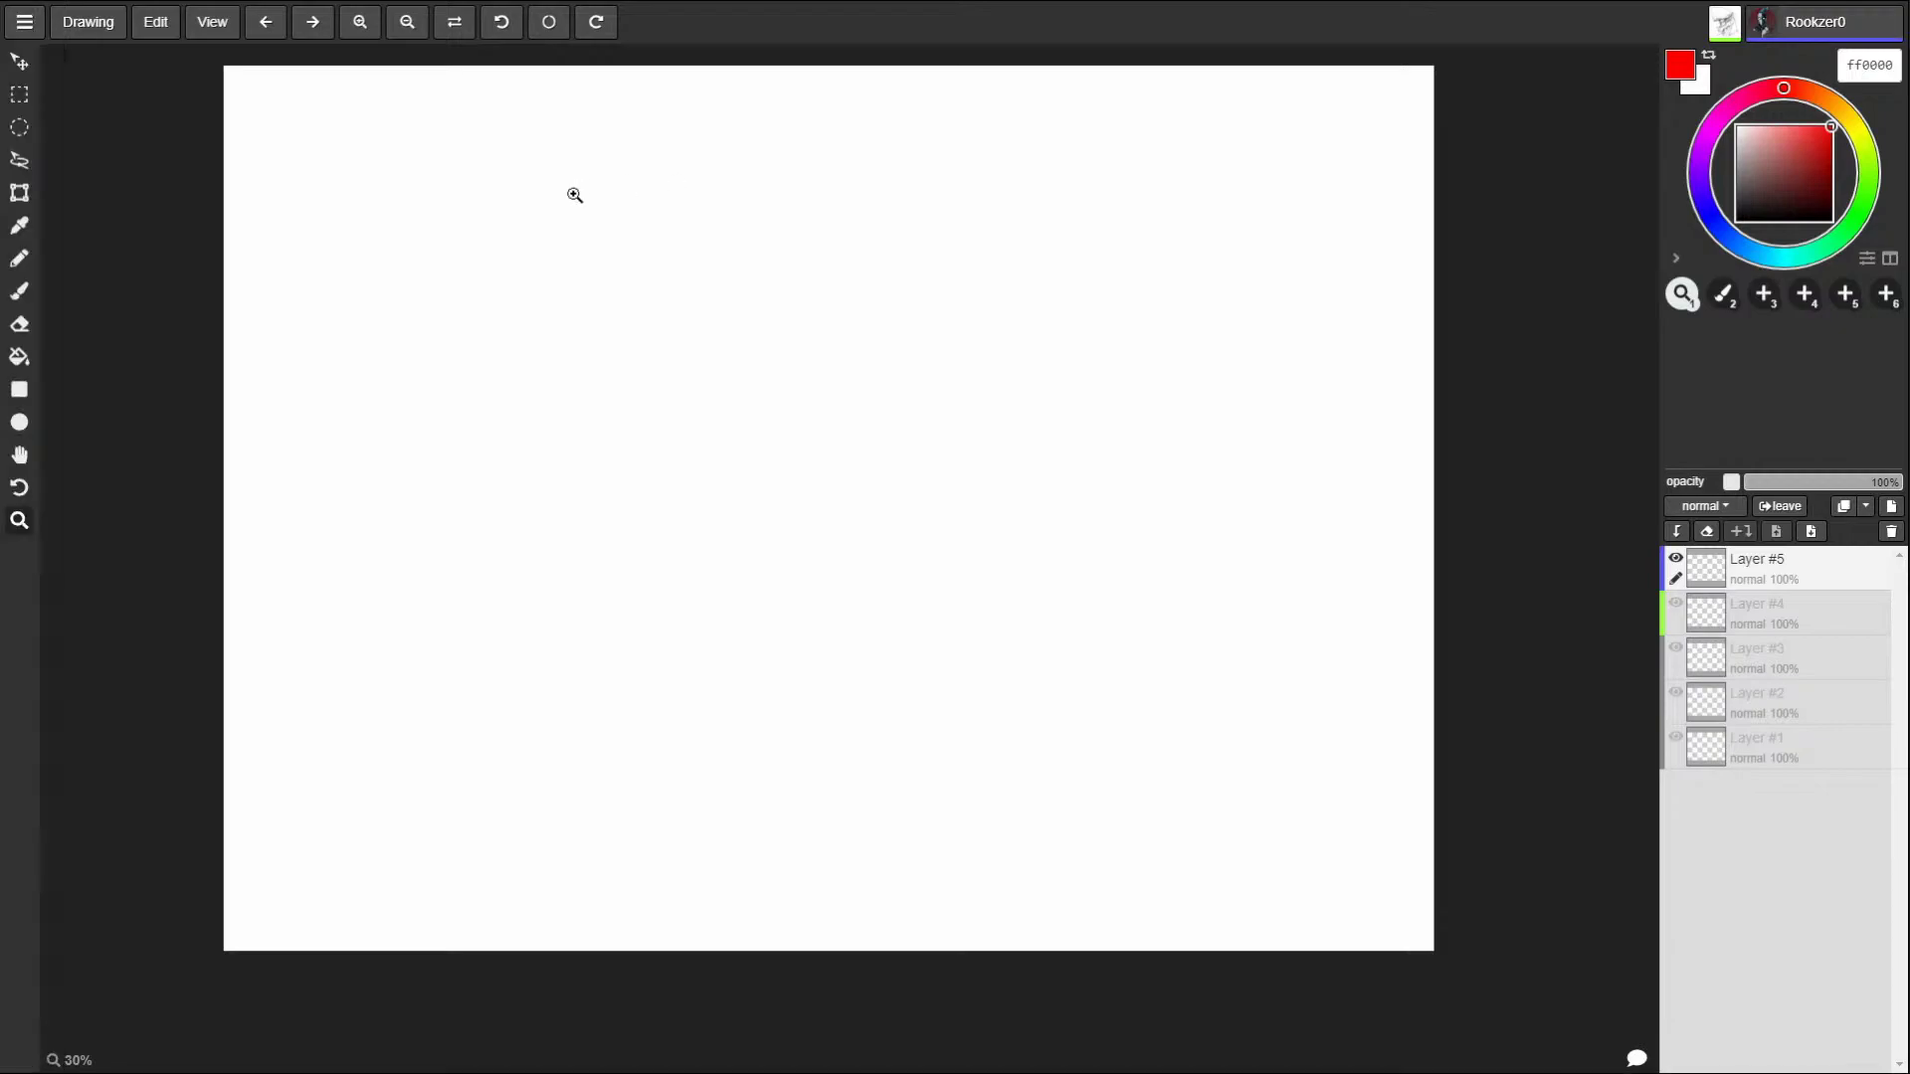
Select the Brush tool and increase its size to 3.5 px.
key(b)
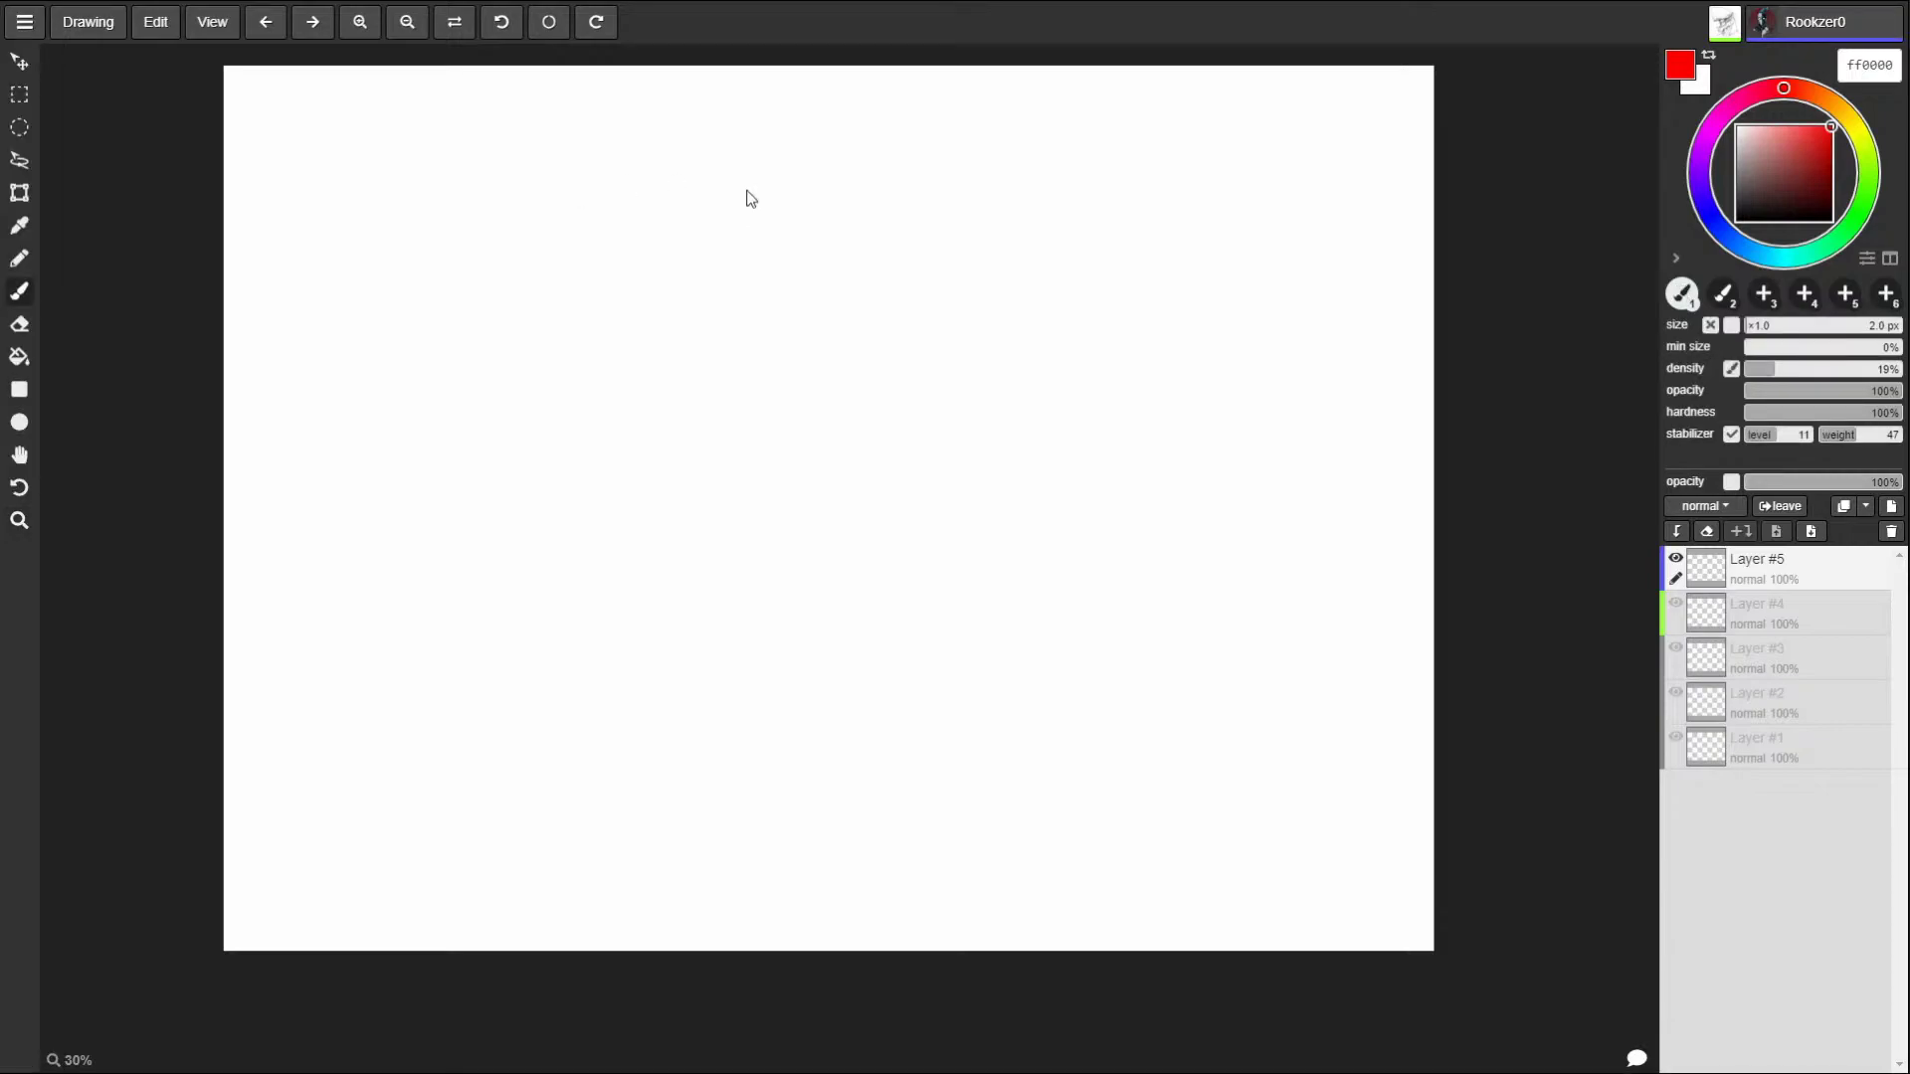
key(bracketright)
mouse_move(1066, 546)
mouse_down()
mouse_move(1142, 522)
mouse_move(1082, 733)
mouse_move(1273, 778)
mouse_move(1116, 489)
mouse_up()
key(ctrl+z)
key(ctrl+z)
mouse_move(1266, 477)
mouse_down()
mouse_move(1244, 819)
mouse_move(1130, 450)
mouse_up()
key(ctrl+z)
mouse_move(1279, 443)
mouse_down()
mouse_move(1318, 753)
mouse_move(1116, 466)
mouse_up()
key(ctrl+z)
drag(1155, 534, 1326, 725)
key(ctrl+z)
Set the brush colour to blue, hex 0042ff.
drag(1800, 187, 1831, 220)
click(1852, 221)
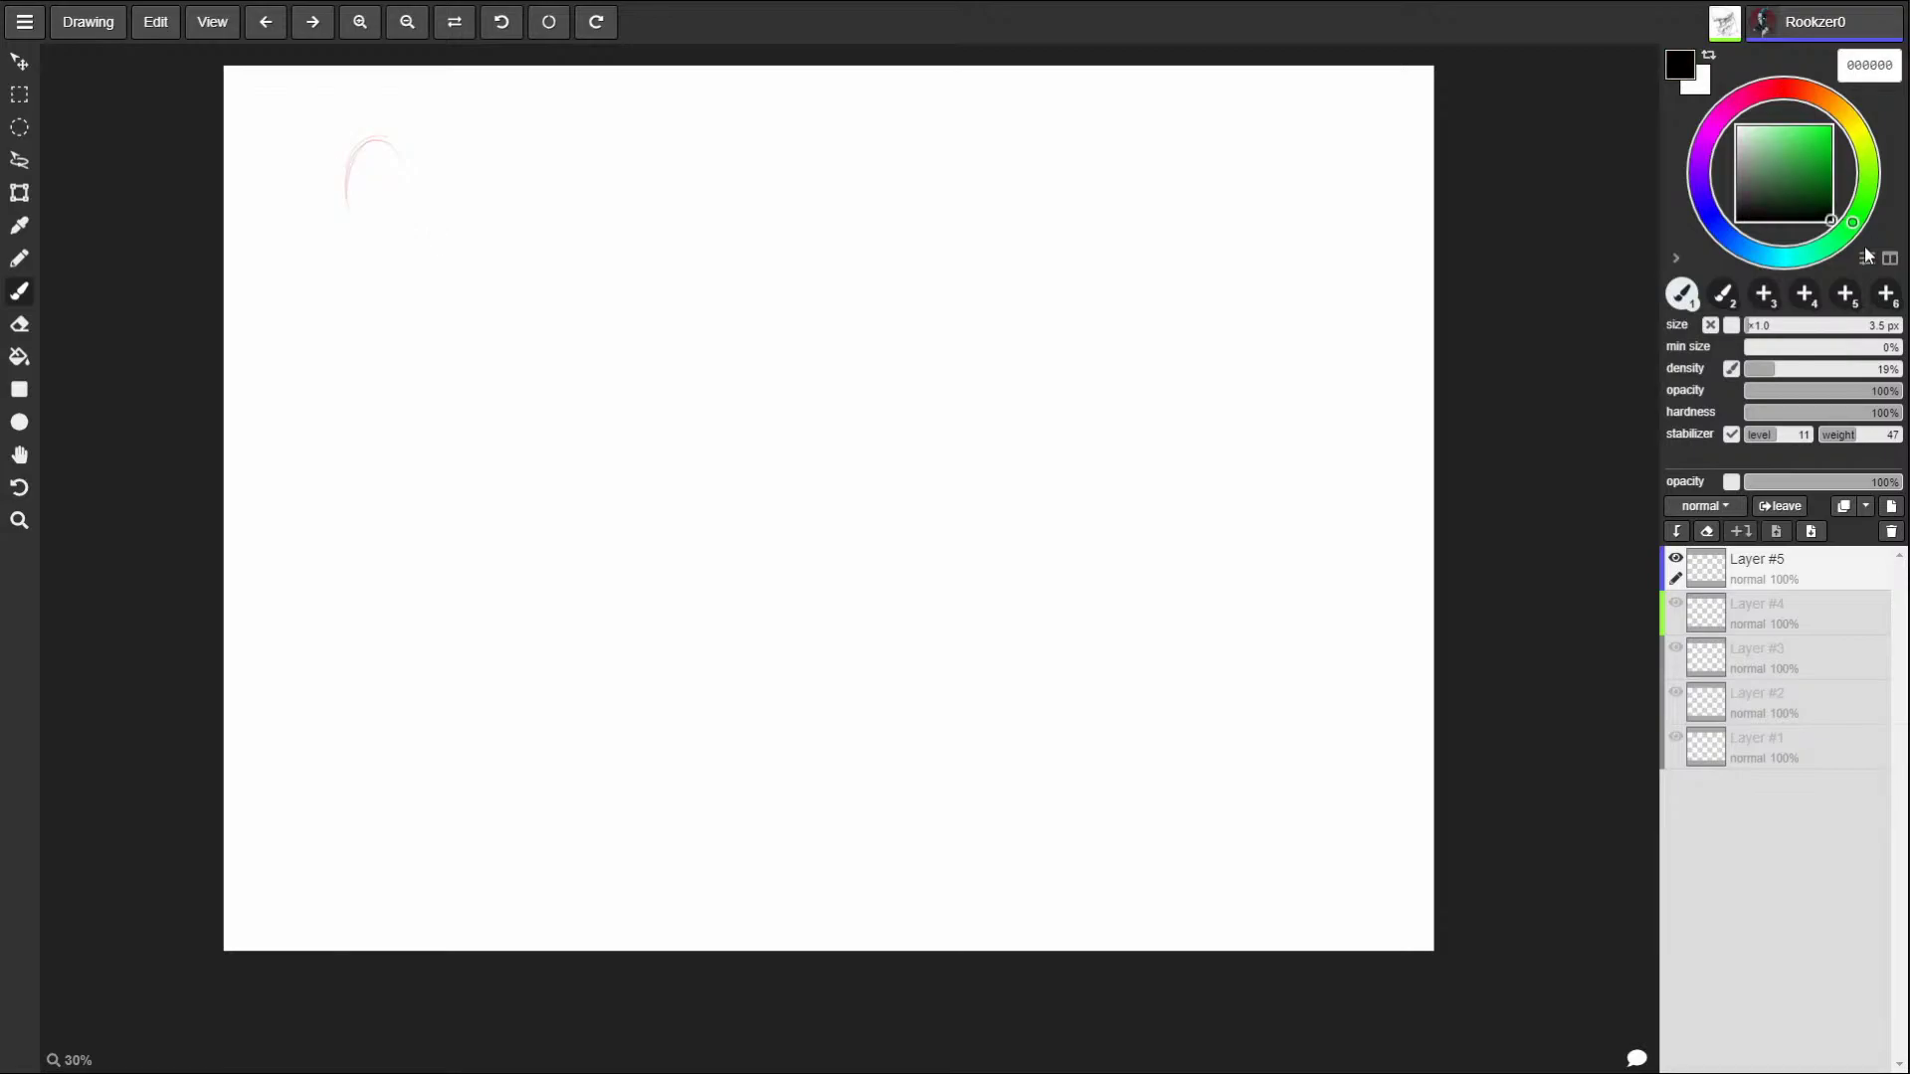
click(1825, 126)
drag(1809, 92, 1777, 87)
double_click(1870, 66)
text(0042ff)
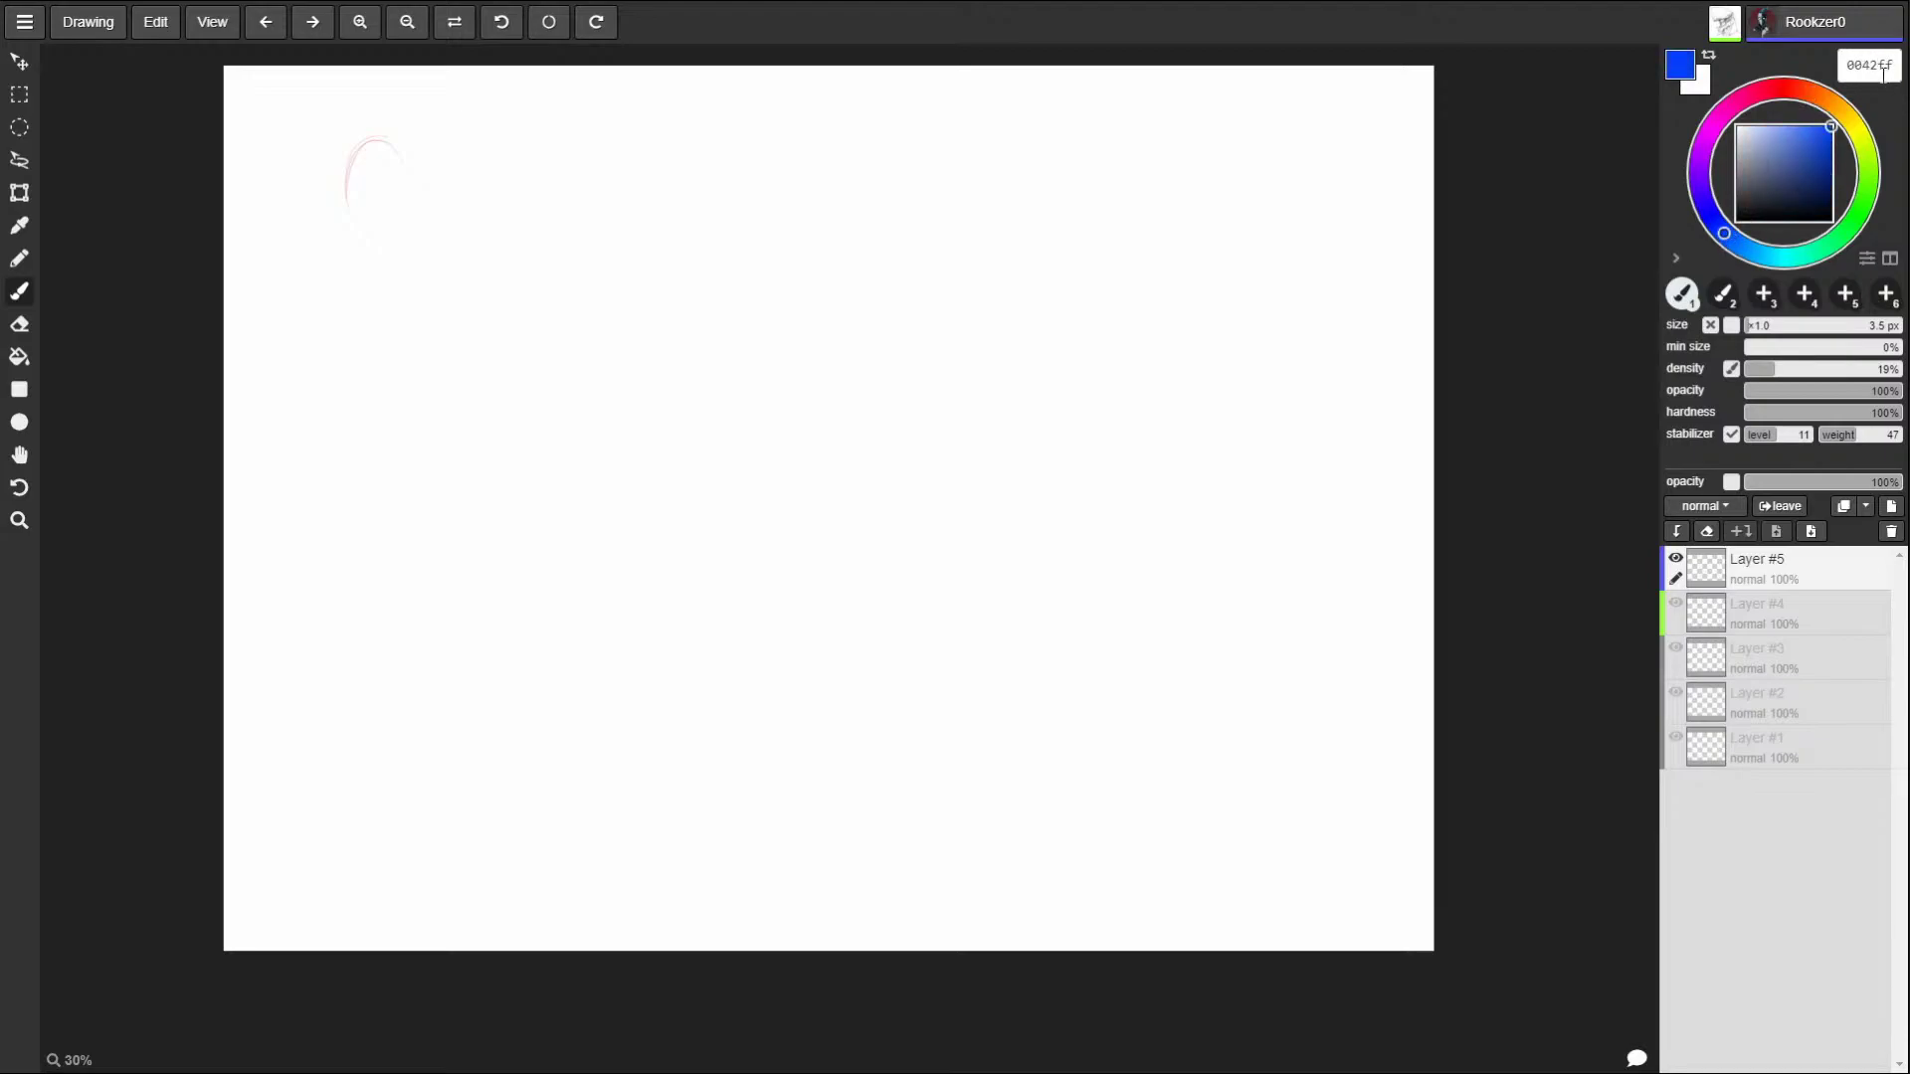
Sketch a small oval head with a tapering jaw and a pointed ear in the canvas's upper-left area.
mouse_move(383, 137)
mouse_down()
mouse_move(420, 189)
mouse_move(413, 220)
mouse_move(343, 175)
mouse_up()
drag(348, 159, 344, 220)
mouse_move(402, 239)
mouse_down()
mouse_move(353, 264)
mouse_move(336, 209)
mouse_move(373, 133)
mouse_move(426, 165)
mouse_move(428, 194)
mouse_move(393, 124)
mouse_up()
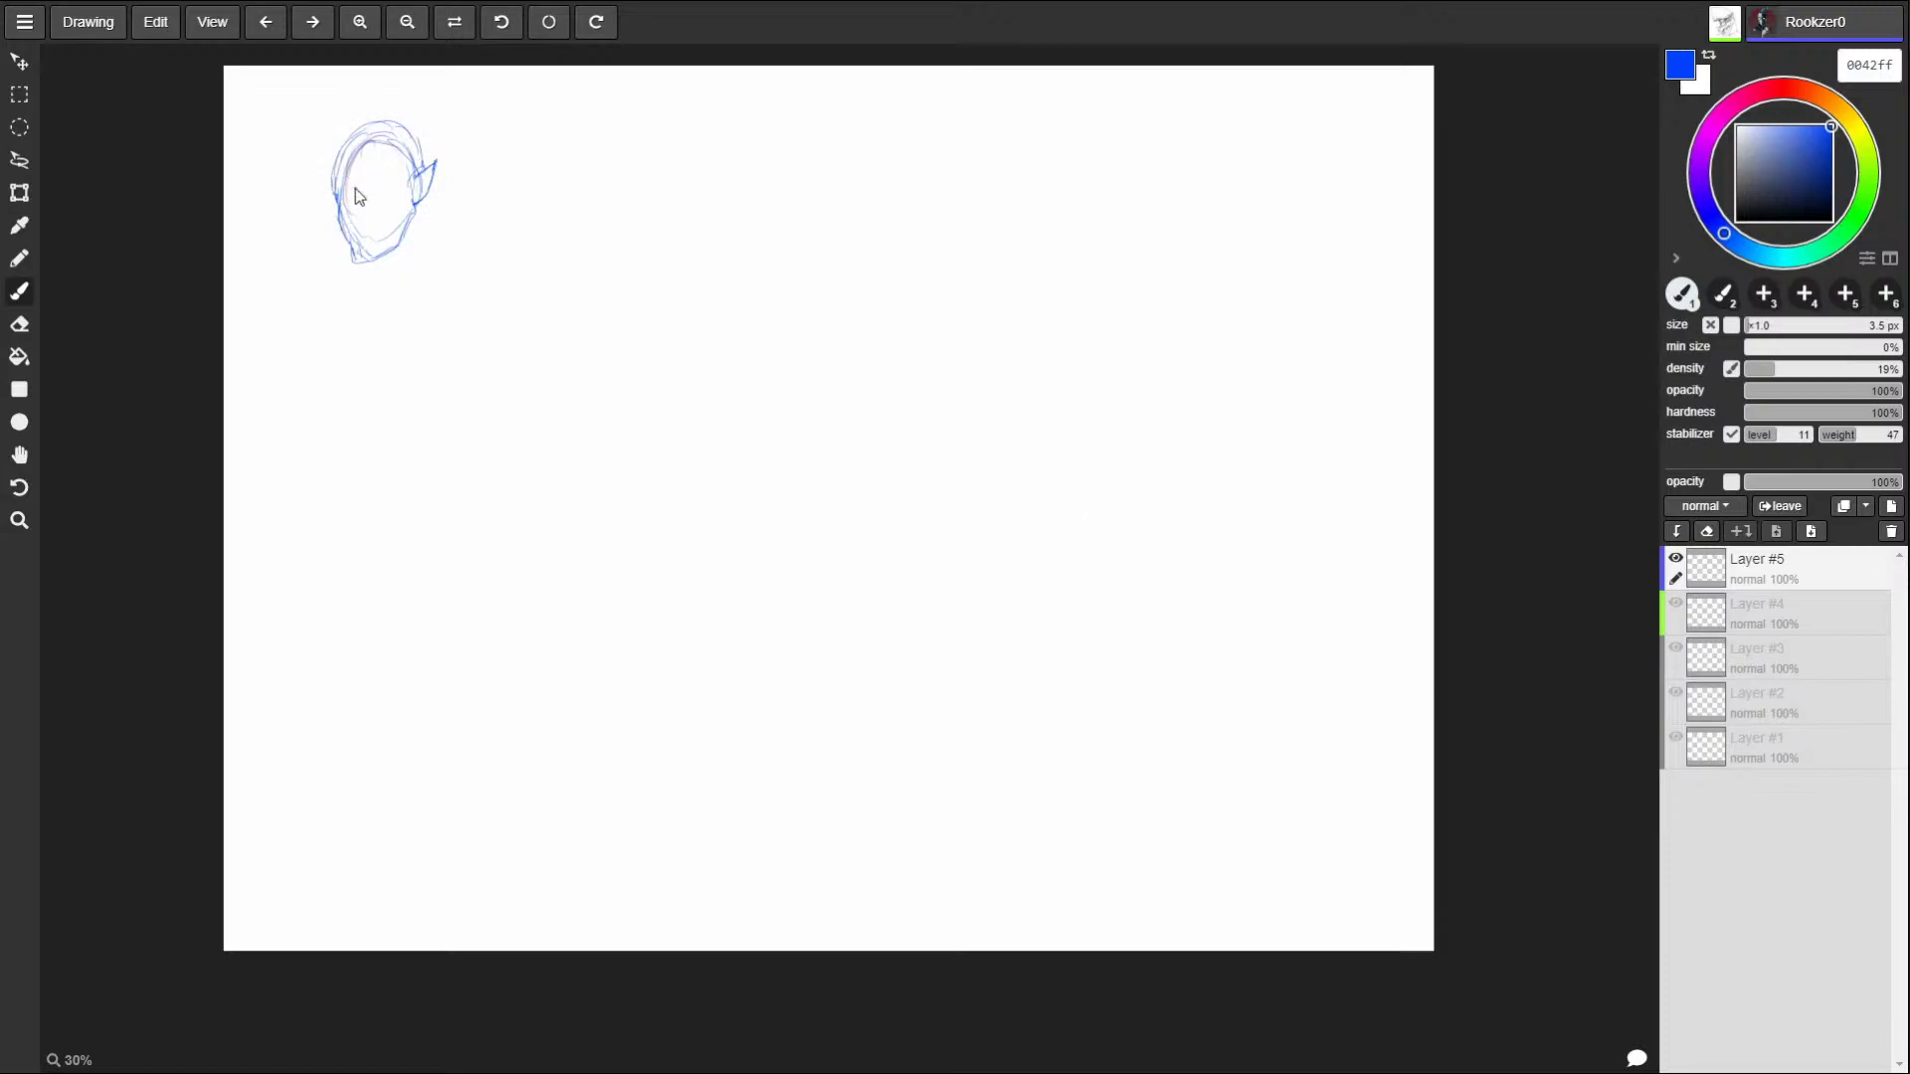
Strengthen the skull outline along the forehead and crown of the sketched head.
key(z)
mouse_move(375, 217)
mouse_down()
mouse_move(613, 164)
mouse_move(1010, 505)
mouse_up()
key(space)
drag(903, 582, 908, 576)
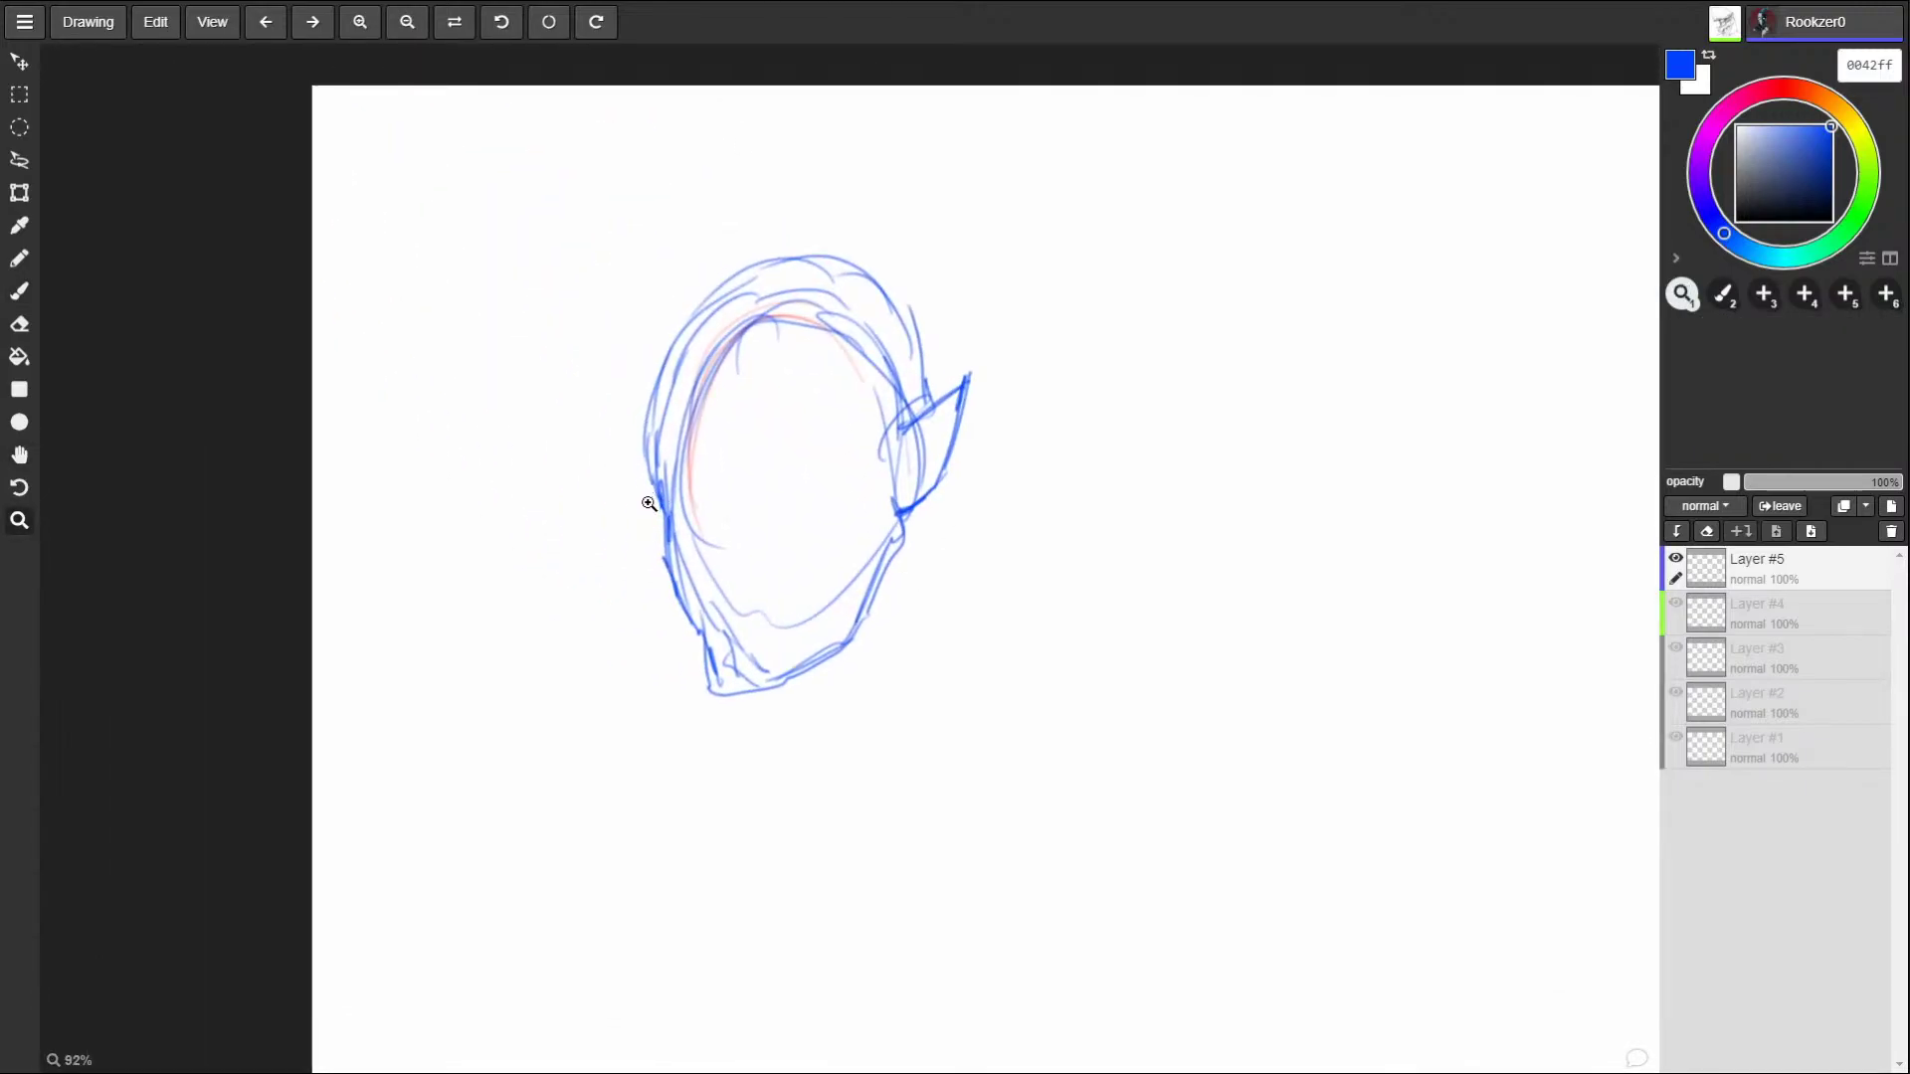
key(b)
drag(653, 490, 651, 405)
mouse_move(645, 474)
mouse_down()
mouse_move(658, 348)
mouse_move(761, 254)
mouse_up()
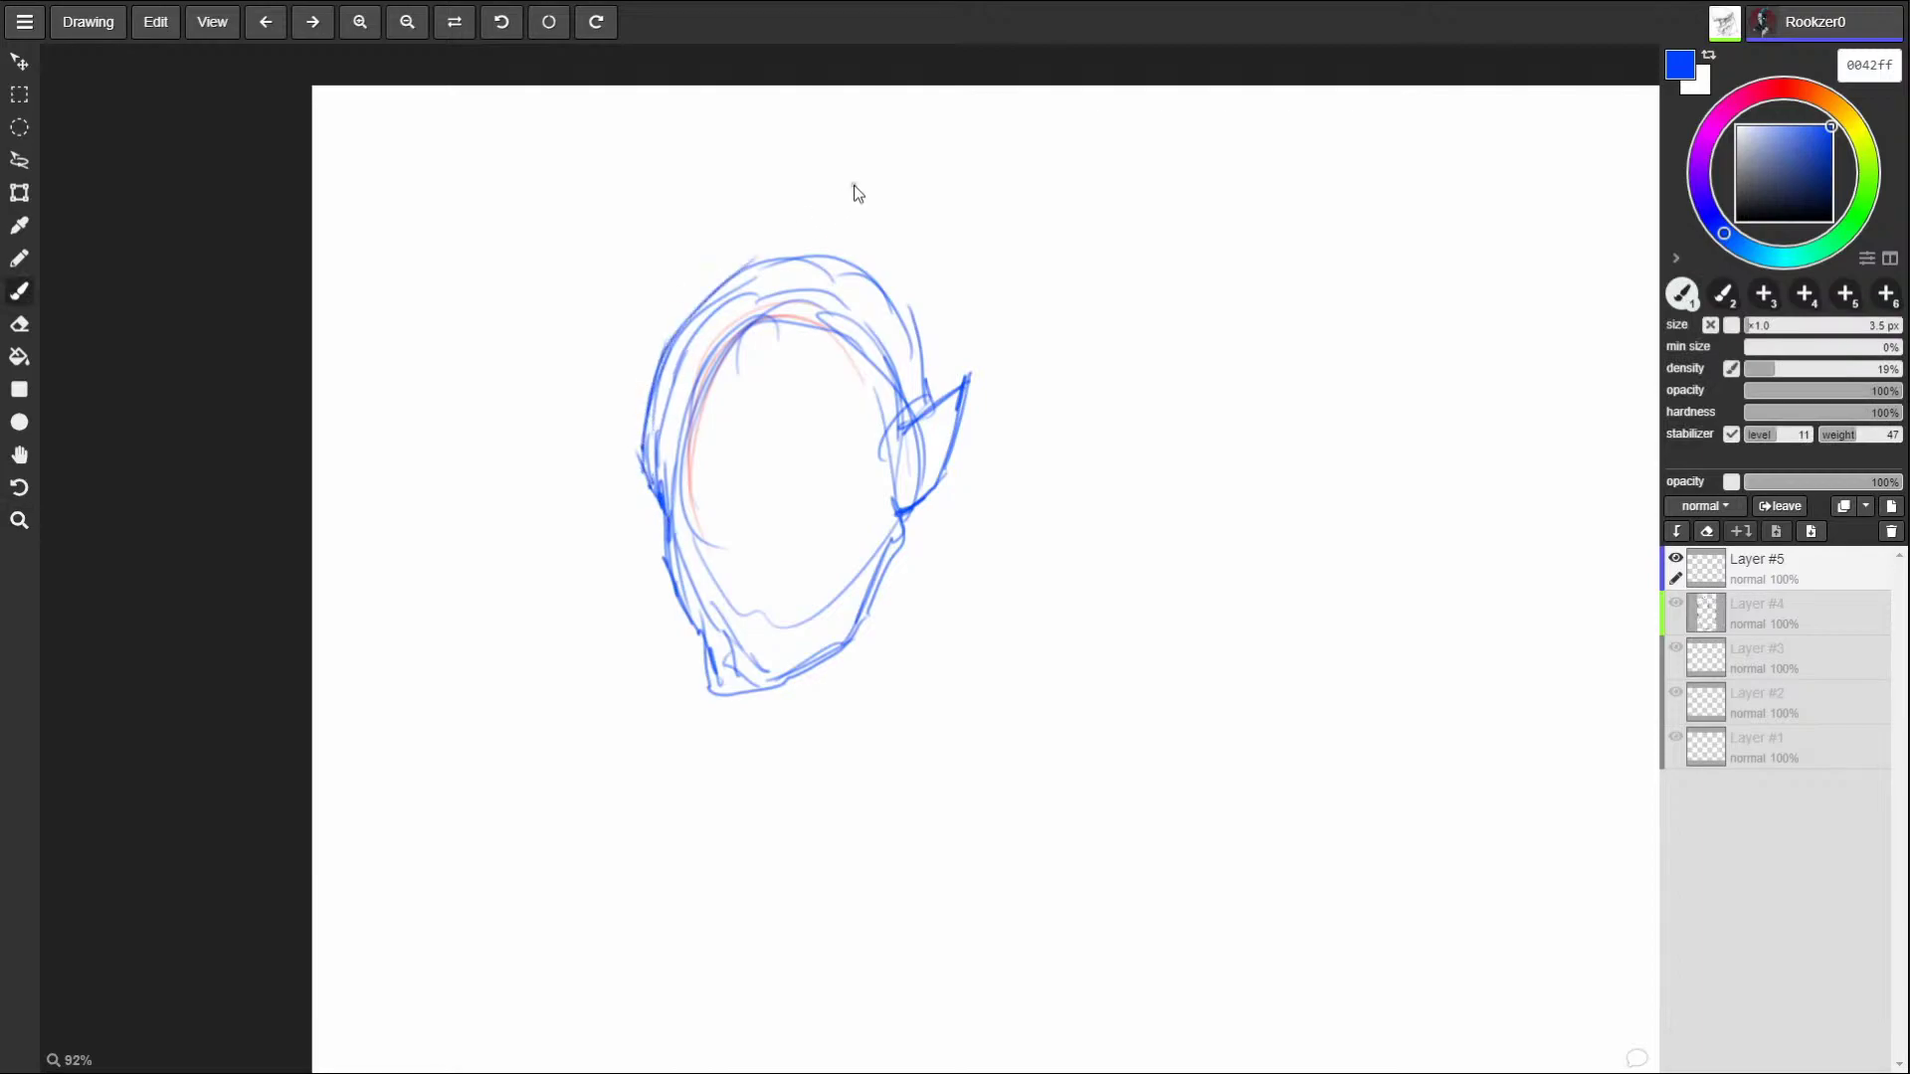
Clear the construction lines inside the head and redraw the temple, cheek and angular jaw lines.
mouse_move(654, 470)
mouse_down()
mouse_move(681, 383)
mouse_move(683, 461)
mouse_move(753, 298)
mouse_move(693, 364)
mouse_move(746, 359)
mouse_move(775, 300)
mouse_move(699, 375)
mouse_move(793, 276)
mouse_move(753, 350)
mouse_move(801, 285)
mouse_move(815, 316)
mouse_move(849, 302)
mouse_move(828, 347)
mouse_move(873, 335)
mouse_move(891, 392)
mouse_move(907, 380)
mouse_move(899, 423)
mouse_move(861, 321)
mouse_move(893, 364)
mouse_move(825, 331)
mouse_move(830, 293)
mouse_move(794, 335)
mouse_move(875, 368)
mouse_move(861, 407)
mouse_move(879, 463)
mouse_up()
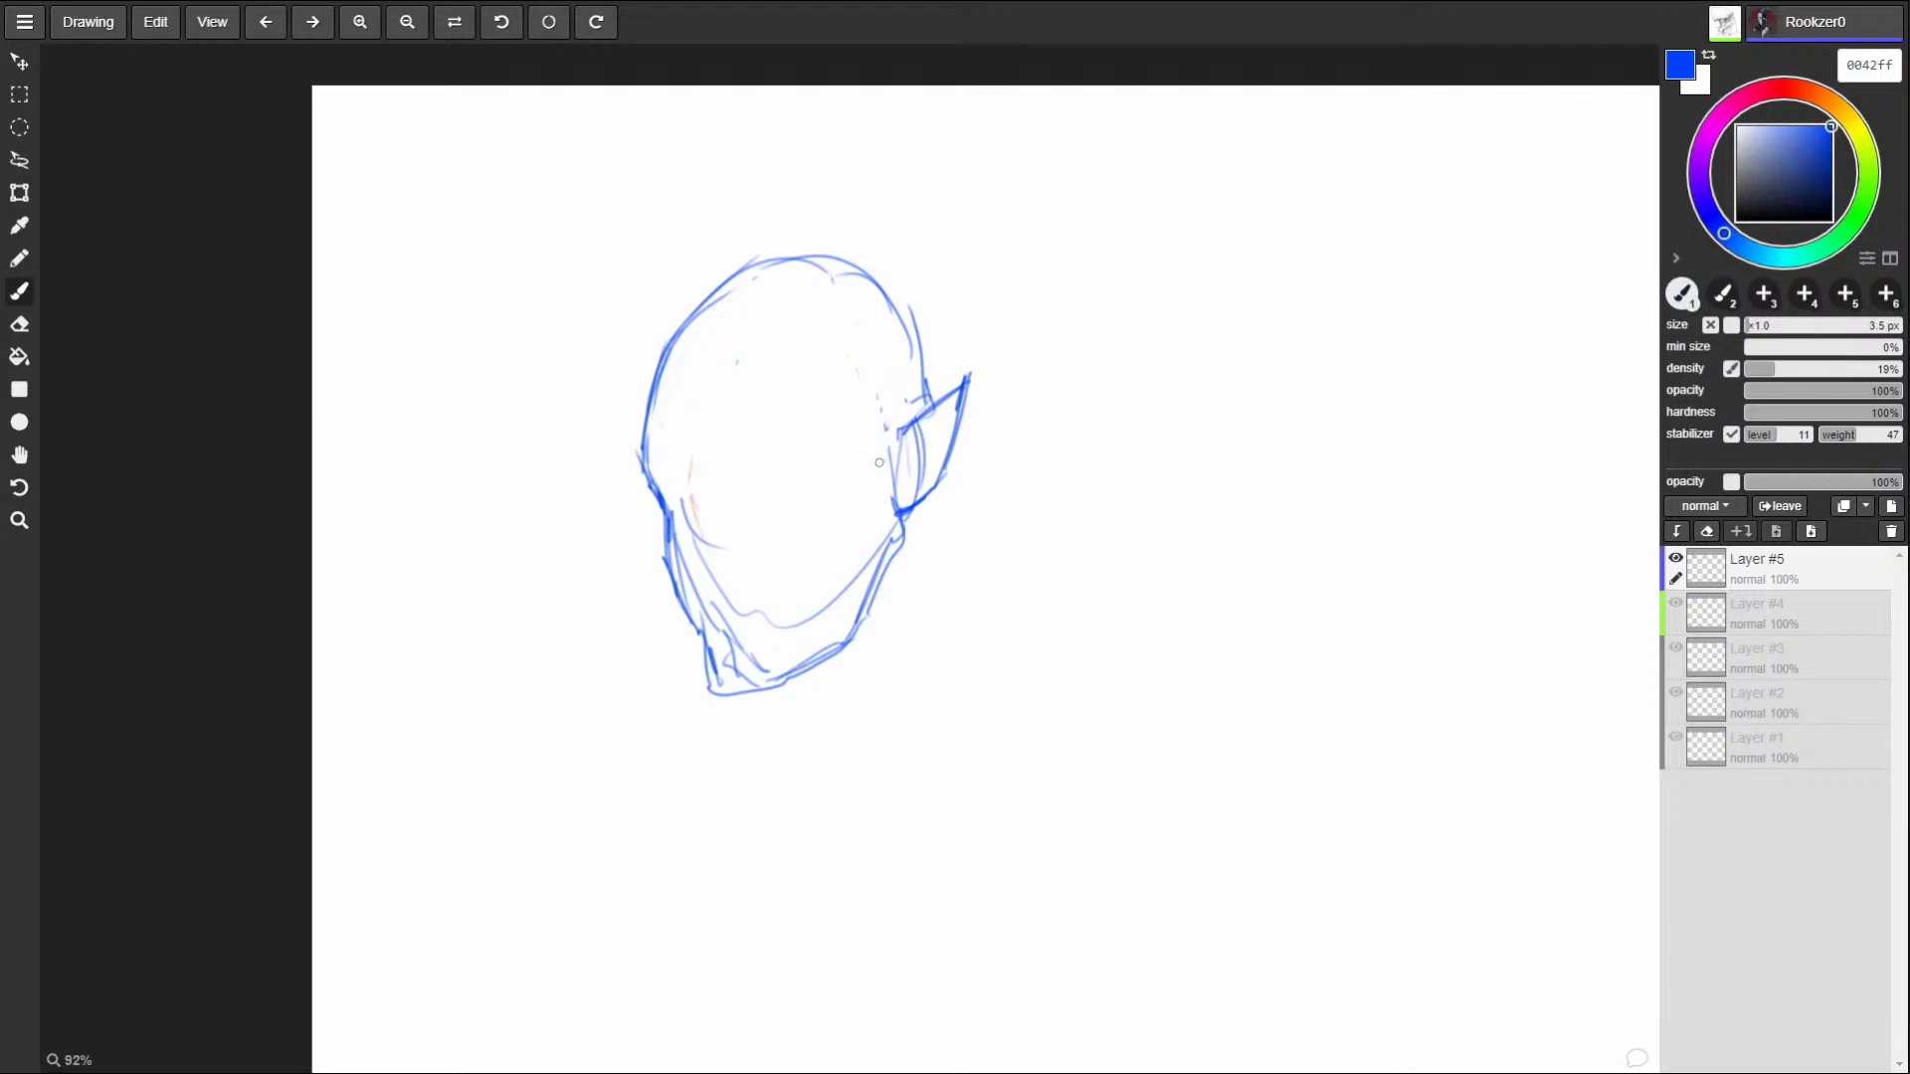
mouse_move(887, 315)
mouse_down()
mouse_move(827, 358)
mouse_move(772, 684)
mouse_up()
mouse_move(686, 599)
mouse_down()
mouse_move(706, 688)
mouse_move(749, 708)
mouse_move(874, 609)
mouse_move(896, 537)
mouse_move(897, 591)
mouse_move(898, 565)
mouse_up()
mouse_move(816, 658)
mouse_down()
mouse_move(739, 736)
mouse_move(822, 662)
mouse_move(870, 553)
mouse_up()
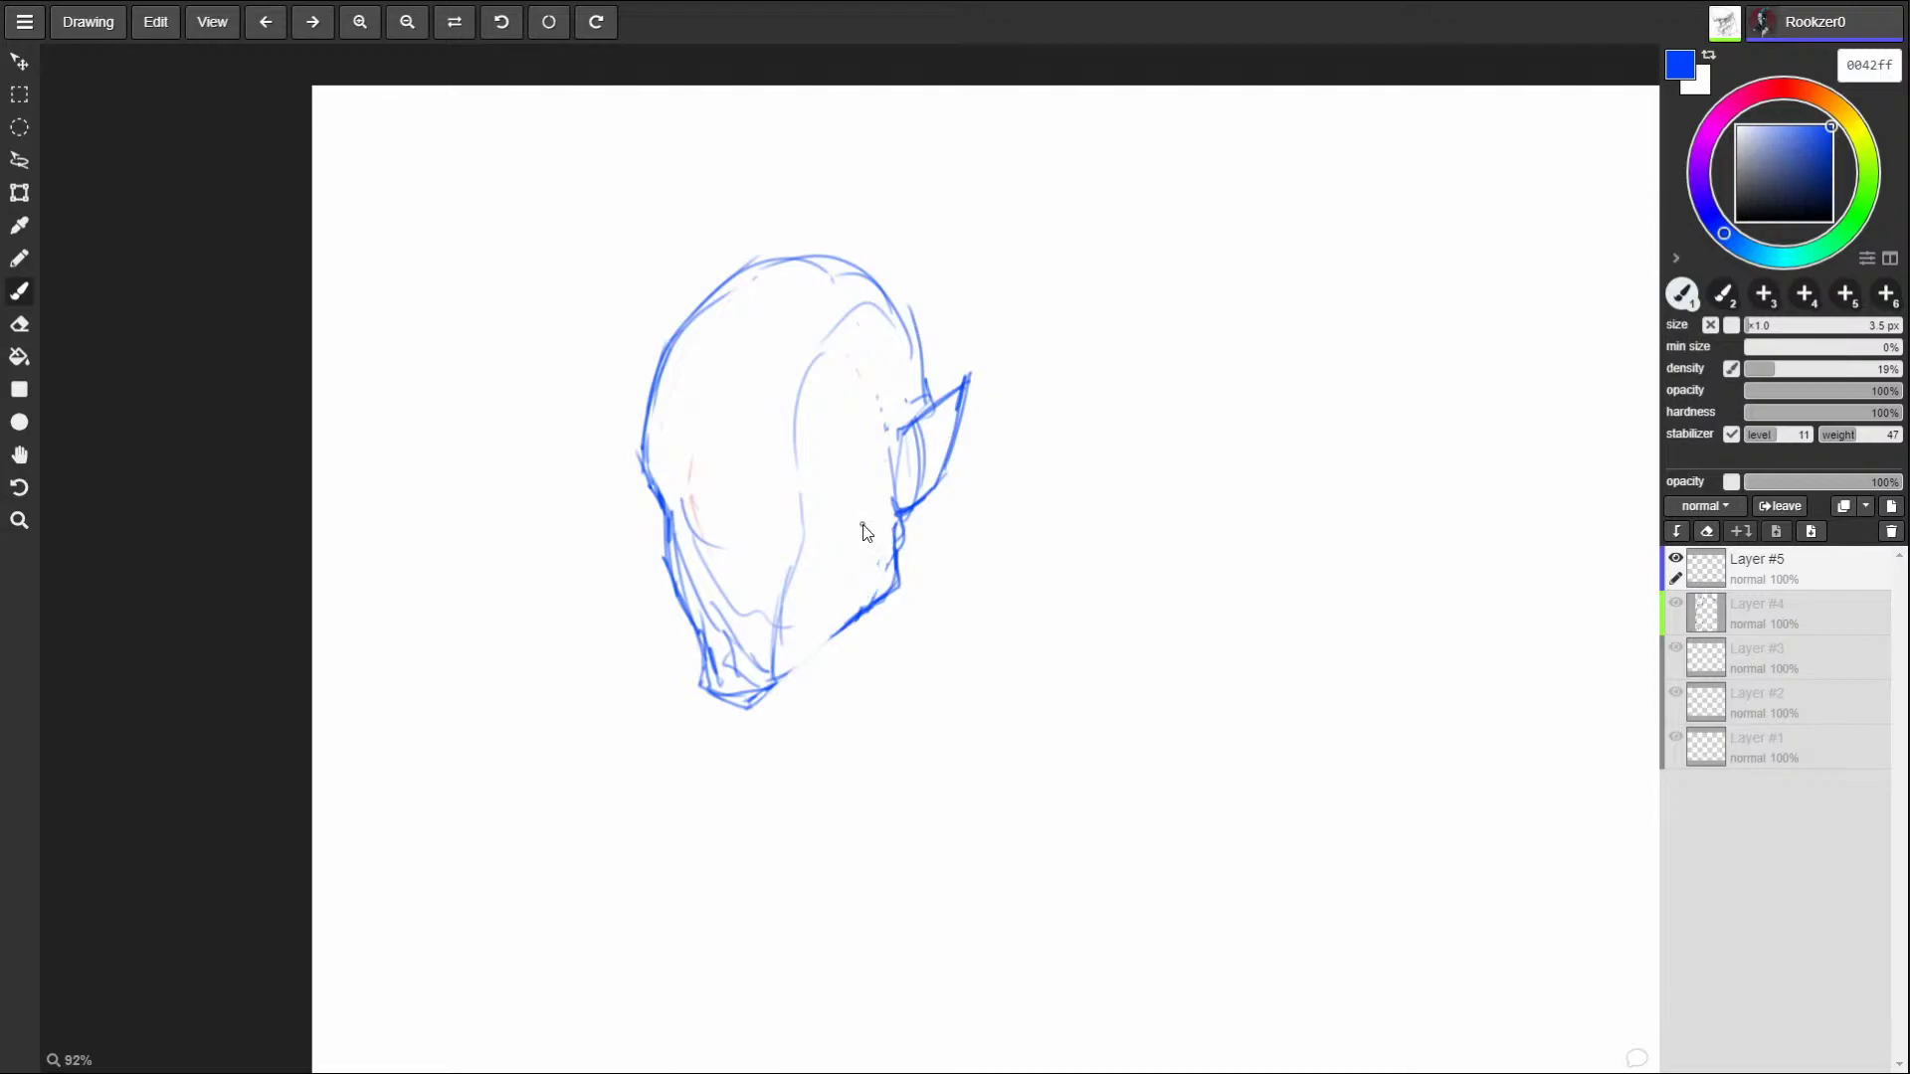
Draw the angled, frowning brow line and define the brow ridge on the face's front contour.
mouse_move(713, 475)
mouse_down()
mouse_move(794, 470)
mouse_move(766, 460)
mouse_move(789, 450)
mouse_move(796, 475)
mouse_move(794, 450)
mouse_move(786, 468)
mouse_up()
drag(683, 480, 707, 490)
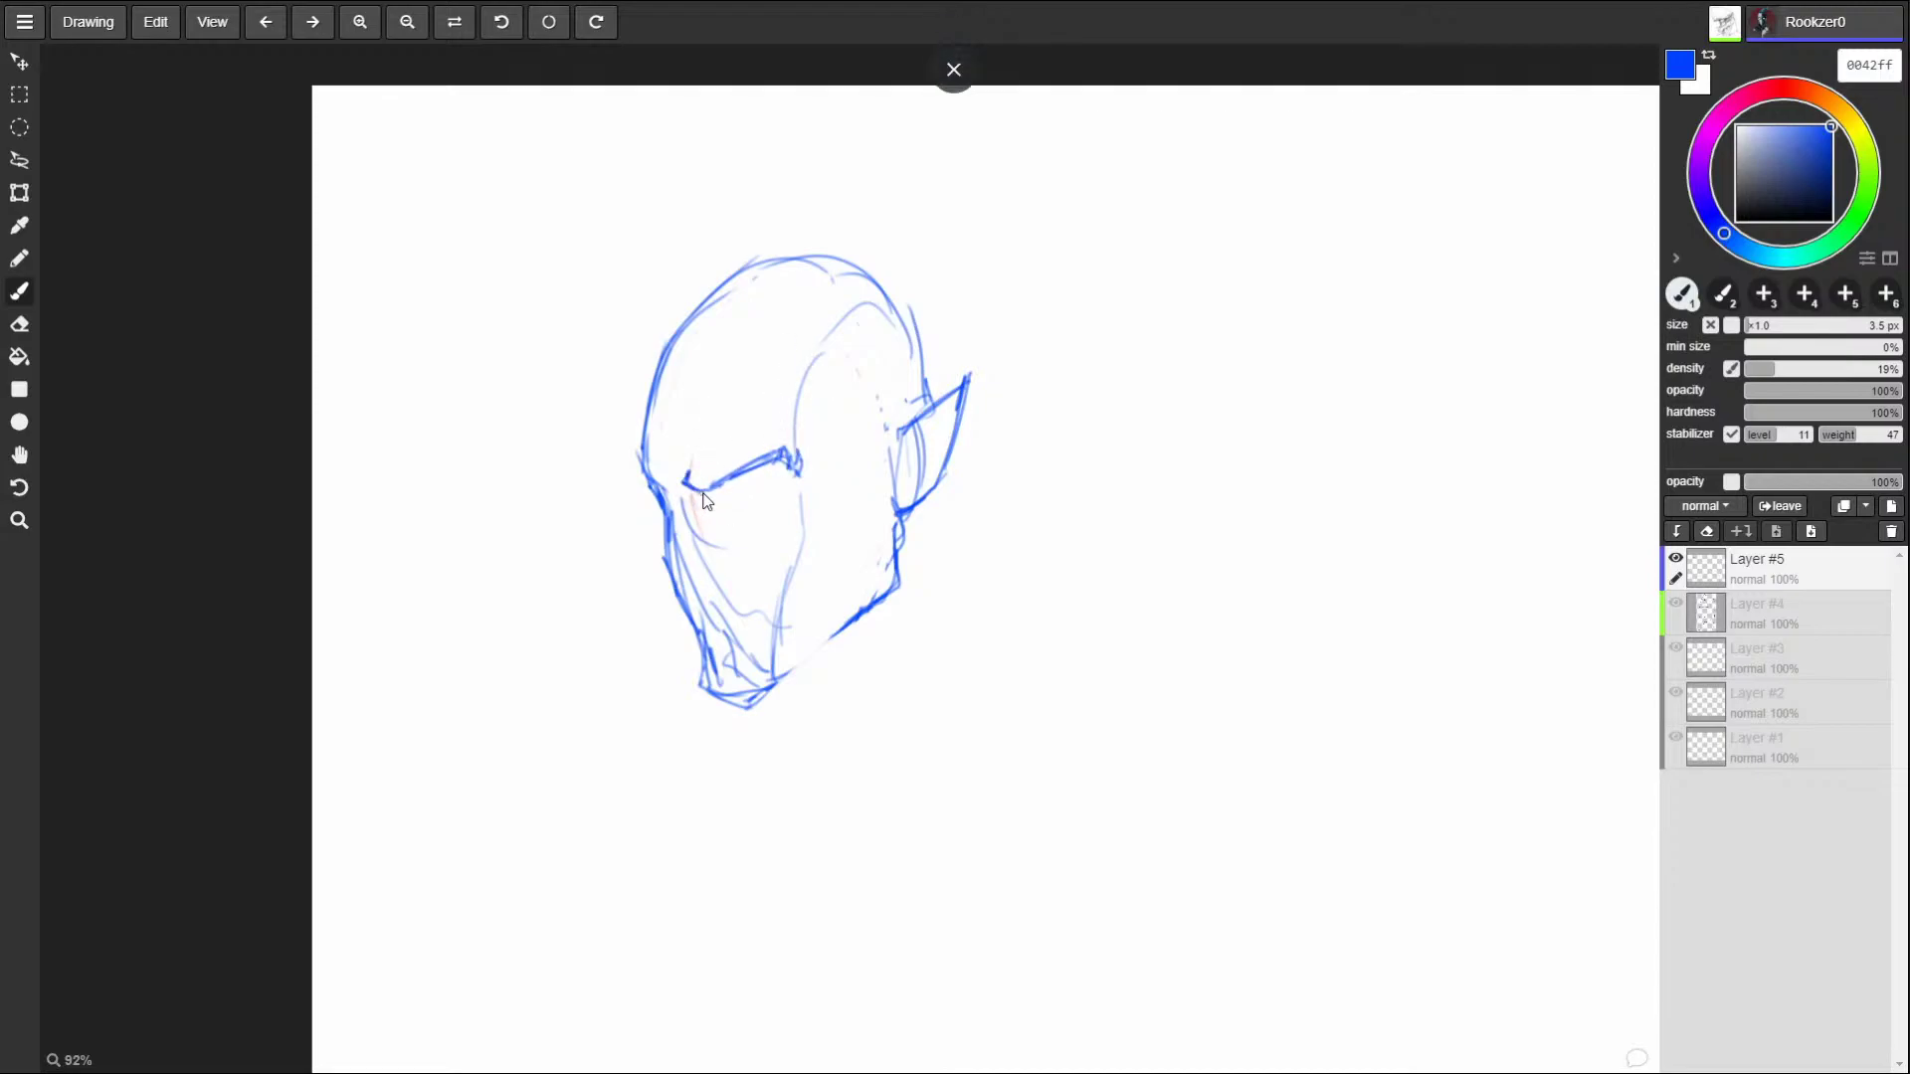
drag(635, 453, 641, 483)
drag(660, 382, 638, 457)
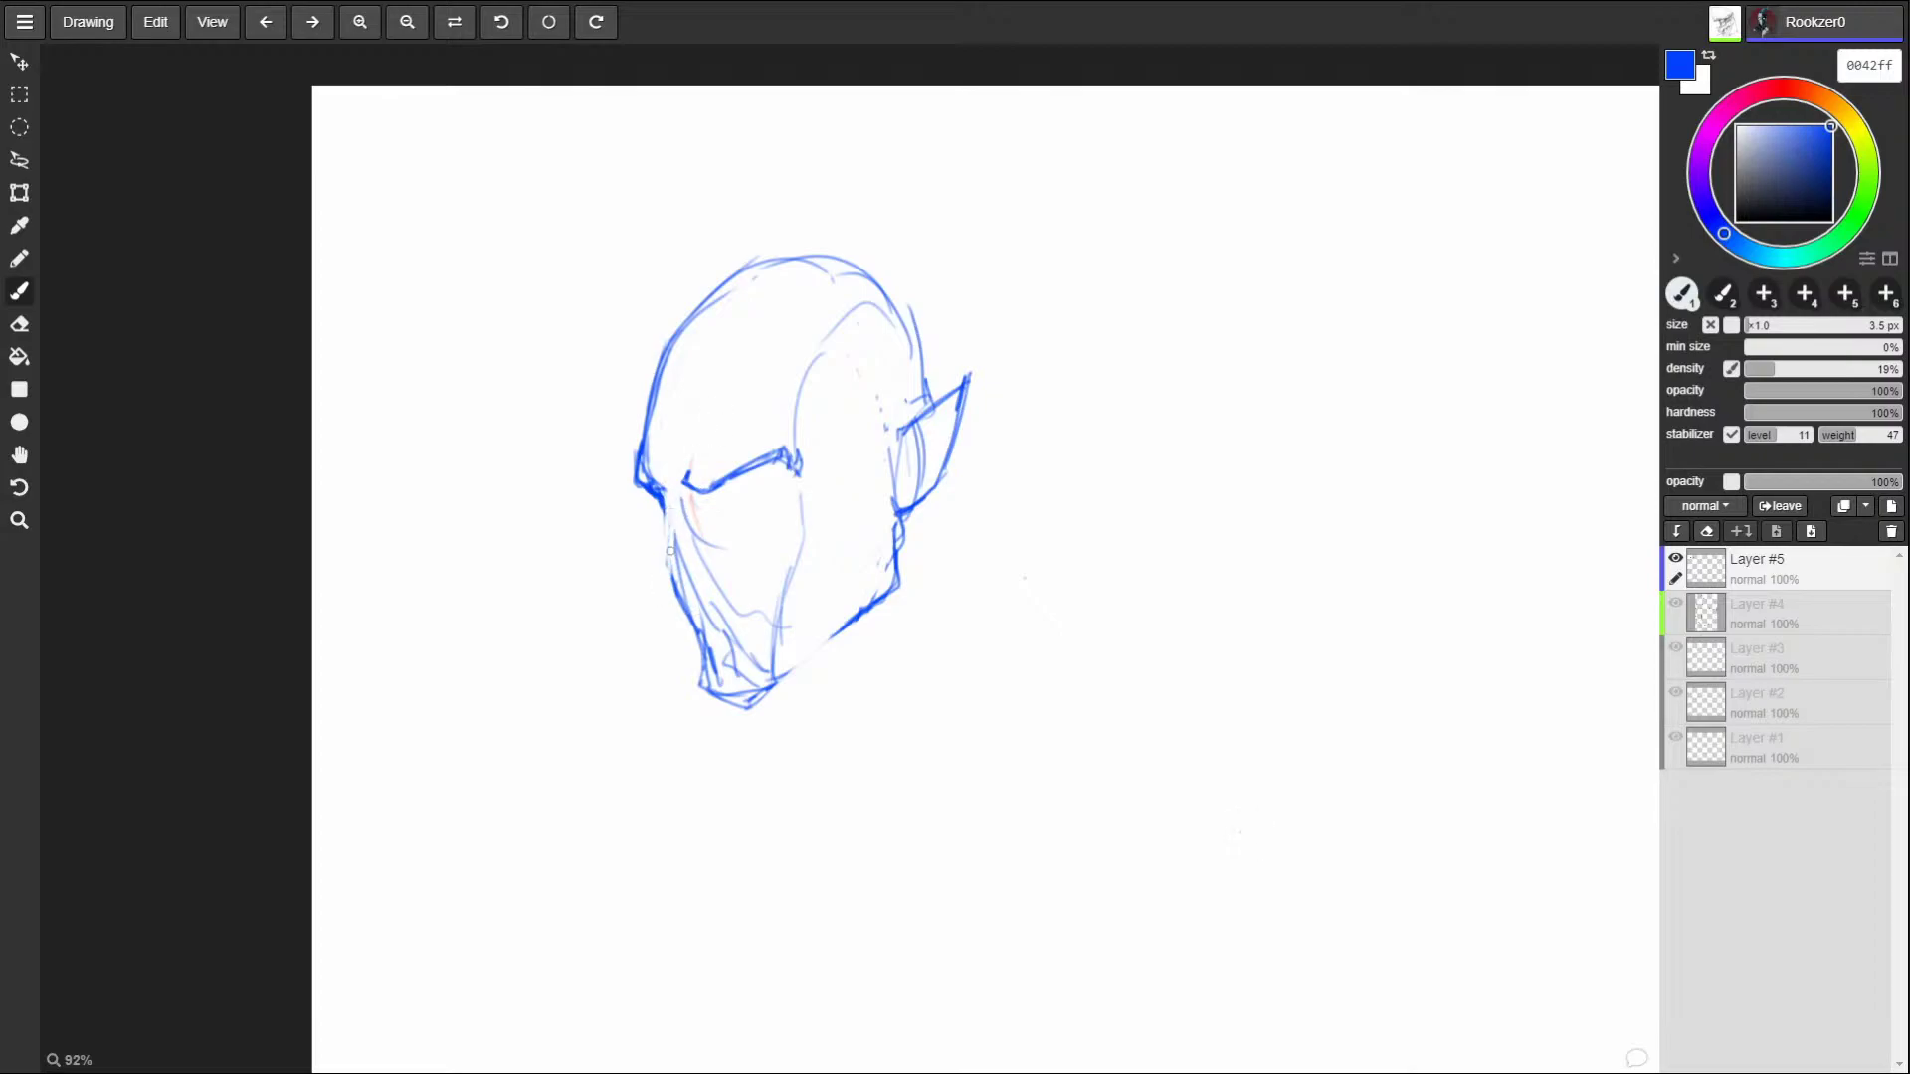
Draw the nose profile with its nostril and add the mouth with a lower lip above the chin.
mouse_move(666, 581)
mouse_down()
mouse_move(675, 507)
mouse_move(674, 593)
mouse_move(687, 520)
mouse_move(699, 560)
mouse_move(690, 508)
mouse_up()
mouse_move(663, 547)
mouse_down()
mouse_move(656, 587)
mouse_move(709, 595)
mouse_up()
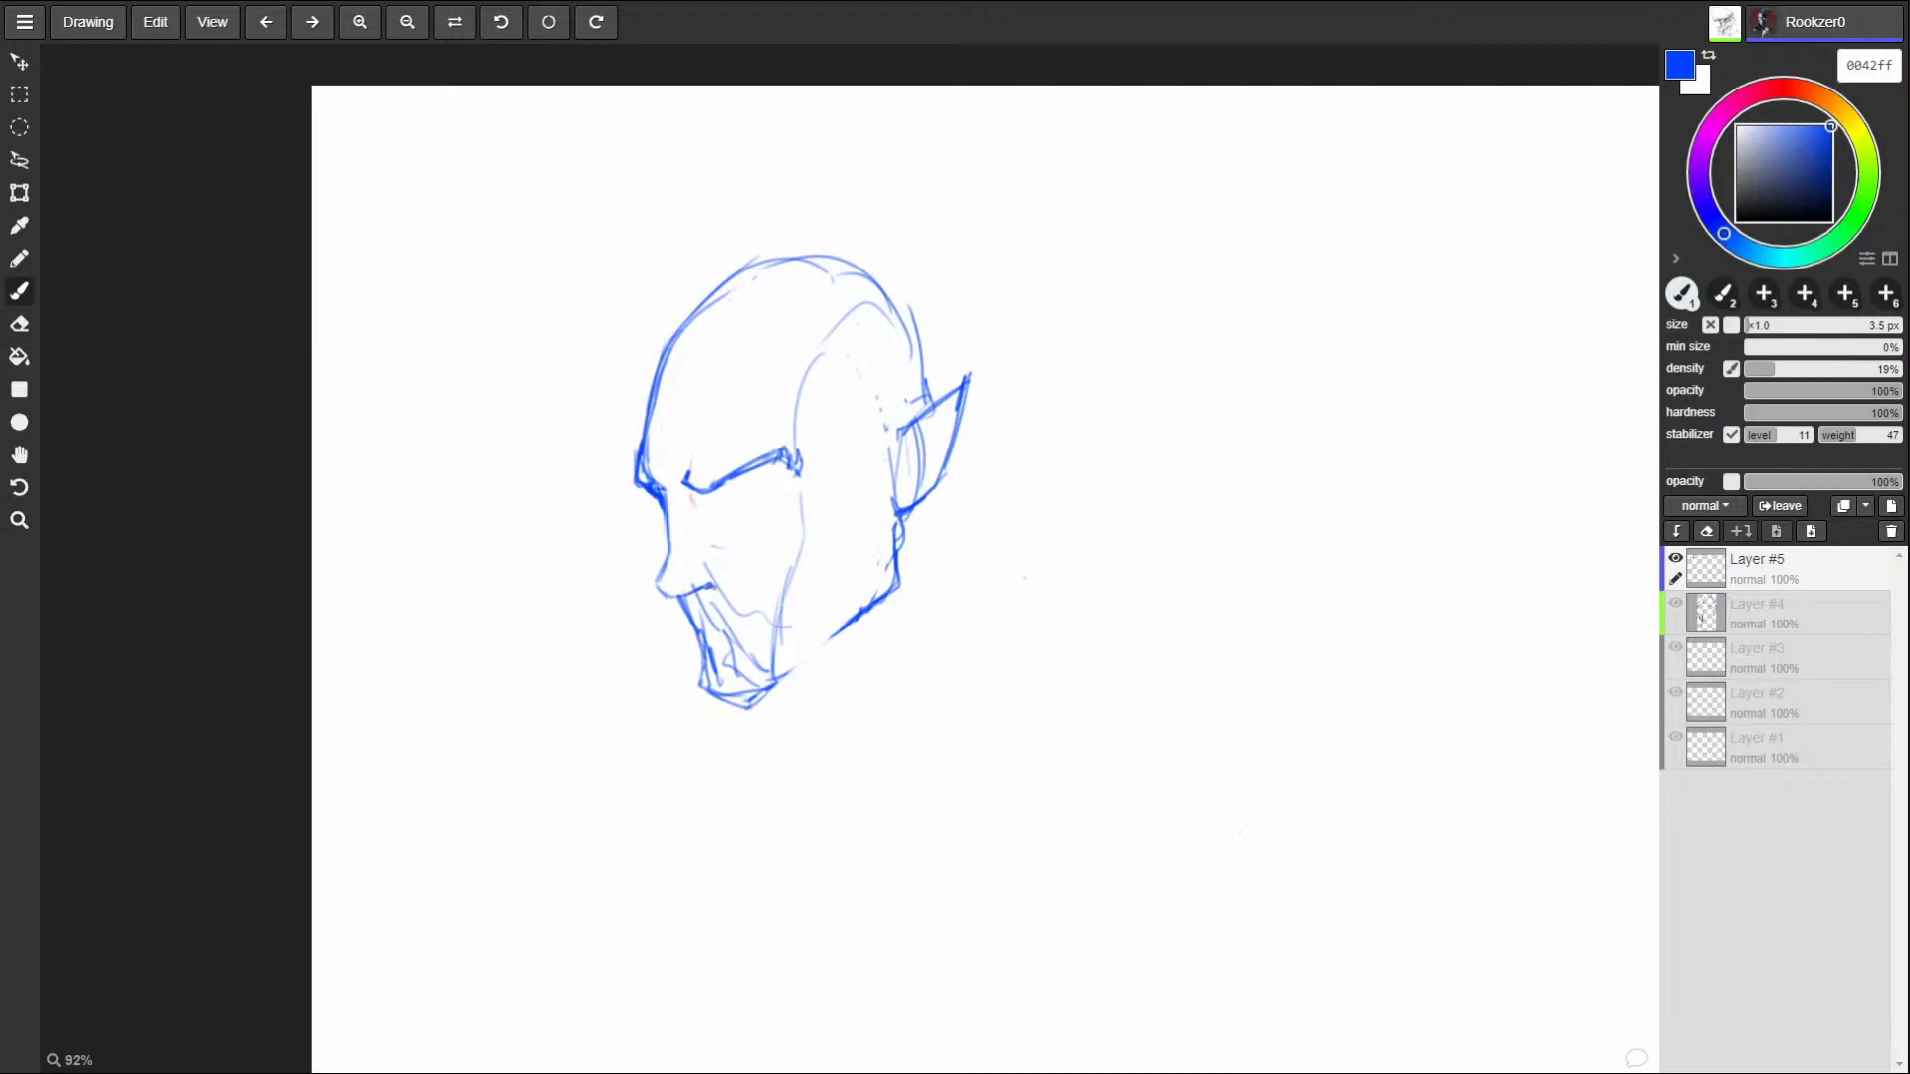
drag(709, 562, 718, 580)
mouse_move(682, 602)
mouse_down()
mouse_move(708, 651)
mouse_move(818, 512)
mouse_move(787, 624)
mouse_move(712, 650)
mouse_move(764, 636)
mouse_up()
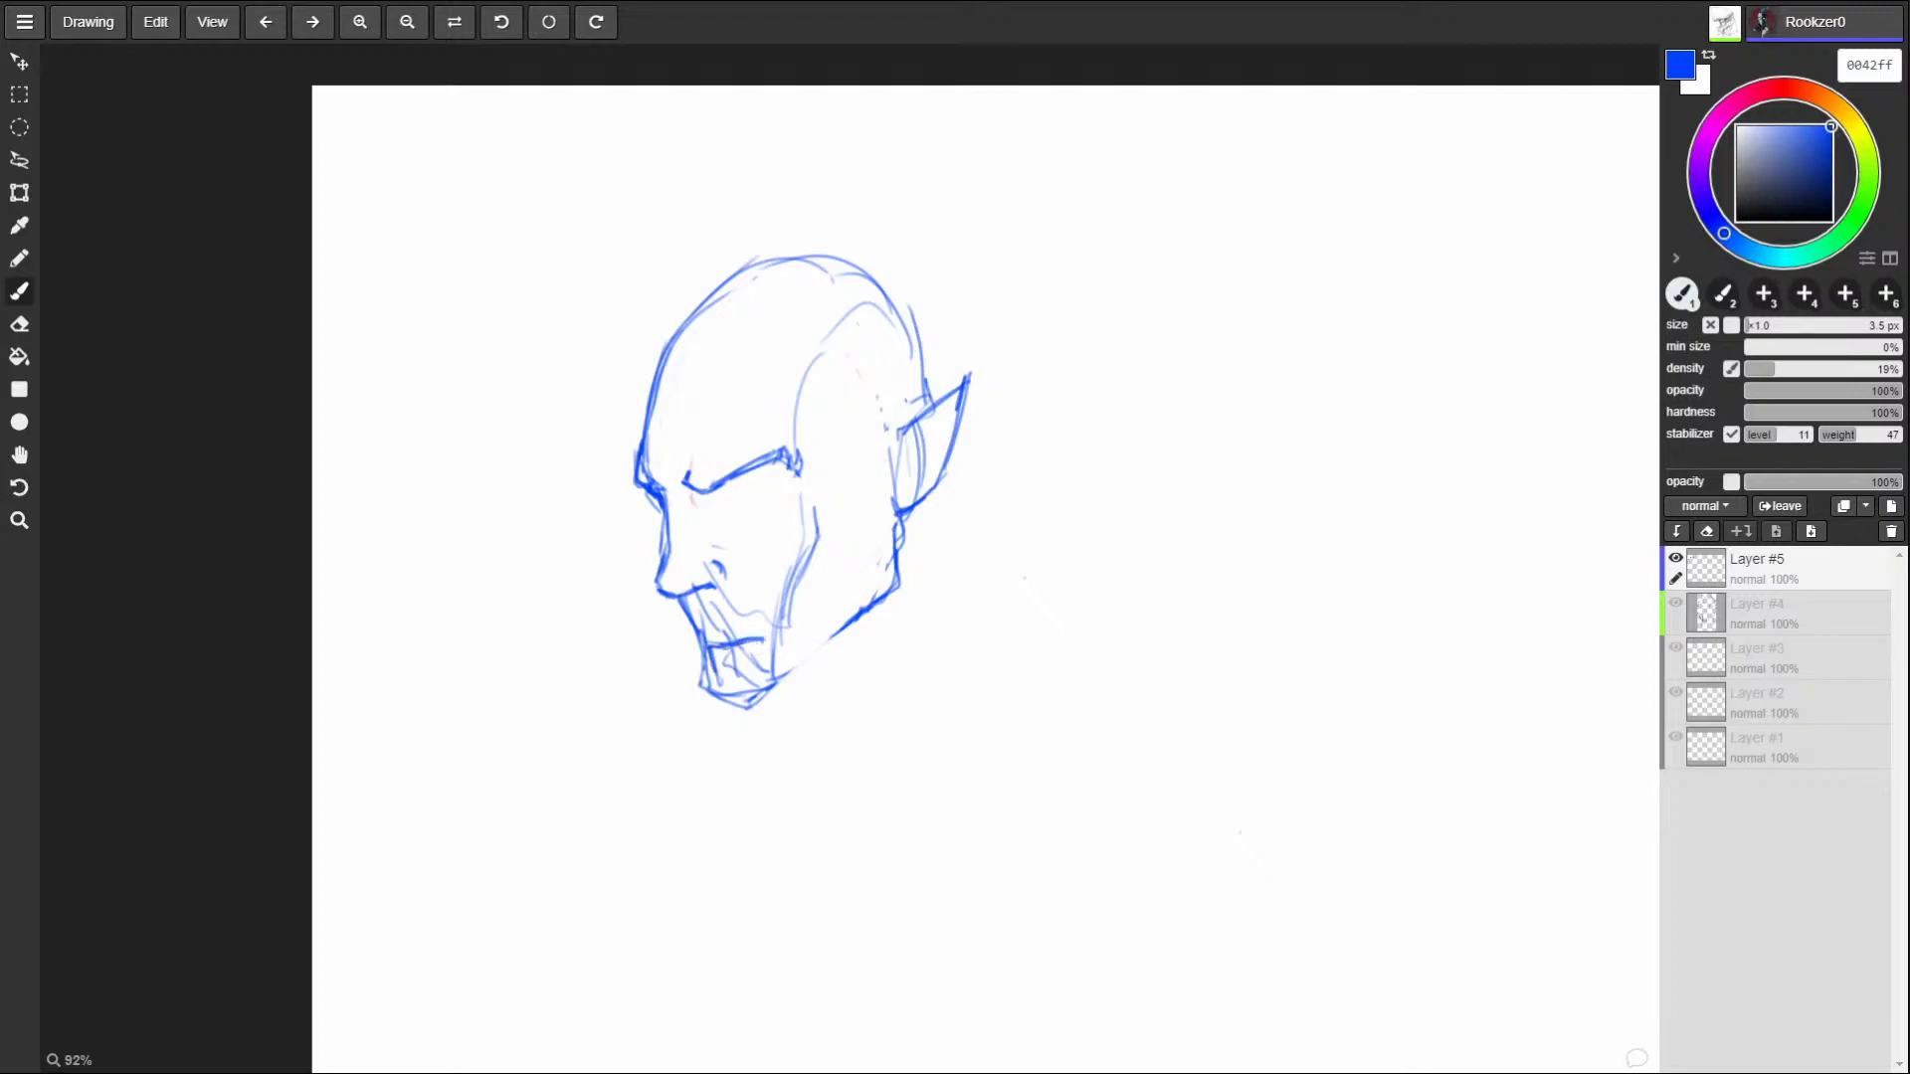
mouse_move(759, 648)
mouse_down()
mouse_move(736, 668)
mouse_move(753, 644)
mouse_up()
Select the mouth with the lasso, move it slightly up towards the nose and deselect.
click(33, 72)
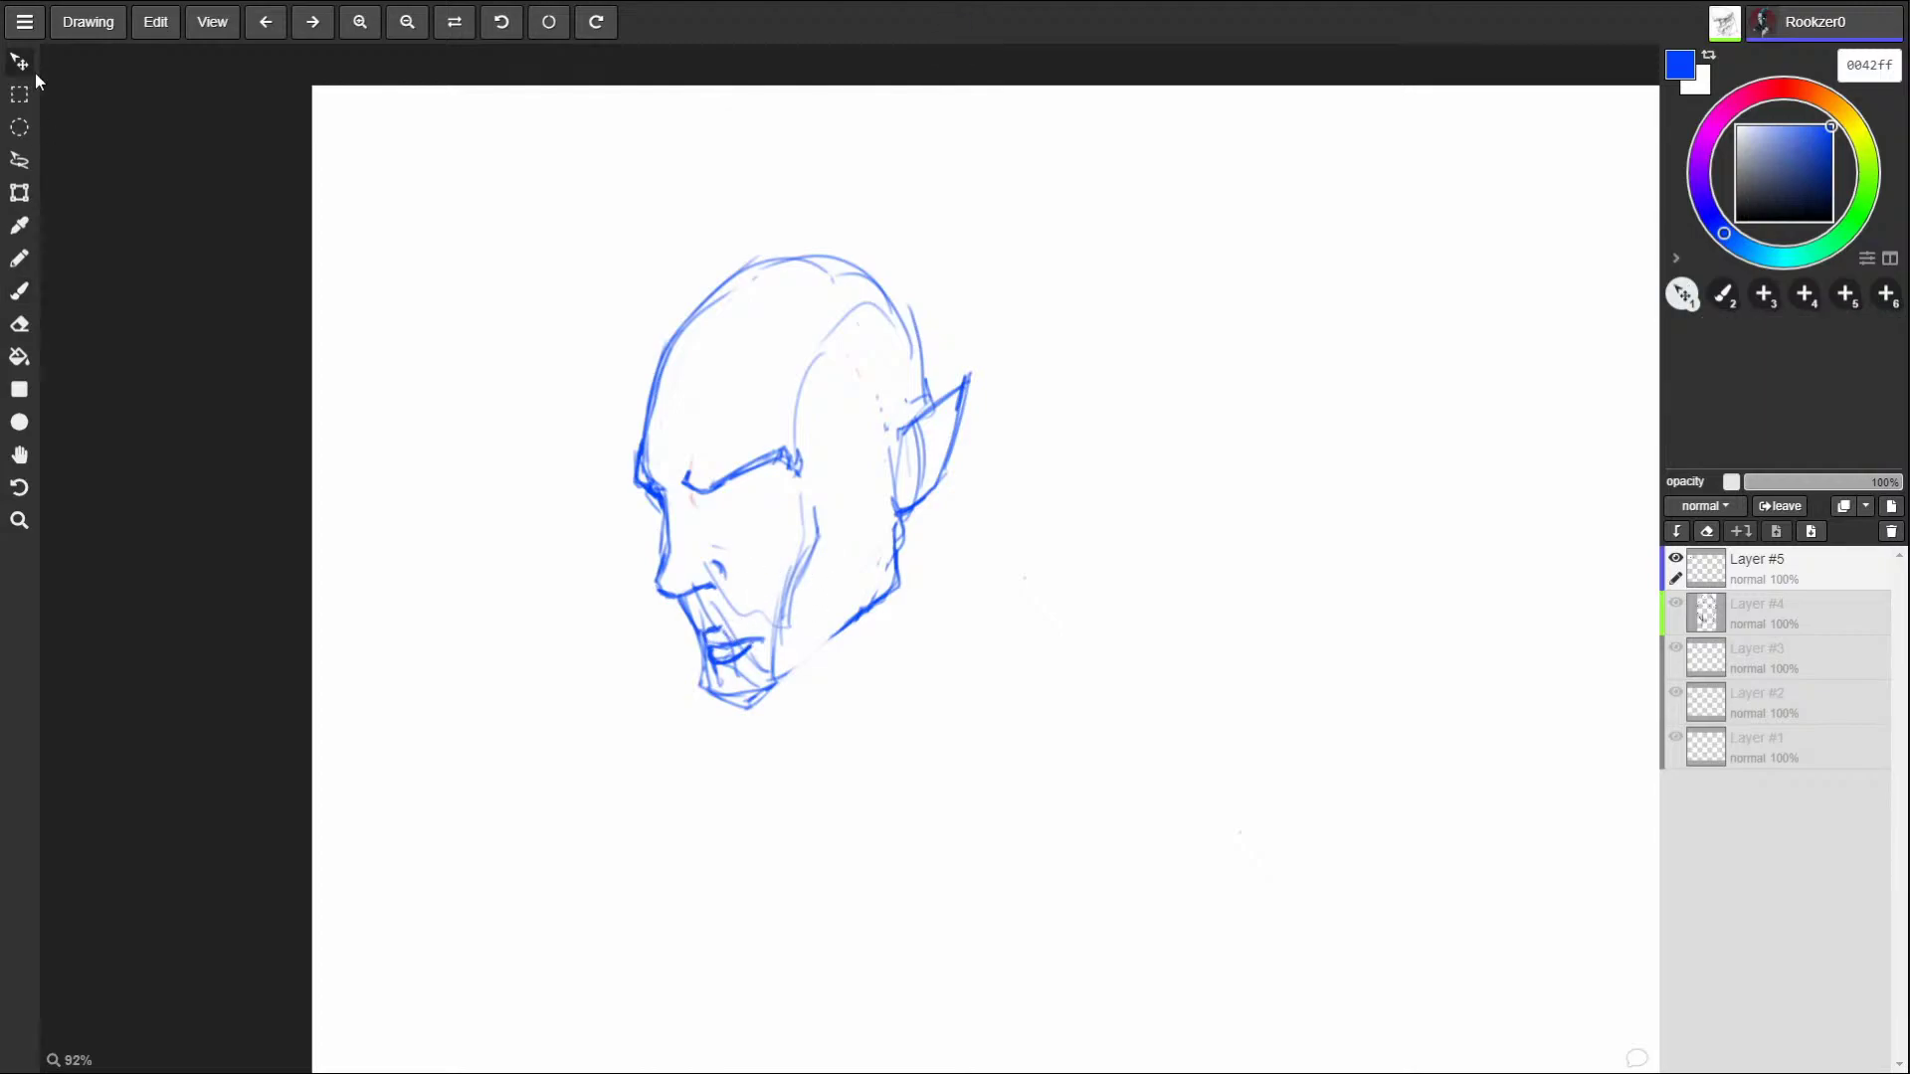
click(33, 155)
click(19, 62)
drag(748, 603, 745, 586)
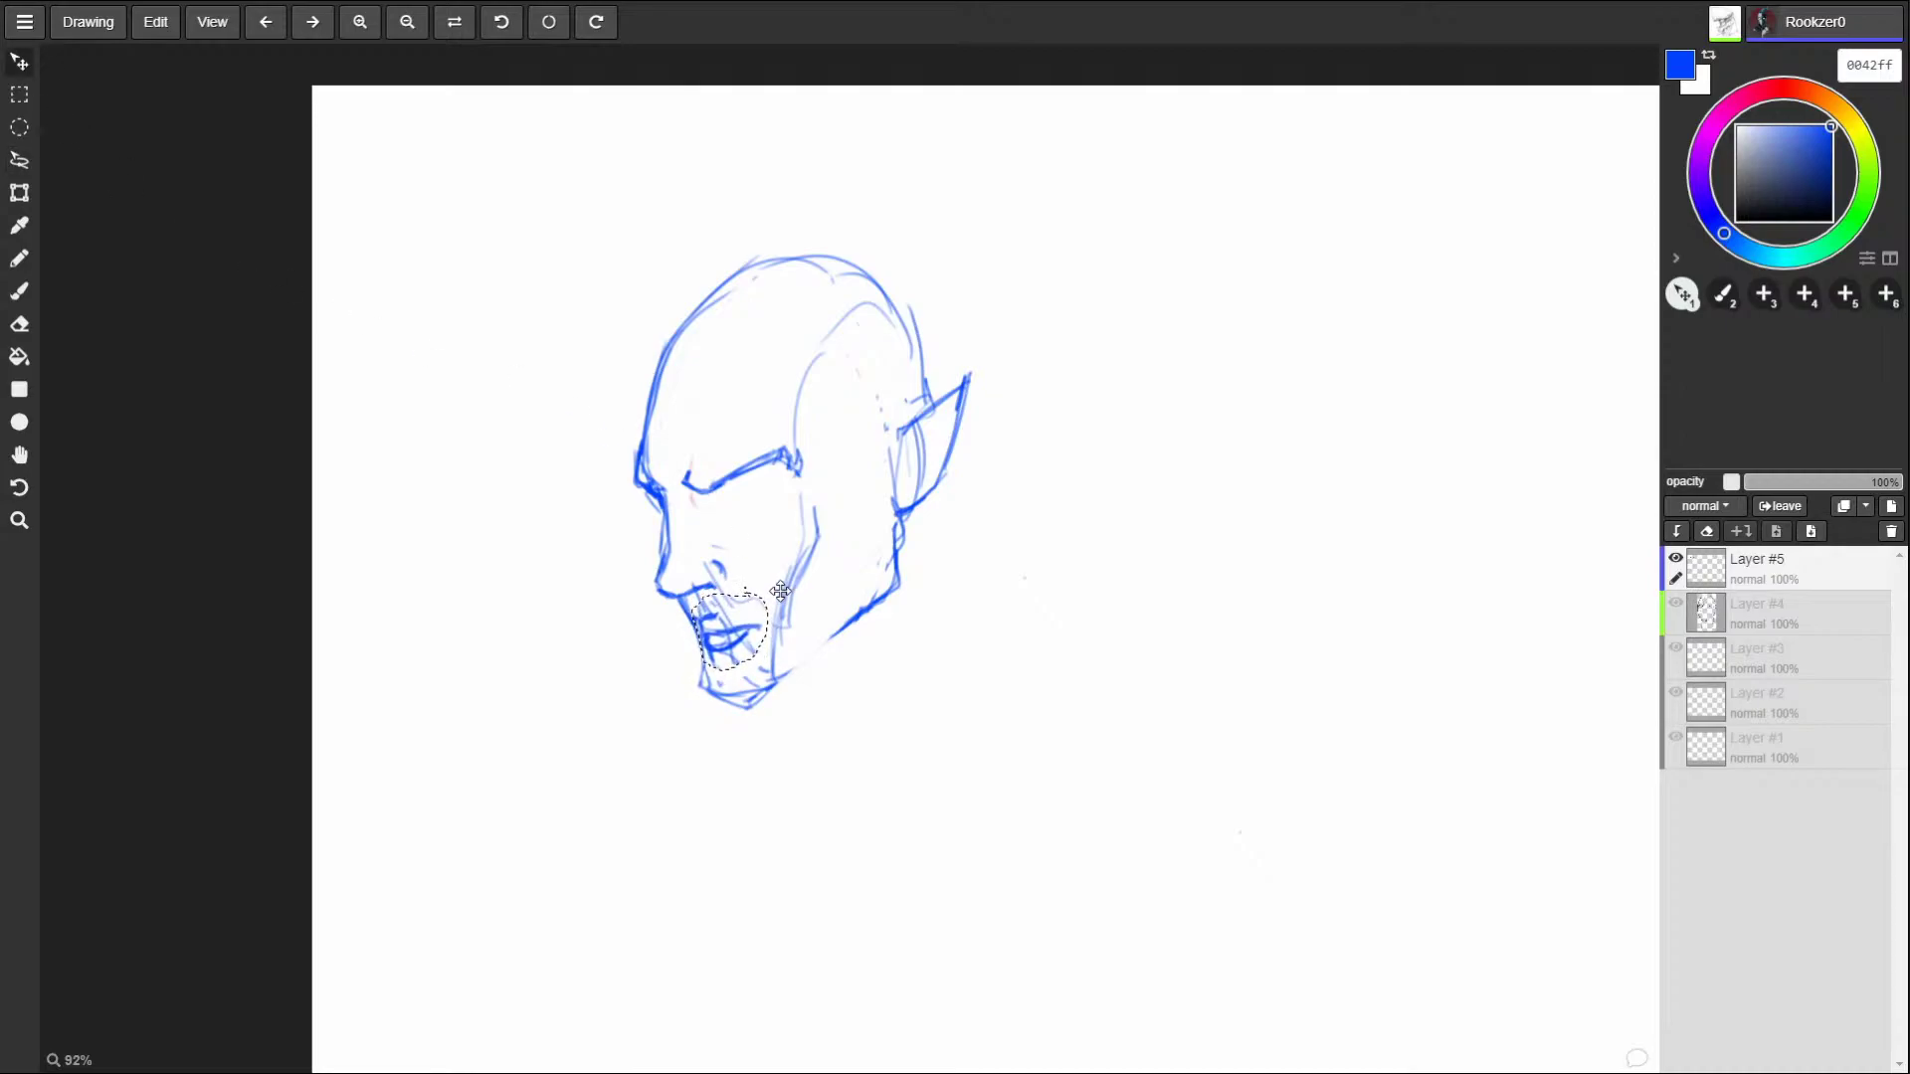
key(ctrl+d)
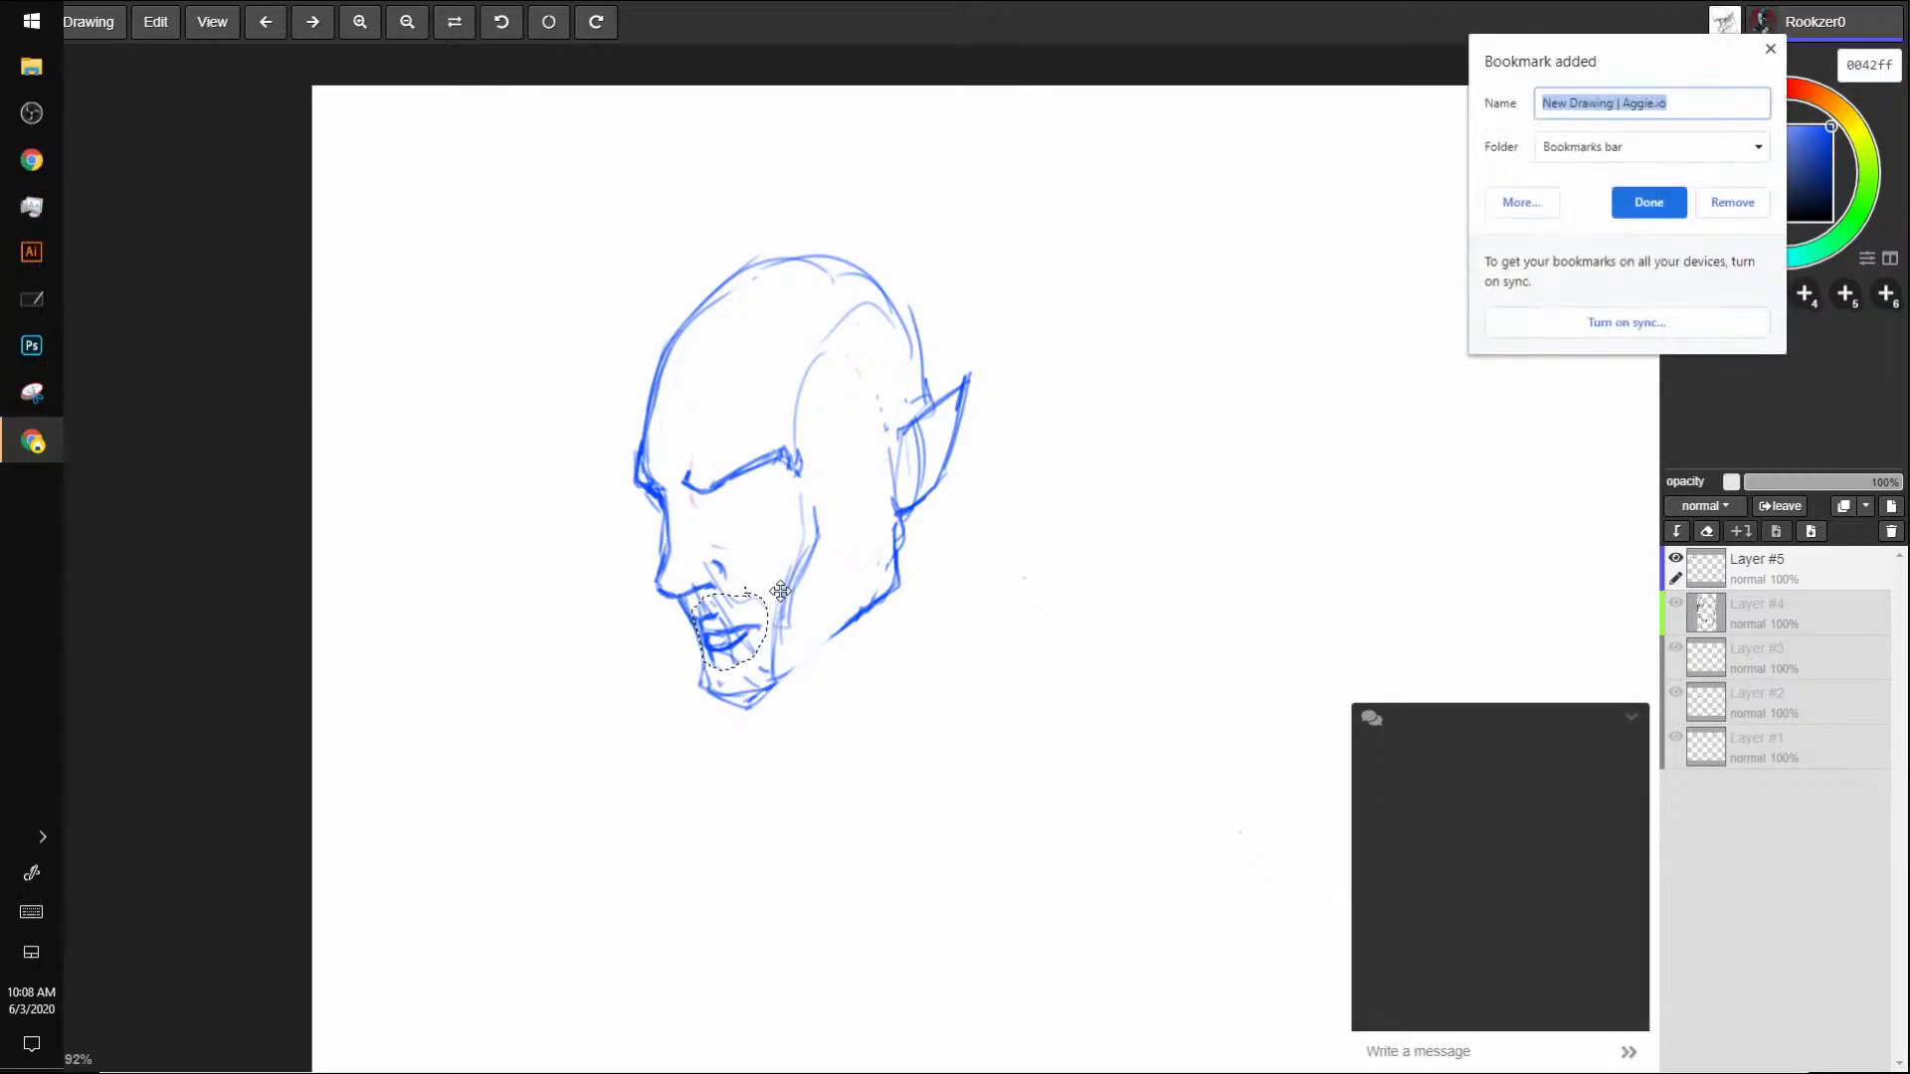
click(1769, 49)
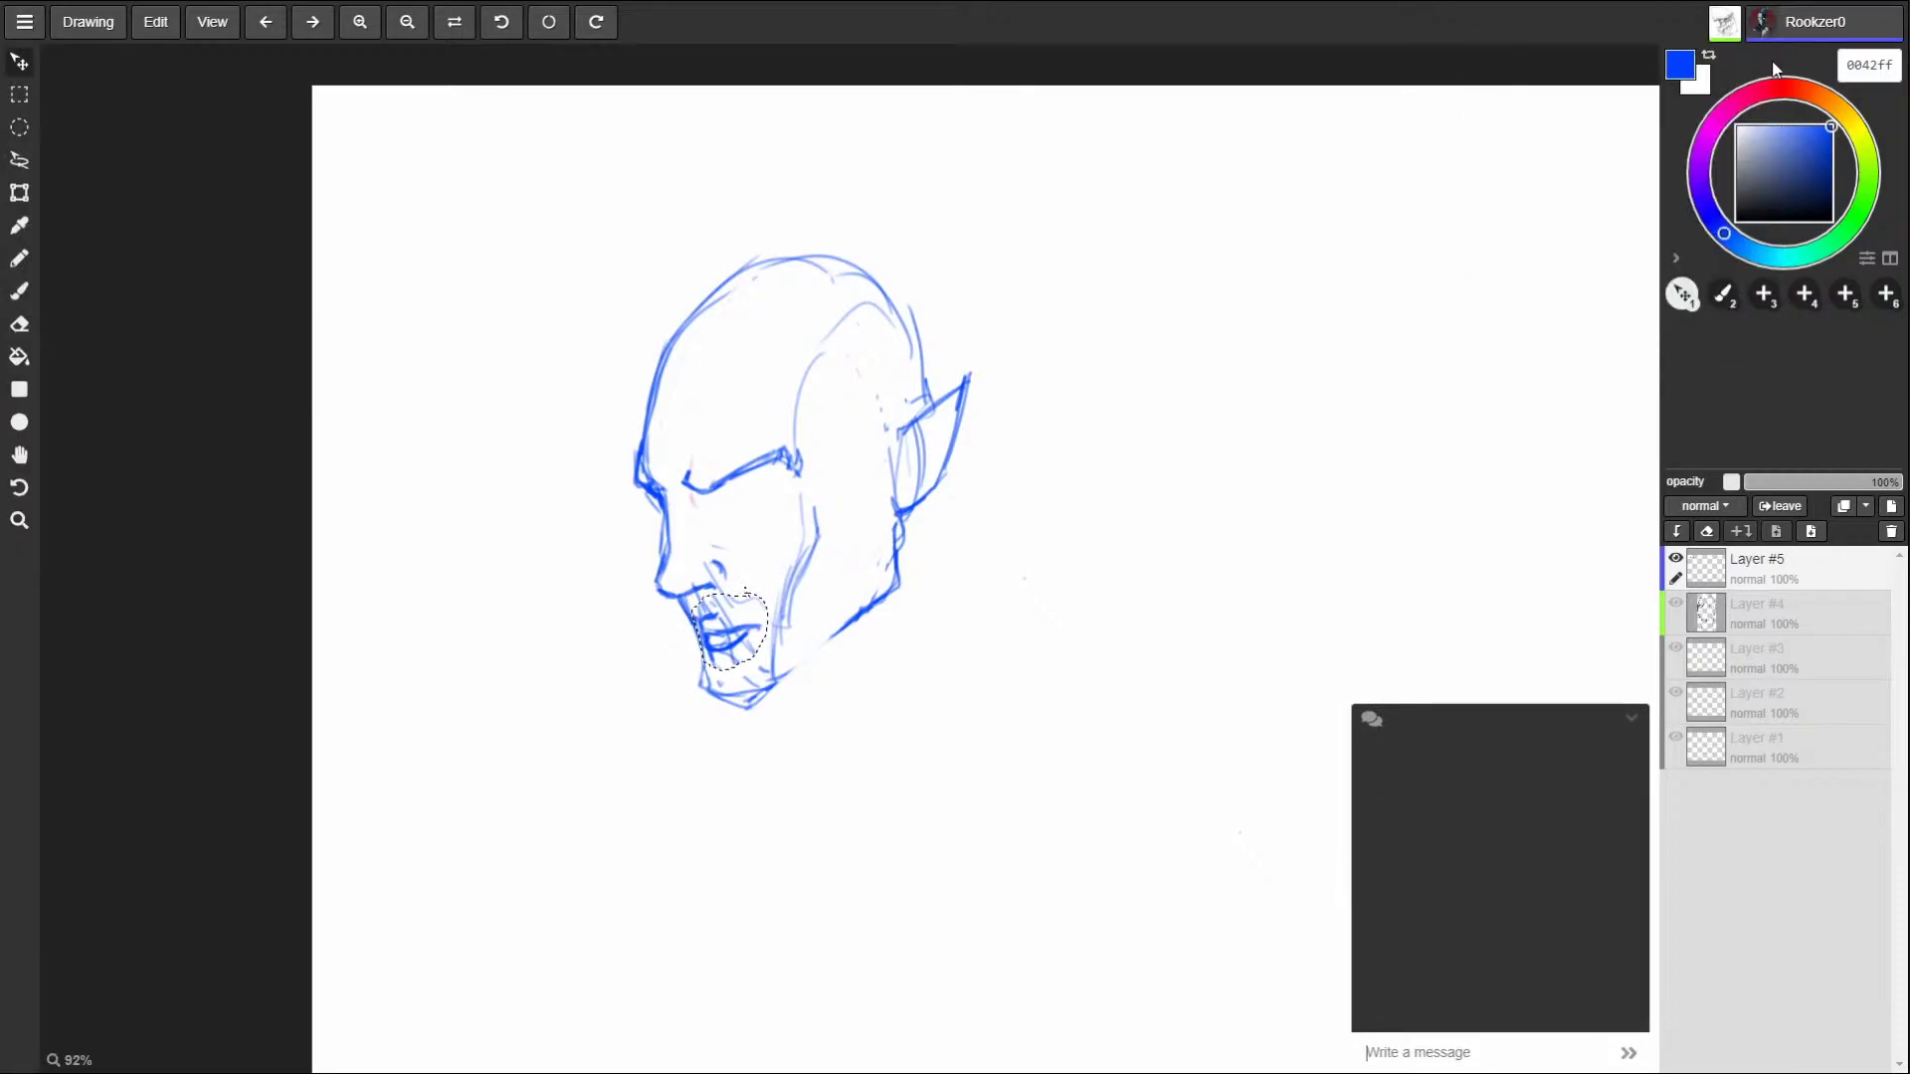
click(165, 36)
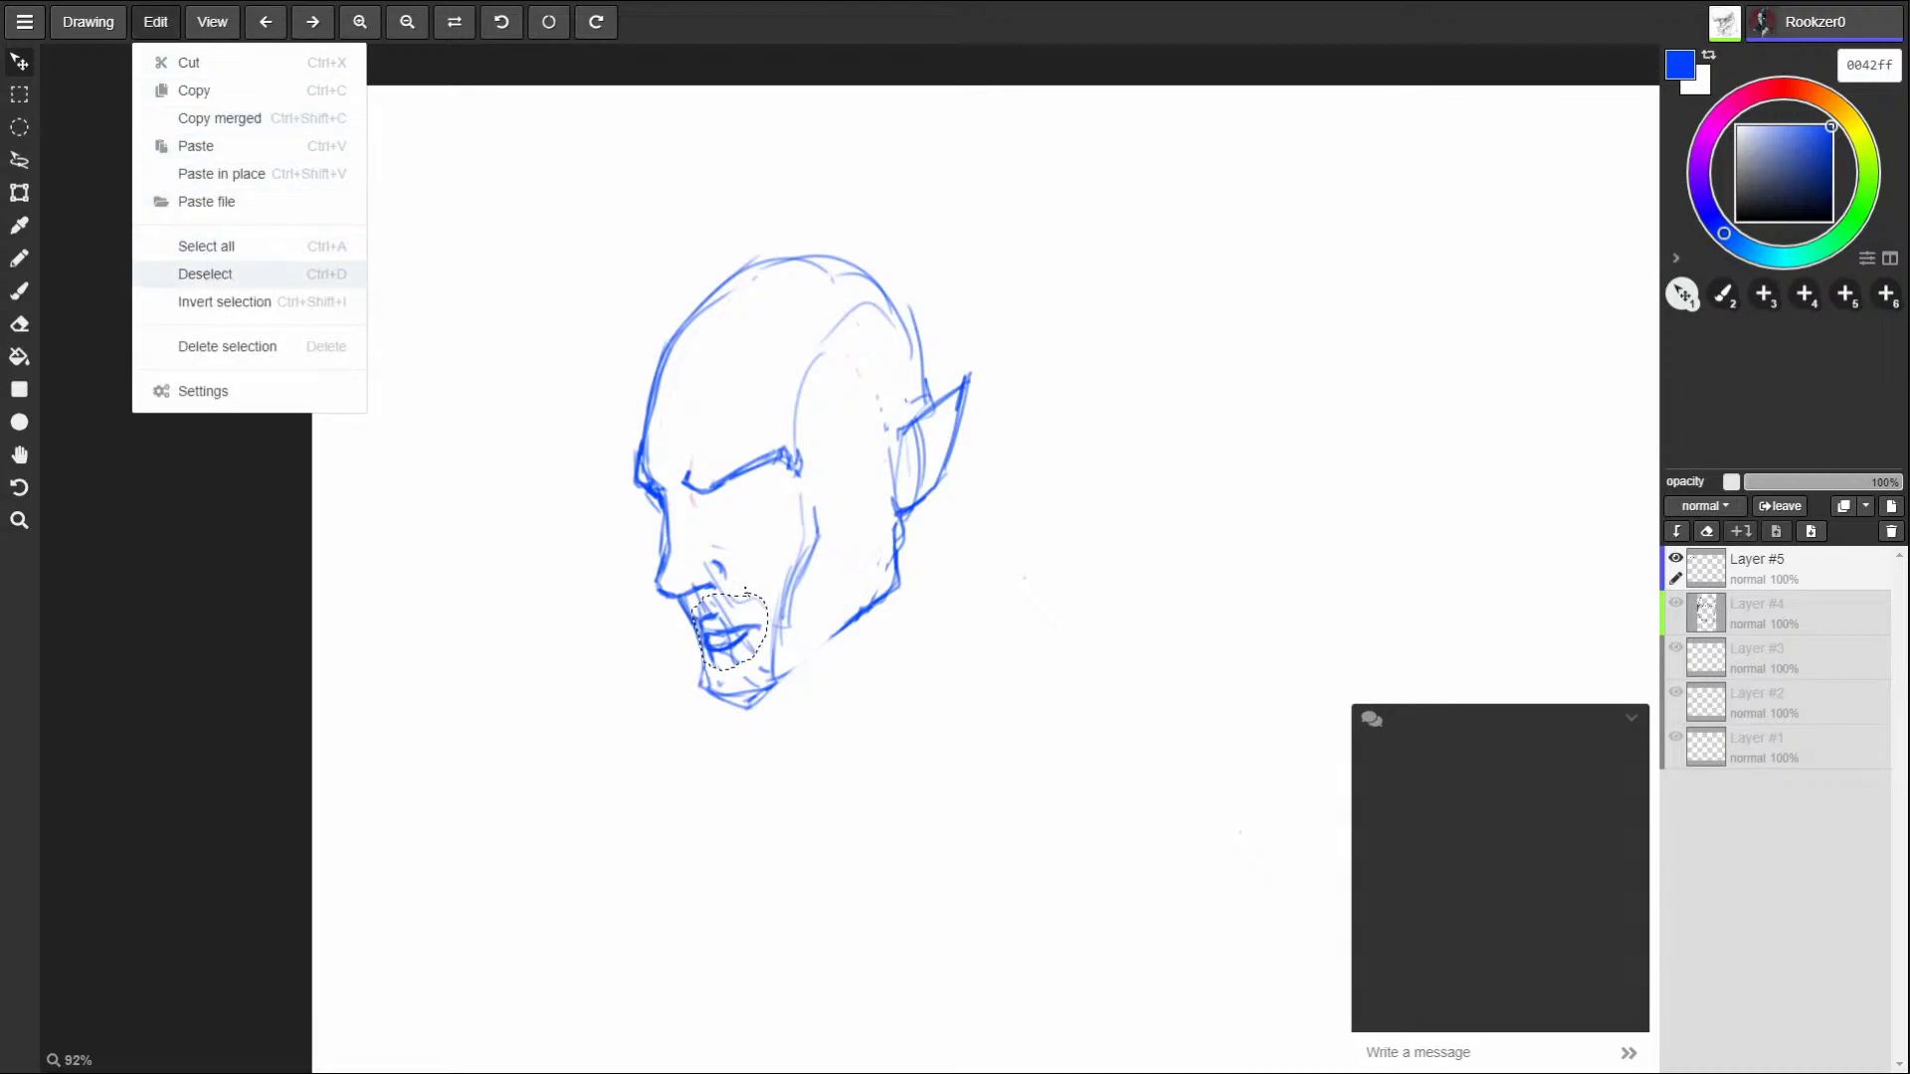
click(224, 271)
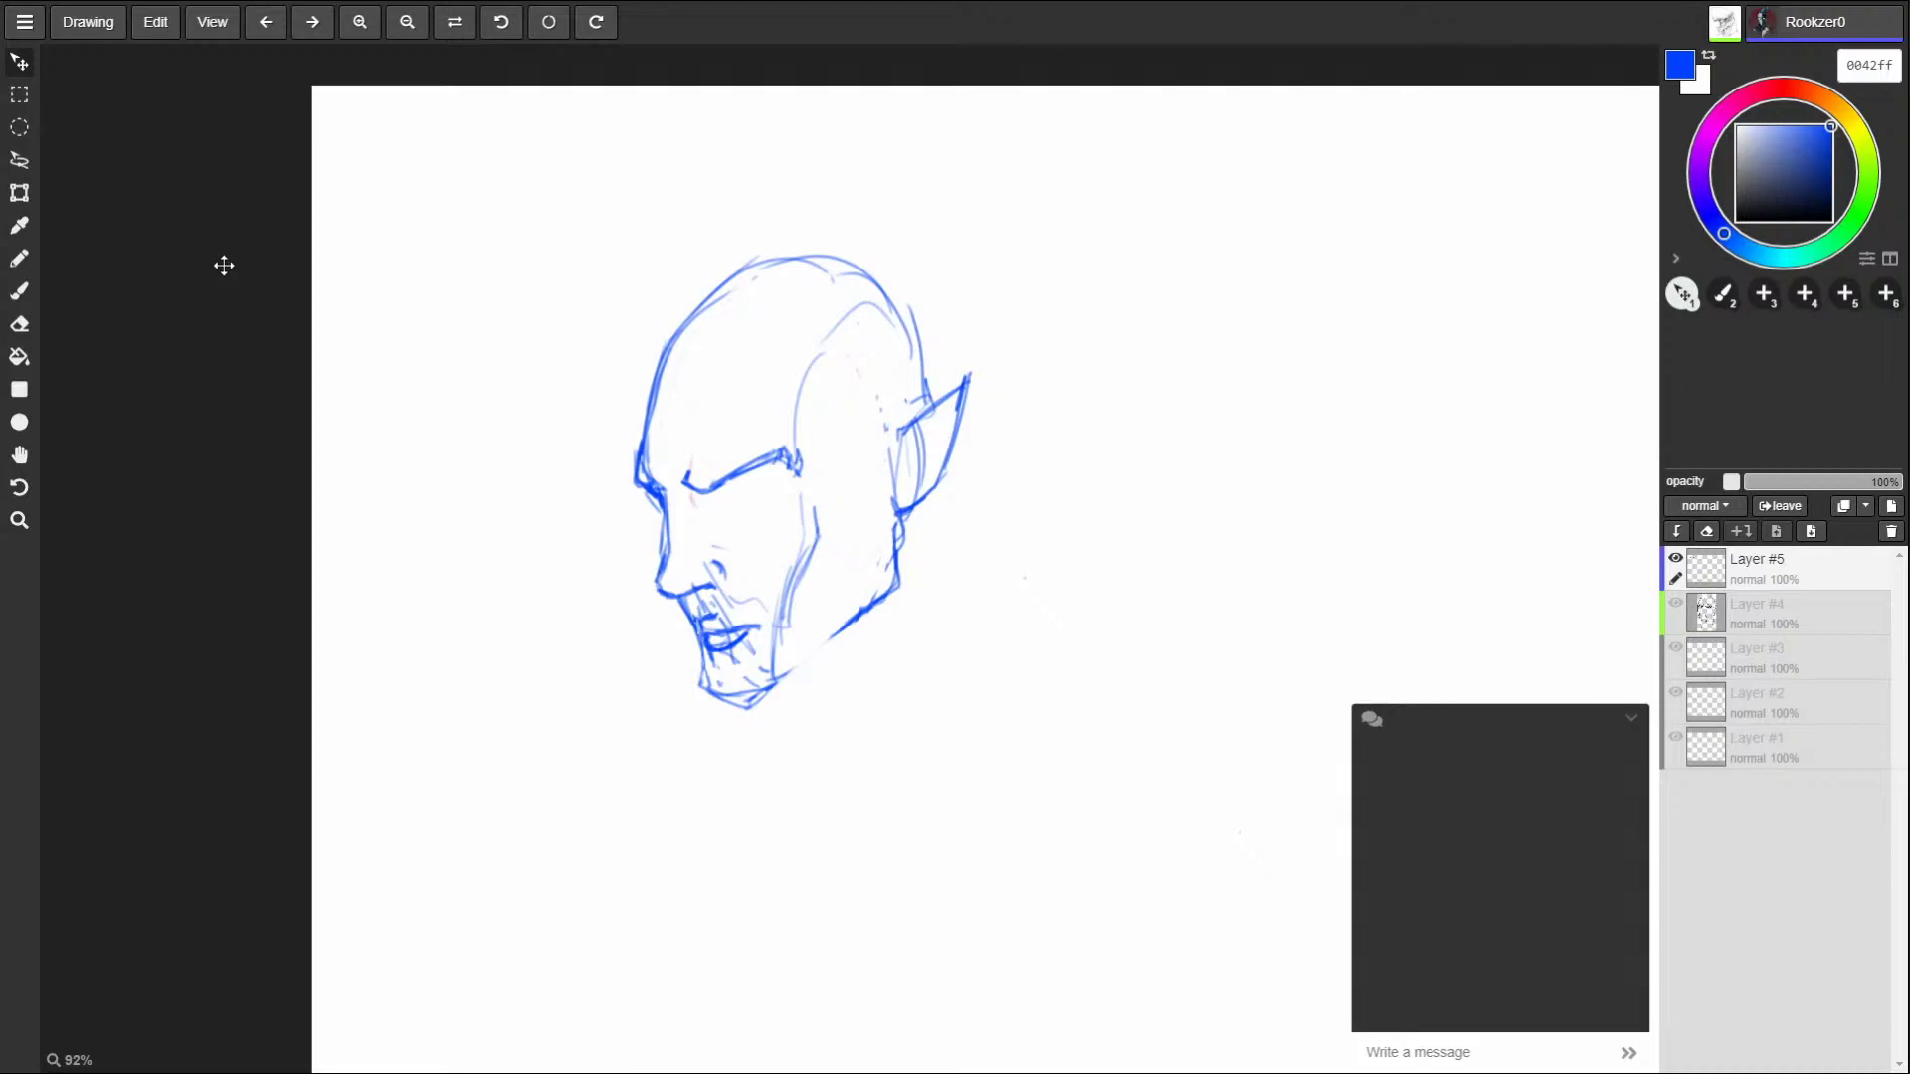
Redraw the forehead contour with a steeper front, firm up the temple and jaw lines, and close the chat.
key(b)
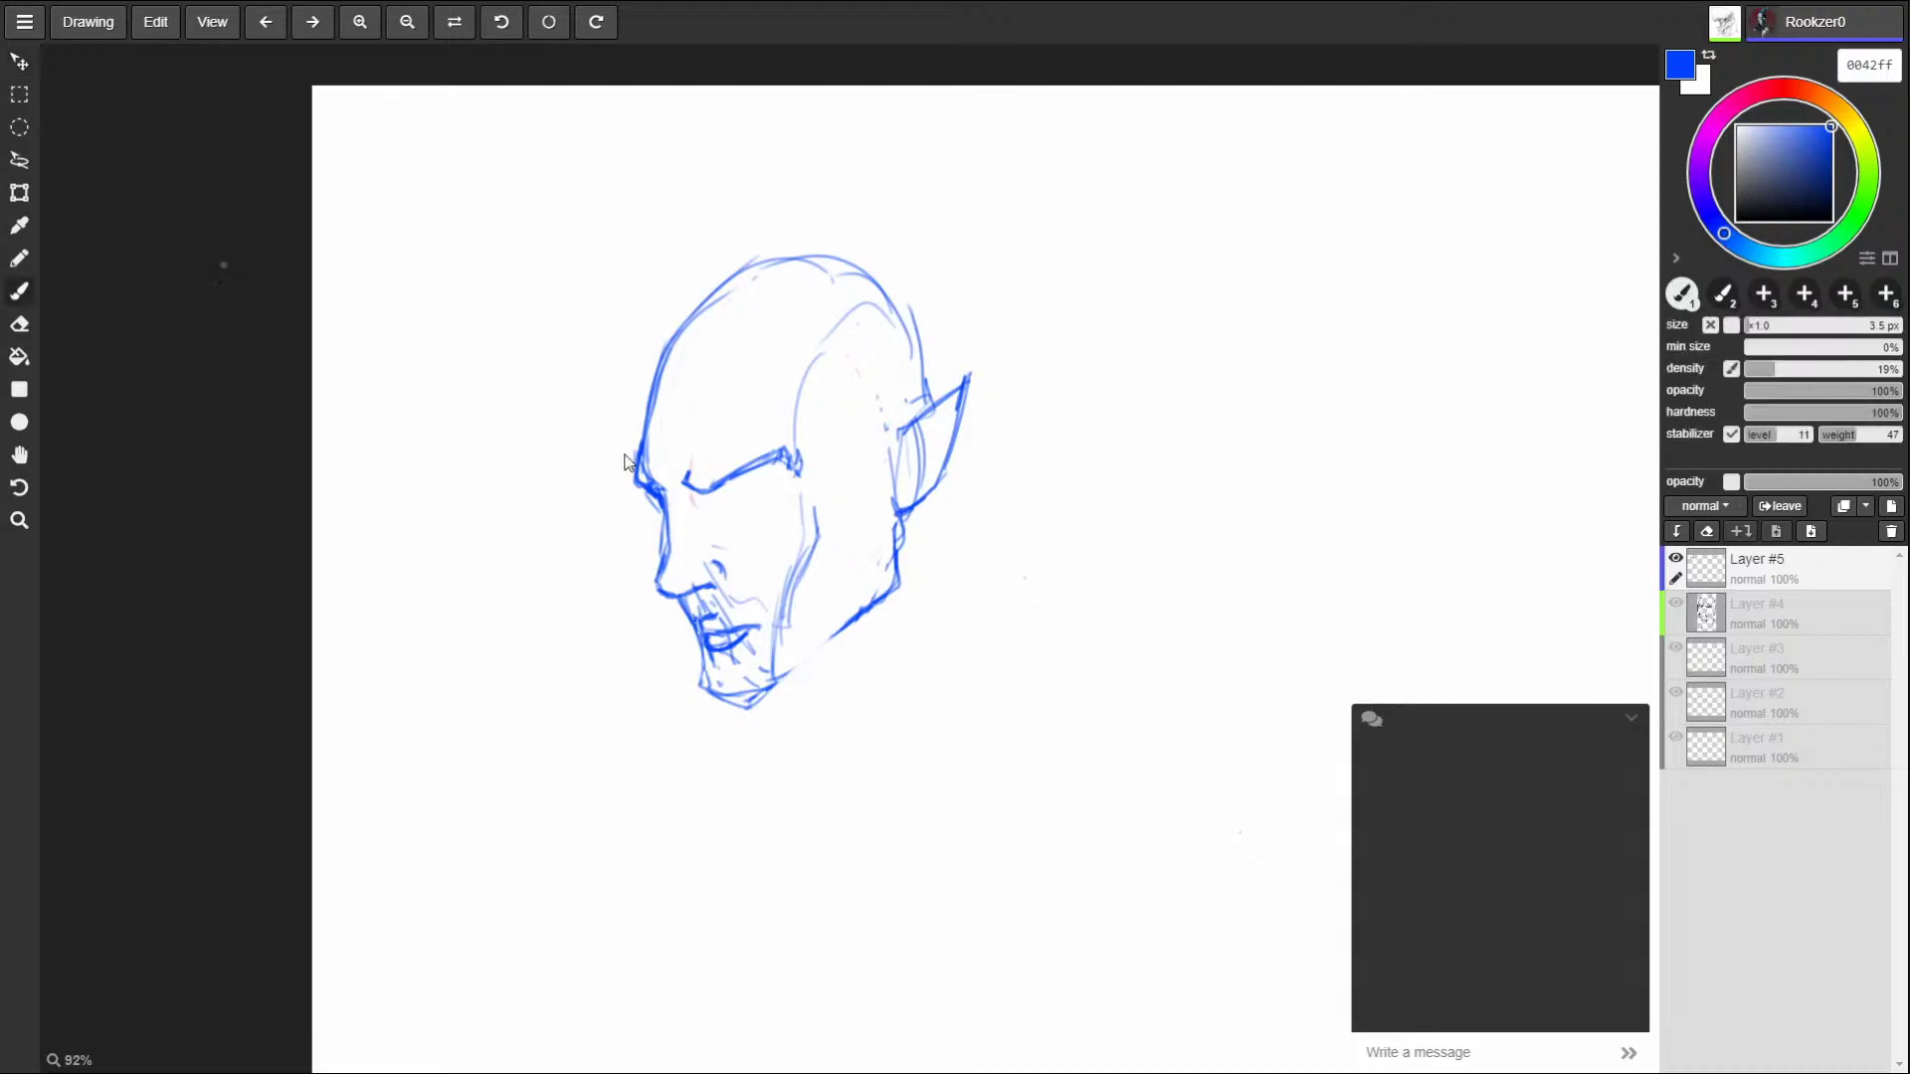
mouse_move(635, 403)
mouse_down()
mouse_move(689, 285)
mouse_move(656, 347)
mouse_move(758, 271)
mouse_move(647, 324)
mouse_move(638, 405)
mouse_move(630, 371)
mouse_move(647, 458)
mouse_up()
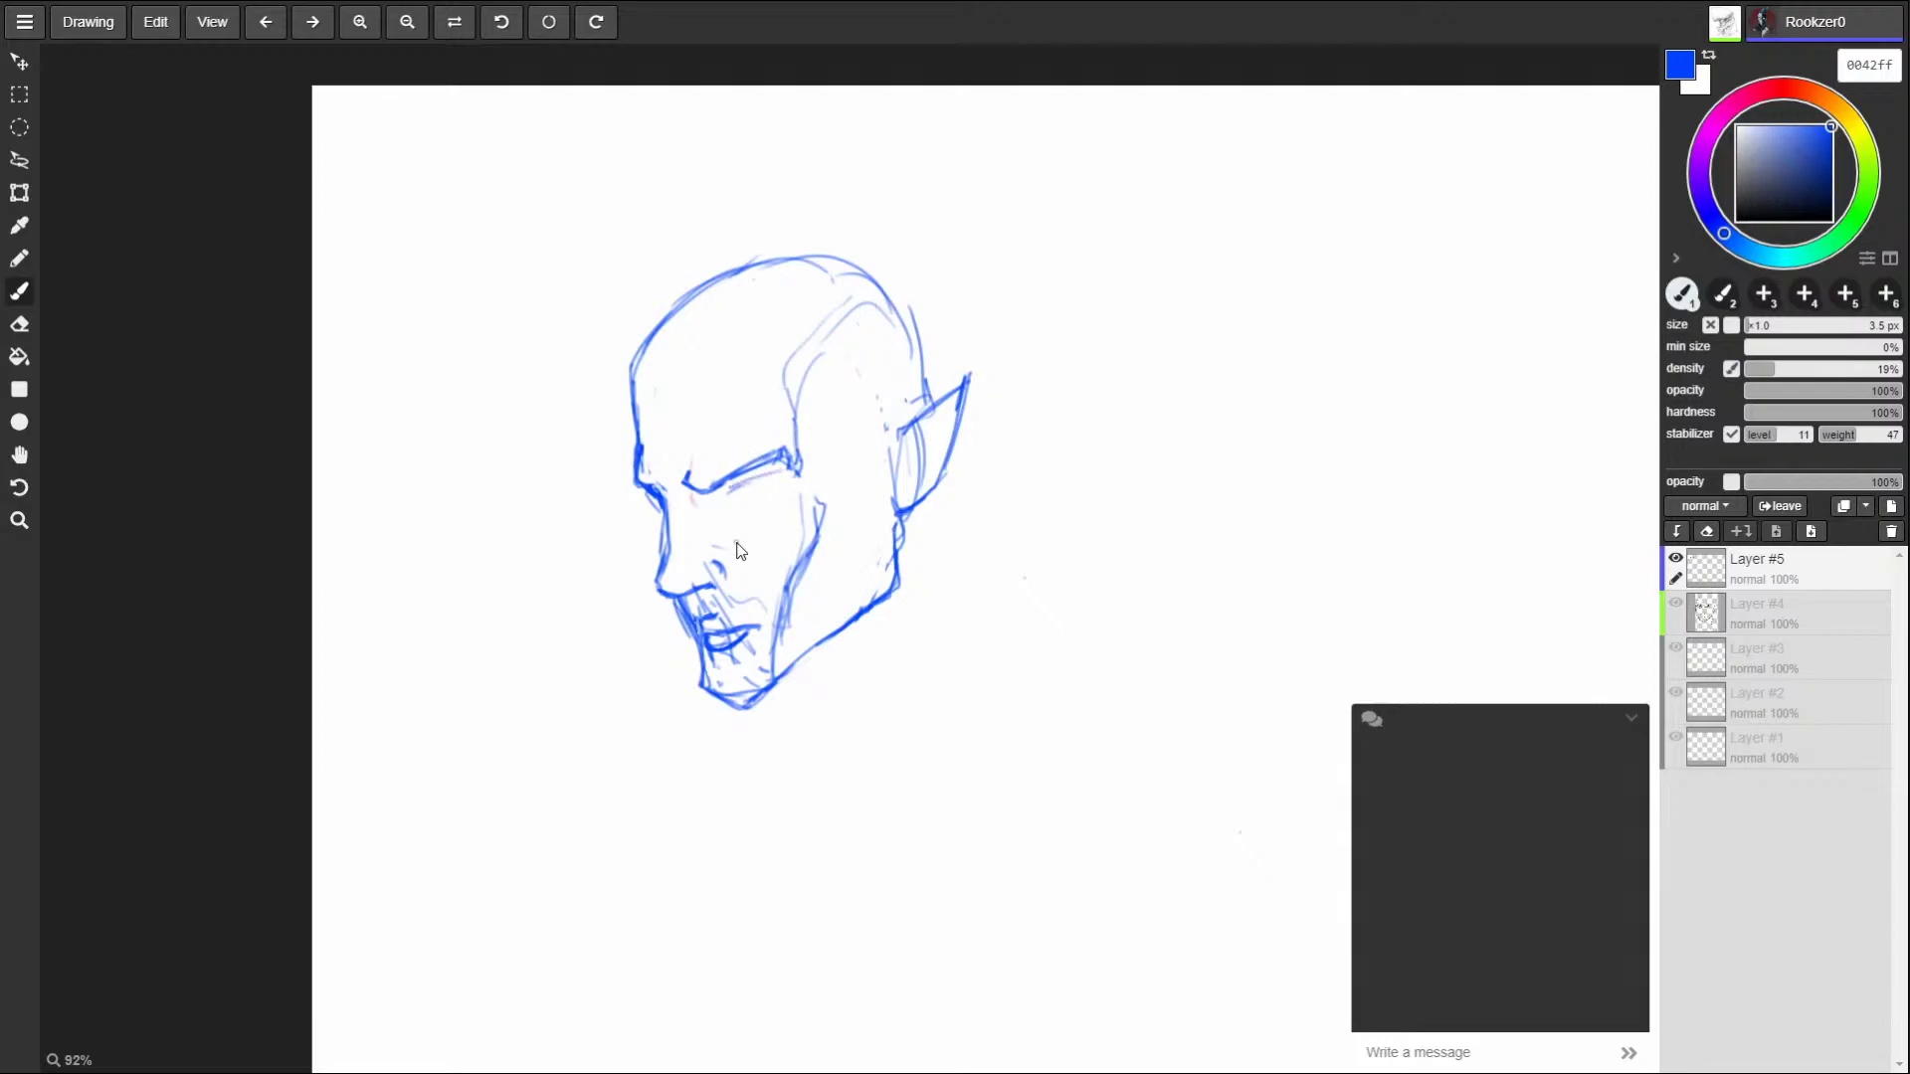
click(1631, 718)
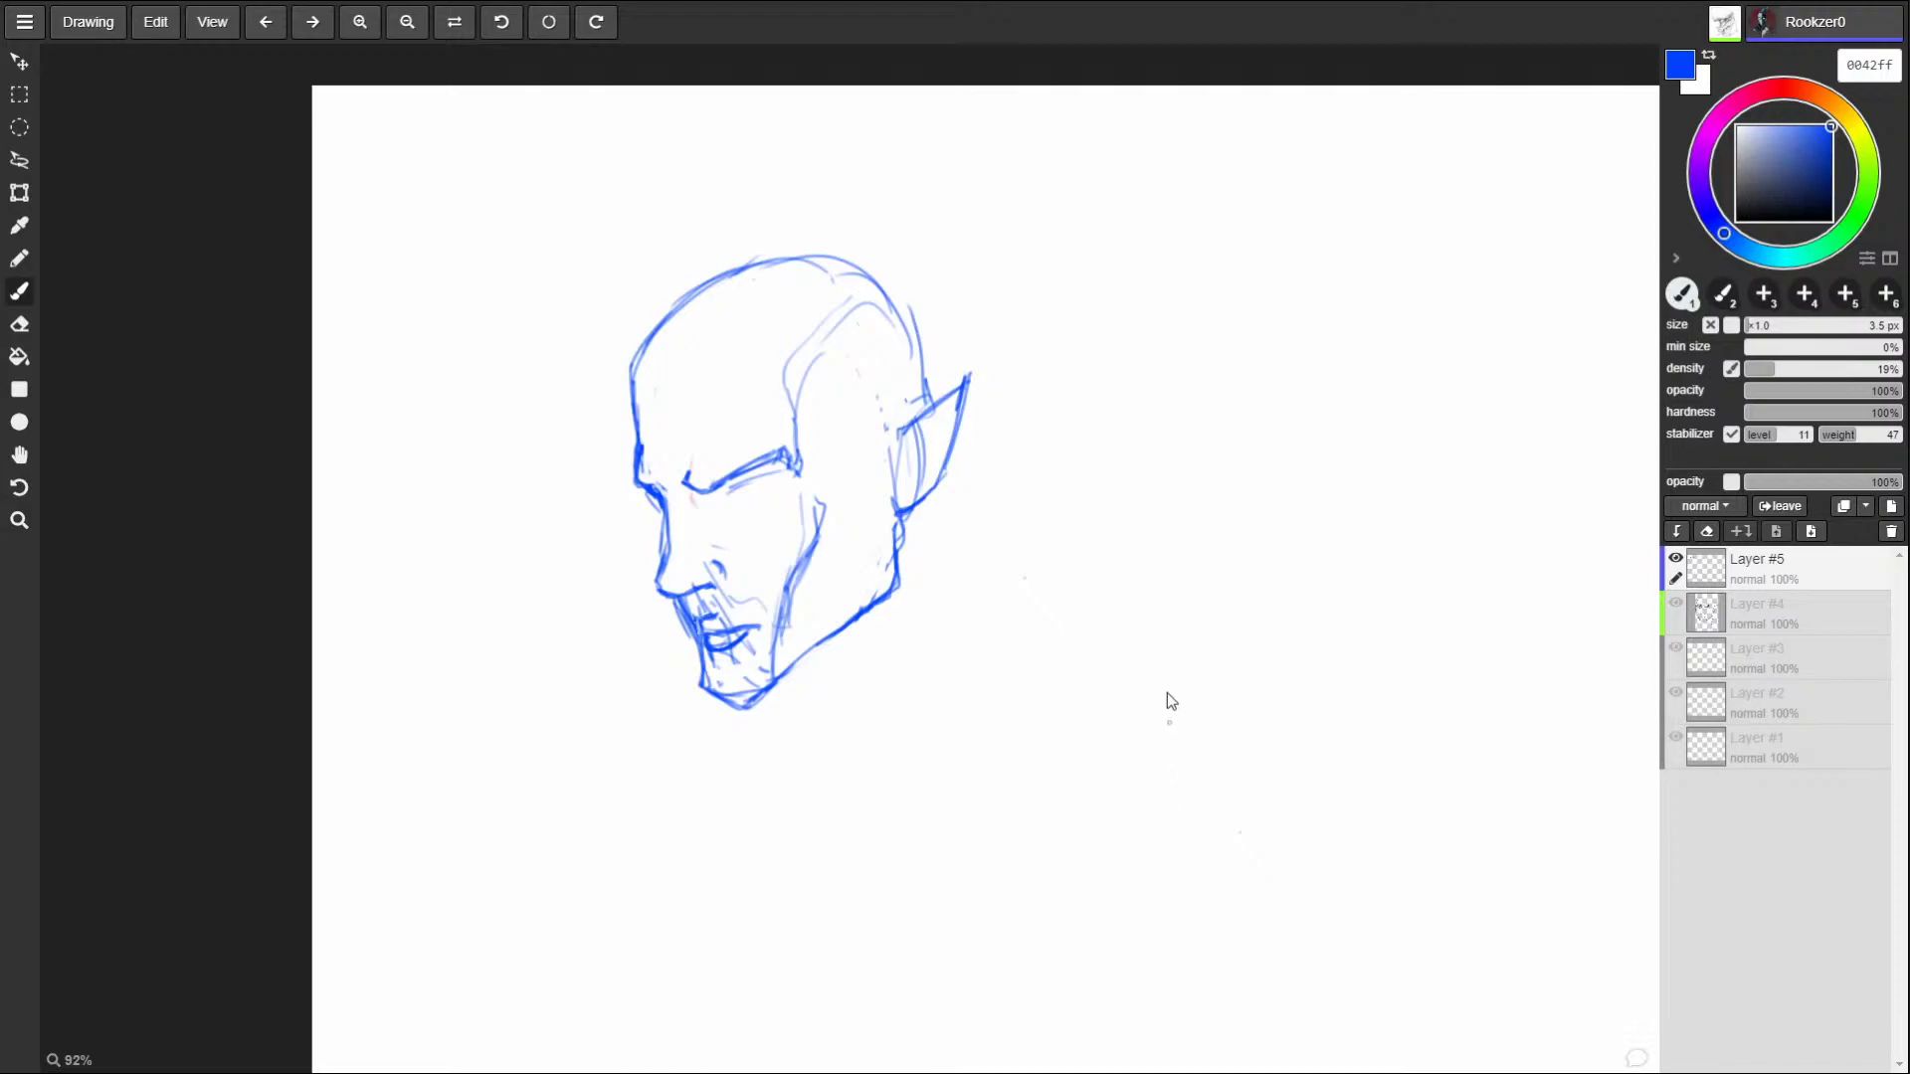
Draw the narrow eye beneath the brow line of the blue head.
scroll(1149, 712, down, 3)
scroll(1279, 823, down, 1)
mouse_move(1279, 822)
mouse_down()
mouse_move(640, 405)
mouse_move(655, 410)
mouse_up()
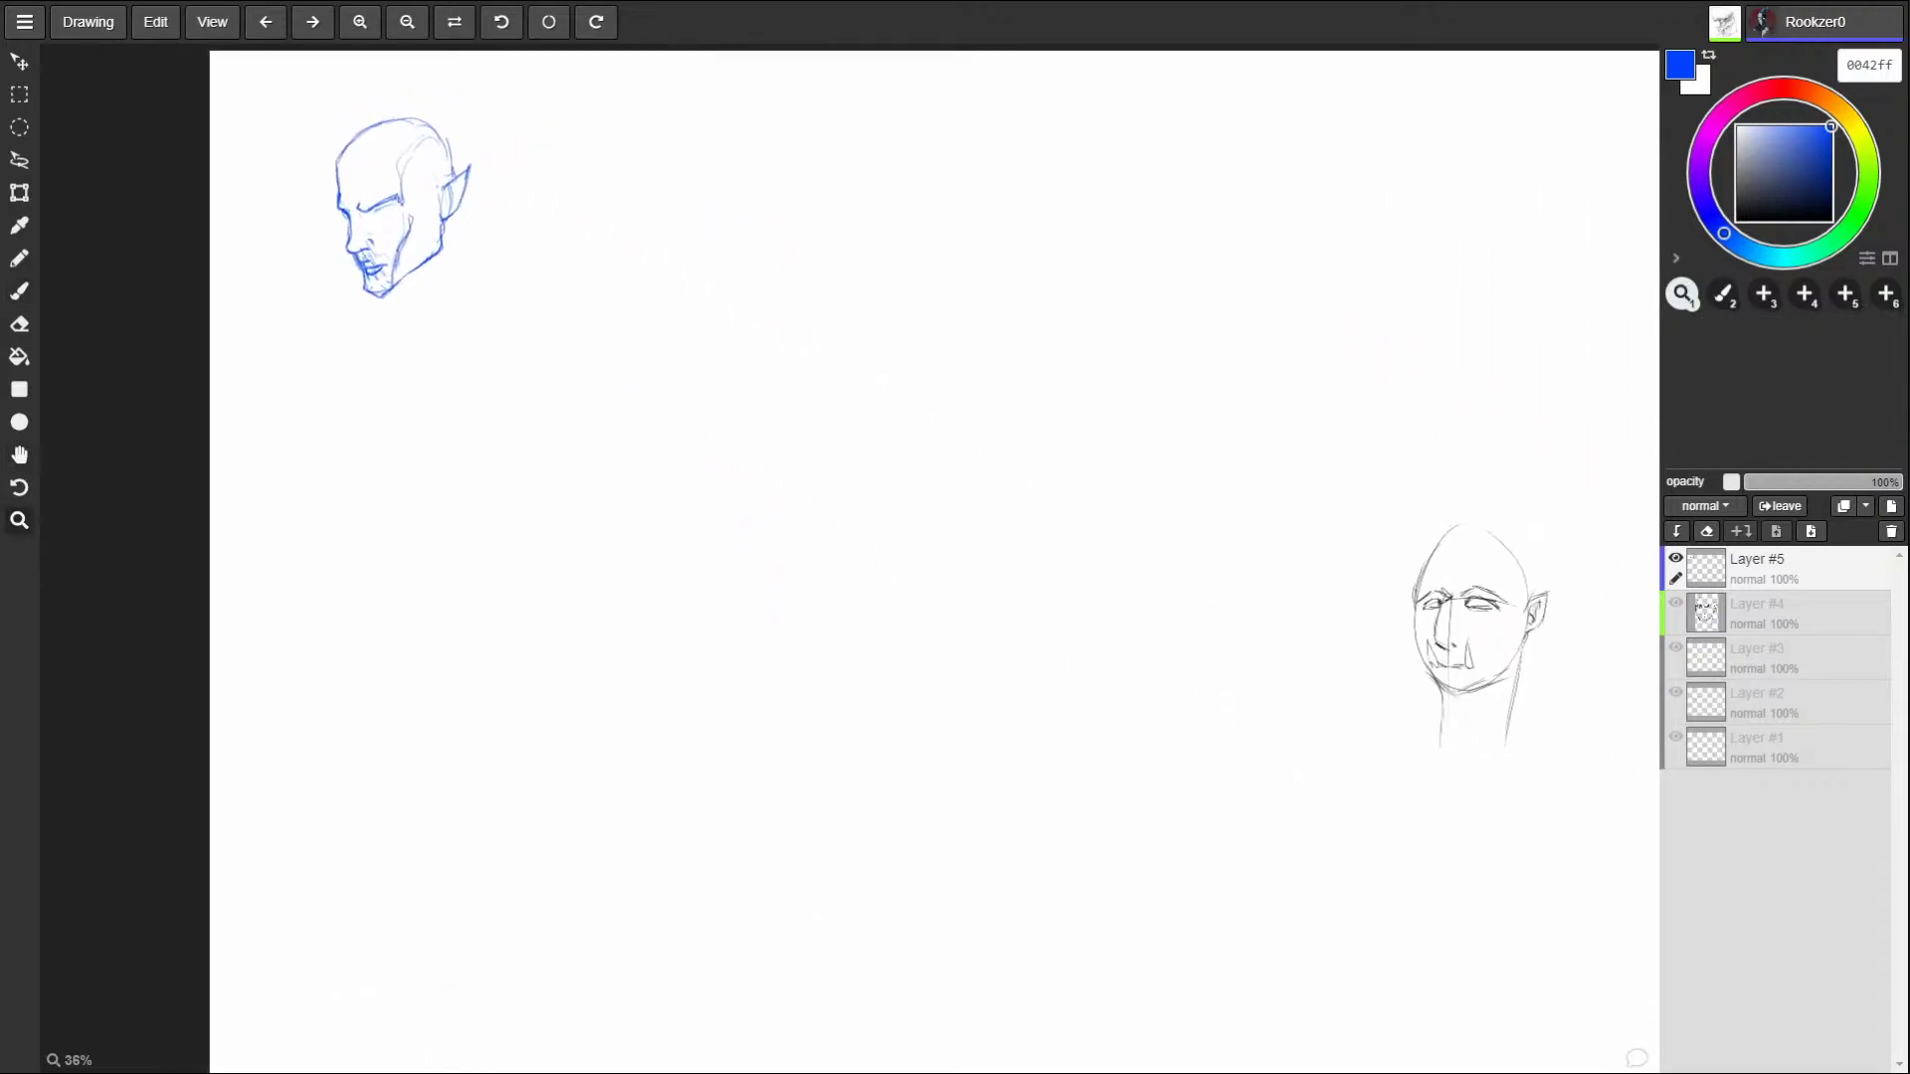
scroll(791, 575, up, 2)
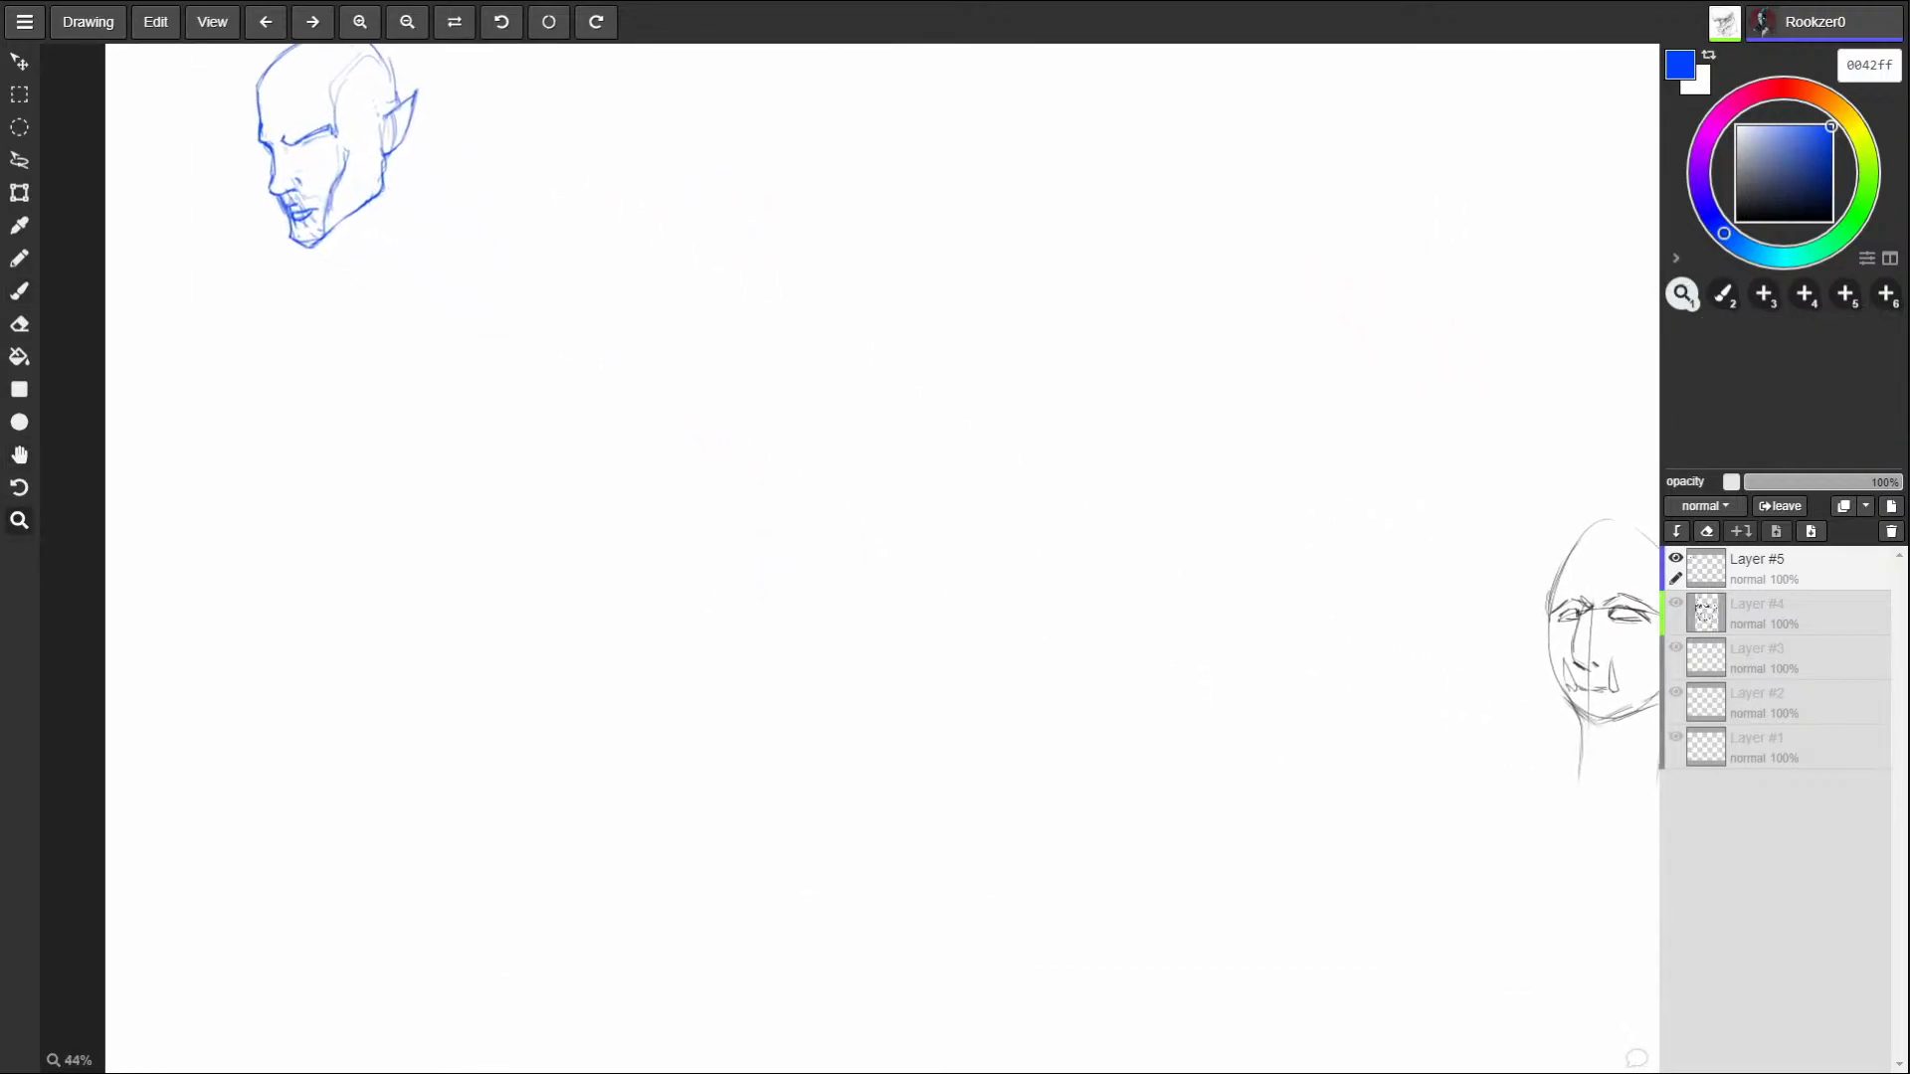
key(space)
drag(531, 355, 1037, 905)
drag(725, 563, 850, 509)
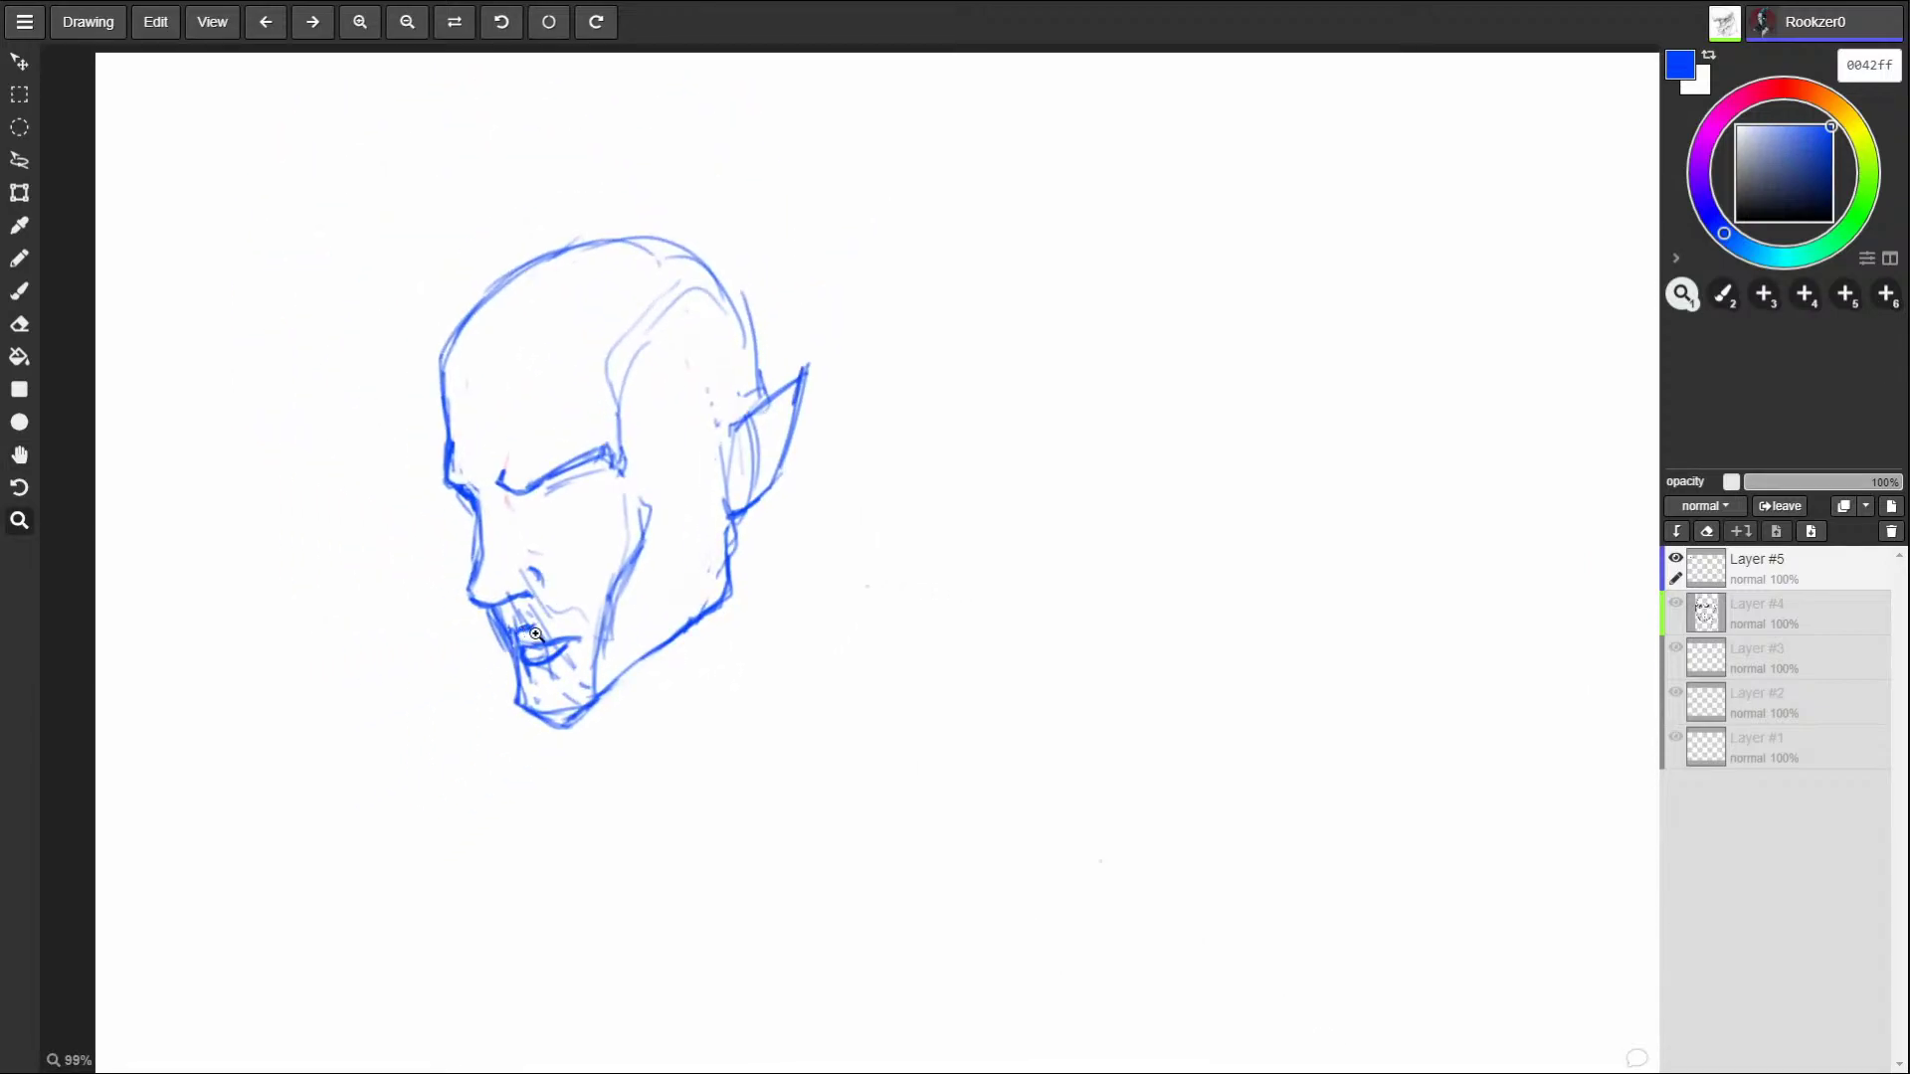
key(b)
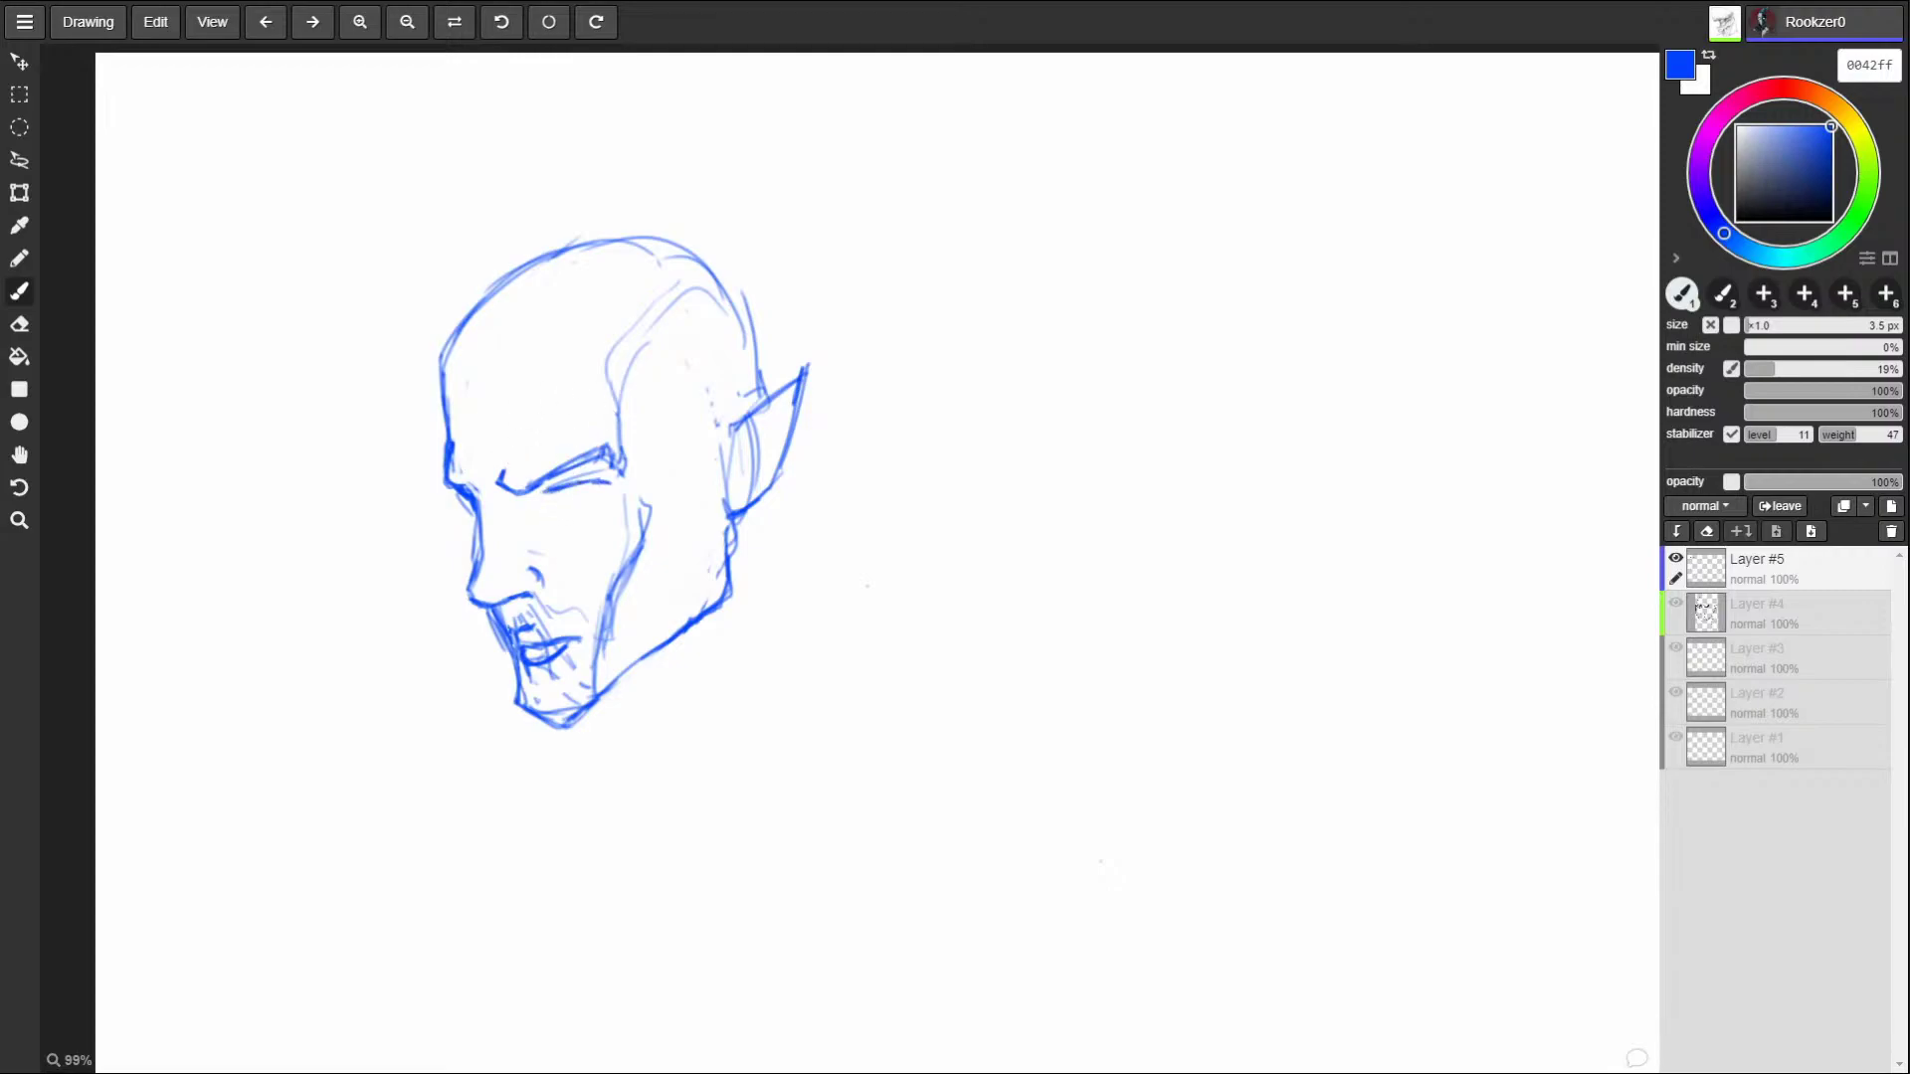
drag(556, 509, 575, 510)
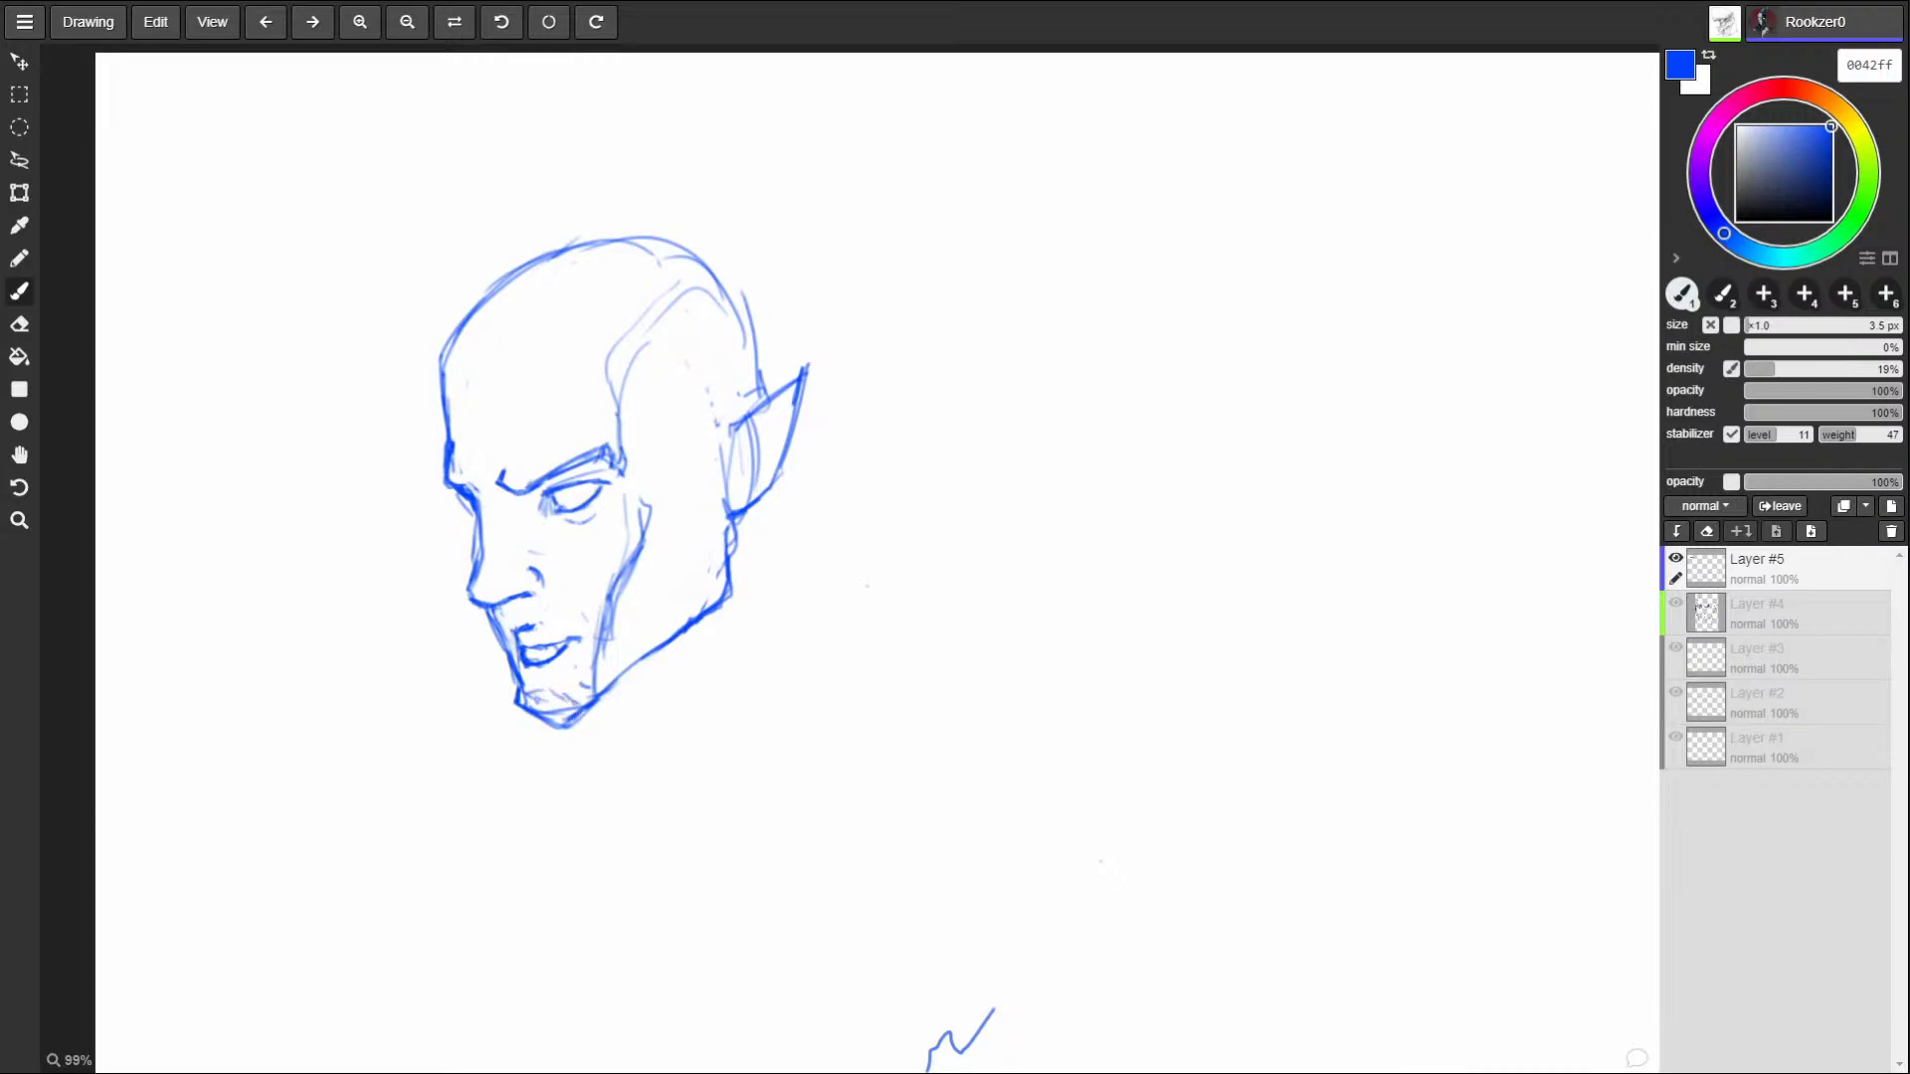
Undo the last four strokes.
key(ctrl+z)
key(ctrl+z)
key(ctrl+z)
key(ctrl+z)
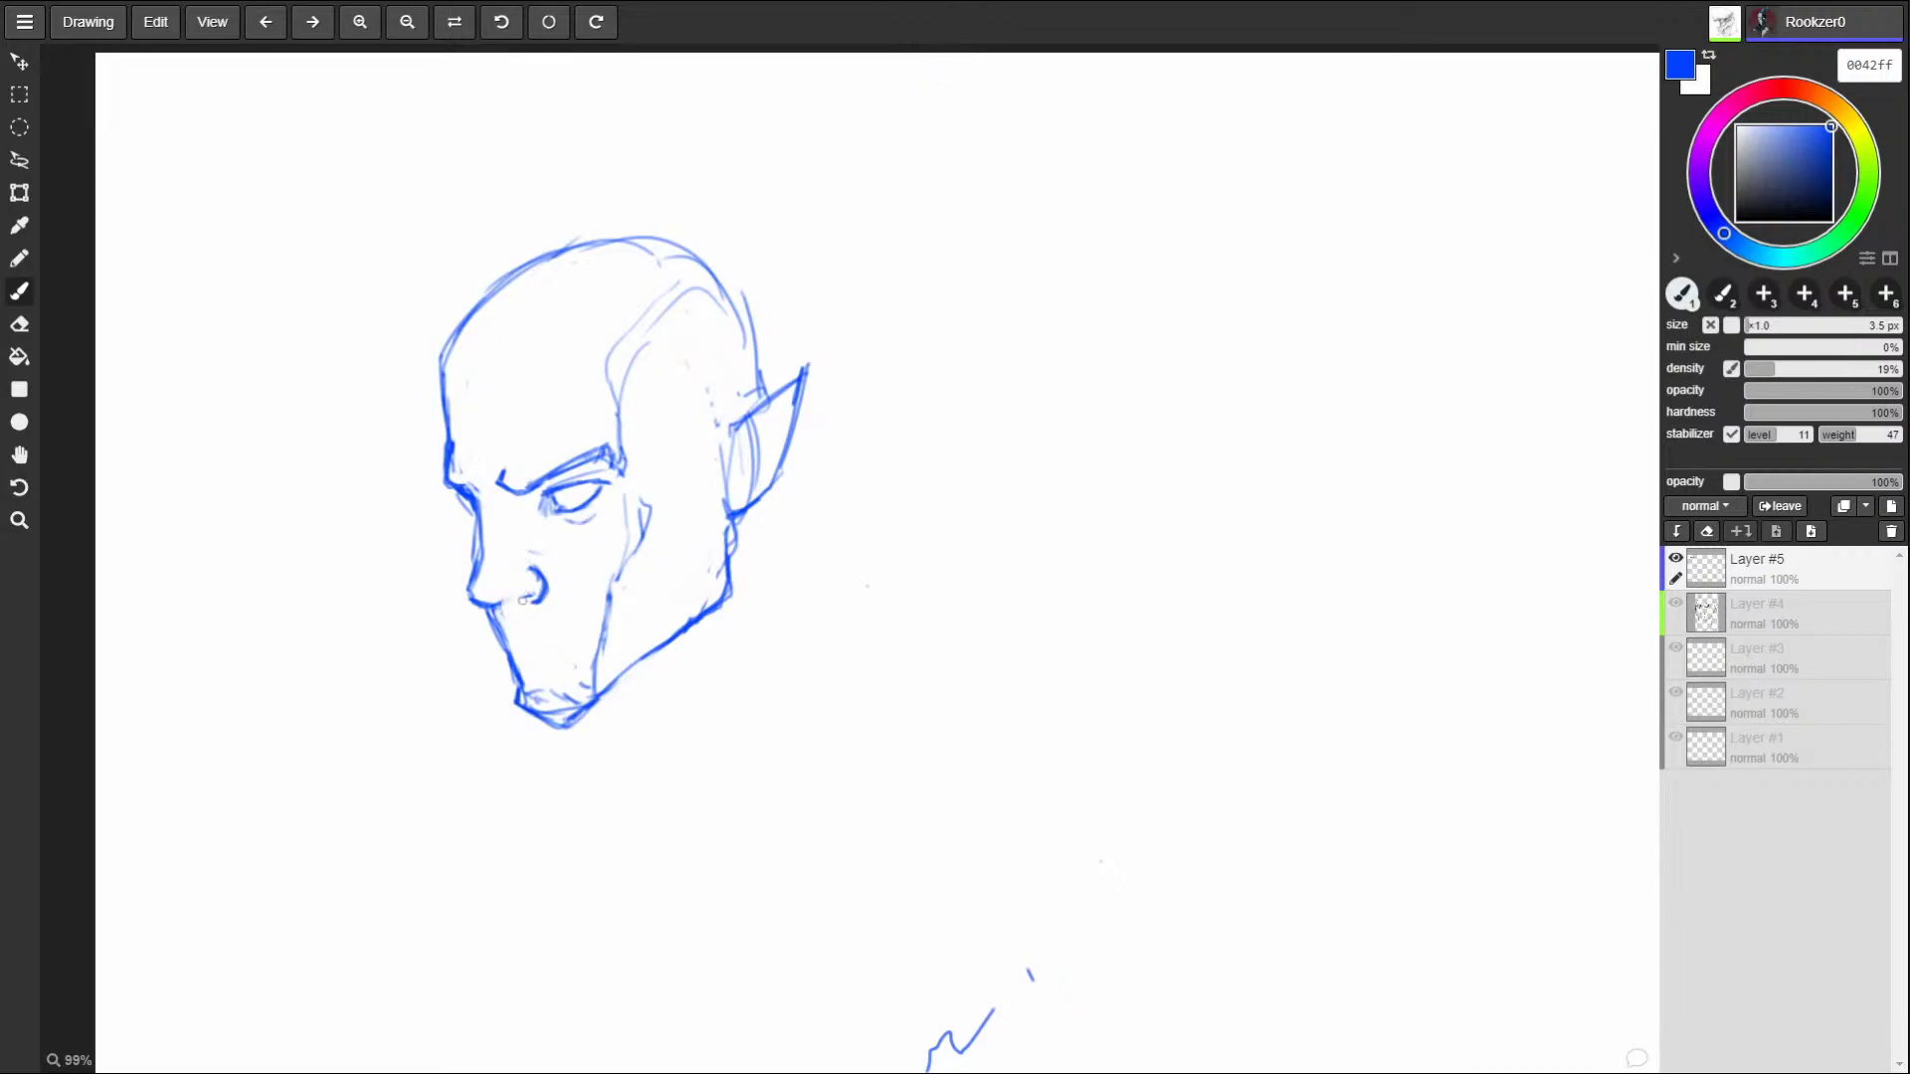
Redraw the nostril and the contour below the nose, and add the iris to the eye.
drag(528, 571, 534, 600)
key(ctrl+z)
drag(519, 575, 538, 578)
drag(494, 607, 496, 657)
drag(573, 491, 587, 503)
Sketch a large crescent-shaped axe blade in front of the face, curving from brow height to below the chin.
key(z)
drag(1061, 674, 686, 810)
key(space)
drag(1359, 849, 976, 716)
mouse_move(607, 625)
mouse_down()
mouse_move(826, 712)
mouse_move(1095, 623)
mouse_move(1008, 494)
mouse_up()
key(b)
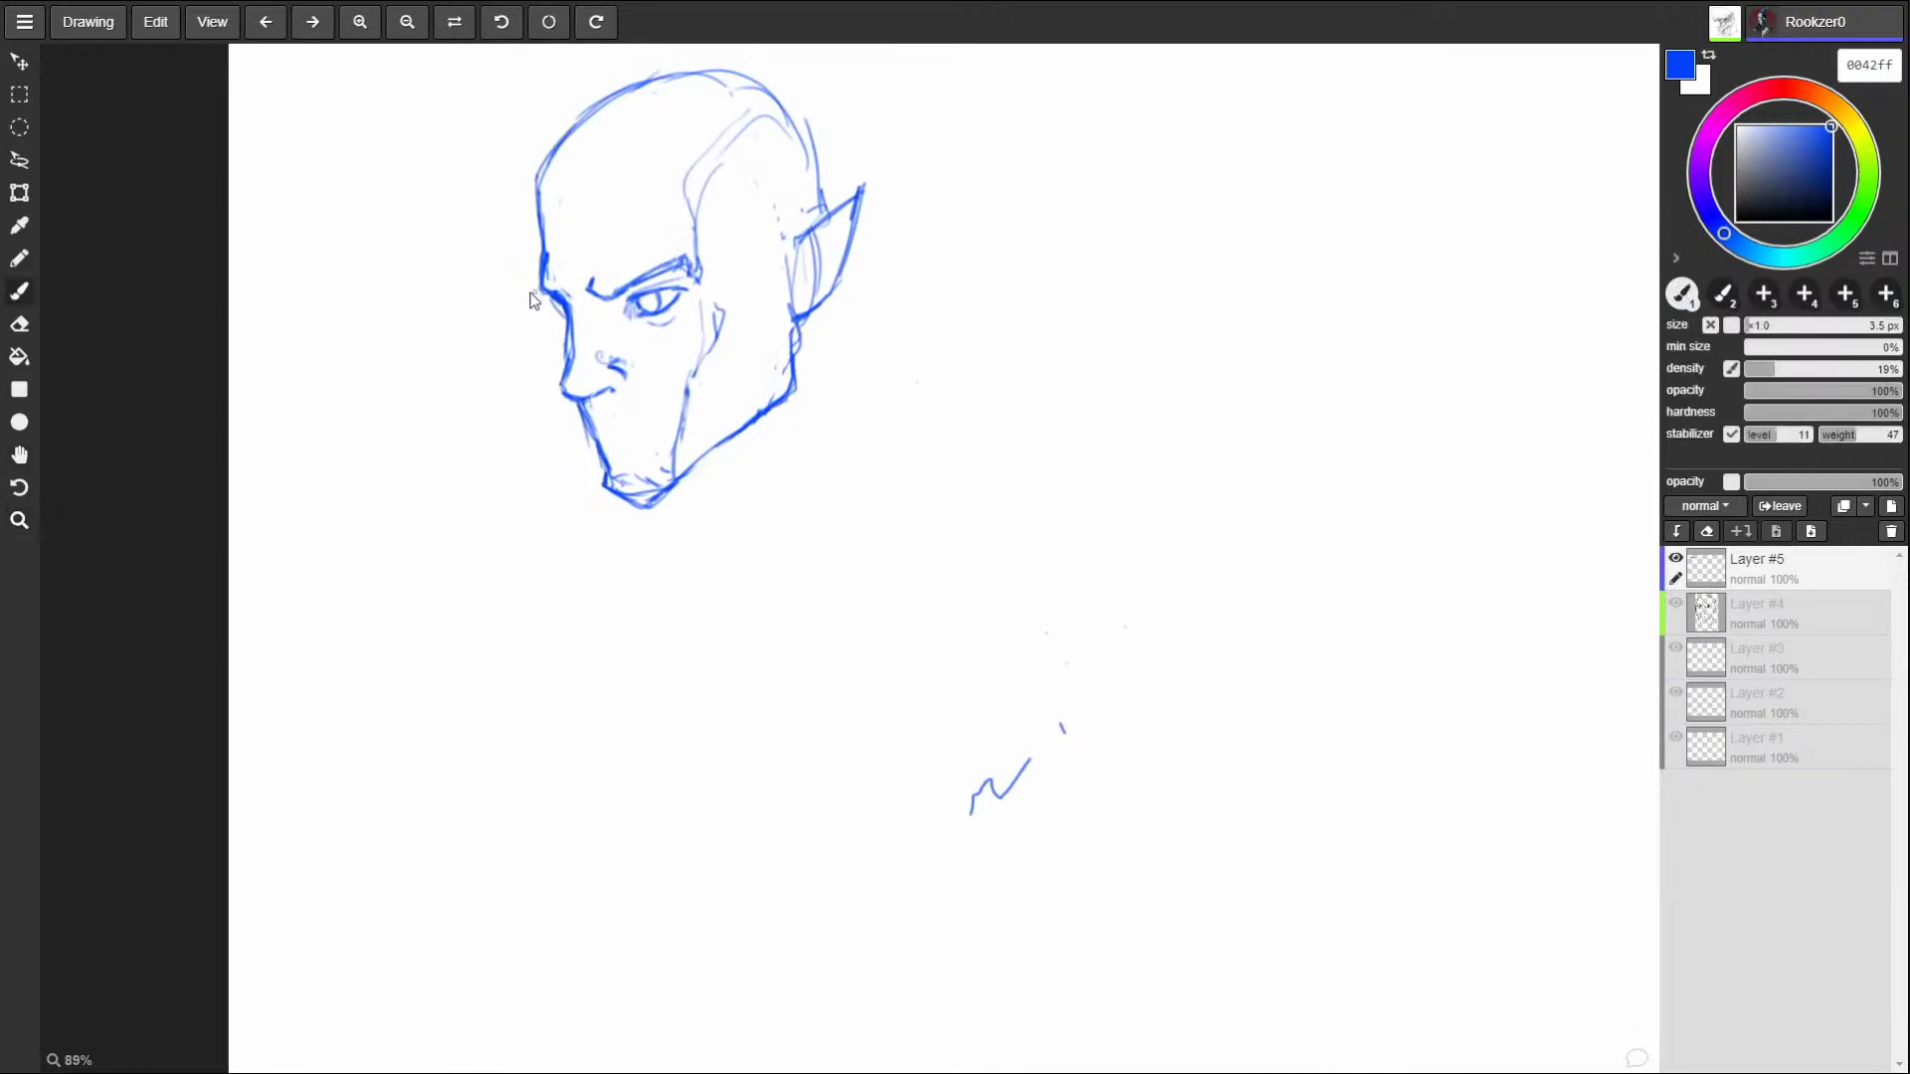
mouse_move(565, 333)
mouse_down()
mouse_move(472, 223)
mouse_move(482, 156)
mouse_move(383, 404)
mouse_move(408, 536)
mouse_move(552, 622)
mouse_move(568, 528)
mouse_up()
mouse_move(555, 545)
mouse_down()
mouse_move(552, 517)
mouse_move(602, 461)
mouse_up()
mouse_move(601, 462)
mouse_down()
mouse_move(550, 499)
mouse_move(561, 594)
mouse_move(595, 616)
mouse_up()
Draw a new mouth line with a tusk rising from its corner.
drag(613, 438, 652, 430)
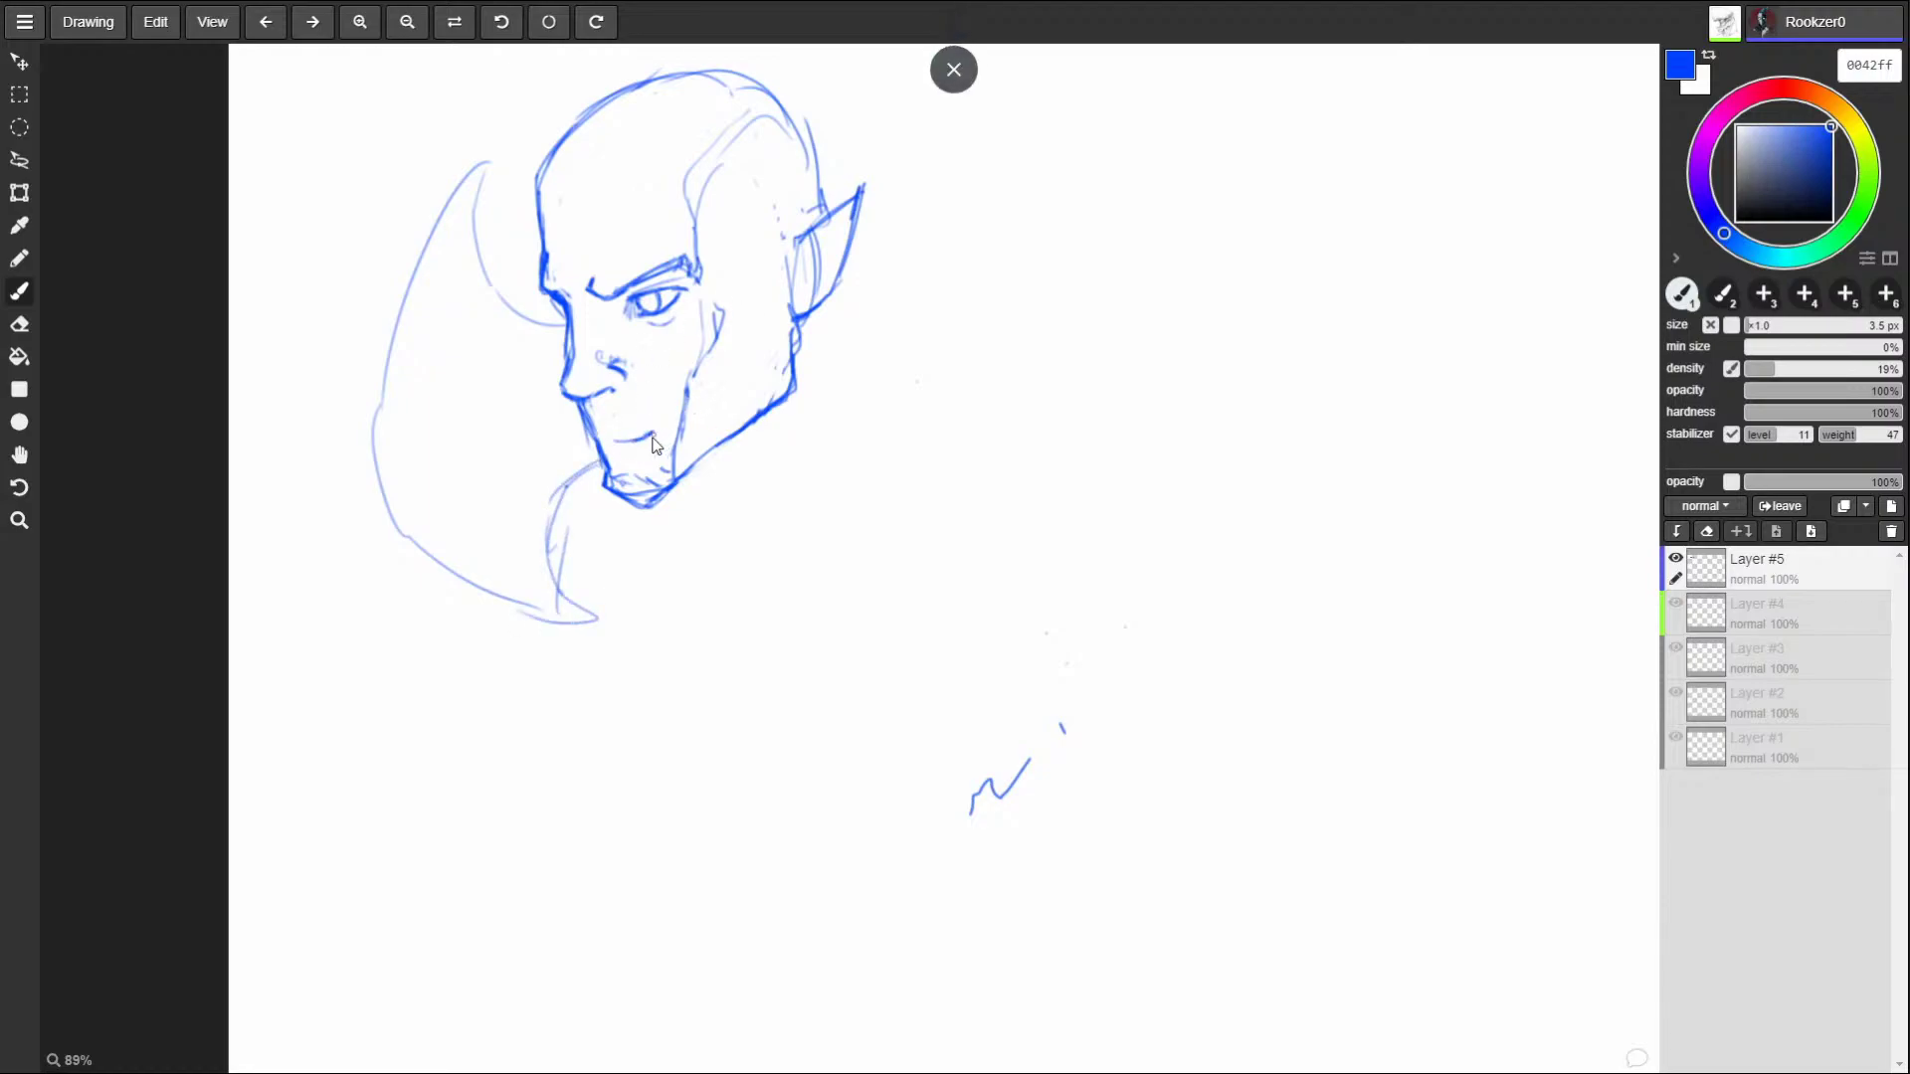
drag(661, 400, 661, 423)
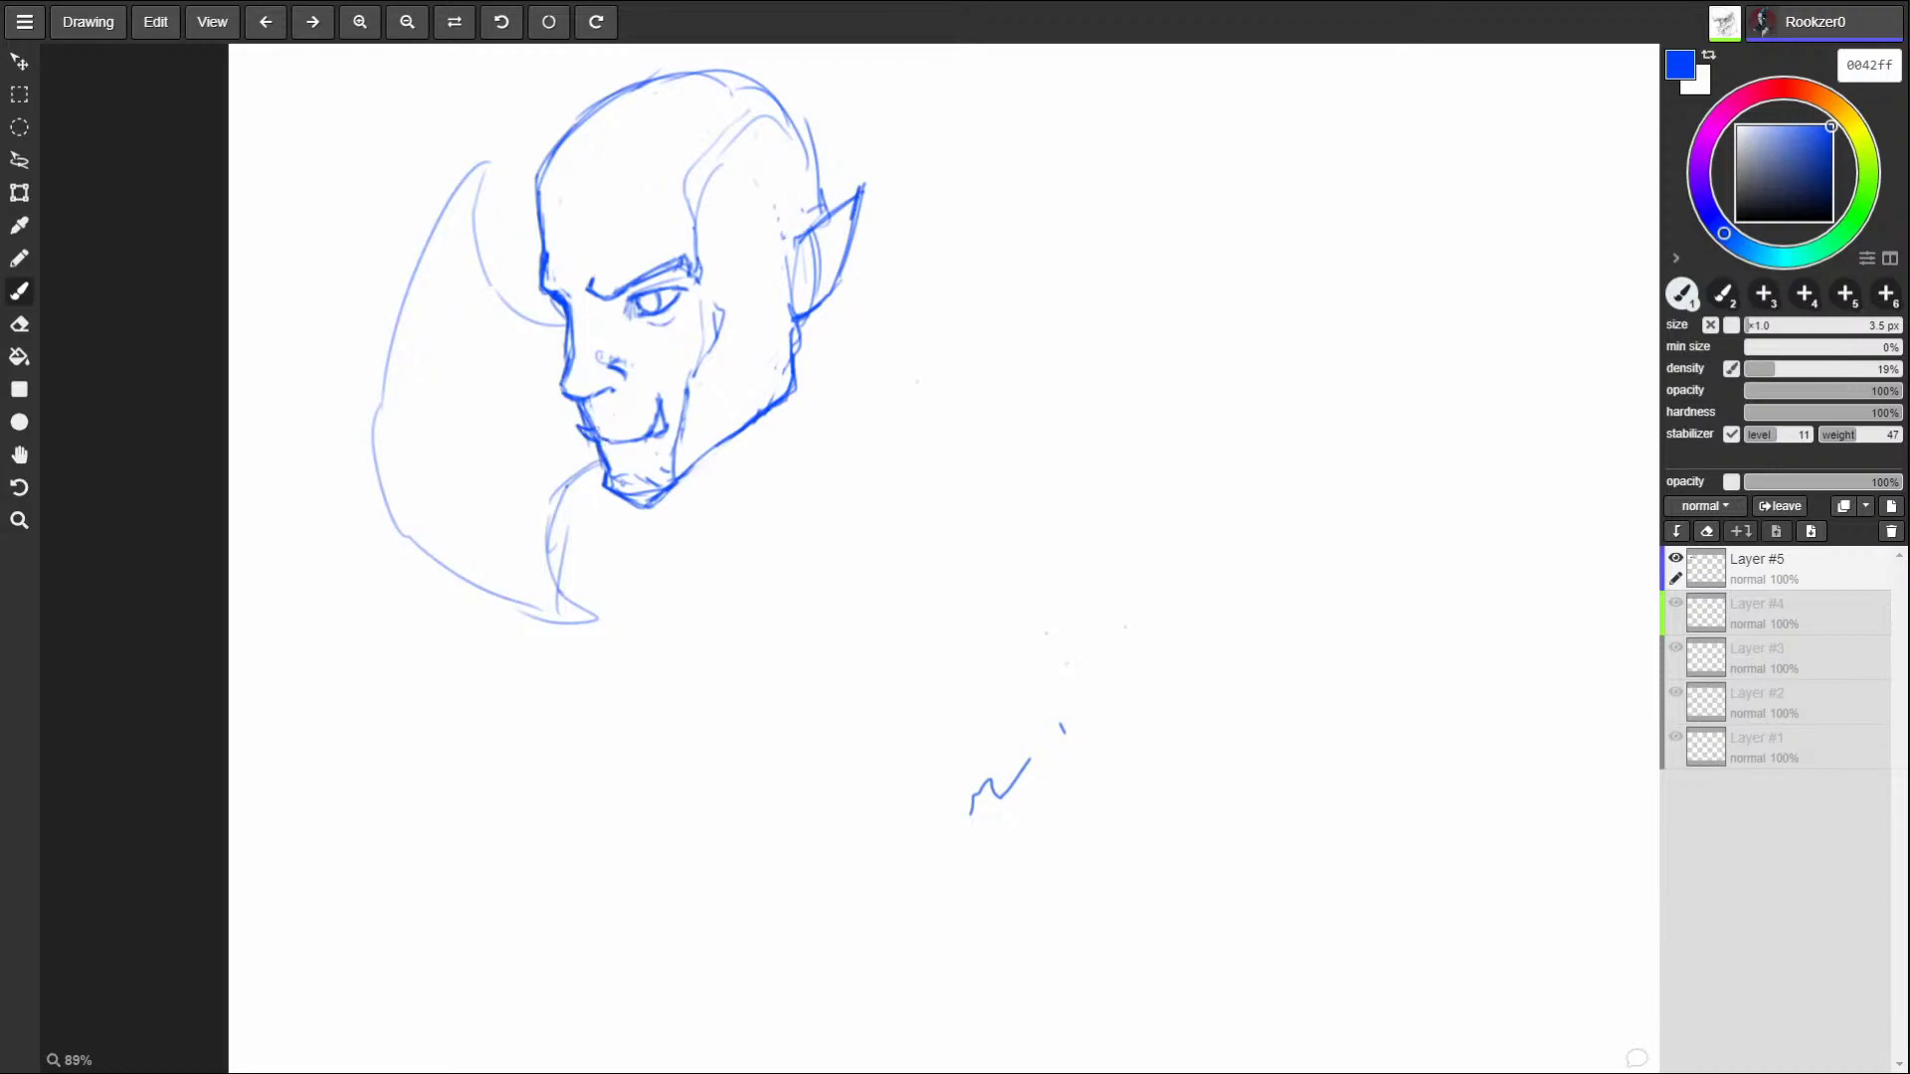
drag(659, 403, 664, 438)
Sketch the neck and shoulder slope behind the jaw and the throat line beneath the chin.
mouse_move(714, 488)
mouse_down()
mouse_move(825, 322)
mouse_move(881, 429)
mouse_move(900, 515)
mouse_up()
drag(654, 518, 628, 586)
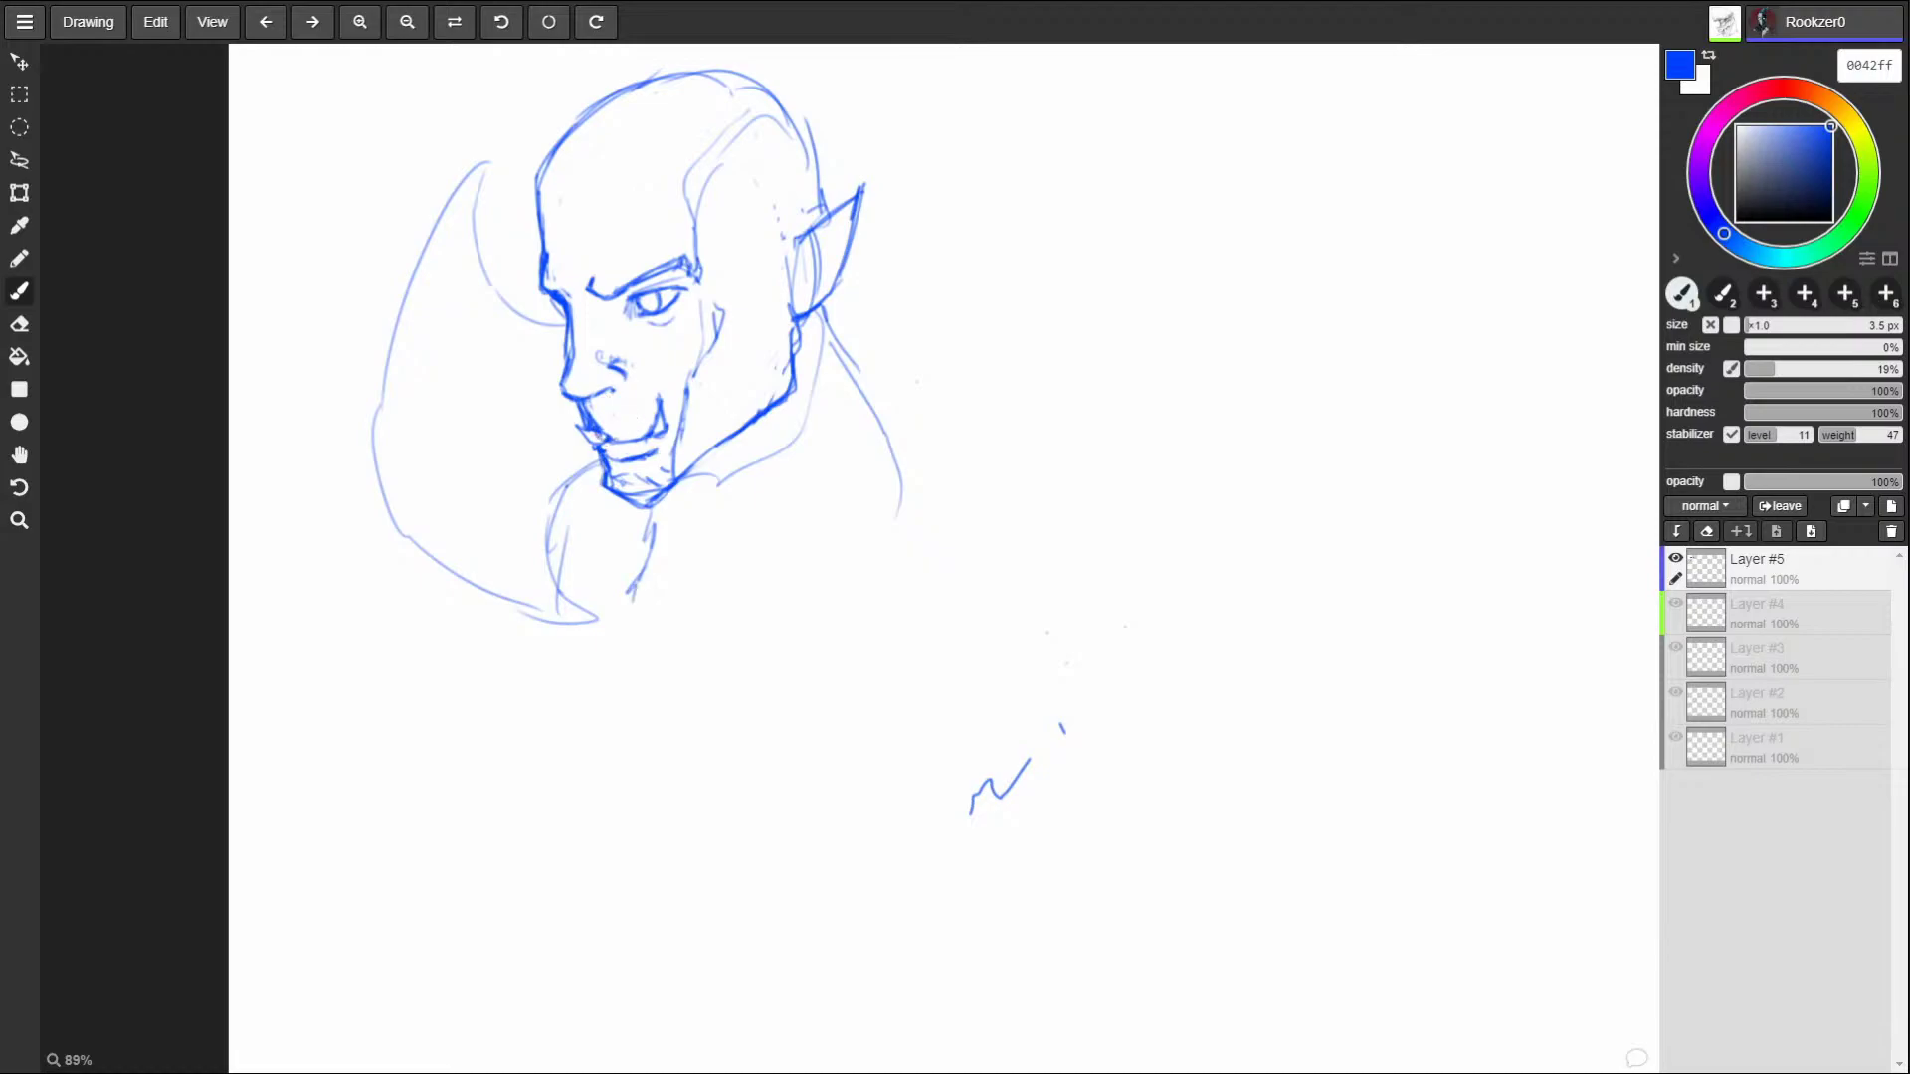
Add teeth detail to the mouth and strengthen the cheekbone, nose and chin contours.
mouse_move(636, 431)
mouse_down()
mouse_move(598, 428)
mouse_move(635, 421)
mouse_up()
drag(725, 324, 697, 400)
drag(564, 336, 577, 417)
mouse_move(617, 480)
mouse_down()
mouse_move(594, 473)
mouse_move(677, 498)
mouse_up()
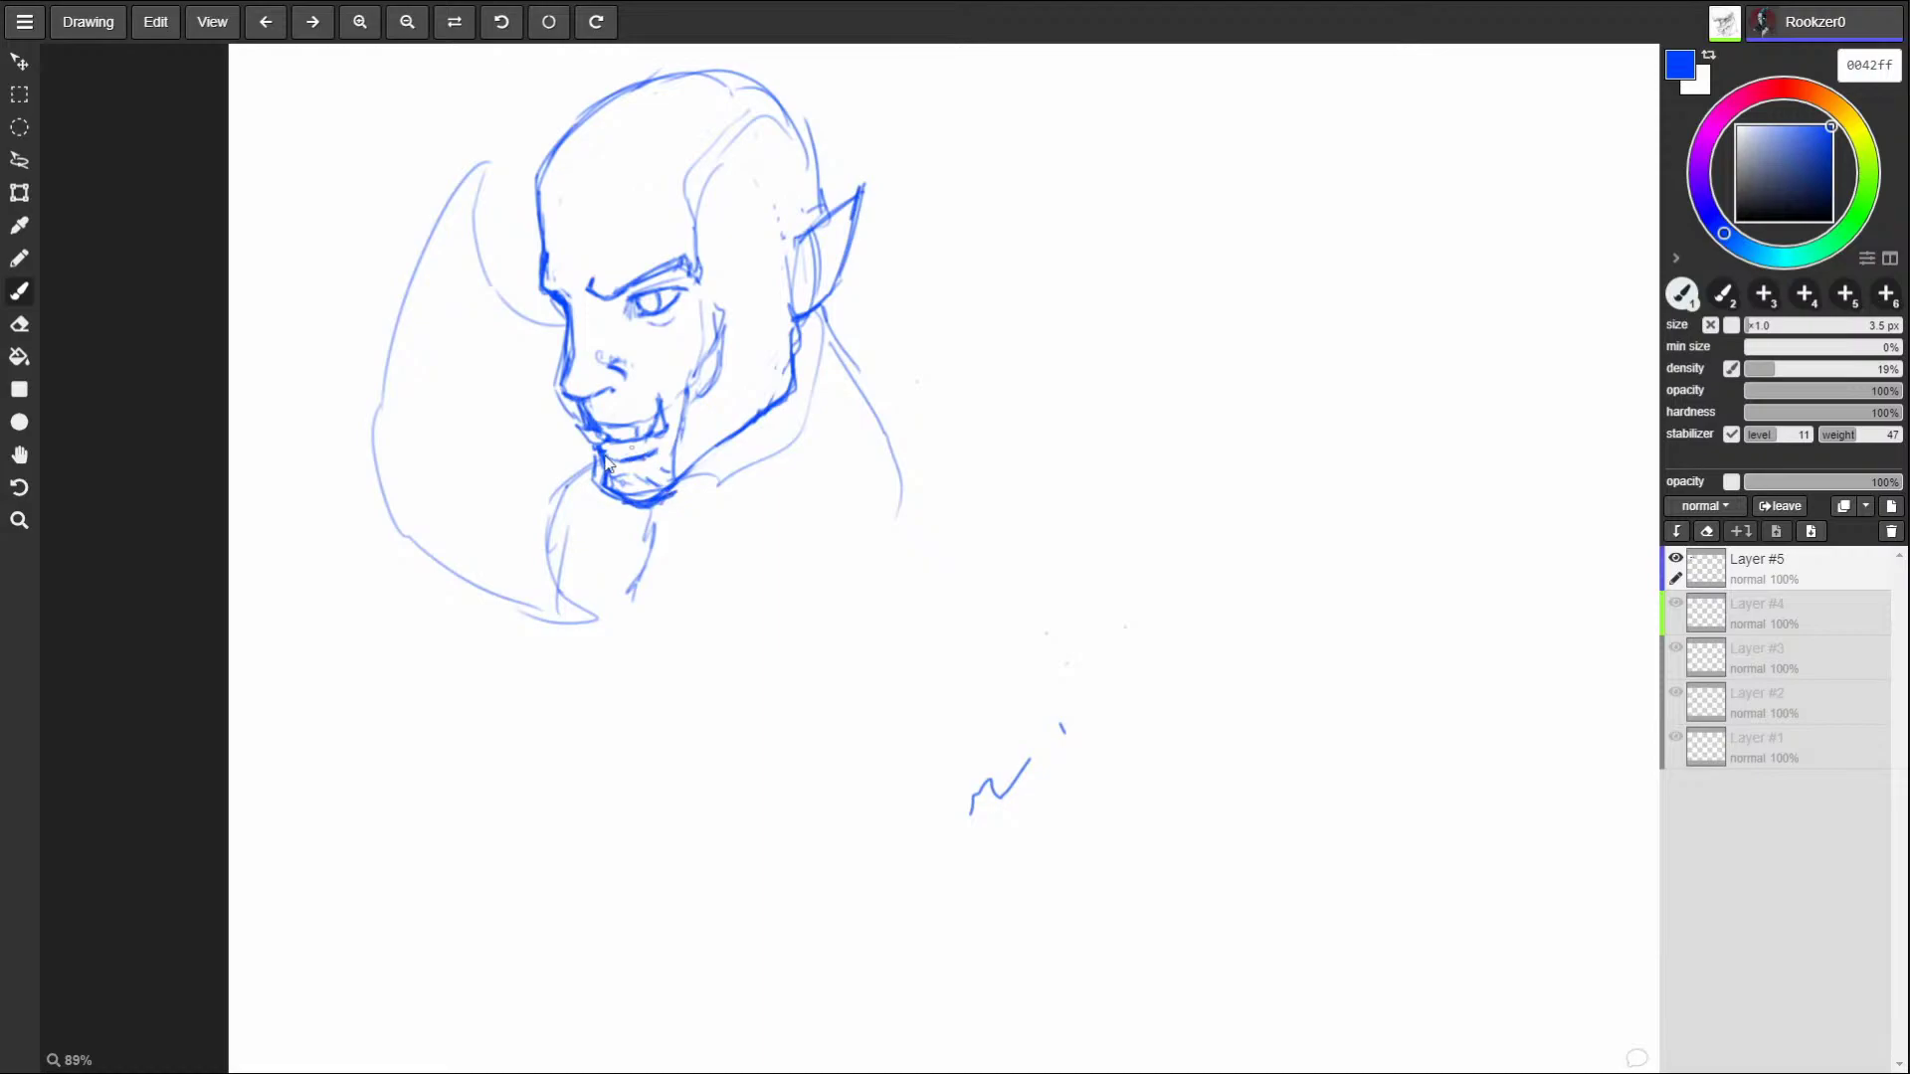
Broaden the chin and jaw, and redraw the mouth with a larger tusk at its corner.
mouse_move(583, 452)
mouse_down()
mouse_move(612, 498)
mouse_move(659, 499)
mouse_move(706, 463)
mouse_up()
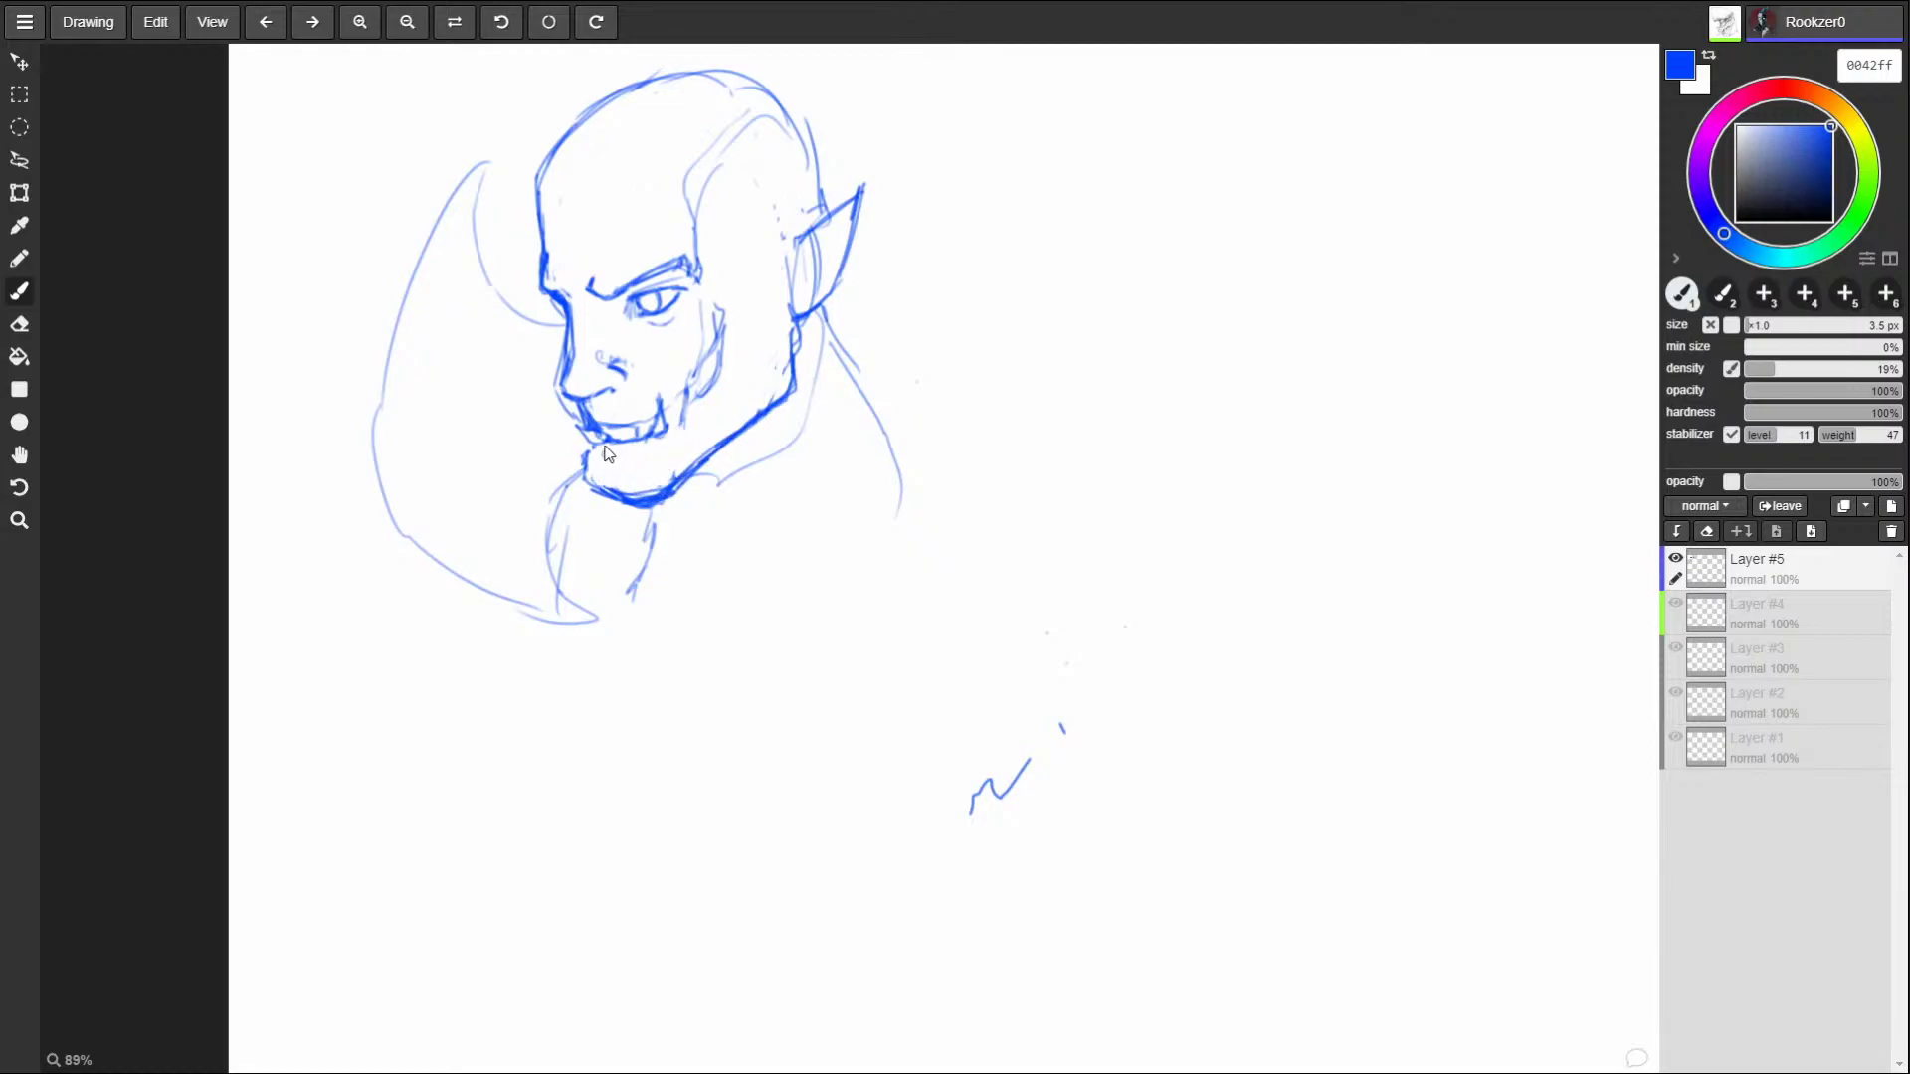
mouse_move(602, 440)
mouse_down()
mouse_move(652, 438)
mouse_move(655, 408)
mouse_move(661, 436)
mouse_up()
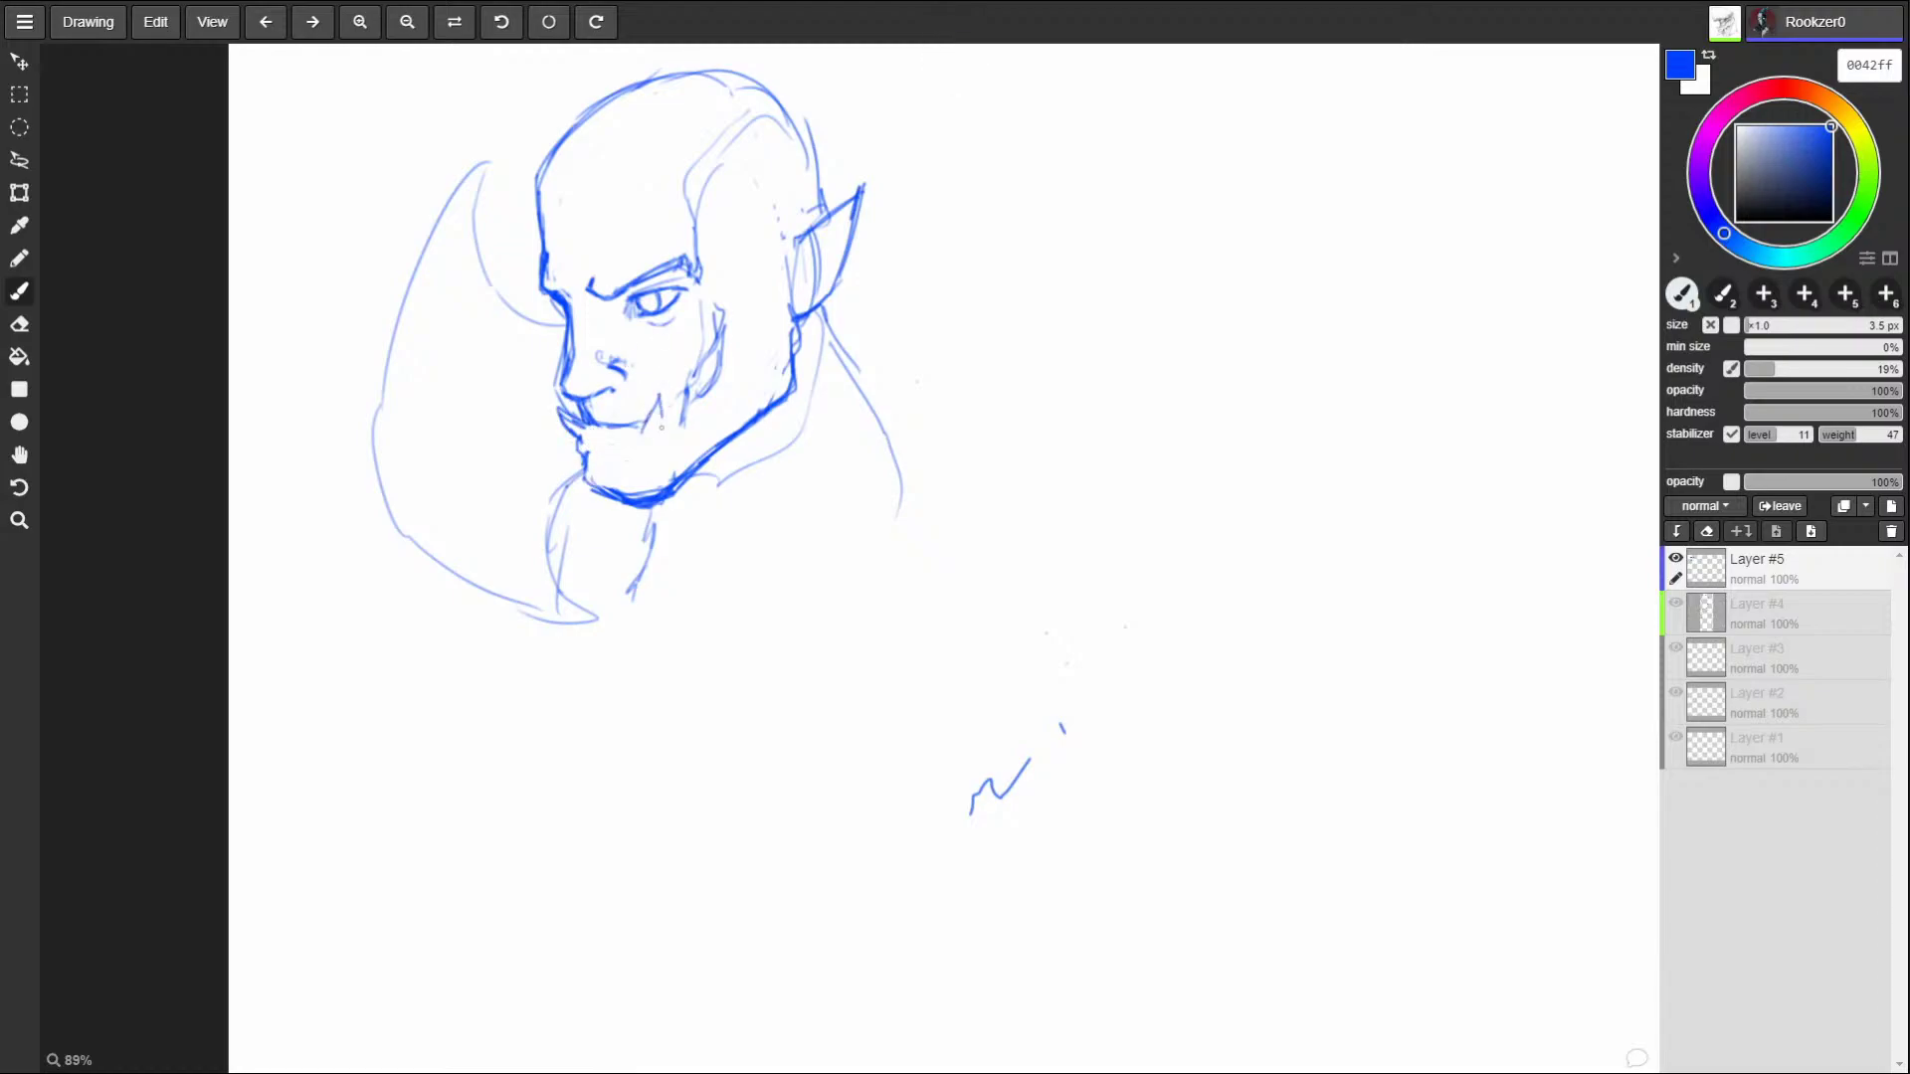
drag(661, 396, 644, 435)
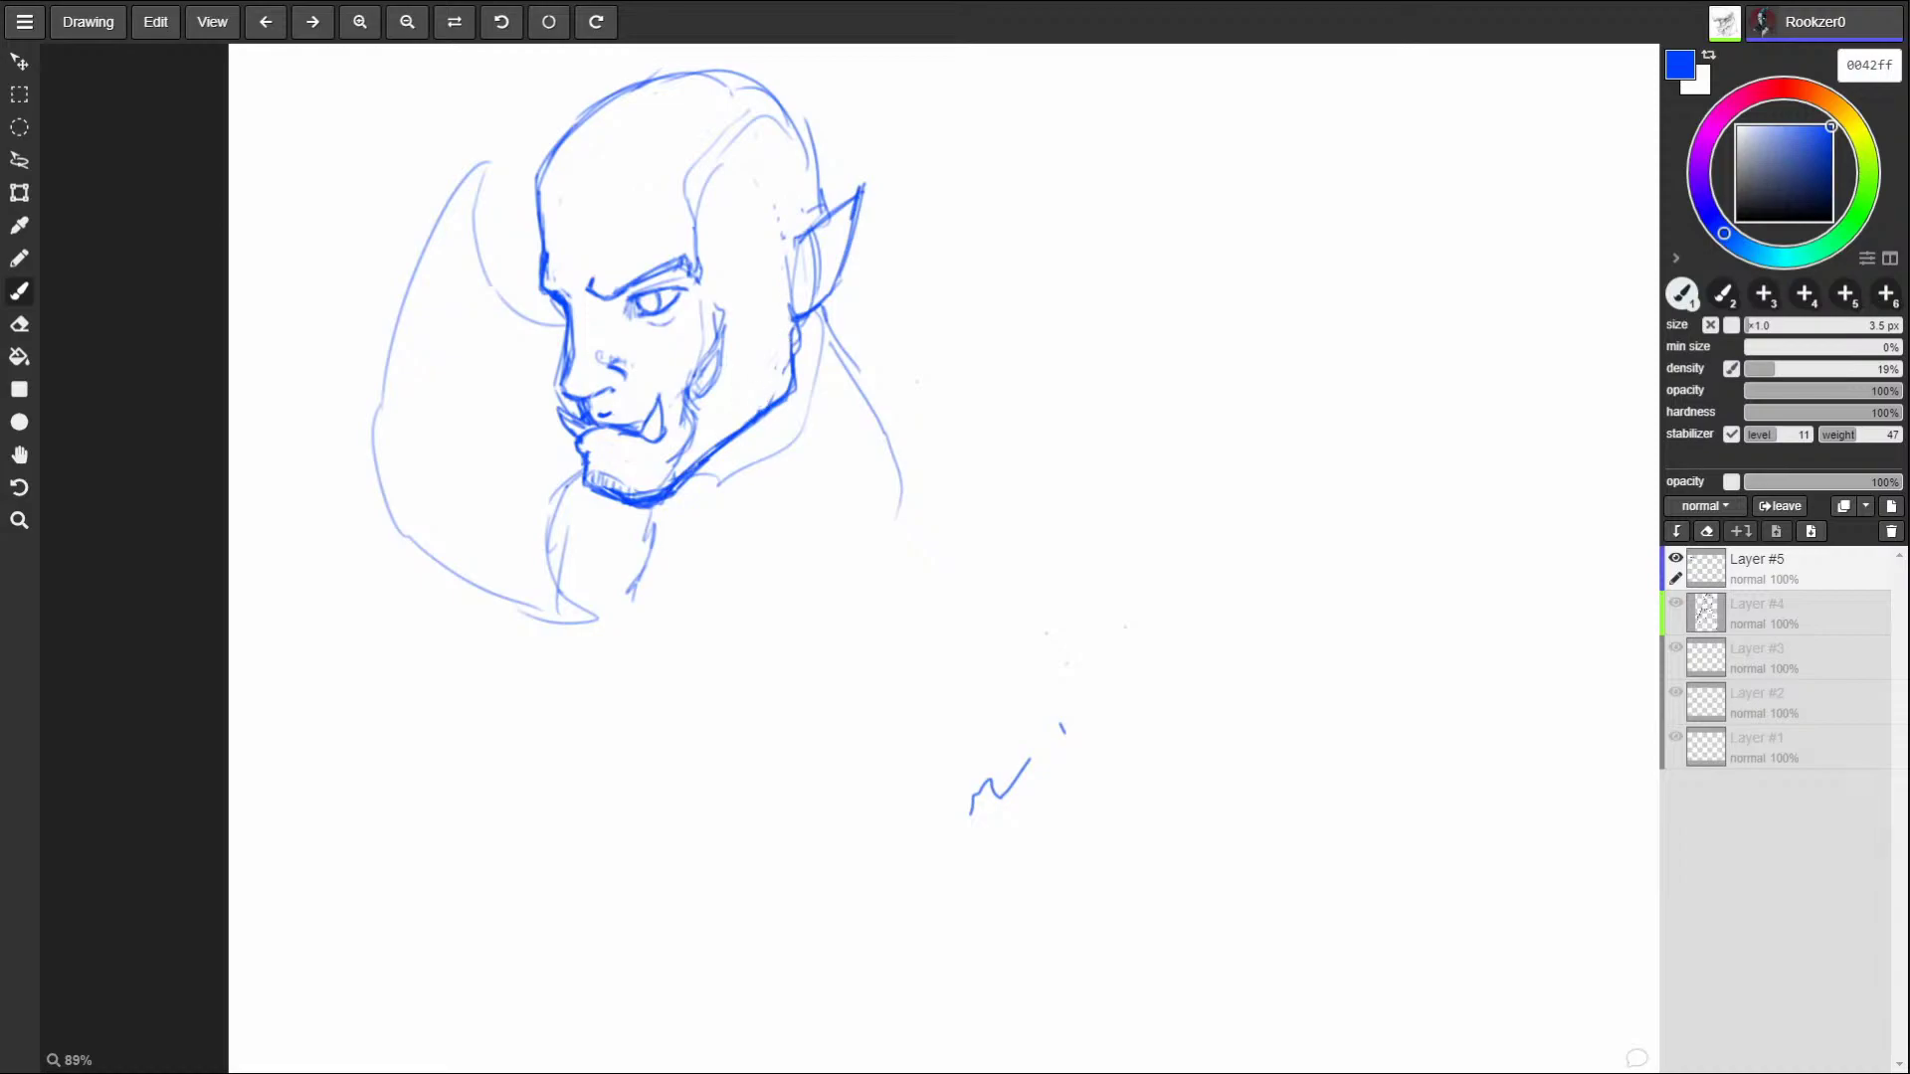
Add hatched sideburn and jaw shading strokes in front of the ear and along the cheekbone.
mouse_move(762, 308)
mouse_down()
mouse_move(730, 384)
mouse_move(783, 346)
mouse_move(768, 376)
mouse_move(761, 305)
mouse_move(726, 428)
mouse_up()
drag(779, 362, 748, 426)
drag(782, 300, 766, 394)
mouse_move(753, 266)
mouse_down()
mouse_move(747, 343)
mouse_move(750, 325)
mouse_move(760, 364)
mouse_move(771, 353)
mouse_move(759, 305)
mouse_move(774, 345)
mouse_move(730, 422)
mouse_move(733, 286)
mouse_move(751, 321)
mouse_move(760, 293)
mouse_move(772, 318)
mouse_move(772, 370)
mouse_up()
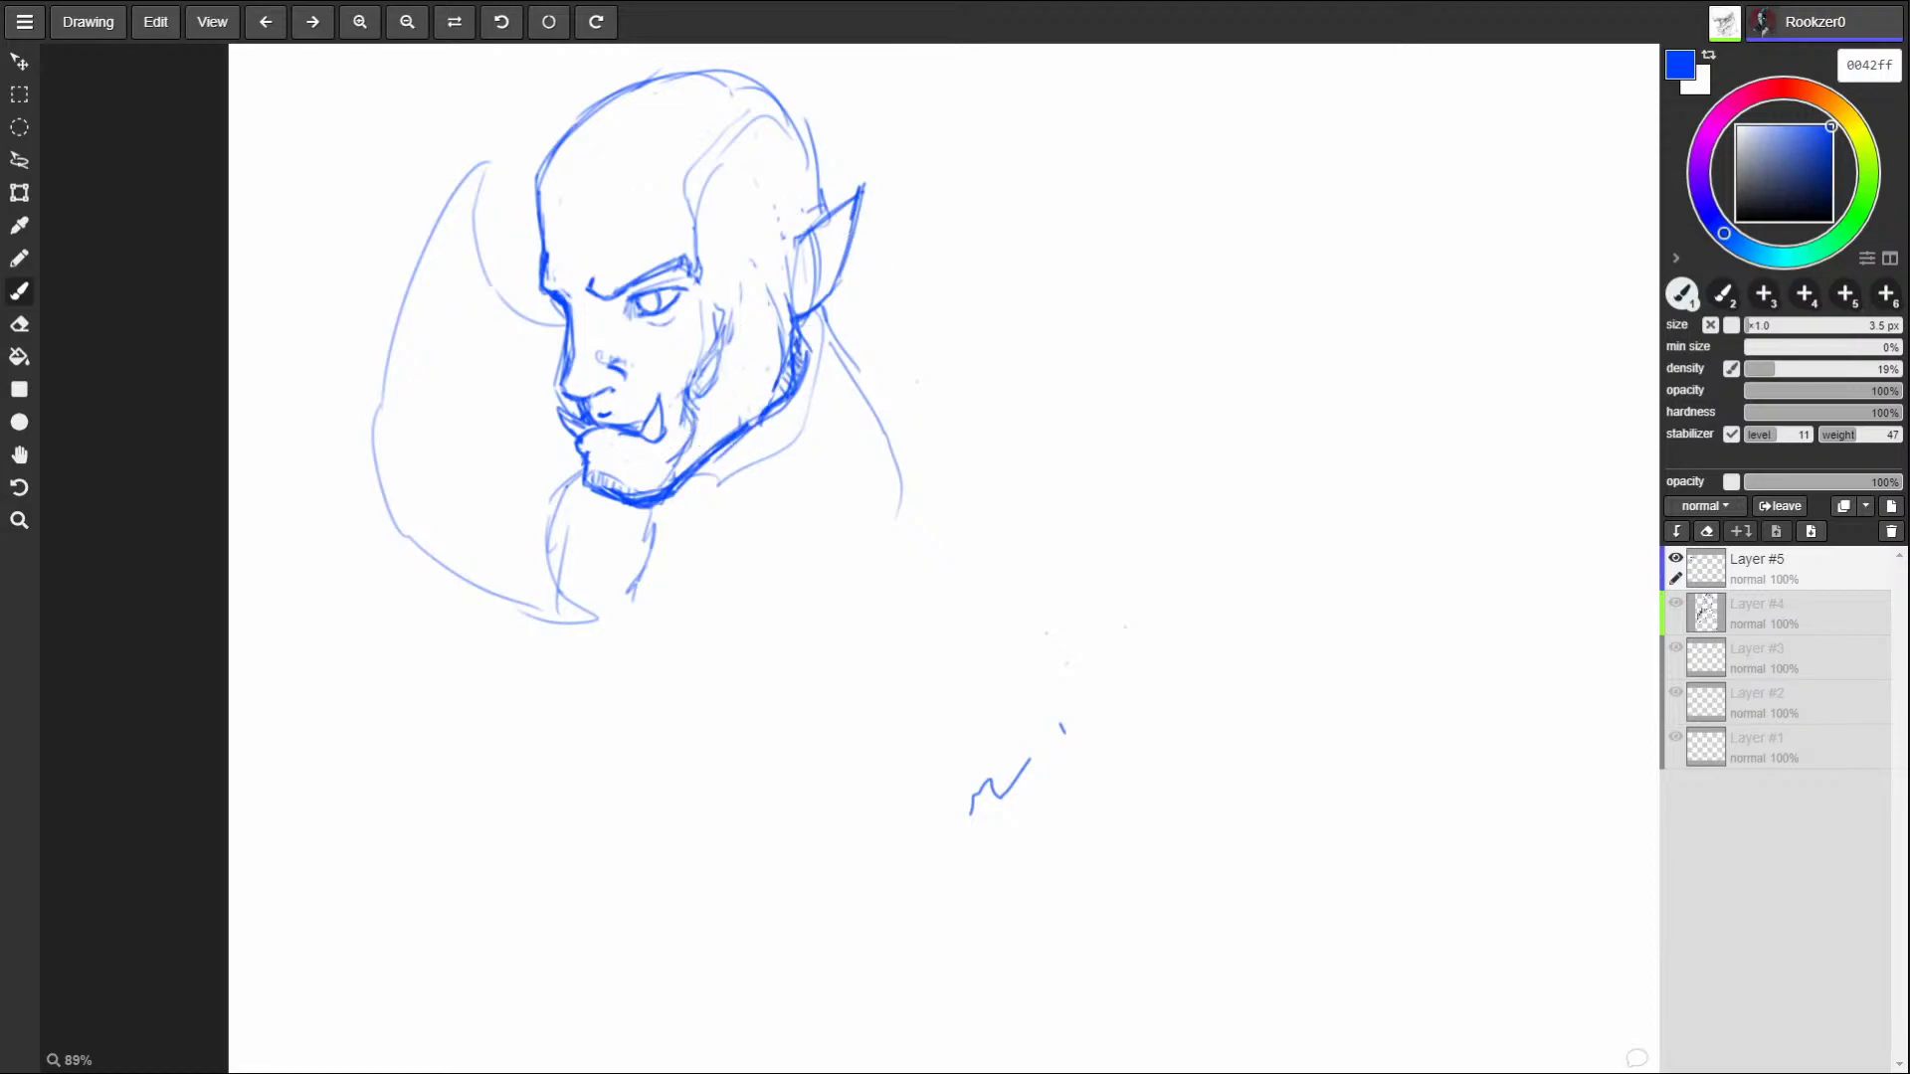
drag(711, 358, 728, 301)
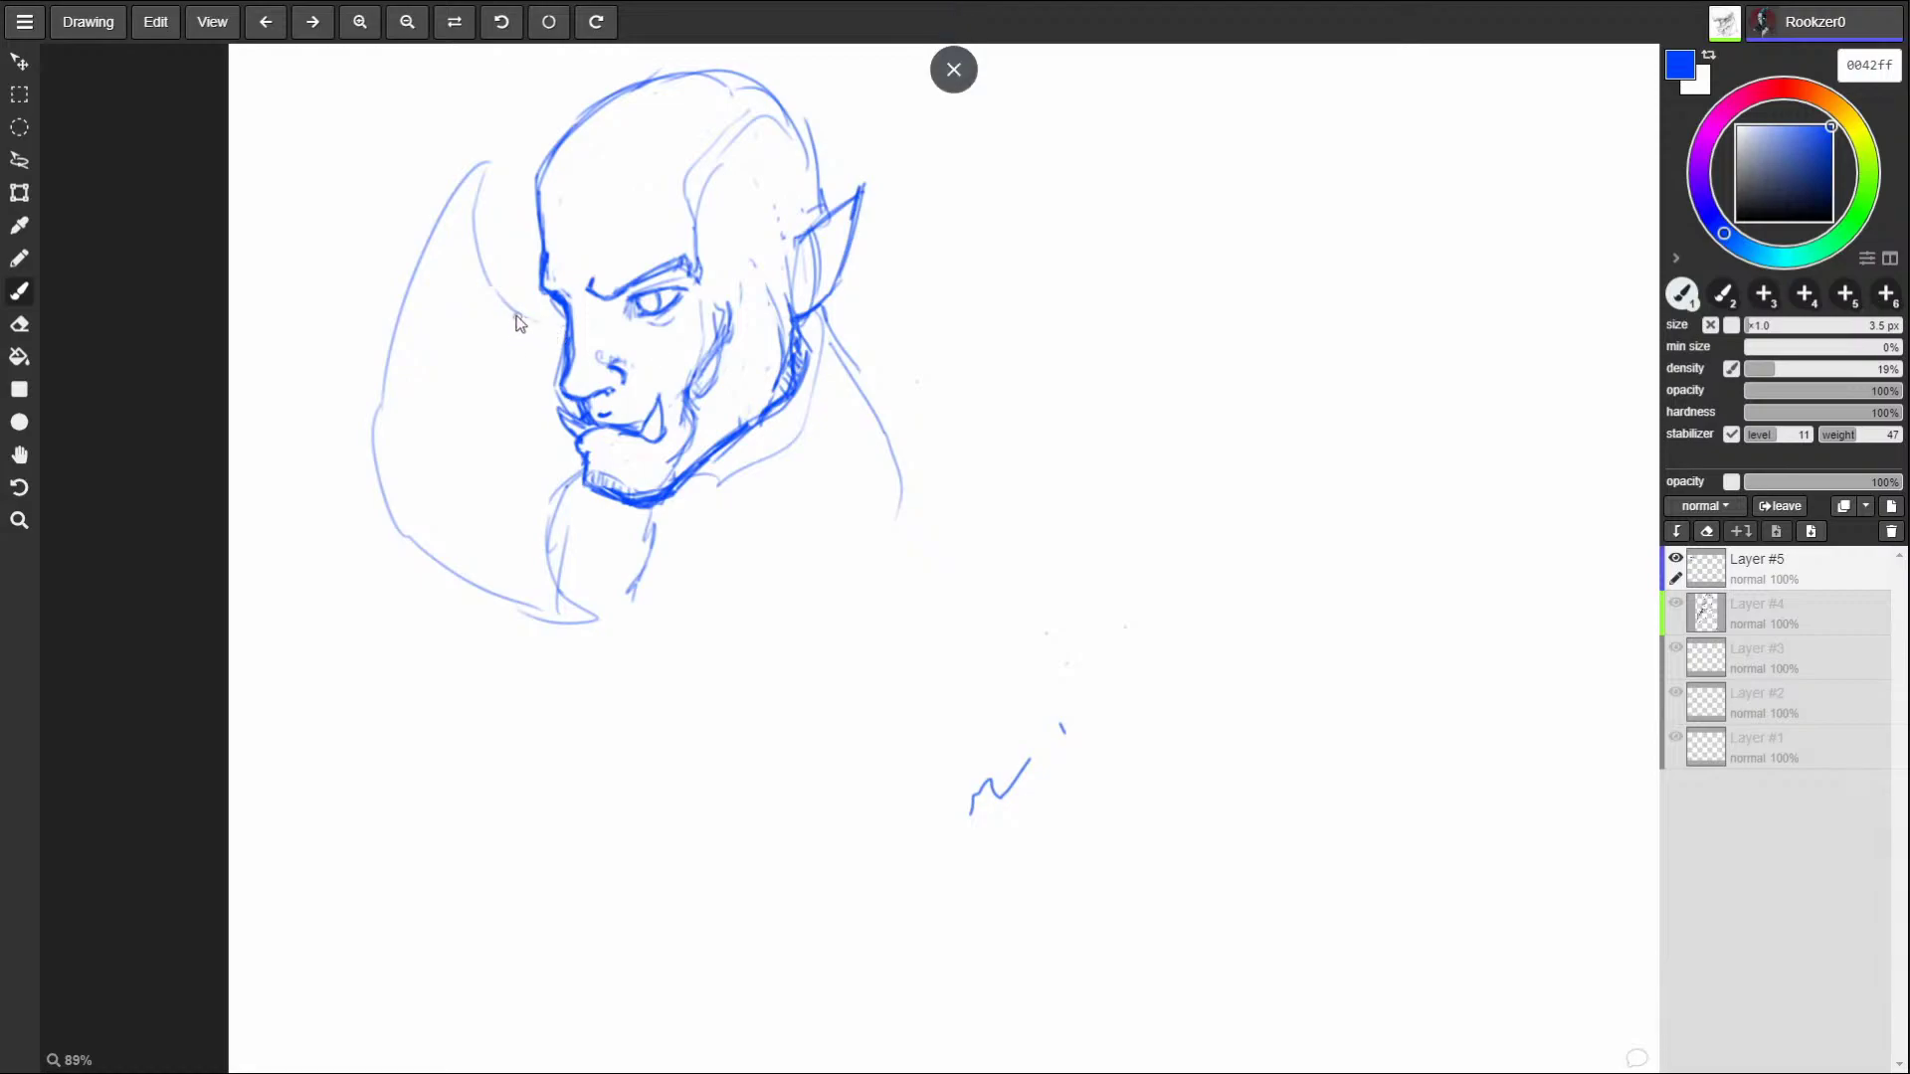
Remove the crescent axe blade and the front throat lines beside the orc's face.
key(ctrl+z)
key(ctrl+z)
mouse_move(386, 358)
mouse_down()
mouse_move(375, 438)
mouse_move(404, 547)
mouse_move(373, 398)
mouse_move(360, 451)
mouse_move(411, 574)
mouse_move(439, 572)
mouse_move(397, 528)
mouse_move(539, 632)
mouse_move(513, 592)
mouse_move(556, 616)
mouse_move(557, 591)
mouse_move(598, 622)
mouse_move(548, 545)
mouse_move(556, 586)
mouse_move(569, 476)
mouse_up()
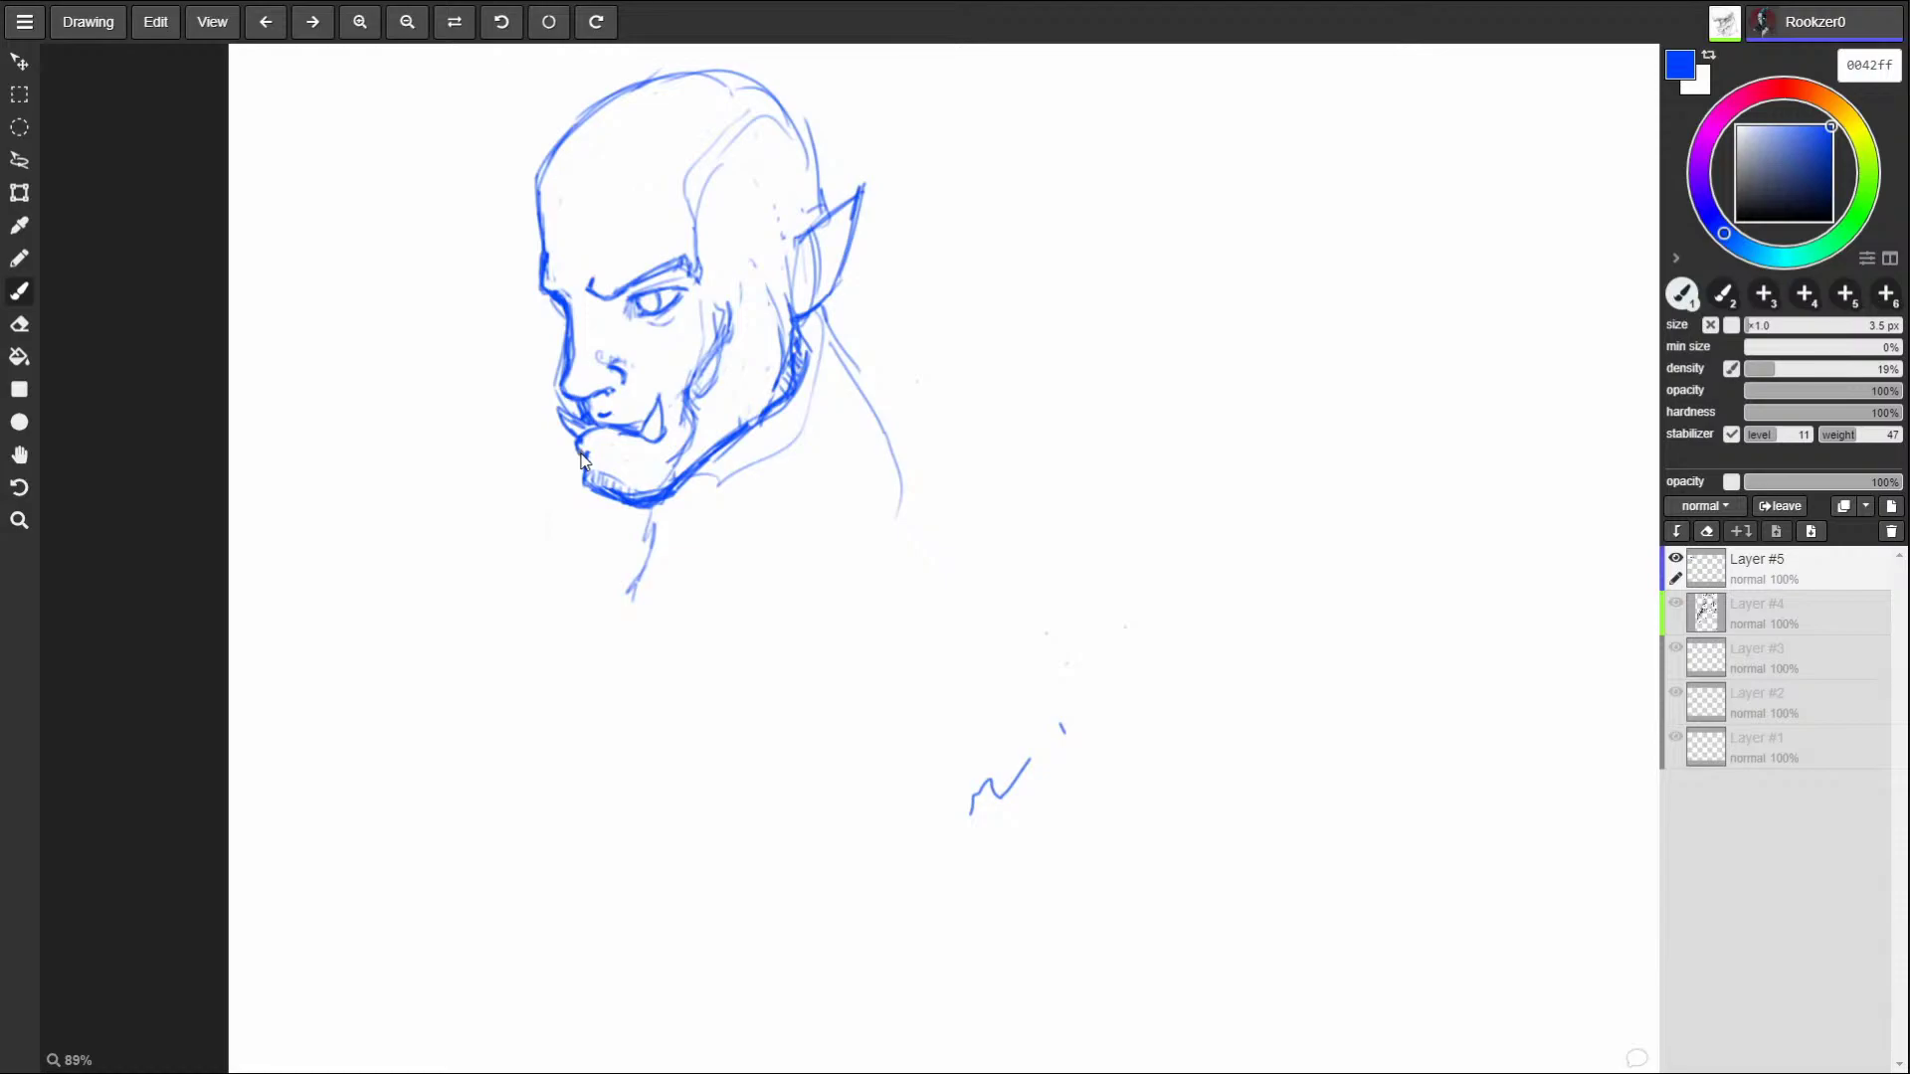
Set the brush size to 5 px and hatch along the forehead's front edge and the chin.
key(bracketright)
mouse_move(952, 25)
drag(569, 336, 557, 368)
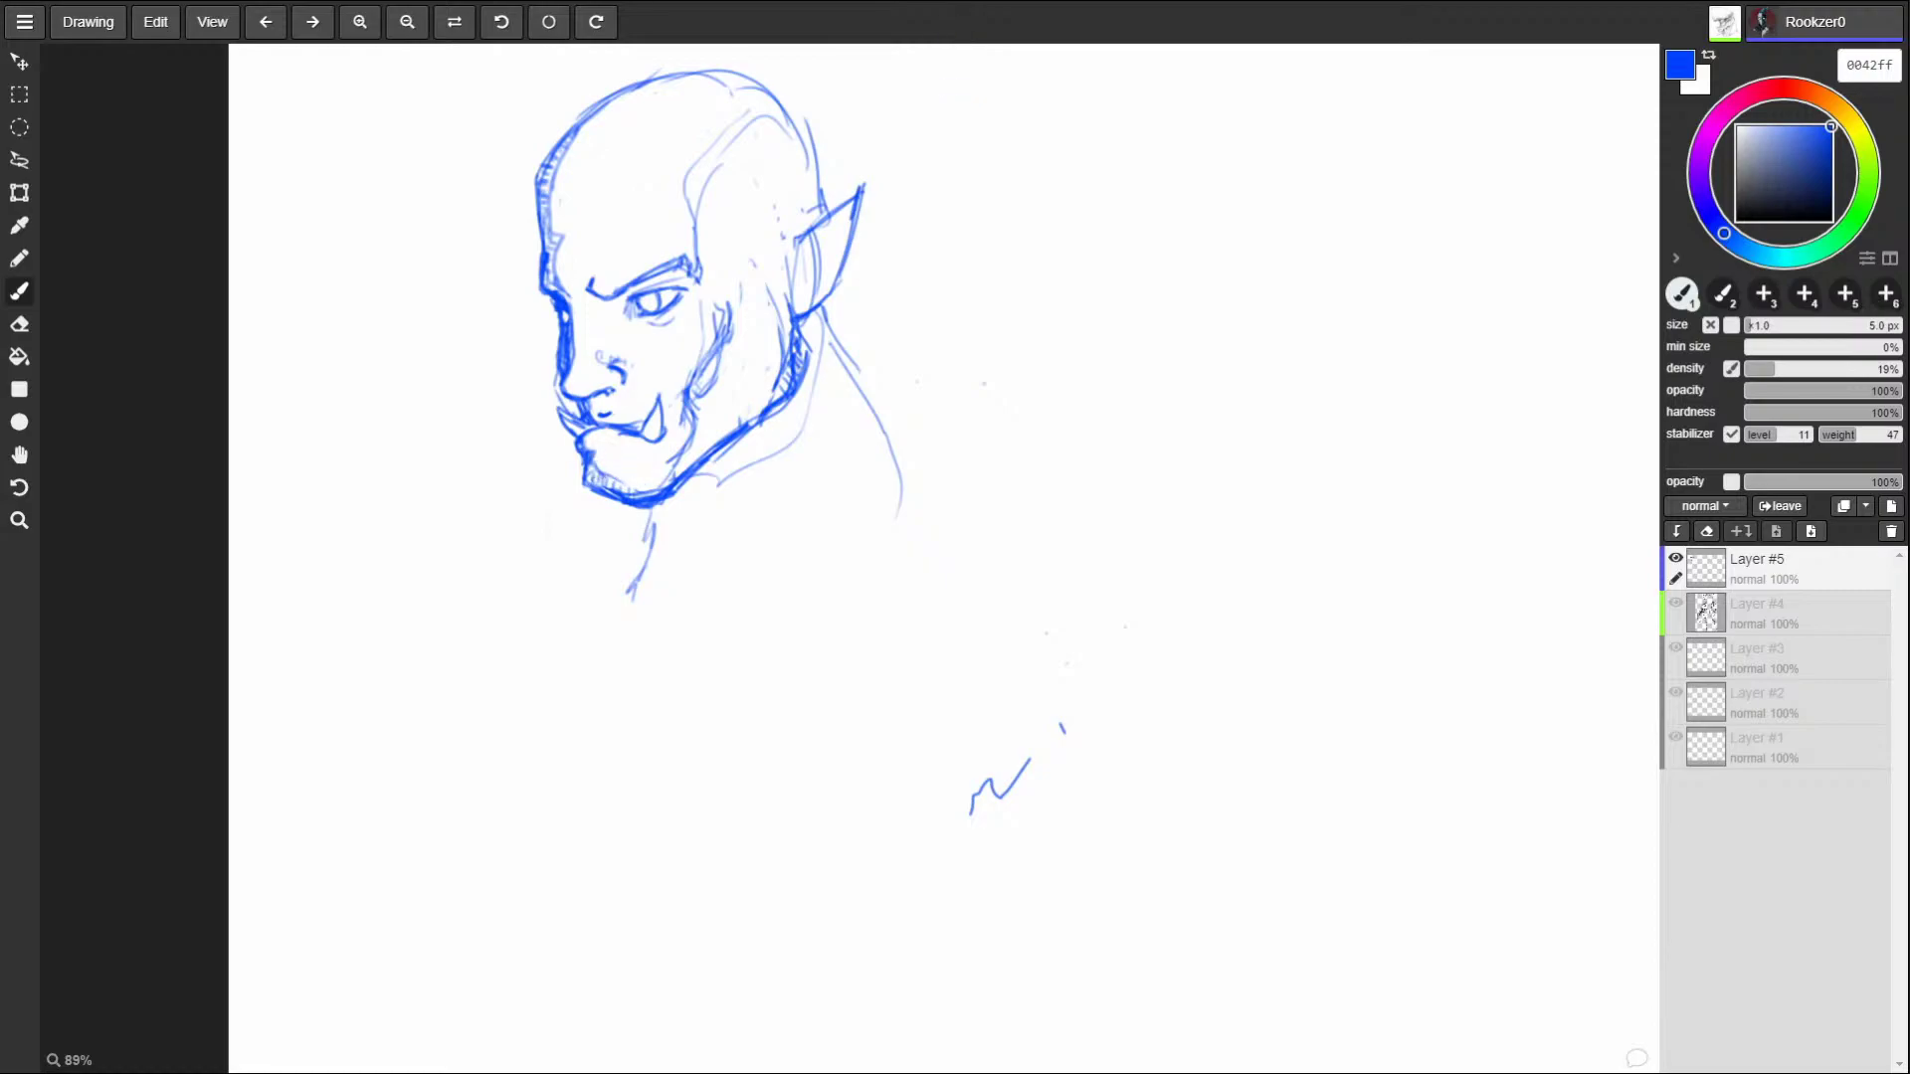
mouse_move(598, 473)
mouse_down()
mouse_move(596, 492)
mouse_move(624, 493)
mouse_up()
Sketch the throat, a longer sloping line for the back of the neck, and the curved collar line beneath them.
mouse_move(656, 506)
mouse_down()
mouse_move(681, 553)
mouse_move(652, 589)
mouse_up()
drag(820, 327, 960, 557)
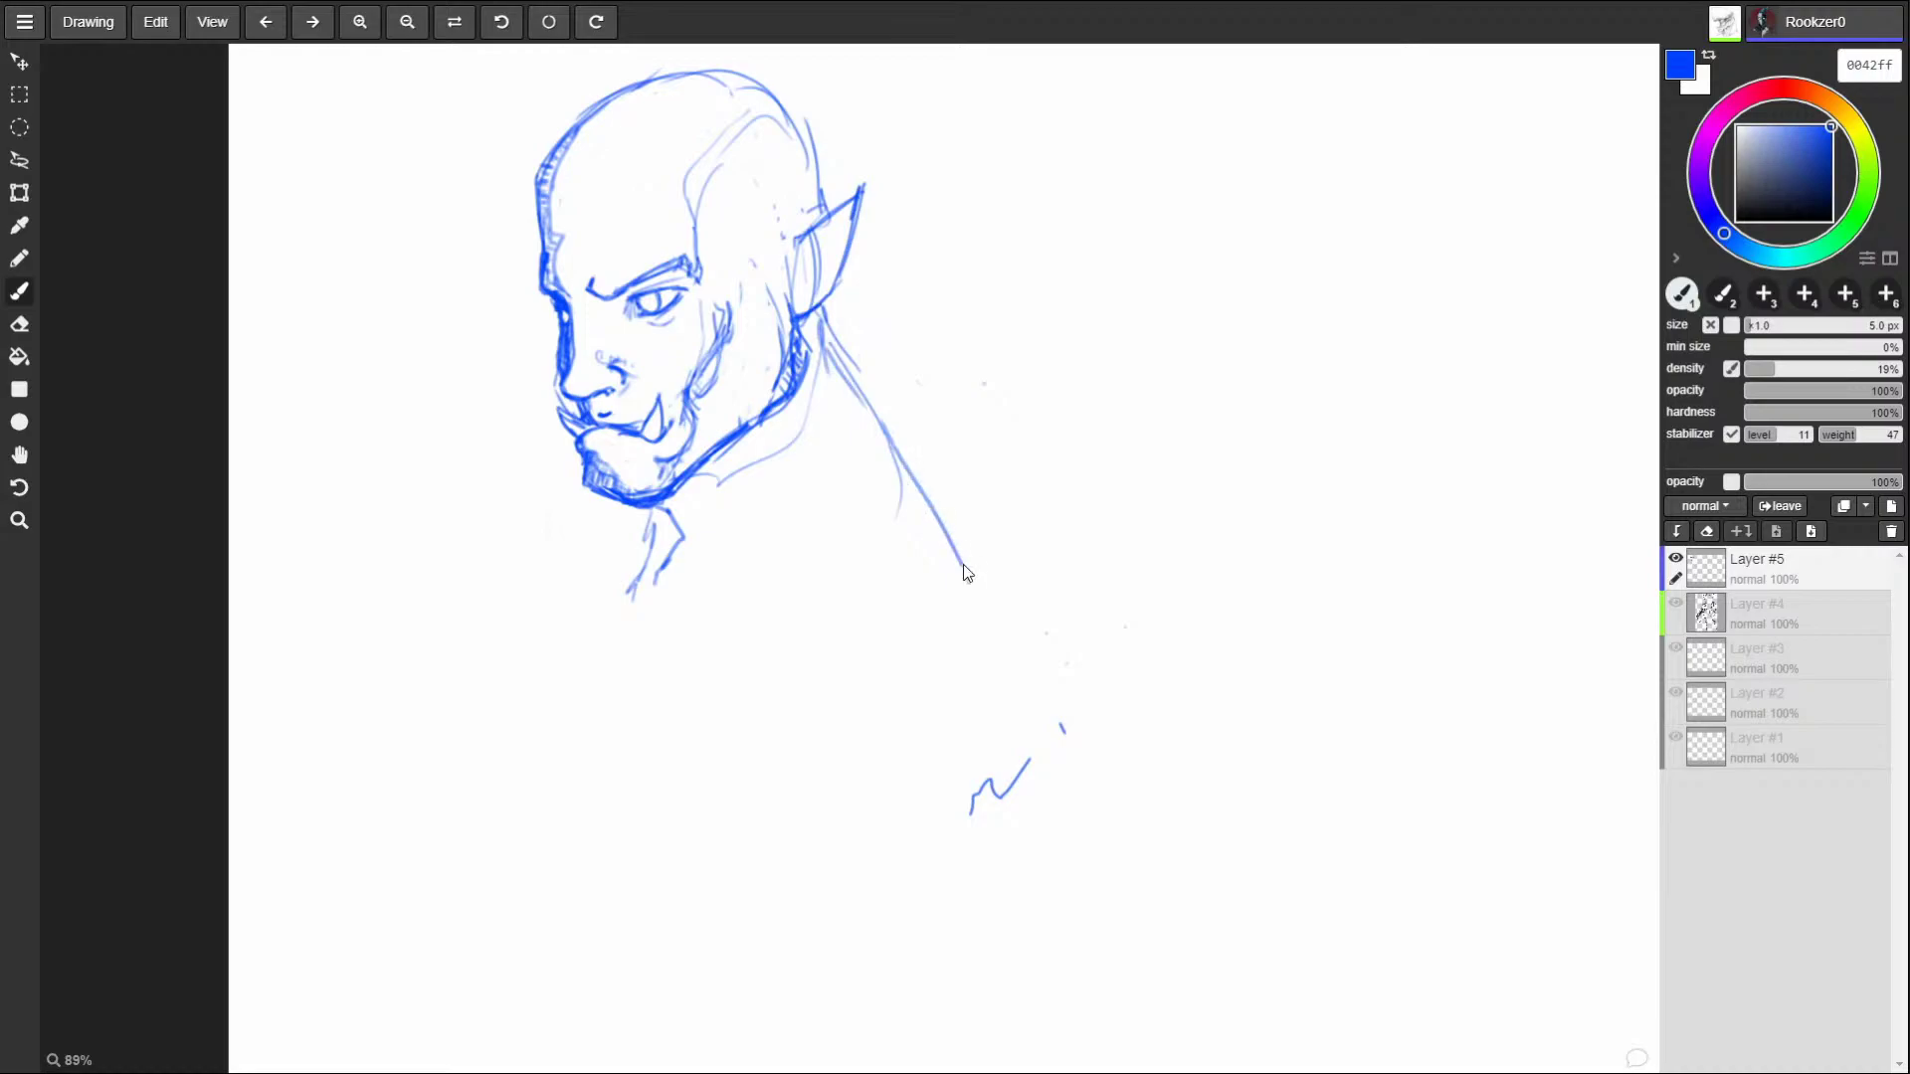
mouse_move(642, 549)
mouse_down()
mouse_move(567, 661)
mouse_move(587, 641)
mouse_move(730, 648)
mouse_move(861, 587)
mouse_move(969, 580)
mouse_up()
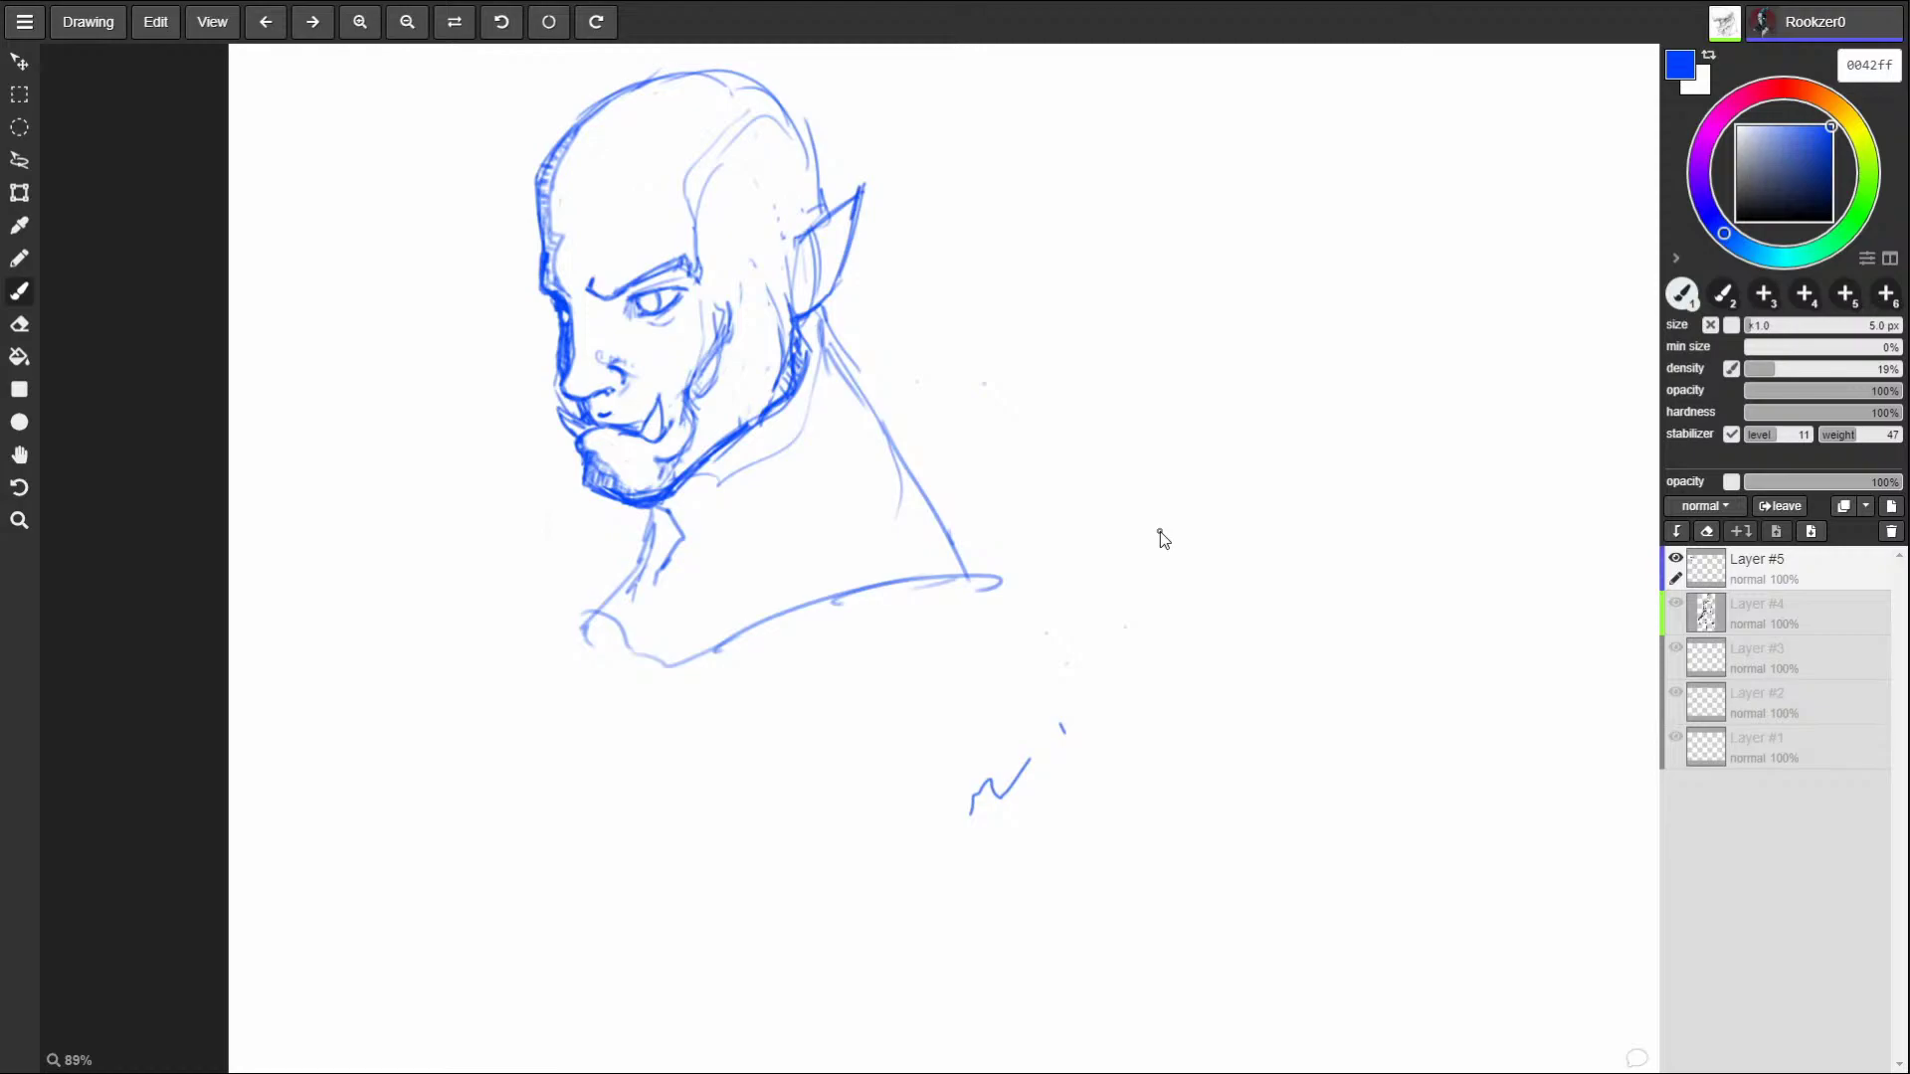
Sketch two slanted bars meeting below the collar line, with a rounded form at each outer end.
mouse_move(823, 639)
mouse_down()
mouse_move(843, 726)
mouse_move(875, 677)
mouse_move(800, 632)
mouse_move(845, 745)
mouse_move(898, 710)
mouse_move(852, 641)
mouse_move(779, 653)
mouse_move(912, 693)
mouse_move(900, 651)
mouse_up()
mouse_move(785, 671)
mouse_down()
mouse_move(587, 790)
mouse_move(744, 710)
mouse_move(621, 781)
mouse_move(613, 838)
mouse_up()
click(745, 647)
mouse_move(622, 716)
mouse_down()
mouse_move(570, 677)
mouse_move(515, 736)
mouse_up()
mouse_move(569, 664)
mouse_down()
mouse_move(547, 731)
mouse_move(569, 668)
mouse_move(593, 752)
mouse_up()
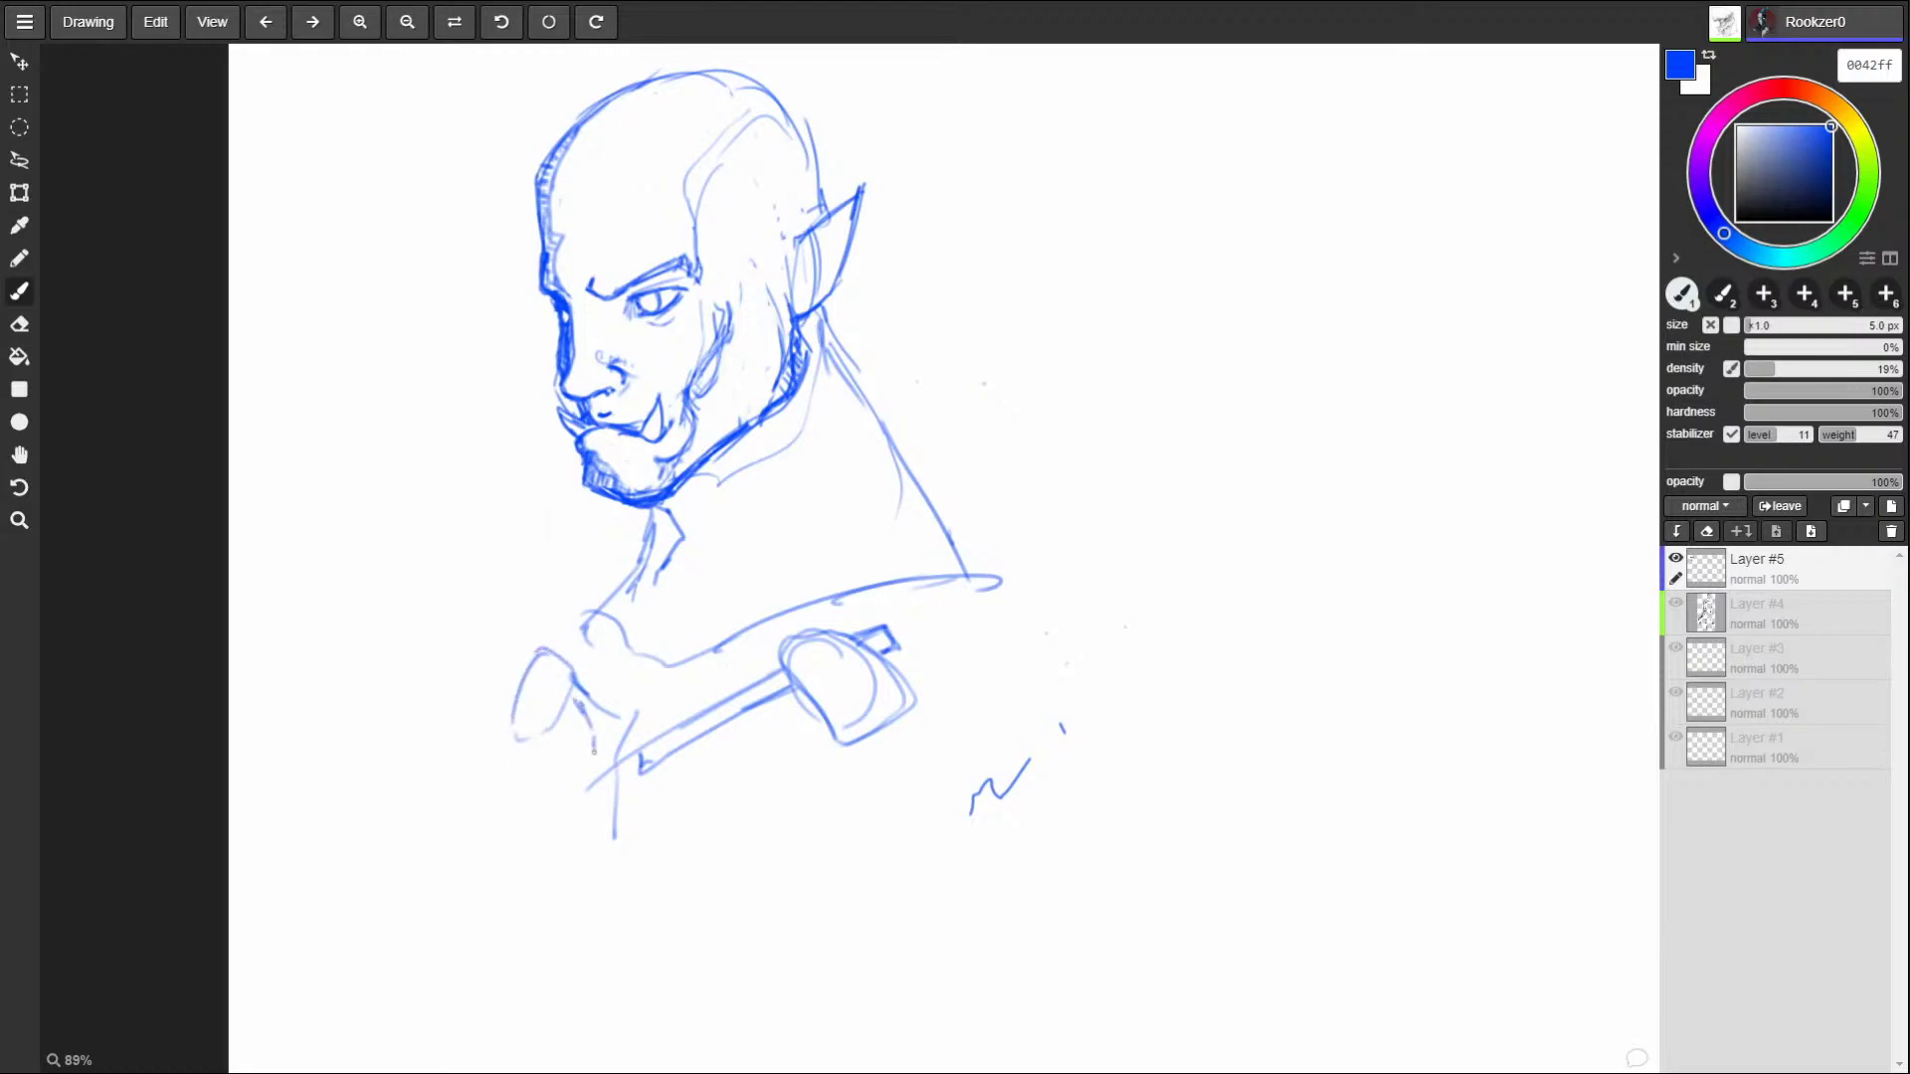
Fill the two rounded forms with scribbled texture and darken the bars that cross them.
mouse_move(571, 662)
mouse_down()
mouse_move(604, 717)
mouse_move(569, 654)
mouse_move(533, 644)
mouse_move(514, 734)
mouse_up()
mouse_move(519, 641)
mouse_down()
mouse_move(513, 741)
mouse_move(525, 702)
mouse_up()
mouse_move(563, 697)
mouse_down()
mouse_move(551, 714)
mouse_move(541, 688)
mouse_up()
mouse_move(781, 664)
mouse_down()
mouse_move(808, 681)
mouse_move(849, 682)
mouse_move(850, 734)
mouse_move(879, 688)
mouse_up()
mouse_move(893, 696)
mouse_down()
mouse_move(873, 662)
mouse_move(864, 676)
mouse_up()
mouse_move(881, 705)
mouse_down()
mouse_move(843, 663)
mouse_move(879, 669)
mouse_move(862, 648)
mouse_move(805, 720)
mouse_up()
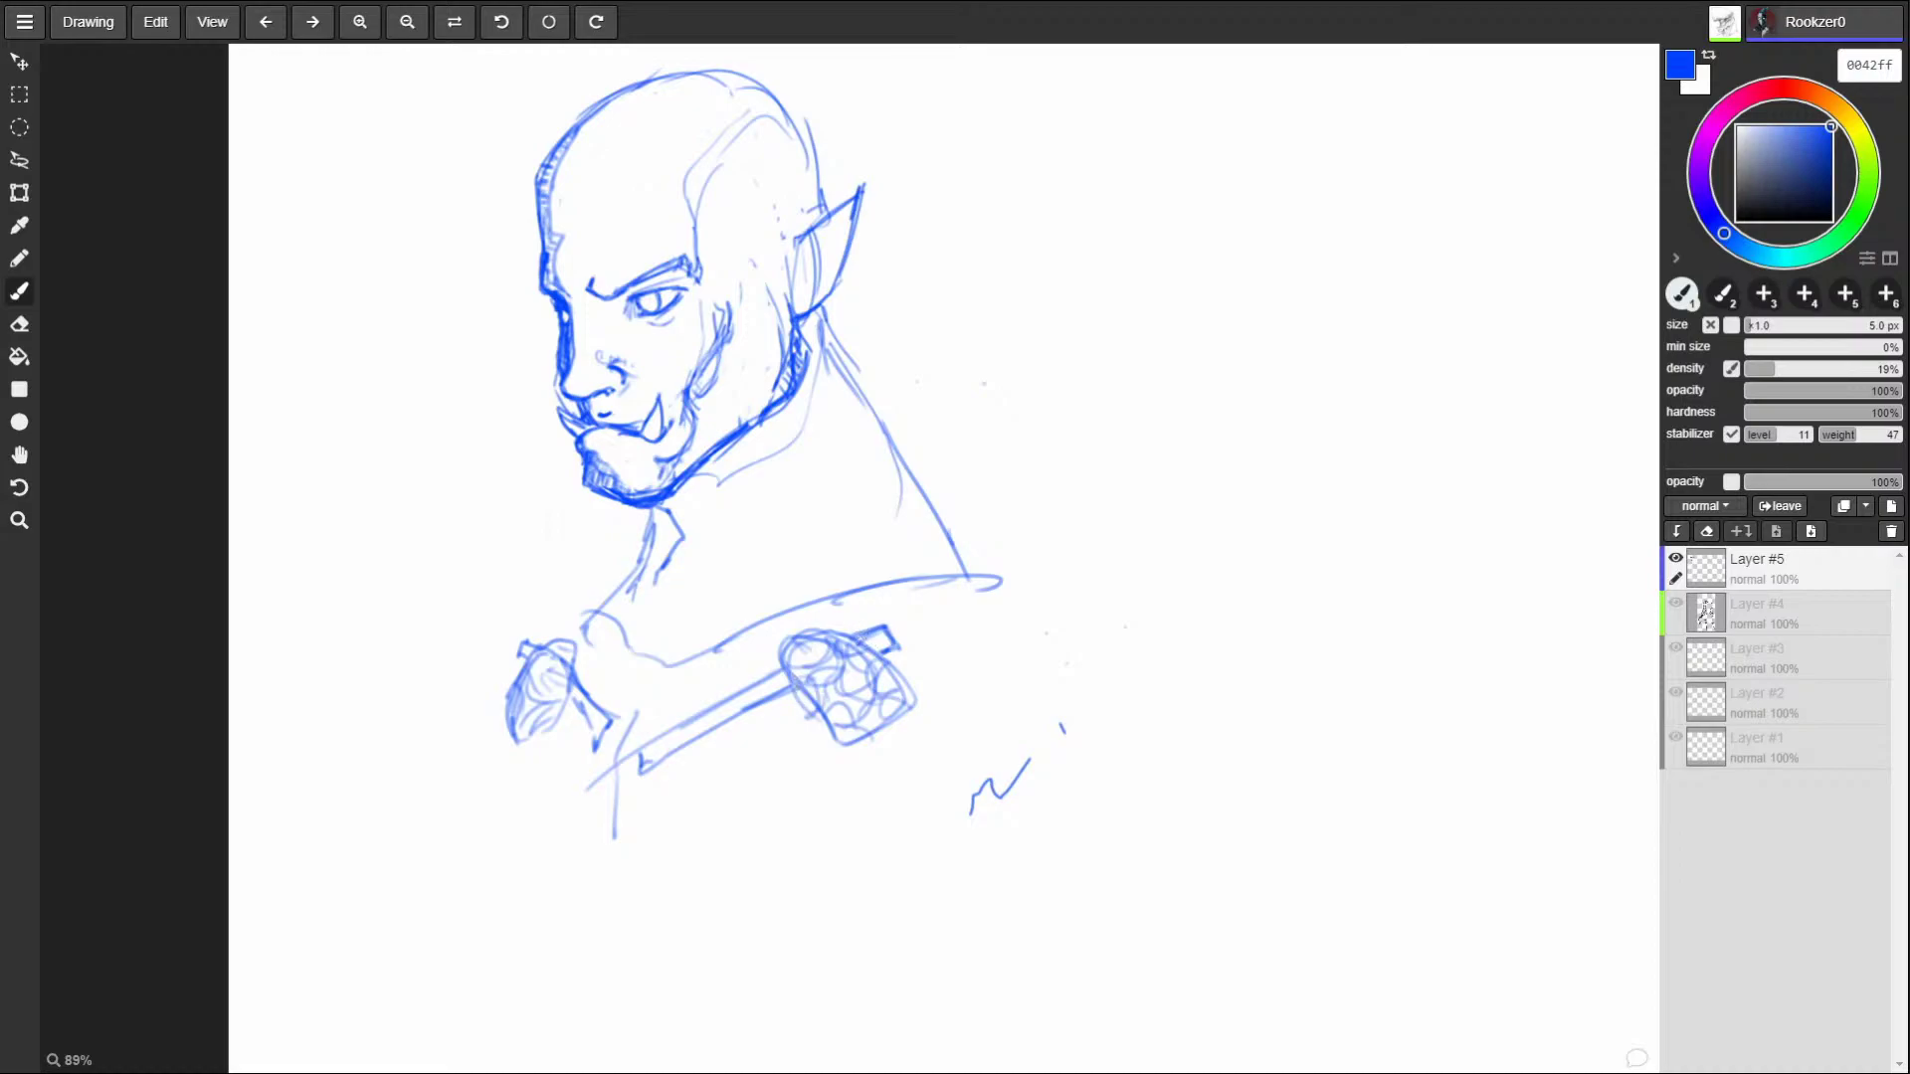
mouse_move(845, 644)
mouse_down()
mouse_move(801, 696)
mouse_move(778, 691)
mouse_move(880, 648)
mouse_up()
drag(774, 673, 876, 654)
mouse_move(529, 659)
mouse_down()
mouse_move(579, 694)
mouse_move(552, 655)
mouse_move(602, 757)
mouse_up()
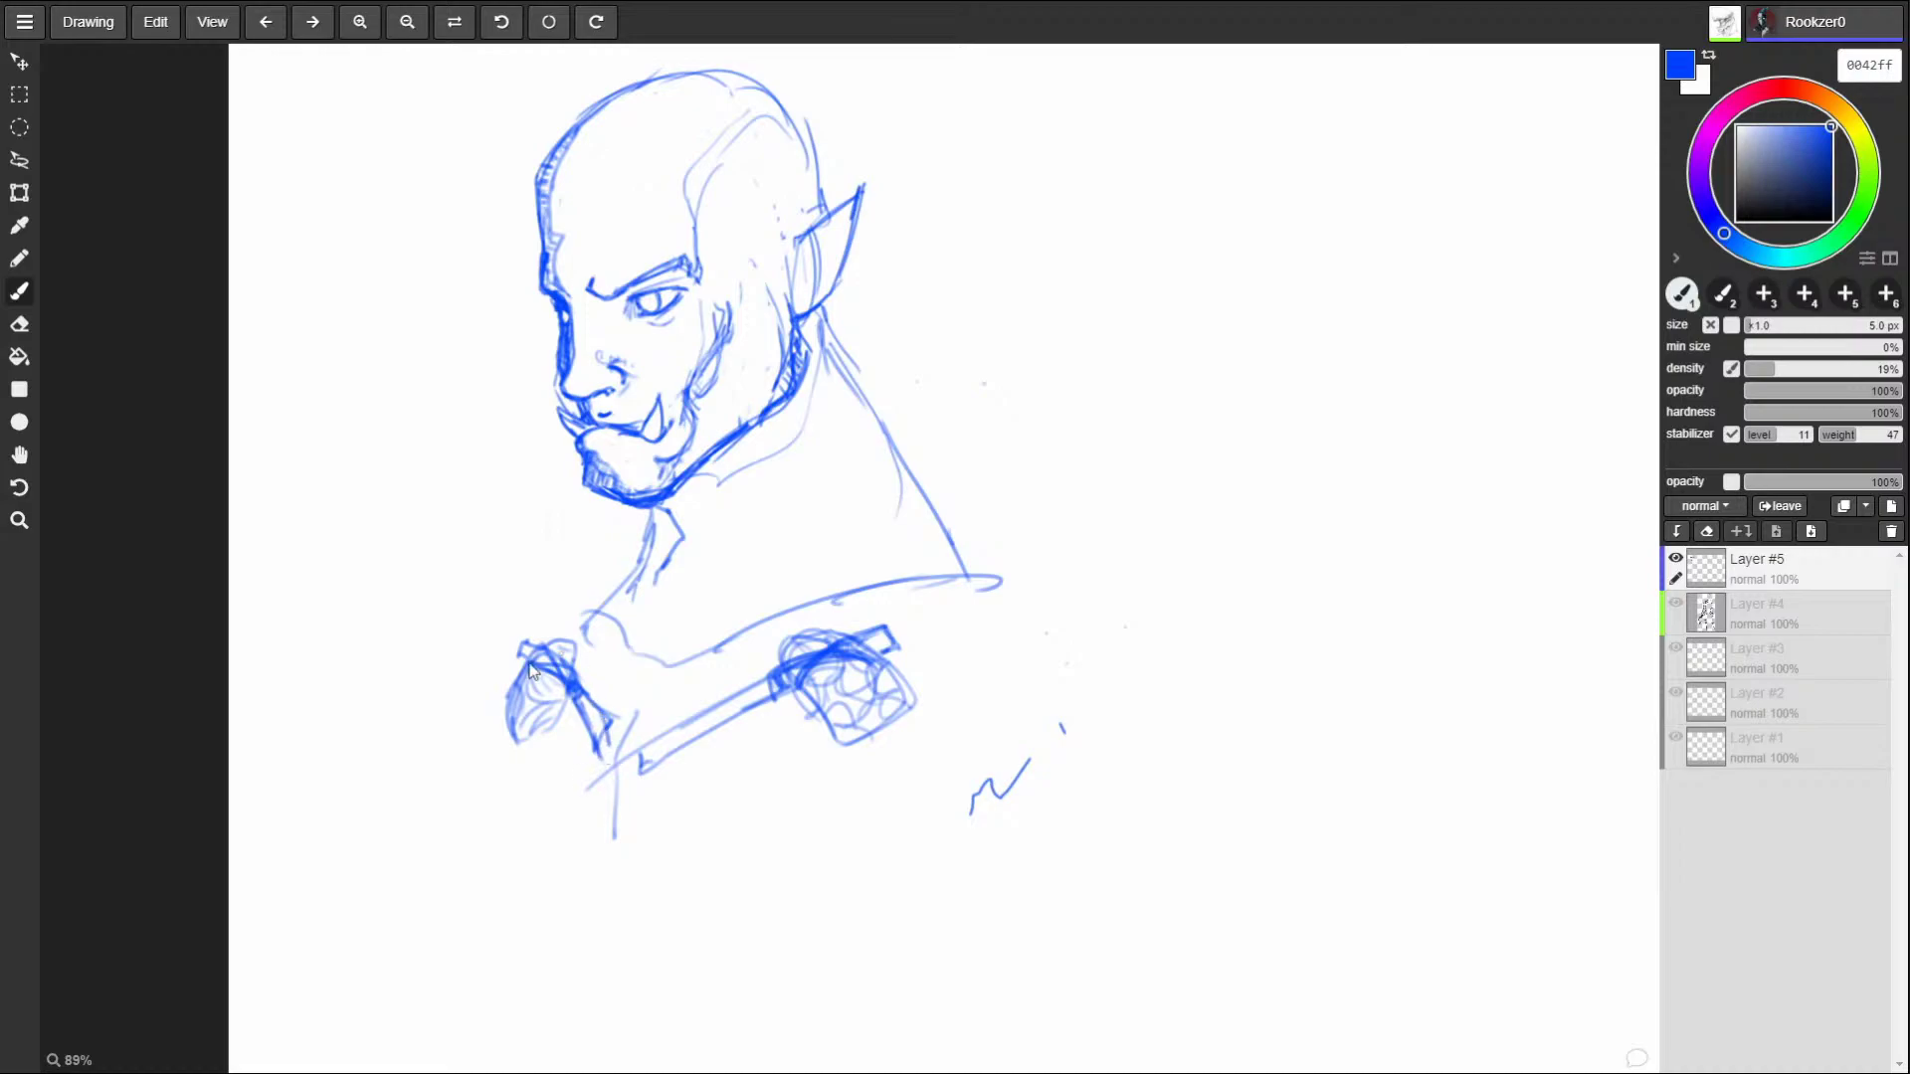
Sketch a side-view jawbone diagram beside the head and label its lower and upper parts as mandible and maxilla.
mouse_move(1159, 269)
mouse_down()
mouse_move(1142, 333)
mouse_move(1027, 399)
mouse_move(960, 369)
mouse_move(953, 344)
mouse_move(1131, 267)
mouse_up()
mouse_move(1031, 340)
mouse_down()
mouse_move(1001, 346)
mouse_move(987, 397)
mouse_up()
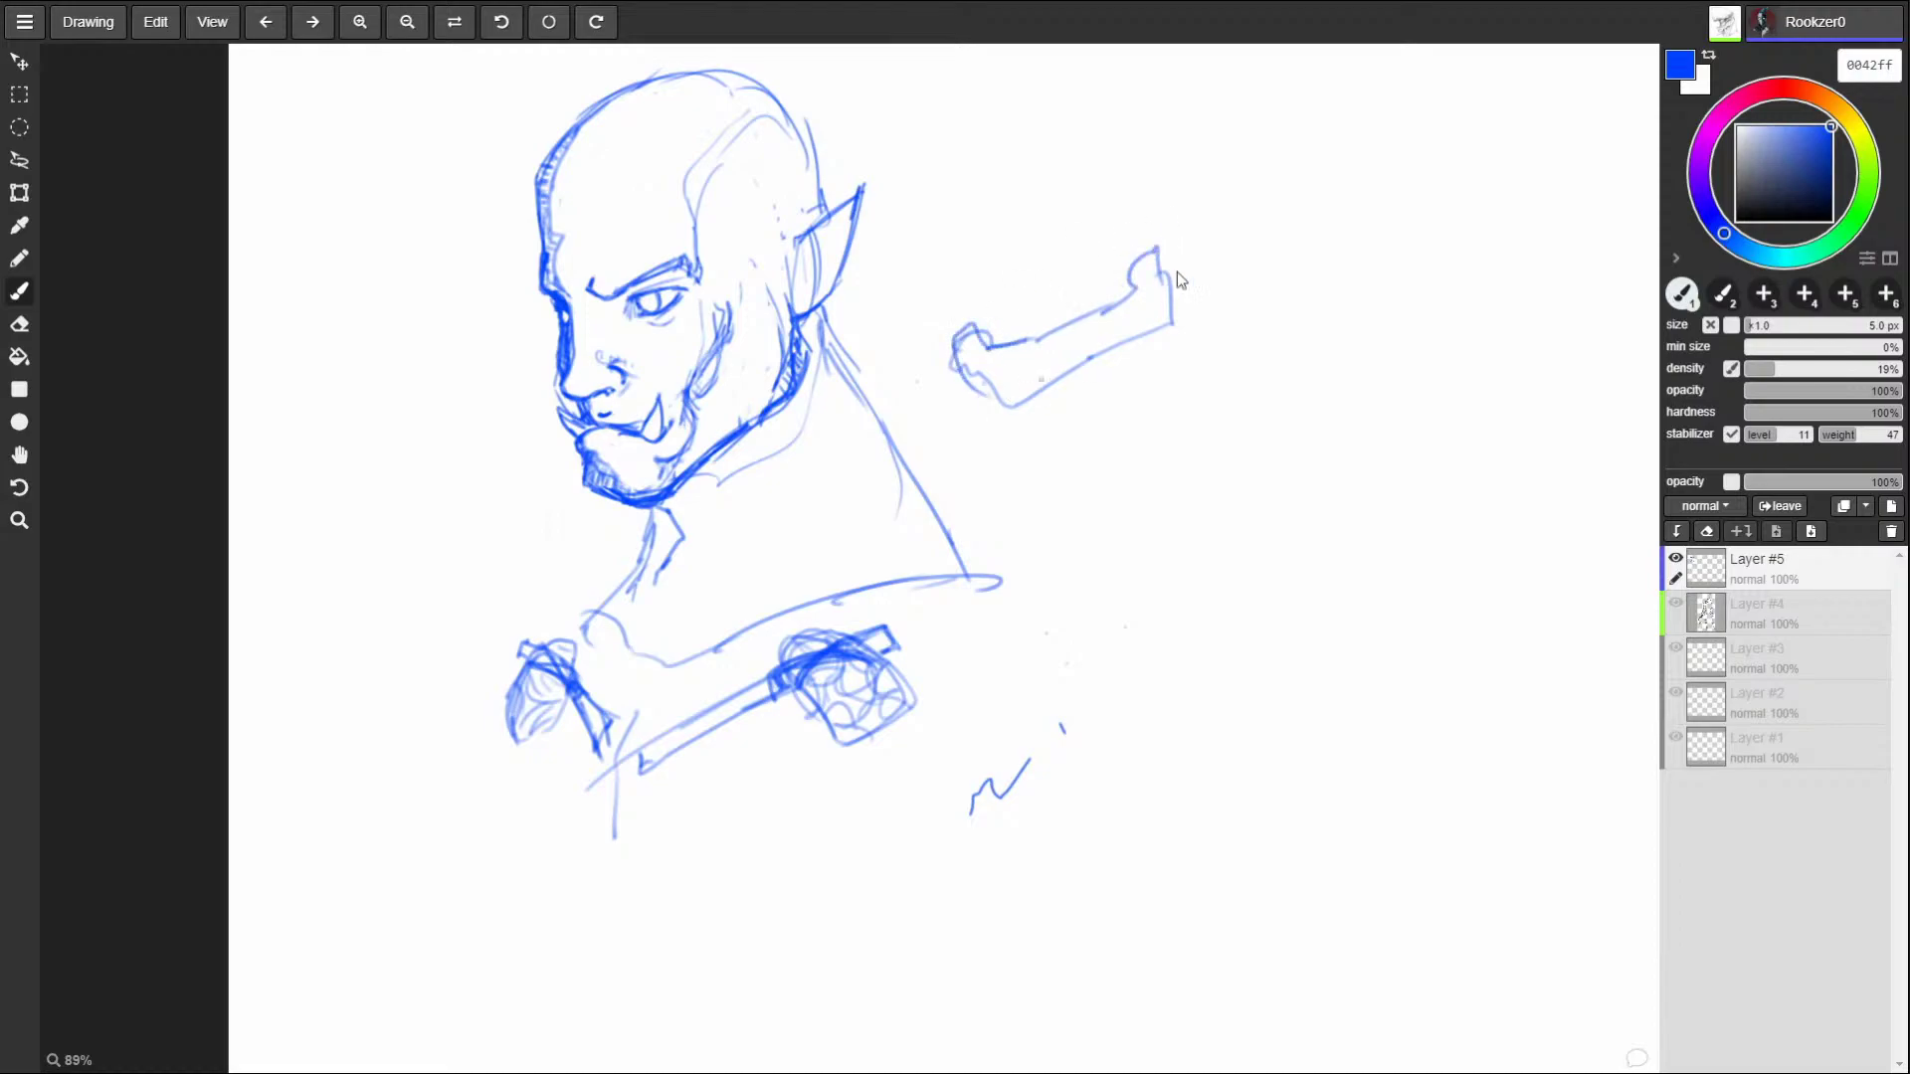
mouse_move(988, 291)
mouse_down()
mouse_move(967, 266)
mouse_move(1007, 296)
mouse_move(961, 308)
mouse_up()
mouse_move(1109, 460)
mouse_down()
mouse_move(1139, 463)
mouse_move(1146, 430)
mouse_move(1164, 452)
mouse_move(1192, 443)
mouse_up()
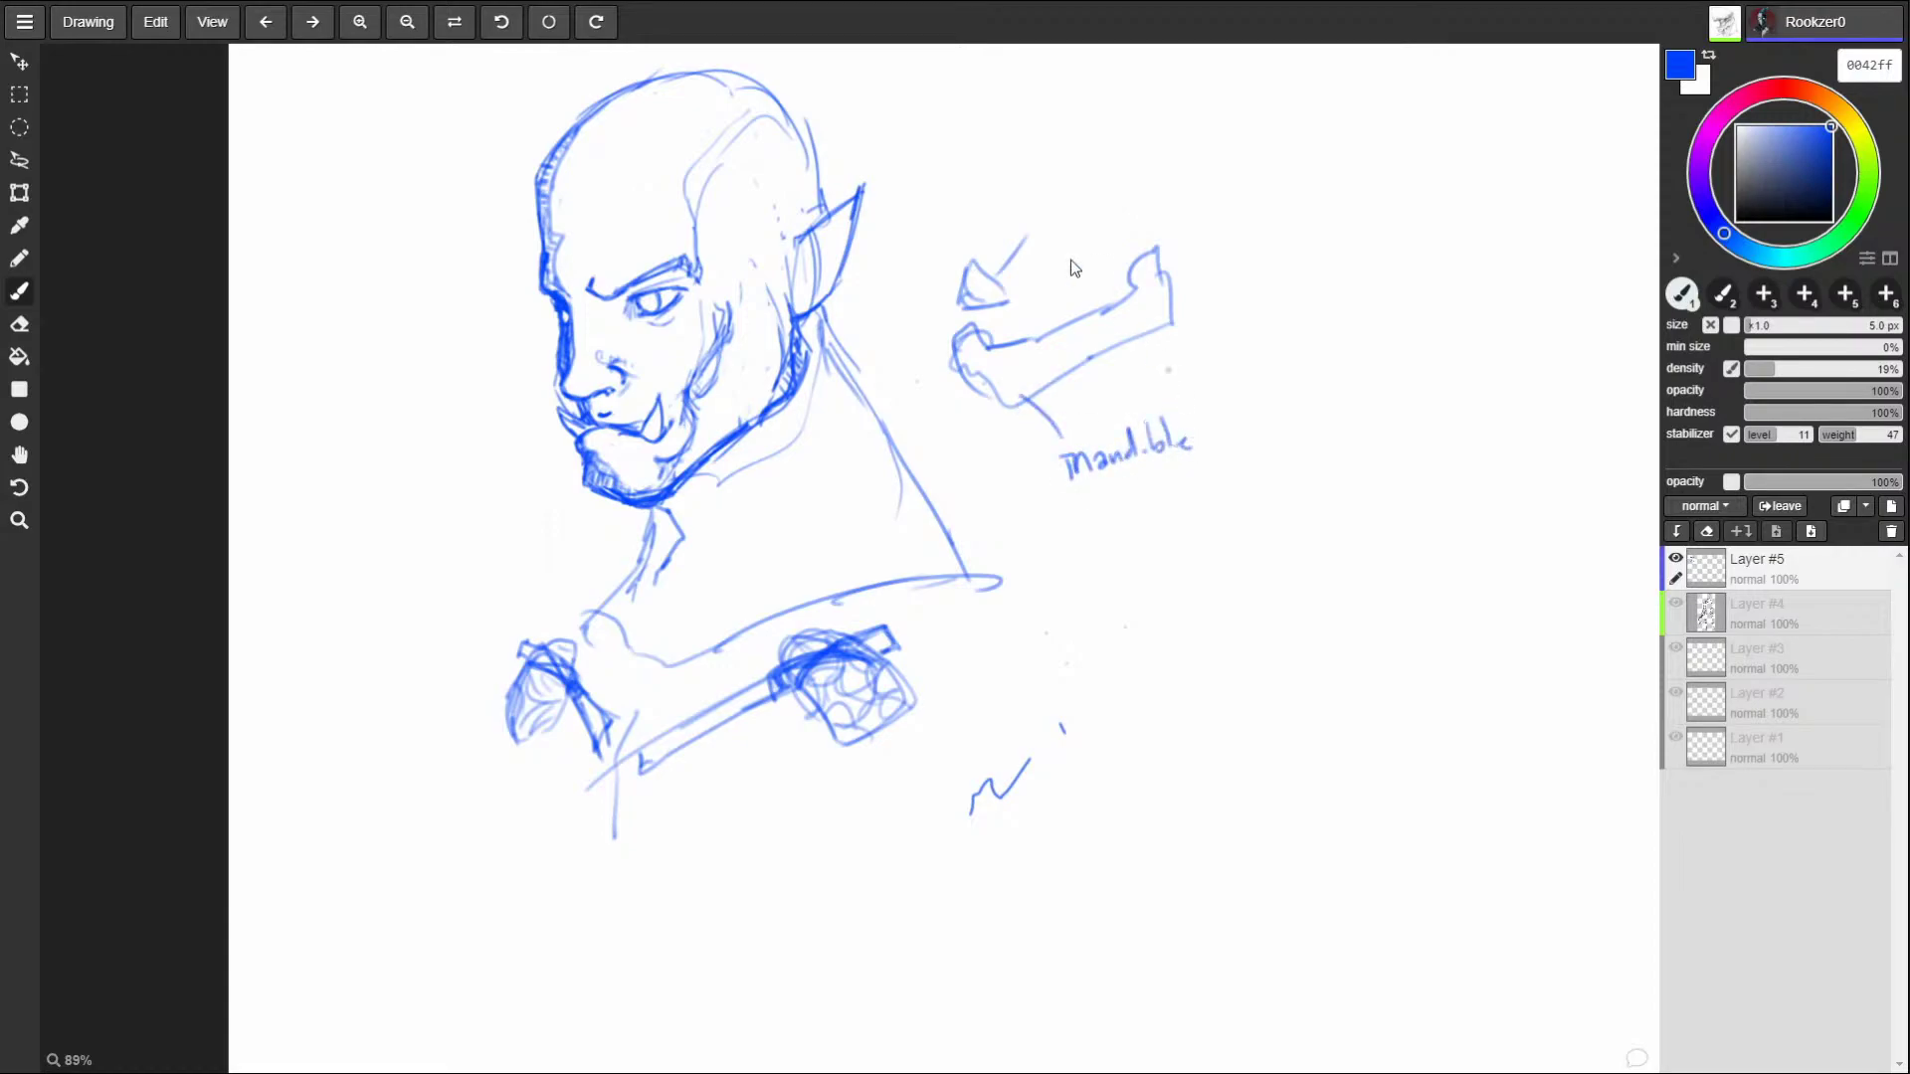
drag(1039, 227, 1092, 181)
Draw the pointed upright part at the back of the jawbone diagram and label it as the mandibular process.
drag(1150, 265, 1226, 191)
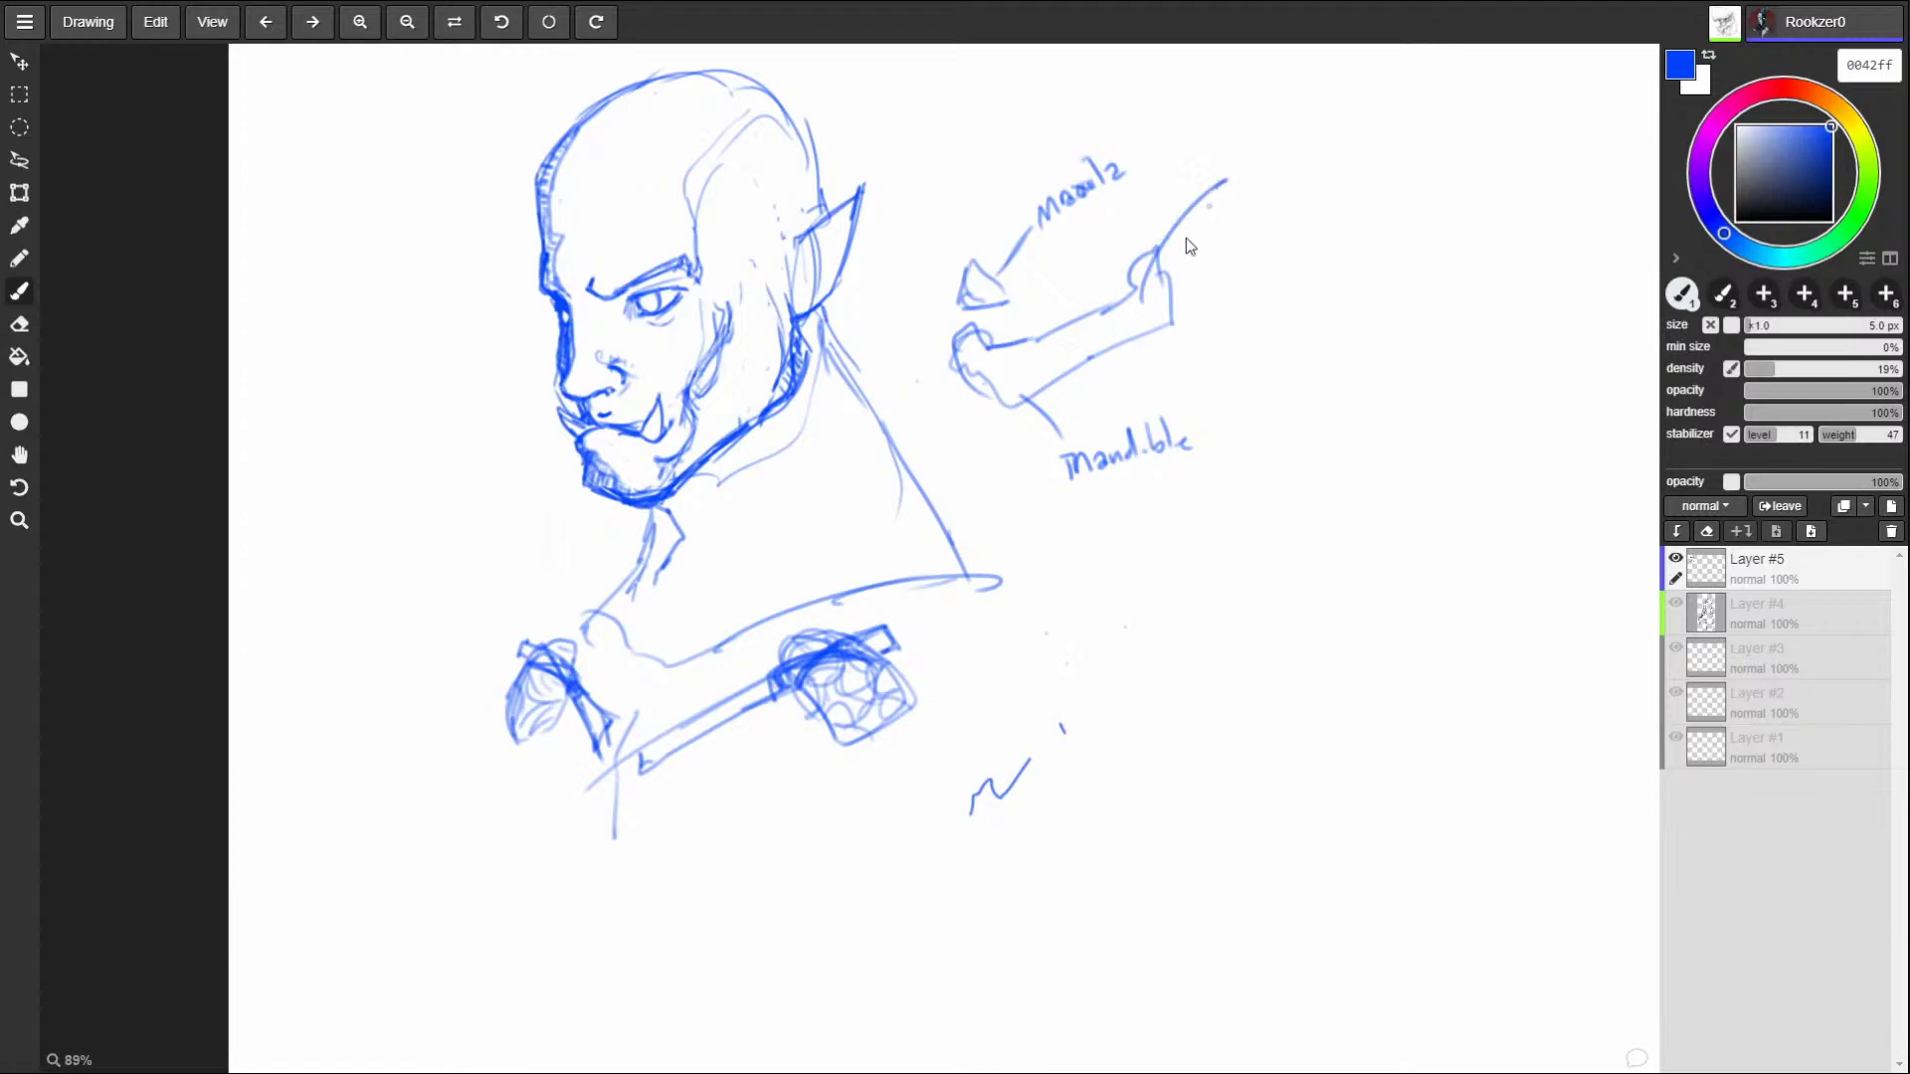
drag(1129, 291, 1150, 168)
mouse_move(1144, 236)
mouse_down()
mouse_move(1166, 330)
mouse_move(1149, 184)
mouse_move(1143, 348)
mouse_move(1142, 213)
mouse_up()
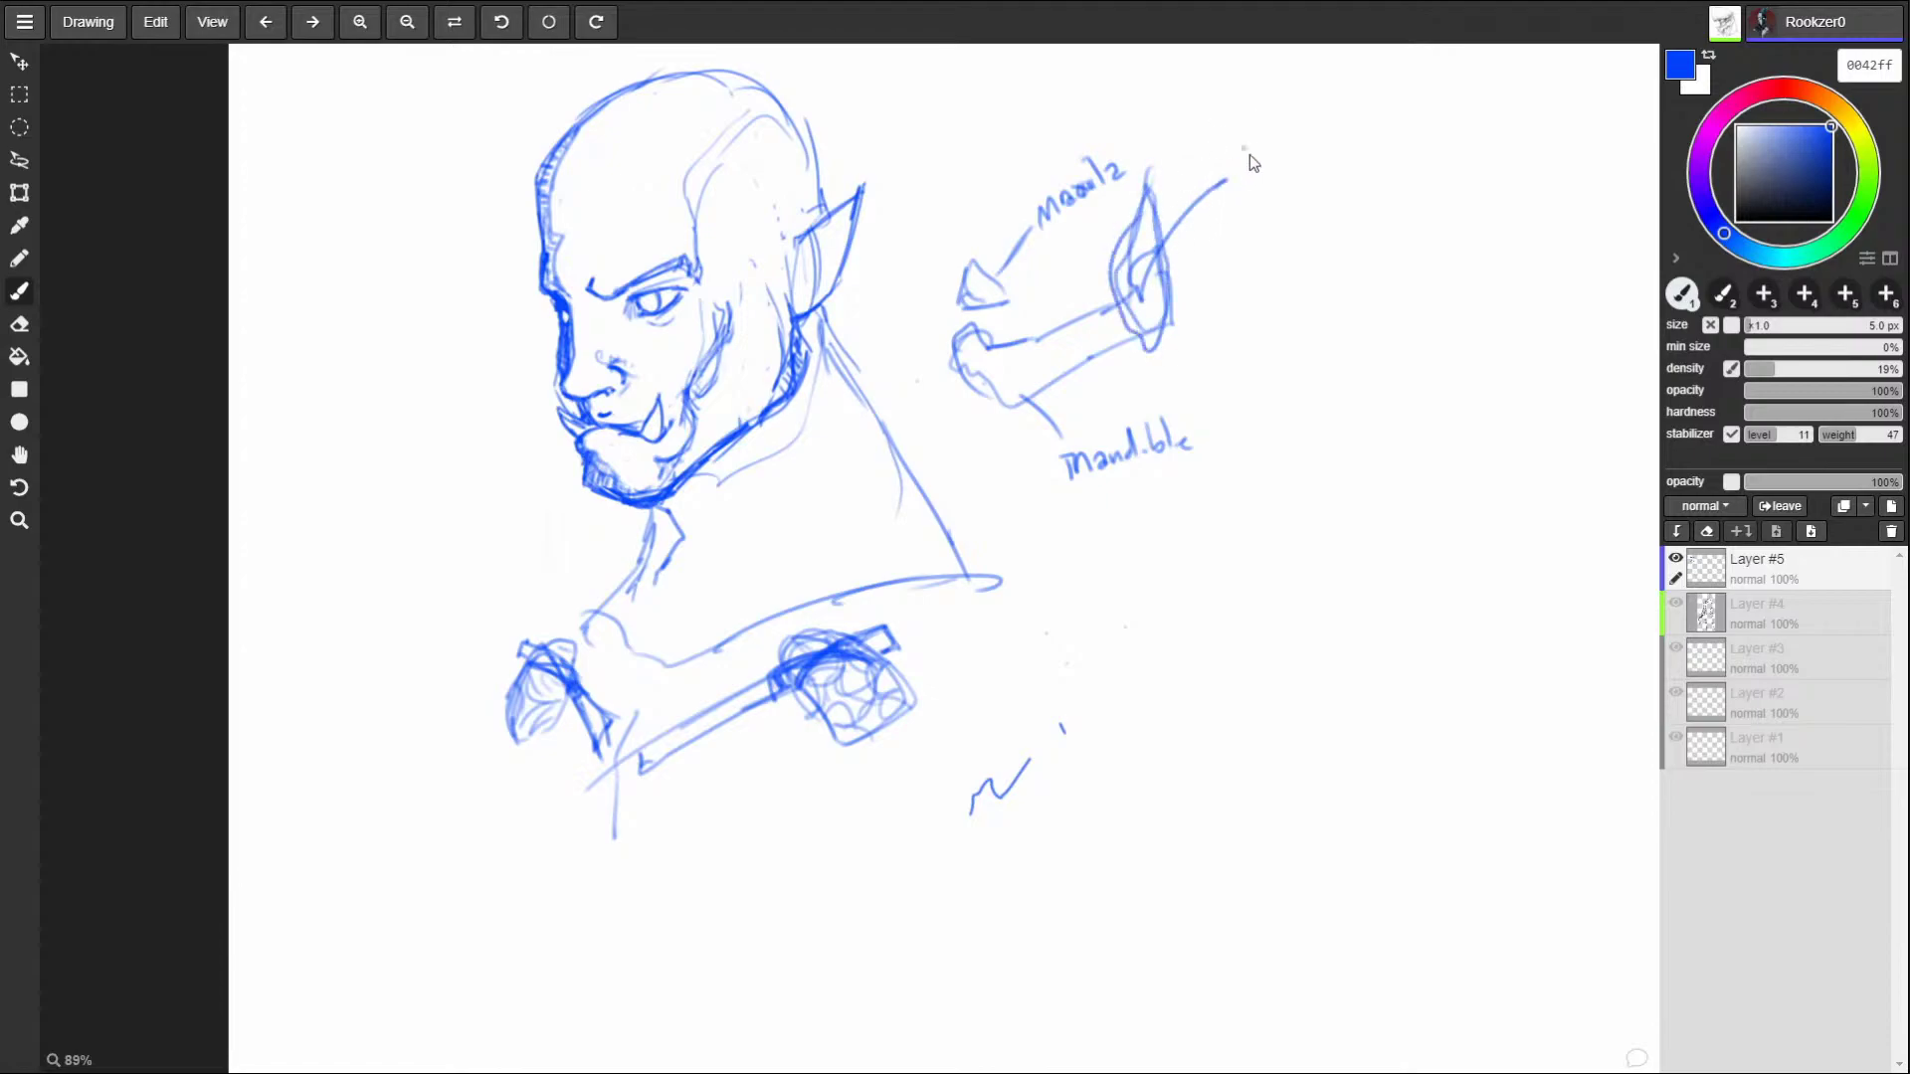
drag(1252, 170, 1397, 118)
mouse_move(1128, 343)
mouse_down()
mouse_move(1182, 320)
mouse_move(1165, 253)
mouse_up()
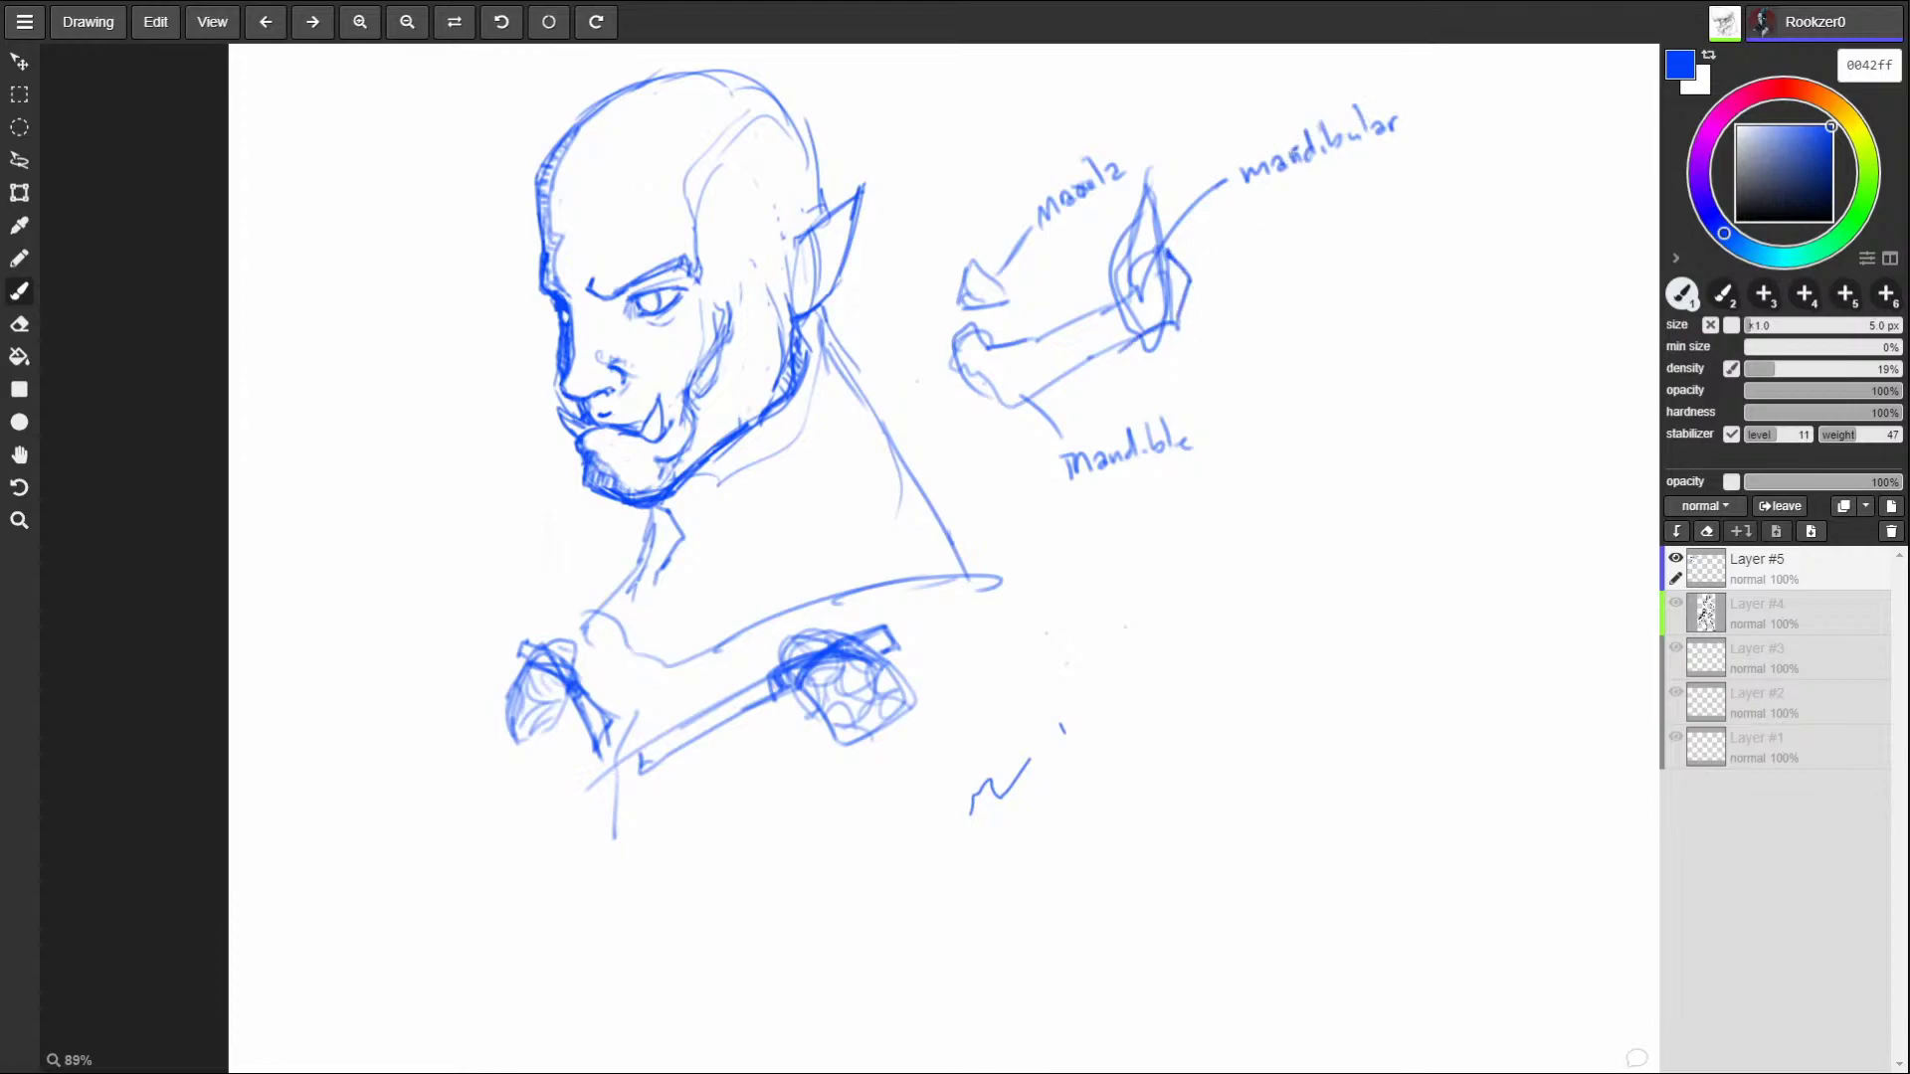
mouse_move(1309, 160)
mouse_down()
mouse_move(1345, 135)
mouse_move(1342, 92)
mouse_up()
mouse_move(1259, 195)
mouse_down()
mouse_move(1274, 214)
mouse_move(1333, 189)
mouse_up()
drag(1344, 177, 1345, 191)
Strengthen the jawbone diagram's outline and draw a row of lower teeth along it.
mouse_move(1116, 299)
mouse_down()
mouse_move(980, 339)
mouse_move(1060, 310)
mouse_move(1068, 325)
mouse_up()
mouse_move(988, 348)
mouse_down()
mouse_move(963, 333)
mouse_move(963, 376)
mouse_move(995, 408)
mouse_move(1055, 390)
mouse_move(1159, 323)
mouse_move(1185, 255)
mouse_up()
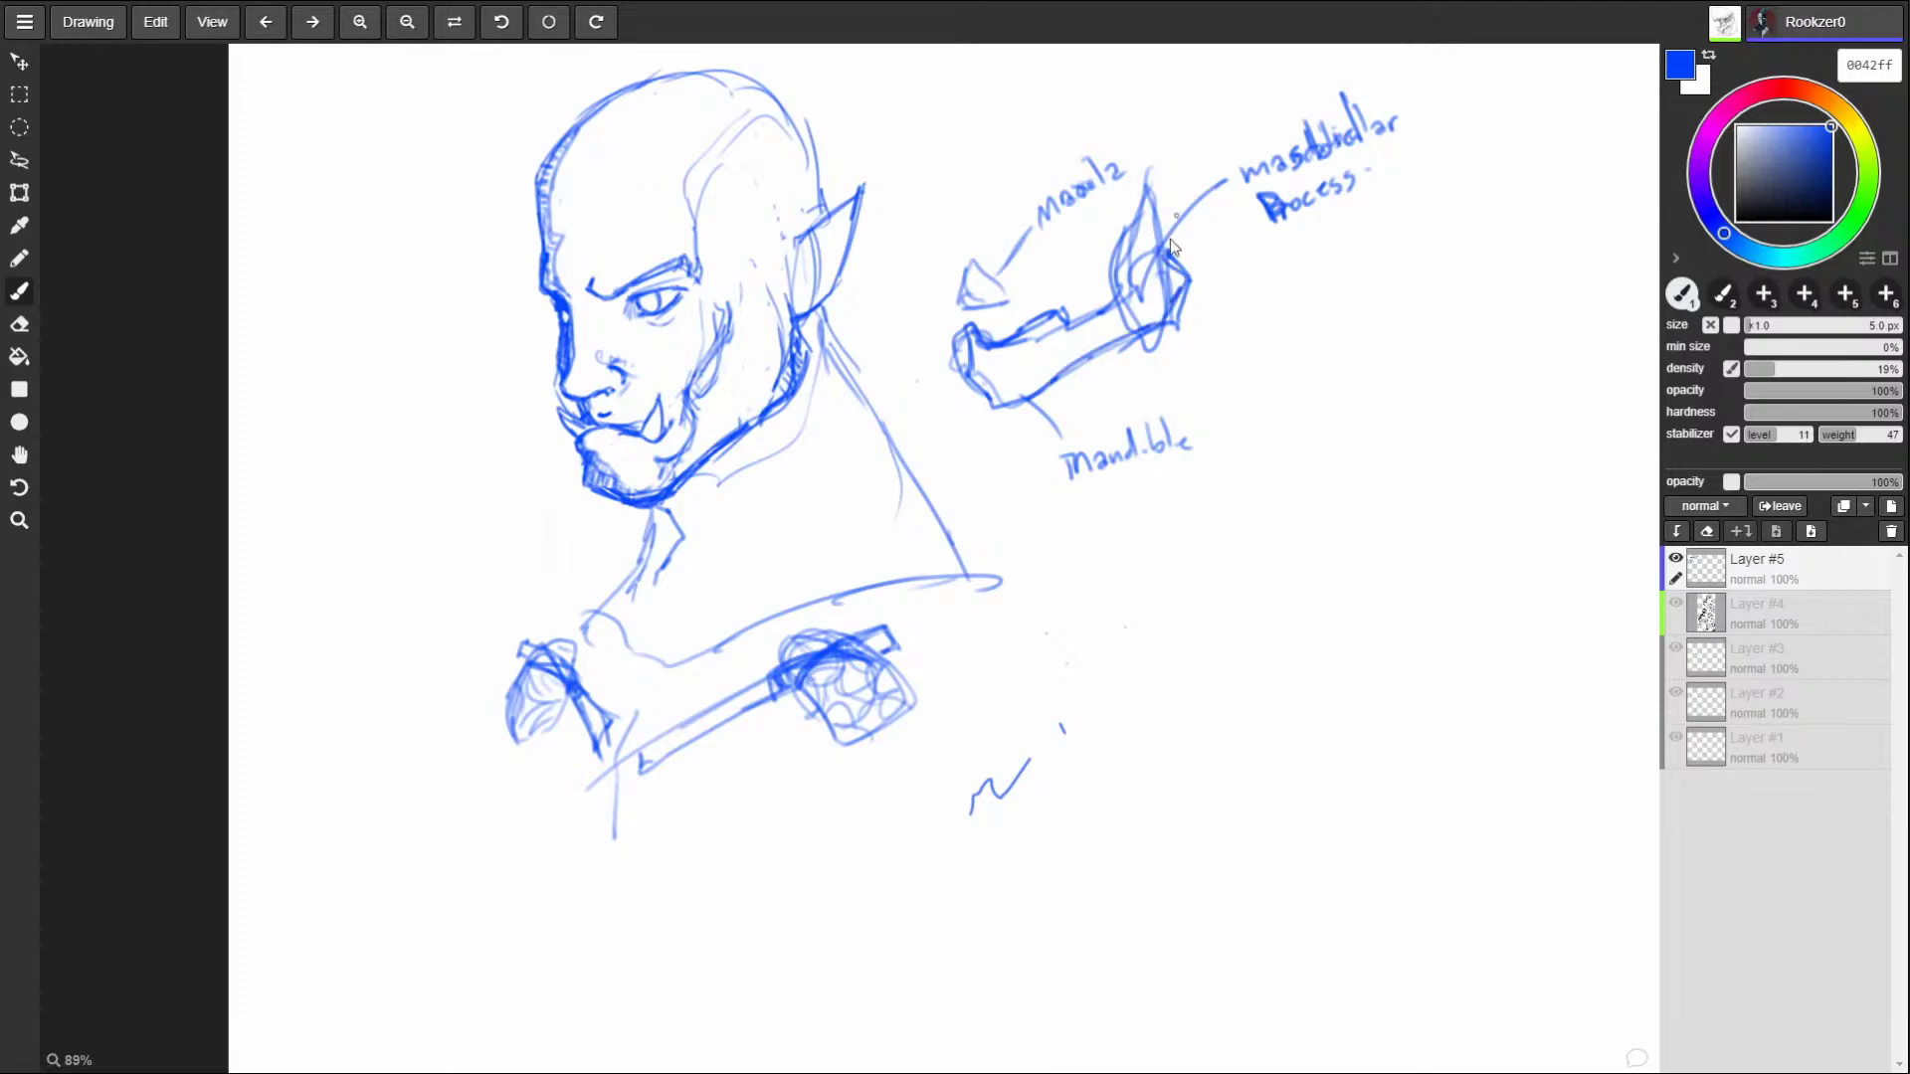
mouse_move(993, 322)
mouse_down()
mouse_move(1033, 360)
mouse_move(967, 370)
mouse_up()
drag(987, 343, 1012, 367)
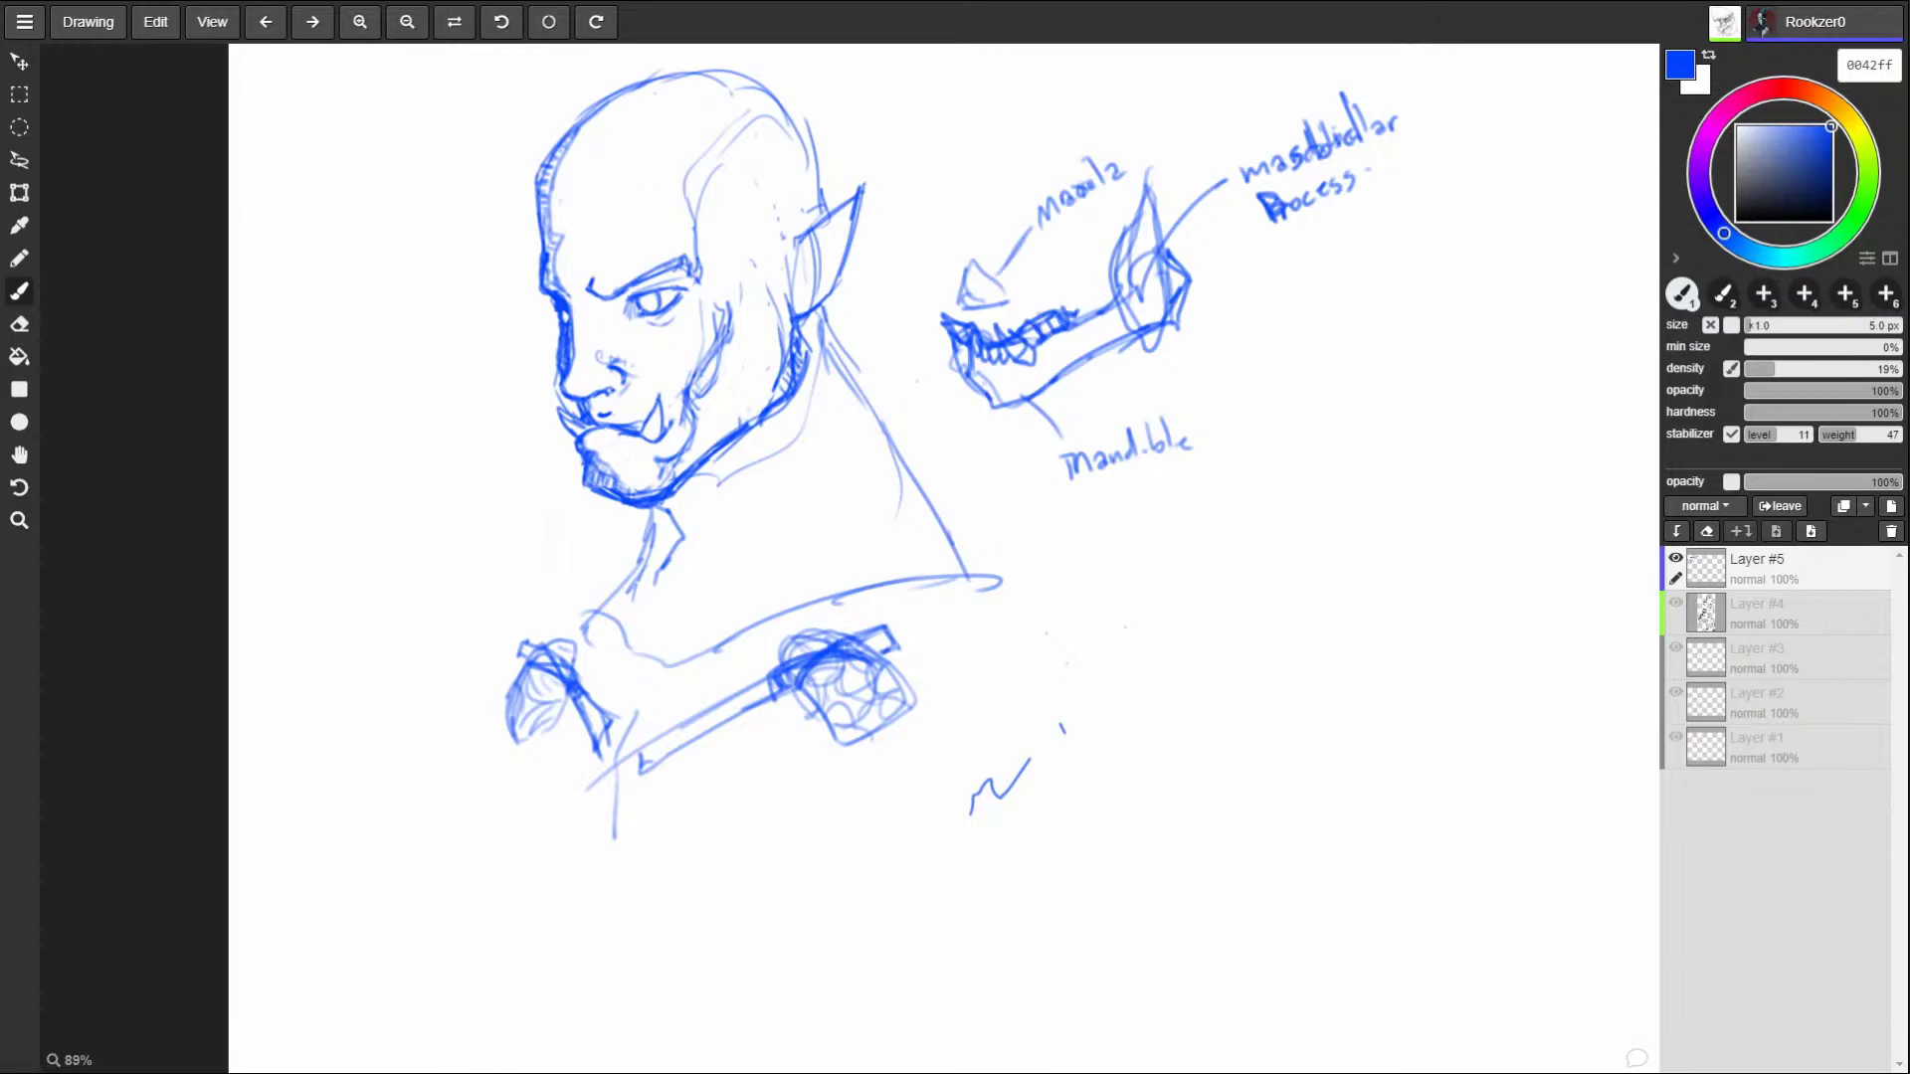
mouse_move(1062, 324)
mouse_down()
mouse_move(1092, 309)
mouse_move(1063, 323)
mouse_up()
mouse_move(1001, 377)
mouse_down()
mouse_move(1016, 345)
mouse_move(979, 344)
mouse_move(1024, 348)
mouse_up()
Refine the rear of the lower jawbone and sketch the maxilla with upper teeth and the cheekbone above it.
mouse_move(1028, 386)
mouse_down()
mouse_move(1032, 364)
mouse_move(1166, 323)
mouse_move(1124, 298)
mouse_move(1154, 257)
mouse_move(1139, 321)
mouse_move(1166, 297)
mouse_move(1160, 269)
mouse_up()
mouse_move(1149, 345)
mouse_down()
mouse_move(1181, 291)
mouse_move(1161, 338)
mouse_up()
mouse_move(1018, 408)
mouse_down()
mouse_move(1043, 398)
mouse_move(1032, 412)
mouse_up()
mouse_move(960, 306)
mouse_down()
mouse_move(1060, 272)
mouse_move(979, 241)
mouse_move(961, 293)
mouse_move(979, 226)
mouse_move(971, 295)
mouse_move(1040, 284)
mouse_move(1111, 212)
mouse_up()
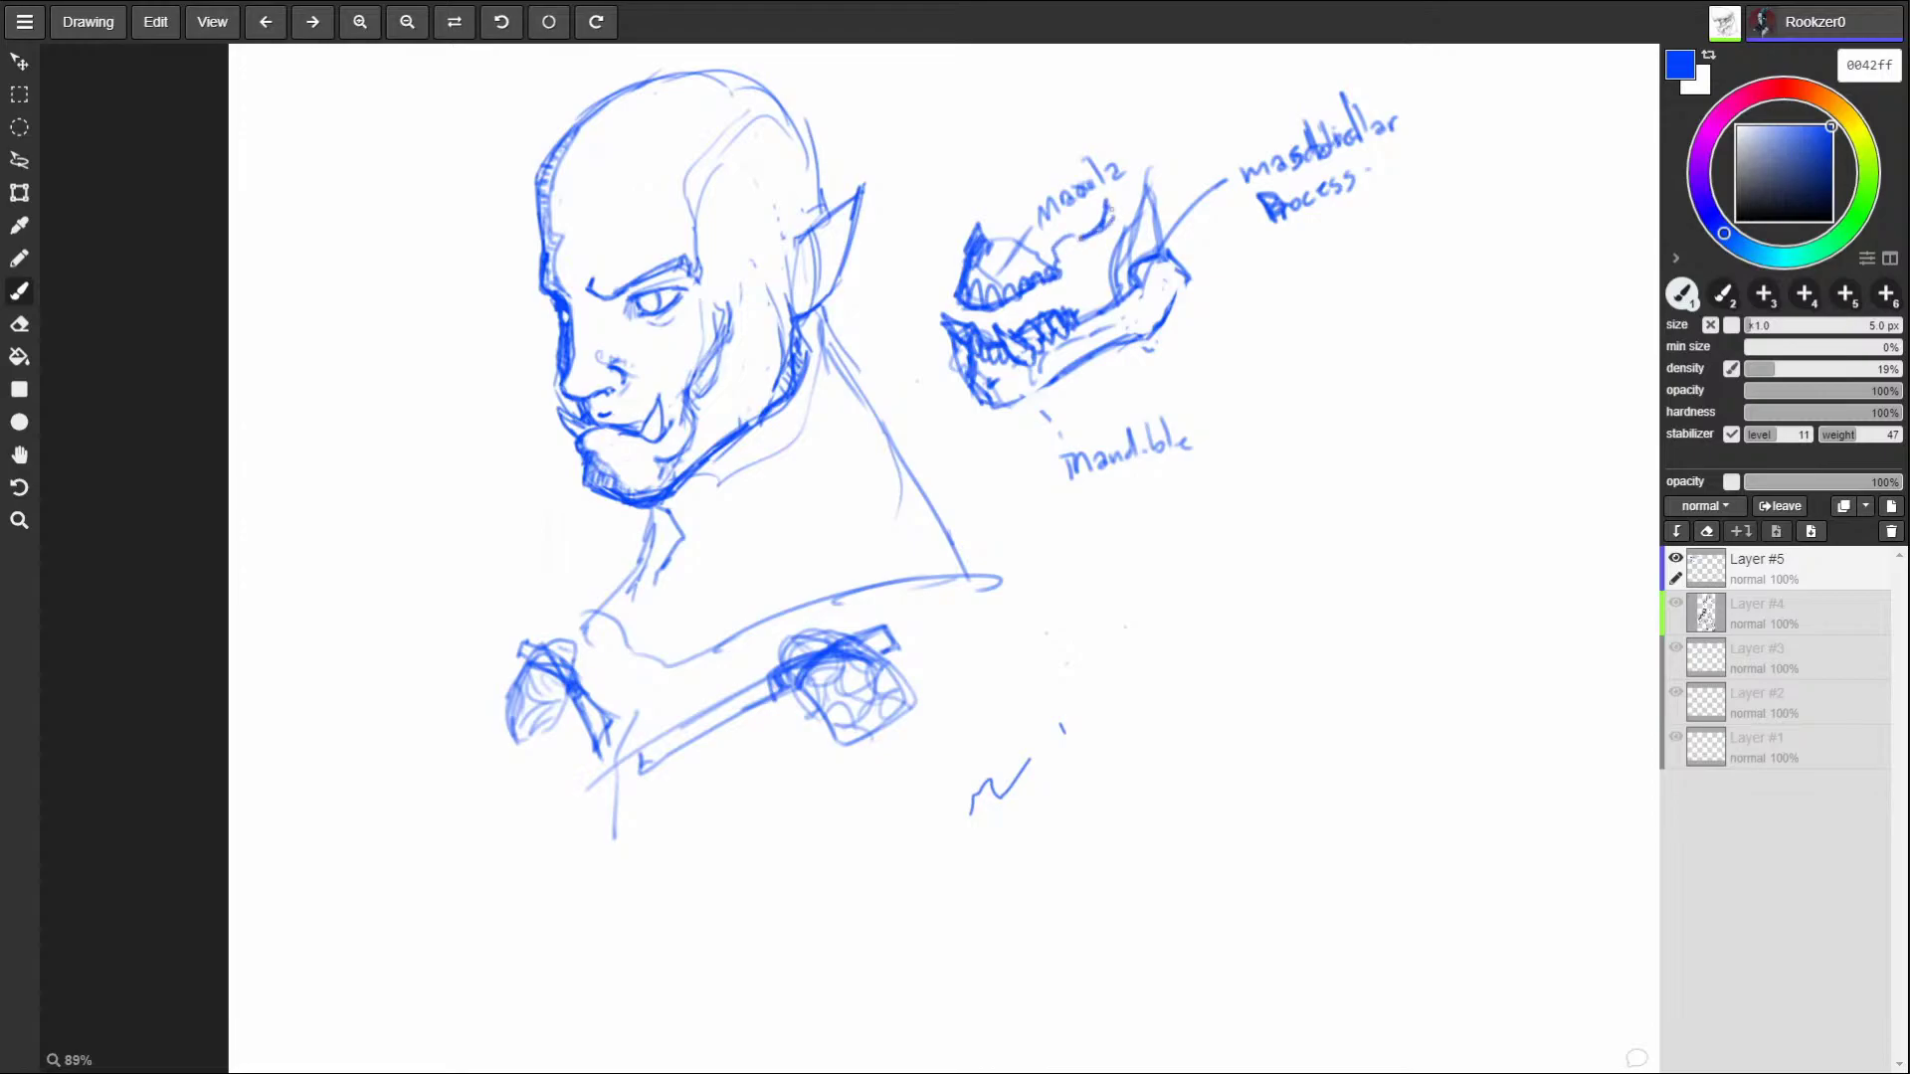
mouse_move(1076, 275)
mouse_down()
mouse_move(1019, 326)
mouse_move(1076, 271)
mouse_up()
mouse_move(542, 468)
mouse_down()
mouse_move(697, 498)
mouse_move(810, 338)
mouse_up()
mouse_move(693, 444)
mouse_down()
mouse_move(587, 449)
mouse_move(557, 512)
mouse_move(766, 423)
mouse_move(774, 334)
mouse_up()
key(ctrl+z)
key(ctrl+z)
key(ctrl+z)
Hatch the hollow of the orc's cheek and strengthen the temple contour.
mouse_move(691, 403)
mouse_down()
mouse_move(728, 354)
mouse_move(732, 288)
mouse_up()
mouse_move(710, 251)
mouse_down()
mouse_move(712, 199)
mouse_move(771, 120)
mouse_up()
drag(712, 244, 714, 213)
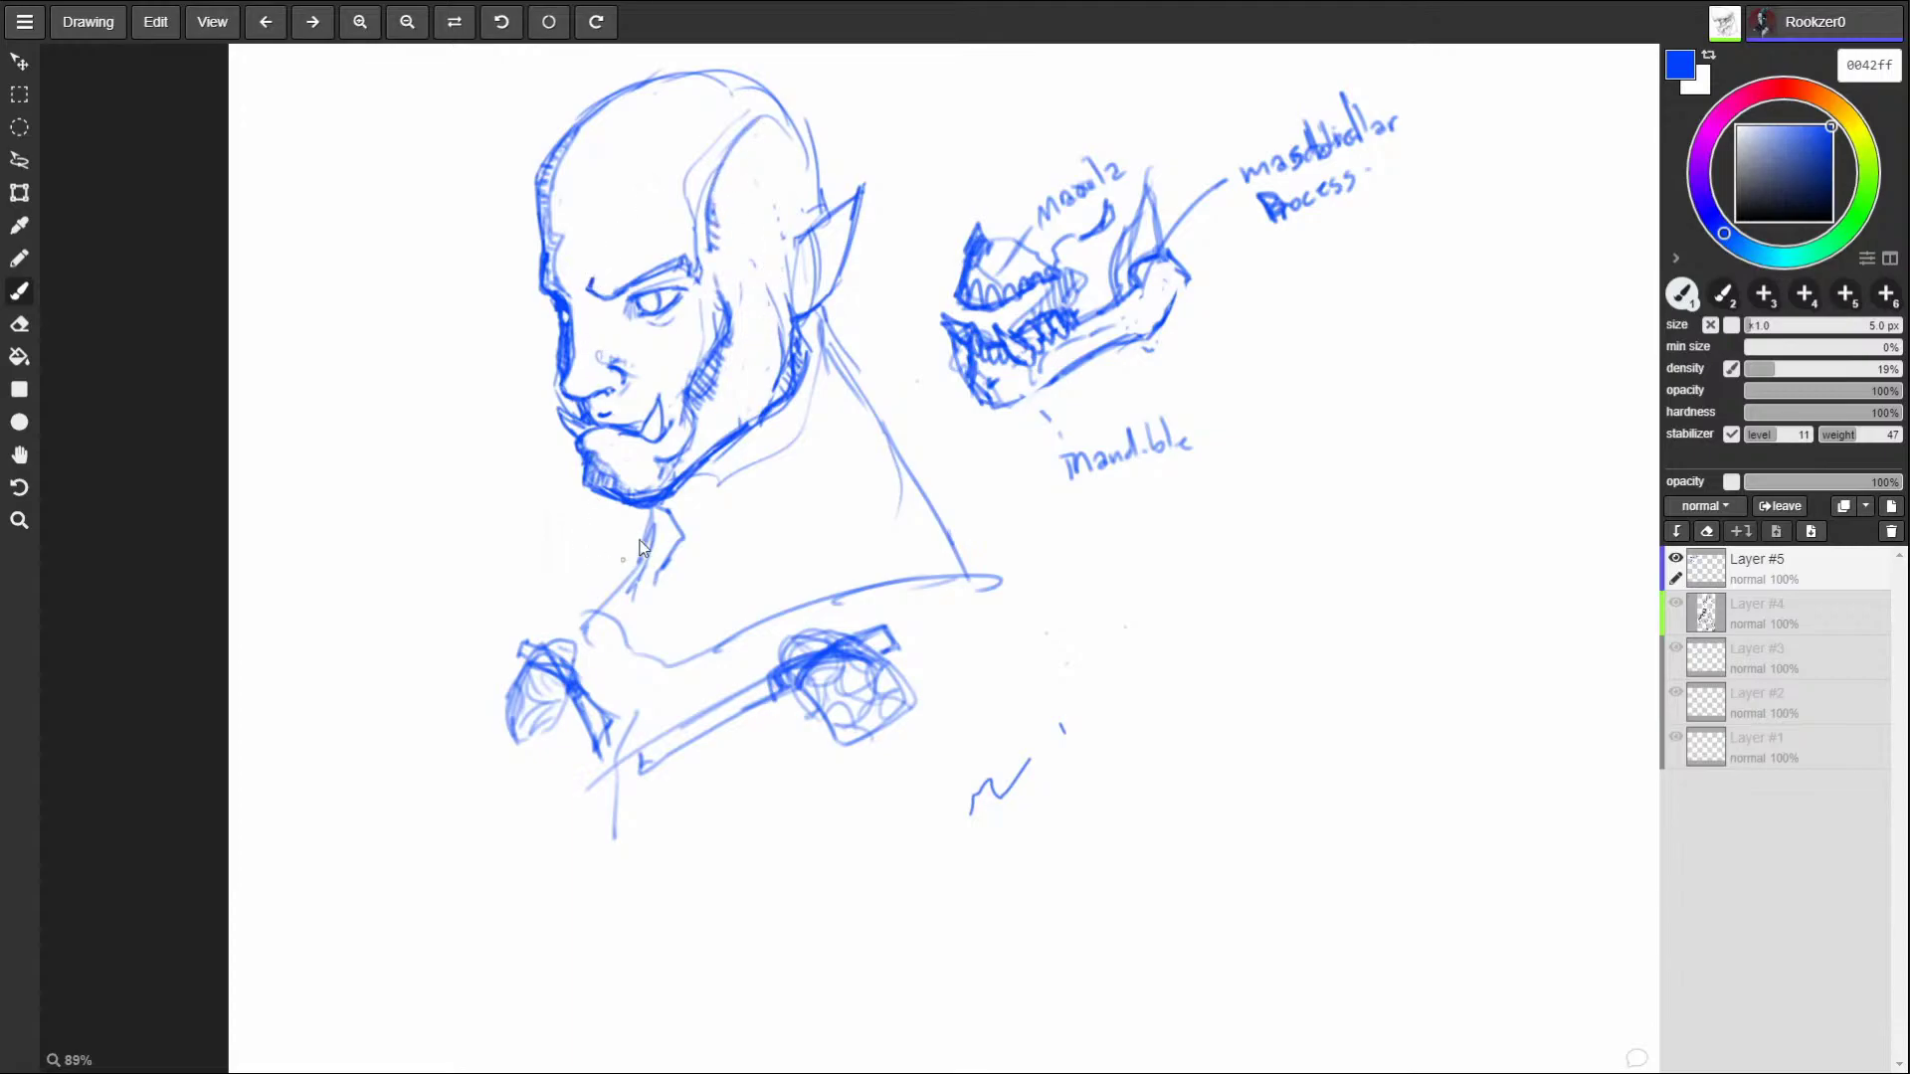
Enlarge the brush to 25 px and shade the chin, jaw, sideburn and eye socket with soft blue tone.
key(bracketleft)
key(bracketleft)
key(bracketright)
key(bracketright)
key(bracketright)
key(bracketright)
key(bracketright)
key(bracketright)
mouse_move(581, 343)
mouse_down()
mouse_move(573, 392)
mouse_move(631, 334)
mouse_move(616, 447)
mouse_move(656, 318)
mouse_move(694, 307)
mouse_move(790, 398)
mouse_up()
key(ctrl+z)
key(ctrl+z)
mouse_move(617, 303)
mouse_down()
mouse_move(679, 310)
mouse_move(615, 320)
mouse_move(574, 300)
mouse_move(658, 354)
mouse_move(621, 335)
mouse_move(732, 368)
mouse_move(669, 456)
mouse_move(580, 451)
mouse_move(609, 437)
mouse_move(634, 479)
mouse_move(773, 386)
mouse_move(781, 328)
mouse_move(759, 378)
mouse_move(734, 392)
mouse_move(727, 369)
mouse_move(799, 320)
mouse_up()
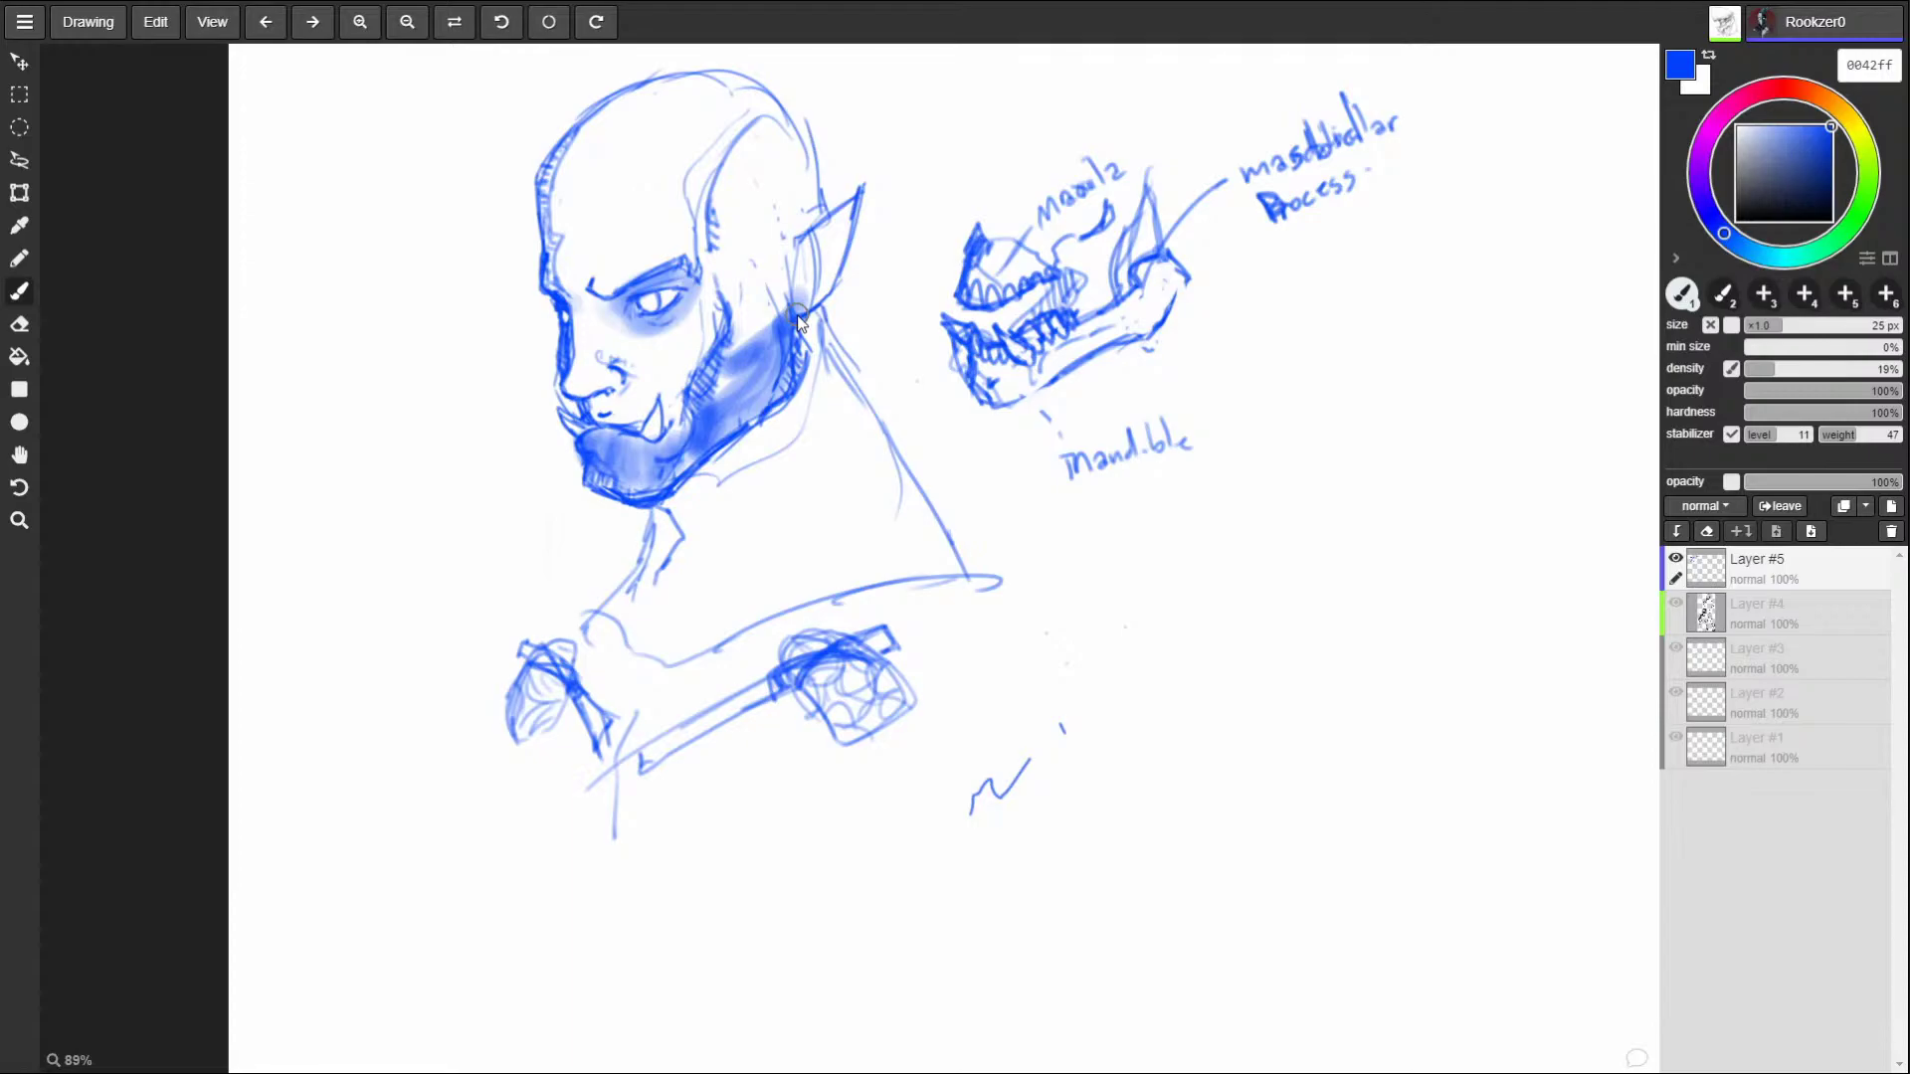
drag(729, 385, 764, 286)
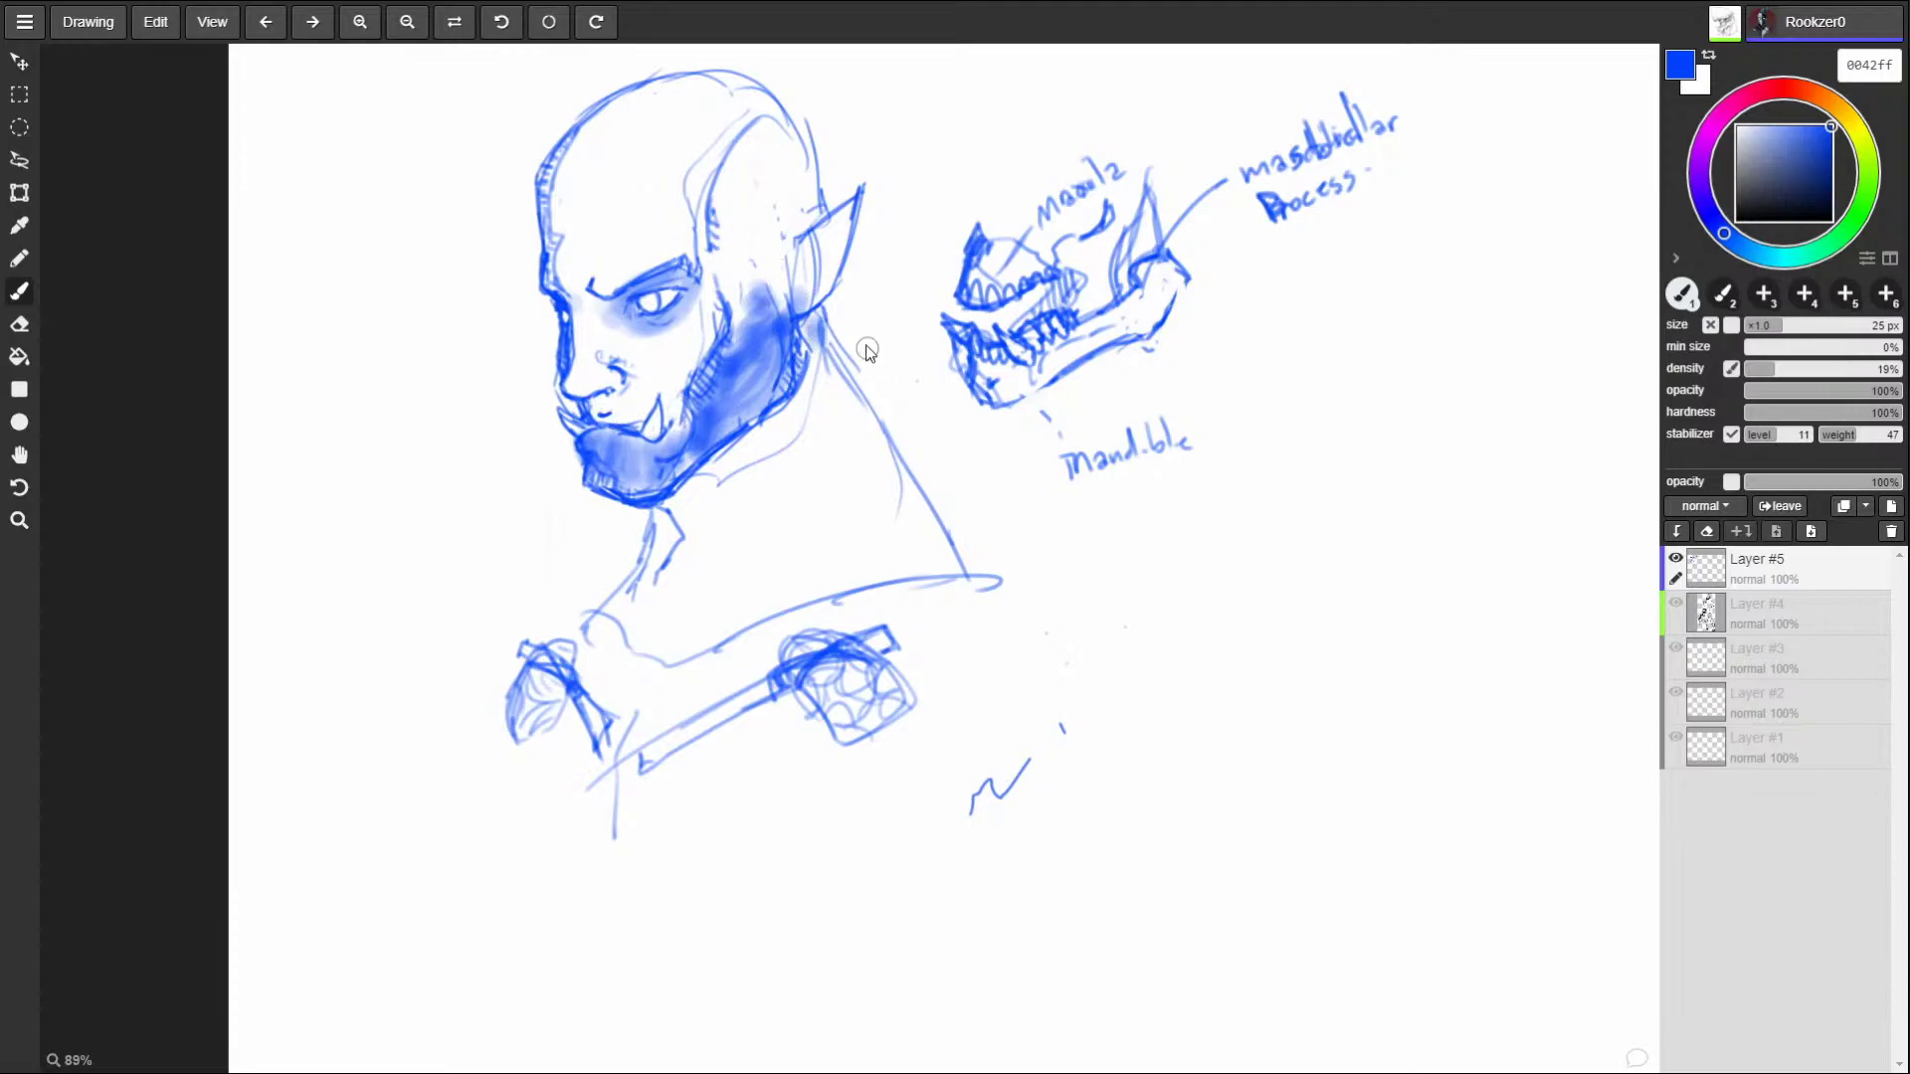
Set the brush size to 10 px, thicken the back of the neck and shade the base of the throat.
key(bracketleft)
key(bracketleft)
key(bracketleft)
mouse_move(814, 319)
mouse_down()
mouse_move(876, 437)
mouse_move(990, 577)
mouse_up()
drag(649, 509, 693, 615)
mouse_move(647, 542)
mouse_down()
mouse_move(606, 581)
mouse_move(642, 587)
mouse_move(610, 633)
mouse_move(701, 662)
mouse_up()
Draw the diagonal neck muscle and hatch the shadow beneath the jaw and along the throat.
drag(794, 460, 716, 604)
drag(796, 418, 740, 585)
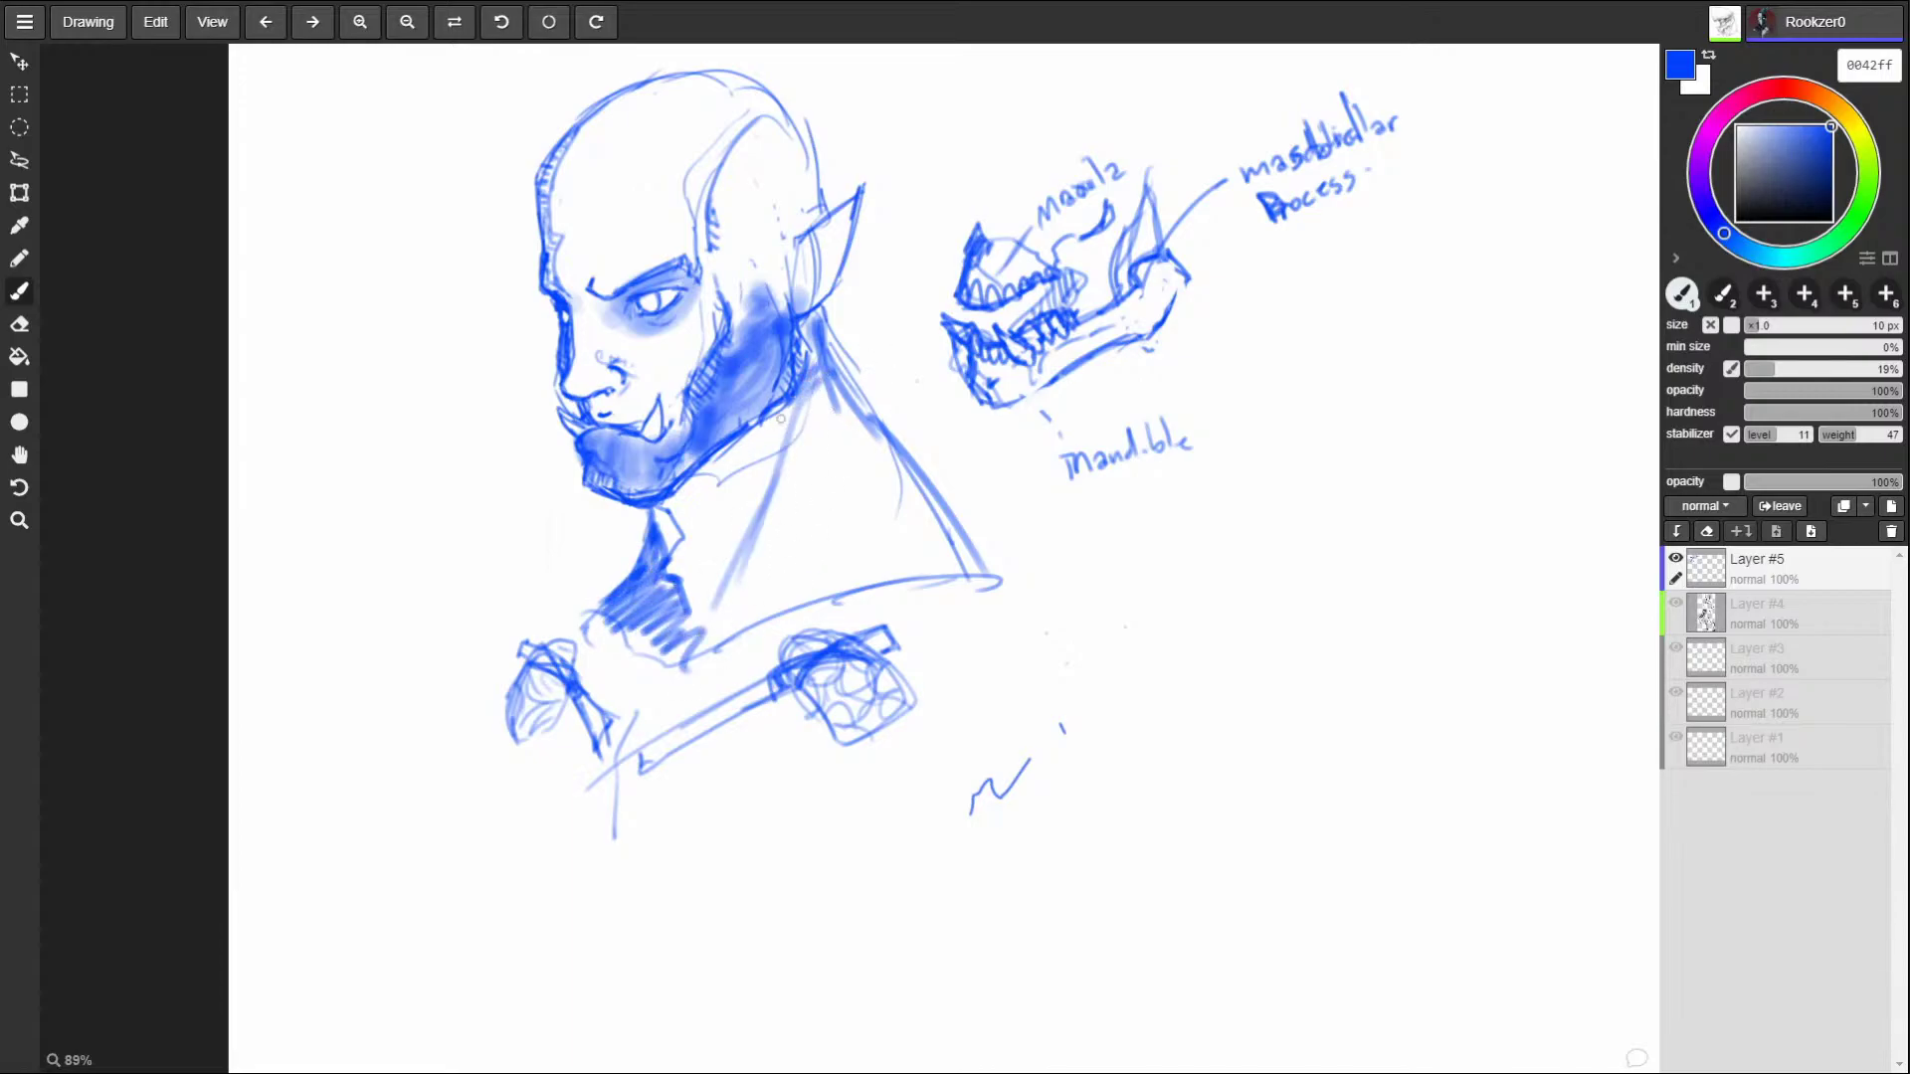
mouse_move(685, 552)
mouse_down()
mouse_move(750, 505)
mouse_move(690, 540)
mouse_move(702, 498)
mouse_move(728, 522)
mouse_move(736, 472)
mouse_move(754, 487)
mouse_move(796, 413)
mouse_up()
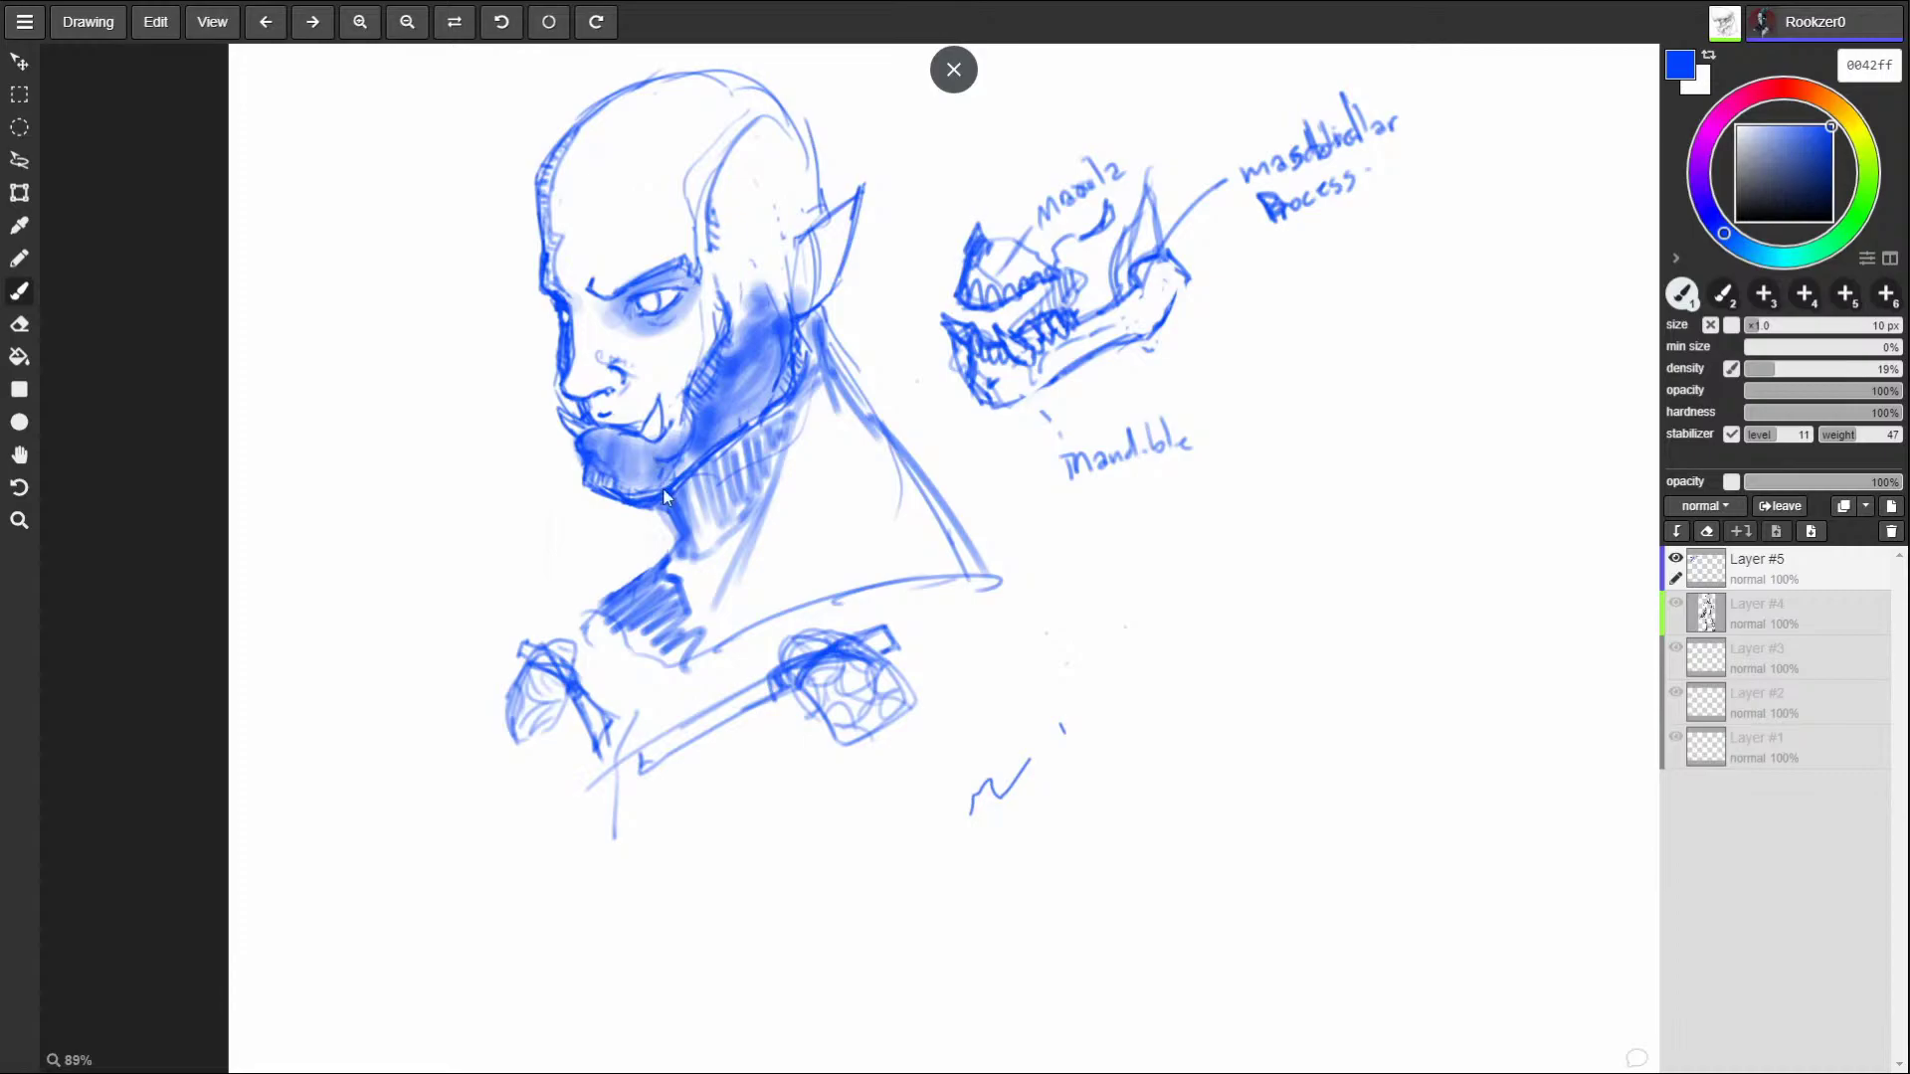
mouse_move(696, 547)
mouse_down()
mouse_move(669, 519)
mouse_move(694, 565)
mouse_move(633, 585)
mouse_move(680, 605)
mouse_move(678, 563)
mouse_move(696, 642)
mouse_up()
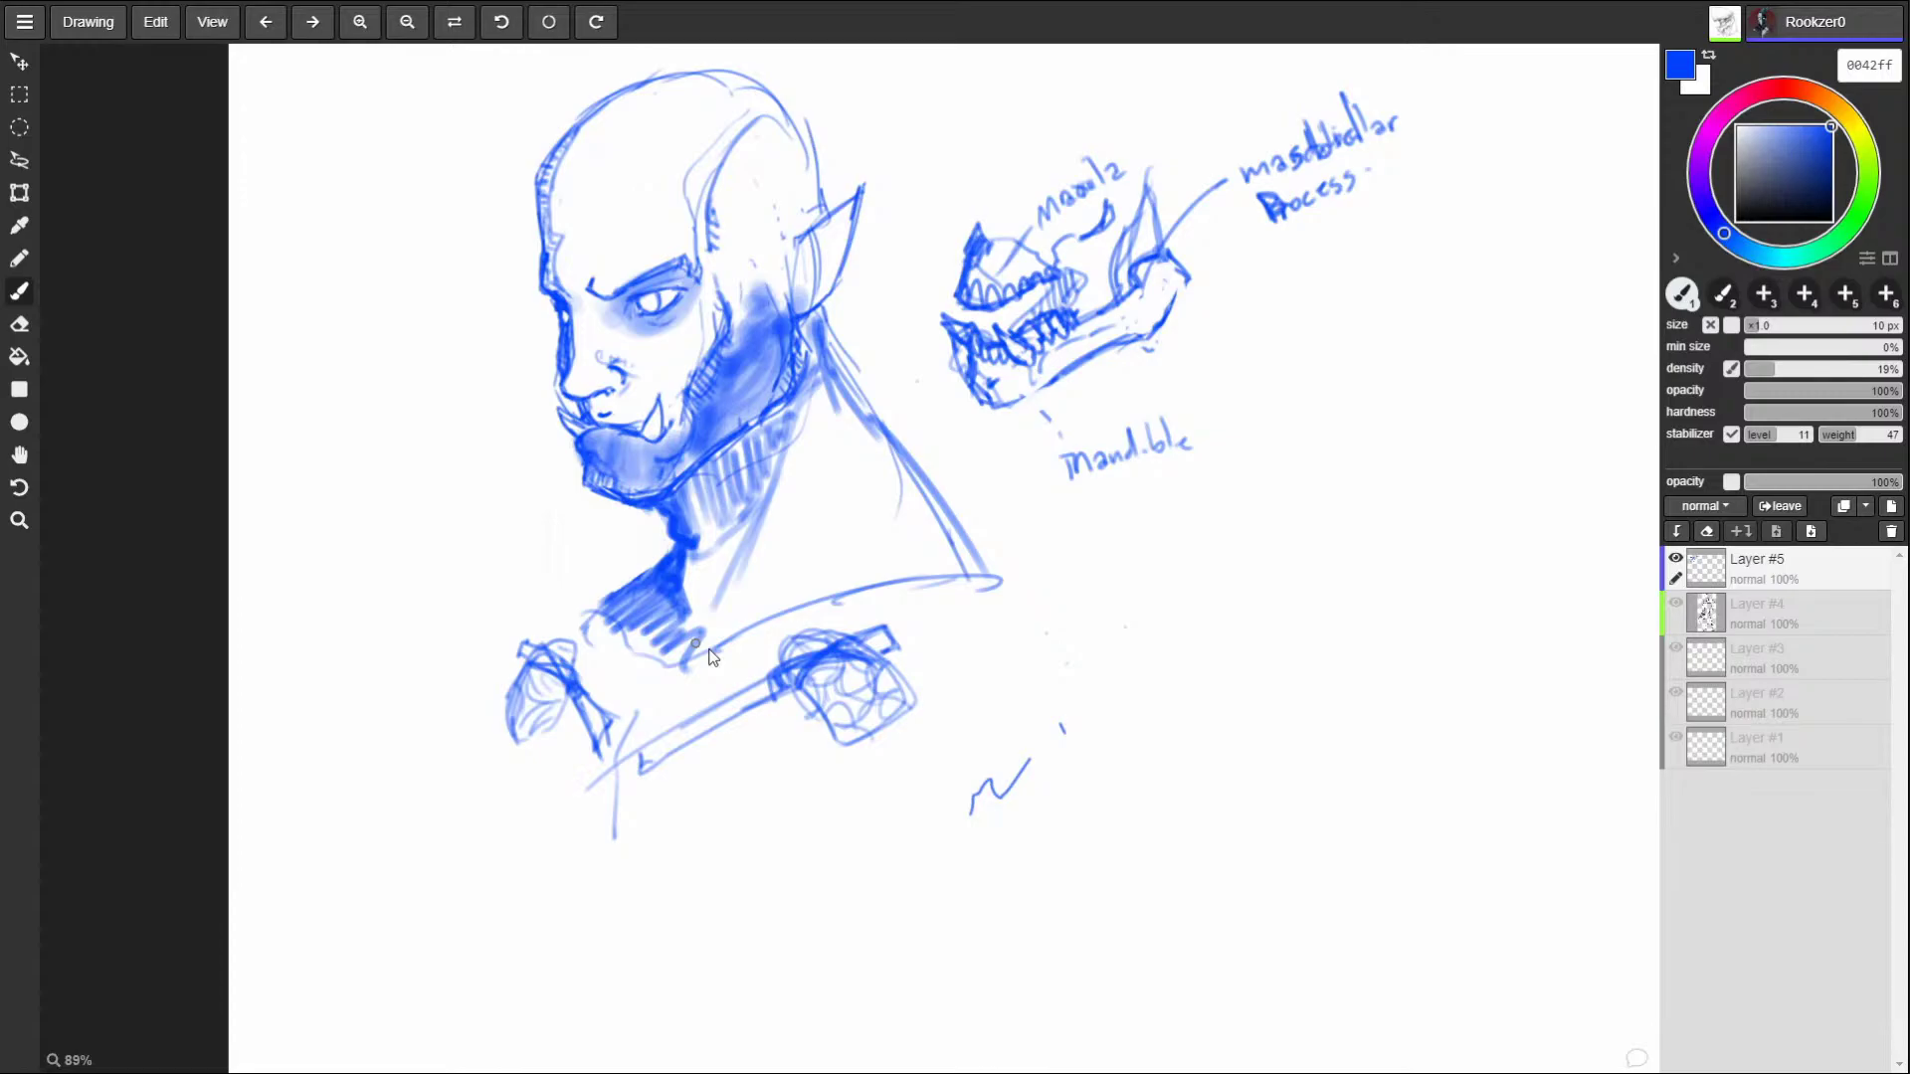
Add shading marks to the sideburn, cheek and upper lip.
mouse_move(746, 318)
mouse_down()
mouse_move(734, 282)
mouse_move(758, 249)
mouse_up()
click(684, 369)
click(686, 358)
click(693, 349)
mouse_move(595, 398)
mouse_down()
mouse_move(640, 416)
mouse_move(664, 343)
mouse_move(645, 407)
mouse_up()
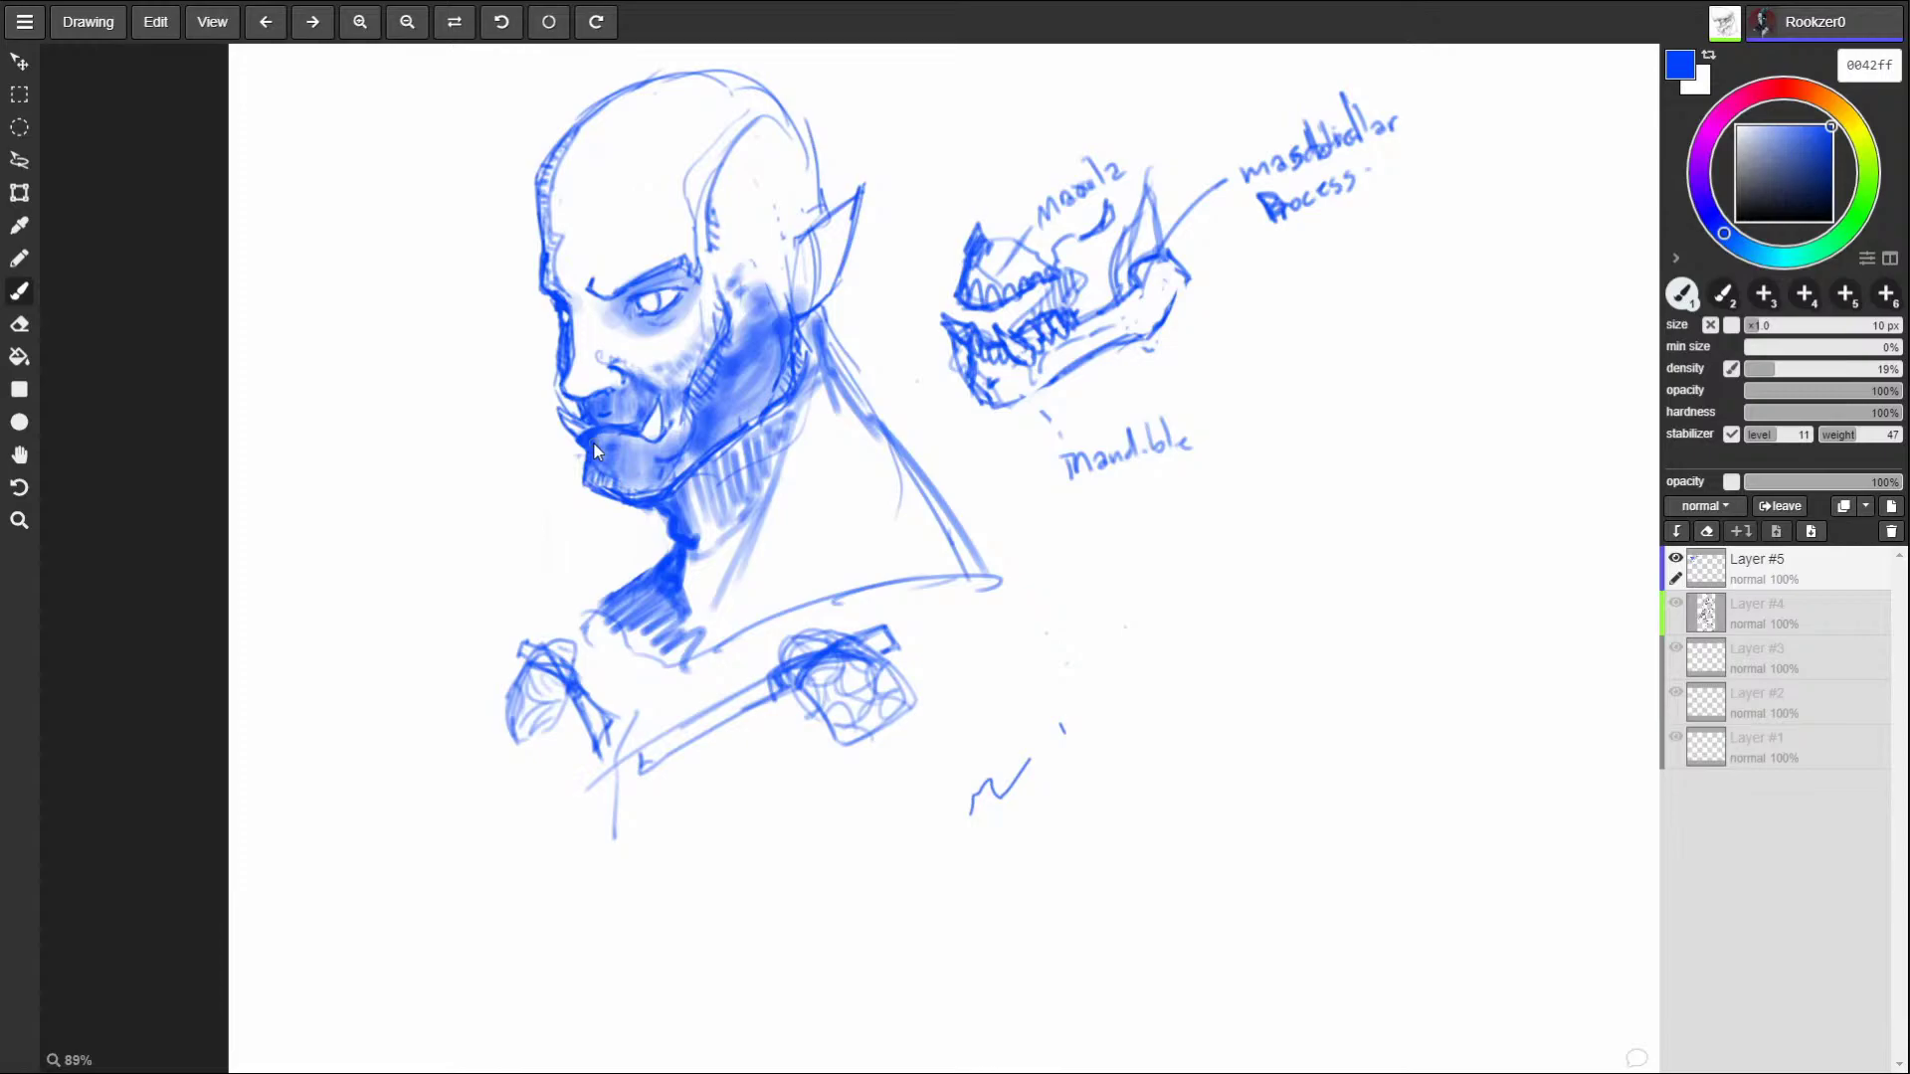
Hide the orc sketch's layer and add a new empty layer.
click(1676, 559)
click(1879, 510)
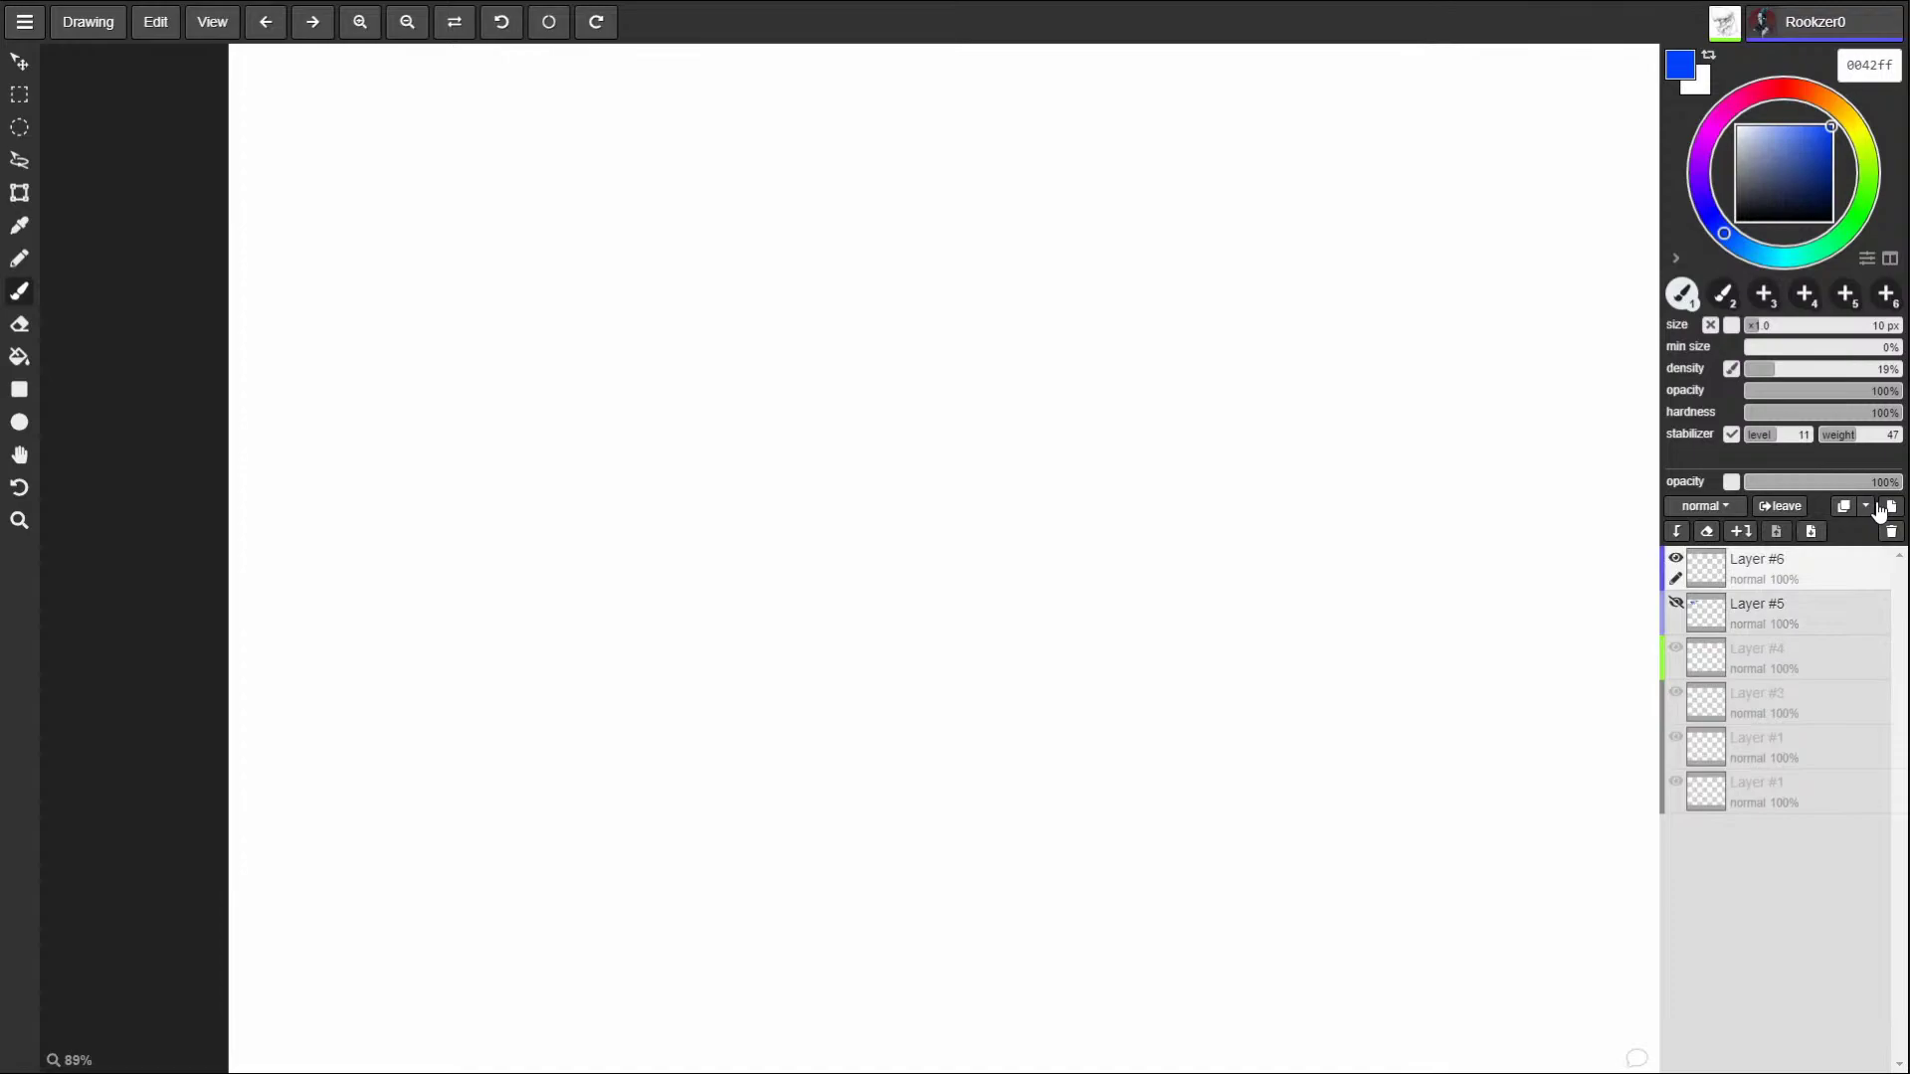
drag(1301, 741, 1084, 771)
mouse_move(1344, 830)
mouse_down()
mouse_move(869, 540)
mouse_move(437, 469)
mouse_up()
drag(785, 618, 988, 554)
key(ctrl+z)
key(space)
mouse_move(544, 554)
mouse_down()
mouse_move(650, 529)
mouse_move(772, 587)
mouse_move(839, 543)
mouse_move(684, 592)
mouse_move(908, 468)
mouse_move(995, 497)
mouse_move(892, 481)
mouse_move(783, 545)
mouse_move(796, 500)
mouse_up()
key(ctrl+z)
key(z)
key(ctrl+z)
key(z)
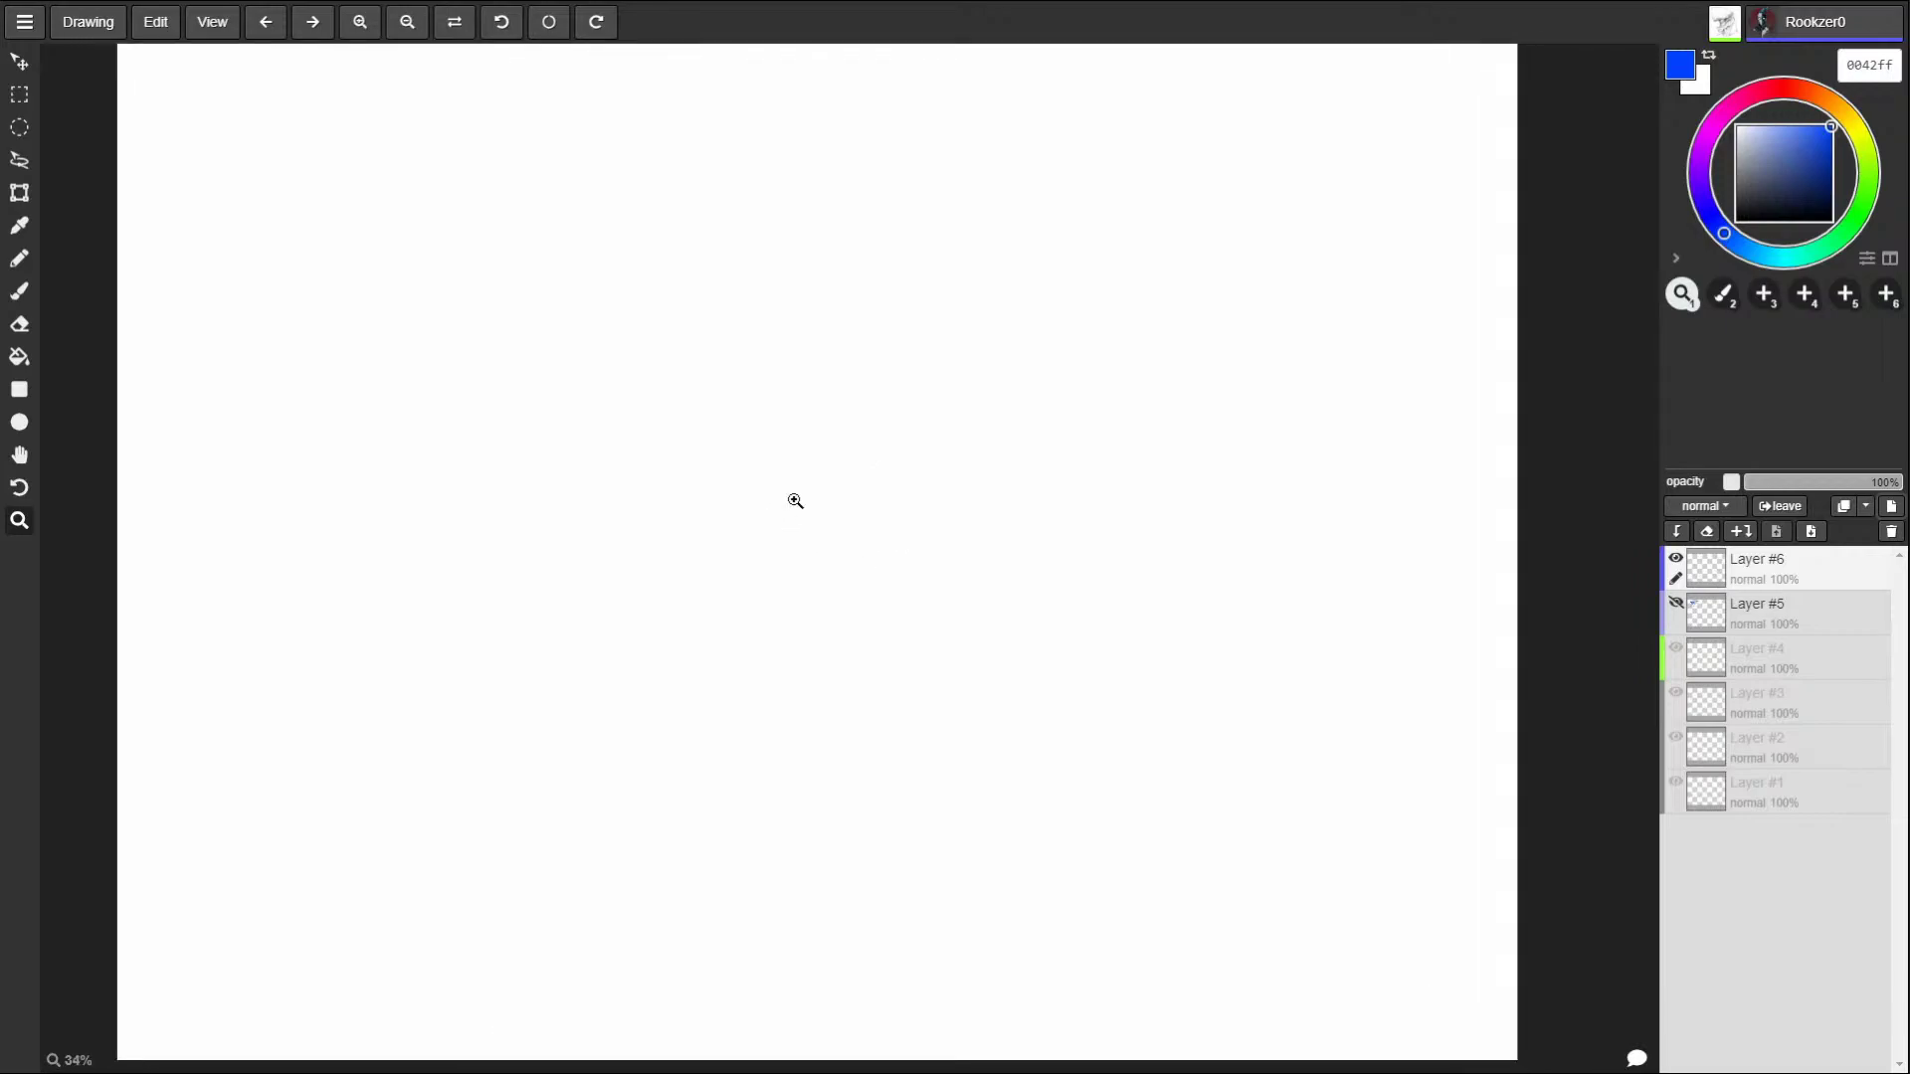
key(b)
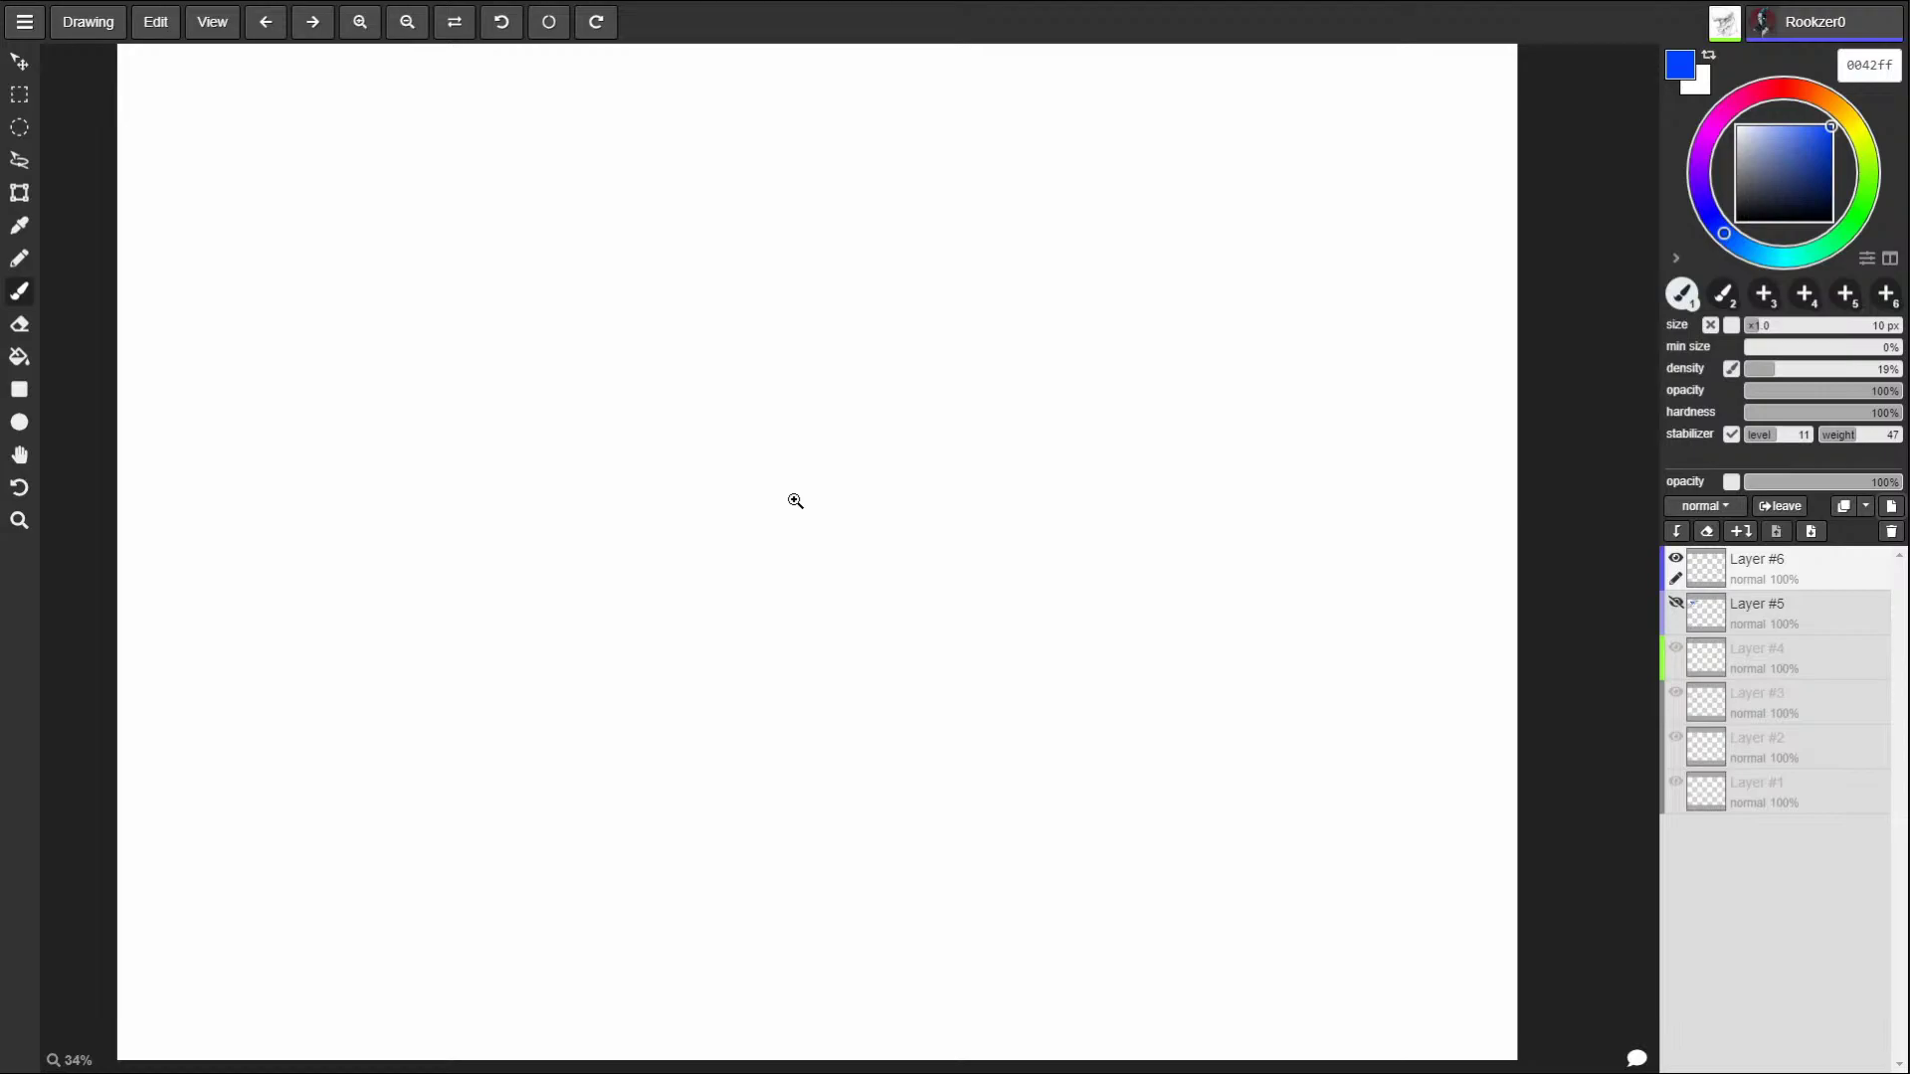
key(m)
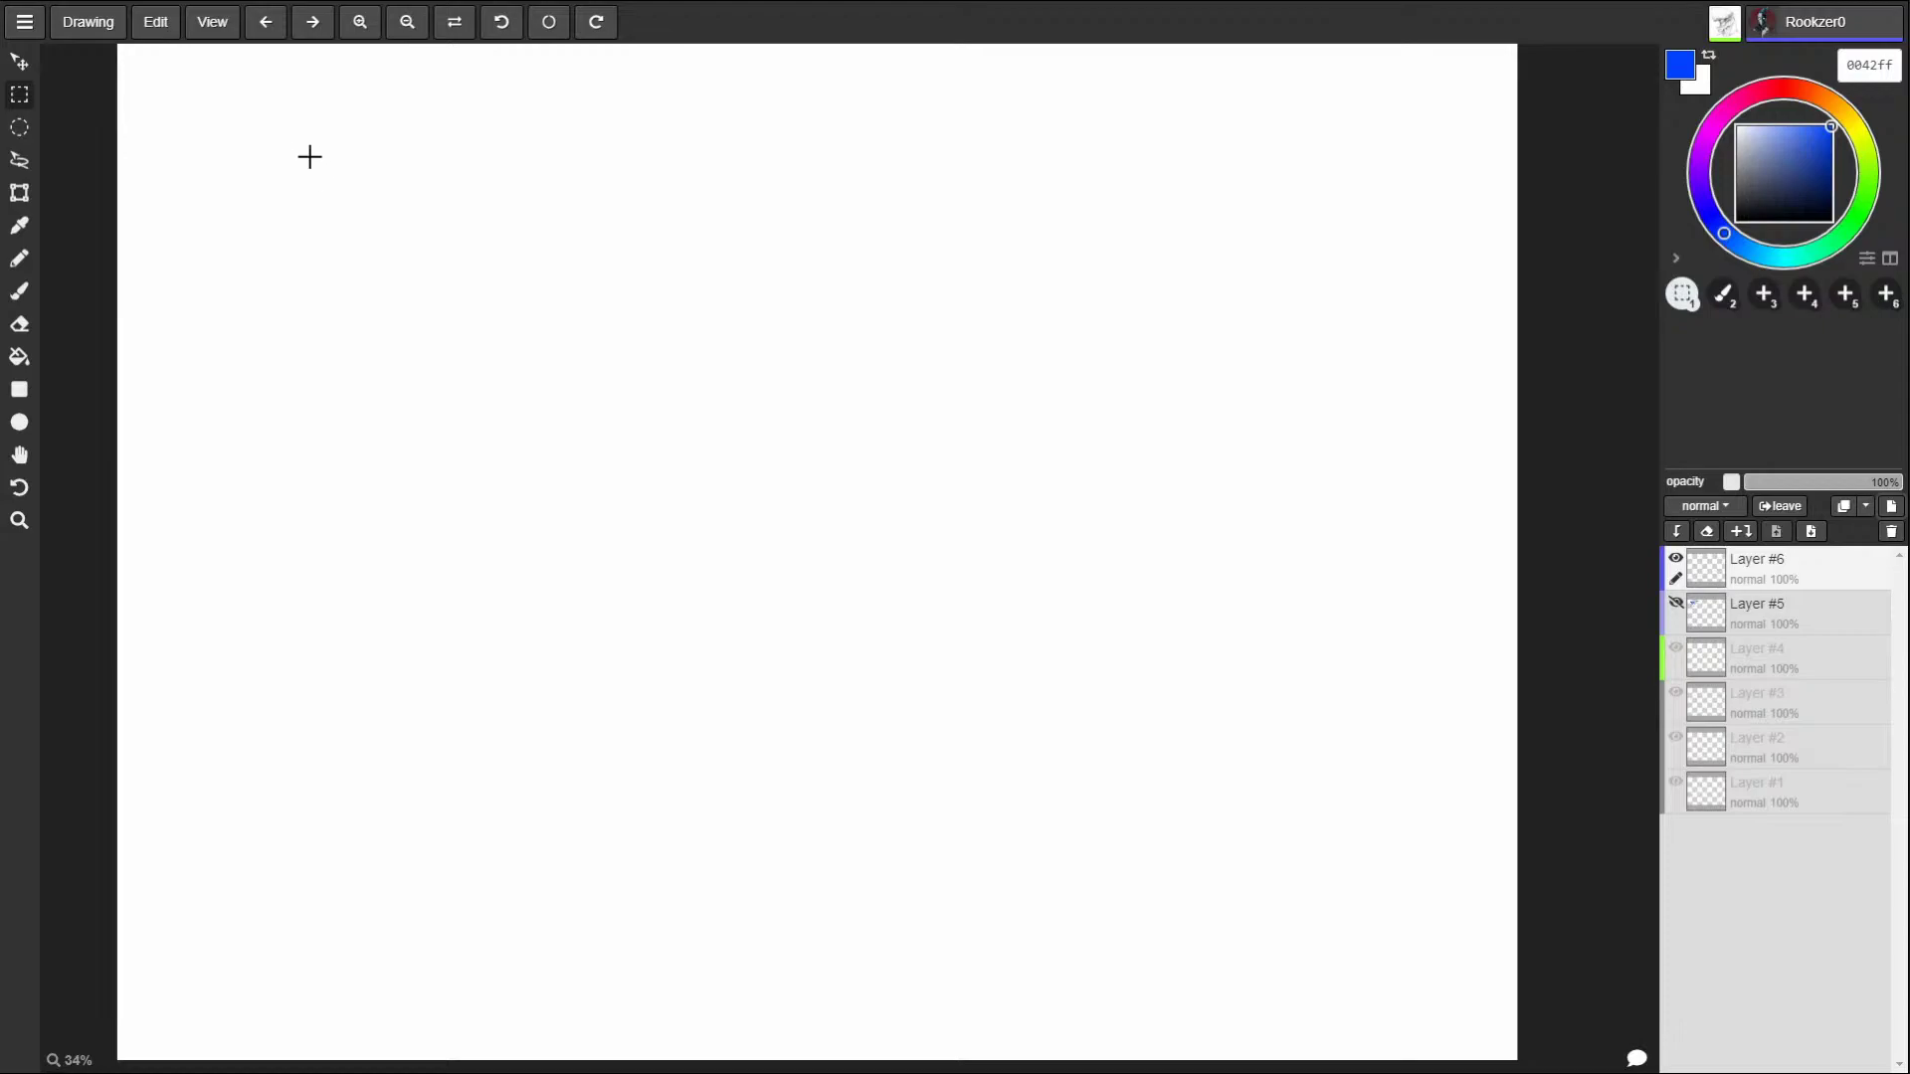
key(Tab)
key(Tab)
Sketch the outline of an upright drink can with rounded top and bottom rims using the brush.
key(b)
drag(268, 156, 419, 144)
drag(269, 159, 265, 172)
drag(419, 145, 437, 420)
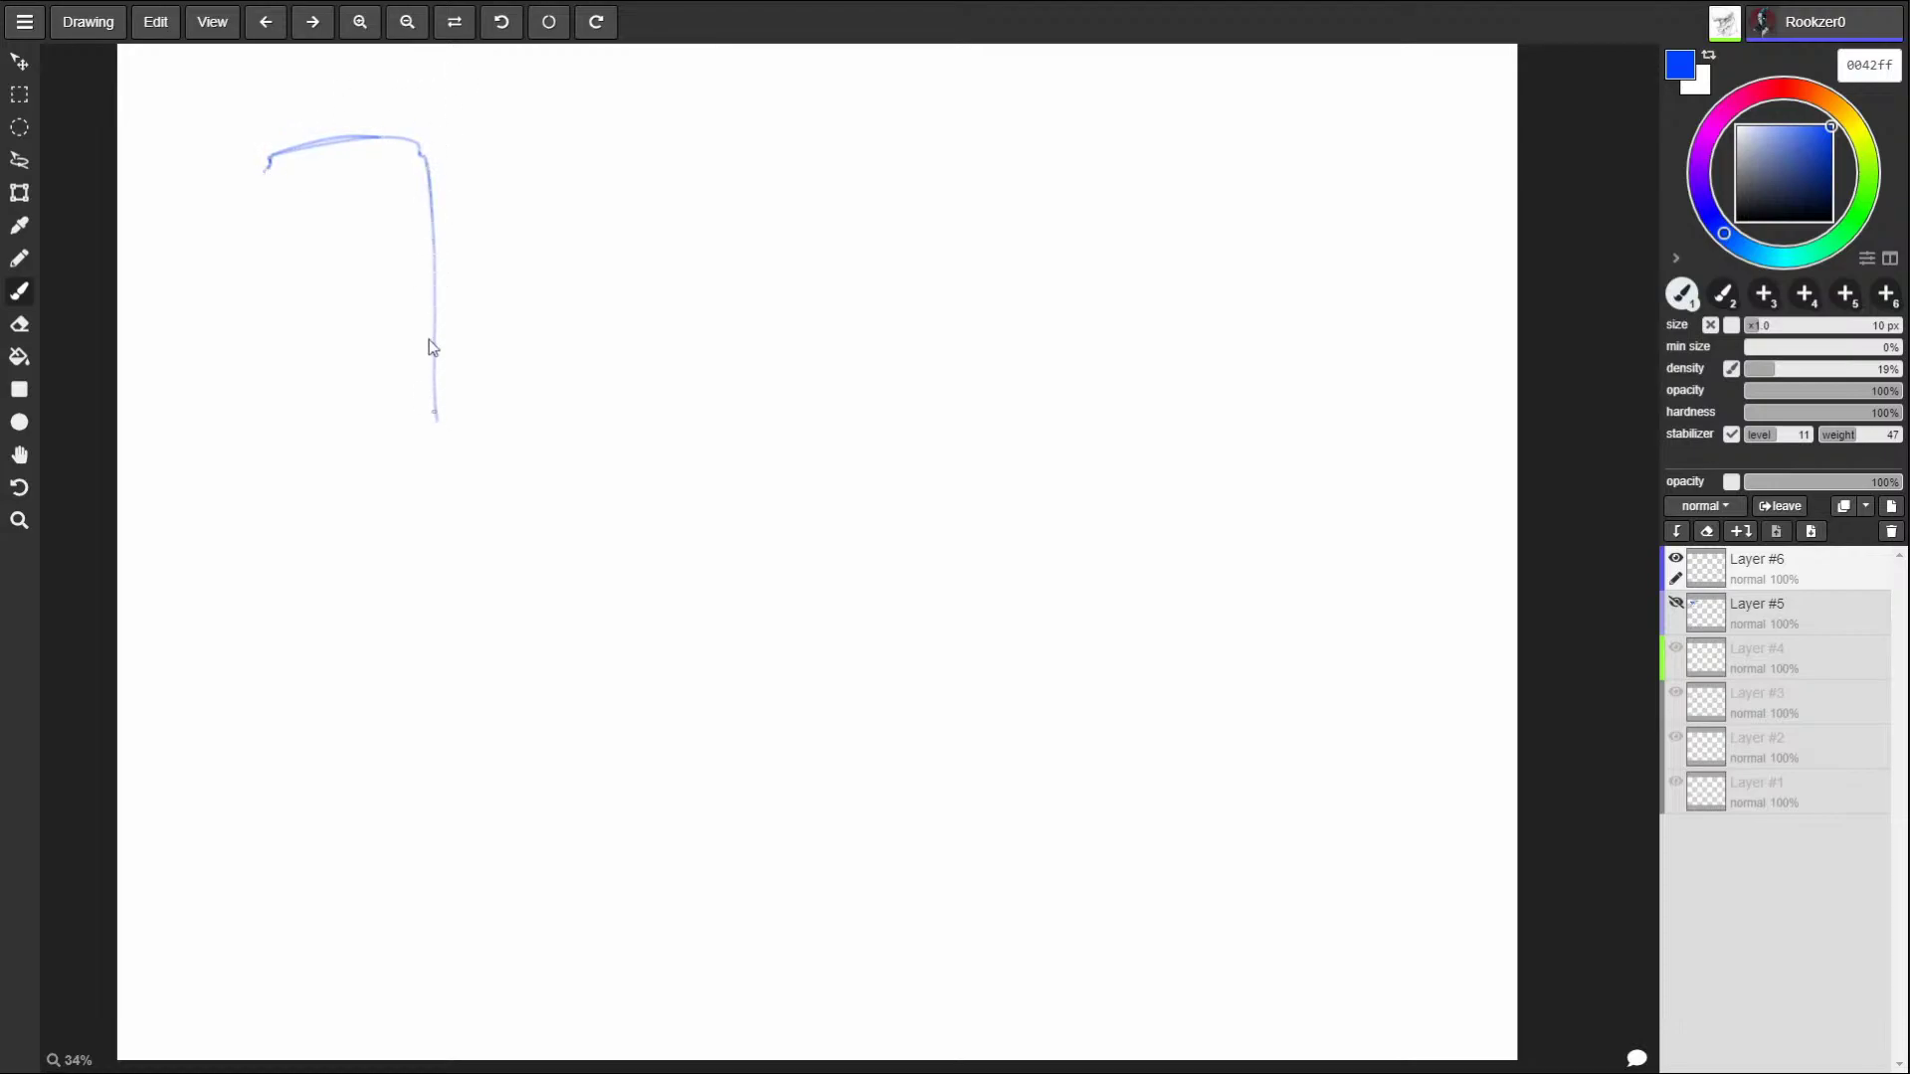
mouse_move(260, 169)
mouse_down()
mouse_move(277, 435)
mouse_move(331, 457)
mouse_move(310, 456)
mouse_move(435, 434)
mouse_up()
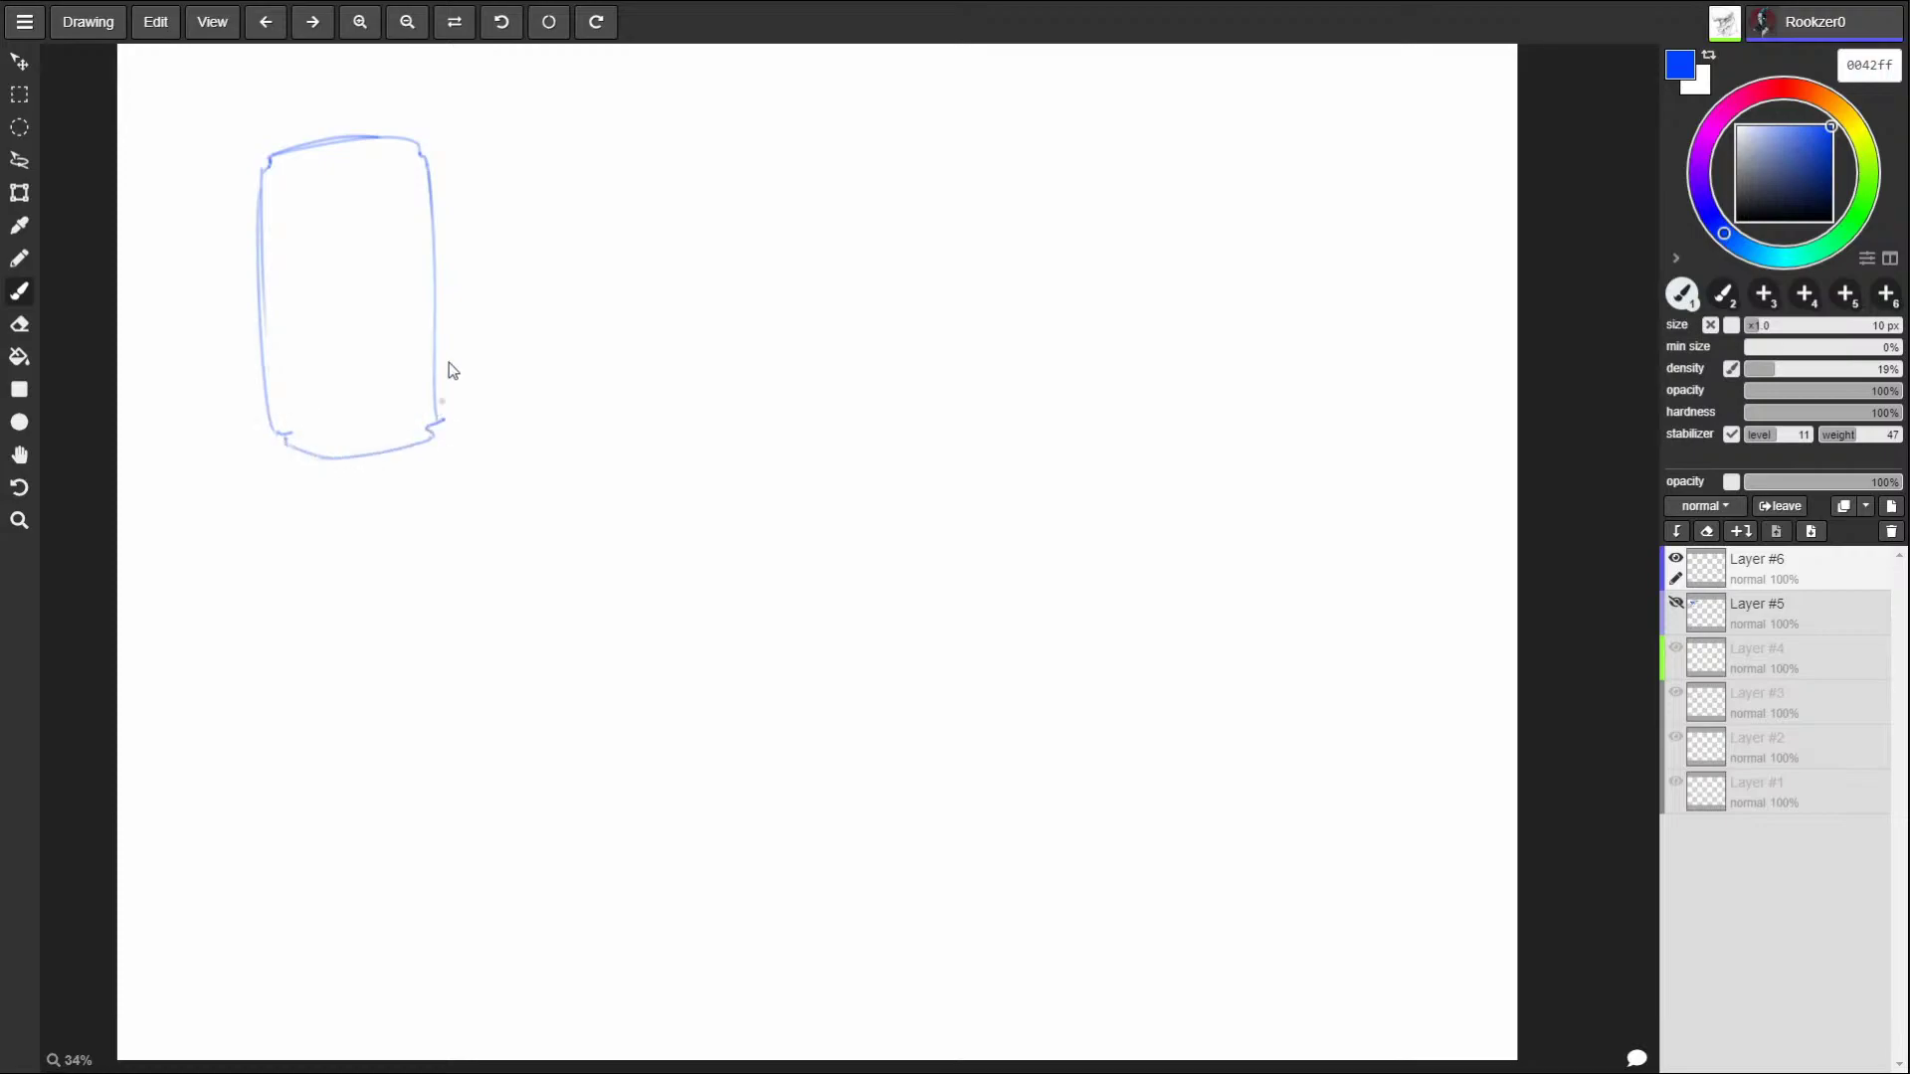
drag(430, 209, 438, 418)
mouse_move(398, 187)
mouse_down()
mouse_move(274, 280)
mouse_move(426, 264)
mouse_up()
mouse_move(299, 199)
mouse_down()
mouse_move(278, 338)
mouse_move(310, 305)
mouse_up()
key(ctrl+z)
key(ctrl+z)
Draw a large round emblem on the can, cut off by the can's right edge, and refine its outline.
mouse_move(391, 207)
mouse_down()
mouse_move(326, 363)
mouse_move(397, 391)
mouse_move(435, 348)
mouse_up()
mouse_move(302, 298)
mouse_down()
mouse_move(334, 241)
mouse_move(437, 249)
mouse_move(398, 211)
mouse_move(356, 239)
mouse_up()
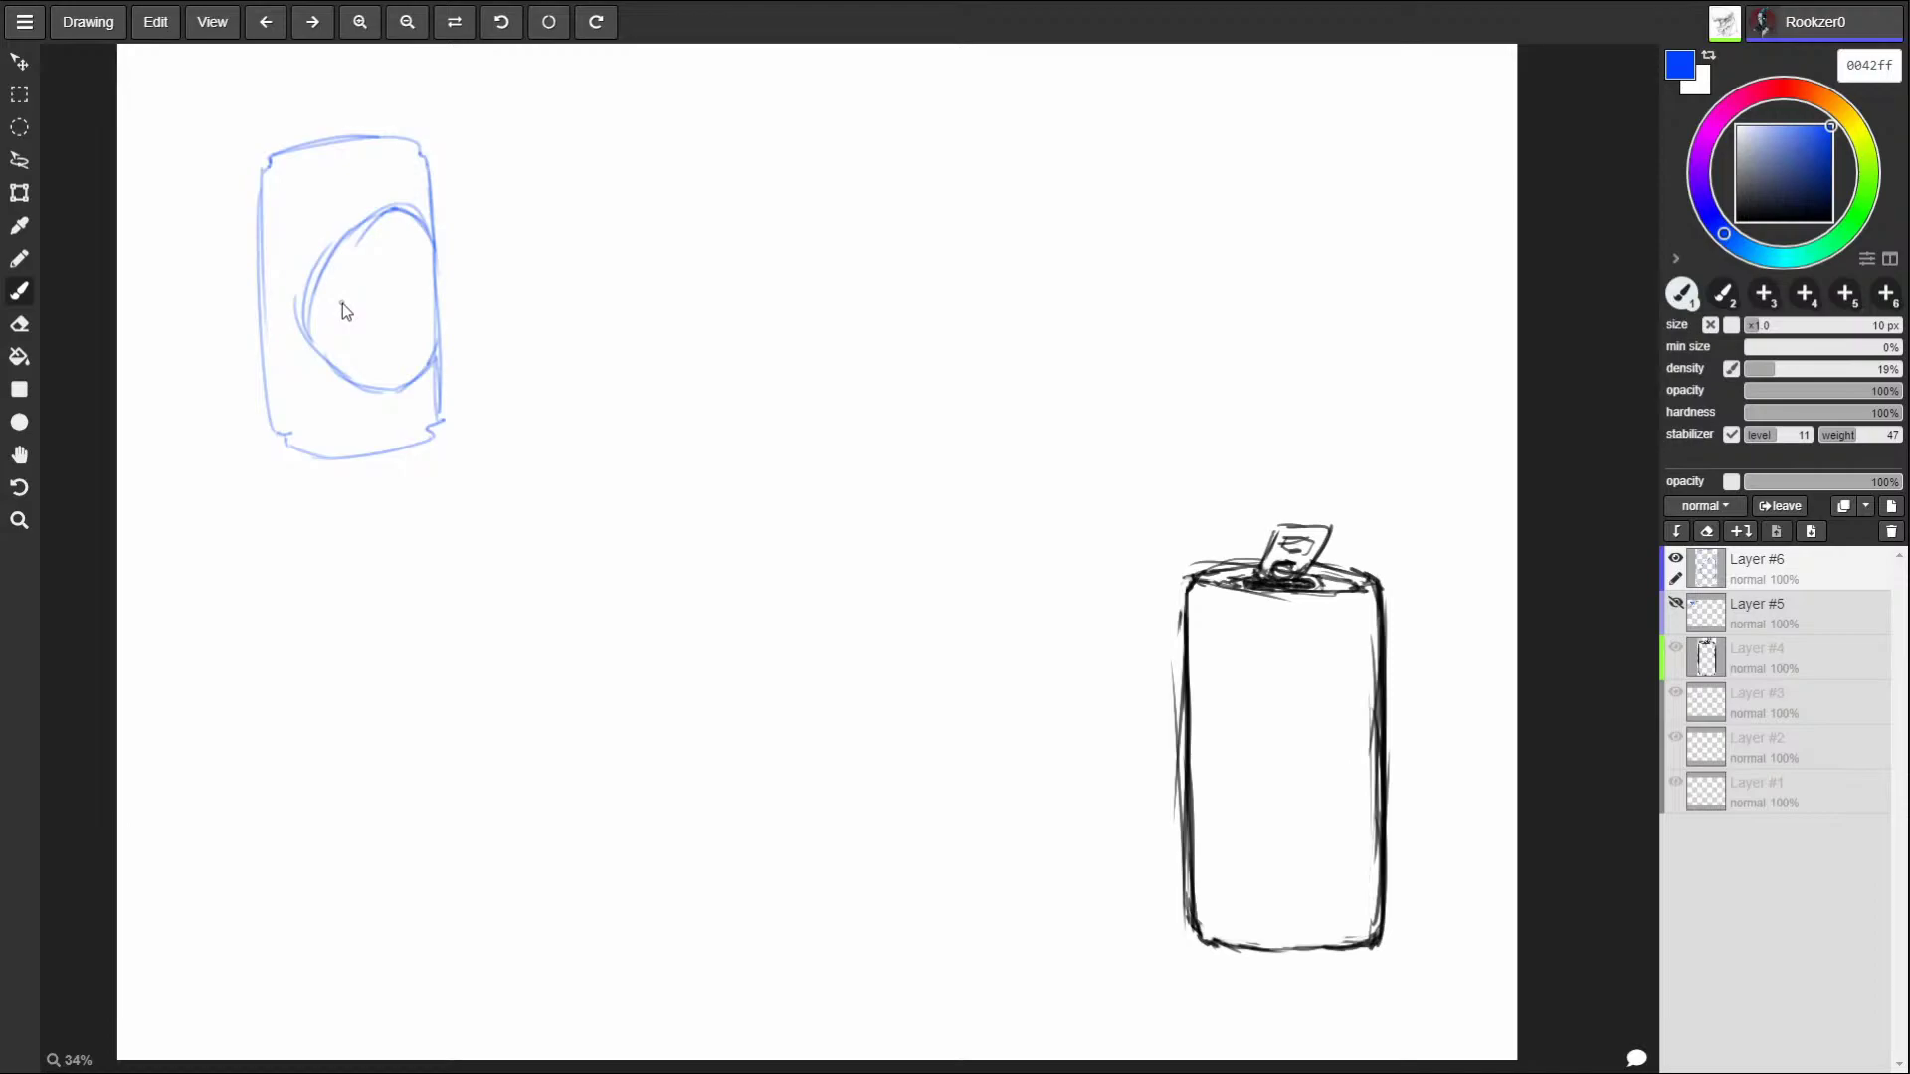
mouse_move(354, 262)
mouse_down()
mouse_move(314, 316)
mouse_move(332, 371)
mouse_move(388, 394)
mouse_move(437, 337)
mouse_up()
mouse_move(311, 324)
mouse_down()
mouse_move(325, 240)
mouse_move(300, 354)
mouse_up()
Enlarge the brush to 25 px and thicken the upper left arc of the can's round emblem.
key(bracketright)
key(bracketright)
key(bracketright)
key(bracketright)
key(bracketright)
key(bracketright)
key(bracketright)
key(bracketright)
key(bracketright)
key(bracketright)
key(bracketright)
key(bracketright)
key(bracketright)
key(bracketright)
key(bracketright)
mouse_move(1262, 738)
mouse_down()
mouse_move(1293, 722)
mouse_move(1333, 738)
mouse_up()
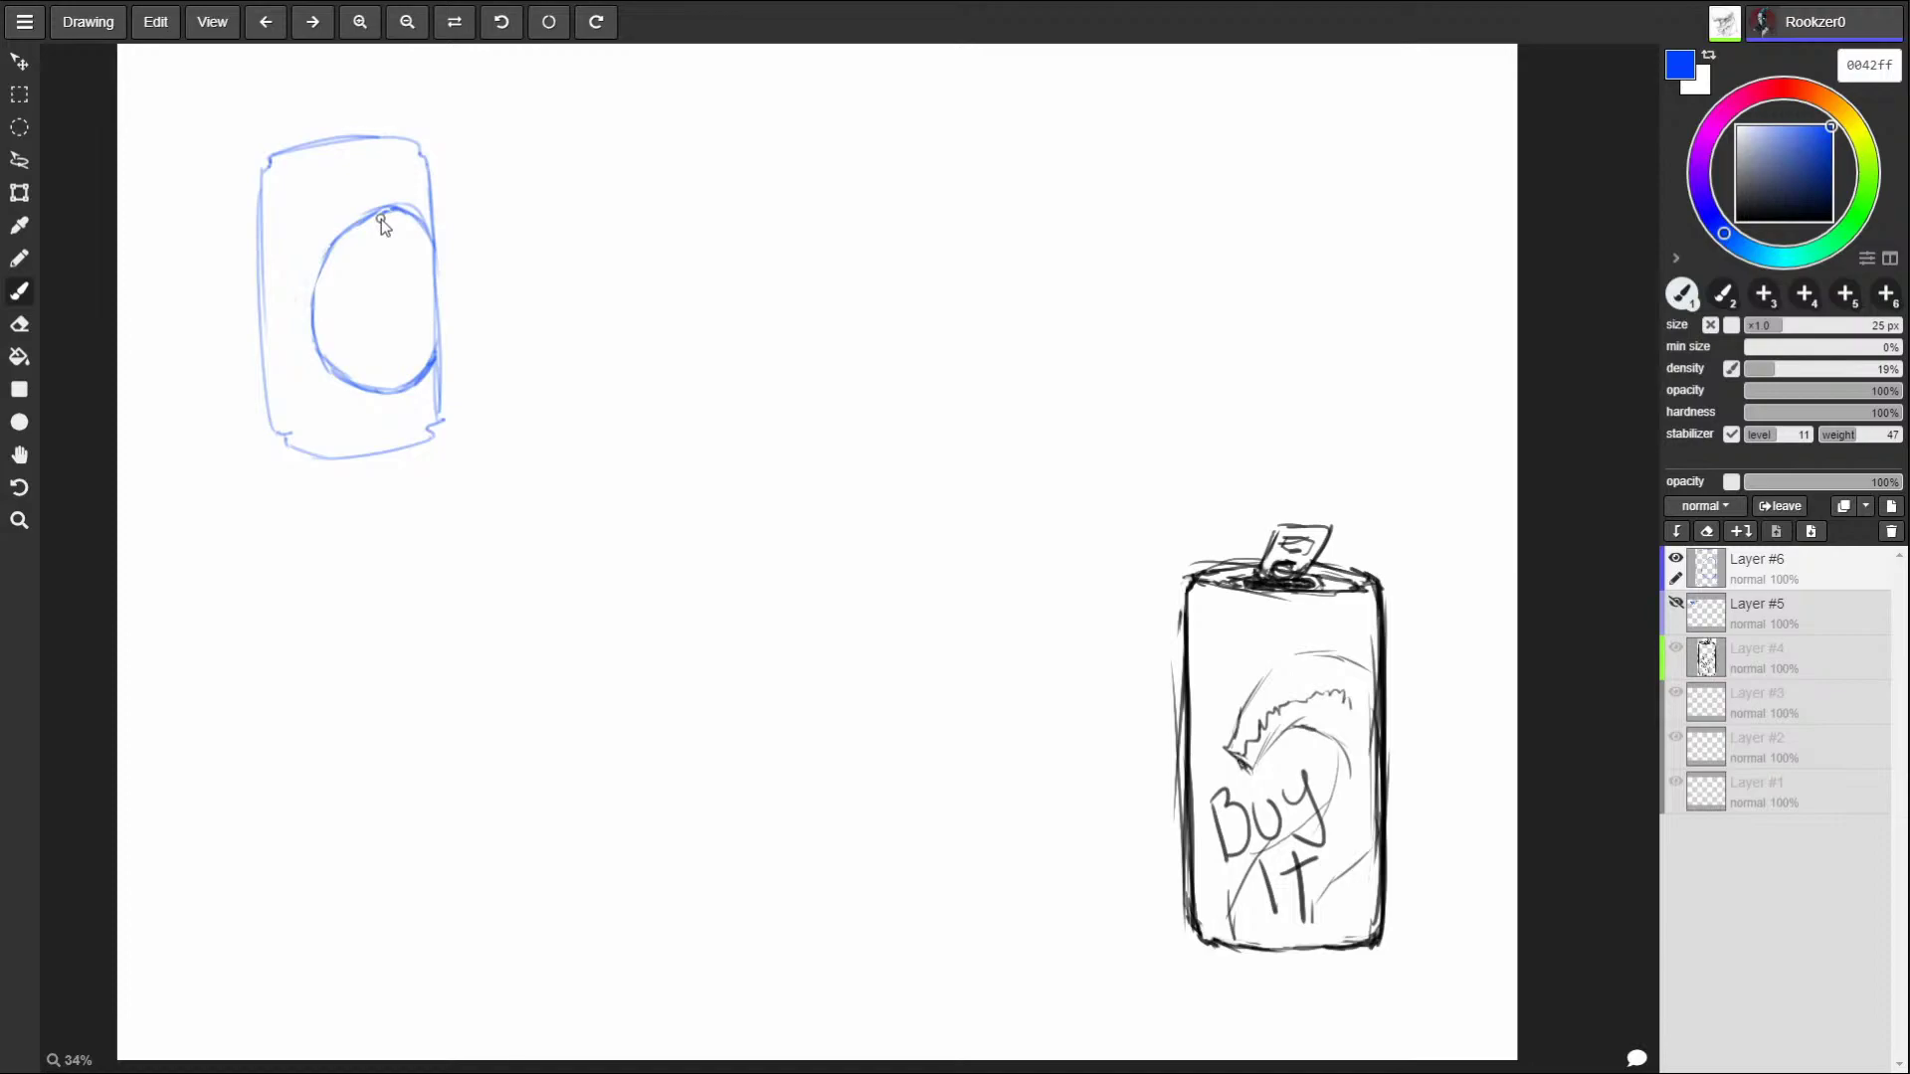
mouse_move(386, 217)
mouse_down()
mouse_move(321, 286)
mouse_move(330, 241)
mouse_move(315, 341)
mouse_up()
Set the brush size to 14 px and thicken the lower arc of the round emblem.
key(bracketleft)
key(bracketleft)
key(bracketleft)
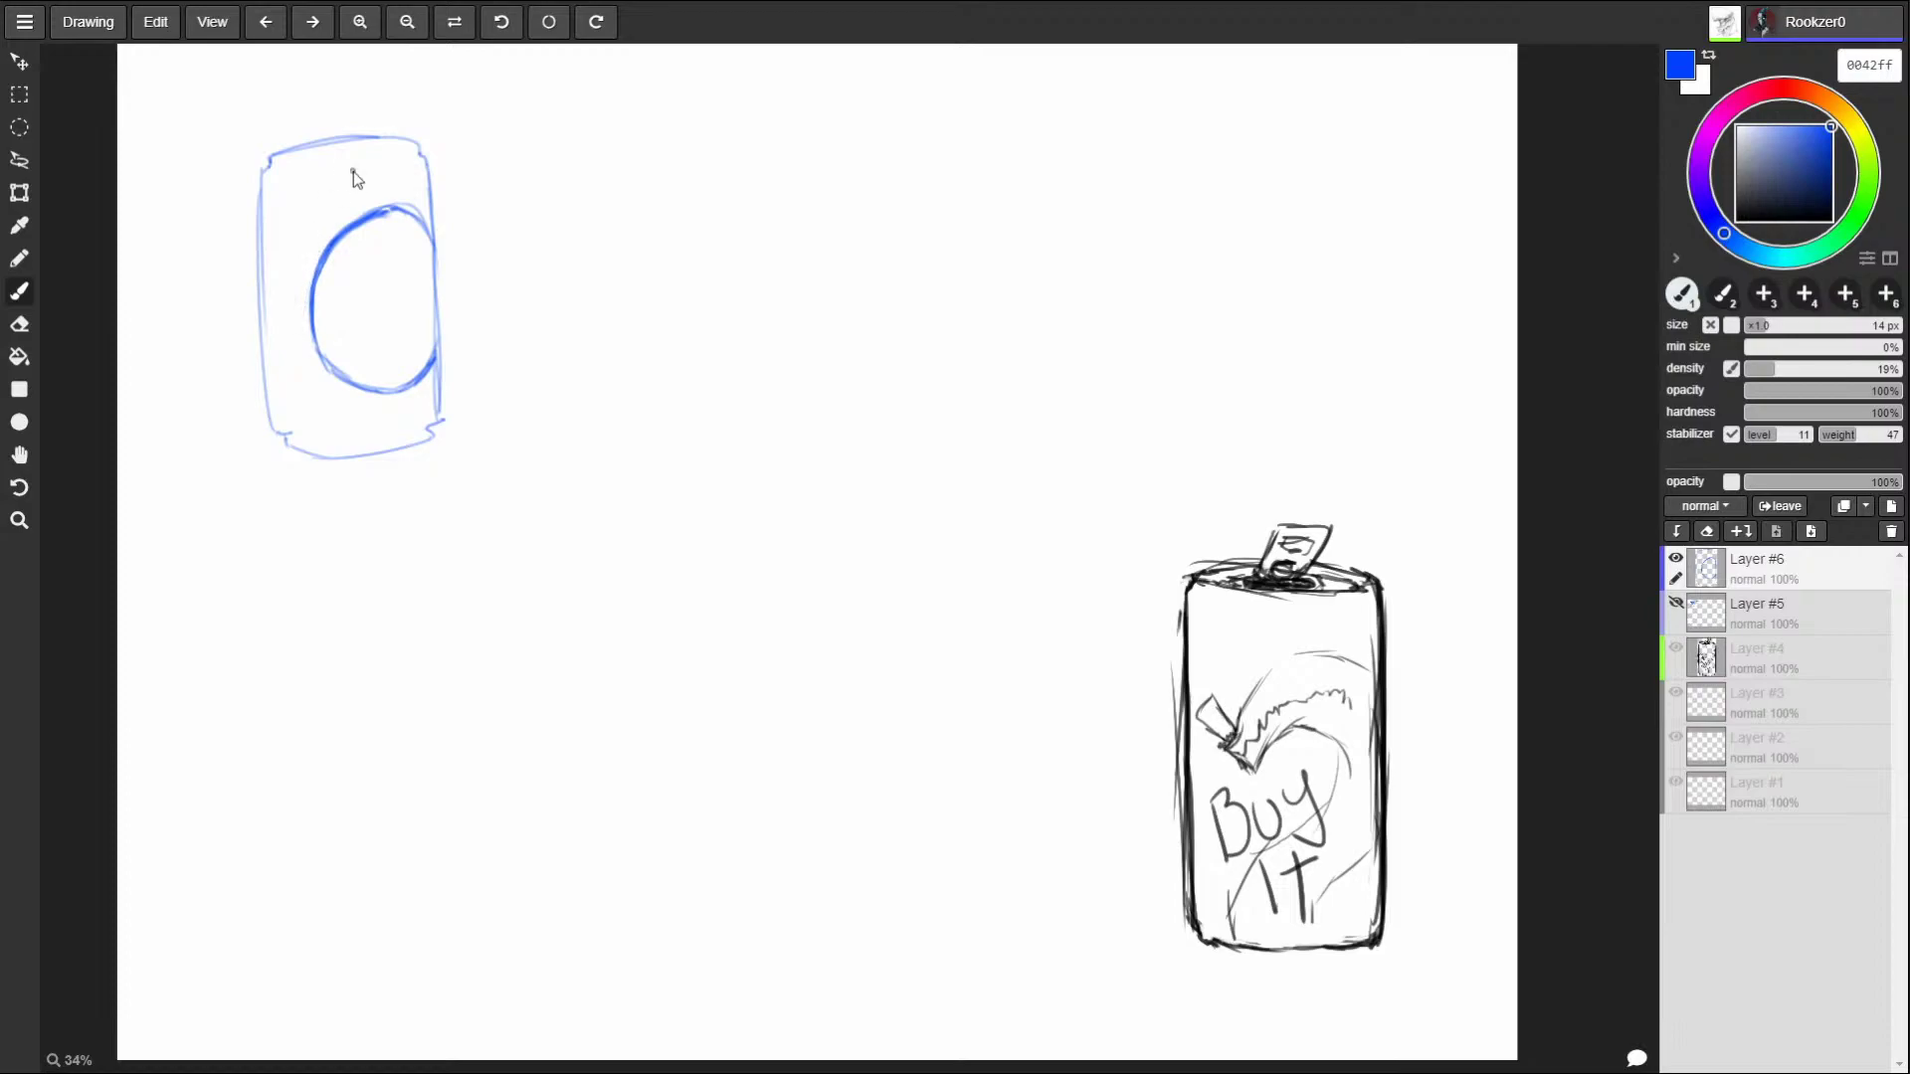
mouse_move(330, 348)
mouse_down()
mouse_move(401, 365)
mouse_move(408, 387)
mouse_move(436, 314)
mouse_move(402, 385)
mouse_up()
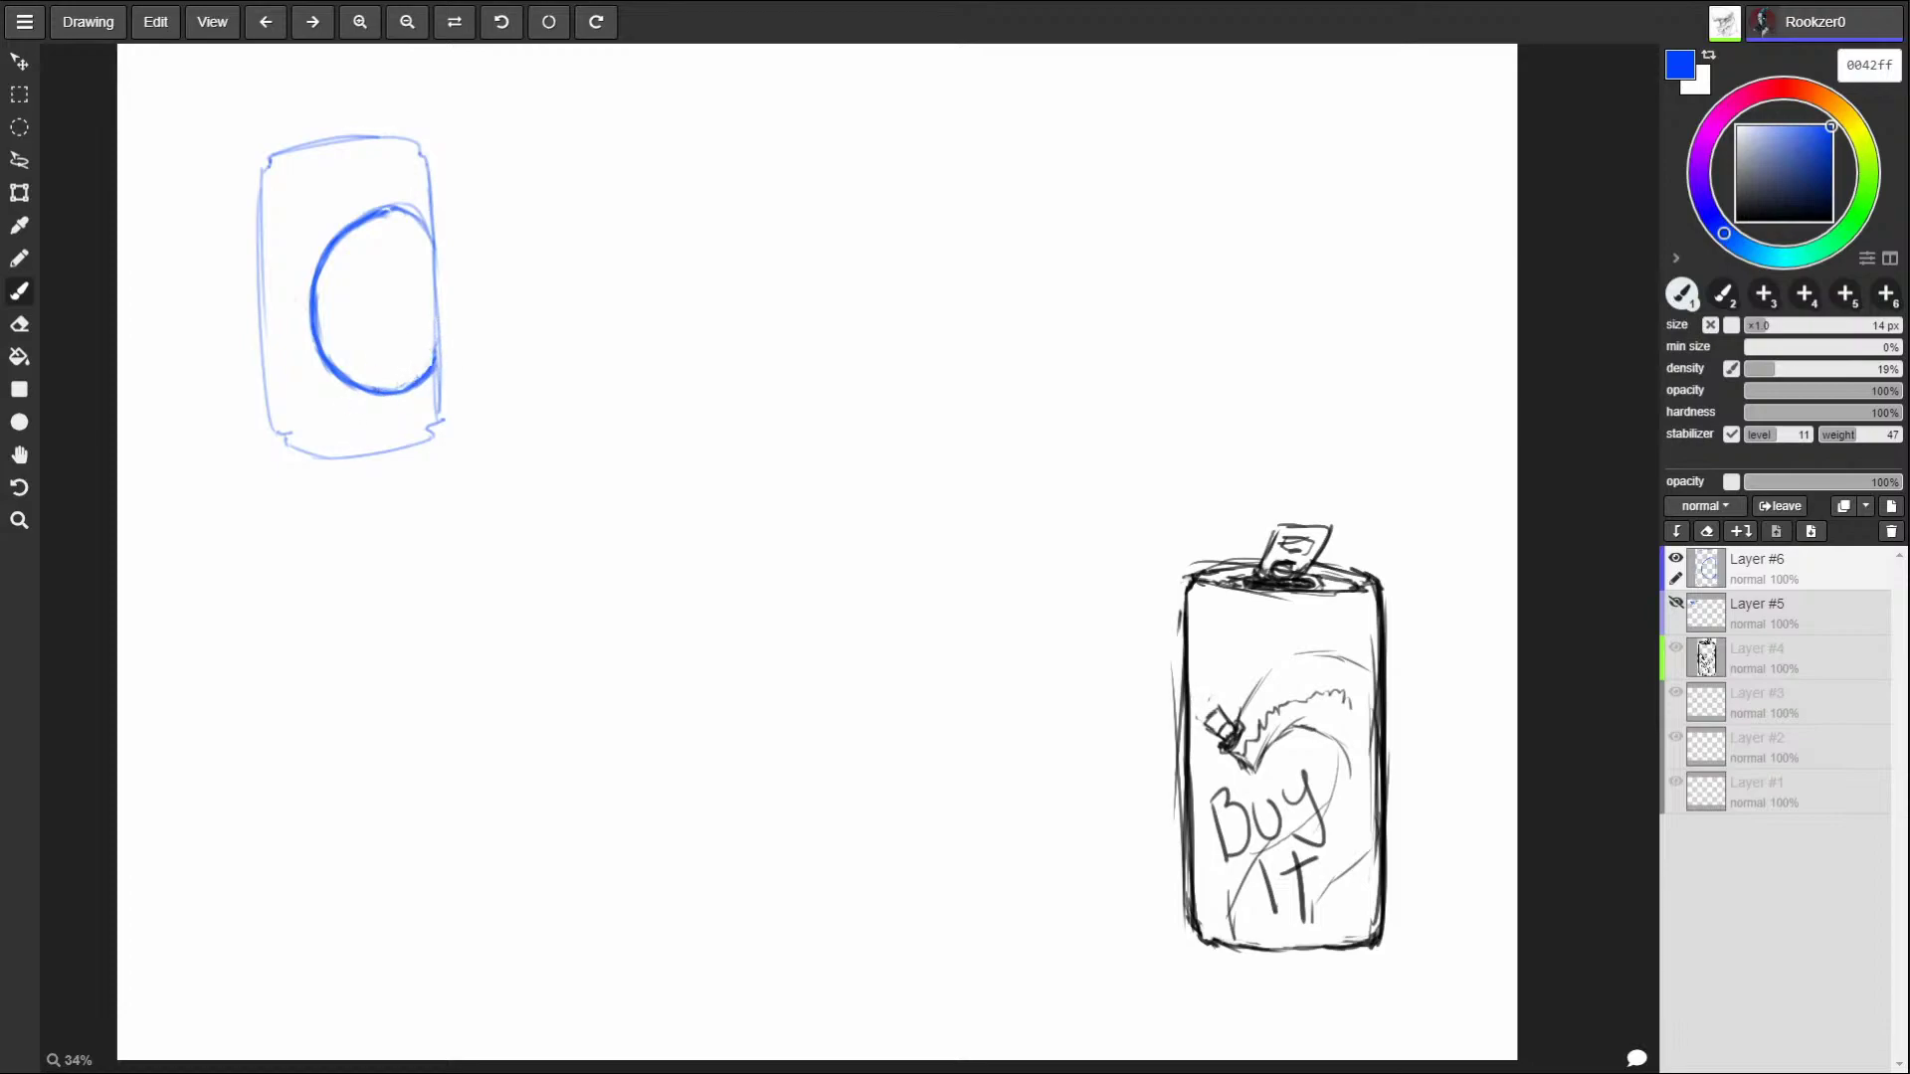
key(bracketright)
key(bracketright)
key(bracketright)
key(bracketright)
key(bracketright)
drag(428, 382, 349, 373)
key(ctrl+z)
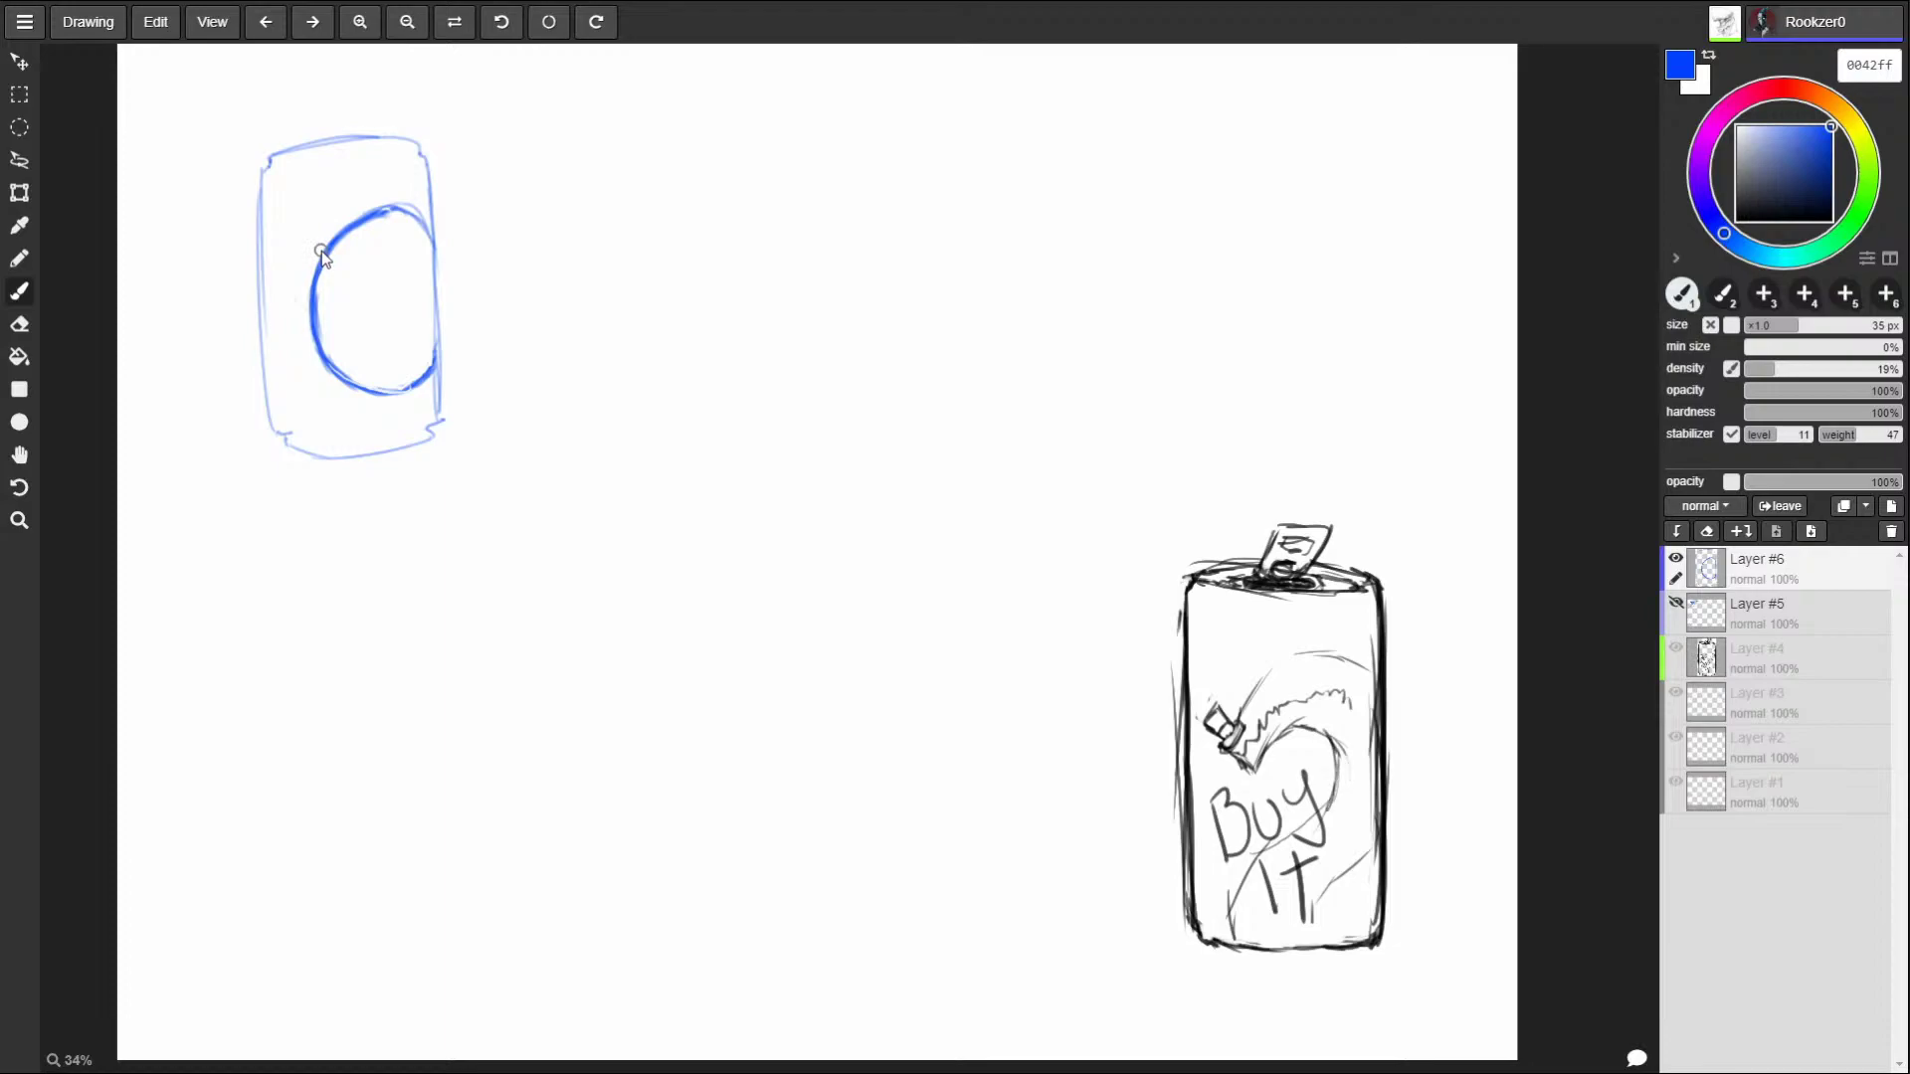
Set the brush size to 20 px and thicken the upper right arc of the can's round emblem.
key(bracketright)
key(bracketright)
key(bracketright)
key(bracketleft)
key(bracketleft)
key(bracketleft)
key(bracketleft)
key(bracketleft)
key(bracketleft)
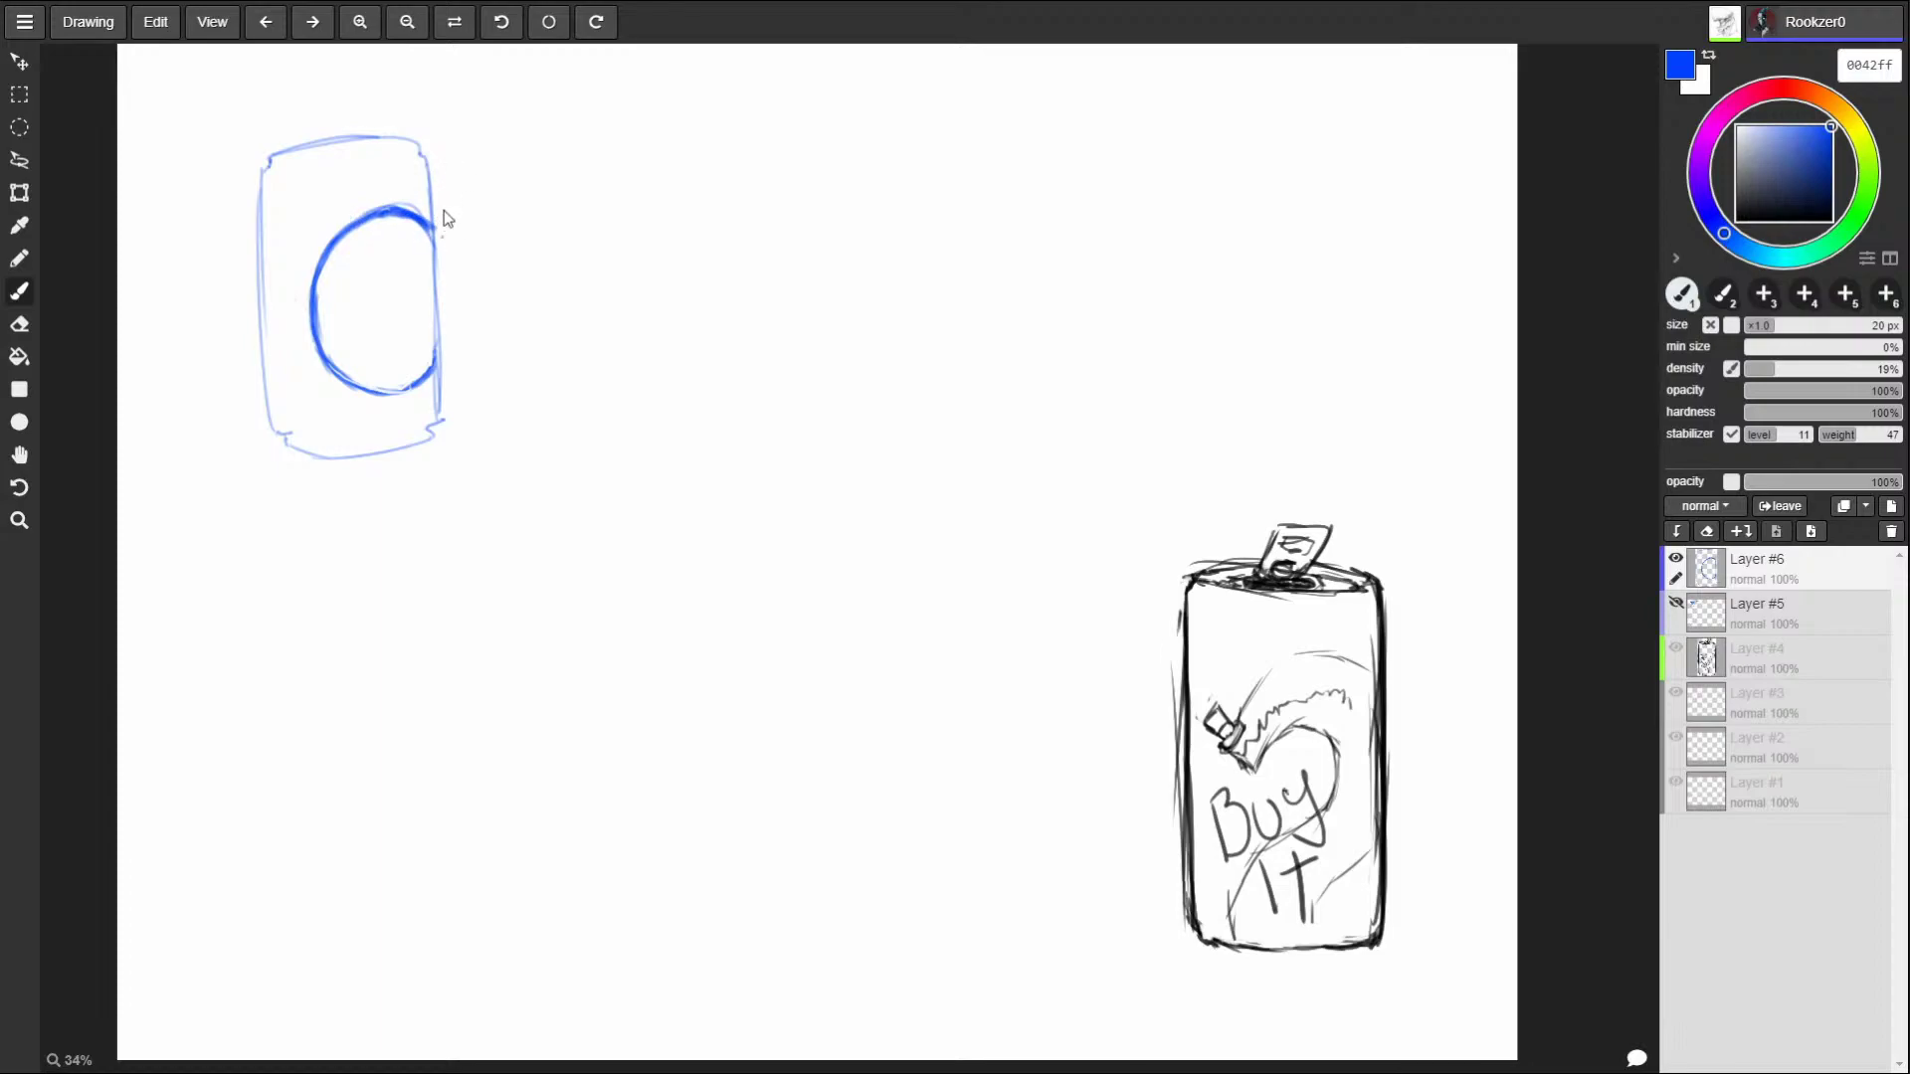
Set the brush size to 16 px and paint an arched row of large and small dots inside the emblem's upper half.
key(bracketleft)
drag(352, 285, 426, 272)
click(401, 233)
click(373, 246)
click(343, 265)
click(352, 289)
click(403, 258)
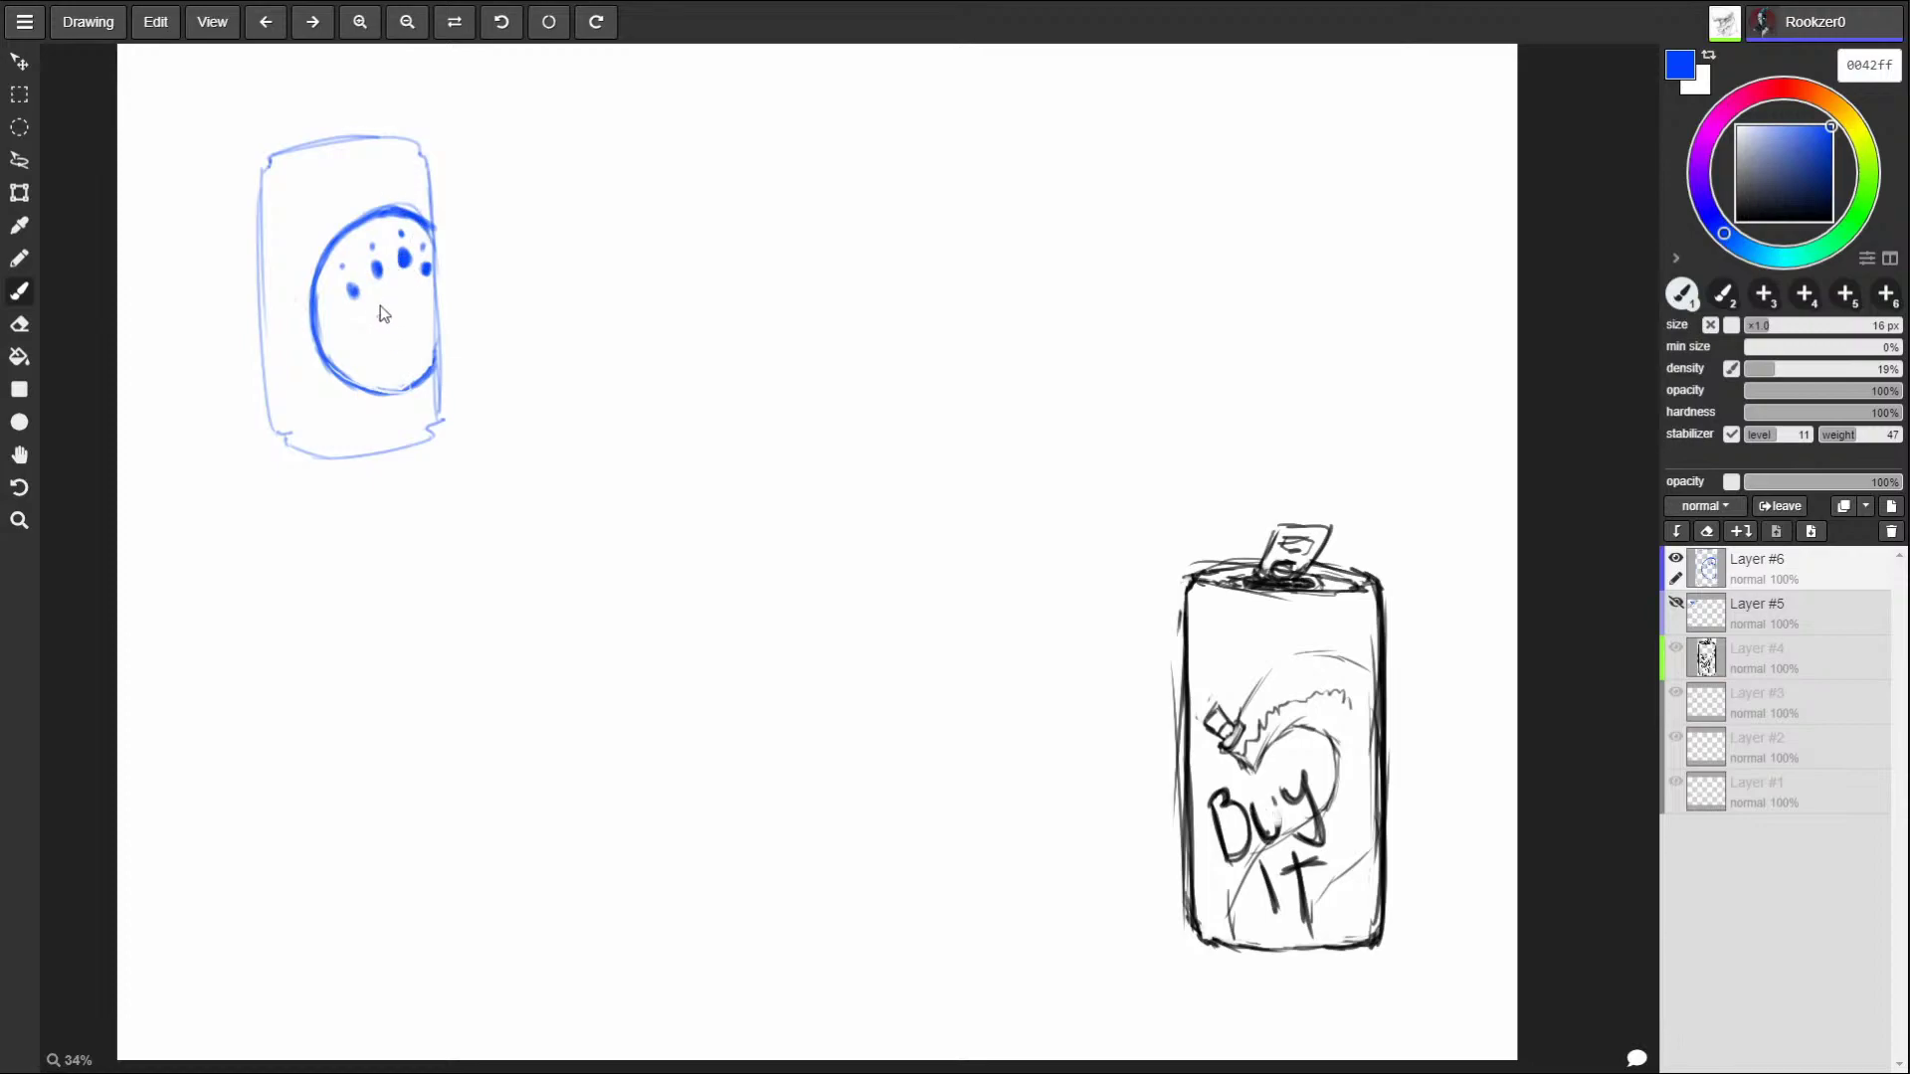
Paint a solid drooping arch below the dots and sketch an inner ring along the emblem's edge.
mouse_move(430, 320)
mouse_down()
mouse_move(406, 303)
mouse_move(366, 326)
mouse_move(428, 338)
mouse_move(381, 313)
mouse_move(425, 330)
mouse_move(411, 320)
mouse_up()
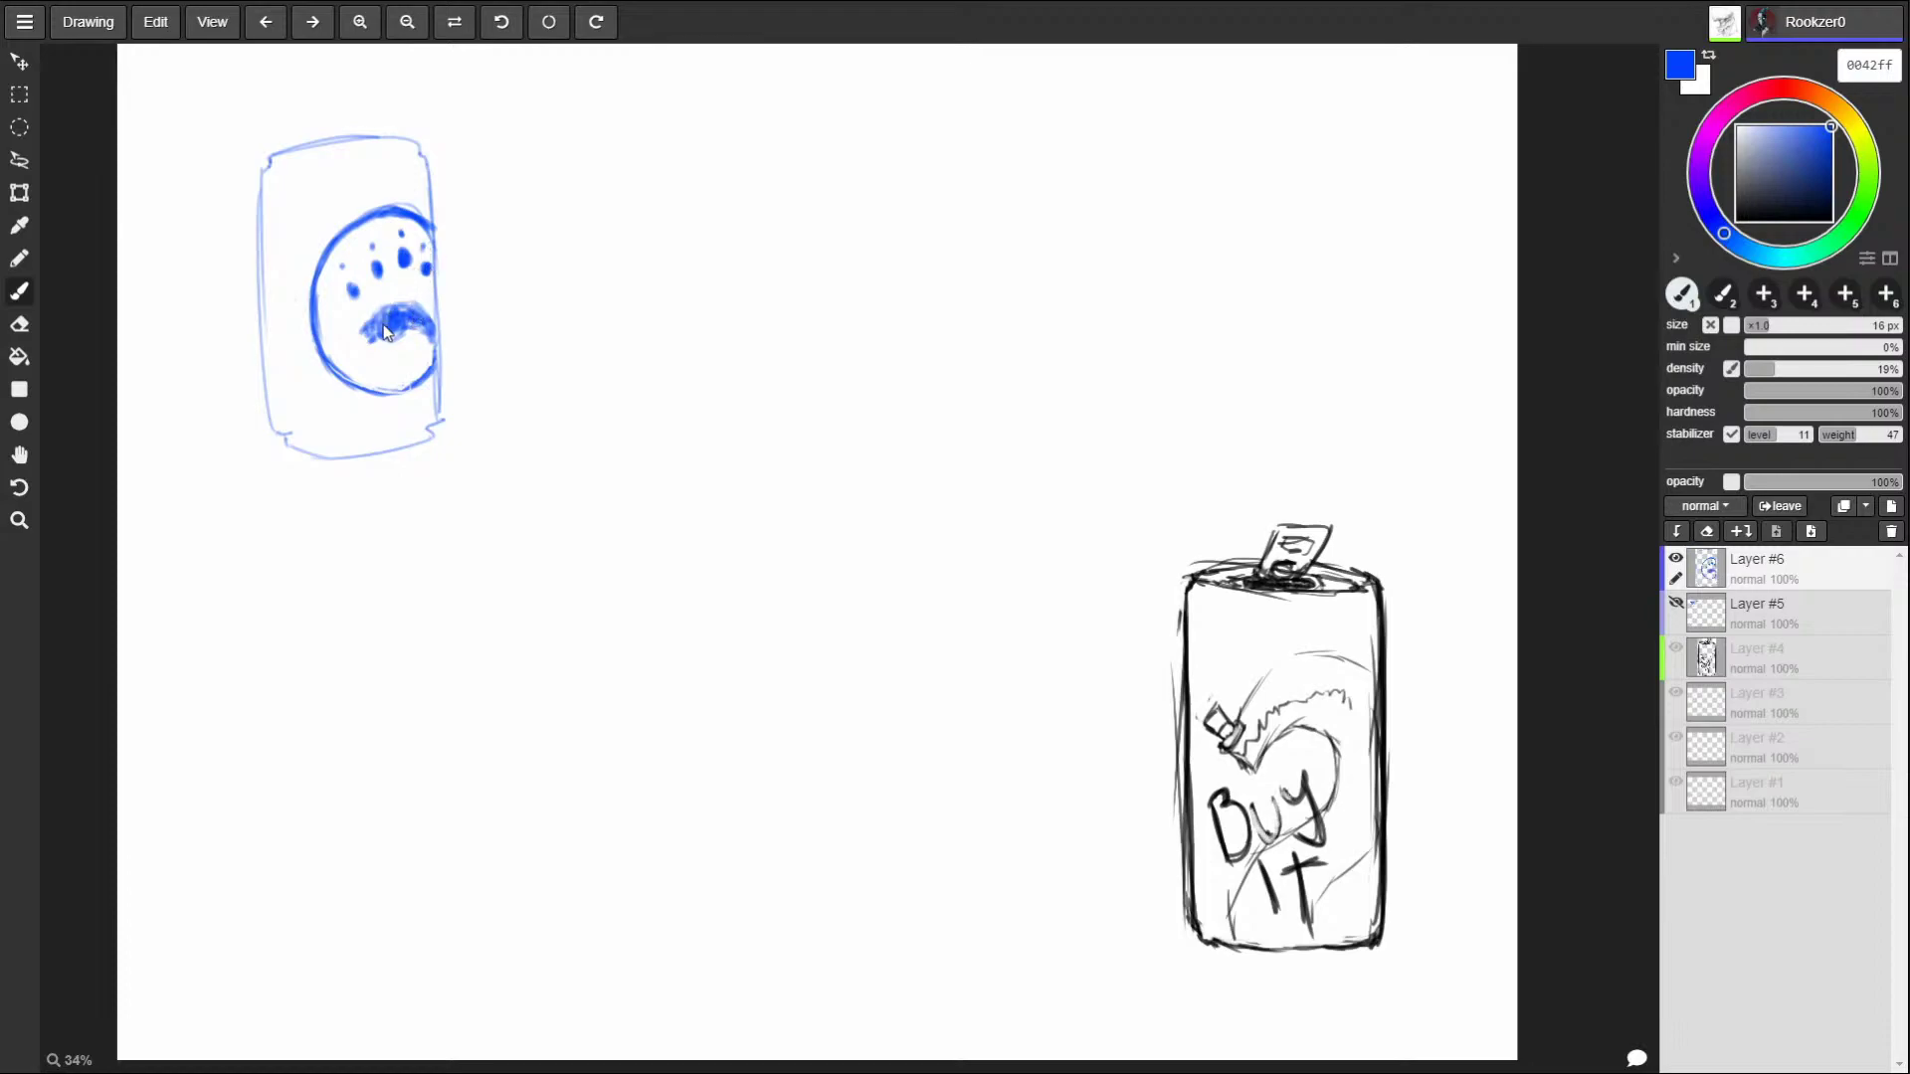
mouse_move(382, 323)
mouse_down()
mouse_move(374, 343)
mouse_move(376, 316)
mouse_up()
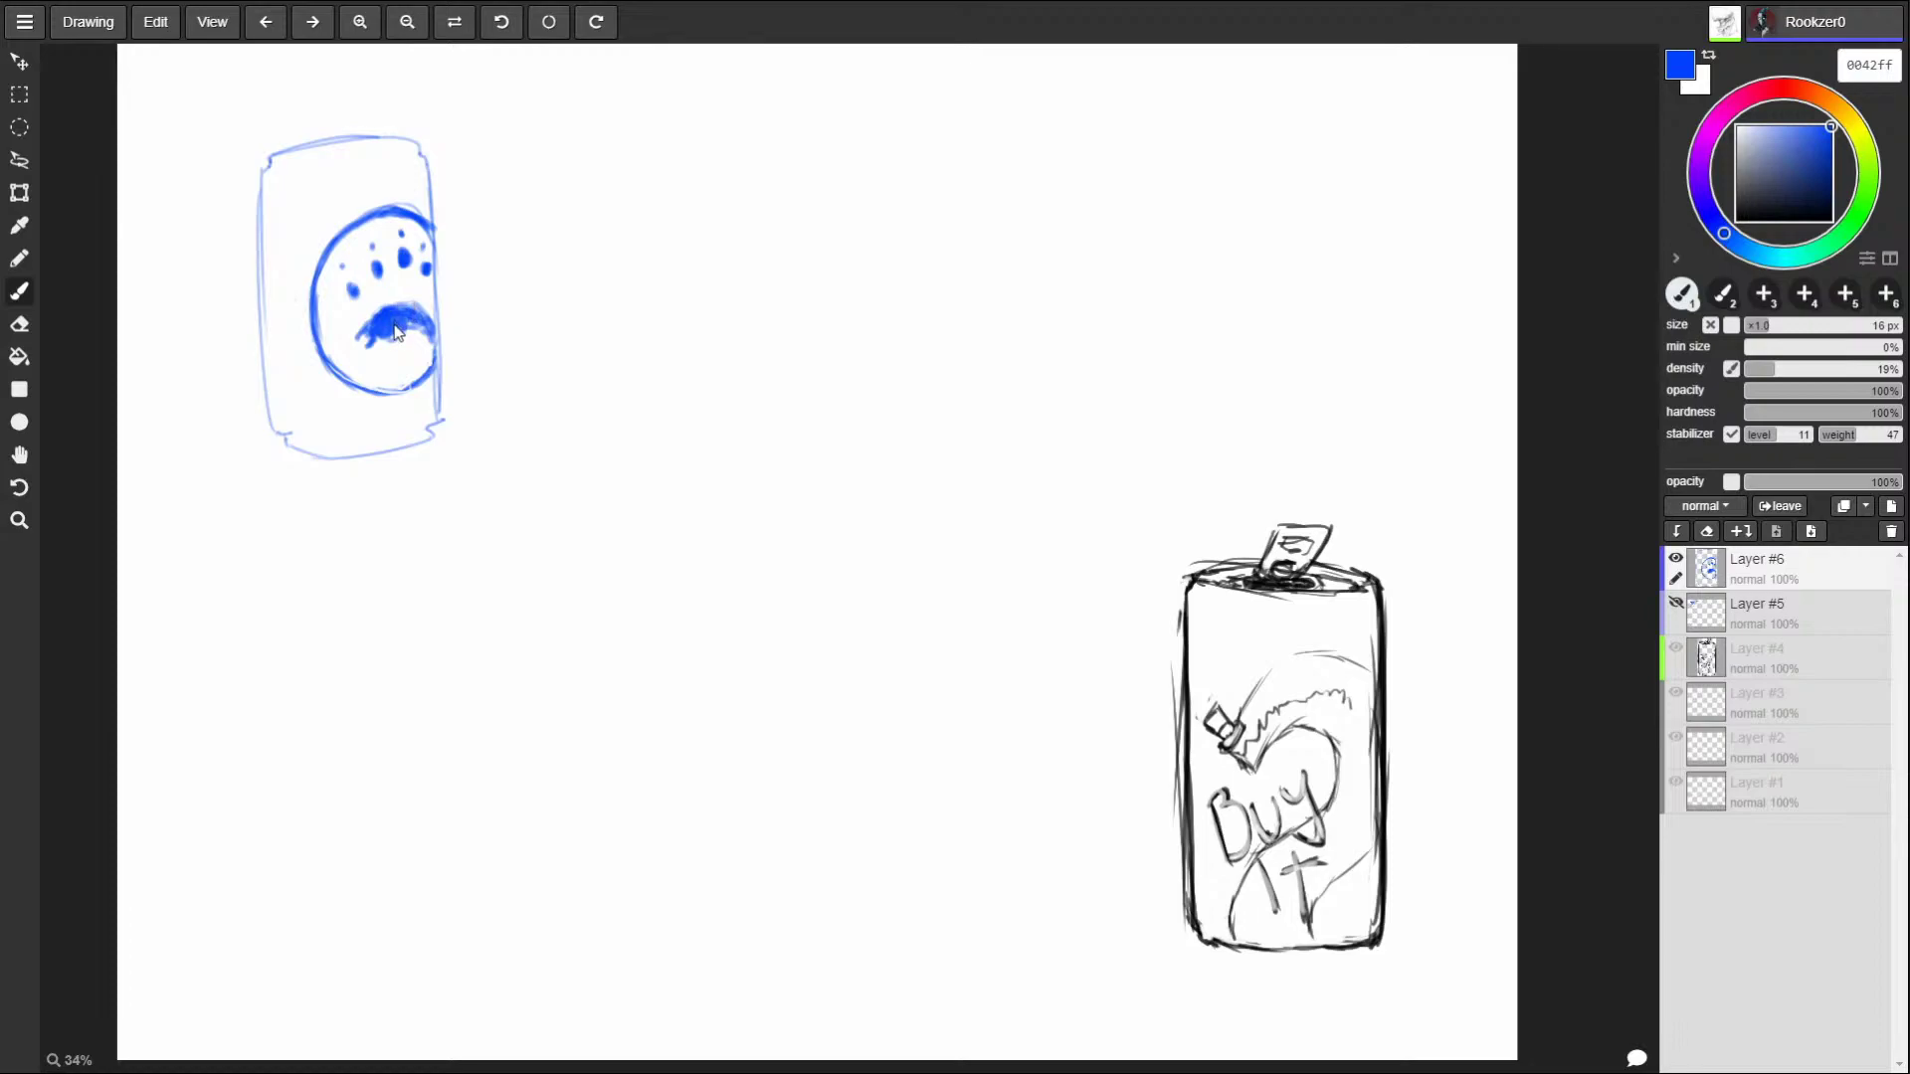
drag(392, 313, 389, 301)
mouse_move(343, 244)
mouse_down()
mouse_move(324, 326)
mouse_move(344, 369)
mouse_move(384, 385)
mouse_move(434, 352)
mouse_up()
Define the can's top and bottom rims with curved lines and add a small pull tab on top.
mouse_move(260, 196)
mouse_down()
mouse_move(263, 173)
mouse_move(418, 149)
mouse_up()
drag(275, 434, 436, 425)
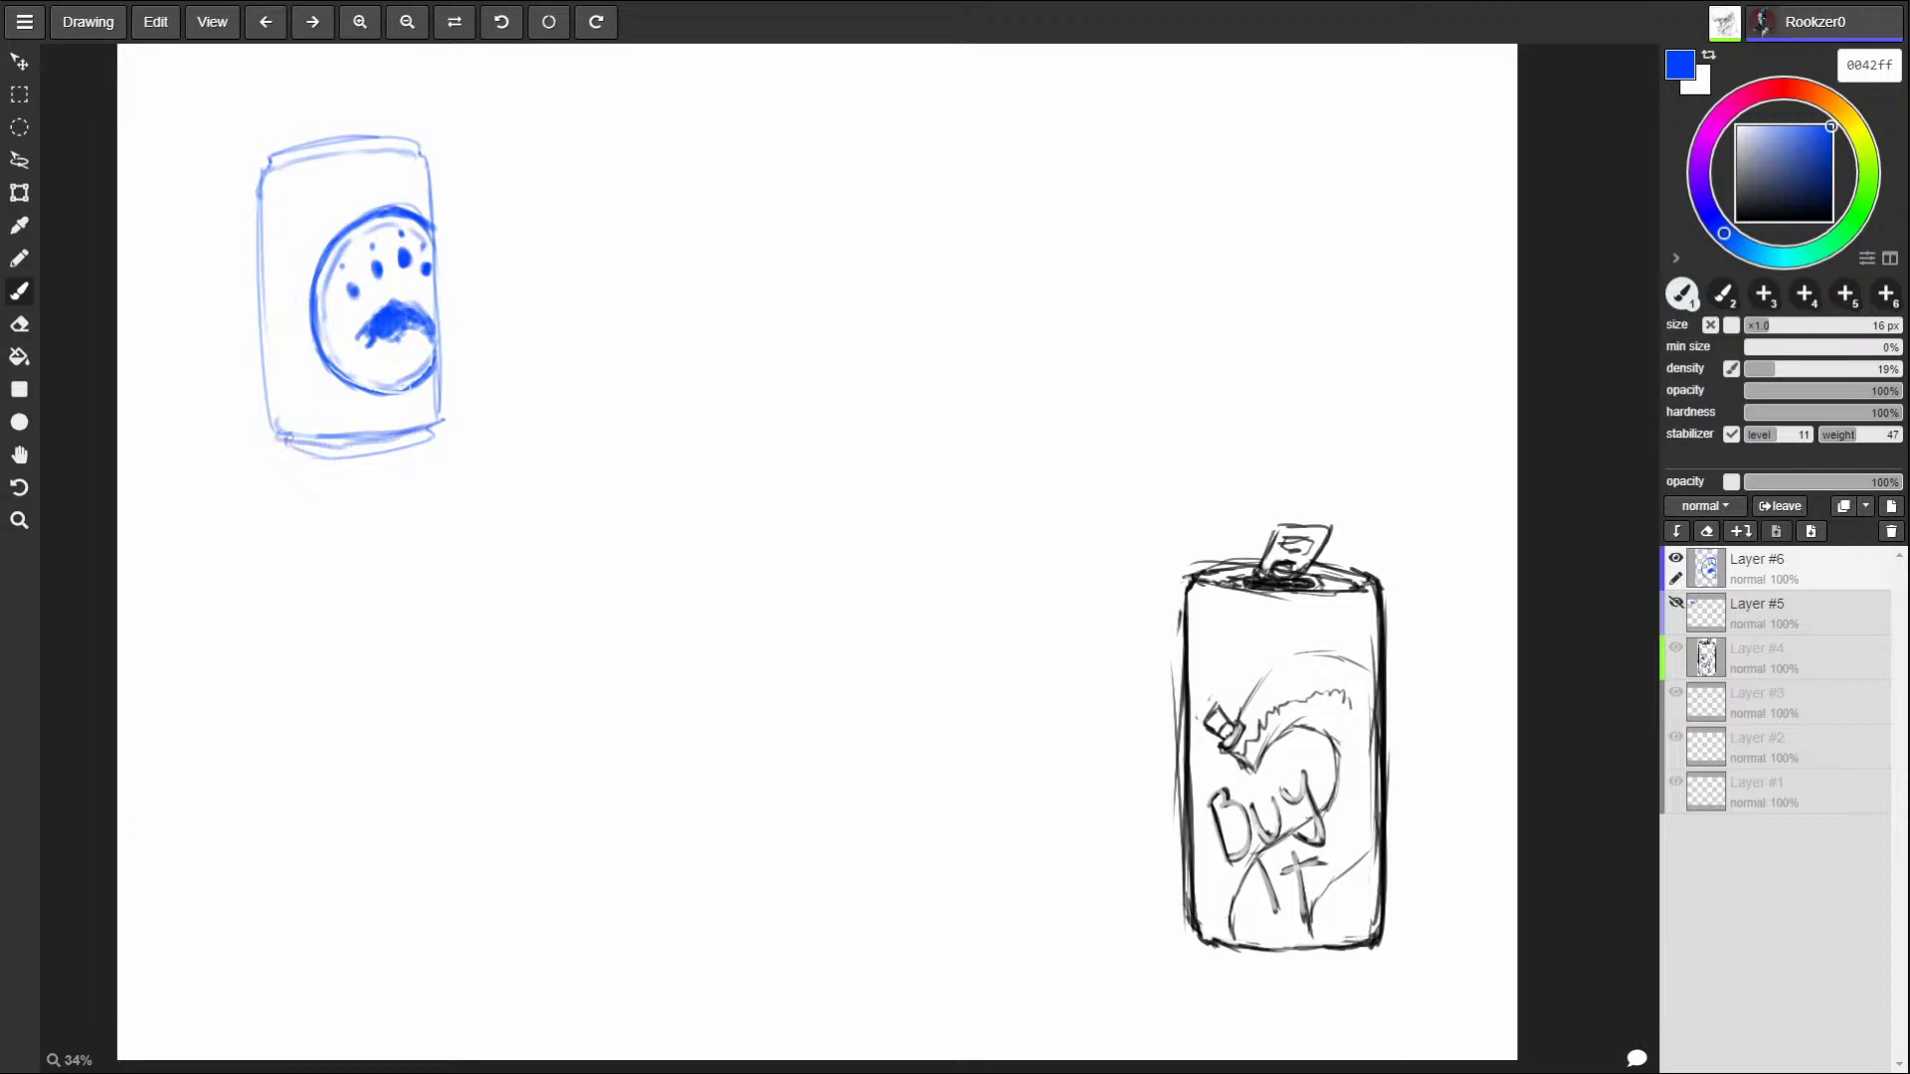
mouse_move(300, 451)
mouse_down()
mouse_move(388, 454)
mouse_move(453, 421)
mouse_up()
drag(352, 132, 391, 127)
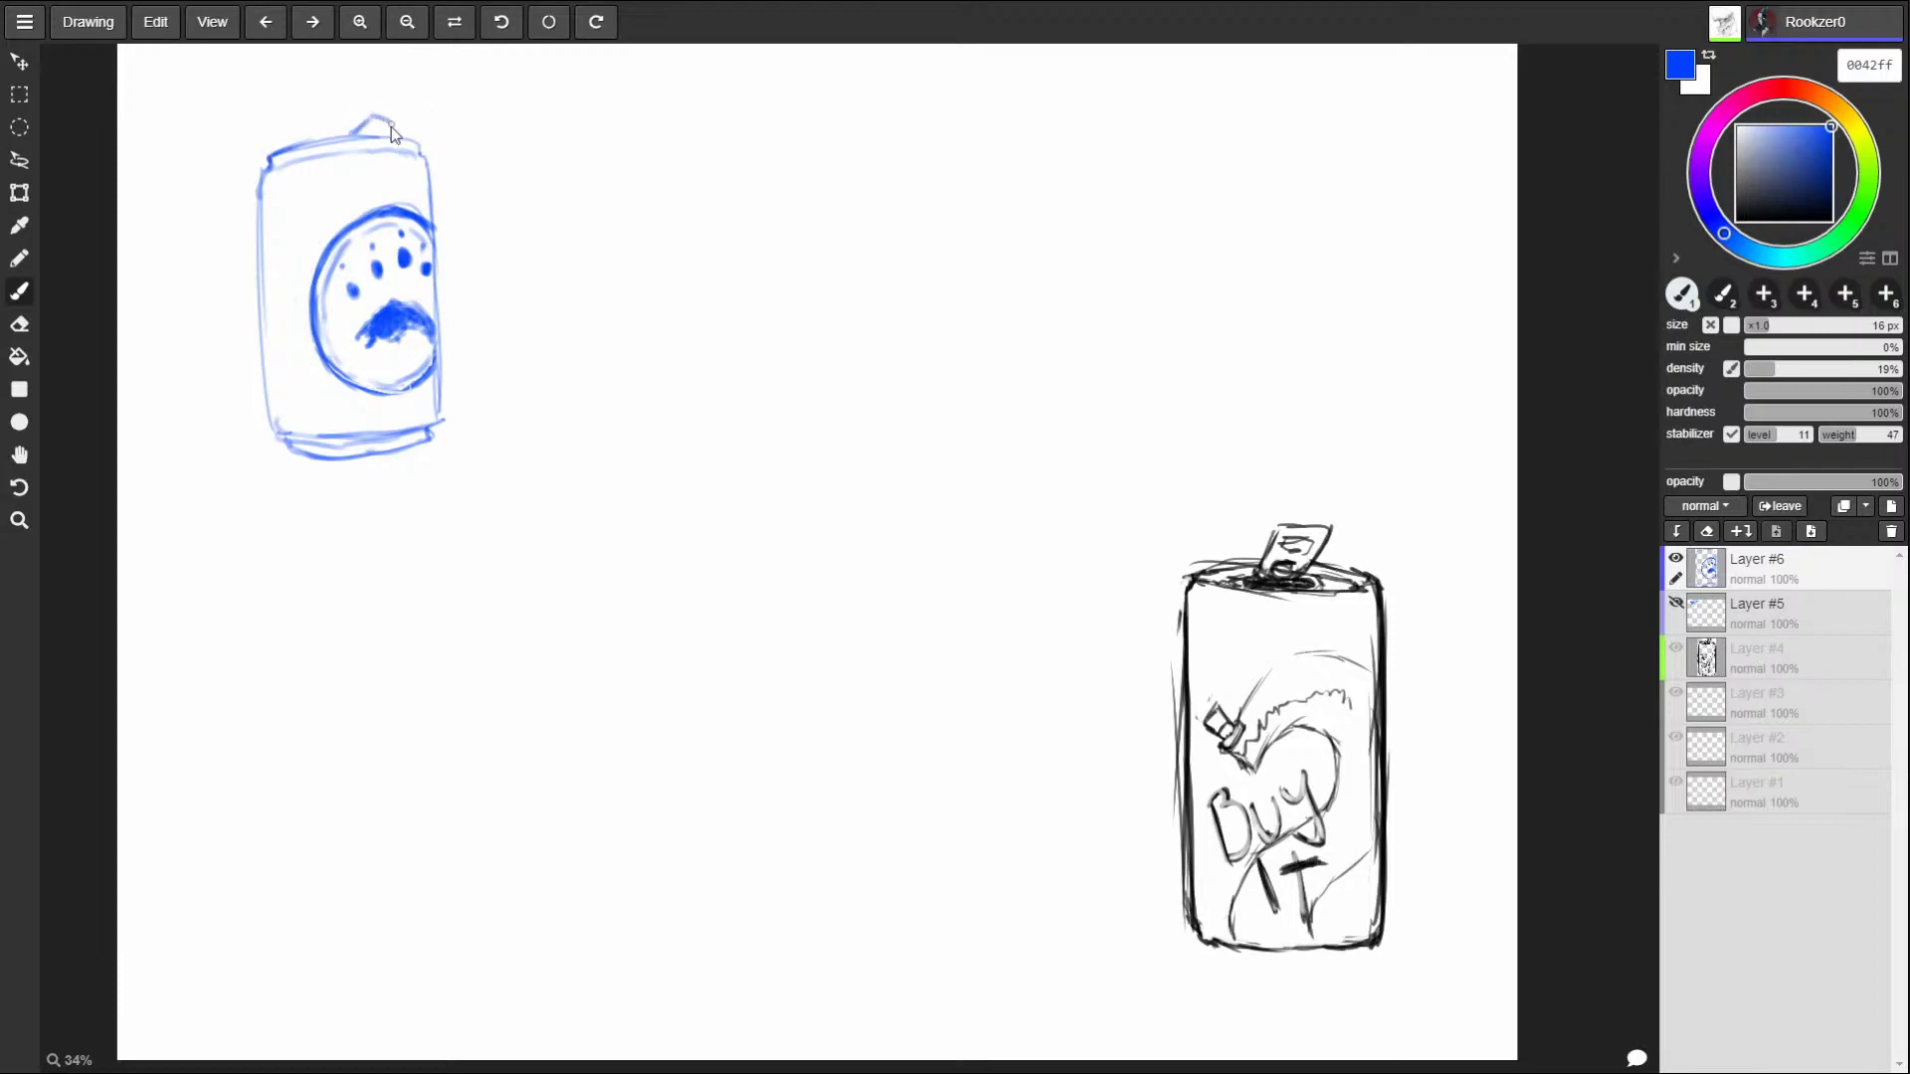
Draw vertical lines down the can body and curved bands wrapping around its upper and lower parts.
drag(289, 167, 310, 438)
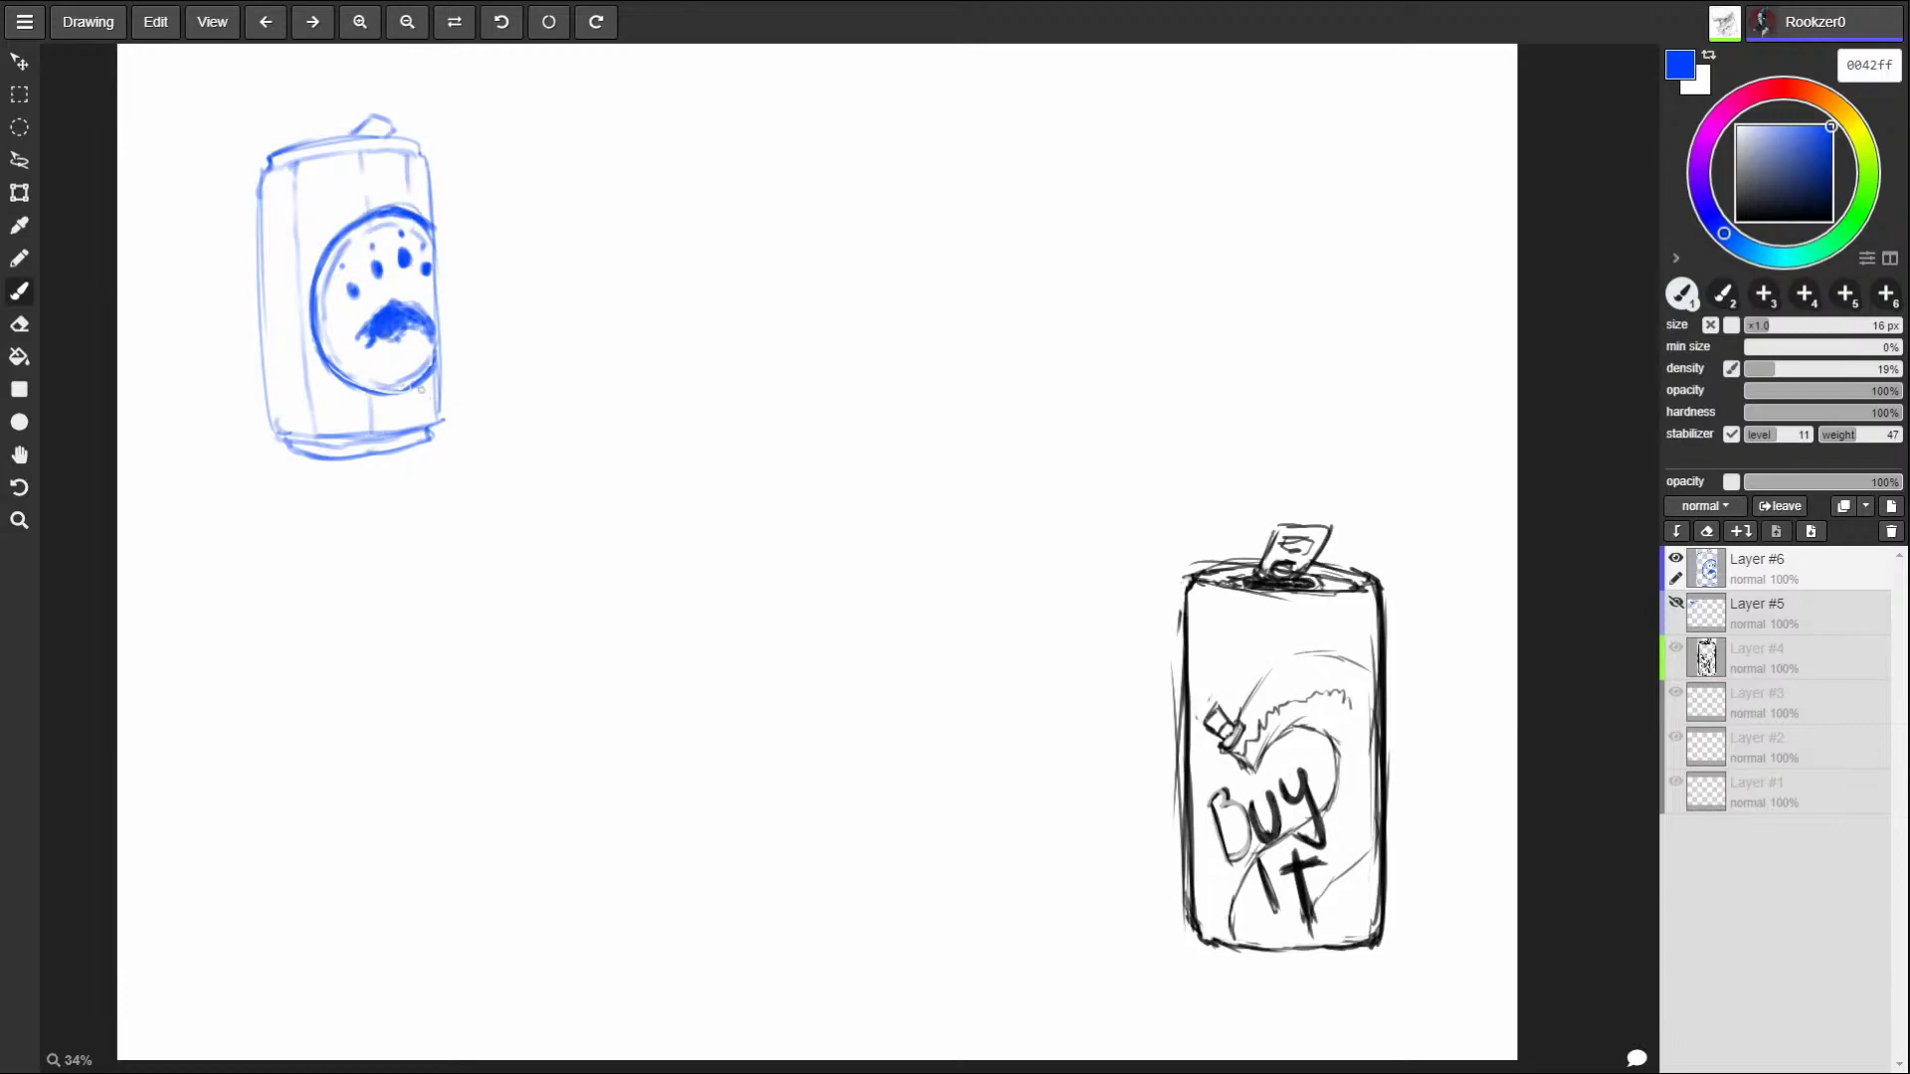
drag(261, 204, 388, 178)
mouse_move(256, 231)
mouse_down()
mouse_move(430, 202)
mouse_move(428, 181)
mouse_move(274, 193)
mouse_move(254, 229)
mouse_move(428, 203)
mouse_move(429, 176)
mouse_up()
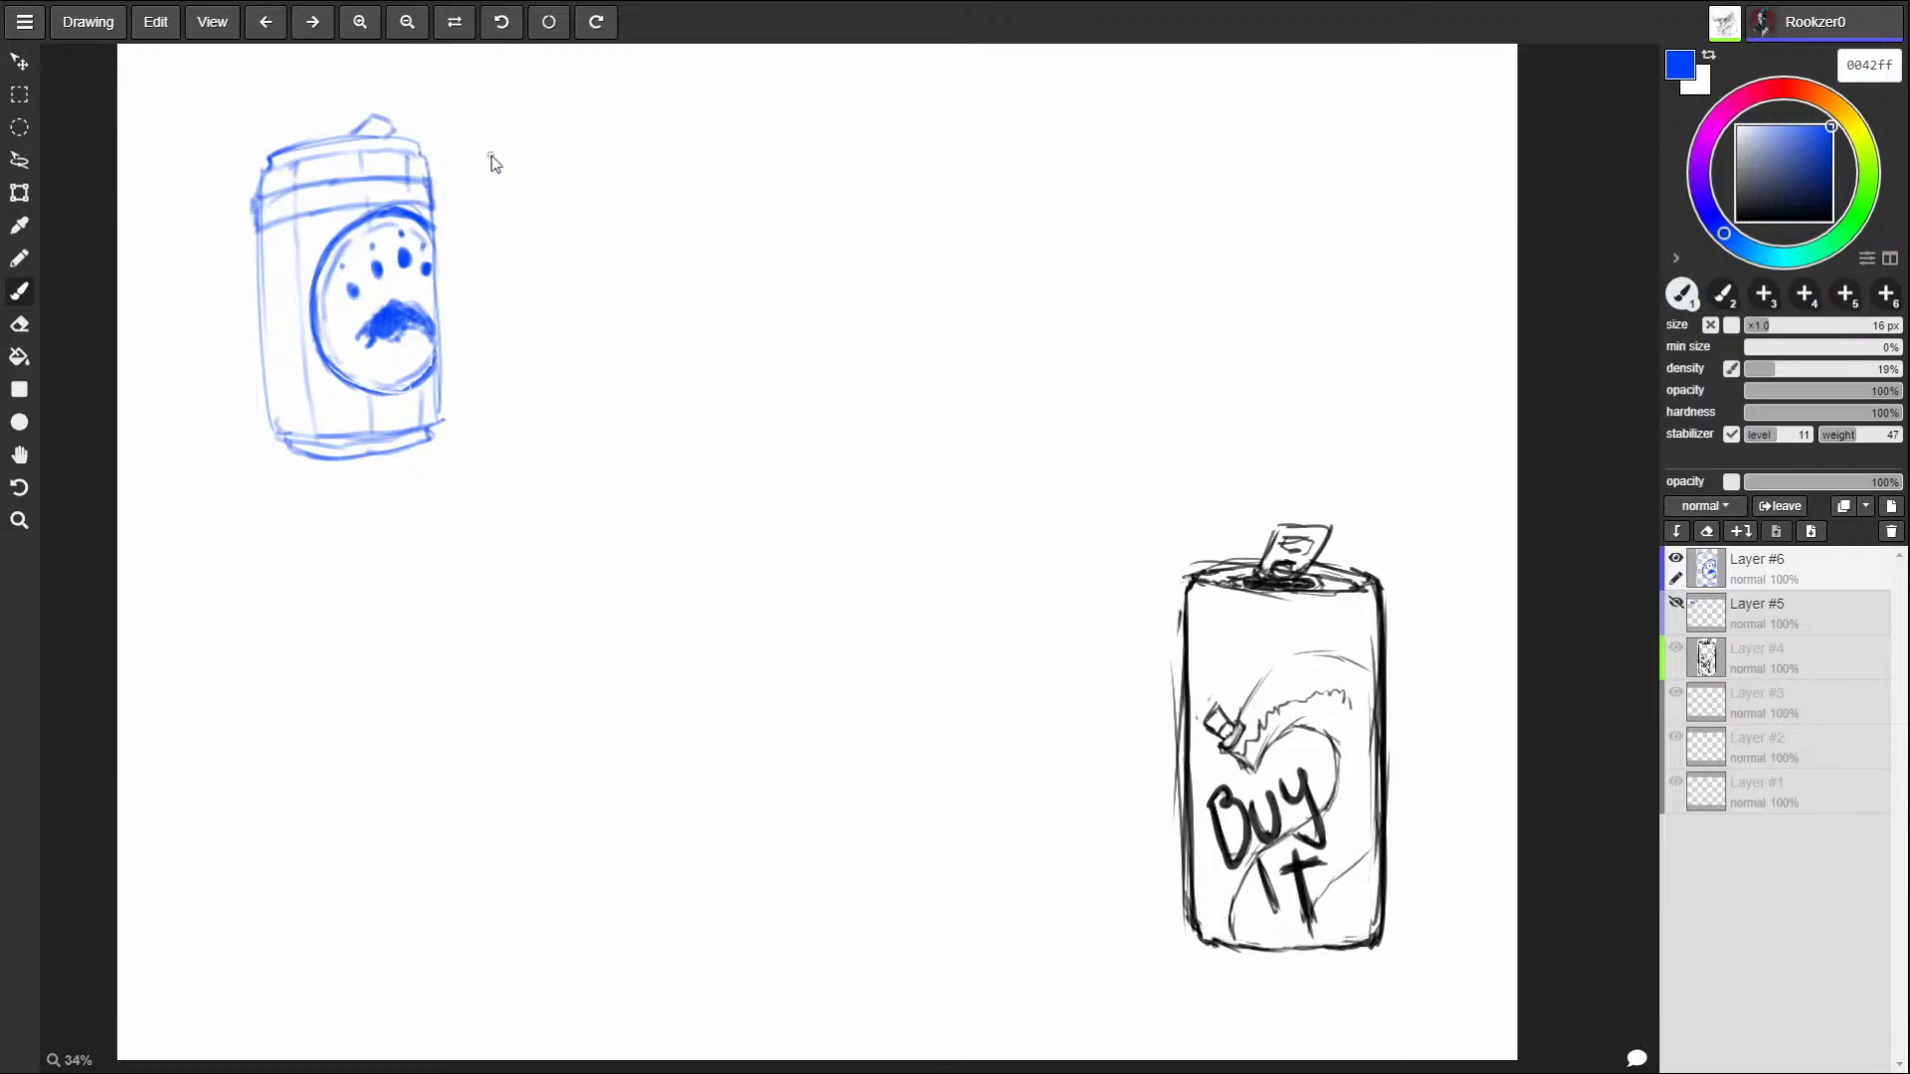
mouse_move(267, 389)
mouse_down()
mouse_move(275, 423)
mouse_move(443, 393)
mouse_move(261, 394)
mouse_move(434, 383)
mouse_move(443, 407)
mouse_up()
drag(322, 423, 273, 421)
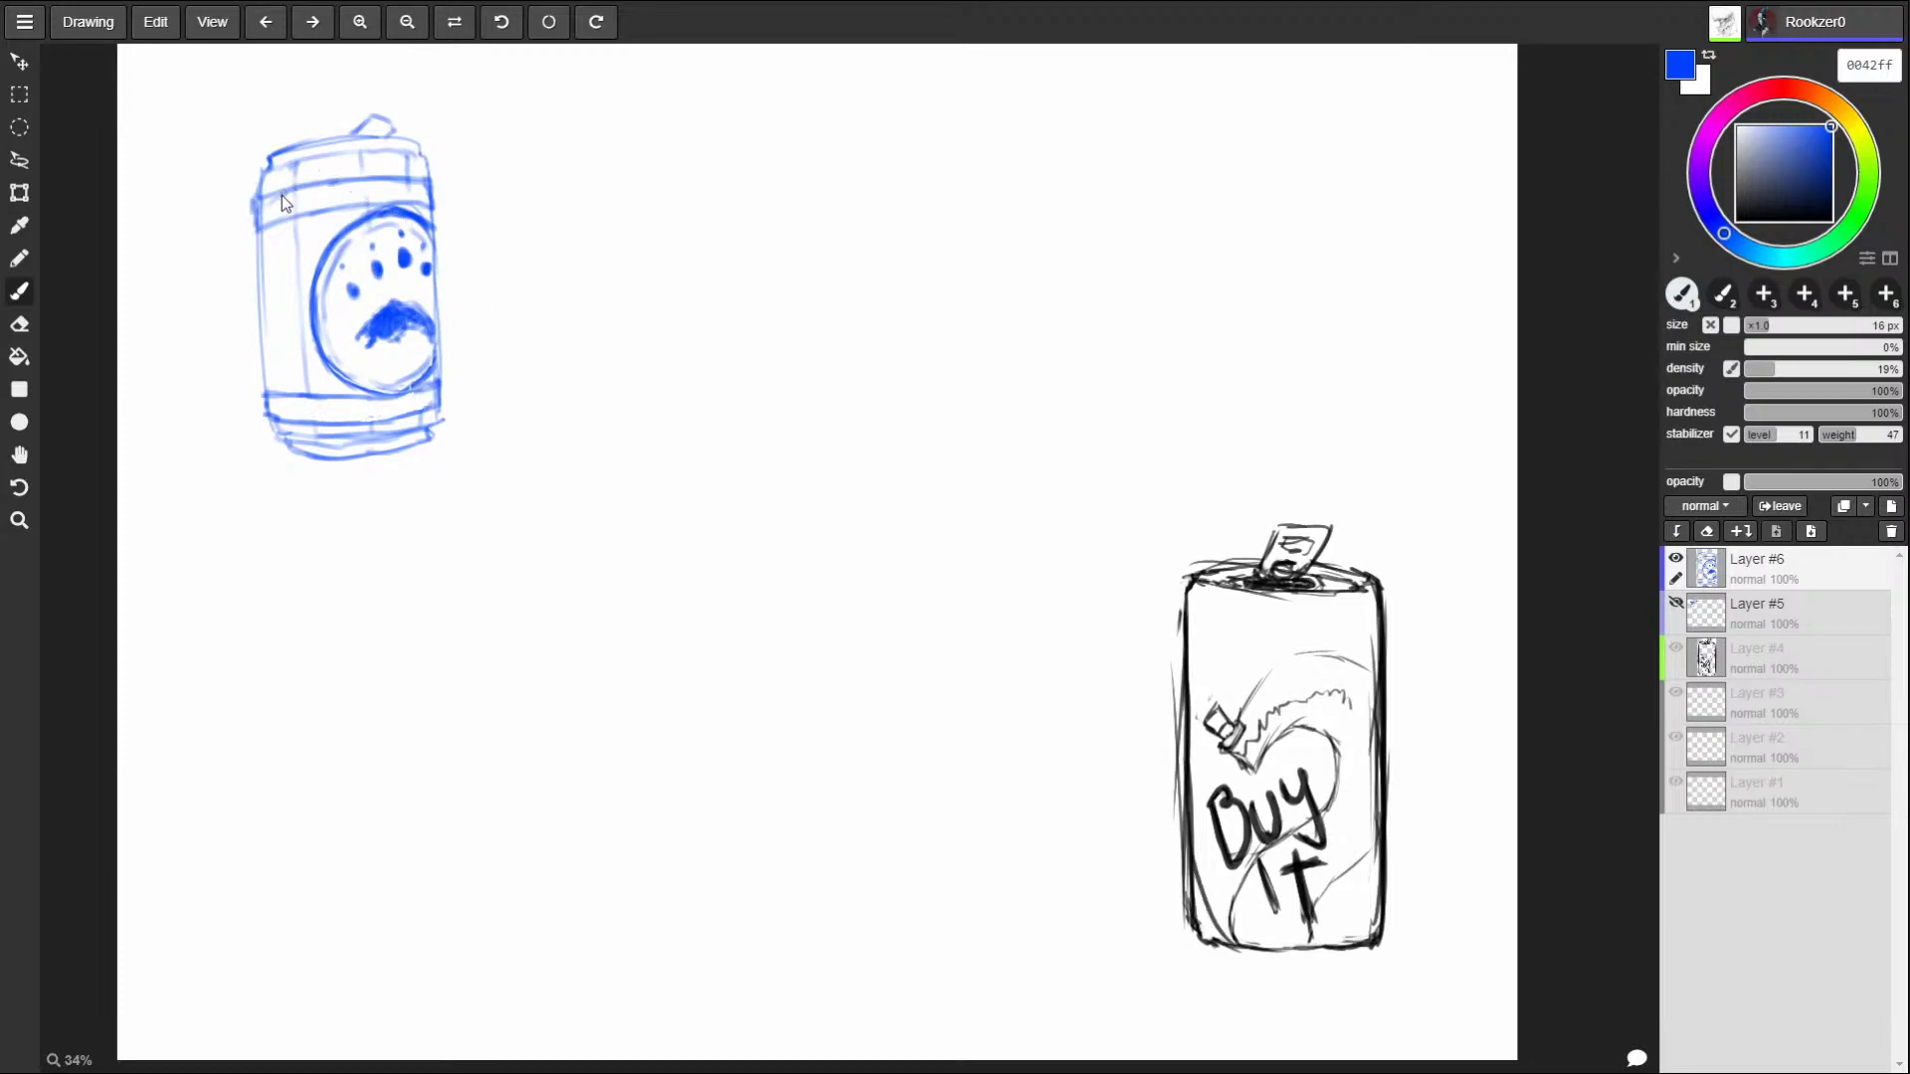
Darken the blue can's band outlines and hatch shading along its rims and left side.
mouse_move(1191, 748)
mouse_down()
mouse_move(1216, 665)
mouse_move(1269, 620)
mouse_up()
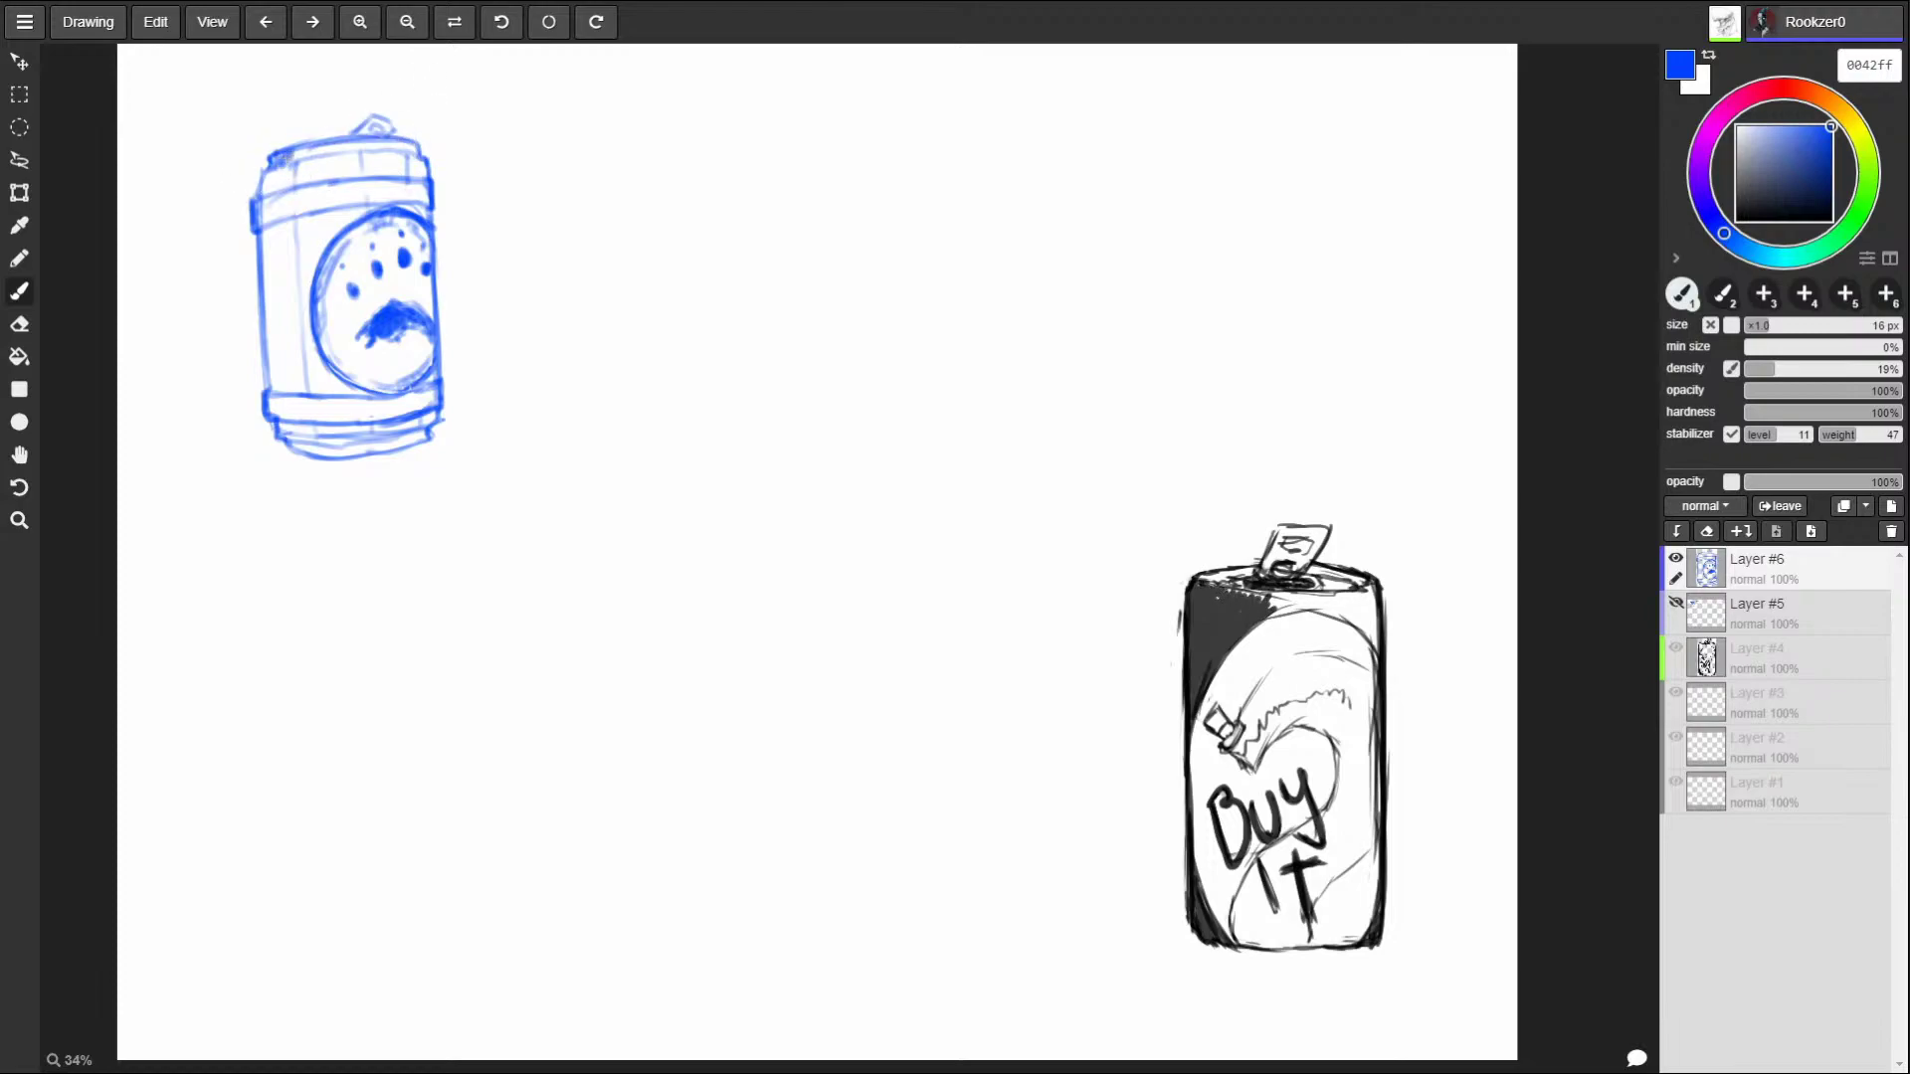
drag(286, 437, 339, 441)
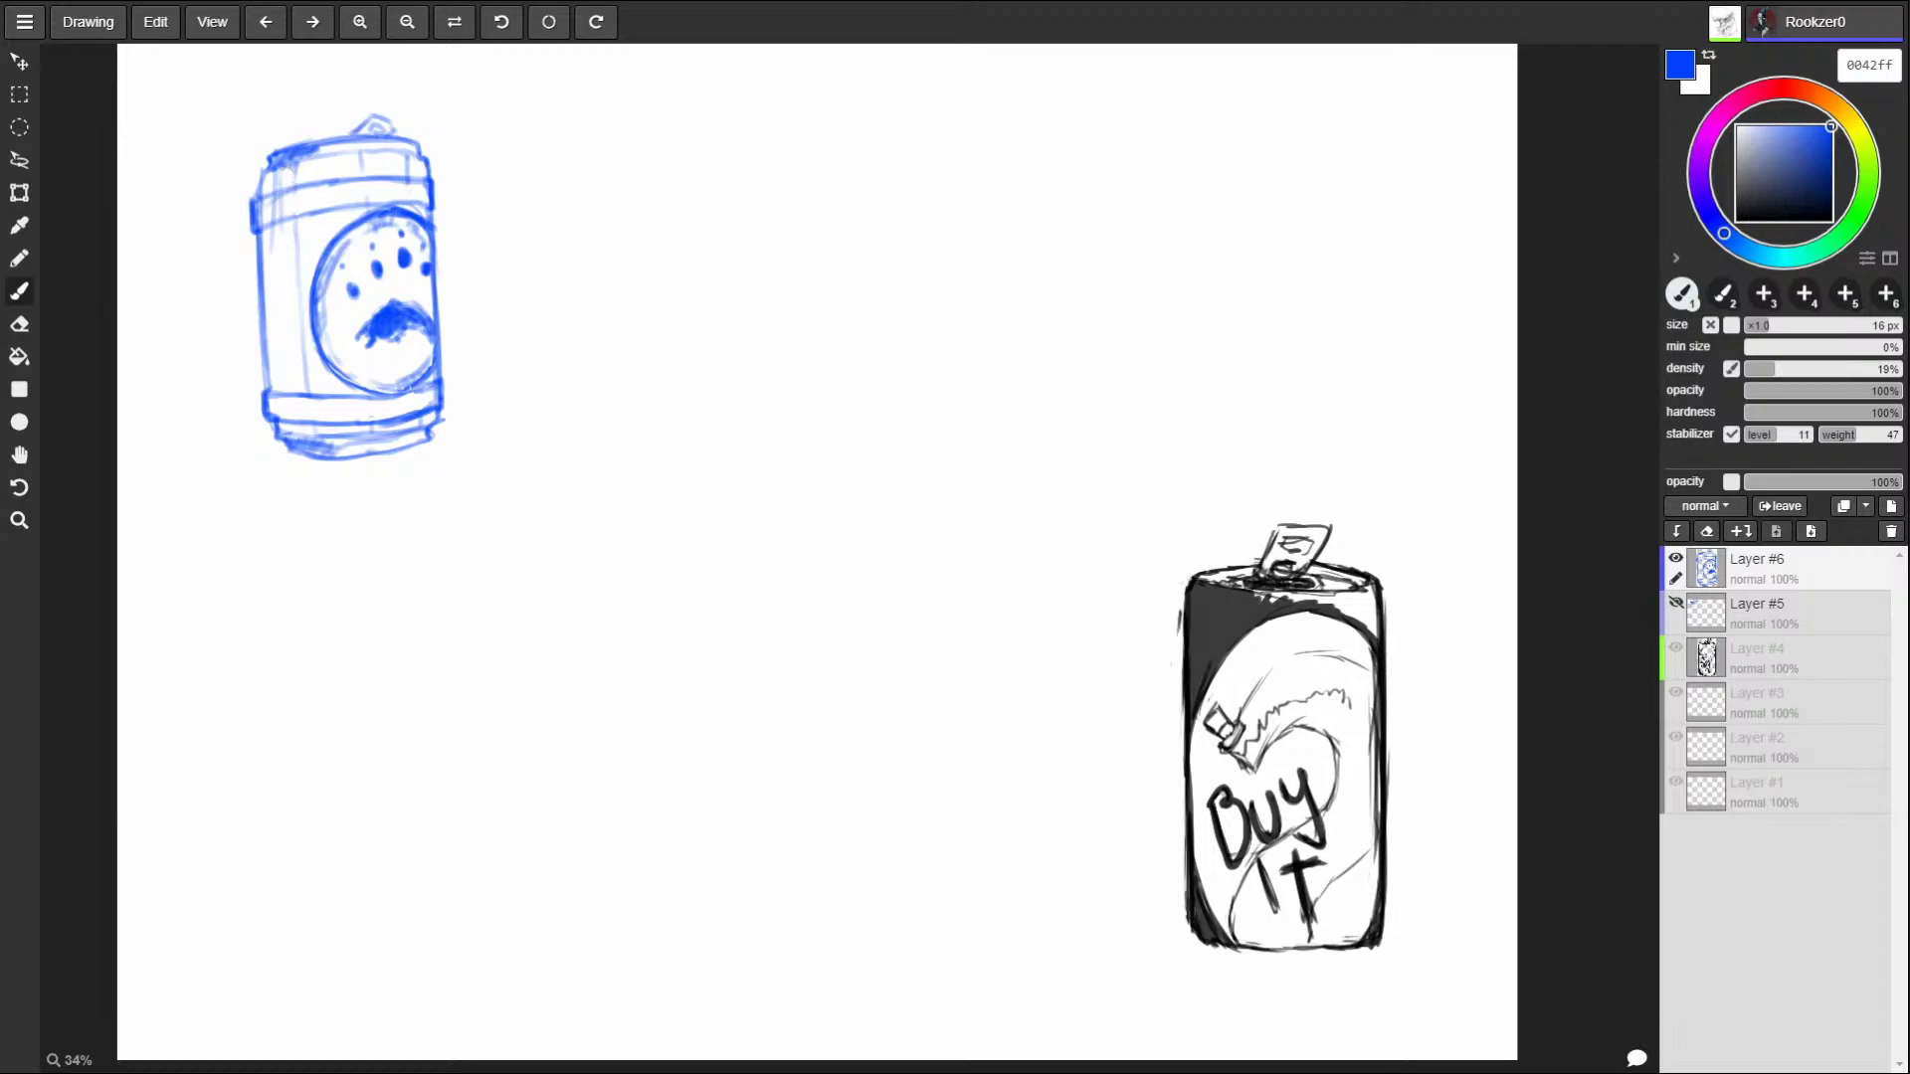
drag(264, 187, 274, 221)
drag(277, 286, 269, 344)
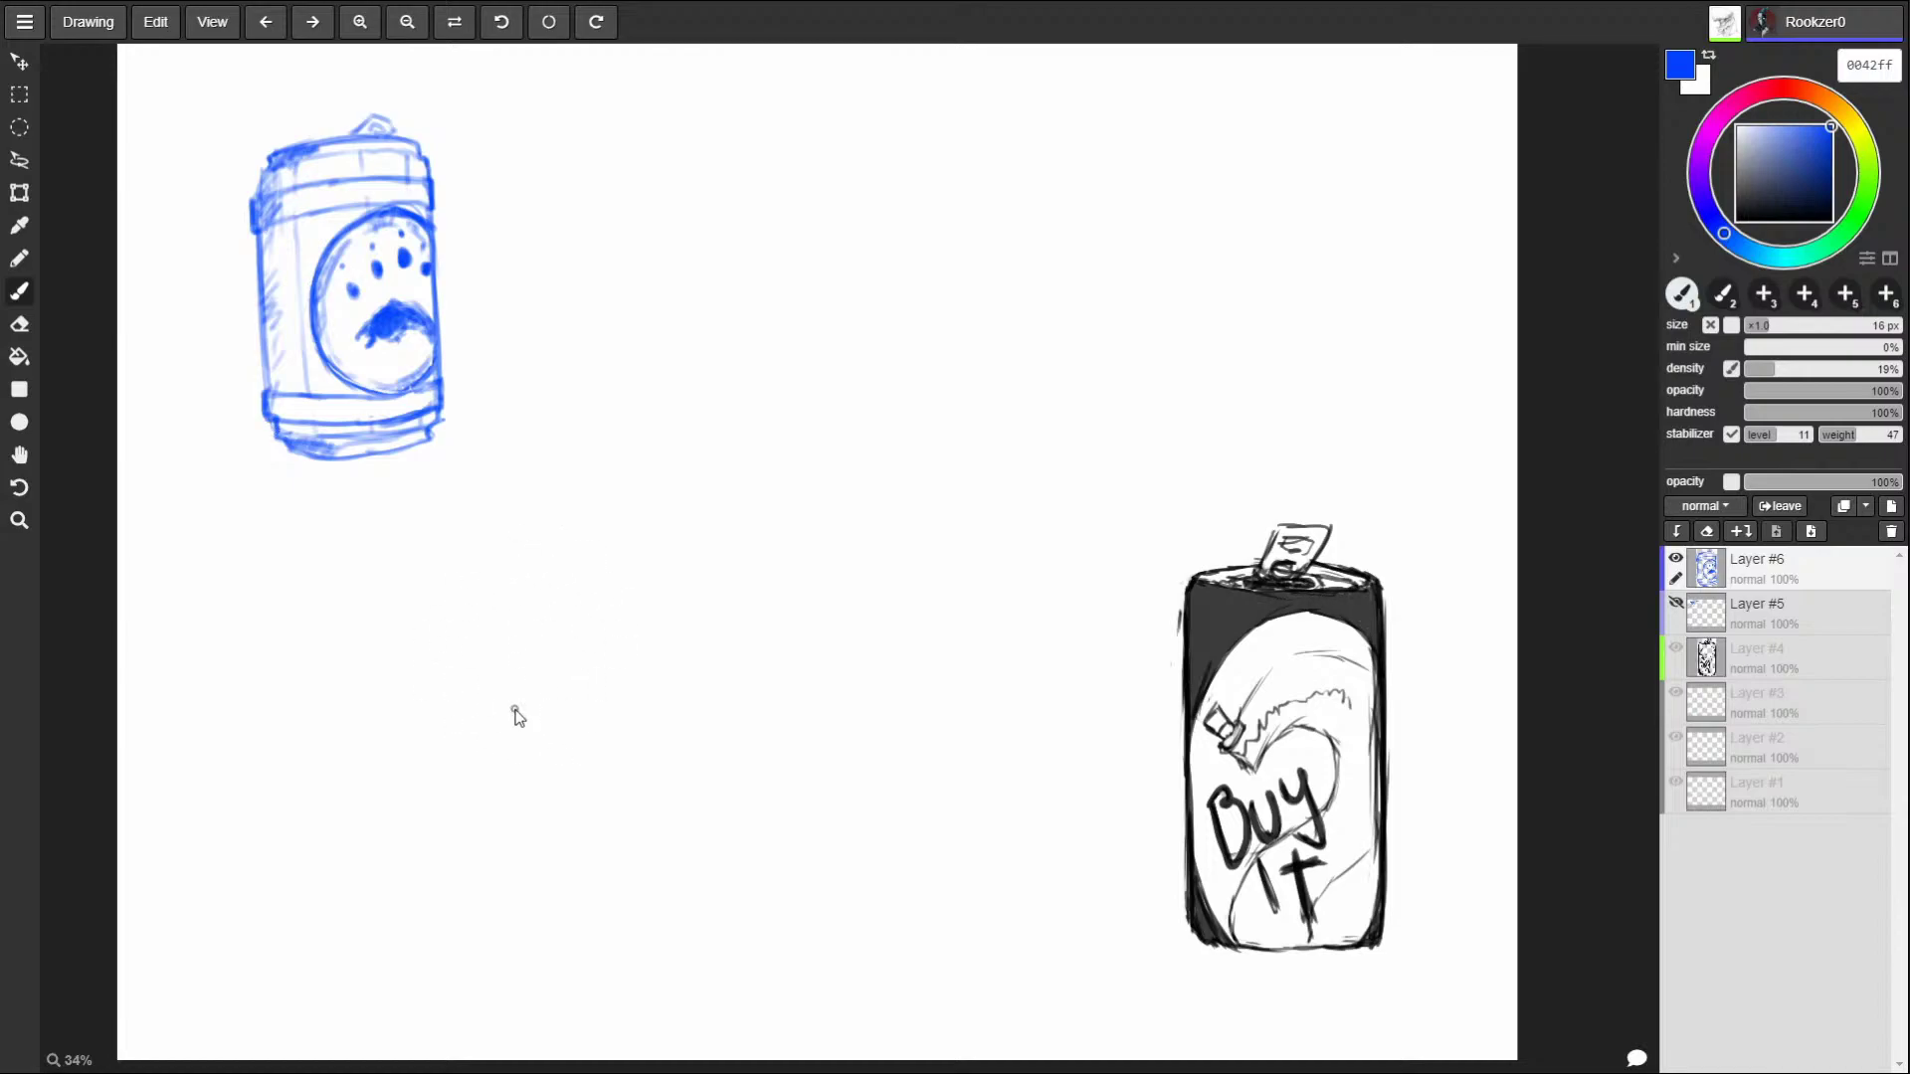
Sketch a round creature head below the blue can with a large circular eye, a side bulge and a solid dark patch.
mouse_move(533, 642)
mouse_down()
mouse_move(372, 710)
mouse_move(471, 554)
mouse_move(463, 739)
mouse_move(404, 566)
mouse_move(516, 711)
mouse_move(385, 600)
mouse_move(366, 610)
mouse_move(397, 739)
mouse_move(443, 754)
mouse_move(531, 726)
mouse_up()
mouse_move(467, 565)
mouse_down()
mouse_move(550, 640)
mouse_move(551, 703)
mouse_move(457, 572)
mouse_move(476, 565)
mouse_move(403, 577)
mouse_move(336, 647)
mouse_move(378, 739)
mouse_move(373, 721)
mouse_move(457, 746)
mouse_up()
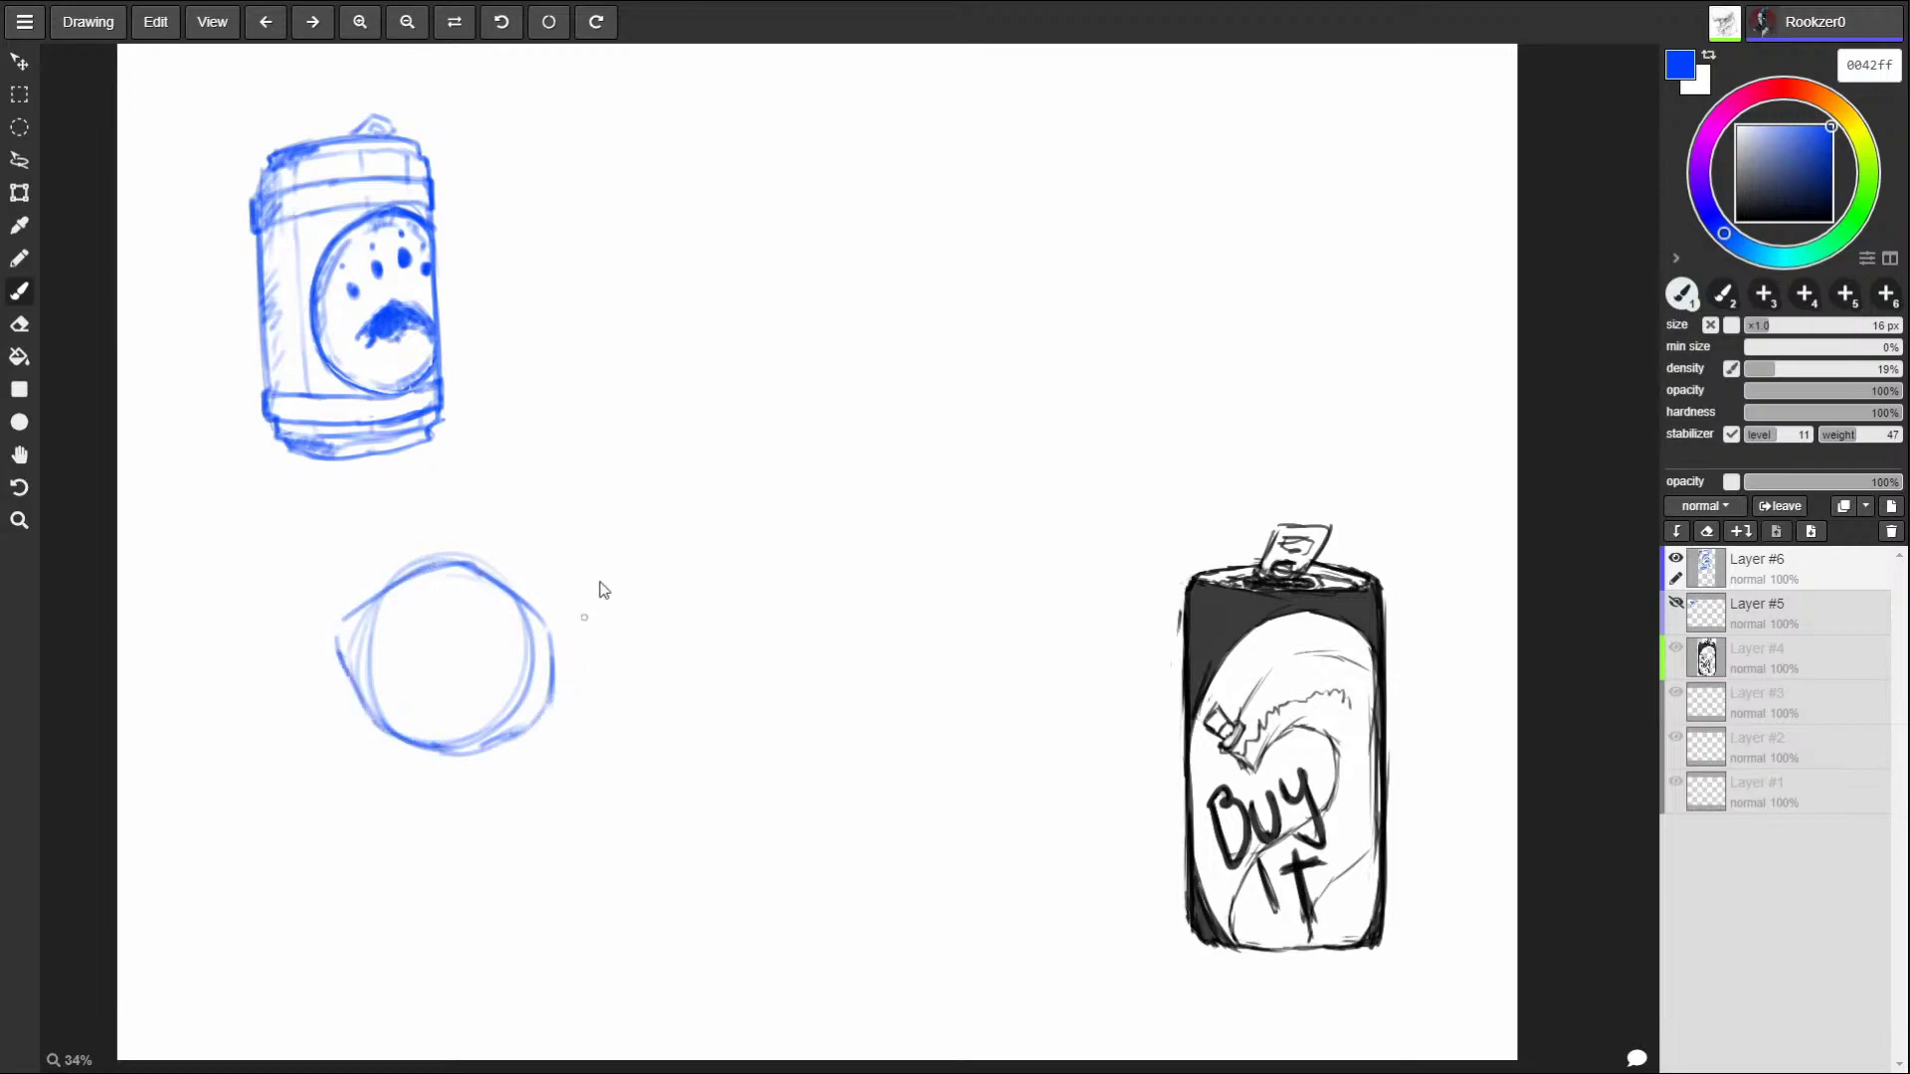
drag(385, 695, 417, 623)
mouse_move(542, 614)
mouse_down()
mouse_move(575, 649)
mouse_move(565, 684)
mouse_up()
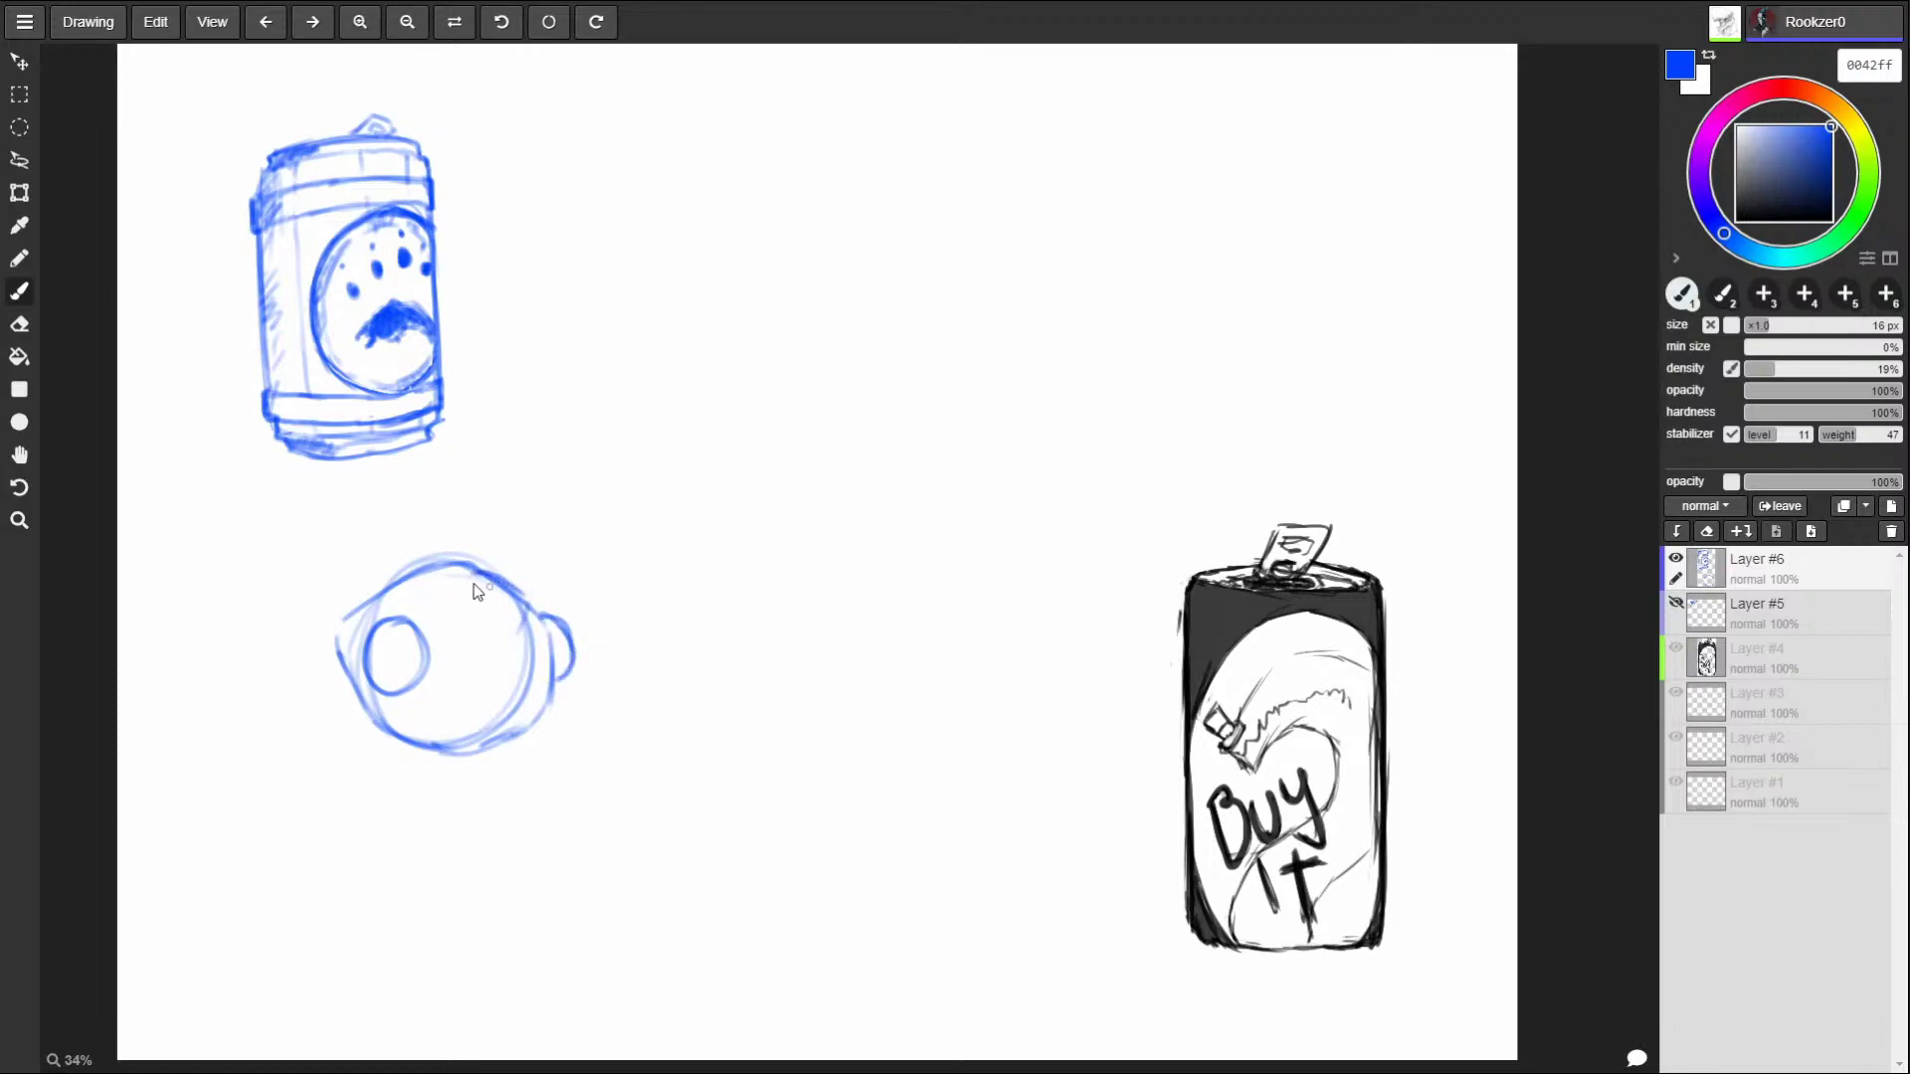
mouse_move(456, 595)
mouse_down()
mouse_move(502, 659)
mouse_move(526, 609)
mouse_move(487, 629)
mouse_move(455, 602)
mouse_move(475, 574)
mouse_move(515, 594)
mouse_move(497, 658)
mouse_move(476, 604)
mouse_move(446, 605)
mouse_move(465, 605)
mouse_move(450, 579)
mouse_move(525, 615)
mouse_move(492, 637)
mouse_move(500, 658)
mouse_move(508, 620)
mouse_up()
mouse_move(384, 619)
mouse_down()
mouse_move(357, 672)
mouse_move(413, 686)
mouse_move(366, 608)
mouse_move(370, 677)
mouse_up()
Erase the sketch lines inside the creature's large left eye with a 40 px eraser.
key(bracketright)
key(bracketright)
key(bracketright)
key(bracketright)
key(bracketright)
key(e)
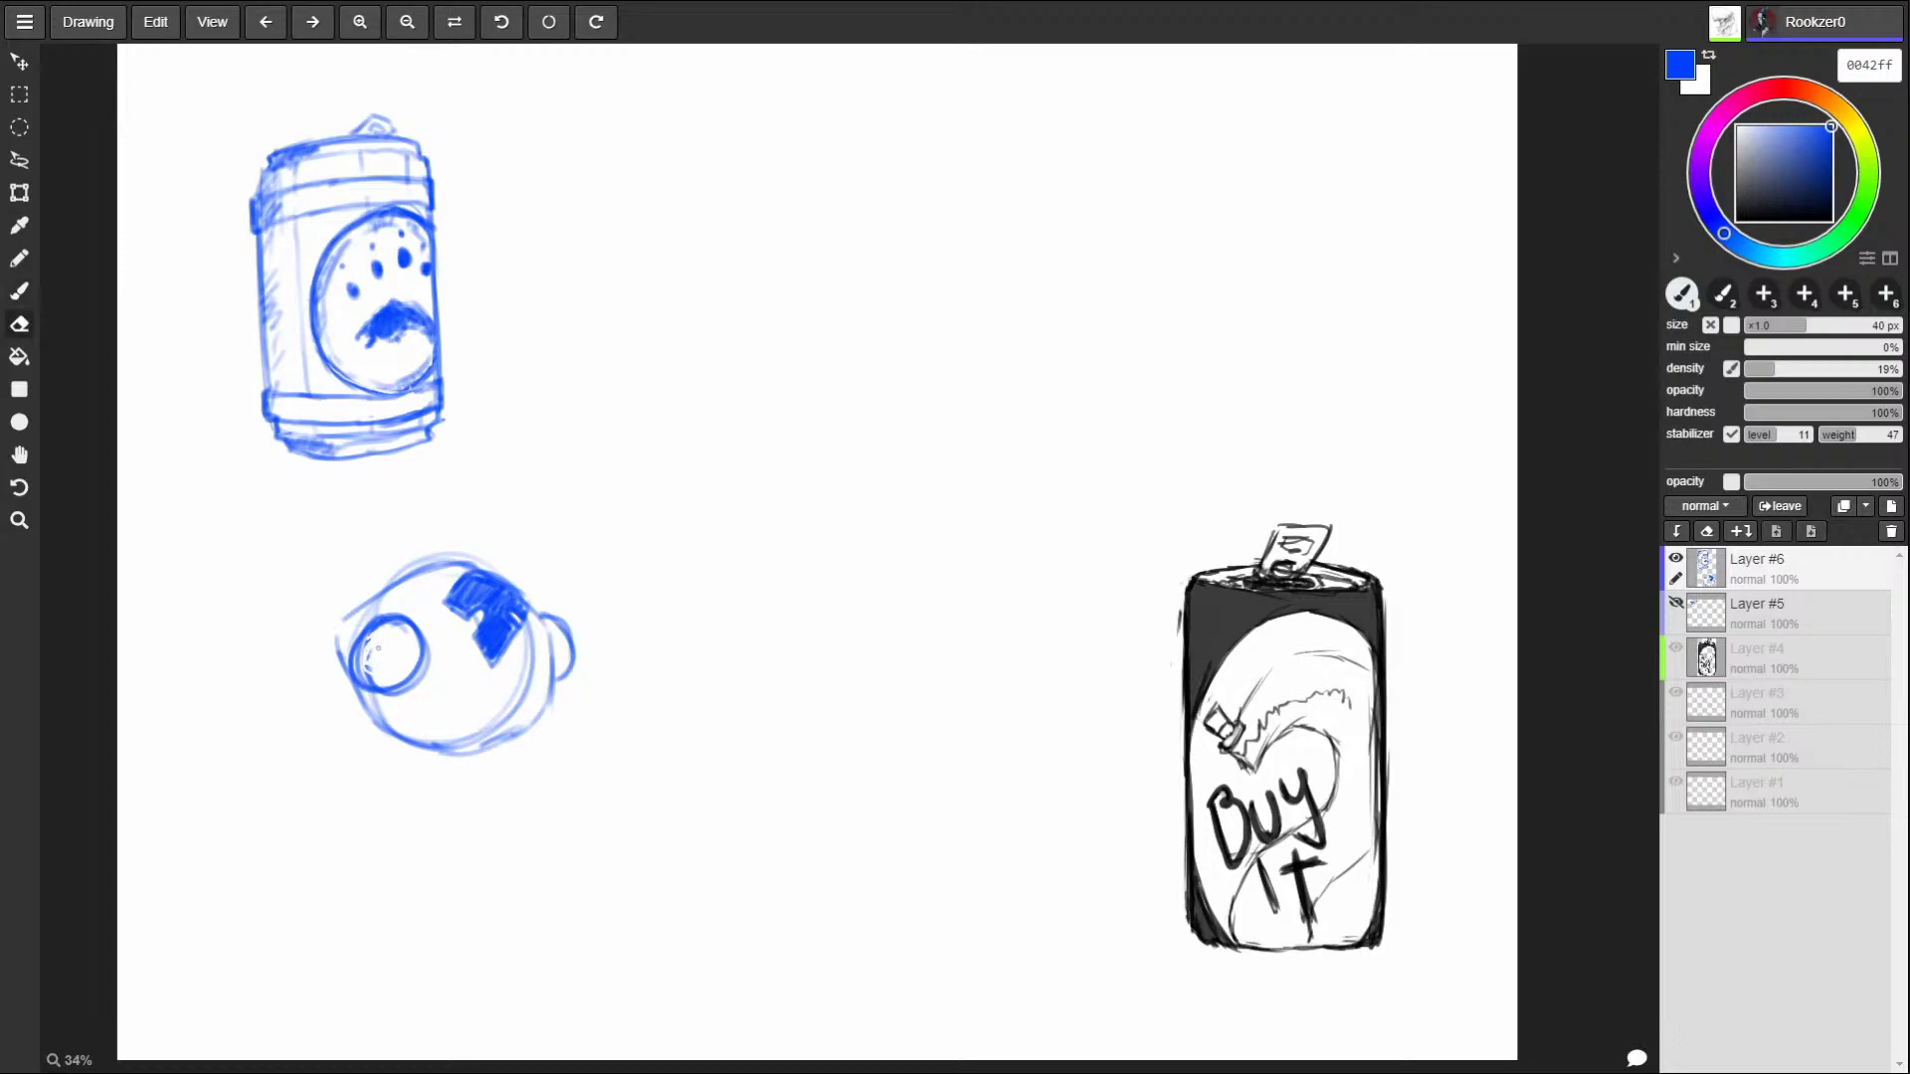
Return to the brush at 16 px and strengthen the outlines of the left eye and the head's right edge.
key(b)
key(bracketleft)
key(bracketleft)
key(bracketleft)
key(bracketleft)
key(bracketleft)
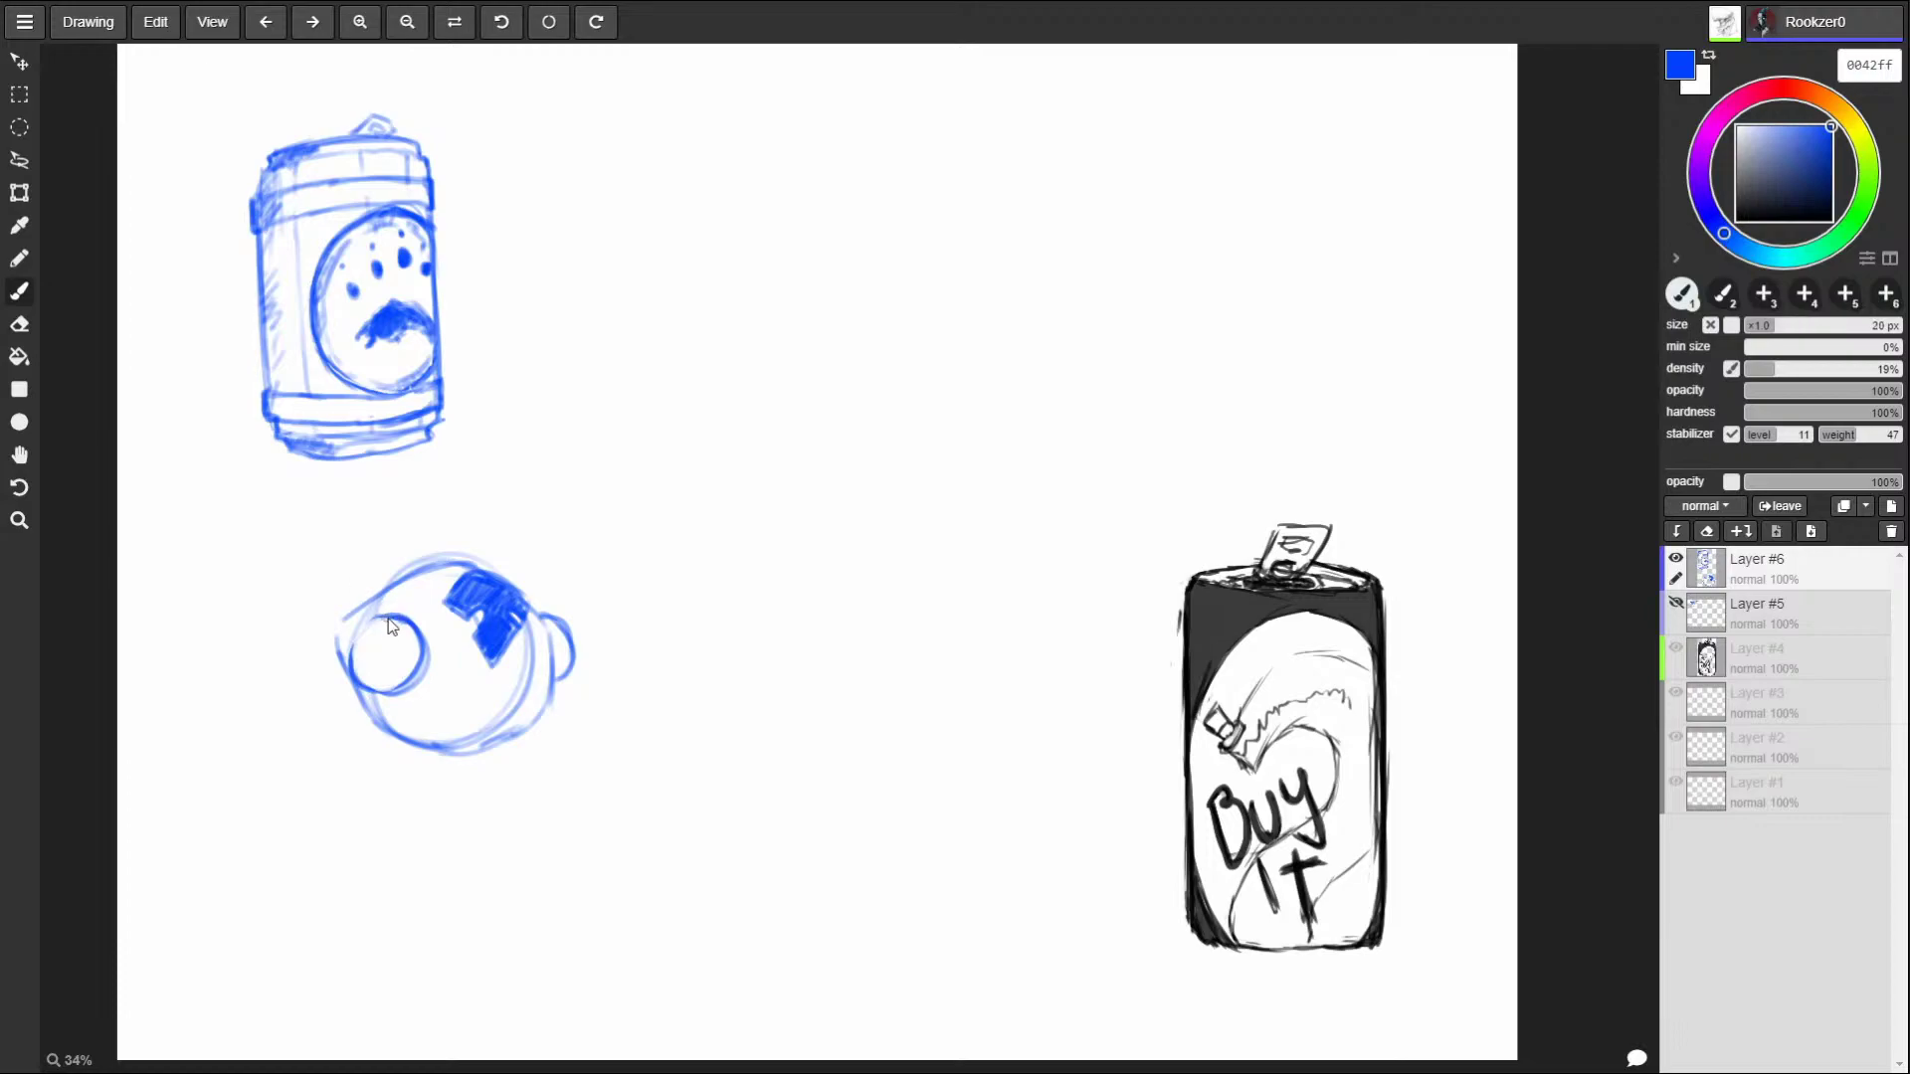
mouse_move(353, 665)
mouse_down()
mouse_move(360, 625)
mouse_move(392, 697)
mouse_move(428, 641)
mouse_up()
mouse_move(553, 638)
mouse_down()
mouse_move(549, 619)
mouse_move(574, 671)
mouse_move(556, 686)
mouse_move(545, 629)
mouse_move(545, 718)
mouse_up()
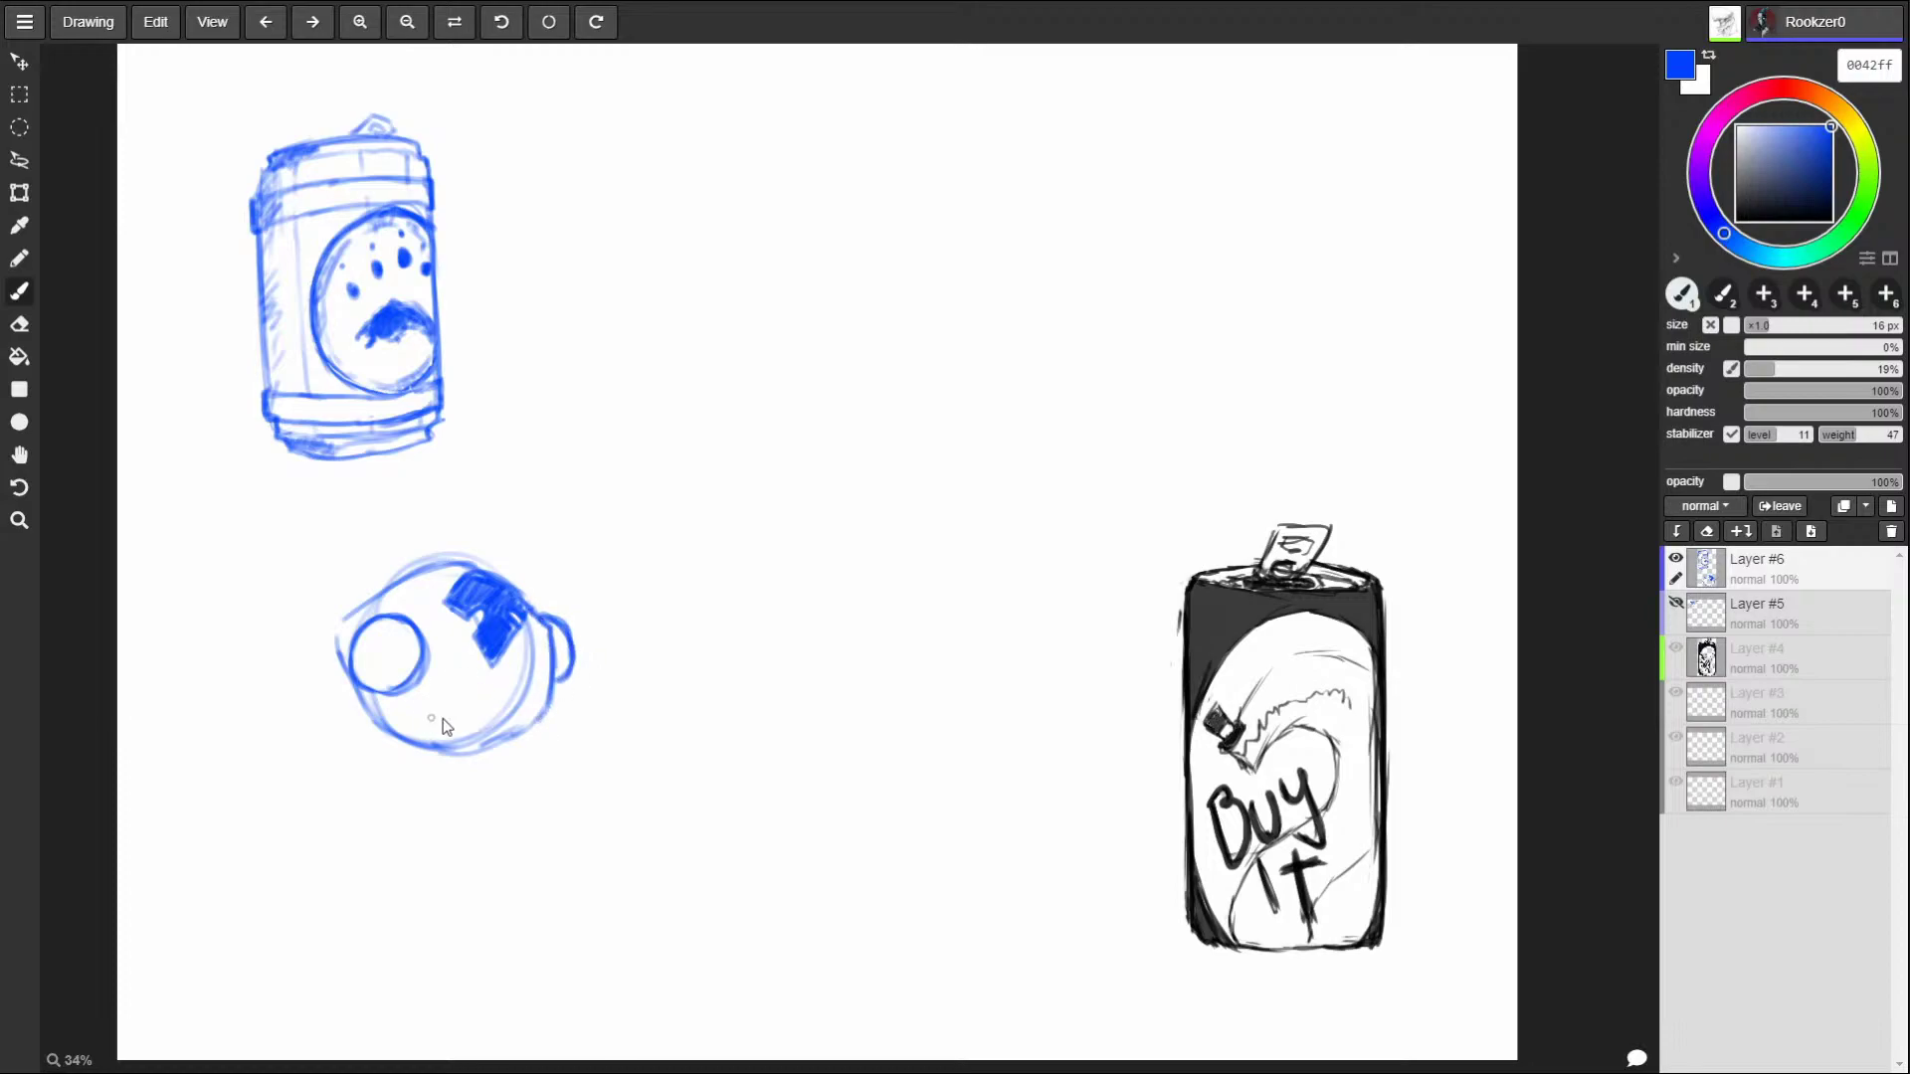
Draw a wide mouth with two small fangs and reinforce the head's top and left contour with pointed tufts.
mouse_move(418, 708)
mouse_down()
mouse_move(529, 688)
mouse_move(414, 712)
mouse_move(417, 693)
mouse_up()
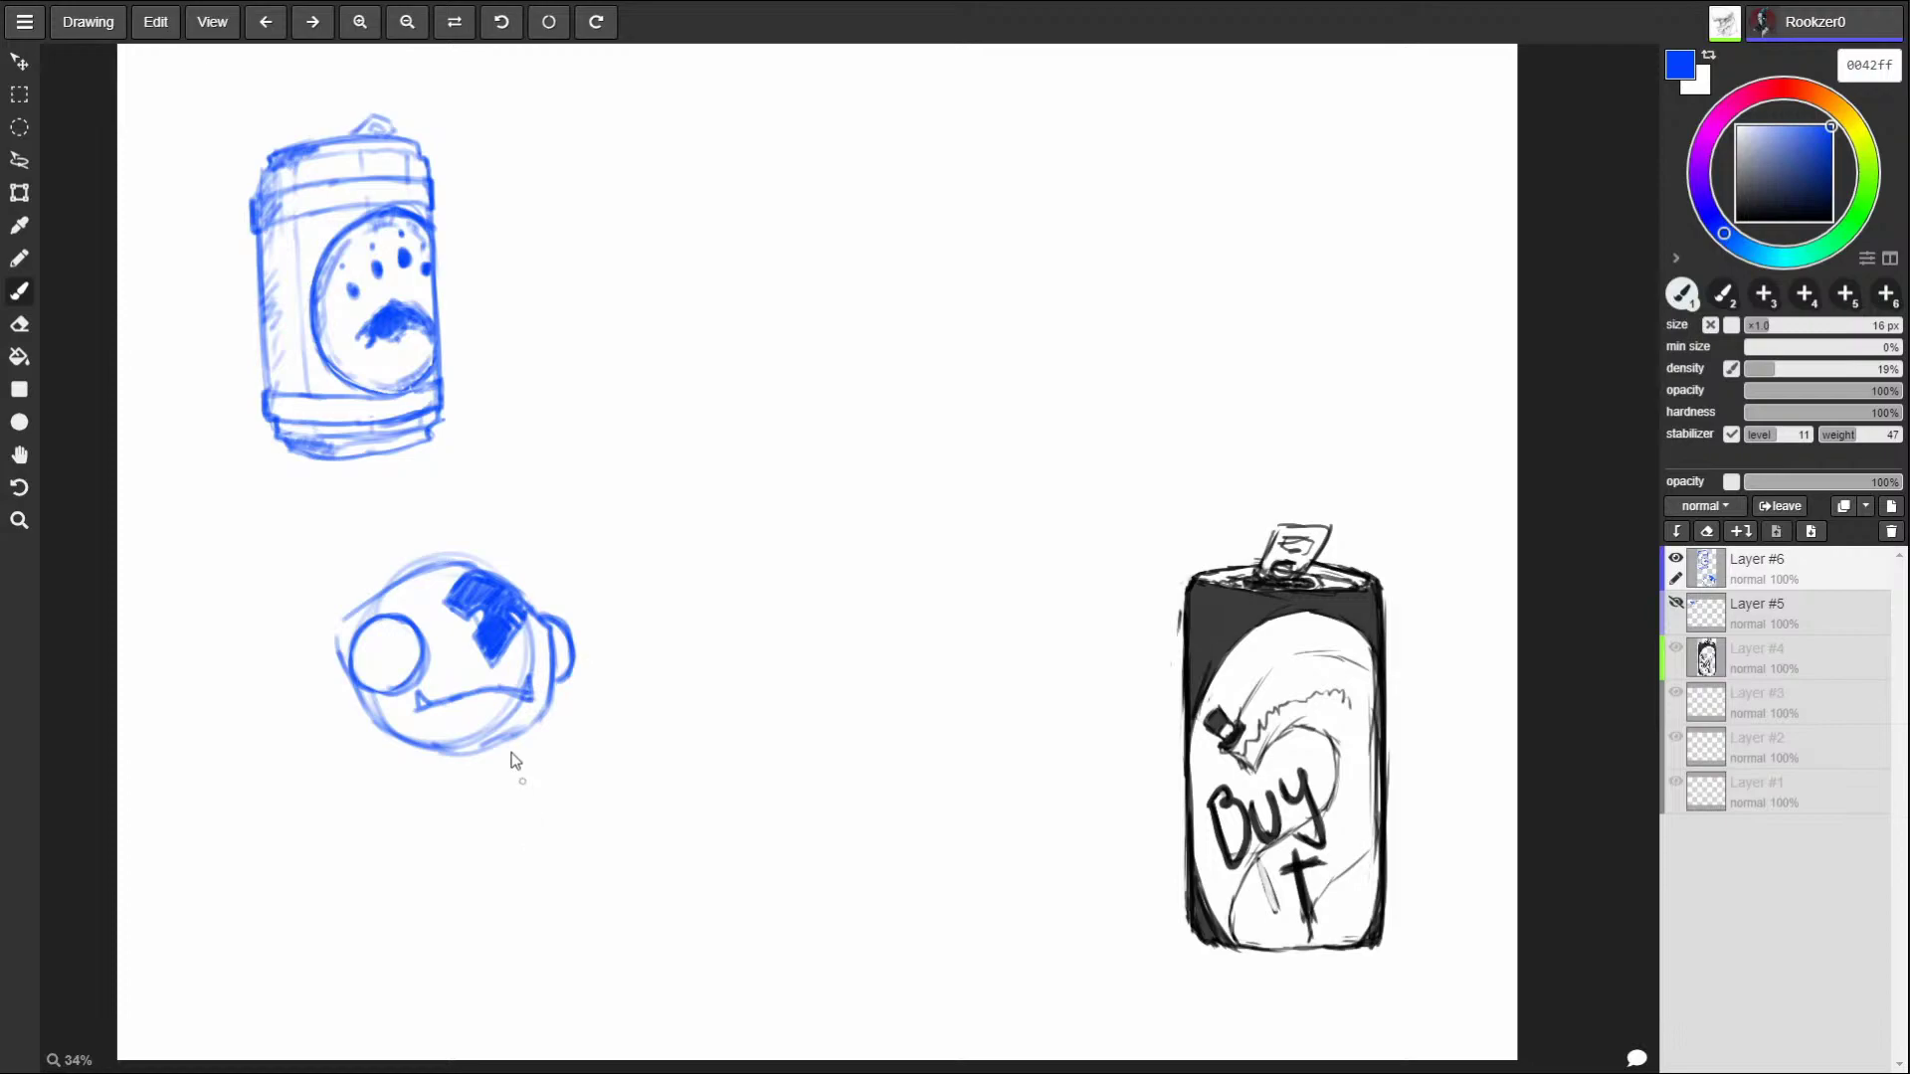
mouse_move(360, 637)
mouse_down()
mouse_move(366, 609)
mouse_move(476, 560)
mouse_up()
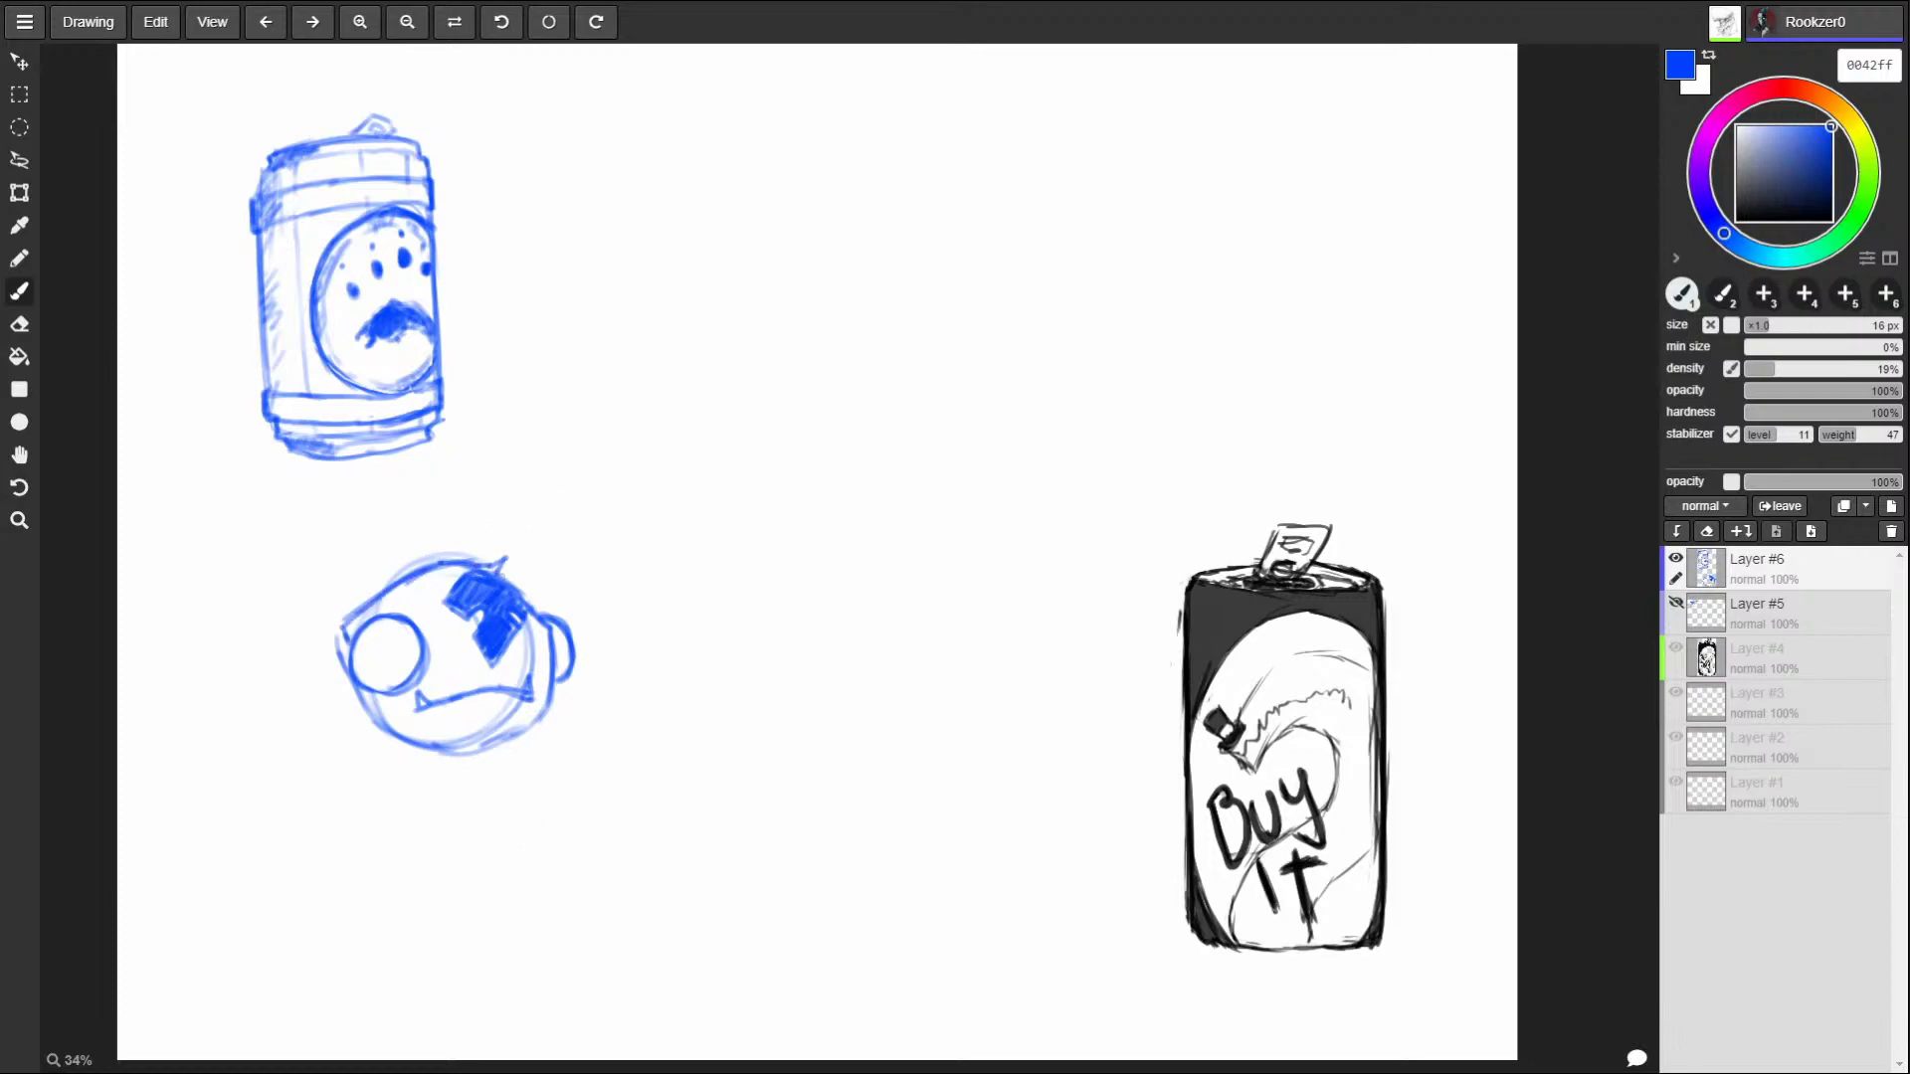
mouse_move(384, 591)
mouse_down()
mouse_move(421, 556)
mouse_move(343, 668)
mouse_up()
Draw the creature's neck and ragged-edged torso, and touch up the facial outlines.
mouse_move(407, 729)
mouse_down()
mouse_move(500, 756)
mouse_move(533, 729)
mouse_move(519, 715)
mouse_move(430, 751)
mouse_move(396, 813)
mouse_move(486, 831)
mouse_move(555, 778)
mouse_move(502, 777)
mouse_move(506, 753)
mouse_move(543, 792)
mouse_up()
mouse_move(434, 753)
mouse_down()
mouse_move(402, 817)
mouse_move(465, 831)
mouse_up()
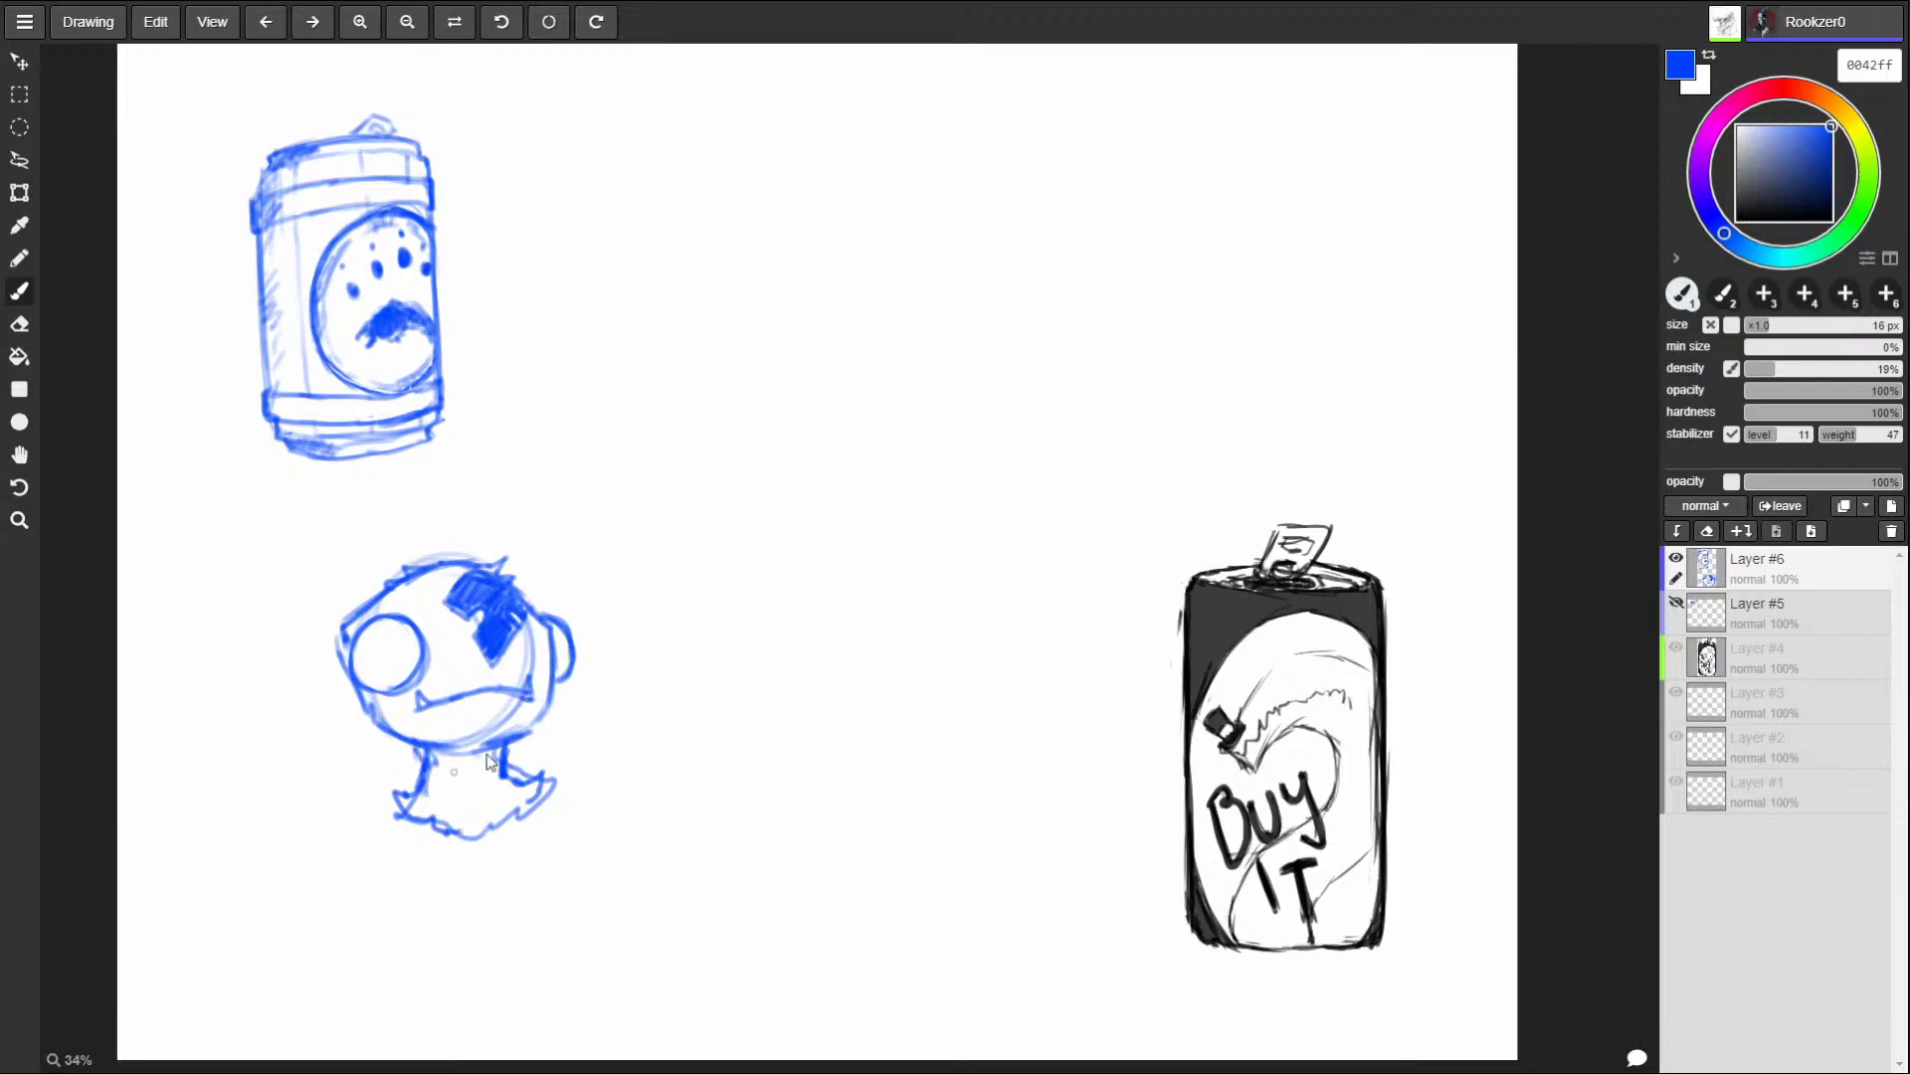
mouse_move(387, 684)
mouse_down()
mouse_move(360, 652)
mouse_move(391, 658)
mouse_up()
mouse_move(563, 629)
mouse_down()
mouse_move(555, 659)
mouse_move(566, 625)
mouse_up()
mouse_move(471, 693)
mouse_down()
mouse_move(436, 696)
mouse_move(492, 686)
mouse_move(471, 696)
mouse_up()
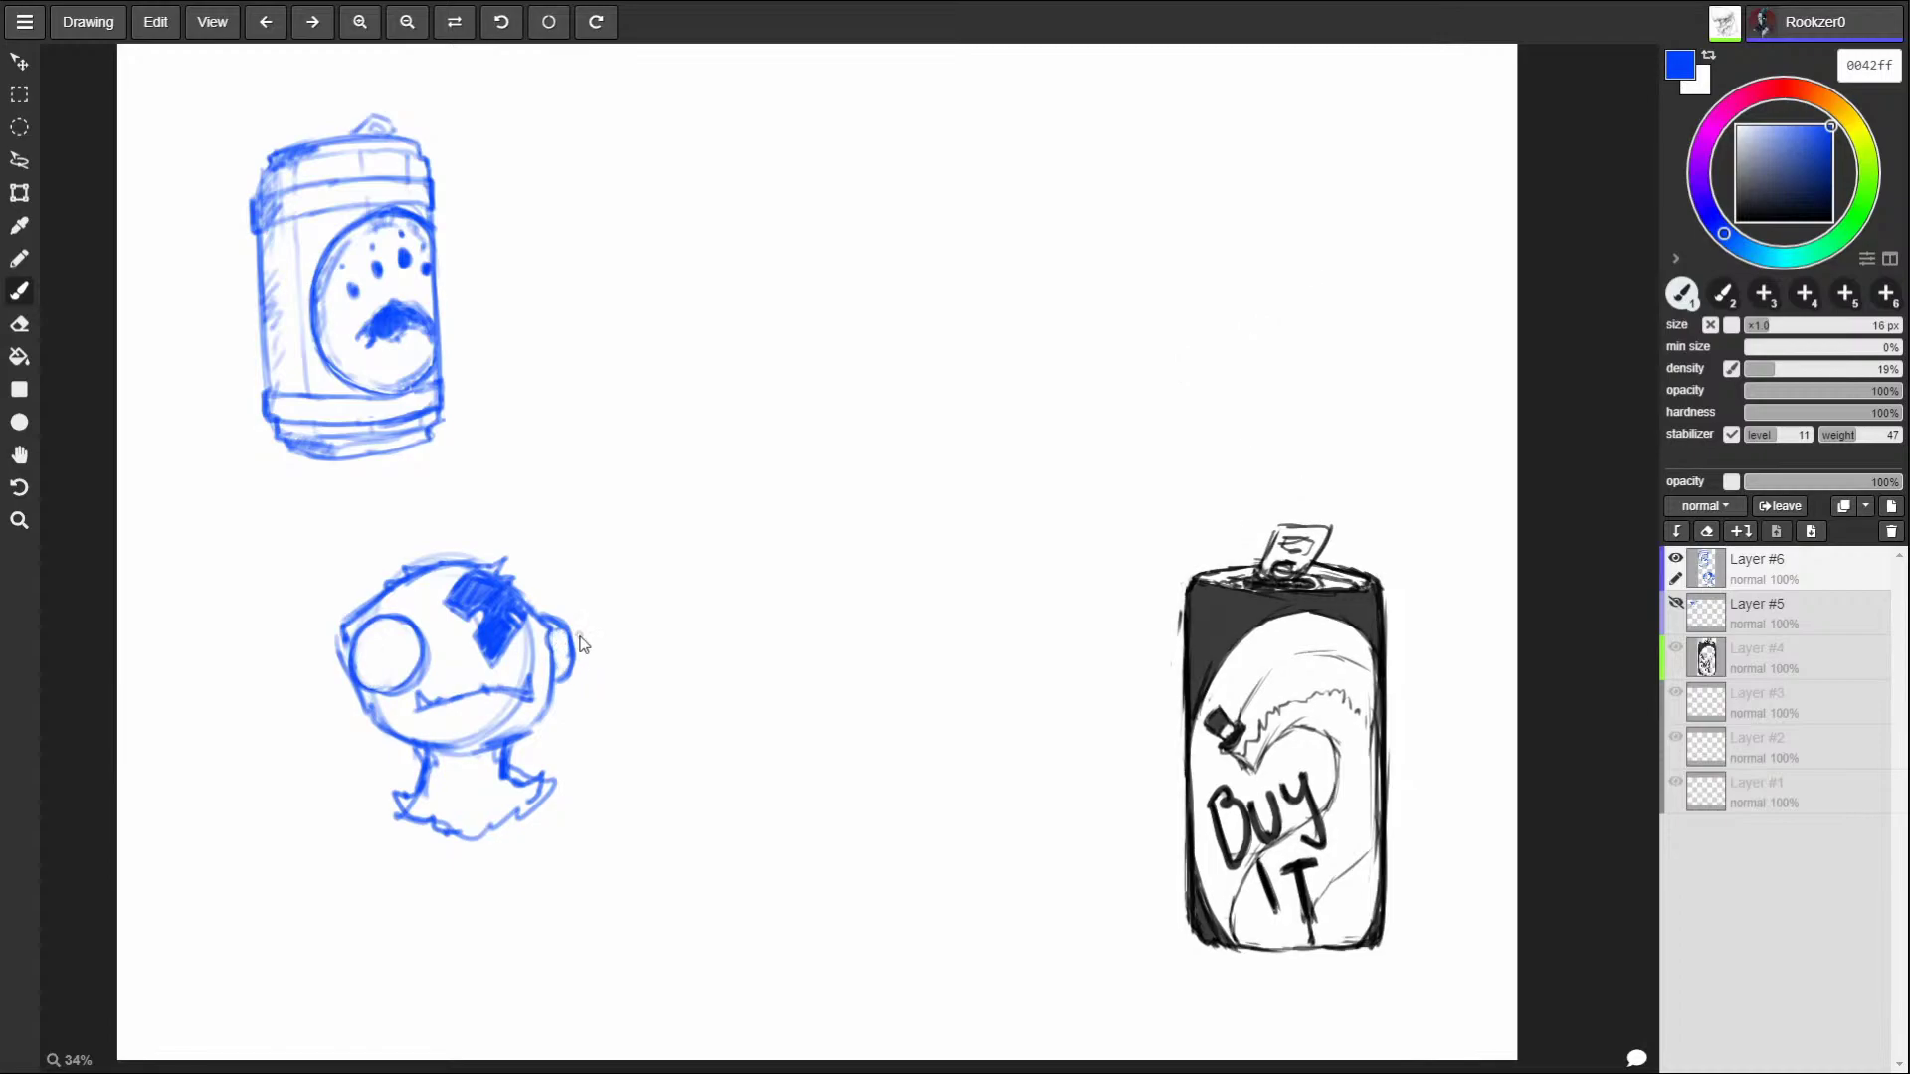
Draw a curved arm rising from the torso with its hand holding a can beside the creature's face.
mouse_move(504, 833)
mouse_down()
mouse_move(573, 788)
mouse_move(573, 766)
mouse_up()
mouse_move(497, 838)
mouse_down()
mouse_move(573, 788)
mouse_move(573, 752)
mouse_up()
mouse_move(542, 816)
mouse_down()
mouse_move(584, 762)
mouse_move(547, 706)
mouse_move(577, 691)
mouse_move(581, 755)
mouse_move(623, 746)
mouse_move(638, 701)
mouse_up()
mouse_move(639, 701)
mouse_down()
mouse_move(565, 657)
mouse_move(559, 716)
mouse_up()
mouse_move(567, 657)
mouse_down()
mouse_move(565, 701)
mouse_move(627, 724)
mouse_move(641, 699)
mouse_up()
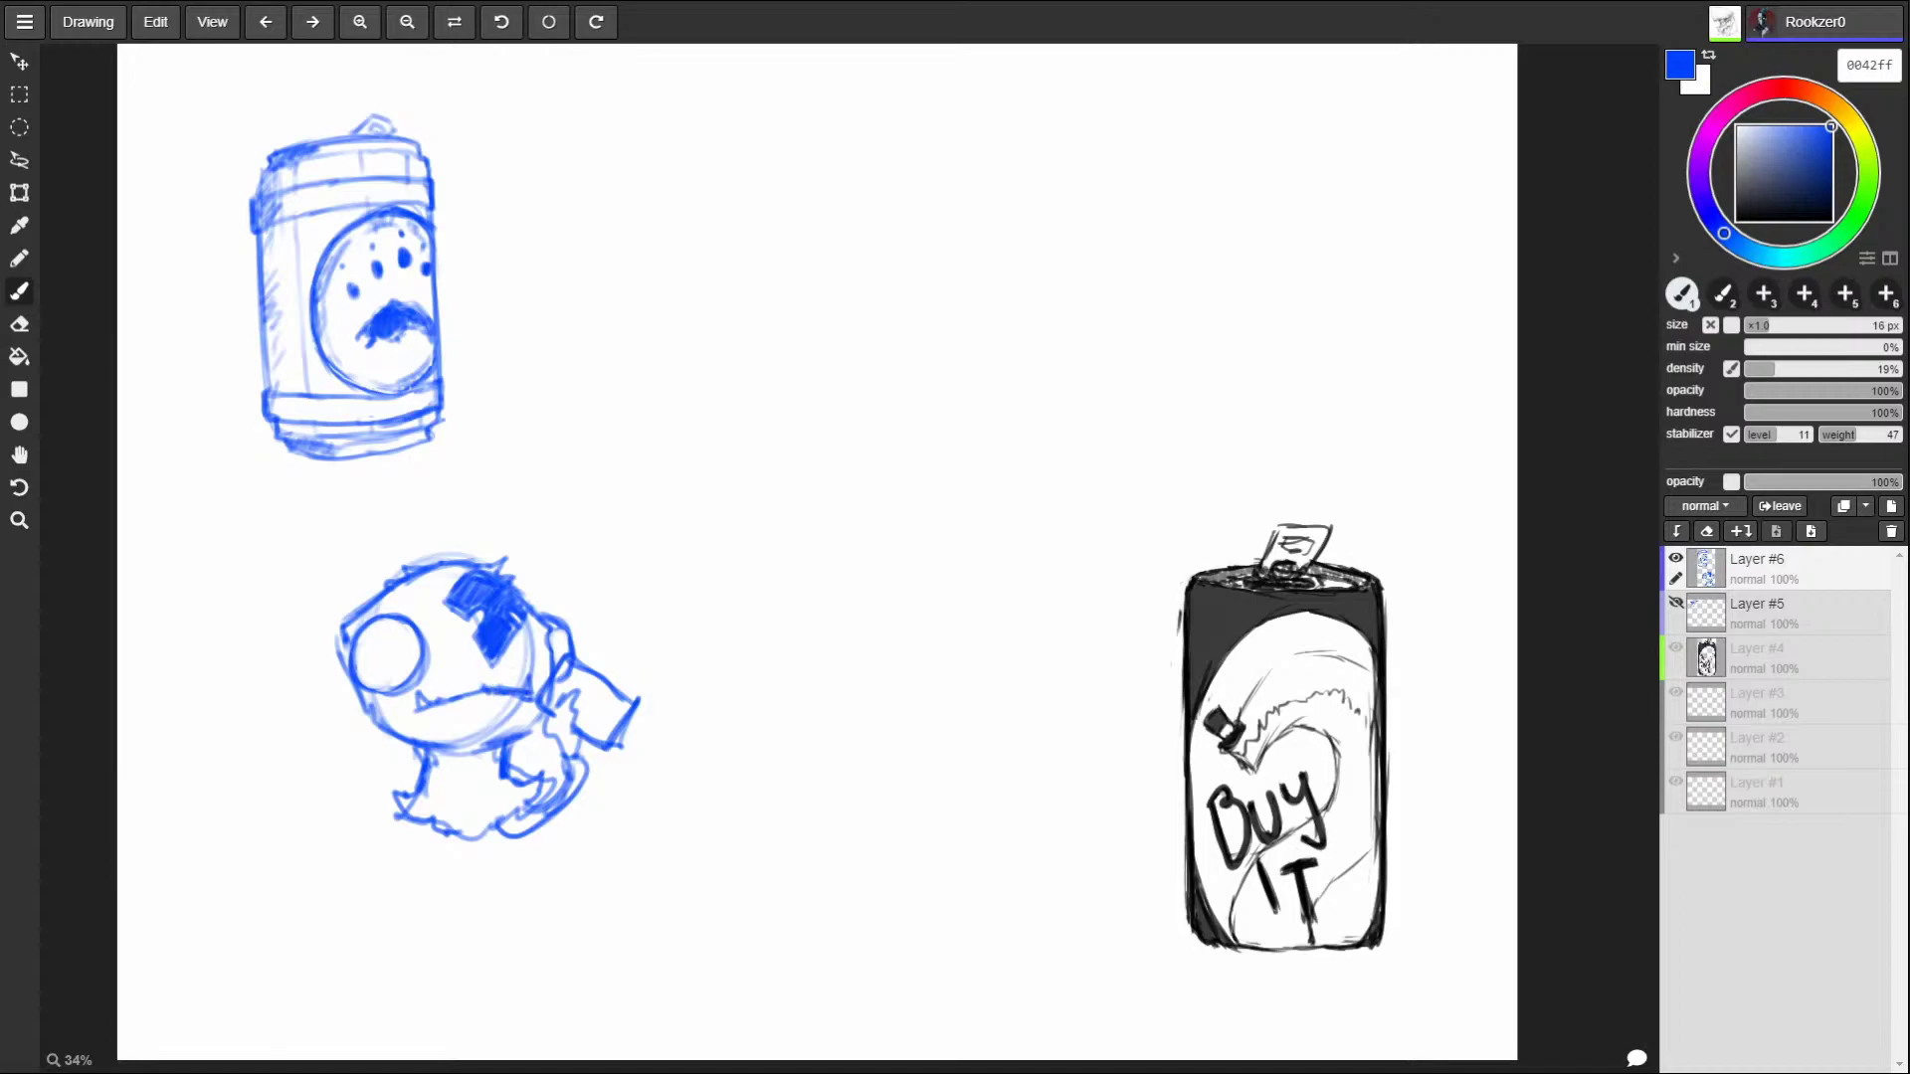
Remove the fanged mouth line and shape the held can into a cylinder with a rounded end.
mouse_move(439, 702)
mouse_down()
mouse_move(416, 702)
mouse_move(515, 690)
mouse_up()
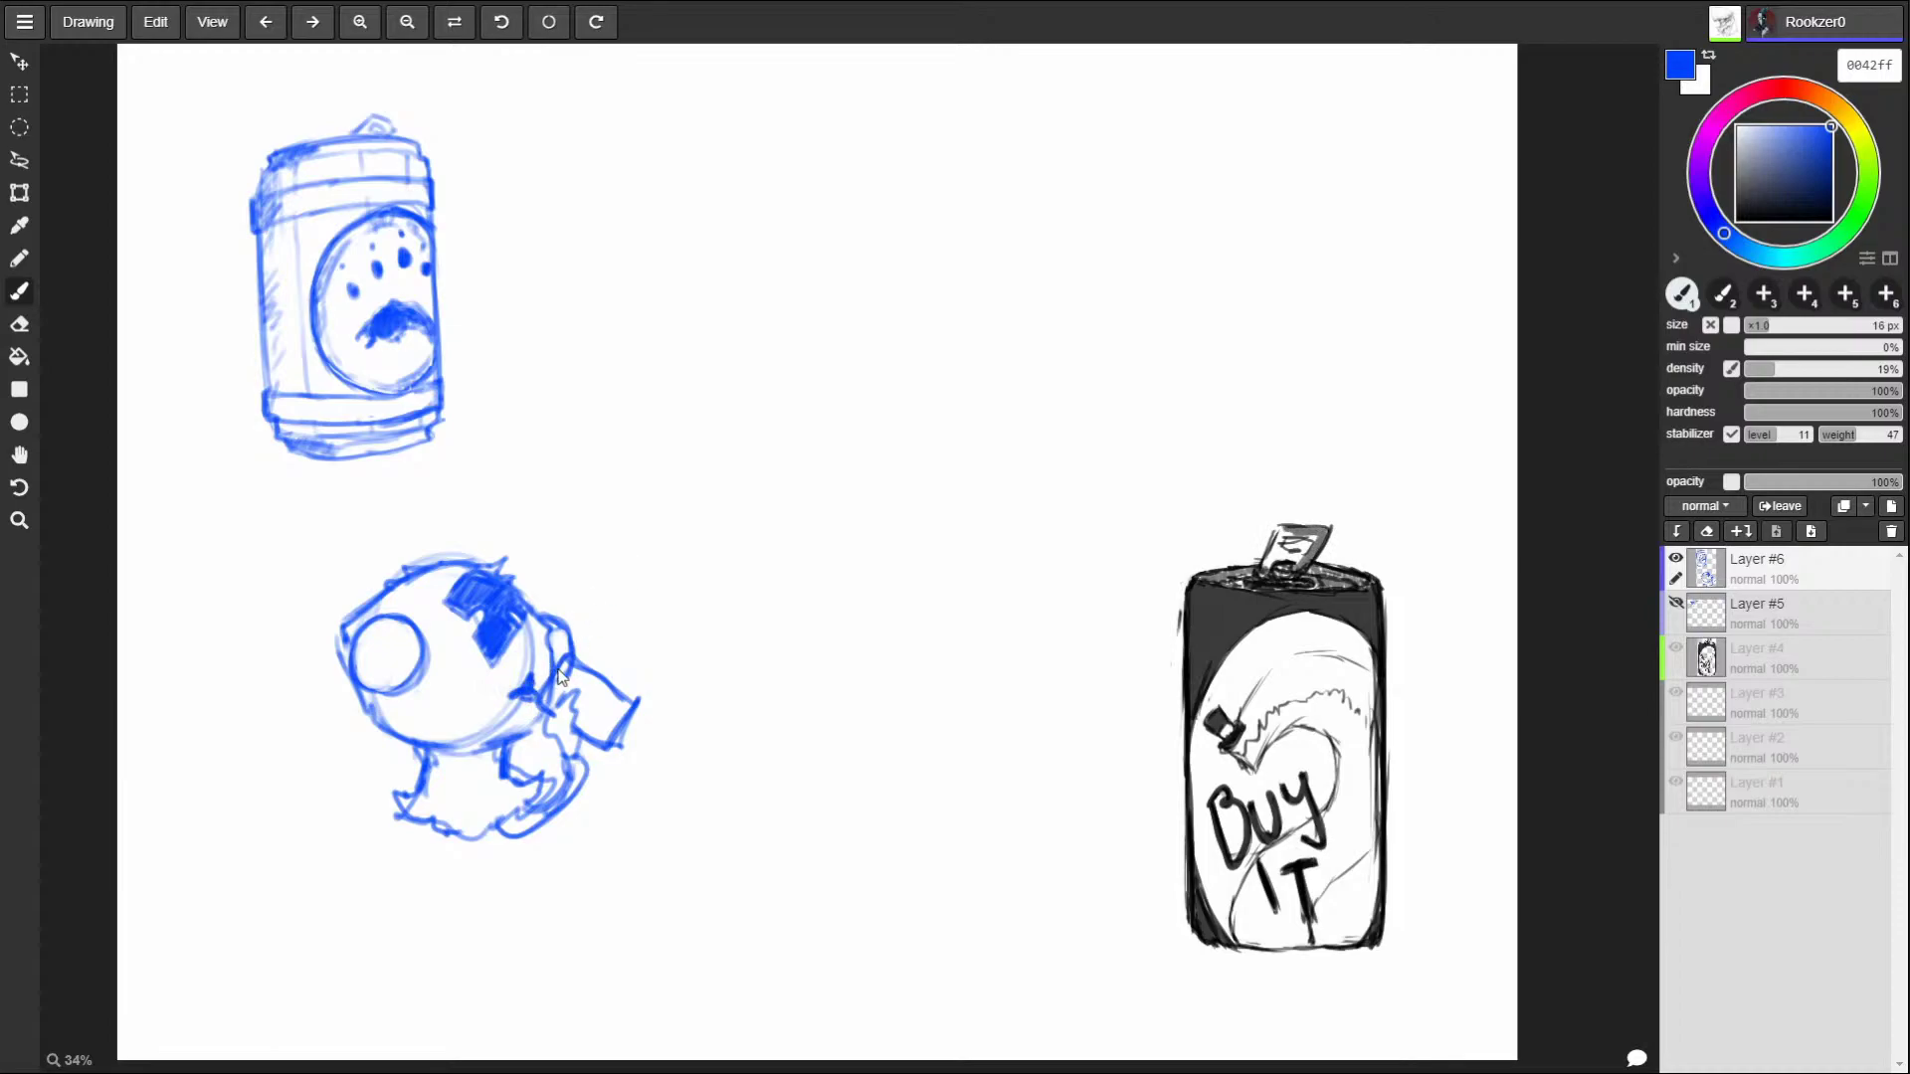
mouse_move(563, 657)
mouse_down()
mouse_move(537, 691)
mouse_move(639, 711)
mouse_move(622, 701)
mouse_move(608, 726)
mouse_move(627, 711)
mouse_up()
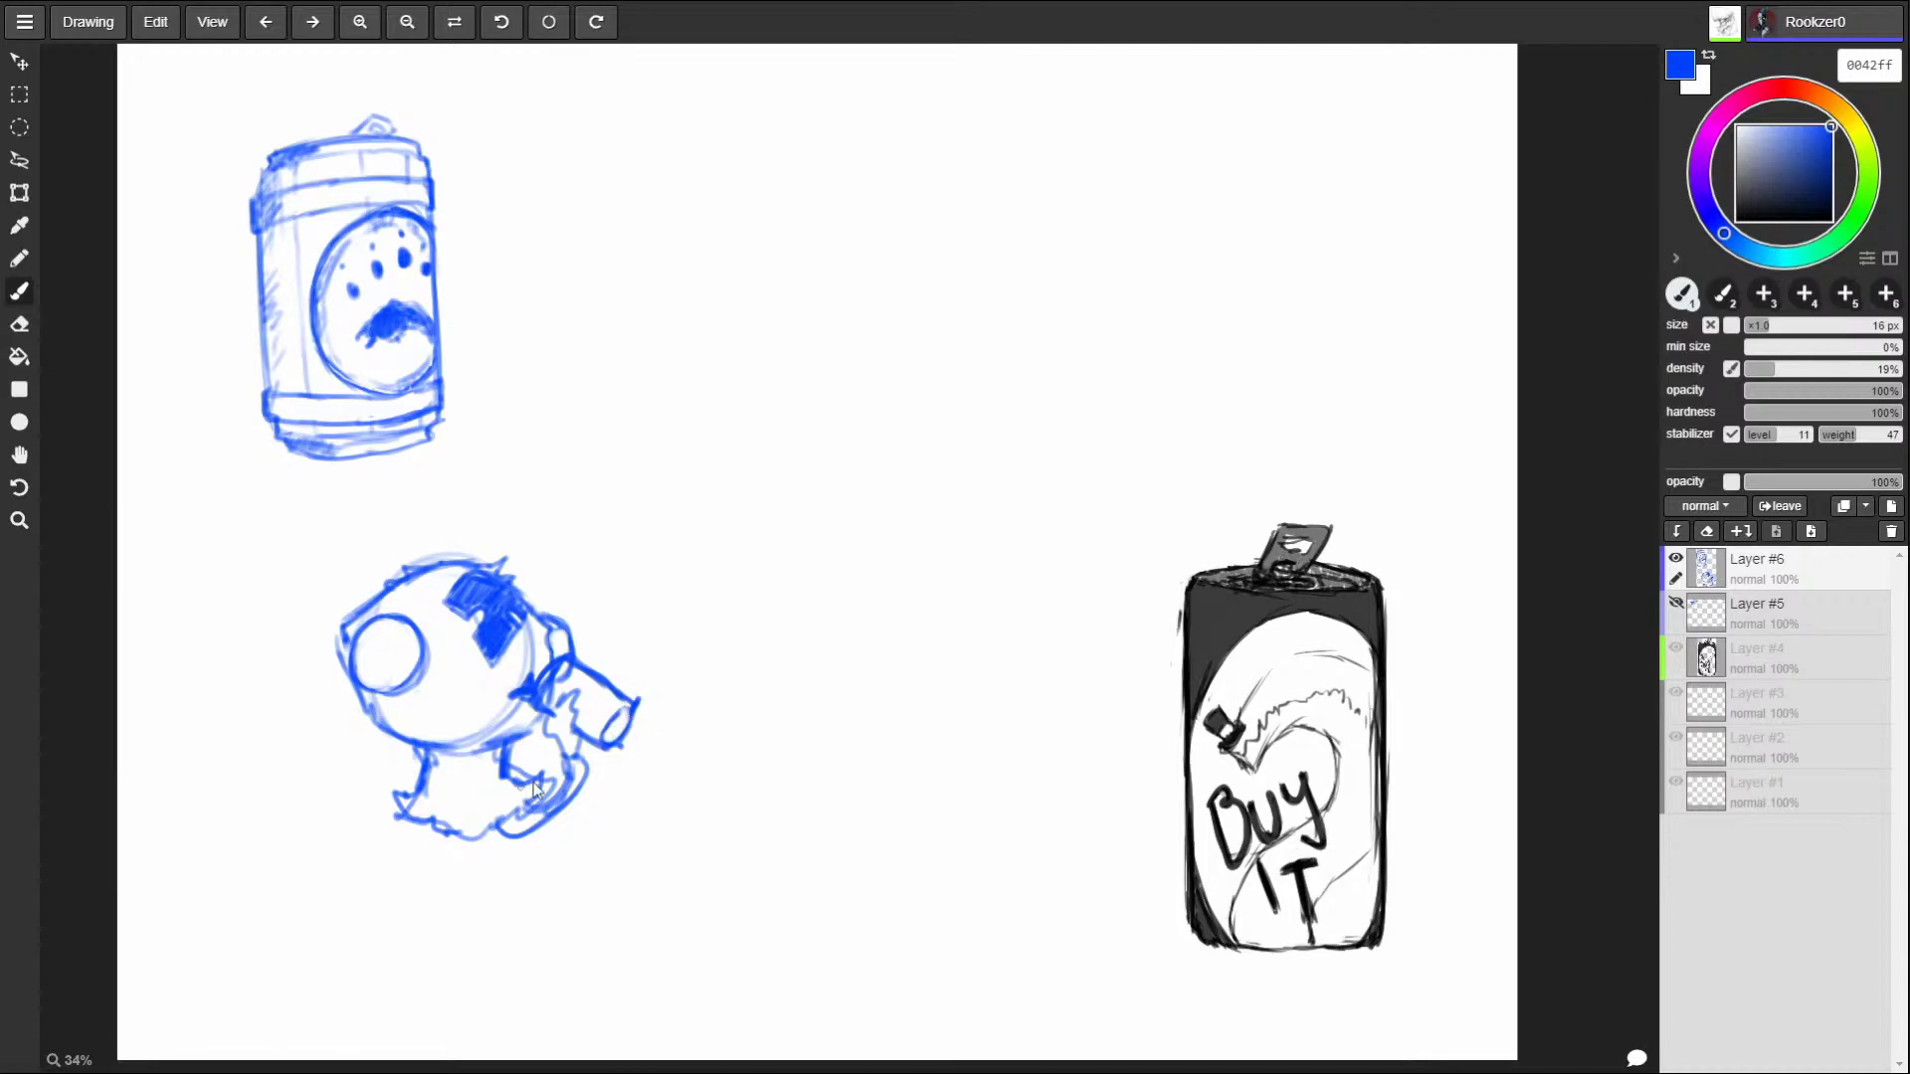
Undo the last arm strokes and redraw the creature's raised forearm with a cleaner contour.
key(ctrl+z)
key(ctrl+z)
key(ctrl+z)
key(ctrl+z)
mouse_move(560, 716)
mouse_down()
mouse_move(567, 779)
mouse_move(563, 762)
mouse_move(520, 810)
mouse_move(575, 769)
mouse_move(531, 836)
mouse_move(566, 755)
mouse_up()
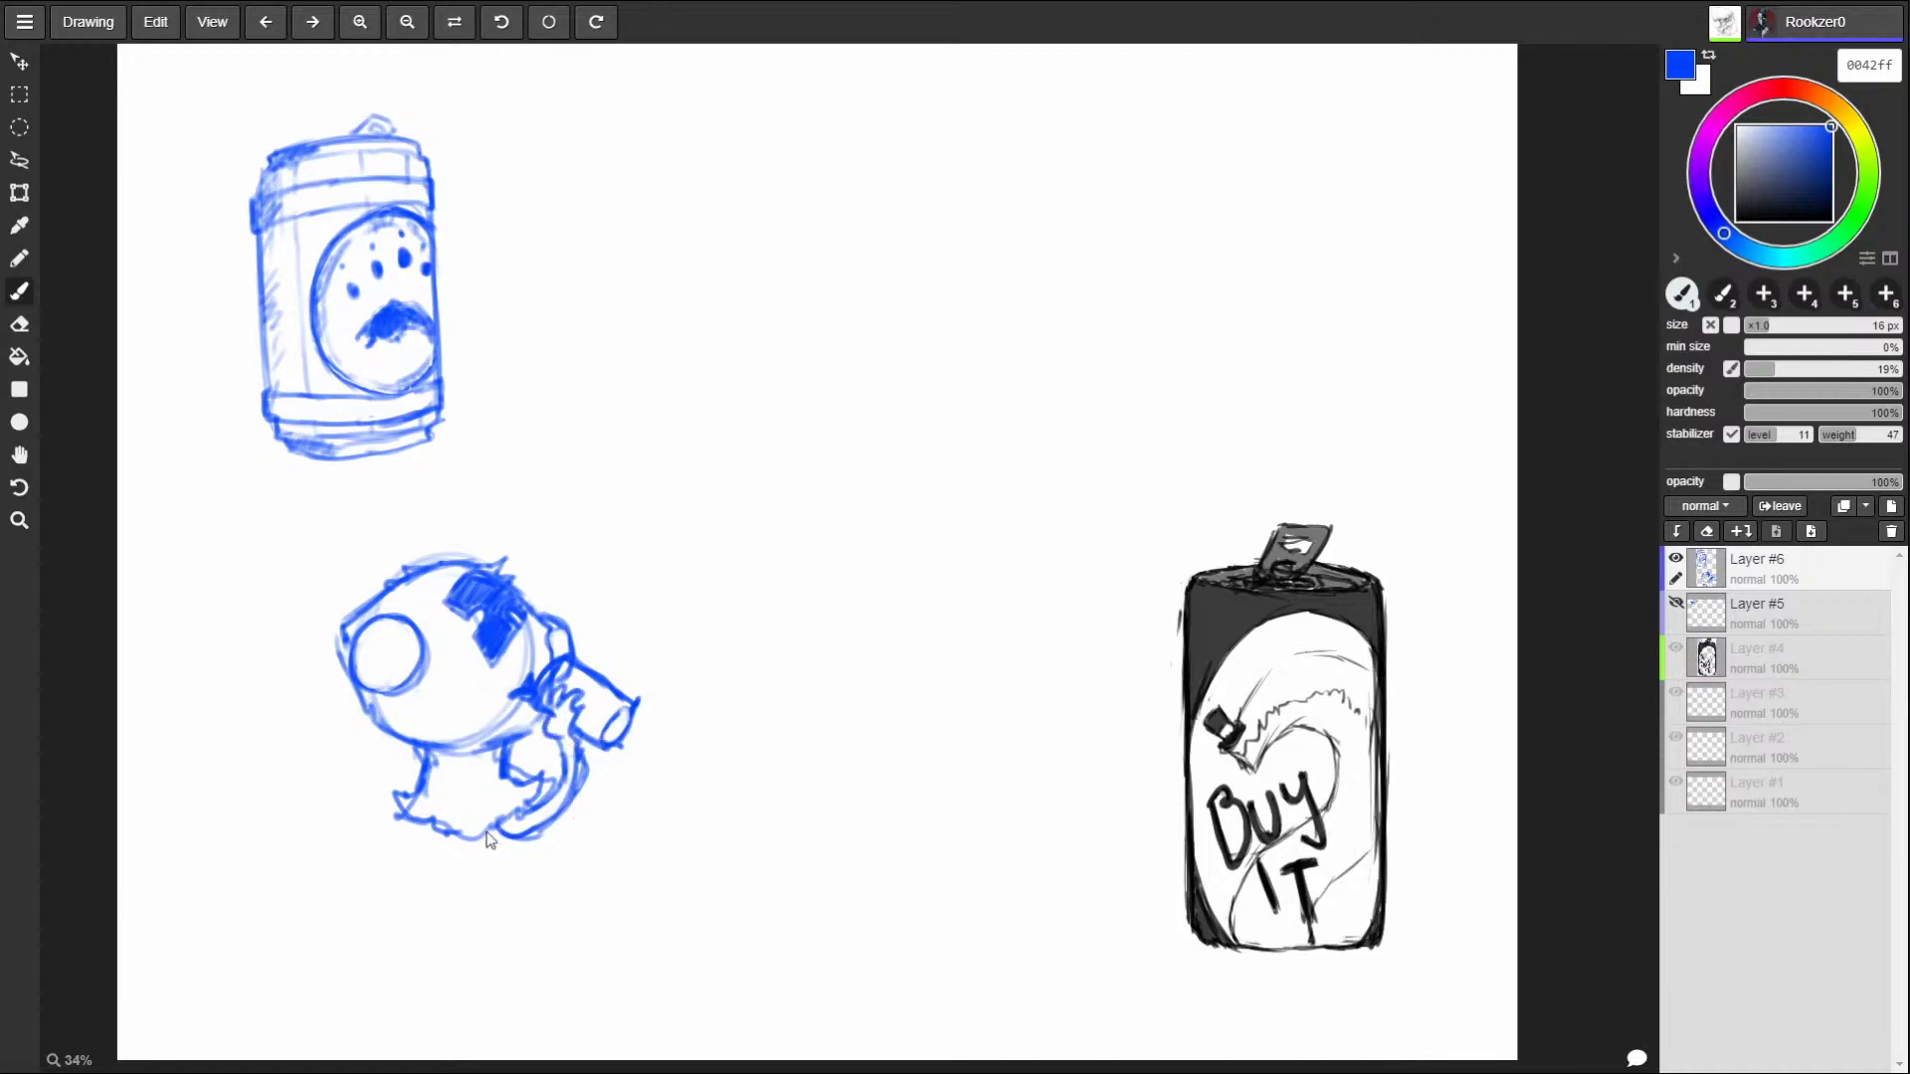
Draw a thin leg below the torso ending in a long bare foot with toes.
mouse_move(460, 831)
mouse_down()
mouse_move(430, 870)
mouse_move(475, 883)
mouse_move(393, 894)
mouse_up()
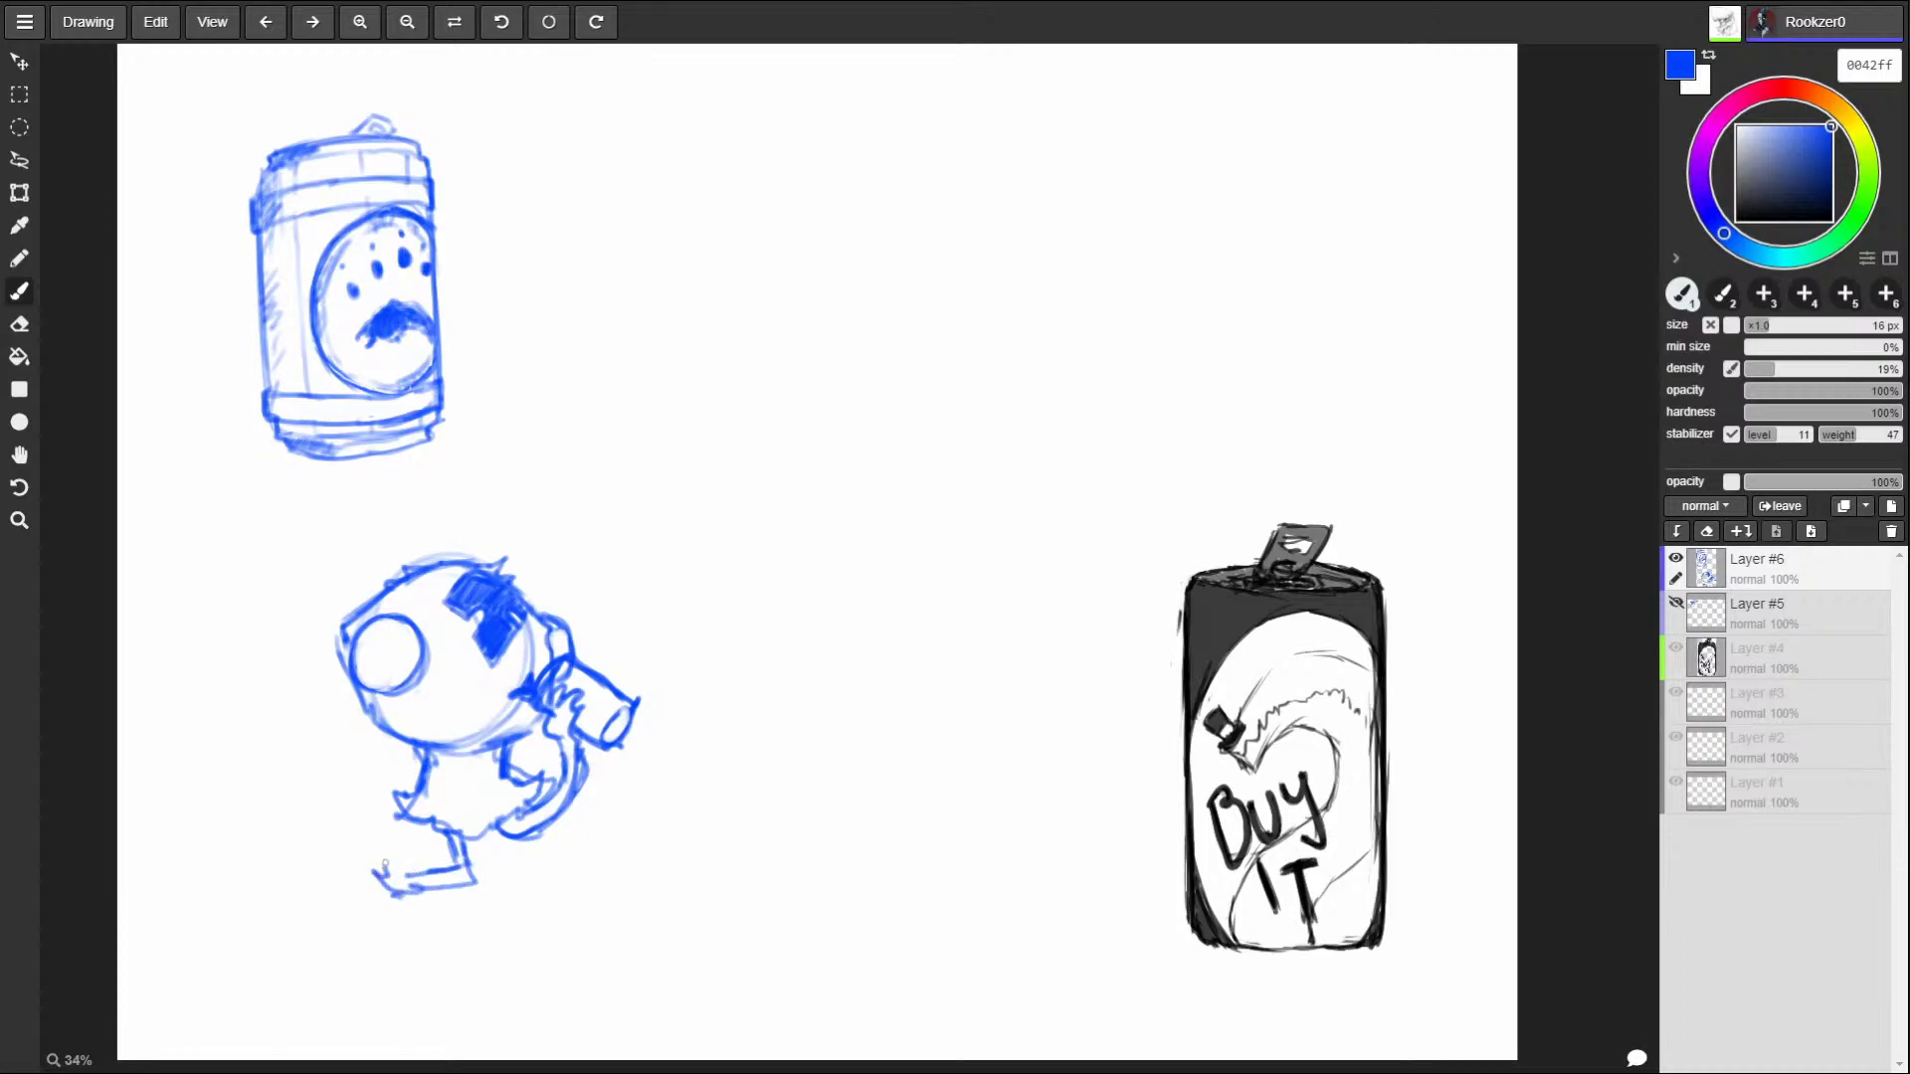
mouse_move(372, 877)
mouse_down()
mouse_move(438, 896)
mouse_move(480, 879)
mouse_up()
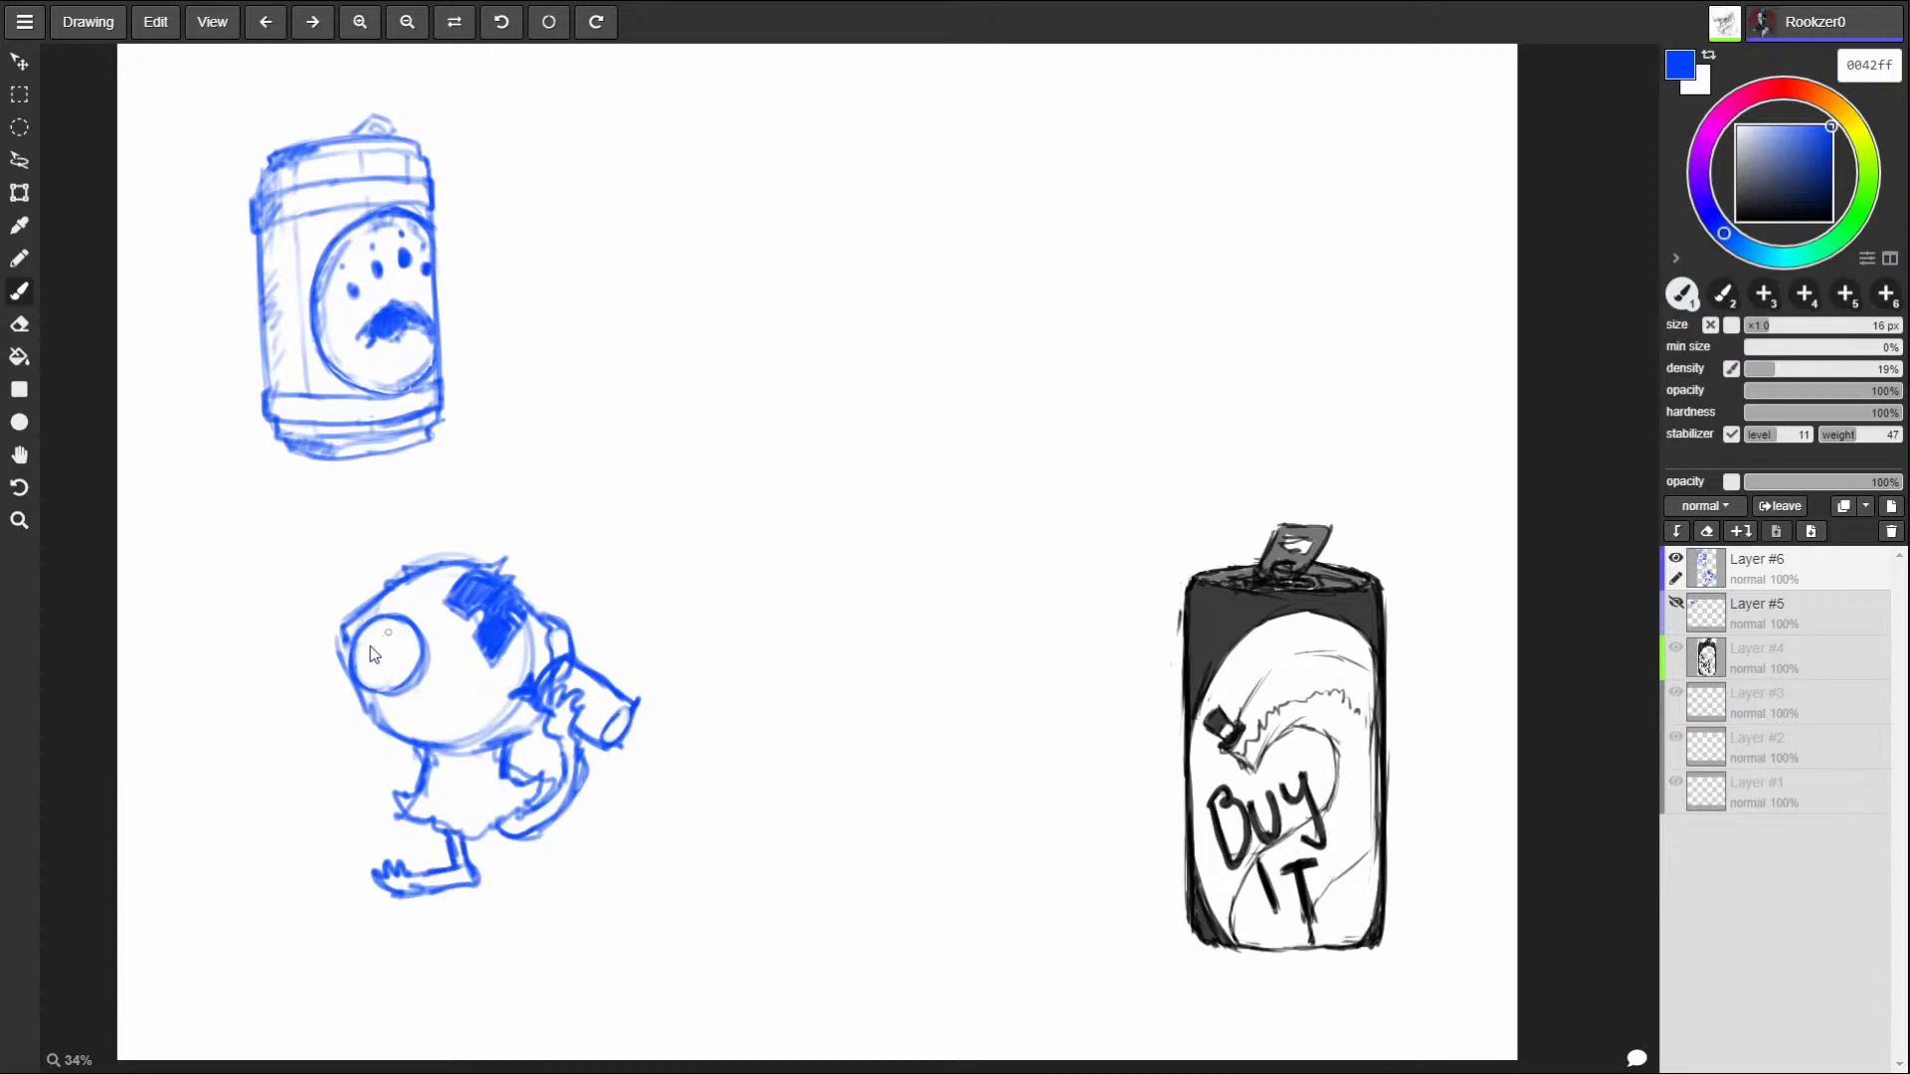
Add the pupil to the creature's left eye and draw two large pointed ears on its head.
click(362, 672)
click(364, 664)
mouse_move(393, 575)
mouse_down()
mouse_move(228, 453)
mouse_move(258, 548)
mouse_up()
mouse_move(230, 457)
mouse_down()
mouse_move(298, 647)
mouse_move(338, 668)
mouse_up()
mouse_move(417, 565)
mouse_down()
mouse_move(476, 437)
mouse_move(507, 571)
mouse_move(461, 400)
mouse_up()
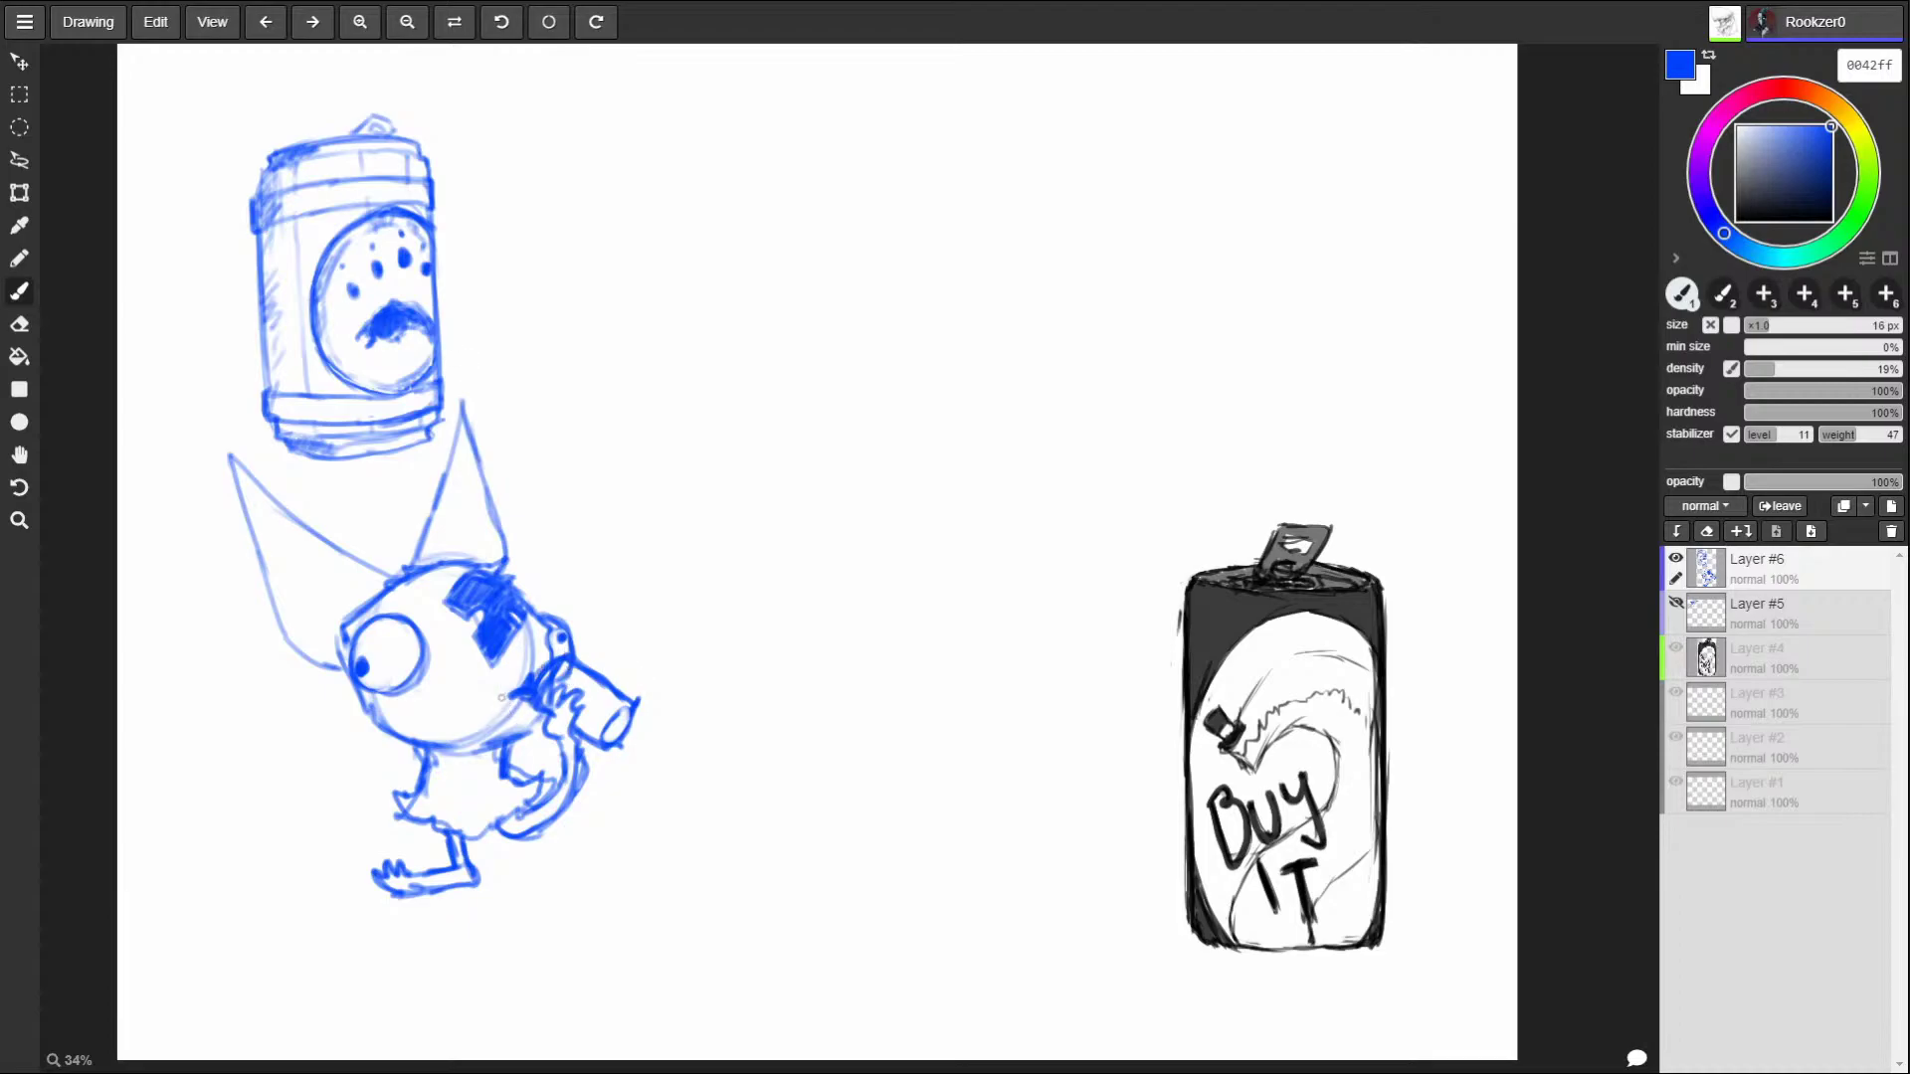
Draw a small mouth near the held can and try reworking the outline of the large left eye.
drag(492, 693, 484, 701)
drag(376, 698, 438, 657)
key(ctrl+z)
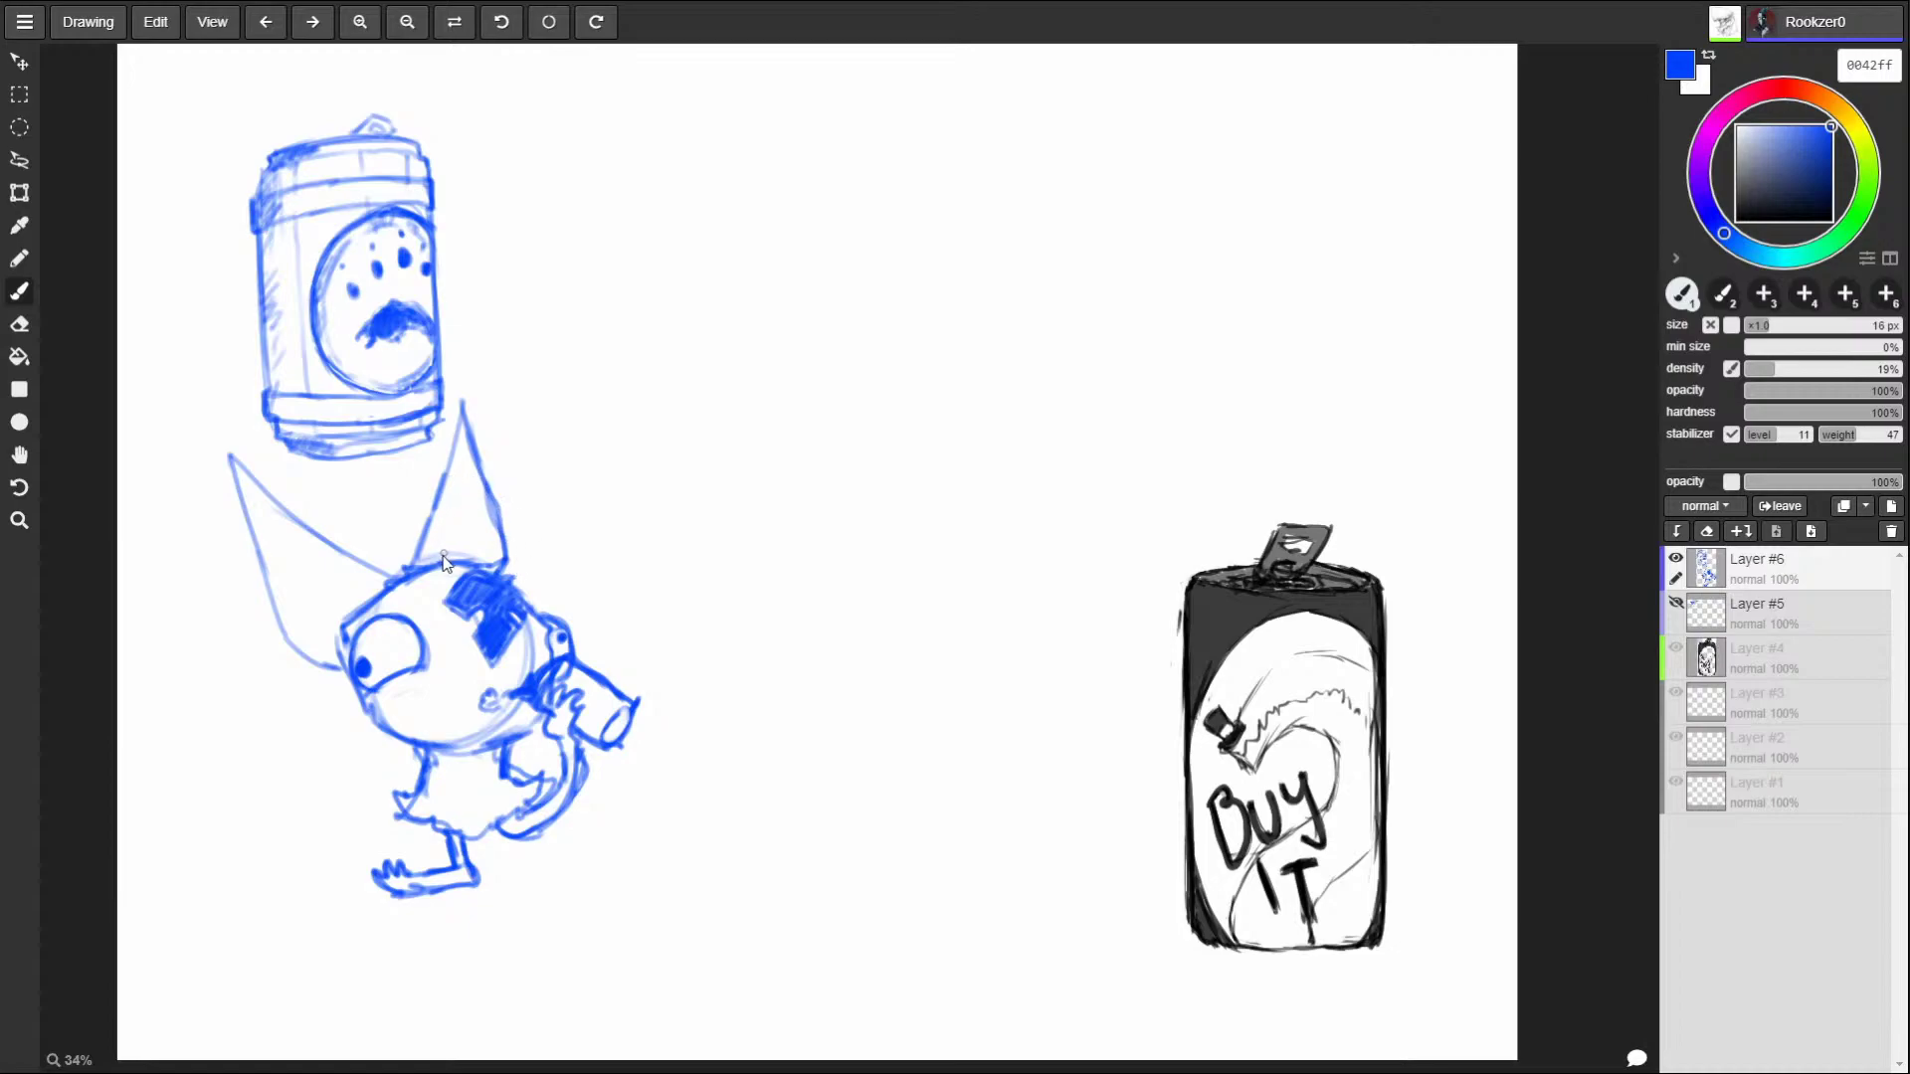
Draw the inner folds of both pointed ears and hatch the shaded areas inside them.
drag(438, 559, 467, 453)
drag(452, 517, 468, 533)
mouse_move(247, 491)
mouse_down()
mouse_move(370, 587)
mouse_move(348, 636)
mouse_move(320, 567)
mouse_move(343, 627)
mouse_move(363, 597)
mouse_up()
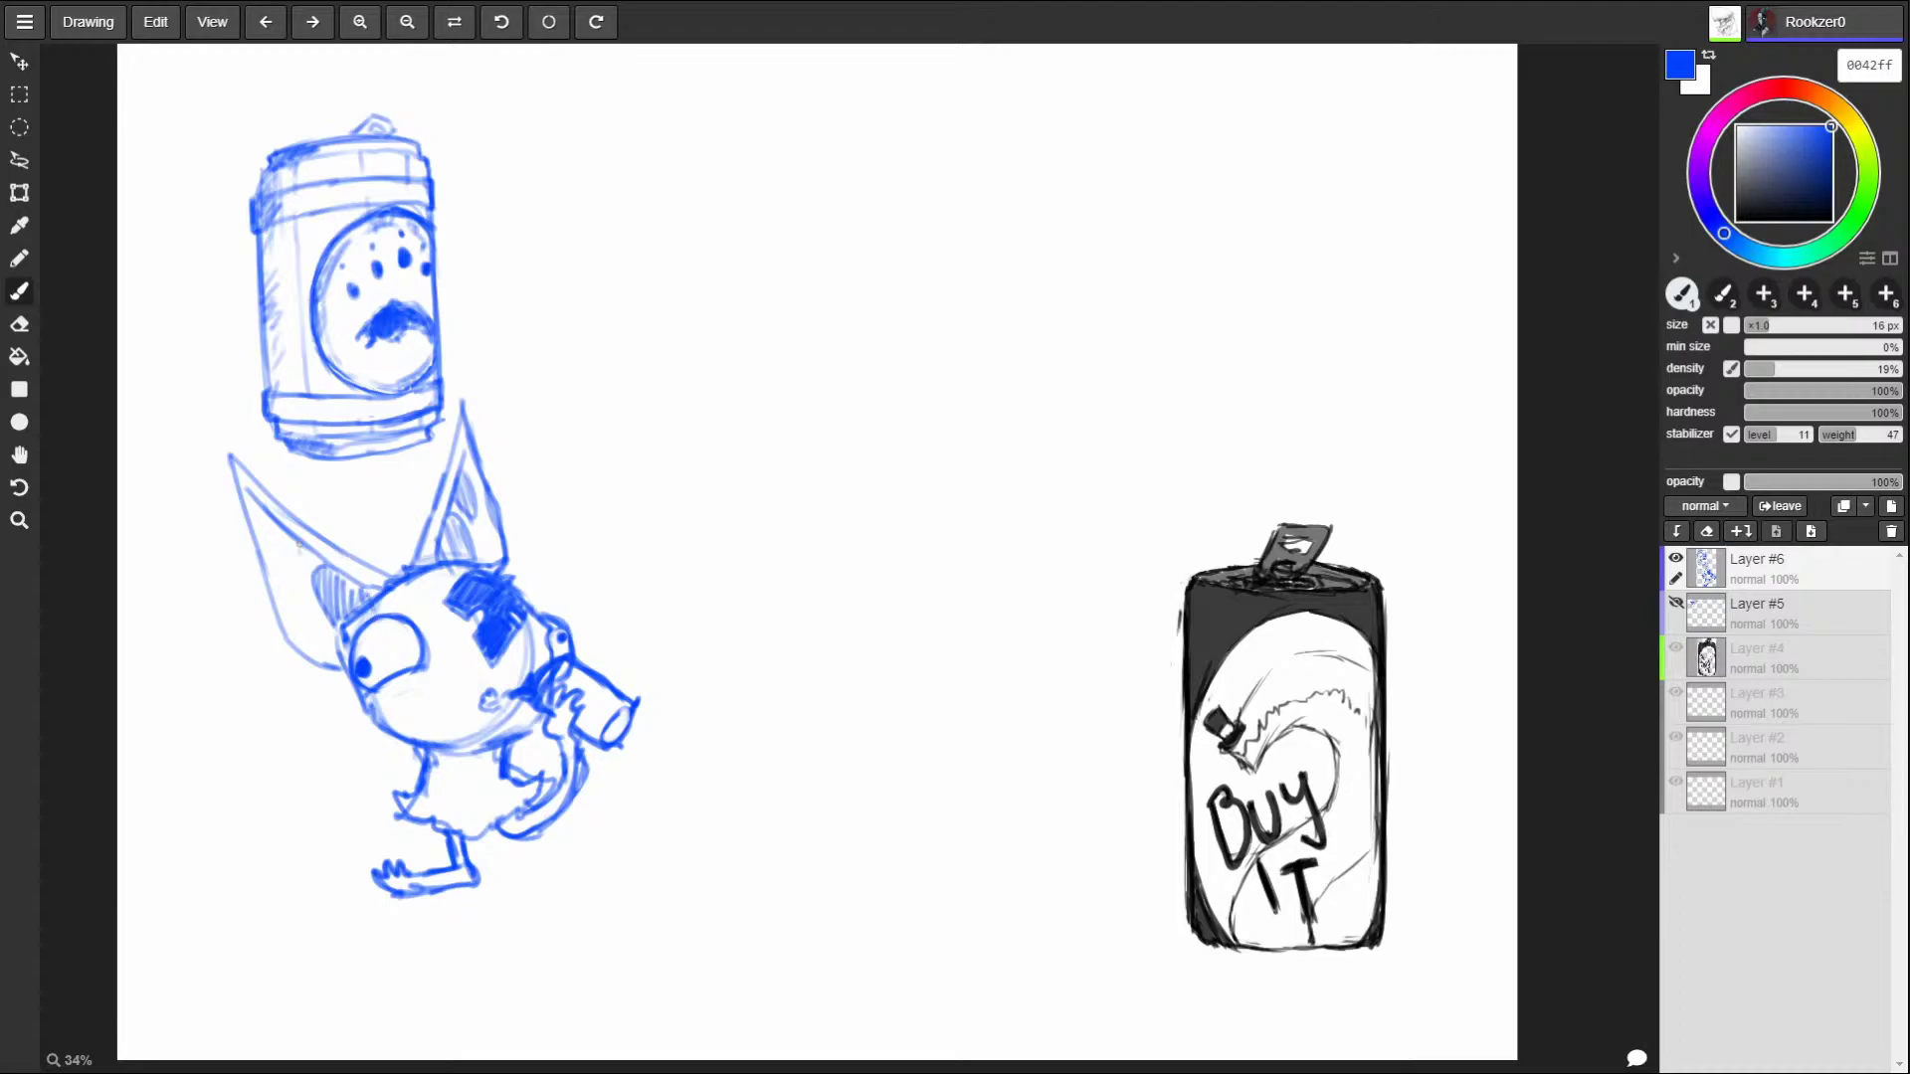
drag(266, 530, 293, 569)
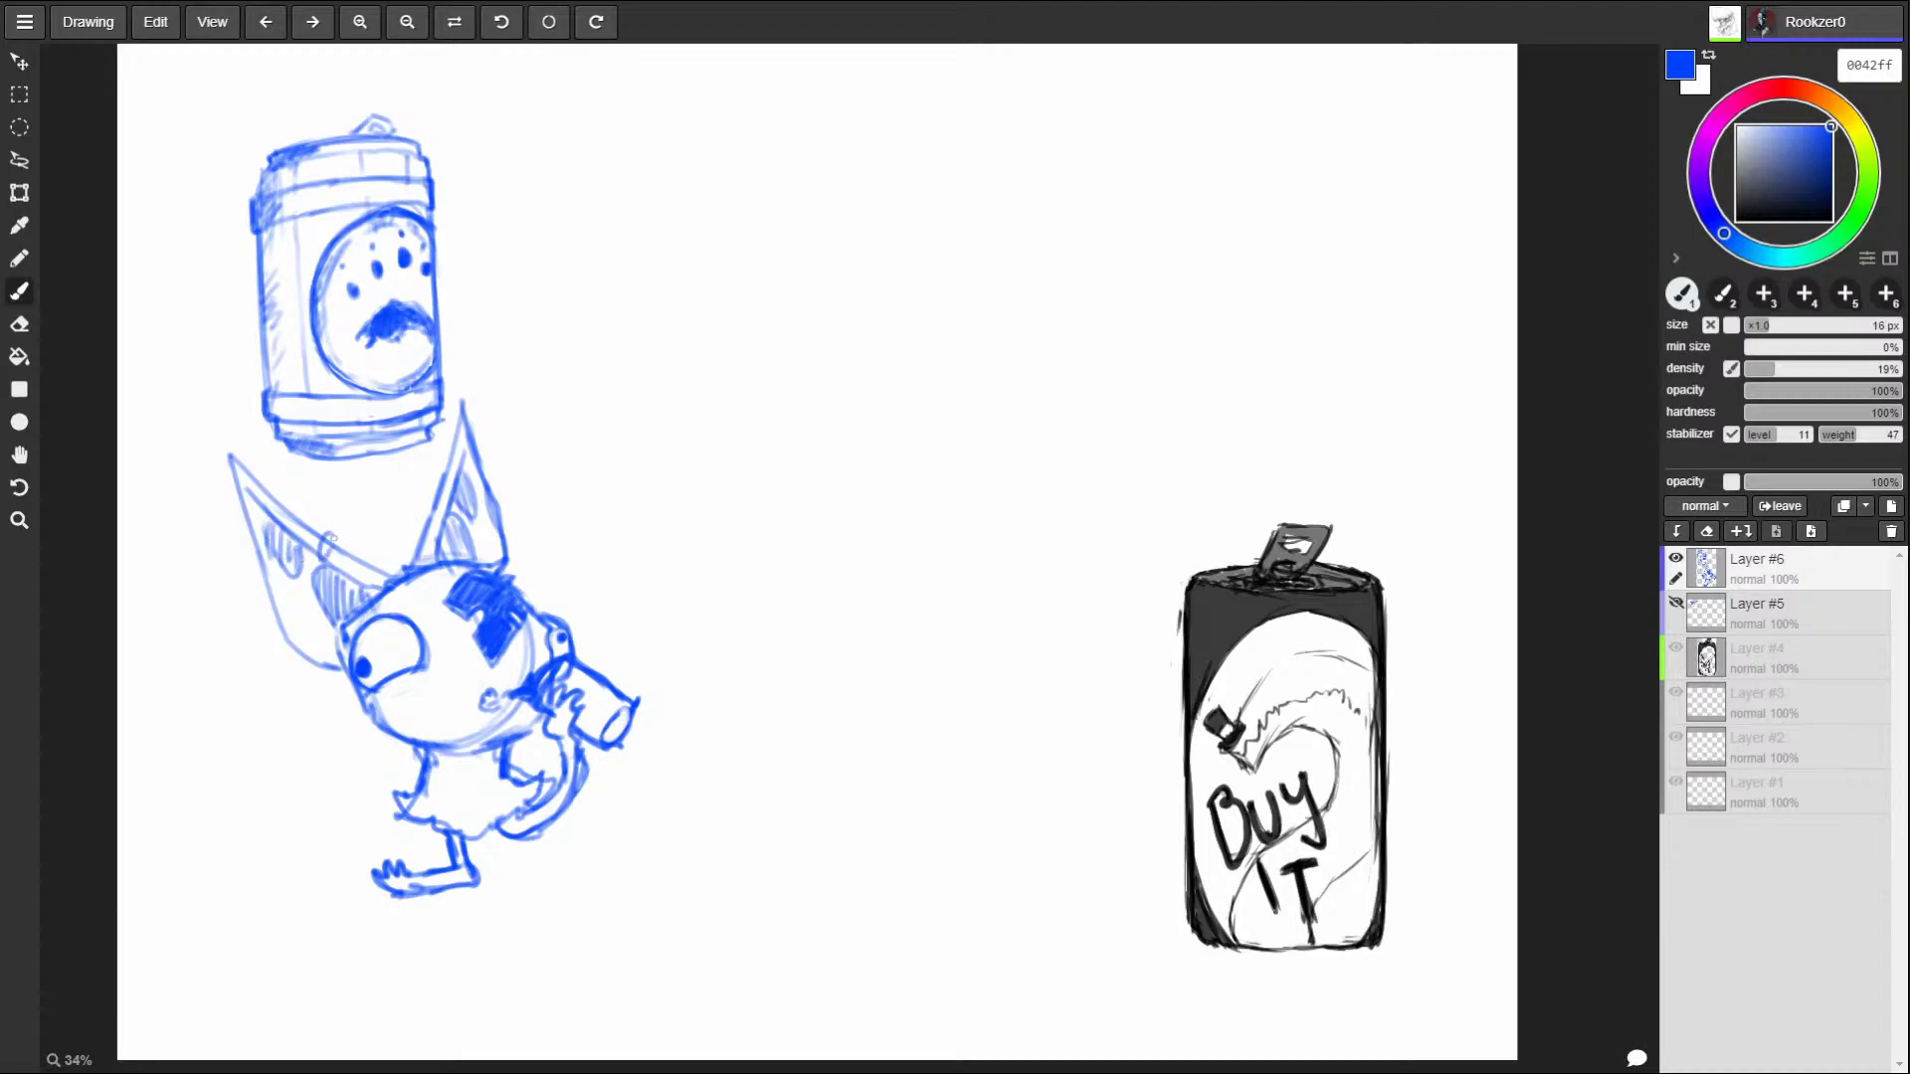
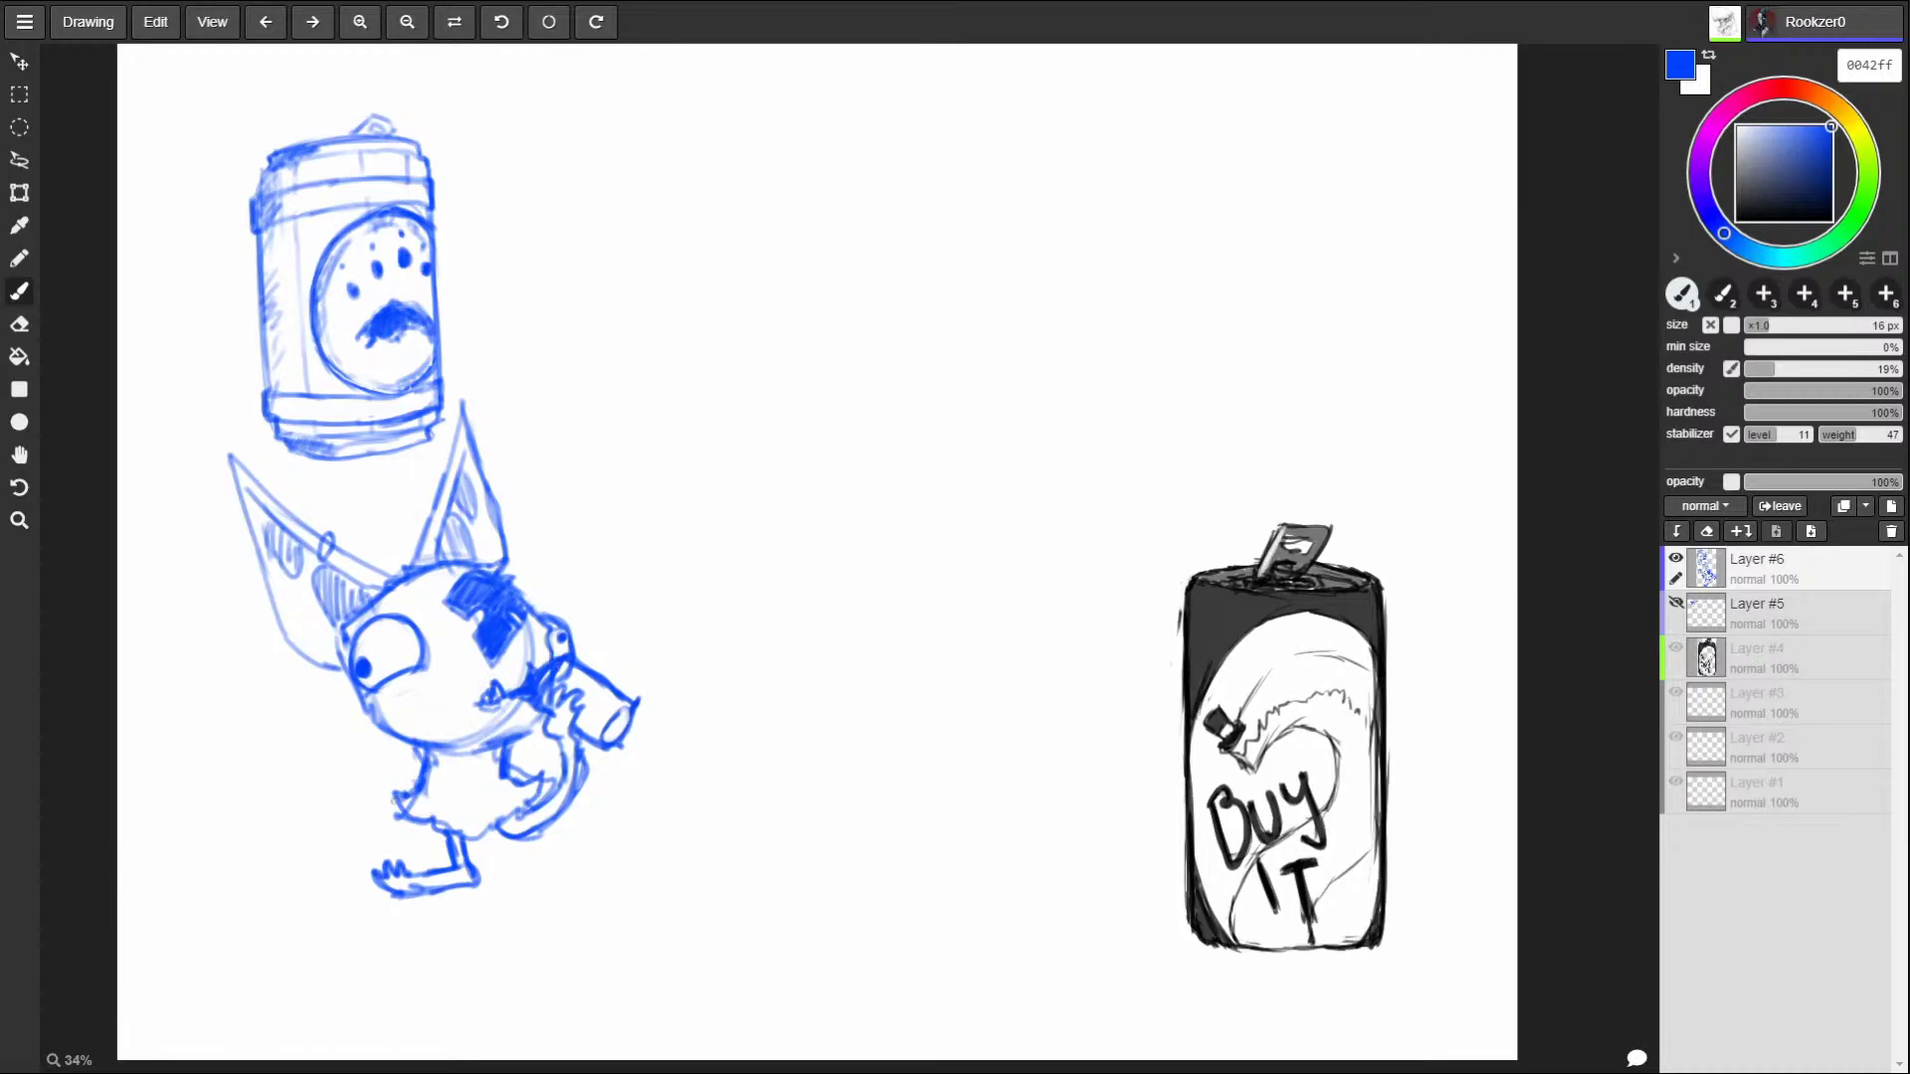
Sketch the rough head sides and torso edges of a second figure between the creature and the black can.
drag(712, 653, 731, 781)
drag(888, 756, 988, 726)
drag(964, 767, 832, 830)
drag(748, 793, 758, 857)
drag(910, 802, 895, 885)
Add curved contours on both sides of the second figure's face and draw two round eyes with dot pupils.
drag(759, 654, 738, 776)
mouse_move(891, 670)
mouse_down()
mouse_move(920, 718)
mouse_move(895, 752)
mouse_up()
mouse_move(684, 709)
mouse_down()
mouse_move(675, 758)
mouse_move(710, 772)
mouse_up()
drag(741, 714, 726, 759)
drag(945, 736, 956, 772)
mouse_move(790, 718)
mouse_down()
mouse_move(801, 744)
mouse_move(874, 768)
mouse_up()
click(772, 748)
click(883, 740)
Sketch the second figure's head top and a long spike with jagged points fanning out from its right side.
mouse_move(759, 669)
mouse_down()
mouse_move(824, 628)
mouse_move(686, 632)
mouse_up()
drag(880, 660, 1011, 518)
mouse_move(979, 636)
mouse_down()
mouse_move(1080, 623)
mouse_move(1094, 681)
mouse_up()
drag(1030, 716, 1109, 740)
drag(1109, 760, 995, 775)
Close the bottom of the second figure's torso and draw two short legs with flat, outward-pointing feet.
drag(758, 855, 794, 854)
mouse_move(741, 875)
mouse_down()
mouse_move(880, 900)
mouse_move(808, 896)
mouse_move(756, 935)
mouse_move(823, 930)
mouse_up()
mouse_move(815, 883)
mouse_down()
mouse_move(818, 930)
mouse_move(888, 935)
mouse_up()
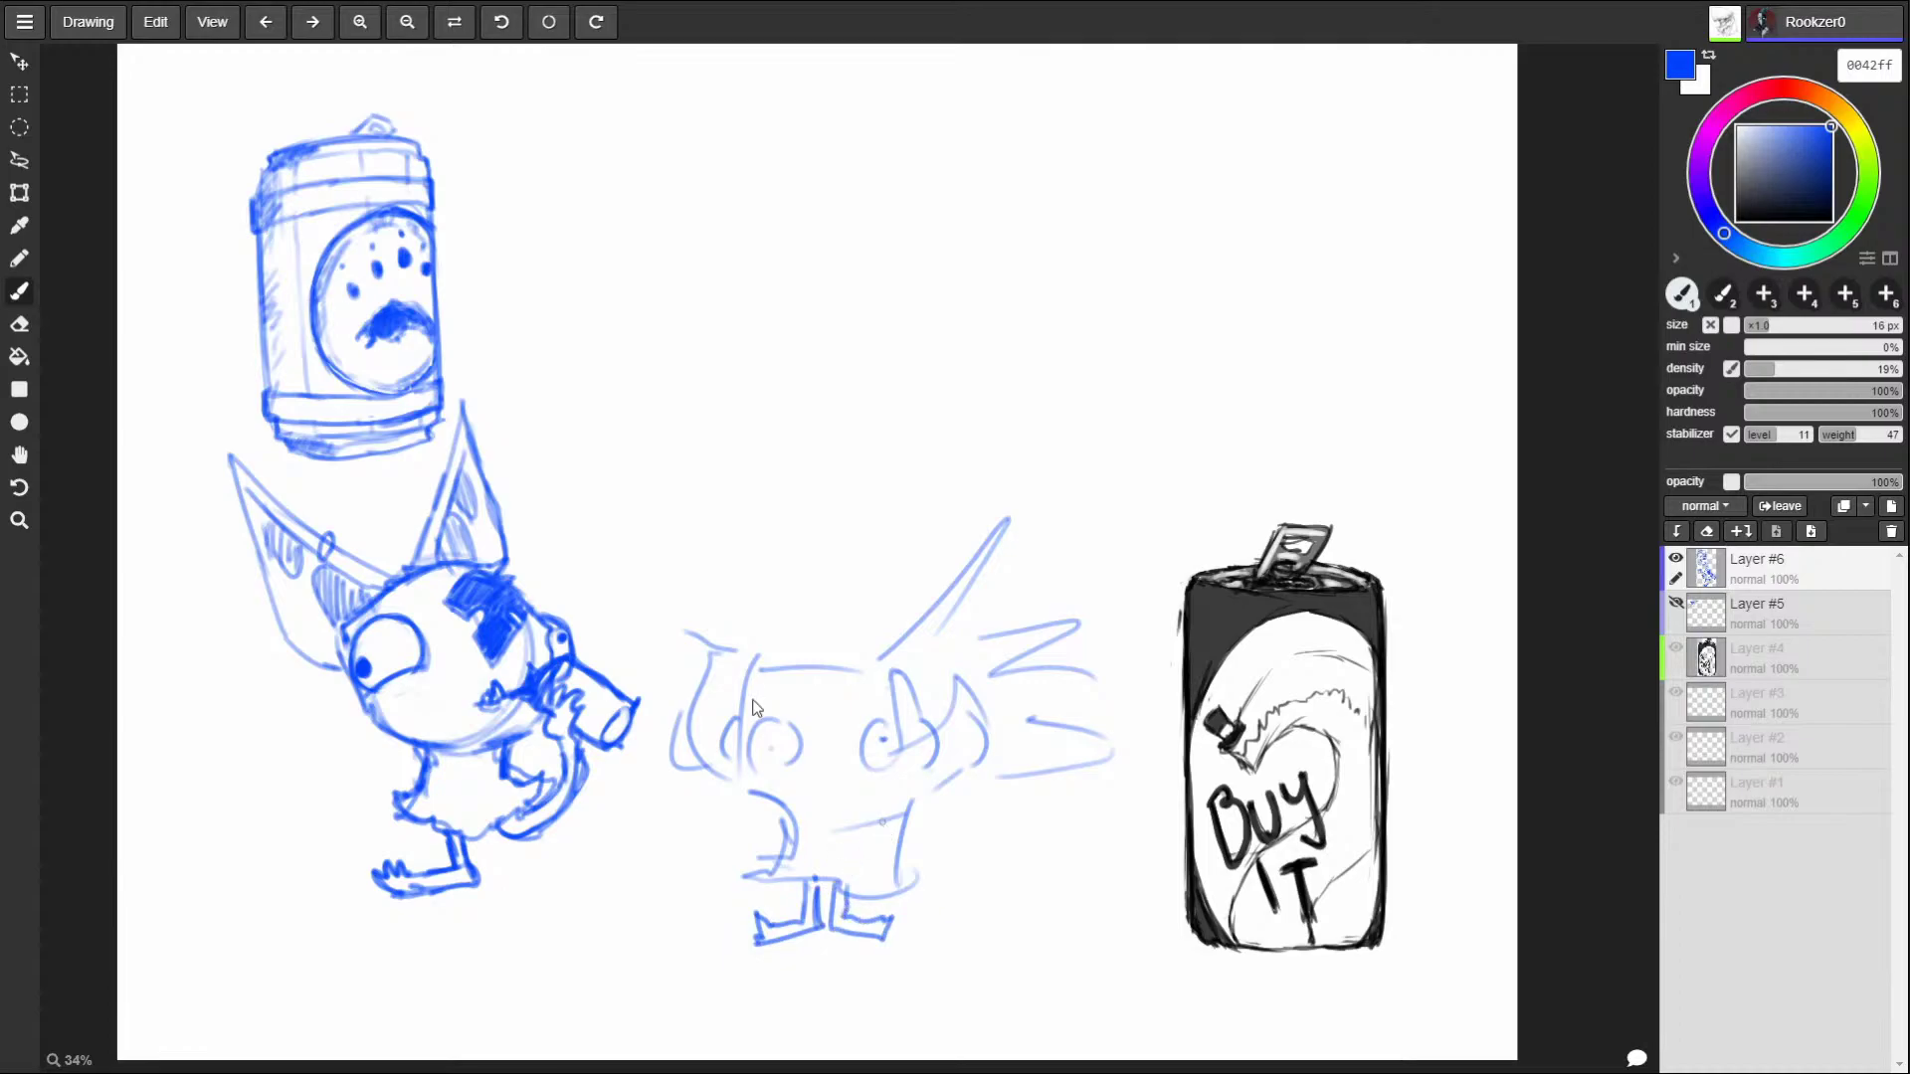
Draw a tall spike and smaller jagged points on the left side of the second figure's head.
mouse_move(761, 659)
mouse_down()
mouse_move(659, 553)
mouse_move(702, 666)
mouse_up()
mouse_move(702, 666)
mouse_down()
mouse_move(659, 690)
mouse_move(704, 736)
mouse_up()
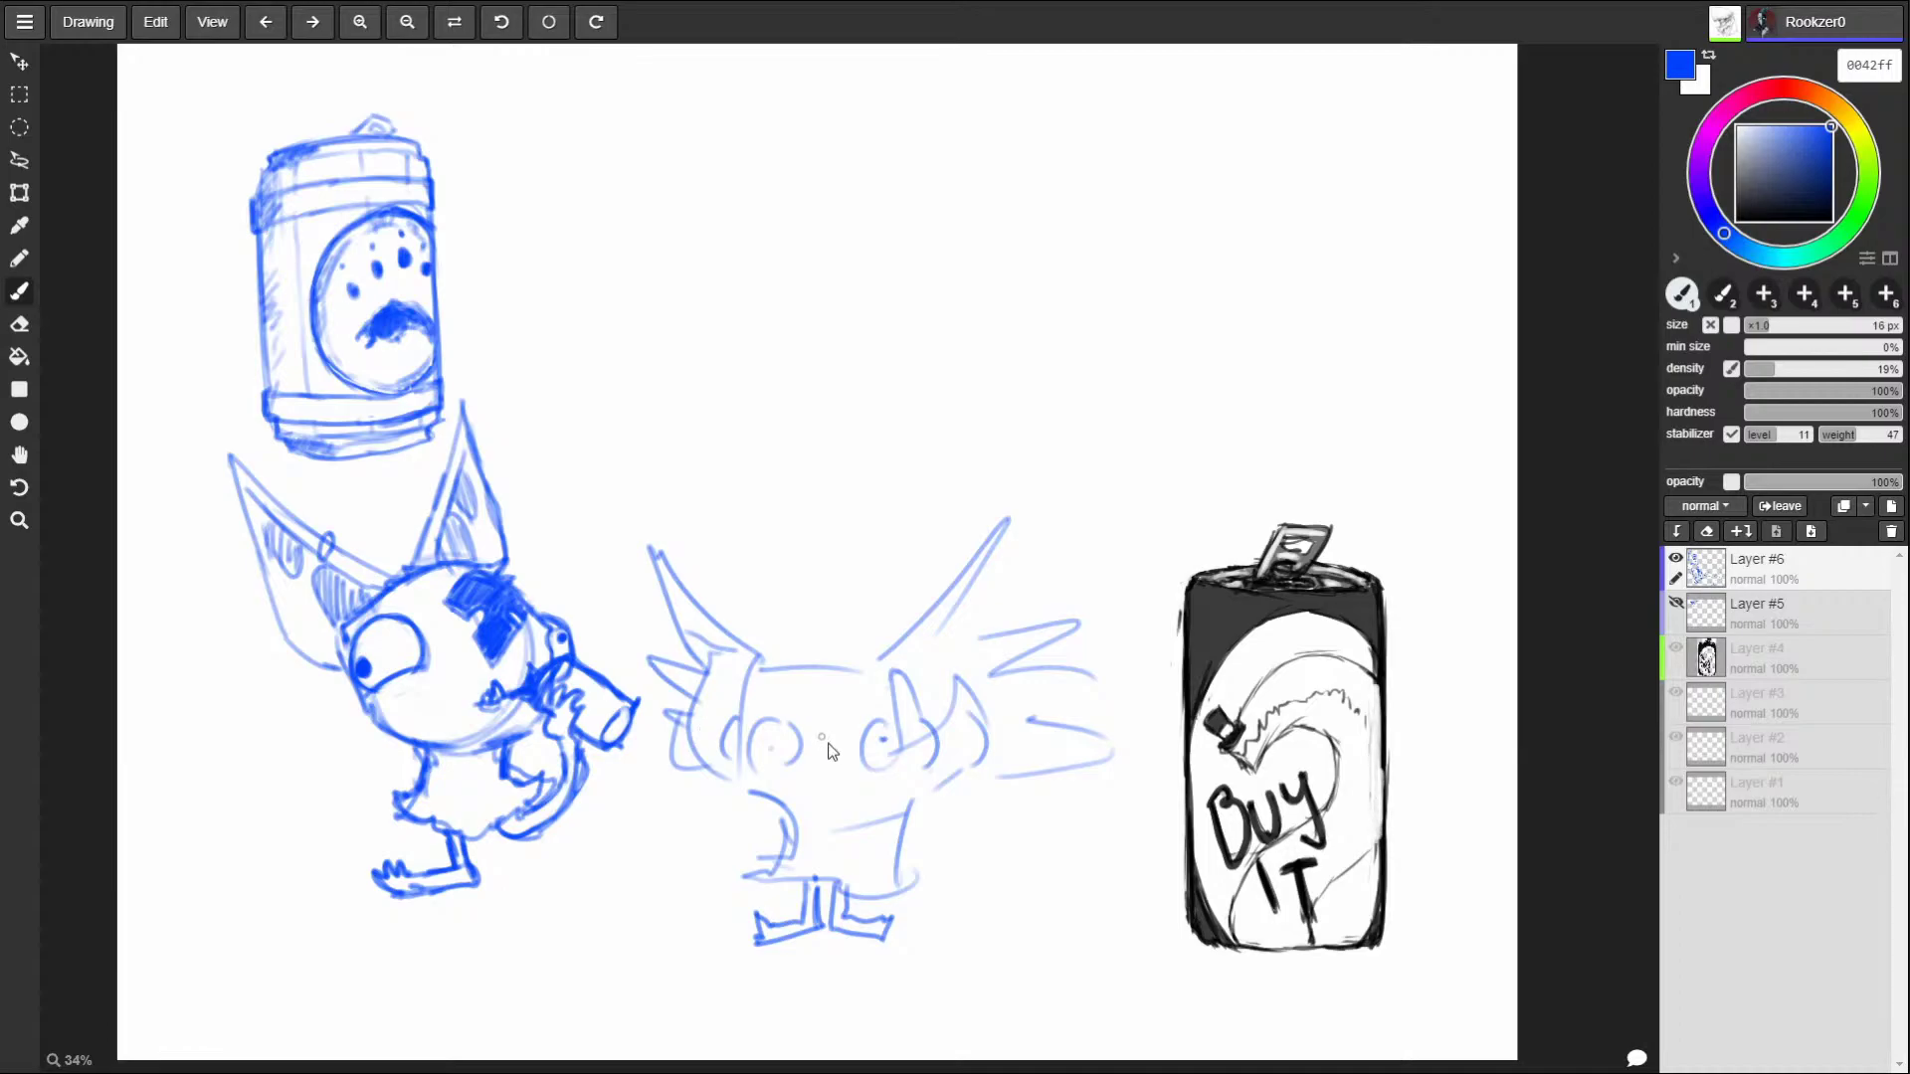
Draw a shaded triangular nose between the second figure's eyes and darken its round eyes, face edges and torso side.
mouse_move(836, 729)
mouse_down()
mouse_move(802, 732)
mouse_move(836, 771)
mouse_move(854, 731)
mouse_move(813, 768)
mouse_up()
mouse_move(804, 740)
mouse_down()
mouse_move(813, 768)
mouse_move(840, 744)
mouse_move(829, 768)
mouse_up()
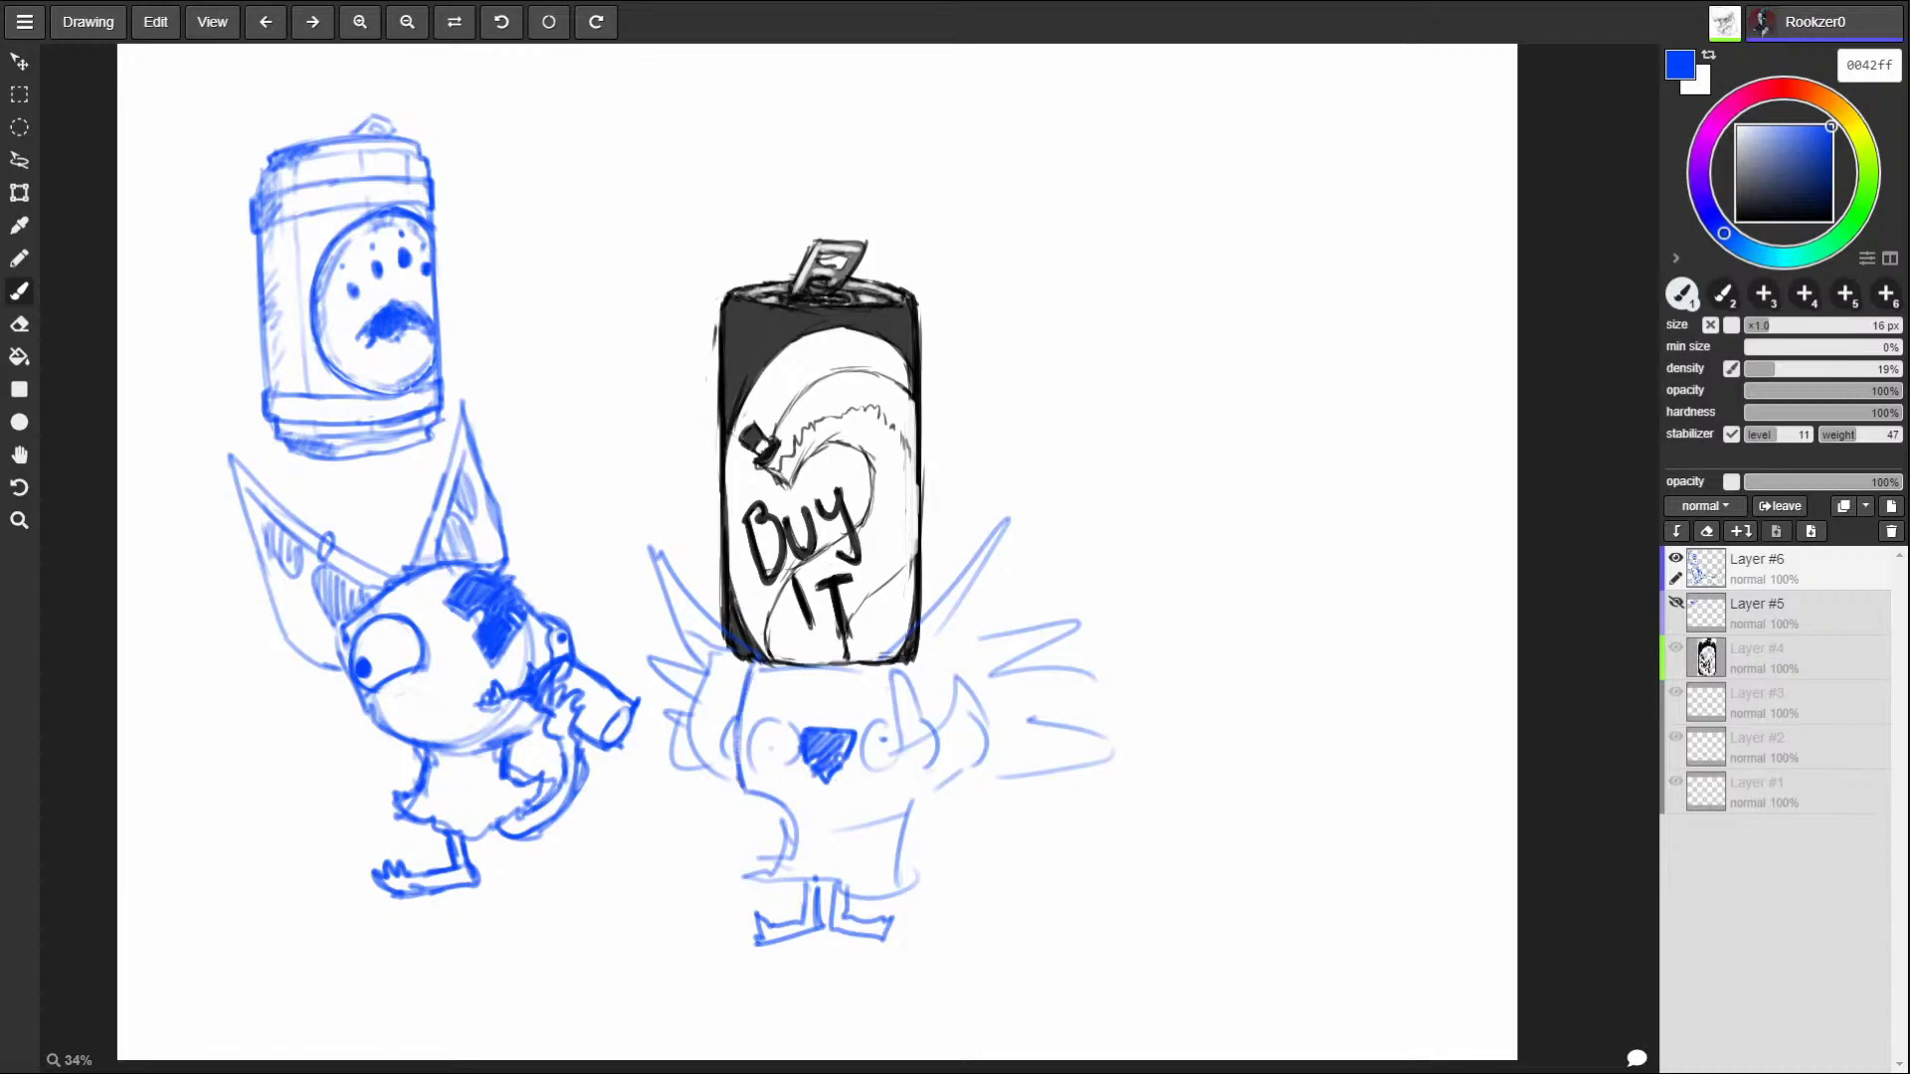
drag(738, 774, 743, 789)
mouse_move(736, 714)
mouse_down()
mouse_move(731, 771)
mouse_move(717, 738)
mouse_move(734, 774)
mouse_move(796, 744)
mouse_move(781, 722)
mouse_move(755, 774)
mouse_move(770, 753)
mouse_move(905, 736)
mouse_move(883, 748)
mouse_up()
mouse_move(887, 665)
mouse_down()
mouse_move(930, 716)
mouse_move(888, 890)
mouse_move(892, 839)
mouse_up()
mouse_move(933, 709)
mouse_down()
mouse_move(943, 758)
mouse_move(865, 756)
mouse_move(911, 748)
mouse_move(908, 769)
mouse_move(913, 734)
mouse_move(884, 746)
mouse_up()
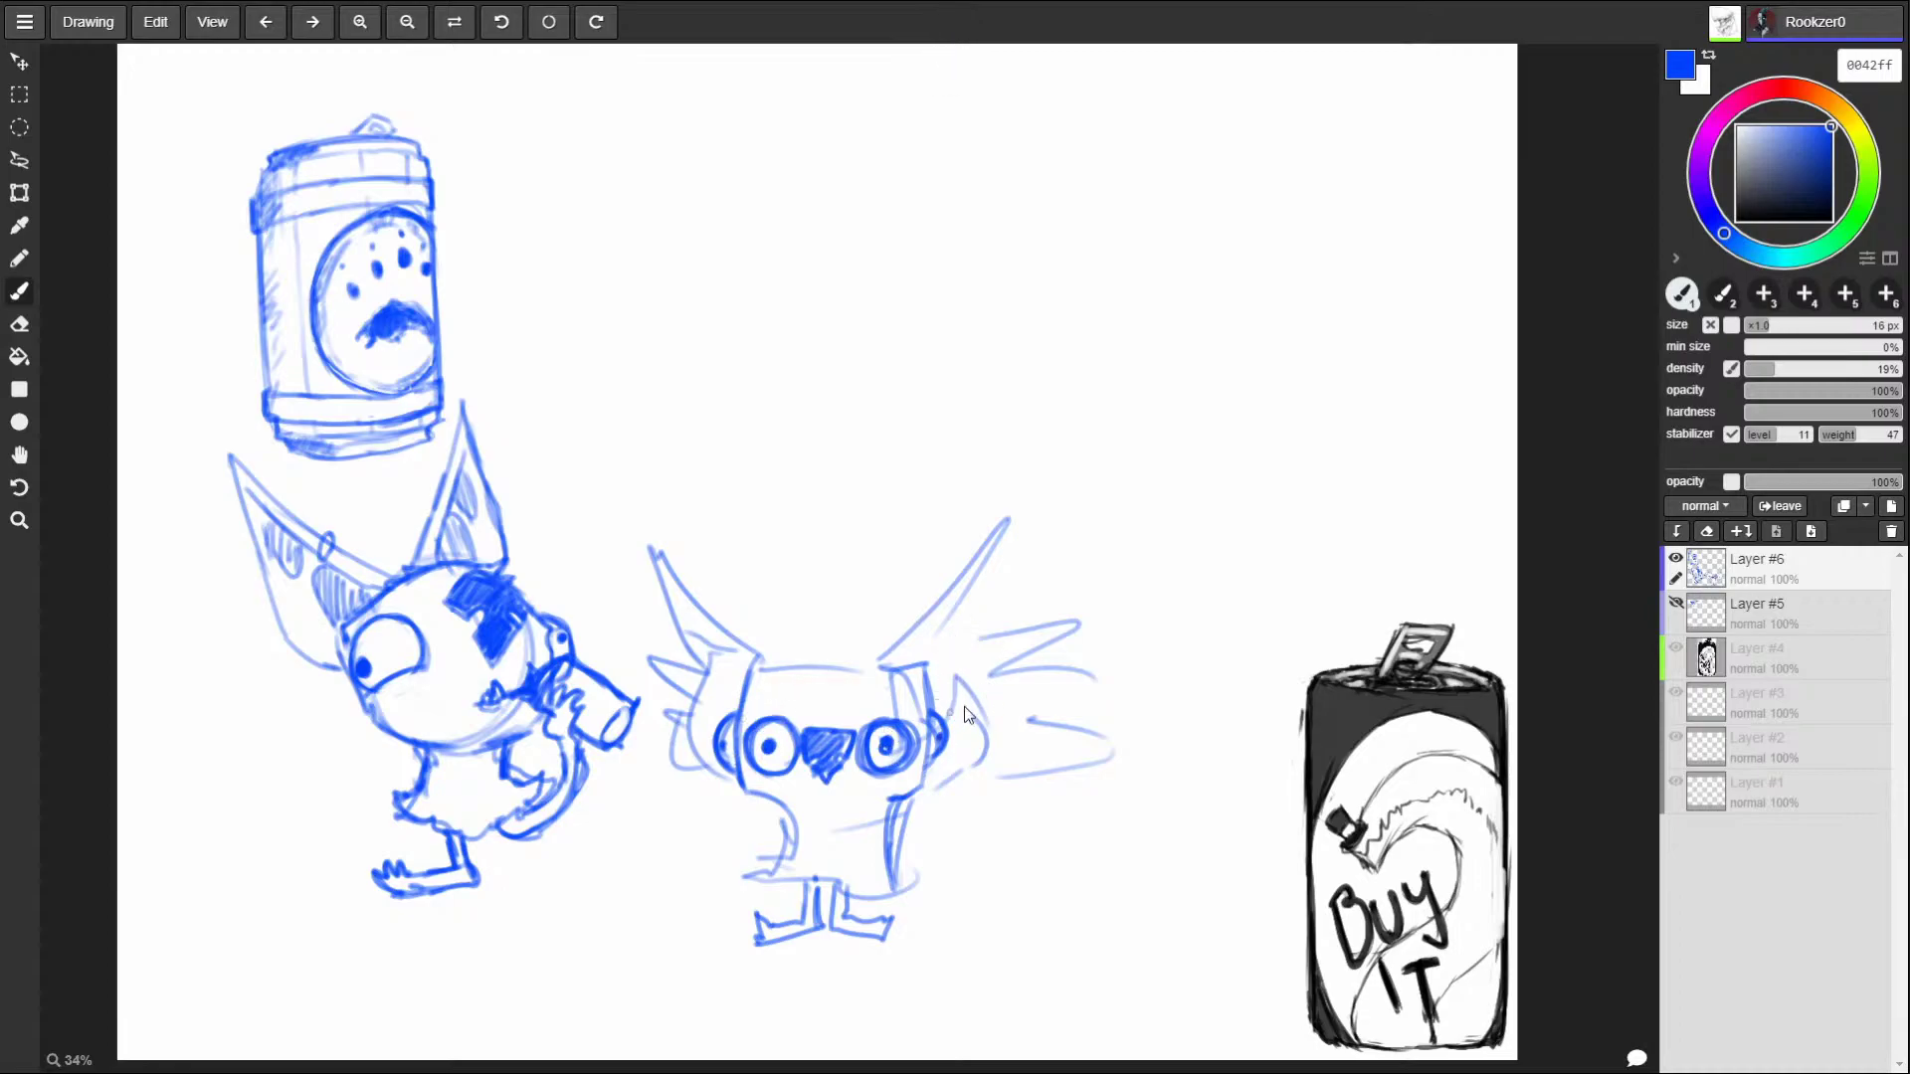
Outline the rounded ear shapes on both sides of the second figure's head.
mouse_move(921, 673)
mouse_down()
mouse_move(960, 676)
mouse_move(961, 762)
mouse_move(966, 730)
mouse_up()
mouse_move(735, 682)
mouse_down()
mouse_move(702, 675)
mouse_move(694, 761)
mouse_move(738, 786)
mouse_up()
mouse_move(701, 718)
mouse_down()
mouse_move(673, 746)
mouse_move(708, 773)
mouse_up()
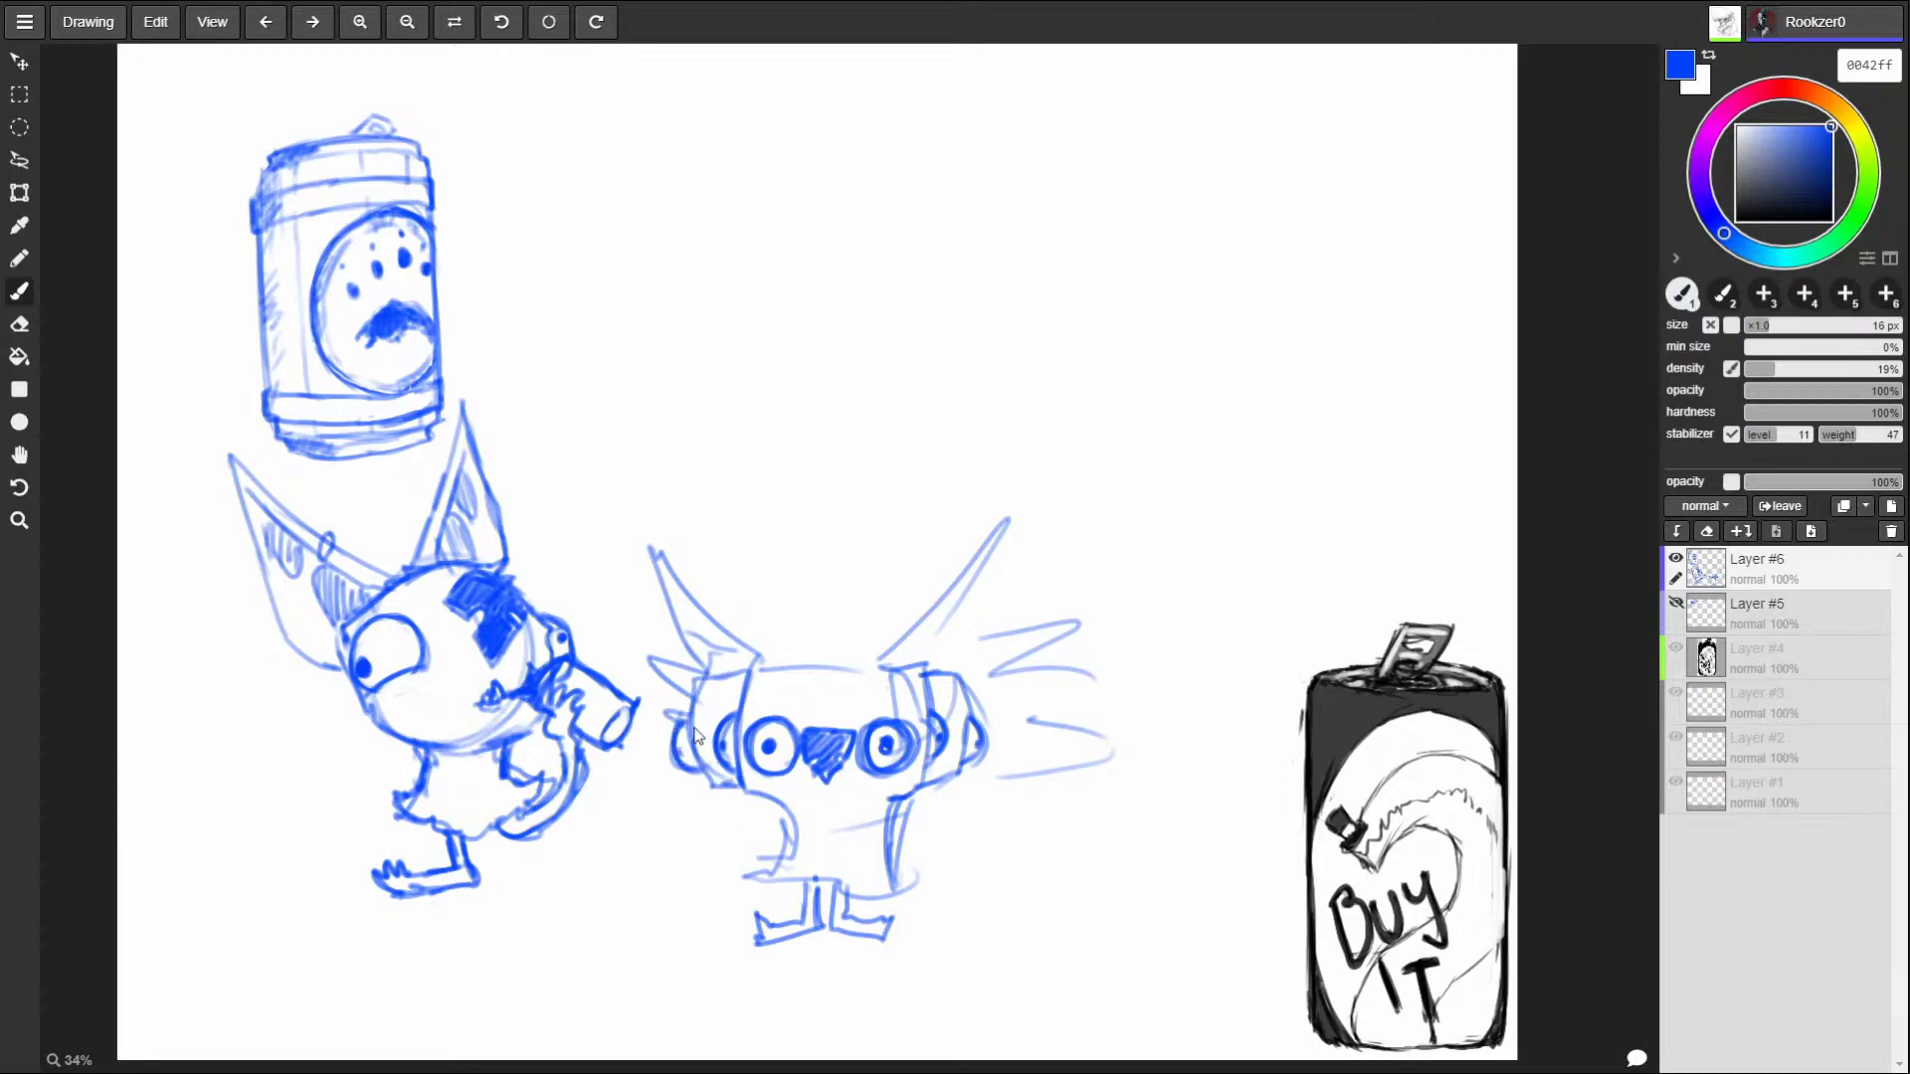
Thicken the tall spikes and jagged side tufts on the second figure's head and add faint lines across its upper torso.
mouse_move(786, 665)
mouse_down()
mouse_move(783, 636)
mouse_move(696, 600)
mouse_up()
mouse_move(633, 537)
mouse_down()
mouse_move(684, 647)
mouse_move(621, 632)
mouse_move(666, 738)
mouse_move(728, 774)
mouse_up()
mouse_move(880, 660)
mouse_down()
mouse_move(1011, 492)
mouse_move(1084, 646)
mouse_move(998, 801)
mouse_move(1025, 786)
mouse_up()
mouse_move(756, 807)
mouse_down()
mouse_move(701, 814)
mouse_move(826, 800)
mouse_up()
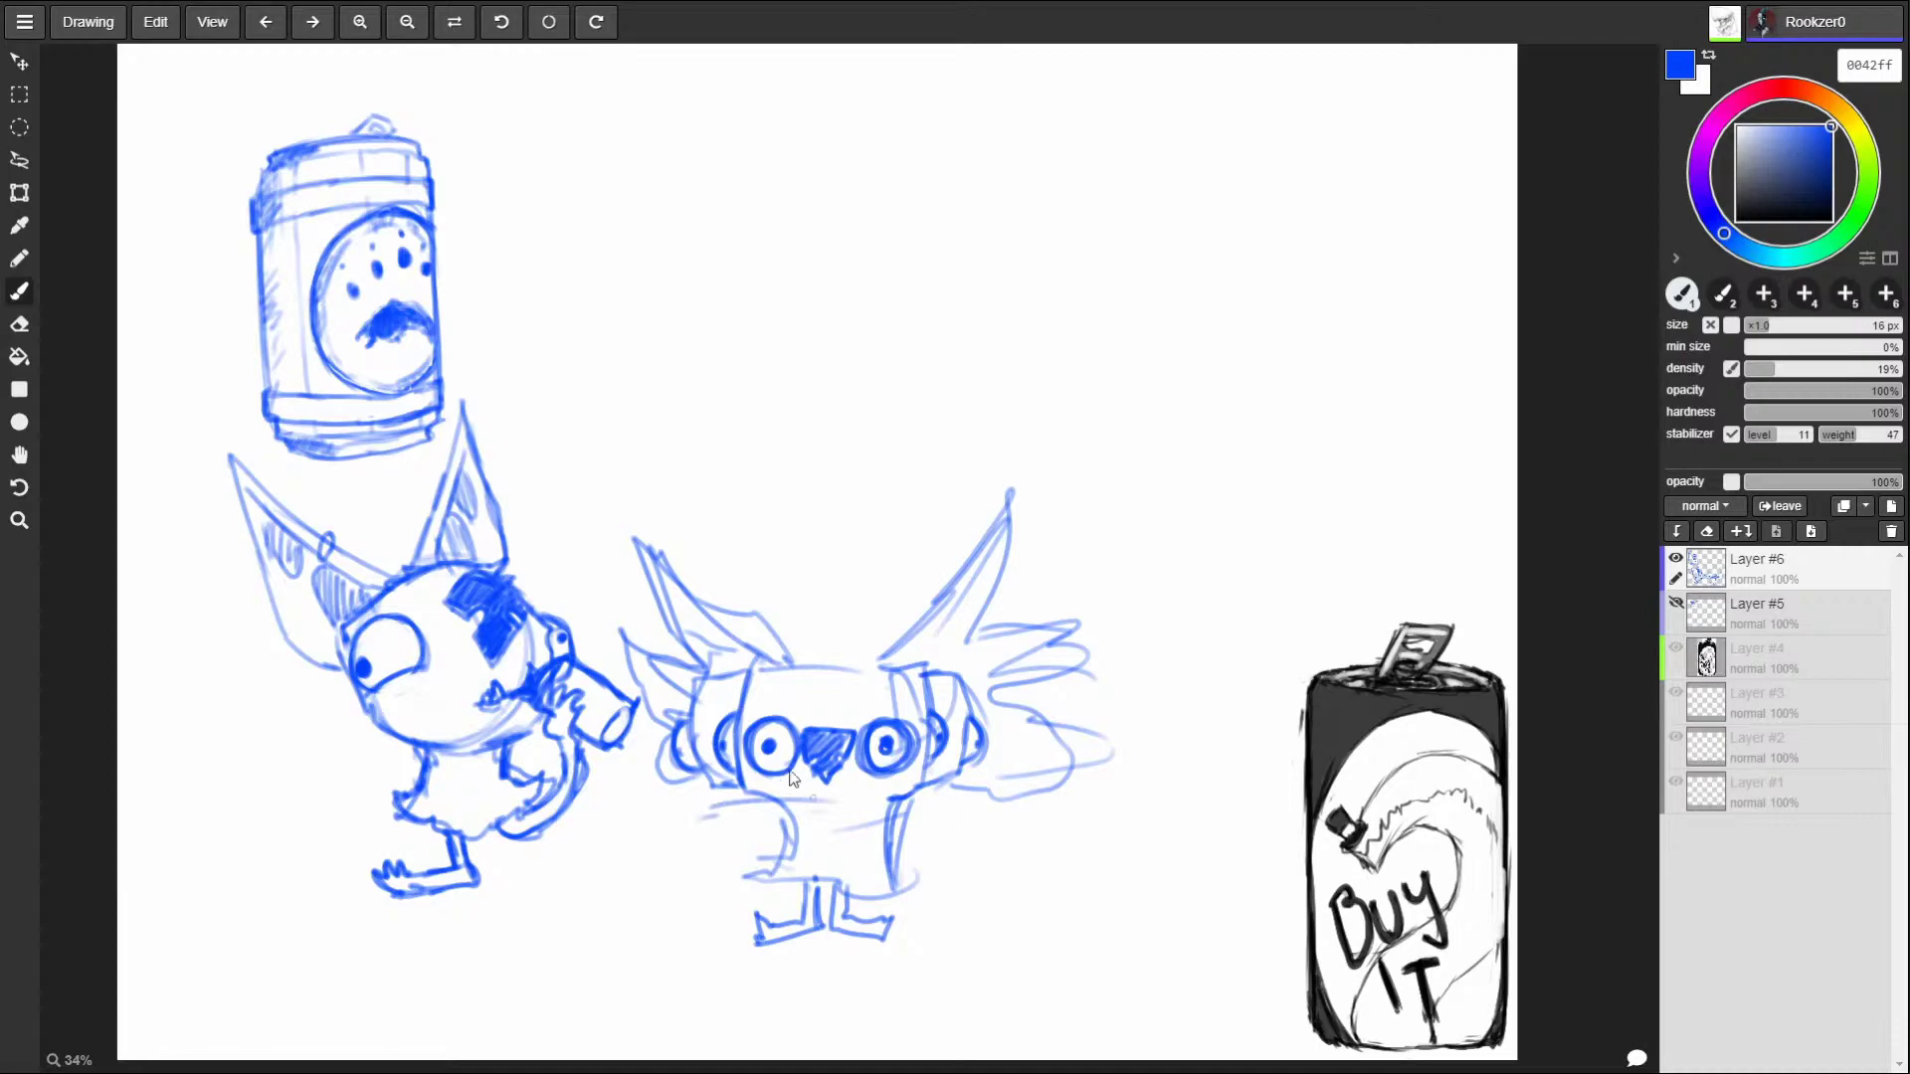
Add horizontal strokes above the second figure's head, a curve around its side tufts and small wing-like marks beside the torso.
drag(785, 637, 860, 634)
drag(771, 590, 871, 587)
drag(756, 575, 856, 571)
mouse_move(1110, 708)
mouse_down()
mouse_move(1070, 803)
mouse_move(909, 884)
mouse_move(941, 875)
mouse_up()
drag(762, 832, 738, 872)
drag(748, 824, 731, 843)
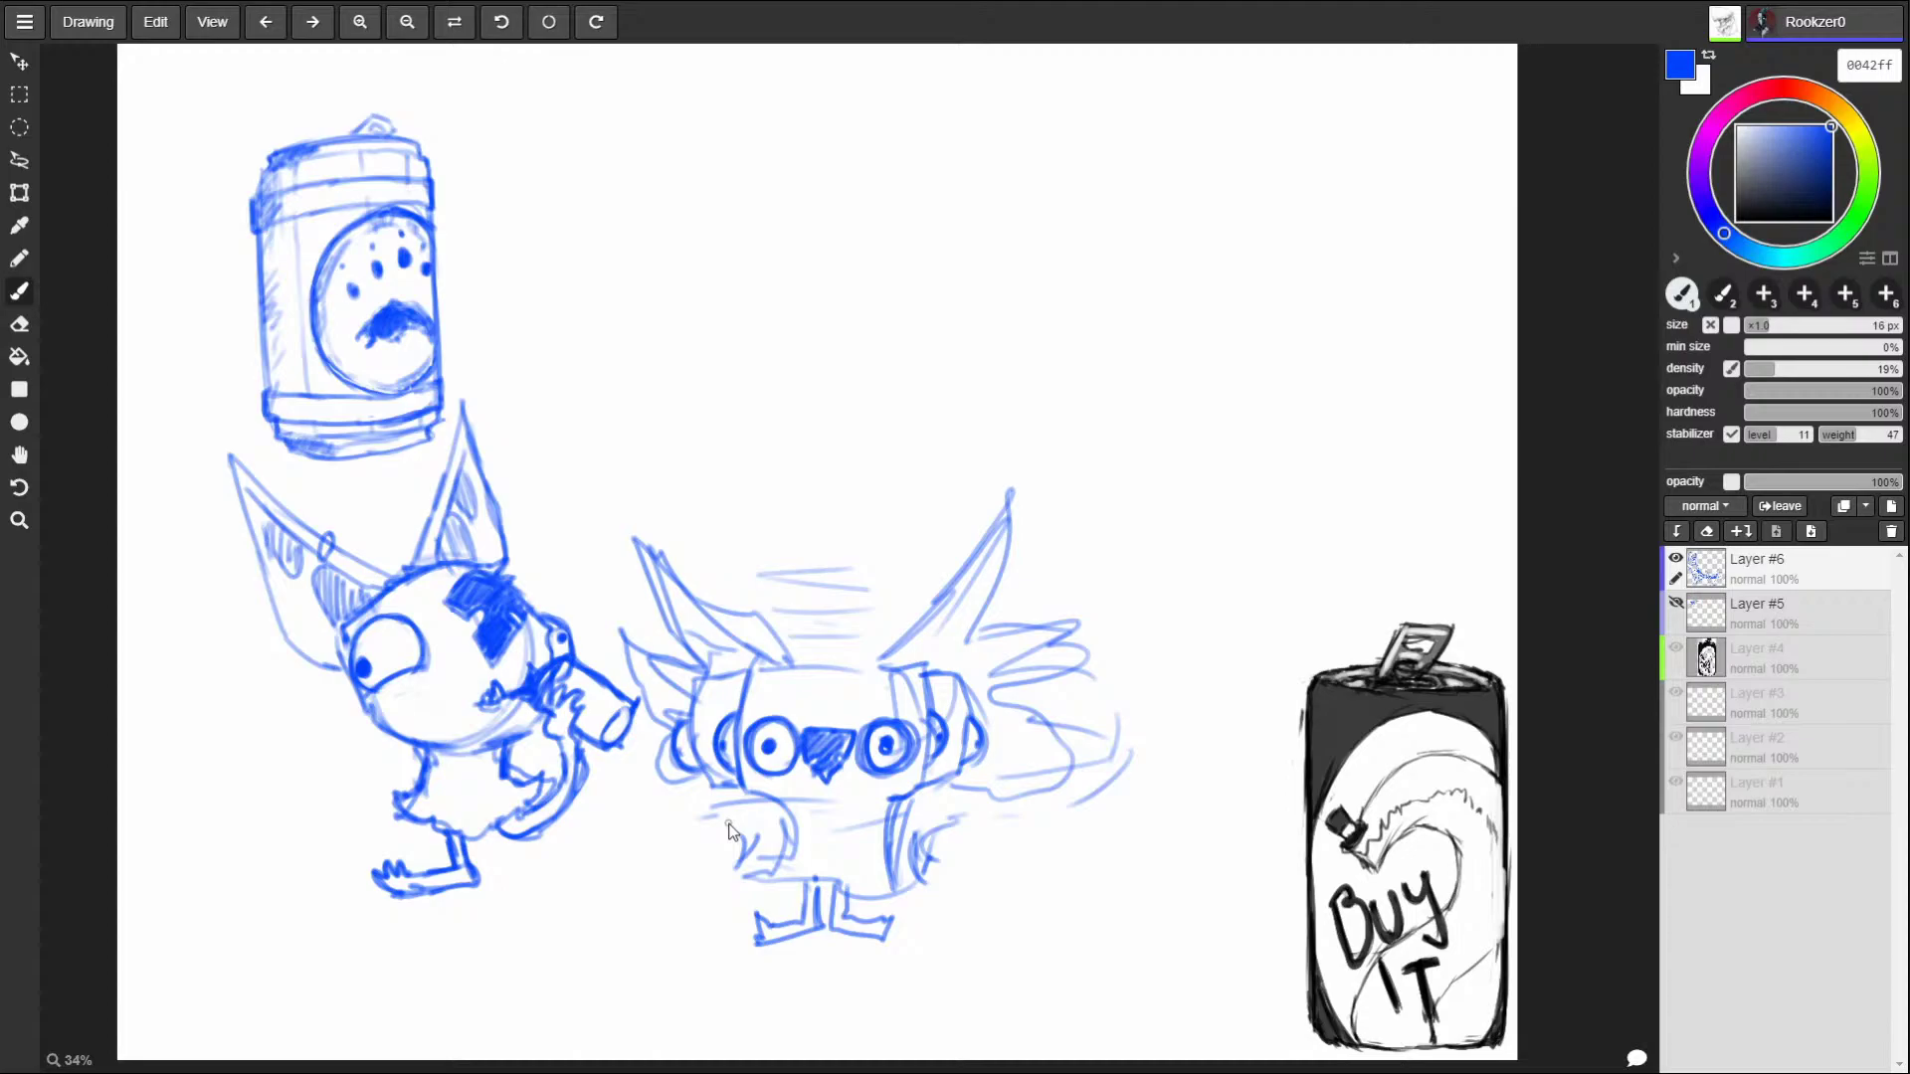
Hide Layer #6 and add a new empty layer above it for a fresh drawing.
click(1675, 557)
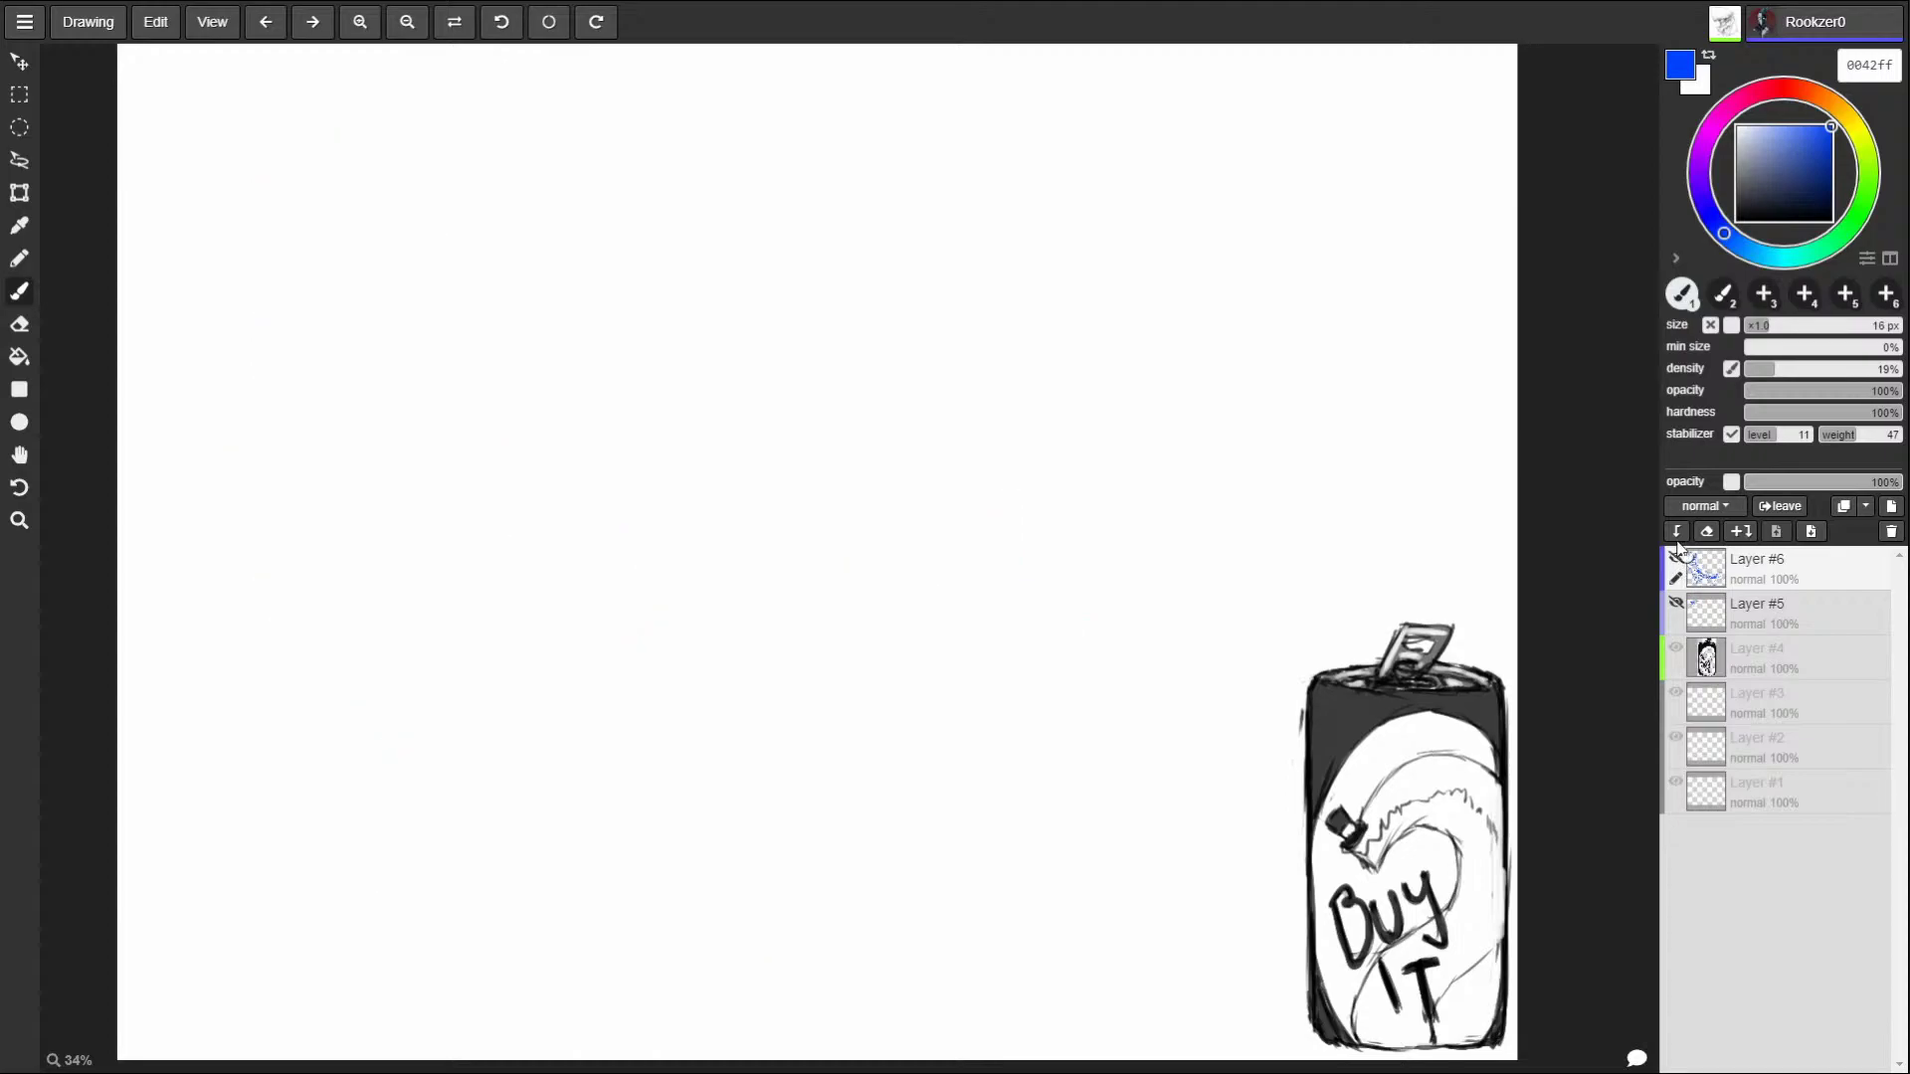
click(425, 150)
click(1888, 507)
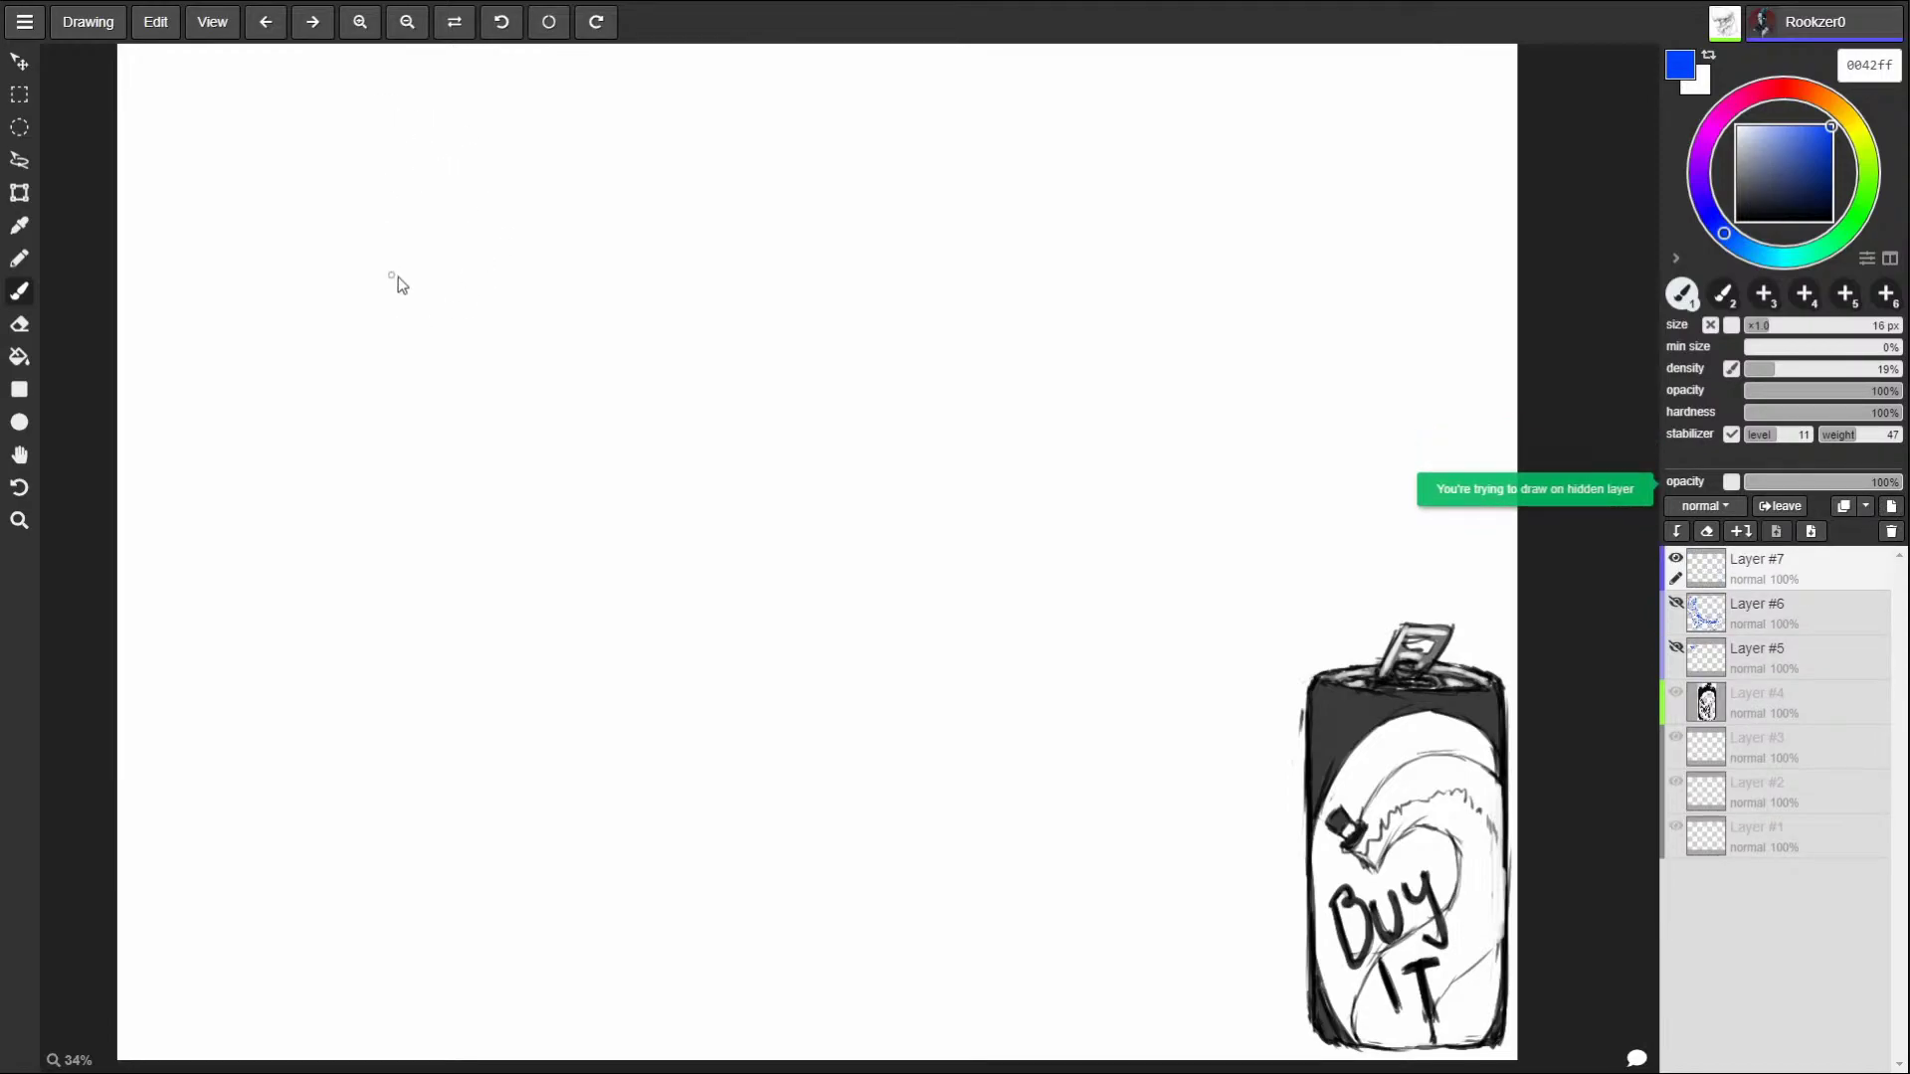
Sketch a tall domed head with half-lidded eyes, hanging mouth tentacles and hatching along its forehead edge.
mouse_move(378, 159)
mouse_down()
mouse_move(435, 282)
mouse_move(443, 258)
mouse_move(328, 169)
mouse_move(290, 364)
mouse_move(454, 316)
mouse_move(398, 149)
mouse_move(283, 398)
mouse_move(284, 370)
mouse_up()
mouse_move(376, 152)
mouse_down()
mouse_move(439, 342)
mouse_move(381, 383)
mouse_move(428, 383)
mouse_move(444, 328)
mouse_up()
mouse_move(338, 278)
mouse_down()
mouse_move(300, 323)
mouse_move(348, 267)
mouse_up()
mouse_move(450, 299)
mouse_down()
mouse_move(459, 267)
mouse_move(461, 314)
mouse_move(422, 288)
mouse_move(436, 252)
mouse_move(316, 344)
mouse_move(374, 296)
mouse_move(422, 310)
mouse_move(477, 364)
mouse_move(463, 398)
mouse_move(433, 423)
mouse_move(401, 374)
mouse_move(374, 413)
mouse_move(370, 368)
mouse_move(468, 368)
mouse_move(476, 413)
mouse_move(478, 393)
mouse_up()
mouse_move(300, 302)
mouse_down()
mouse_move(478, 293)
mouse_move(452, 314)
mouse_up()
mouse_move(286, 400)
mouse_down()
mouse_move(277, 269)
mouse_move(357, 137)
mouse_move(427, 171)
mouse_move(450, 254)
mouse_up()
mouse_move(447, 215)
mouse_down()
mouse_move(343, 137)
mouse_move(275, 280)
mouse_move(289, 364)
mouse_move(292, 214)
mouse_move(338, 167)
mouse_move(412, 196)
mouse_move(423, 164)
mouse_move(338, 284)
mouse_move(299, 279)
mouse_move(455, 265)
mouse_move(468, 295)
mouse_move(430, 233)
mouse_up()
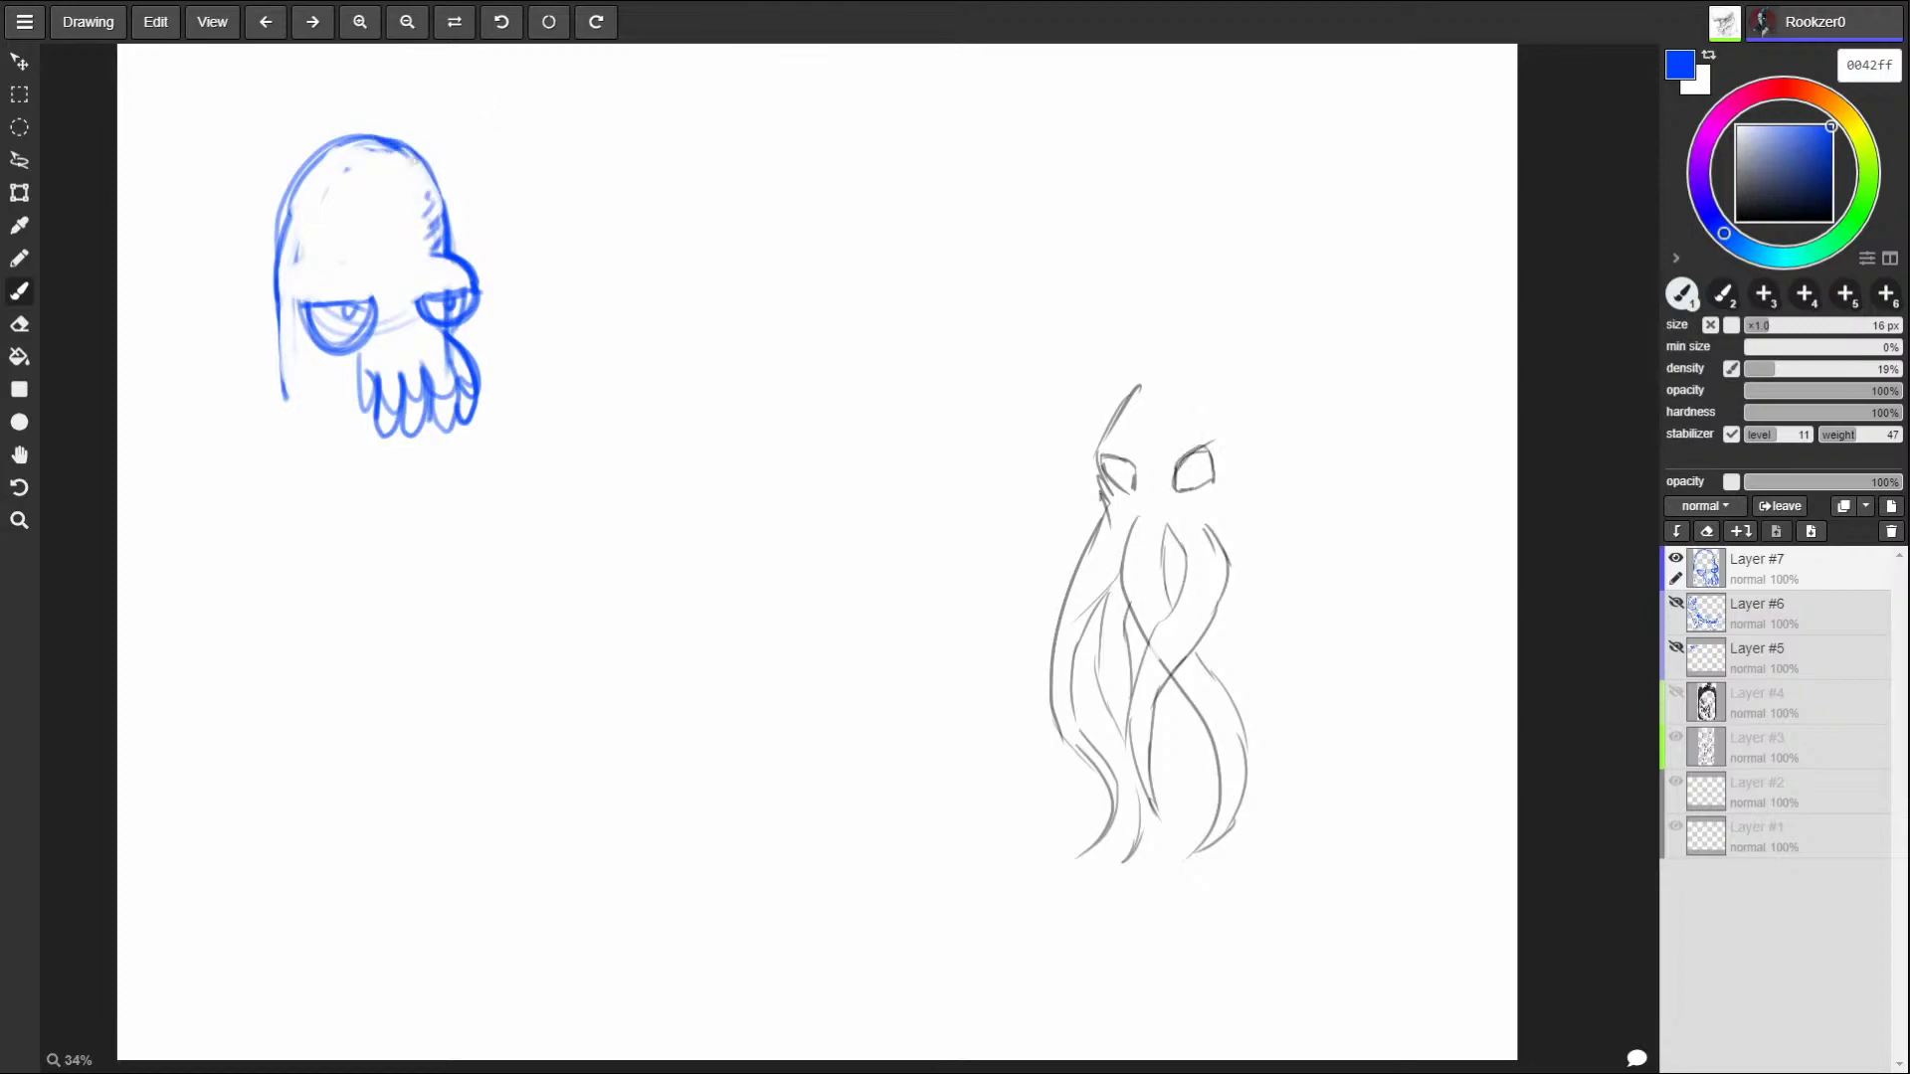
drag(419, 155, 416, 186)
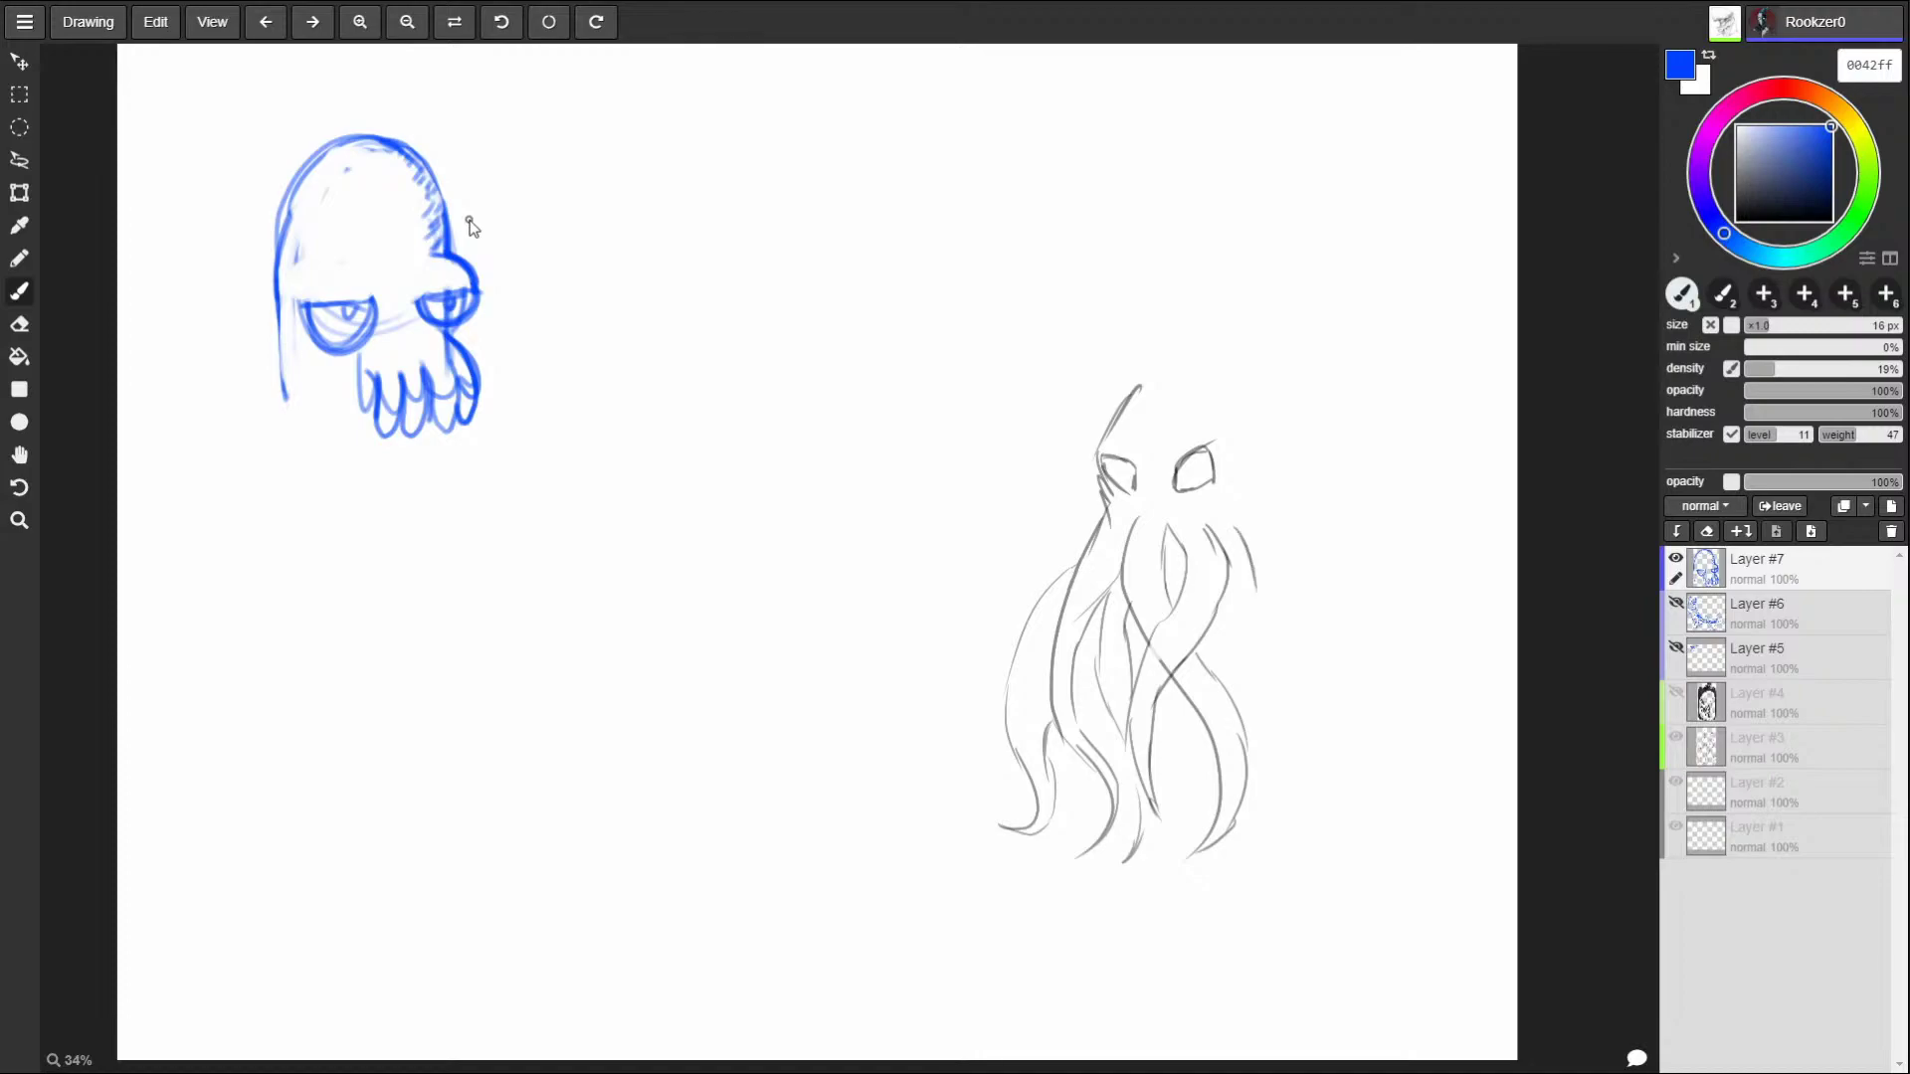
drag(277, 341, 275, 405)
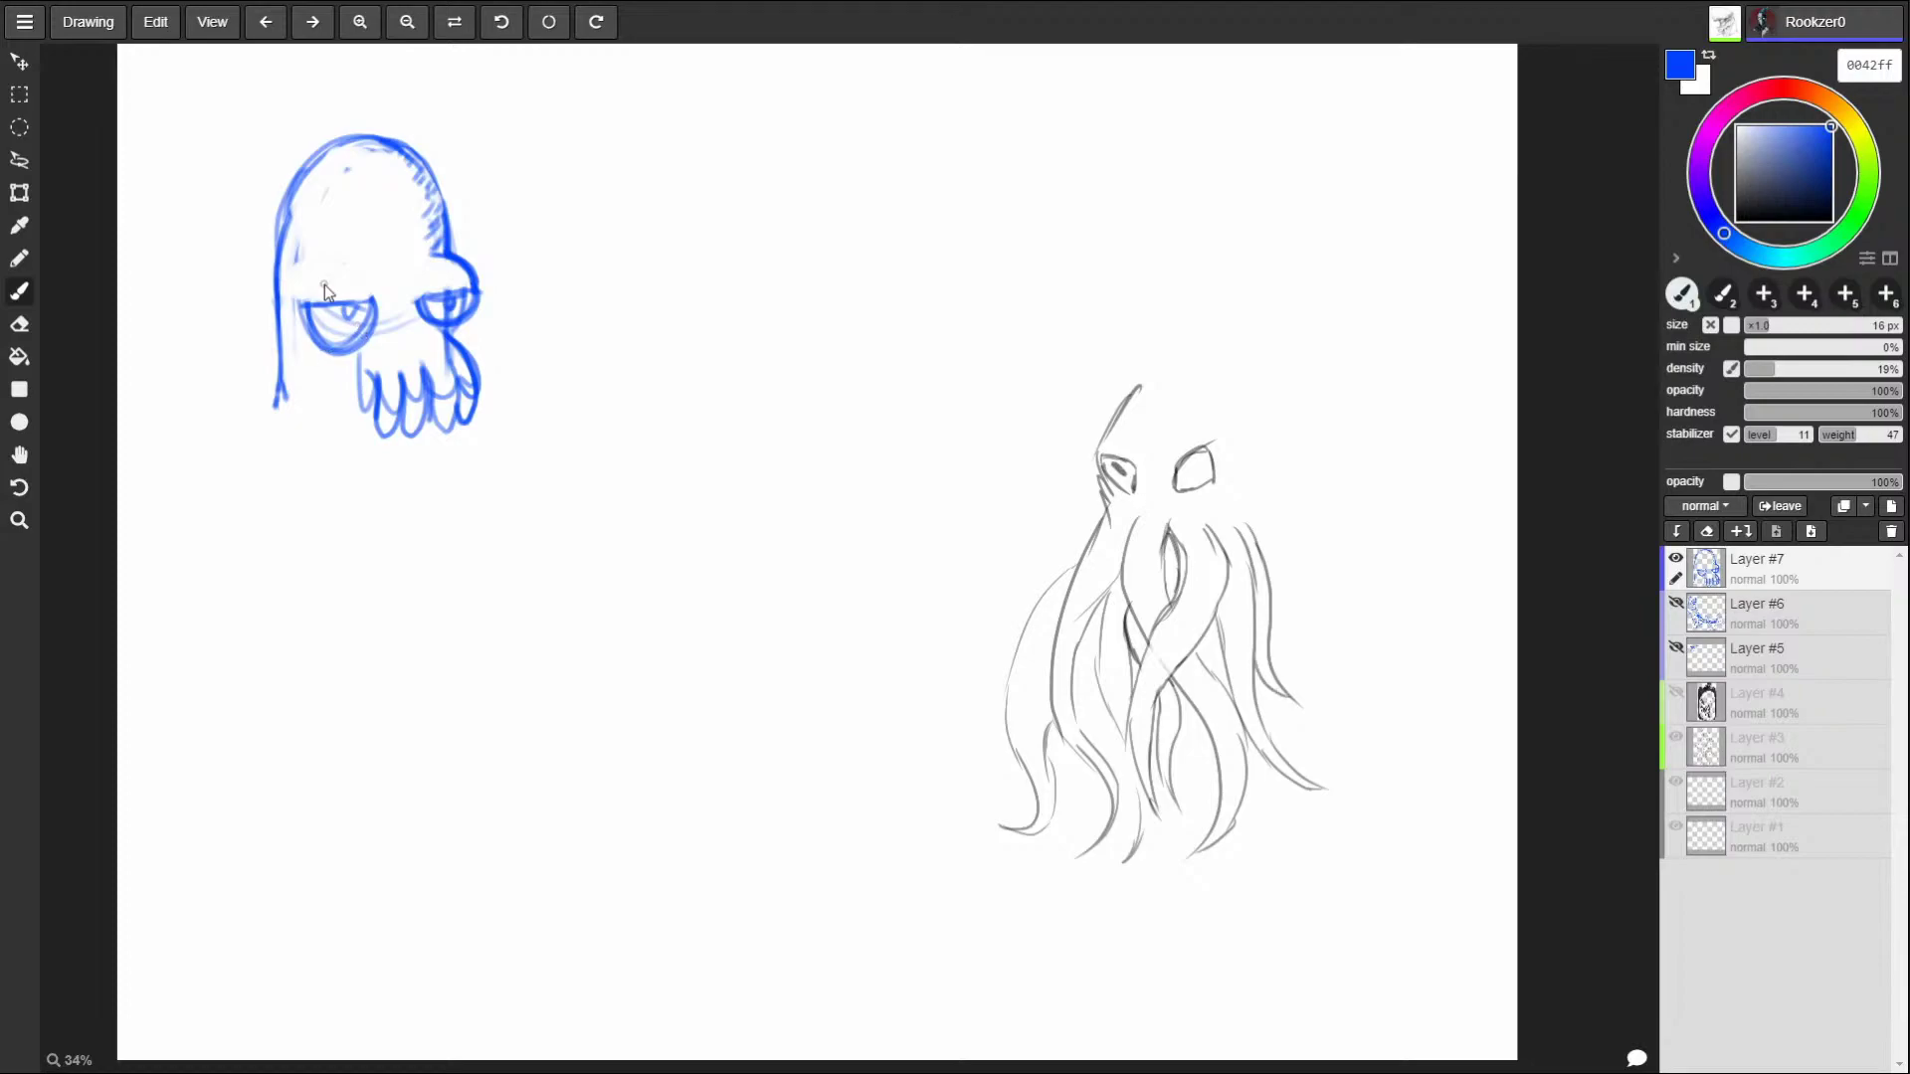
Erase the narrow dome outline and redraw it as a larger, back-swept skull with a closed jaw, using a 20 px brush.
mouse_move(422, 153)
mouse_down()
mouse_move(448, 242)
mouse_move(368, 130)
mouse_up()
key(e)
mouse_move(424, 200)
mouse_down()
mouse_move(433, 243)
mouse_move(366, 155)
mouse_move(321, 162)
mouse_move(277, 360)
mouse_move(307, 199)
mouse_up()
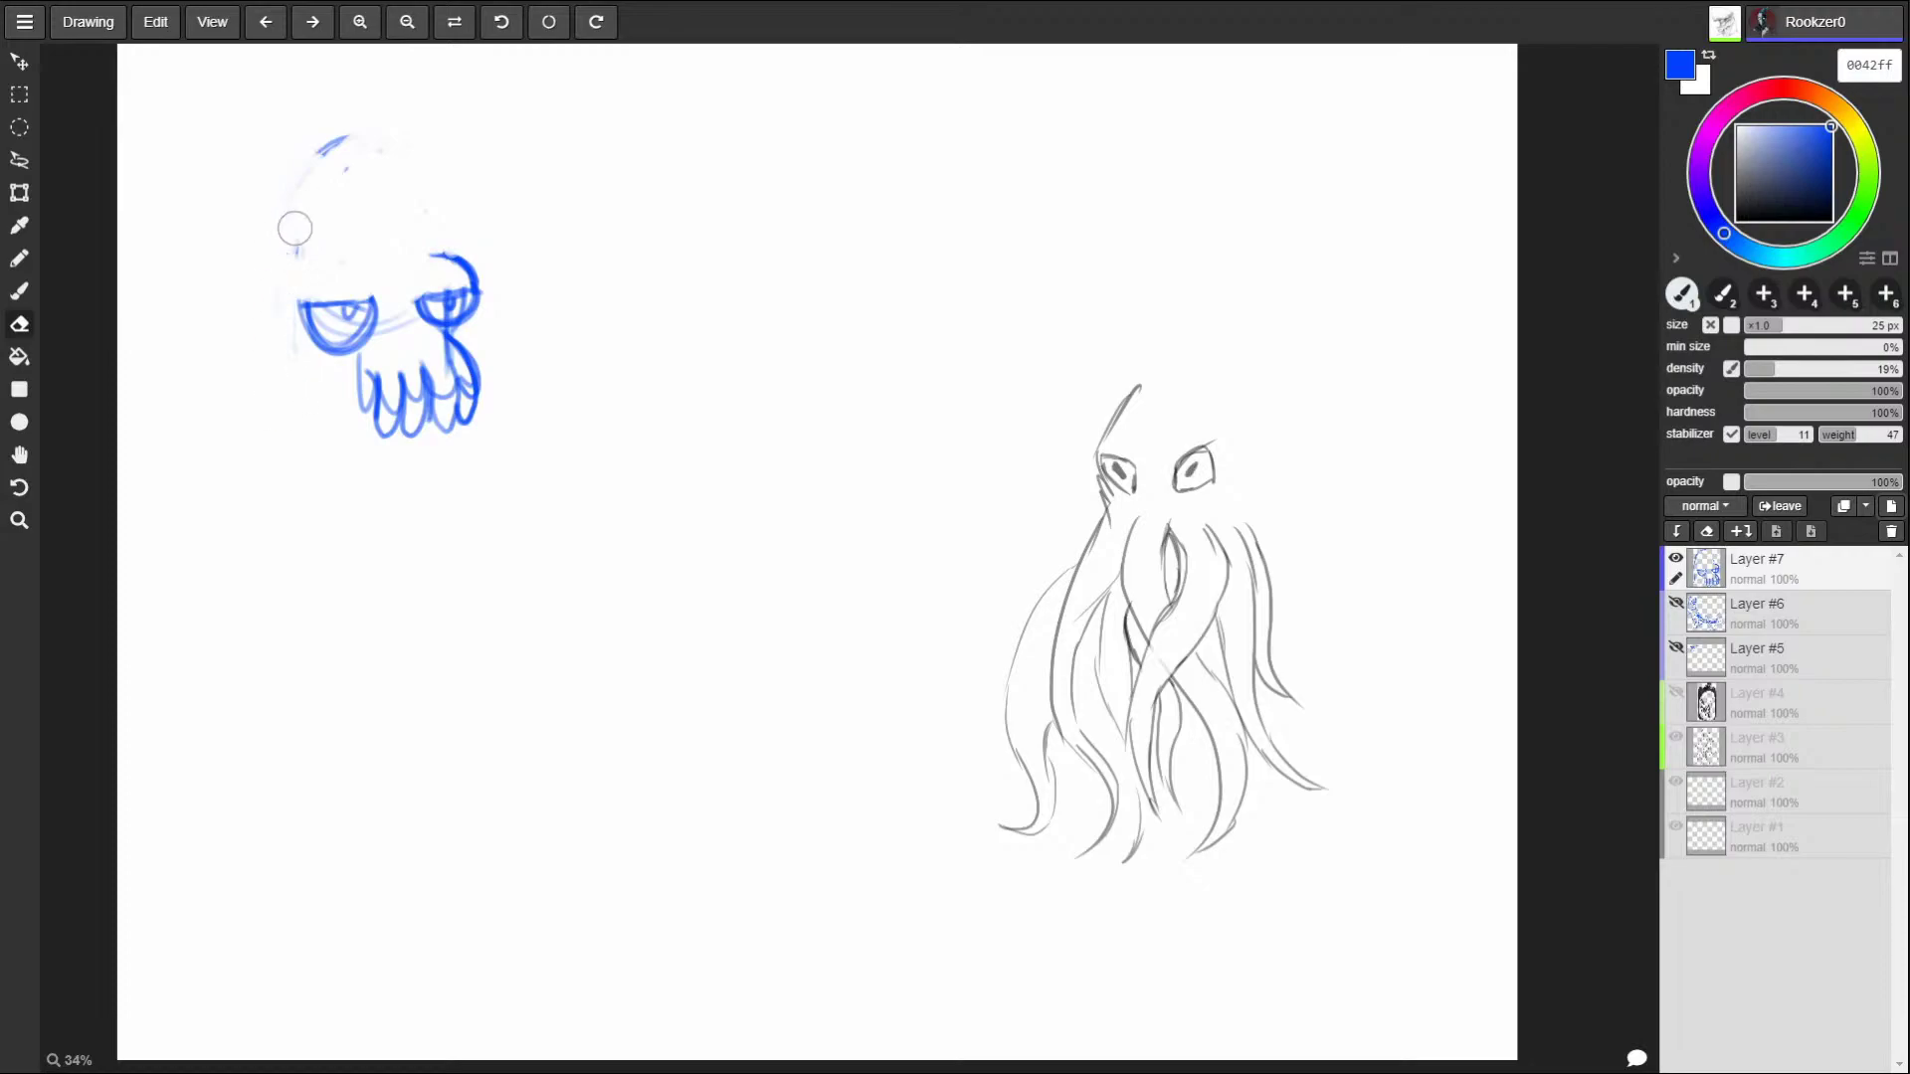
key(b)
mouse_move(450, 257)
mouse_down()
mouse_move(404, 187)
mouse_move(330, 147)
mouse_move(344, 120)
mouse_move(351, 172)
mouse_move(322, 142)
mouse_move(250, 222)
mouse_move(256, 319)
mouse_up()
drag(312, 432, 376, 436)
mouse_move(286, 393)
mouse_down()
mouse_move(223, 256)
mouse_move(223, 199)
mouse_move(263, 154)
mouse_move(329, 142)
mouse_move(418, 196)
mouse_move(475, 304)
mouse_up()
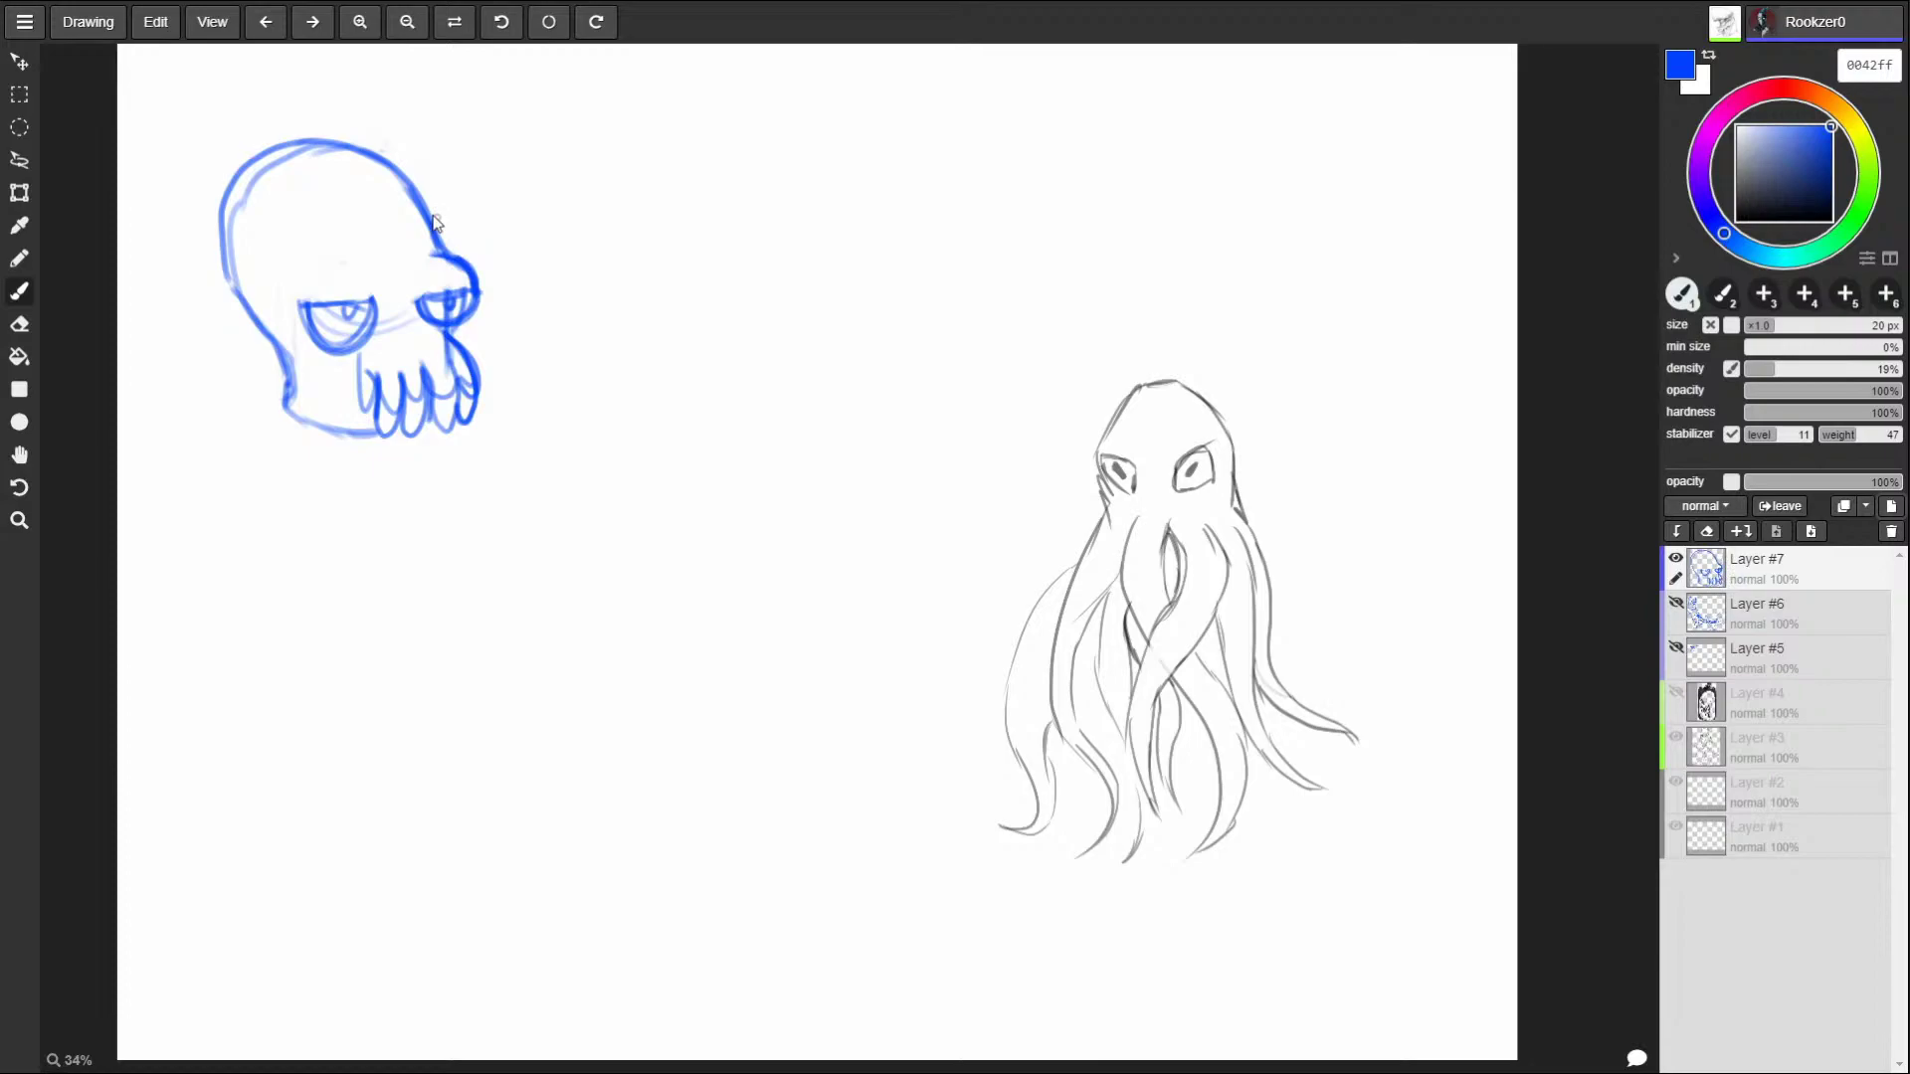
Turn the half-lidded eyes into two full circles with small dot pupils.
mouse_move(428, 274)
mouse_down()
mouse_move(449, 293)
mouse_move(440, 278)
mouse_move(350, 313)
mouse_move(344, 272)
mouse_move(306, 317)
mouse_move(360, 344)
mouse_move(378, 321)
mouse_move(324, 270)
mouse_move(380, 282)
mouse_move(374, 339)
mouse_move(339, 269)
mouse_move(306, 286)
mouse_up()
mouse_move(422, 254)
mouse_down()
mouse_move(430, 330)
mouse_move(473, 289)
mouse_move(418, 249)
mouse_up()
key(ctrl+z)
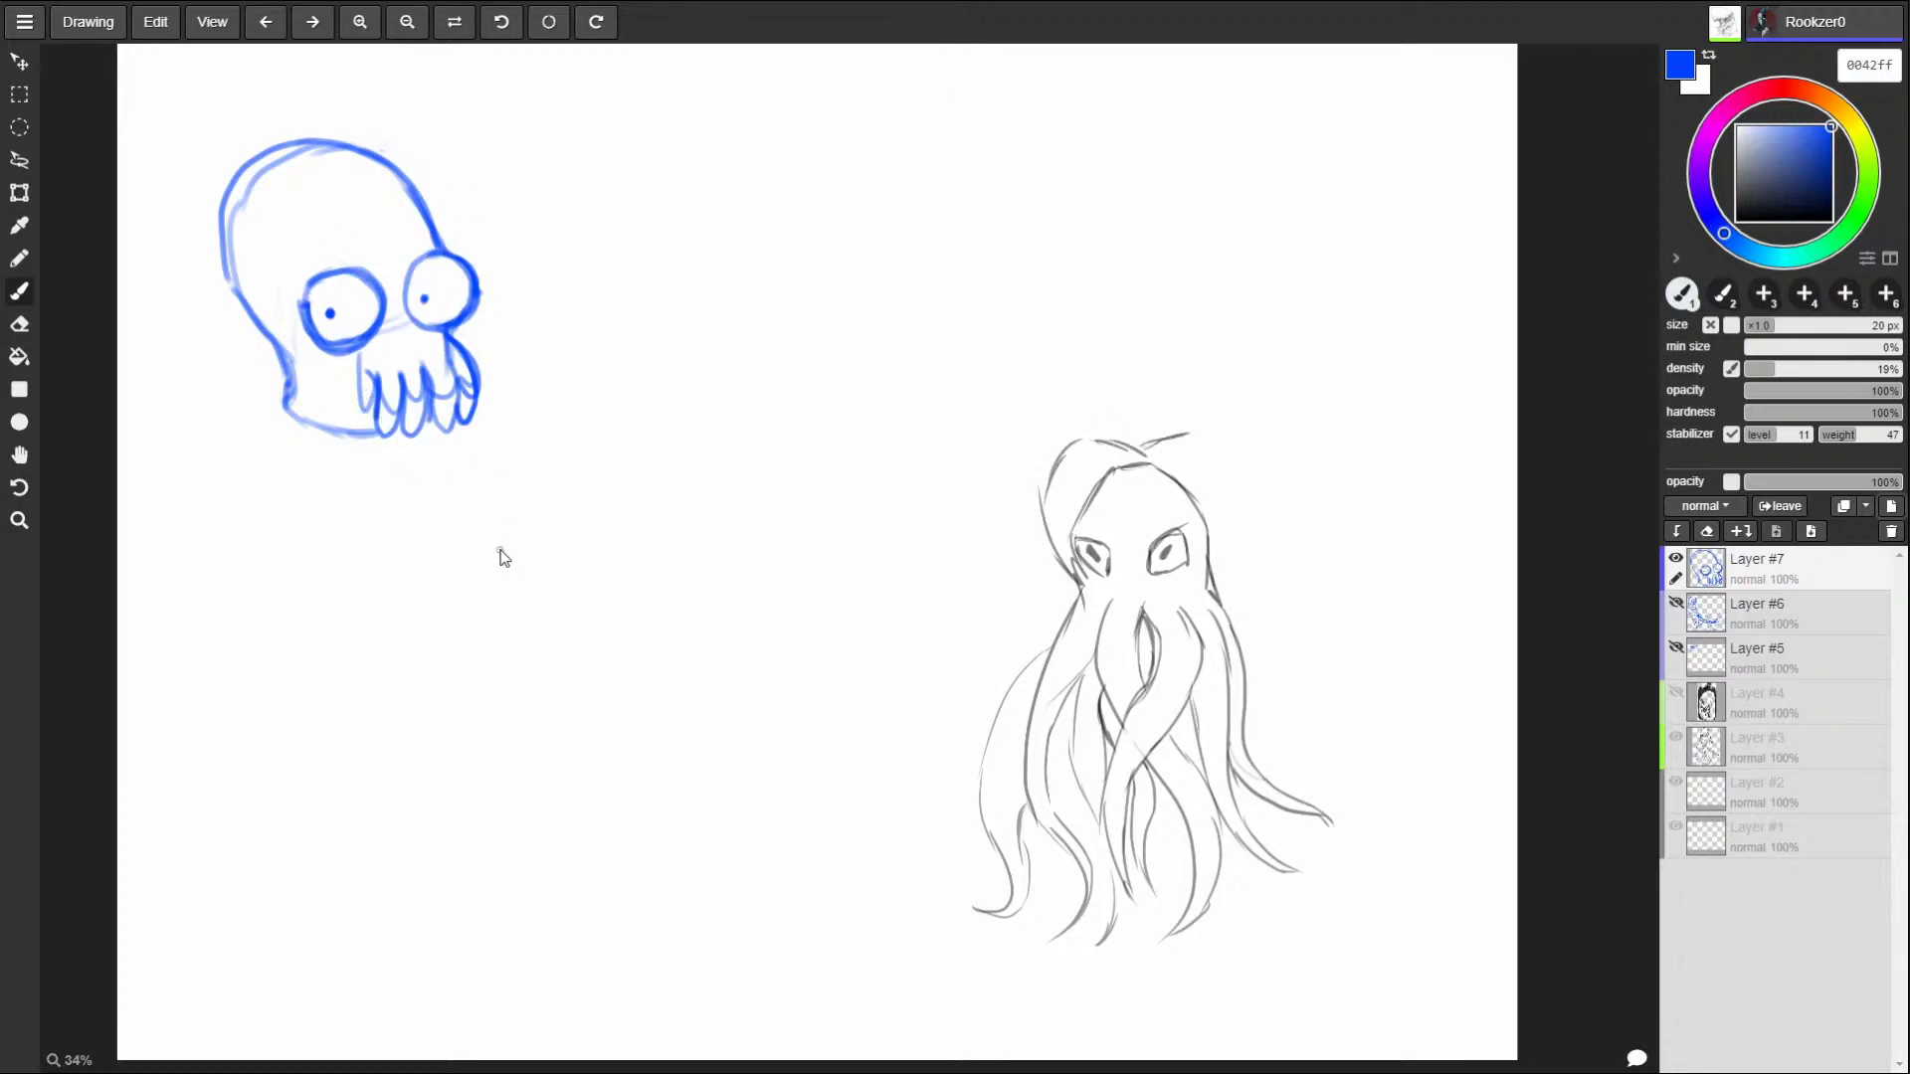
Erase the thick mouth tentacle nearest the cheek and redraw it with a 10 px brush.
key(e)
drag(366, 366, 372, 417)
key(b)
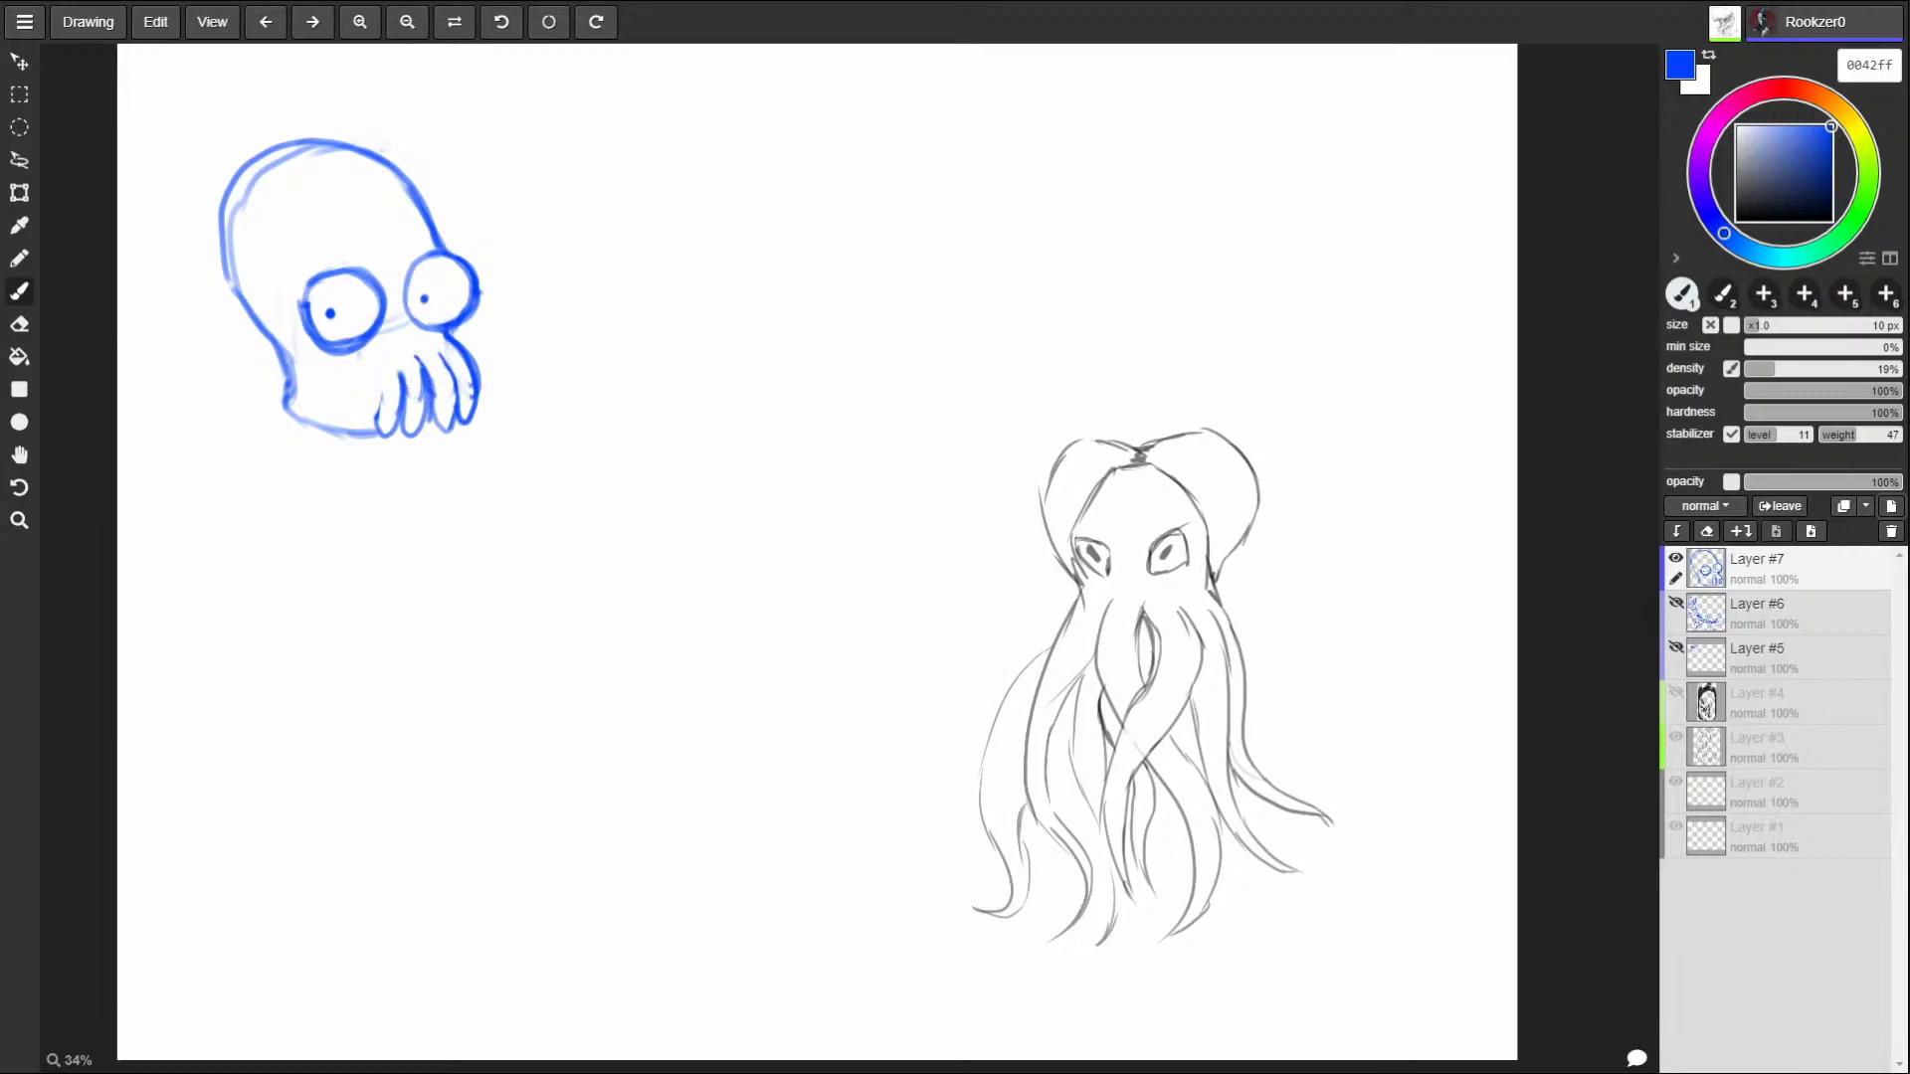
drag(369, 378, 364, 379)
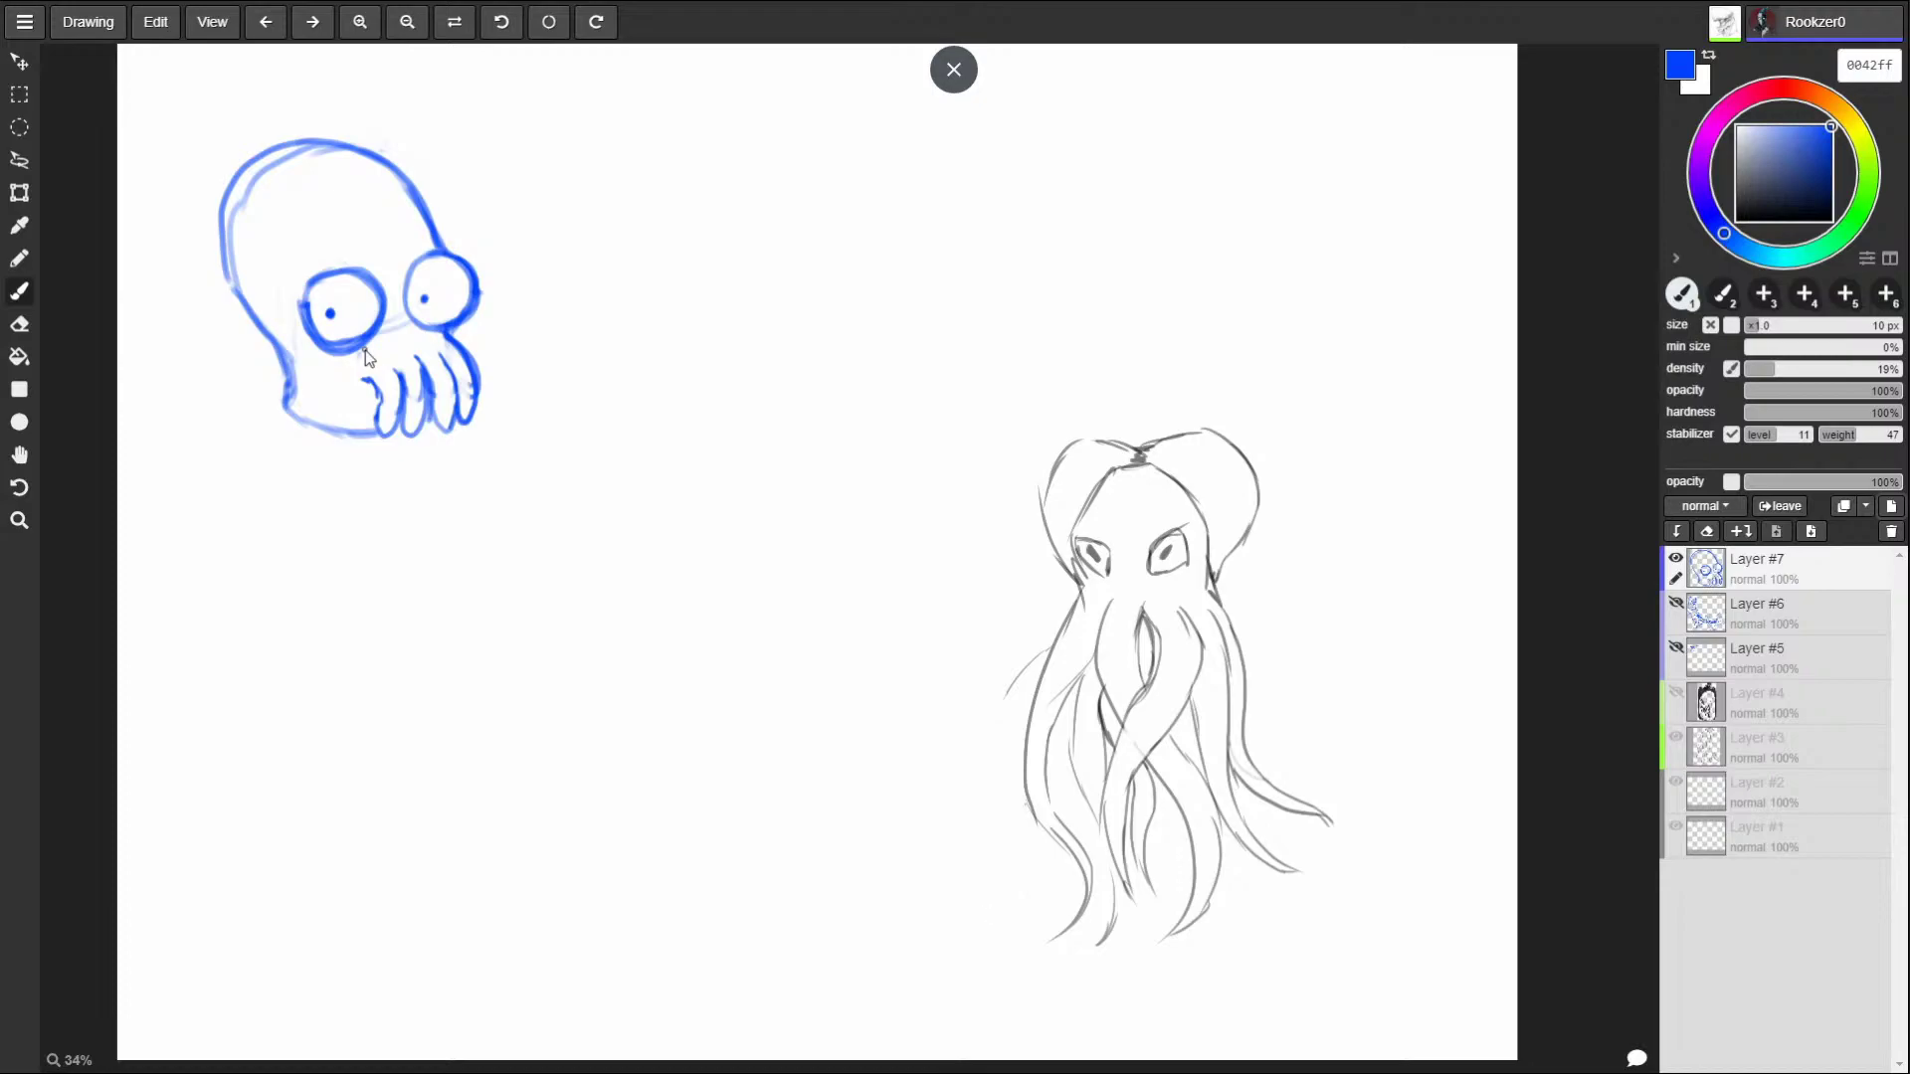
Draw a pointed collar and sloping shoulders below the tentacled head and touch up its mouth tentacle.
mouse_move(284, 412)
mouse_down()
mouse_move(344, 498)
mouse_move(429, 486)
mouse_move(417, 437)
mouse_move(402, 531)
mouse_up()
drag(419, 444, 410, 525)
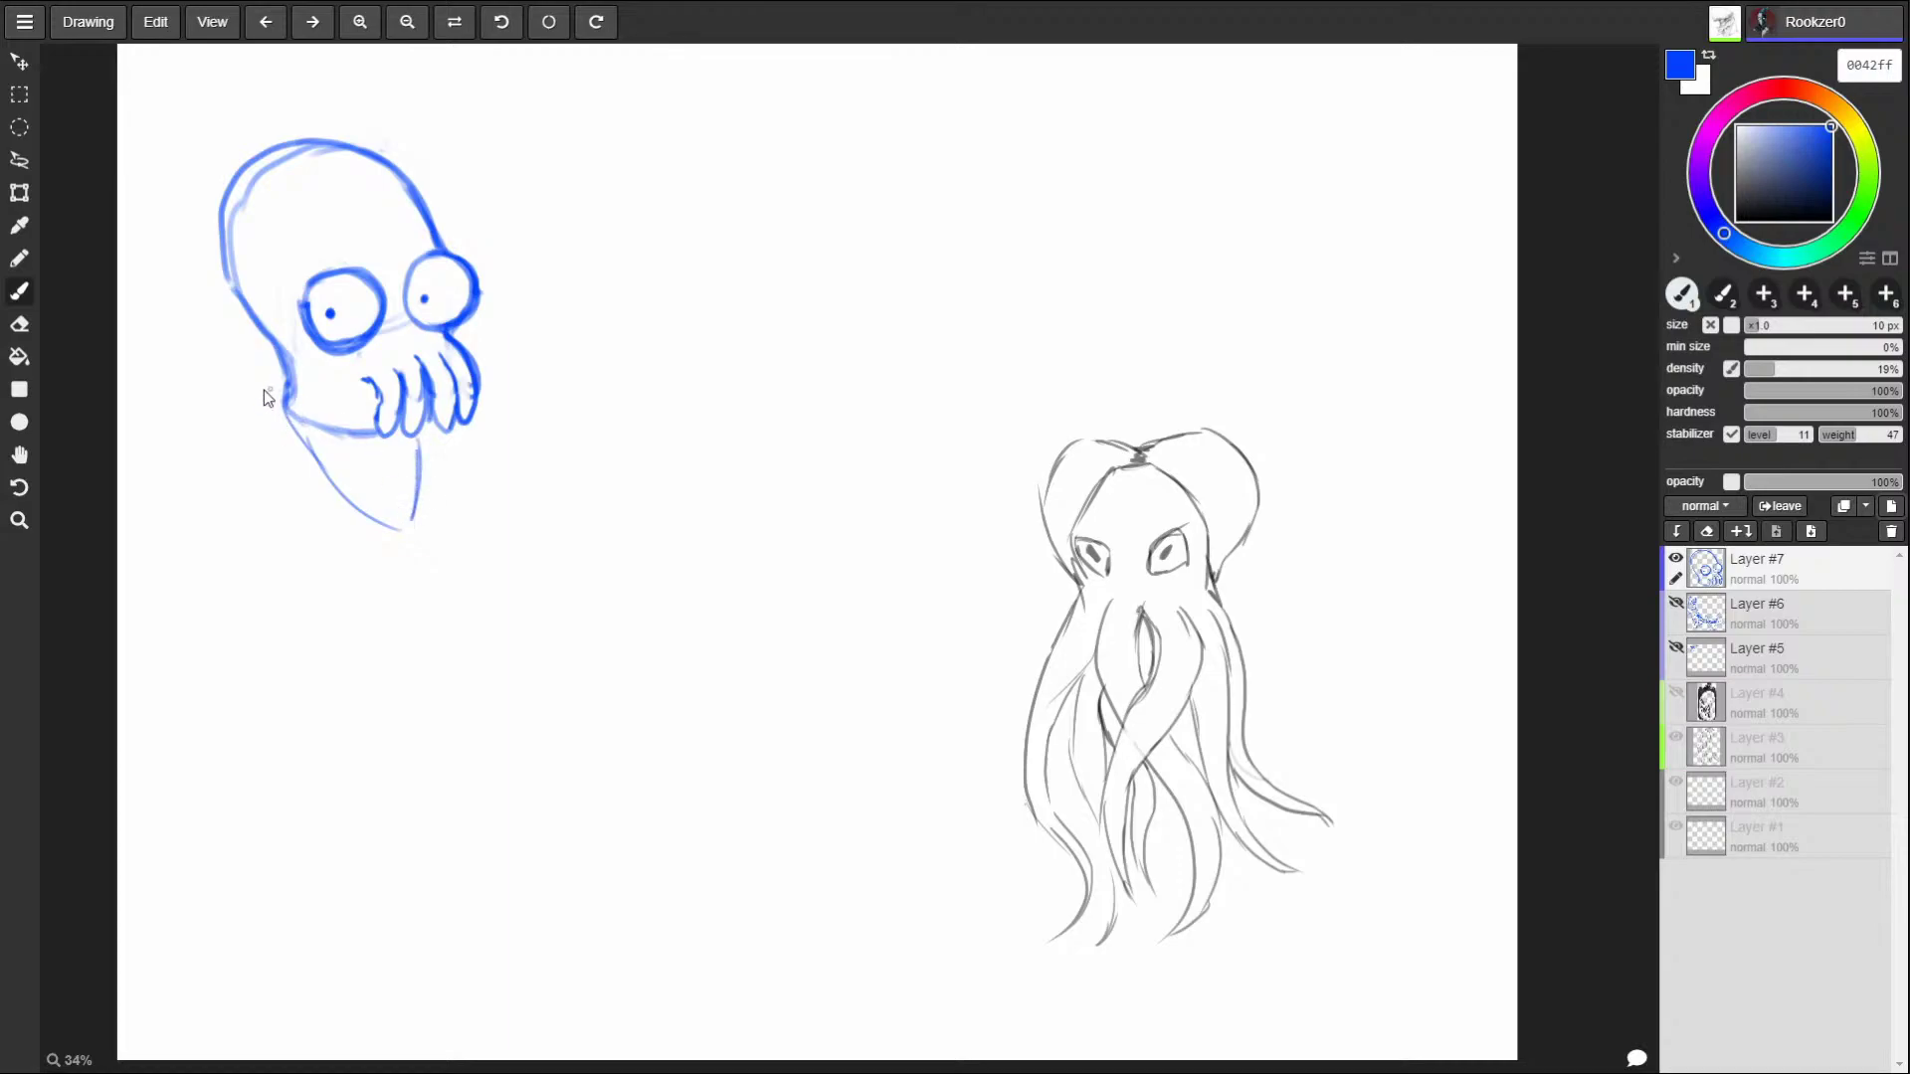
drag(284, 389, 221, 457)
mouse_move(460, 444)
mouse_down()
mouse_move(425, 441)
mouse_move(409, 525)
mouse_move(350, 467)
mouse_move(399, 461)
mouse_up()
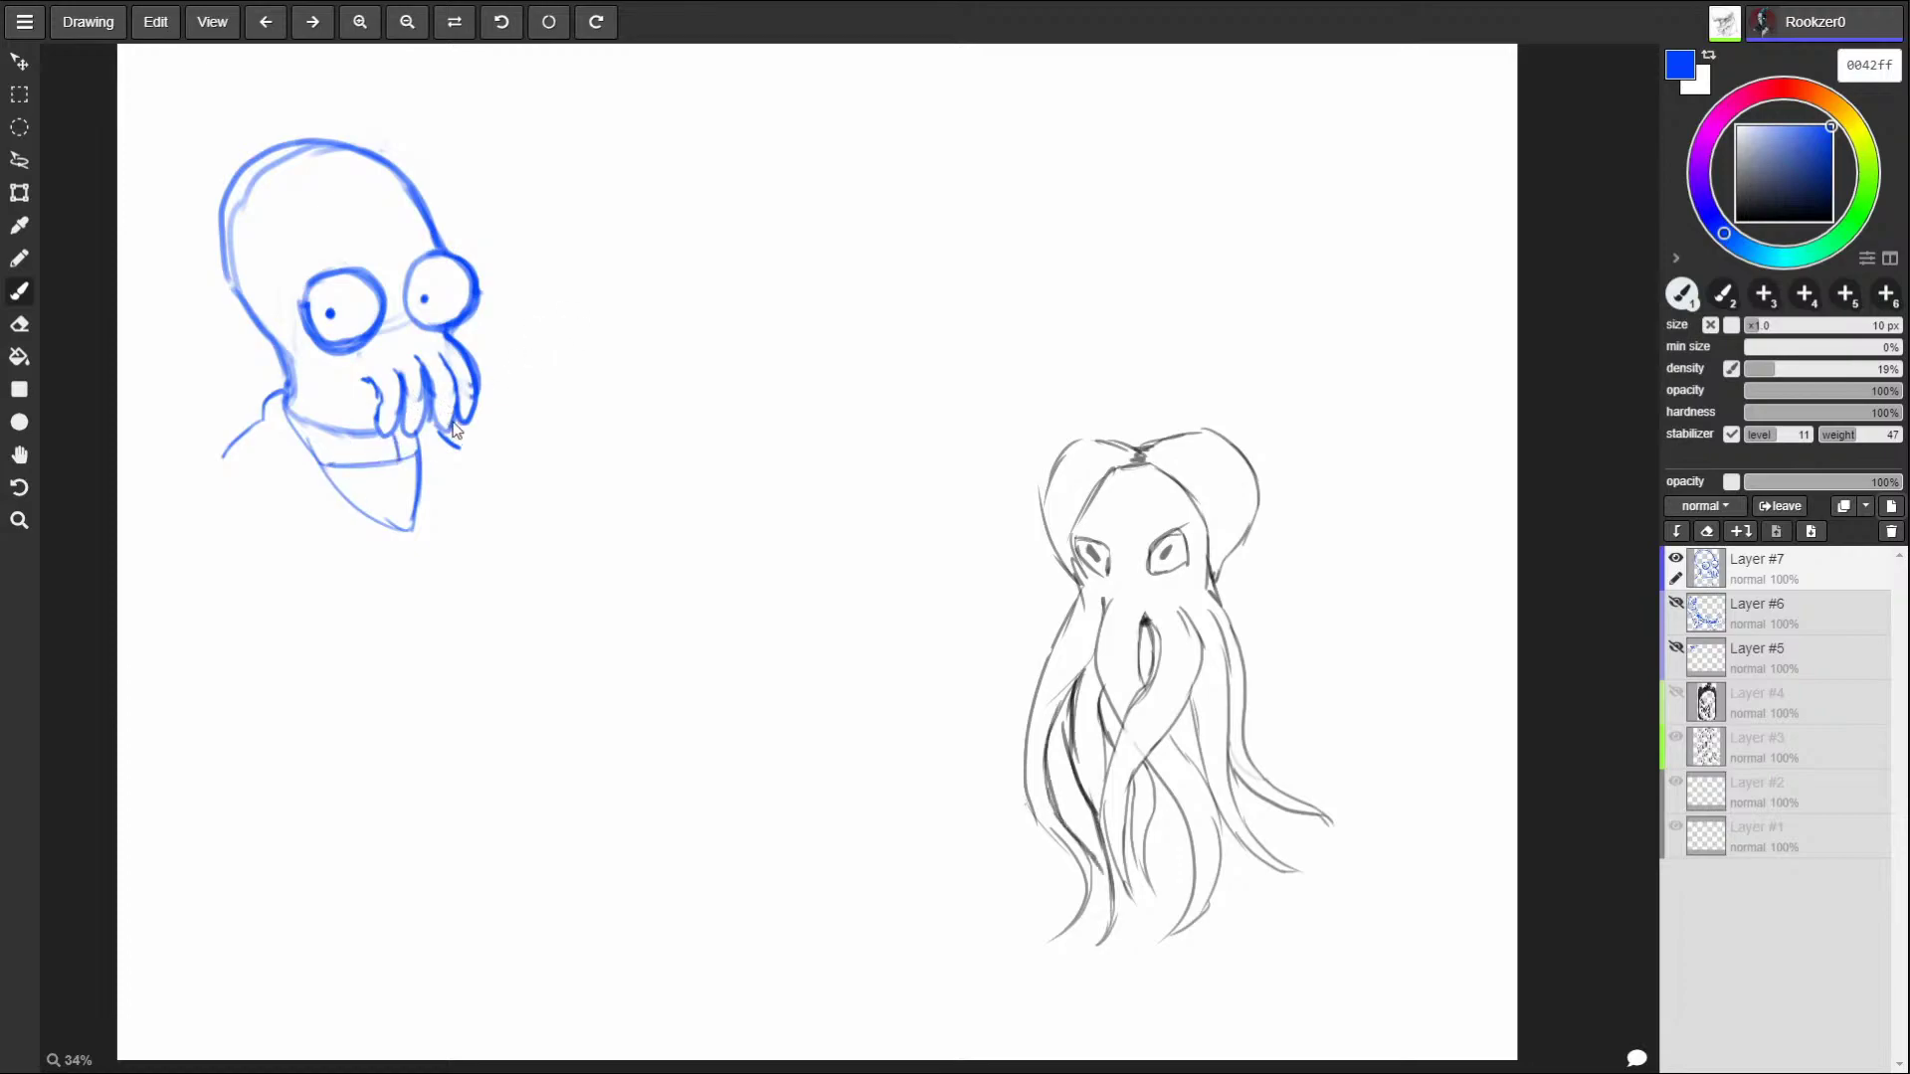
mouse_move(463, 448)
mouse_down()
mouse_move(491, 512)
mouse_move(505, 475)
mouse_up()
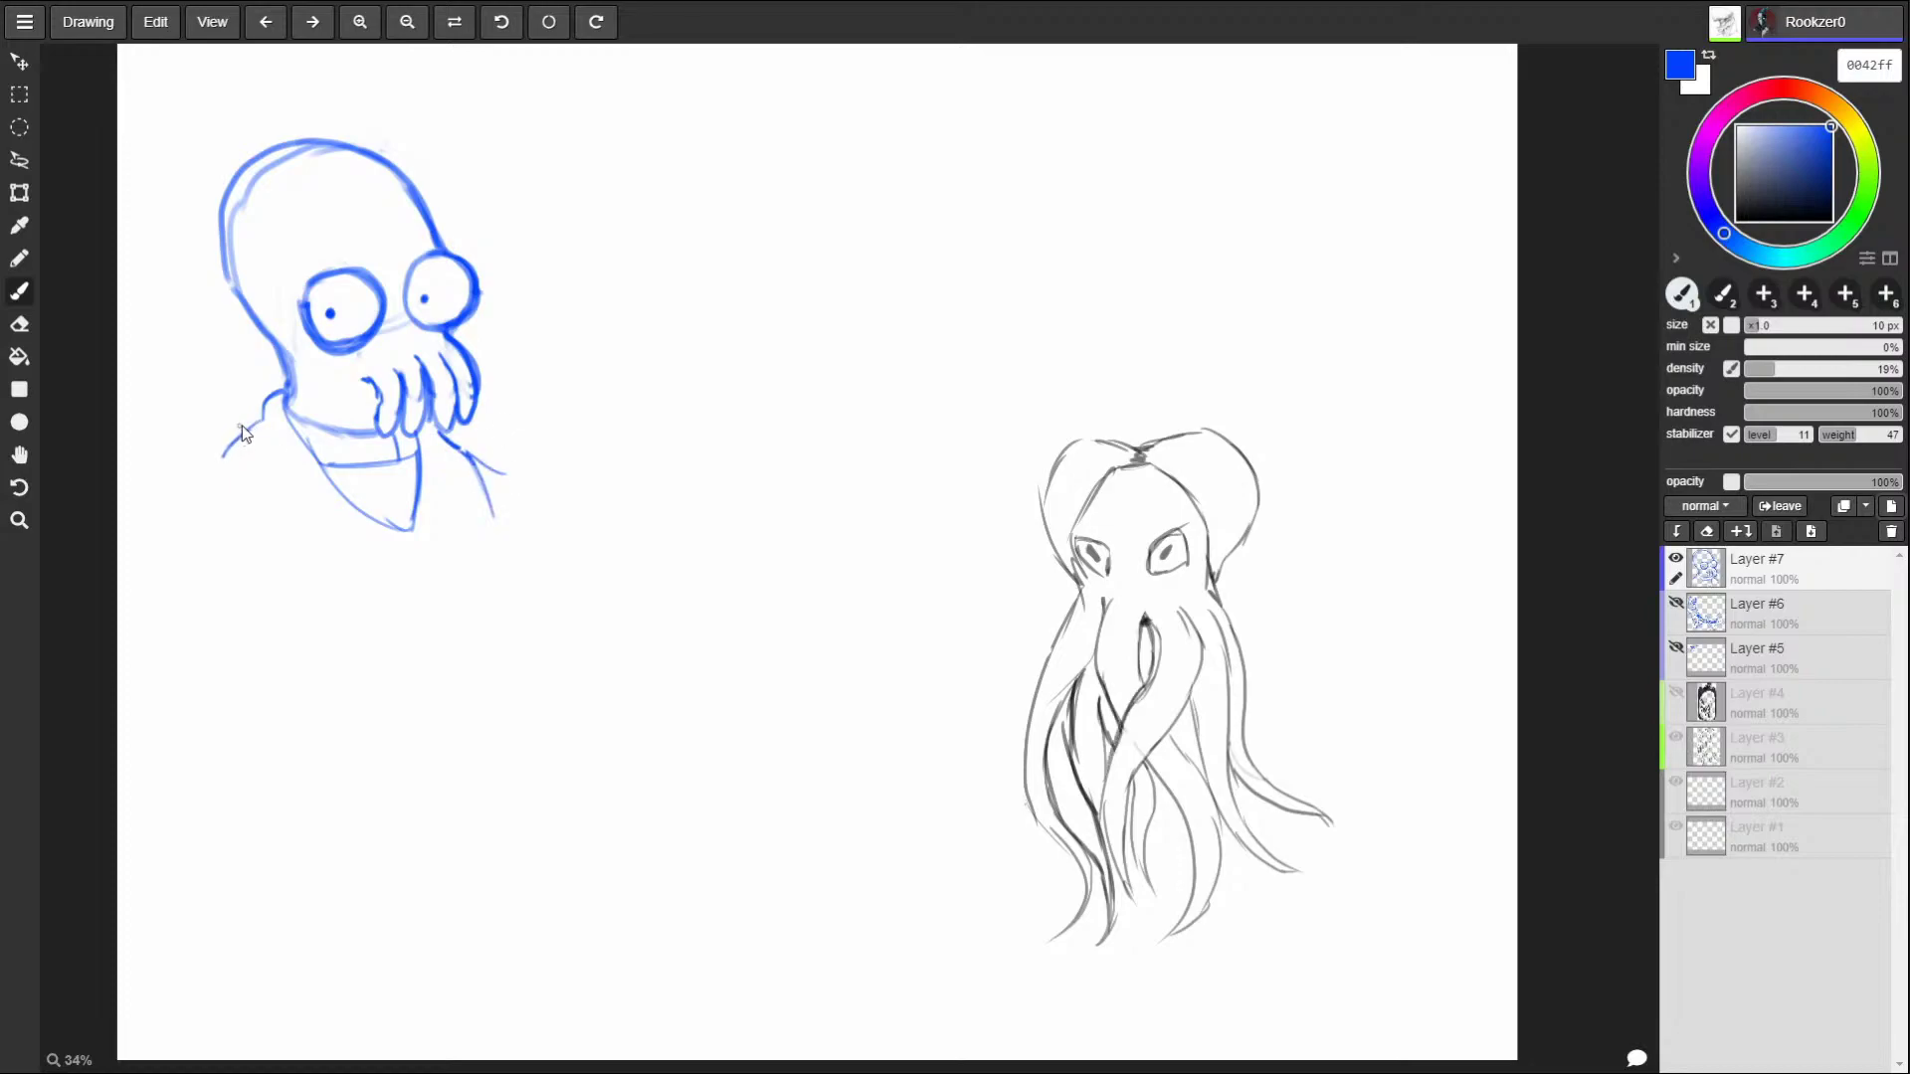
drag(254, 426, 197, 481)
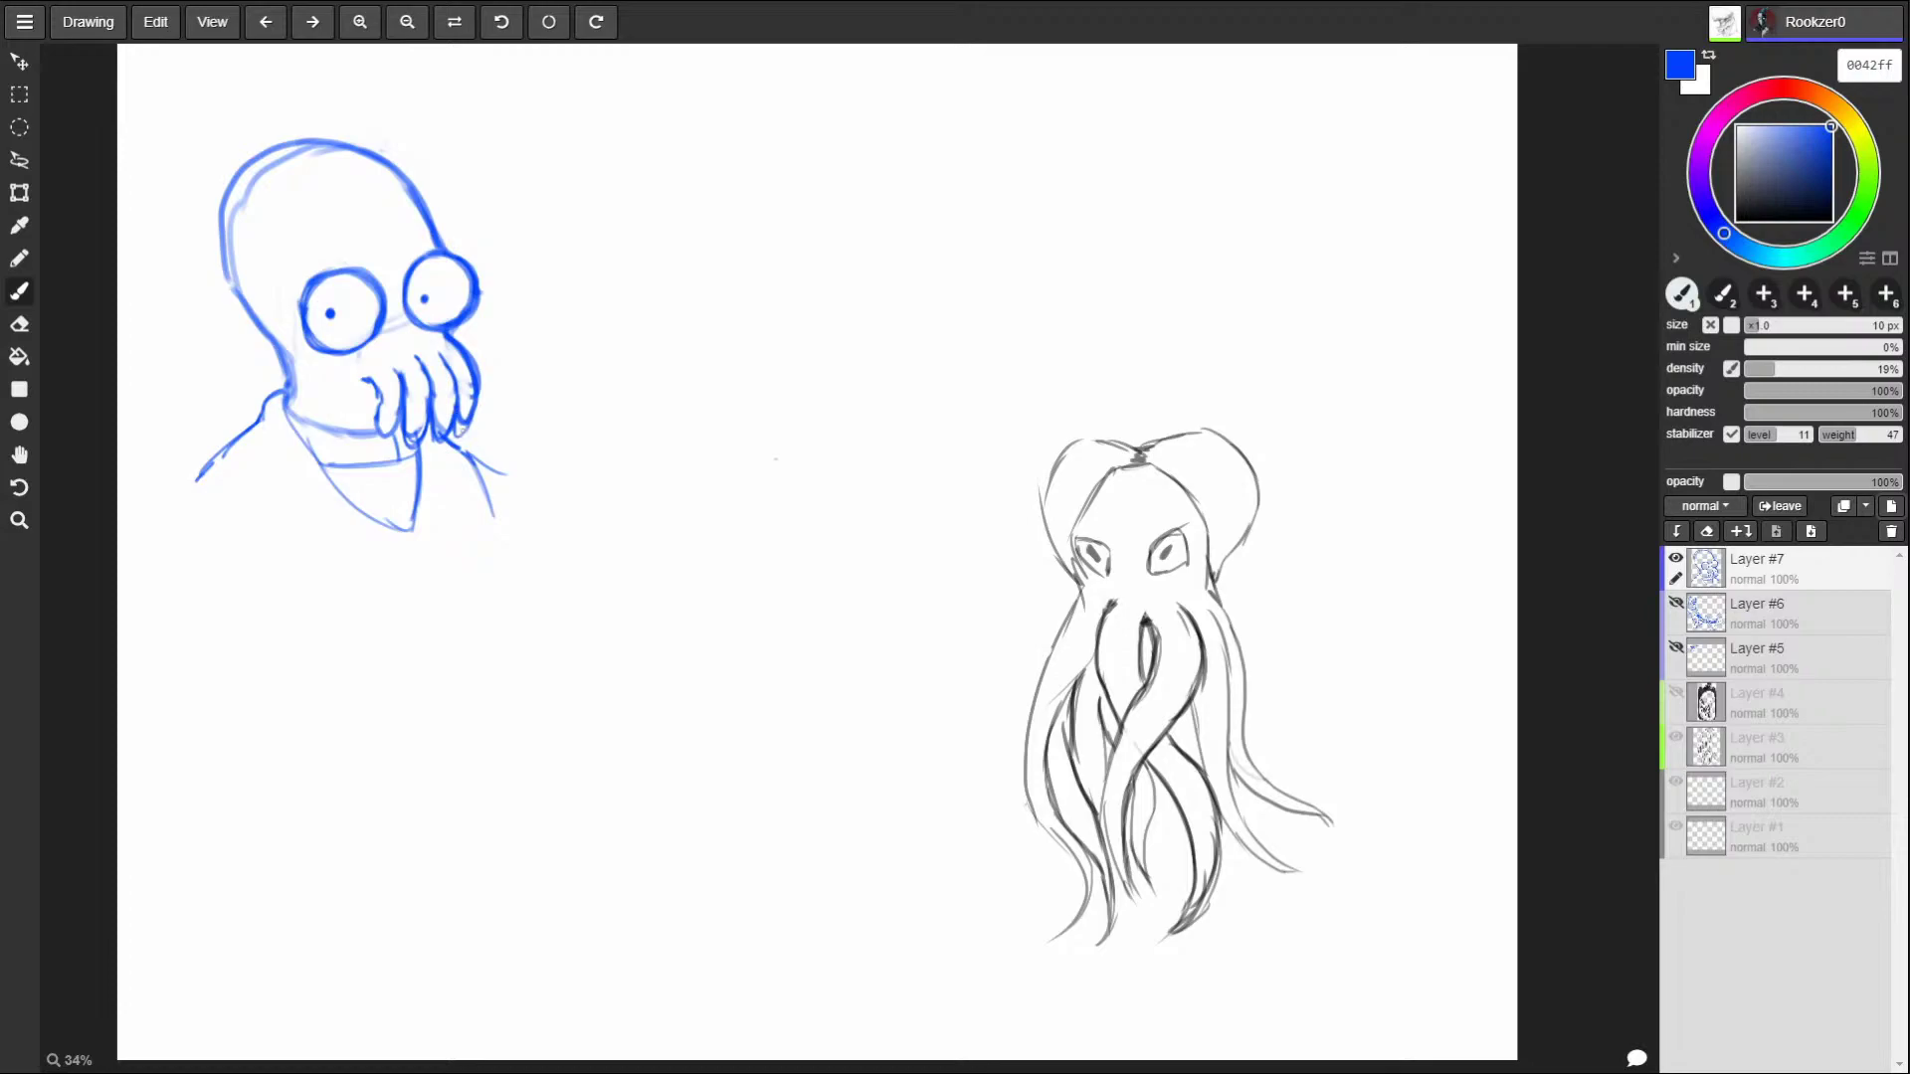
drag(373, 381, 379, 399)
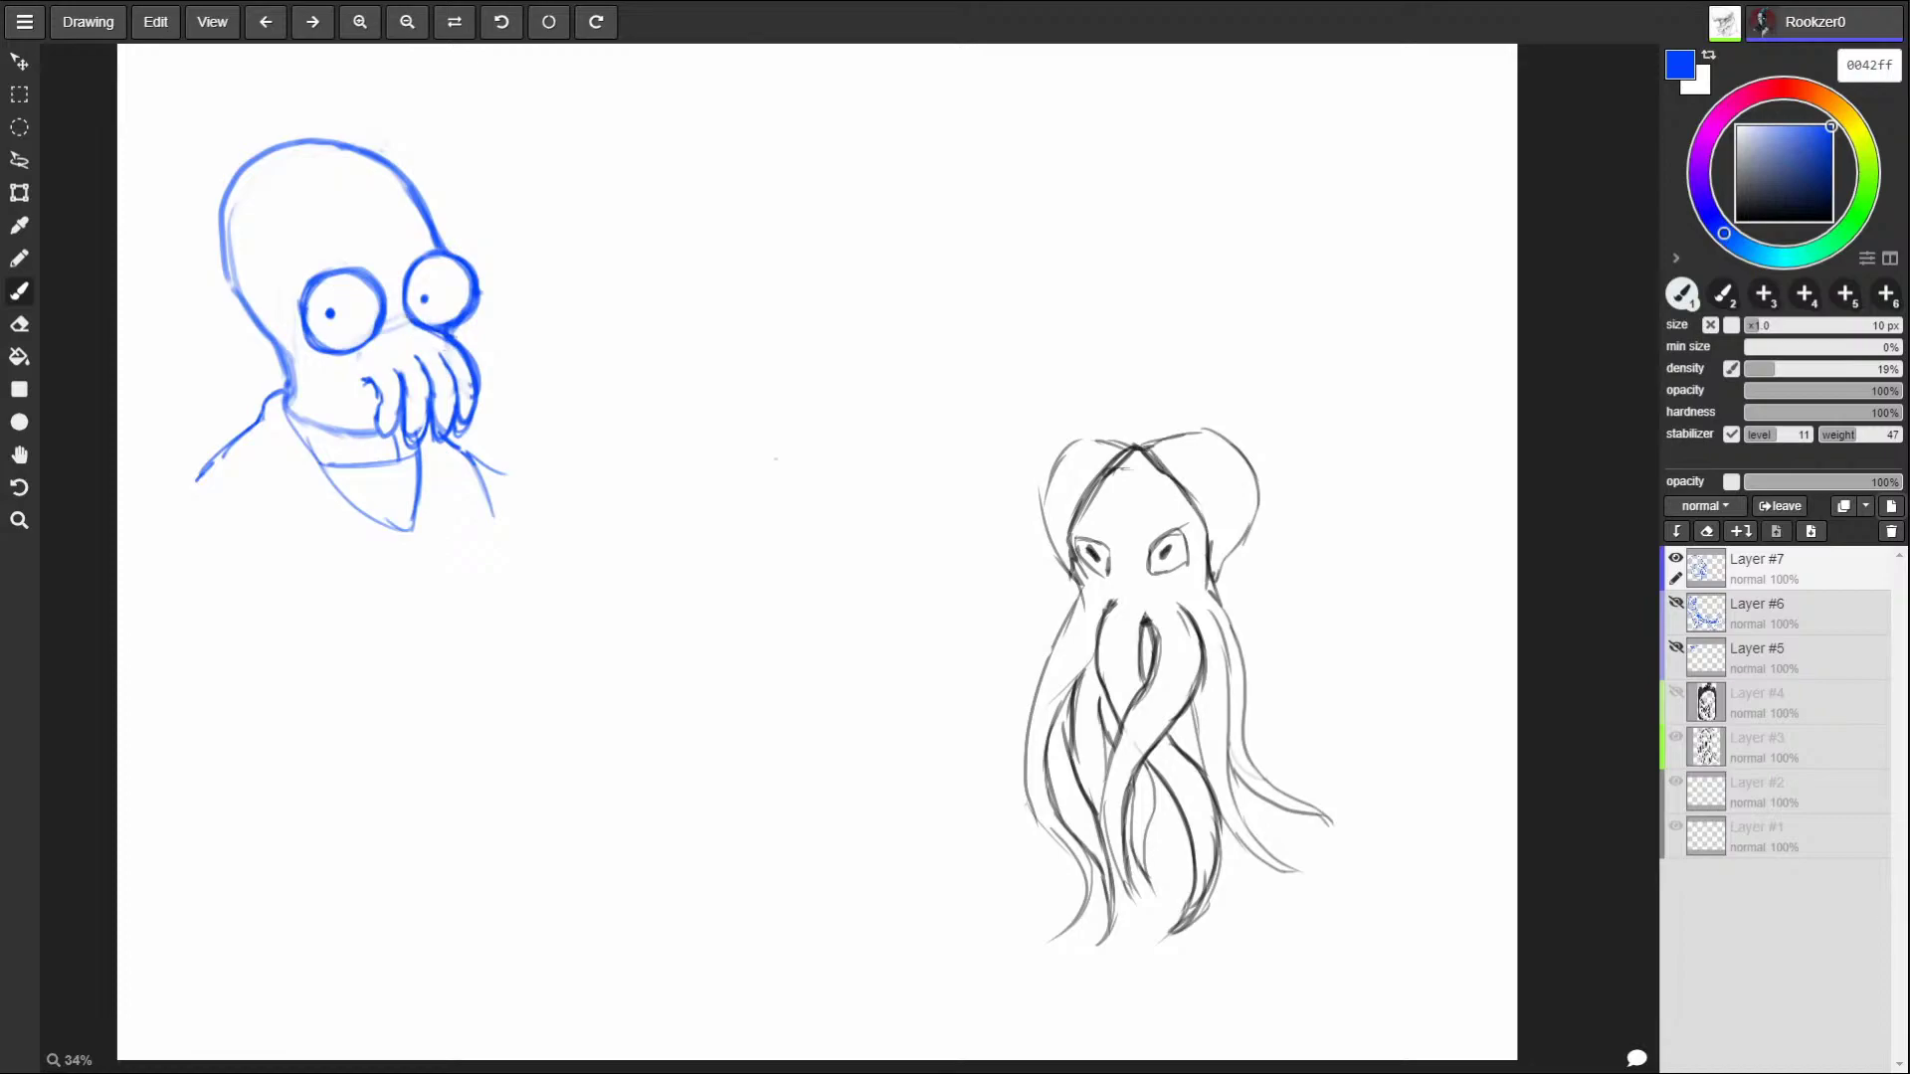
Sketch a tilted alien head beside the first one, with a large detailed near eye, a small far eye and an upper lip.
mouse_move(779, 97)
mouse_down()
mouse_move(653, 149)
mouse_move(618, 373)
mouse_move(805, 287)
mouse_move(778, 86)
mouse_up()
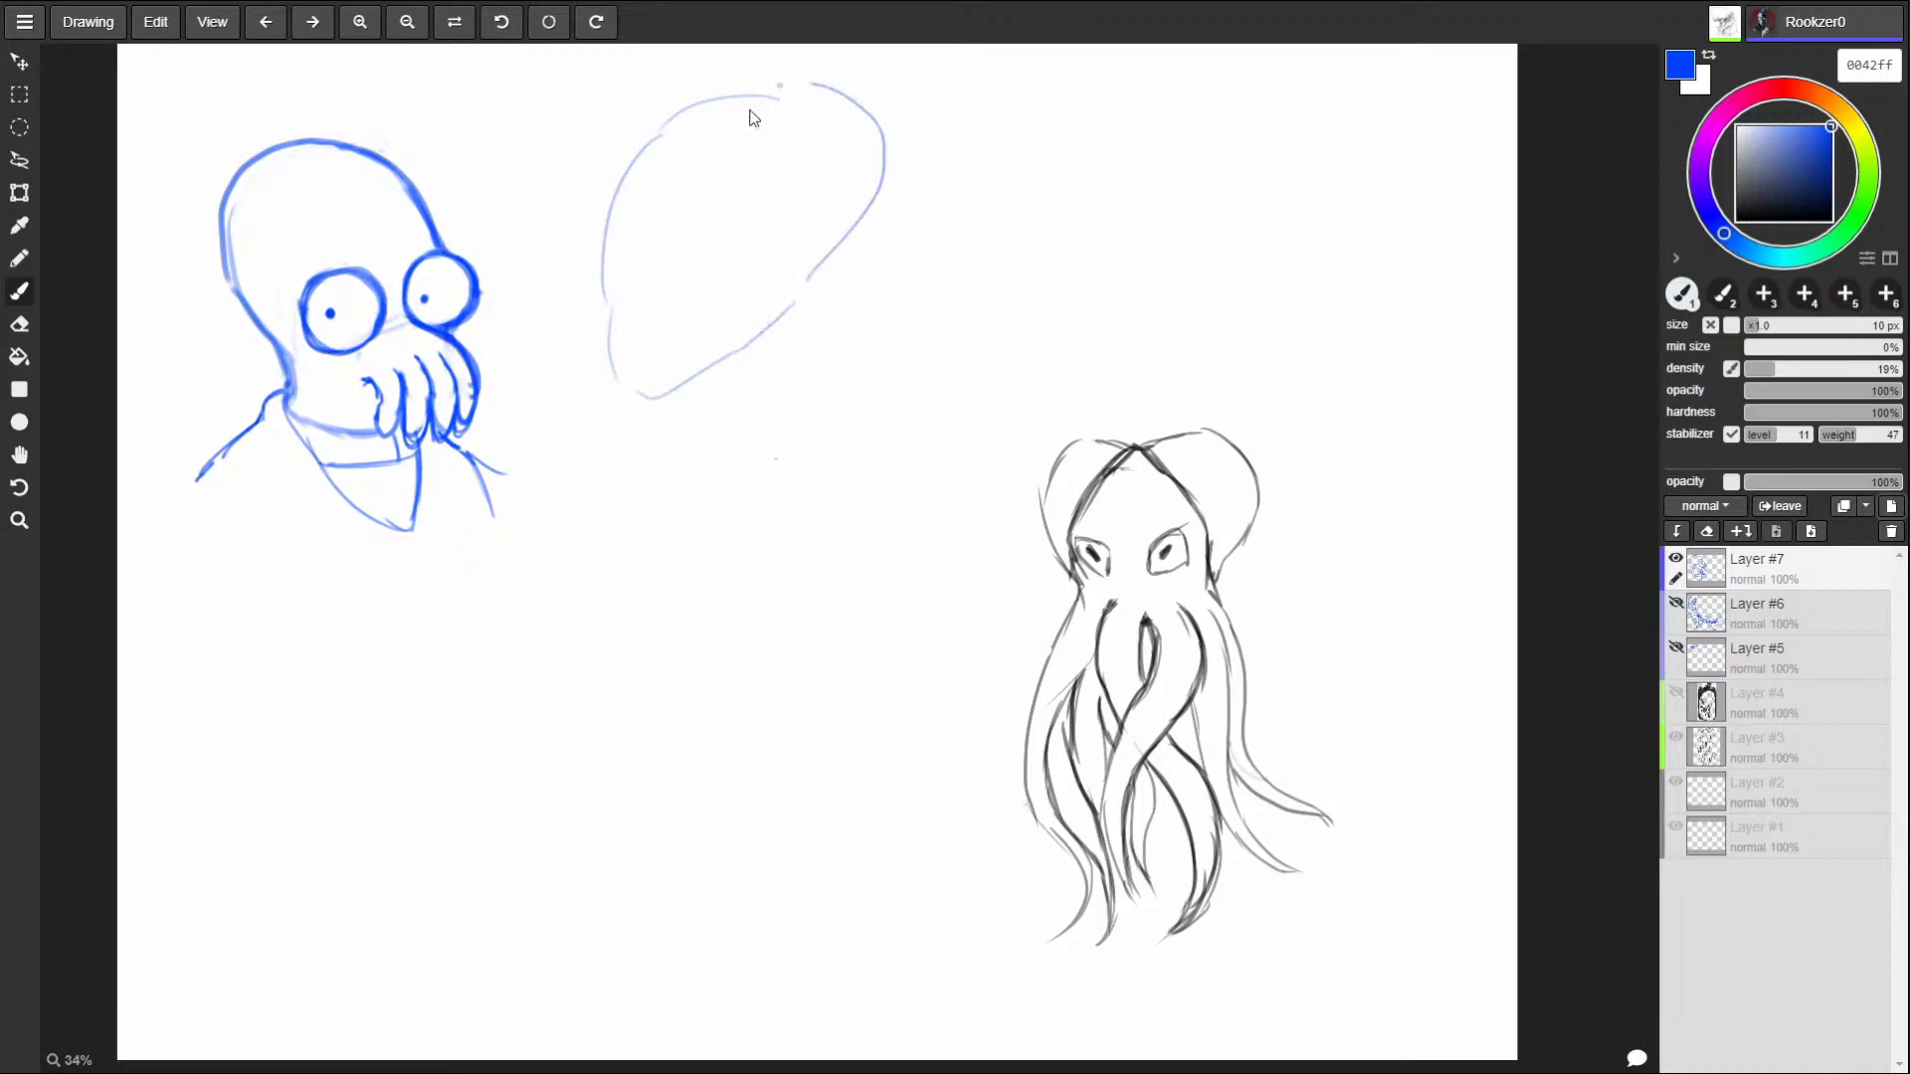
mouse_move(727, 289)
mouse_down()
mouse_move(790, 219)
mouse_move(727, 293)
mouse_move(810, 260)
mouse_move(731, 278)
mouse_up()
drag(598, 243, 609, 349)
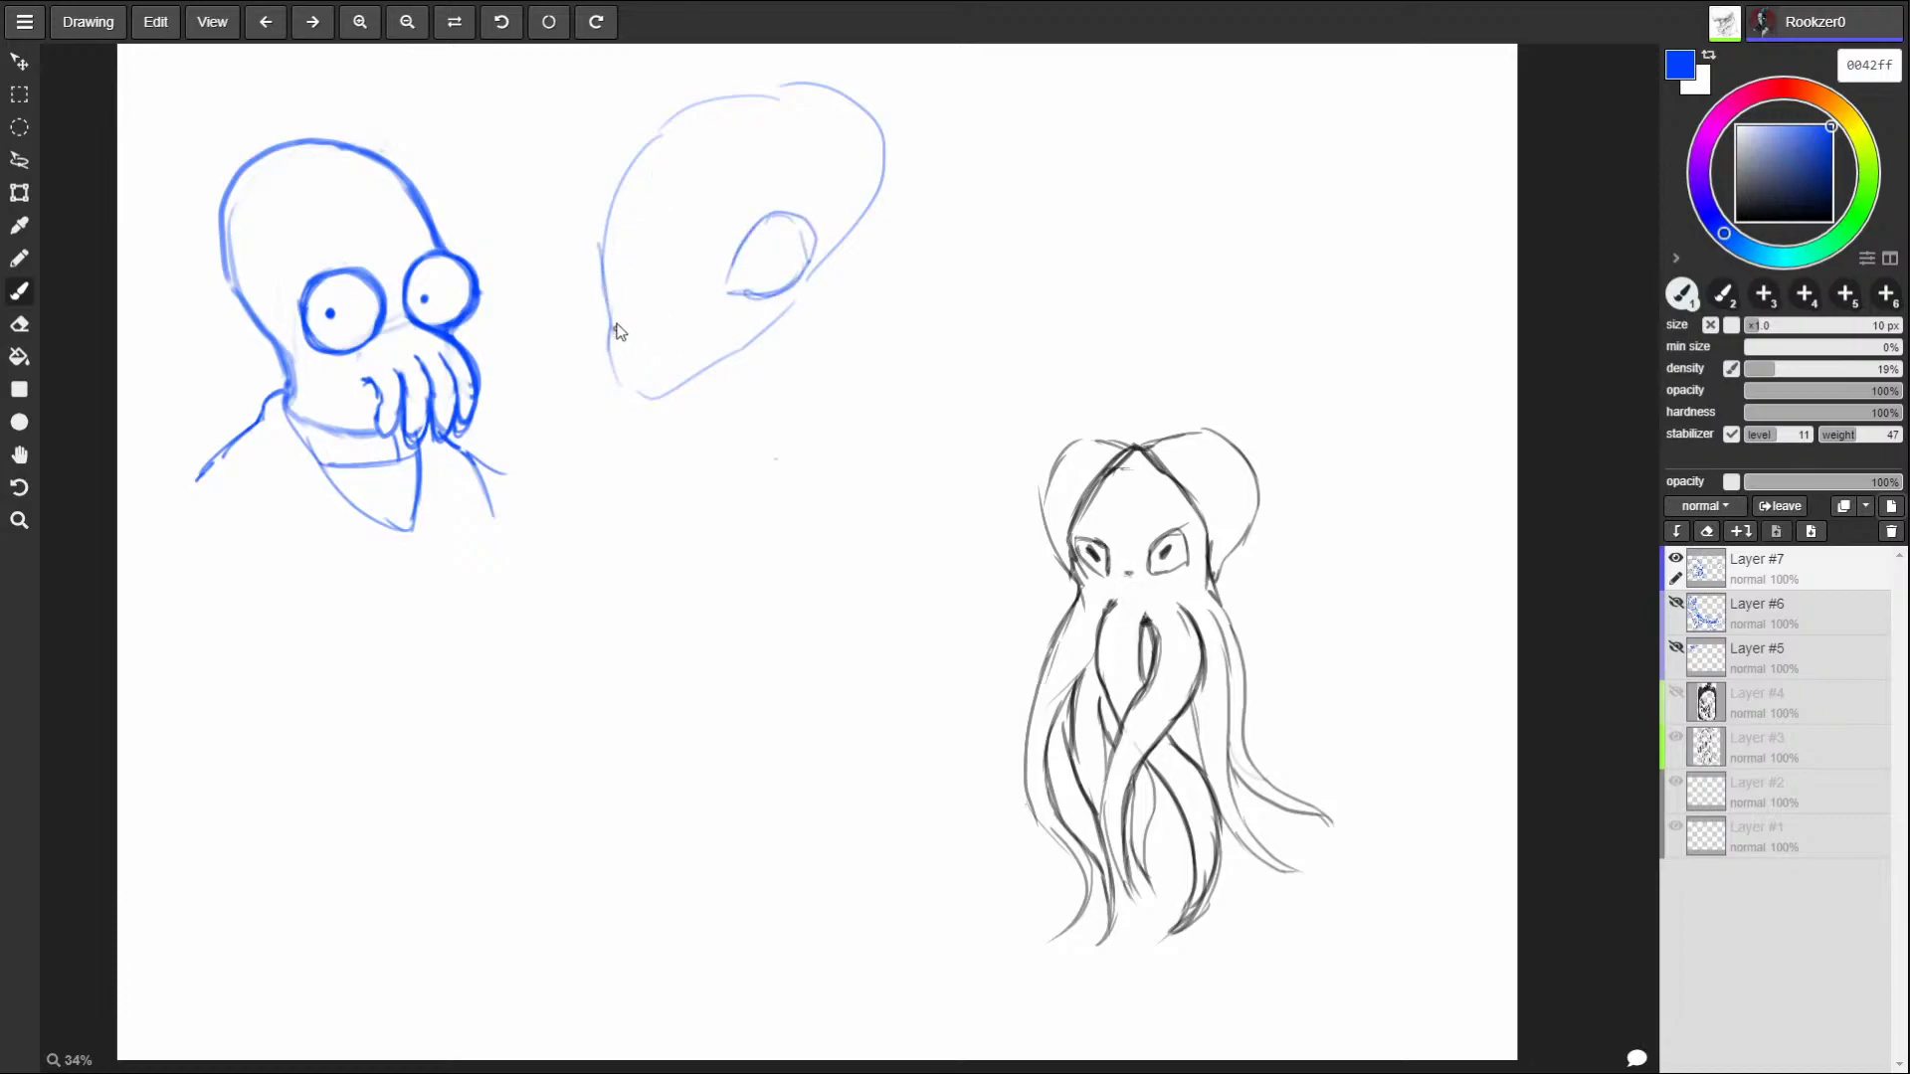
mouse_move(608, 326)
mouse_down()
mouse_move(621, 403)
mouse_move(673, 411)
mouse_move(721, 386)
mouse_up()
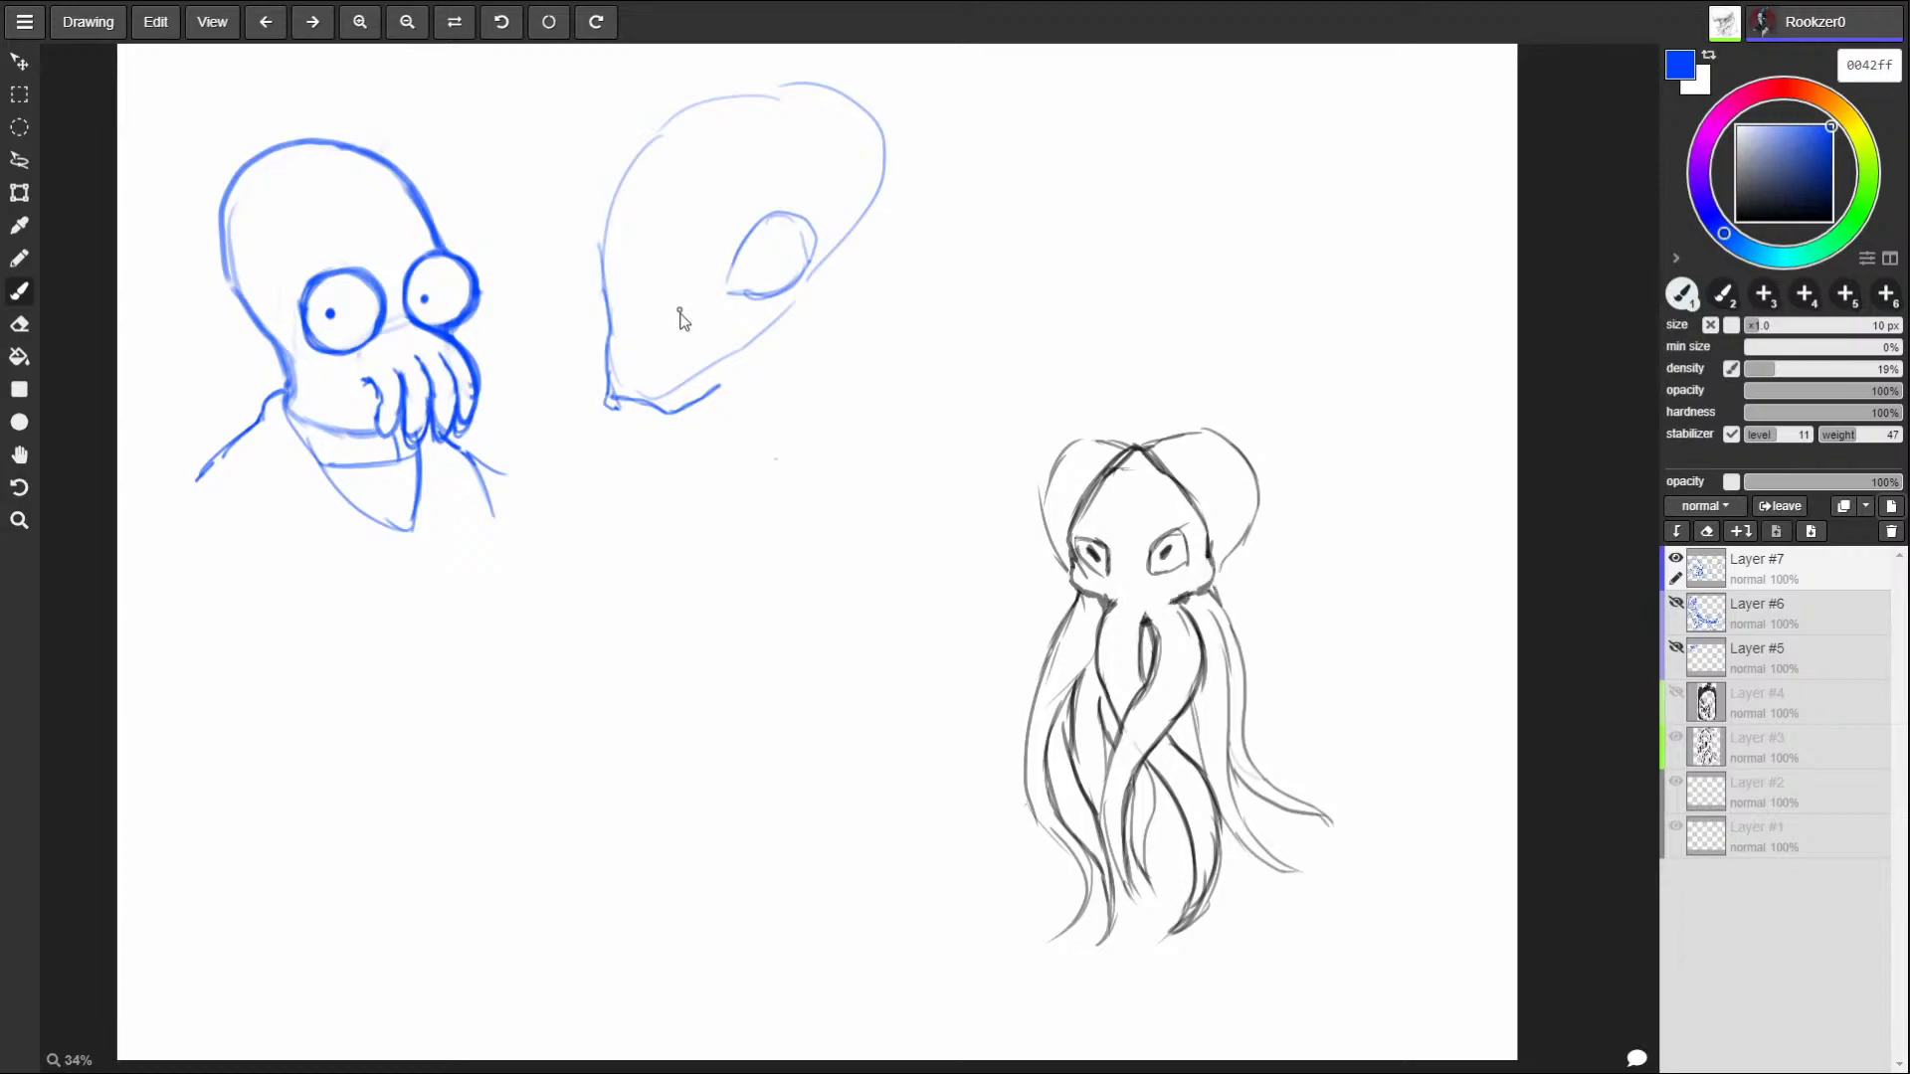
mouse_move(781, 217)
mouse_down()
mouse_move(741, 313)
mouse_move(826, 284)
mouse_move(793, 239)
mouse_move(786, 262)
mouse_move(817, 248)
mouse_move(791, 296)
mouse_move(822, 262)
mouse_move(768, 276)
mouse_move(780, 288)
mouse_up()
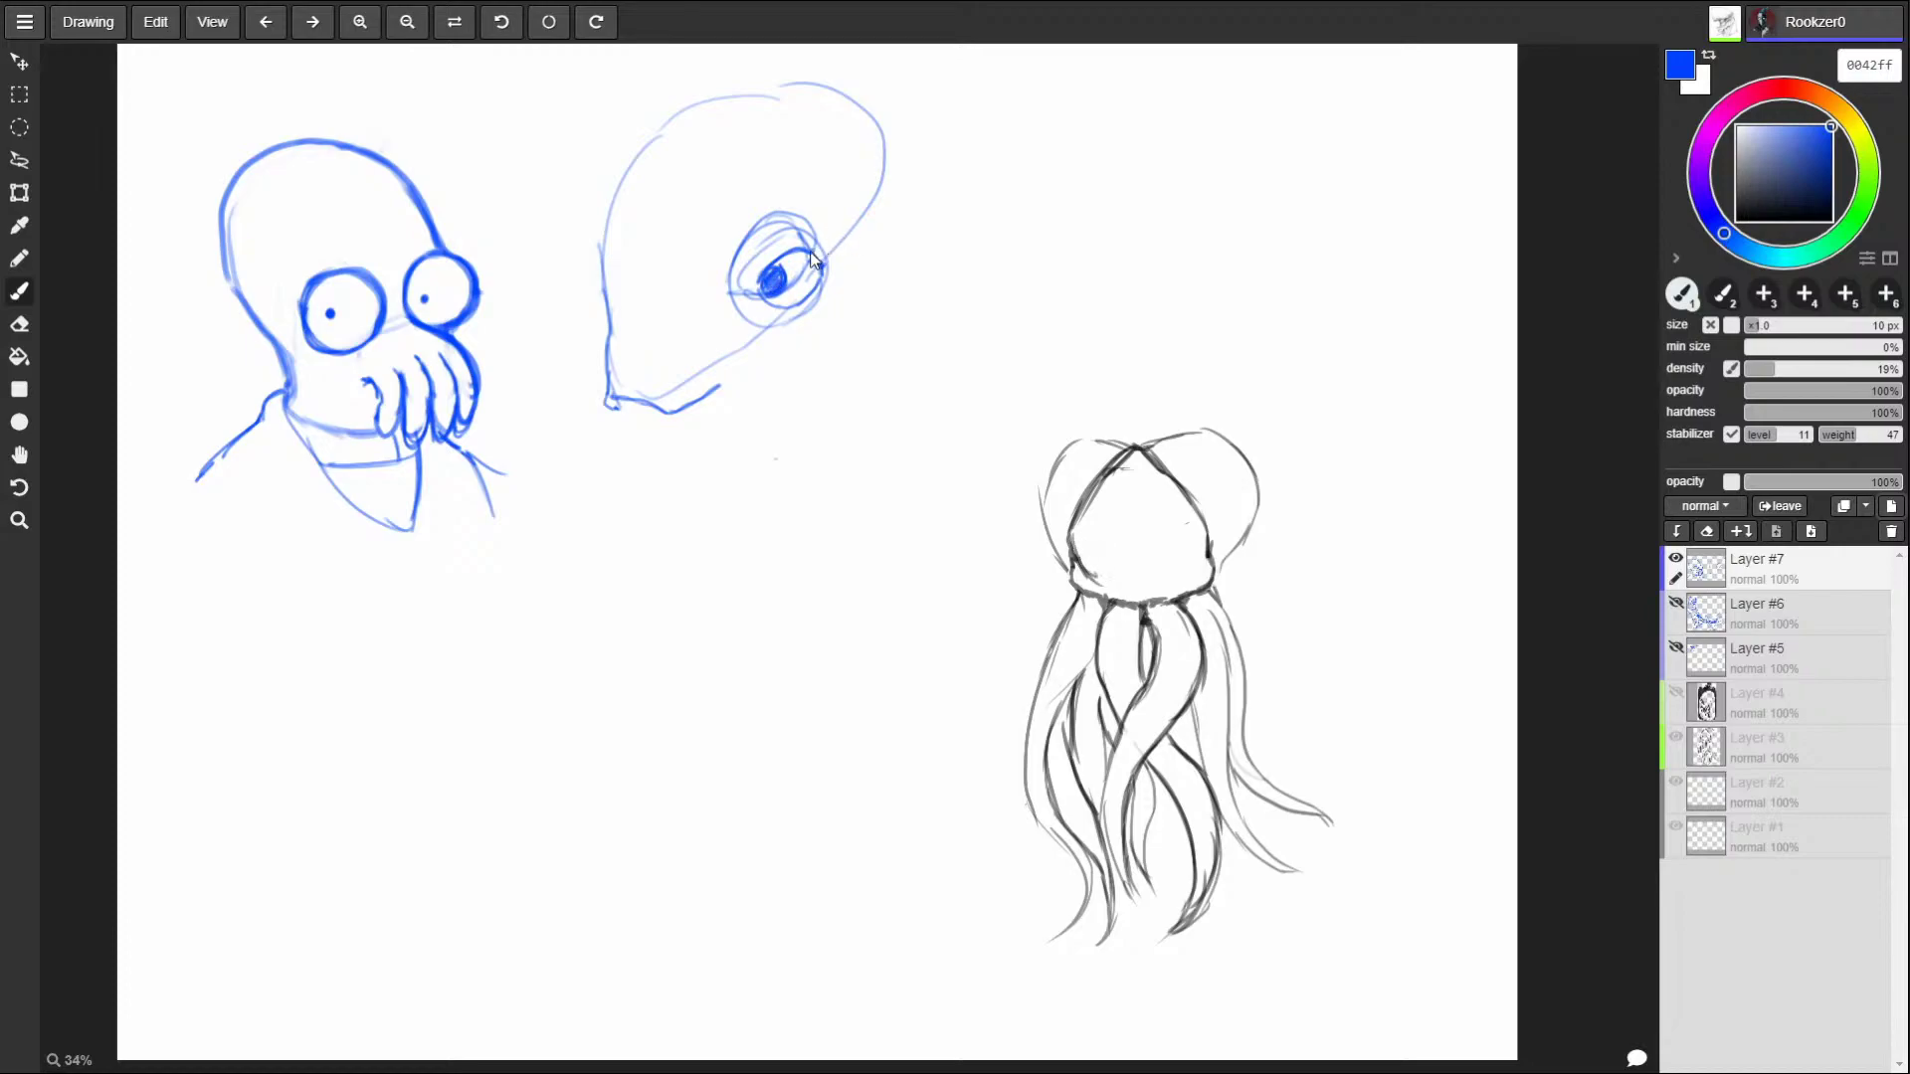
mouse_move(655, 340)
mouse_down()
mouse_move(701, 342)
mouse_move(651, 333)
mouse_move(691, 353)
mouse_up()
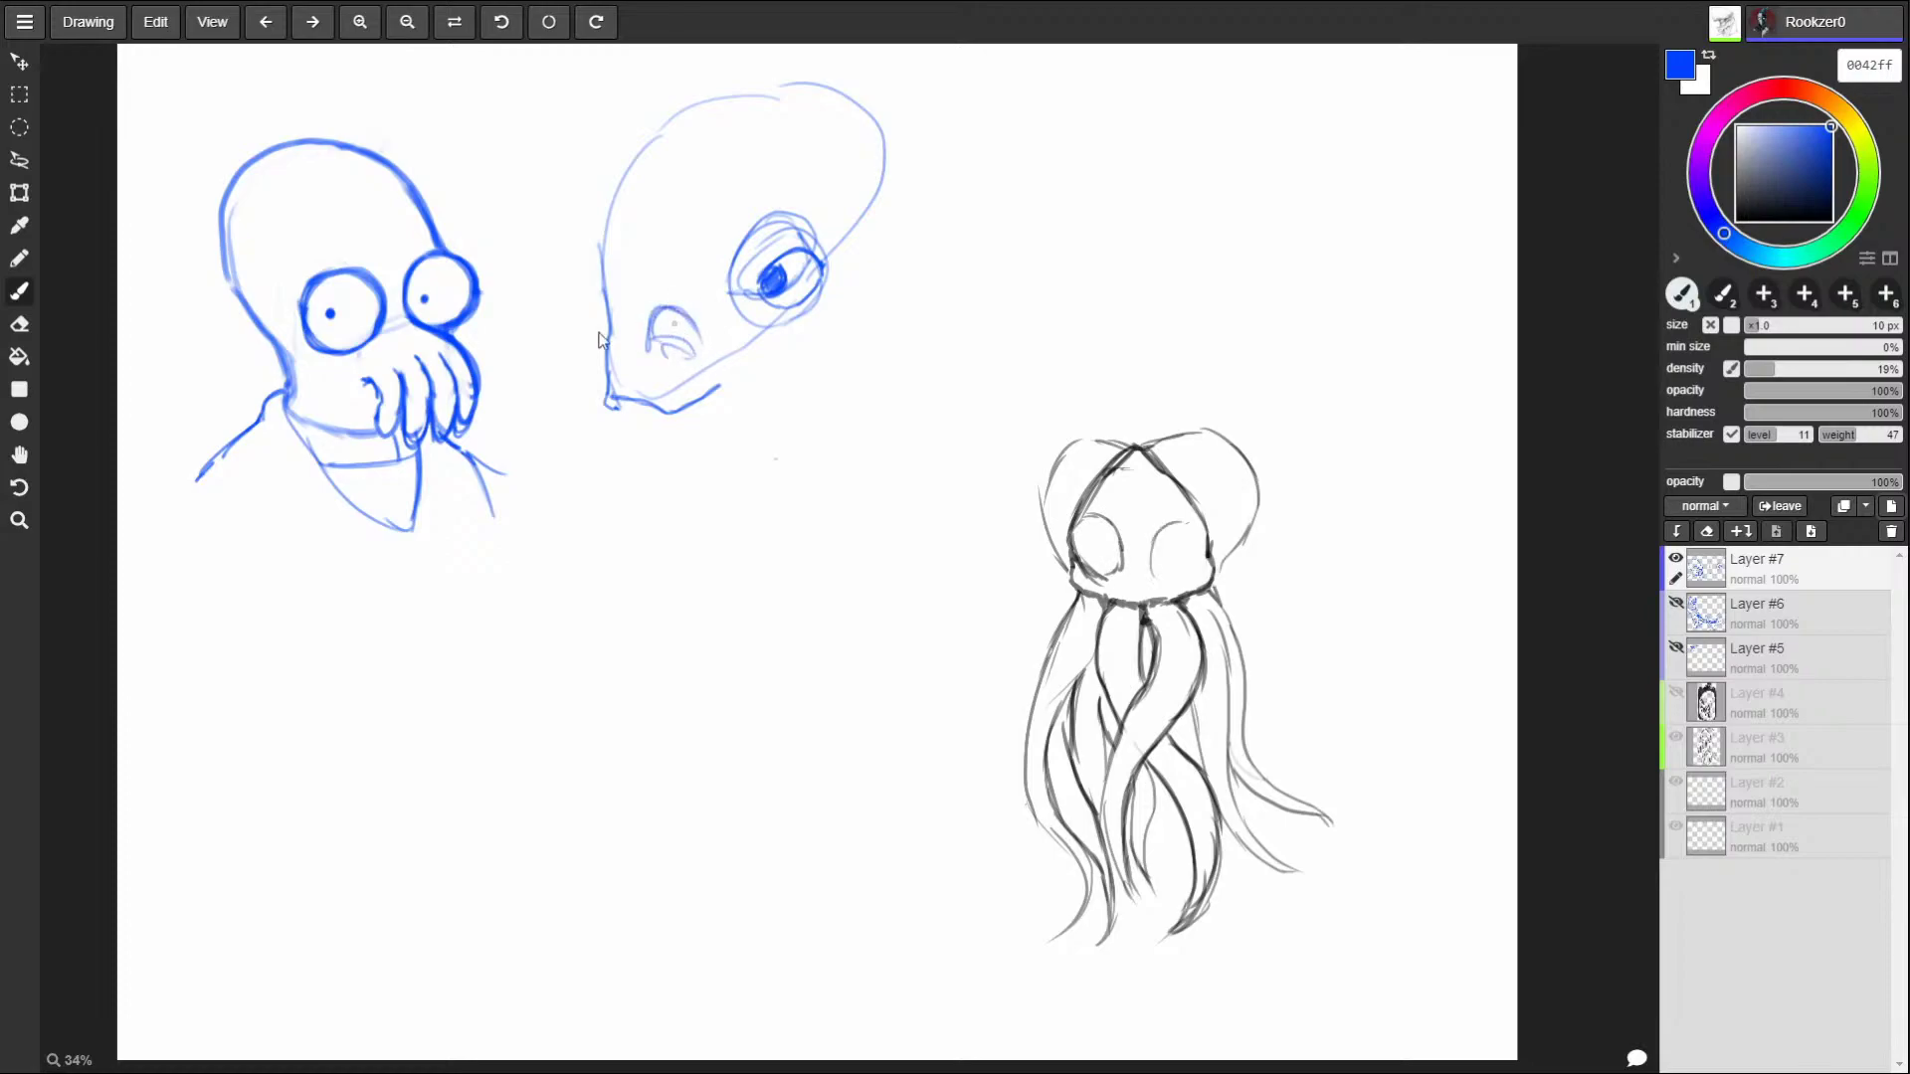
Add swept-back crest lines, a brow ridge above the eye and a bulge on the far side of the alien's face.
mouse_move(601, 312)
mouse_down()
mouse_move(600, 353)
mouse_move(686, 112)
mouse_move(766, 56)
mouse_up()
drag(637, 233, 741, 78)
drag(627, 164, 595, 279)
drag(672, 115, 628, 164)
mouse_move(650, 301)
mouse_down()
mouse_move(881, 88)
mouse_move(840, 86)
mouse_up()
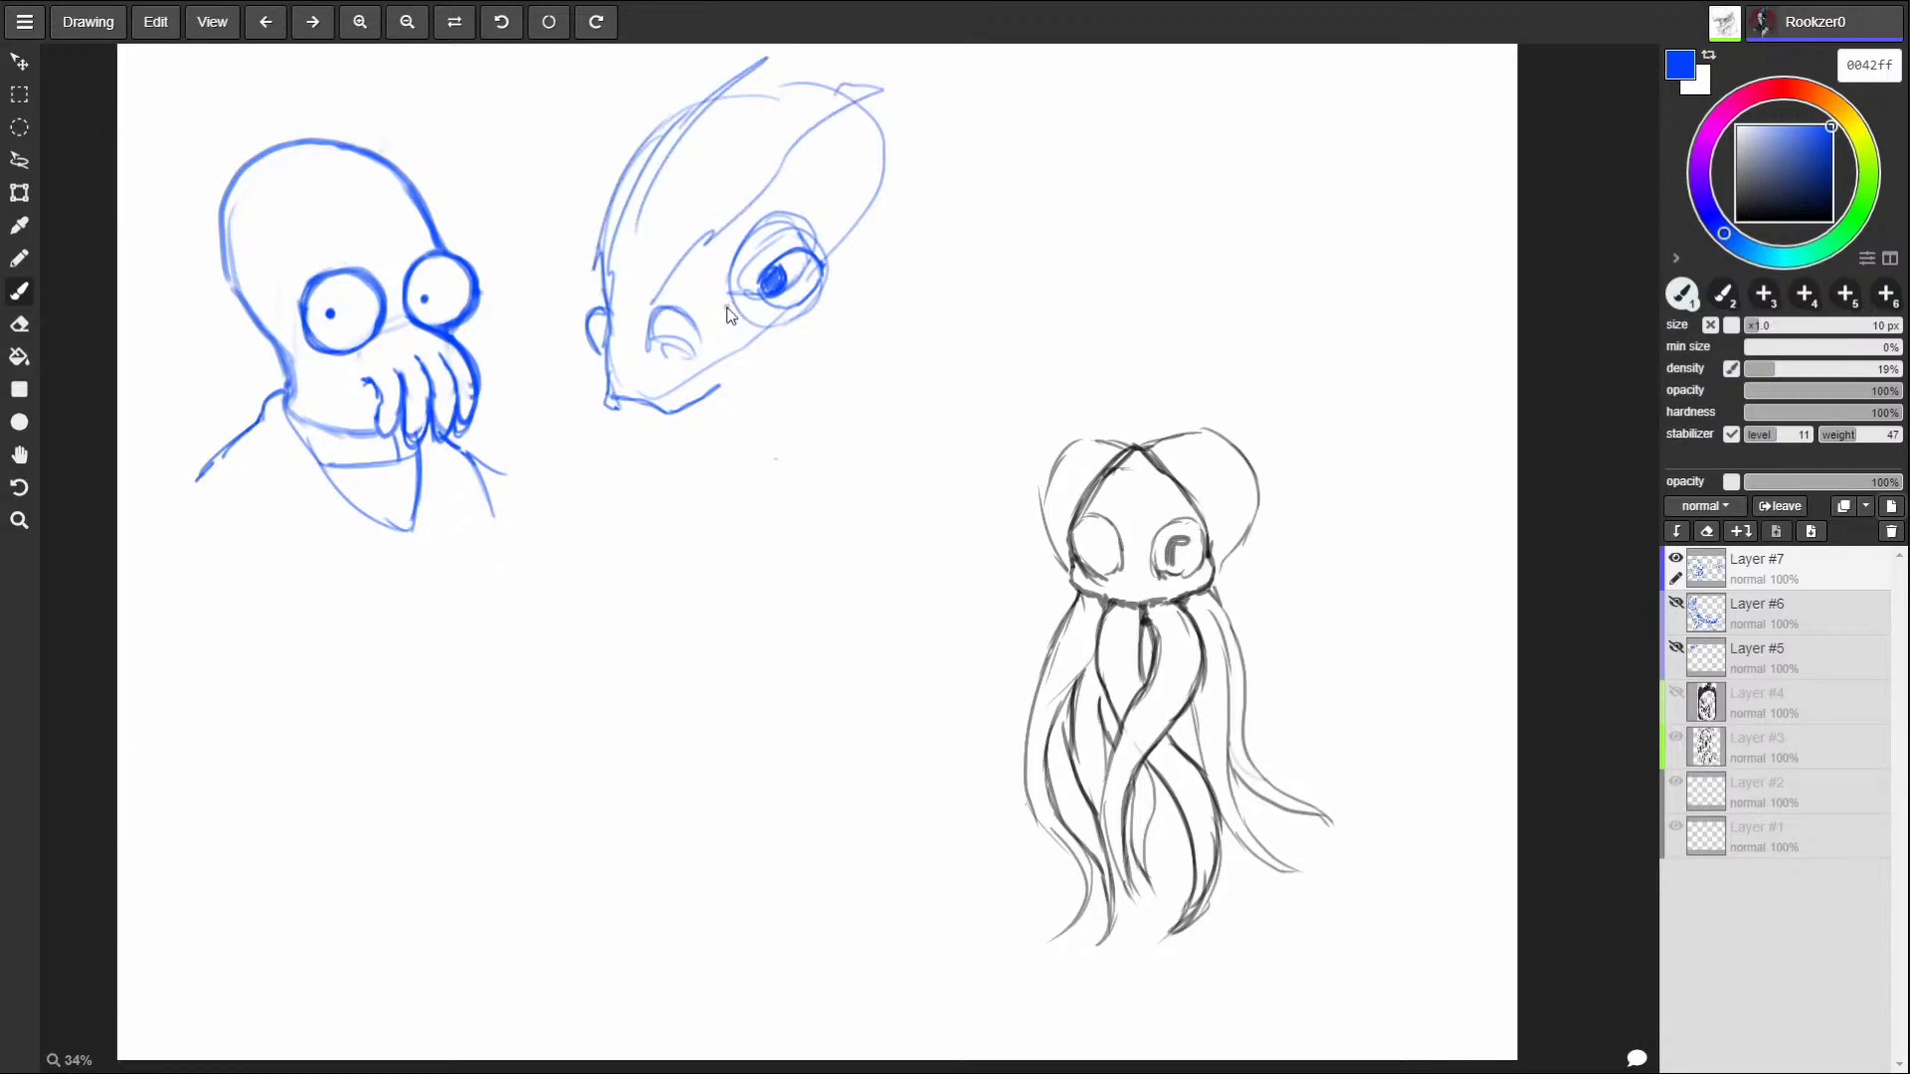
mouse_move(742, 249)
mouse_down()
mouse_move(833, 191)
mouse_move(868, 123)
mouse_up()
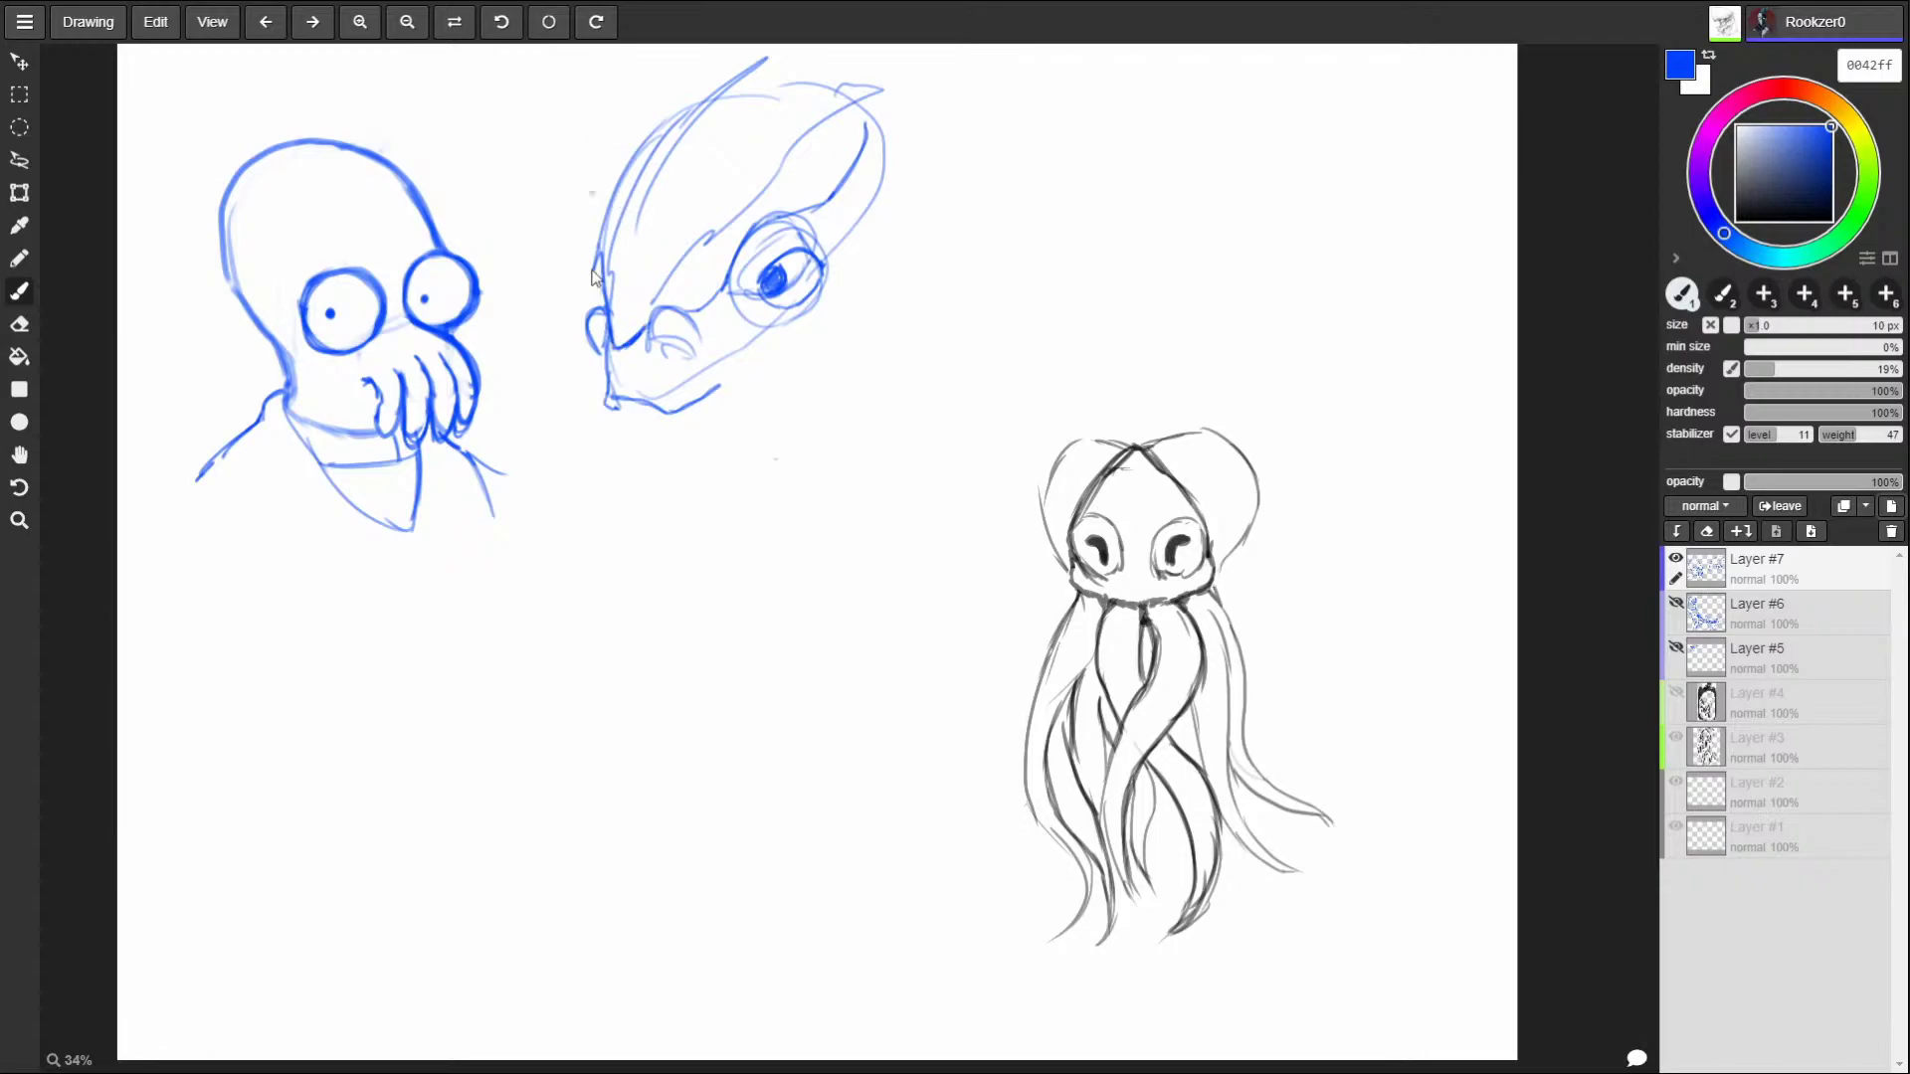
mouse_move(648, 170)
mouse_down()
mouse_move(595, 249)
mouse_move(610, 285)
mouse_up()
mouse_move(601, 241)
mouse_down()
mouse_move(611, 266)
mouse_move(615, 245)
mouse_up()
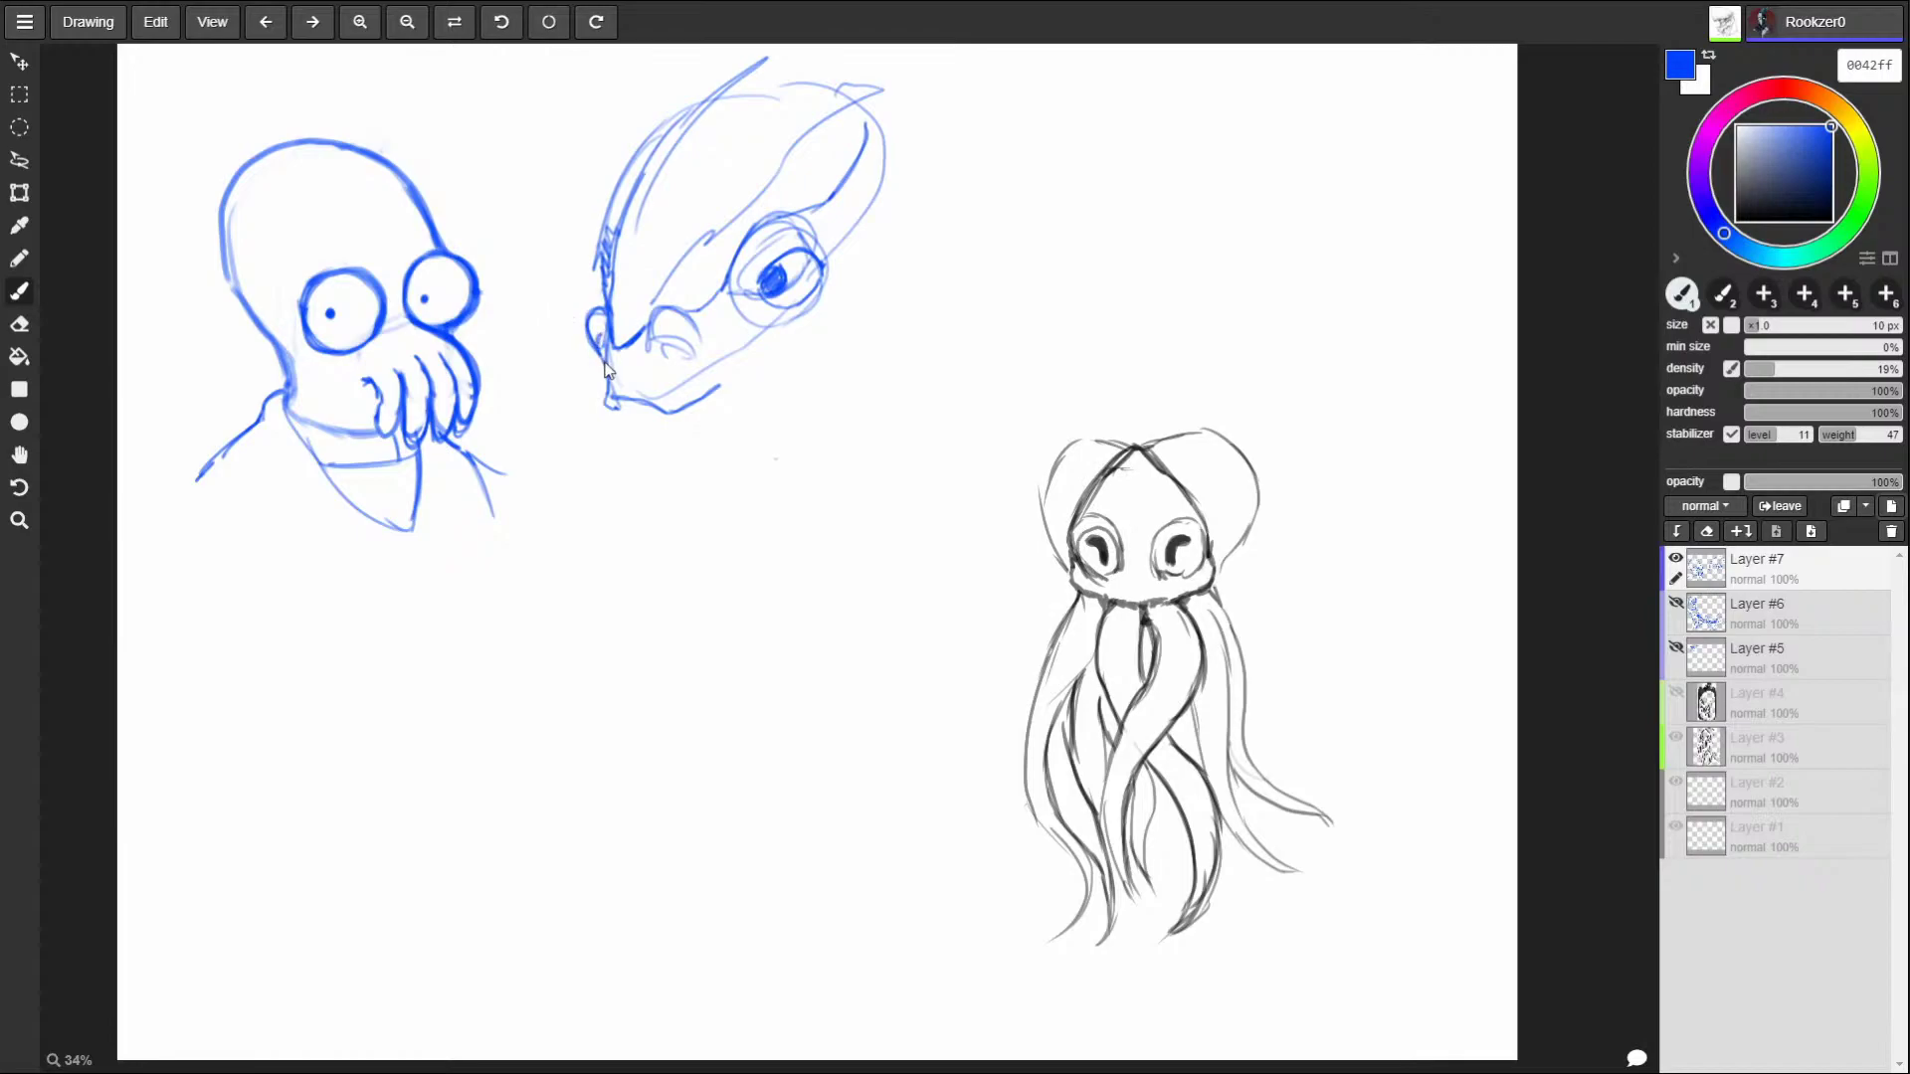
Strengthen the alien's upper lip and add jagged teeth, a cheek fold and a jaw line below it.
mouse_move(610, 390)
mouse_down()
mouse_move(671, 405)
mouse_move(744, 372)
mouse_up()
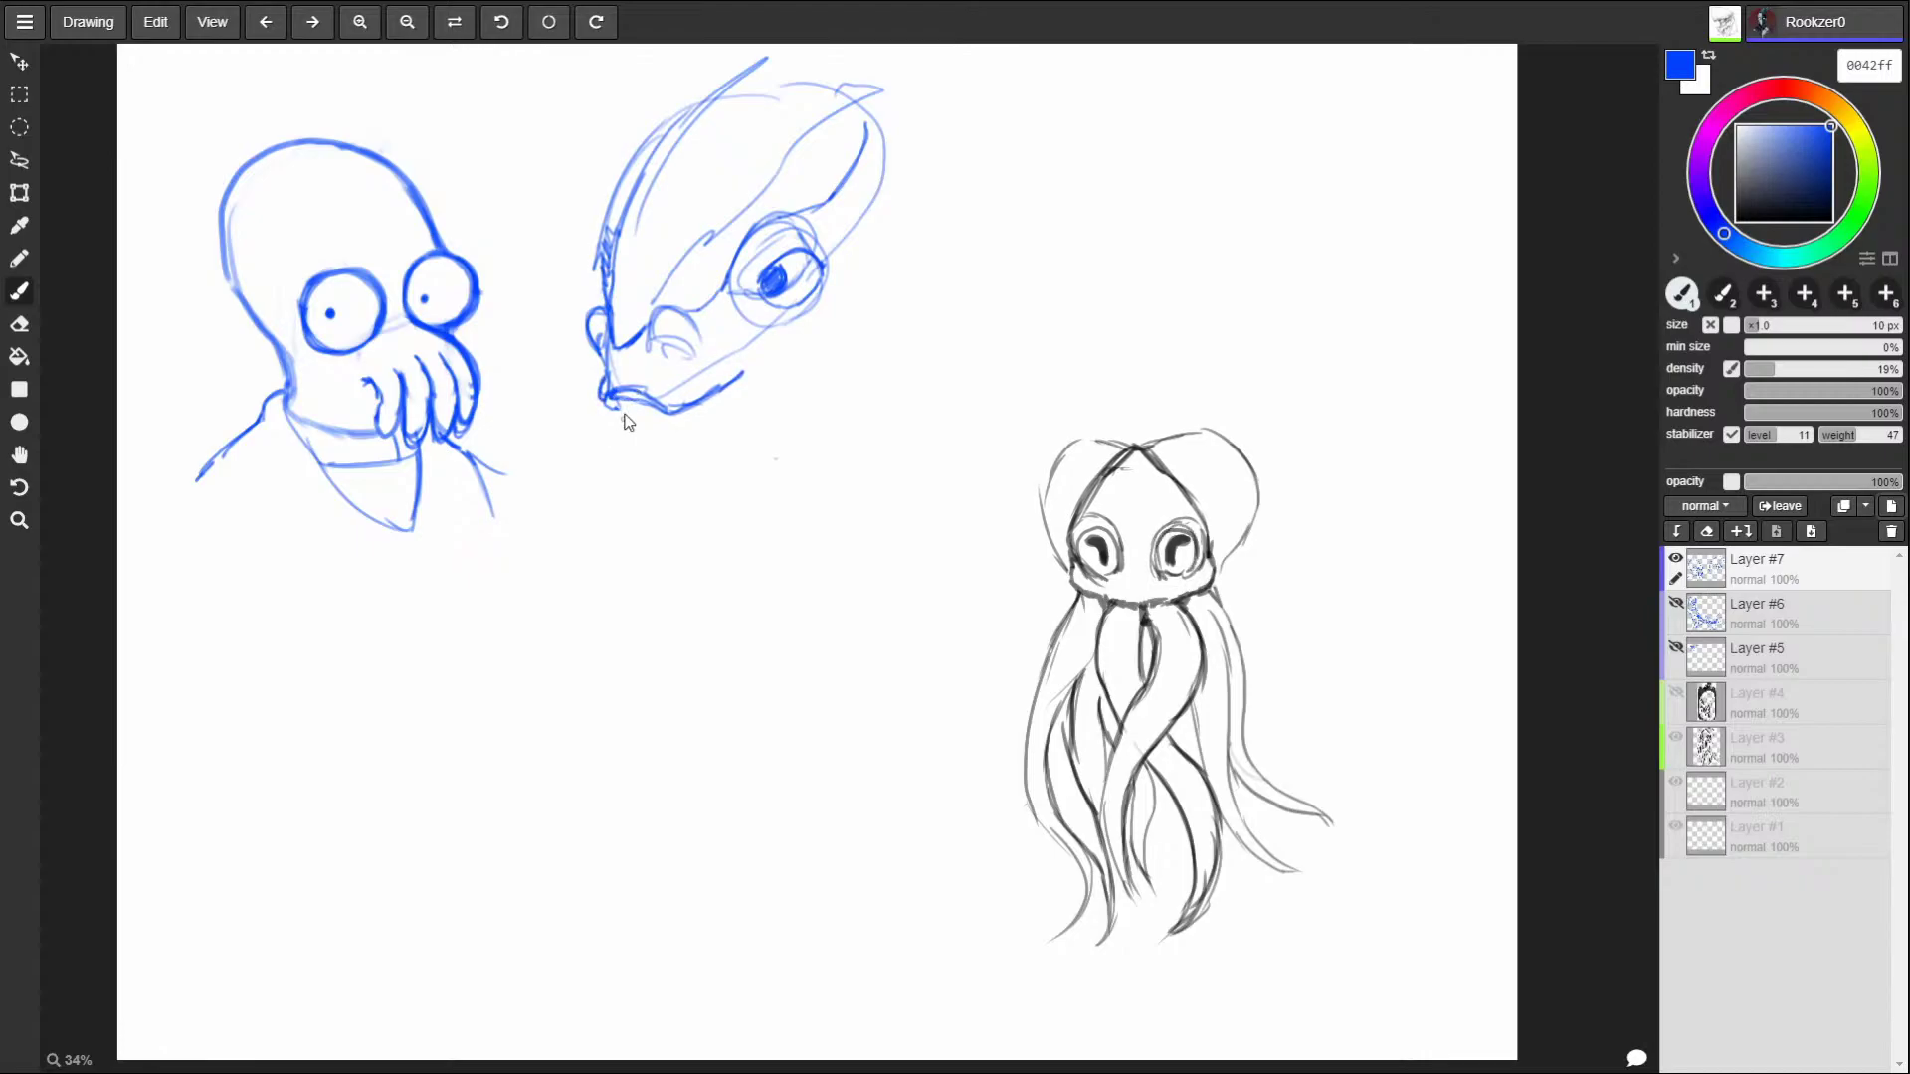
mouse_move(610, 414)
mouse_down()
mouse_move(632, 473)
mouse_move(661, 443)
mouse_up()
drag(670, 458, 680, 477)
drag(744, 399, 698, 462)
drag(792, 375, 785, 452)
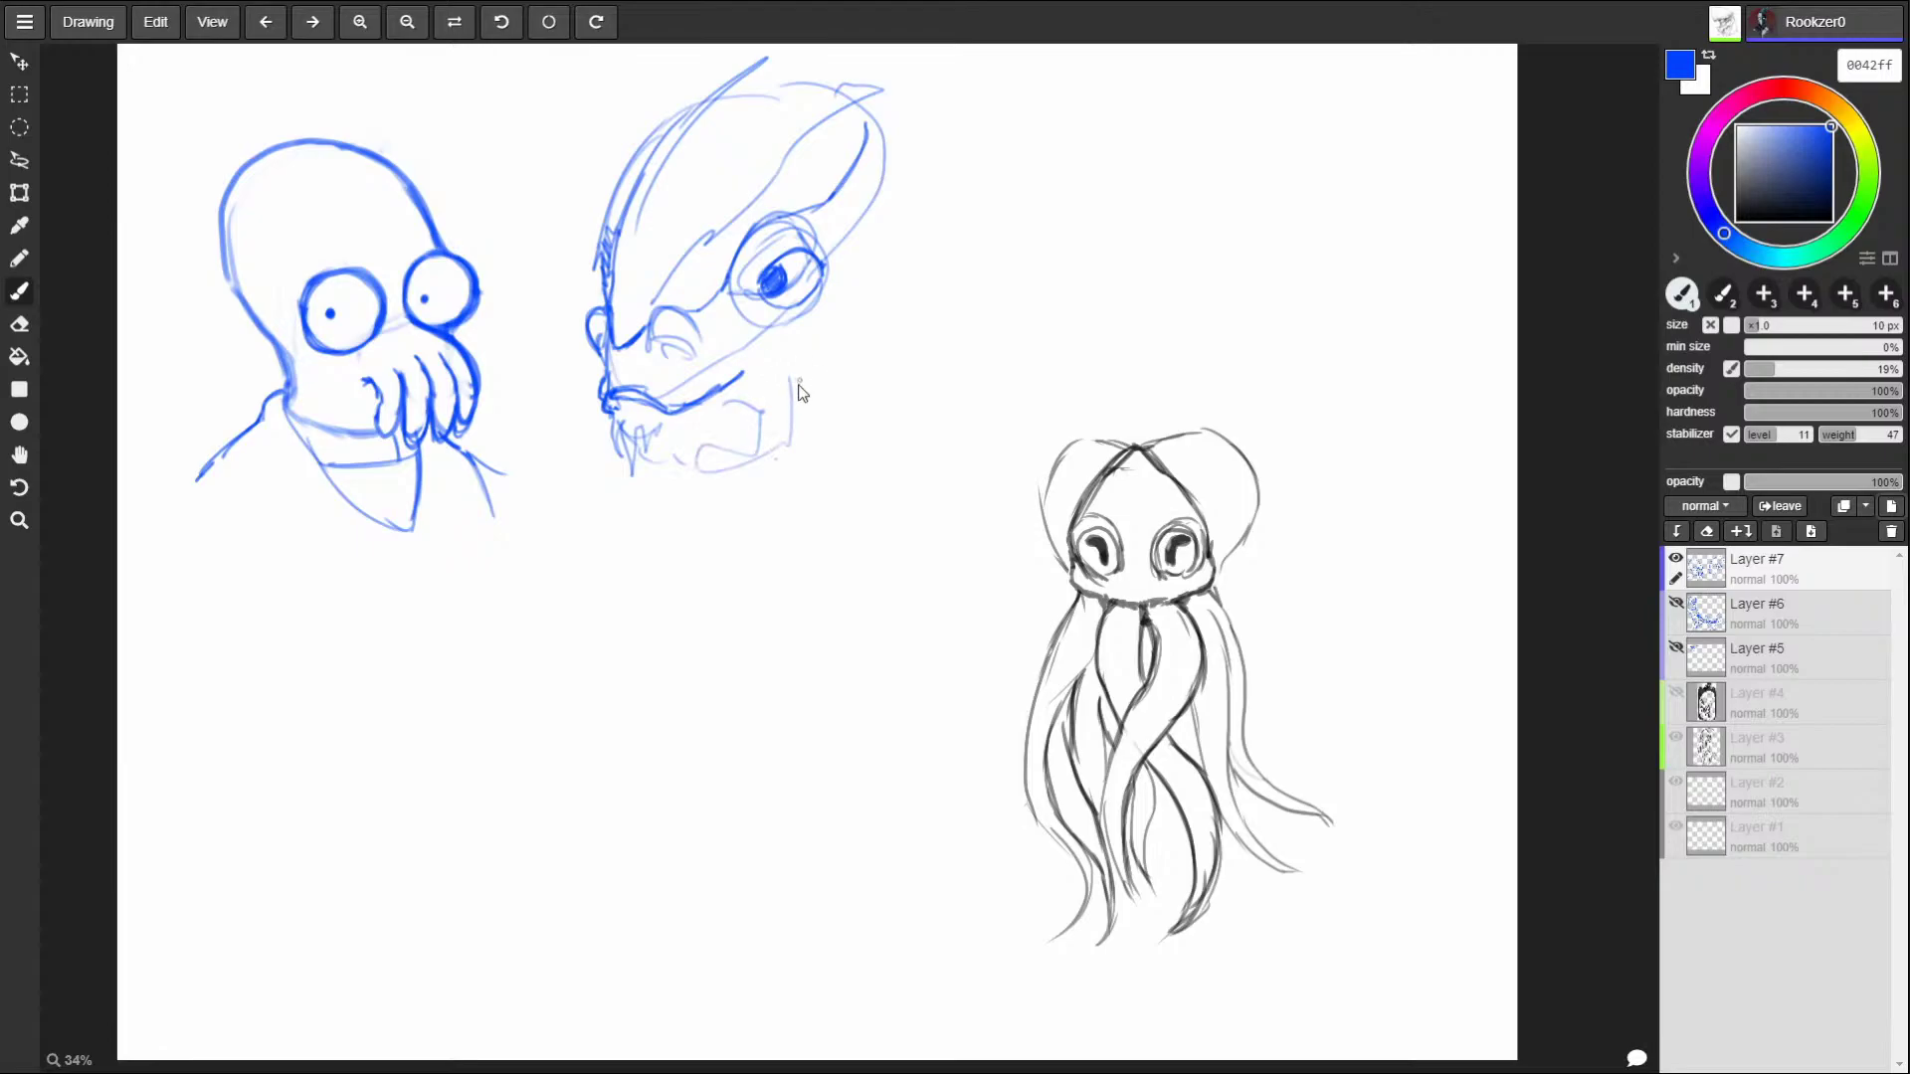
Draw the alien's lower eye socket, the back of its skull with small spots, and the jaw with a shaded chin.
mouse_move(744, 314)
mouse_down()
mouse_move(773, 333)
mouse_move(831, 298)
mouse_up()
mouse_move(706, 95)
mouse_down()
mouse_move(802, 74)
mouse_move(924, 136)
mouse_move(935, 251)
mouse_up()
mouse_move(892, 136)
mouse_down()
mouse_move(910, 199)
mouse_move(867, 306)
mouse_move(899, 155)
mouse_move(794, 159)
mouse_up()
mouse_move(900, 276)
mouse_down()
mouse_move(746, 472)
mouse_move(628, 502)
mouse_move(816, 427)
mouse_move(854, 340)
mouse_move(738, 481)
mouse_move(659, 488)
mouse_move(678, 473)
mouse_move(684, 493)
mouse_up()
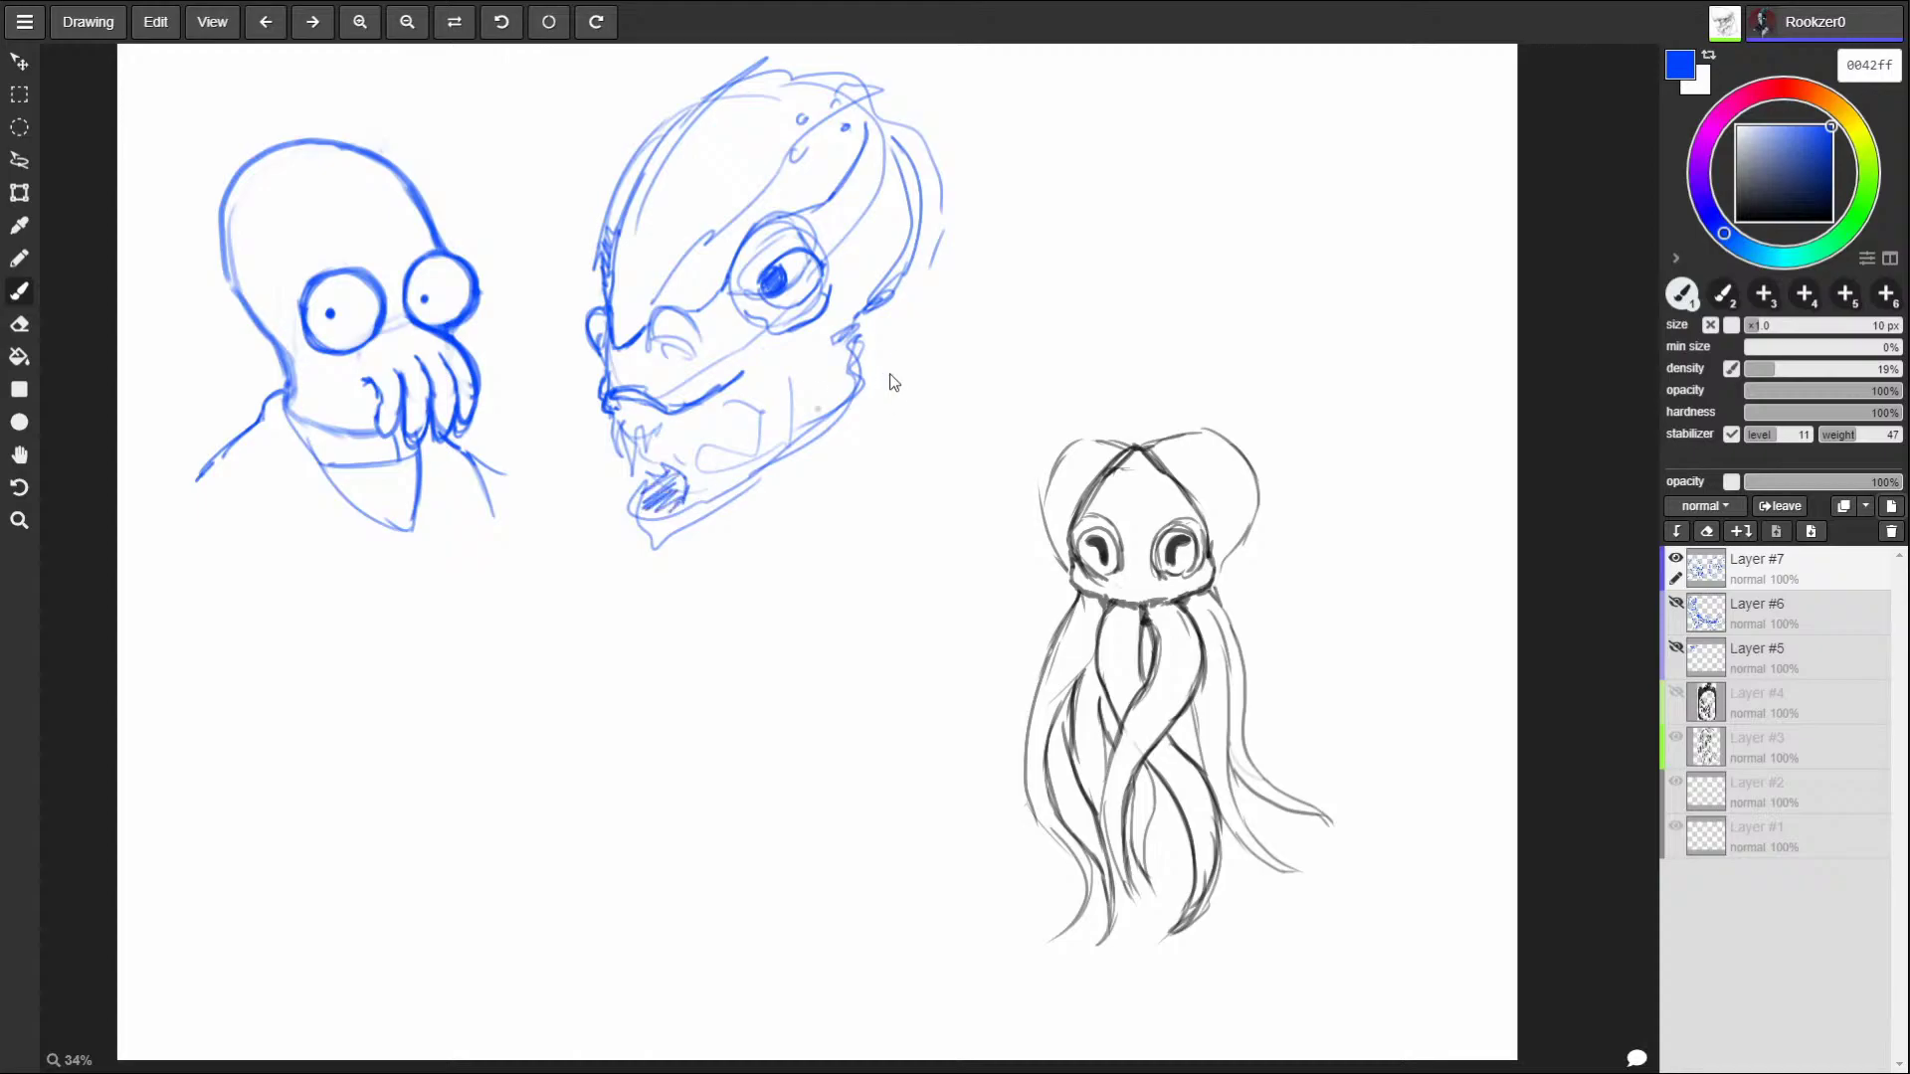
Draw a shaded neck and a folded collar with a shoulder line beneath the alien's jaw.
mouse_move(846, 346)
mouse_down()
mouse_move(840, 391)
mouse_move(833, 366)
mouse_move(837, 393)
mouse_move(854, 354)
mouse_move(746, 516)
mouse_move(634, 522)
mouse_move(641, 559)
mouse_move(786, 475)
mouse_up()
drag(887, 394, 921, 457)
drag(627, 531, 628, 587)
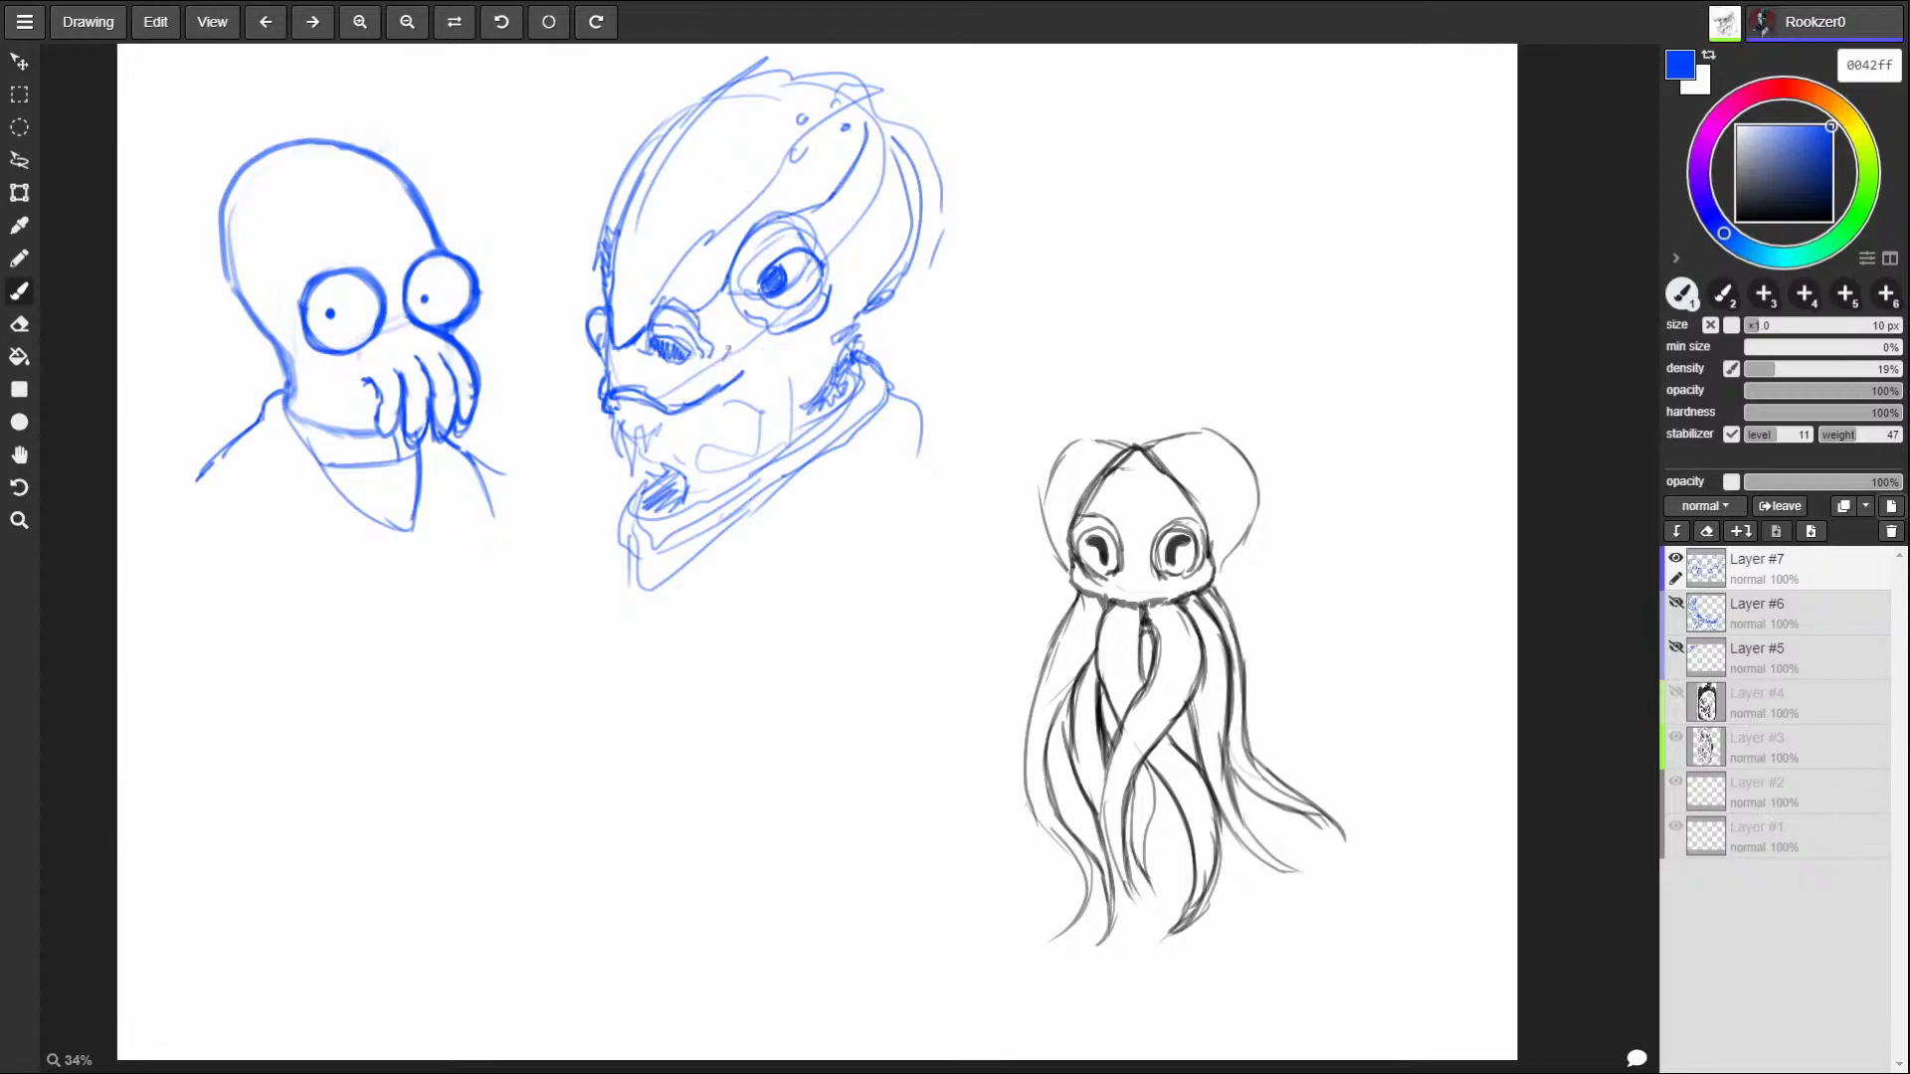
Add a cheek contour below the alien's eyes, shade the large pupil and darken the top outline of the skull.
drag(748, 346, 660, 392)
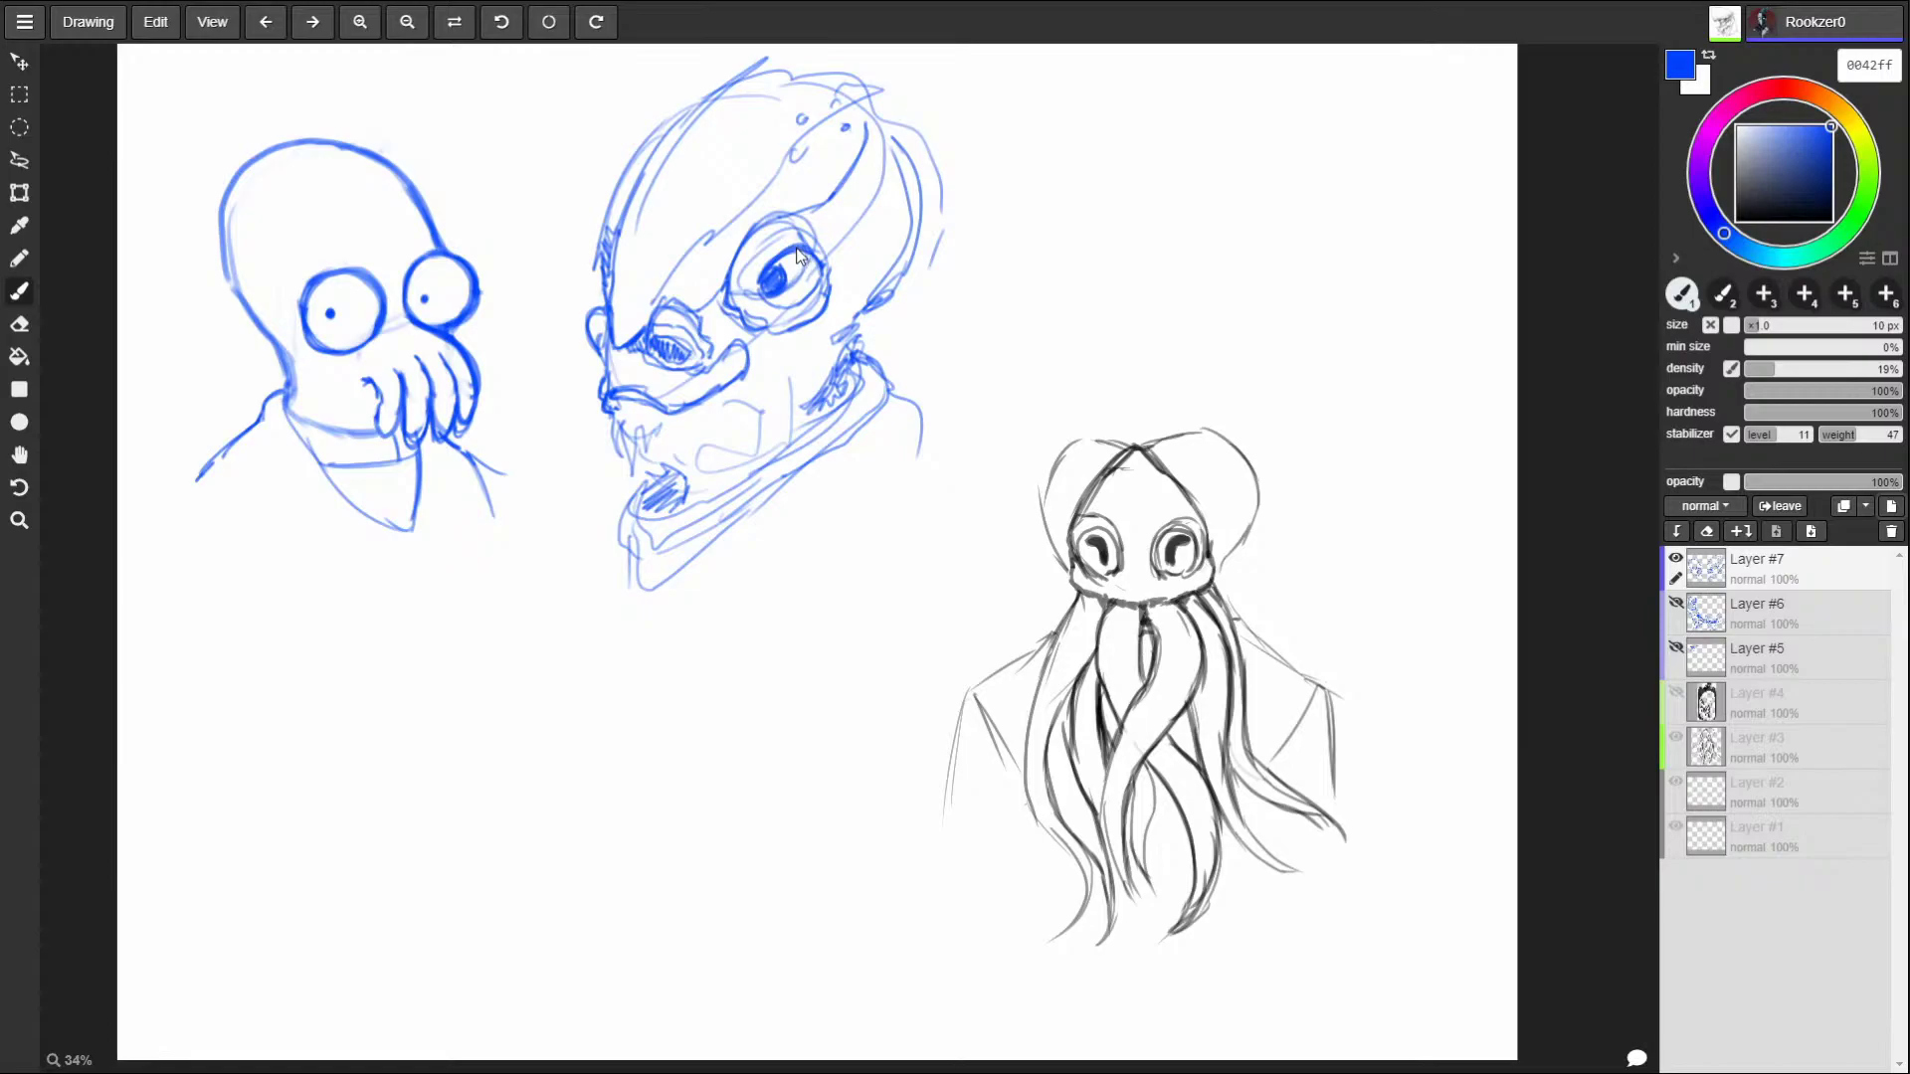
drag(781, 283, 785, 273)
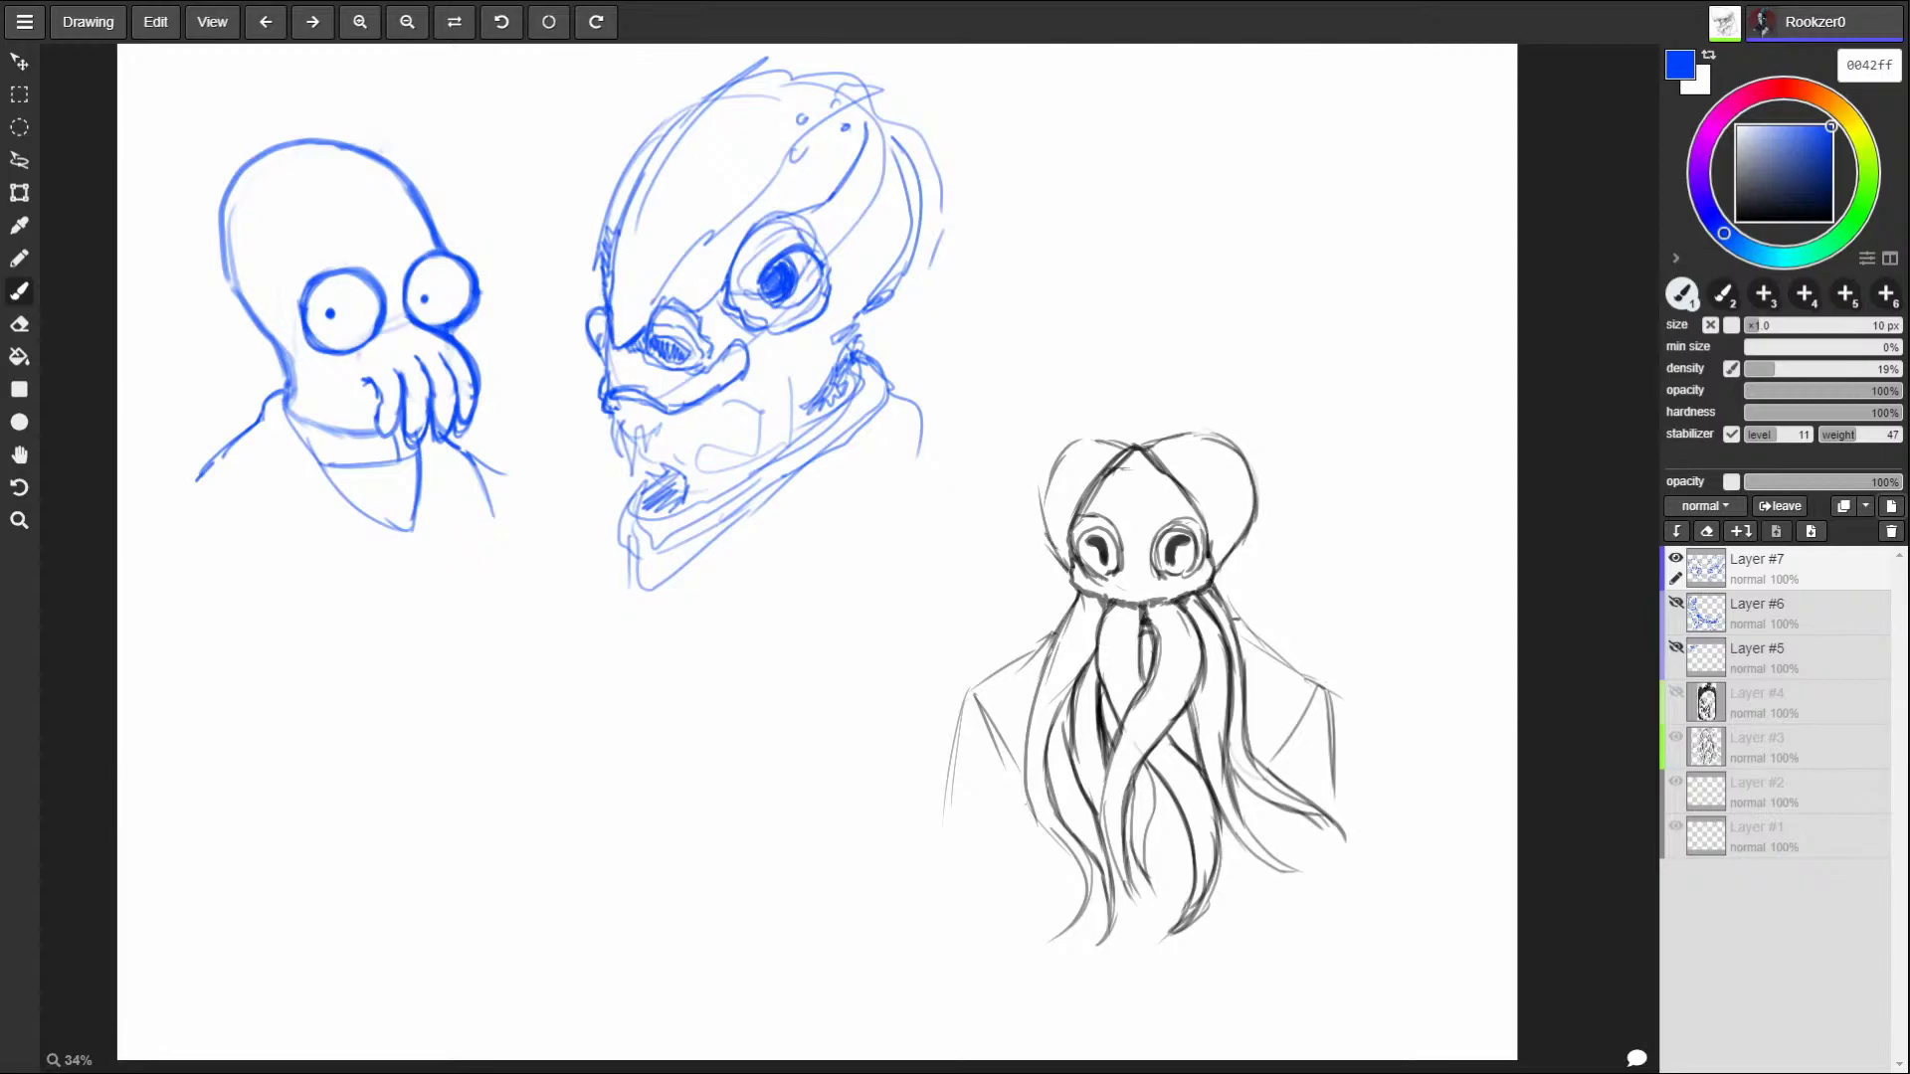
mouse_move(604, 227)
mouse_down()
mouse_move(676, 111)
mouse_move(764, 71)
mouse_move(826, 72)
mouse_up()
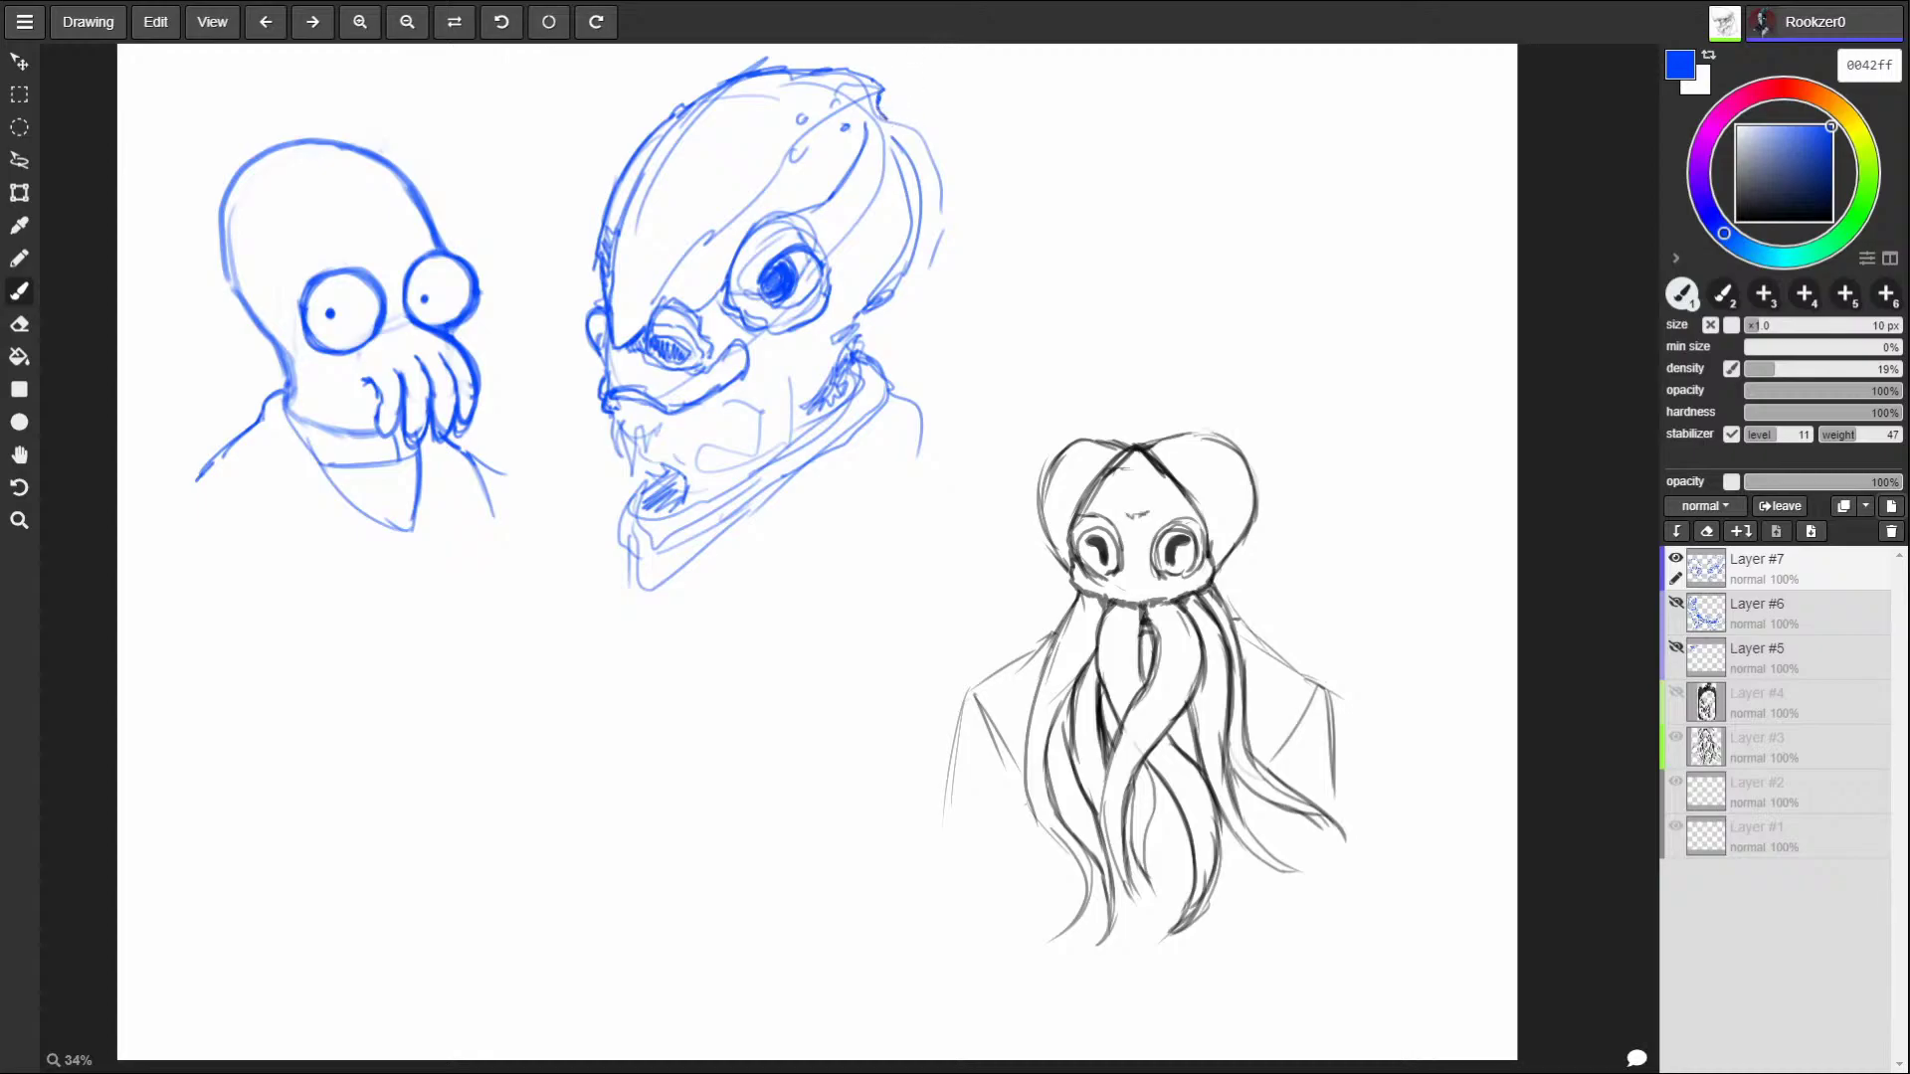
Darken the contour at the back of the alien's skull and strengthen the ring around its large eye.
mouse_move(913, 127)
mouse_down()
mouse_move(930, 263)
mouse_move(863, 303)
mouse_up()
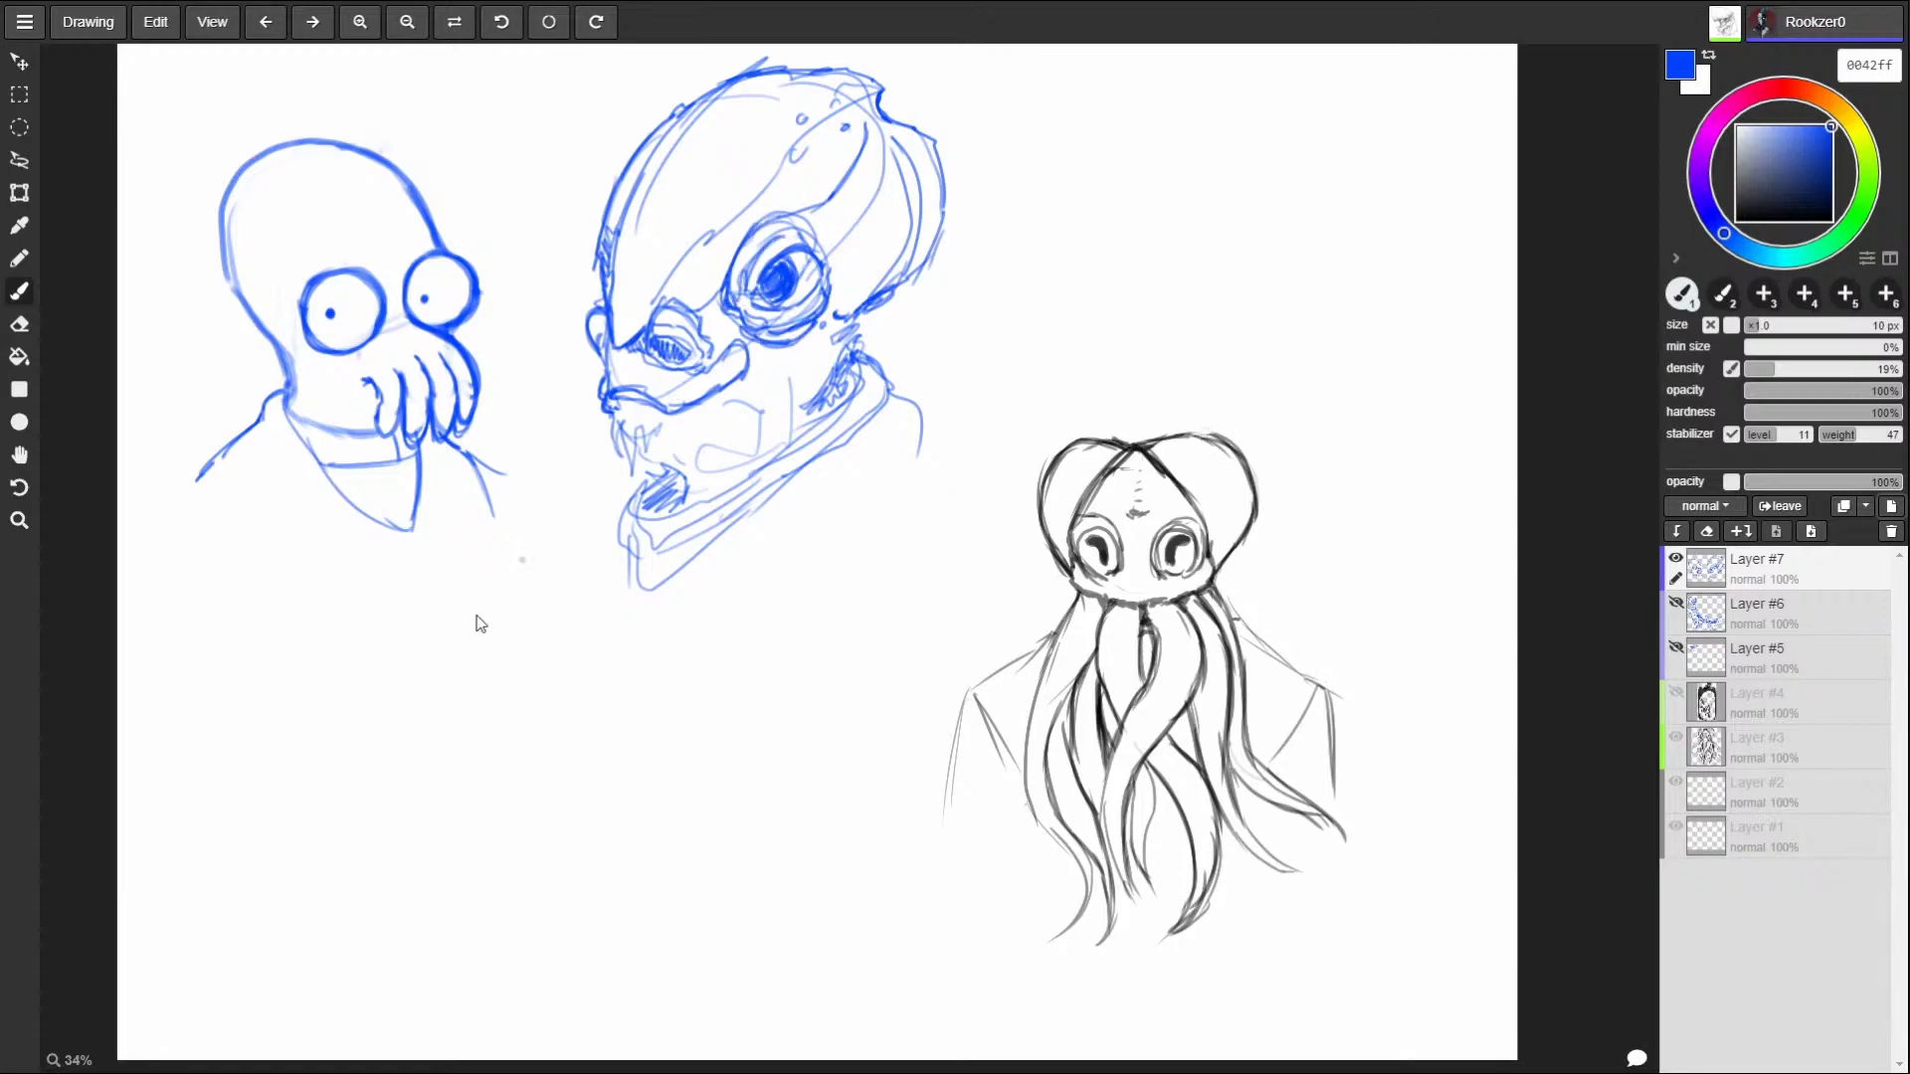
Hide Layer #7, add a new layer and rough in an oval head with neck lines and a pointed collar area.
click(1676, 558)
click(1891, 507)
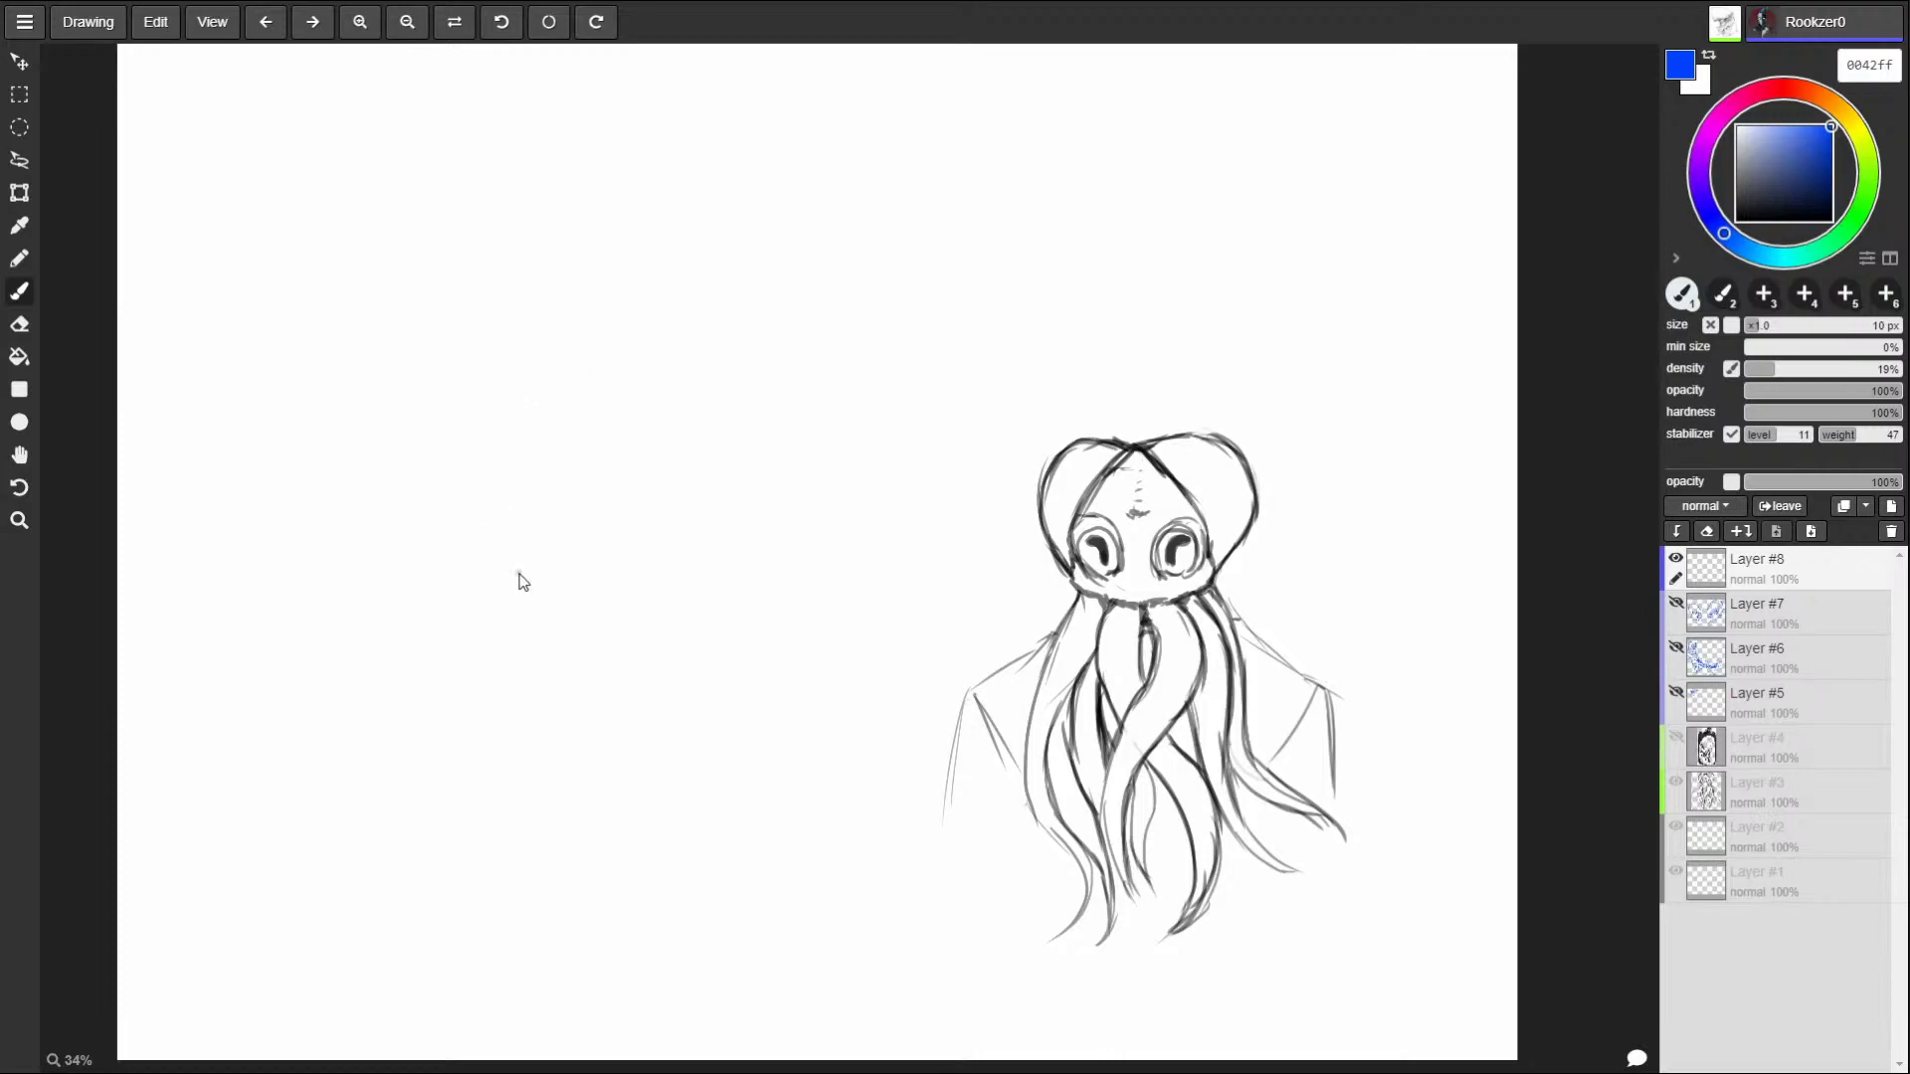
mouse_move(507, 289)
mouse_down()
mouse_move(512, 368)
mouse_move(428, 298)
mouse_move(478, 298)
mouse_move(468, 418)
mouse_move(438, 437)
mouse_move(492, 463)
mouse_move(401, 491)
mouse_move(517, 432)
mouse_move(534, 530)
mouse_up()
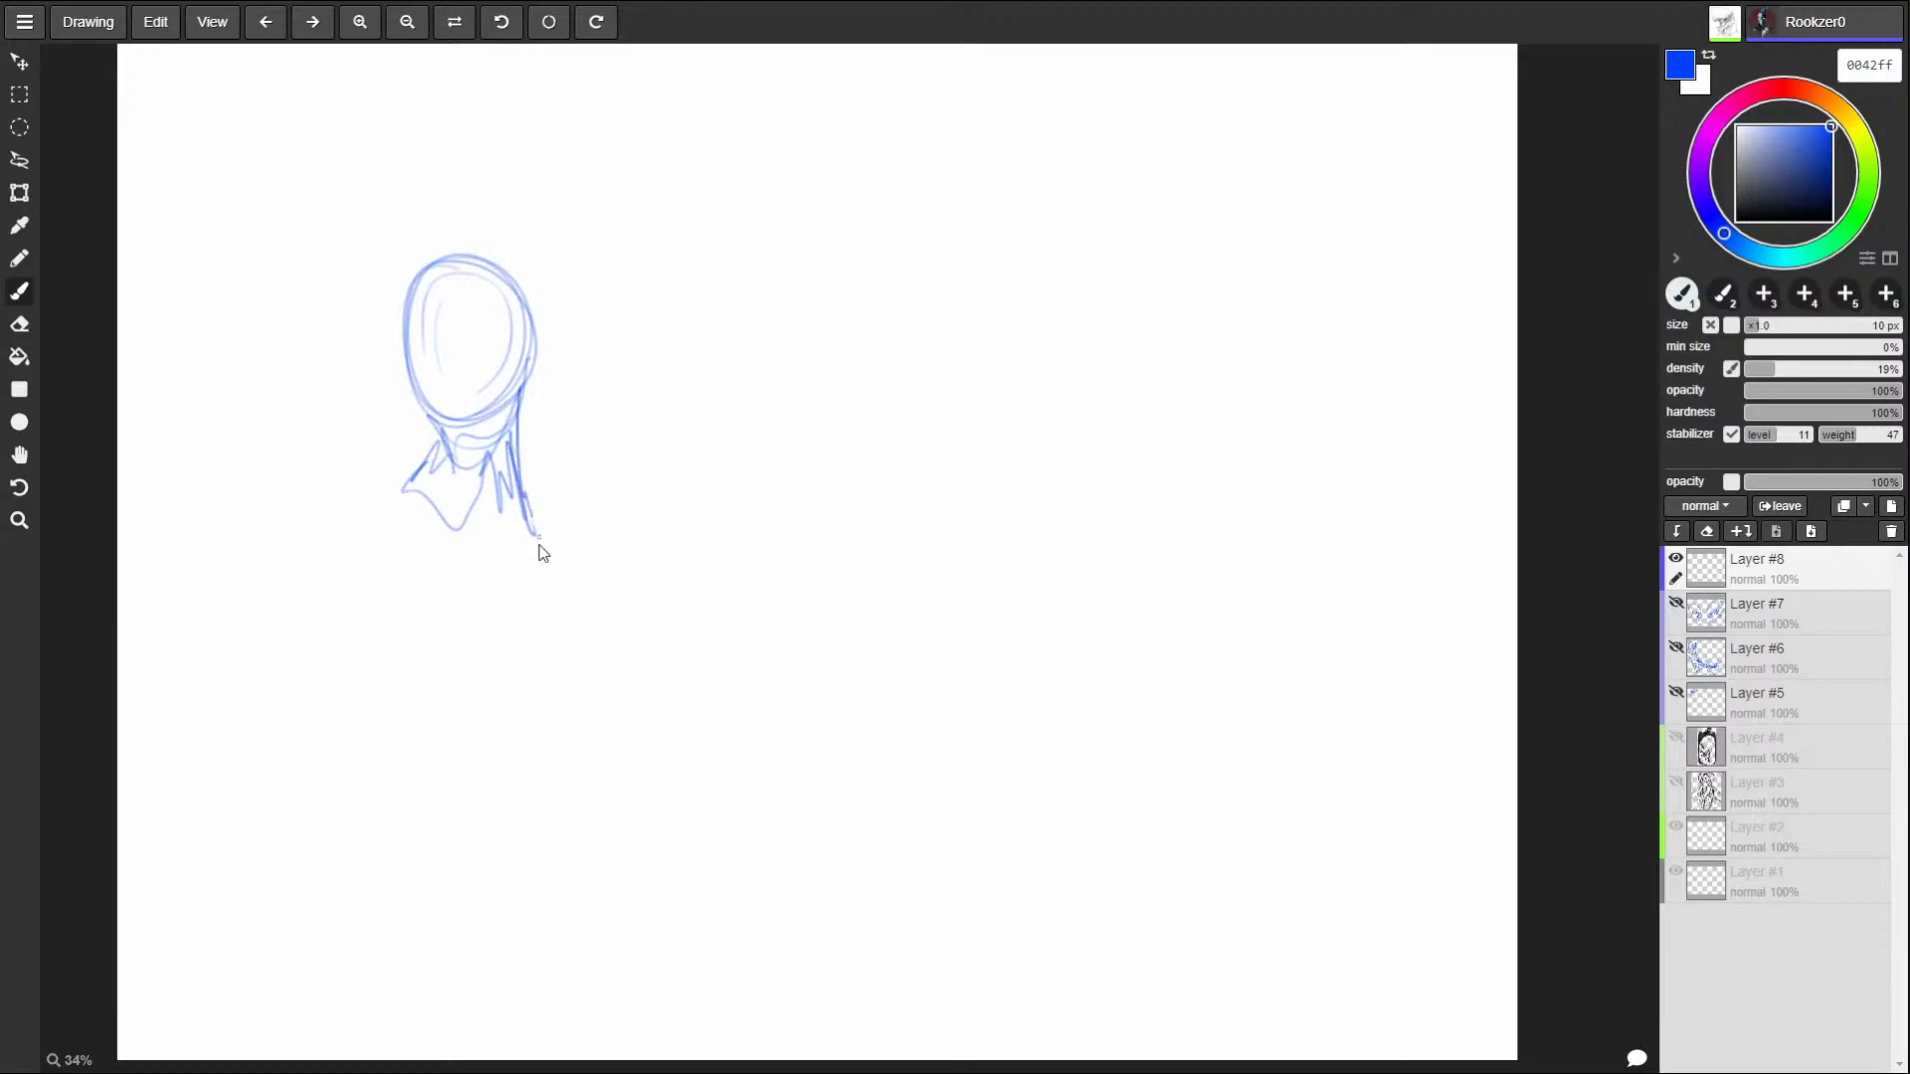
drag(394, 477, 379, 499)
drag(400, 393, 408, 299)
mouse_move(490, 252)
mouse_down()
mouse_move(537, 384)
mouse_move(515, 428)
mouse_up()
drag(532, 359, 518, 433)
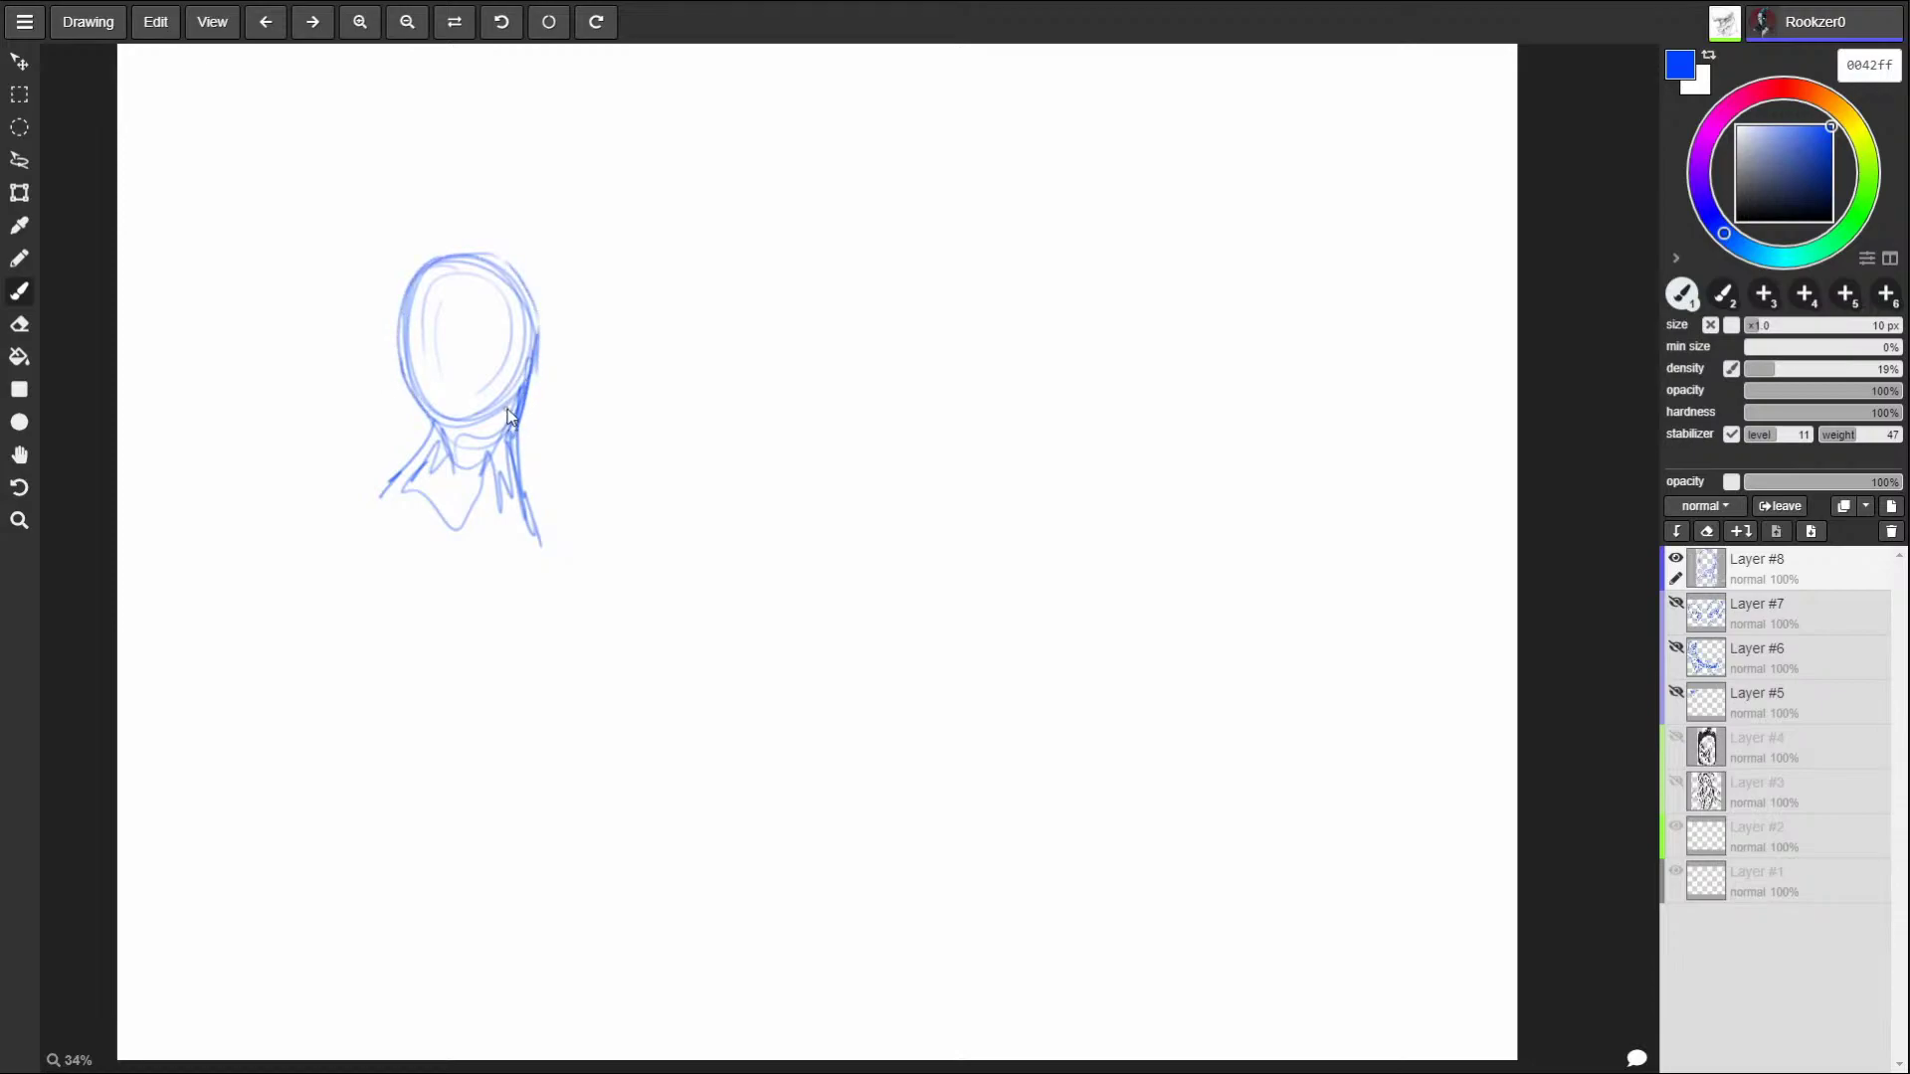
Define the chin and extend the neck into sloping shoulders with collarbone lines.
drag(1113, 617, 1136, 737)
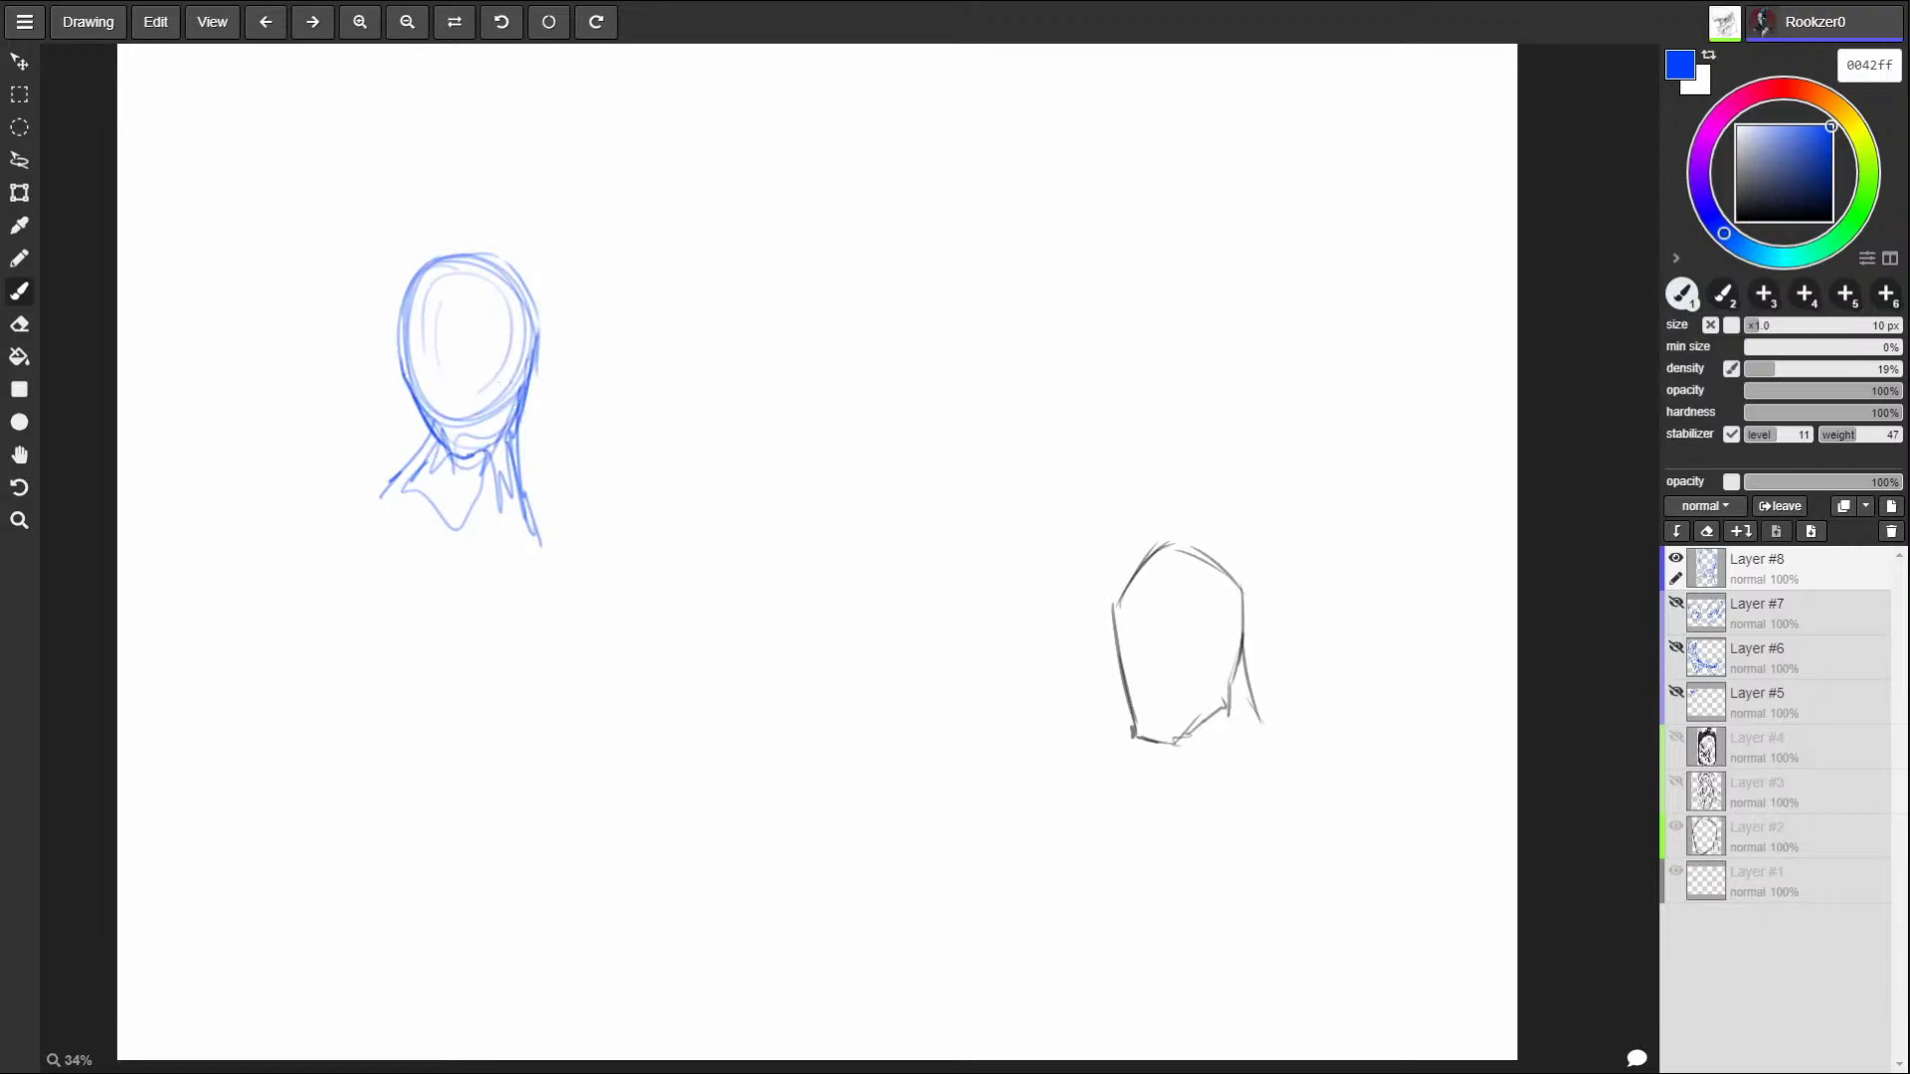
drag(415, 469, 368, 505)
drag(514, 454, 534, 532)
drag(329, 526, 413, 498)
drag(314, 513, 413, 519)
drag(460, 540, 537, 547)
drag(526, 515, 591, 530)
Draw the neck muscles meeting at the throat notch and hatch the shaded side of the neck.
mouse_move(415, 456)
mouse_down()
mouse_move(316, 514)
mouse_move(373, 487)
mouse_move(397, 500)
mouse_up()
mouse_move(425, 512)
mouse_down()
mouse_move(470, 541)
mouse_move(537, 496)
mouse_move(553, 521)
mouse_move(495, 564)
mouse_up()
mouse_move(508, 432)
mouse_down()
mouse_move(497, 545)
mouse_move(501, 499)
mouse_up()
drag(516, 490, 495, 529)
drag(528, 515, 511, 535)
drag(455, 465, 475, 512)
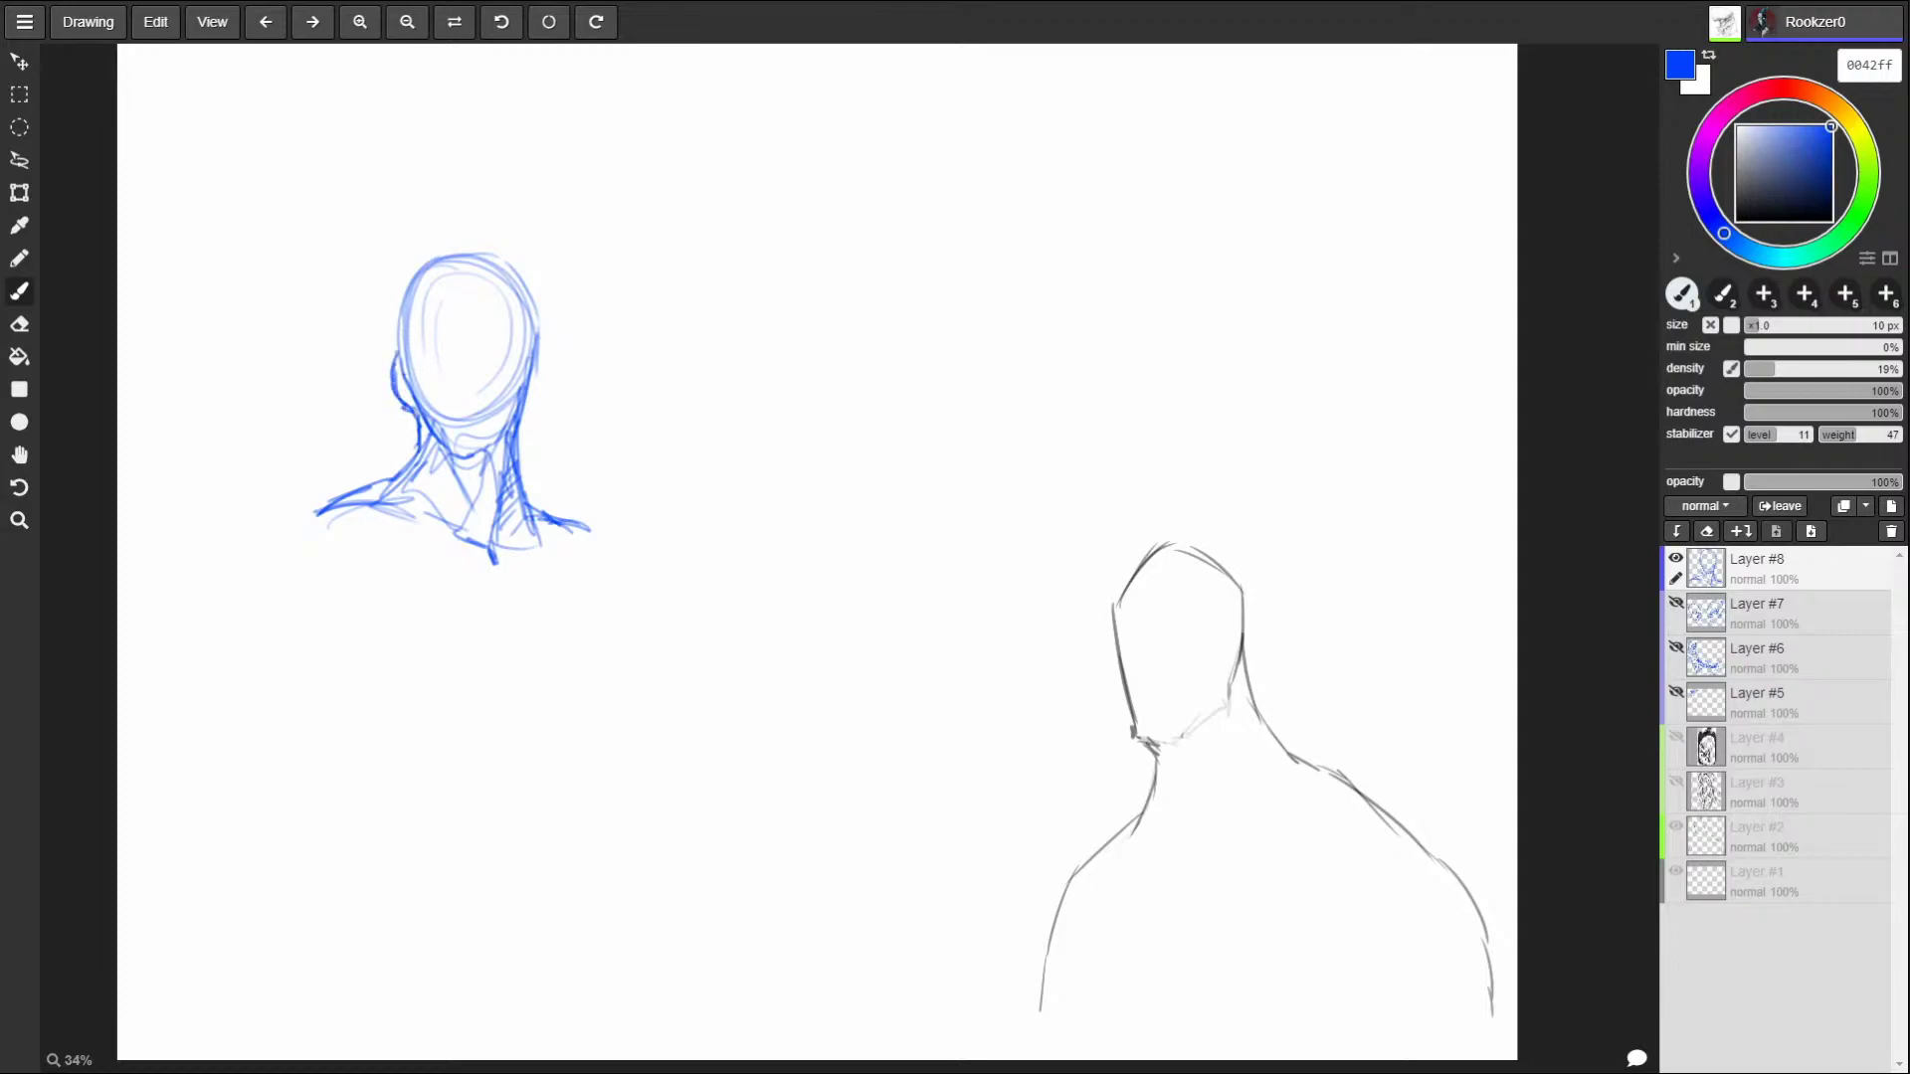
Redraw the head's outer contour slightly larger and clear the construction ovals inside it.
mouse_move(388, 328)
mouse_down()
mouse_move(412, 260)
mouse_move(524, 289)
mouse_move(527, 271)
mouse_move(535, 358)
mouse_up()
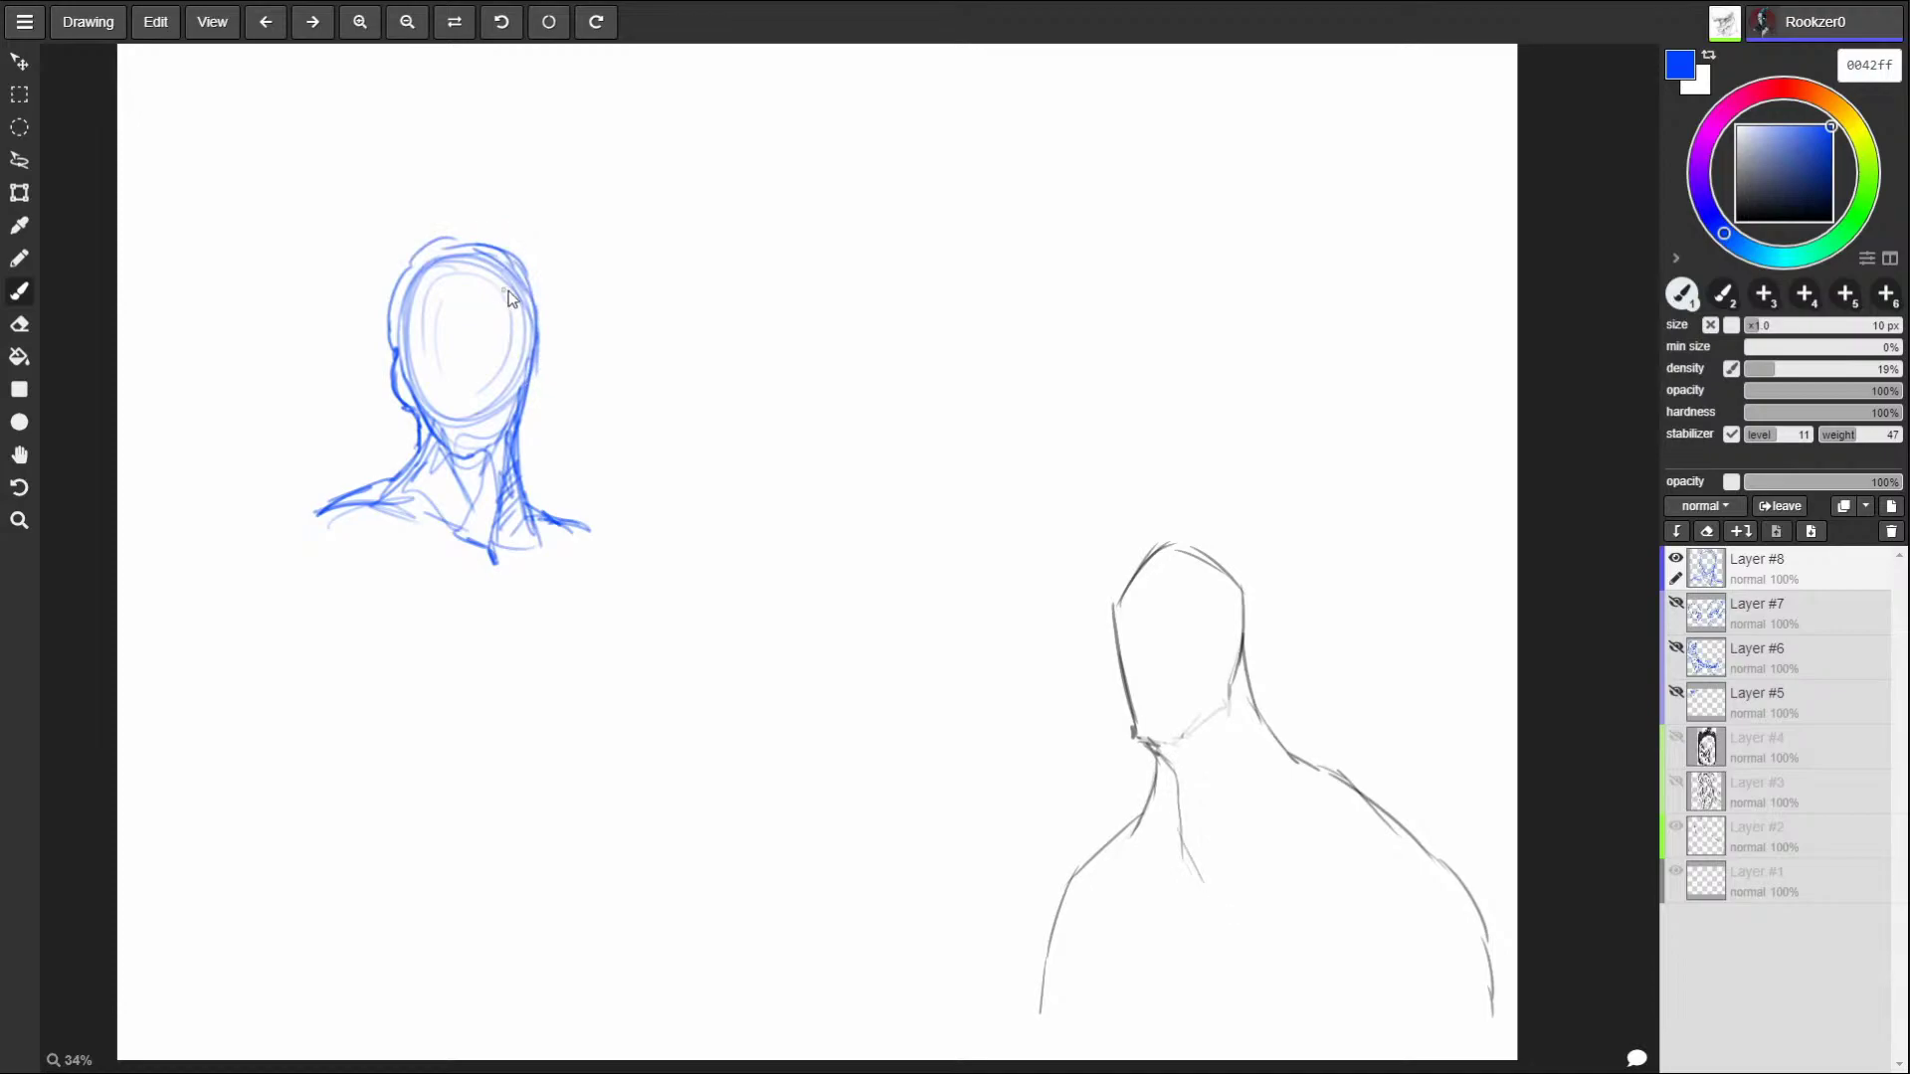
mouse_move(417, 284)
mouse_down()
mouse_move(420, 404)
mouse_move(444, 421)
mouse_move(467, 381)
mouse_move(483, 412)
mouse_move(514, 381)
mouse_move(520, 331)
mouse_move(478, 258)
mouse_move(519, 303)
mouse_up()
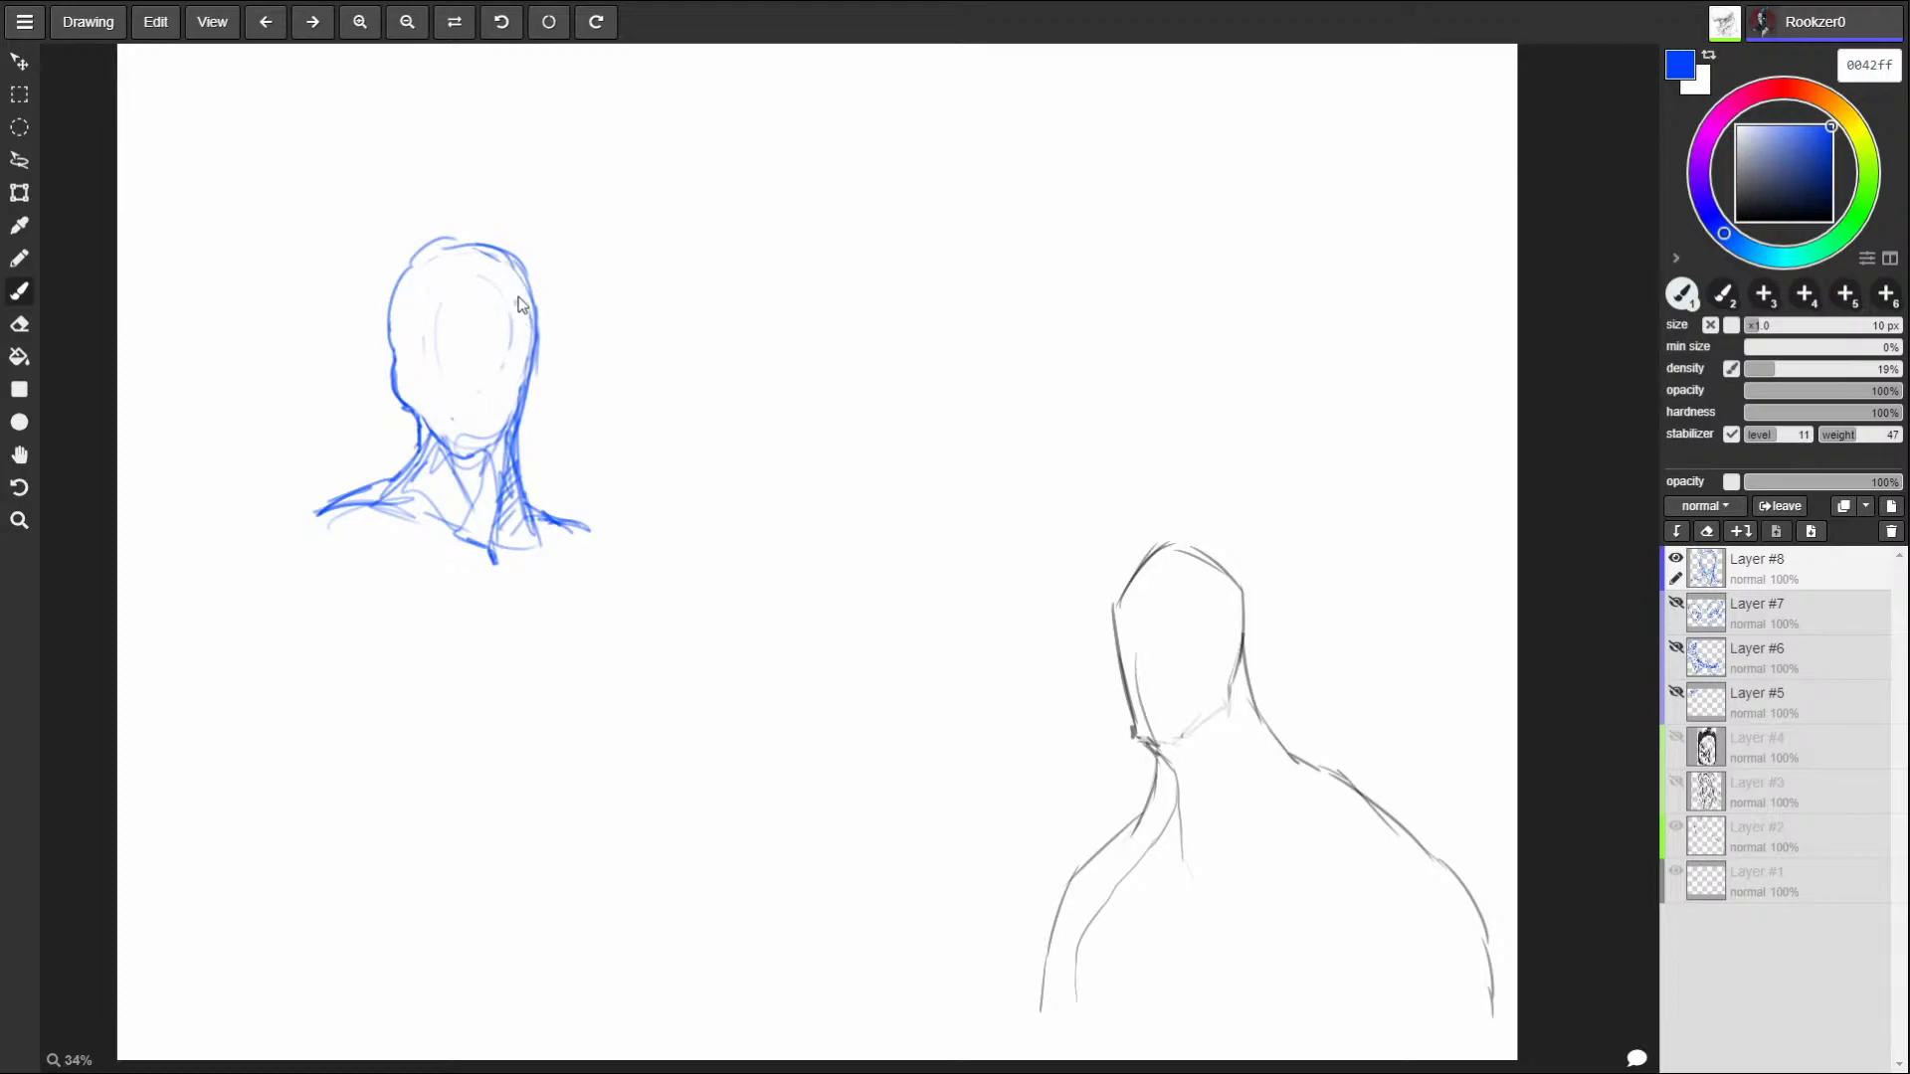
Draw an ear on each side of the head with a short contour line above the near one.
drag(394, 348, 384, 382)
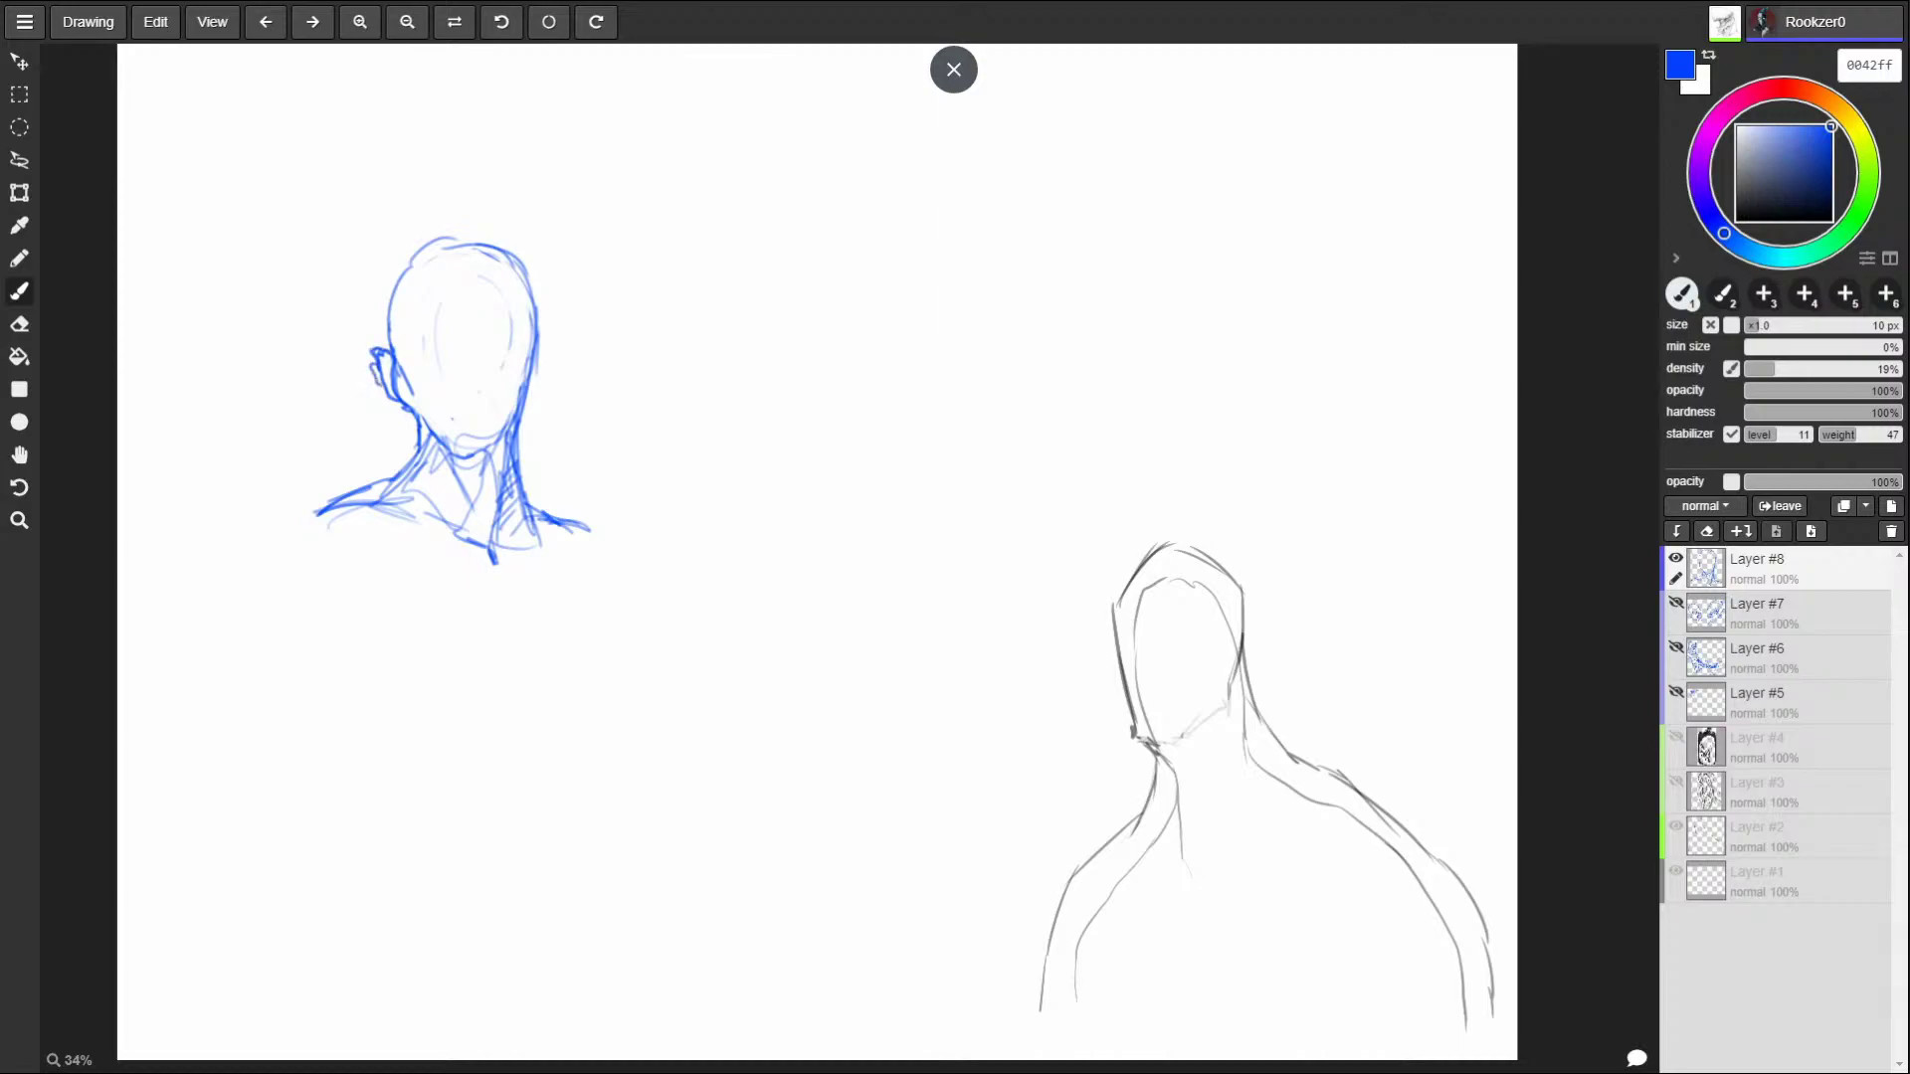
drag(537, 364, 533, 396)
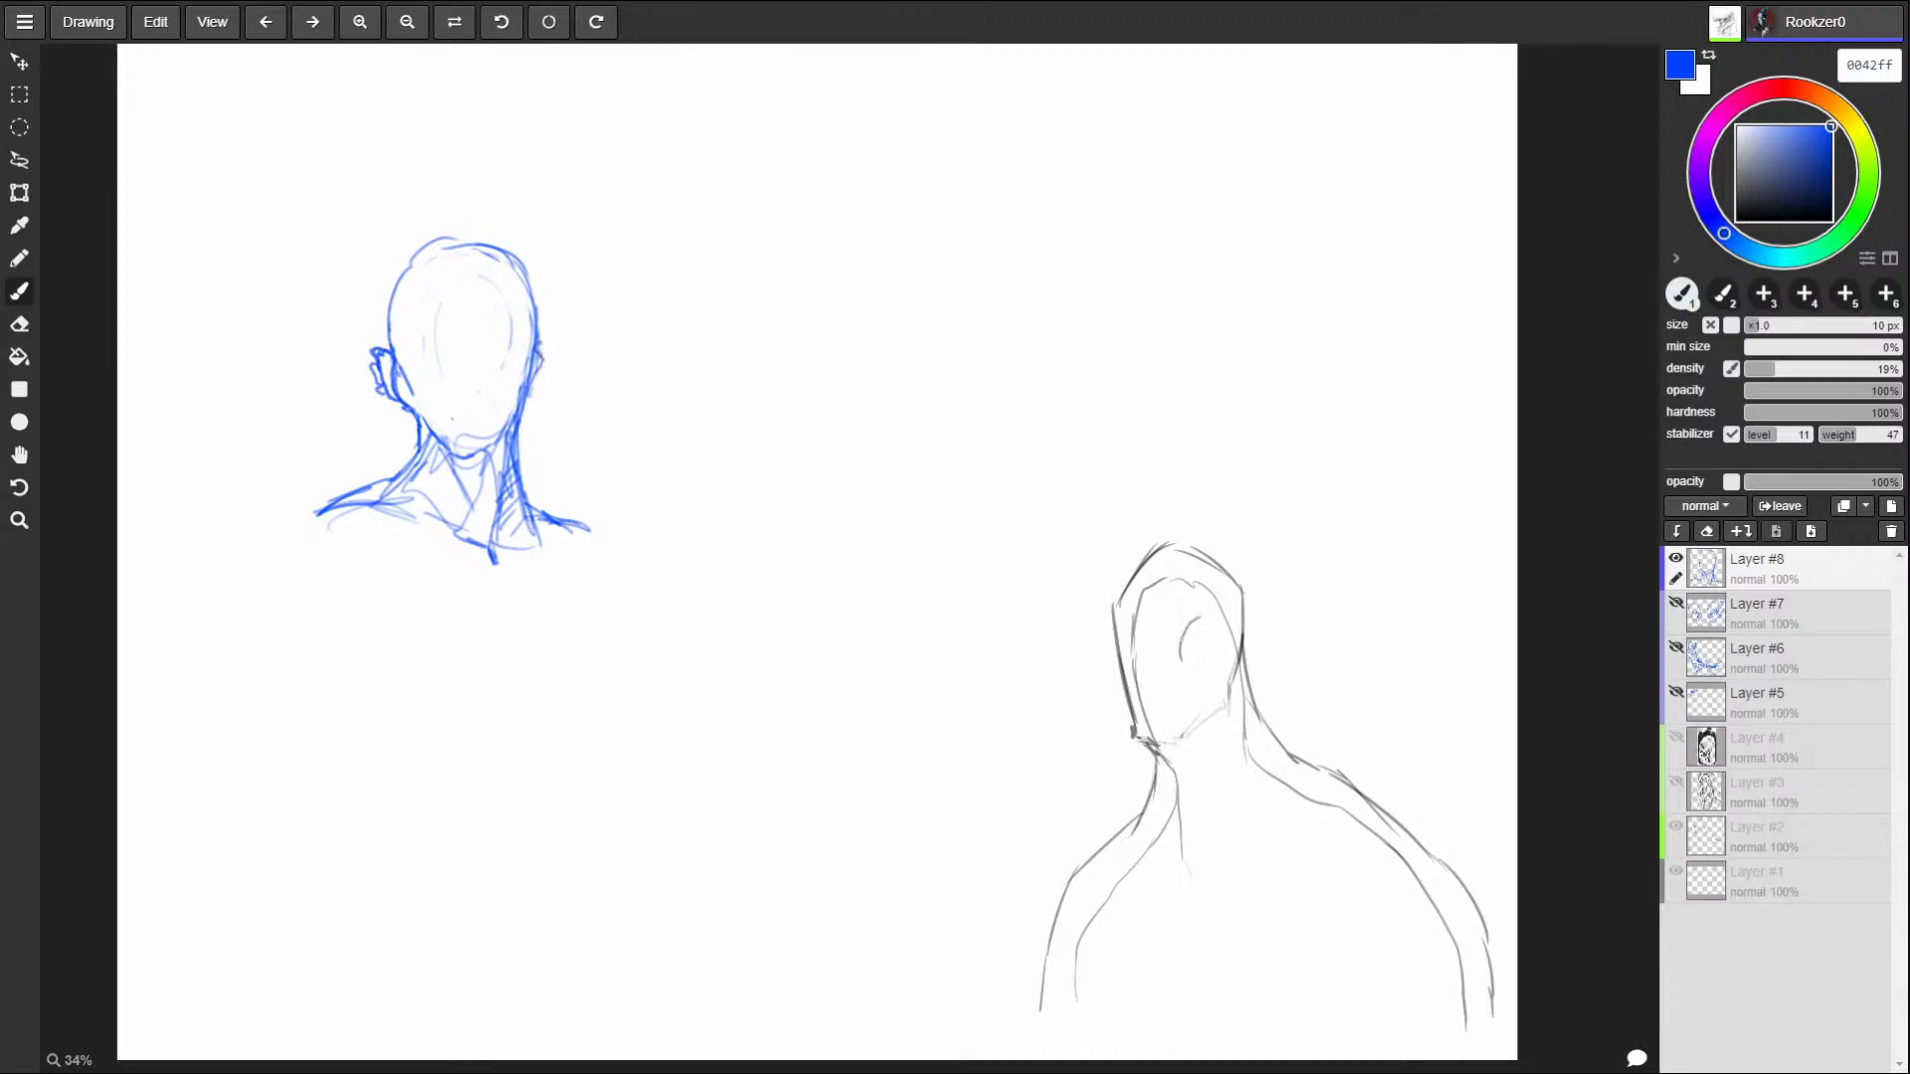
drag(541, 322, 543, 348)
drag(396, 367, 381, 282)
Strengthen the side of the neck and hatch the shadow on the throat beneath the chin.
drag(439, 444, 416, 475)
mouse_move(448, 459)
mouse_down()
mouse_move(422, 483)
mouse_move(467, 468)
mouse_move(488, 488)
mouse_up()
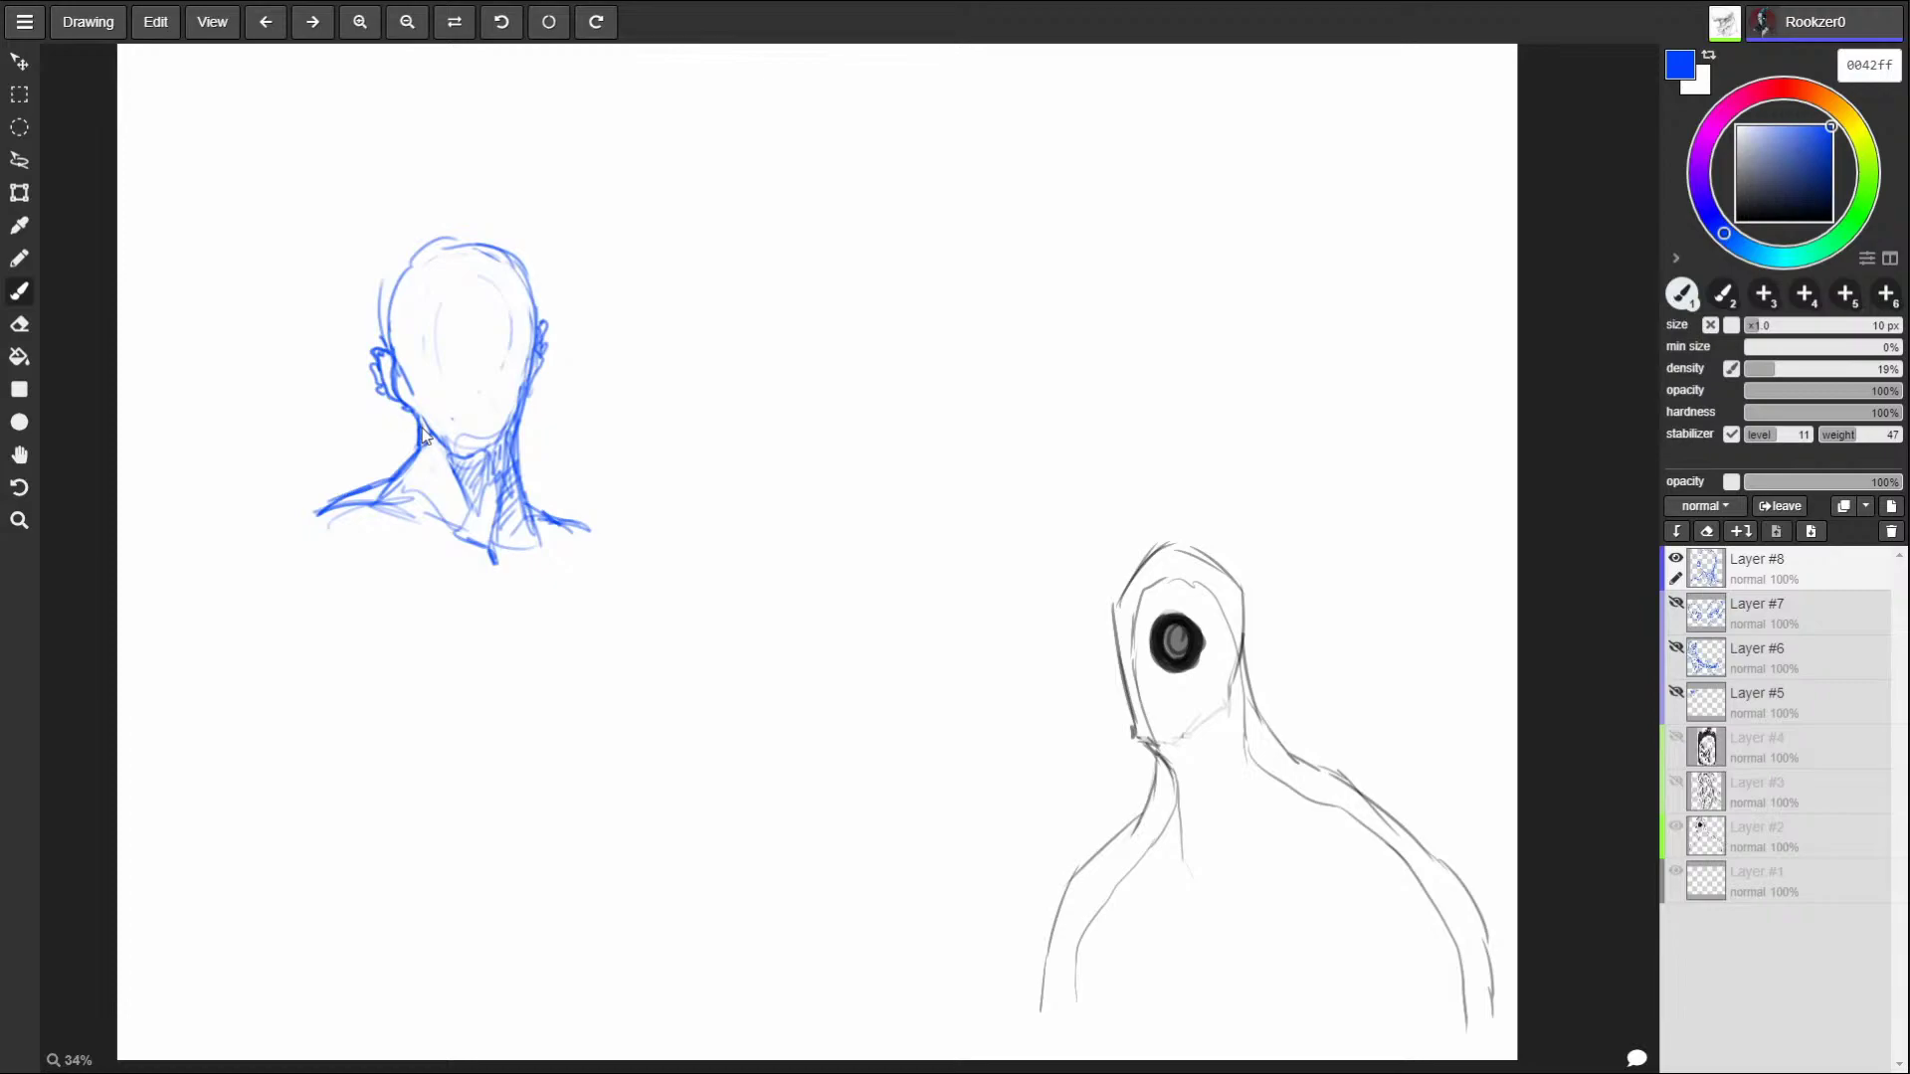
Remove the ears and redraw the sides of the head as smooth, unbroken contours.
mouse_move(388, 248)
mouse_down()
mouse_move(376, 335)
mouse_move(391, 401)
mouse_move(378, 349)
mouse_move(414, 381)
mouse_up()
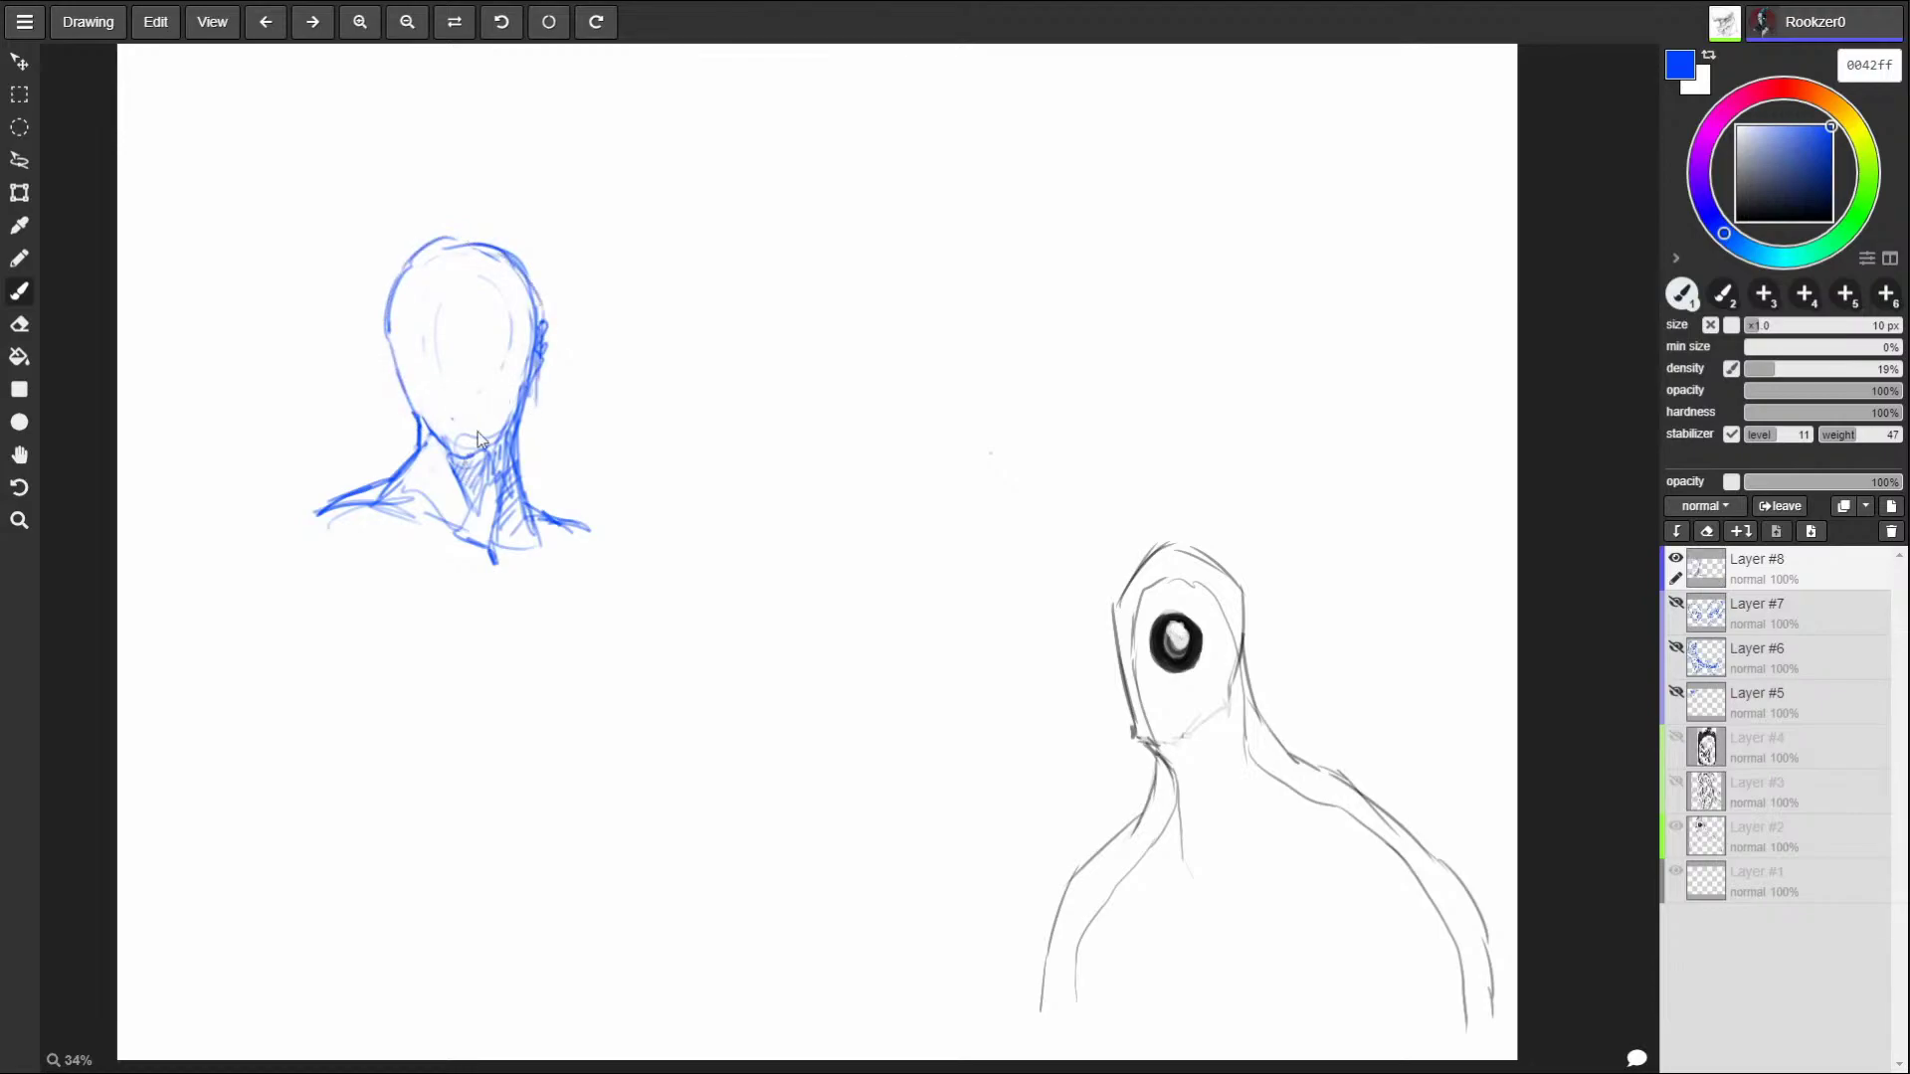
drag(541, 316, 545, 400)
mouse_move(525, 261)
mouse_down()
mouse_move(532, 424)
mouse_move(453, 420)
mouse_move(537, 432)
mouse_move(509, 436)
mouse_move(530, 312)
mouse_move(501, 274)
mouse_move(427, 409)
mouse_move(460, 290)
mouse_move(519, 287)
mouse_up()
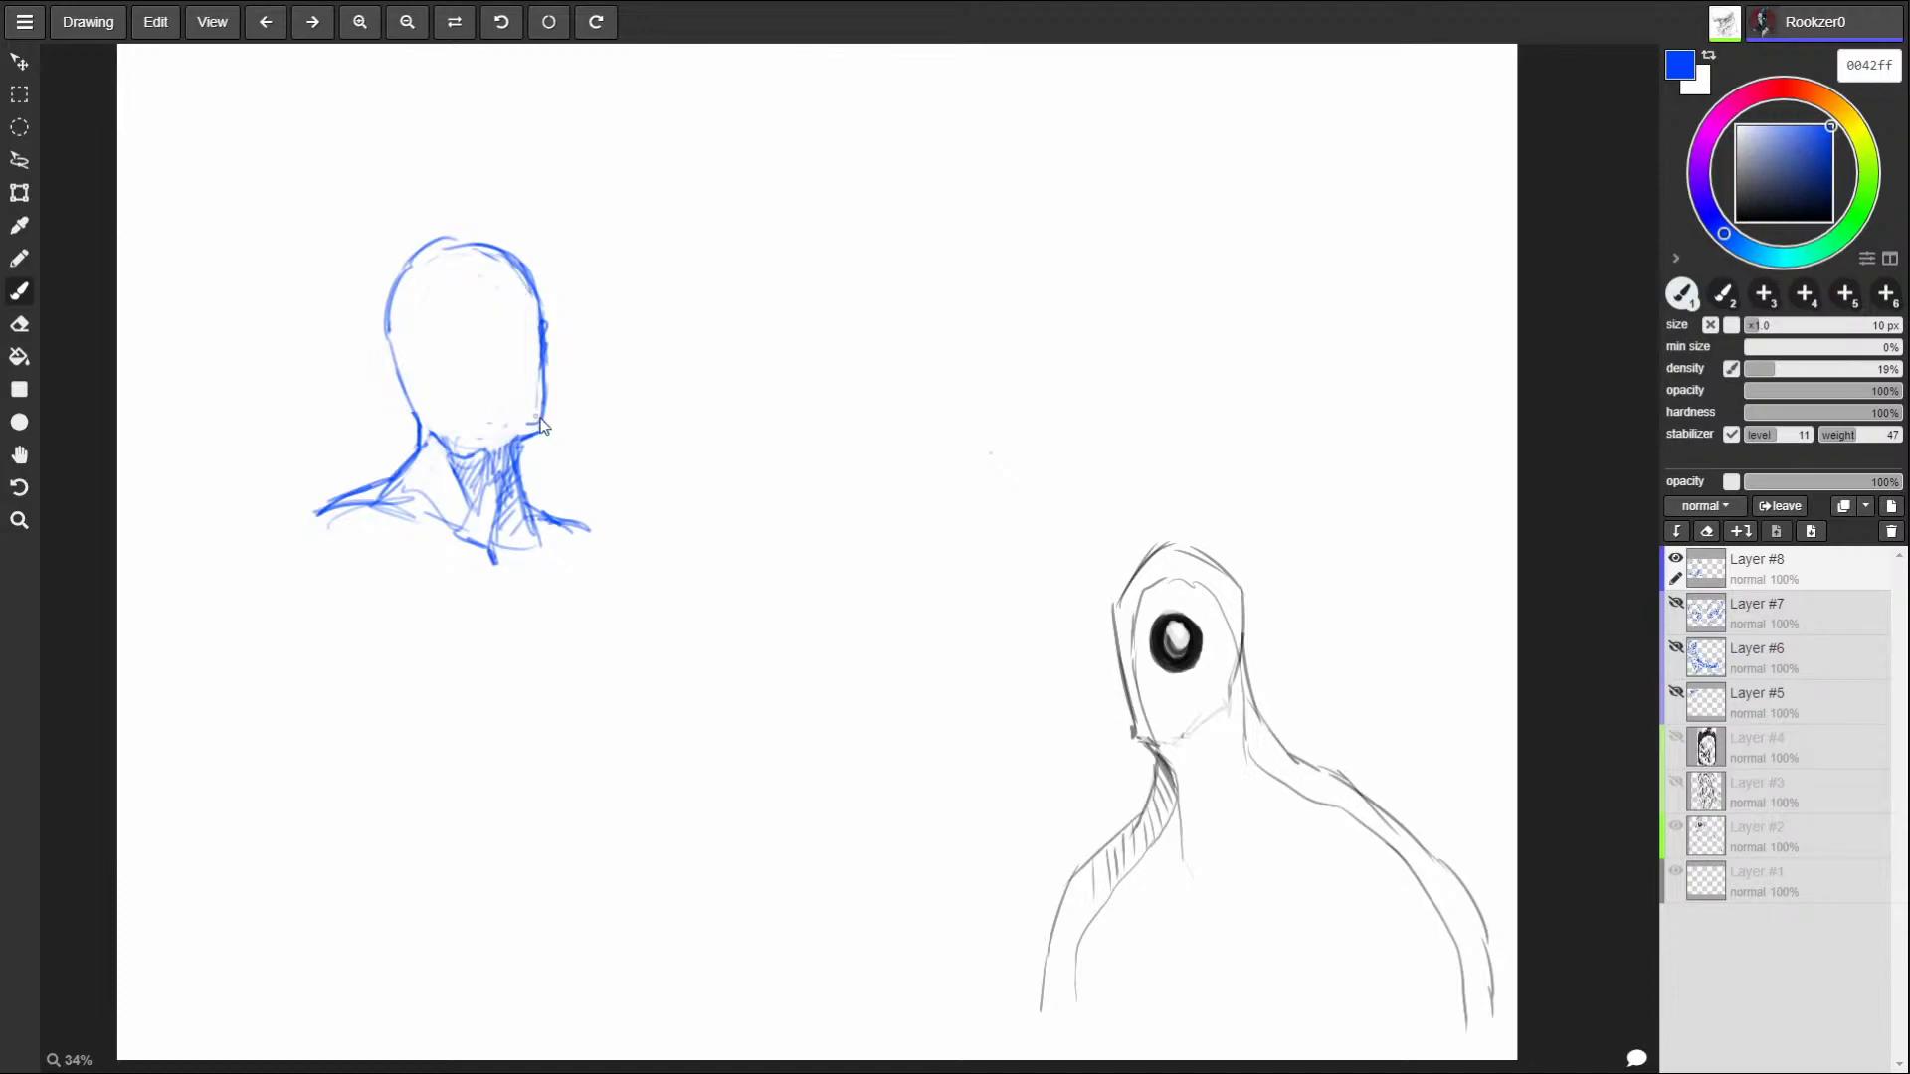
drag(546, 298, 552, 430)
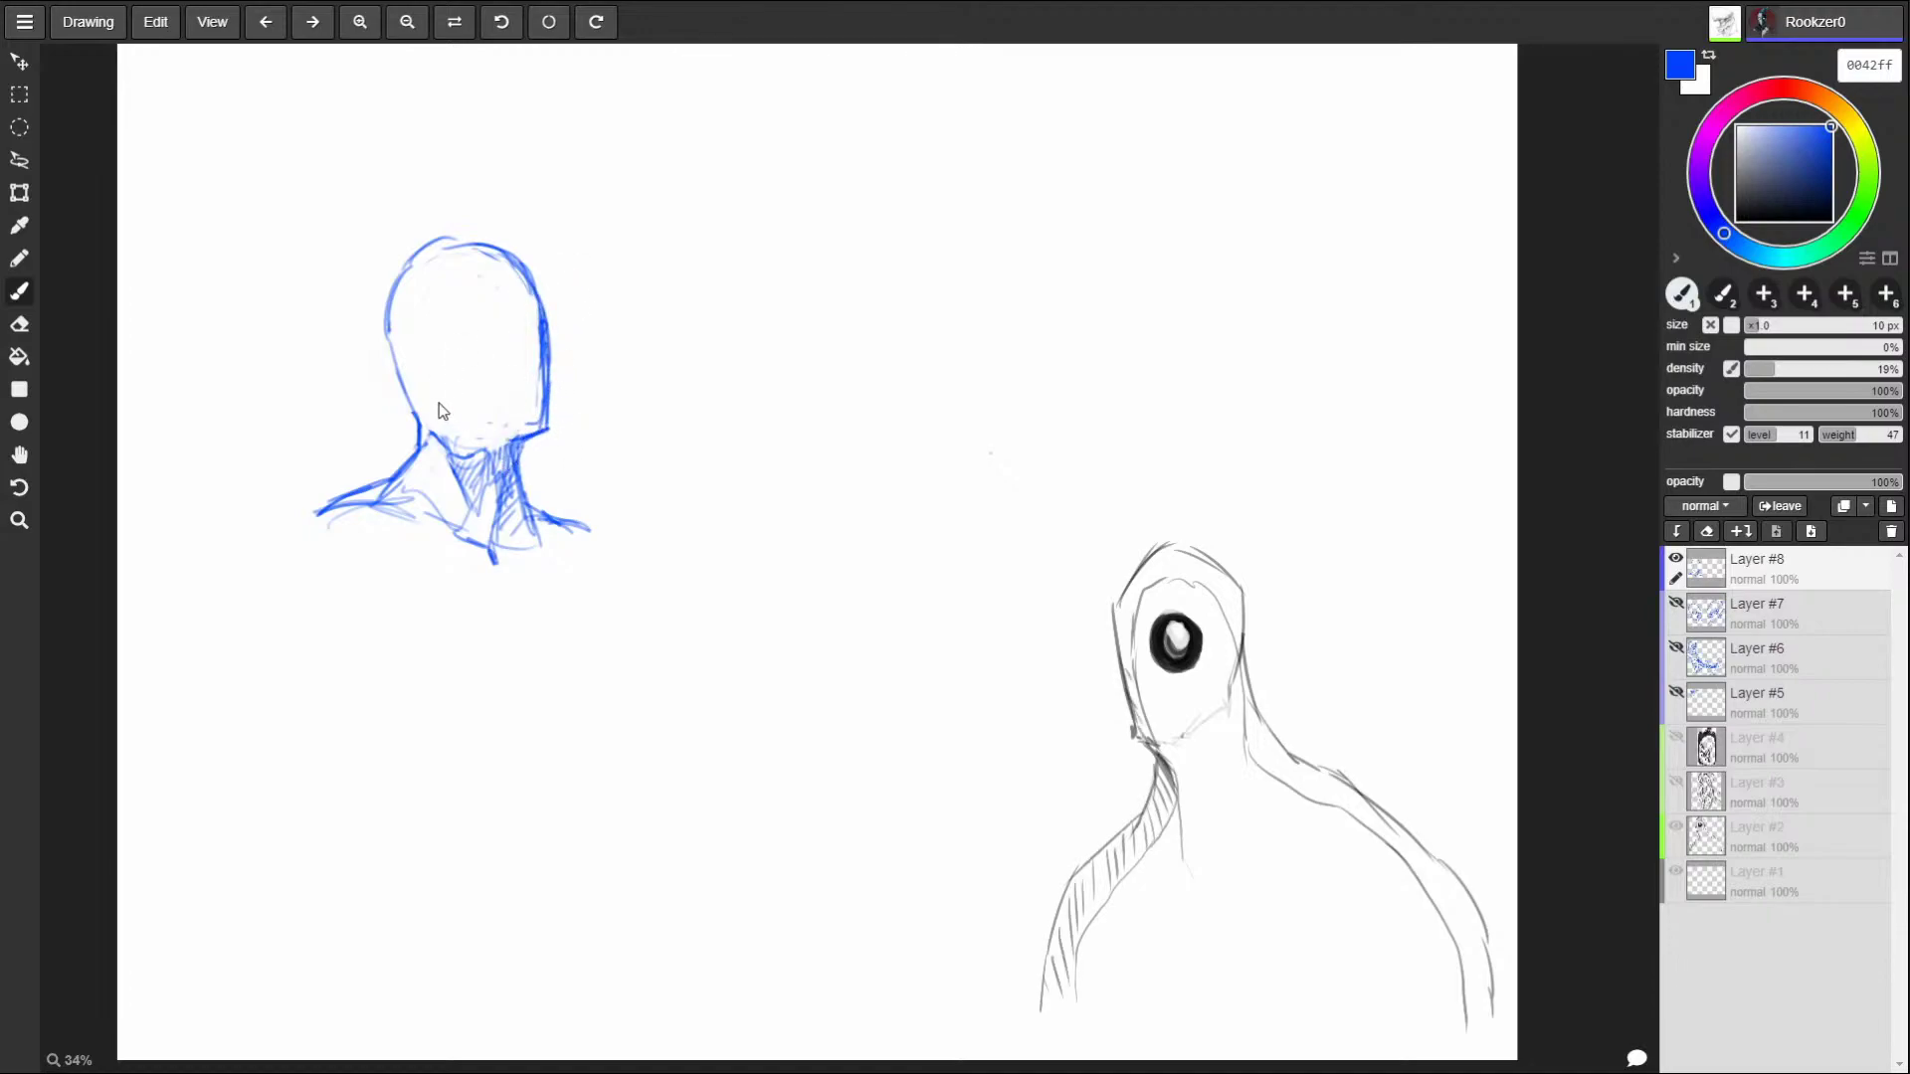
Draw a sharp mask-like jaw edge with hatching beneath it and thicken the back contour of the head.
drag(441, 416, 508, 440)
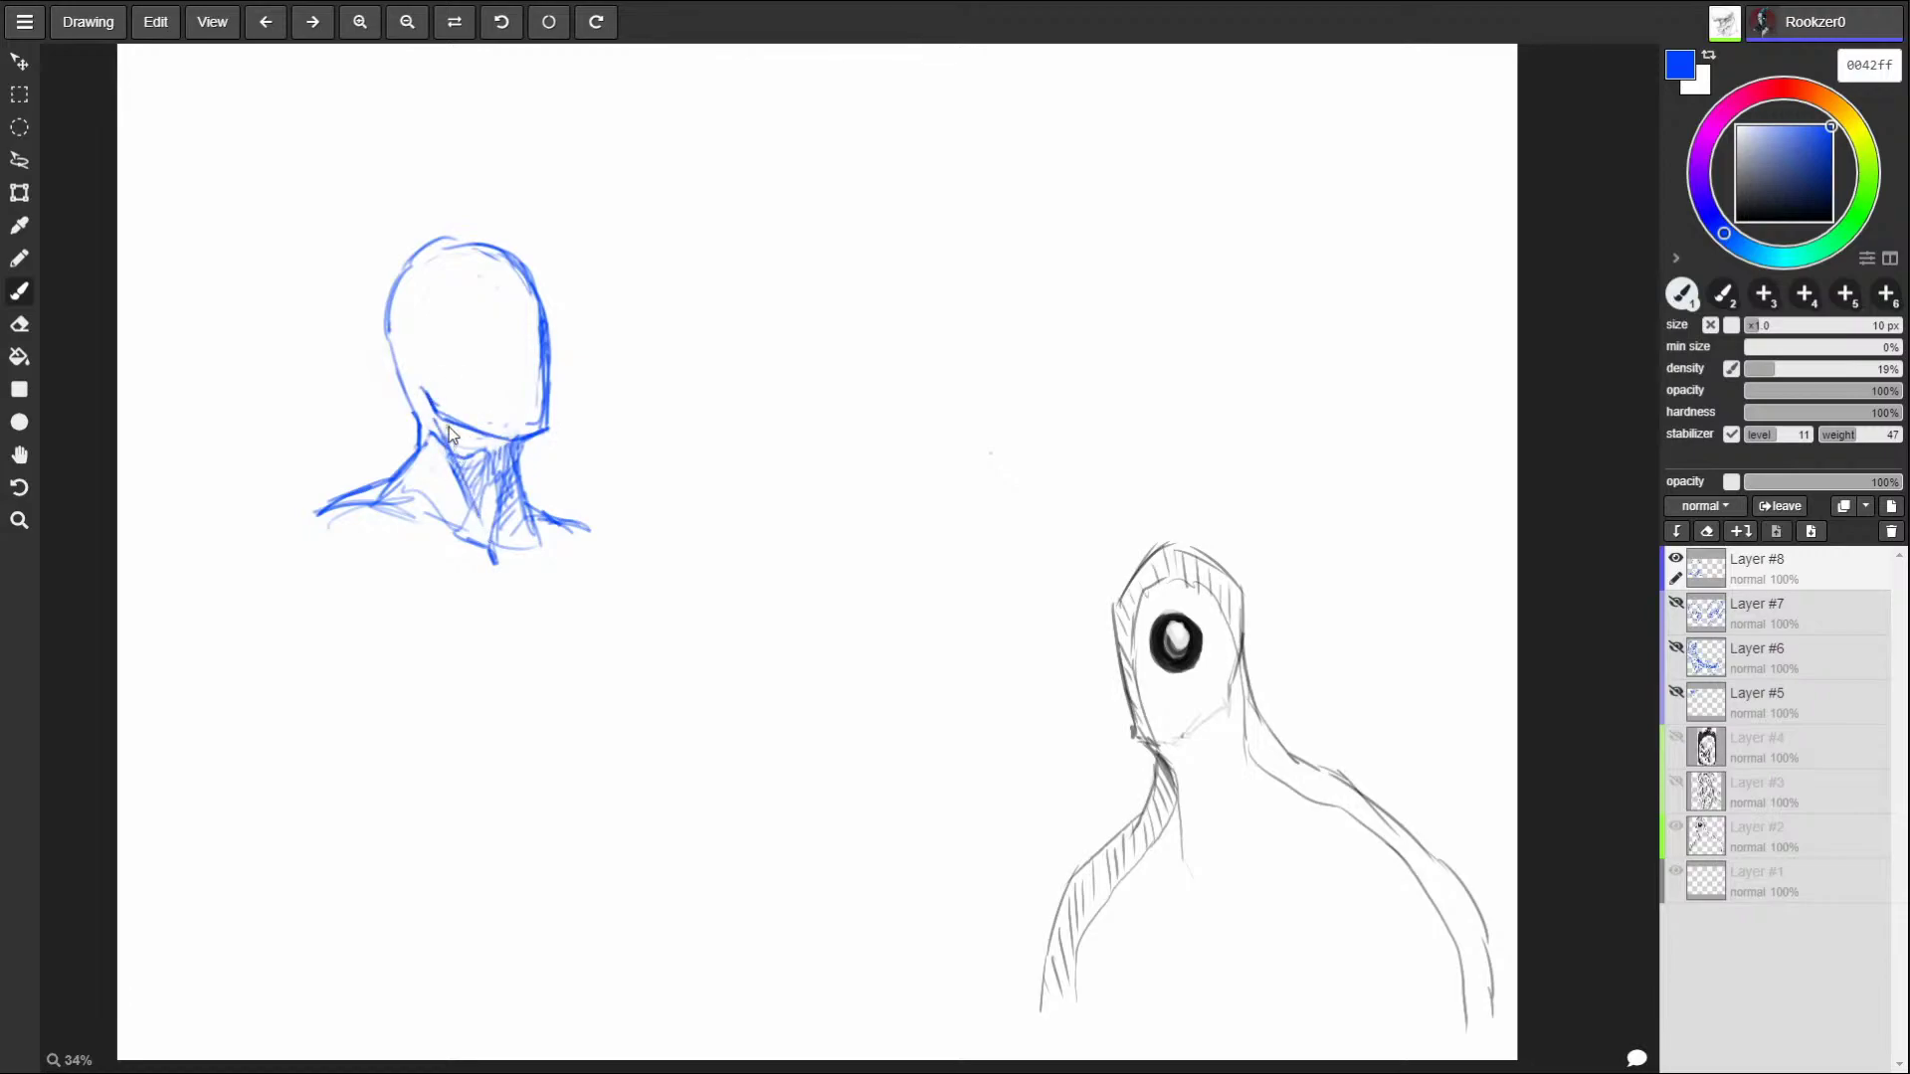
drag(448, 428, 512, 442)
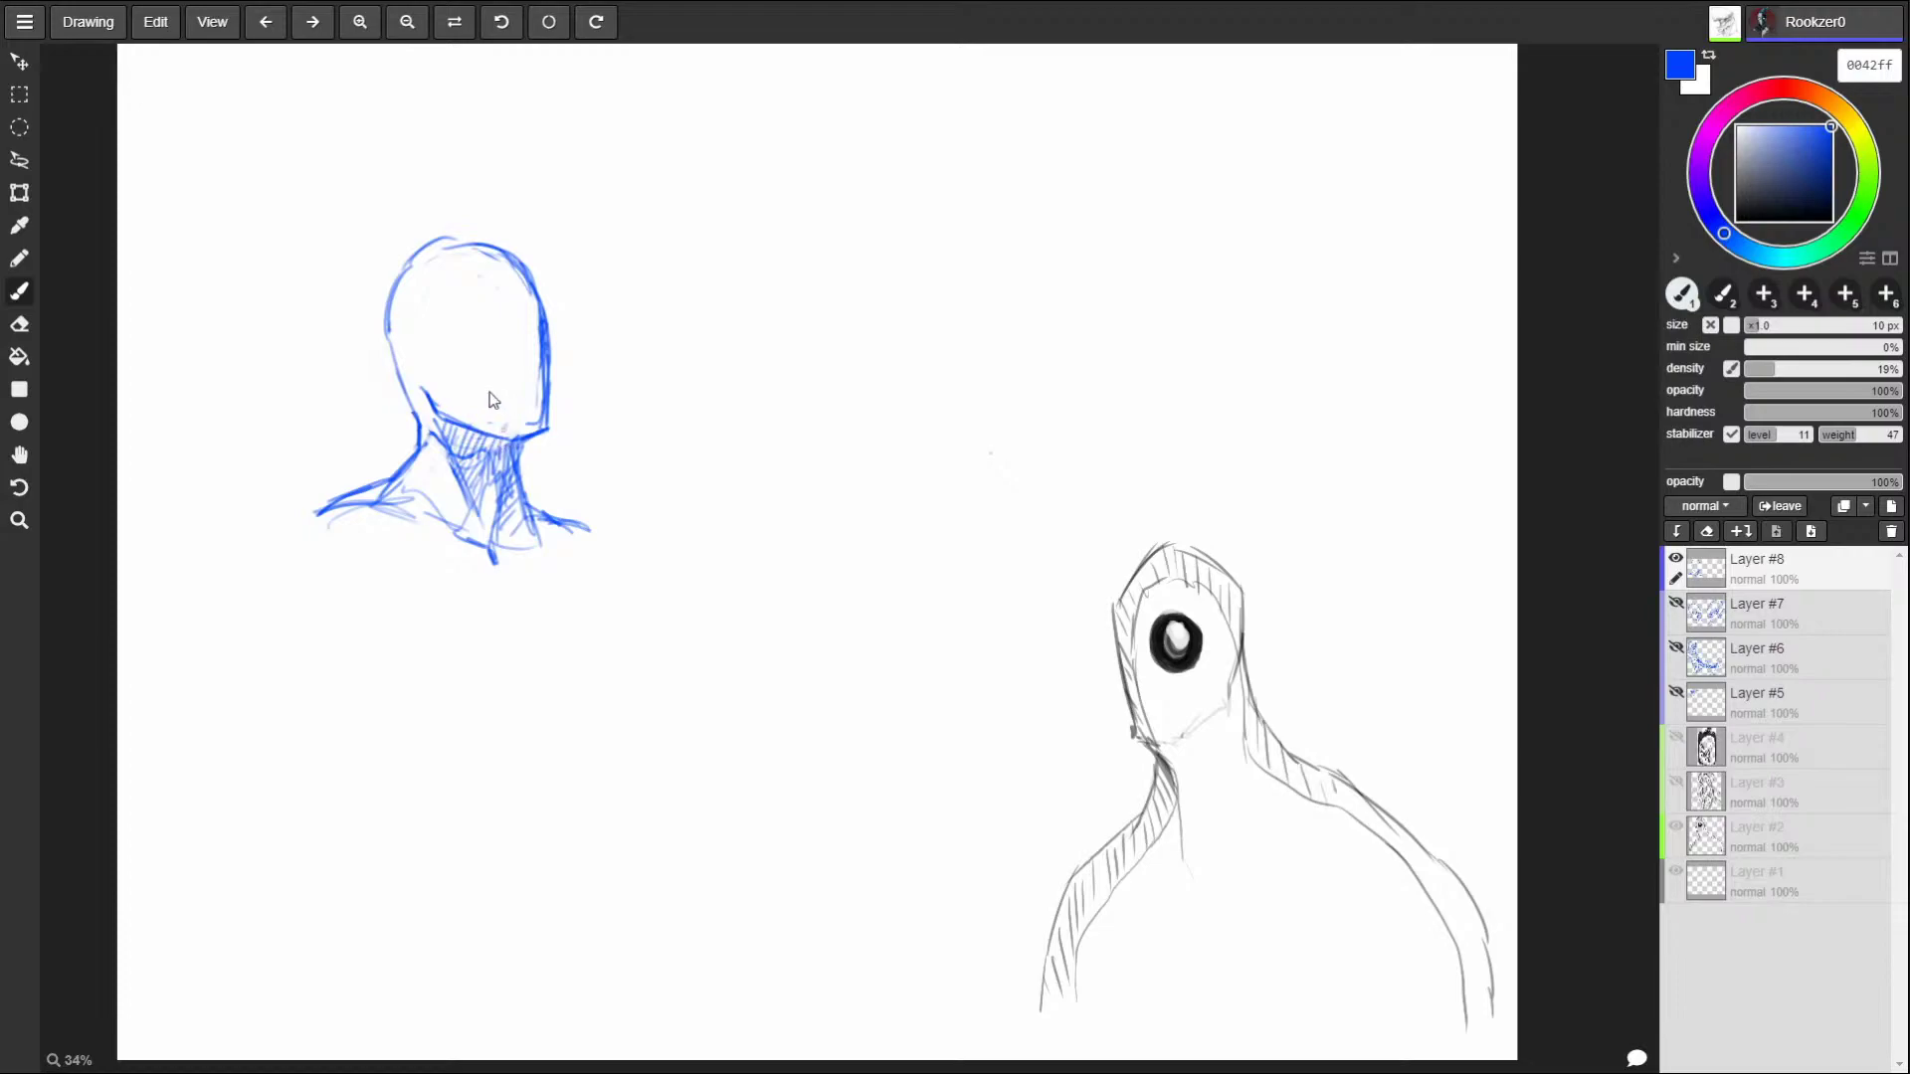
mouse_move(413, 408)
mouse_down()
mouse_move(384, 298)
mouse_move(389, 343)
mouse_up()
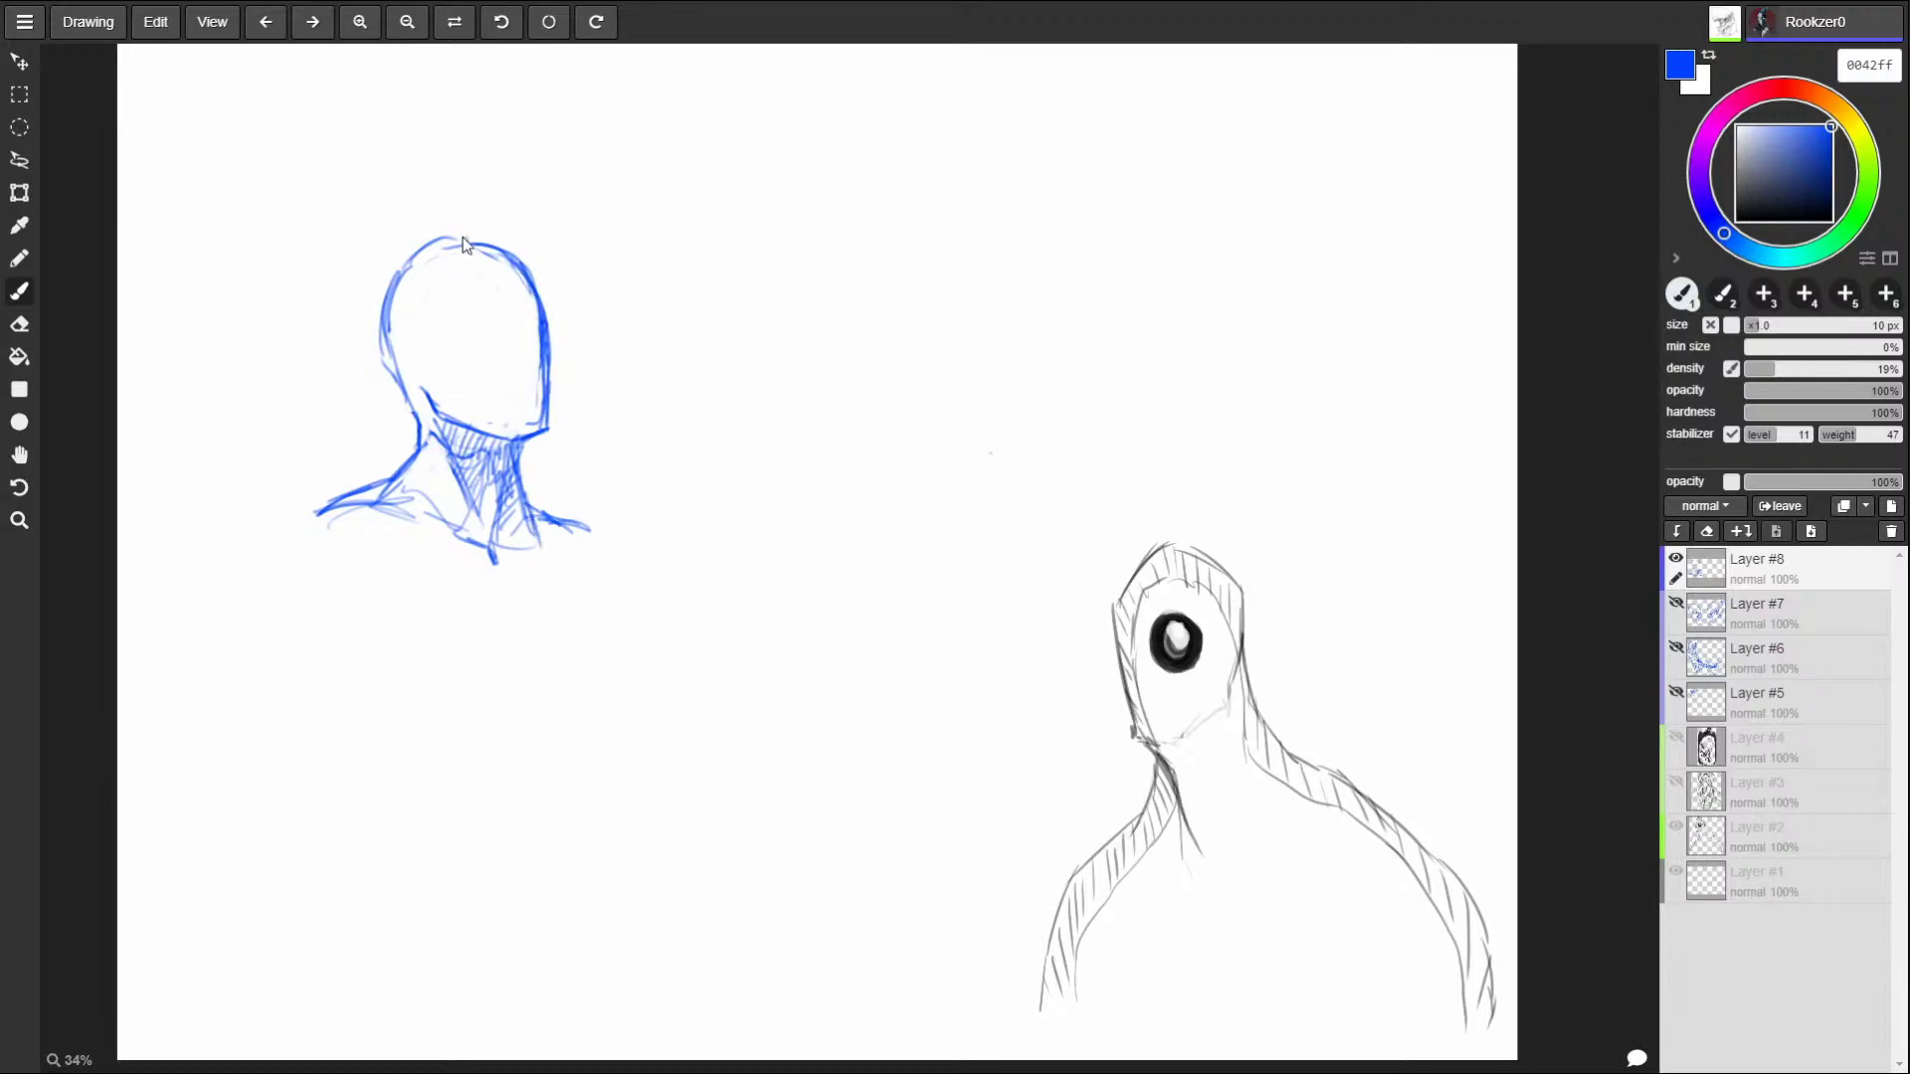
Block in a rounded ribcage below the shoulders with curved chest lines across it.
drag(402, 465, 328, 607)
mouse_move(373, 509)
mouse_down()
mouse_move(554, 713)
mouse_move(604, 627)
mouse_move(594, 721)
mouse_up()
drag(372, 681, 603, 642)
mouse_move(552, 532)
mouse_down()
mouse_move(627, 701)
mouse_move(436, 738)
mouse_up()
drag(370, 531, 350, 686)
mouse_move(382, 484)
mouse_down()
mouse_move(329, 499)
mouse_move(433, 609)
mouse_move(554, 643)
mouse_move(563, 618)
mouse_move(490, 634)
mouse_up()
drag(467, 669, 599, 605)
Sketch rounded shoulder caps on both sides of the torso and extend the chest line to the near shoulder.
mouse_move(603, 539)
mouse_down()
mouse_move(567, 604)
mouse_move(595, 614)
mouse_move(619, 574)
mouse_up()
drag(547, 512, 597, 520)
drag(562, 527, 621, 543)
drag(573, 546, 625, 557)
drag(352, 571, 466, 647)
drag(310, 491, 248, 519)
mouse_move(376, 482)
mouse_down()
mouse_move(264, 537)
mouse_move(334, 575)
mouse_up()
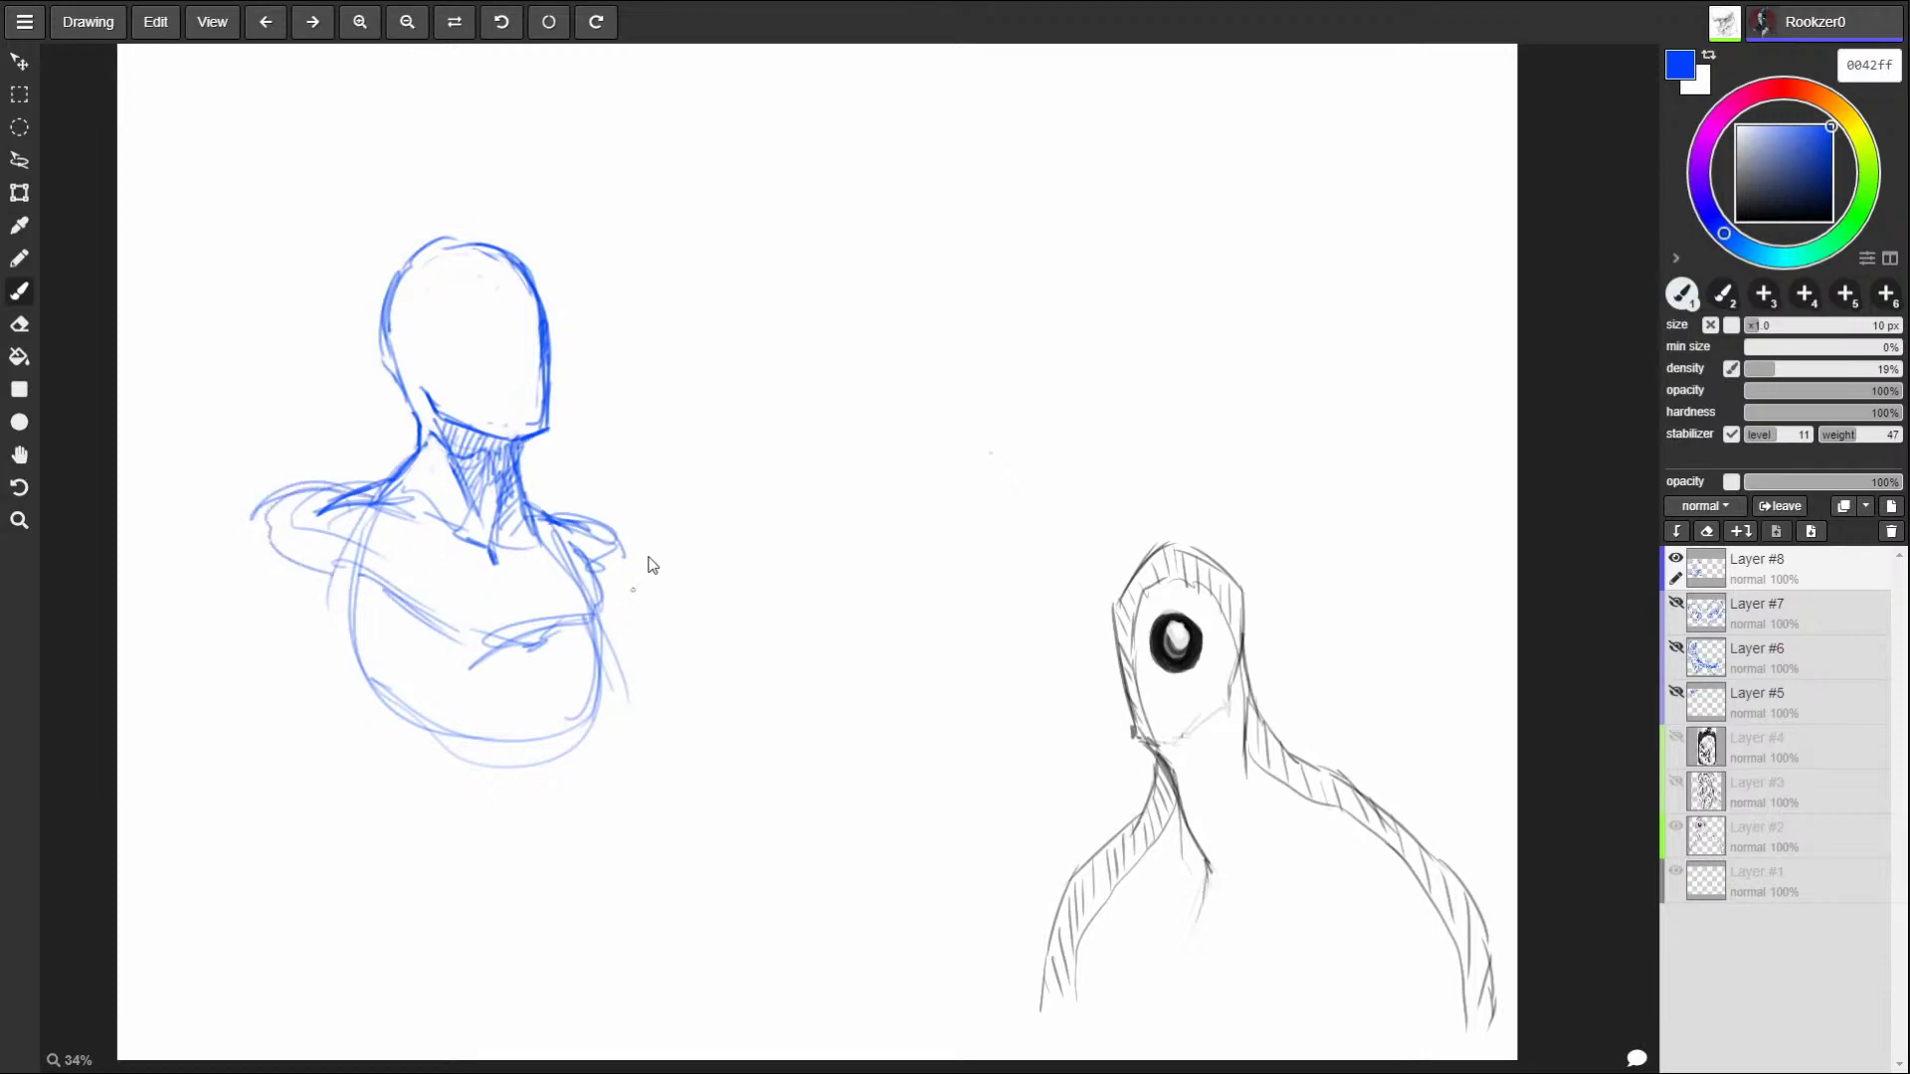
Add a curved midline down the torso, the far side of the chest and a contour under the pectoral.
mouse_move(499, 553)
mouse_down()
mouse_move(572, 737)
mouse_move(564, 788)
mouse_up()
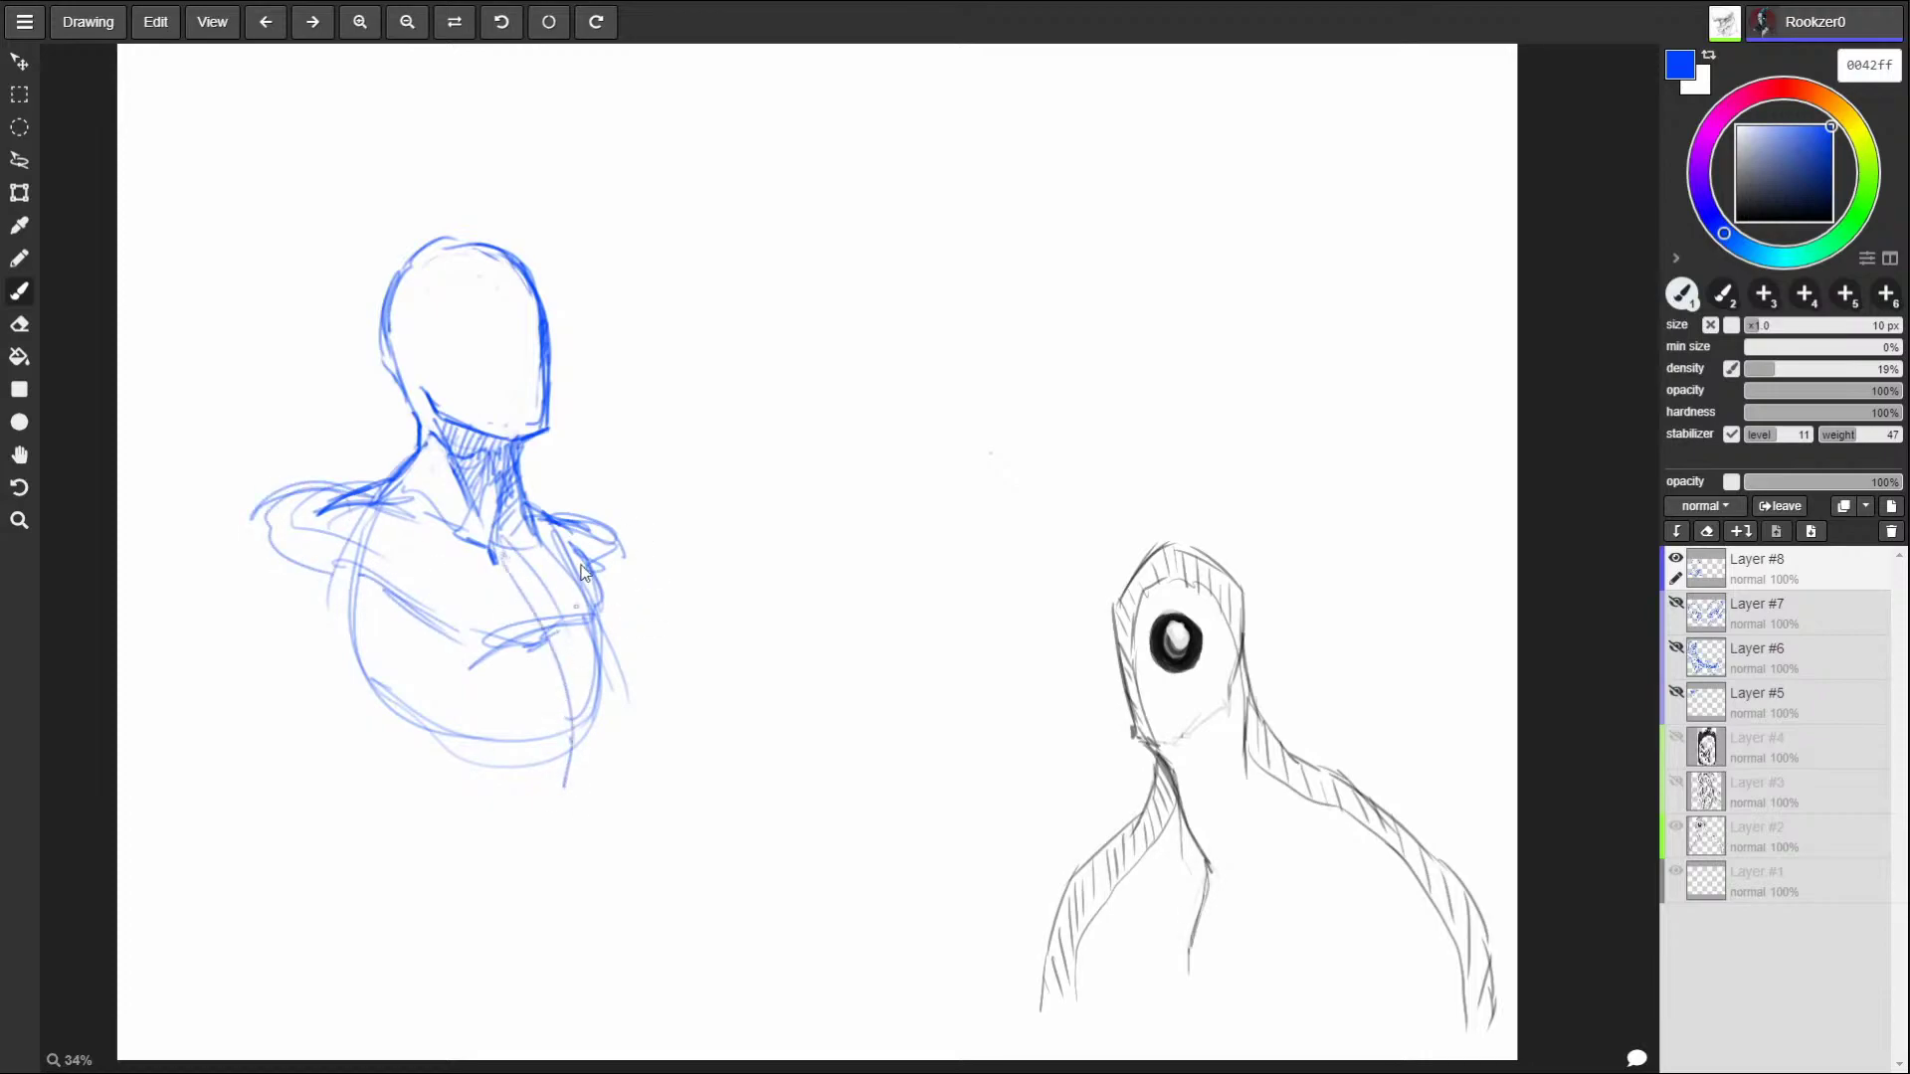
drag(597, 668, 621, 602)
mouse_move(430, 673)
mouse_down()
mouse_move(508, 681)
mouse_move(580, 748)
mouse_move(555, 813)
mouse_up()
drag(357, 624, 408, 718)
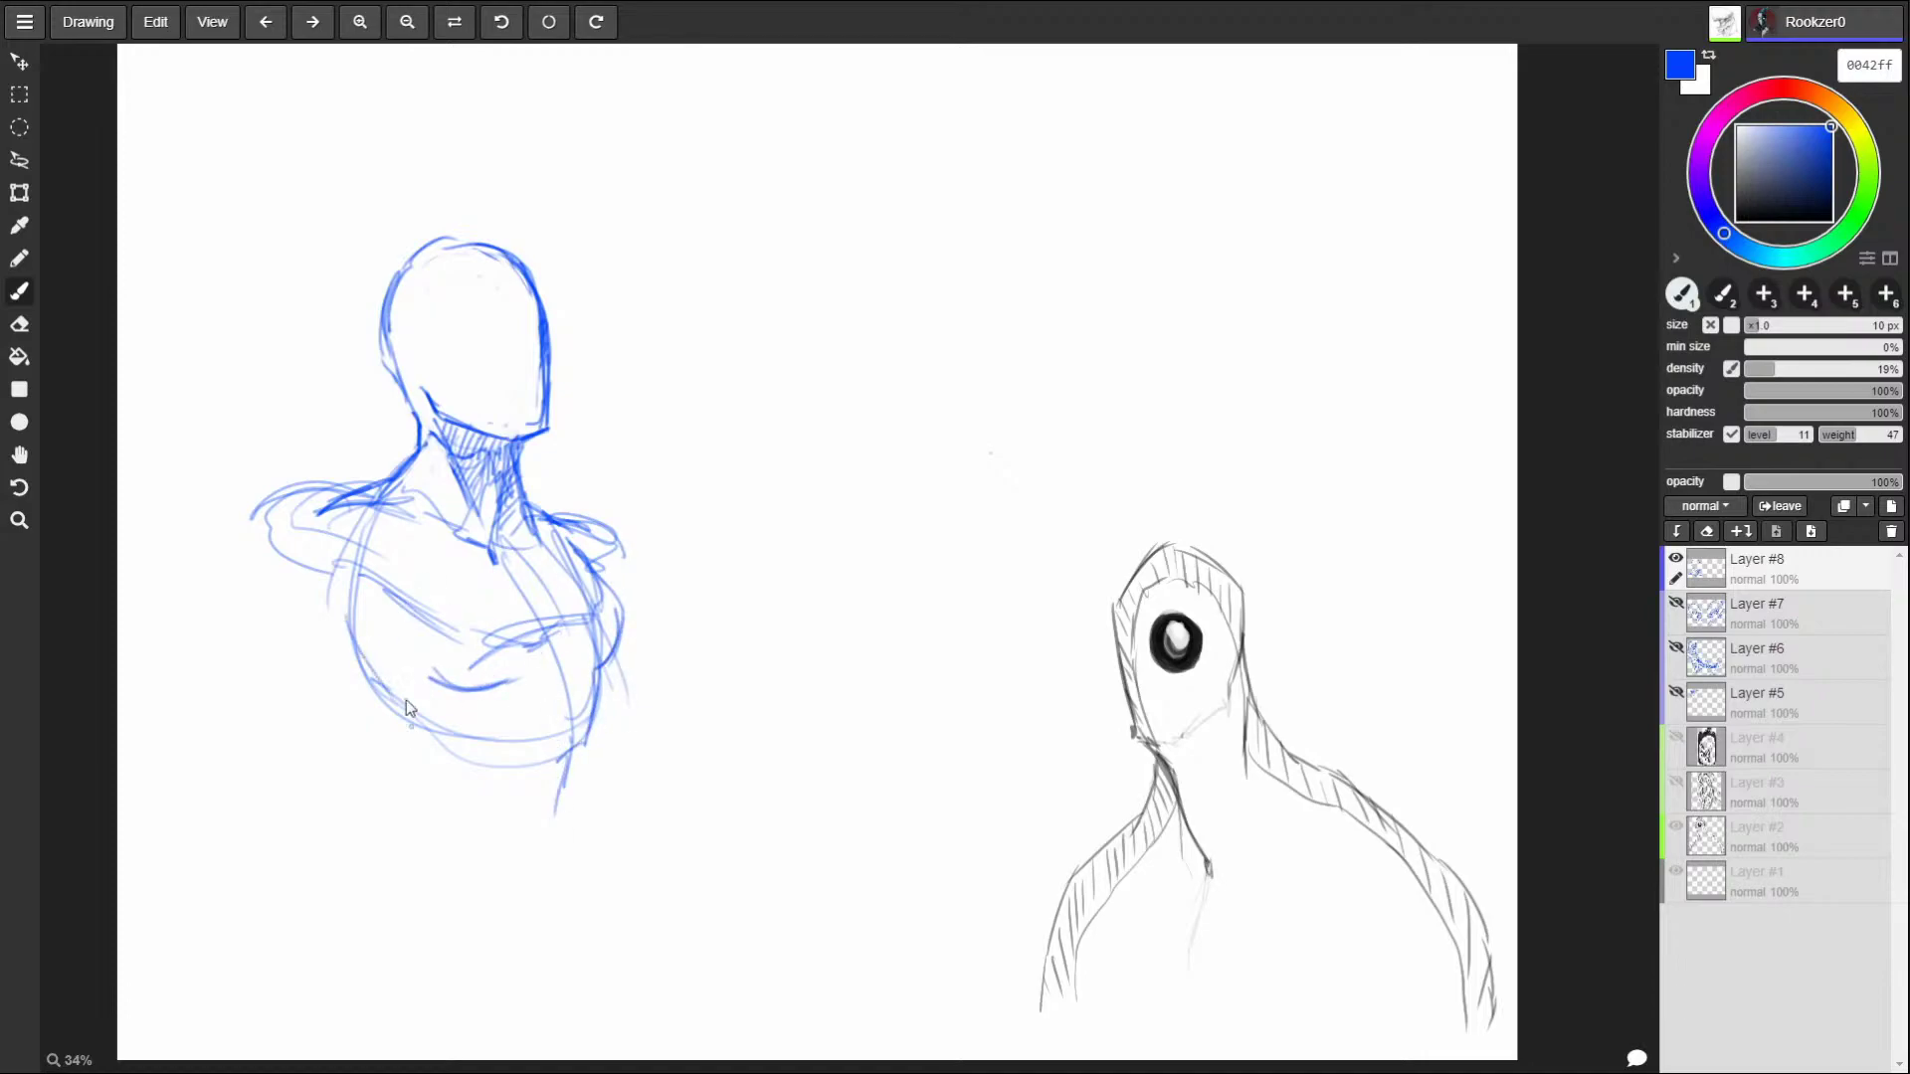
Draw the near upper arm stretched out from the shoulder with a line running from the armpit down the flank.
mouse_move(331, 519)
mouse_down()
mouse_move(209, 532)
mouse_move(161, 581)
mouse_move(353, 584)
mouse_up()
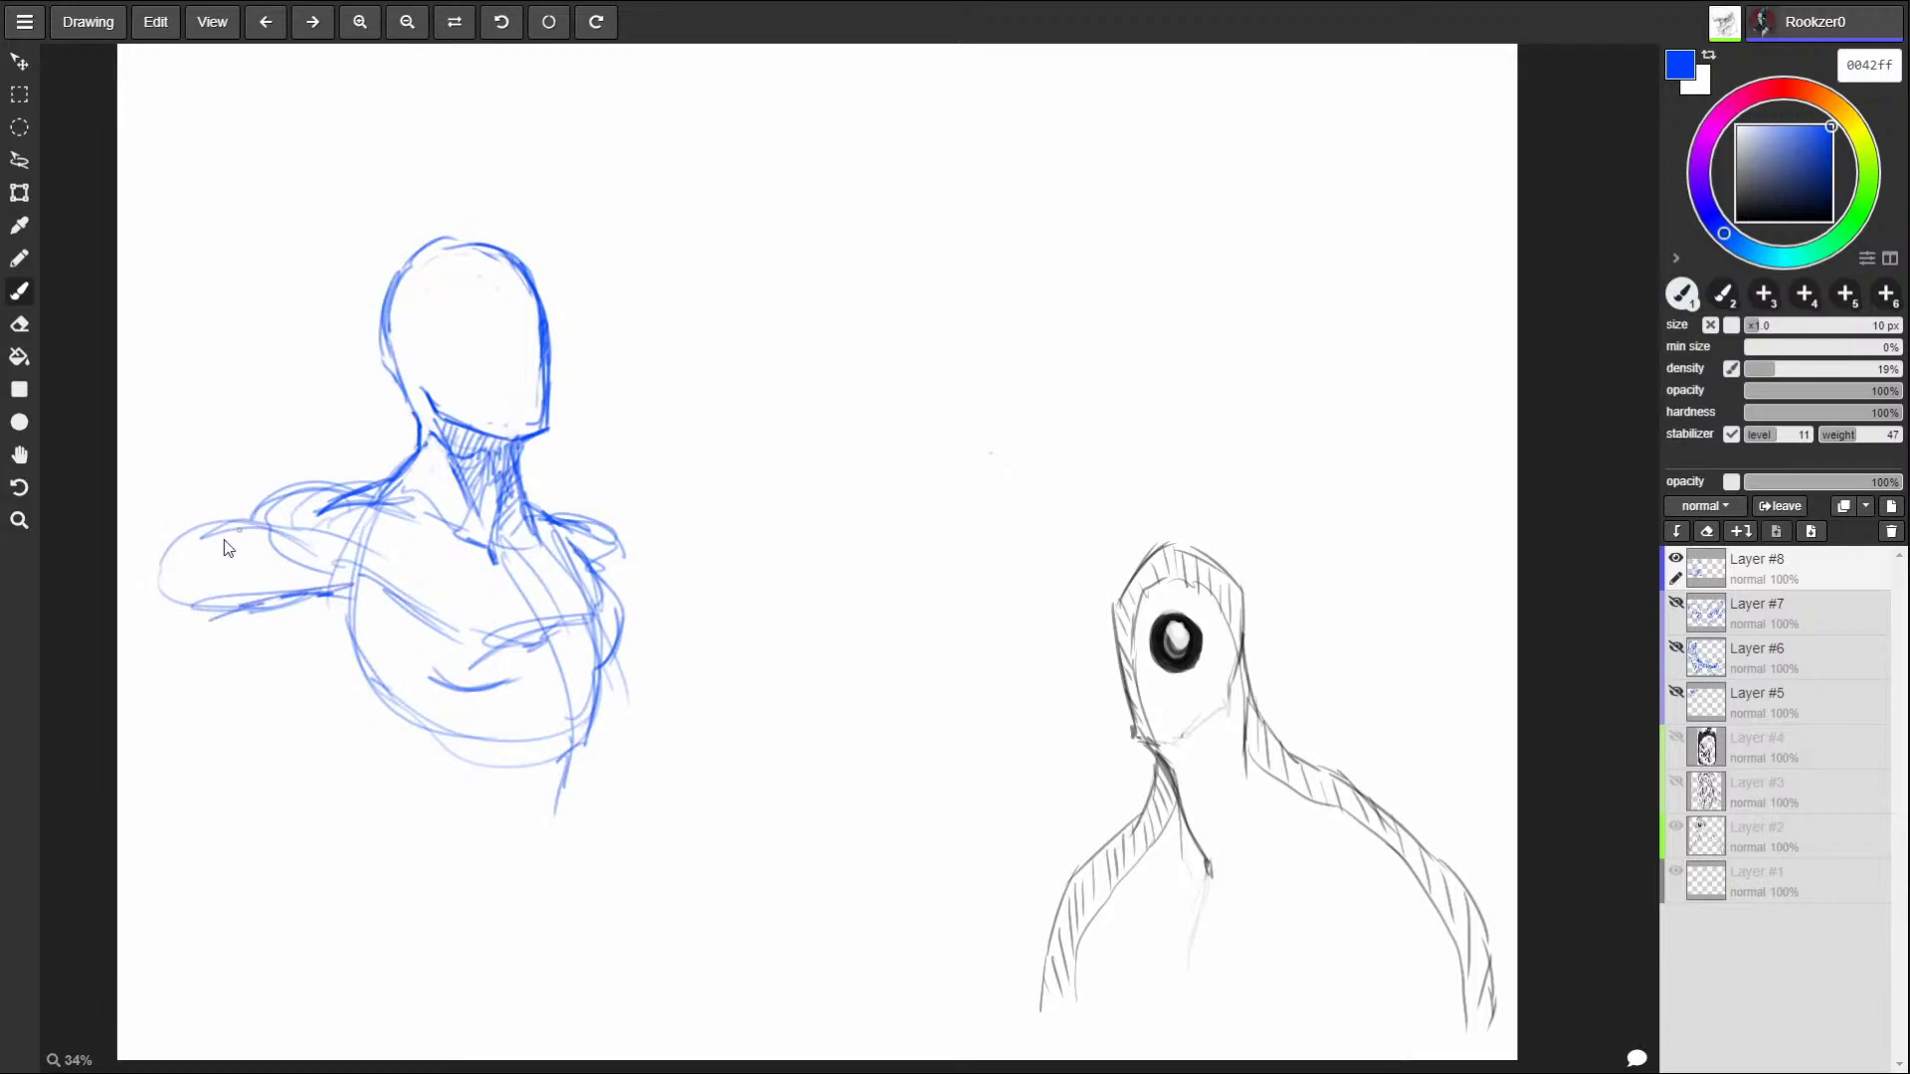
drag(394, 471, 334, 498)
drag(305, 599, 355, 663)
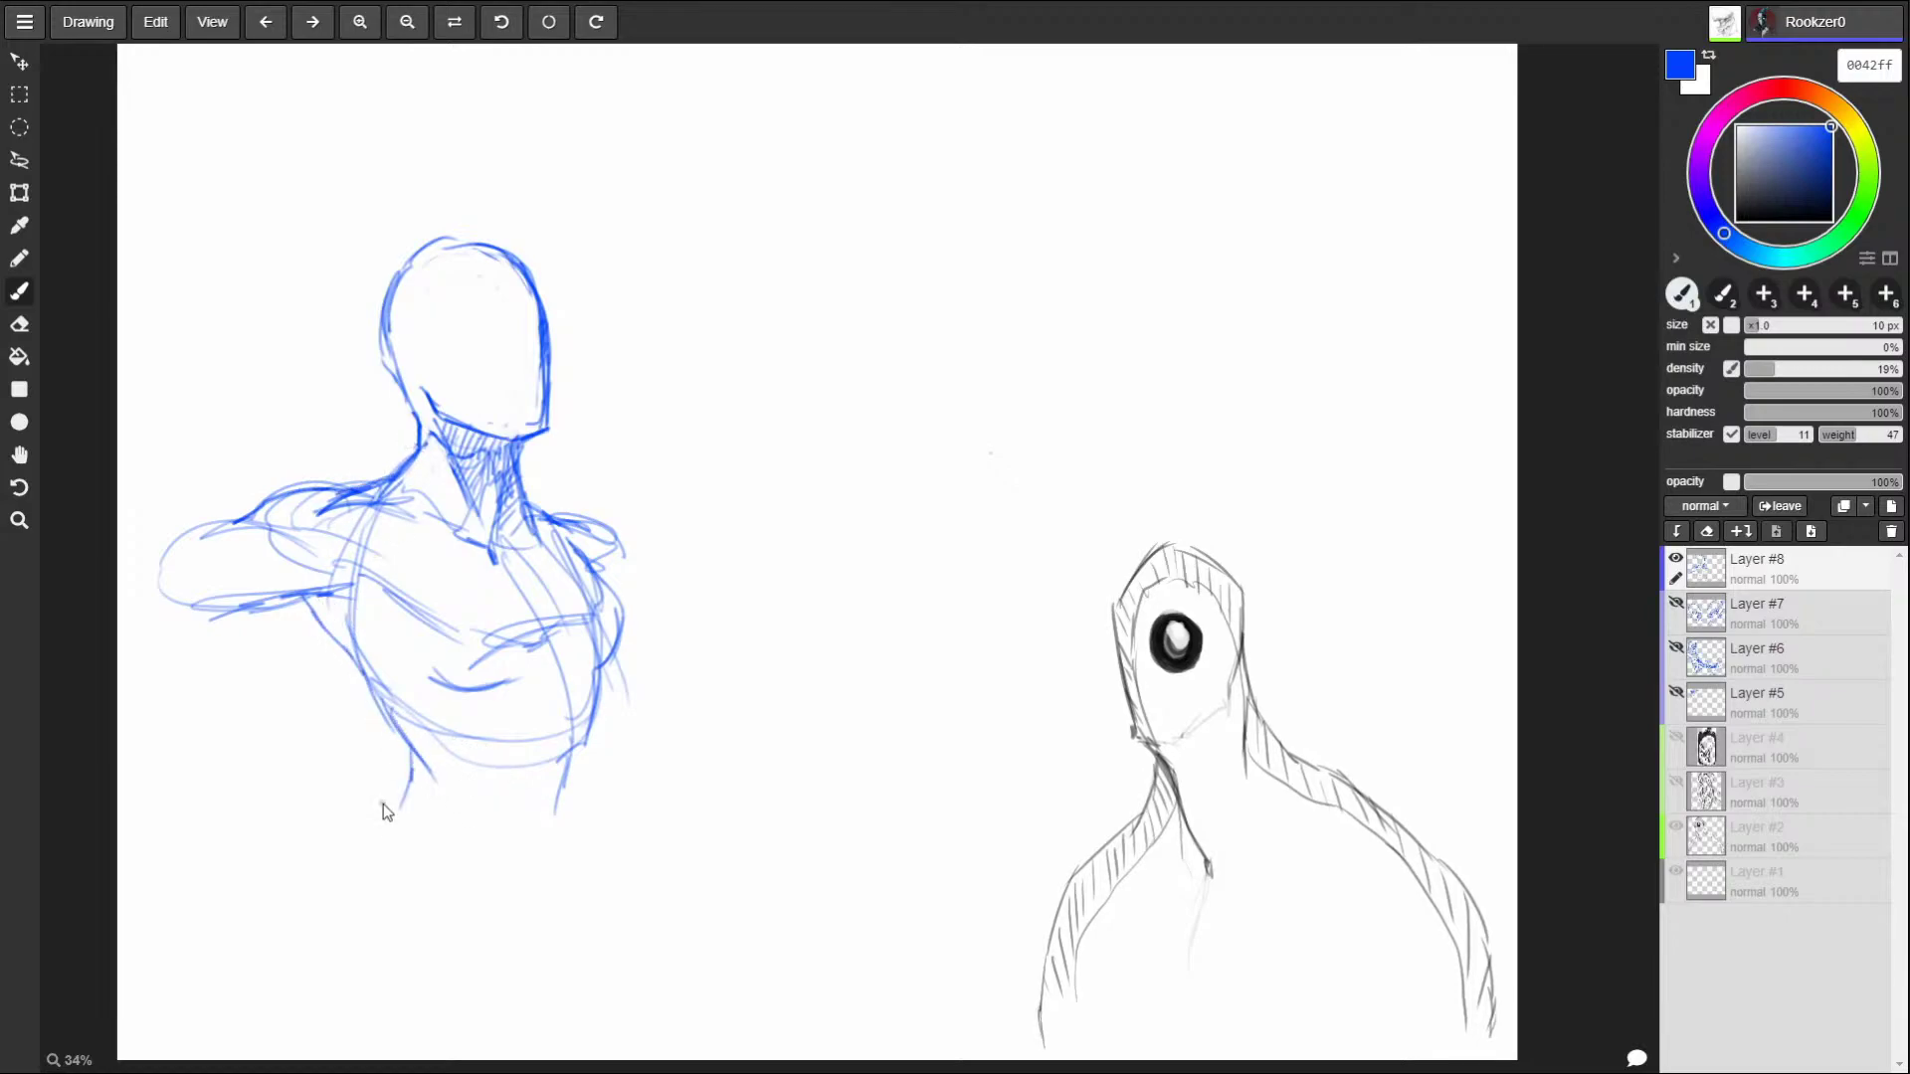
Taper both sides of the torso below the ribcage into a narrow waist.
drag(406, 726, 385, 824)
drag(592, 721, 572, 779)
drag(548, 853, 574, 790)
Sweep a long, thick curved extension backward from the figure's head and curl it down above the arm.
mouse_move(481, 254)
mouse_down()
mouse_move(406, 207)
mouse_move(119, 348)
mouse_move(154, 497)
mouse_up()
mouse_move(196, 363)
mouse_down()
mouse_move(308, 328)
mouse_move(252, 332)
mouse_up()
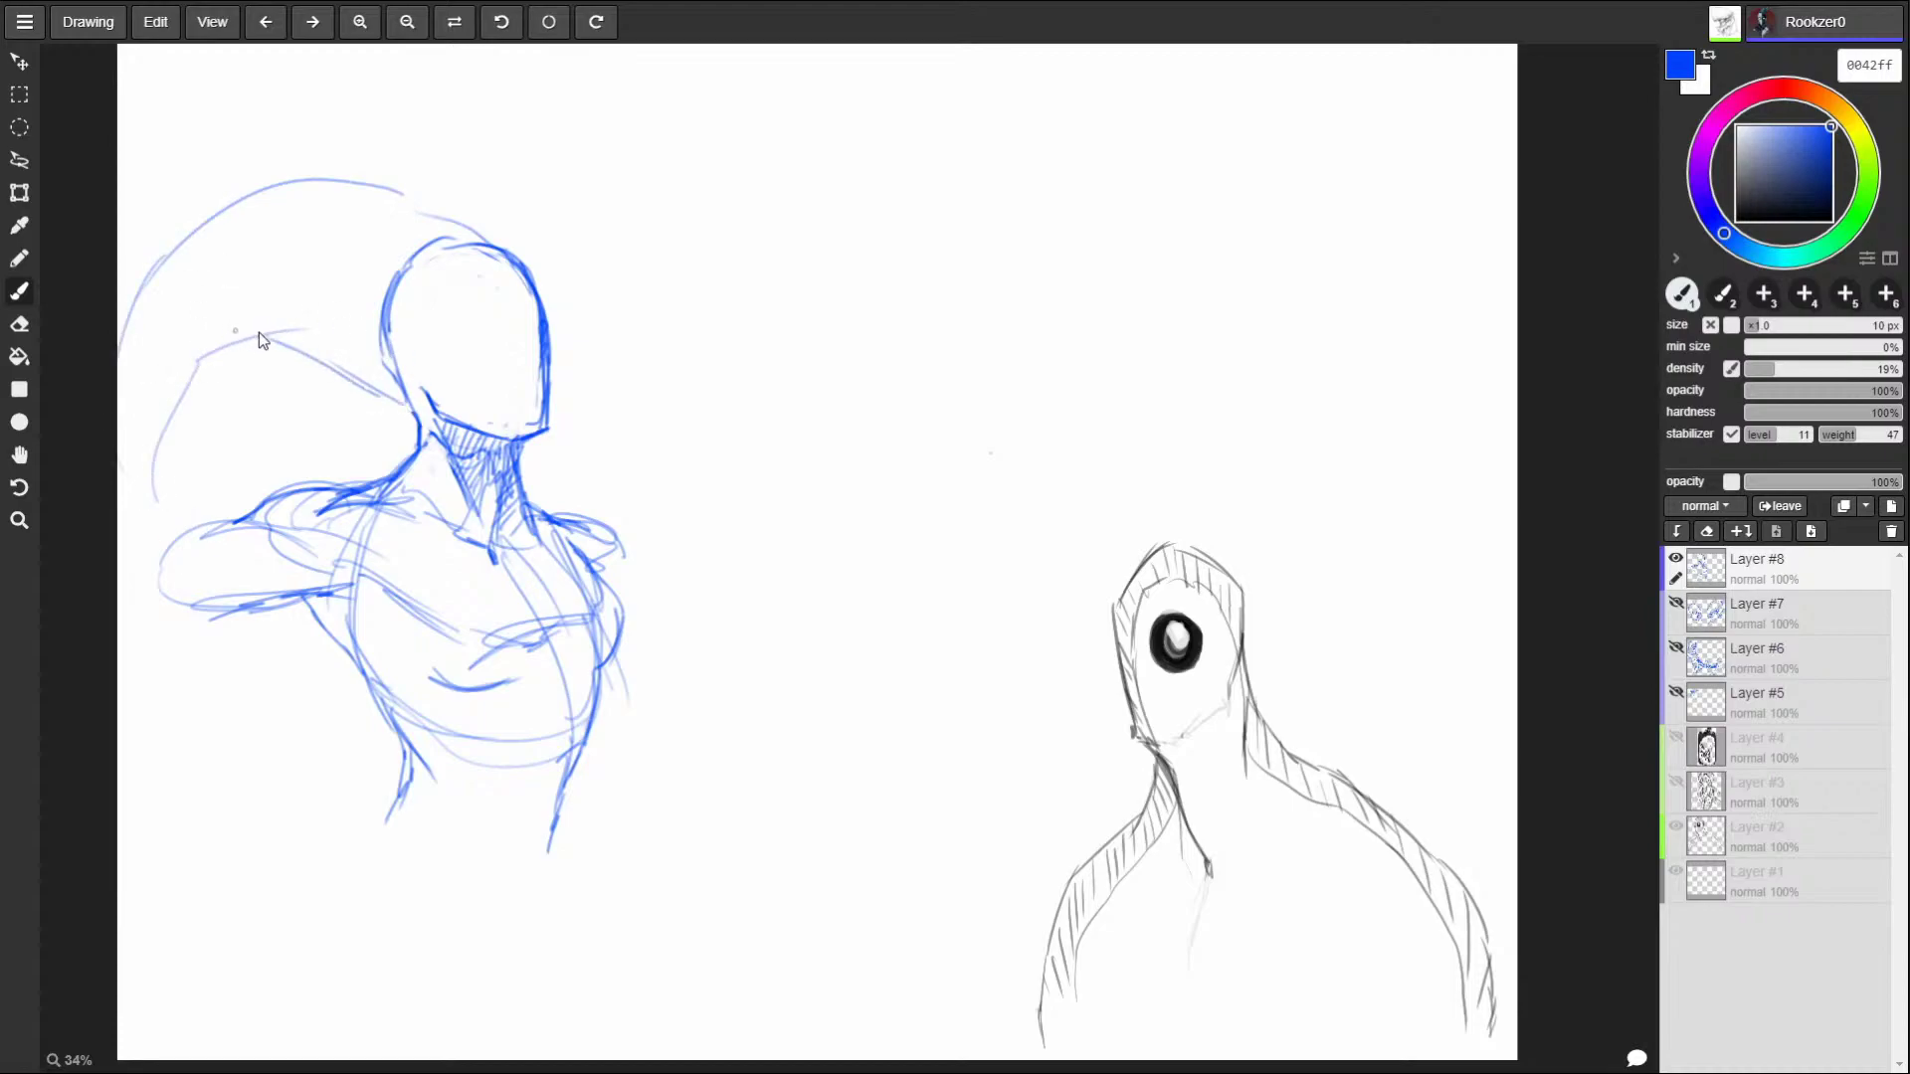
mouse_move(155, 370)
mouse_down()
mouse_move(137, 498)
mouse_move(268, 340)
mouse_move(361, 358)
mouse_up()
drag(507, 249, 189, 188)
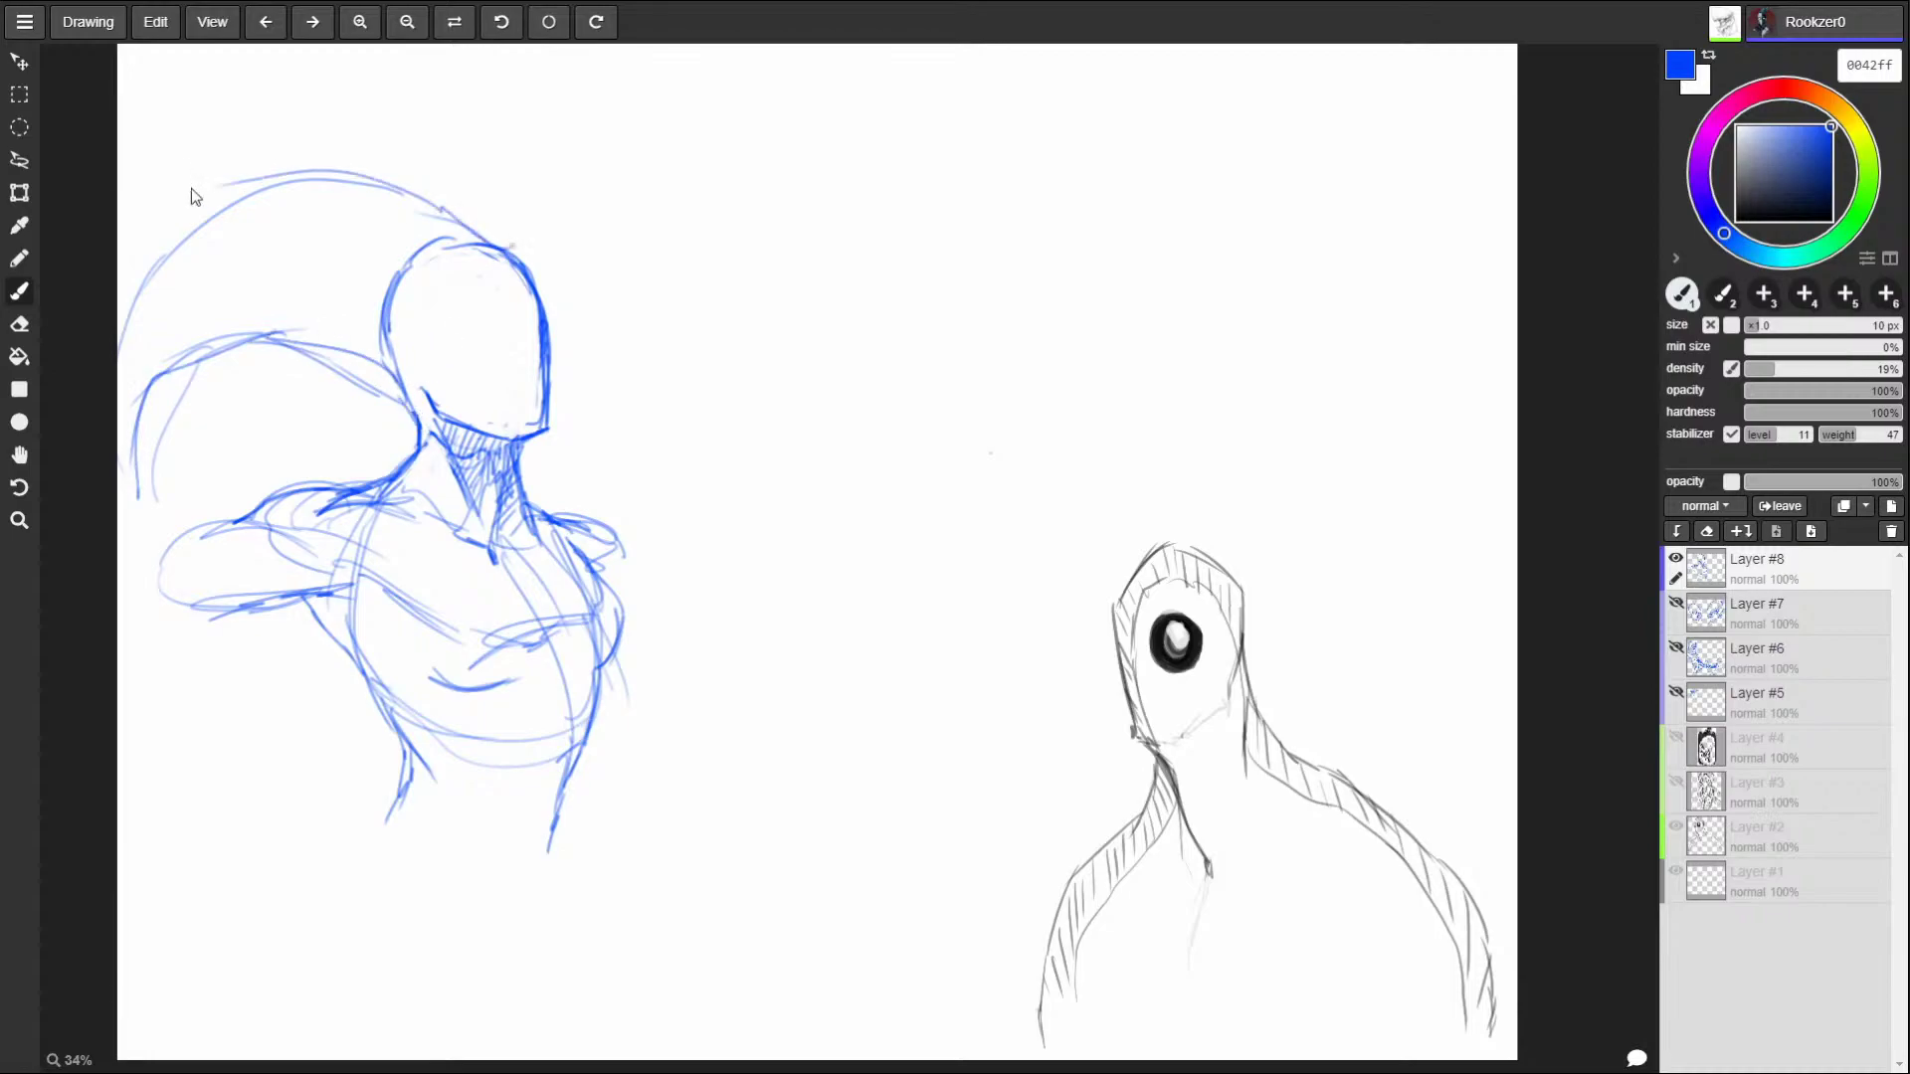
mouse_move(338, 184)
mouse_down()
mouse_move(204, 194)
mouse_move(144, 507)
mouse_up()
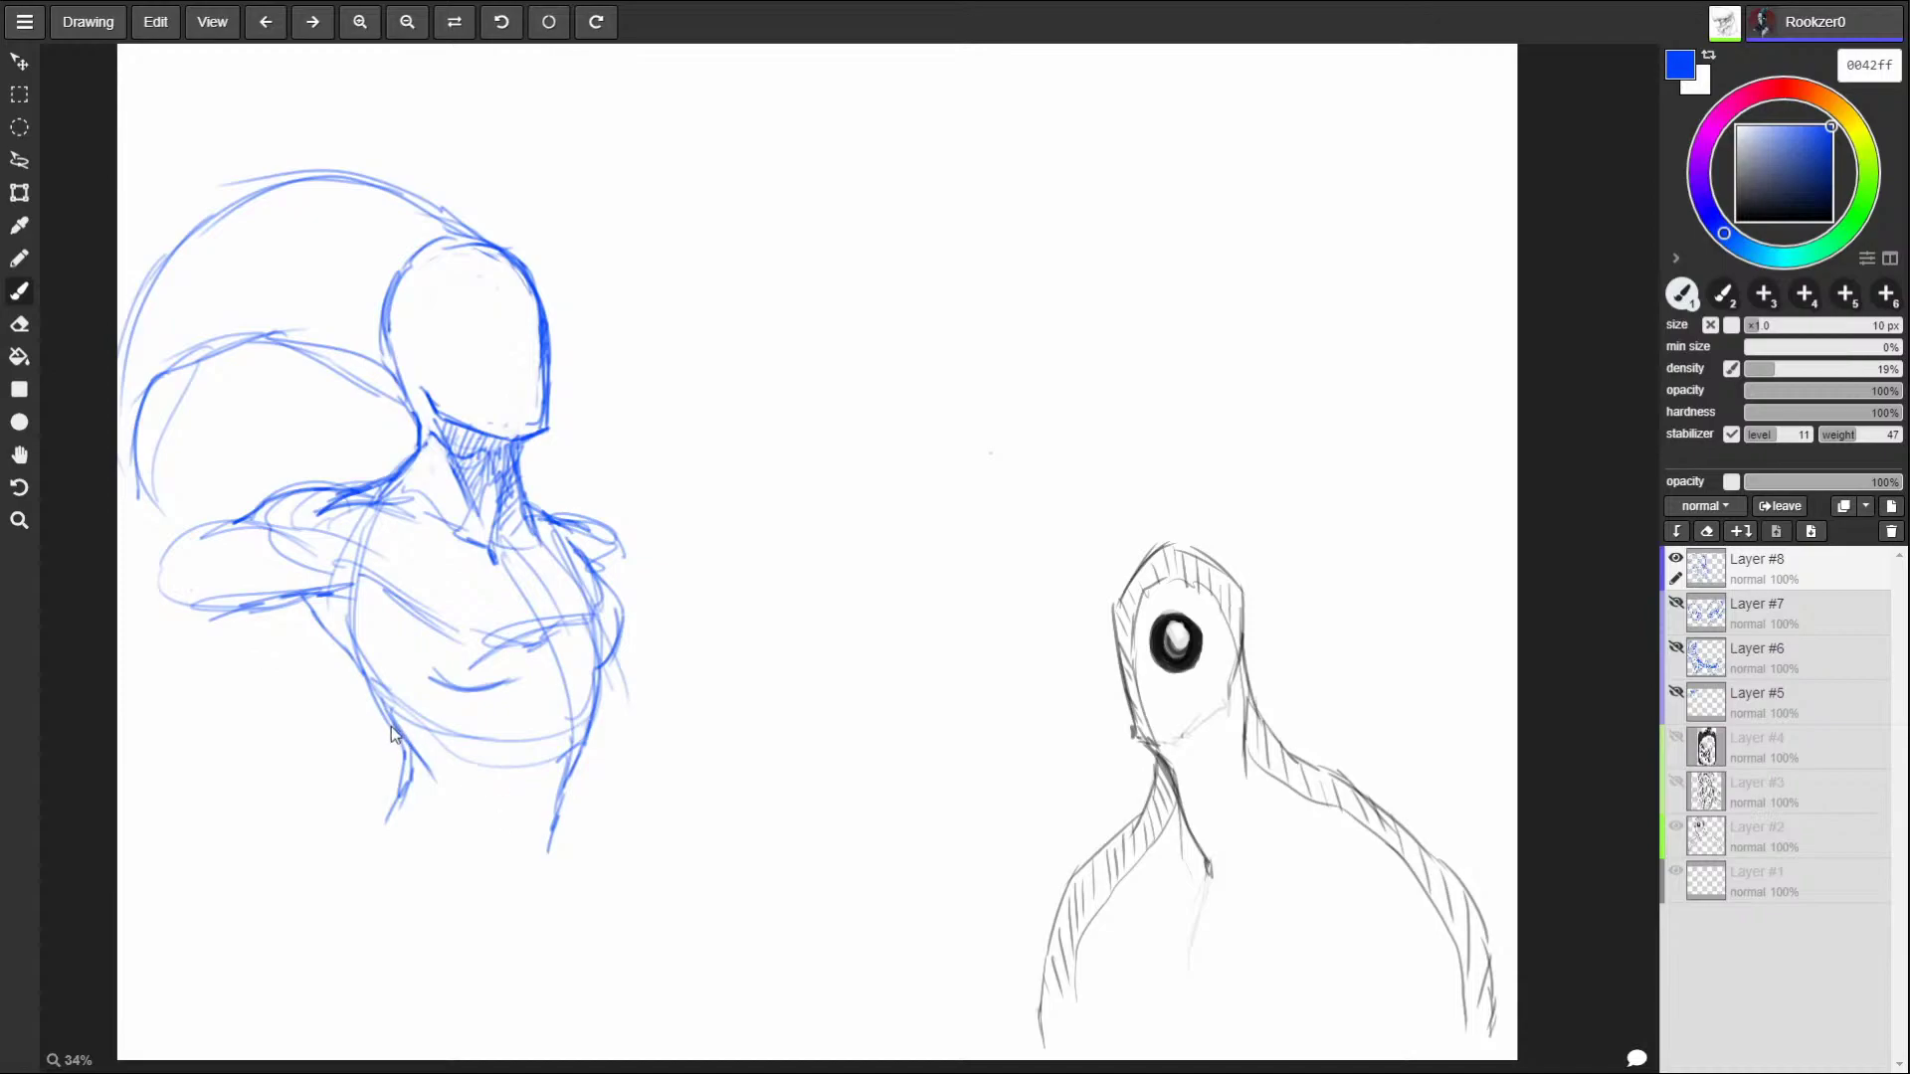
Firm up the flank and rib arch, and draw the far arm reaching diagonally down from the shoulder.
drag(356, 637, 402, 746)
mouse_move(537, 726)
mouse_down()
mouse_move(457, 774)
mouse_move(547, 723)
mouse_up()
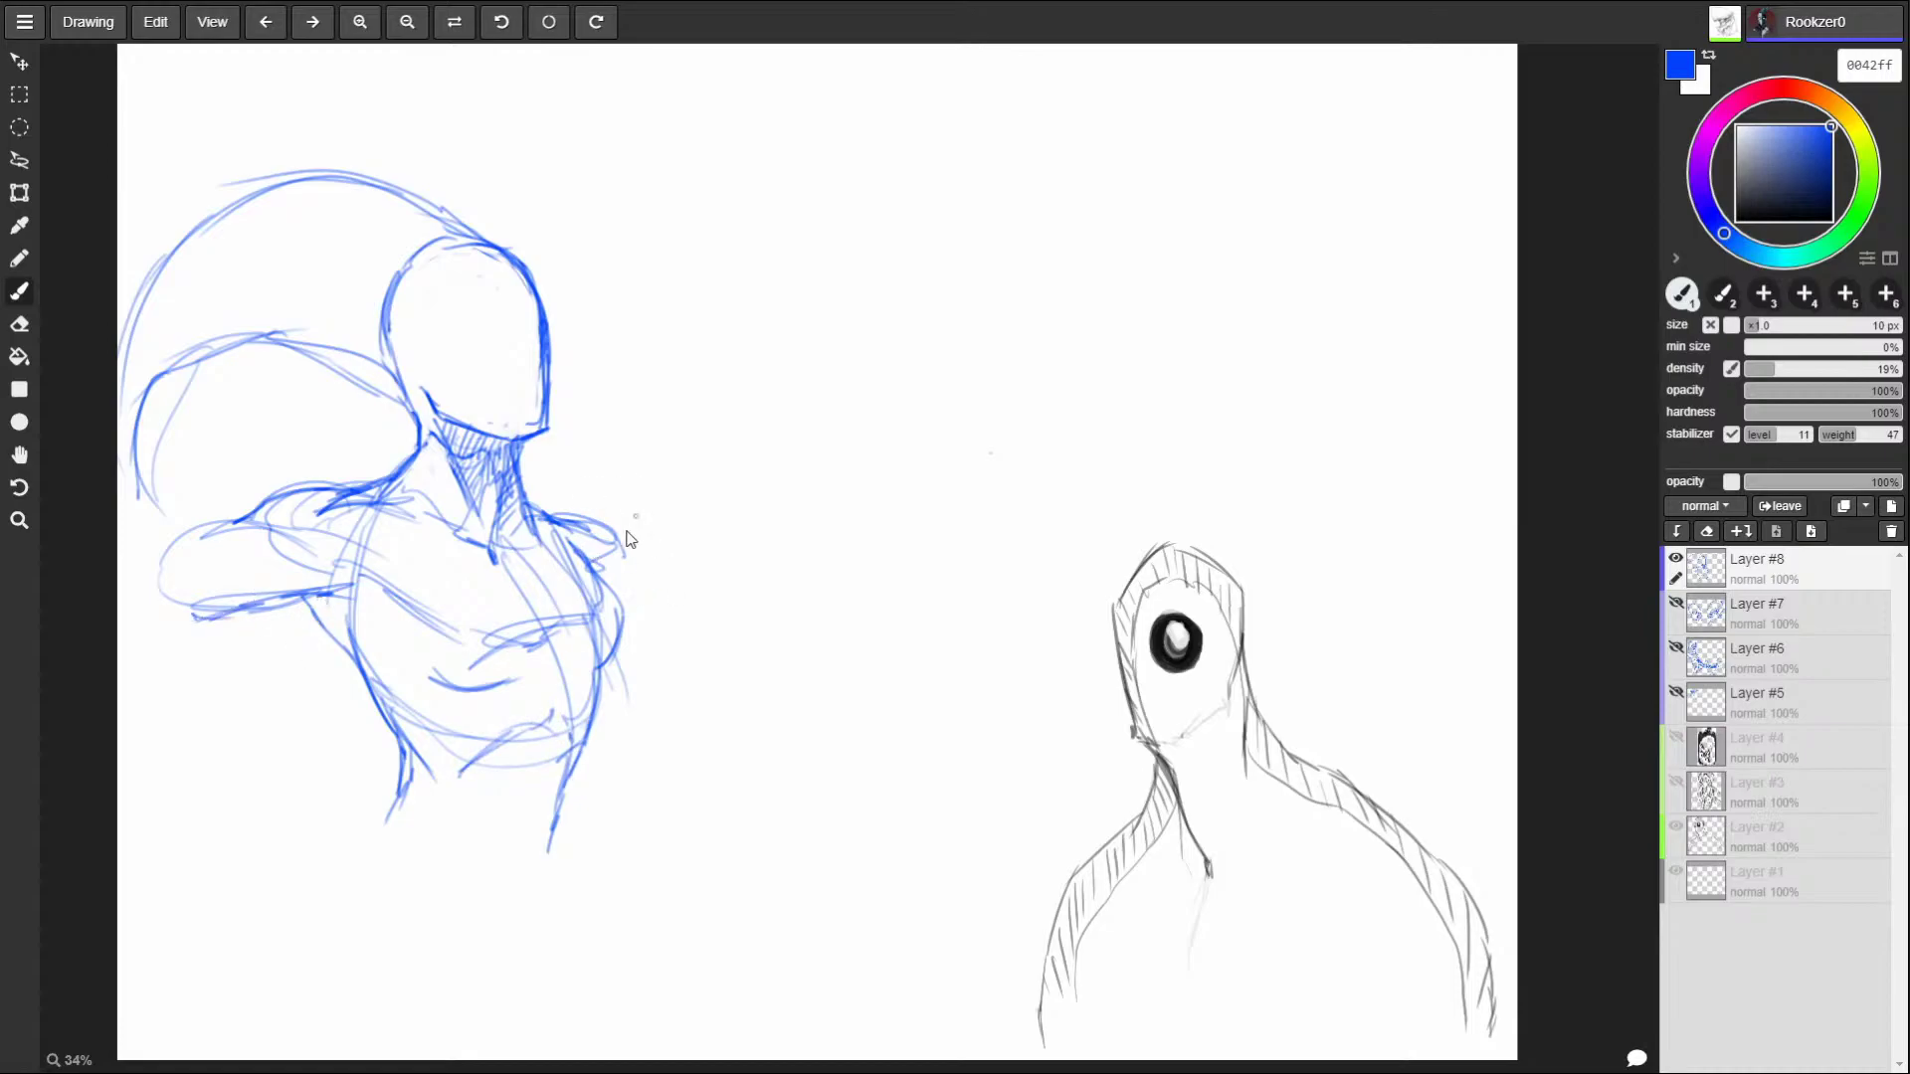
mouse_move(606, 545)
mouse_down()
mouse_move(701, 661)
mouse_move(680, 738)
mouse_up()
drag(671, 635, 716, 705)
drag(642, 601, 700, 676)
mouse_move(596, 527)
mouse_down()
mouse_move(715, 705)
mouse_move(663, 736)
mouse_move(702, 762)
mouse_up()
drag(708, 702, 744, 744)
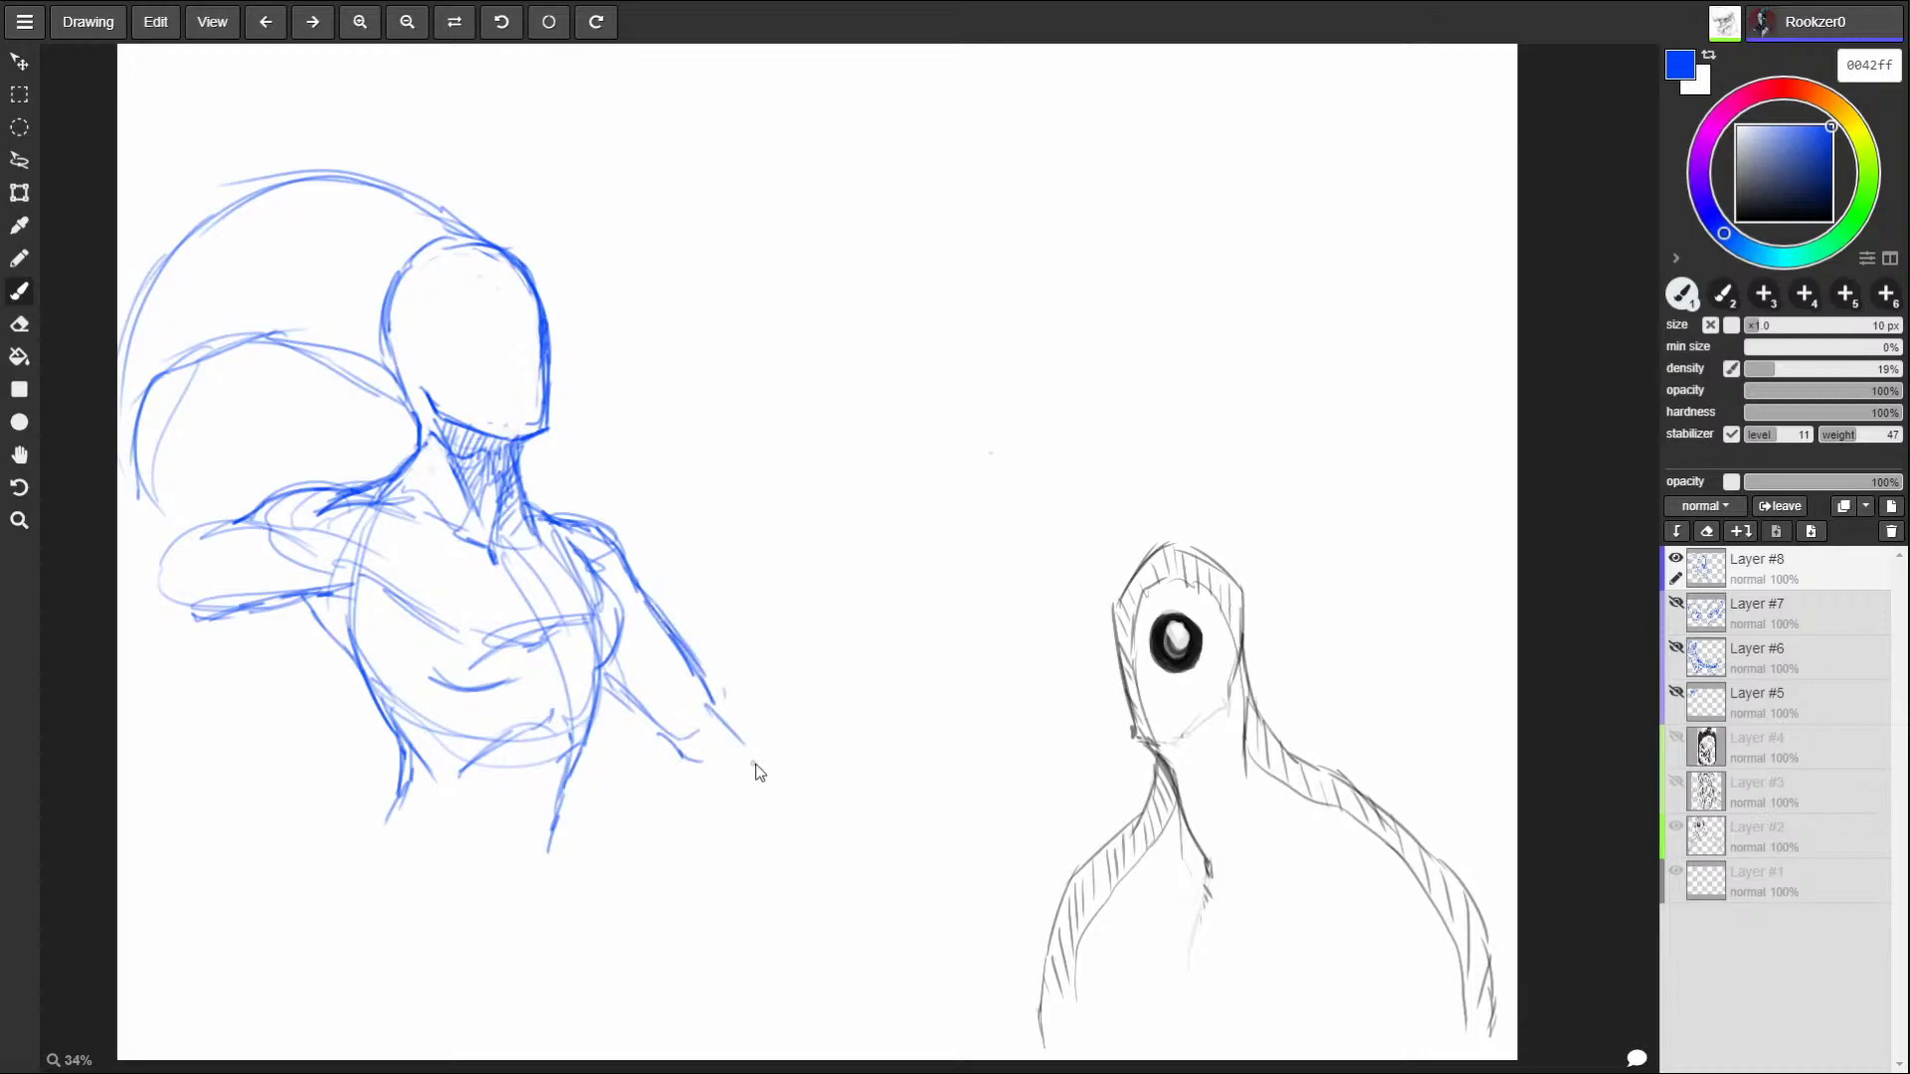
Sketch a small hunched figure beside the torso with a tiny oval head, sloping shoulders and long hanging arms.
mouse_move(933, 162)
mouse_down()
mouse_move(939, 227)
mouse_move(910, 204)
mouse_move(816, 397)
mouse_up()
drag(940, 245, 1026, 449)
mouse_move(866, 236)
mouse_down()
mouse_move(810, 303)
mouse_move(807, 447)
mouse_up()
drag(922, 316, 862, 403)
mouse_move(957, 283)
mouse_down()
mouse_move(892, 432)
mouse_move(939, 507)
mouse_up()
drag(801, 408, 825, 623)
drag(919, 463, 935, 572)
mouse_move(808, 396)
mouse_down()
mouse_move(825, 577)
mouse_move(907, 334)
mouse_move(1002, 537)
mouse_up()
drag(1021, 429, 1040, 531)
drag(996, 396, 984, 597)
mouse_move(1015, 553)
mouse_down()
mouse_move(1011, 619)
mouse_move(1052, 562)
mouse_move(1045, 485)
mouse_up()
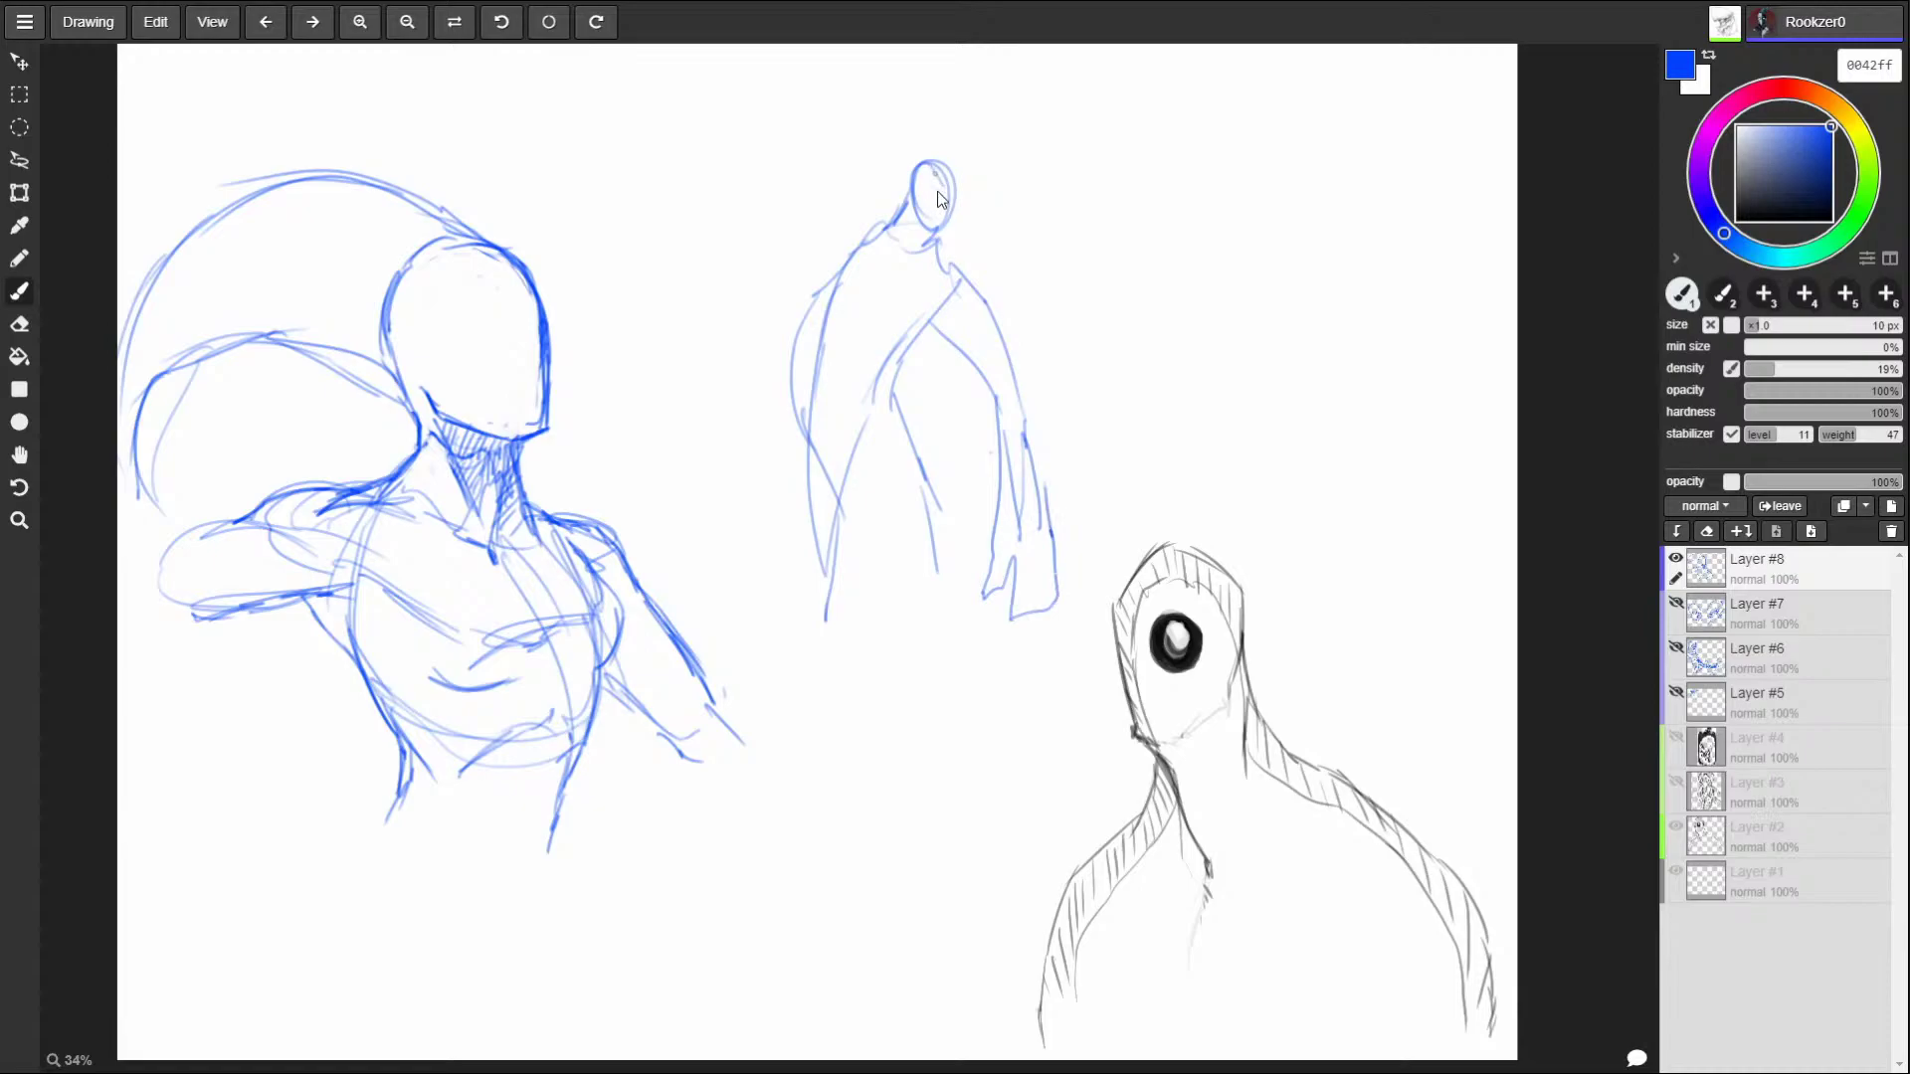
Add a single round eye and inner arm and body lines to the small hunched figure.
drag(859, 308, 826, 456)
drag(856, 447, 888, 572)
drag(854, 492, 862, 563)
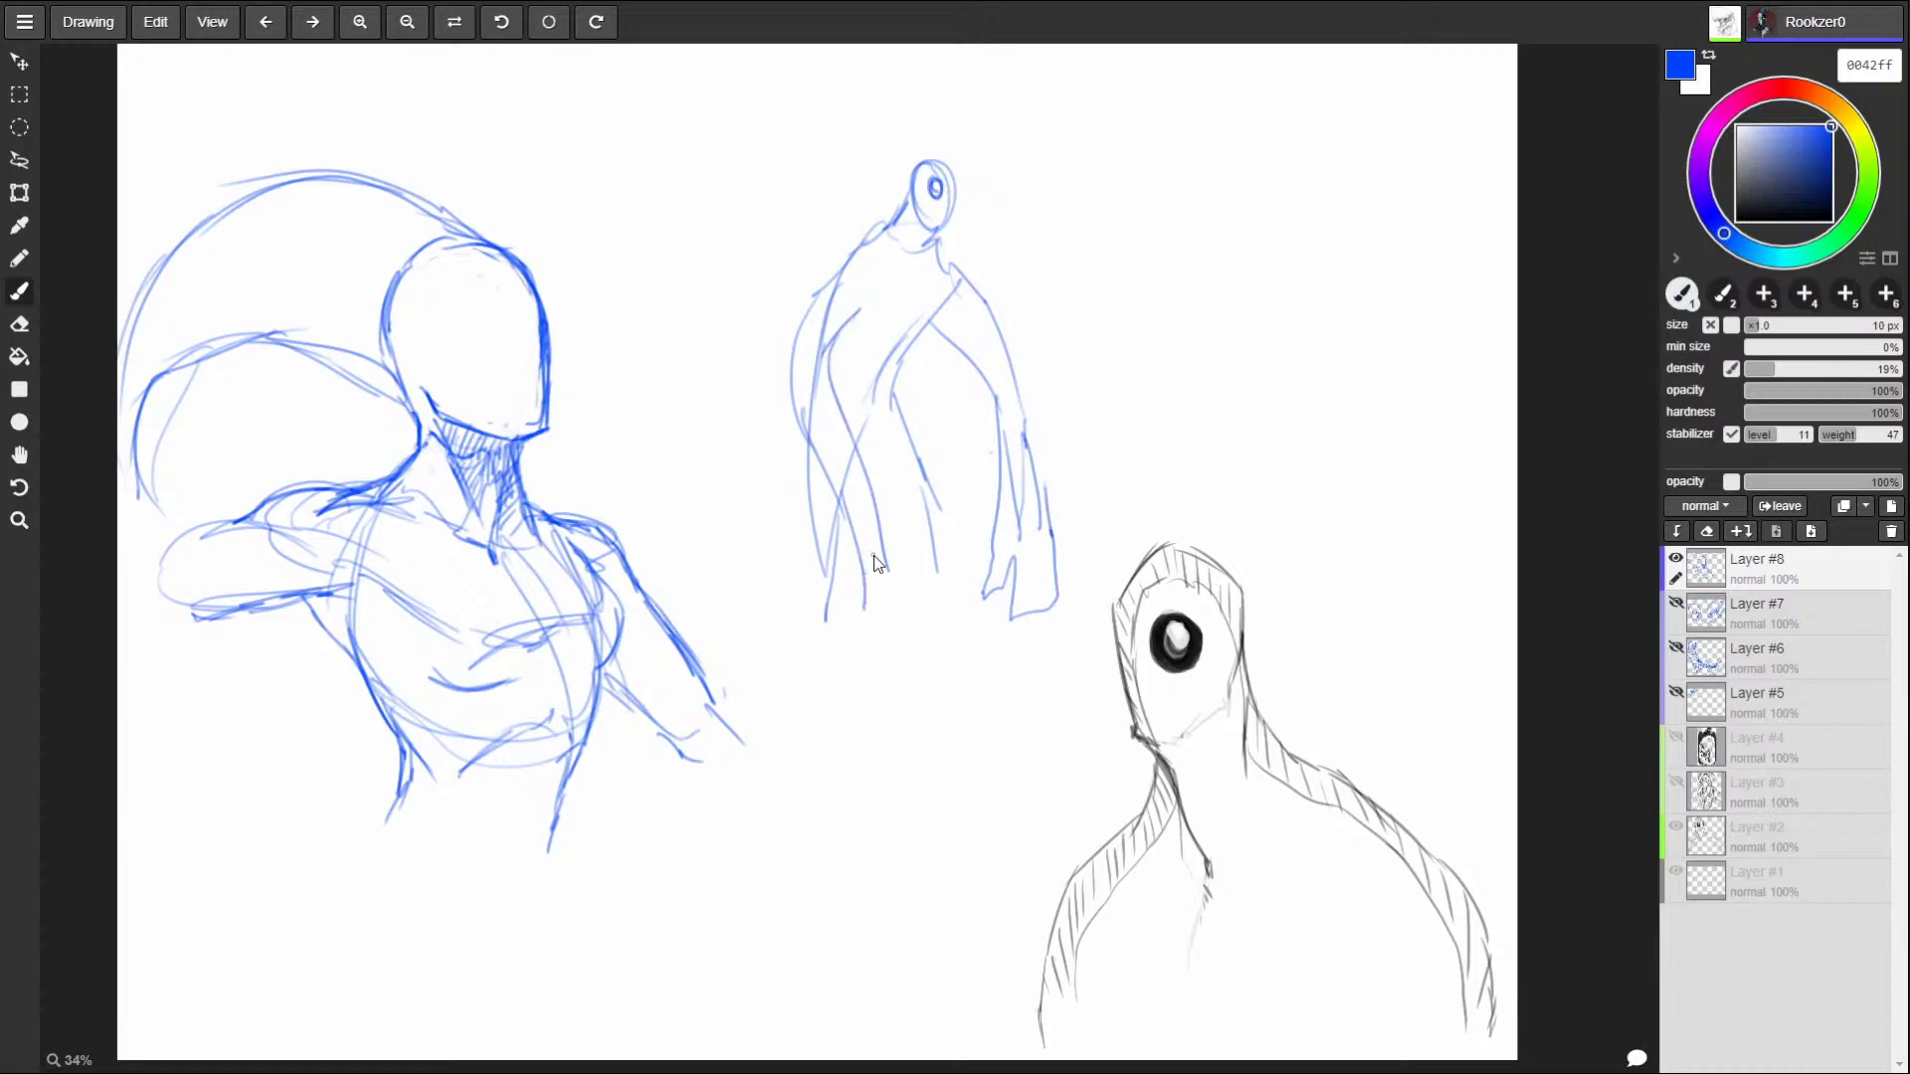
Erase the small hunched figure using a larger eraser and return to the brush.
drag(935, 167, 811, 306)
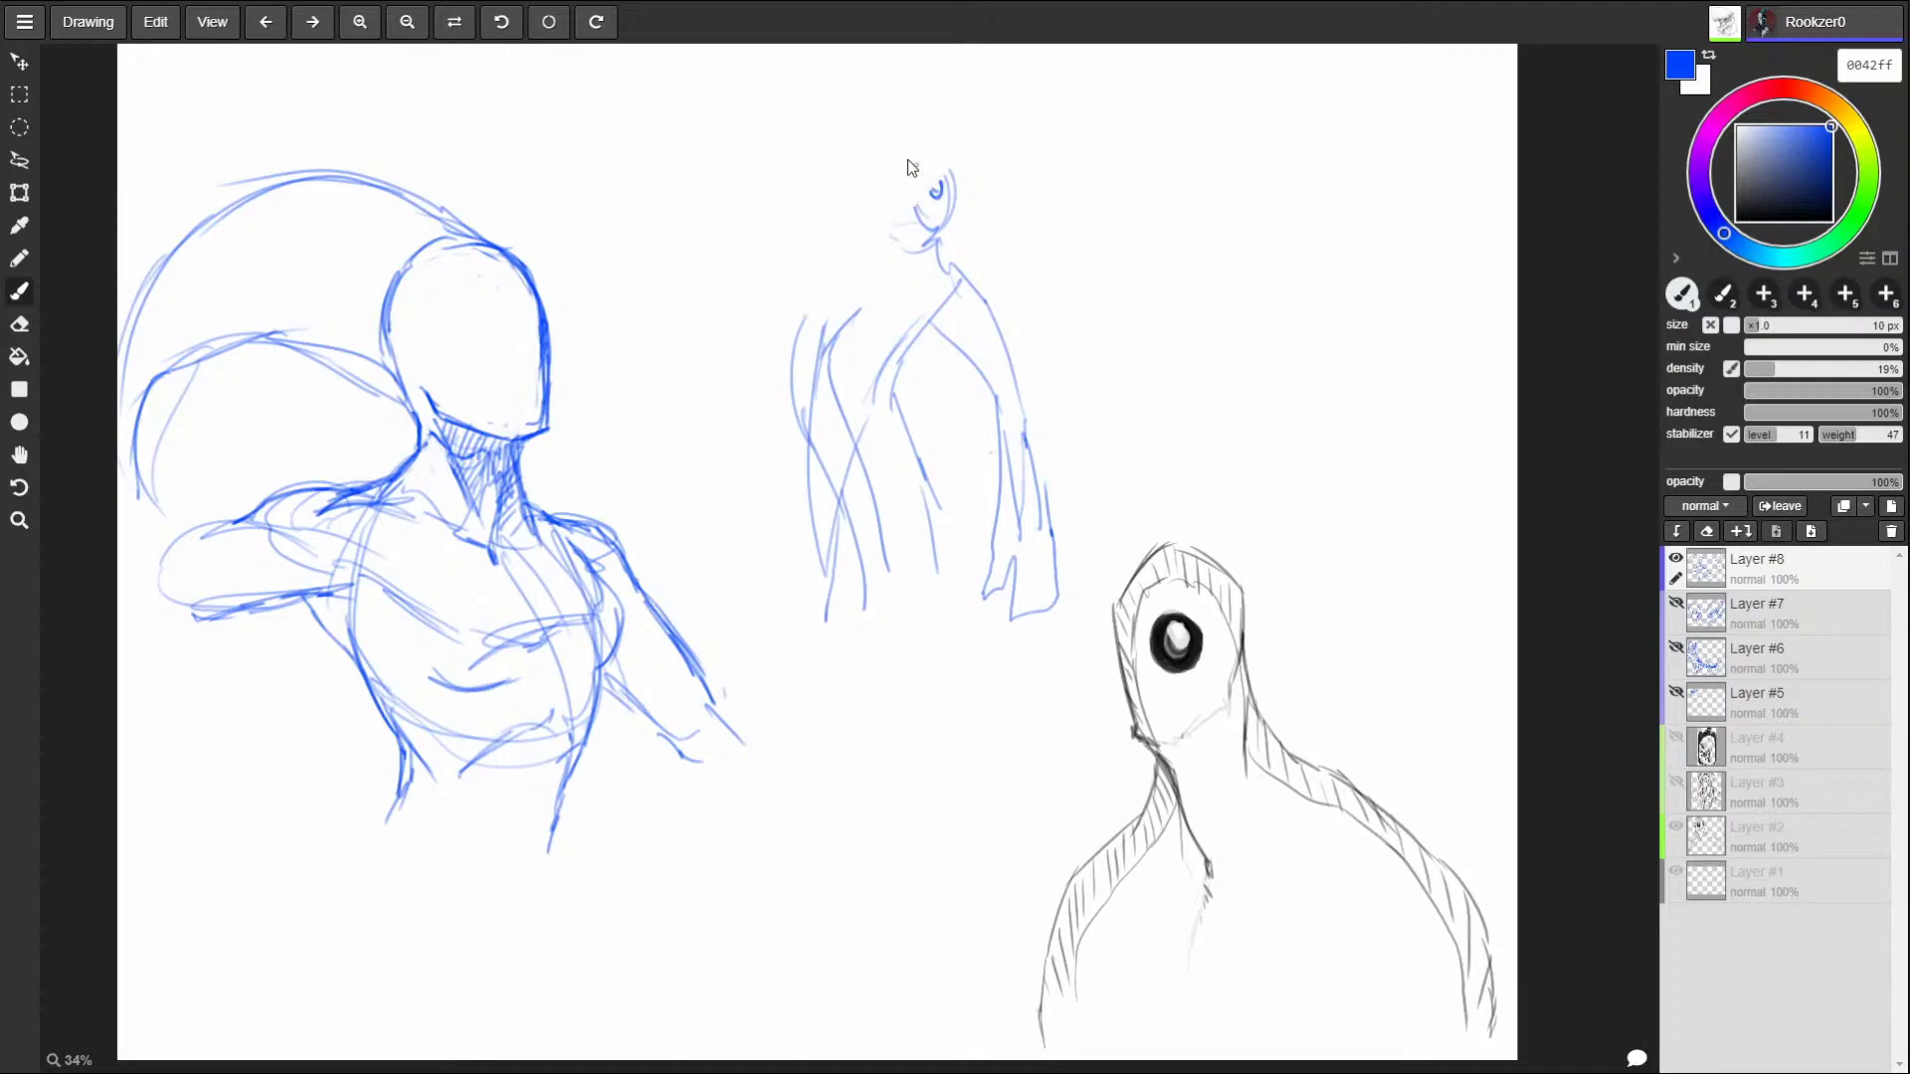
key(])
key(e)
key(])
key(])
mouse_move(929, 214)
mouse_down()
mouse_move(939, 191)
mouse_move(822, 342)
mouse_move(852, 584)
mouse_move(984, 320)
mouse_move(1020, 618)
mouse_move(968, 281)
mouse_up()
key(b)
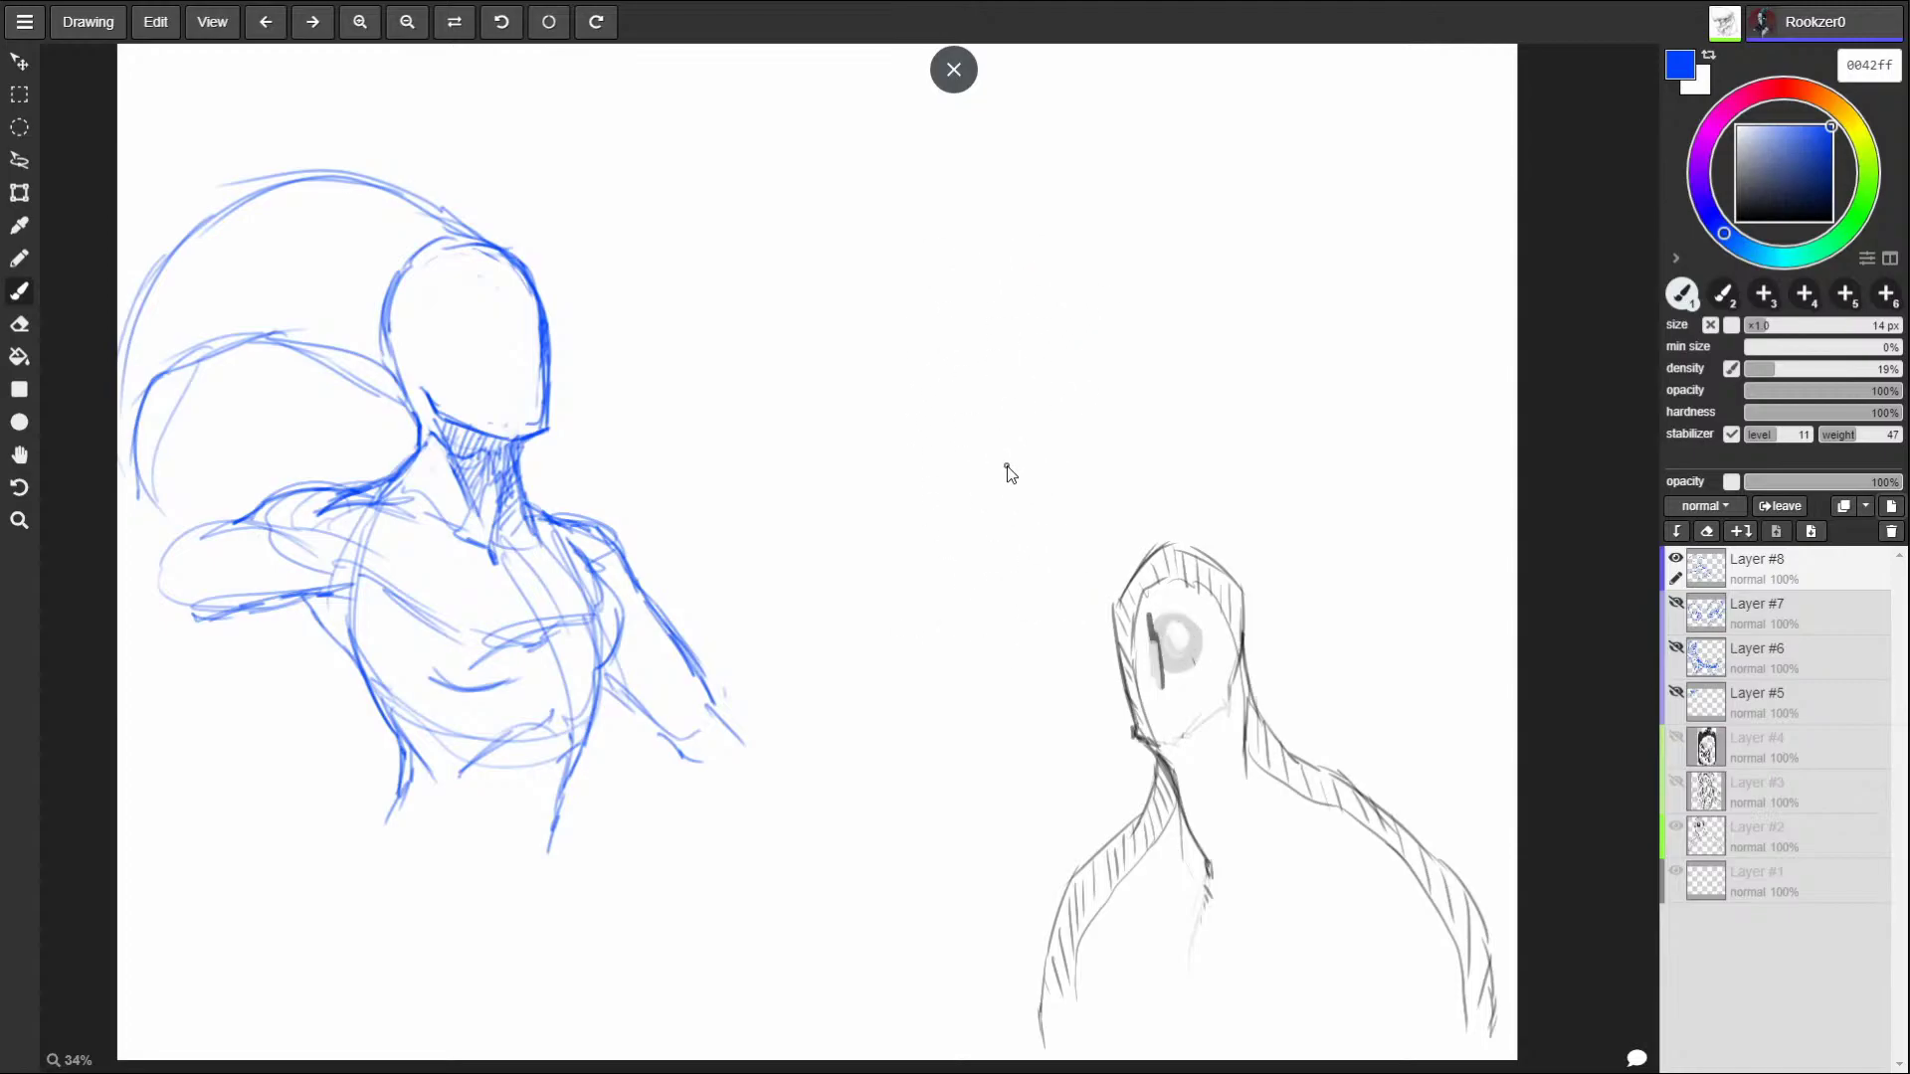
click(969, 273)
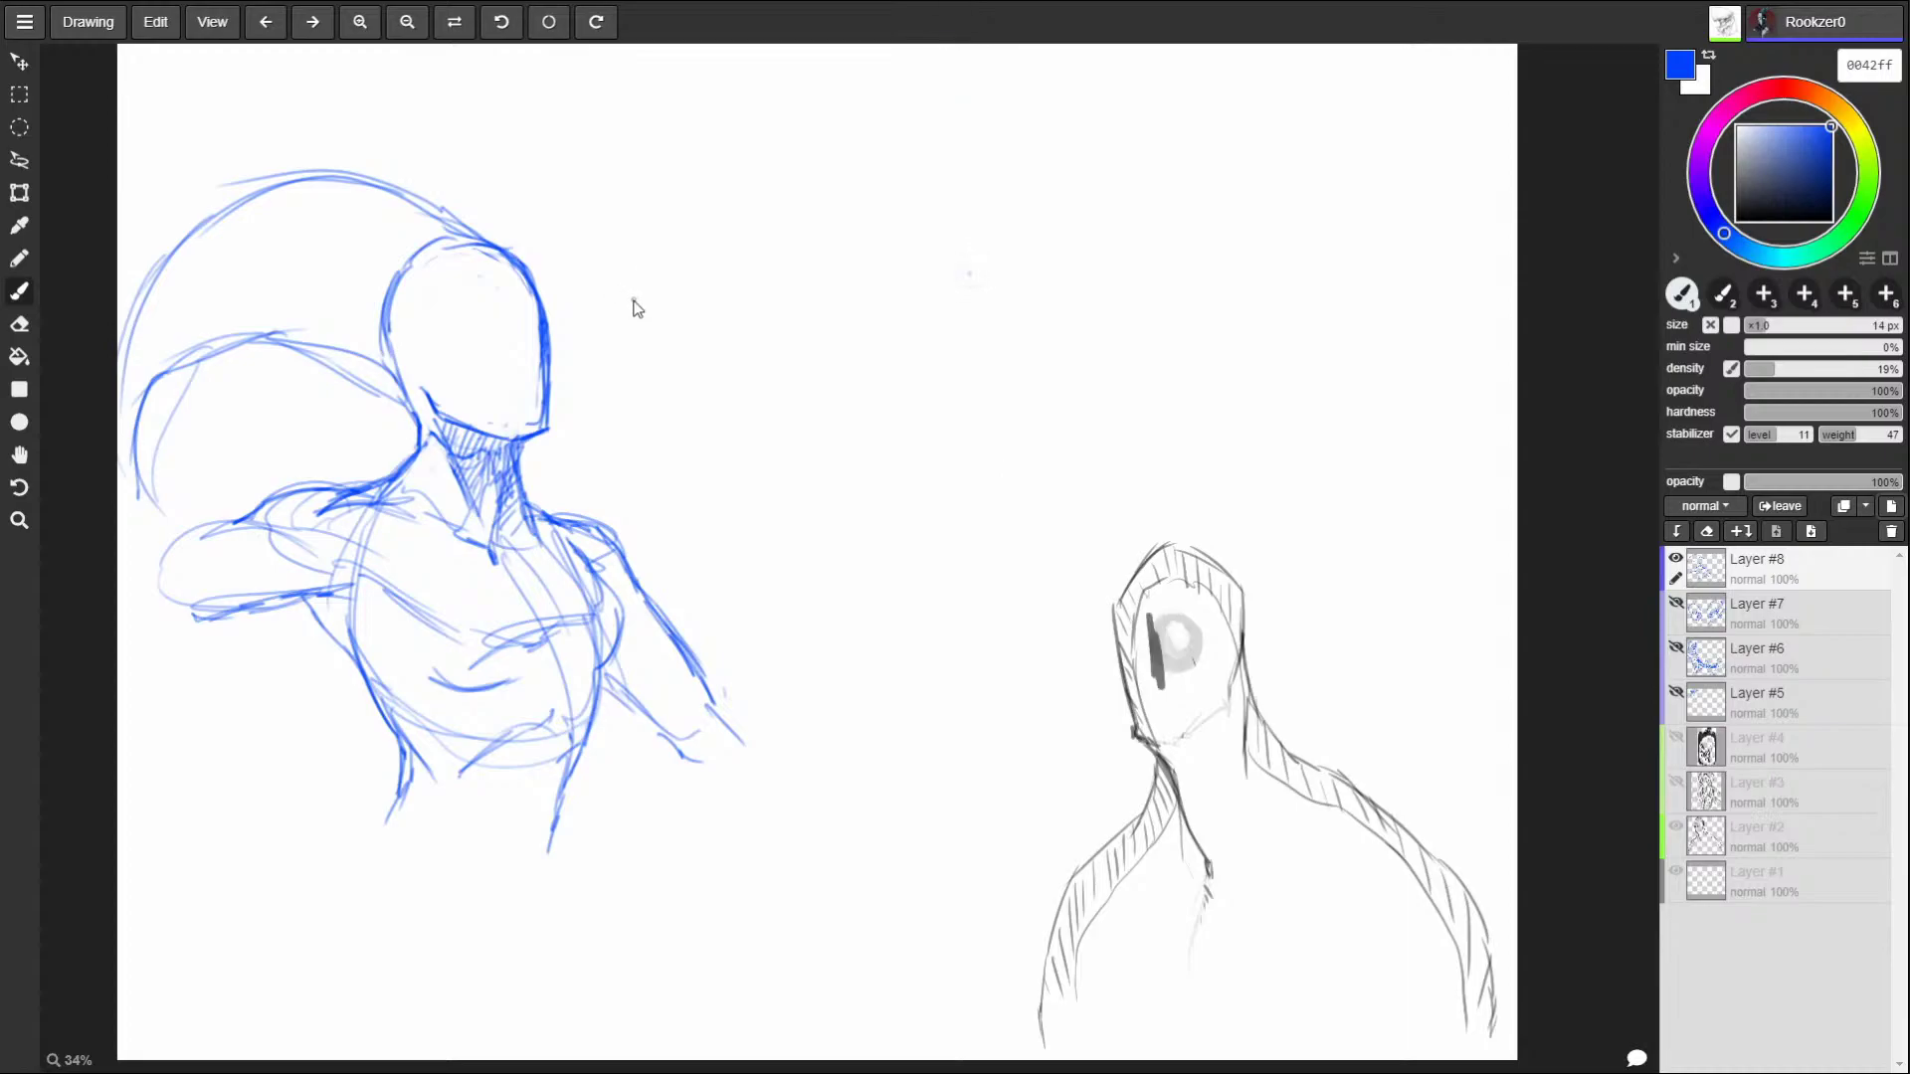
Set the brush size to 16 px and draw a skull with eye sockets, nose hole and teeth inside the figure's head.
key(bracketright)
key(bracketright)
key(bracketright)
key(bracketright)
key(bracketright)
key(bracketright)
key(bracketleft)
key(bracketleft)
key(bracketleft)
key(bracketleft)
key(bracketleft)
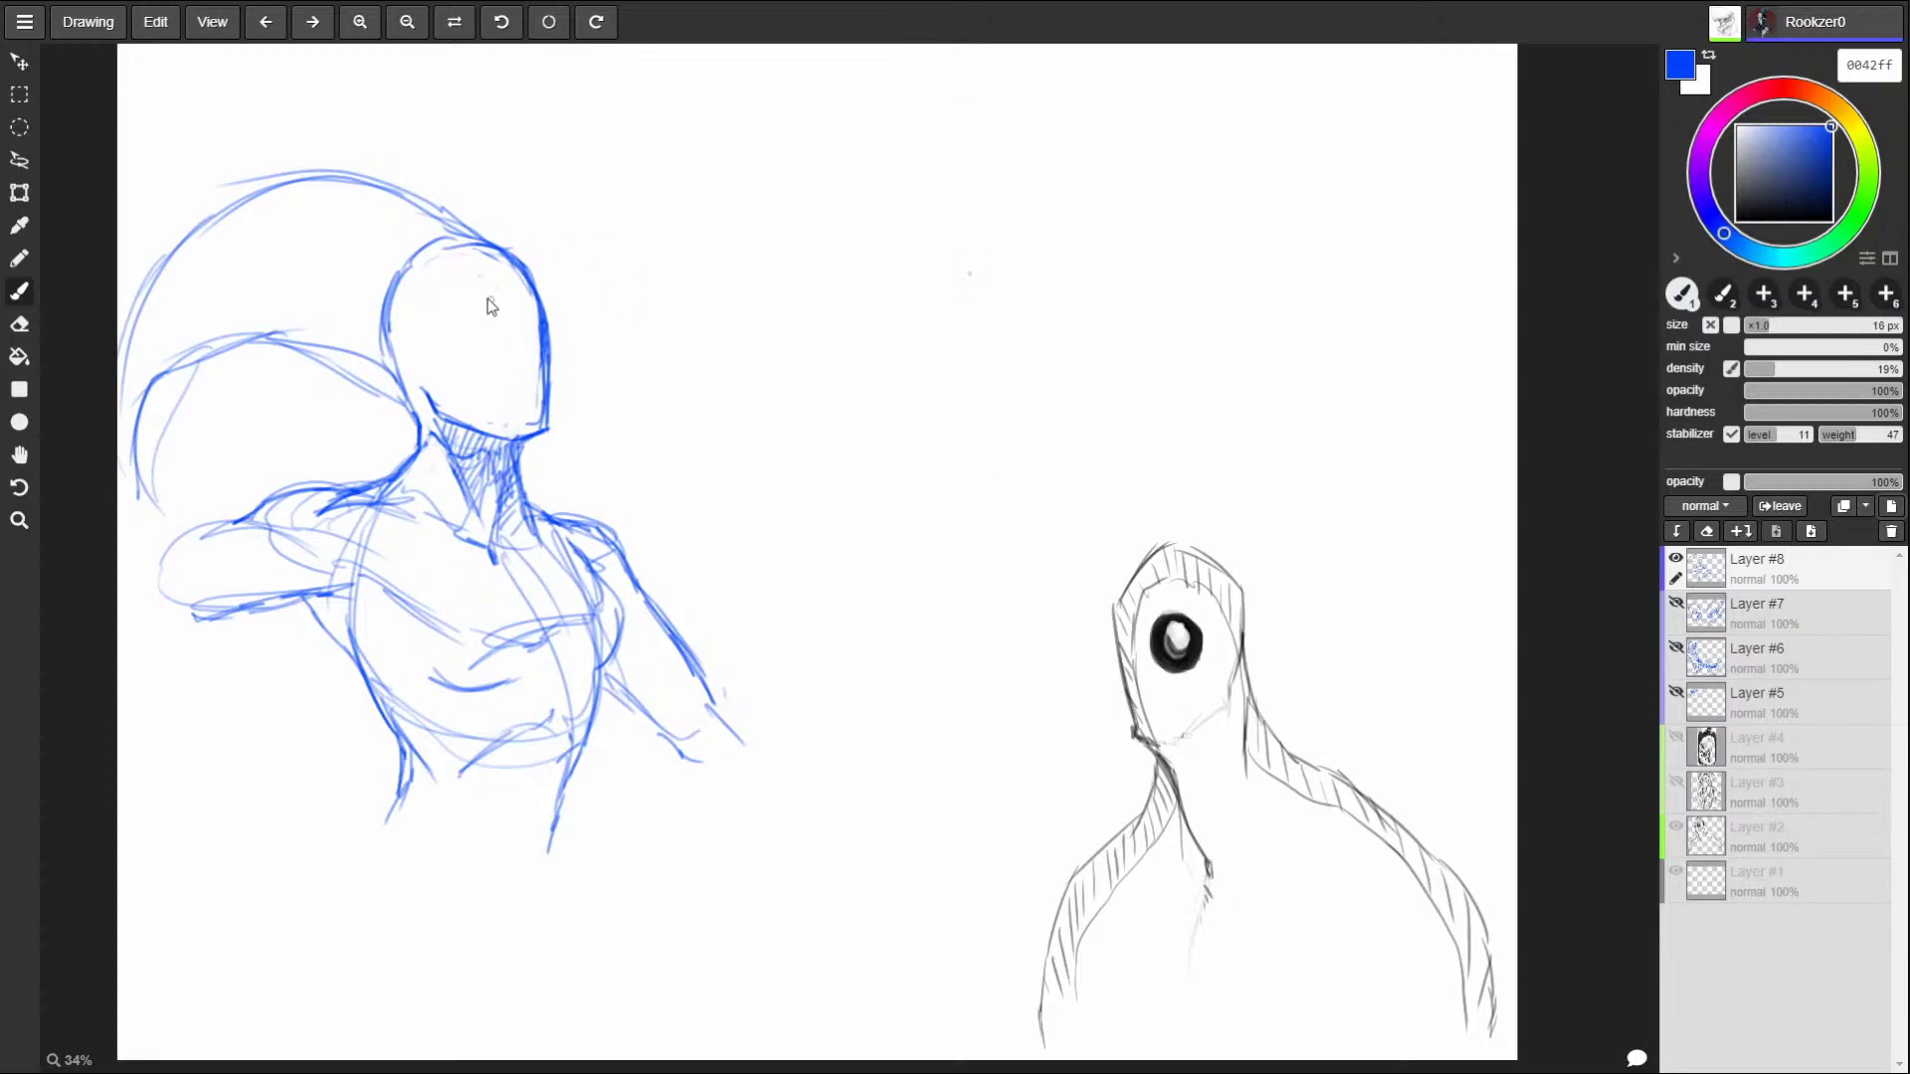
mouse_move(469, 259)
mouse_down()
mouse_move(422, 284)
mouse_move(415, 338)
mouse_move(501, 370)
mouse_up()
mouse_move(481, 265)
mouse_down()
mouse_move(515, 294)
mouse_move(535, 396)
mouse_move(533, 360)
mouse_move(467, 394)
mouse_move(448, 370)
mouse_move(493, 350)
mouse_move(472, 322)
mouse_move(528, 358)
mouse_move(525, 326)
mouse_move(516, 370)
mouse_up()
key(ctrl+z)
mouse_move(467, 398)
mouse_down()
mouse_move(535, 402)
mouse_move(534, 363)
mouse_up()
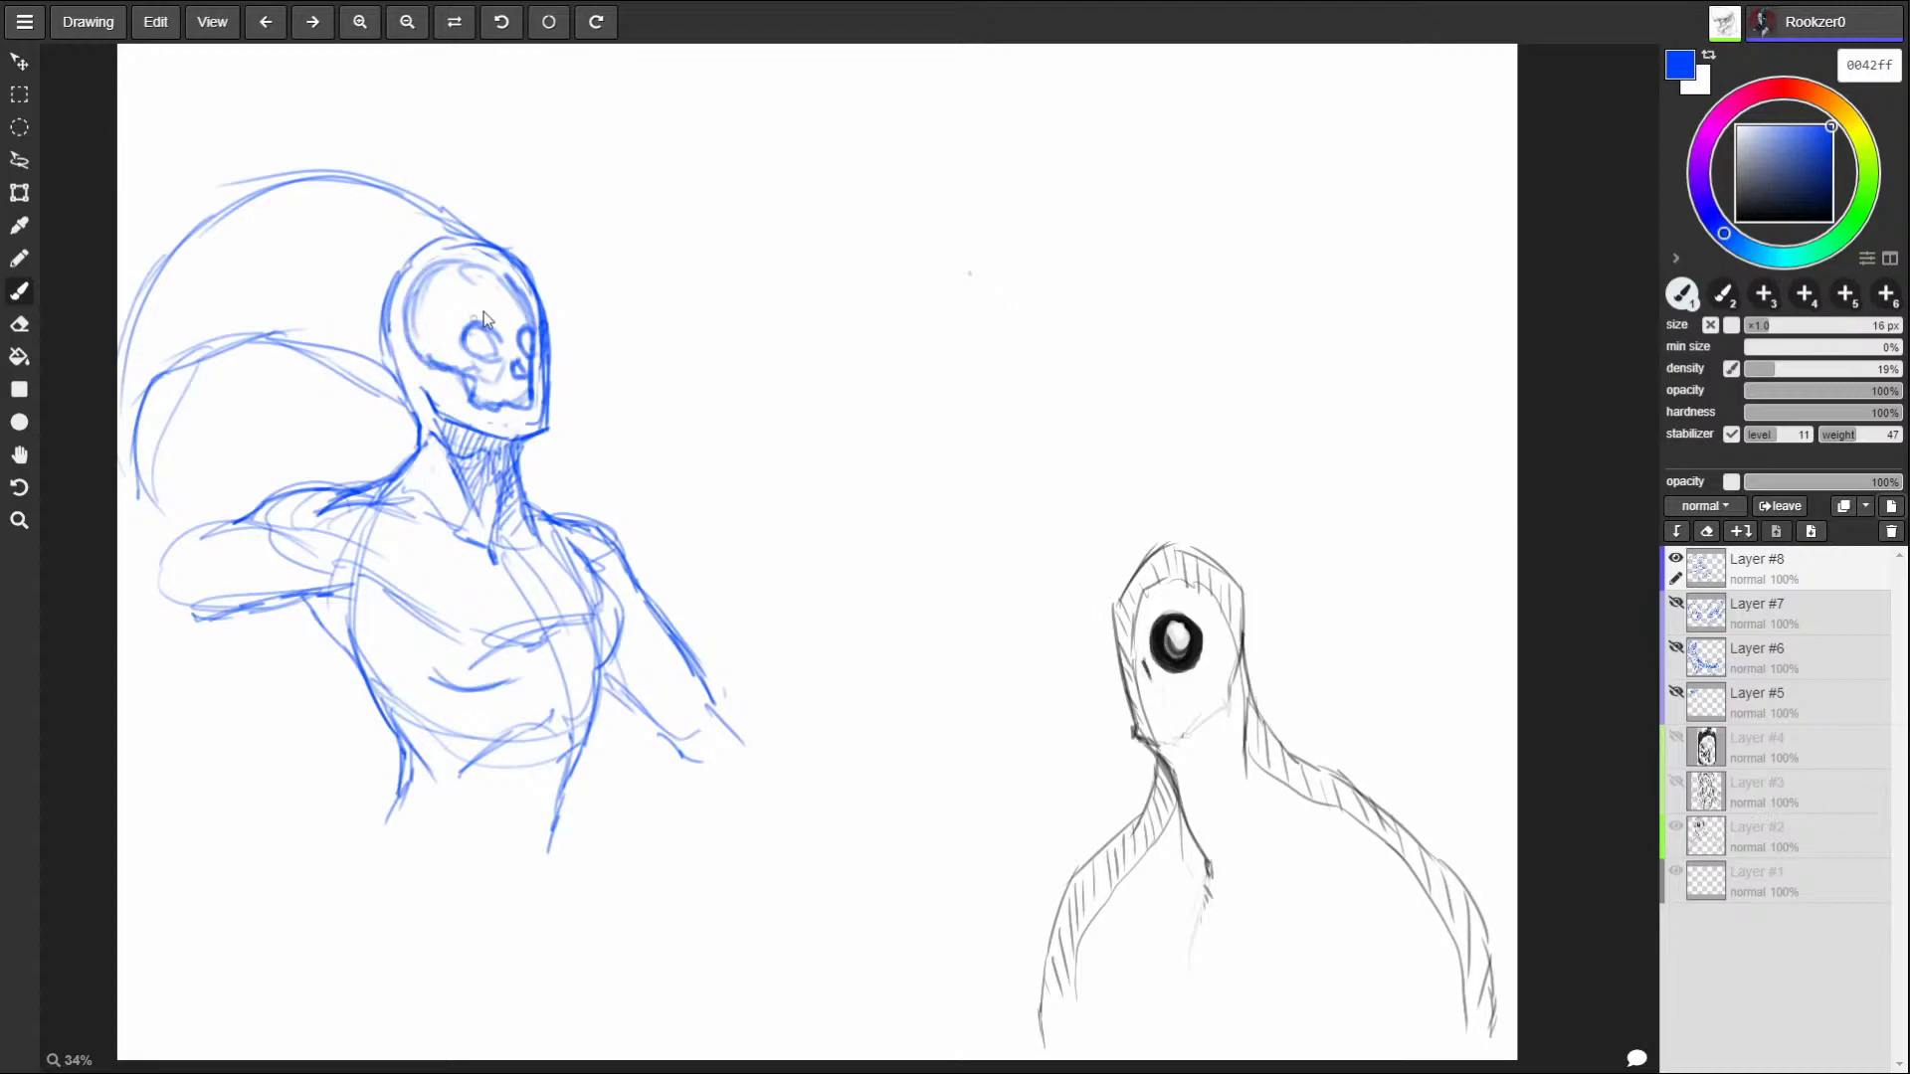
mouse_move(513, 396)
mouse_down()
mouse_move(462, 384)
mouse_move(511, 380)
mouse_up()
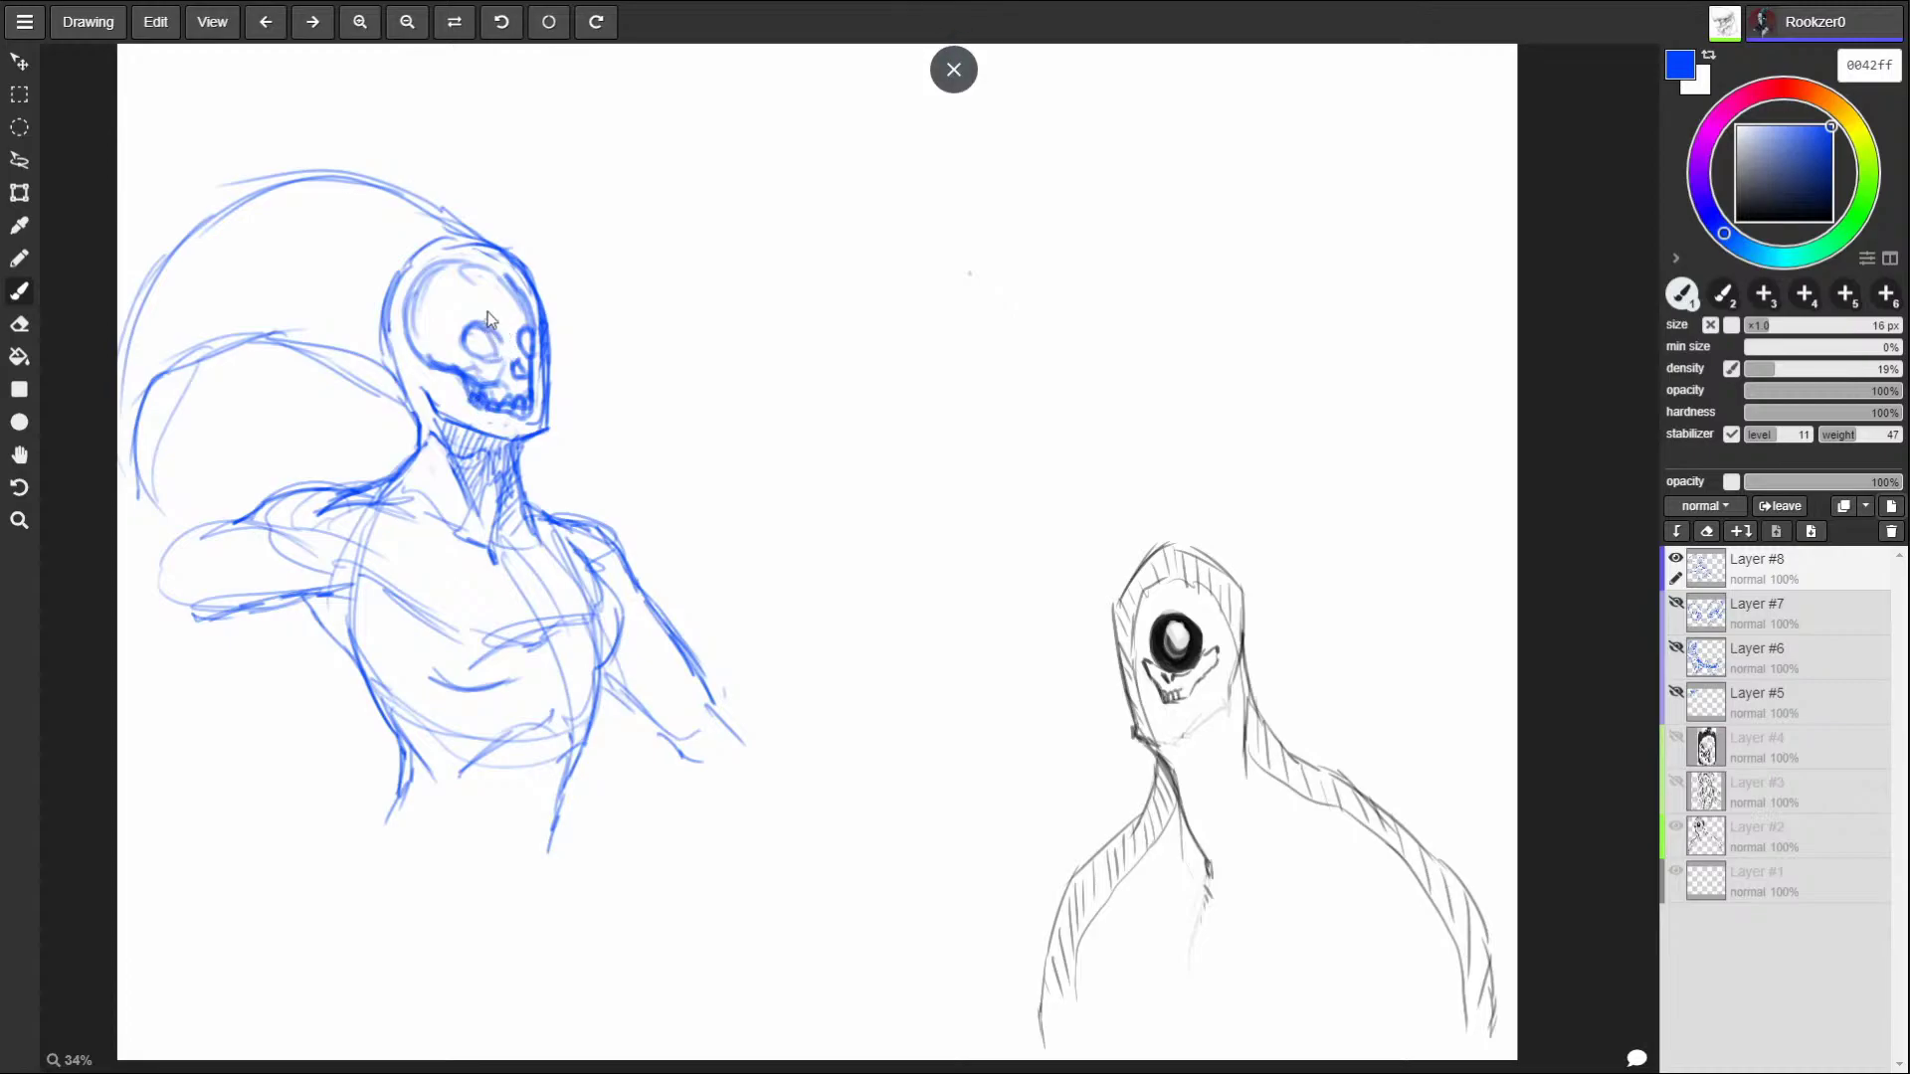
Darken the skull's eye sockets, refine its face edge and add small circular details on the temple and cheek.
mouse_move(497, 321)
mouse_down()
mouse_move(475, 363)
mouse_move(497, 328)
mouse_move(537, 360)
mouse_up()
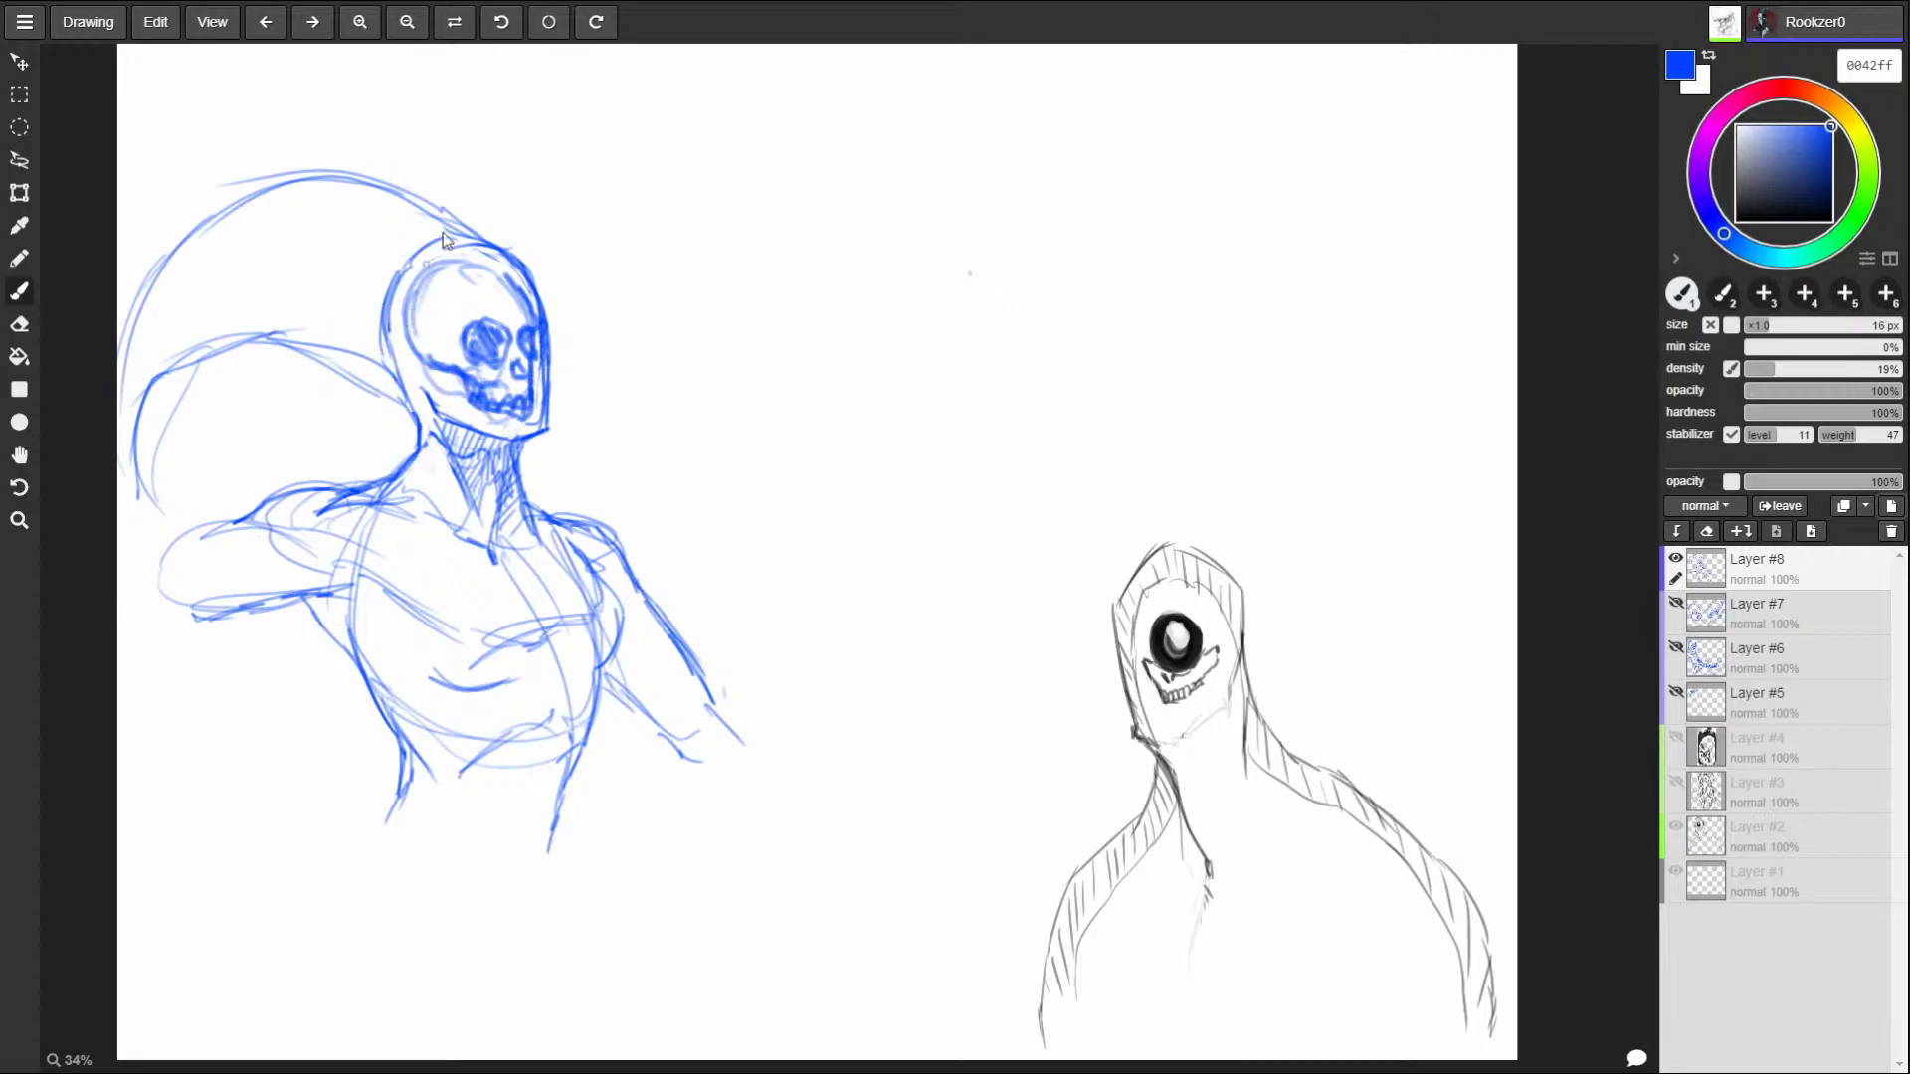
mouse_move(456, 354)
mouse_down()
mouse_move(483, 283)
mouse_move(529, 428)
mouse_move(497, 261)
mouse_move(545, 435)
mouse_move(514, 229)
mouse_up()
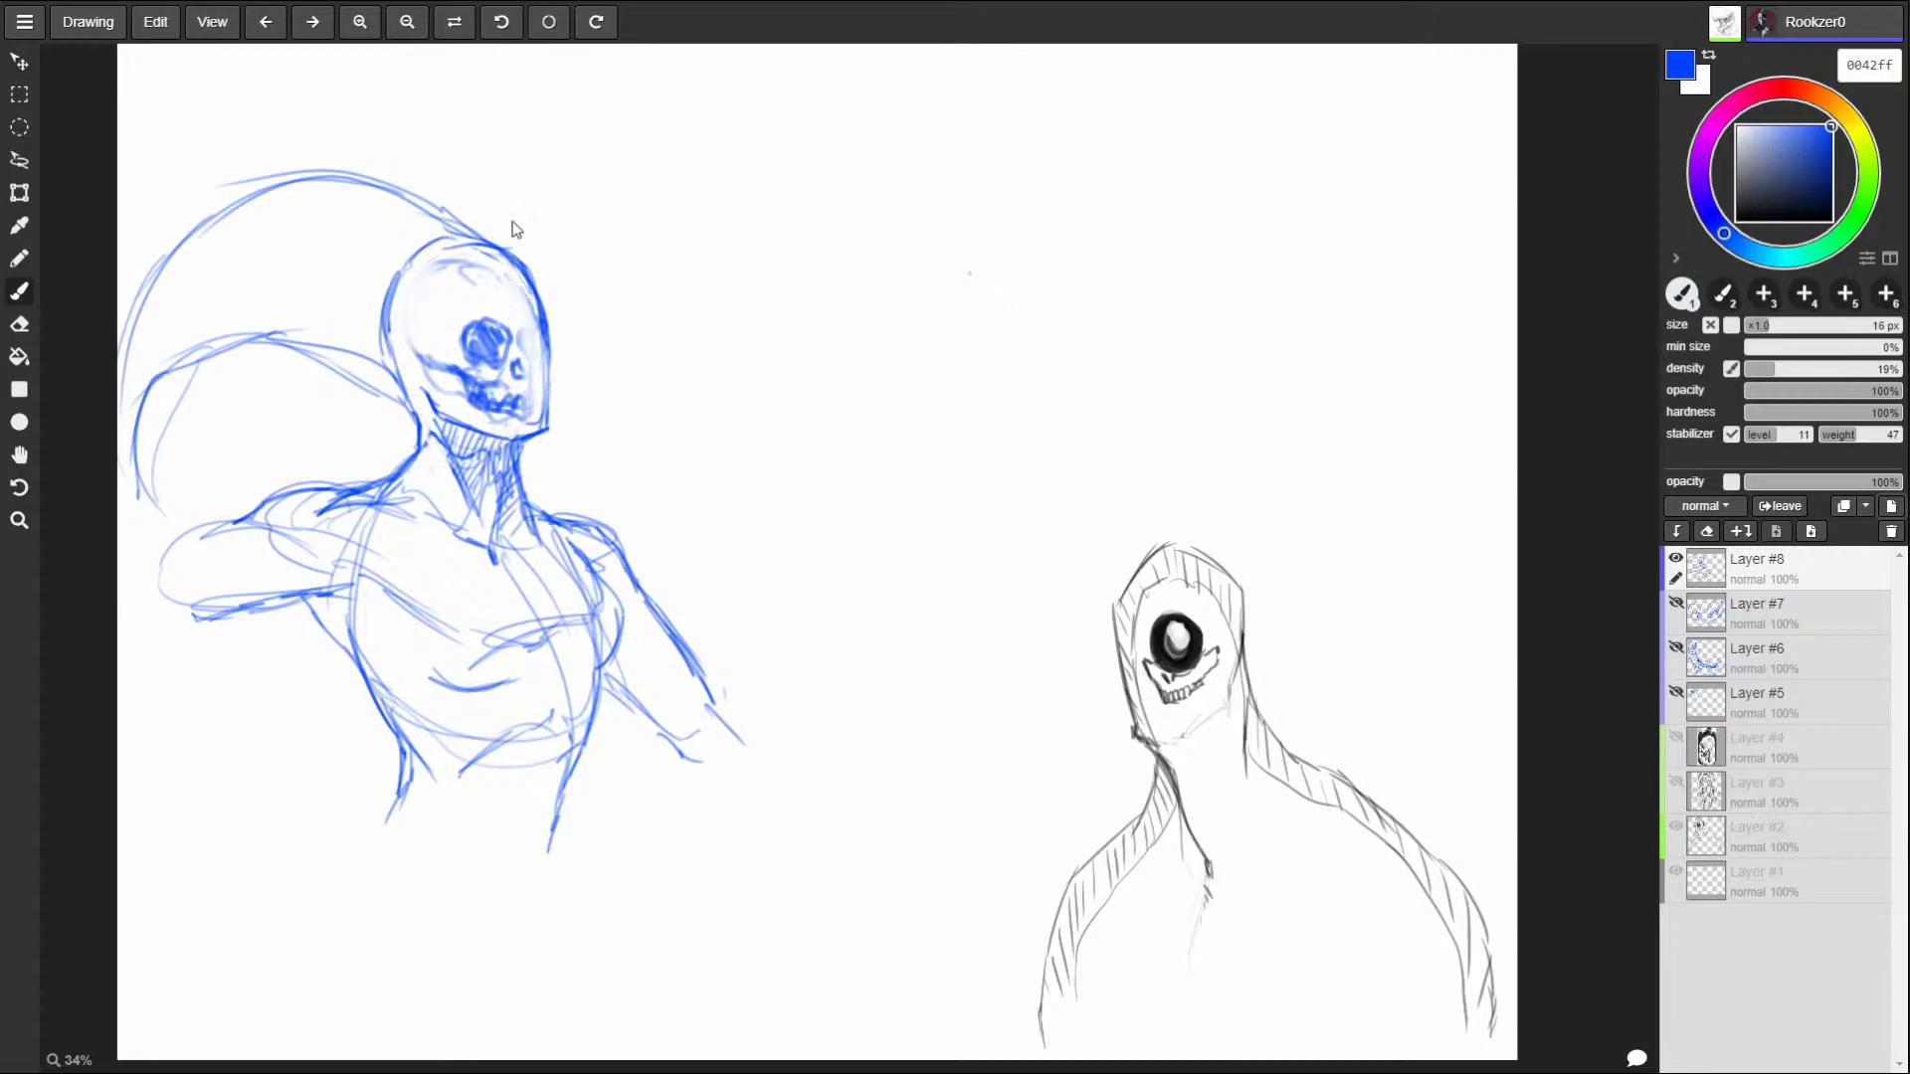
drag(524, 374, 534, 438)
drag(531, 356, 538, 378)
mouse_move(407, 346)
mouse_down()
mouse_move(404, 308)
mouse_move(428, 346)
mouse_up()
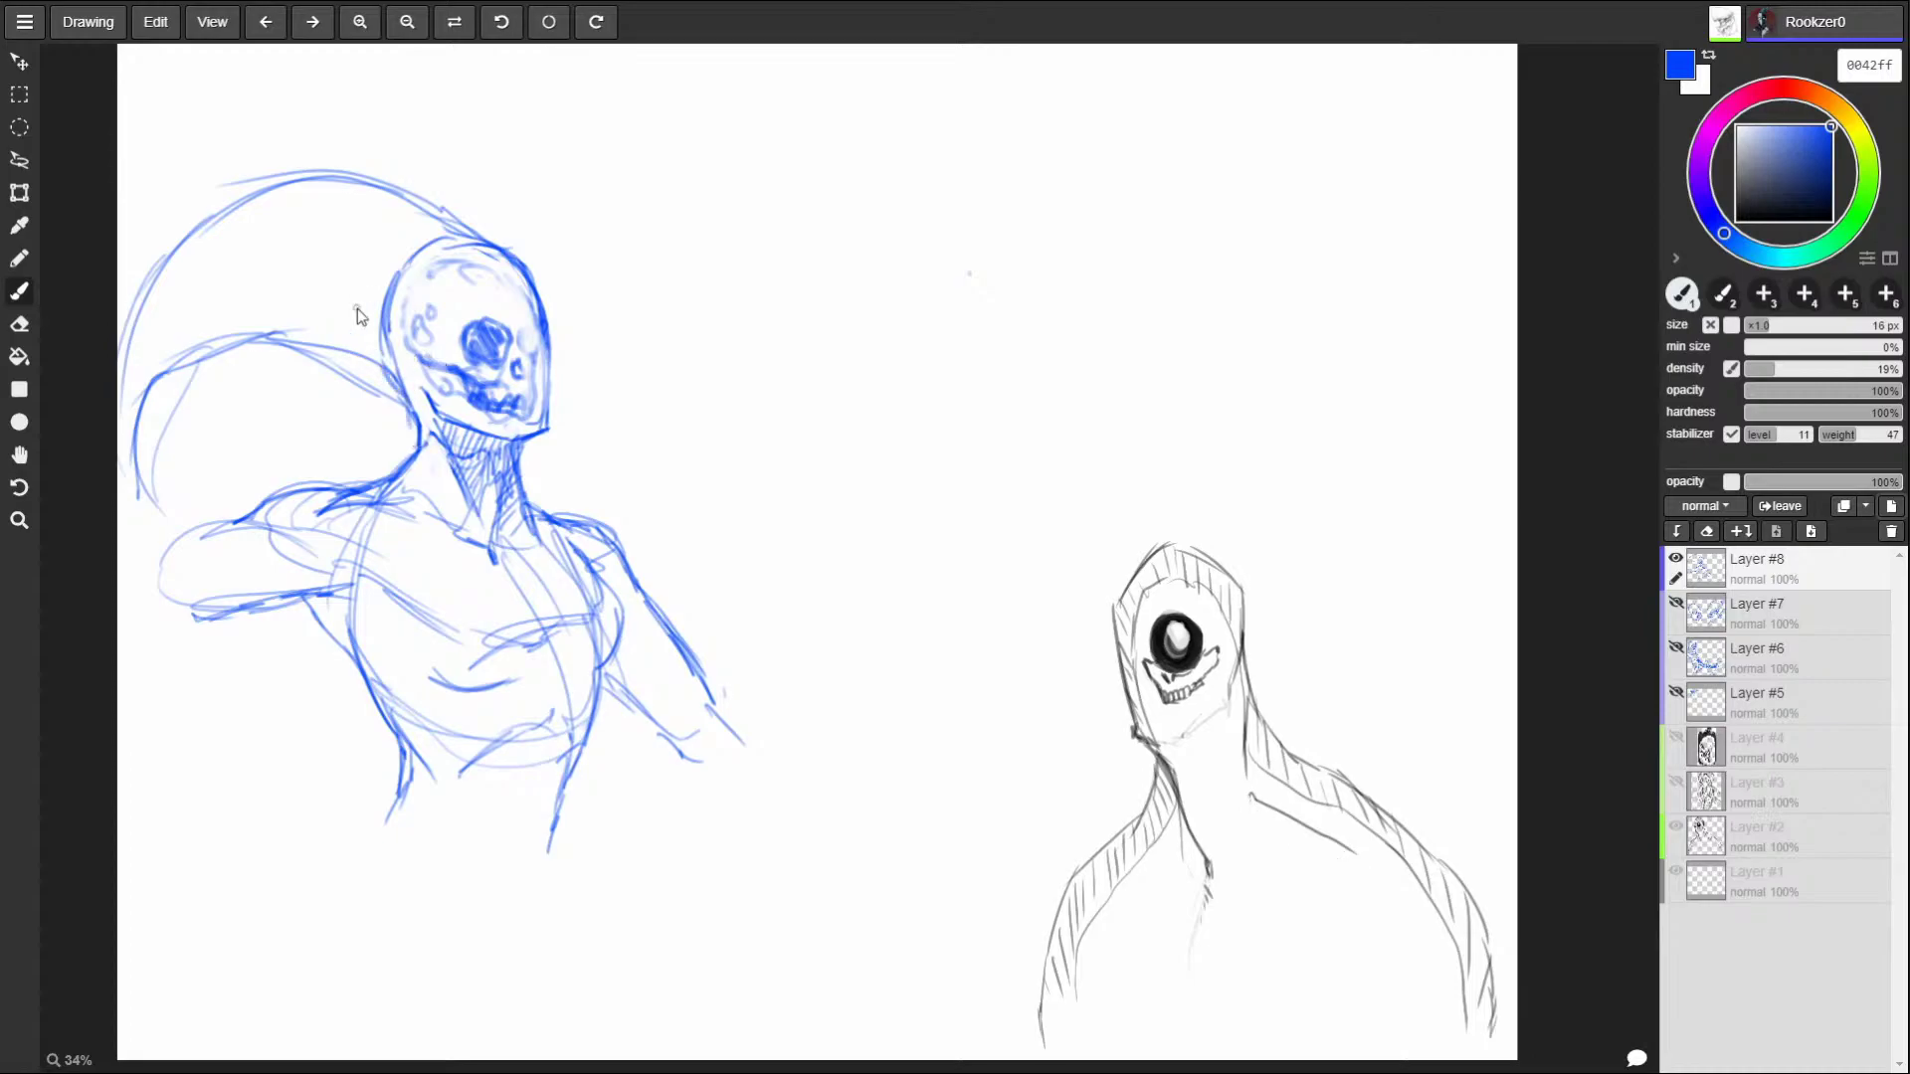
Thicken and hatch the lower edge of the sweeping head, add an inner arc and extend its outer curve.
key(ctrl+z)
mouse_move(403, 395)
mouse_down()
mouse_move(249, 363)
mouse_move(159, 373)
mouse_up()
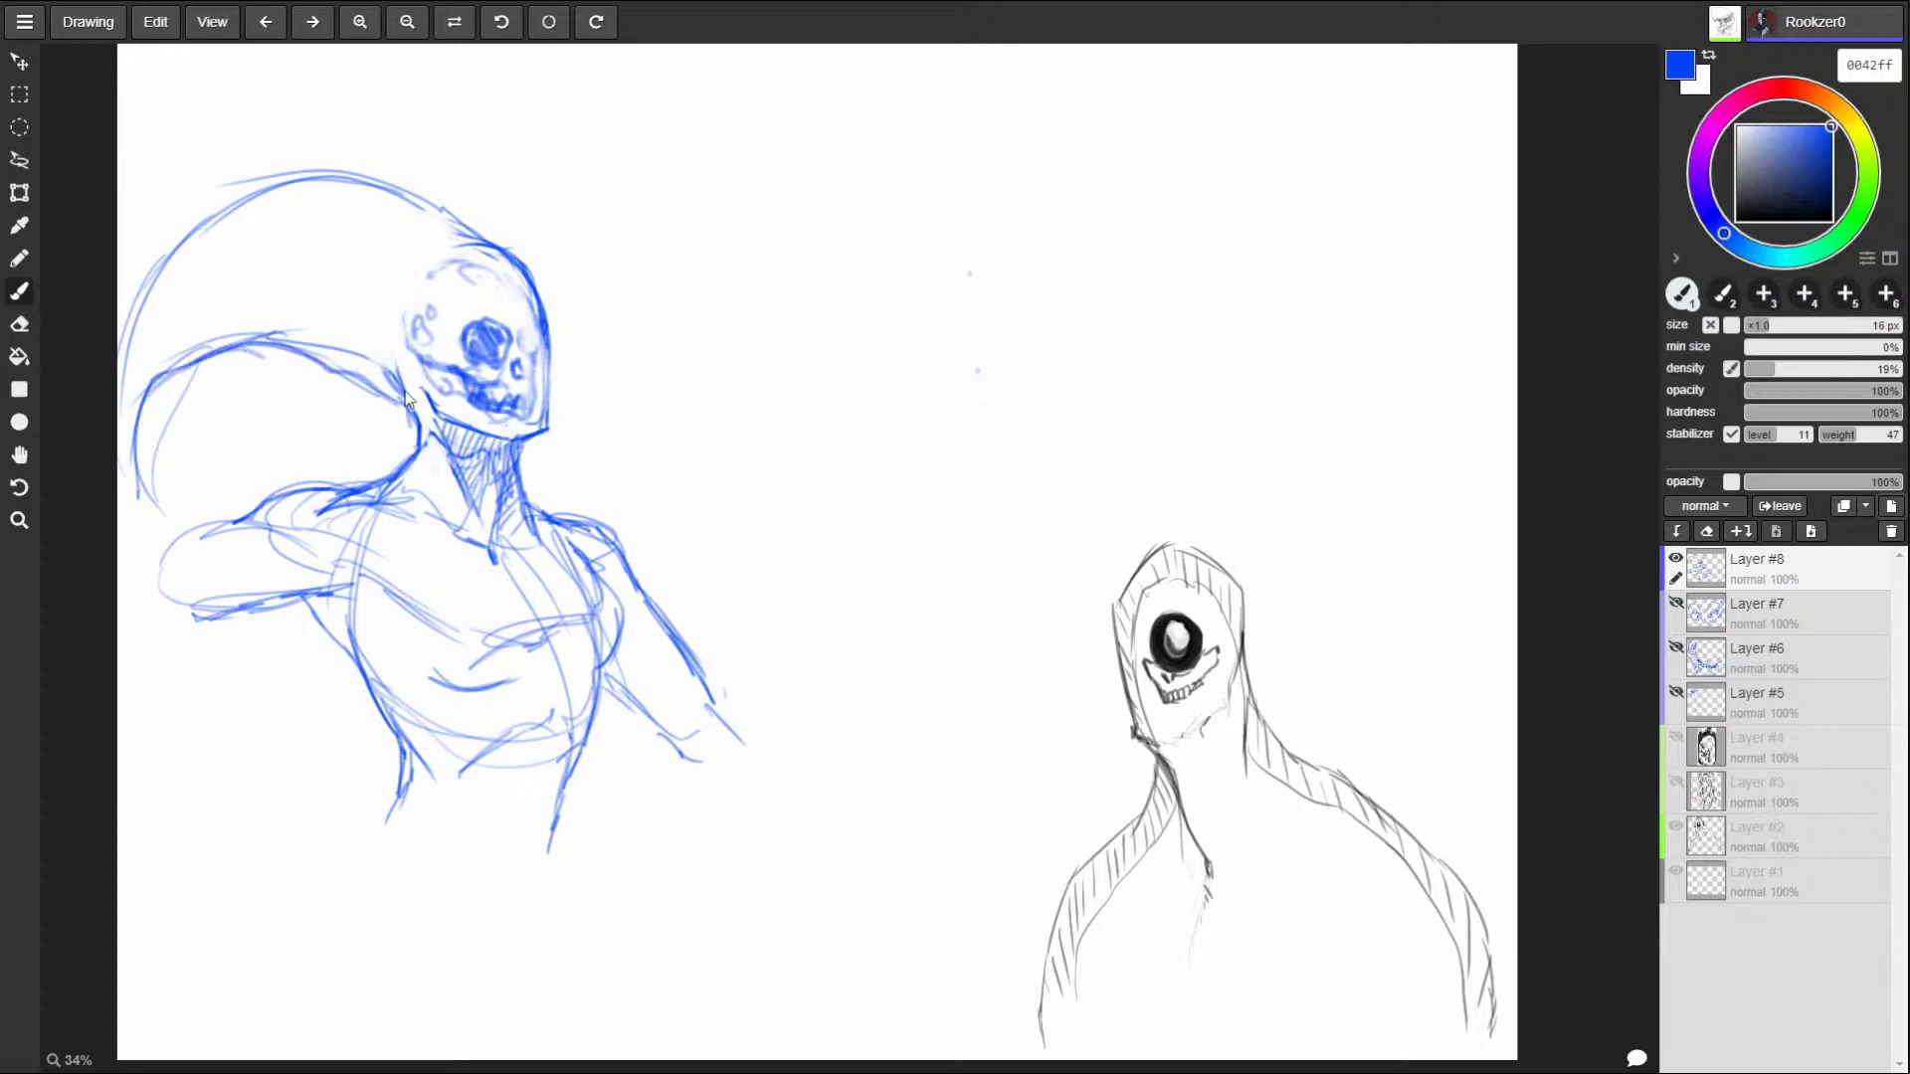
mouse_move(392, 406)
mouse_down()
mouse_move(252, 295)
mouse_move(149, 409)
mouse_up()
mouse_move(322, 358)
mouse_down()
mouse_move(230, 387)
mouse_move(140, 498)
mouse_up()
mouse_move(236, 378)
mouse_down()
mouse_move(179, 528)
mouse_move(248, 385)
mouse_move(319, 350)
mouse_up()
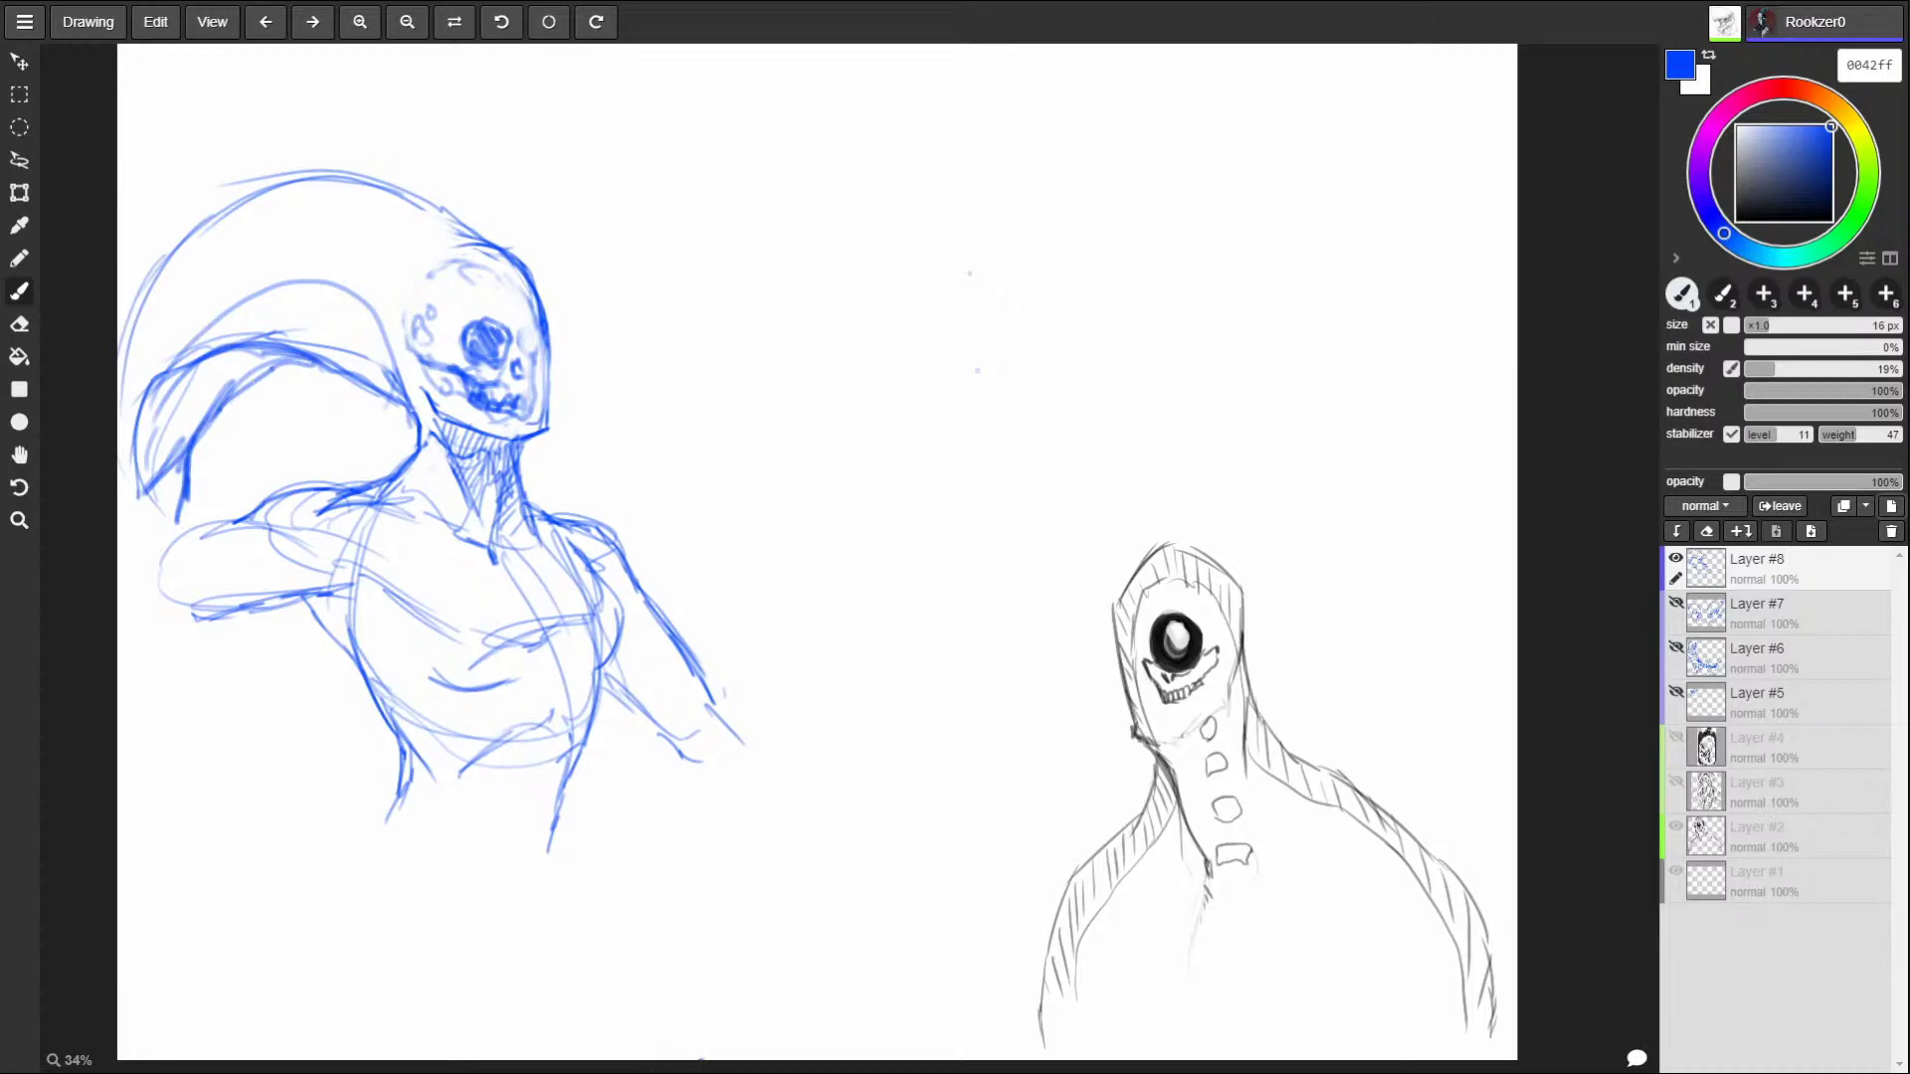
mouse_move(483, 247)
mouse_down()
mouse_move(241, 169)
mouse_move(234, 135)
mouse_move(248, 202)
mouse_move(257, 174)
mouse_move(120, 250)
mouse_up()
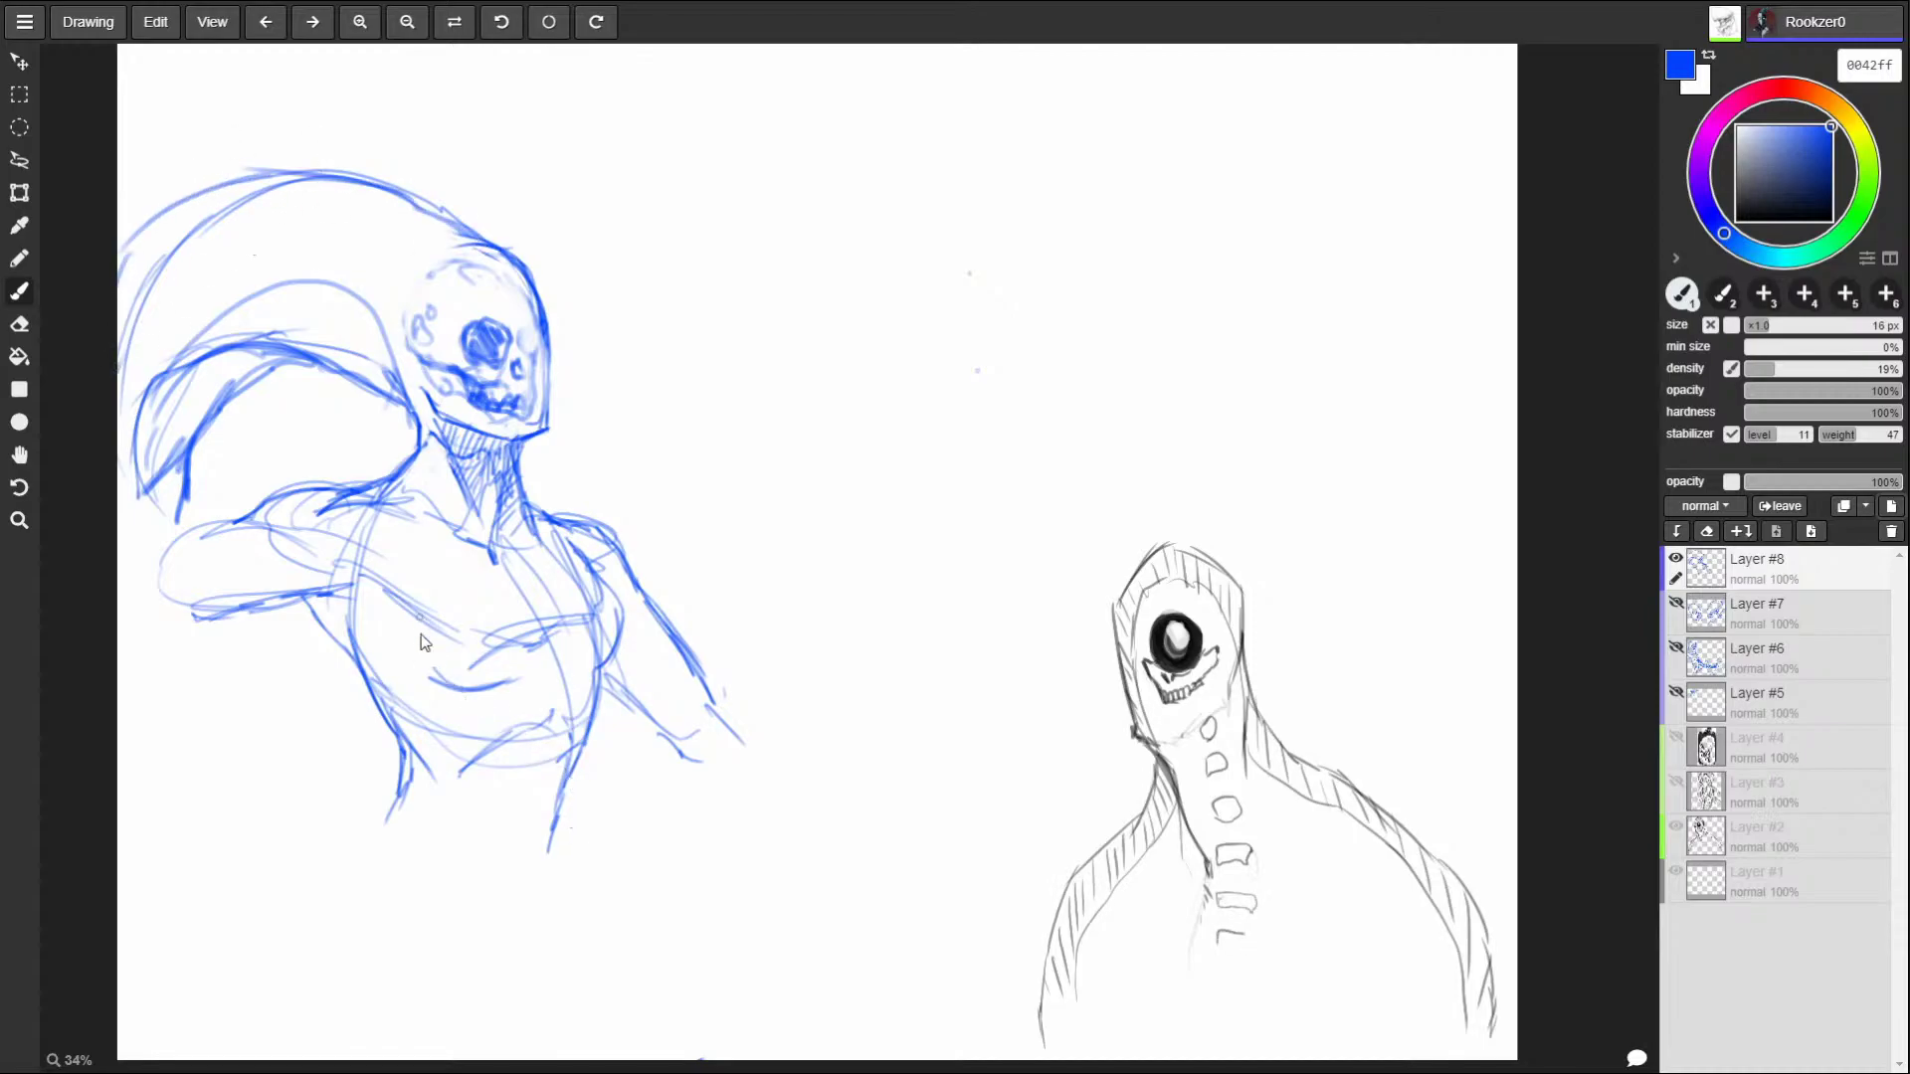
Strengthen the chest and waist contours and extend the body downward into a narrow waist with a flaring hip.
drag(419, 671, 386, 614)
drag(376, 708, 349, 624)
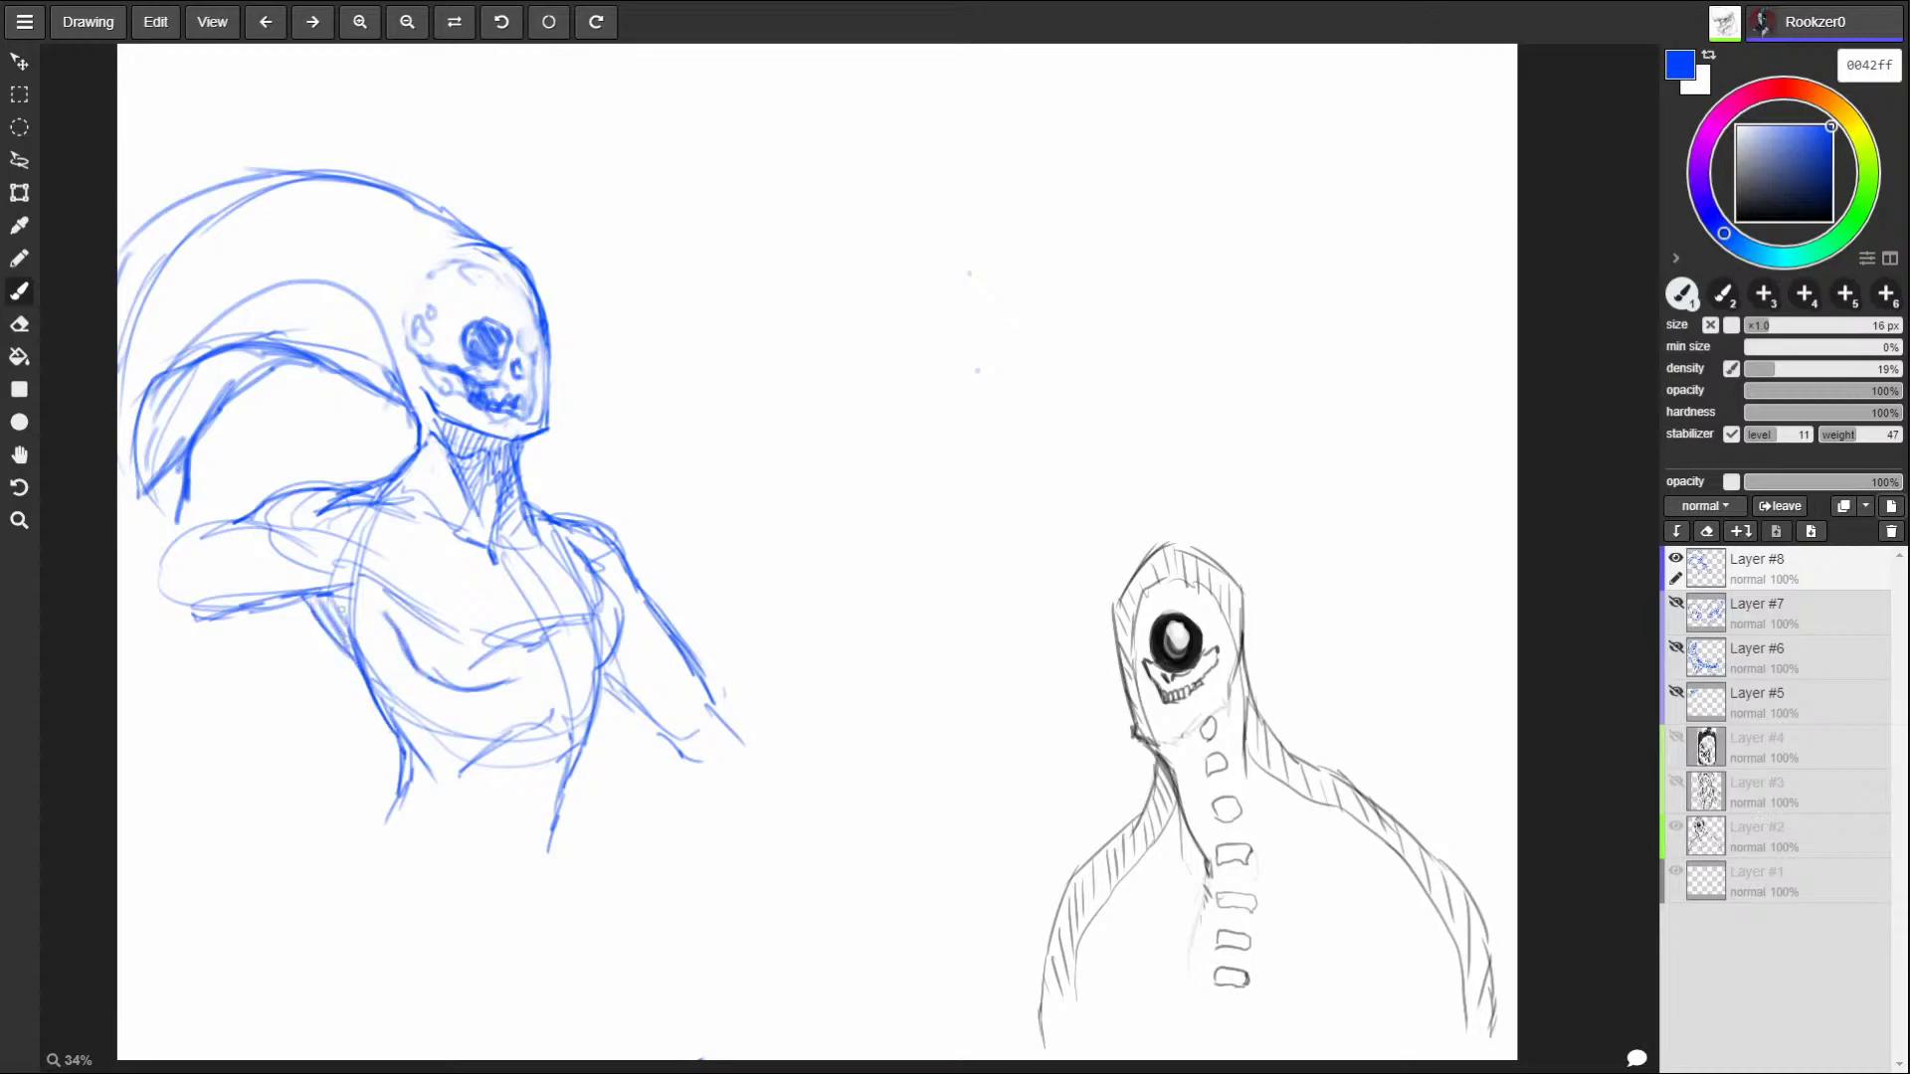
drag(601, 671, 561, 865)
drag(399, 708, 387, 840)
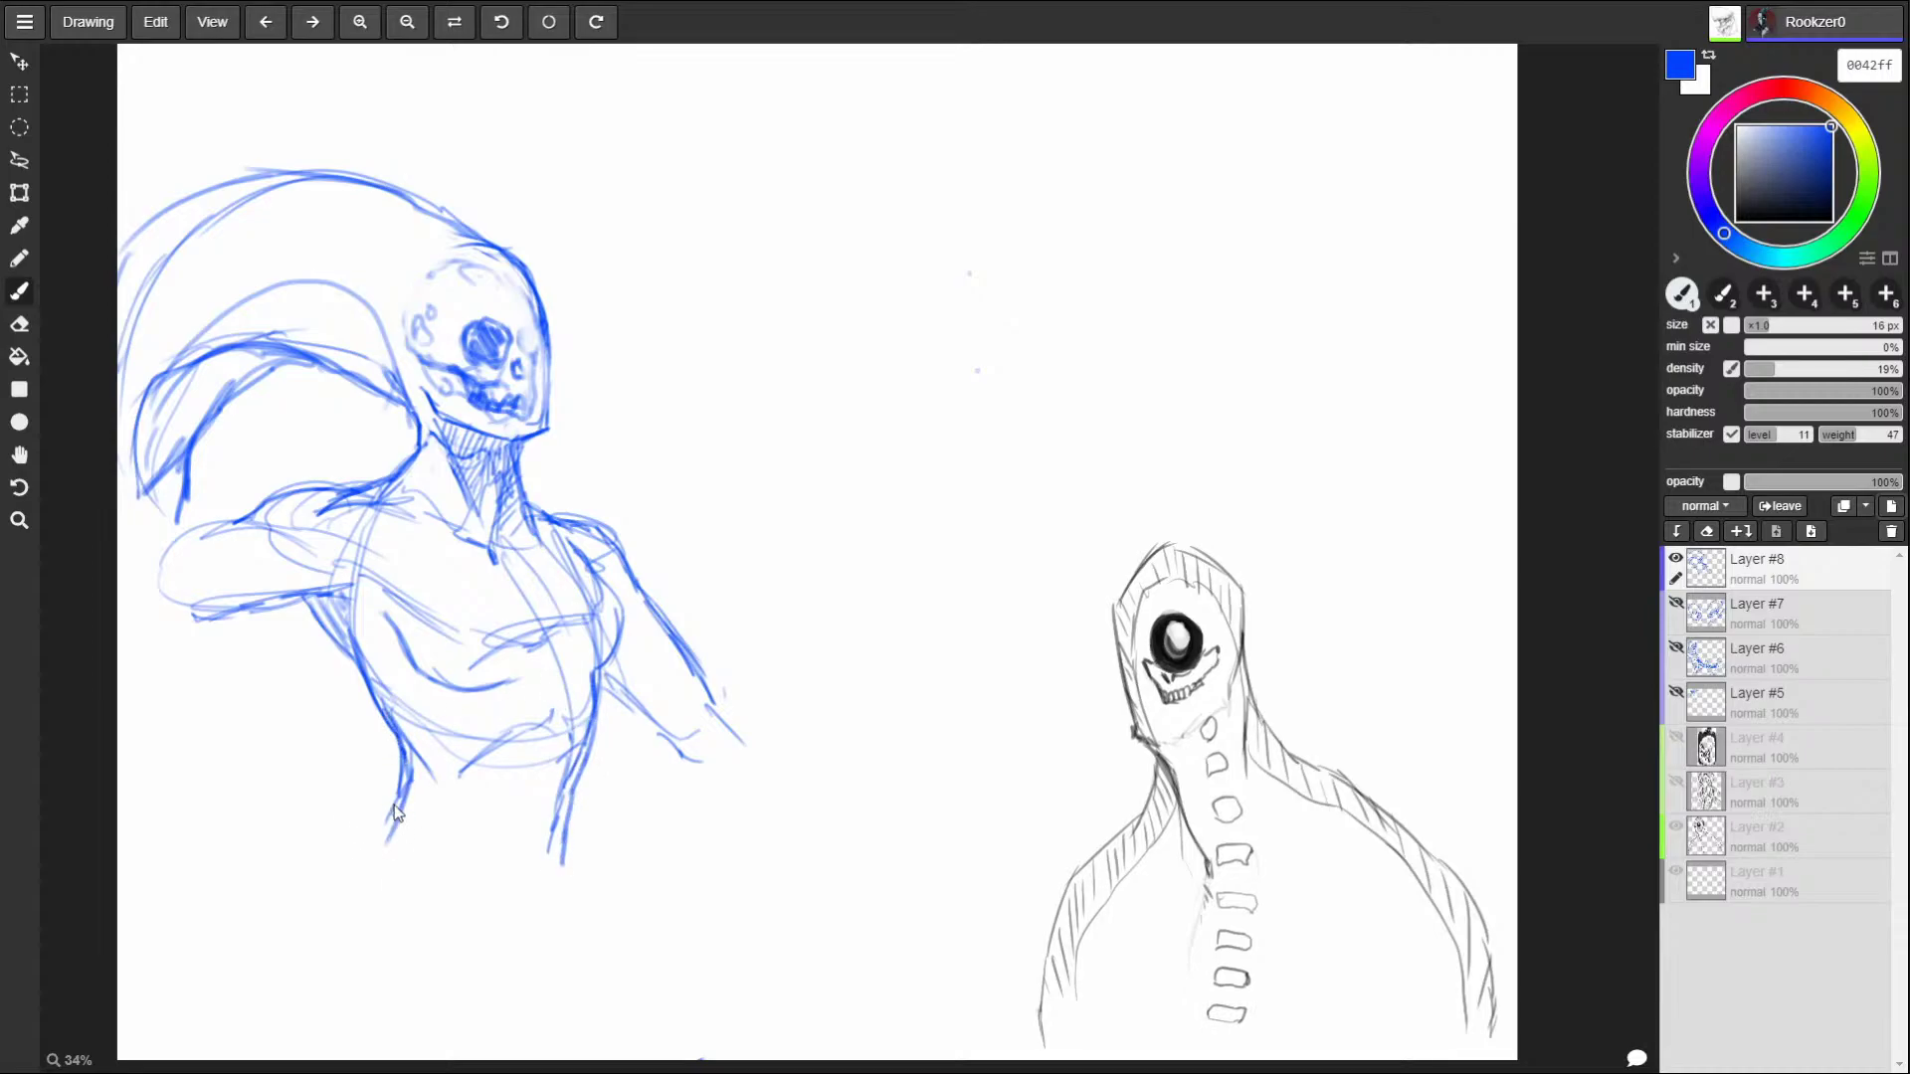
drag(287, 913, 249, 970)
drag(370, 859, 296, 898)
drag(563, 844, 565, 1007)
drag(491, 542, 502, 557)
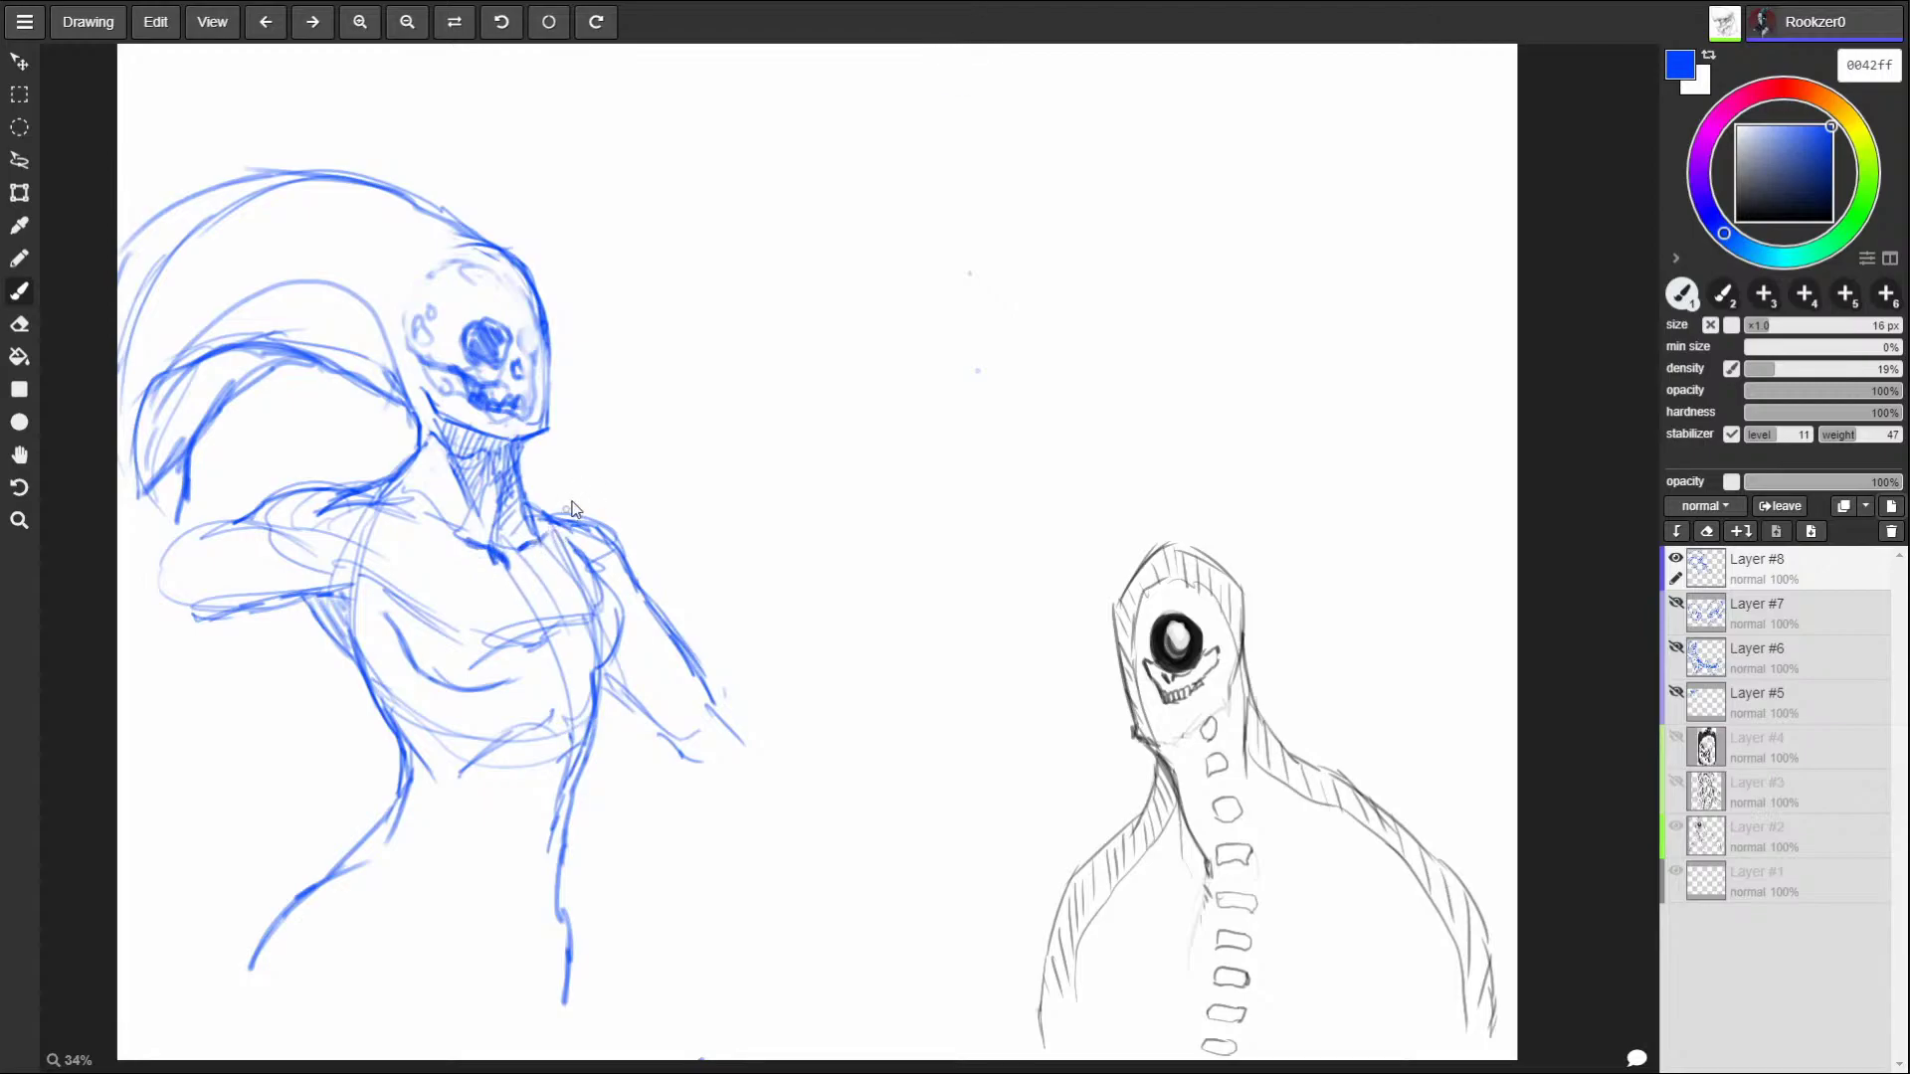
Clear the inner chest lines, reshape the chest outline, hatch its underside and firm up both upper arms.
mouse_move(511, 597)
mouse_down()
mouse_move(546, 610)
mouse_move(511, 588)
mouse_move(425, 592)
mouse_move(403, 642)
mouse_move(457, 694)
mouse_move(491, 693)
mouse_up()
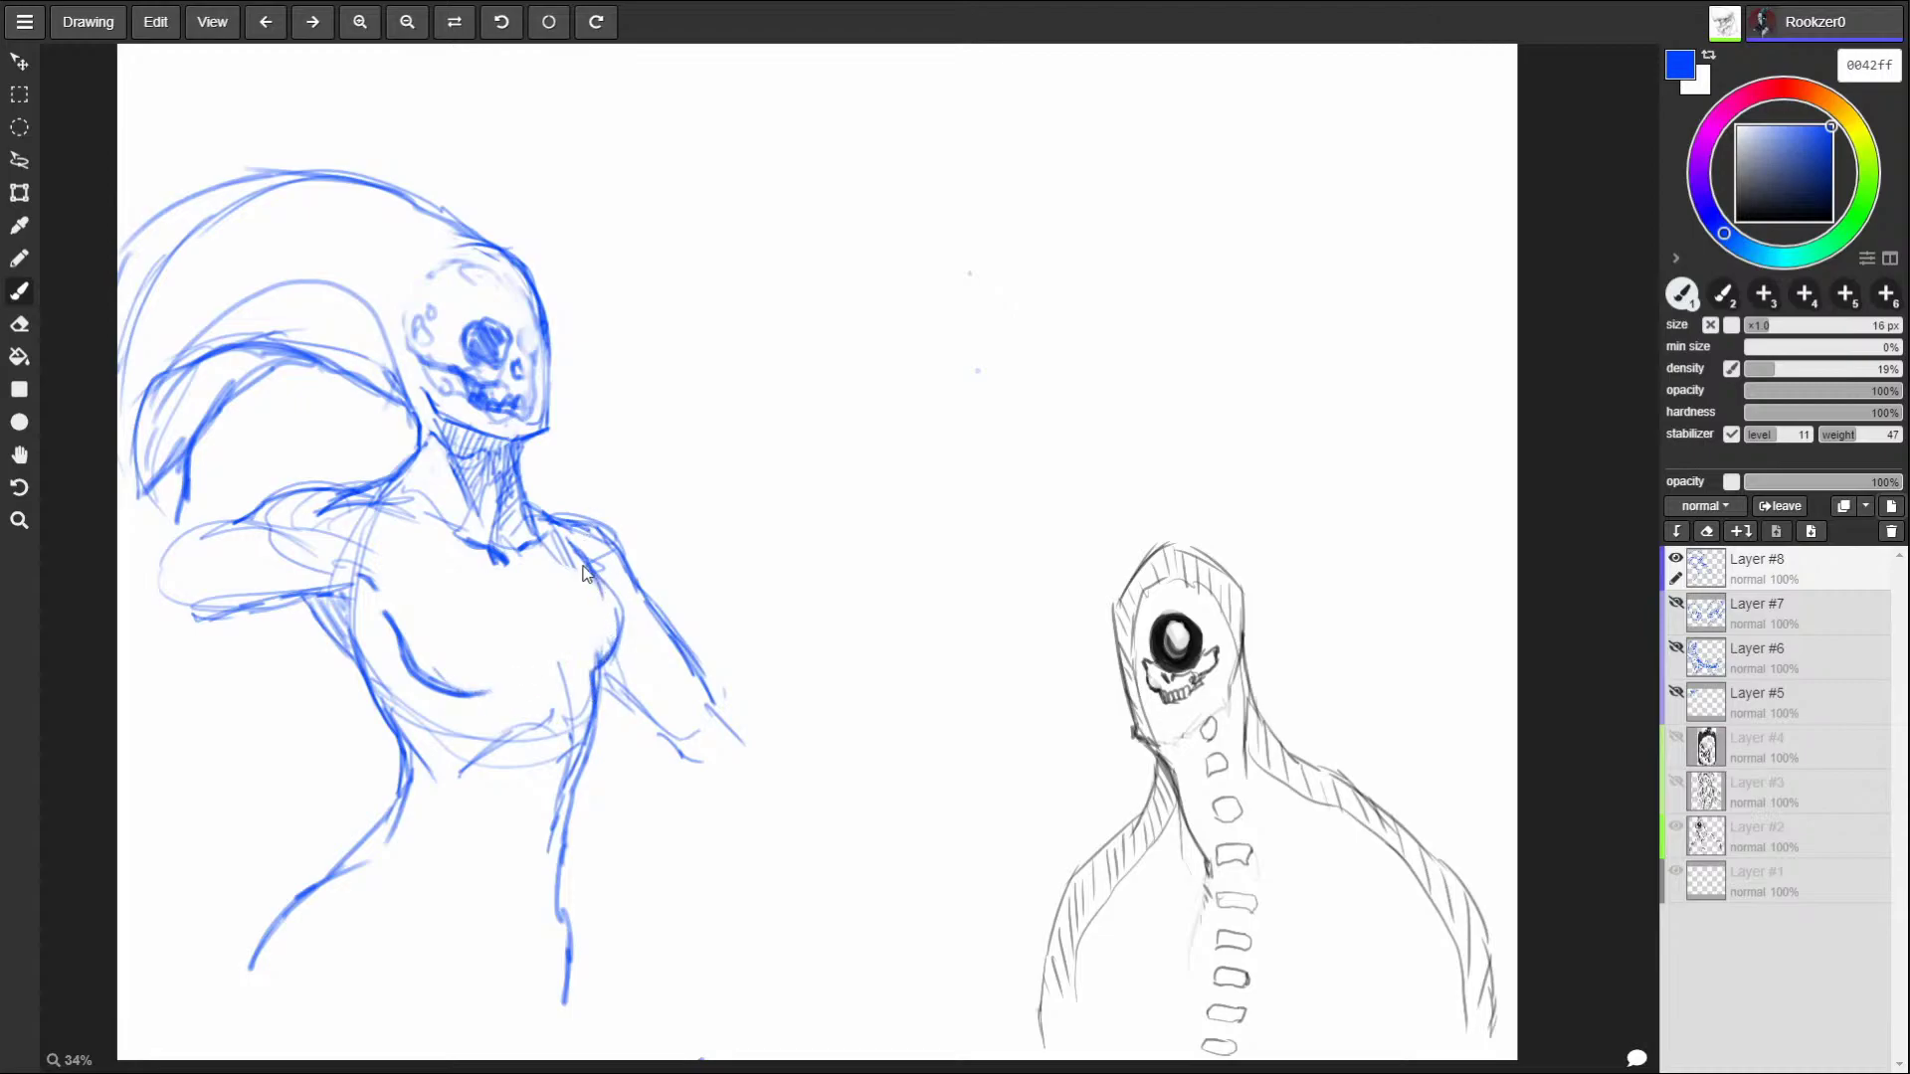
mouse_move(590, 575)
mouse_down()
mouse_move(621, 612)
mouse_move(600, 669)
mouse_move(583, 625)
mouse_move(631, 665)
mouse_move(595, 689)
mouse_up()
mouse_move(625, 622)
mouse_down()
mouse_move(545, 668)
mouse_move(611, 652)
mouse_move(557, 694)
mouse_move(587, 678)
mouse_move(555, 840)
mouse_up()
drag(612, 657, 672, 732)
mouse_move(587, 530)
mouse_down()
mouse_move(716, 718)
mouse_move(696, 701)
mouse_up()
mouse_move(633, 620)
mouse_down()
mouse_move(672, 675)
mouse_move(638, 638)
mouse_move(658, 701)
mouse_move(697, 695)
mouse_move(674, 719)
mouse_move(652, 706)
mouse_move(718, 696)
mouse_up()
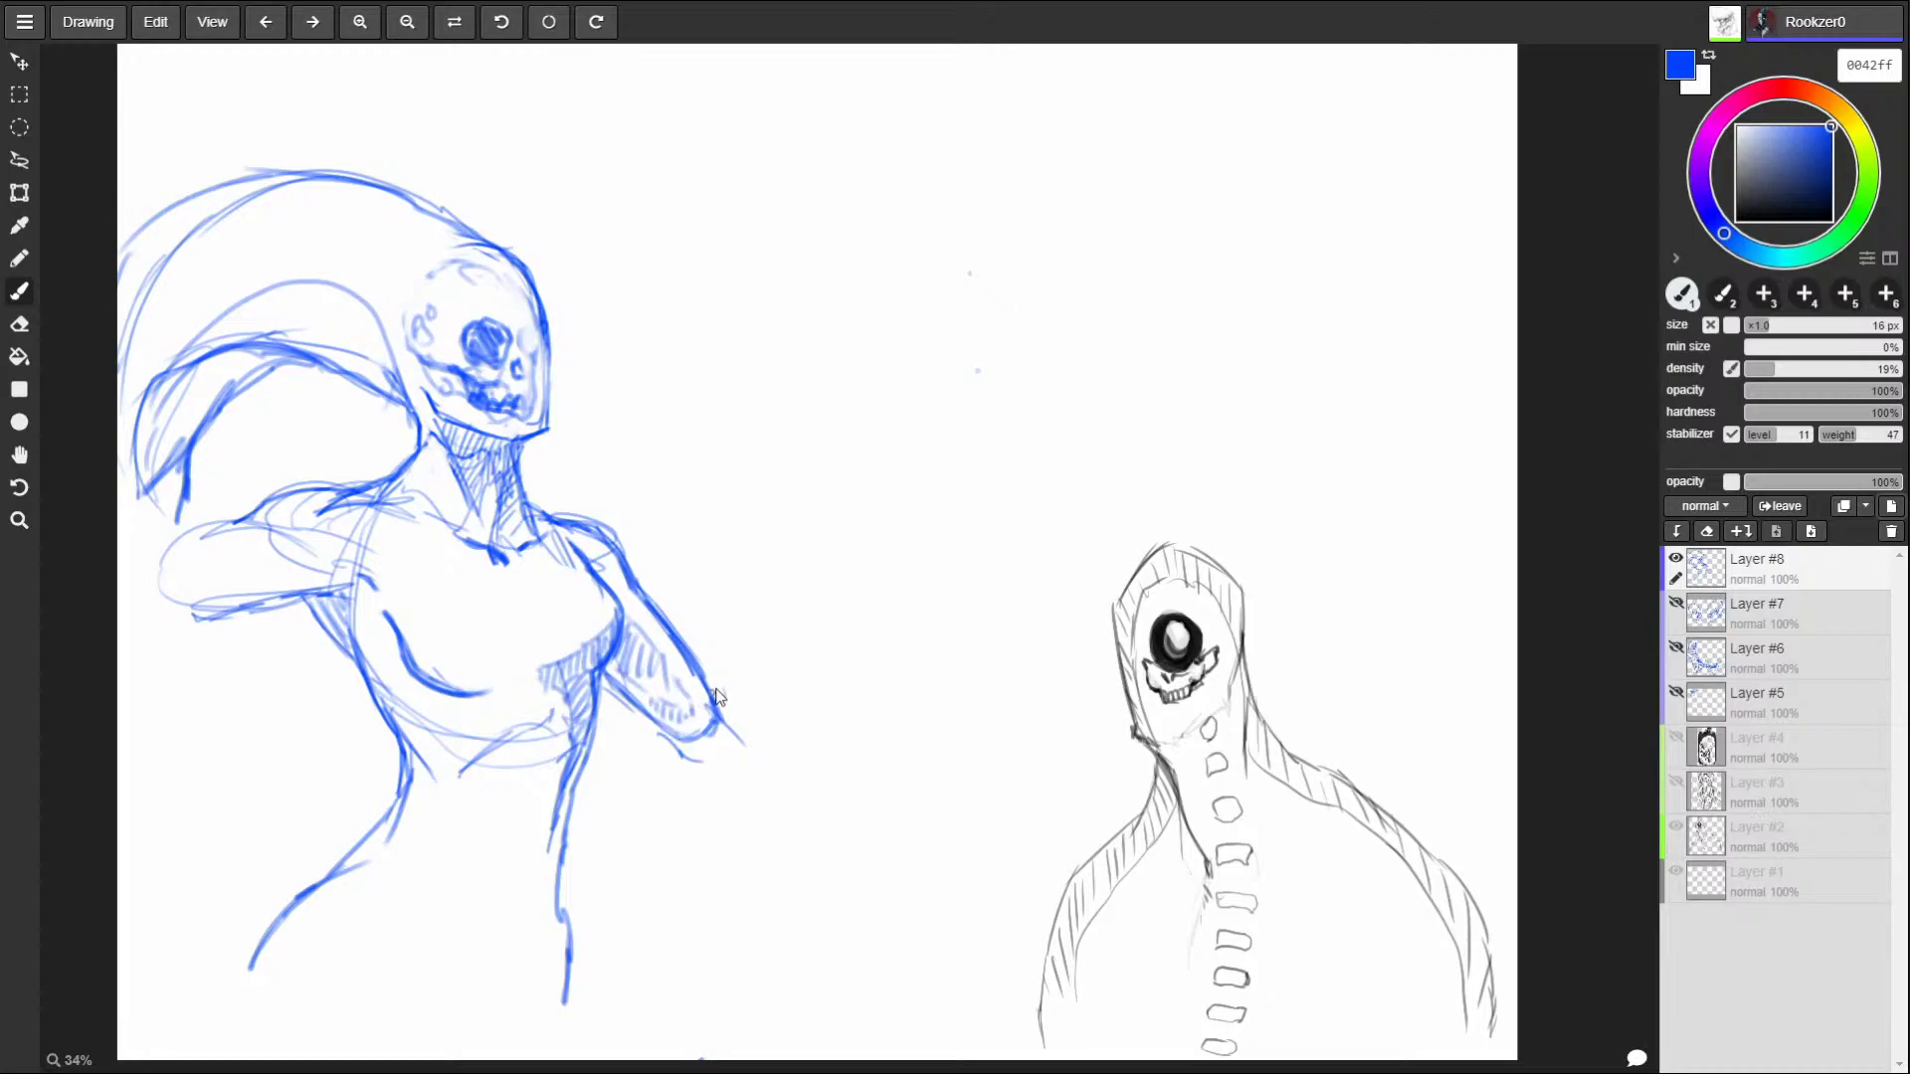
mouse_move(244, 524)
mouse_down()
mouse_move(194, 530)
mouse_move(159, 592)
mouse_up()
drag(458, 565, 468, 603)
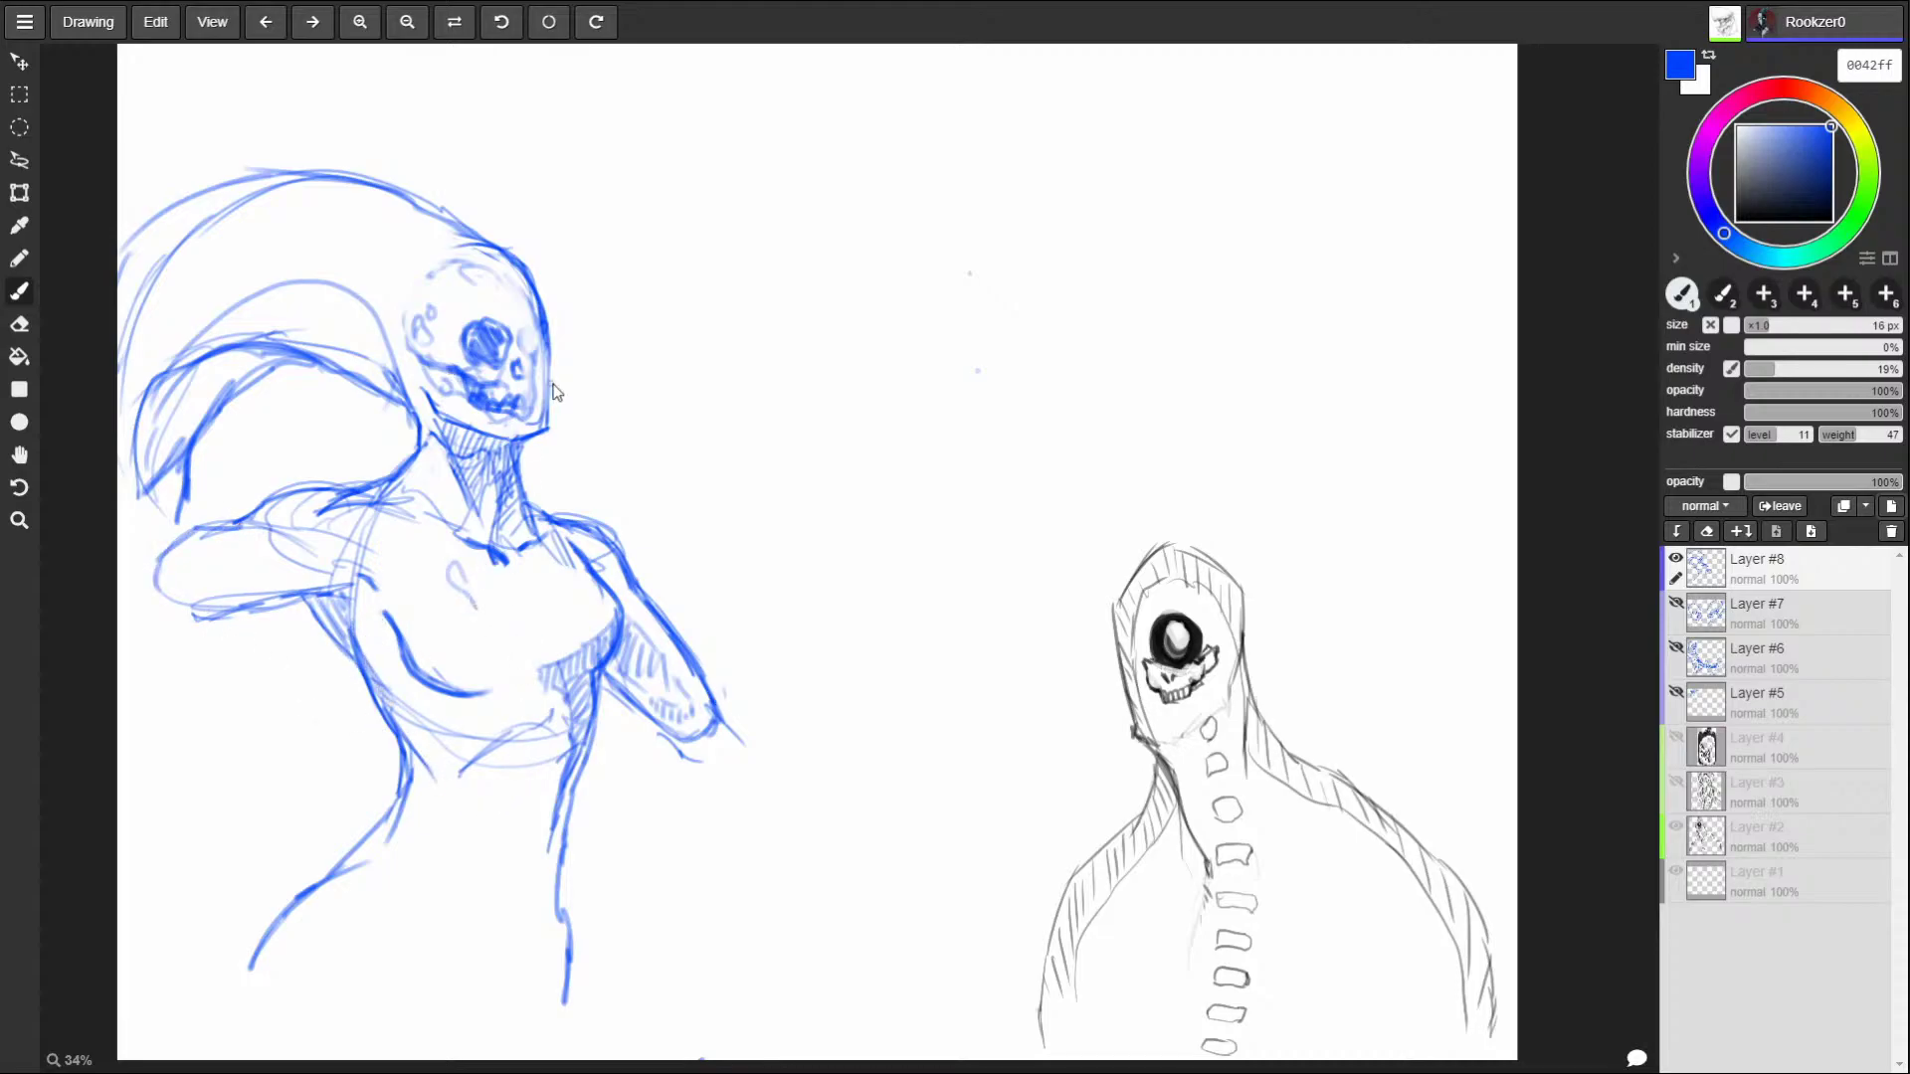
Rework the skull's eye sockets and teeth, then add a small circle and wavy line behind its cranium.
drag(463, 386, 528, 411)
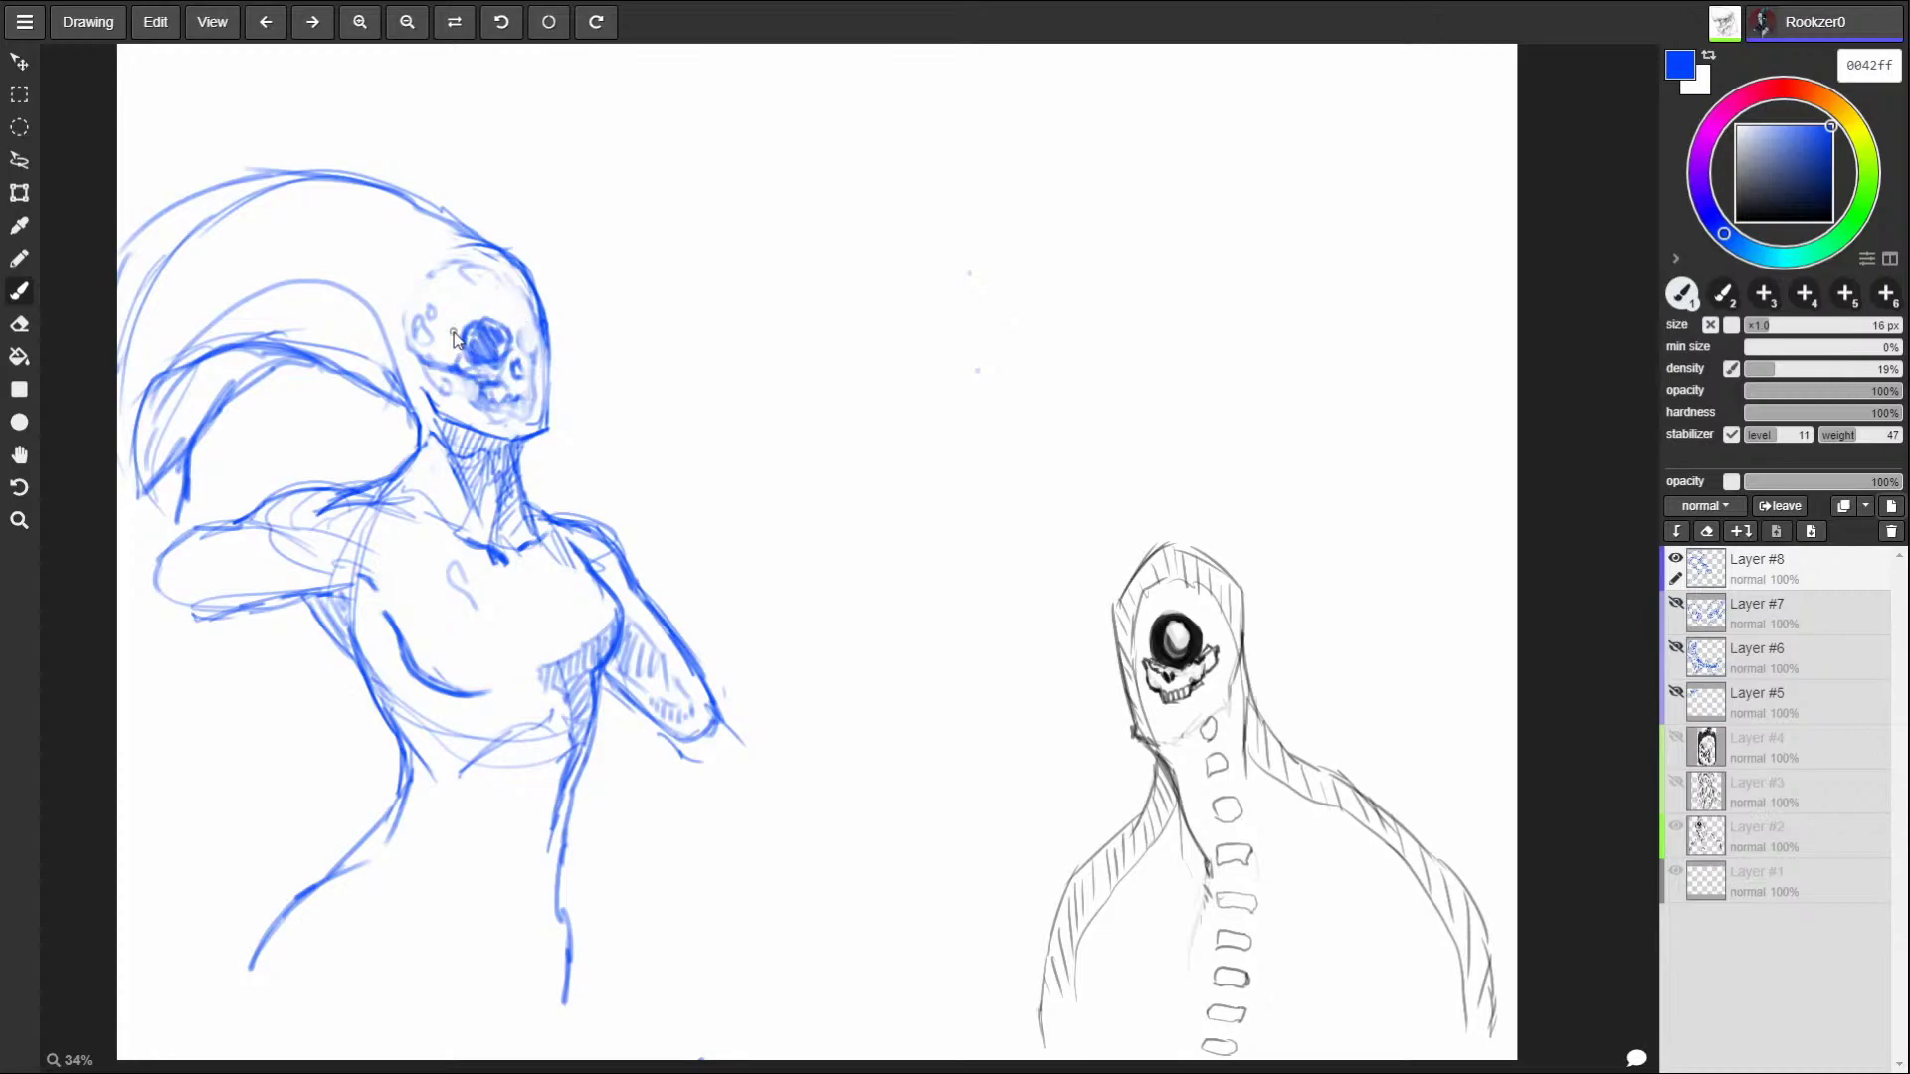
key(ctrl+z)
key(ctrl+z)
key(ctrl+z)
key(ctrl+z)
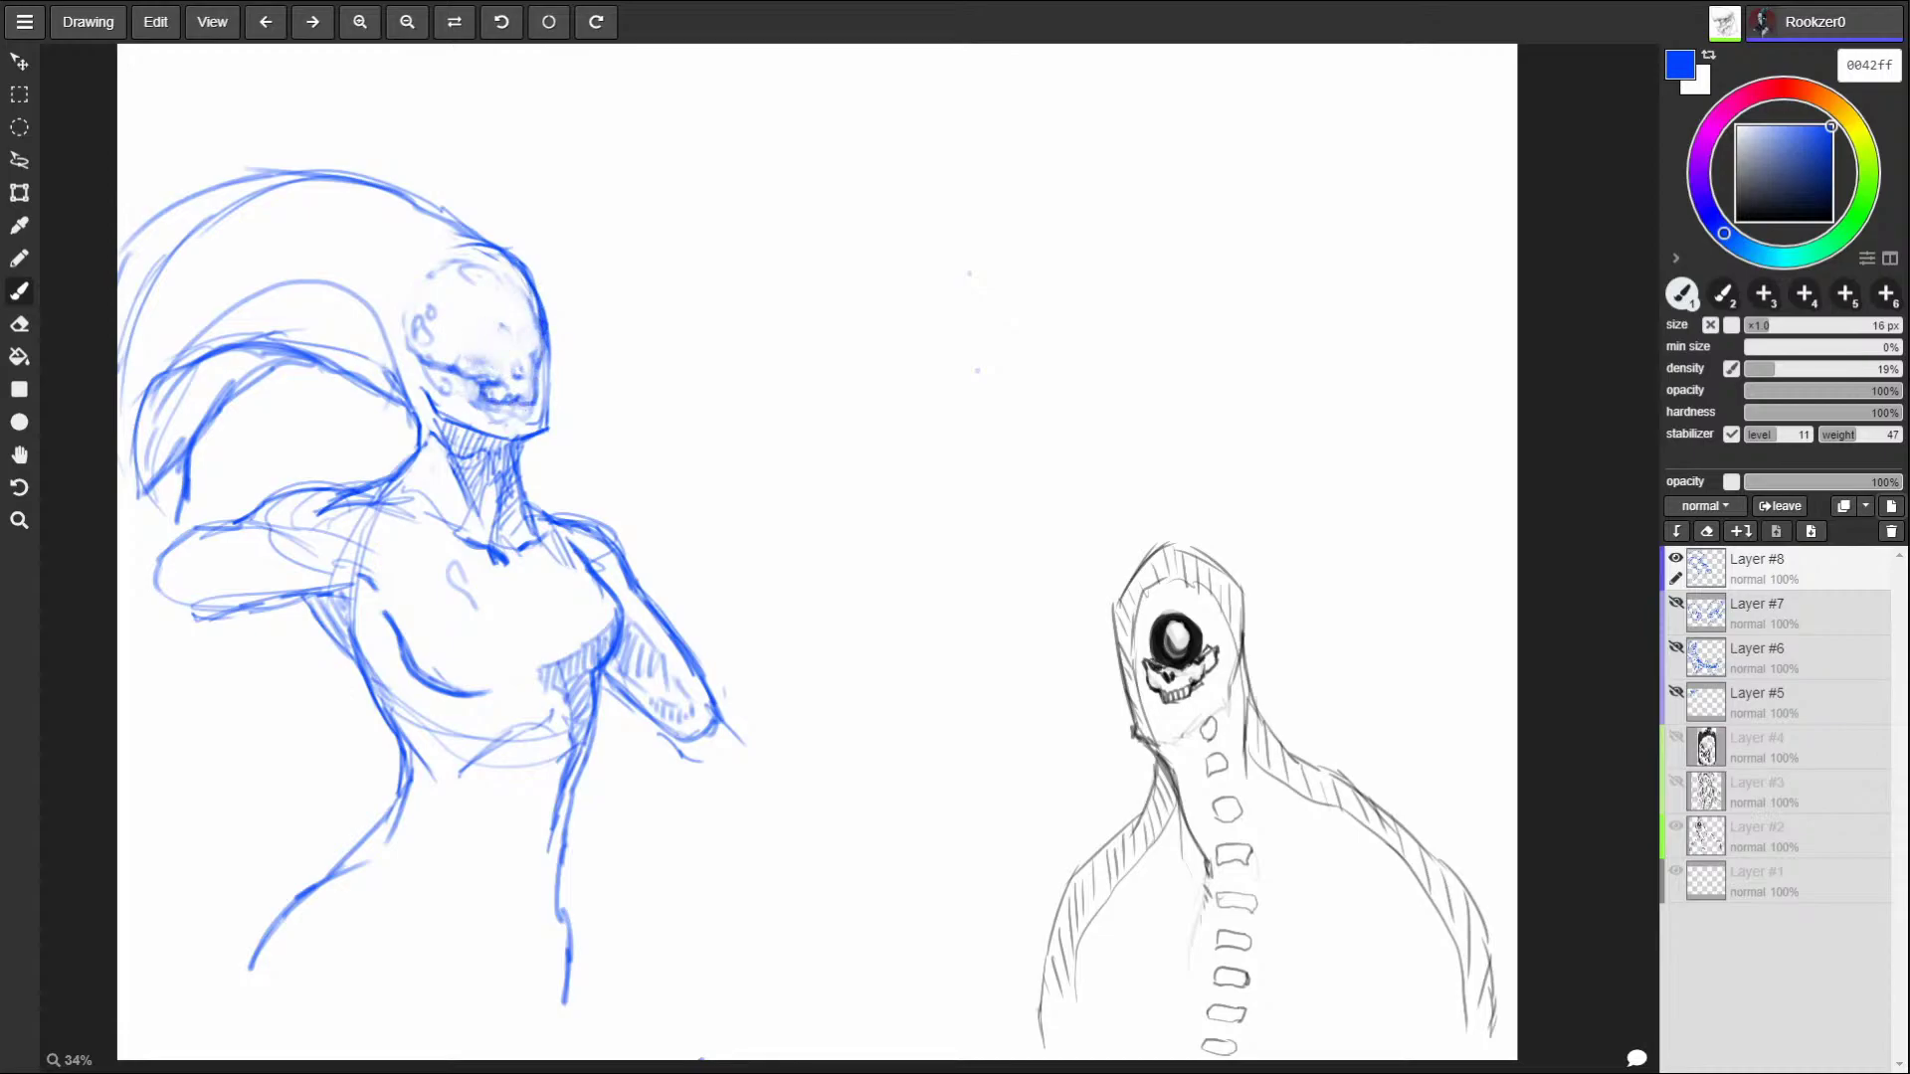
drag(497, 394, 535, 396)
mouse_move(491, 326)
mouse_down()
mouse_move(493, 362)
mouse_move(474, 364)
mouse_move(509, 356)
mouse_up()
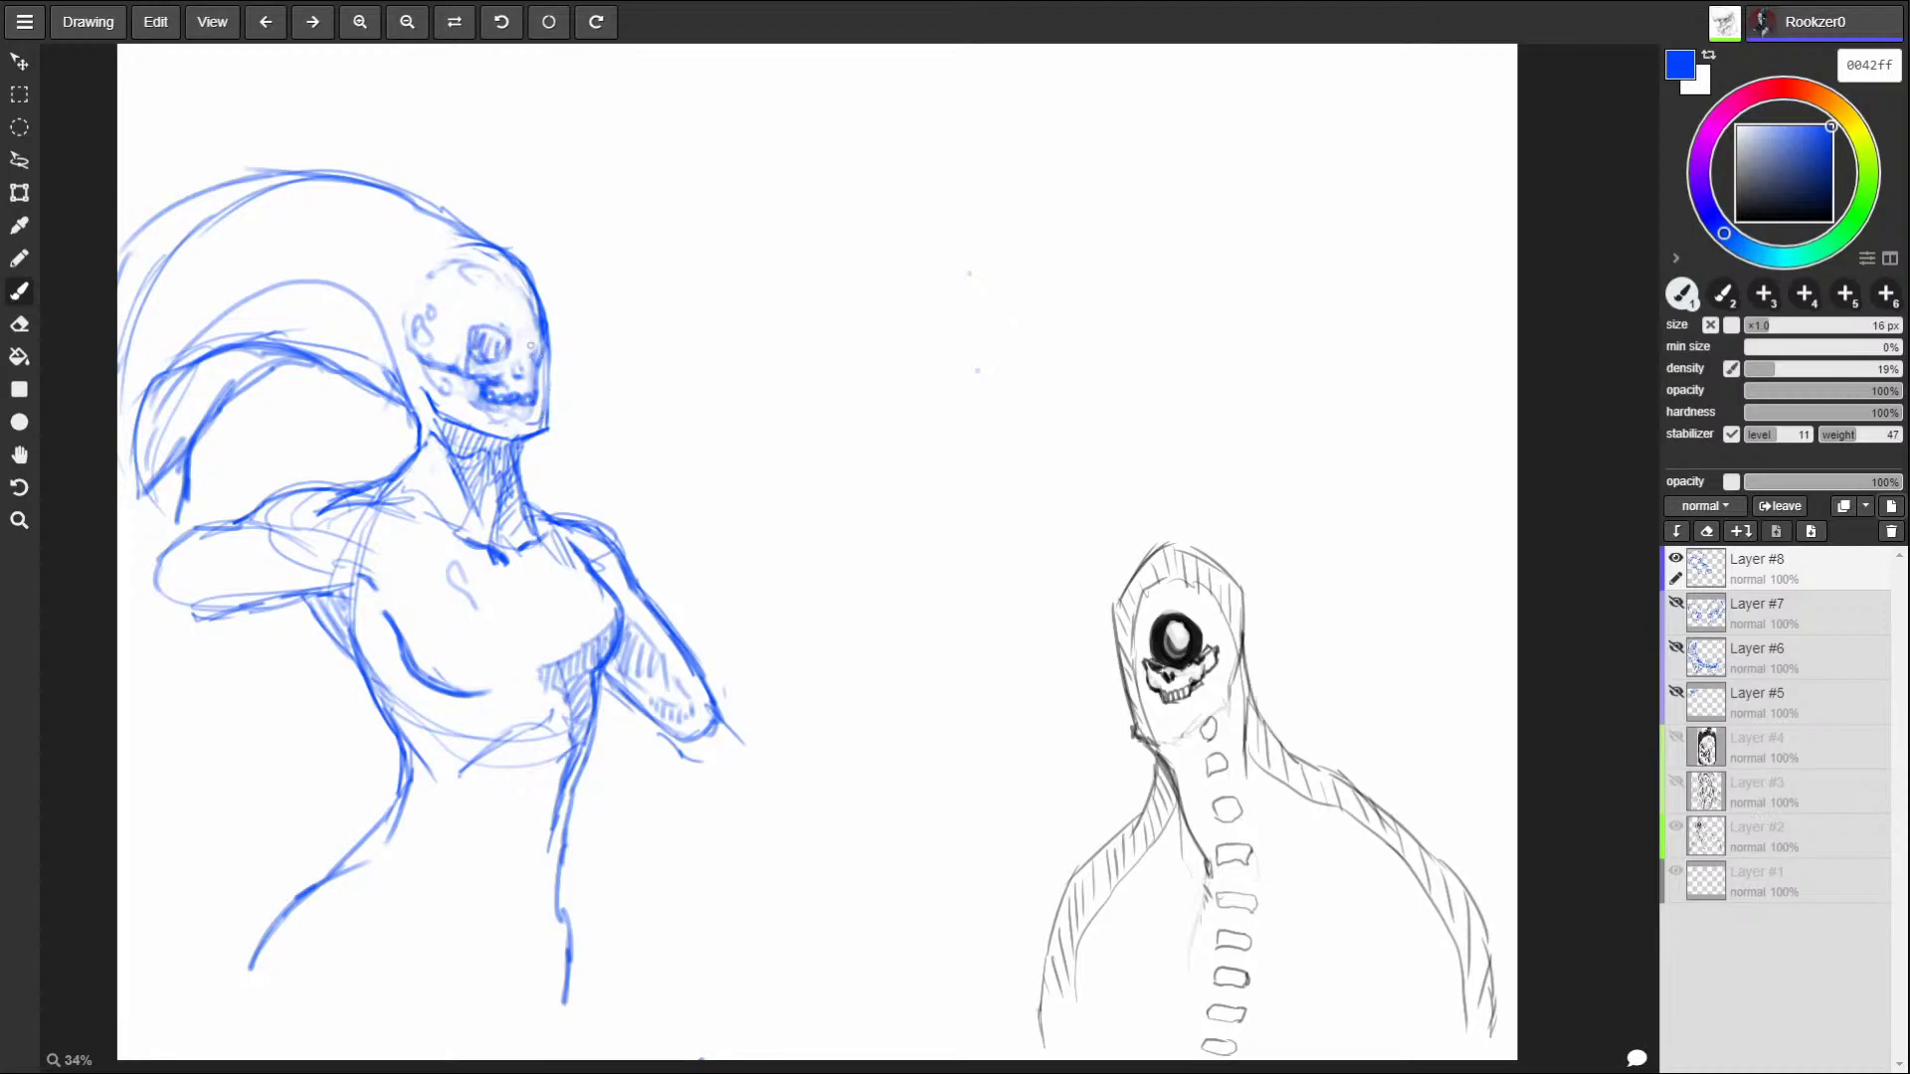
key(ctrl+z)
mouse_move(417, 317)
mouse_down()
mouse_move(454, 269)
mouse_move(506, 274)
mouse_move(423, 281)
mouse_move(404, 318)
mouse_move(400, 279)
mouse_up()
mouse_move(396, 269)
mouse_down()
mouse_move(428, 264)
mouse_move(355, 245)
mouse_up()
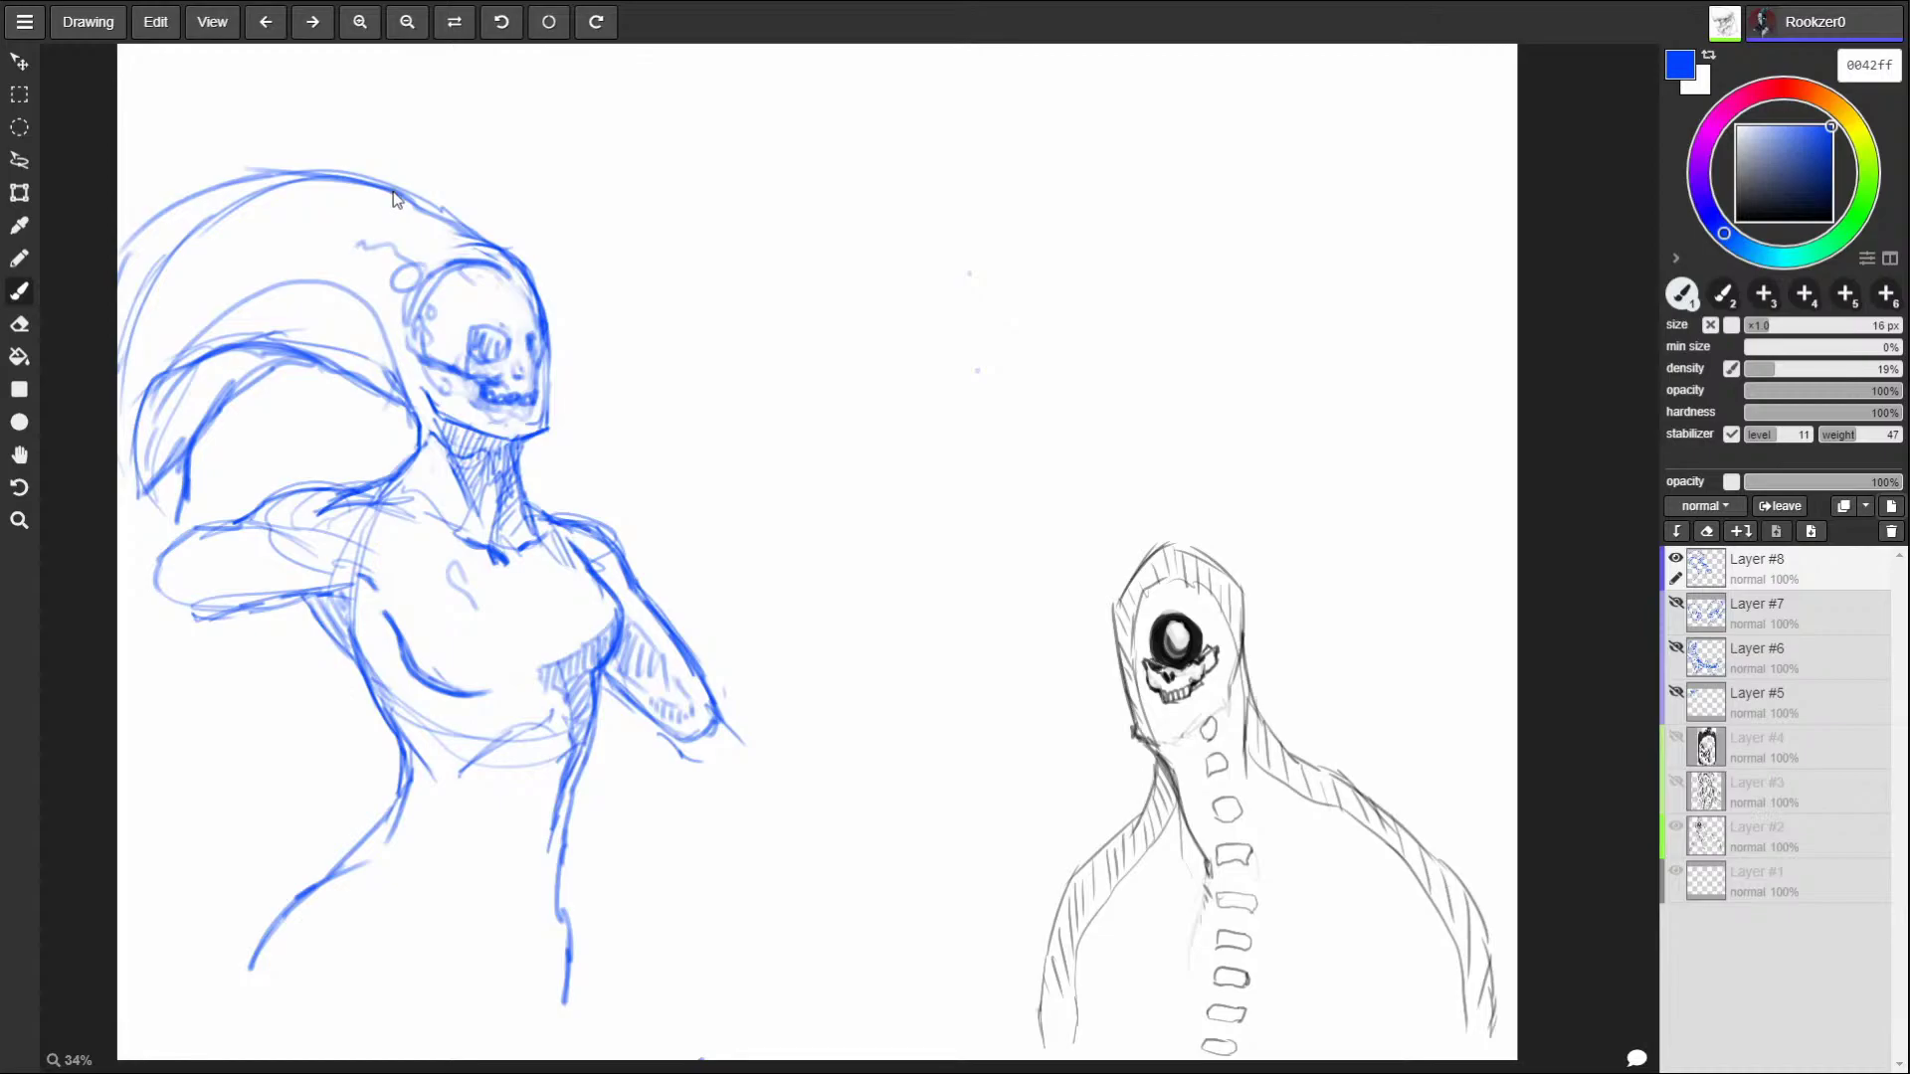
Sketch light contour lines down the abdomen and inner hip, and hatch the lower edge of the far hip.
drag(546, 734, 531, 806)
mouse_move(529, 818)
mouse_down()
mouse_move(490, 957)
mouse_move(387, 961)
mouse_up()
drag(554, 934, 536, 996)
mouse_move(560, 864)
mouse_down()
mouse_move(569, 993)
mouse_move(552, 988)
mouse_up()
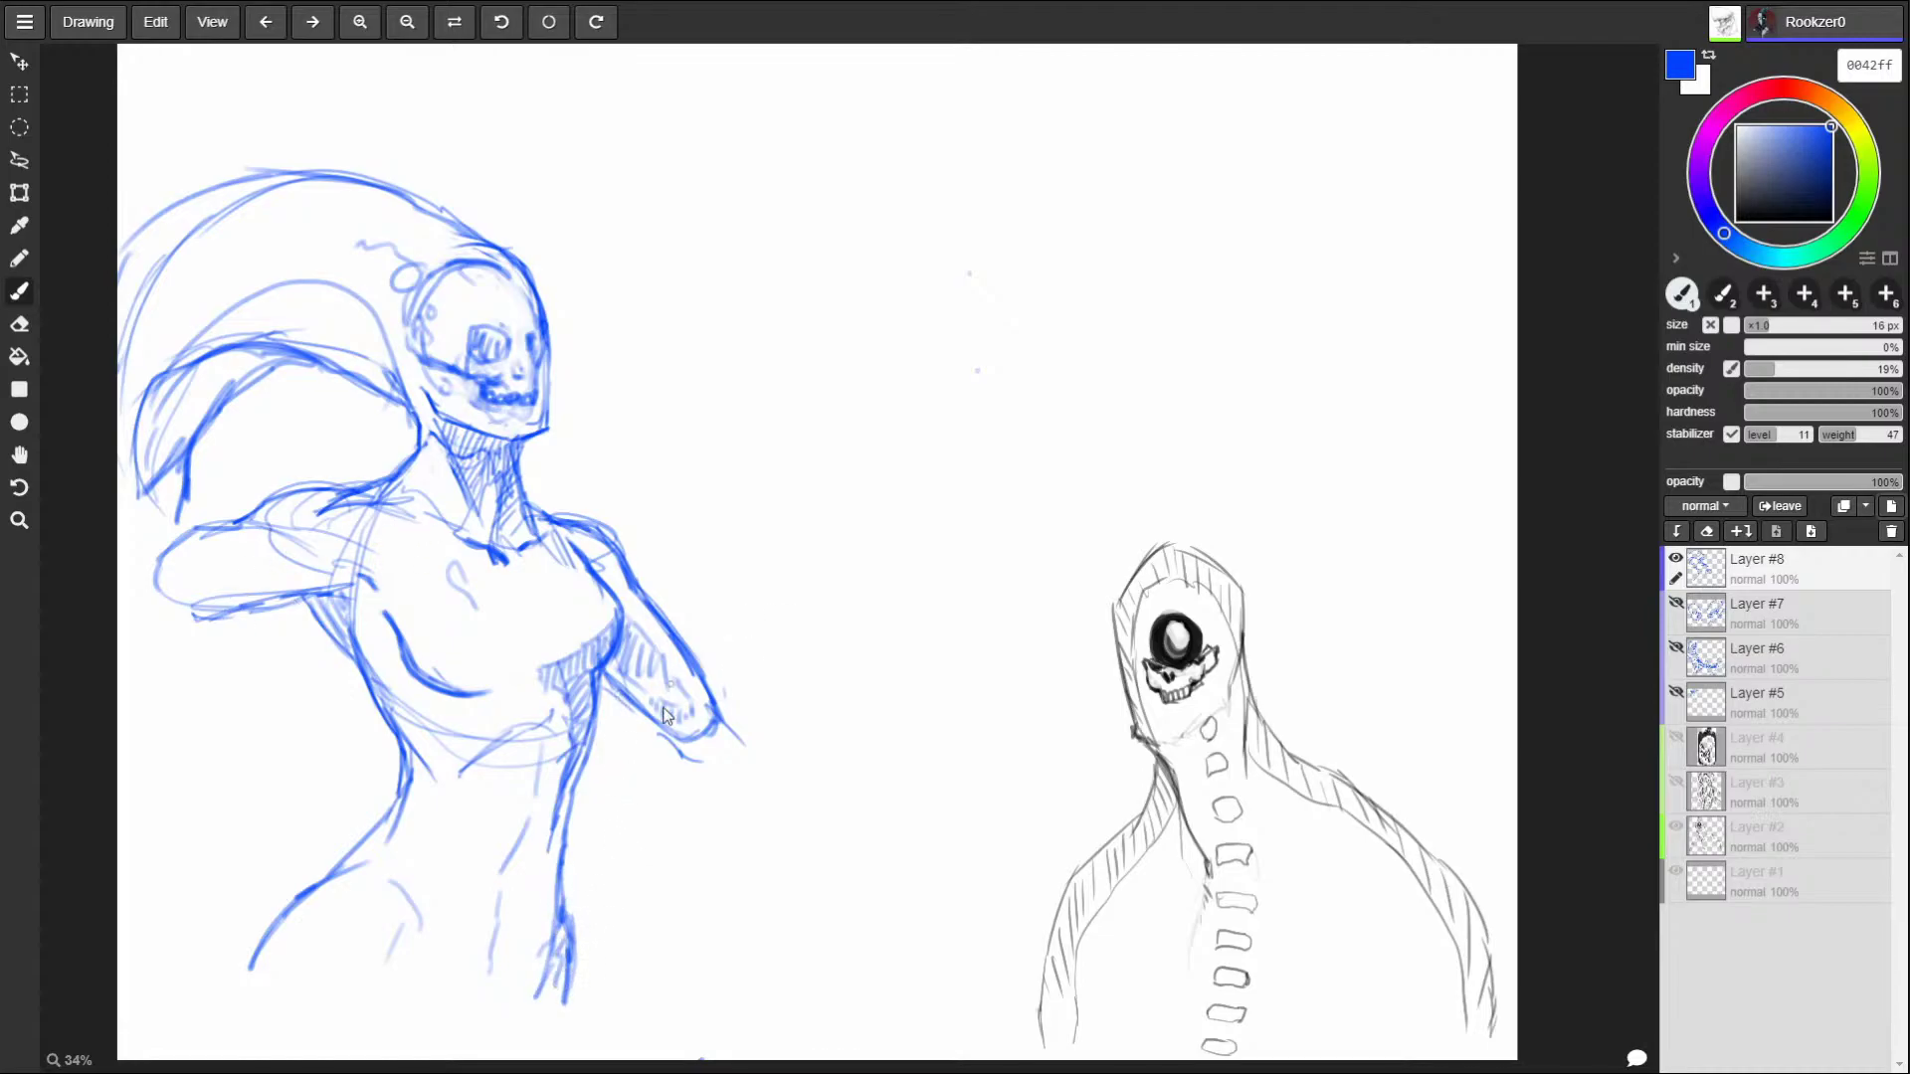
Draw a pointed elbow and a raised forearm ending in an open hand beside the head.
drag(661, 738, 734, 779)
drag(686, 696, 726, 761)
mouse_move(713, 652)
mouse_down()
mouse_move(728, 617)
mouse_move(696, 689)
mouse_up()
mouse_move(672, 741)
mouse_down()
mouse_move(732, 787)
mouse_move(779, 661)
mouse_move(776, 497)
mouse_move(731, 442)
mouse_up()
mouse_move(727, 613)
mouse_down()
mouse_move(674, 478)
mouse_move(756, 456)
mouse_move(692, 363)
mouse_move(662, 456)
mouse_move(619, 418)
mouse_up()
mouse_move(668, 460)
mouse_down()
mouse_move(619, 406)
mouse_move(672, 483)
mouse_move(630, 414)
mouse_up()
drag(1203, 614, 1403, 511)
mouse_move(1234, 589)
mouse_down()
mouse_move(1205, 617)
mouse_move(1240, 606)
mouse_up()
key(ctrl+z)
key(ctrl+z)
key(ctrl+z)
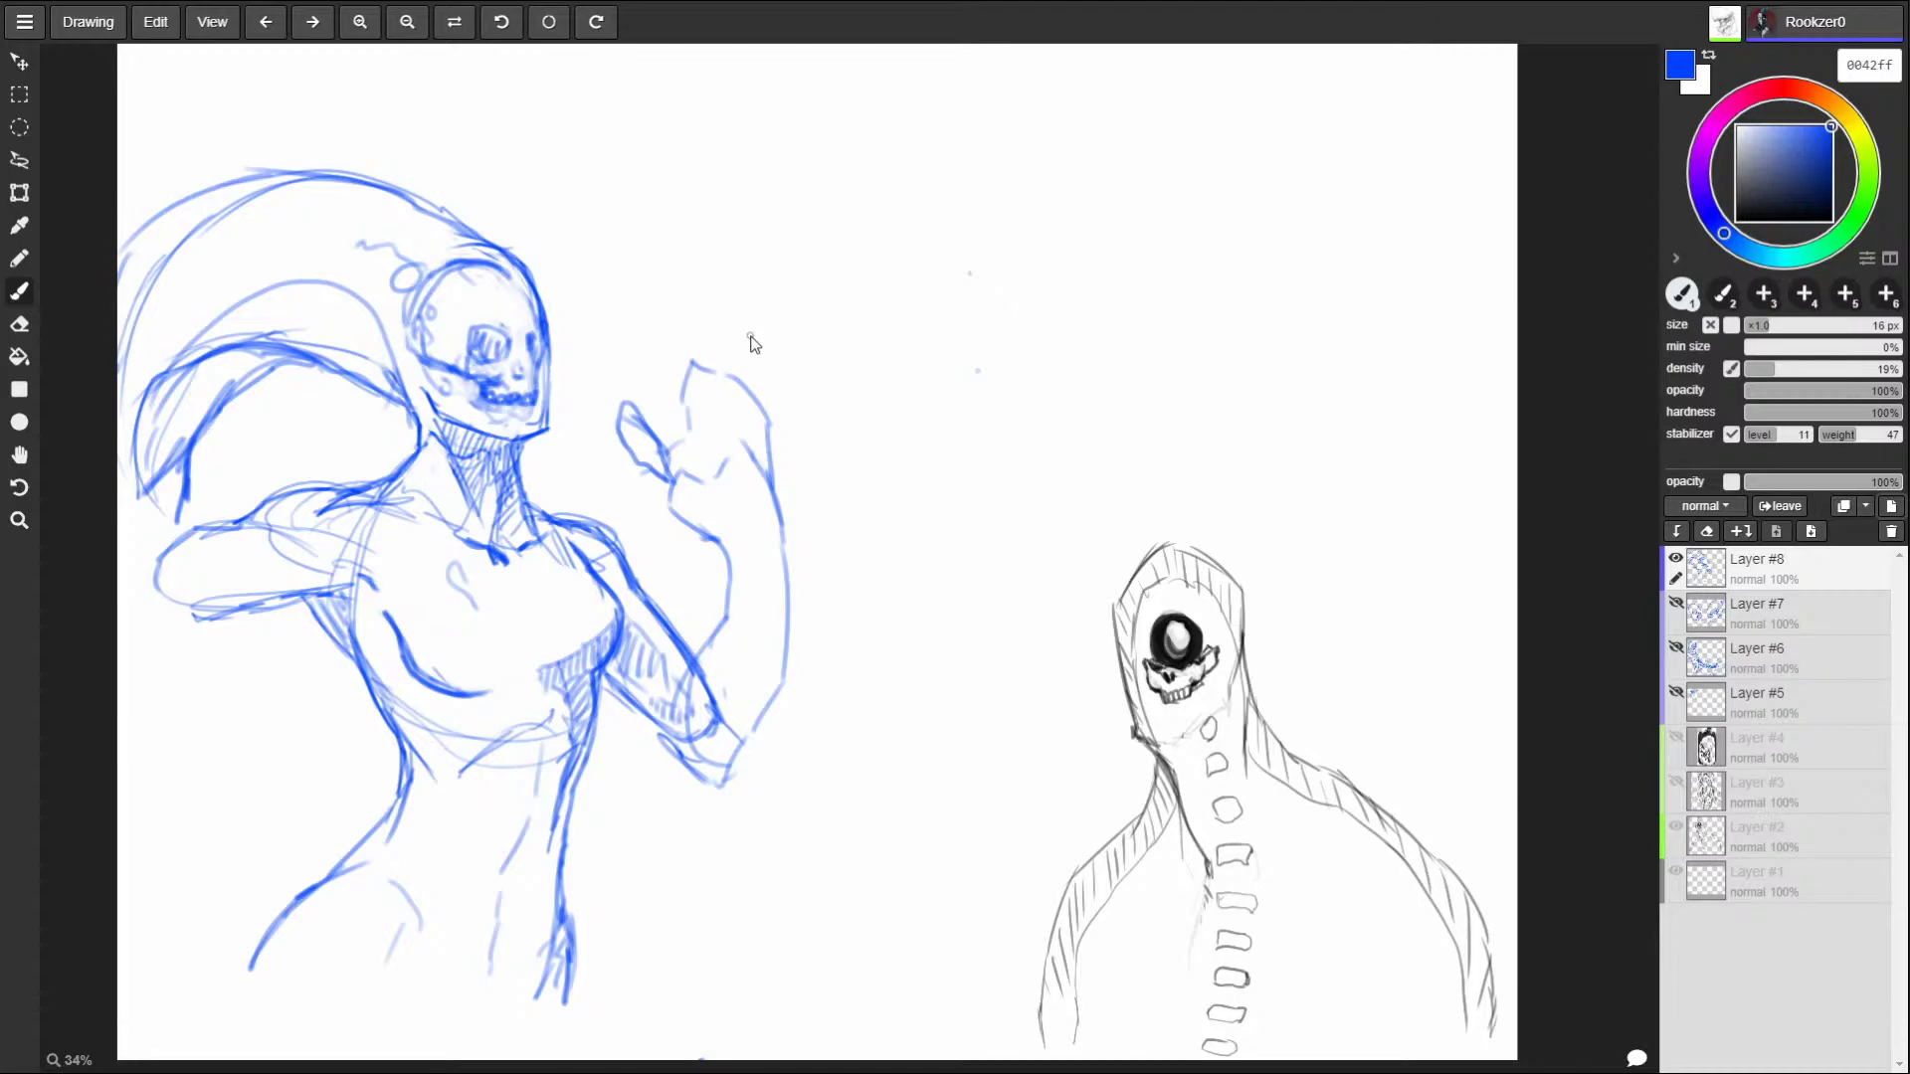
Sketch angular fingers on the raised hand, undo unsatisfactory strokes and redraw the index and middle fingers.
mouse_move(778, 487)
mouse_down()
mouse_move(780, 406)
mouse_move(737, 344)
mouse_move(717, 435)
mouse_move(763, 411)
mouse_move(740, 435)
mouse_move(664, 351)
mouse_move(673, 408)
mouse_move(696, 376)
mouse_move(699, 439)
mouse_move(718, 369)
mouse_up()
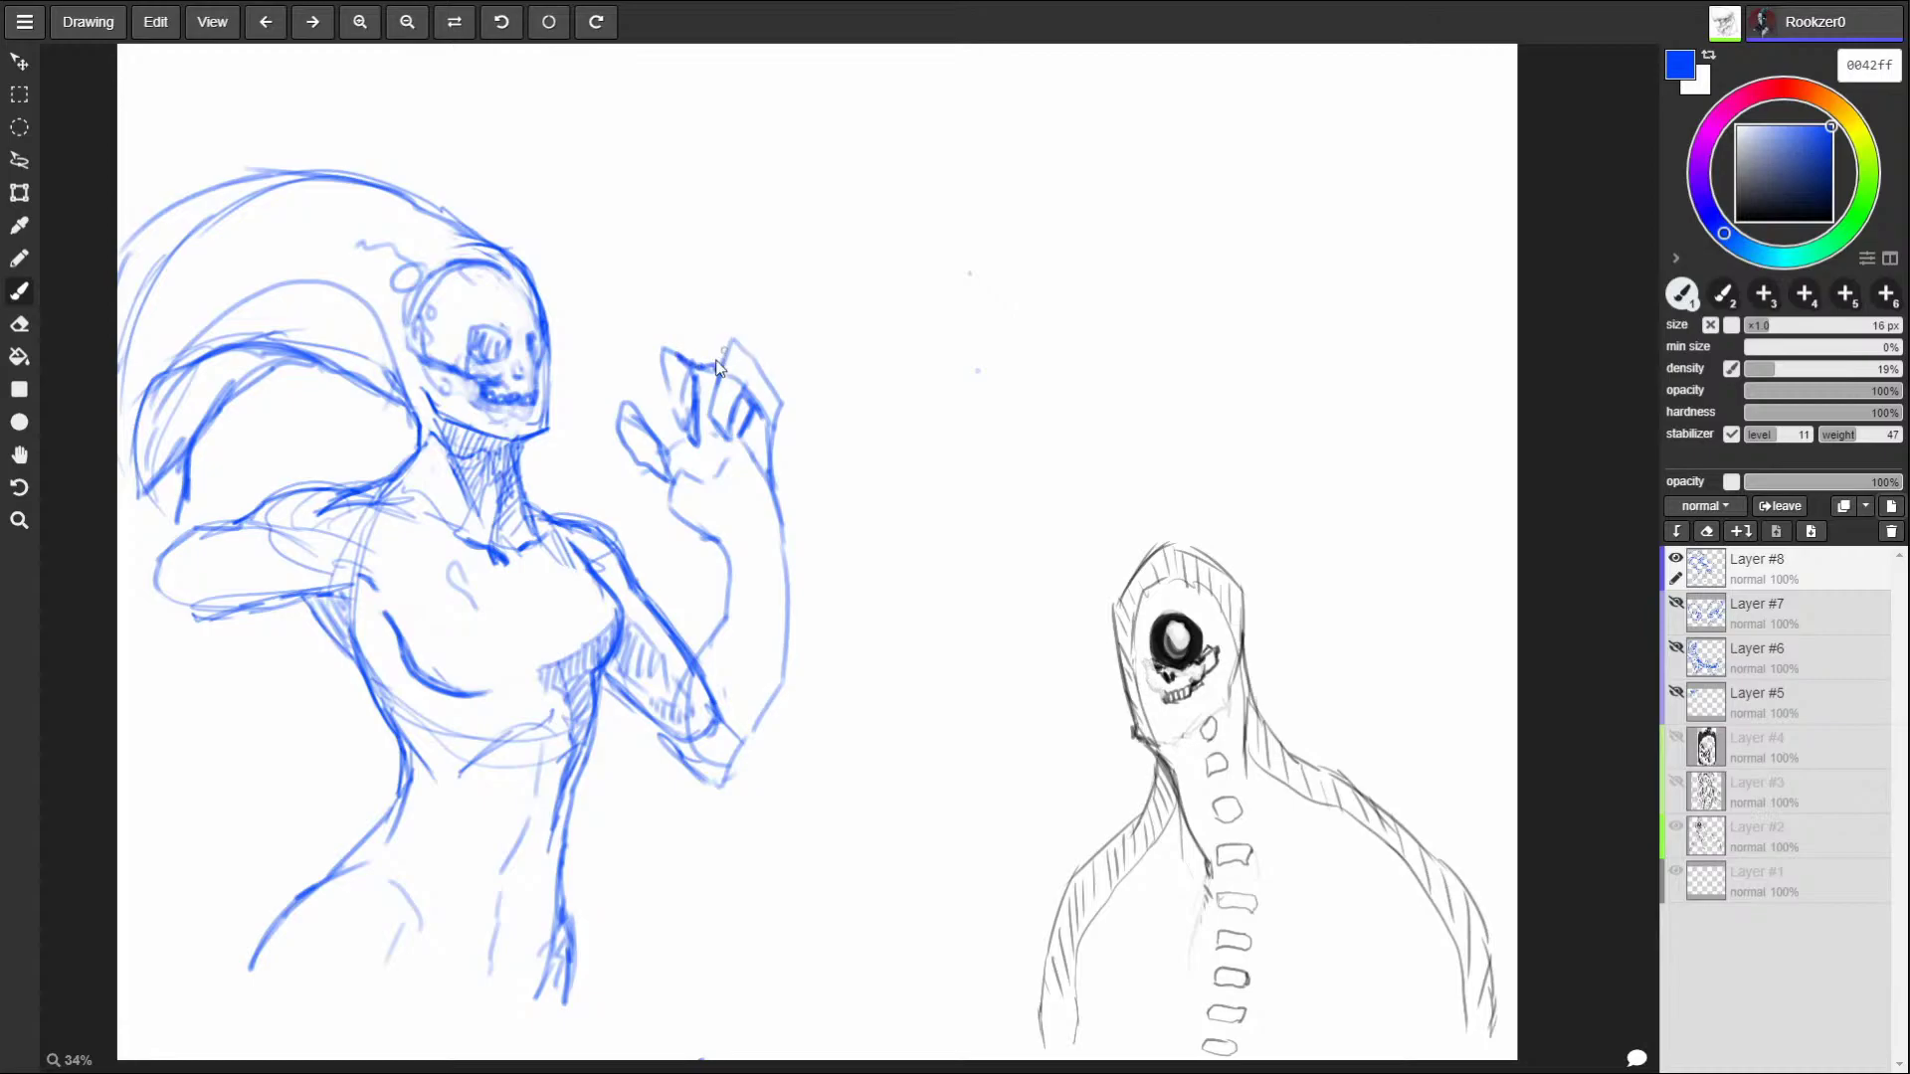
key(ctrl+z)
key(ctrl+z)
key(ctrl+z)
key(ctrl+z)
mouse_move(660, 443)
mouse_down()
mouse_move(617, 425)
mouse_move(657, 382)
mouse_move(635, 406)
mouse_move(667, 448)
mouse_move(643, 345)
mouse_move(626, 362)
mouse_up()
mouse_move(649, 438)
mouse_down()
mouse_move(631, 399)
mouse_move(610, 419)
mouse_move(648, 441)
mouse_move(647, 495)
mouse_move(714, 483)
mouse_move(658, 341)
mouse_move(696, 338)
mouse_move(701, 438)
mouse_up()
mouse_move(664, 346)
mouse_down()
mouse_move(694, 444)
mouse_move(688, 331)
mouse_move(661, 350)
mouse_move(716, 423)
mouse_move(682, 459)
mouse_move(711, 539)
mouse_move(741, 533)
mouse_move(730, 595)
mouse_up()
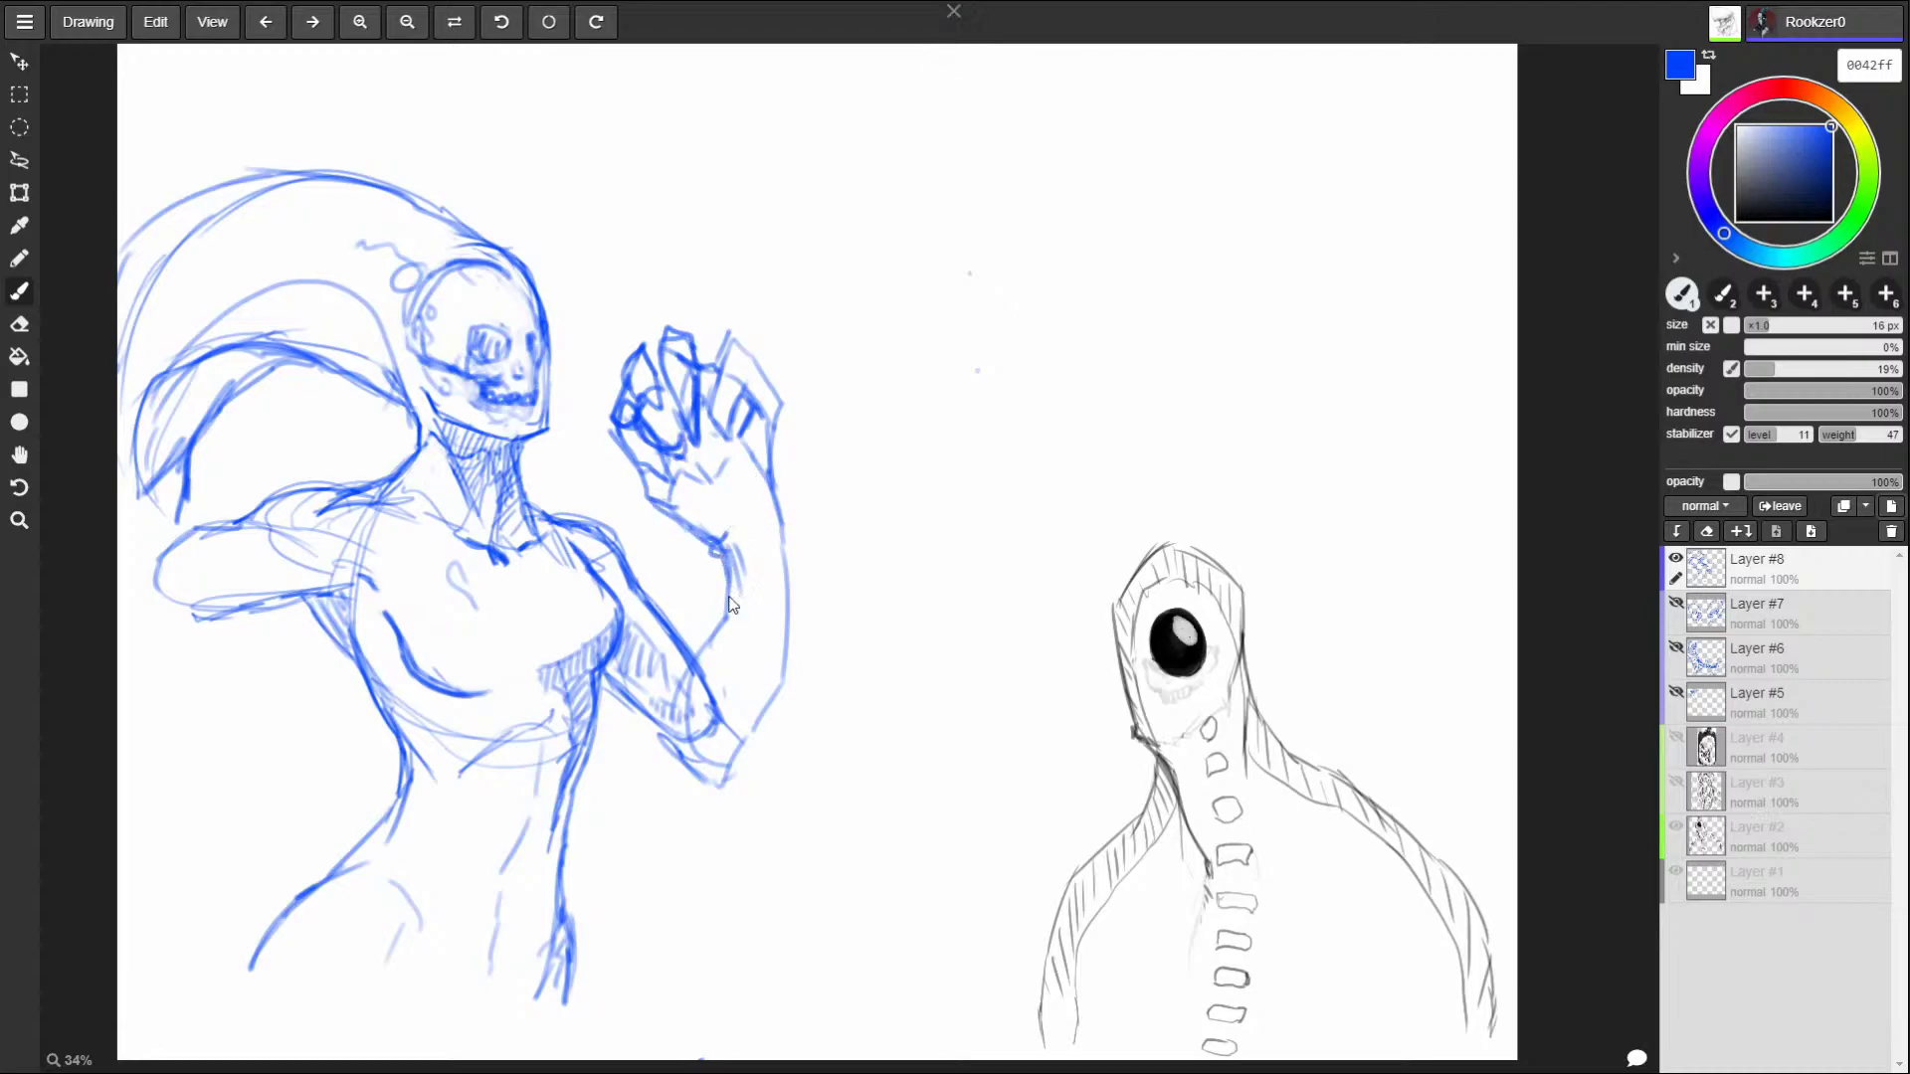
Shade the raised wrist, strengthen the forearm outline and clean up the inner elbow where the arms meet.
drag(733, 571, 744, 622)
drag(756, 535, 748, 561)
drag(750, 523, 760, 581)
mouse_move(774, 488)
mouse_down()
mouse_move(783, 699)
mouse_move(756, 712)
mouse_move(706, 668)
mouse_move(712, 708)
mouse_move(687, 658)
mouse_up()
mouse_move(696, 647)
mouse_down()
mouse_move(667, 702)
mouse_move(666, 677)
mouse_up()
drag(725, 621, 687, 660)
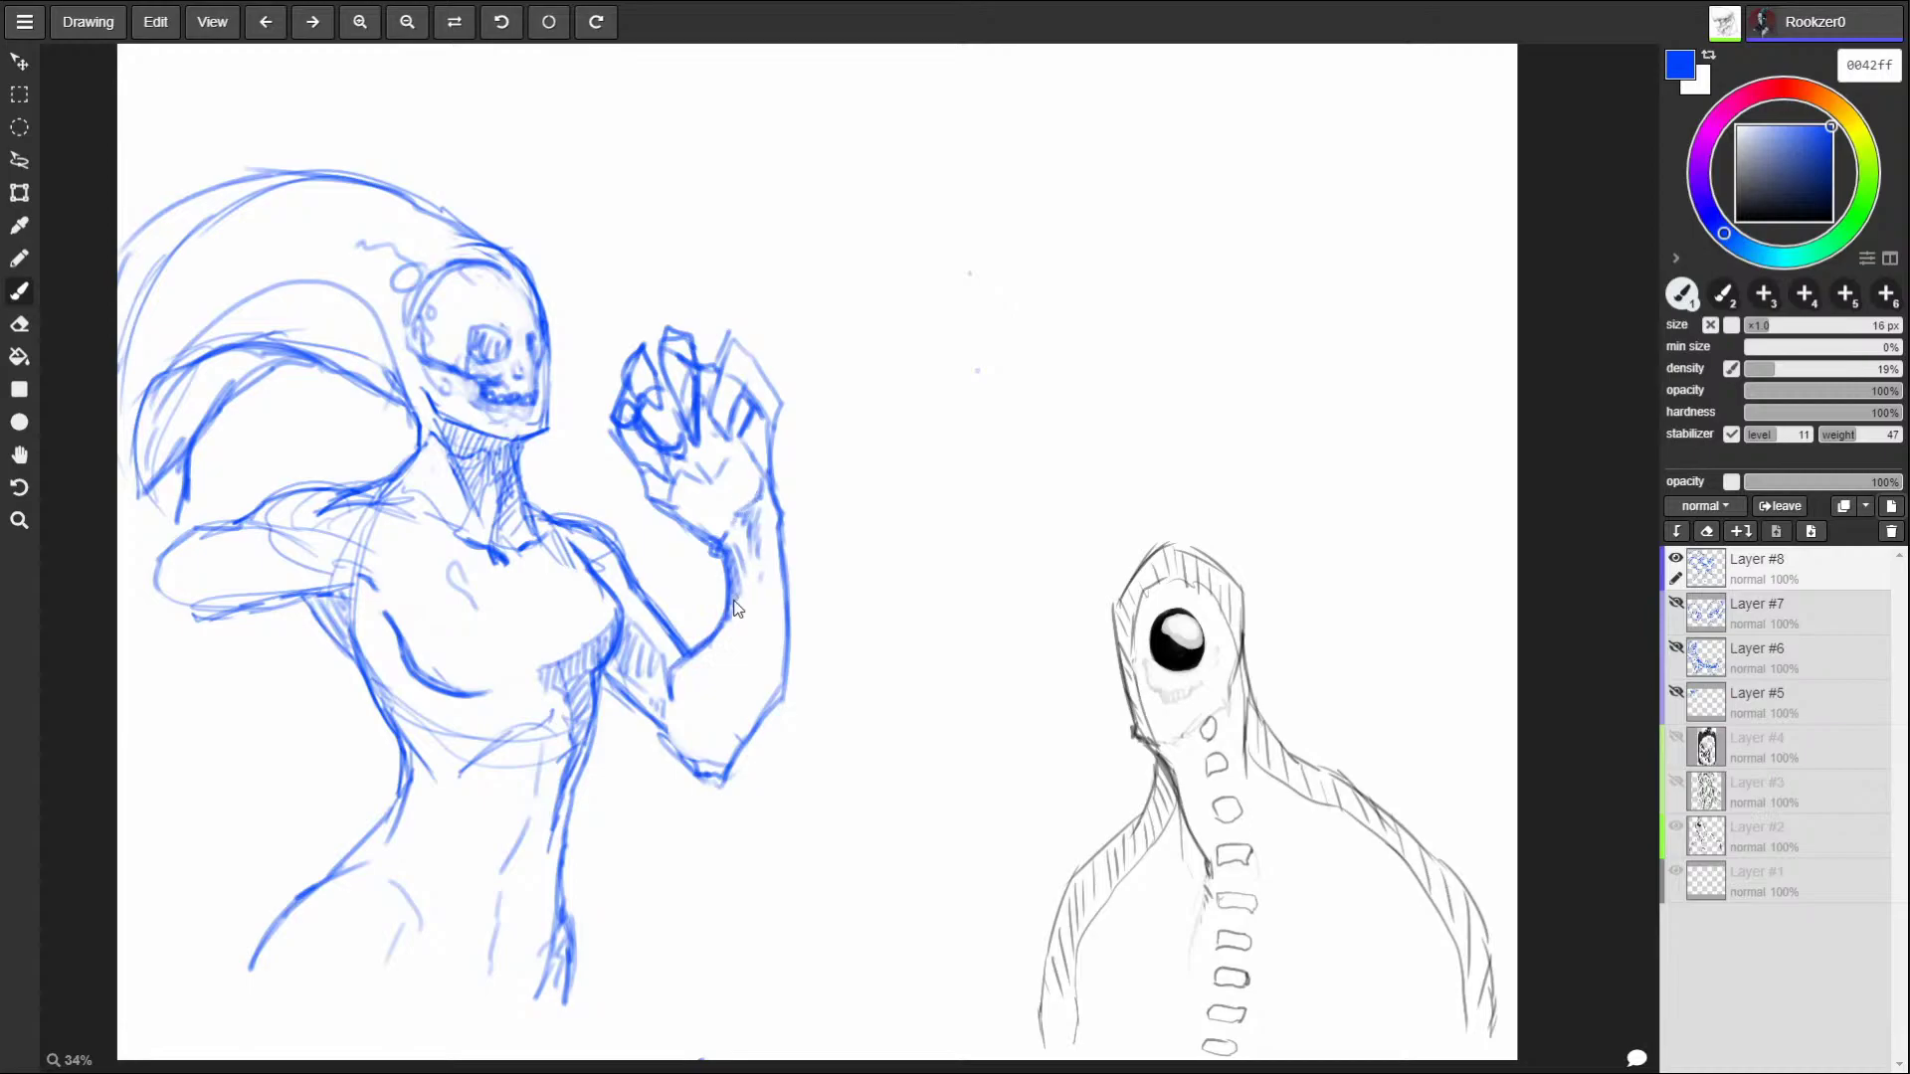
Draw a thick, outward-curving thumb on the raised hand, undoing one stray stroke.
mouse_move(685, 530)
mouse_down()
mouse_move(615, 503)
mouse_move(600, 458)
mouse_move(649, 533)
mouse_move(714, 546)
mouse_up()
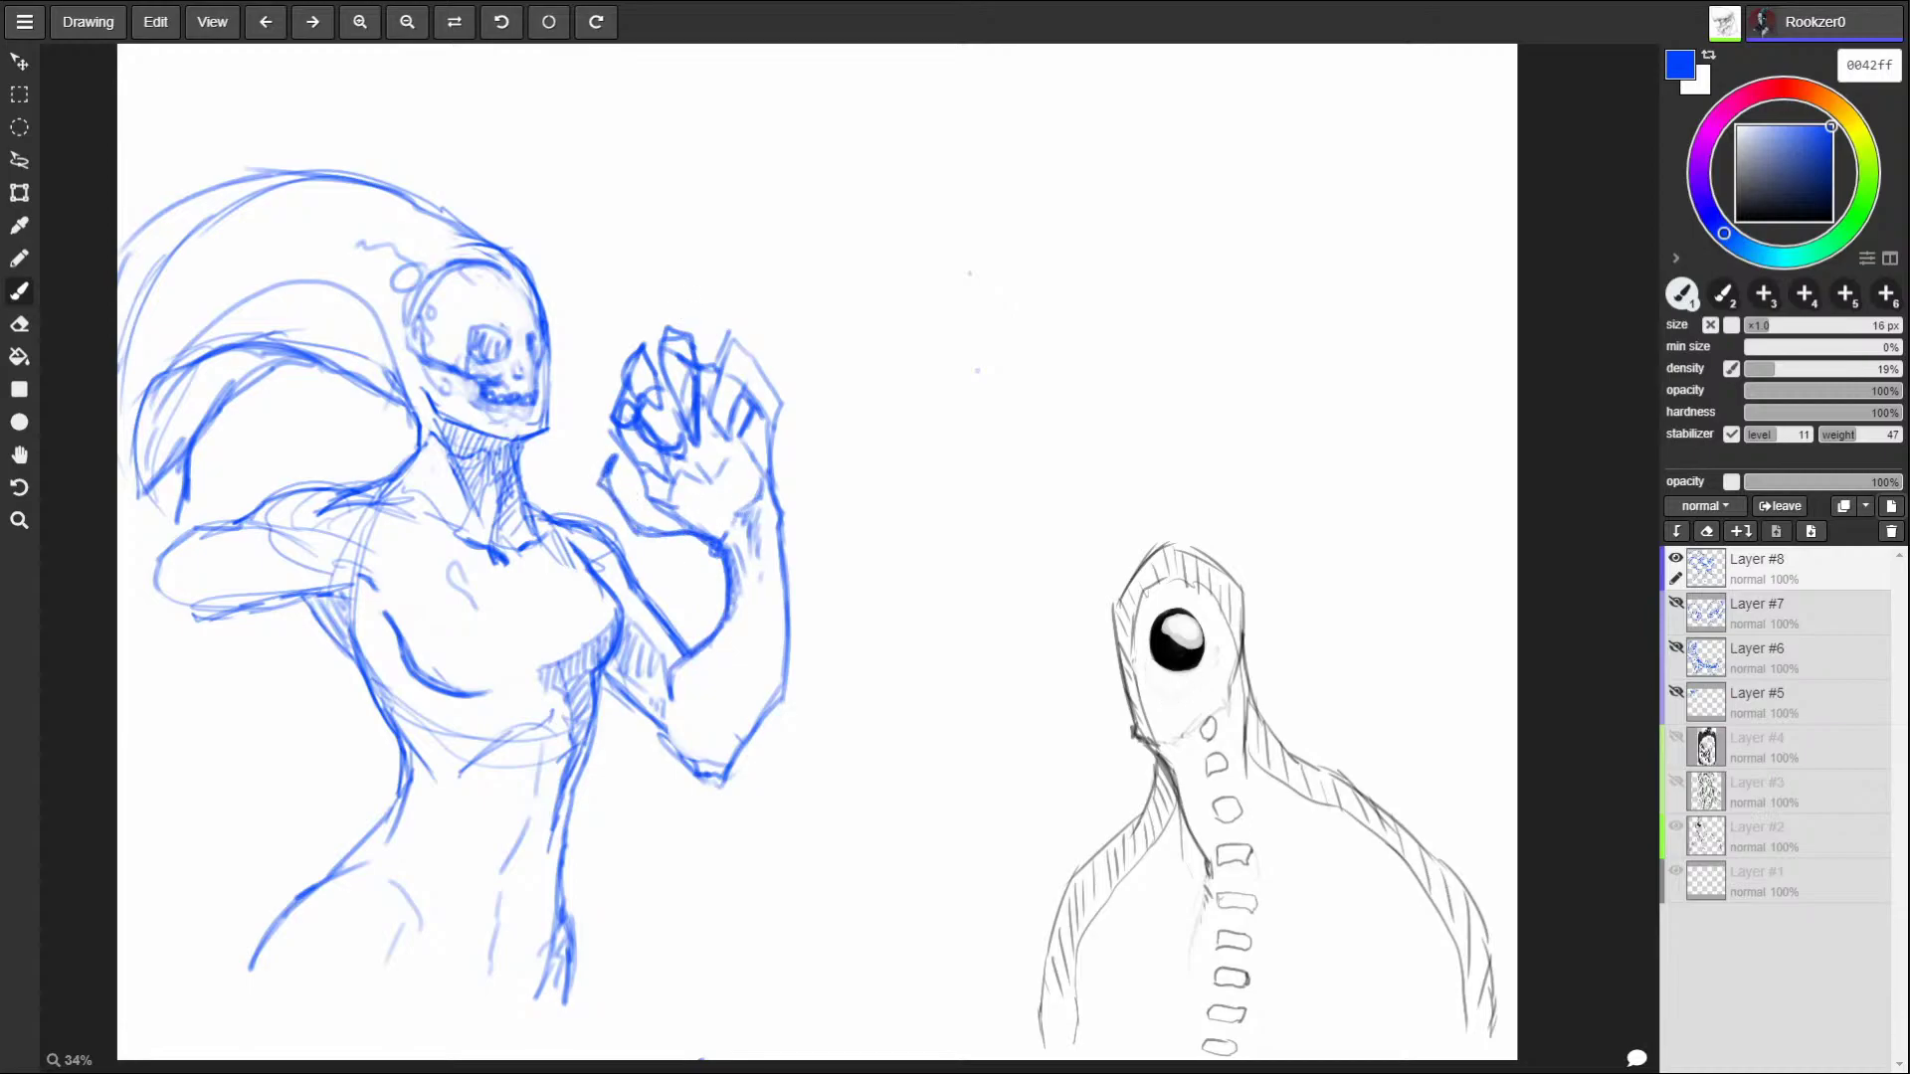
mouse_move(612, 428)
mouse_down()
mouse_move(629, 486)
mouse_move(666, 507)
mouse_move(716, 469)
mouse_up()
key(ctrl+z)
drag(604, 470, 646, 517)
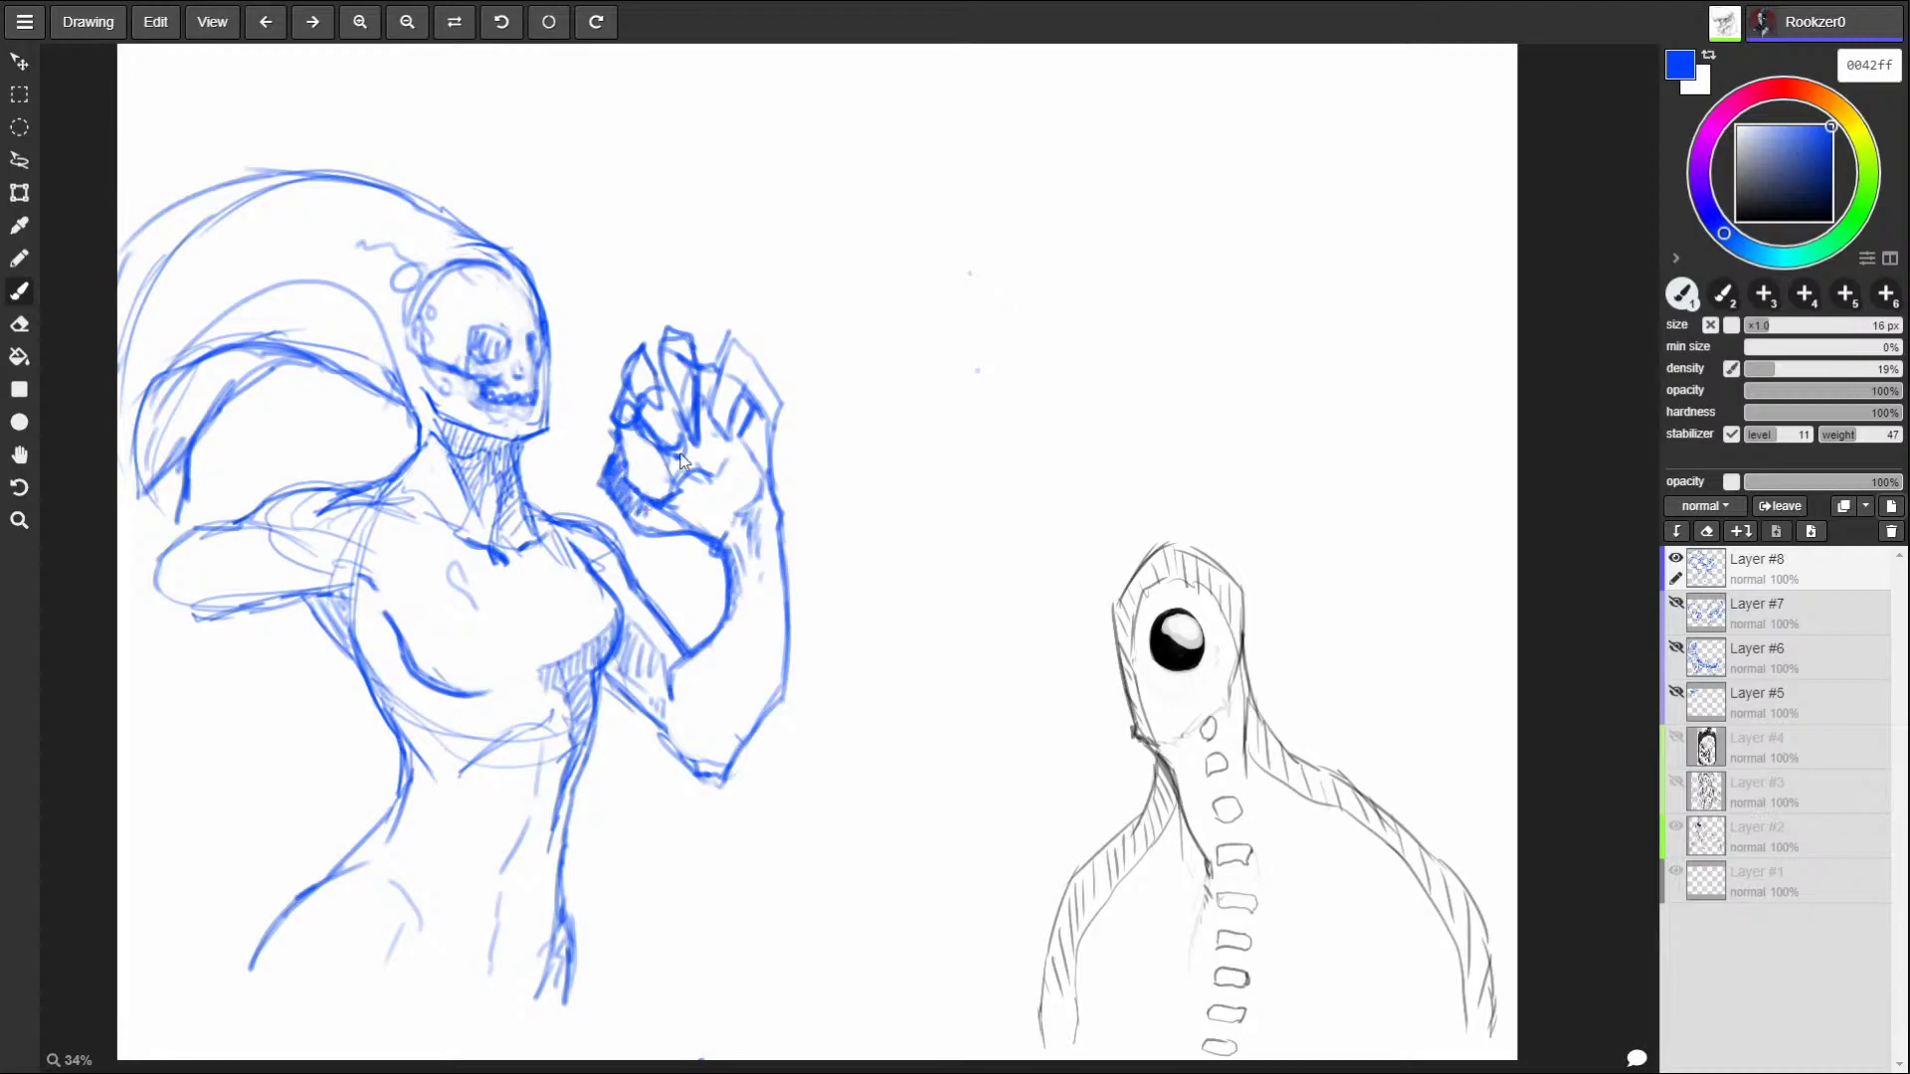
Redraw the raised hand's fingers as curled claws and hatch the palm behind them.
mouse_move(632, 386)
mouse_down()
mouse_move(642, 428)
mouse_move(617, 311)
mouse_move(696, 452)
mouse_up()
mouse_move(640, 349)
mouse_down()
mouse_move(603, 398)
mouse_move(622, 429)
mouse_move(624, 376)
mouse_up()
mouse_move(655, 336)
mouse_down()
mouse_move(609, 350)
mouse_move(653, 378)
mouse_move(661, 432)
mouse_move(701, 339)
mouse_up()
mouse_move(704, 449)
mouse_down()
mouse_move(676, 443)
mouse_move(676, 406)
mouse_move(662, 438)
mouse_move(691, 373)
mouse_move(724, 390)
mouse_move(687, 398)
mouse_move(702, 453)
mouse_move(741, 360)
mouse_move(768, 418)
mouse_up()
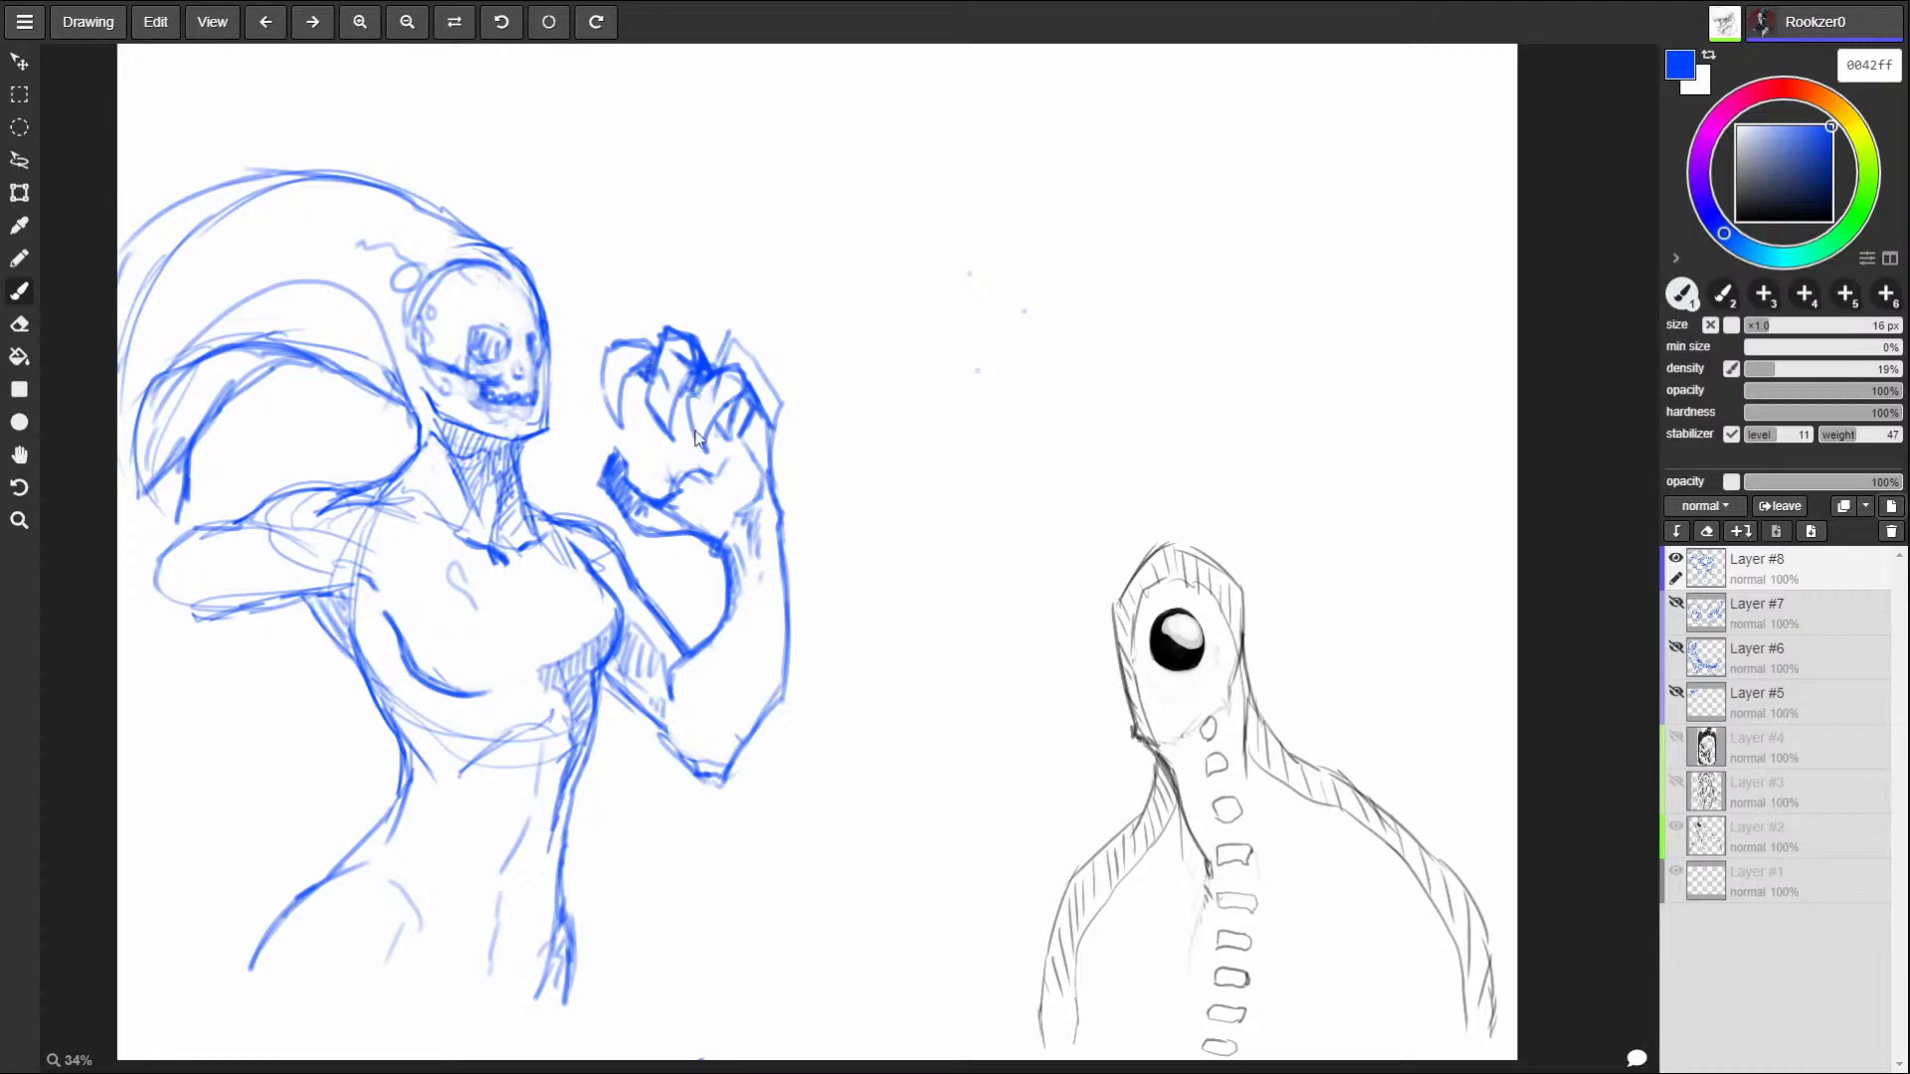
drag(672, 490, 685, 436)
mouse_move(708, 454)
mouse_down()
mouse_move(728, 416)
mouse_move(716, 459)
mouse_move(752, 442)
mouse_move(761, 464)
mouse_move(707, 488)
mouse_move(700, 513)
mouse_move(765, 529)
mouse_move(766, 622)
mouse_up()
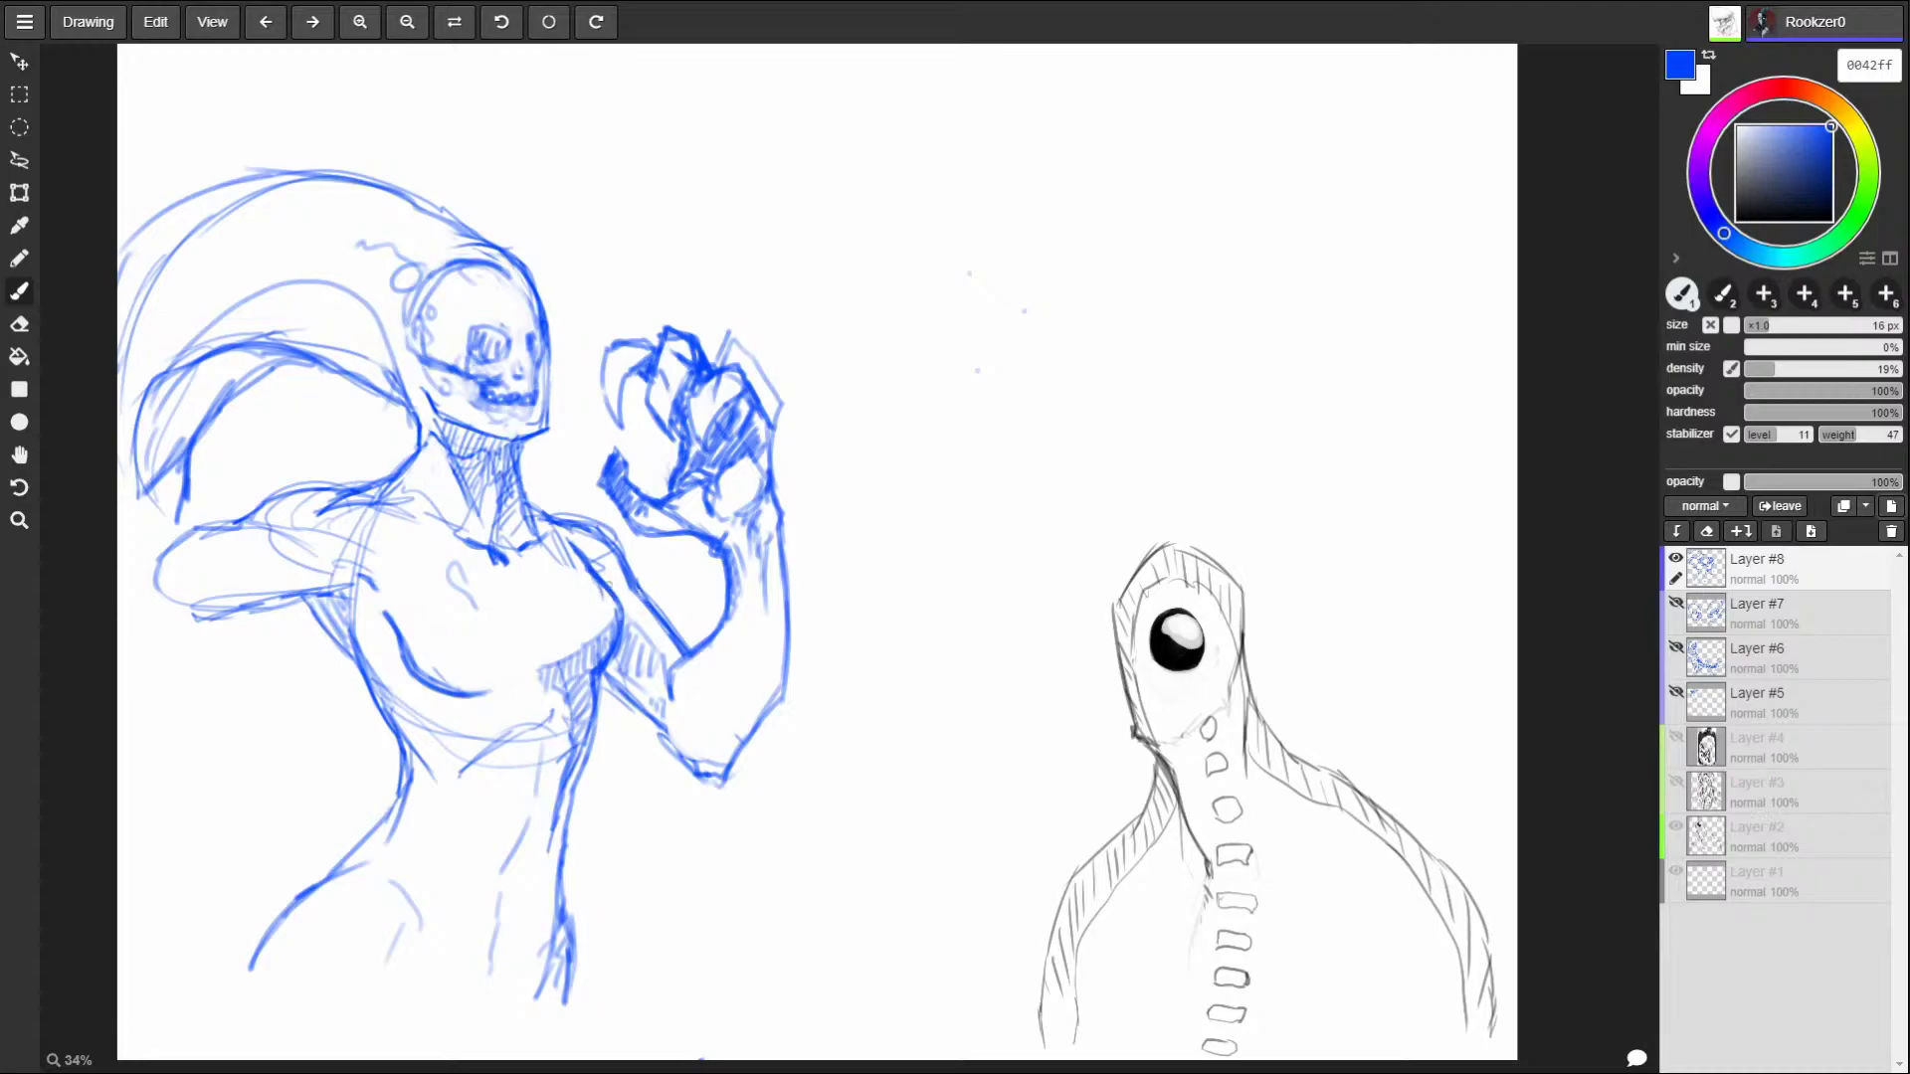
Darken the far edge of the chest and add denser hatching beneath it.
mouse_move(627, 608)
mouse_down()
mouse_move(602, 682)
mouse_move(606, 664)
mouse_up()
mouse_move(600, 645)
mouse_down()
mouse_move(554, 653)
mouse_move(617, 606)
mouse_move(582, 649)
mouse_move(533, 653)
mouse_move(617, 570)
mouse_move(535, 664)
mouse_up()
drag(560, 646, 553, 674)
drag(584, 647, 572, 702)
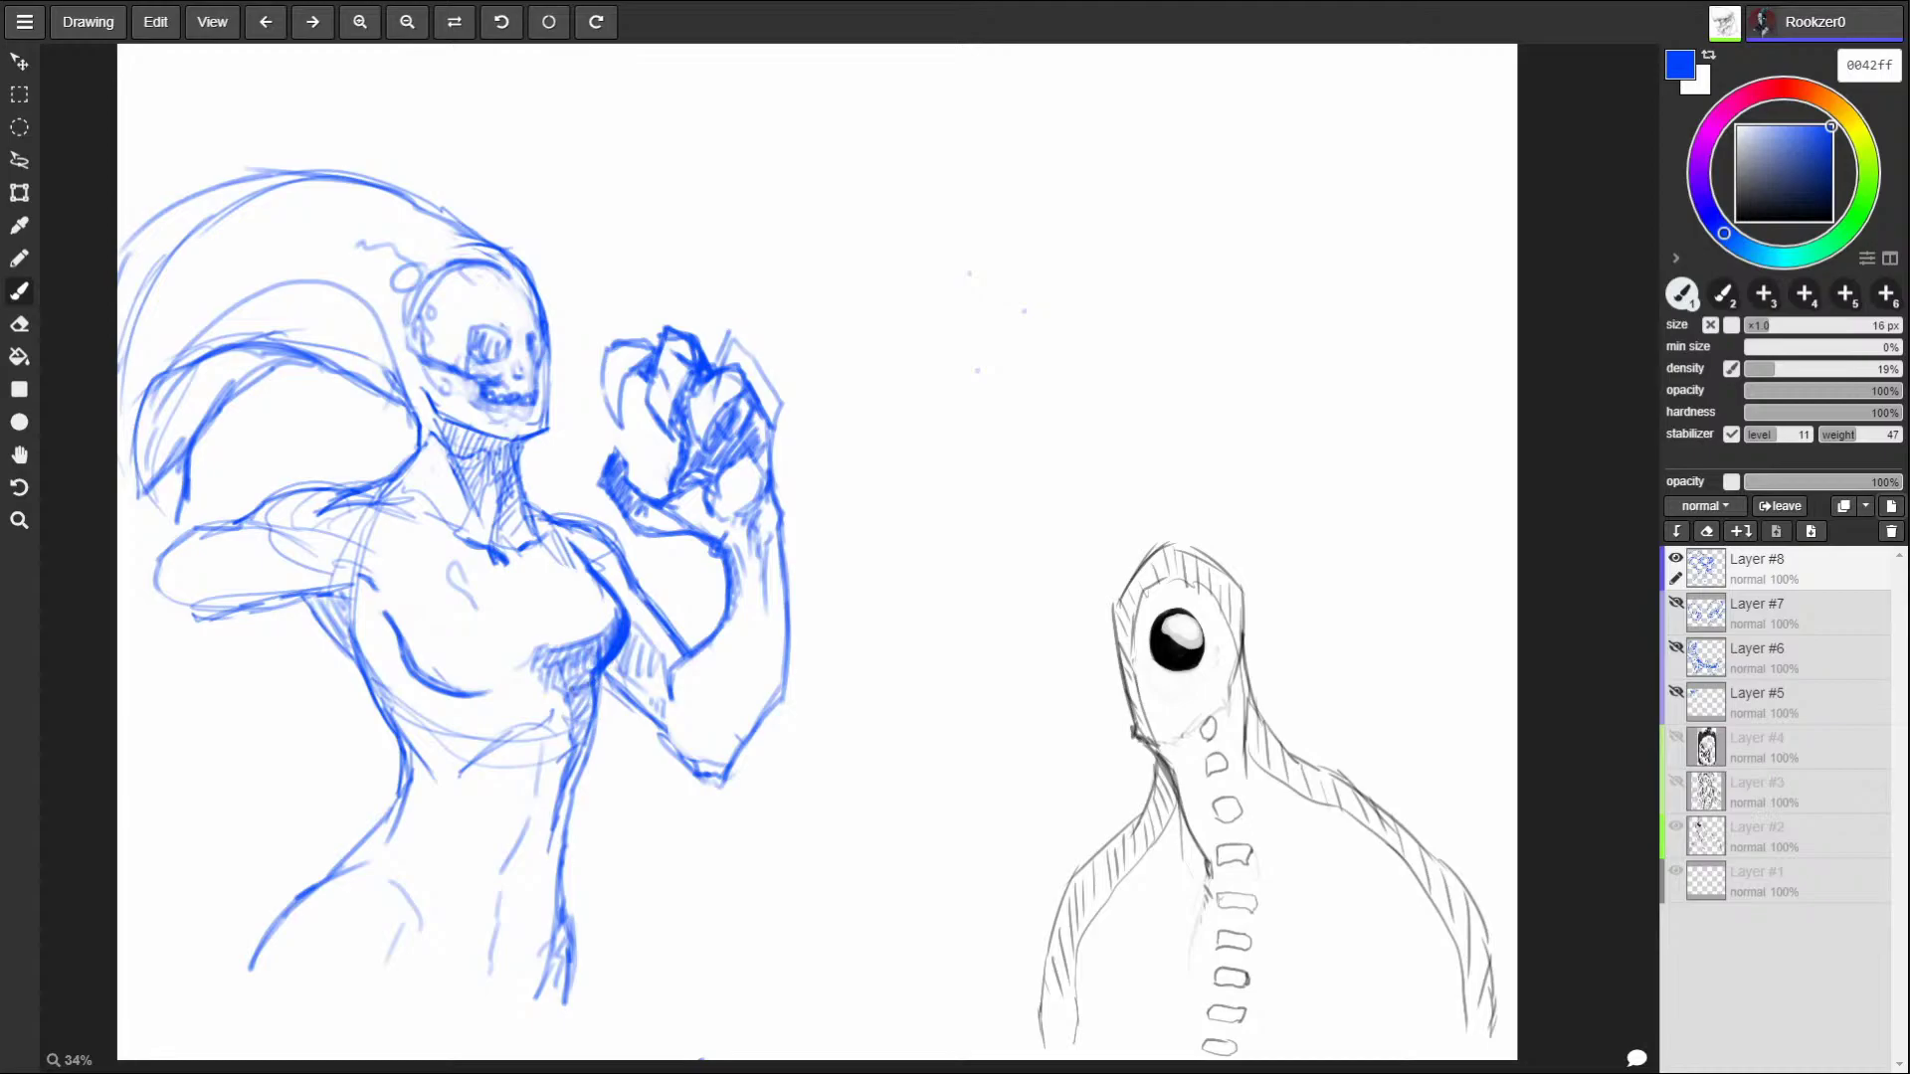
Decorate the torso with swirls on the chest, small beads down the abdomen and circles along the shoulders.
mouse_move(450, 537)
mouse_down()
mouse_move(463, 614)
mouse_move(517, 543)
mouse_move(468, 627)
mouse_up()
mouse_move(522, 557)
mouse_down()
mouse_move(552, 632)
mouse_move(530, 648)
mouse_up()
drag(1267, 947, 1241, 929)
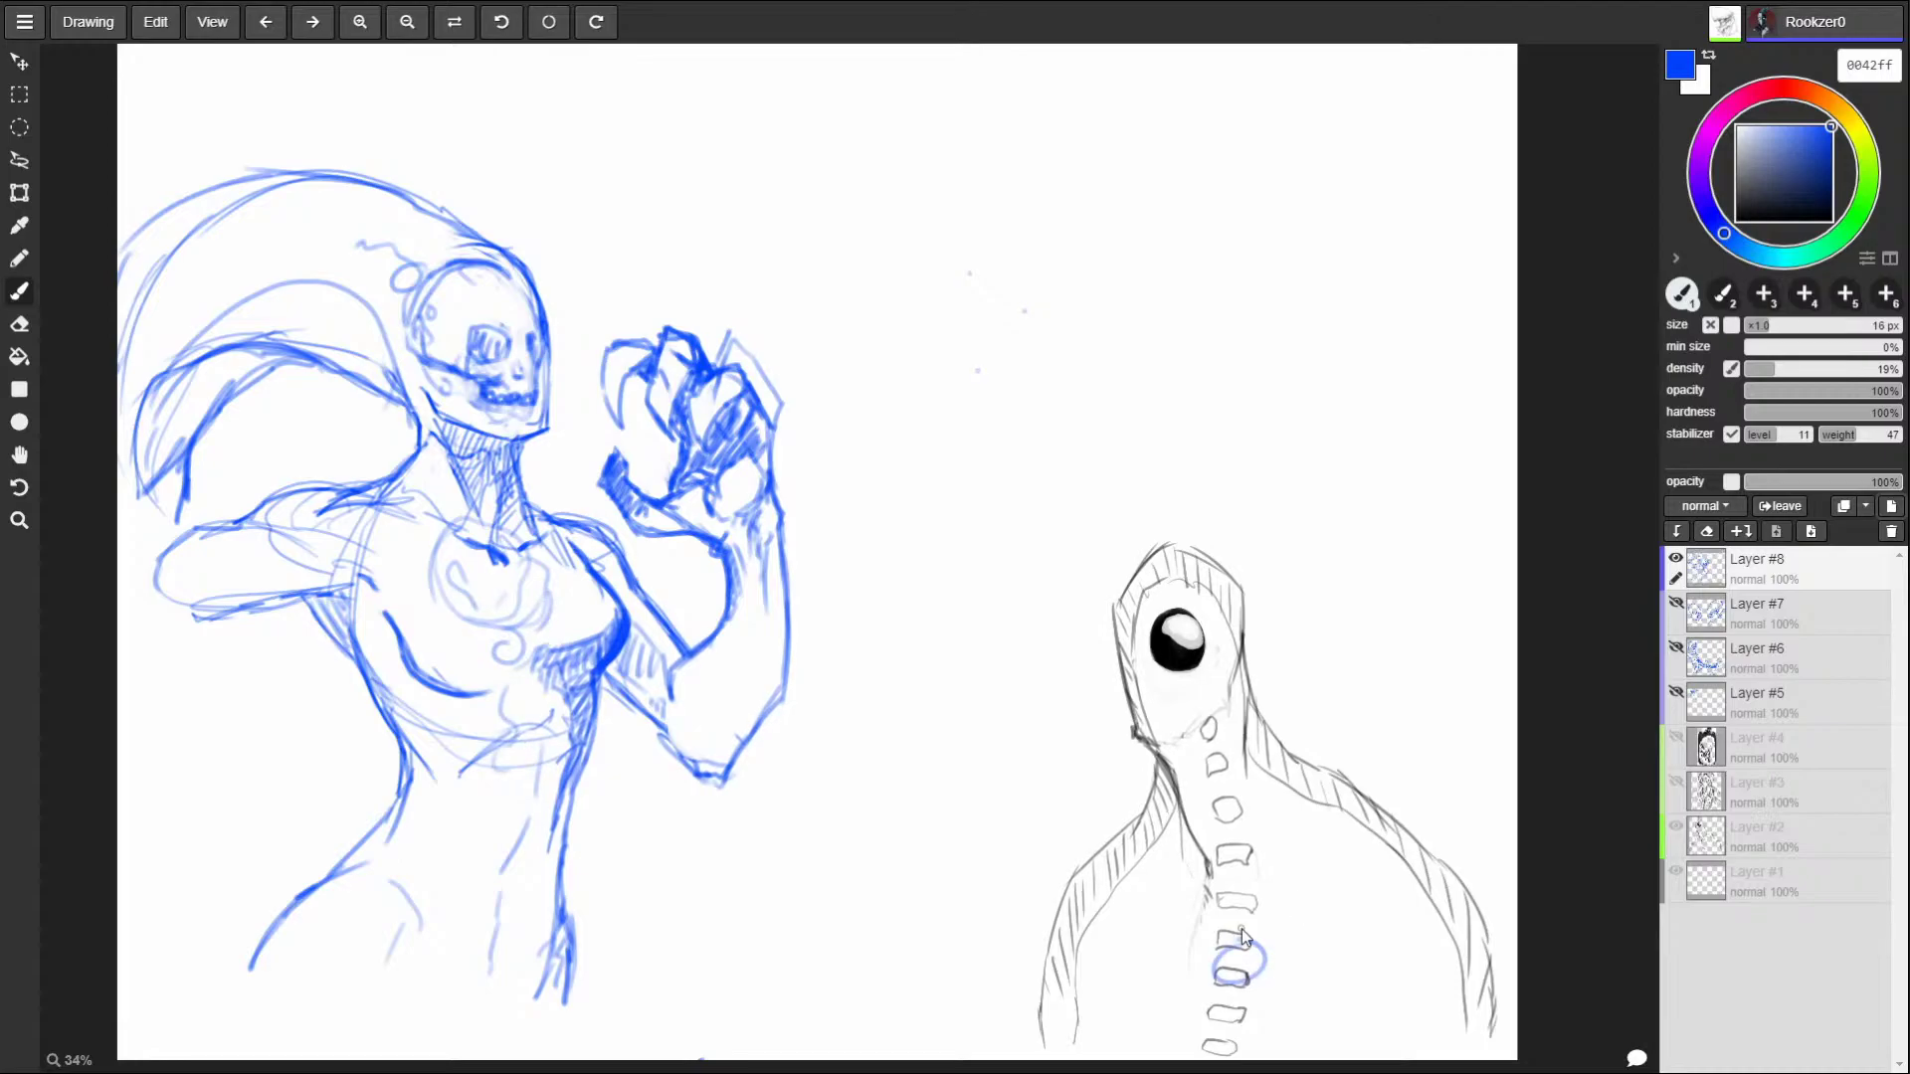
mouse_move(496, 710)
mouse_down()
mouse_move(509, 761)
mouse_move(484, 863)
mouse_up()
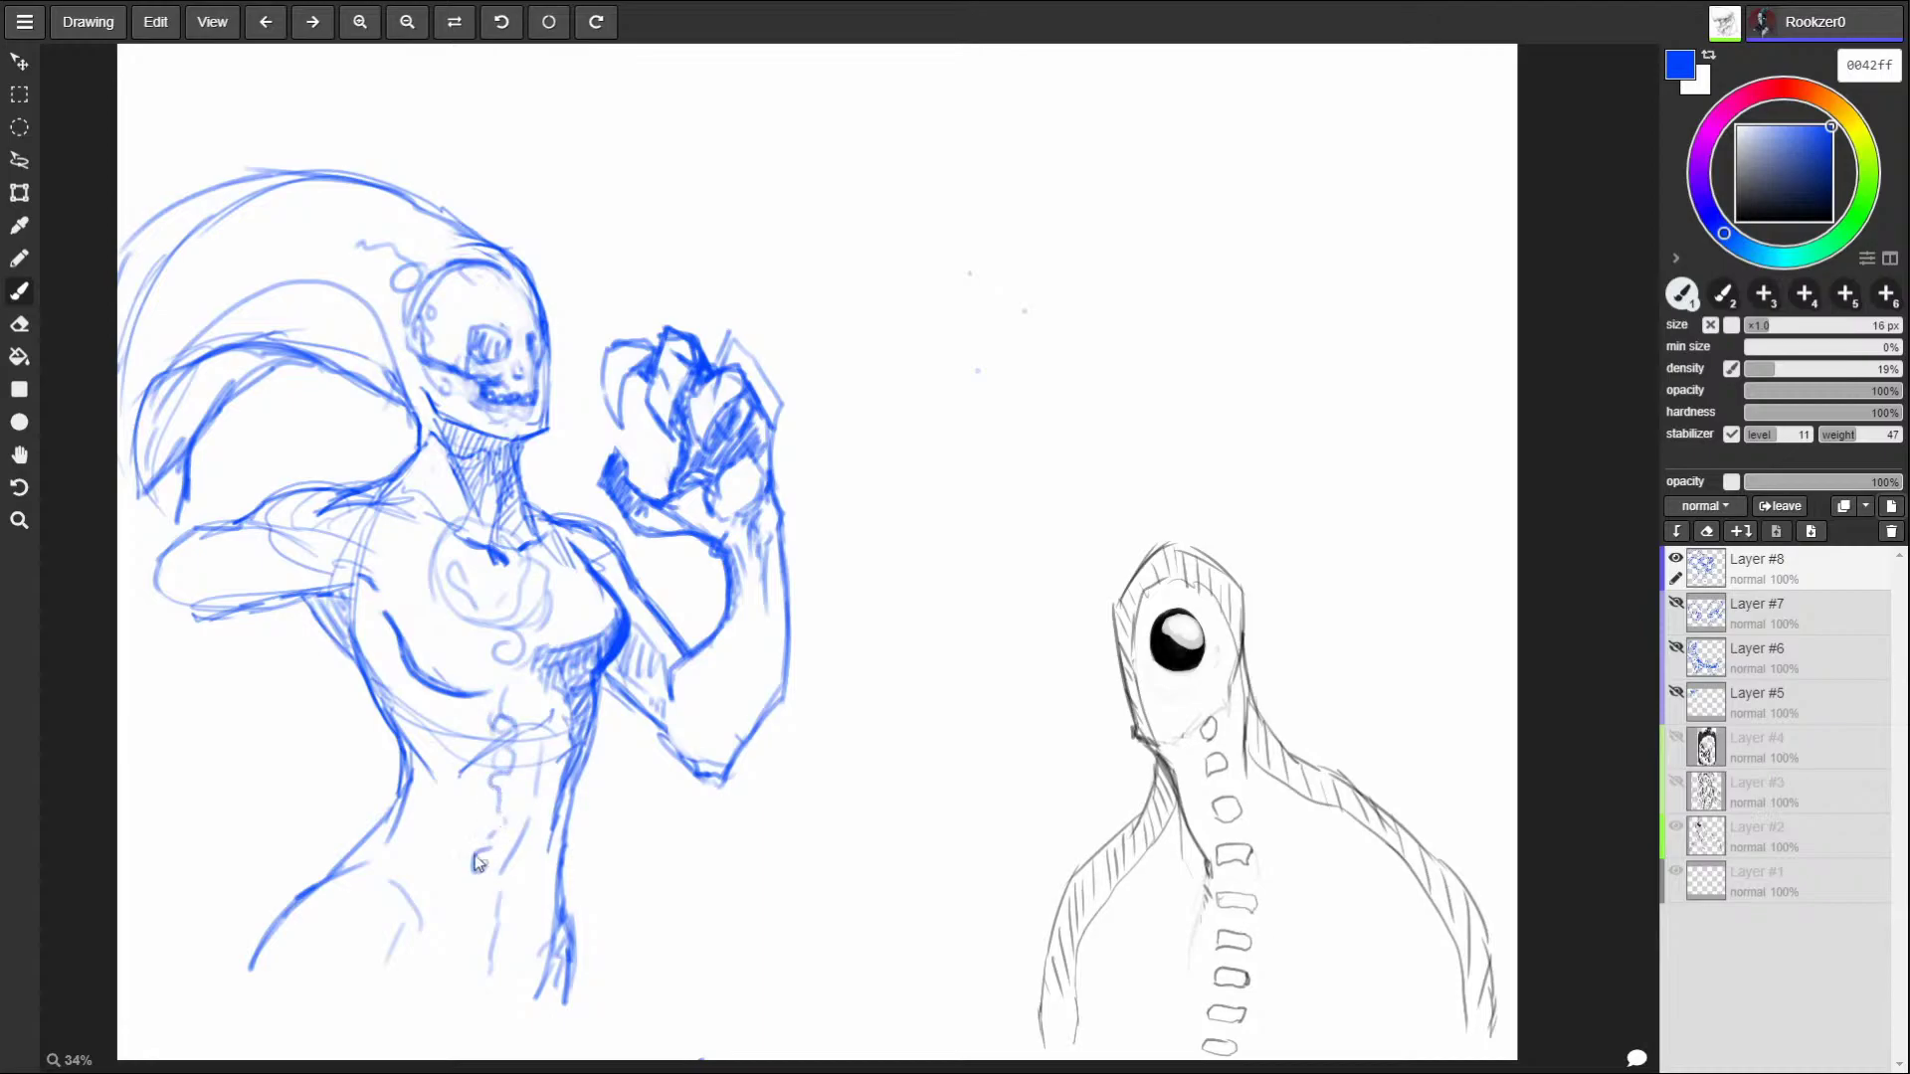
mouse_move(416, 549)
mouse_down()
mouse_move(393, 569)
mouse_move(423, 542)
mouse_move(437, 564)
mouse_move(553, 567)
mouse_move(574, 591)
mouse_up()
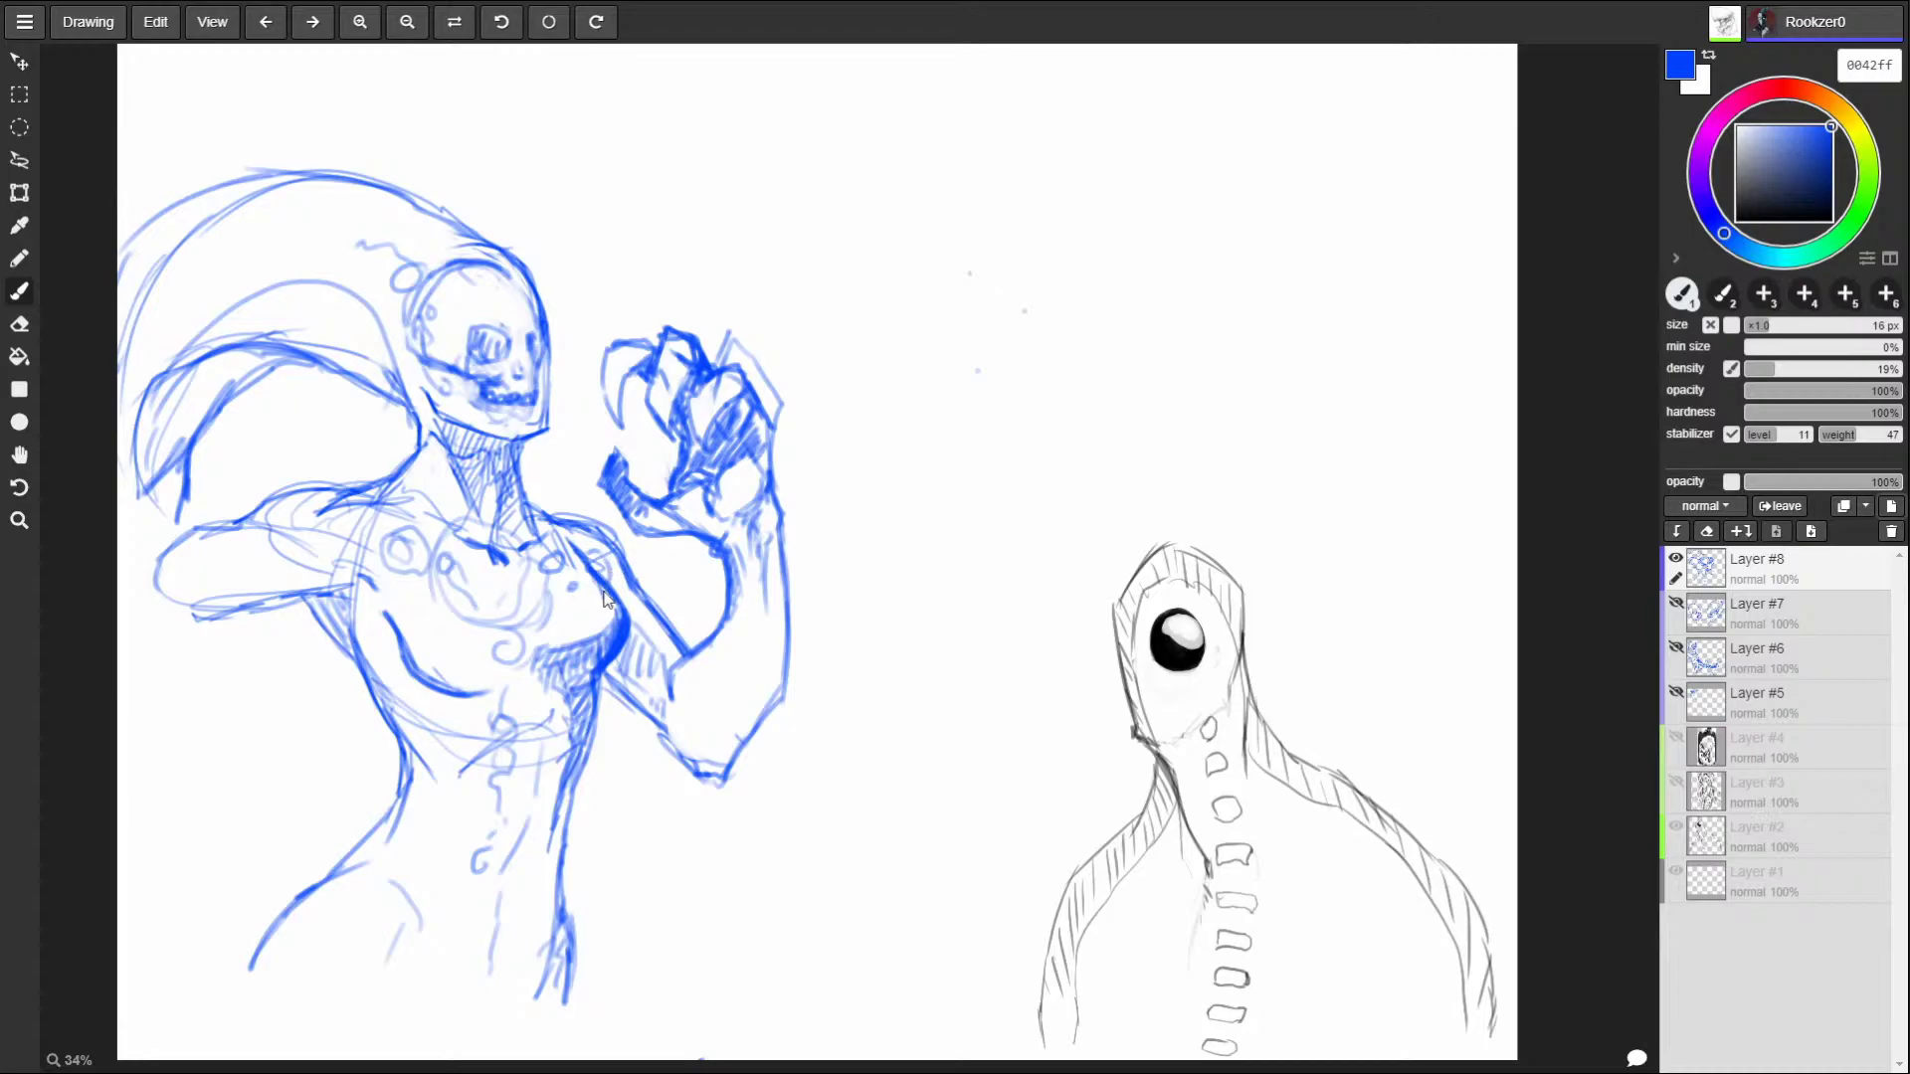
mouse_move(355, 519)
mouse_down()
mouse_move(368, 557)
mouse_move(338, 527)
mouse_move(398, 589)
mouse_move(387, 541)
mouse_up()
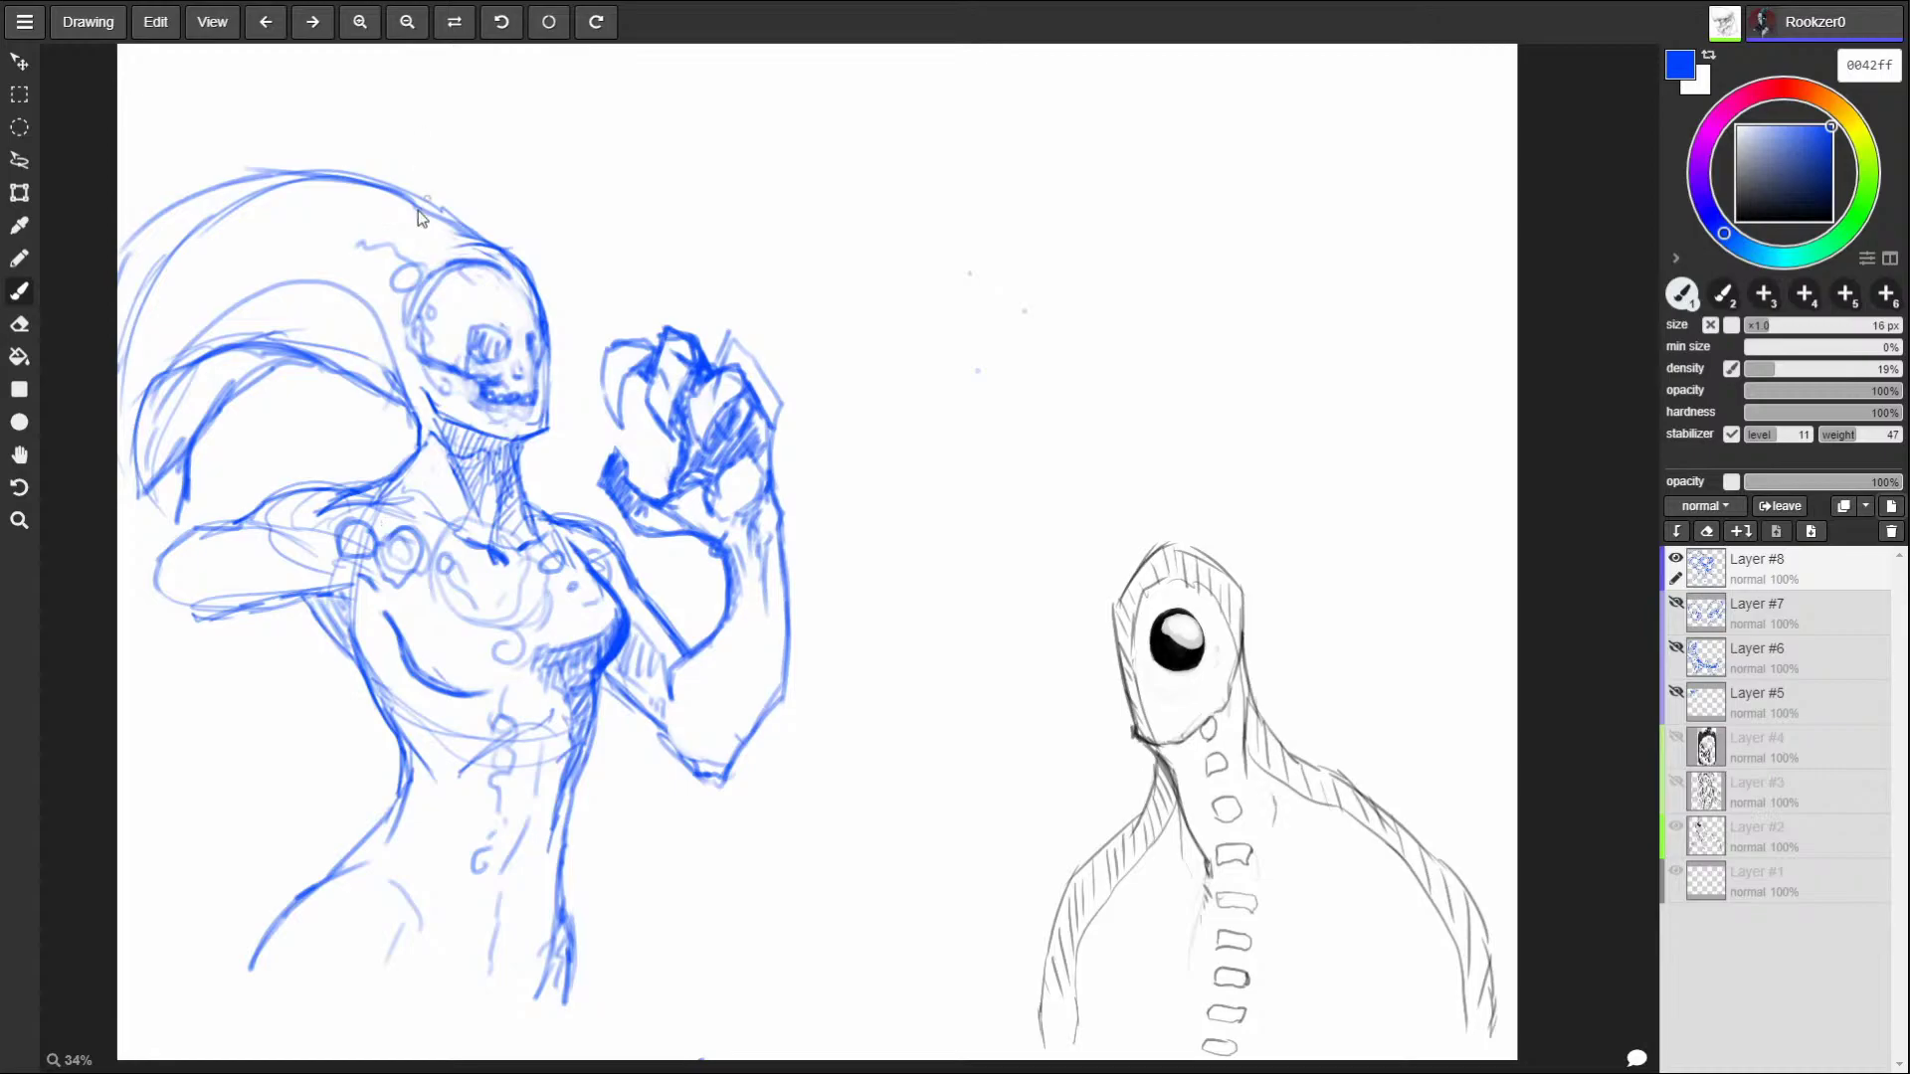
Close the gap between the thumb and curled fingers, and add an inner contour along the sweeping head.
drag(422, 204, 479, 244)
drag(615, 422, 601, 348)
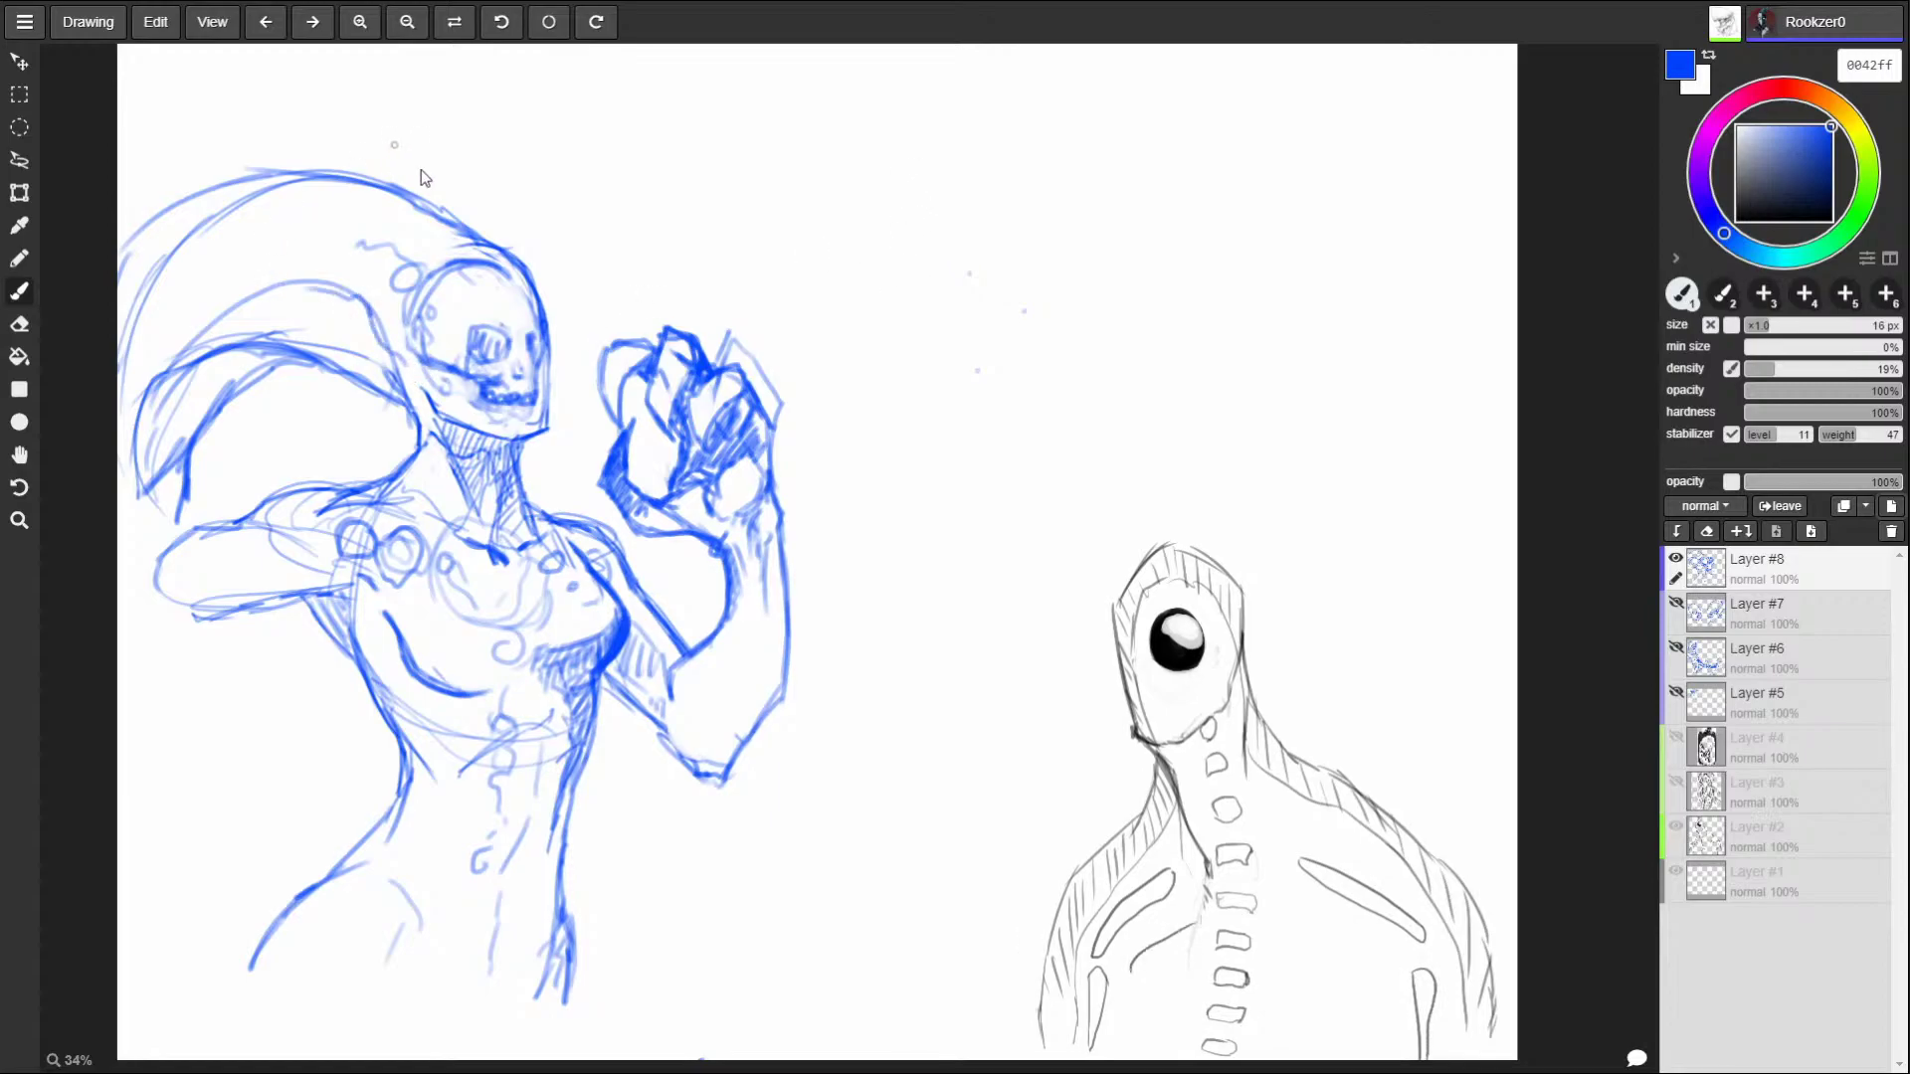
mouse_move(411, 204)
mouse_down()
mouse_move(350, 178)
mouse_move(241, 235)
mouse_move(299, 229)
mouse_up()
drag(253, 296, 171, 302)
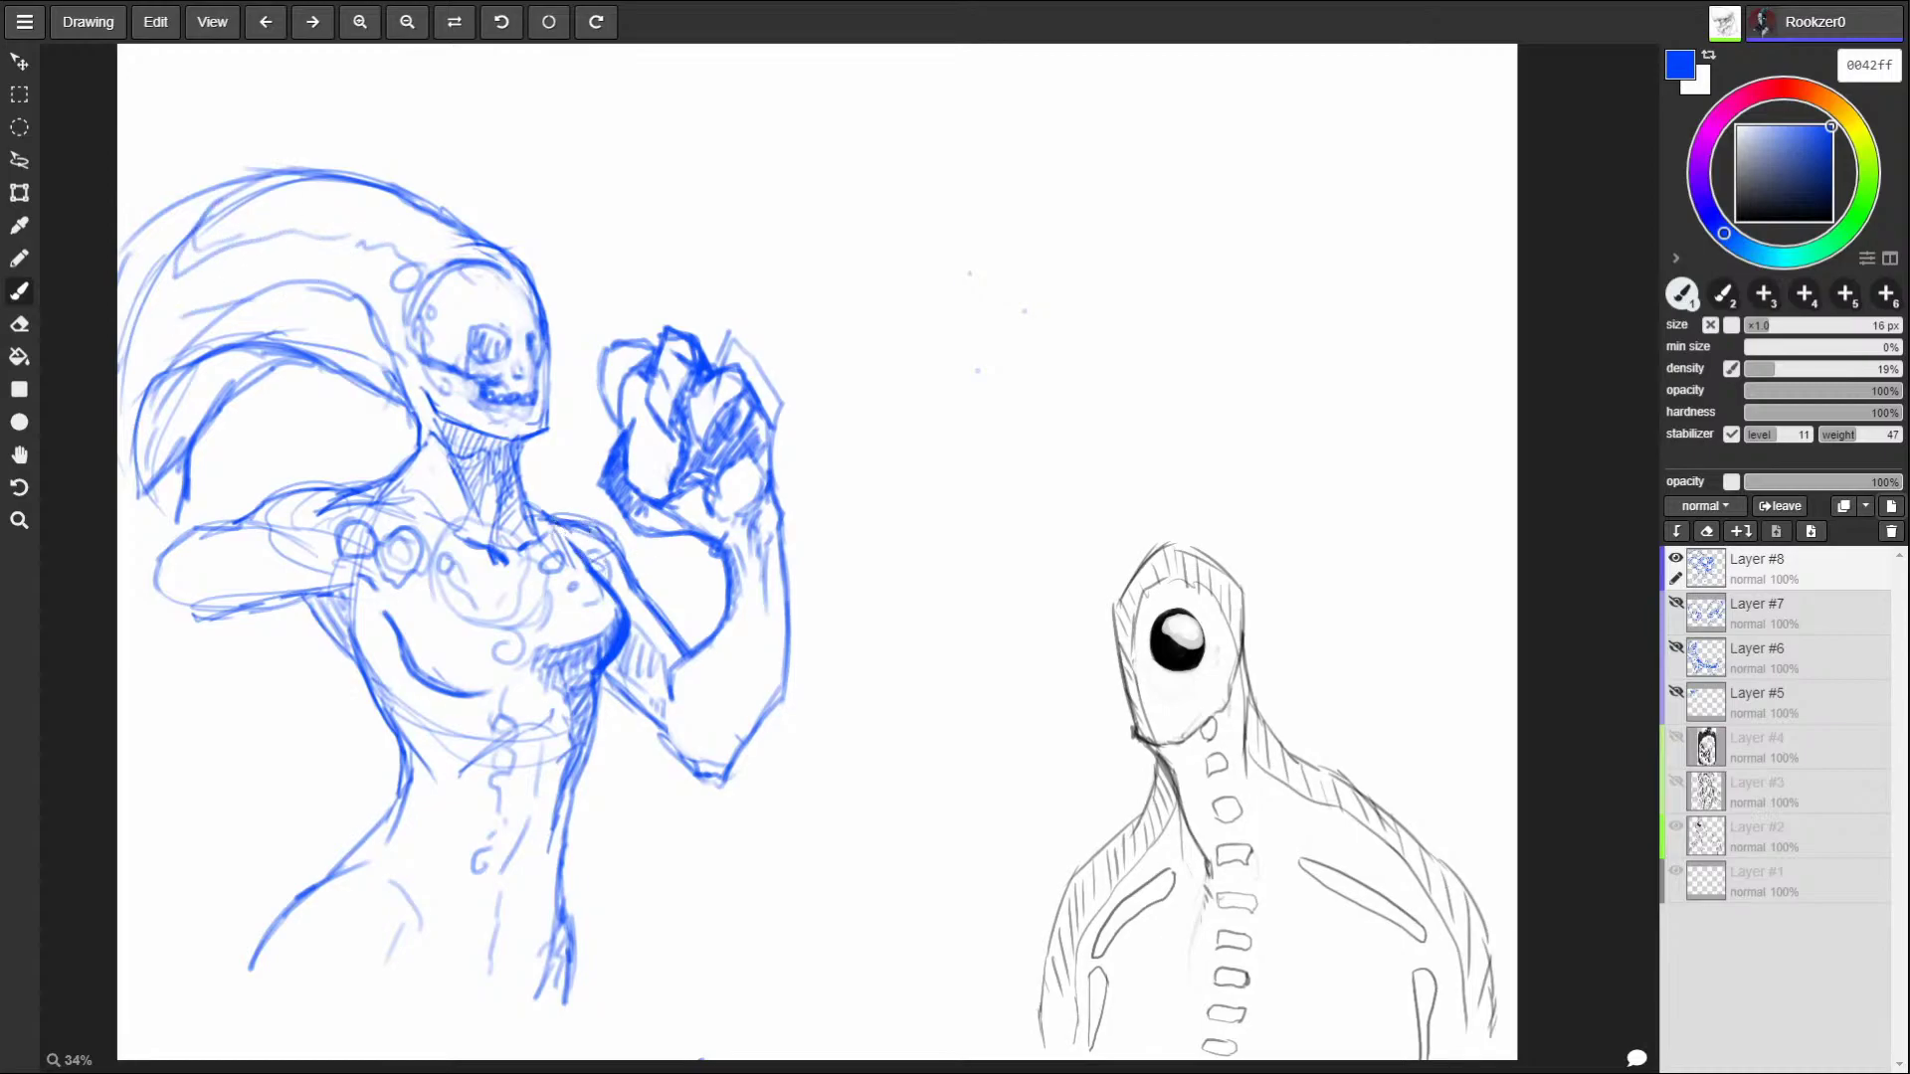
Extend the jaw line downward and redraw the neck and shoulder lines beneath it.
mouse_move(552, 509)
mouse_down()
mouse_move(517, 457)
mouse_move(537, 492)
mouse_move(588, 398)
mouse_up()
mouse_move(448, 437)
mouse_down()
mouse_move(437, 413)
mouse_move(527, 470)
mouse_move(557, 407)
mouse_move(545, 448)
mouse_up()
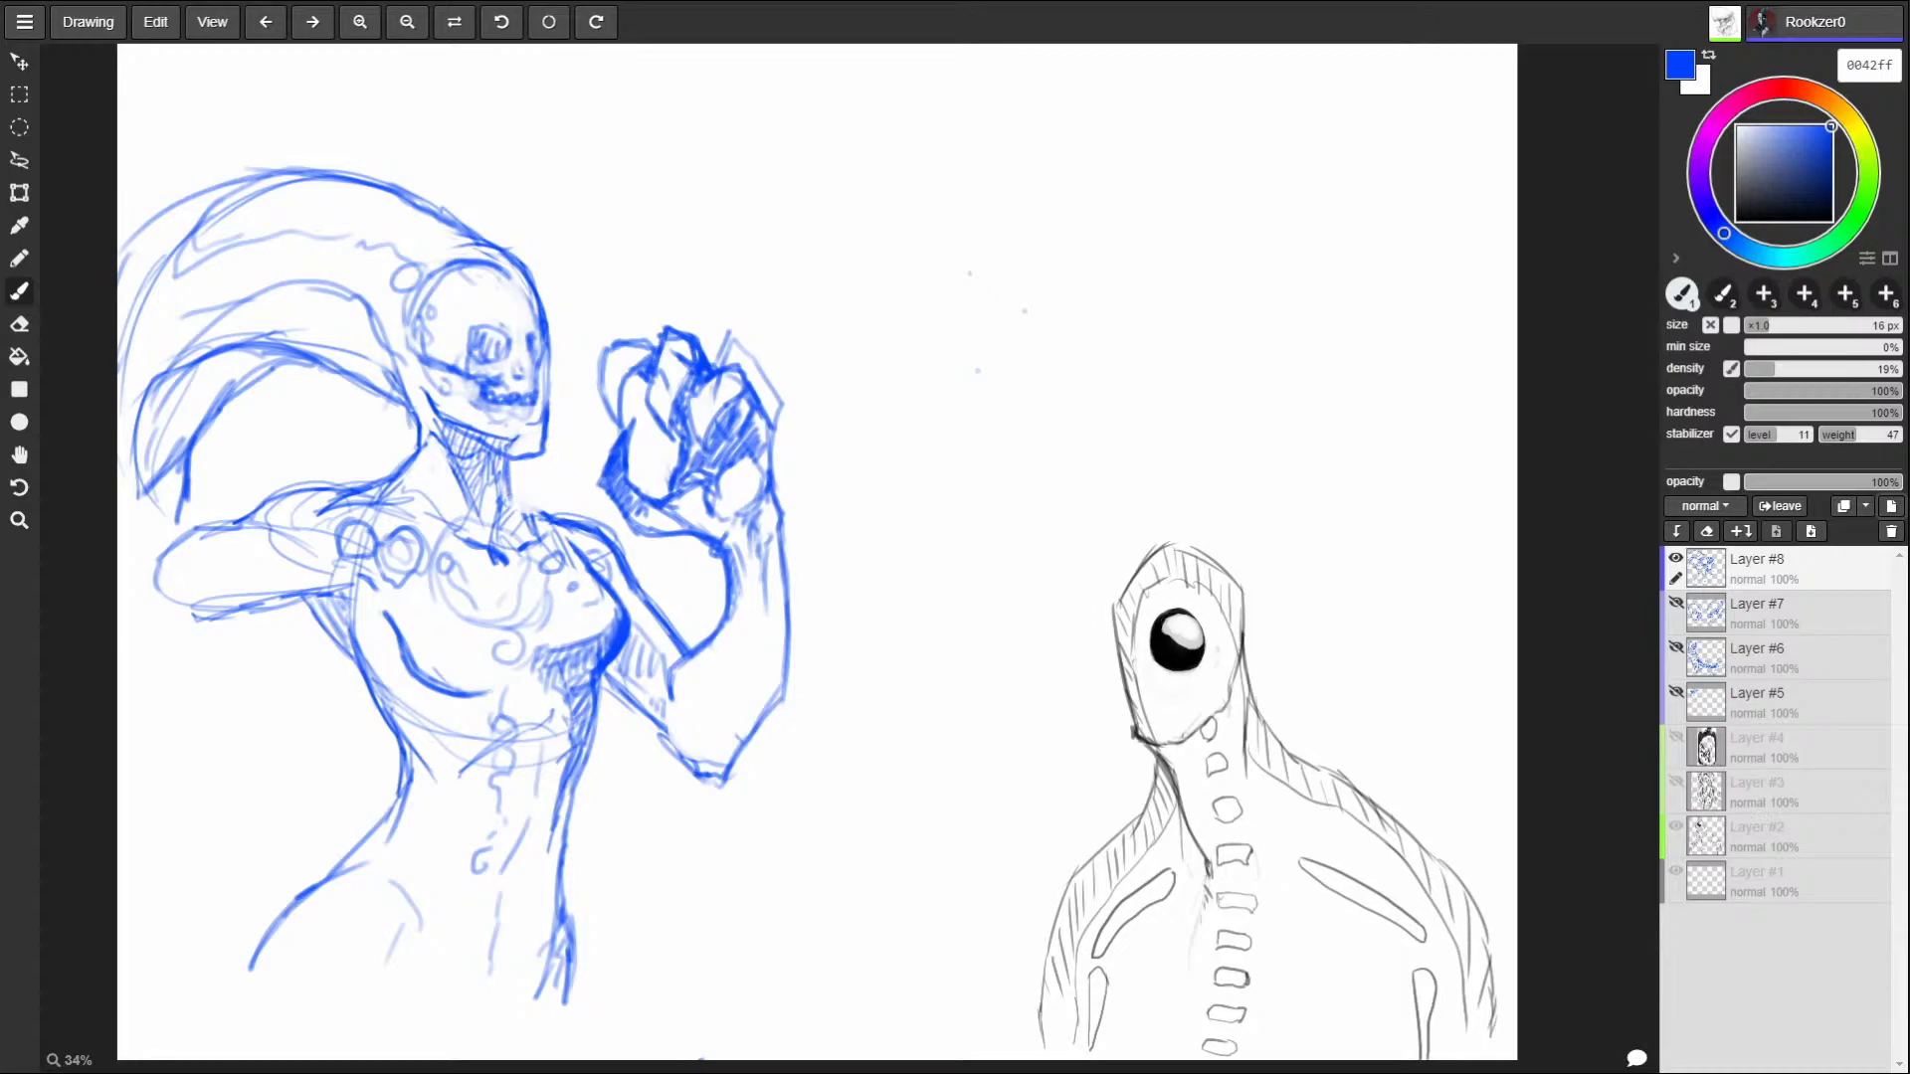
drag(418, 422, 382, 478)
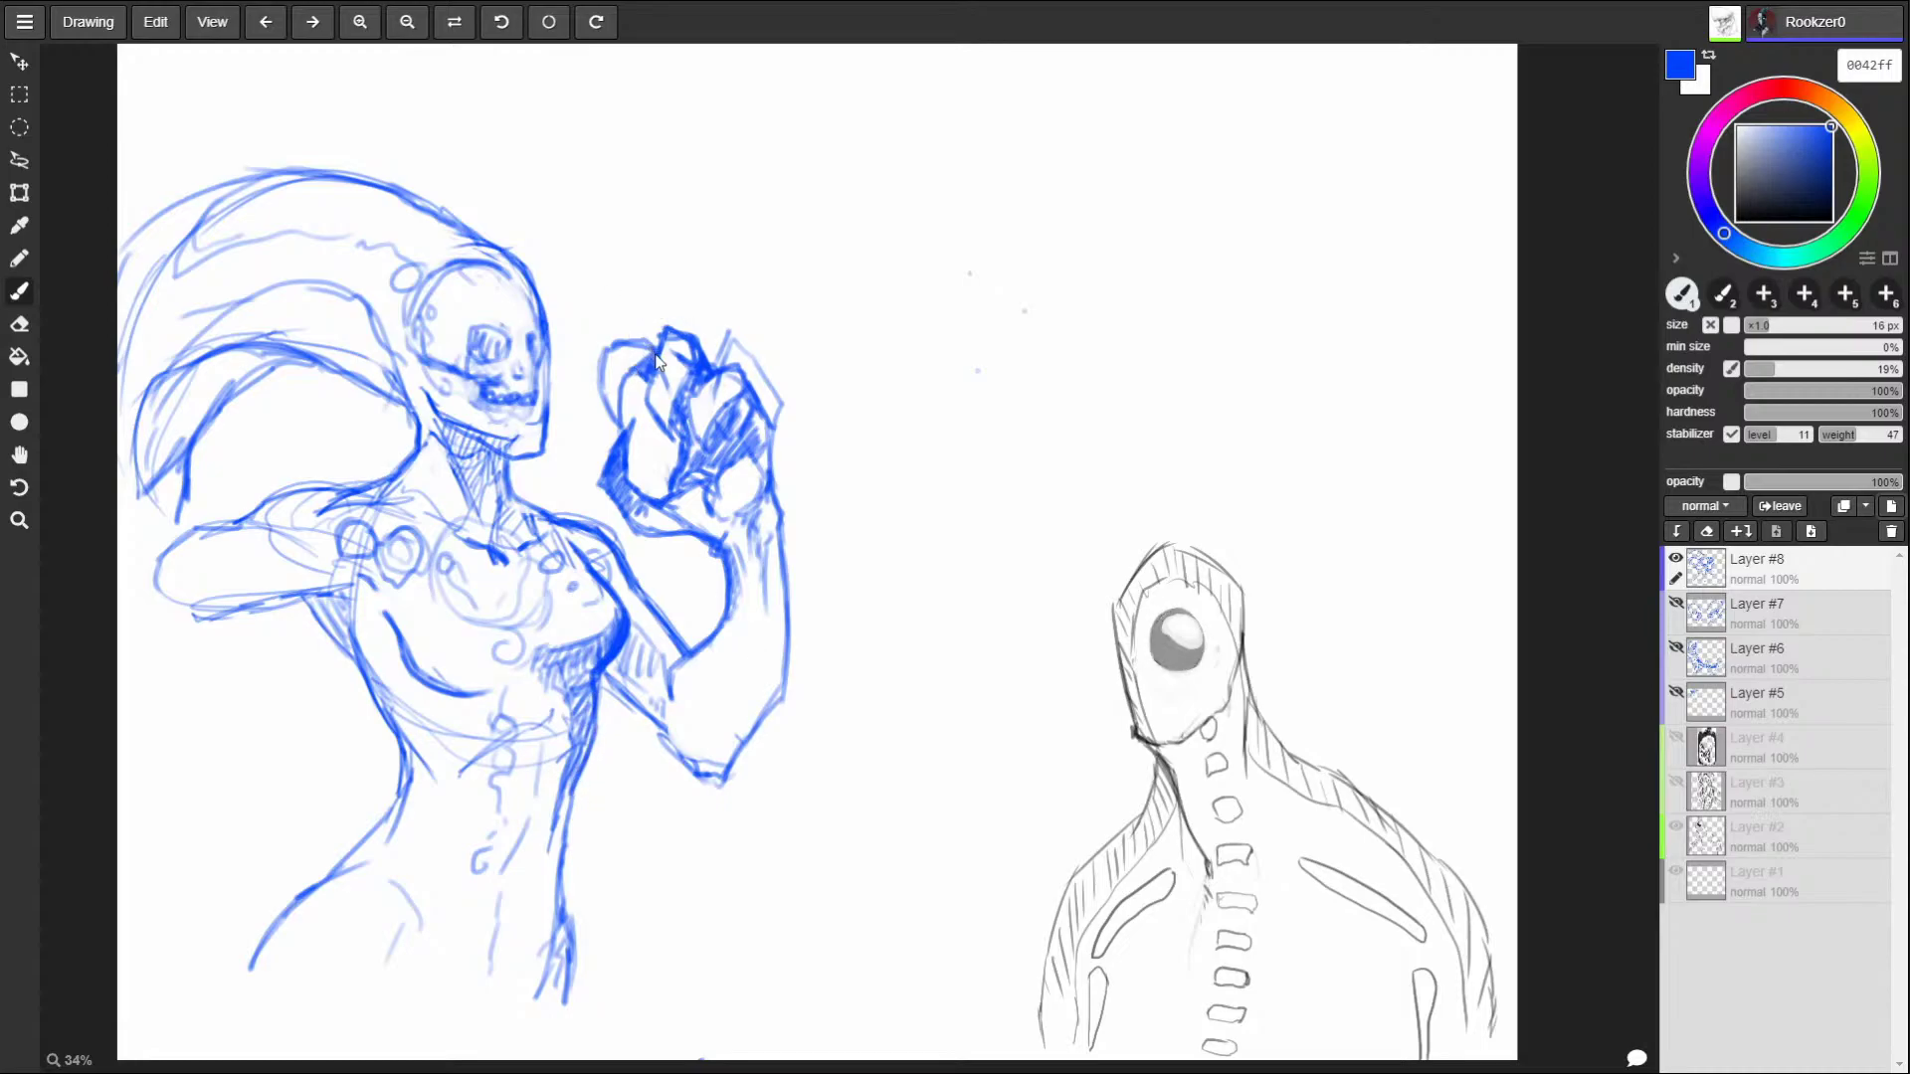
Shade the index finger and the gaps between the curled fingers of the raised hand.
mouse_move(607, 341)
mouse_down()
mouse_move(618, 425)
mouse_move(615, 407)
mouse_up()
drag(604, 372, 622, 395)
drag(608, 353, 624, 376)
drag(614, 347, 630, 362)
mouse_move(667, 414)
mouse_down()
mouse_move(678, 434)
mouse_move(679, 386)
mouse_up()
mouse_move(683, 390)
mouse_down()
mouse_move(648, 435)
mouse_move(701, 426)
mouse_move(696, 396)
mouse_move(685, 452)
mouse_move(721, 420)
mouse_move(691, 418)
mouse_move(720, 390)
mouse_up()
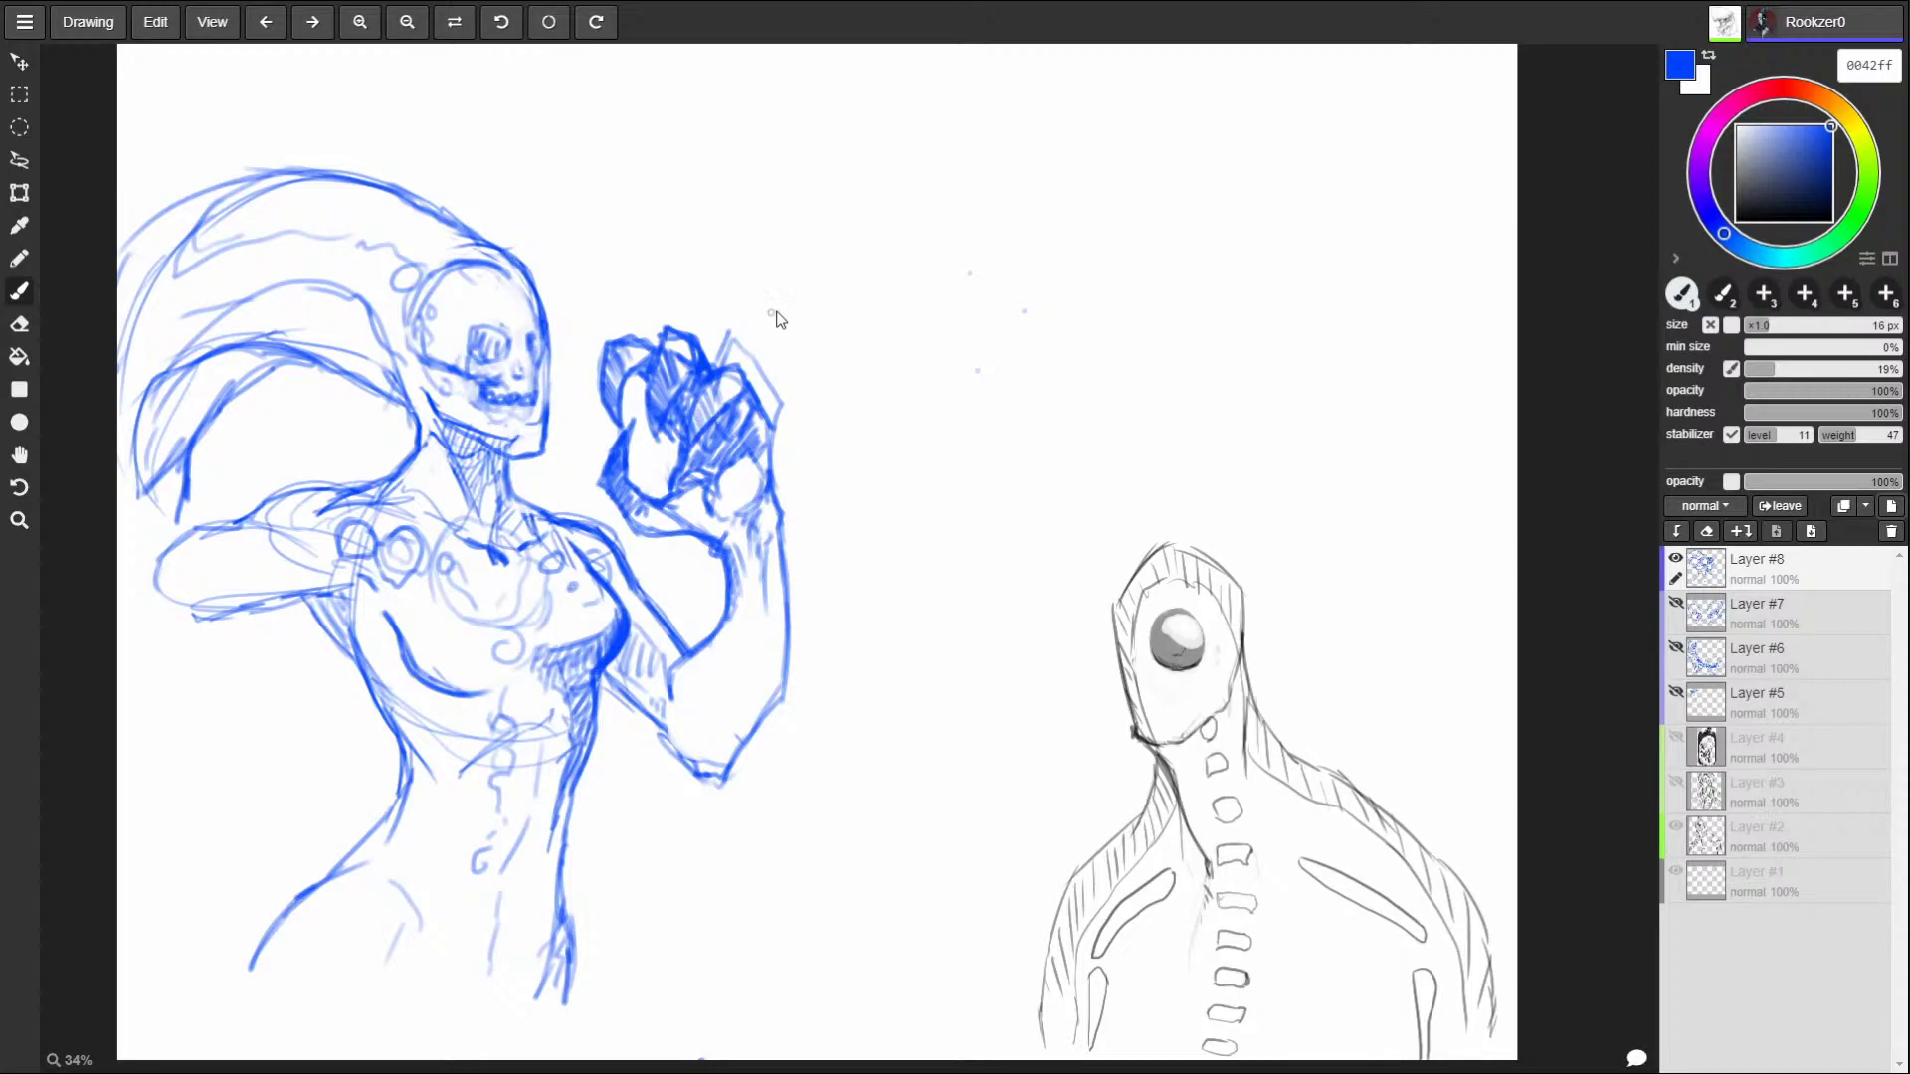
Hatch the shadowed side of the ribcage and waist, and add squiggles and small segmented marks down the abdomen.
mouse_move(714, 376)
mouse_down()
mouse_move(748, 356)
mouse_move(752, 392)
mouse_up()
mouse_move(450, 713)
mouse_down()
mouse_move(450, 754)
mouse_move(455, 724)
mouse_up()
mouse_move(502, 857)
mouse_down()
mouse_move(475, 913)
mouse_move(497, 907)
mouse_up()
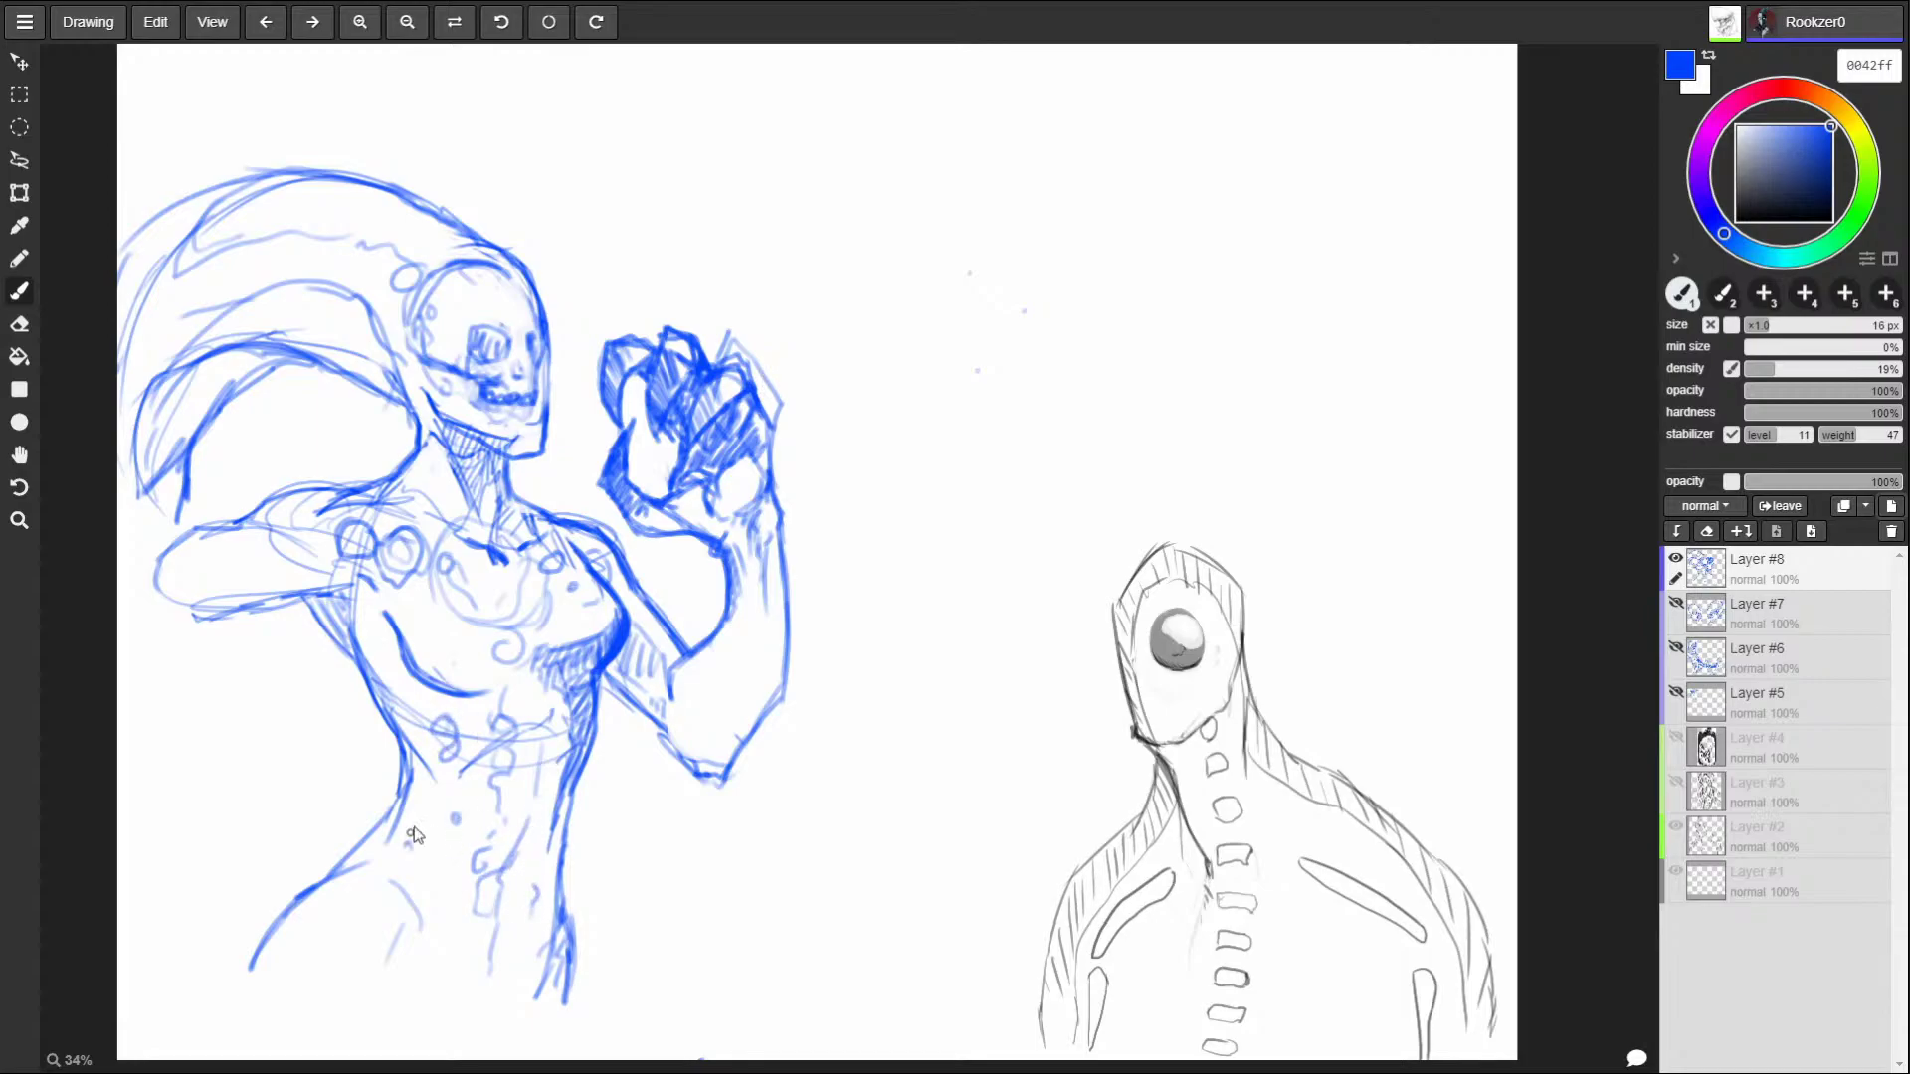
mouse_move(368, 644)
mouse_down()
mouse_move(366, 716)
mouse_move(375, 678)
mouse_move(384, 716)
mouse_move(467, 773)
mouse_up()
mouse_move(430, 688)
mouse_down()
mouse_move(468, 783)
mouse_move(418, 816)
mouse_move(472, 851)
mouse_move(408, 855)
mouse_move(417, 883)
mouse_move(398, 885)
mouse_up()
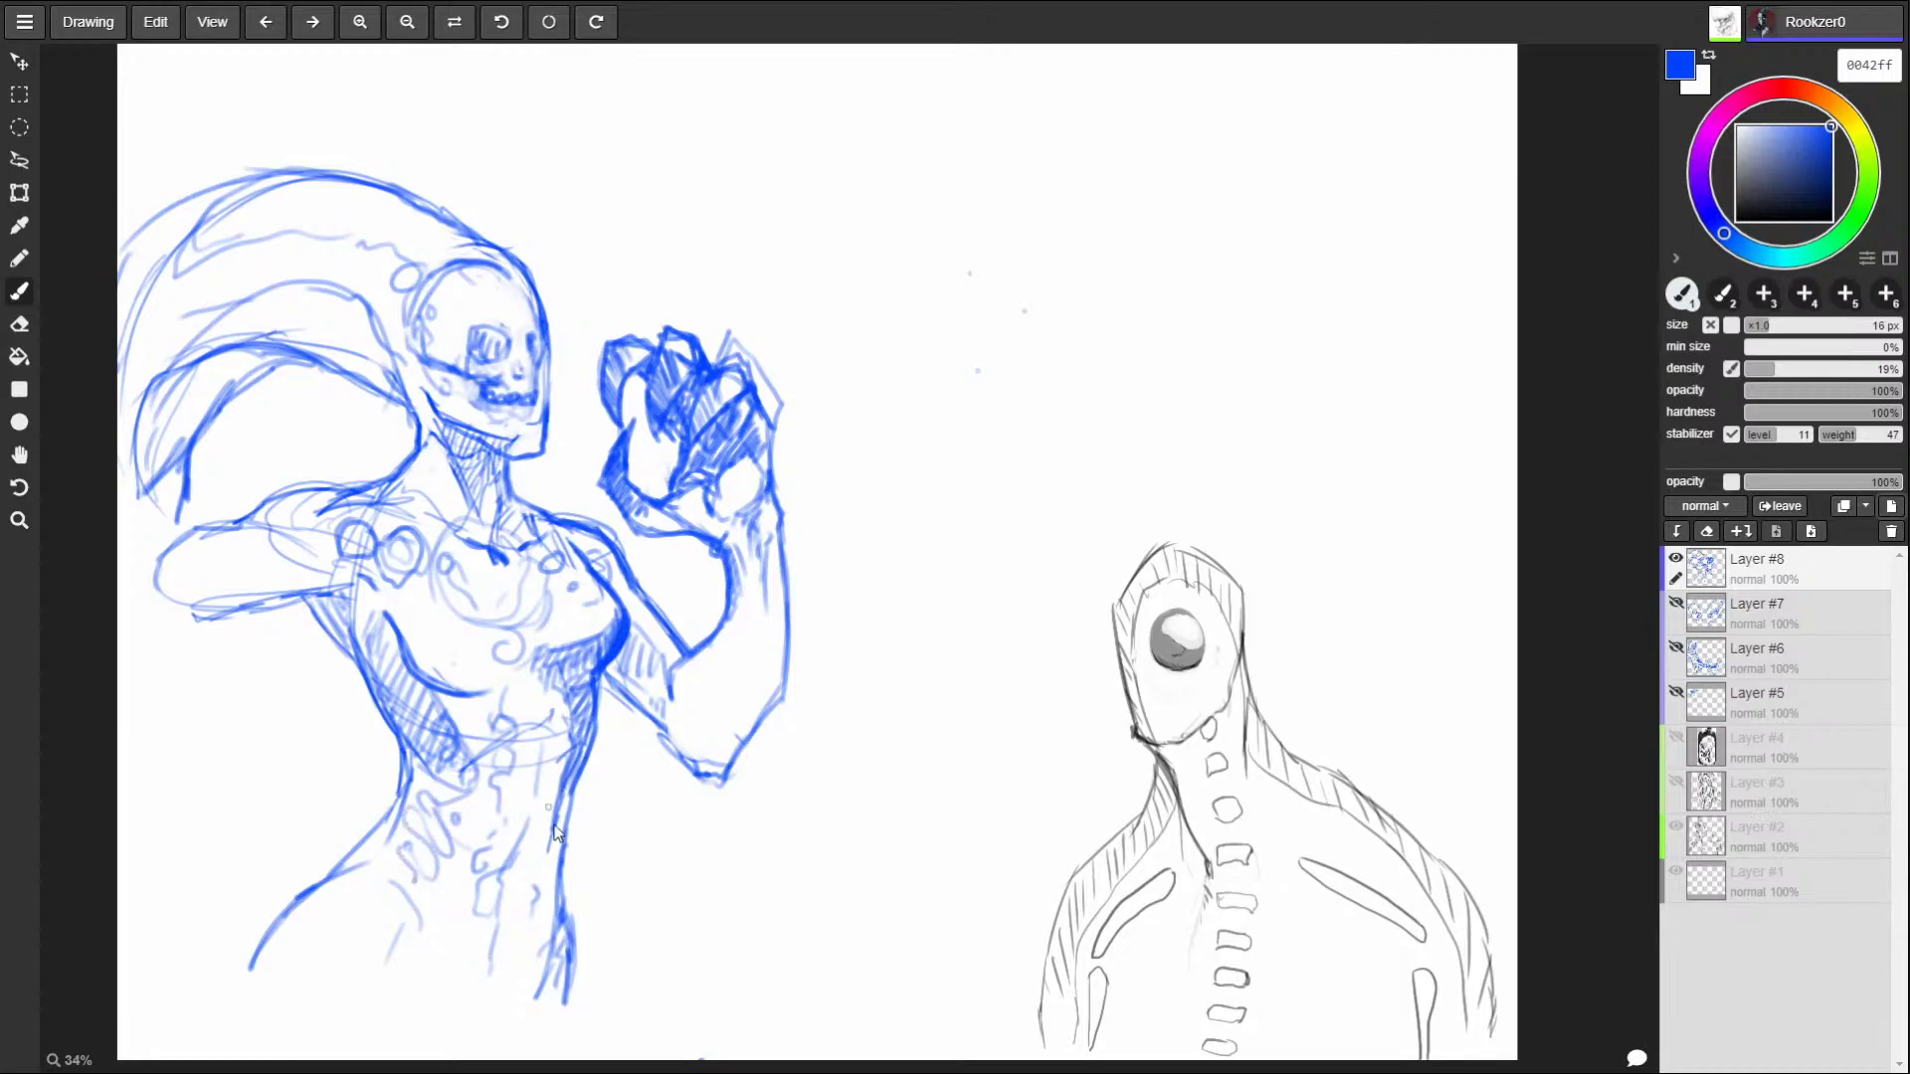
drag(562, 799, 545, 857)
drag(559, 851, 555, 889)
mouse_move(407, 824)
mouse_down()
mouse_move(434, 891)
mouse_move(460, 896)
mouse_move(444, 970)
mouse_up()
Add oval spot markings to both arms and redraw the raised arm's elbow with dripping edges and small droplets.
mouse_move(279, 551)
mouse_down()
mouse_move(261, 525)
mouse_move(289, 559)
mouse_move(227, 566)
mouse_move(260, 565)
mouse_up()
mouse_move(712, 674)
mouse_down()
mouse_move(700, 708)
mouse_move(762, 627)
mouse_move(753, 665)
mouse_move(760, 617)
mouse_up()
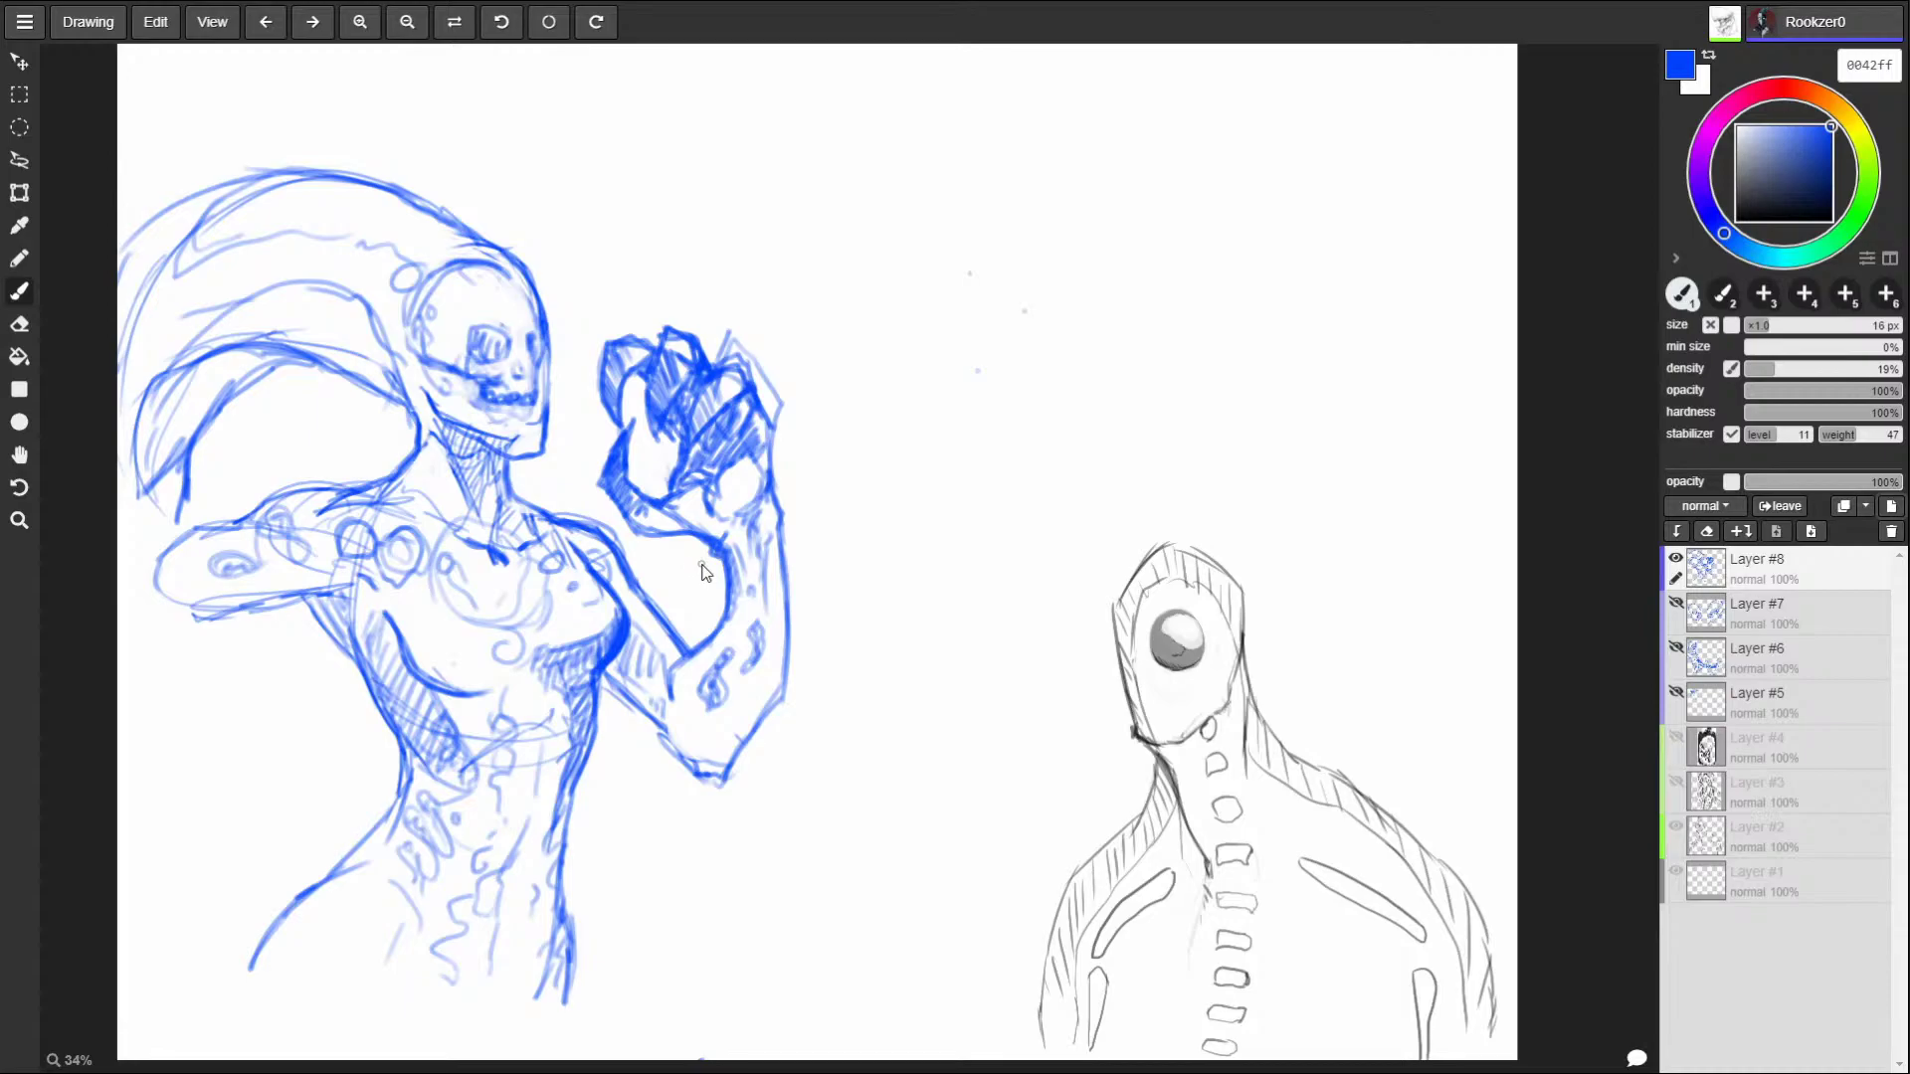
drag(764, 700, 756, 708)
drag(710, 793, 789, 707)
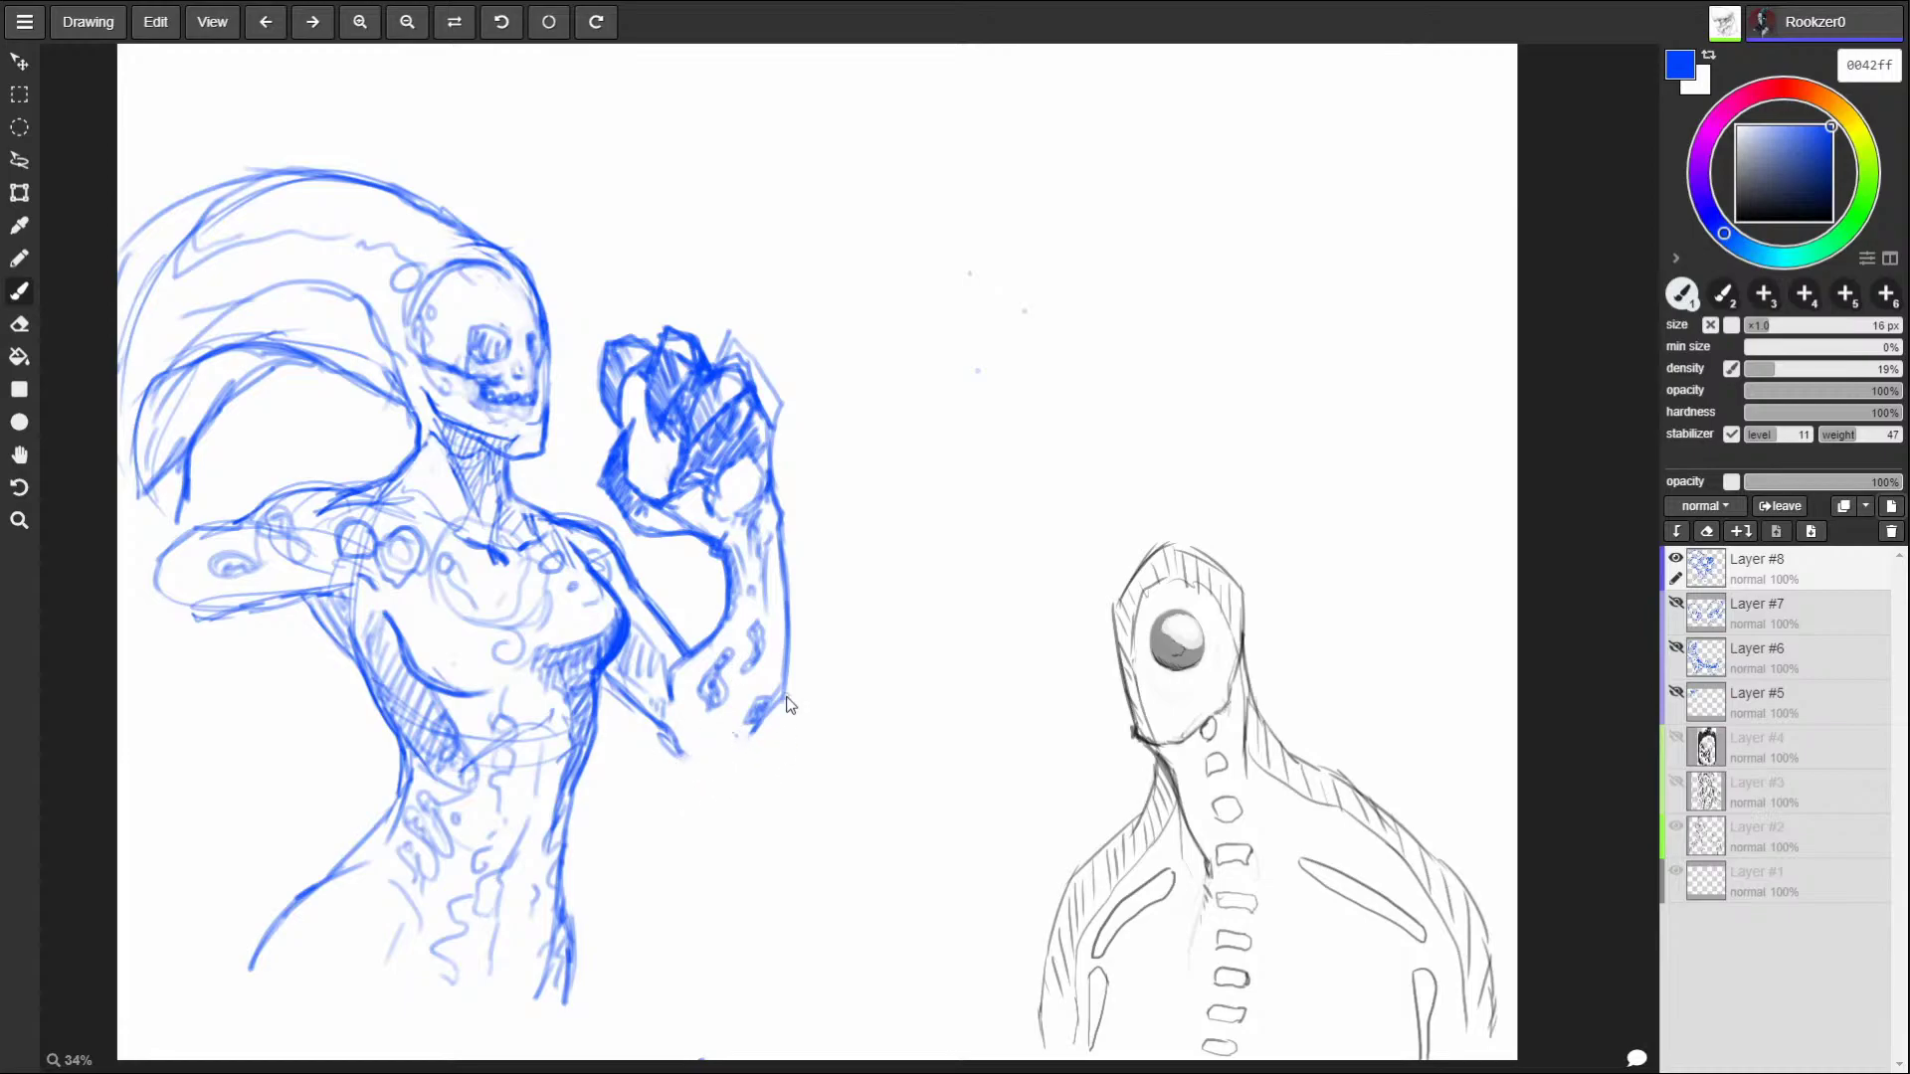
mouse_move(657, 736)
mouse_down()
mouse_move(701, 766)
mouse_move(756, 741)
mouse_move(716, 791)
mouse_move(647, 734)
mouse_move(661, 754)
mouse_up()
click(649, 778)
Darken the collar line and shade the base of the neck, and add small rounded ornaments to the skull and sweeping head.
mouse_move(481, 547)
mouse_down()
mouse_move(505, 565)
mouse_move(479, 587)
mouse_move(498, 573)
mouse_up()
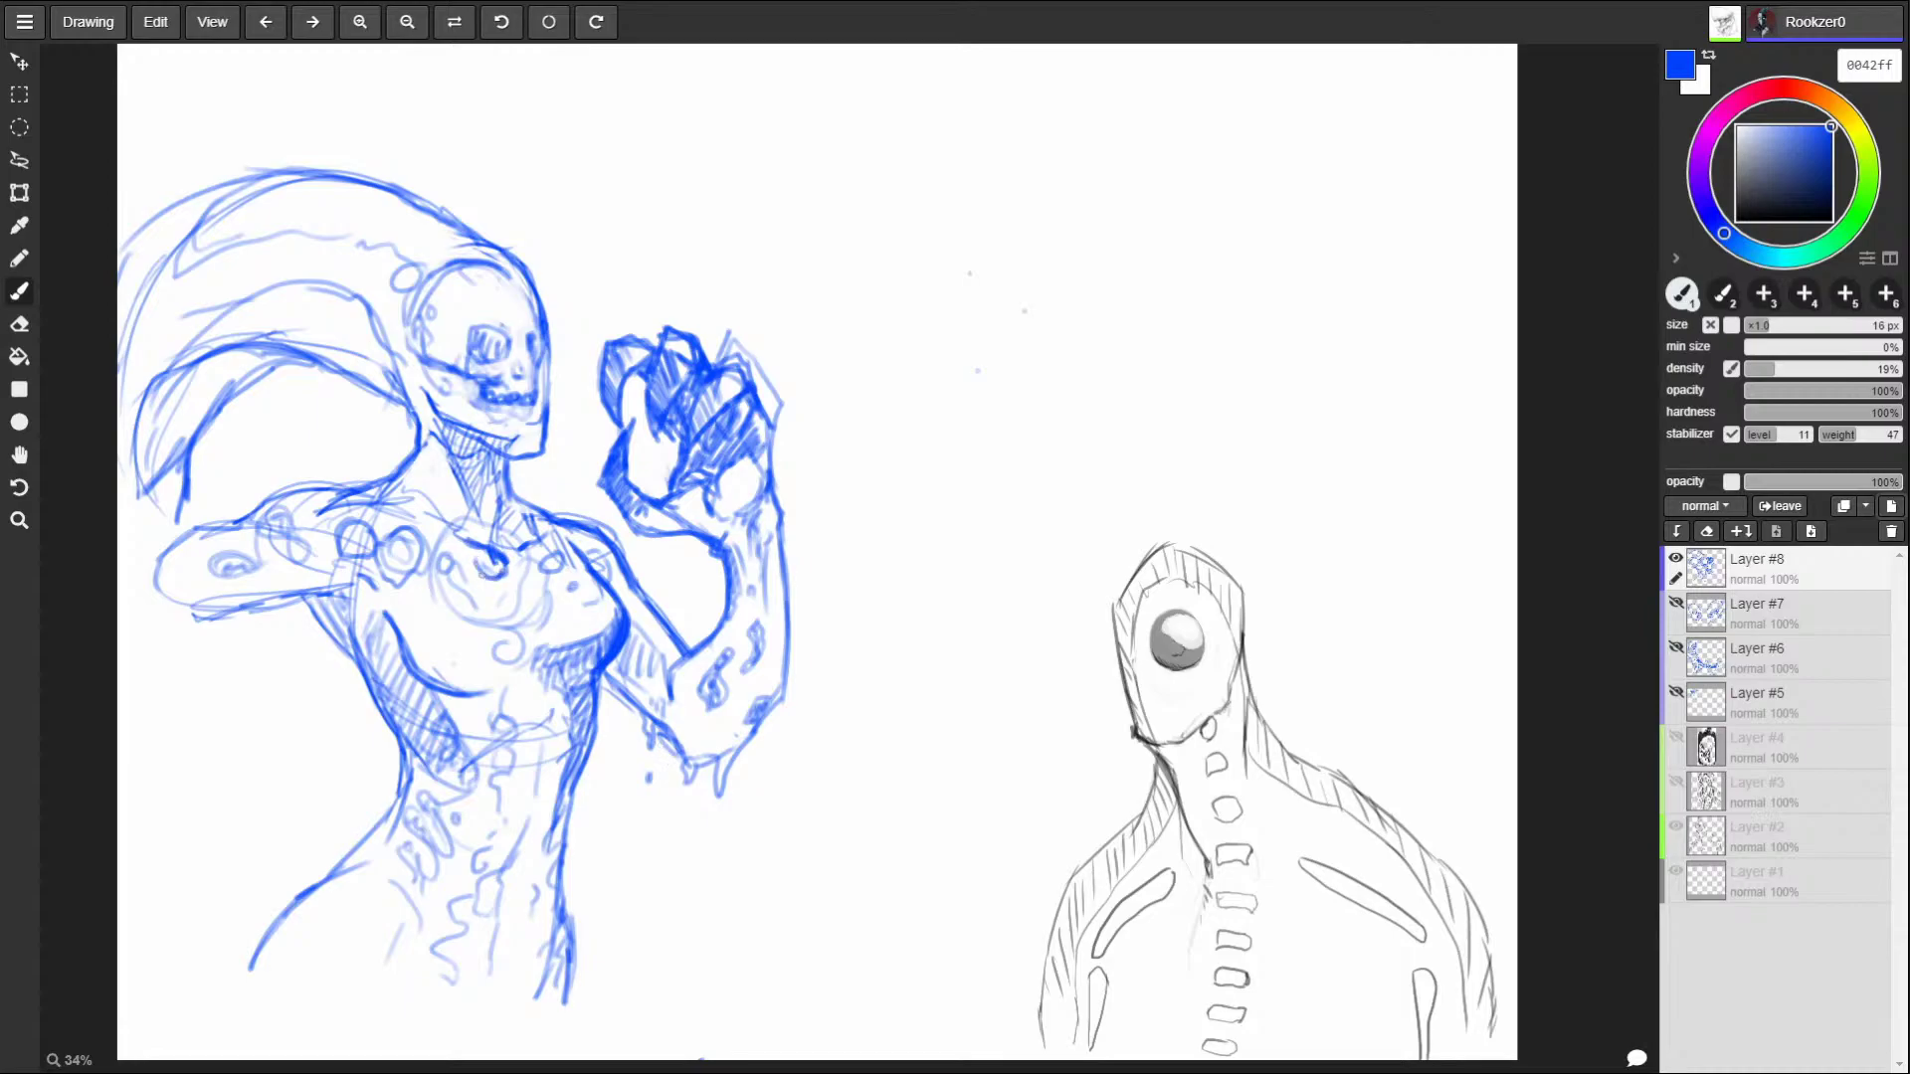
drag(426, 521, 542, 562)
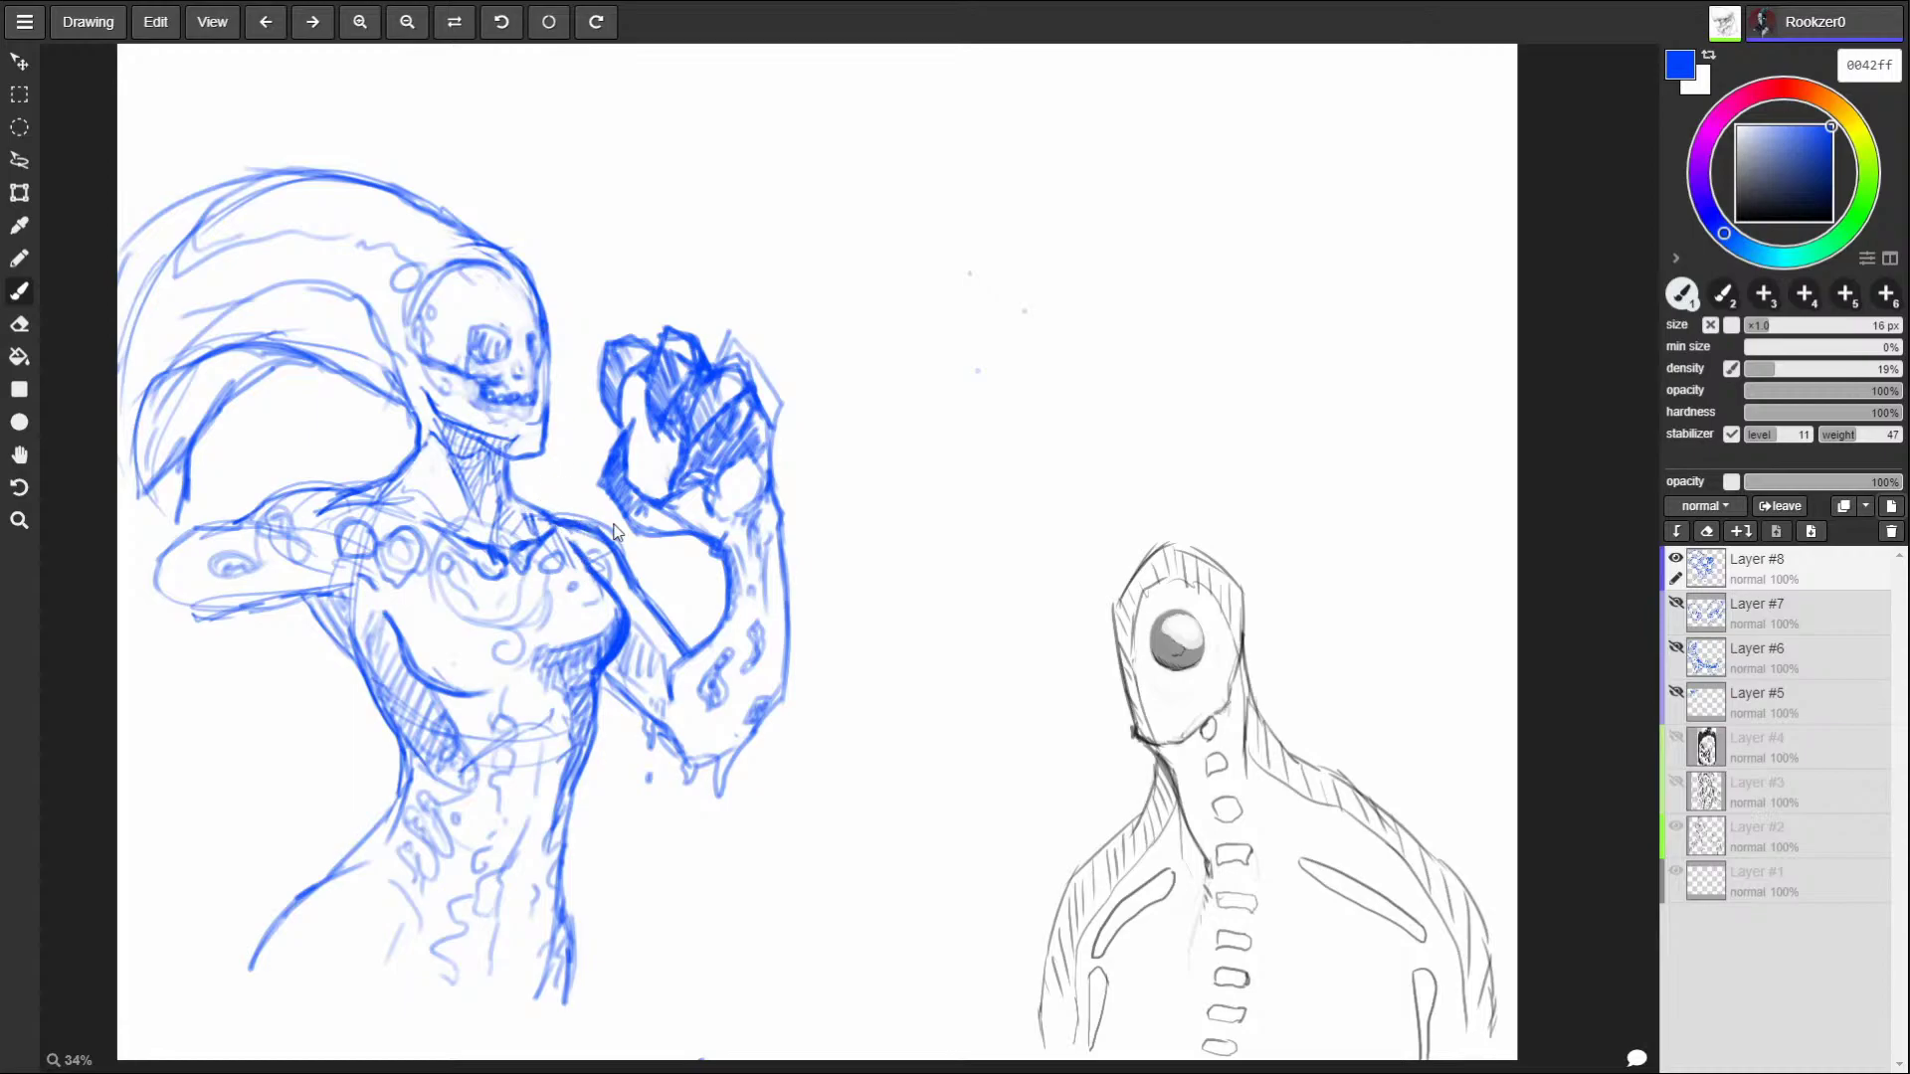
mouse_move(381, 509)
mouse_down()
mouse_move(301, 486)
mouse_move(406, 488)
mouse_up()
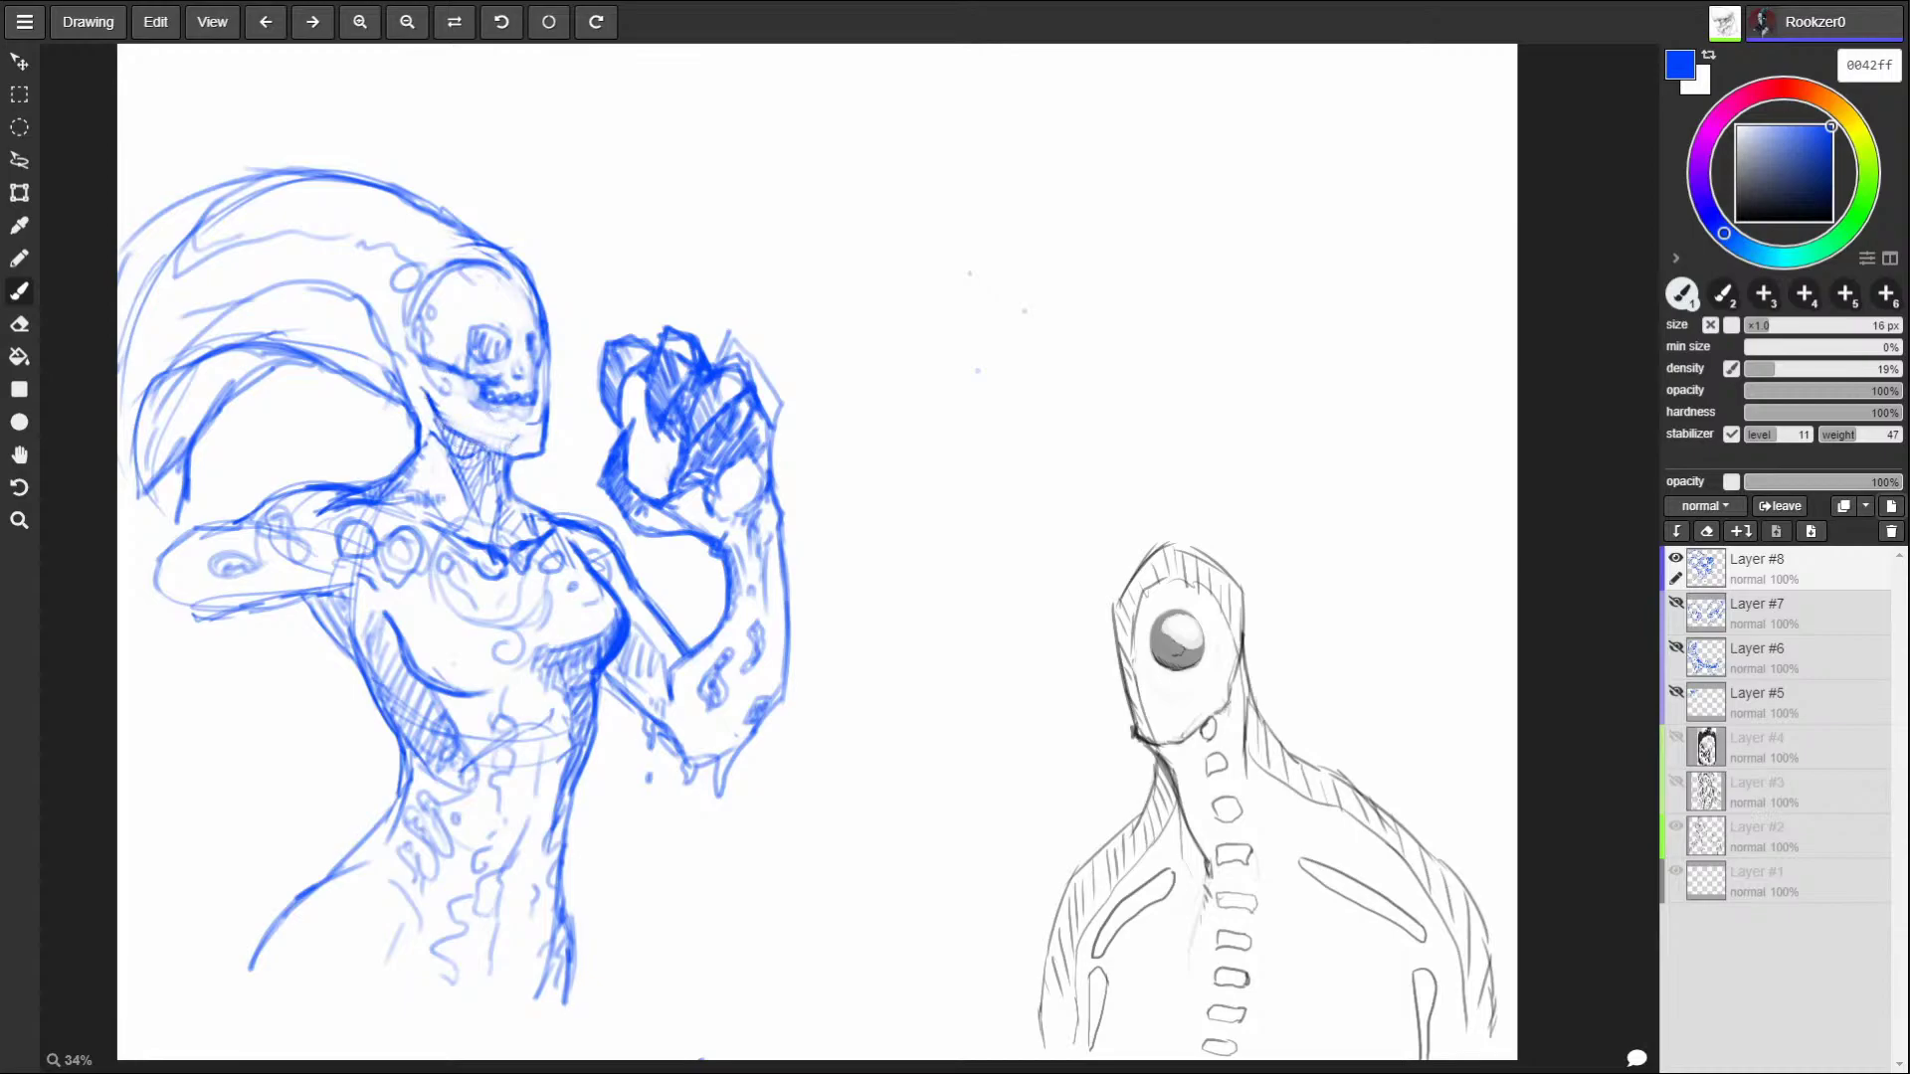
drag(456, 398, 458, 416)
mouse_move(449, 294)
mouse_down()
mouse_move(456, 318)
mouse_move(466, 277)
mouse_move(388, 215)
mouse_move(368, 223)
mouse_up()
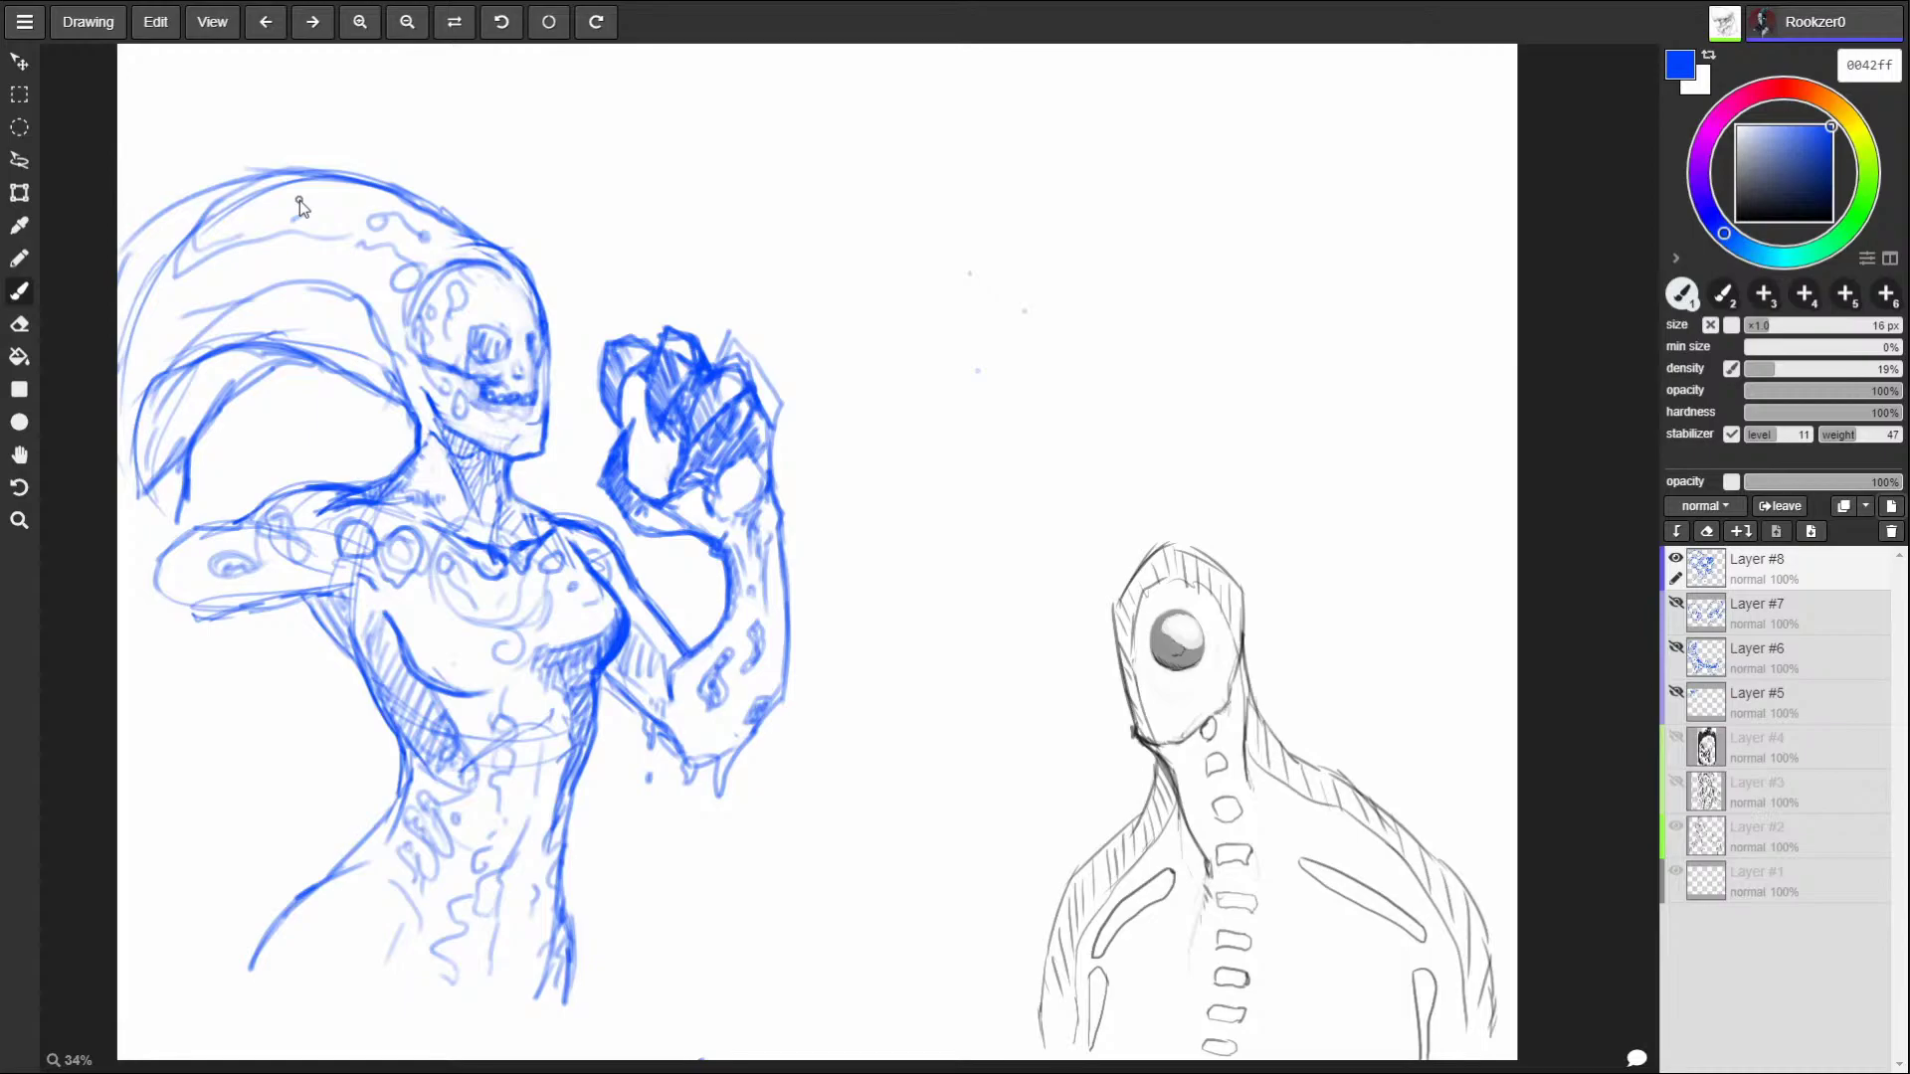
Hide Layer #8 with the skull-faced figure and add a new blank layer above it.
click(1675, 558)
click(1888, 508)
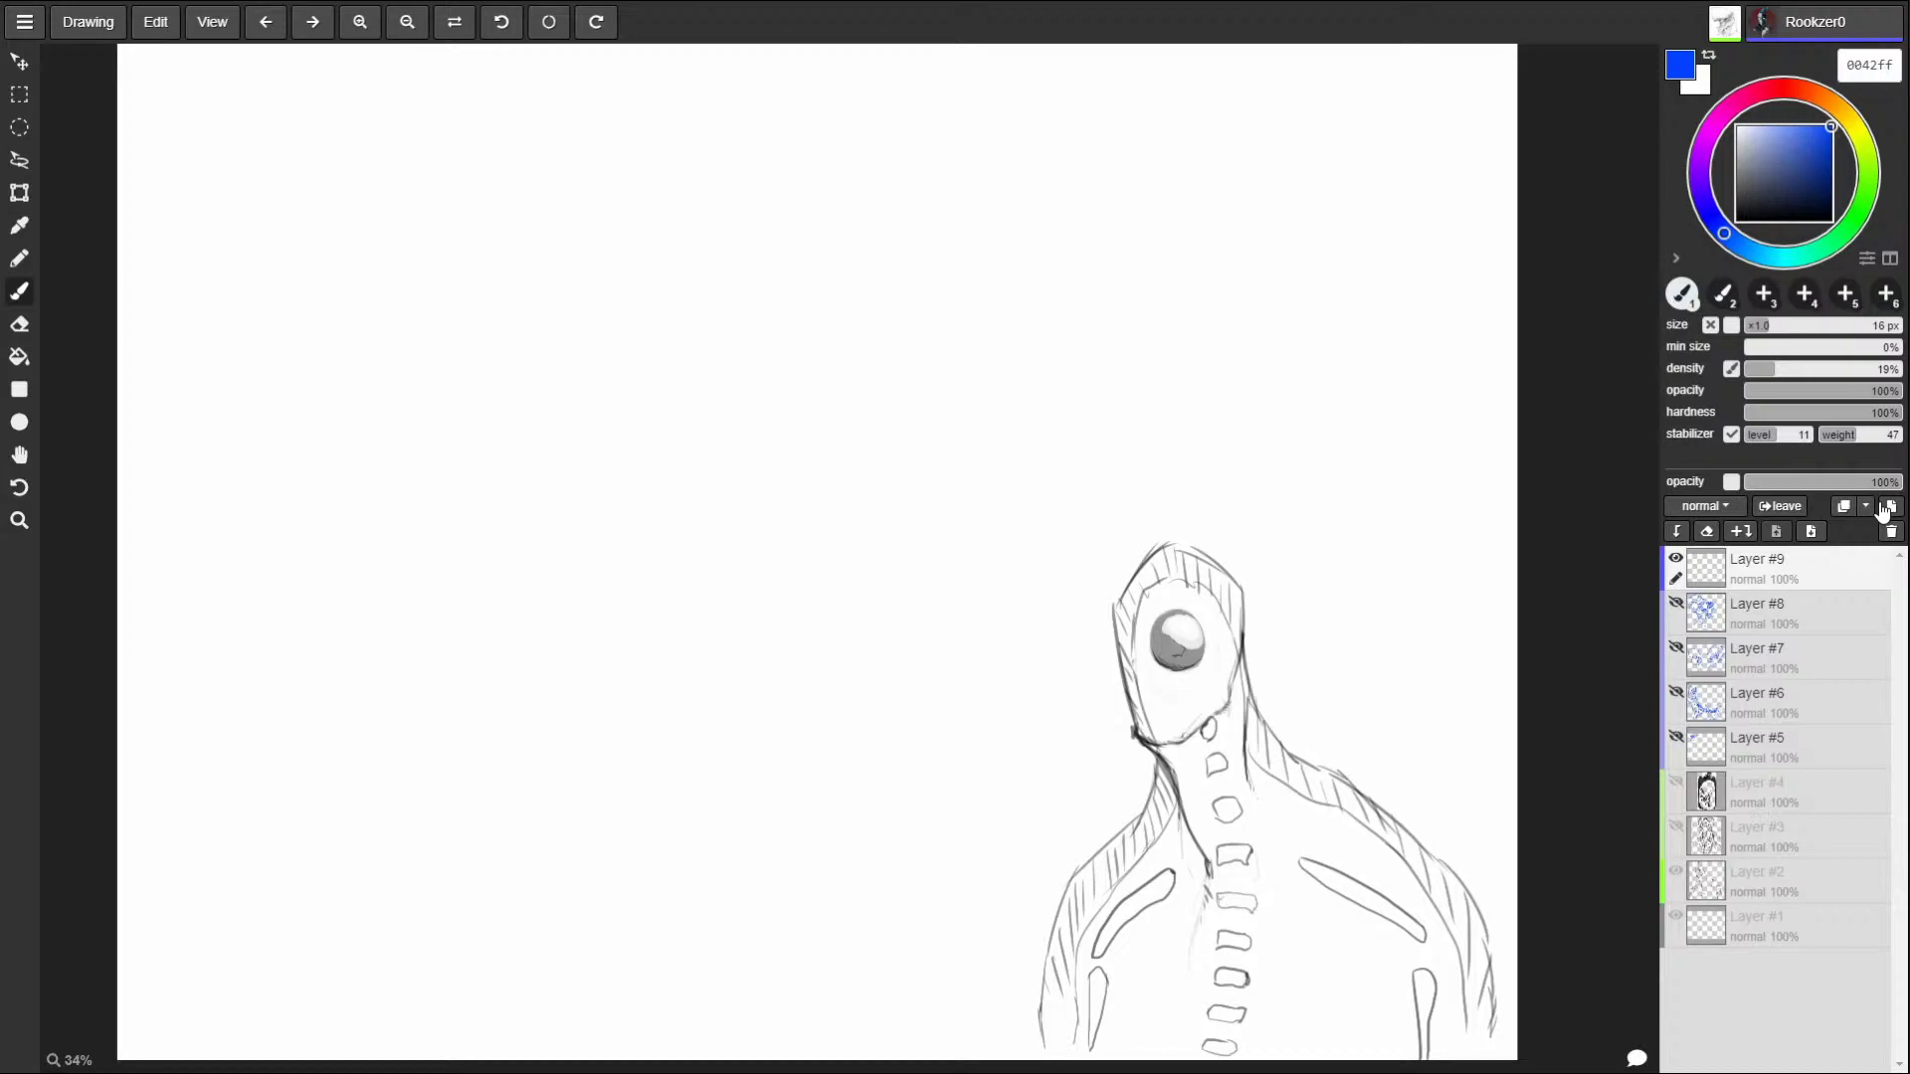
click(1883, 508)
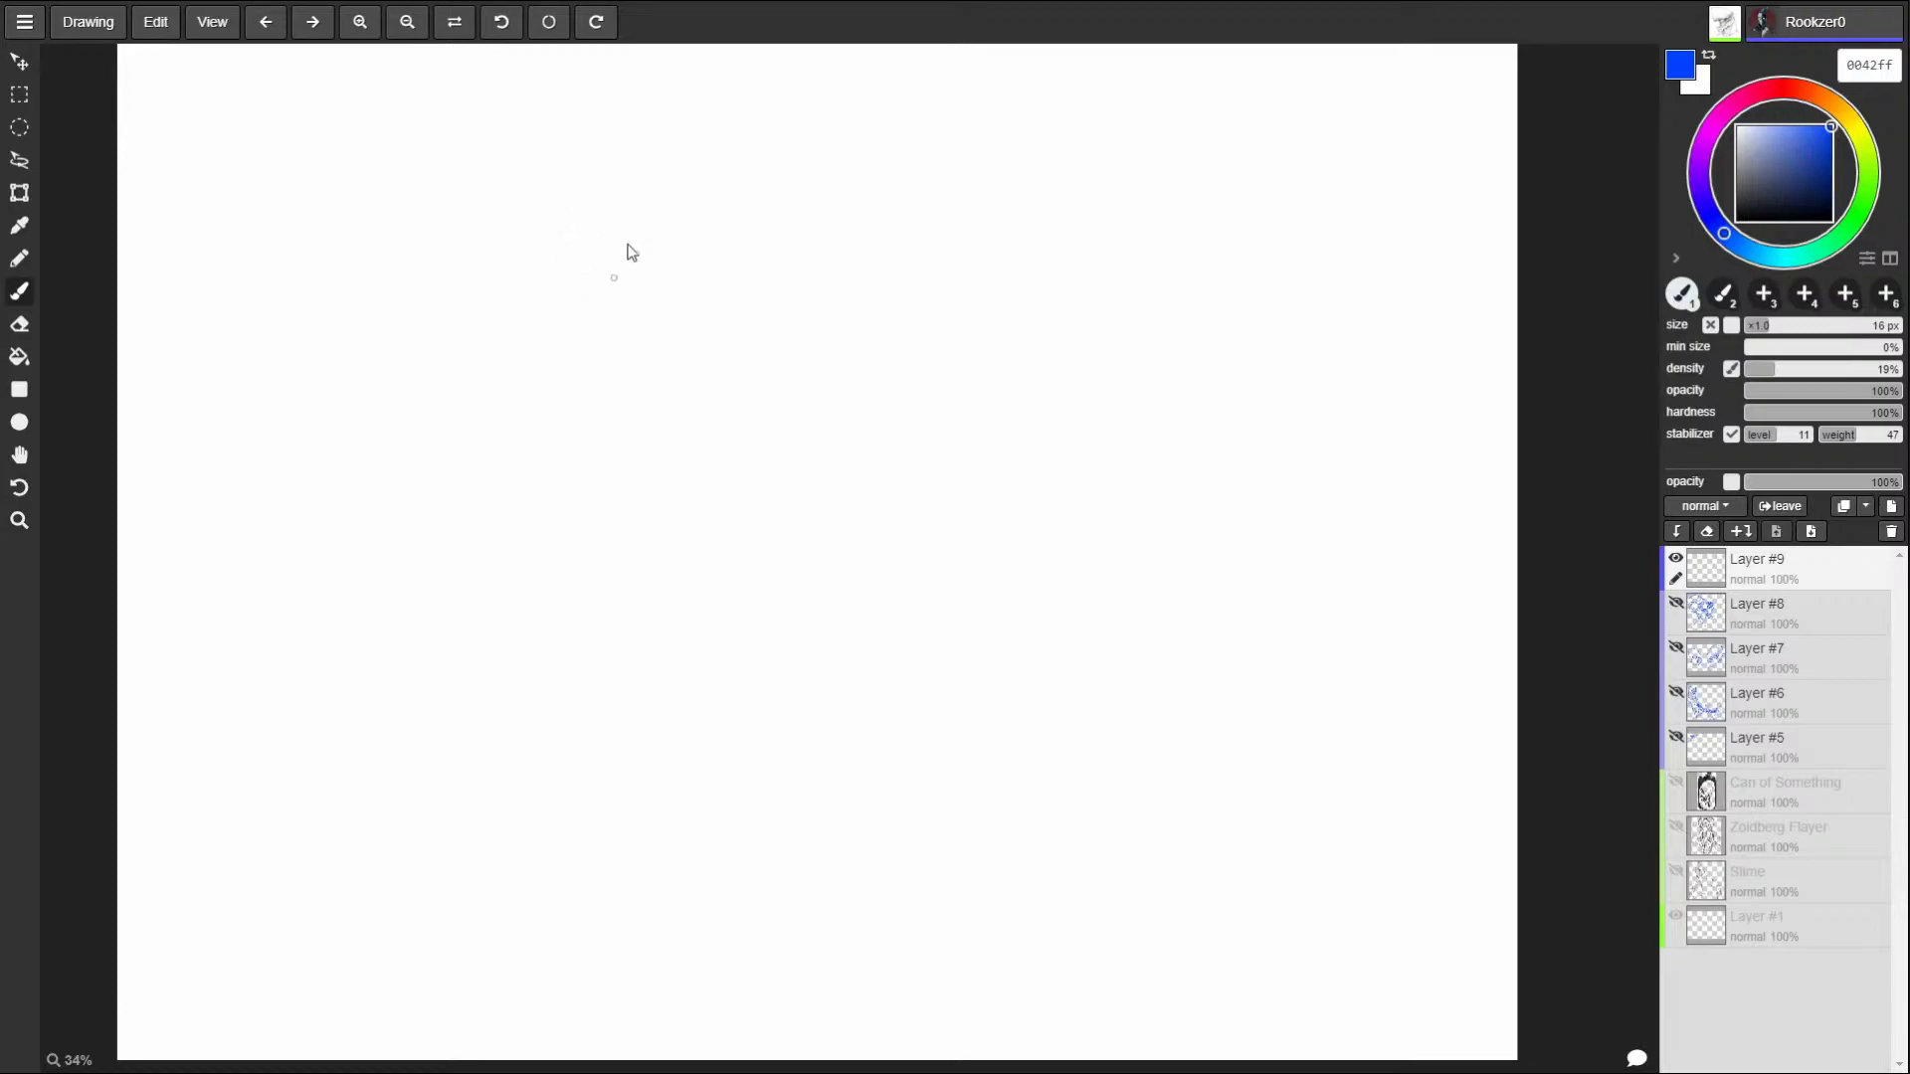
Sketch a creature's rounded head with a long drooping snout, two small round ears and a hatched mouth along its underside.
drag(553, 360, 606, 320)
drag(641, 256, 506, 356)
mouse_move(575, 184)
mouse_down()
mouse_move(482, 218)
mouse_move(599, 328)
mouse_up()
drag(568, 183, 505, 201)
mouse_move(464, 225)
mouse_down()
mouse_move(389, 385)
mouse_move(410, 458)
mouse_move(518, 356)
mouse_move(491, 379)
mouse_move(560, 335)
mouse_move(527, 355)
mouse_move(567, 351)
mouse_move(628, 286)
mouse_up()
mouse_move(602, 187)
mouse_down()
mouse_move(643, 149)
mouse_move(630, 188)
mouse_move(564, 171)
mouse_move(592, 150)
mouse_move(600, 169)
mouse_move(568, 134)
mouse_move(559, 169)
mouse_move(614, 152)
mouse_move(662, 176)
mouse_move(639, 188)
mouse_move(638, 271)
mouse_up()
mouse_move(569, 182)
mouse_down()
mouse_move(462, 221)
mouse_move(397, 343)
mouse_move(397, 445)
mouse_move(458, 430)
mouse_move(582, 332)
mouse_up()
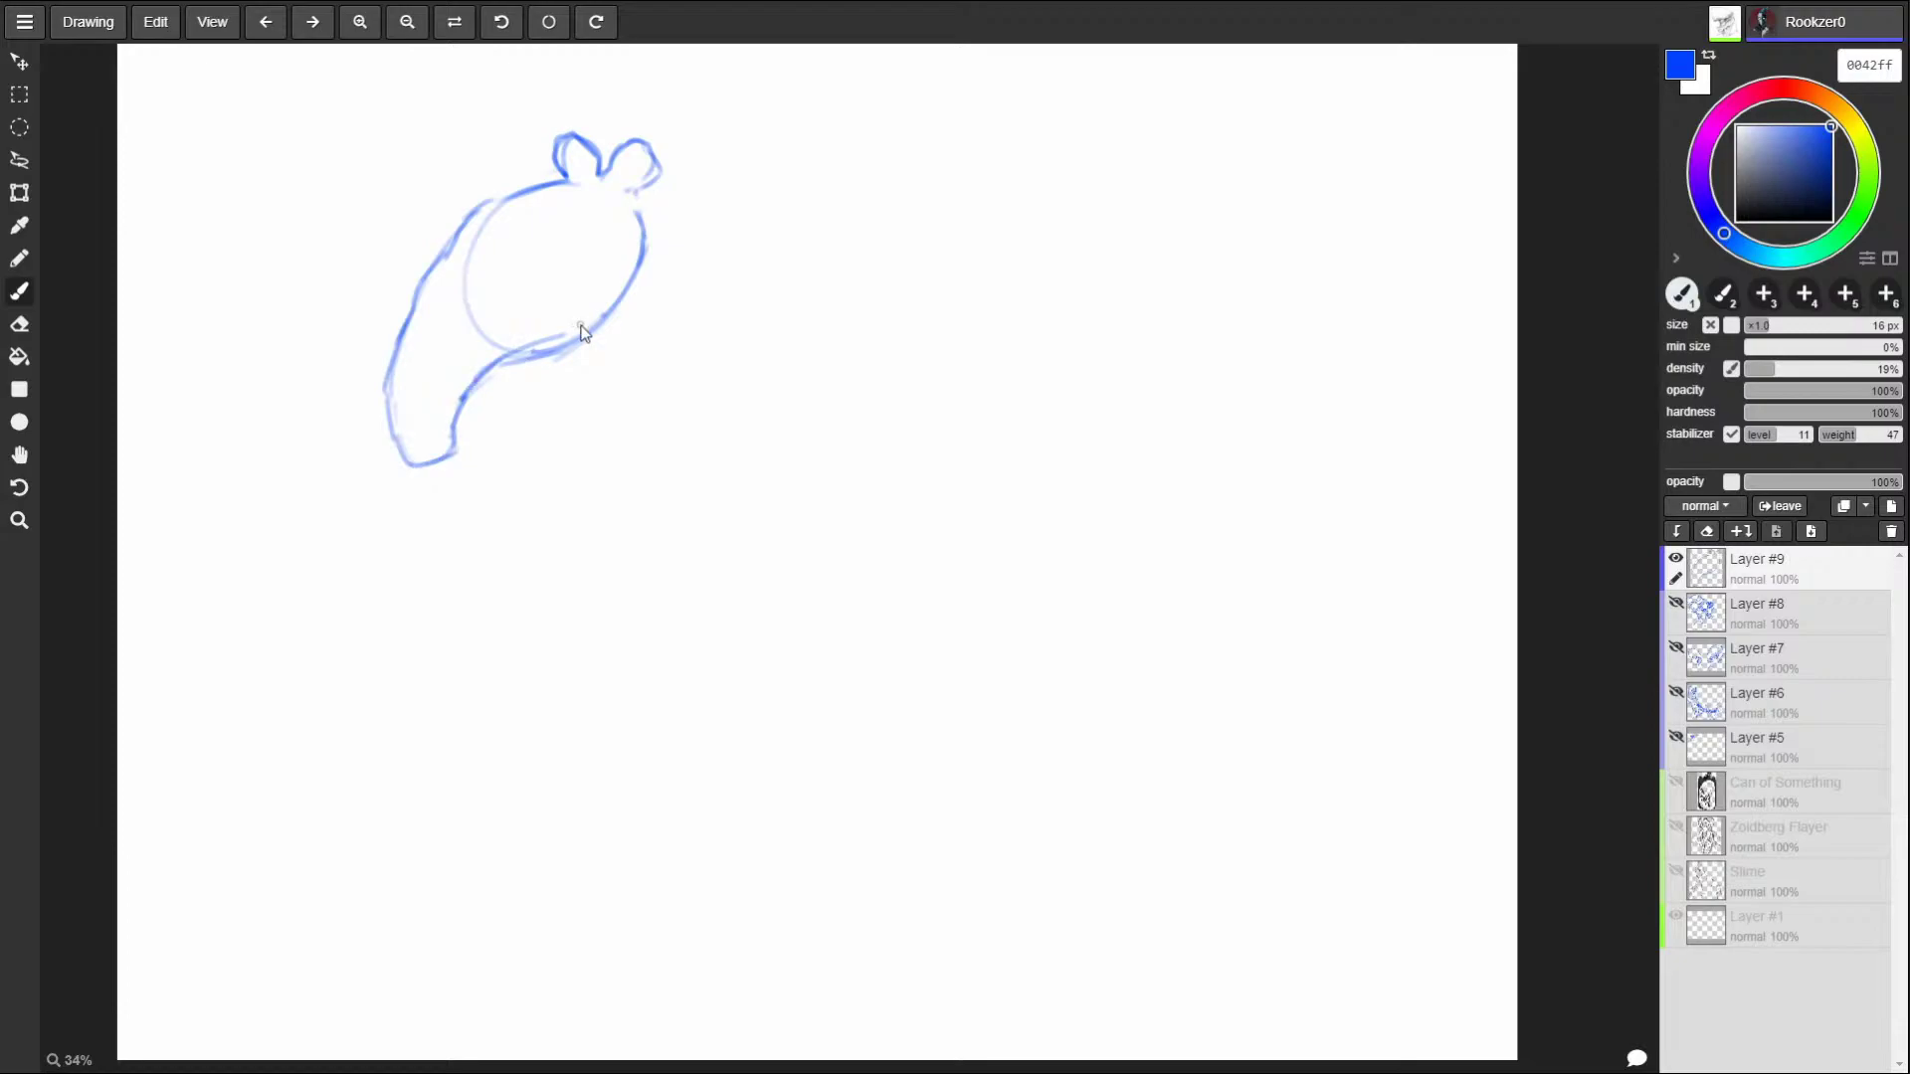
mouse_move(457, 387)
mouse_down()
mouse_move(469, 344)
mouse_move(540, 287)
mouse_move(508, 340)
mouse_move(563, 311)
mouse_move(548, 324)
mouse_move(541, 294)
mouse_move(483, 367)
mouse_move(569, 327)
mouse_up()
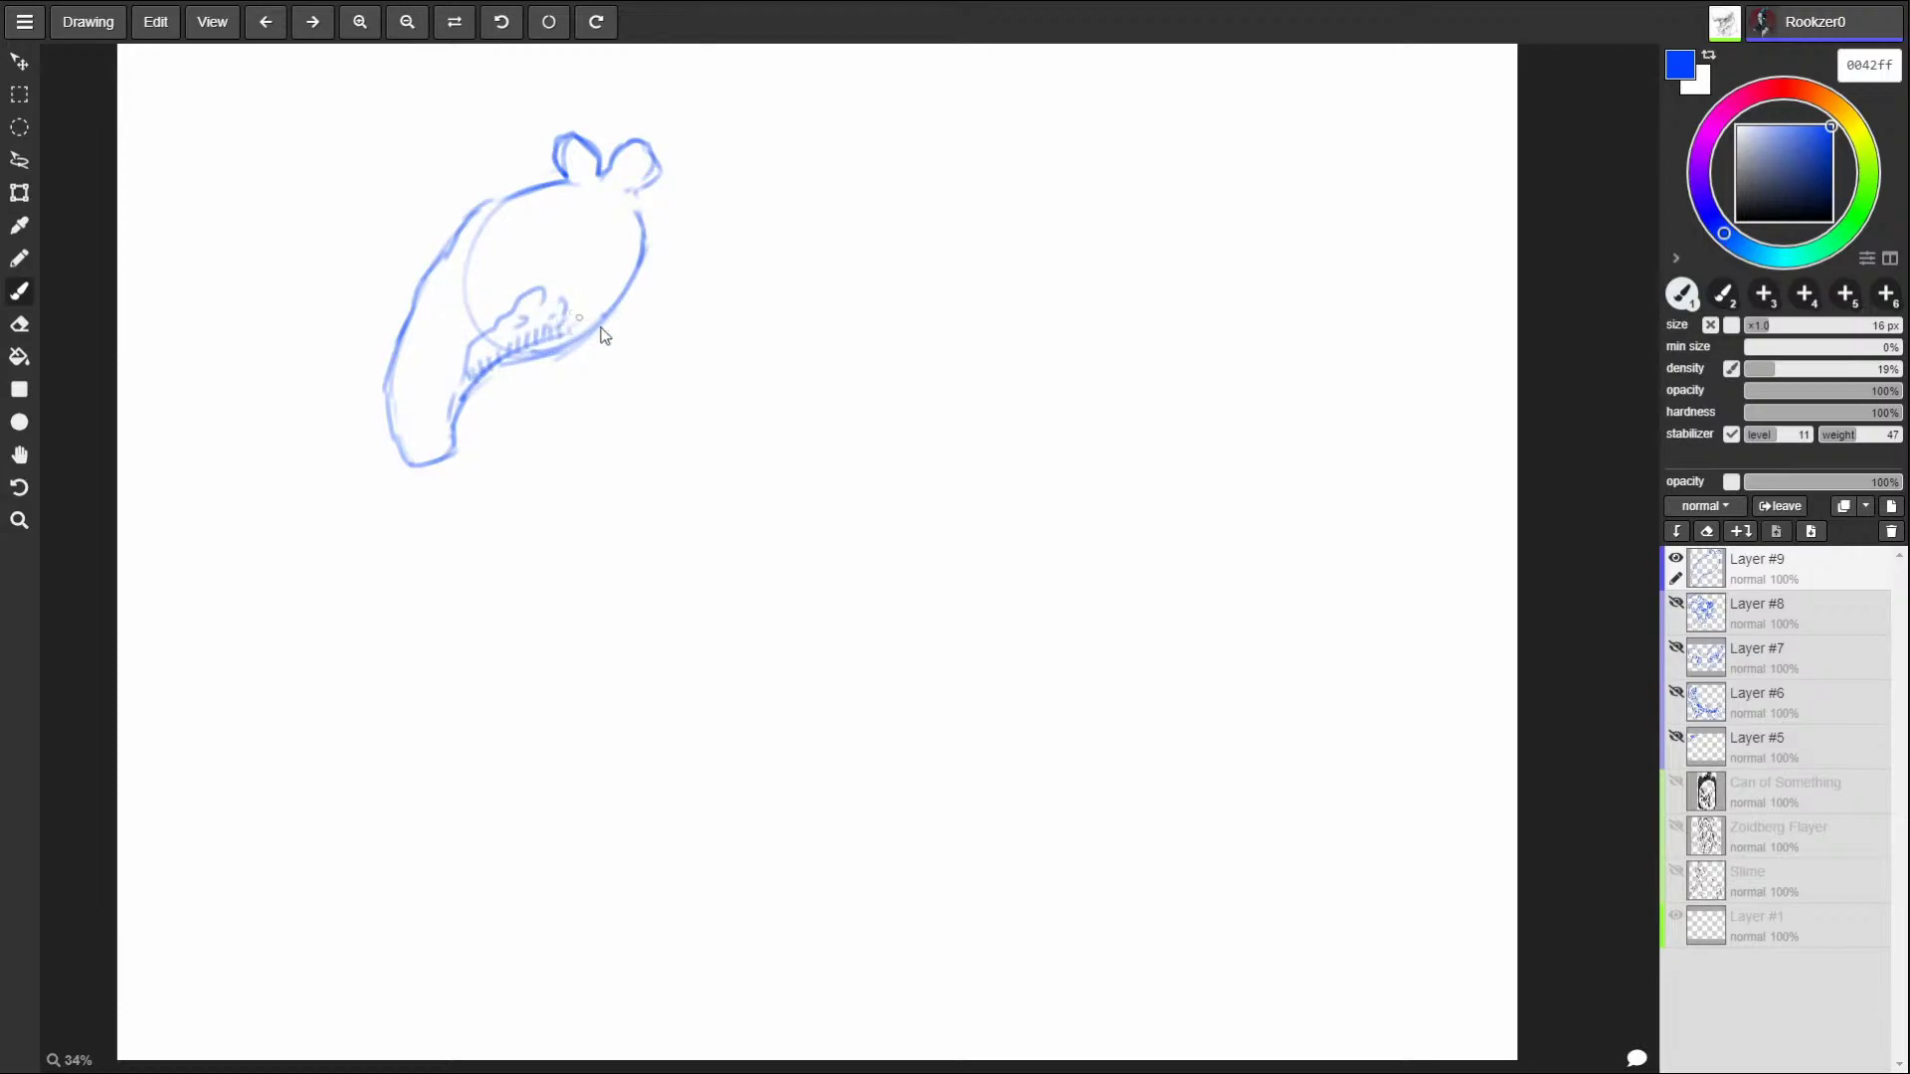
Outline the broad hunched shoulders and chest behind the head, with a hatched crease on the shoulder.
mouse_move(637, 189)
mouse_down()
mouse_move(677, 204)
mouse_move(821, 406)
mouse_up()
mouse_move(537, 363)
mouse_down()
mouse_move(526, 514)
mouse_move(549, 540)
mouse_move(696, 495)
mouse_move(616, 548)
mouse_move(847, 401)
mouse_up()
mouse_move(804, 324)
mouse_down()
mouse_move(843, 410)
mouse_move(646, 517)
mouse_move(529, 509)
mouse_move(547, 435)
mouse_up()
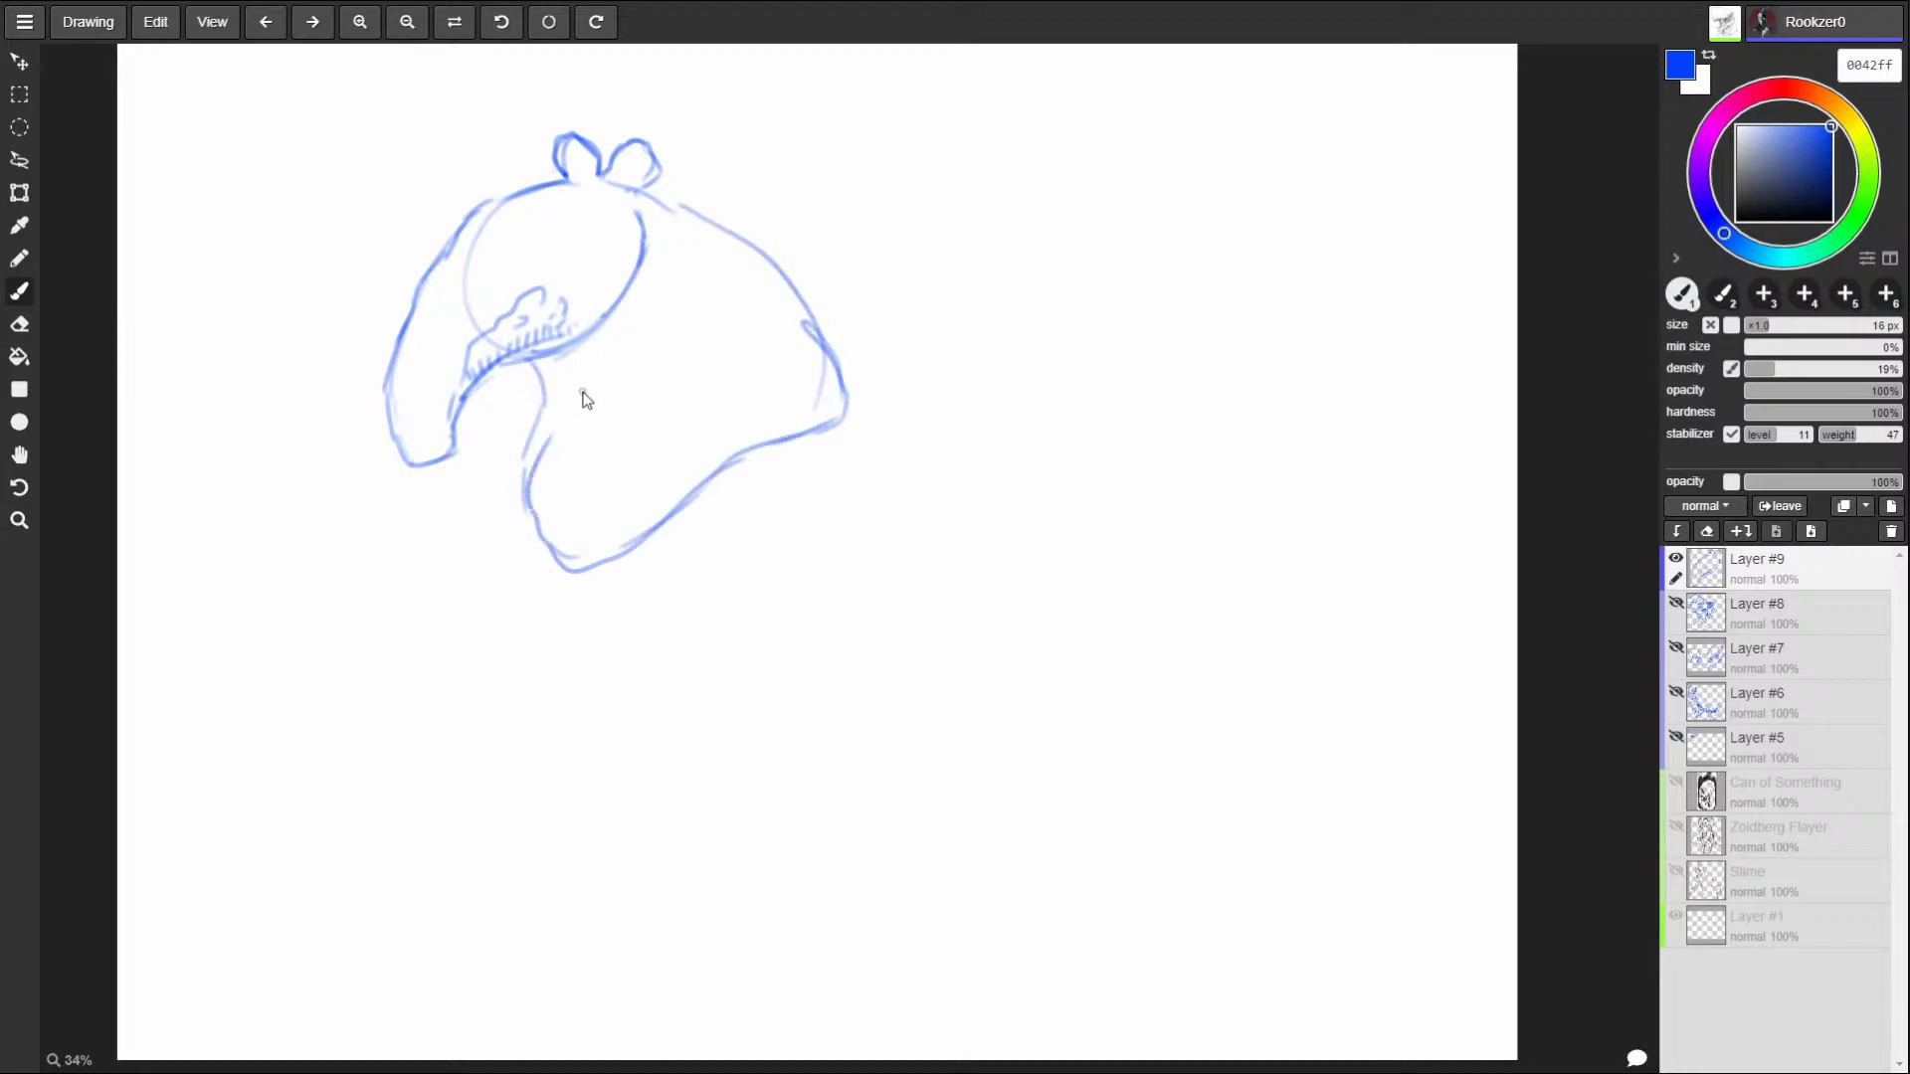
mouse_move(659, 255)
mouse_down()
mouse_move(735, 314)
mouse_move(740, 388)
mouse_up()
mouse_move(684, 287)
mouse_down()
mouse_move(736, 348)
mouse_move(731, 383)
mouse_up()
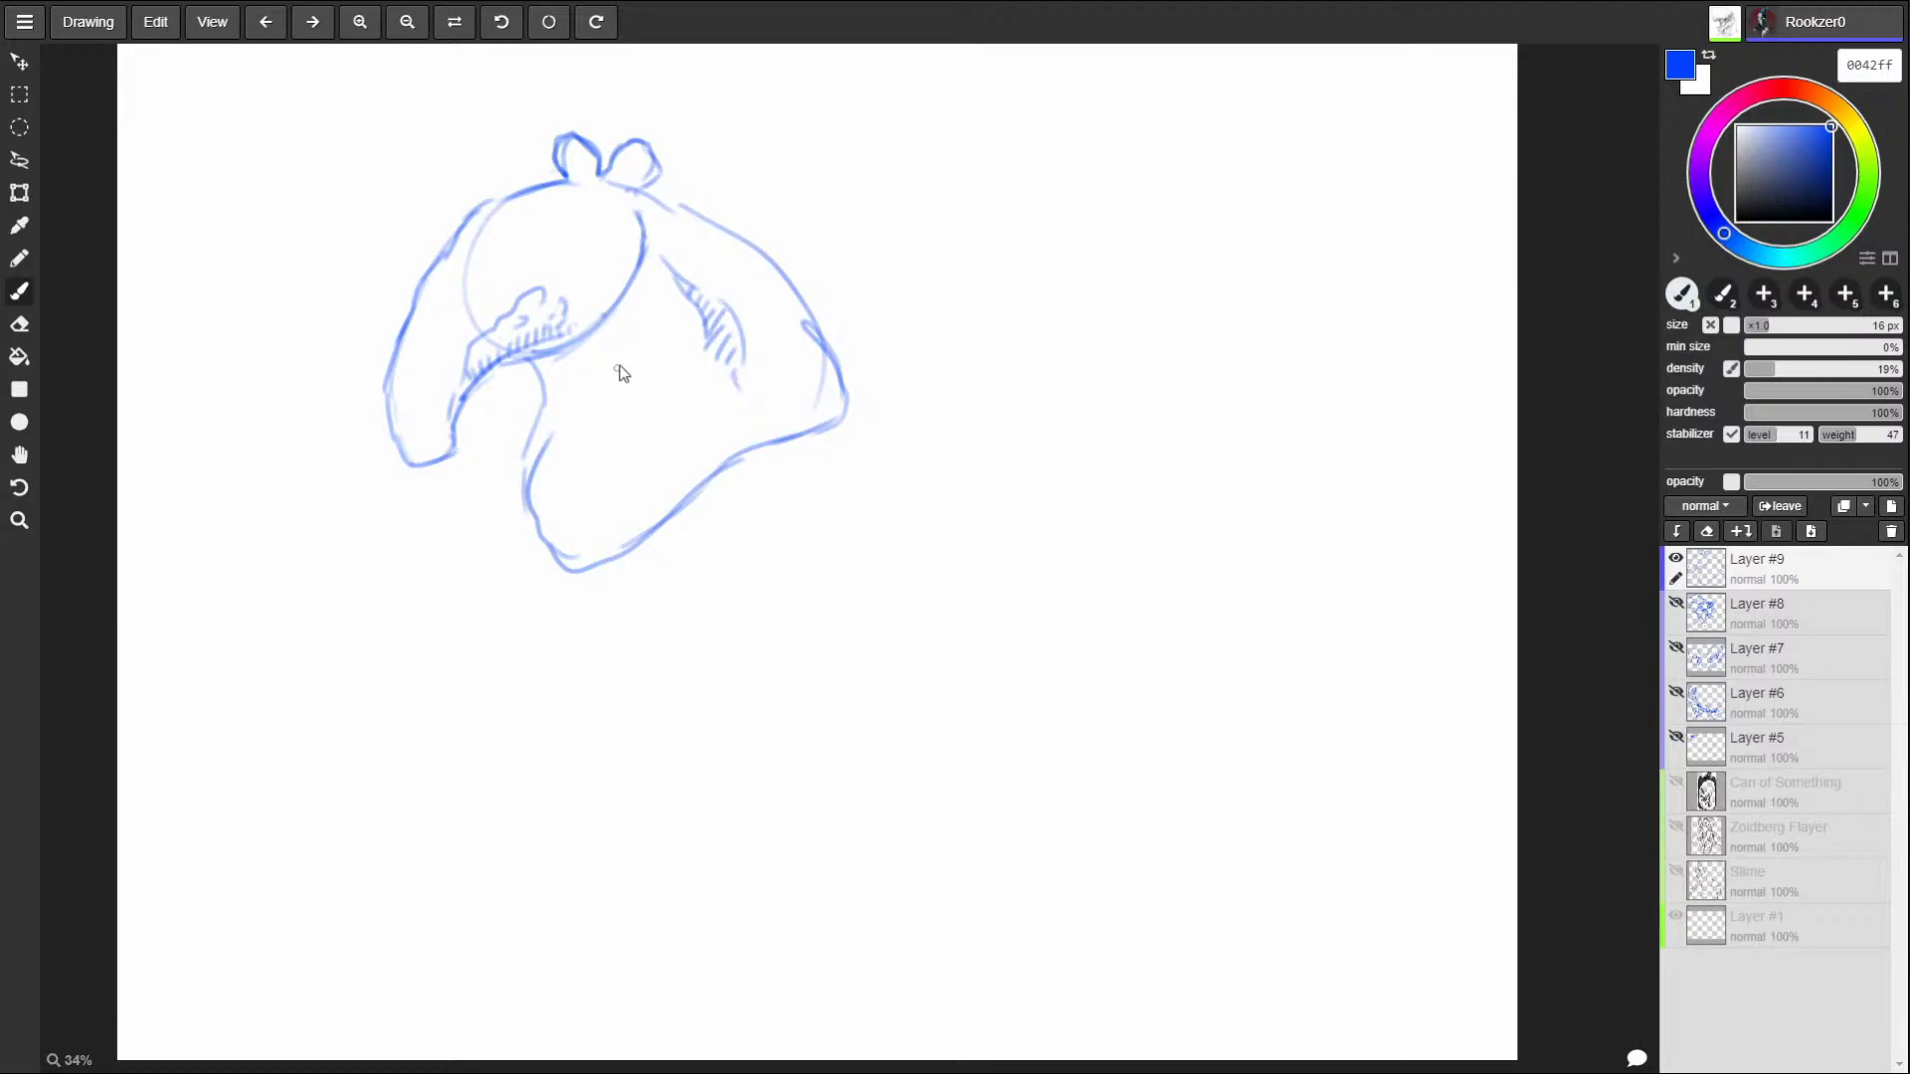
Draw the bulging belly and curved back beneath the chest, with inner fold lines across the torso.
mouse_move(547, 430)
mouse_down()
mouse_move(517, 477)
mouse_move(542, 384)
mouse_move(525, 535)
mouse_up()
mouse_move(519, 426)
mouse_down()
mouse_move(538, 575)
mouse_move(513, 590)
mouse_move(626, 642)
mouse_move(833, 415)
mouse_move(853, 570)
mouse_up()
mouse_move(844, 605)
mouse_down()
mouse_move(712, 716)
mouse_move(586, 766)
mouse_up()
drag(524, 555, 452, 766)
mouse_move(460, 791)
mouse_down()
mouse_move(490, 820)
mouse_move(595, 825)
mouse_move(776, 696)
mouse_move(853, 557)
mouse_move(850, 429)
mouse_up()
mouse_move(513, 474)
mouse_down()
mouse_move(460, 781)
mouse_move(566, 847)
mouse_move(744, 668)
mouse_up()
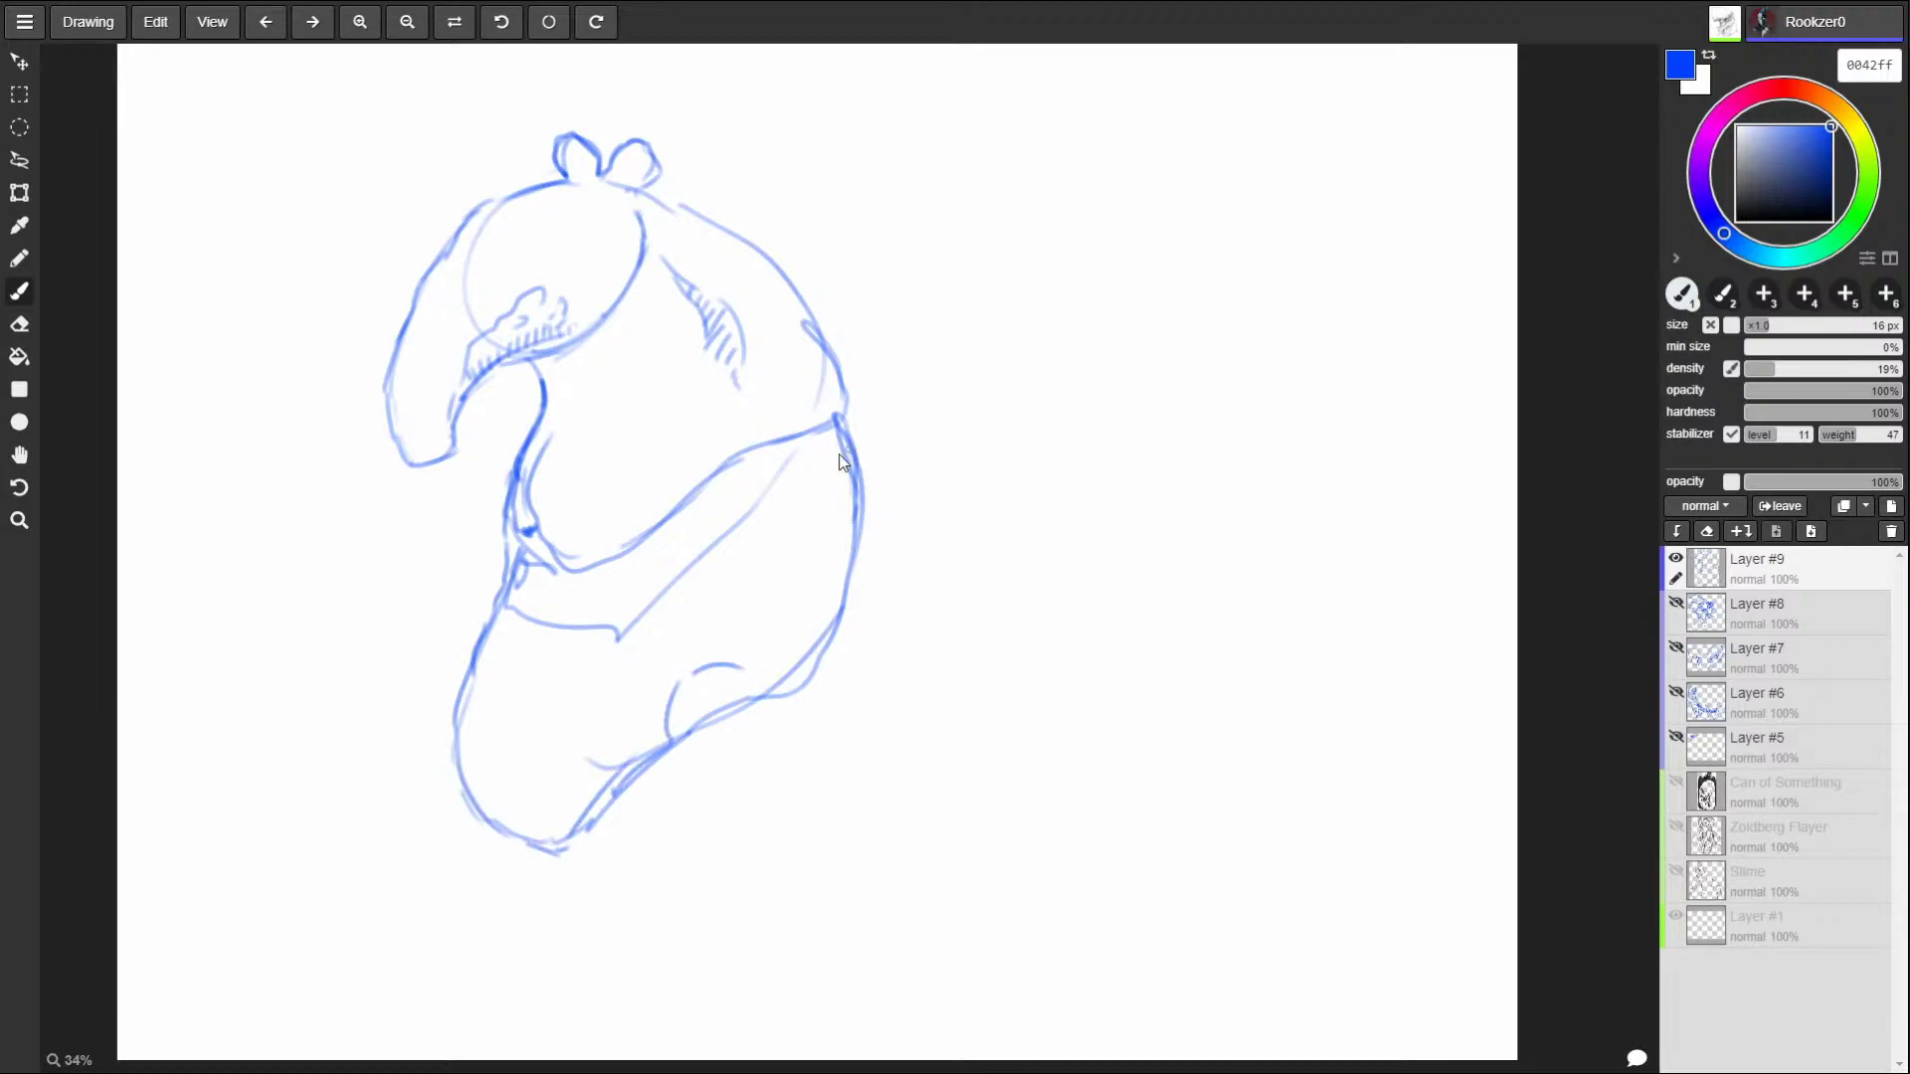
Sketch a long arm hanging down along the creature's back, with a rounded elbow area and a blocky hand.
drag(832, 354, 887, 491)
mouse_move(780, 511)
mouse_down()
mouse_move(747, 552)
mouse_move(872, 575)
mouse_up()
mouse_move(879, 518)
mouse_down()
mouse_move(885, 574)
mouse_move(847, 677)
mouse_up()
mouse_move(747, 570)
mouse_down()
mouse_move(809, 736)
mouse_move(805, 786)
mouse_up()
drag(853, 646, 863, 818)
mouse_move(780, 608)
mouse_down()
mouse_move(812, 845)
mouse_move(855, 880)
mouse_up()
mouse_move(854, 791)
mouse_down()
mouse_move(877, 860)
mouse_move(850, 907)
mouse_move(880, 857)
mouse_move(844, 919)
mouse_move(875, 892)
mouse_up()
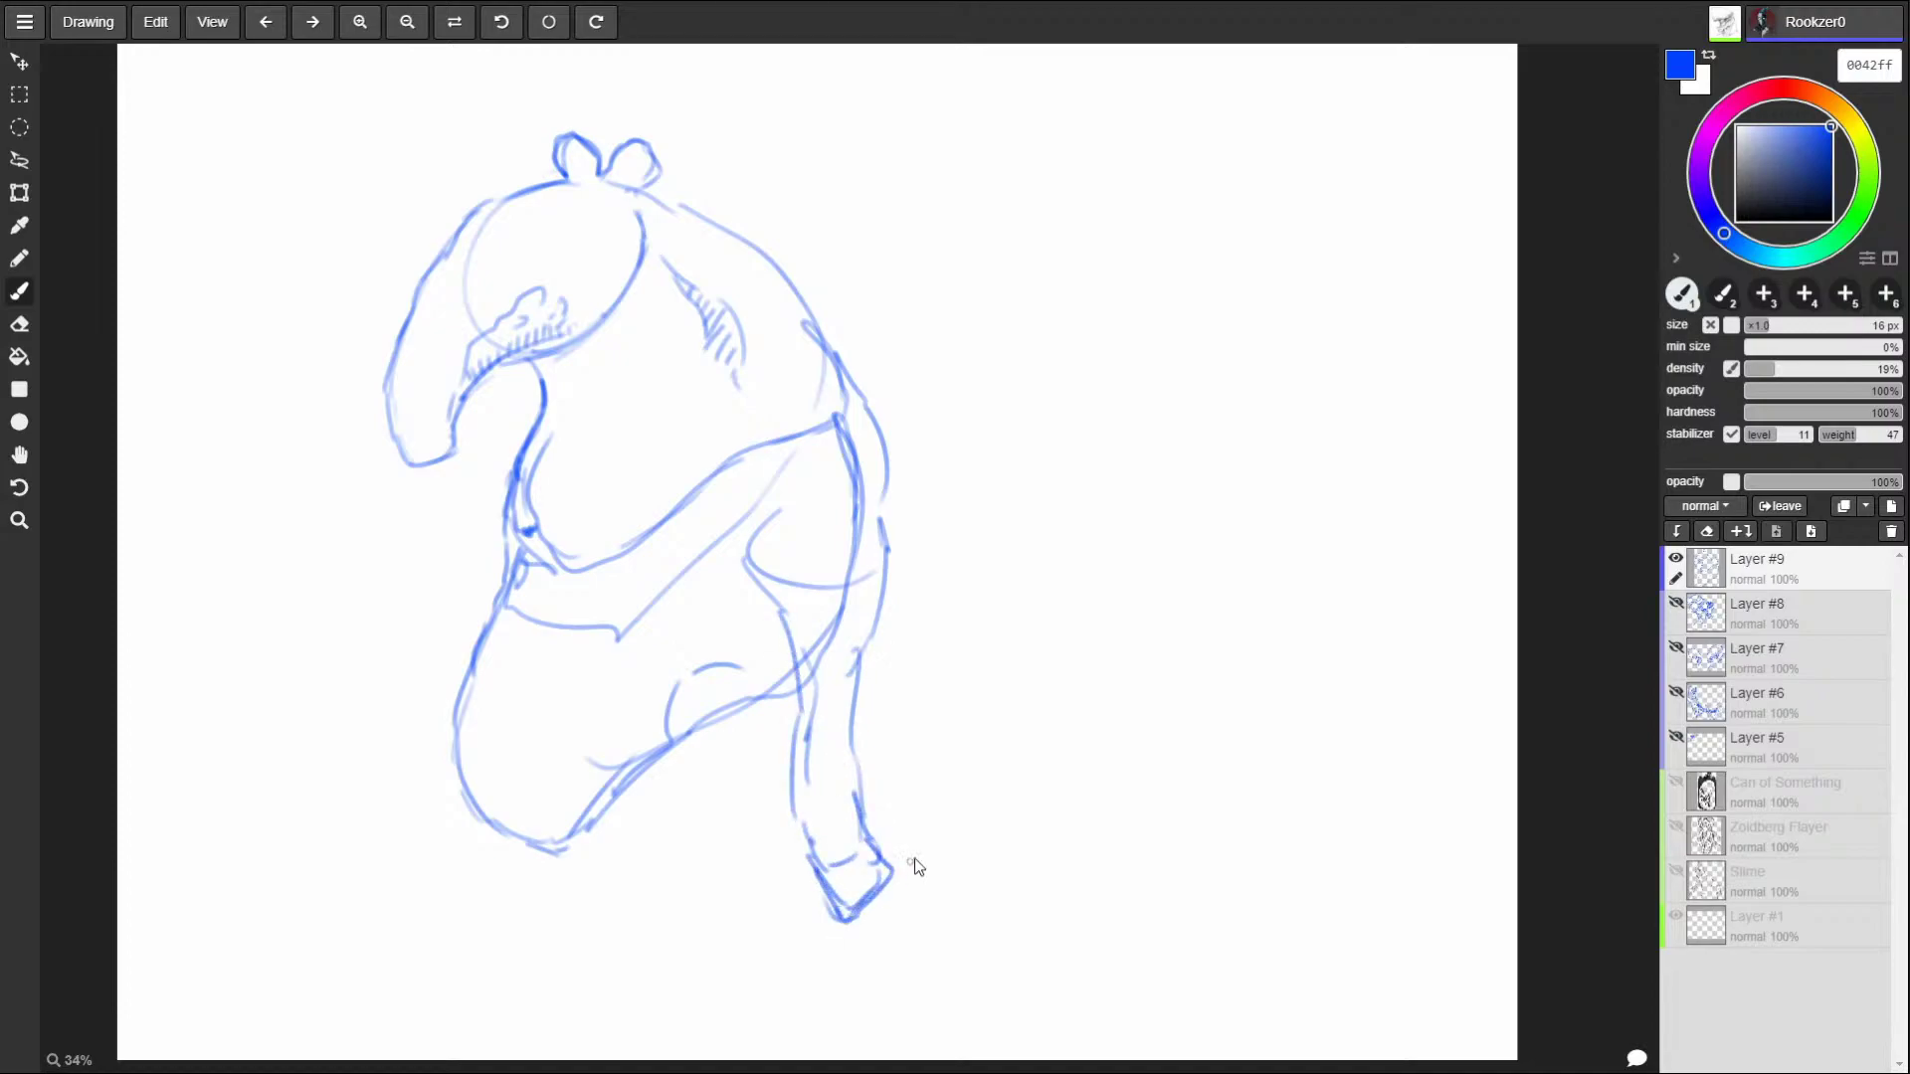
Outline the lower body beneath the belly, fill it with vertical hatching, and sketch light lines for the far arm.
mouse_move(528, 478)
mouse_down()
mouse_move(438, 641)
mouse_move(406, 786)
mouse_move(582, 935)
mouse_up()
mouse_move(616, 933)
mouse_down()
mouse_move(671, 883)
mouse_move(801, 833)
mouse_up()
drag(707, 872, 785, 826)
mouse_move(495, 609)
mouse_down()
mouse_move(443, 765)
mouse_move(571, 940)
mouse_up()
mouse_move(453, 806)
mouse_down()
mouse_move(557, 822)
mouse_move(657, 786)
mouse_up()
drag(462, 818, 481, 844)
mouse_move(505, 812)
mouse_down()
mouse_move(476, 861)
mouse_move(632, 822)
mouse_move(696, 736)
mouse_move(511, 895)
mouse_up()
mouse_move(537, 815)
mouse_down()
mouse_move(533, 875)
mouse_move(604, 929)
mouse_move(657, 781)
mouse_move(703, 756)
mouse_move(781, 790)
mouse_up()
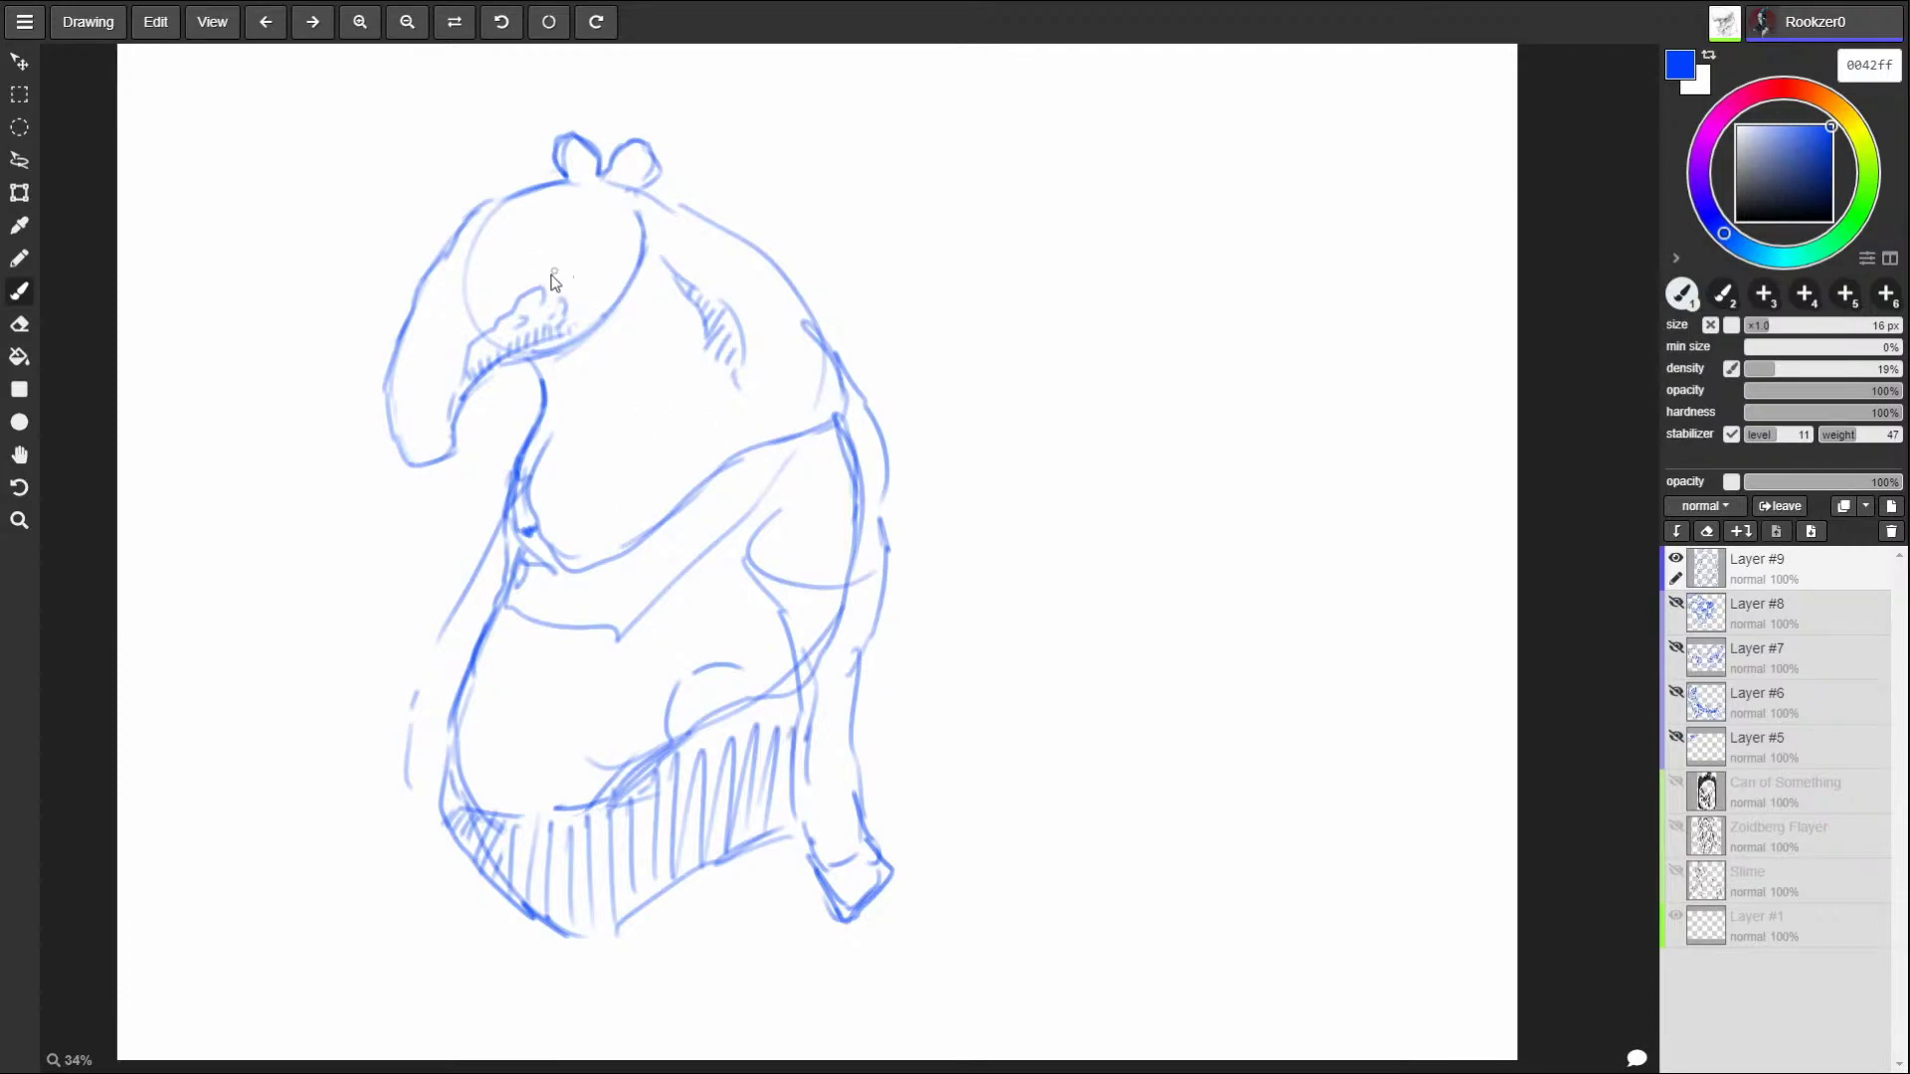
Draw the tapir's eye and brow, darken the head and snout outline, and shade both ears.
mouse_move(527, 269)
mouse_down()
mouse_move(577, 248)
mouse_move(545, 268)
mouse_move(628, 228)
mouse_move(538, 273)
mouse_move(590, 258)
mouse_move(614, 222)
mouse_move(588, 257)
mouse_move(594, 223)
mouse_move(561, 222)
mouse_move(592, 227)
mouse_move(543, 219)
mouse_up()
drag(455, 266, 444, 277)
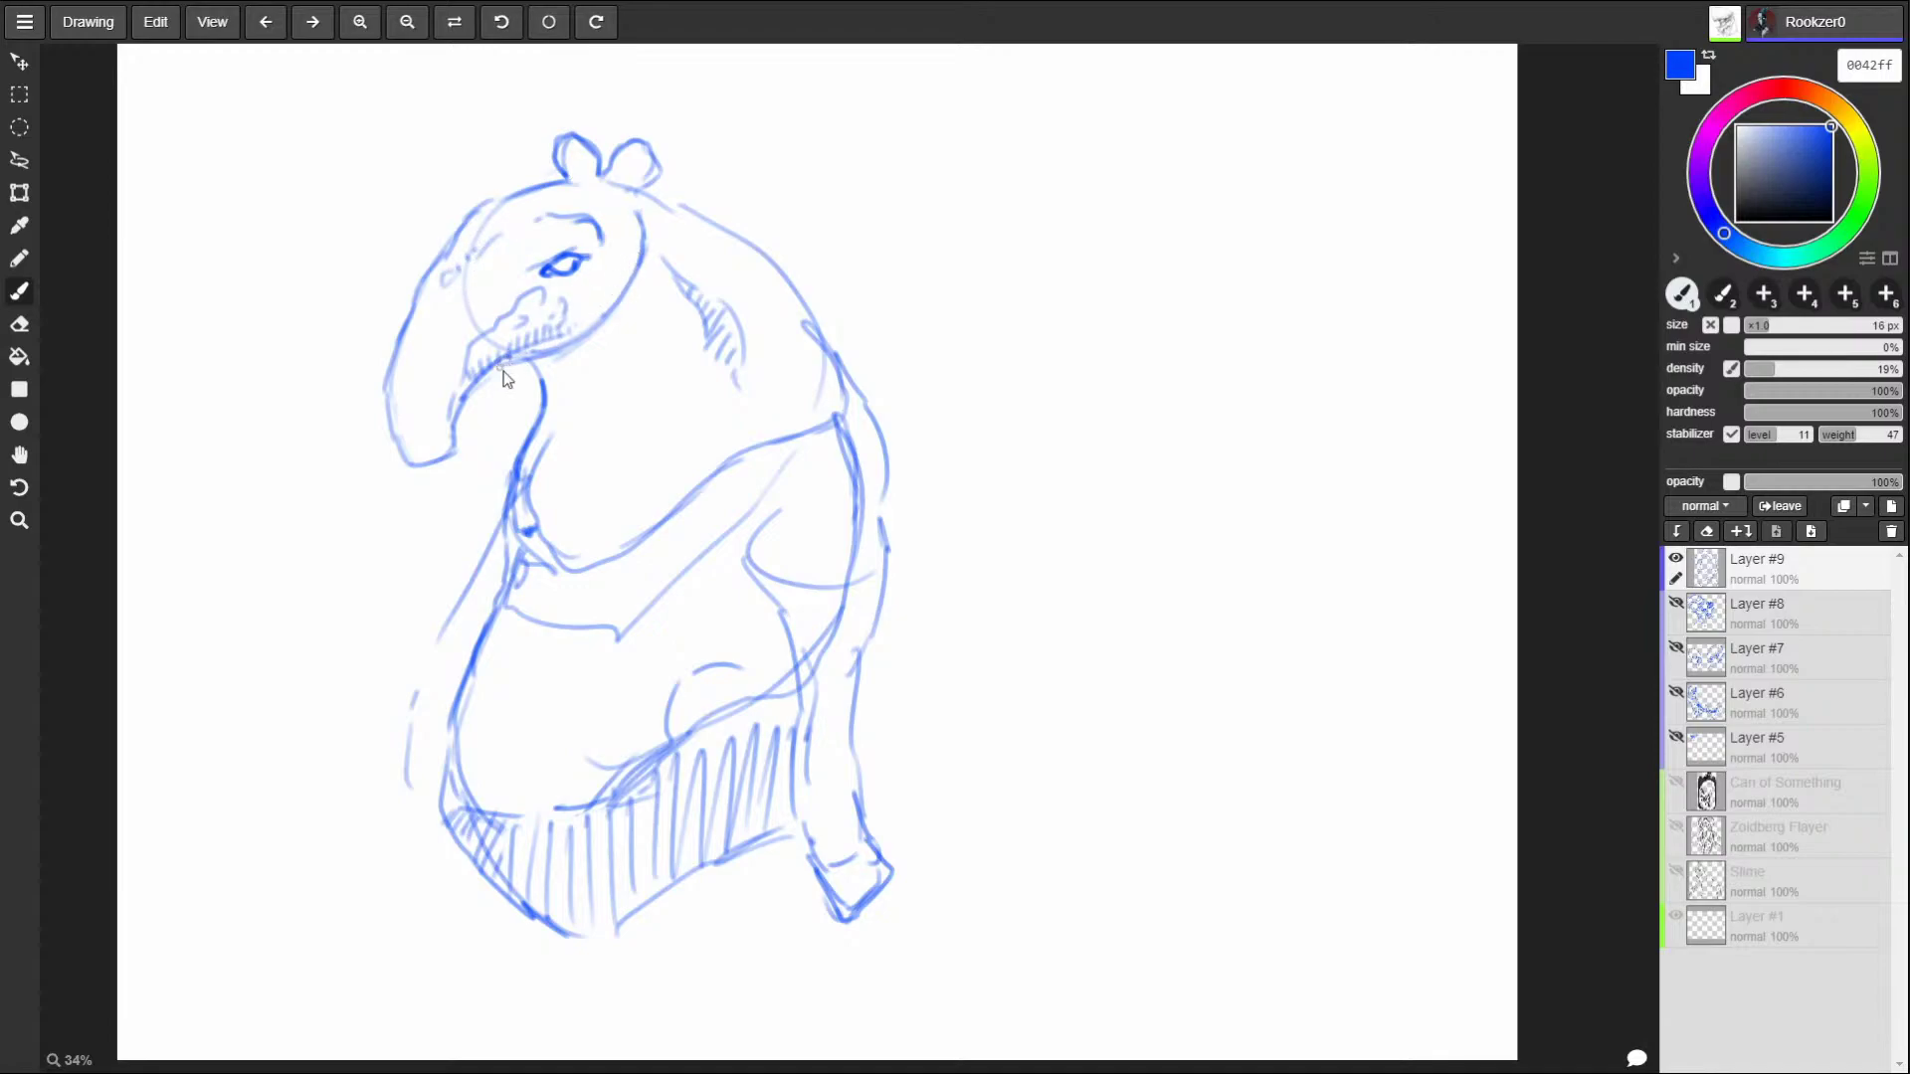
mouse_move(483, 396)
mouse_down()
mouse_move(595, 328)
mouse_move(459, 415)
mouse_move(446, 450)
mouse_move(388, 427)
mouse_move(438, 254)
mouse_move(467, 214)
mouse_move(575, 184)
mouse_move(583, 157)
mouse_move(665, 149)
mouse_move(615, 141)
mouse_move(664, 161)
mouse_move(633, 175)
mouse_move(656, 144)
mouse_move(627, 154)
mouse_move(662, 147)
mouse_up()
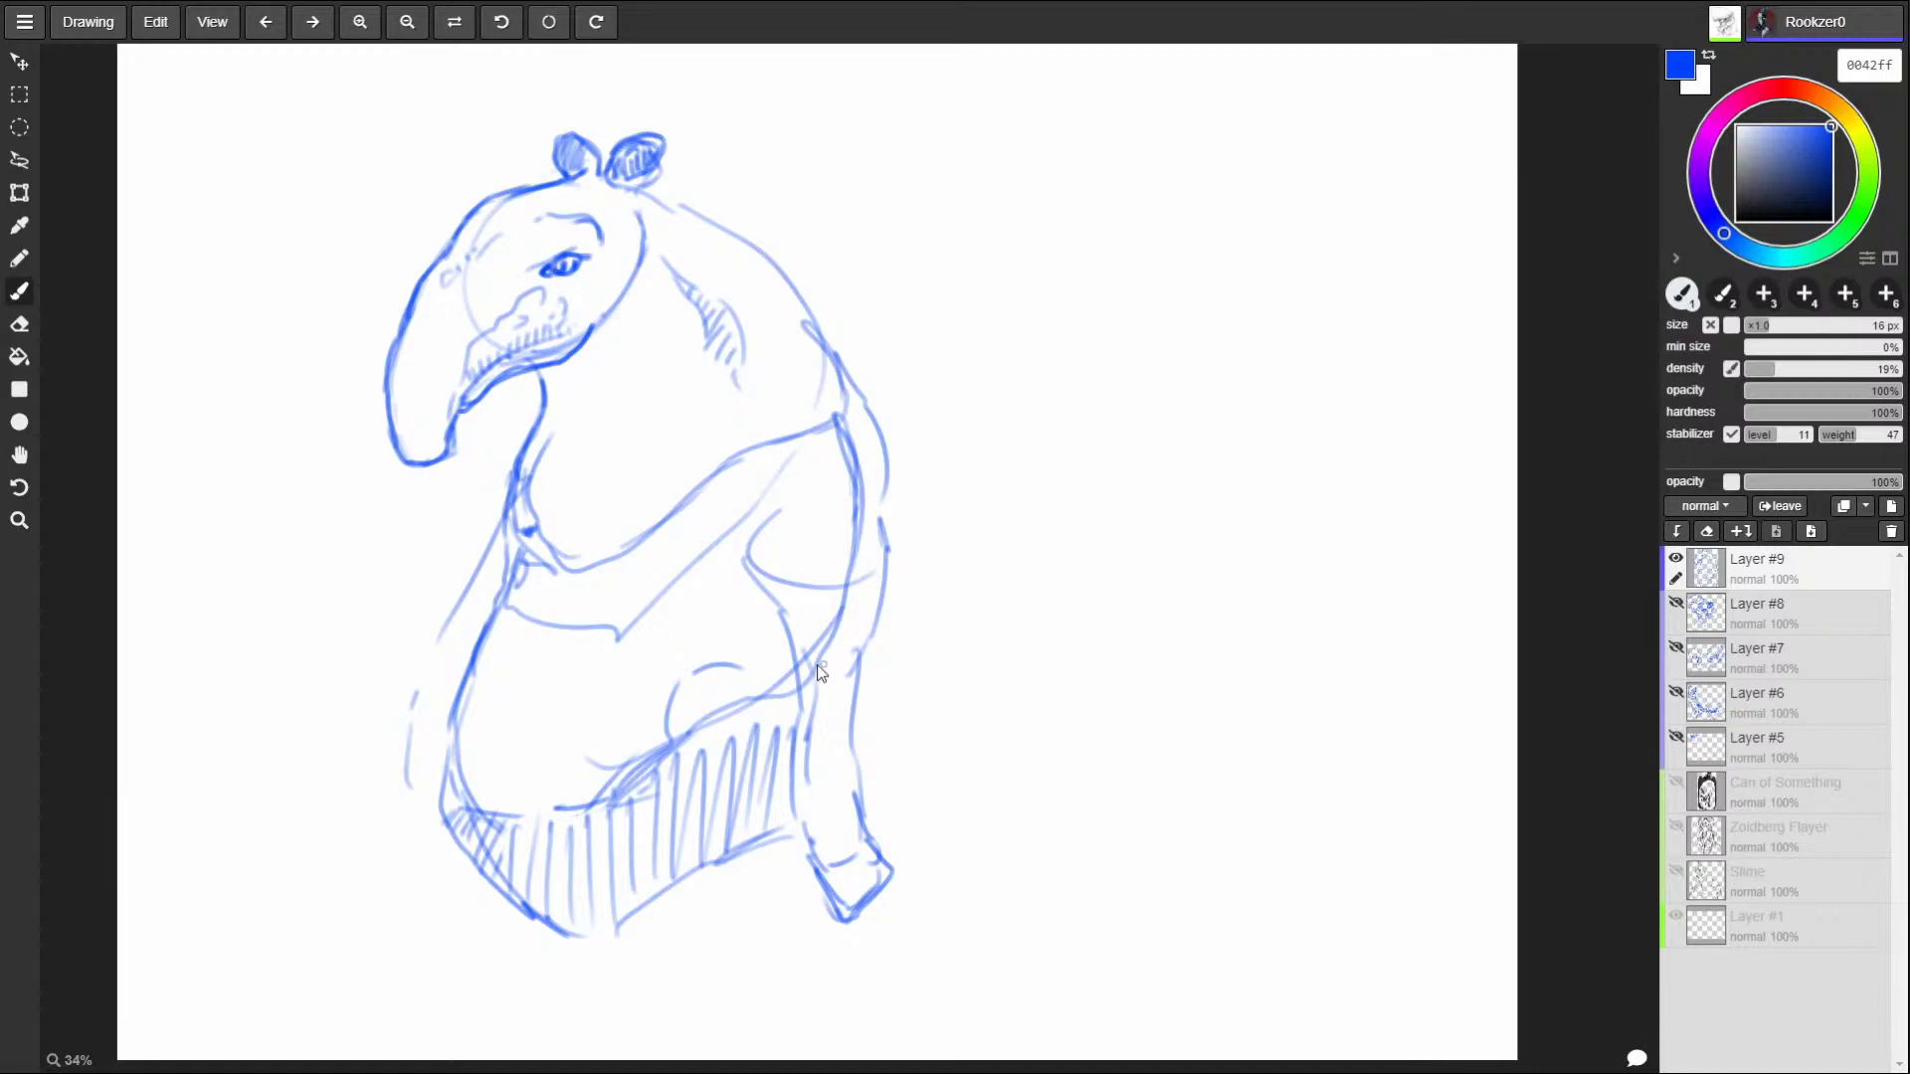
Redraw the near arm with a longer forearm and lower hand, erasing the old hand and inner arm lines and extending the outer contour.
mouse_move(760, 582)
mouse_down()
mouse_move(791, 675)
mouse_move(774, 790)
mouse_move(794, 893)
mouse_move(839, 963)
mouse_up()
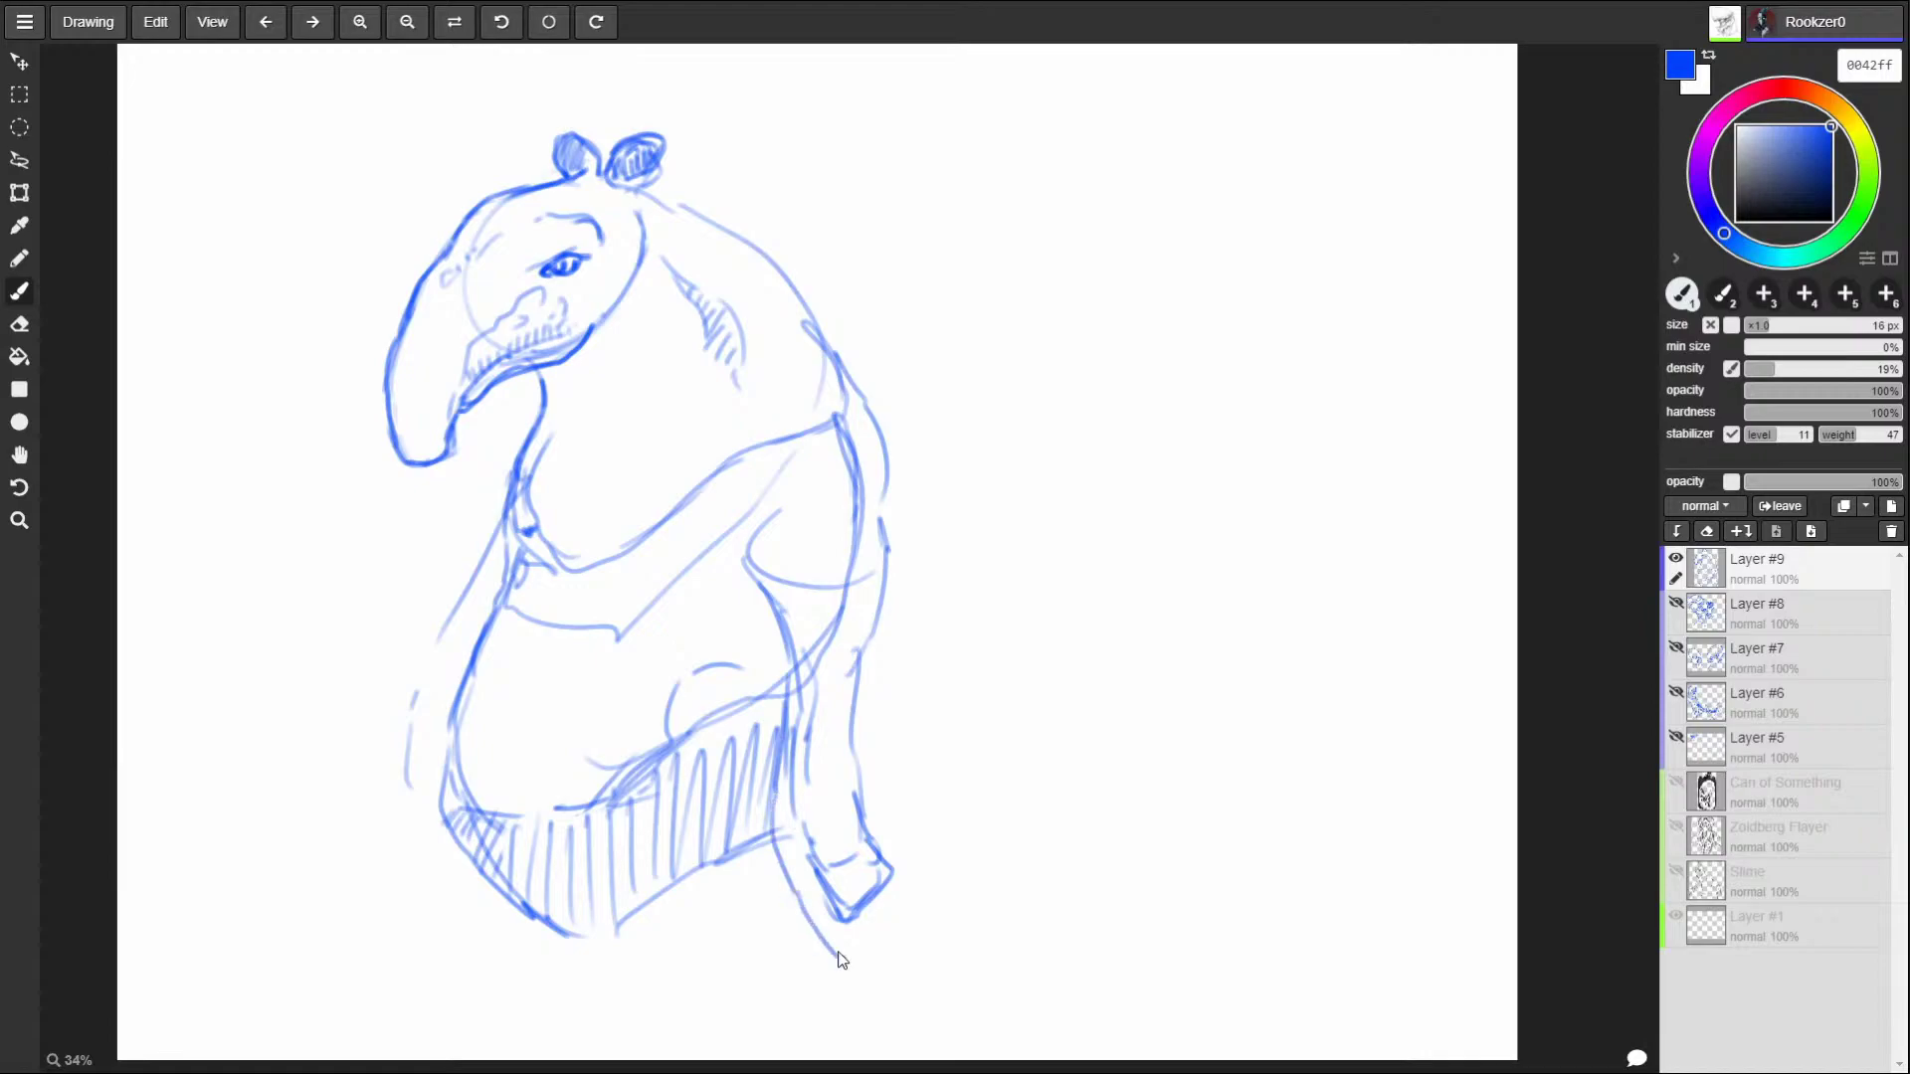
mouse_move(853, 741)
mouse_down()
mouse_move(898, 867)
mouse_move(825, 967)
mouse_move(862, 1020)
mouse_move(864, 983)
mouse_move(905, 1017)
mouse_move(923, 900)
mouse_move(861, 827)
mouse_up()
mouse_move(888, 796)
mouse_down()
mouse_move(912, 796)
mouse_move(895, 903)
mouse_move(873, 886)
mouse_move(822, 686)
mouse_move(855, 559)
mouse_up()
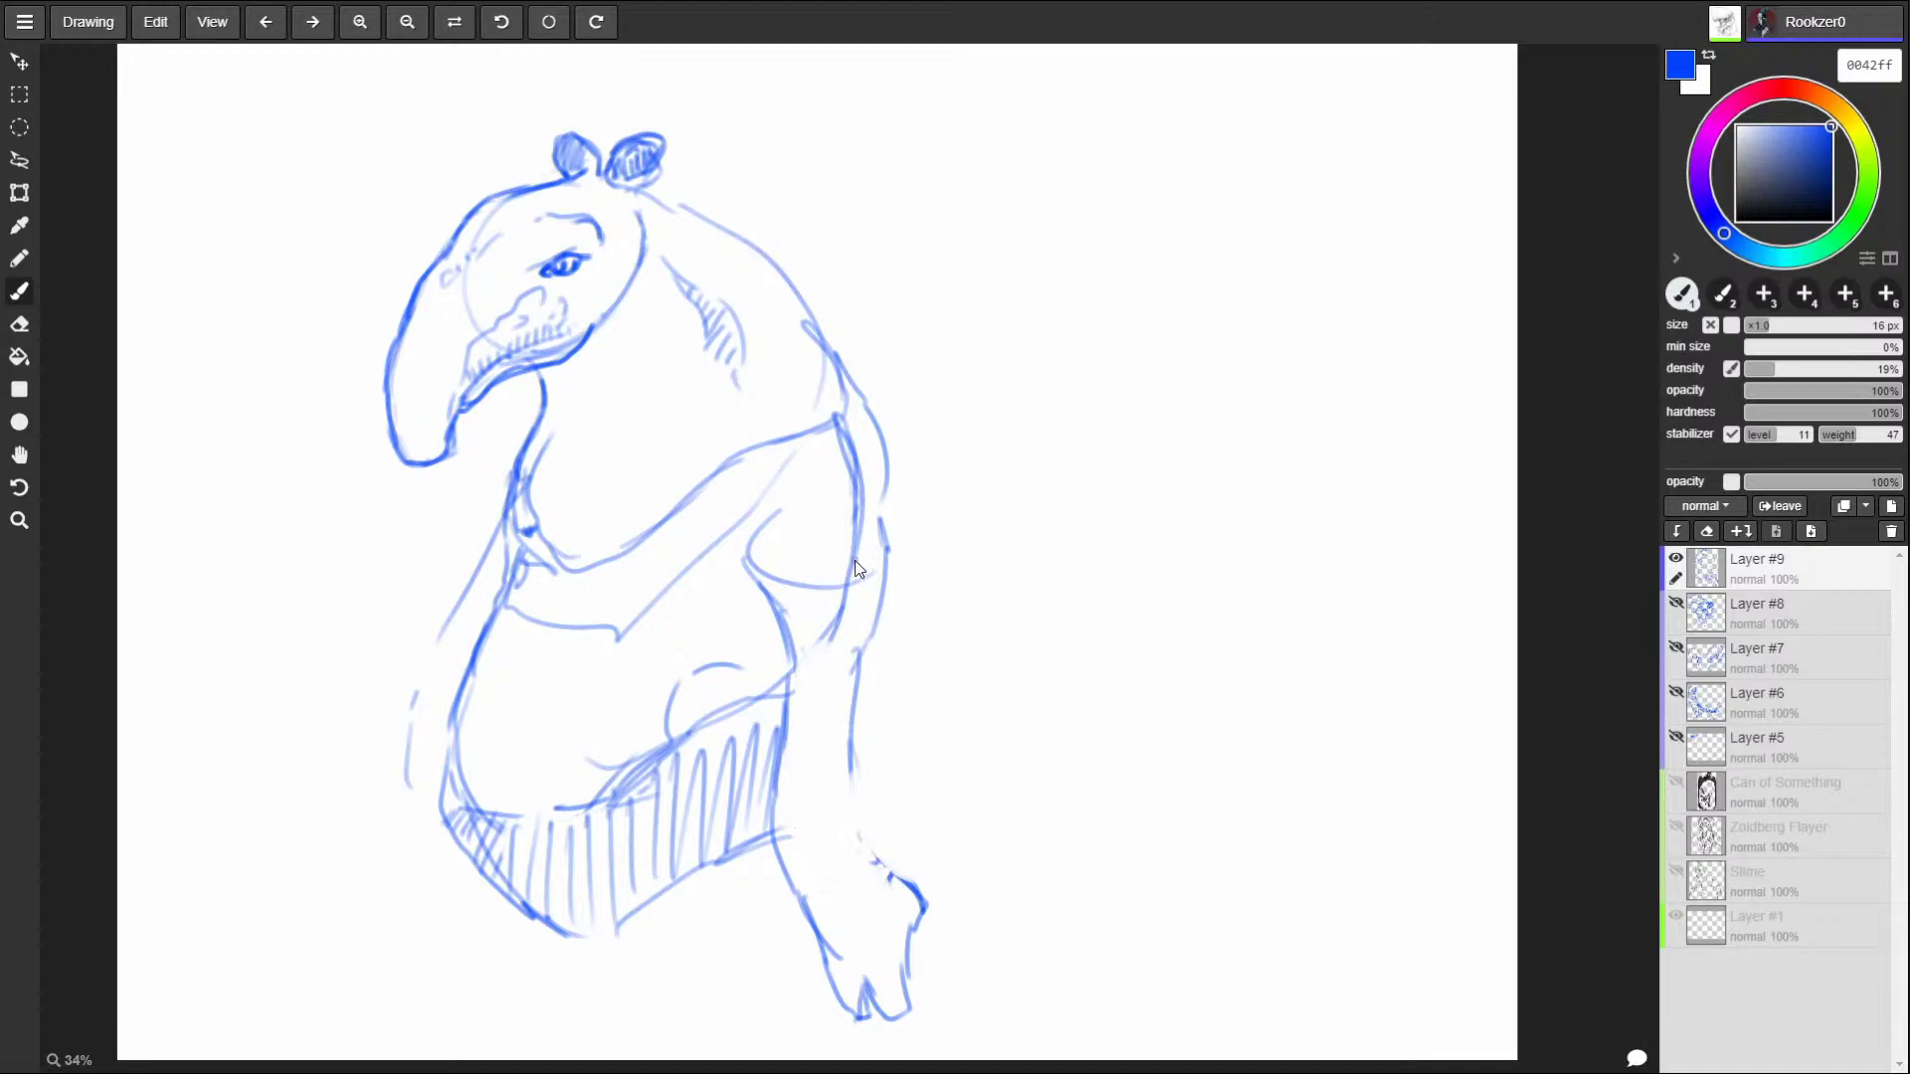
mouse_move(811, 636)
mouse_down()
mouse_move(750, 596)
mouse_move(814, 575)
mouse_up()
mouse_move(888, 465)
mouse_down()
mouse_move(902, 641)
mouse_move(857, 774)
mouse_move(879, 518)
mouse_up()
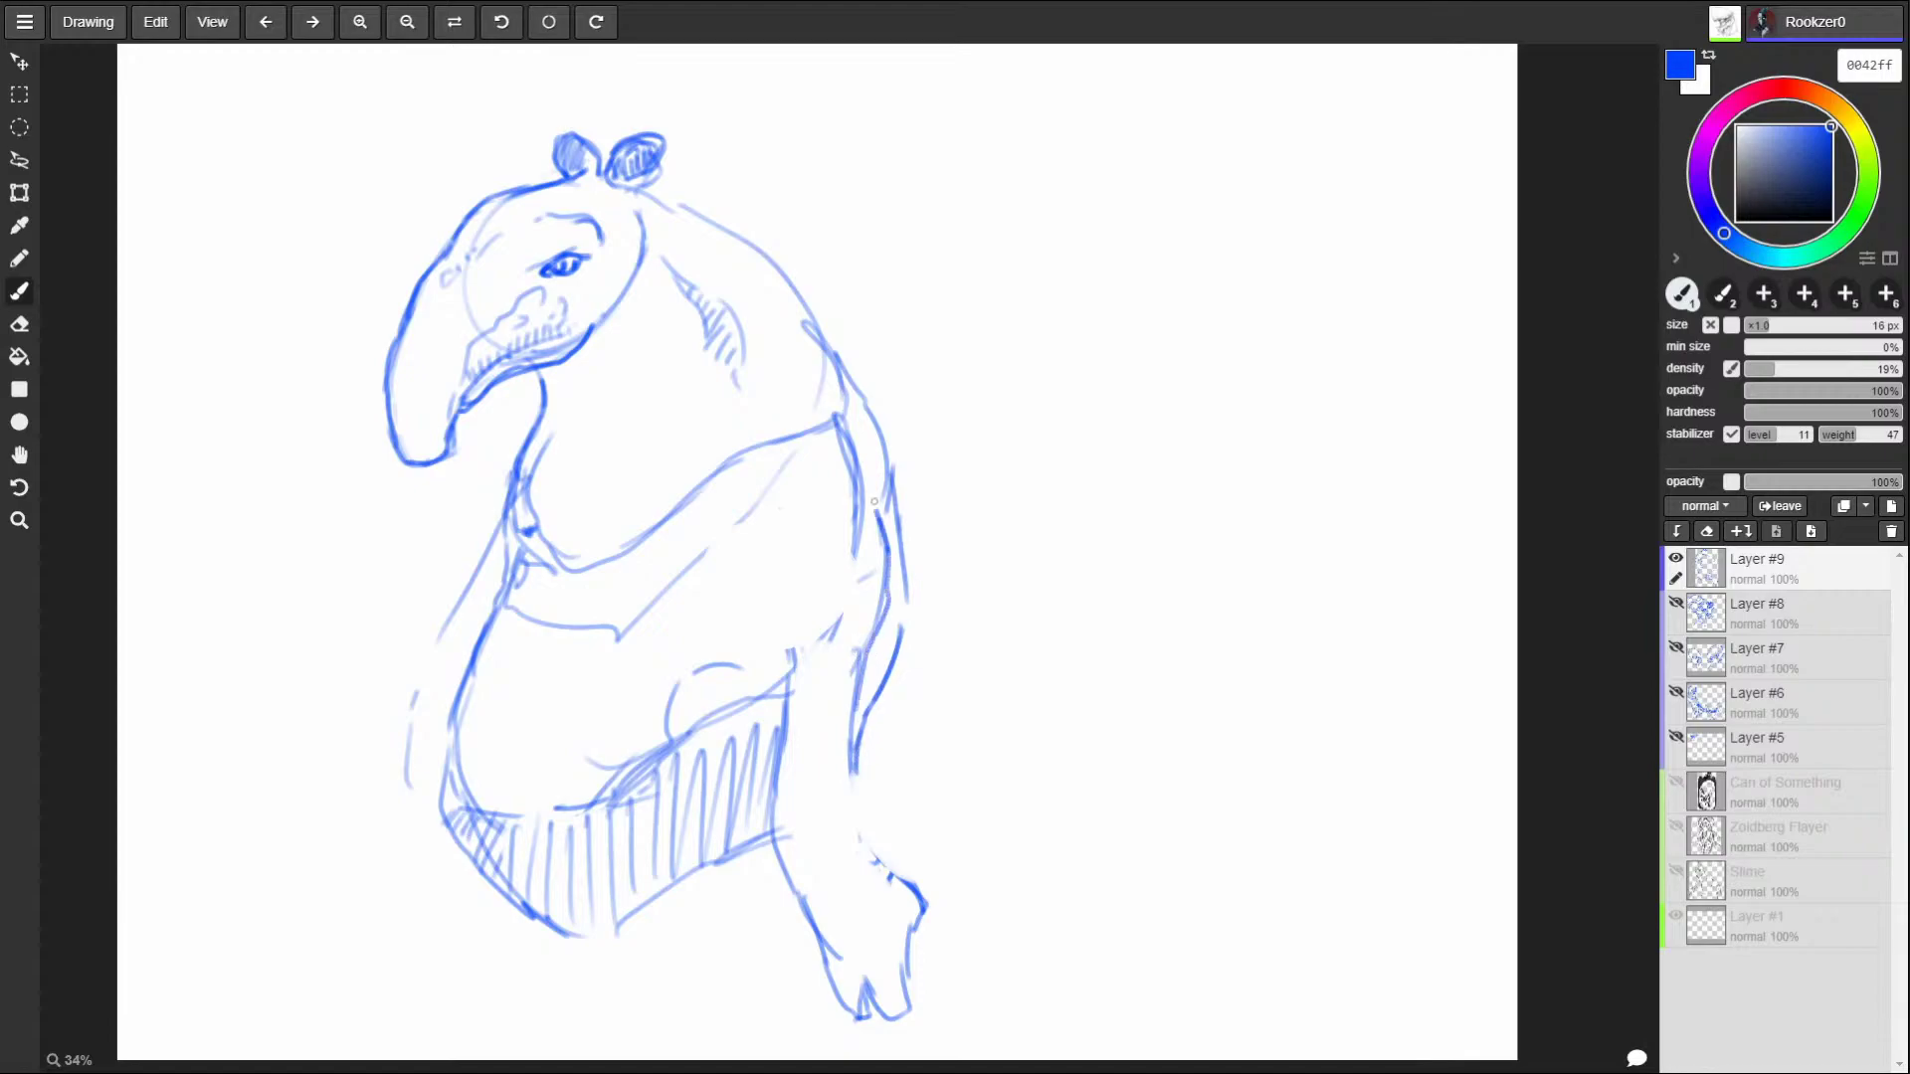
Strengthen the near arm's outer contour from shoulder to wrist and darken the claws on the hand.
mouse_move(725, 633)
mouse_down()
mouse_move(770, 675)
mouse_move(775, 823)
mouse_up()
mouse_move(857, 736)
mouse_down()
mouse_move(854, 795)
mouse_move(905, 893)
mouse_up()
mouse_move(845, 967)
mouse_down()
mouse_move(855, 1026)
mouse_move(900, 1026)
mouse_move(915, 921)
mouse_move(817, 993)
mouse_move(901, 984)
mouse_move(884, 1000)
mouse_move(901, 1016)
mouse_move(823, 955)
mouse_up()
drag(858, 770, 906, 631)
drag(854, 726, 846, 770)
drag(885, 647, 844, 736)
mouse_move(890, 606)
mouse_down()
mouse_move(872, 661)
mouse_move(872, 510)
mouse_up()
Clean up the overlapping lines at the near arm's inner elbow, then redraw and hatch the crease.
mouse_move(762, 710)
mouse_down()
mouse_move(774, 841)
mouse_move(793, 854)
mouse_up()
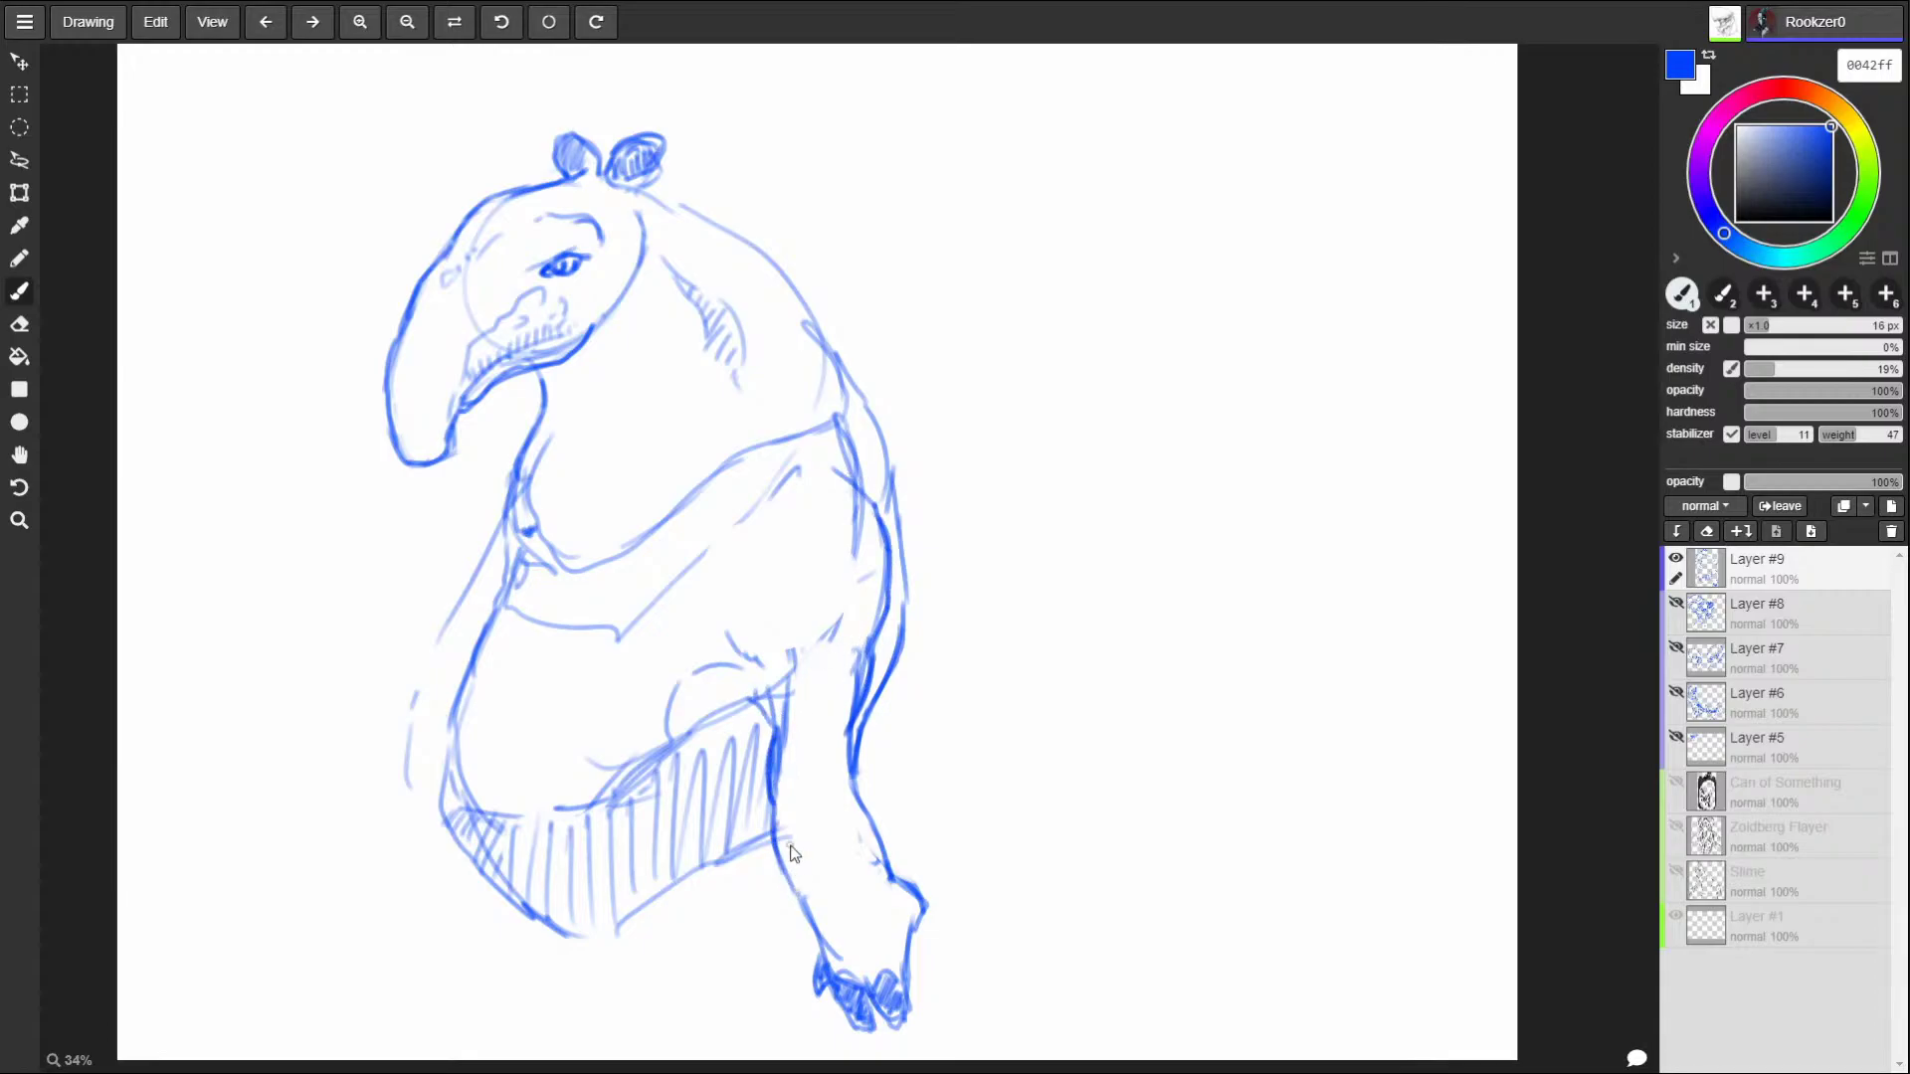
mouse_move(788, 746)
mouse_down()
mouse_move(788, 669)
mouse_move(830, 627)
mouse_move(847, 497)
mouse_up()
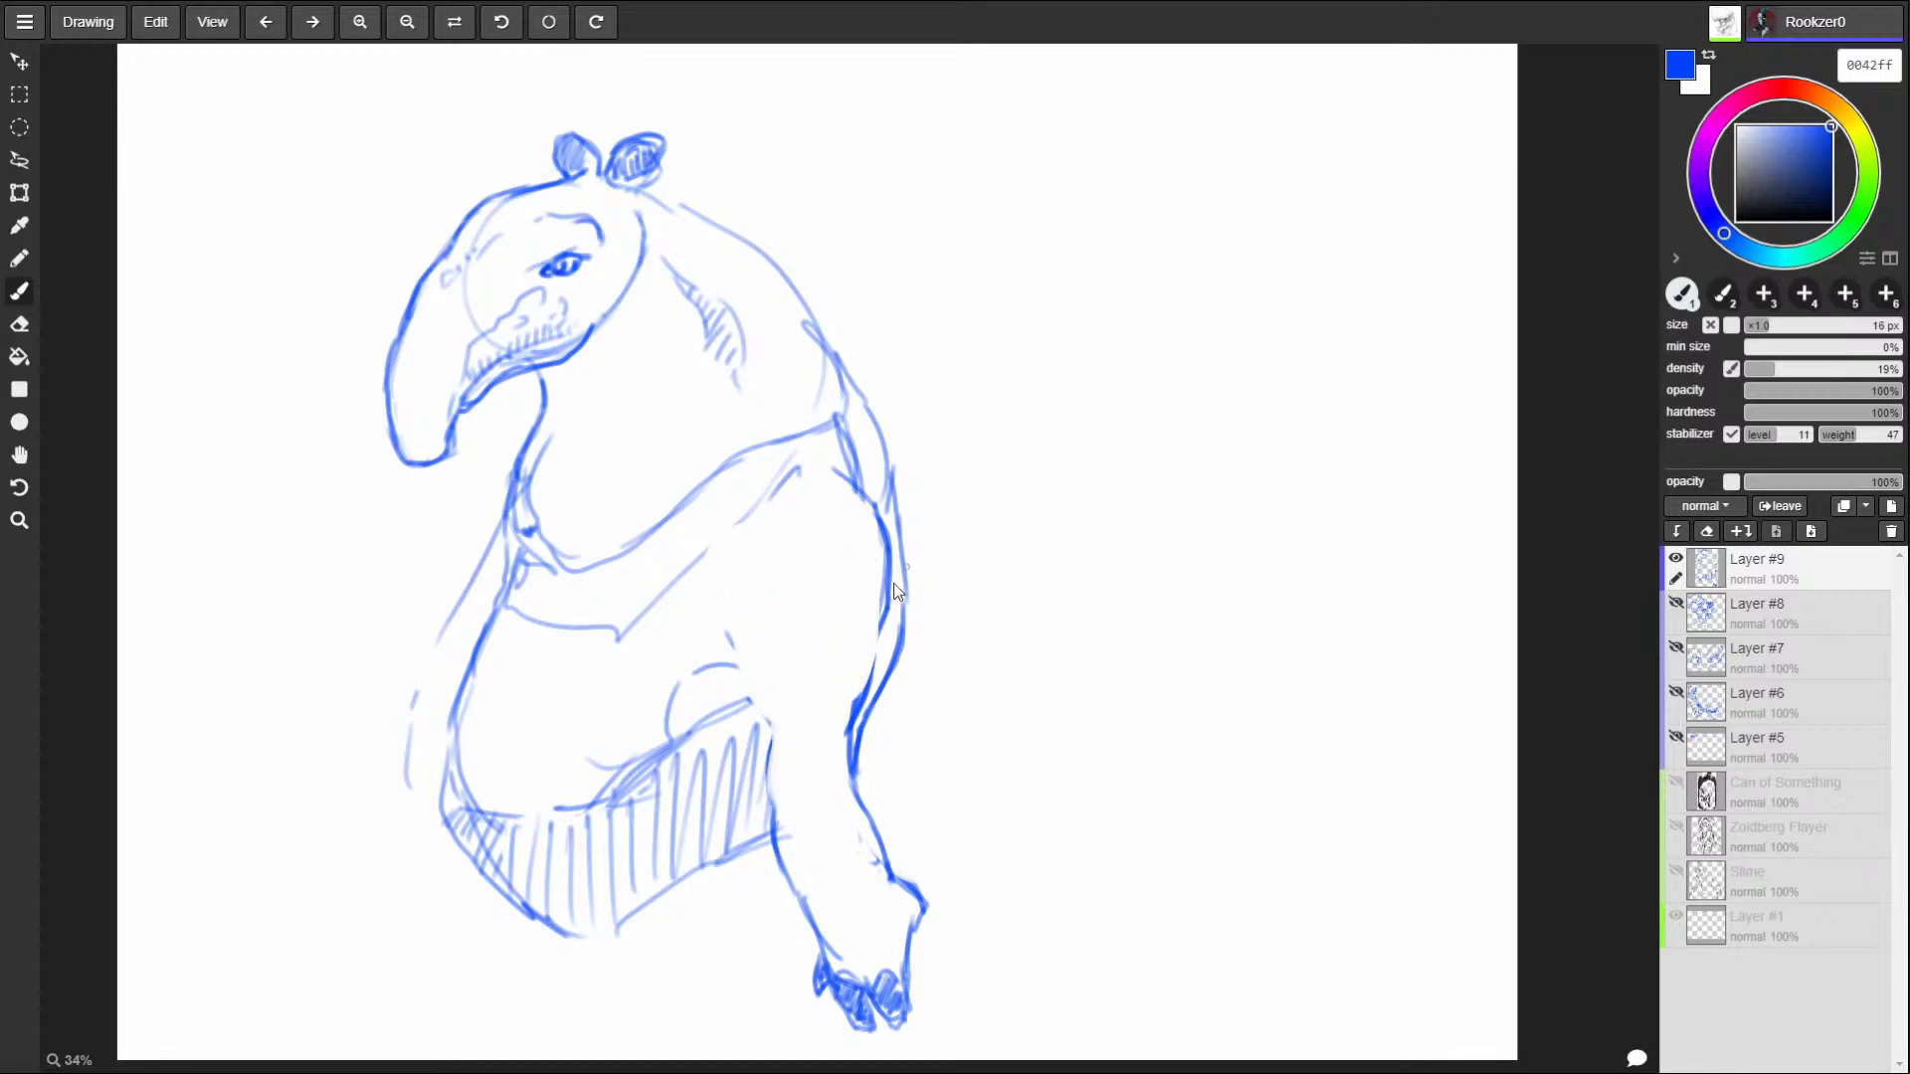
mouse_move(773, 712)
mouse_down()
mouse_move(748, 686)
mouse_move(780, 731)
mouse_move(771, 873)
mouse_move(775, 773)
mouse_move(799, 900)
mouse_up()
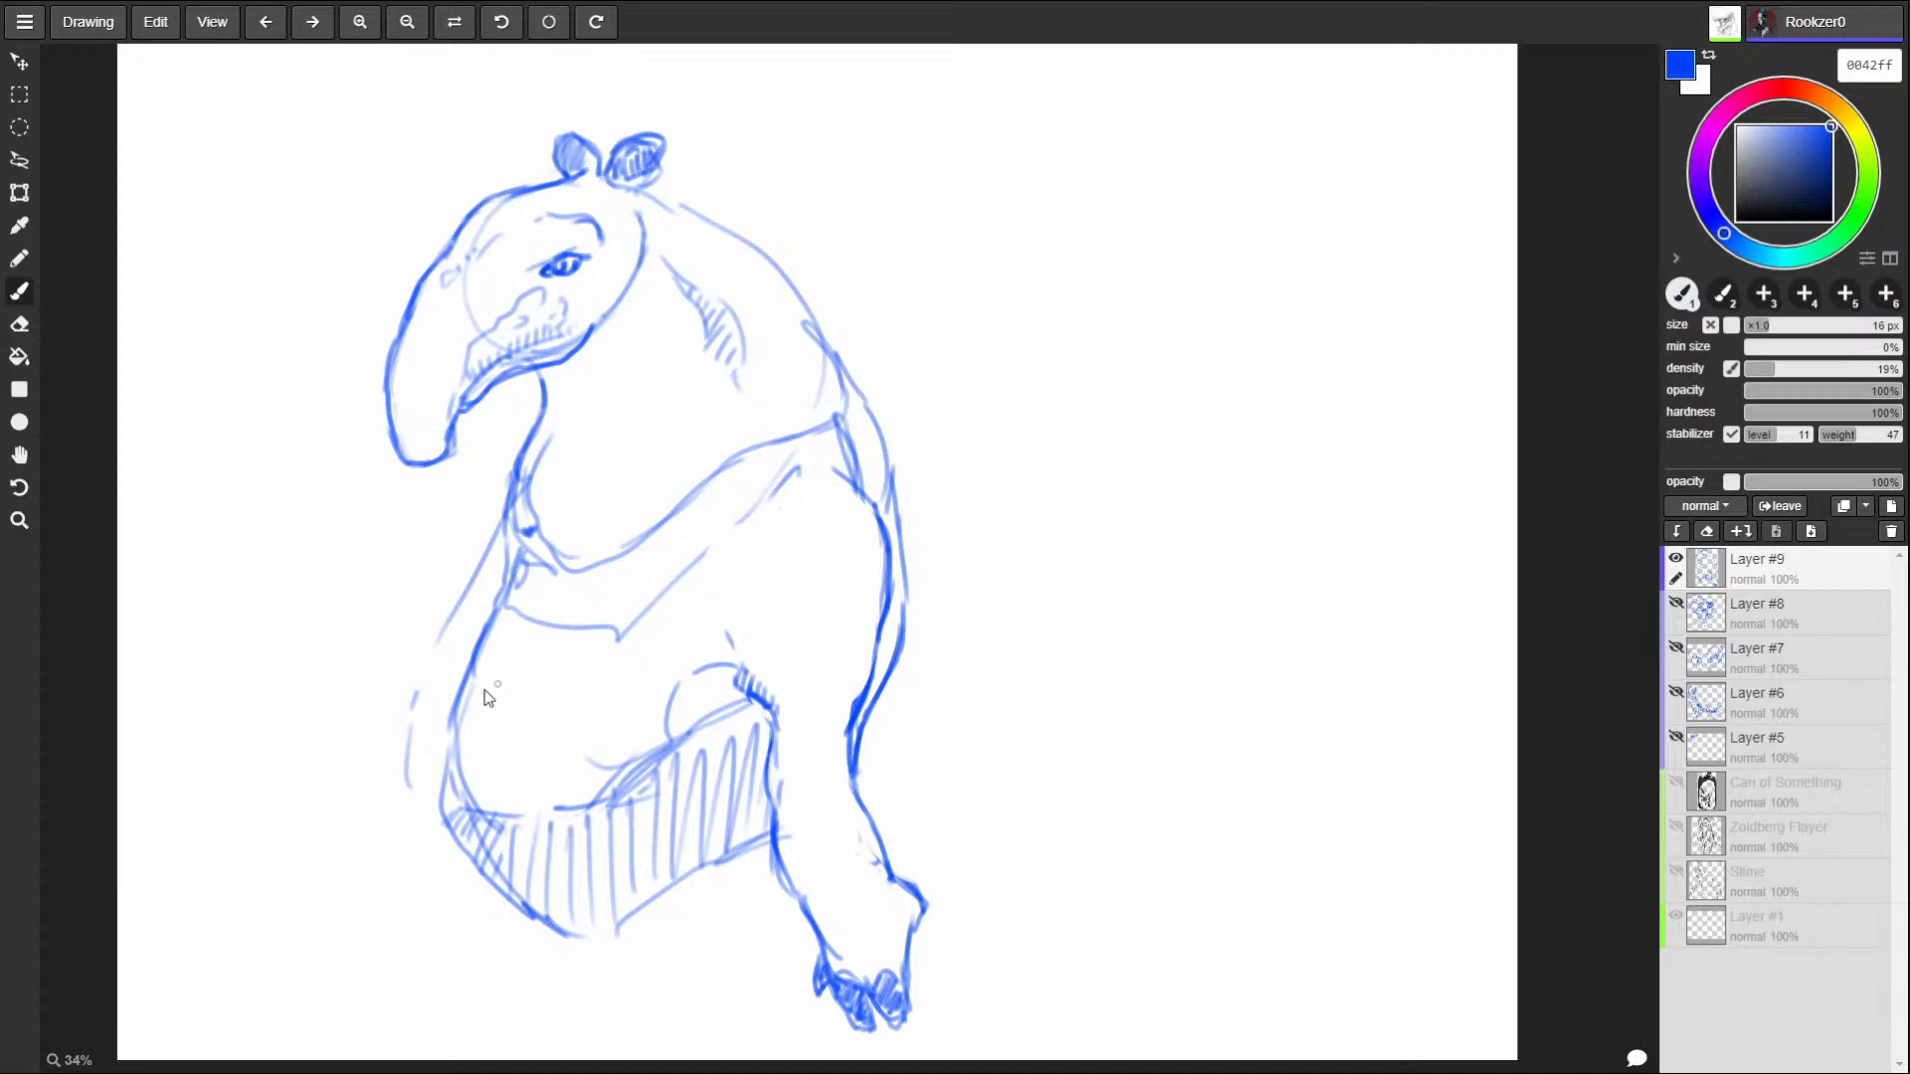
Darken the belly's front outline from the chest down to the hip.
drag(456, 686, 444, 827)
drag(497, 626, 448, 736)
drag(495, 589, 505, 456)
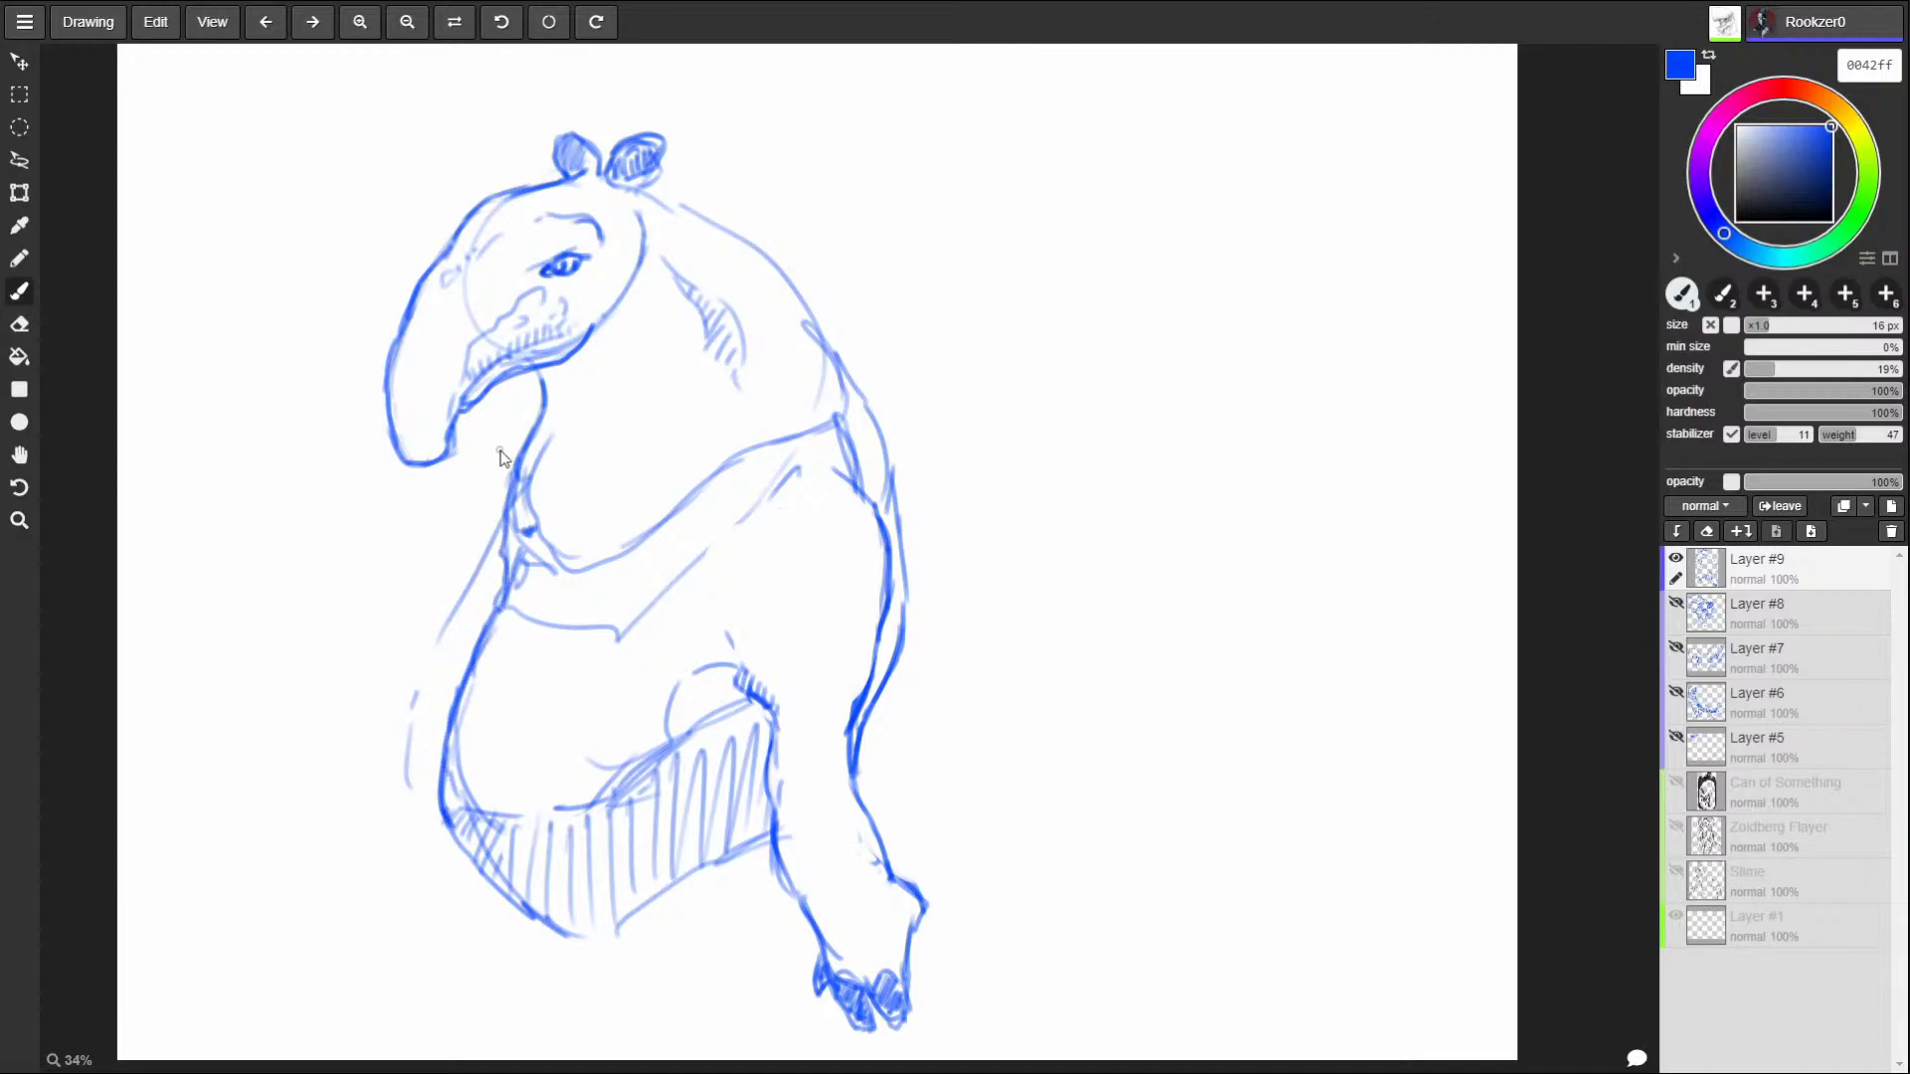
Hatch the shadow under the chest, replace the old chest lines with a clean throat-to-chest contour, and shade the near shoulder crease.
mouse_move(515, 582)
mouse_down()
mouse_move(545, 610)
mouse_move(672, 536)
mouse_move(559, 607)
mouse_move(537, 575)
mouse_move(674, 529)
mouse_up()
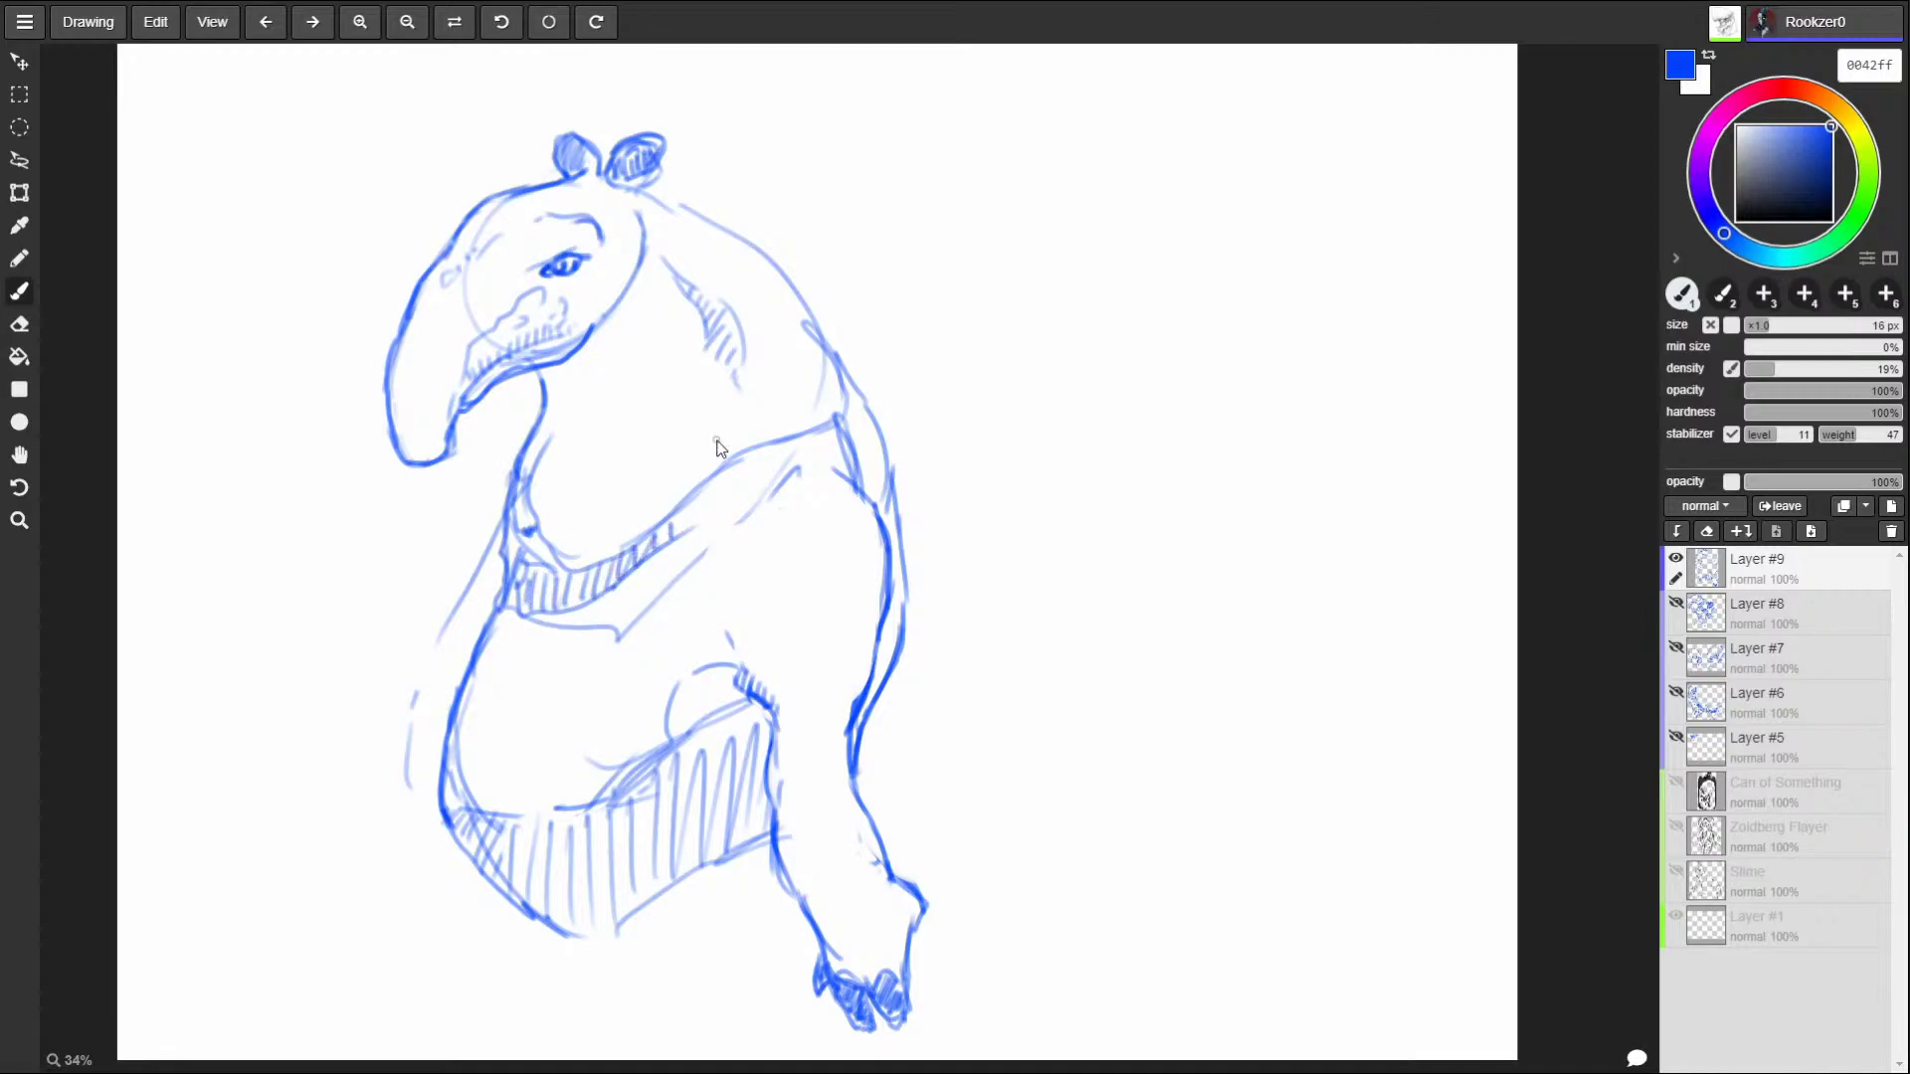
mouse_move(547, 472)
mouse_down()
mouse_move(566, 522)
mouse_move(617, 482)
mouse_up()
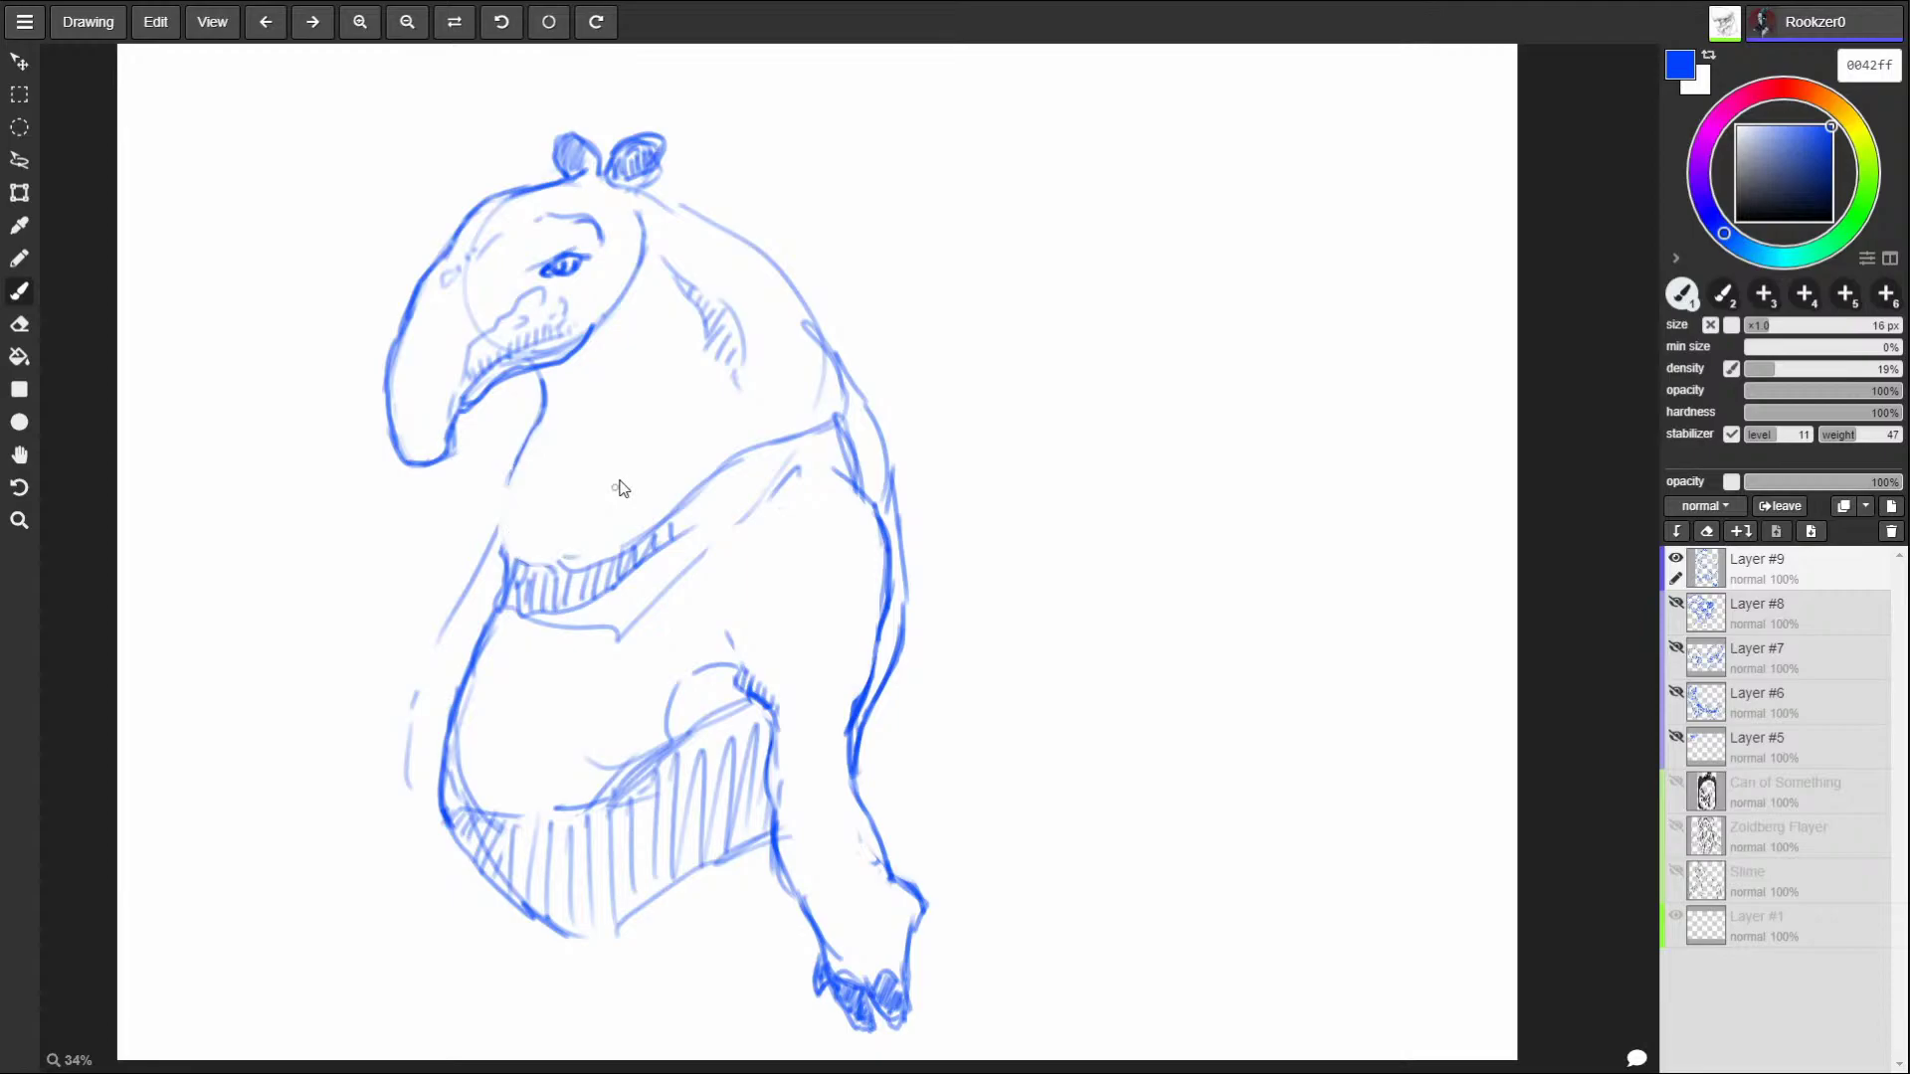
drag(543, 378, 502, 562)
mouse_move(799, 491)
mouse_down()
mouse_move(783, 508)
mouse_move(810, 456)
mouse_move(844, 468)
mouse_move(806, 450)
mouse_move(791, 477)
mouse_move(808, 449)
mouse_move(840, 467)
mouse_up()
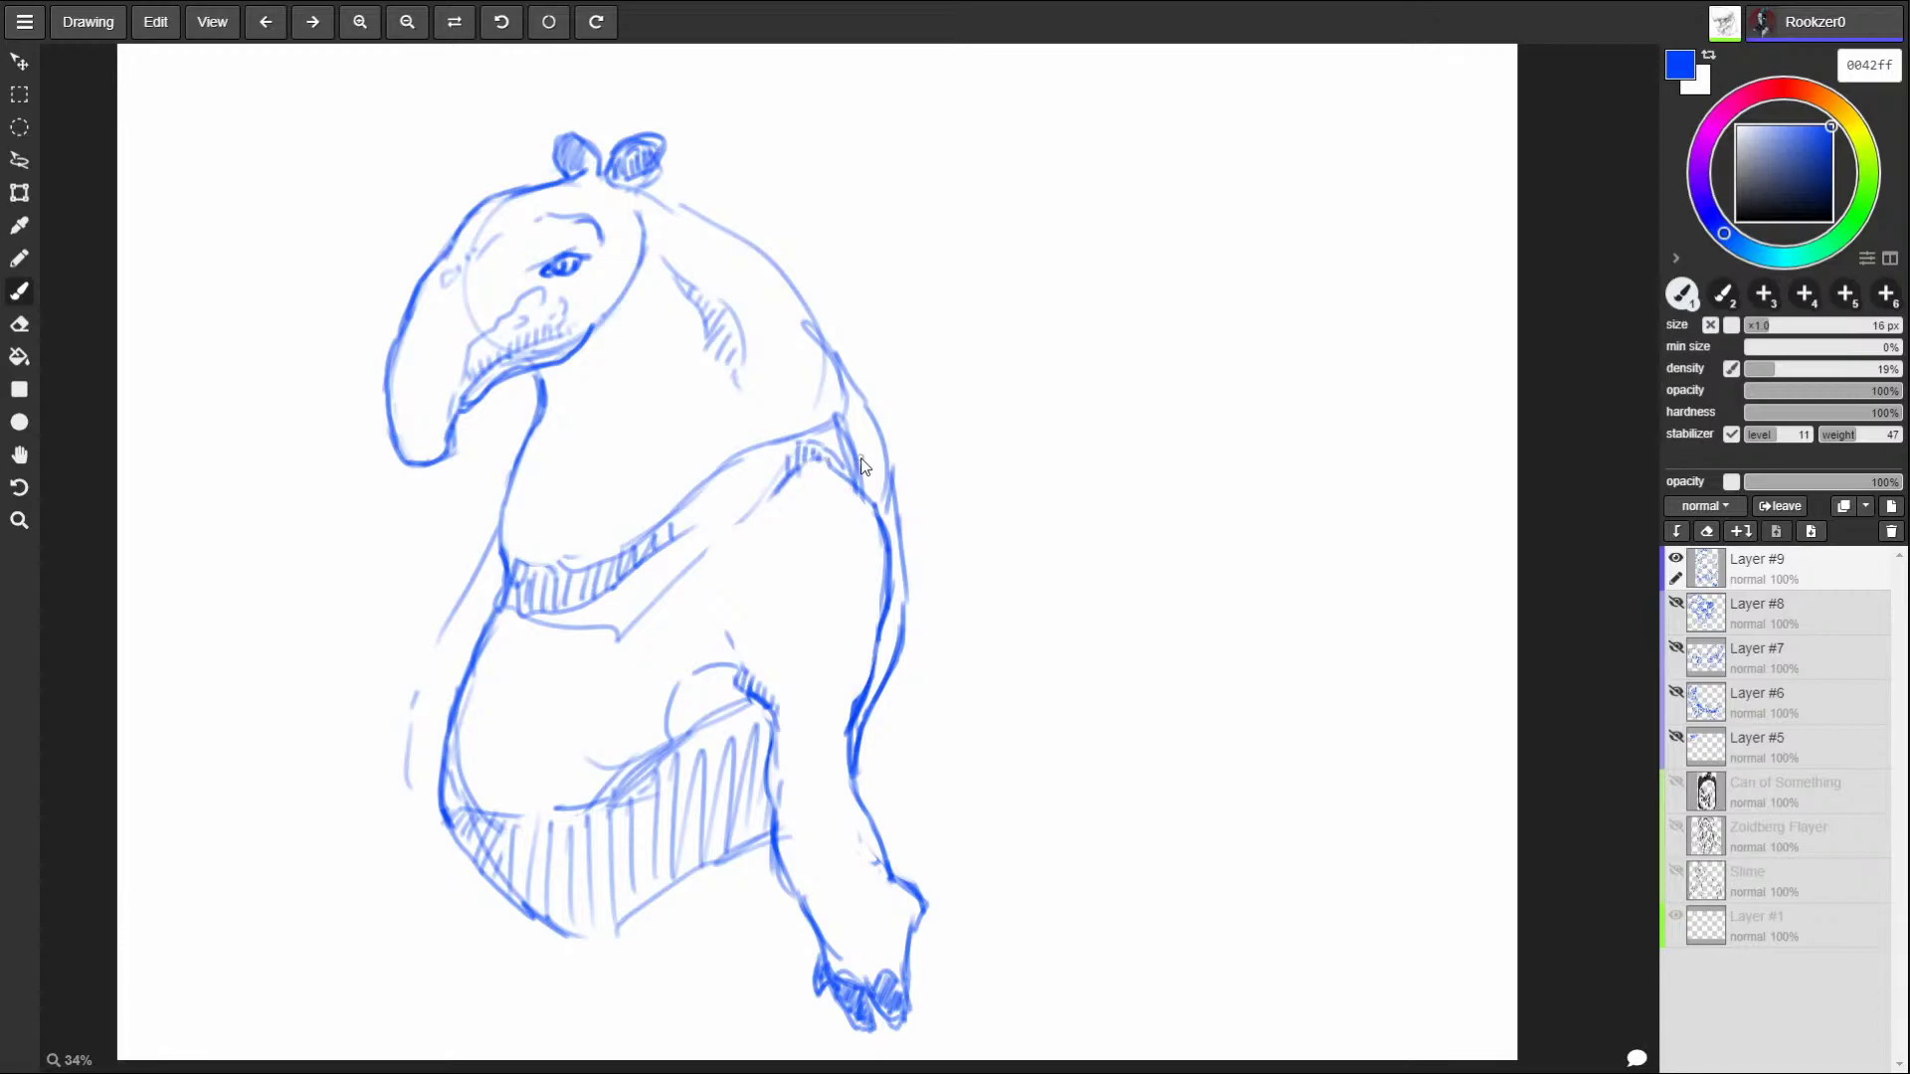
Draw the far upper arm in front of the chest and hatch its inner edge and underside.
mouse_move(532, 425)
mouse_down()
mouse_move(405, 542)
mouse_move(435, 654)
mouse_move(507, 618)
mouse_move(443, 641)
mouse_move(497, 449)
mouse_move(407, 509)
mouse_move(410, 597)
mouse_move(434, 635)
mouse_move(476, 637)
mouse_move(497, 495)
mouse_up()
mouse_move(463, 574)
mouse_down()
mouse_move(448, 631)
mouse_move(486, 588)
mouse_move(508, 447)
mouse_move(492, 486)
mouse_move(498, 443)
mouse_move(457, 475)
mouse_move(497, 440)
mouse_up()
mouse_move(502, 468)
mouse_down()
mouse_move(493, 500)
mouse_move(504, 480)
mouse_up()
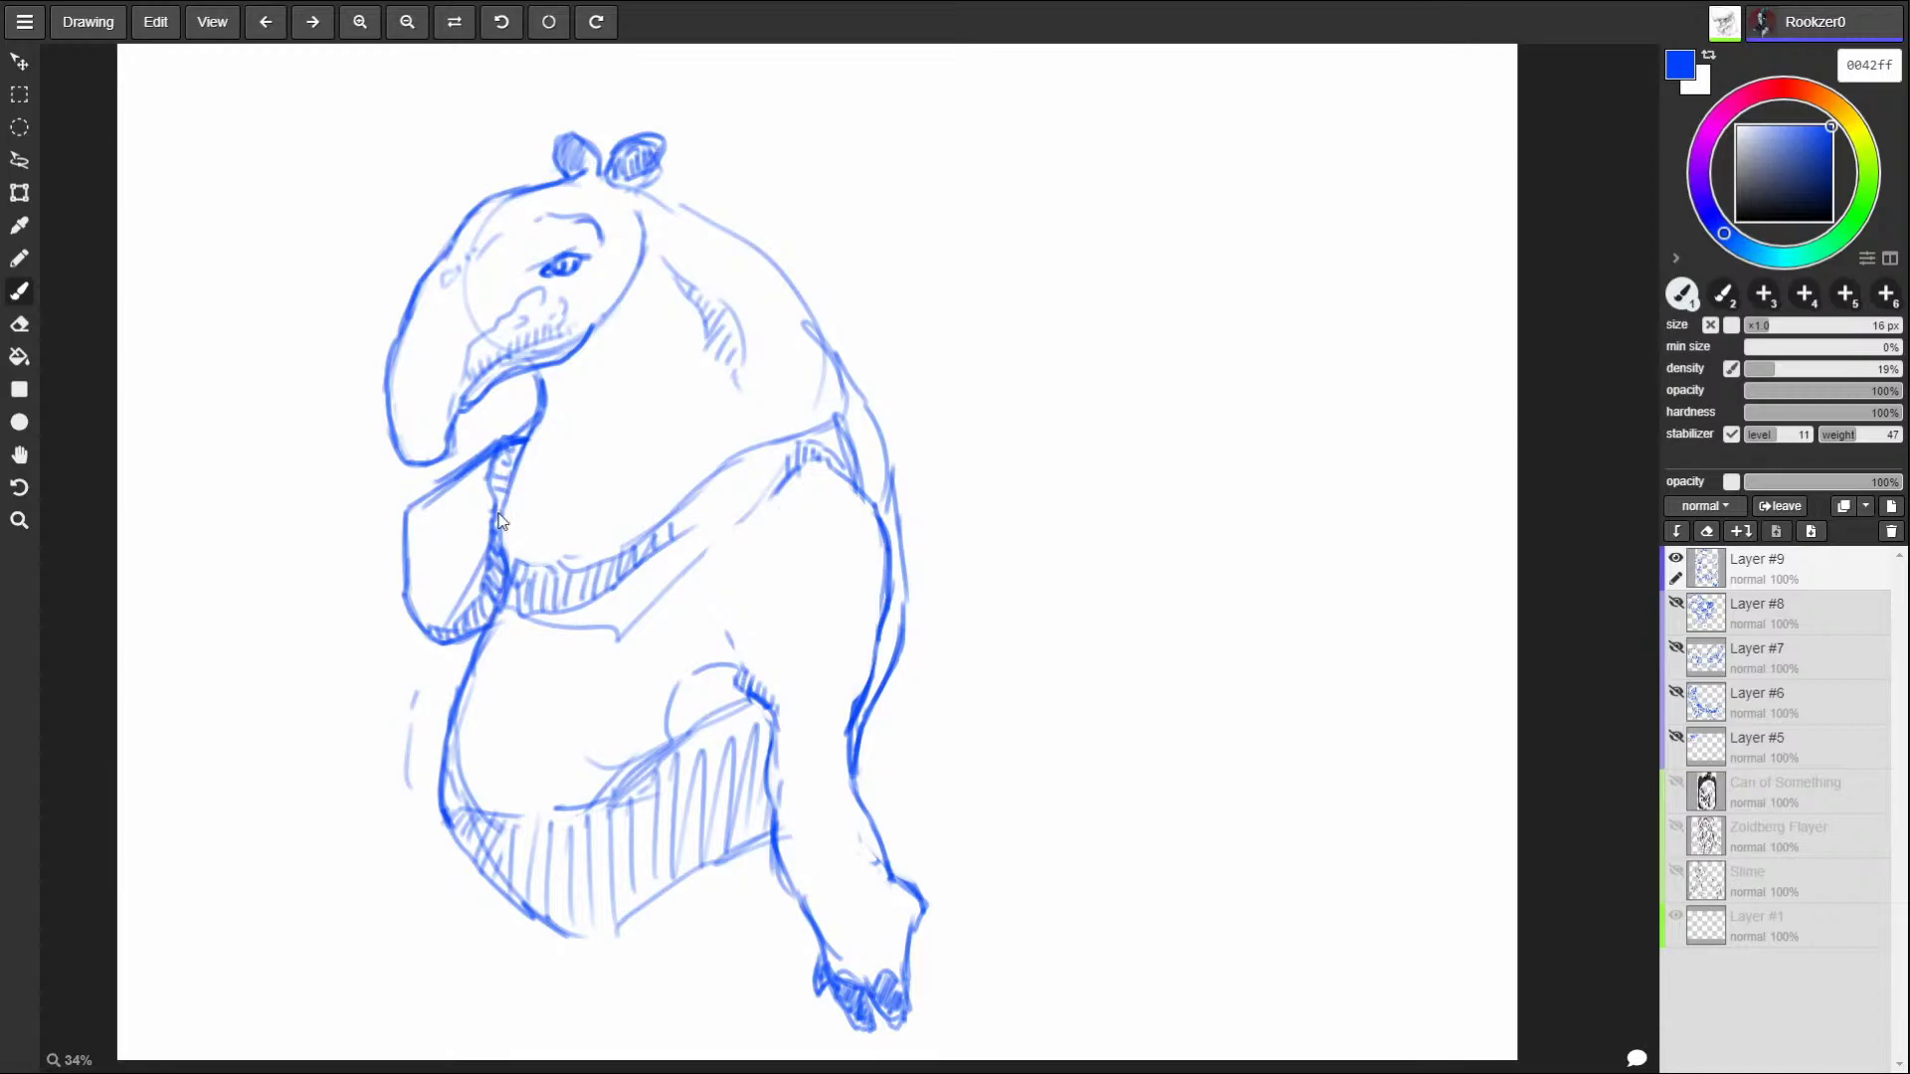
drag(1182, 623, 1149, 771)
key(ctrl+z)
drag(1190, 595, 1163, 766)
mouse_move(1170, 634)
mouse_down()
mouse_move(1166, 764)
mouse_move(1203, 782)
mouse_move(1239, 766)
mouse_up()
mouse_move(1203, 601)
mouse_down()
mouse_move(1285, 553)
mouse_move(1379, 661)
mouse_move(1345, 752)
mouse_move(1269, 782)
mouse_move(1212, 768)
mouse_move(1215, 798)
mouse_up()
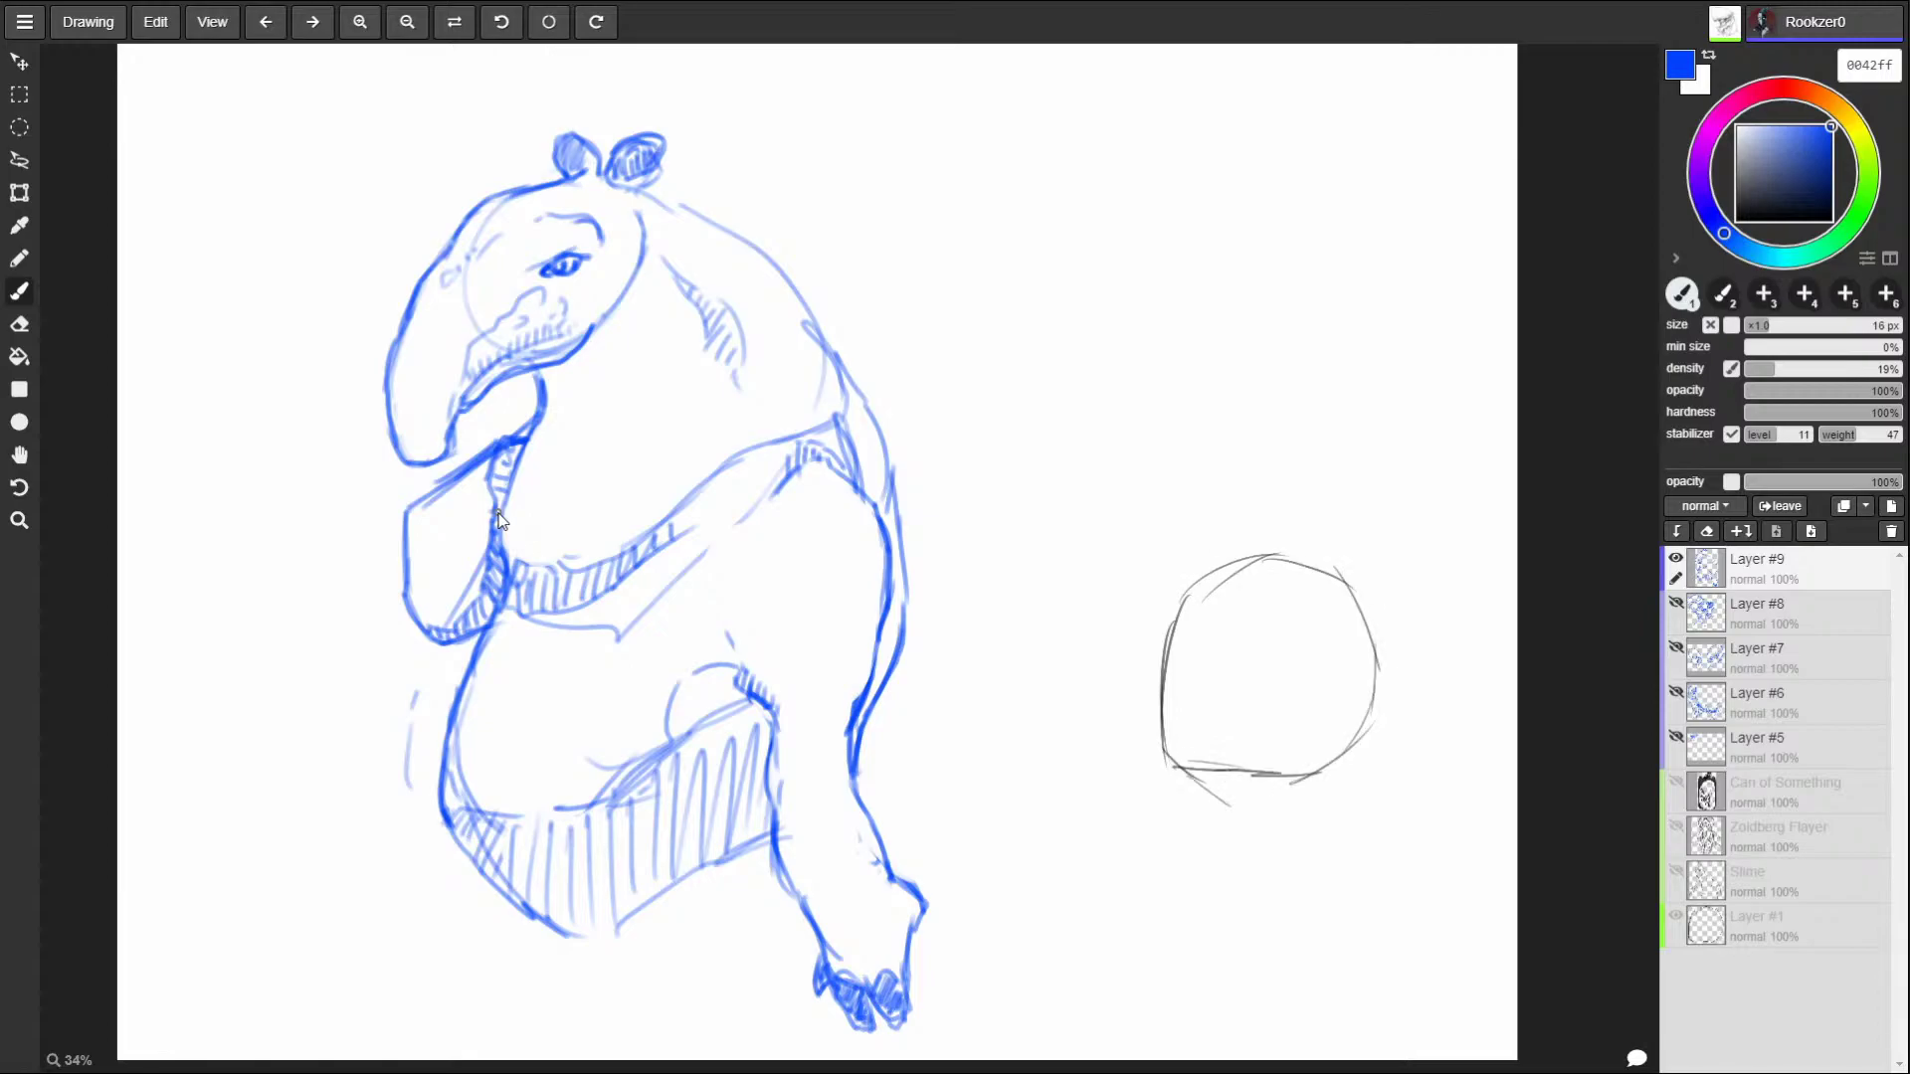
mouse_move(1199, 597)
mouse_down()
mouse_move(1257, 438)
mouse_move(1189, 575)
mouse_move(1255, 538)
mouse_up()
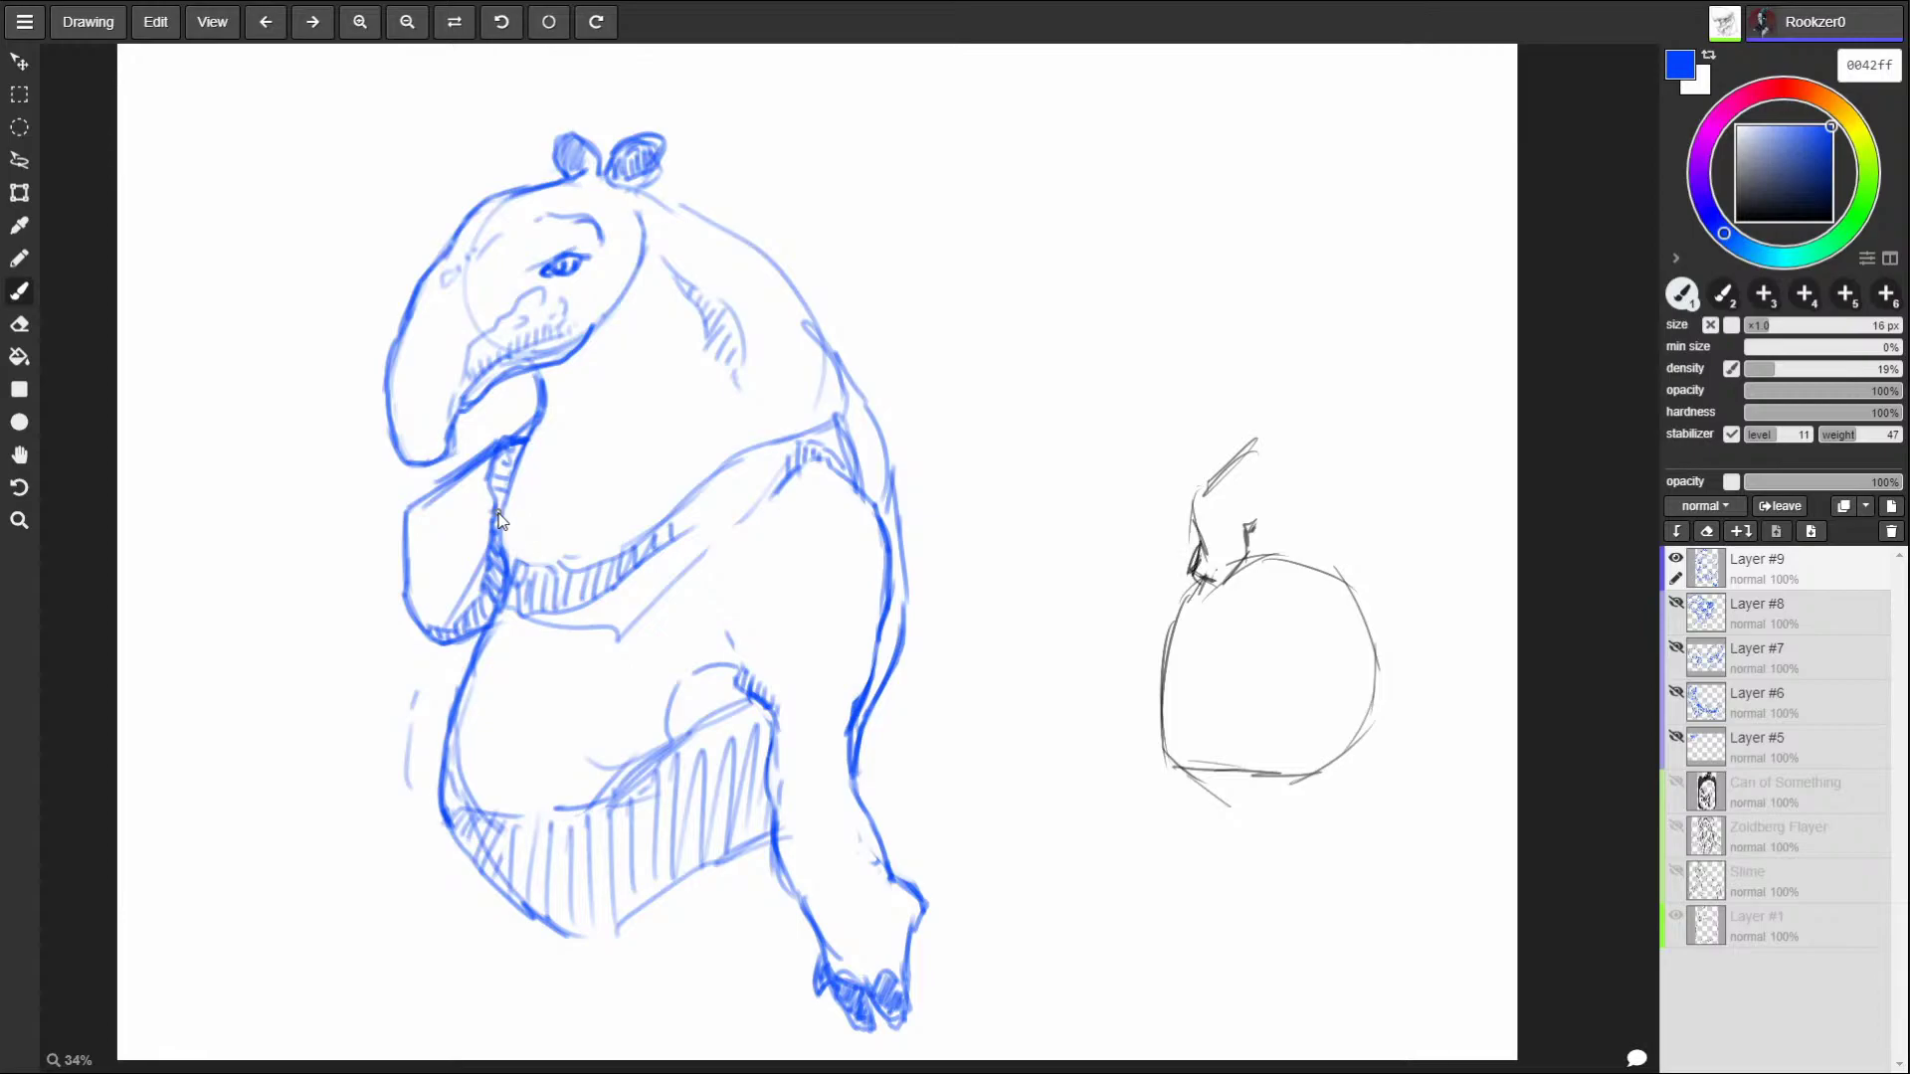
Reshape the far upper arm with a softer top edge, inner contour lines and a bumpy, hatched lower edge.
mouse_move(456, 486)
mouse_down()
mouse_move(434, 582)
mouse_move(414, 497)
mouse_move(408, 532)
mouse_move(501, 441)
mouse_up()
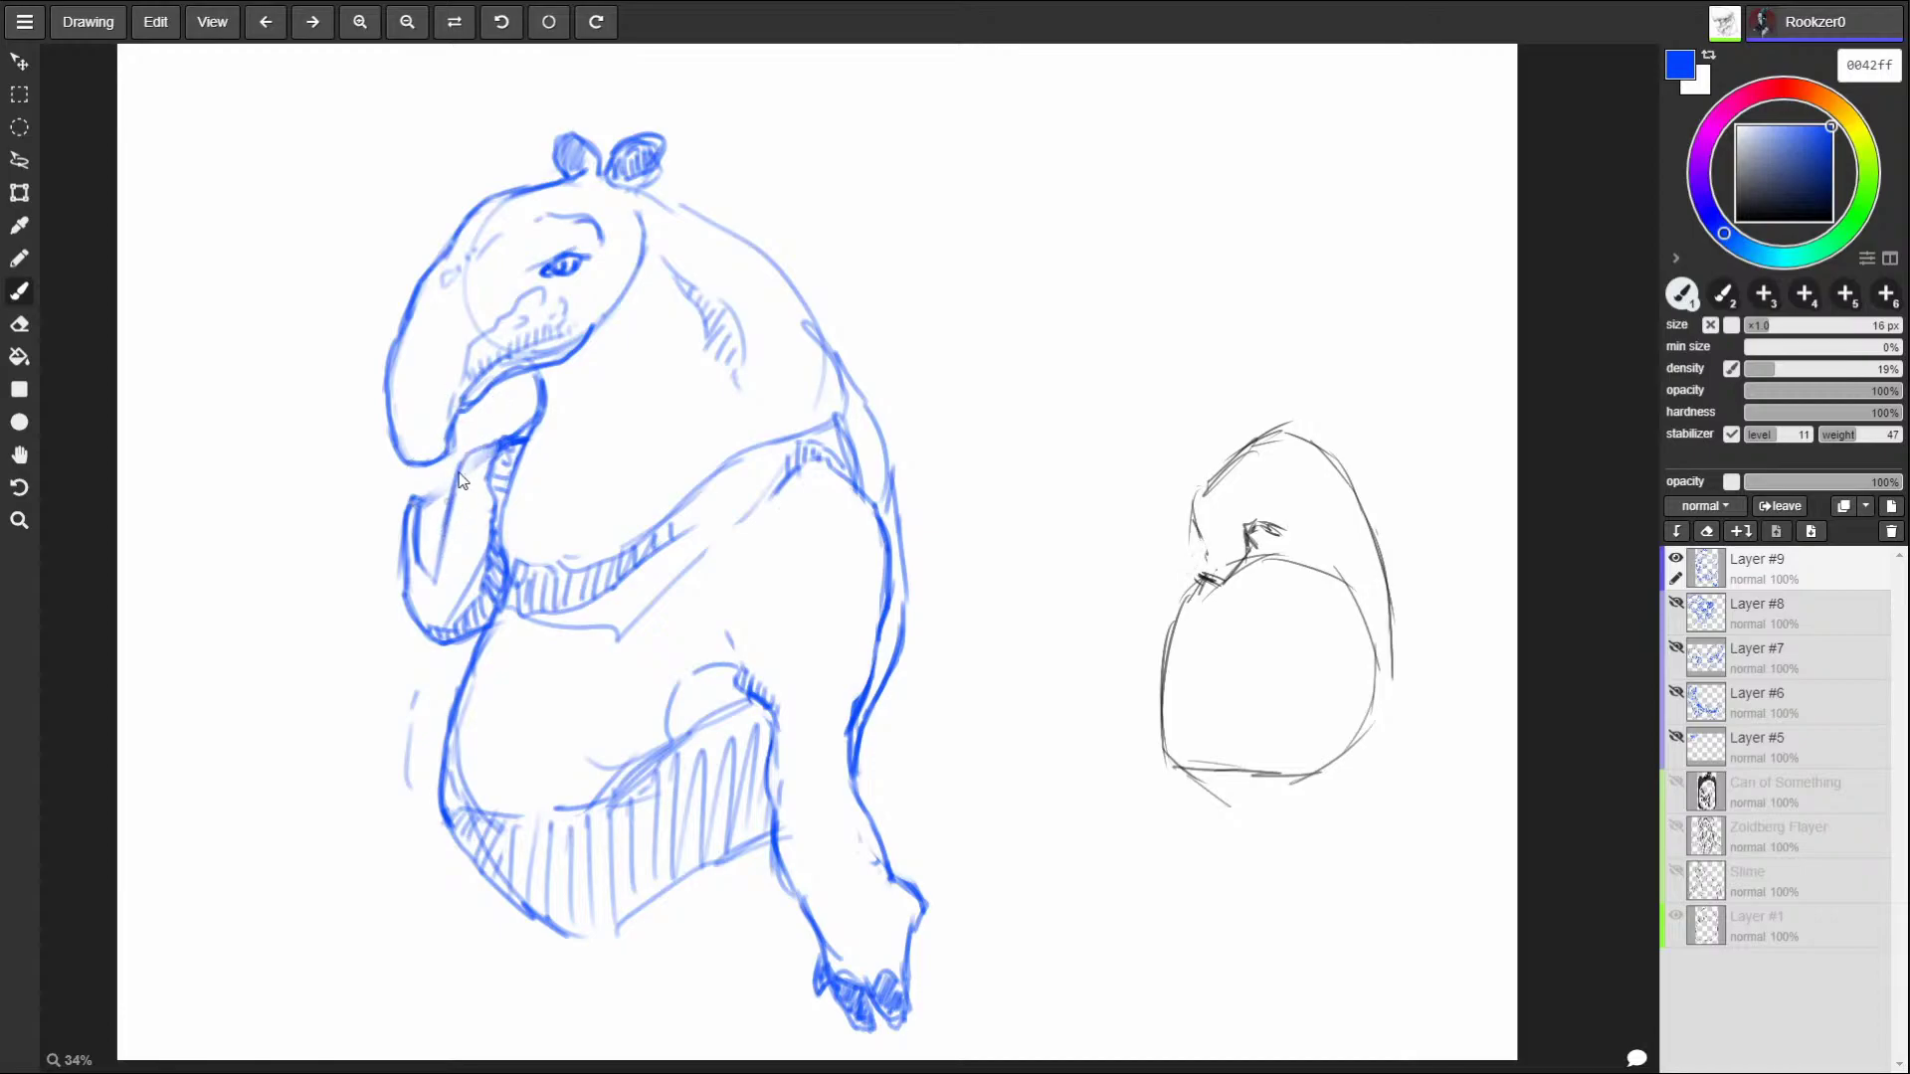
mouse_move(401, 532)
mouse_down()
mouse_move(422, 618)
mouse_move(445, 608)
mouse_move(396, 576)
mouse_move(398, 536)
mouse_up()
key(ctrl+z)
mouse_move(406, 528)
mouse_down()
mouse_move(396, 585)
mouse_move(418, 620)
mouse_move(471, 573)
mouse_move(415, 639)
mouse_move(467, 636)
mouse_move(450, 635)
mouse_move(462, 615)
mouse_up()
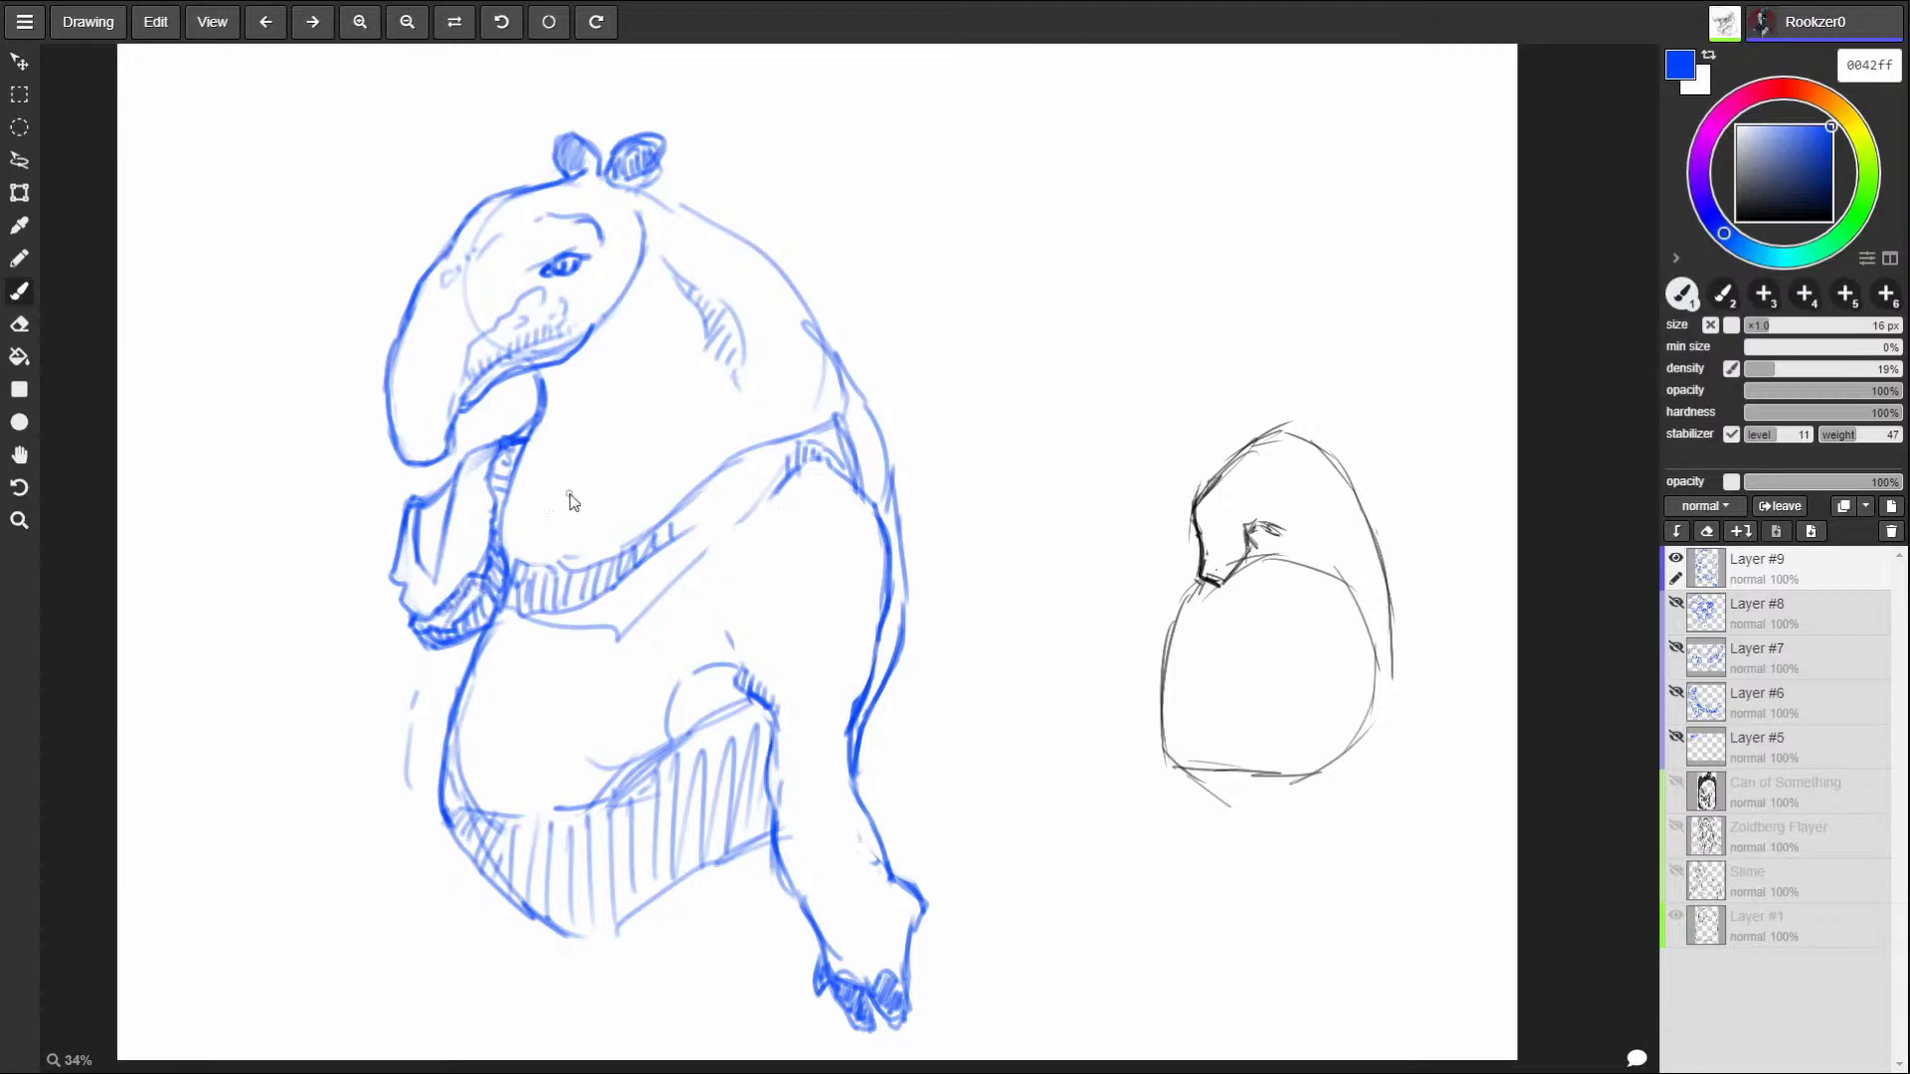
drag(487, 463, 468, 563)
drag(464, 461, 423, 576)
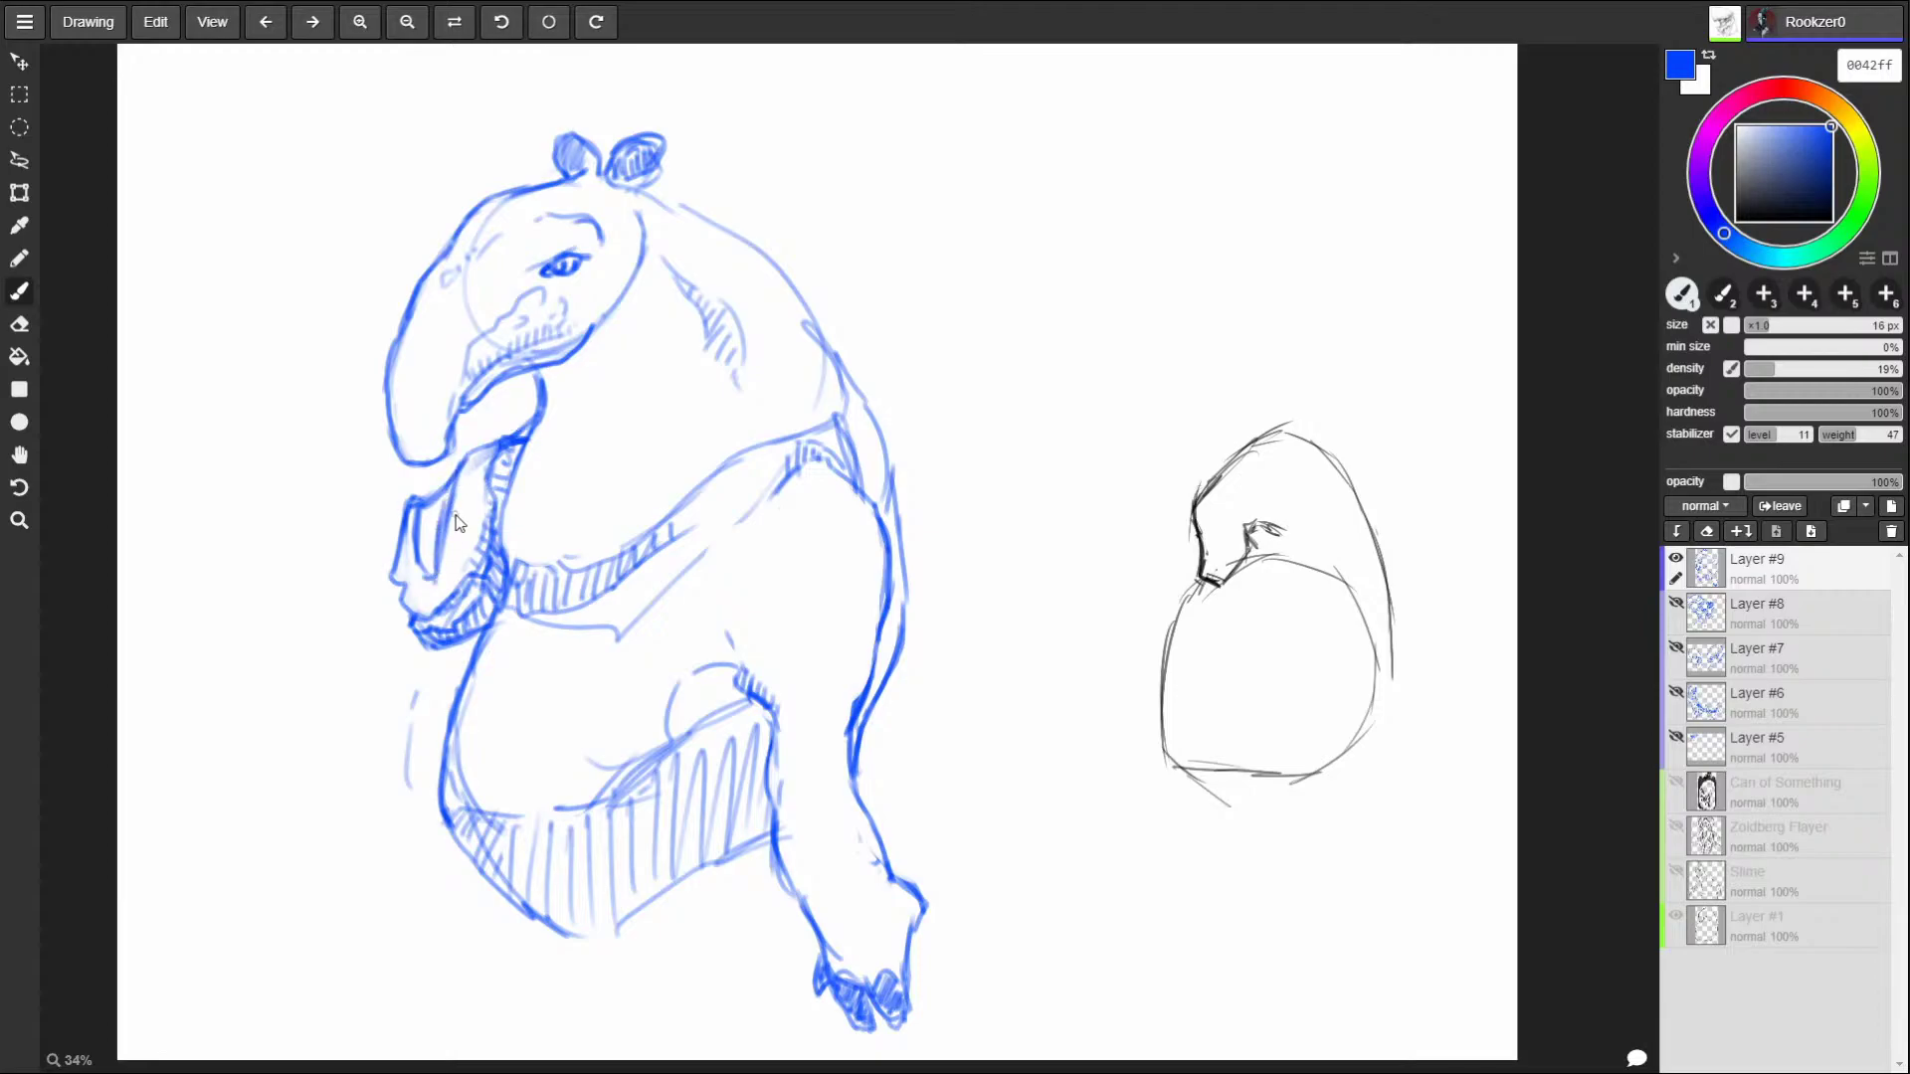
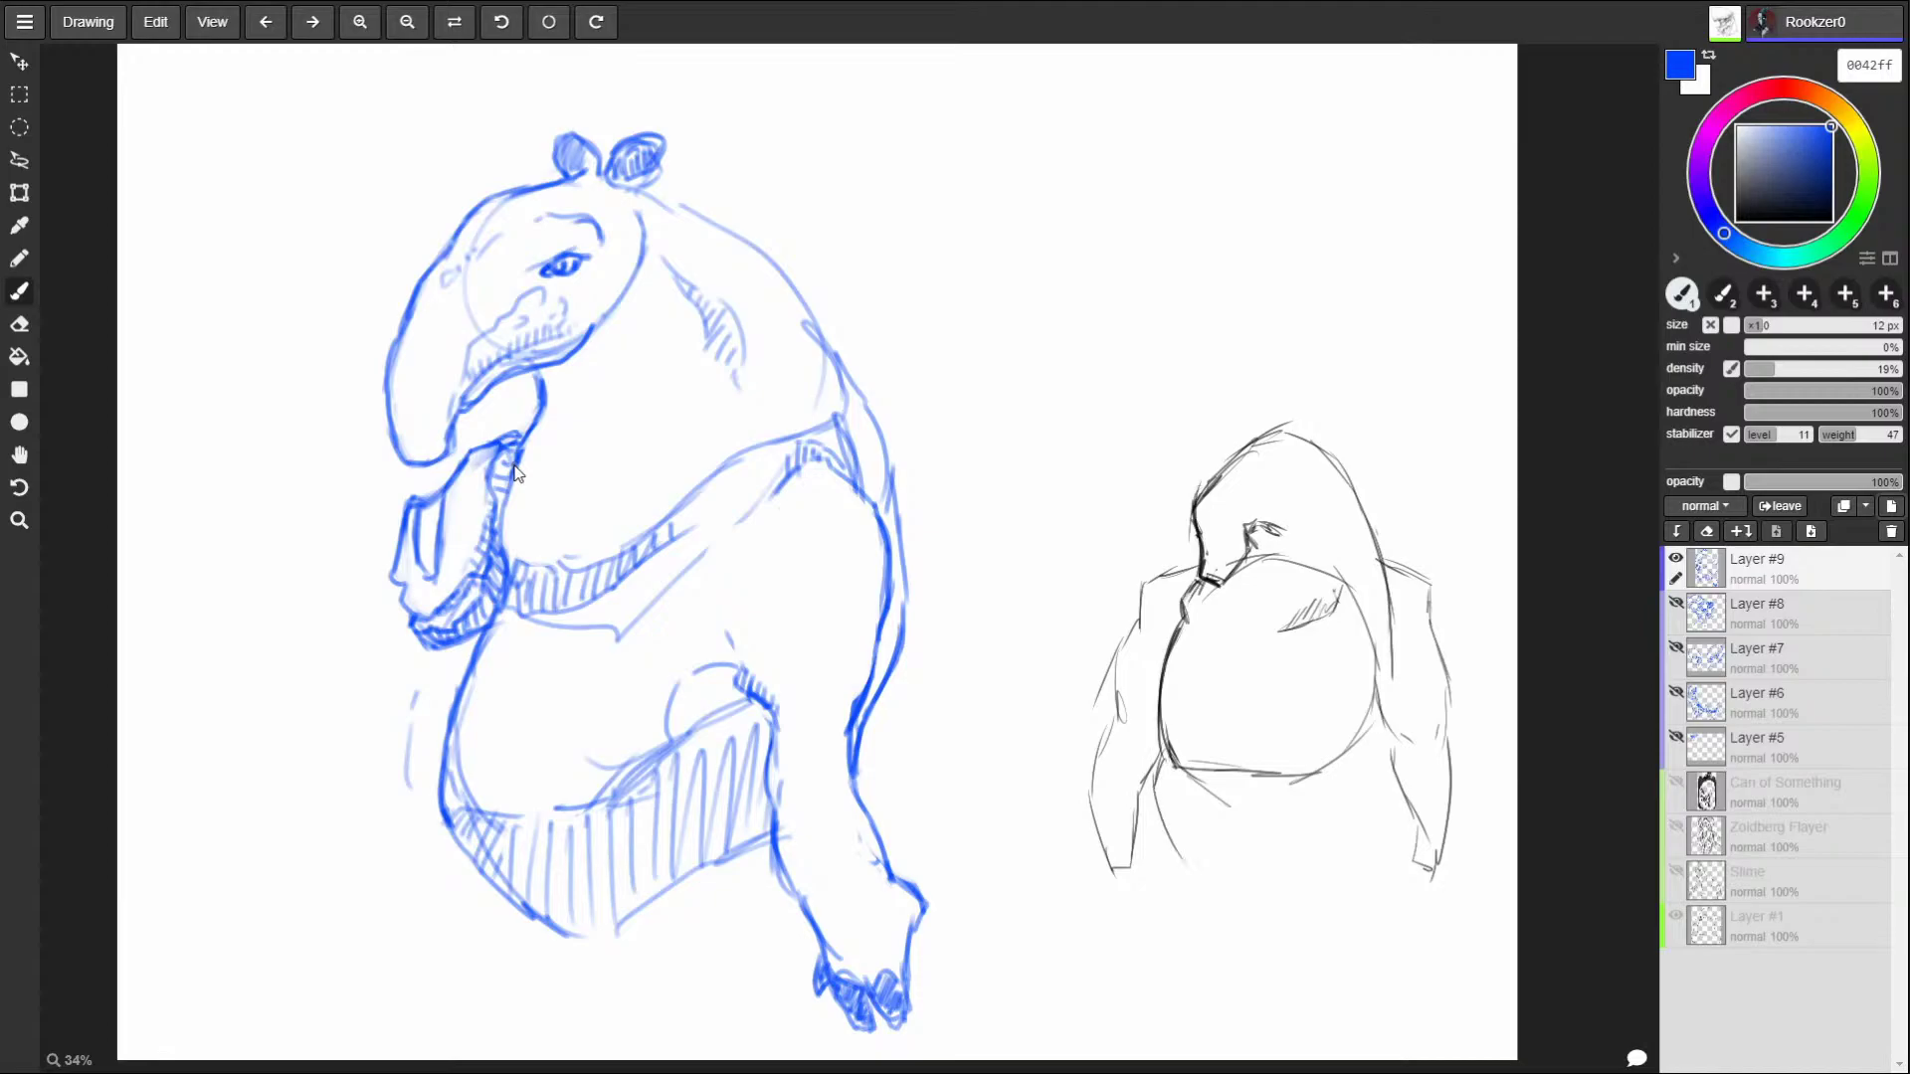
Erase the line between chest and near shoulder, darken the back outline, and hatch the strip behind the upper arm.
drag(749, 450, 812, 388)
mouse_move(807, 299)
mouse_down()
mouse_move(879, 437)
mouse_move(905, 624)
mouse_up()
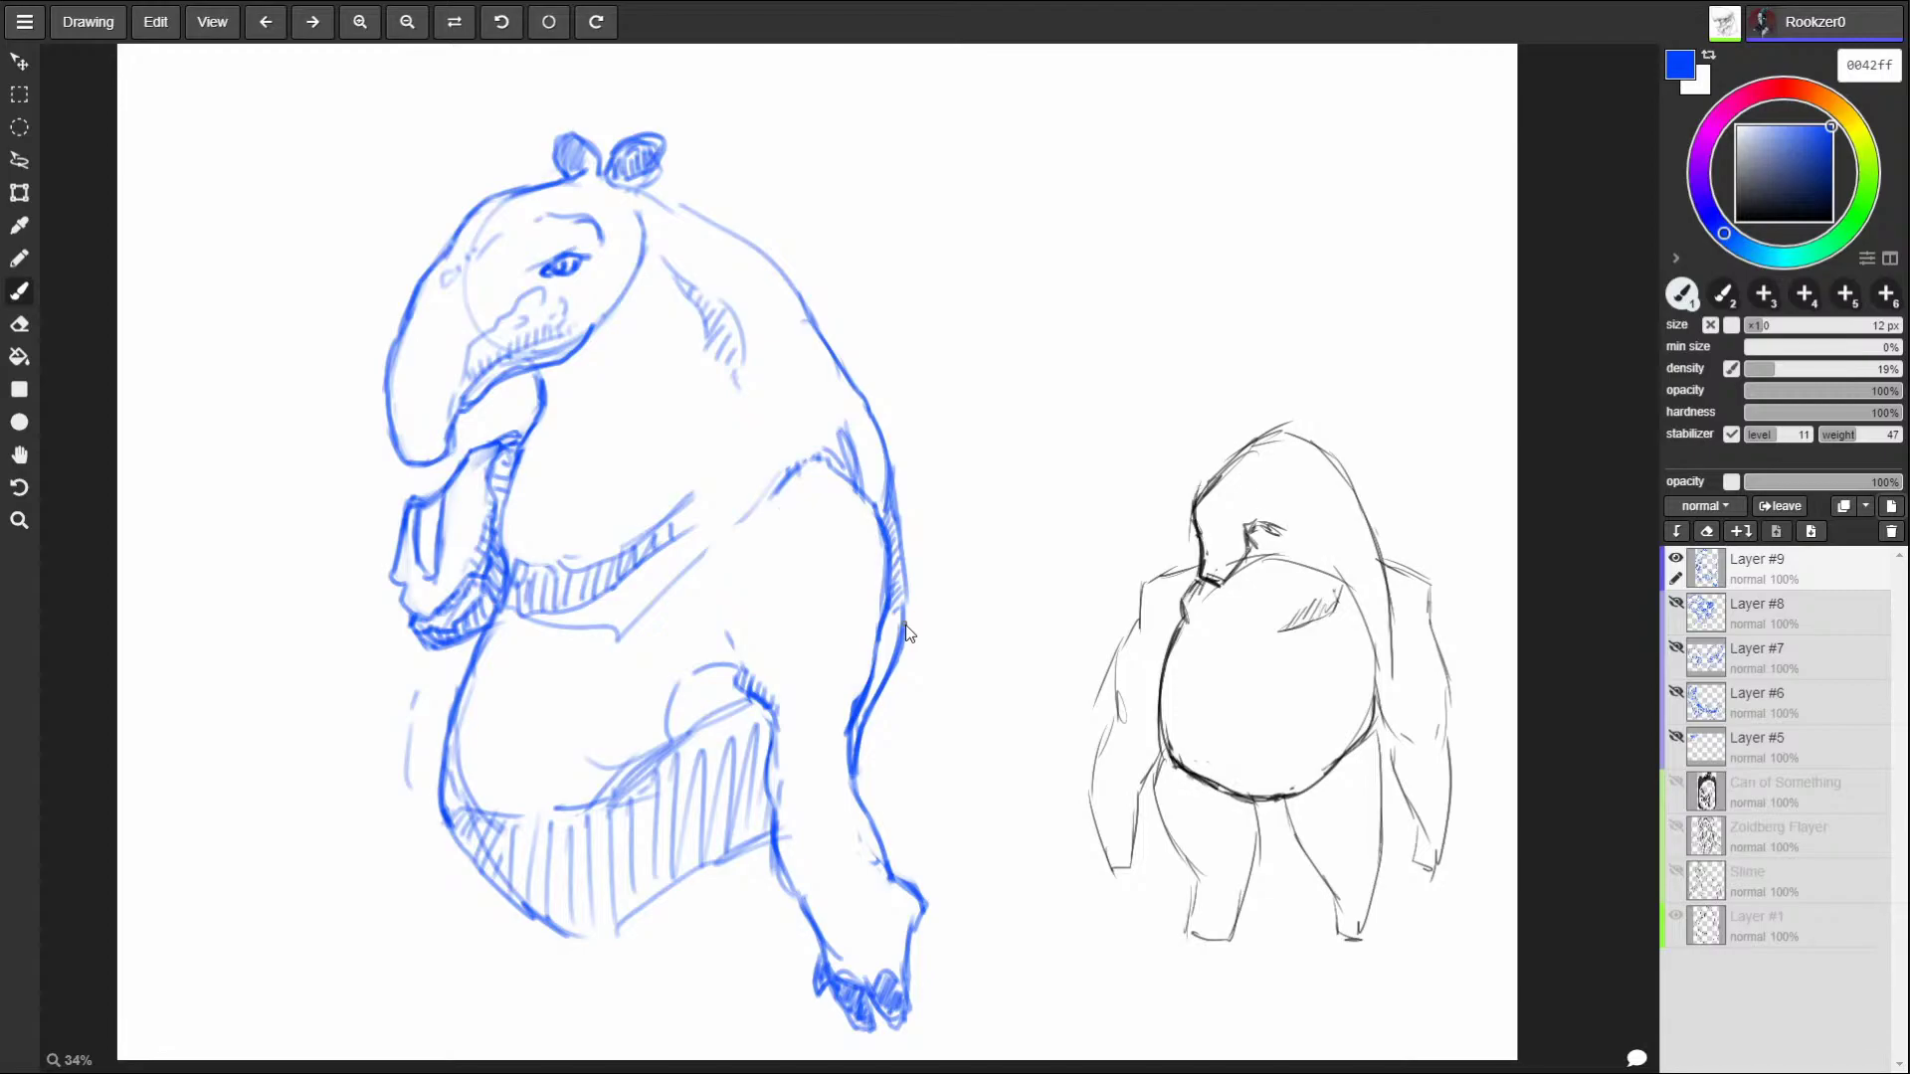
Hand-letter "Hoop's" above the tapir's back and darken the letters.
mouse_move(749, 69)
mouse_down()
mouse_move(761, 127)
mouse_move(785, 92)
mouse_move(823, 101)
mouse_up()
drag(838, 76, 839, 89)
key(ctrl+z)
key(ctrl+z)
key(ctrl+z)
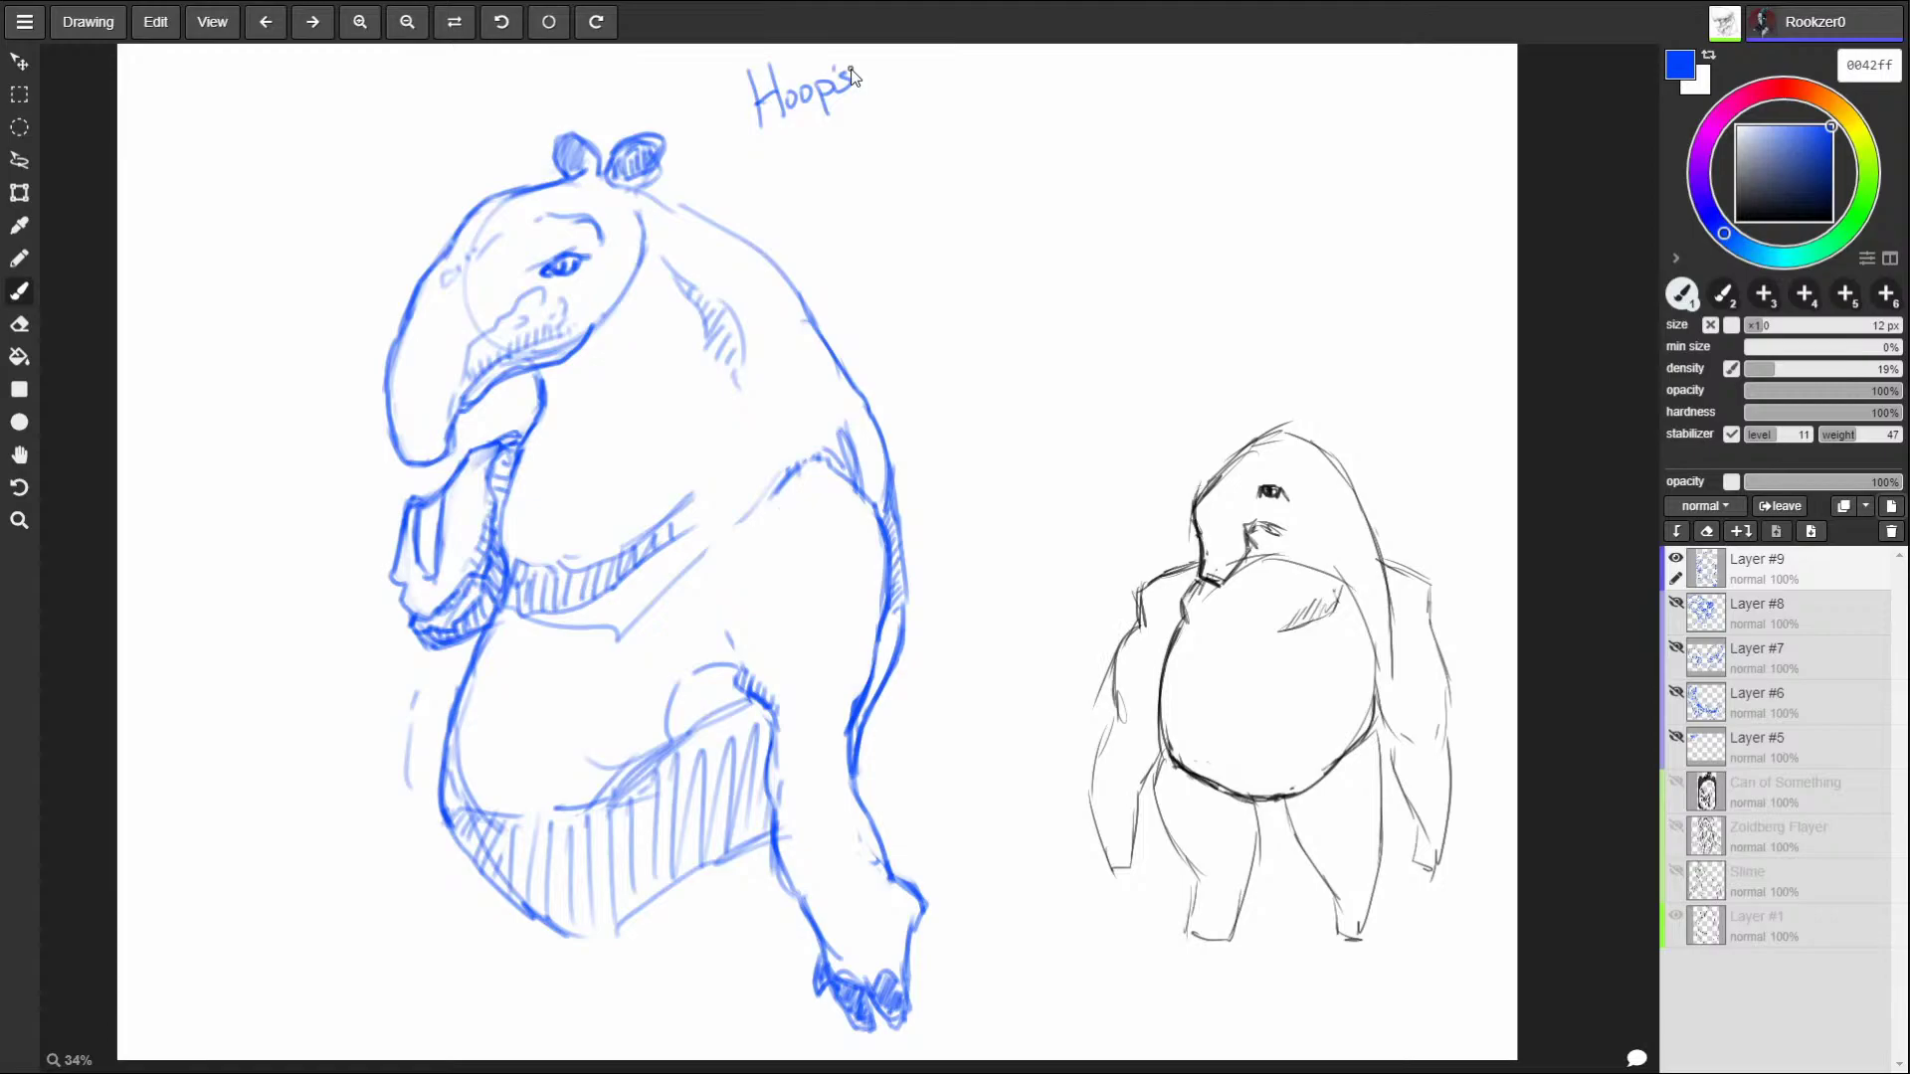
mouse_move(749, 72)
mouse_down()
mouse_move(761, 127)
mouse_move(782, 92)
mouse_move(808, 86)
mouse_move(826, 112)
mouse_up()
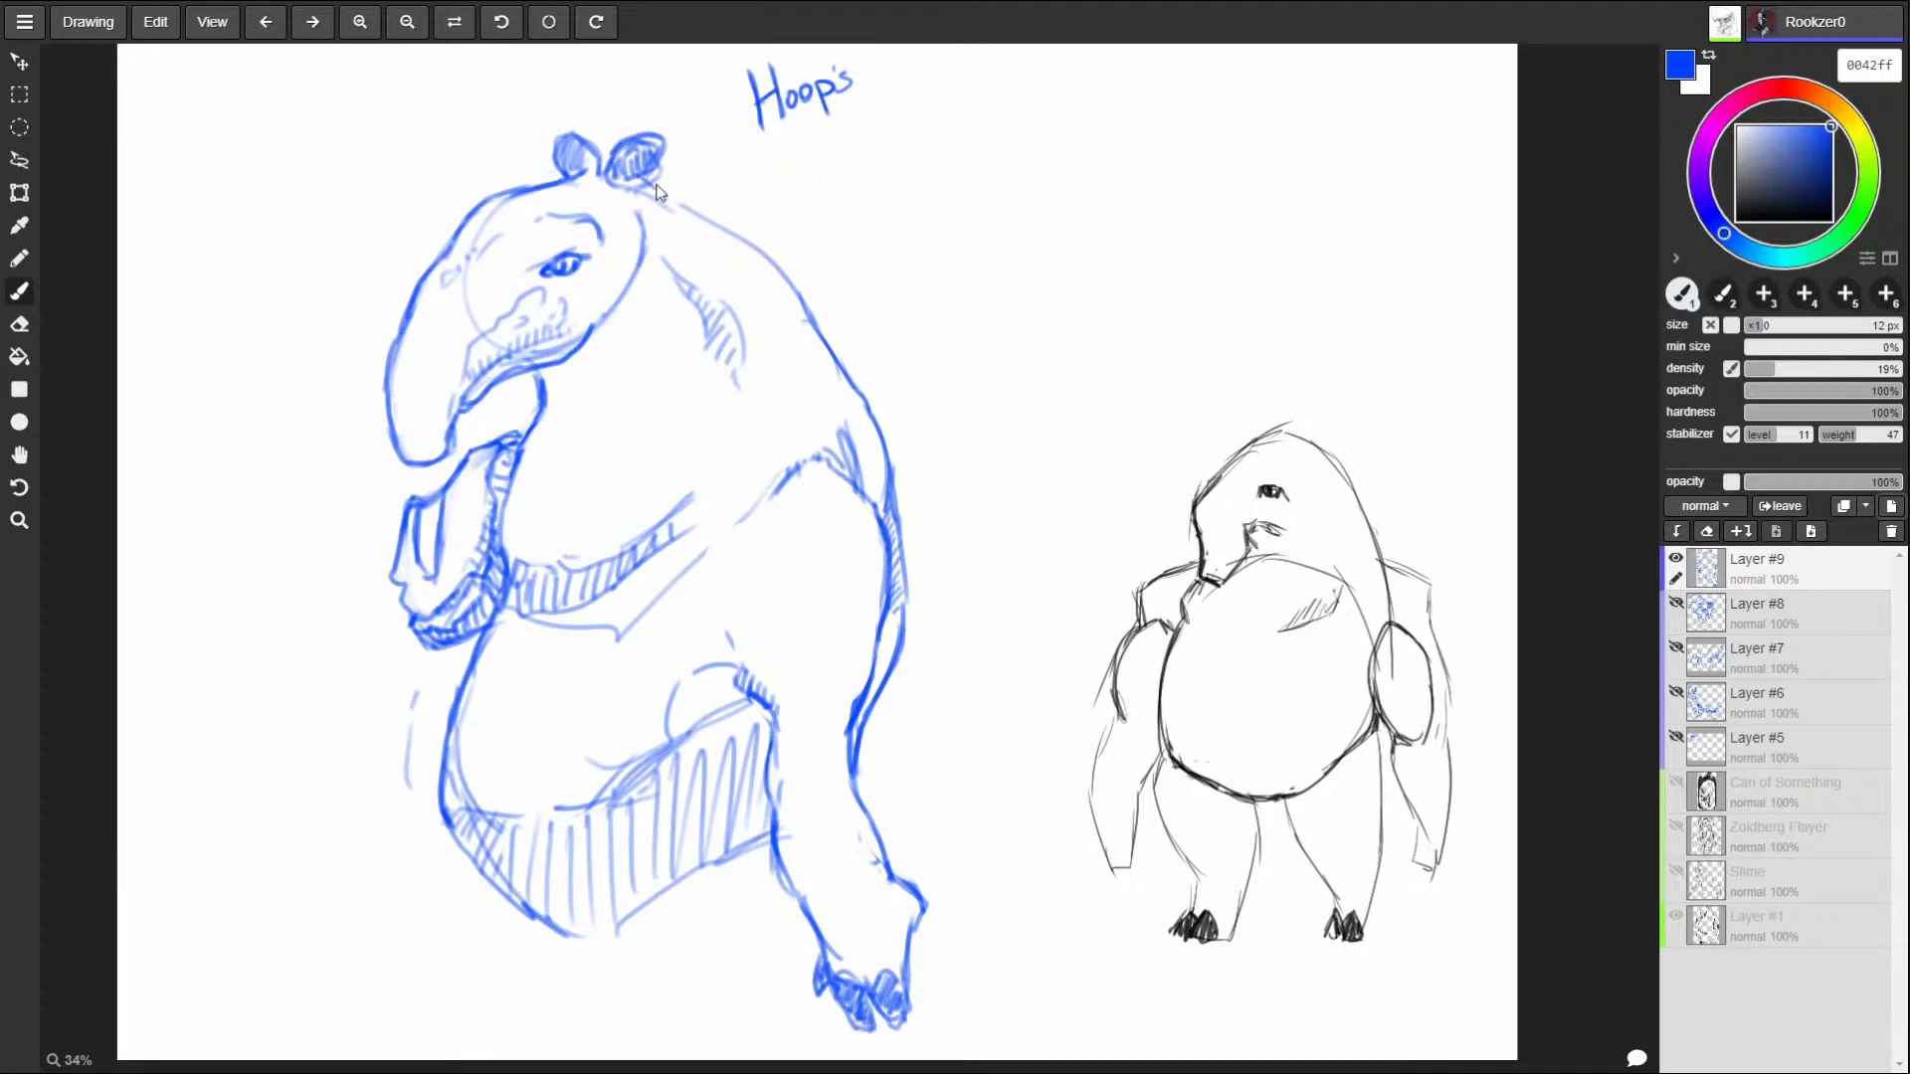
Darken the upper back outline, fill the snout with diagonal hatching, and erase the "Hoop's" lettering.
drag(695, 219, 805, 310)
drag(726, 240, 831, 366)
mouse_move(447, 279)
mouse_down()
mouse_move(398, 340)
mouse_move(447, 408)
mouse_move(445, 460)
mouse_up()
mouse_move(792, 91)
mouse_down()
mouse_move(823, 86)
mouse_move(776, 104)
mouse_up()
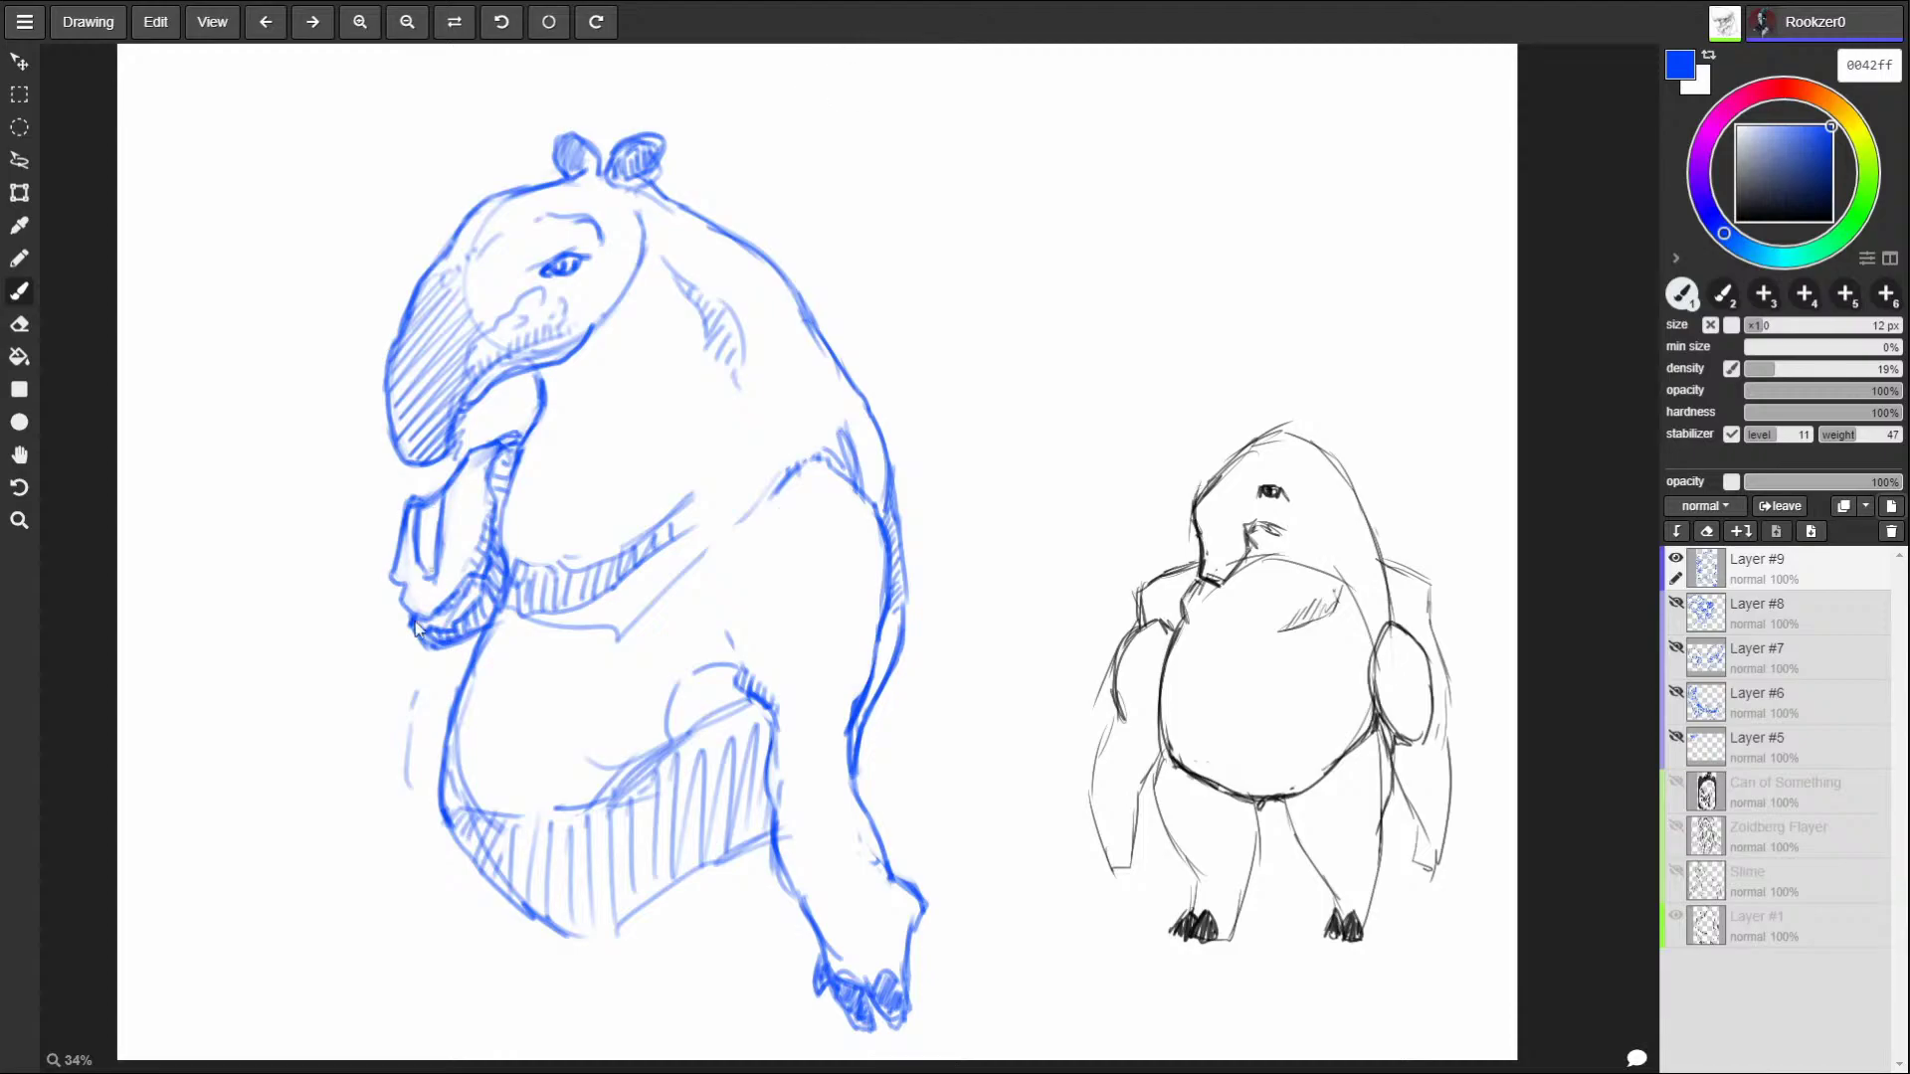
Draw a tilted drinking mug with a round emblem and foam spilling over its rim, in front of the belly.
mouse_move(280, 615)
mouse_down()
mouse_move(253, 632)
mouse_move(354, 656)
mouse_move(365, 710)
mouse_up()
drag(249, 642, 277, 748)
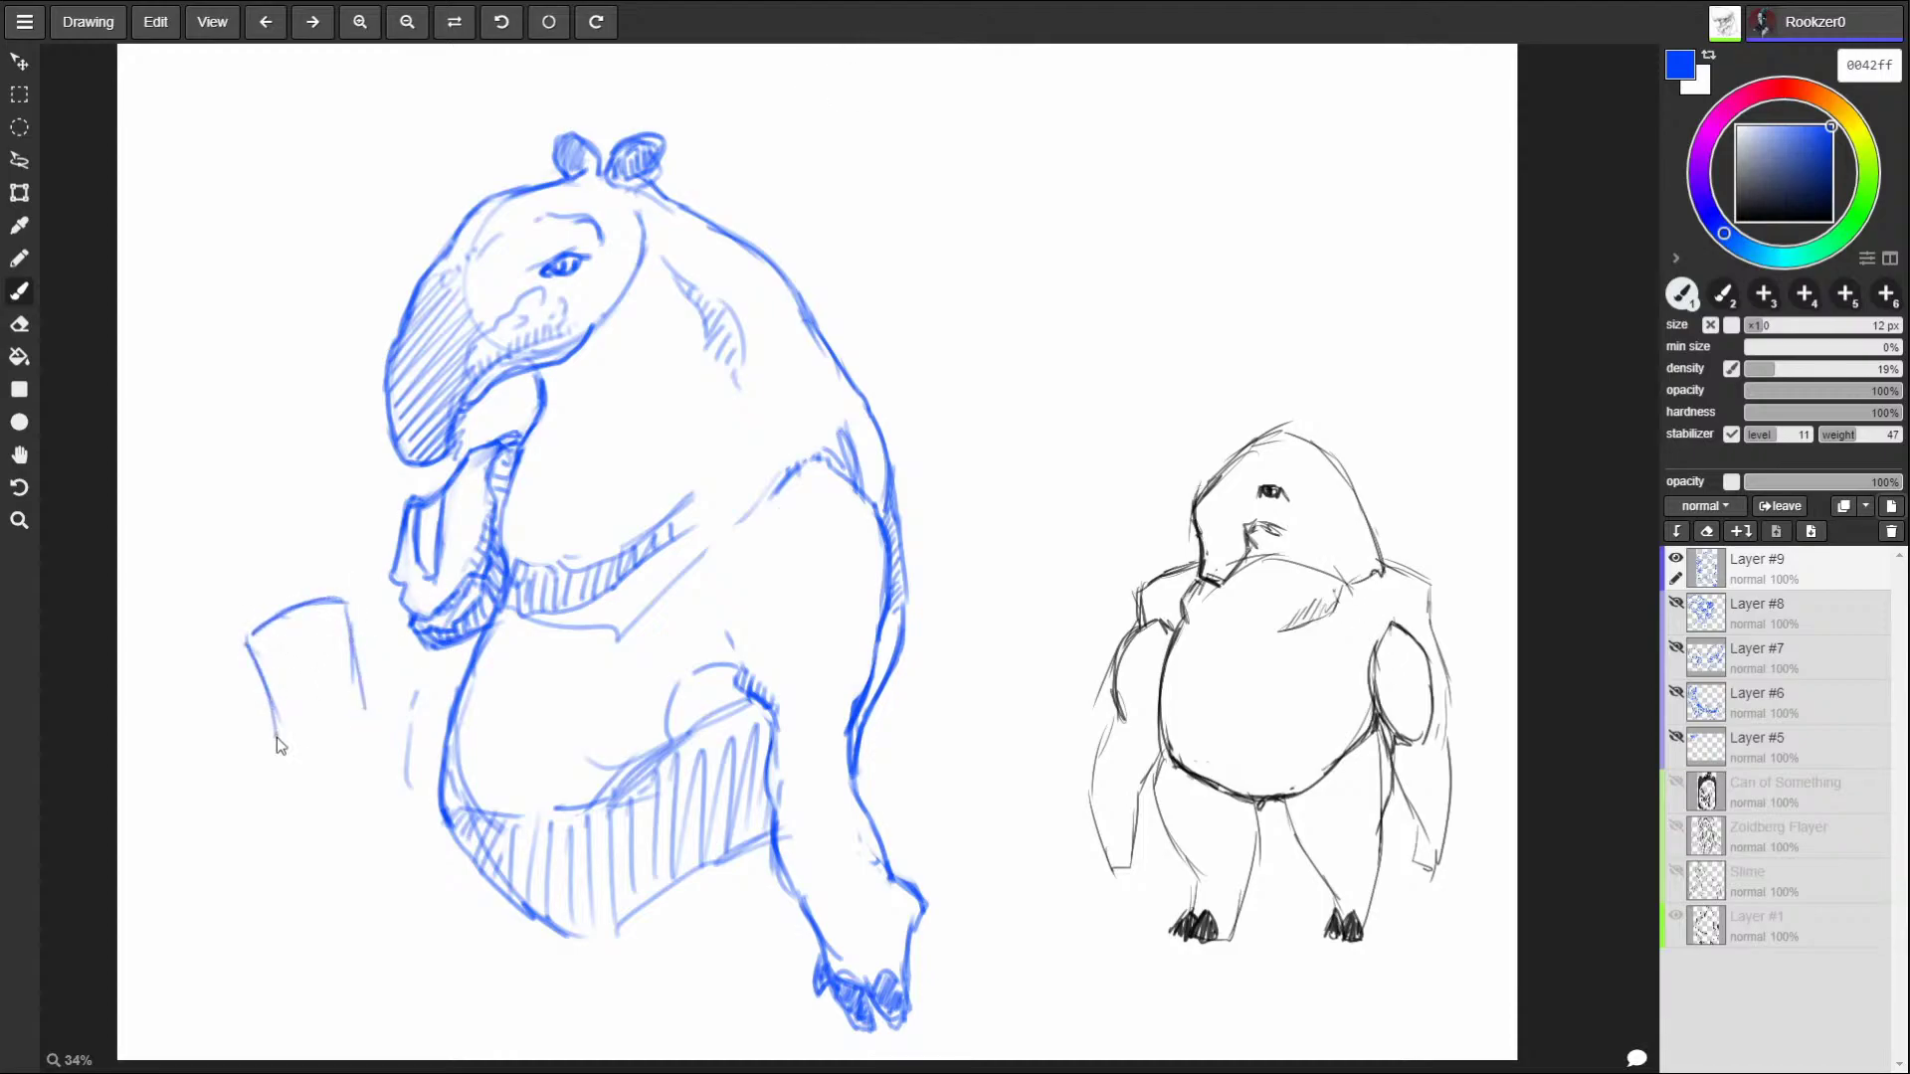
mouse_move(364, 684)
mouse_down()
mouse_move(370, 718)
mouse_move(274, 748)
mouse_up()
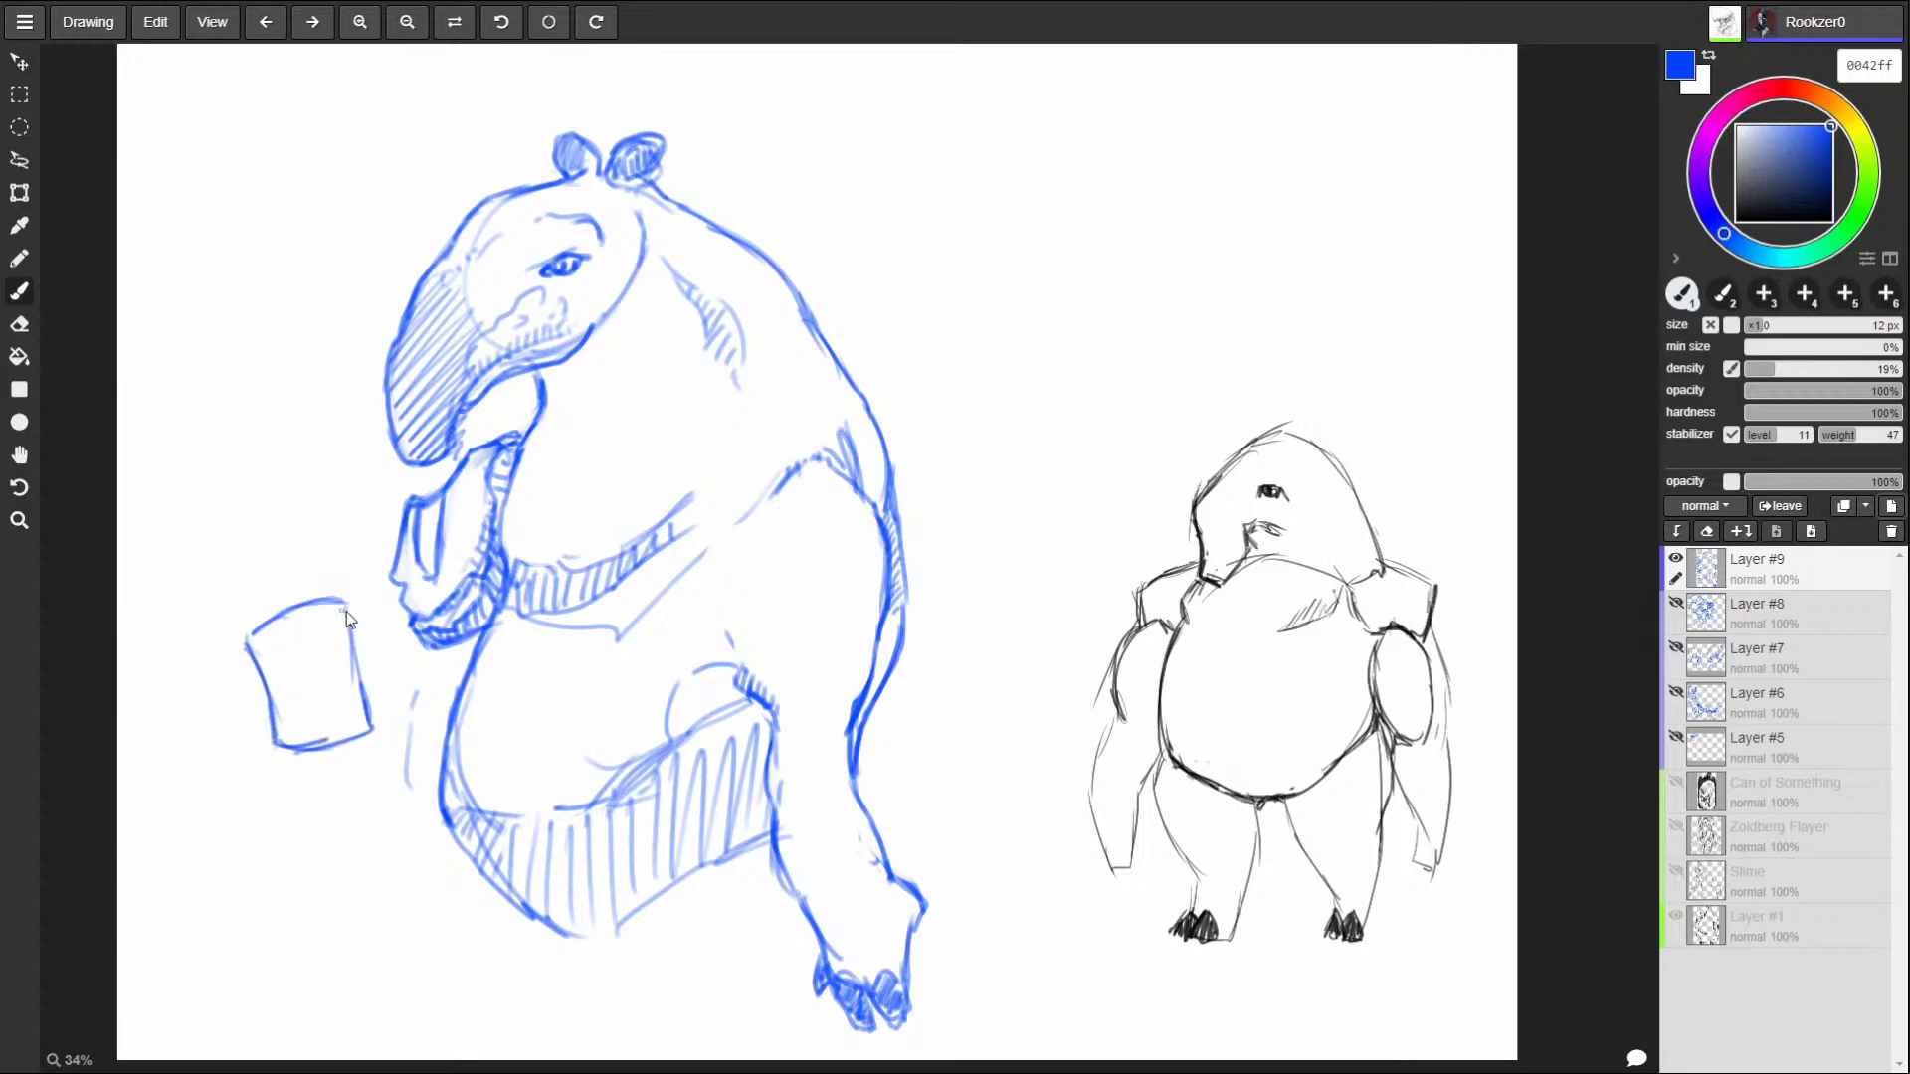
mouse_move(346, 642)
mouse_down()
mouse_move(330, 712)
mouse_move(349, 648)
mouse_move(317, 636)
mouse_move(356, 686)
mouse_move(328, 712)
mouse_up()
mouse_move(230, 648)
mouse_down()
mouse_move(220, 605)
mouse_move(278, 614)
mouse_up()
Hand-letter "Hop's" beside the tapir's ears.
drag(714, 139, 733, 197)
mouse_move(727, 136)
mouse_down()
mouse_move(747, 187)
mouse_move(746, 167)
mouse_up()
drag(764, 161, 785, 201)
mouse_move(802, 143)
mouse_down()
mouse_move(796, 167)
mouse_move(789, 135)
mouse_up()
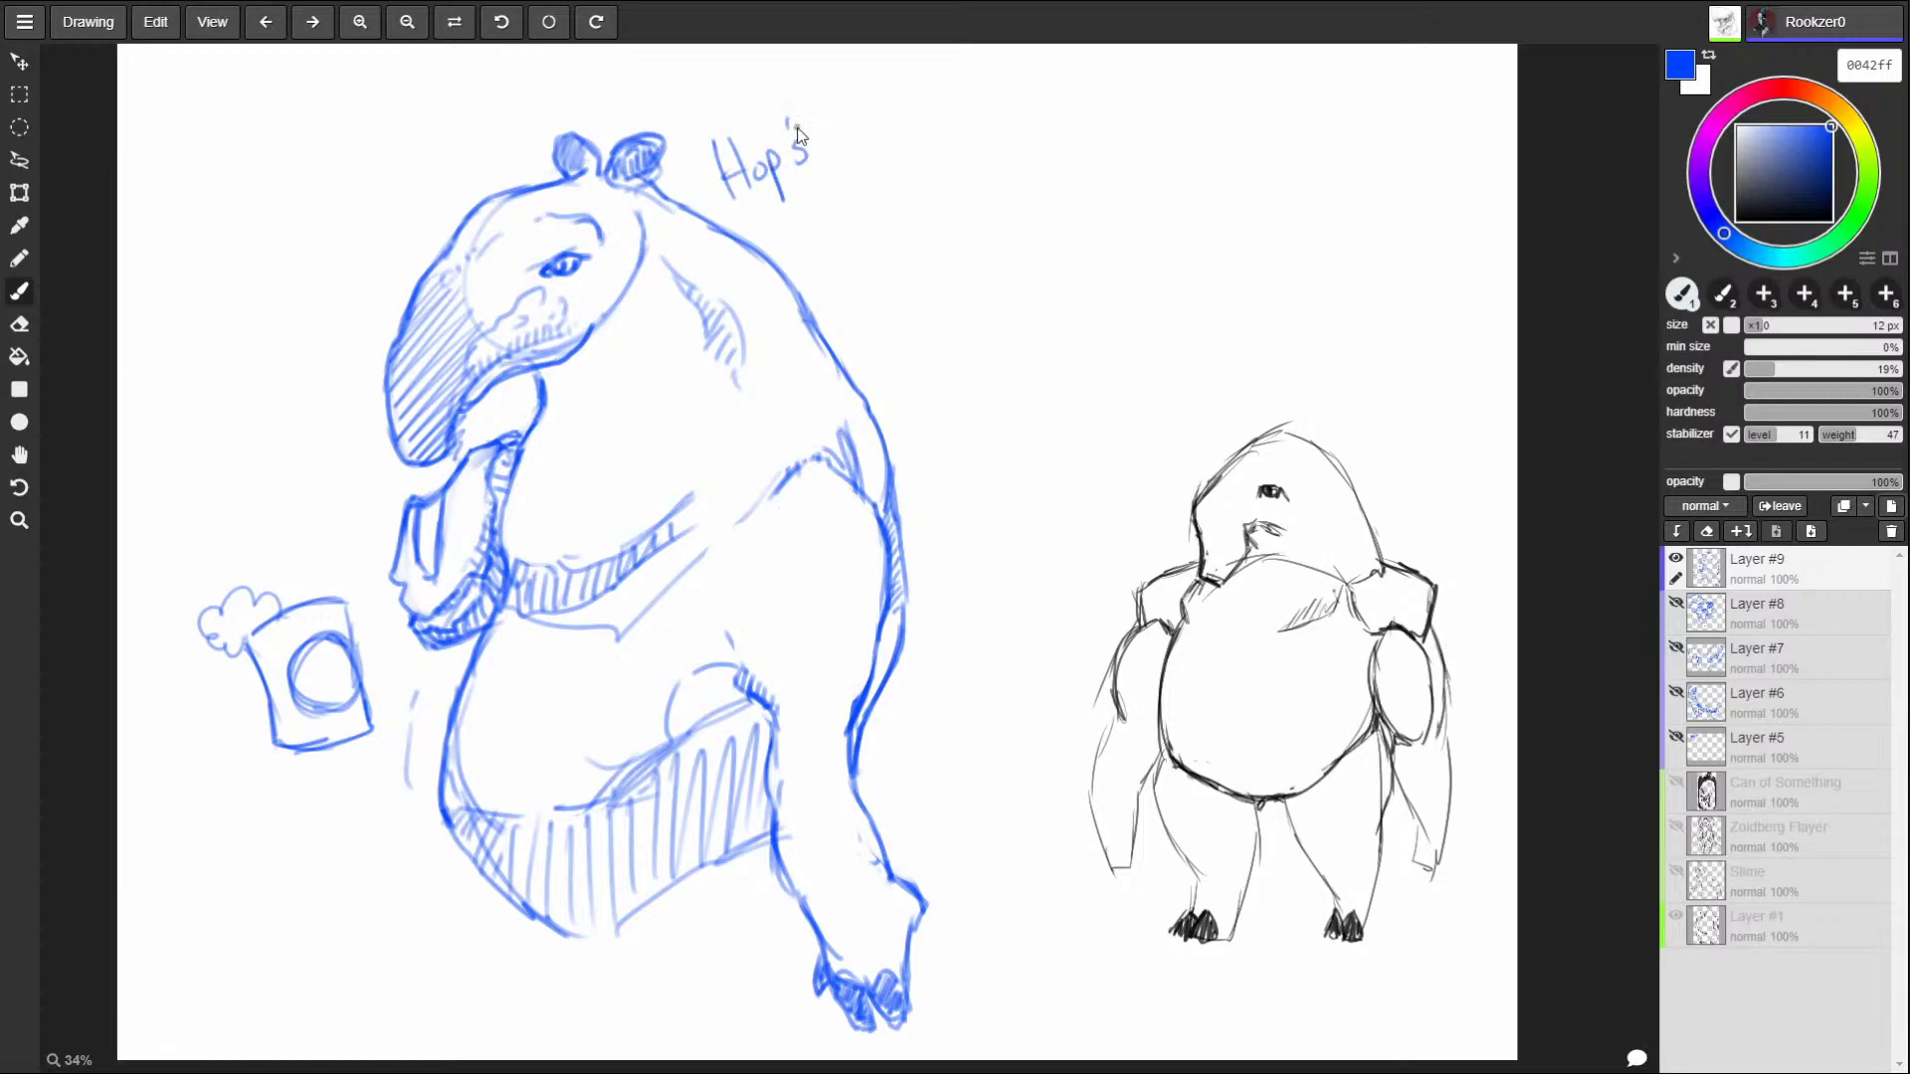
Draw the far hand gripping the mug, connect its forearm to the body, and shade the gap below the upper arm.
mouse_move(261, 674)
mouse_down()
mouse_move(263, 726)
mouse_move(237, 752)
mouse_move(298, 782)
mouse_move(350, 746)
mouse_up()
mouse_move(256, 681)
mouse_down()
mouse_move(225, 731)
mouse_move(240, 762)
mouse_move(217, 731)
mouse_move(229, 774)
mouse_move(291, 795)
mouse_move(348, 753)
mouse_move(225, 696)
mouse_move(356, 748)
mouse_move(385, 834)
mouse_up()
drag(363, 716, 447, 702)
drag(294, 783, 438, 845)
mouse_move(449, 648)
mouse_down()
mouse_move(445, 698)
mouse_move(451, 660)
mouse_up()
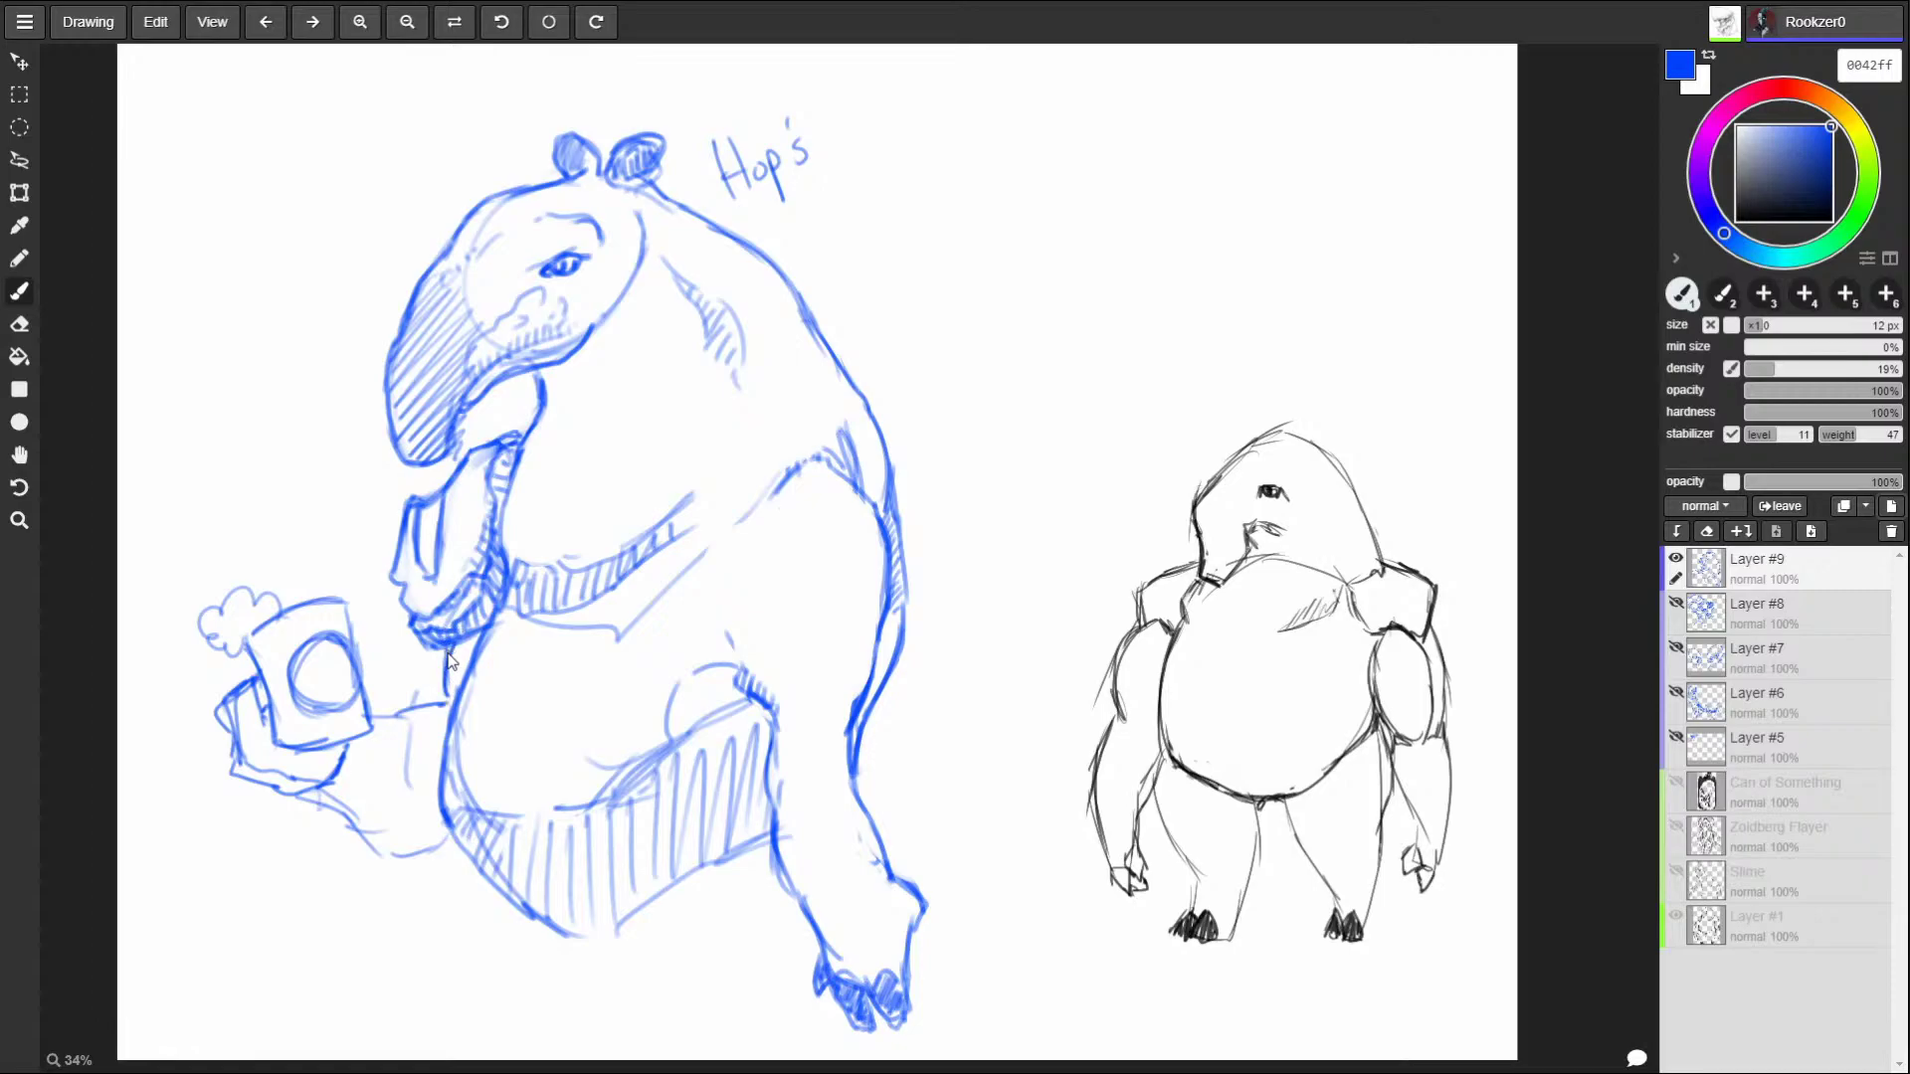
mouse_move(468, 636)
mouse_down()
mouse_move(450, 706)
mouse_move(393, 712)
mouse_up()
drag(388, 849, 448, 841)
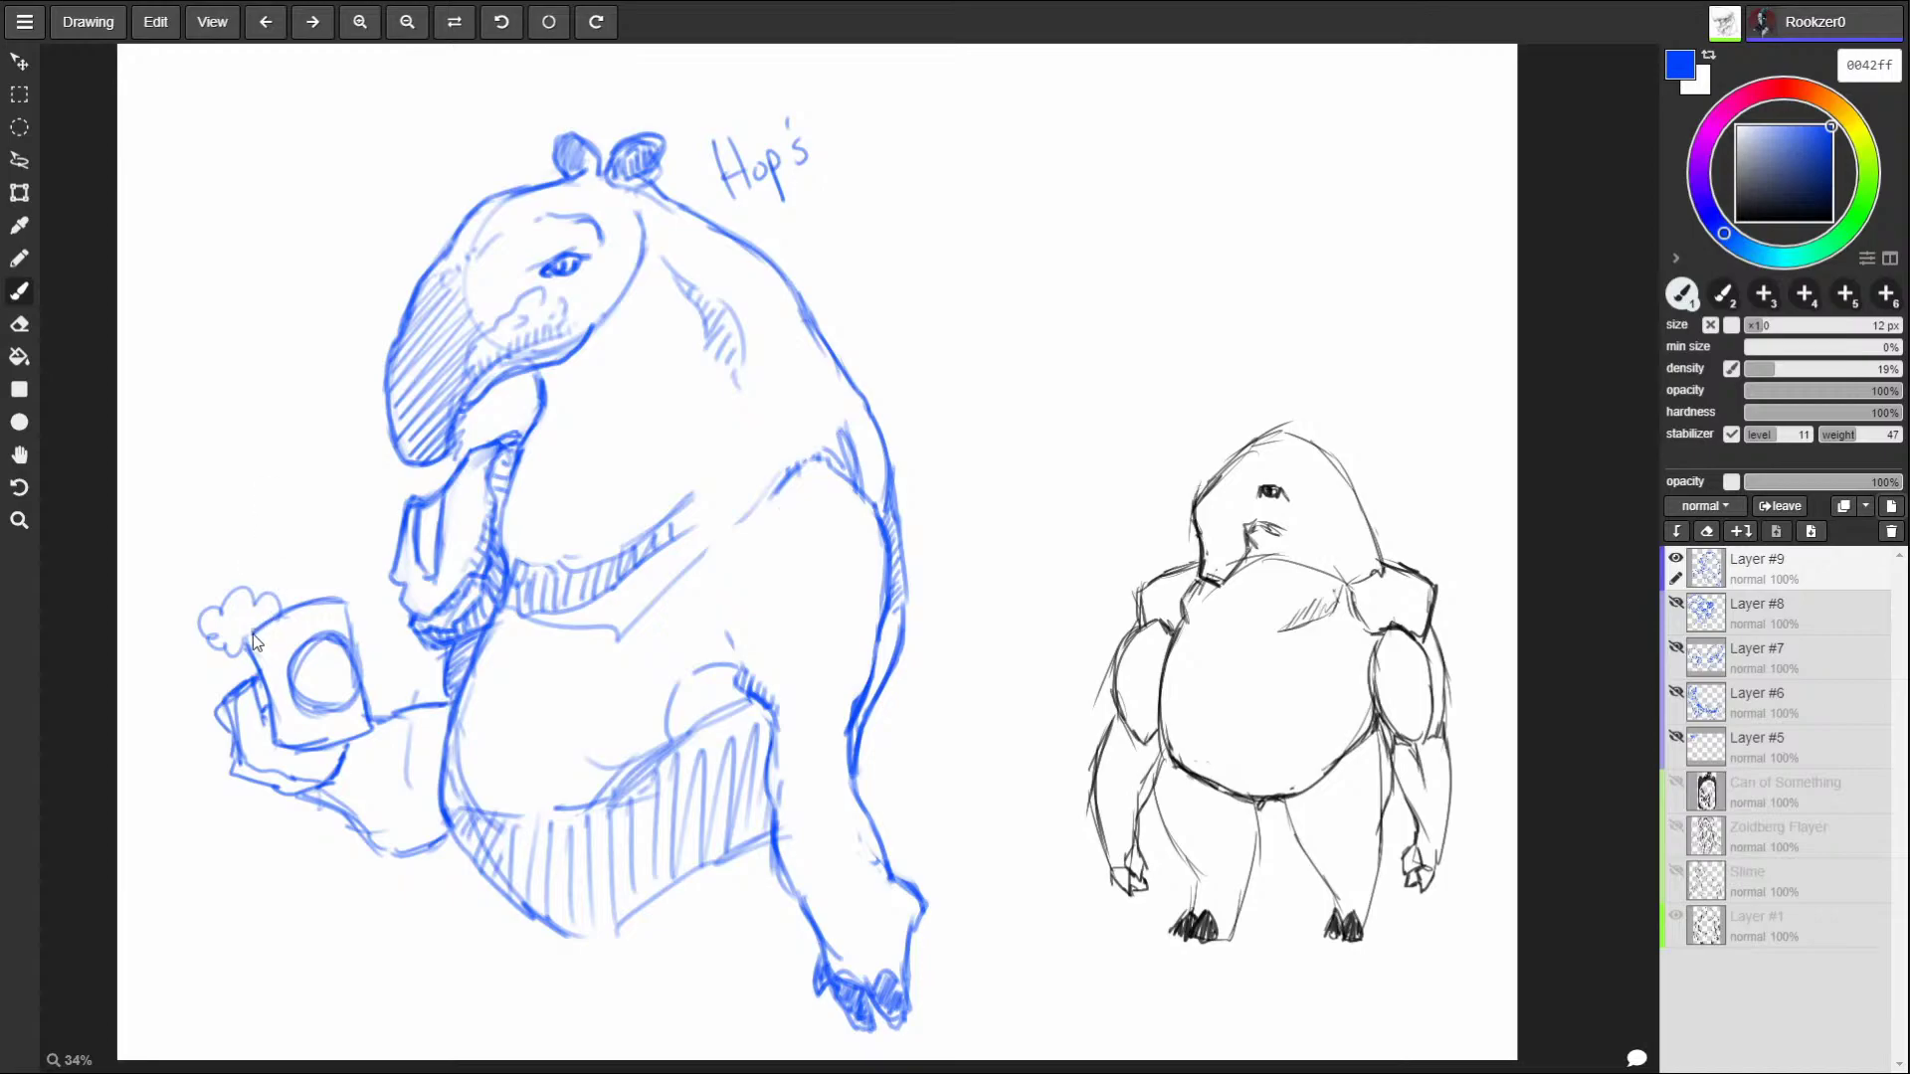
Add more foam around the mug and hatch the underside of the far forearm.
drag(207, 657, 216, 693)
mouse_move(319, 575)
mouse_down()
mouse_move(343, 599)
mouse_move(307, 594)
mouse_move(338, 607)
mouse_up()
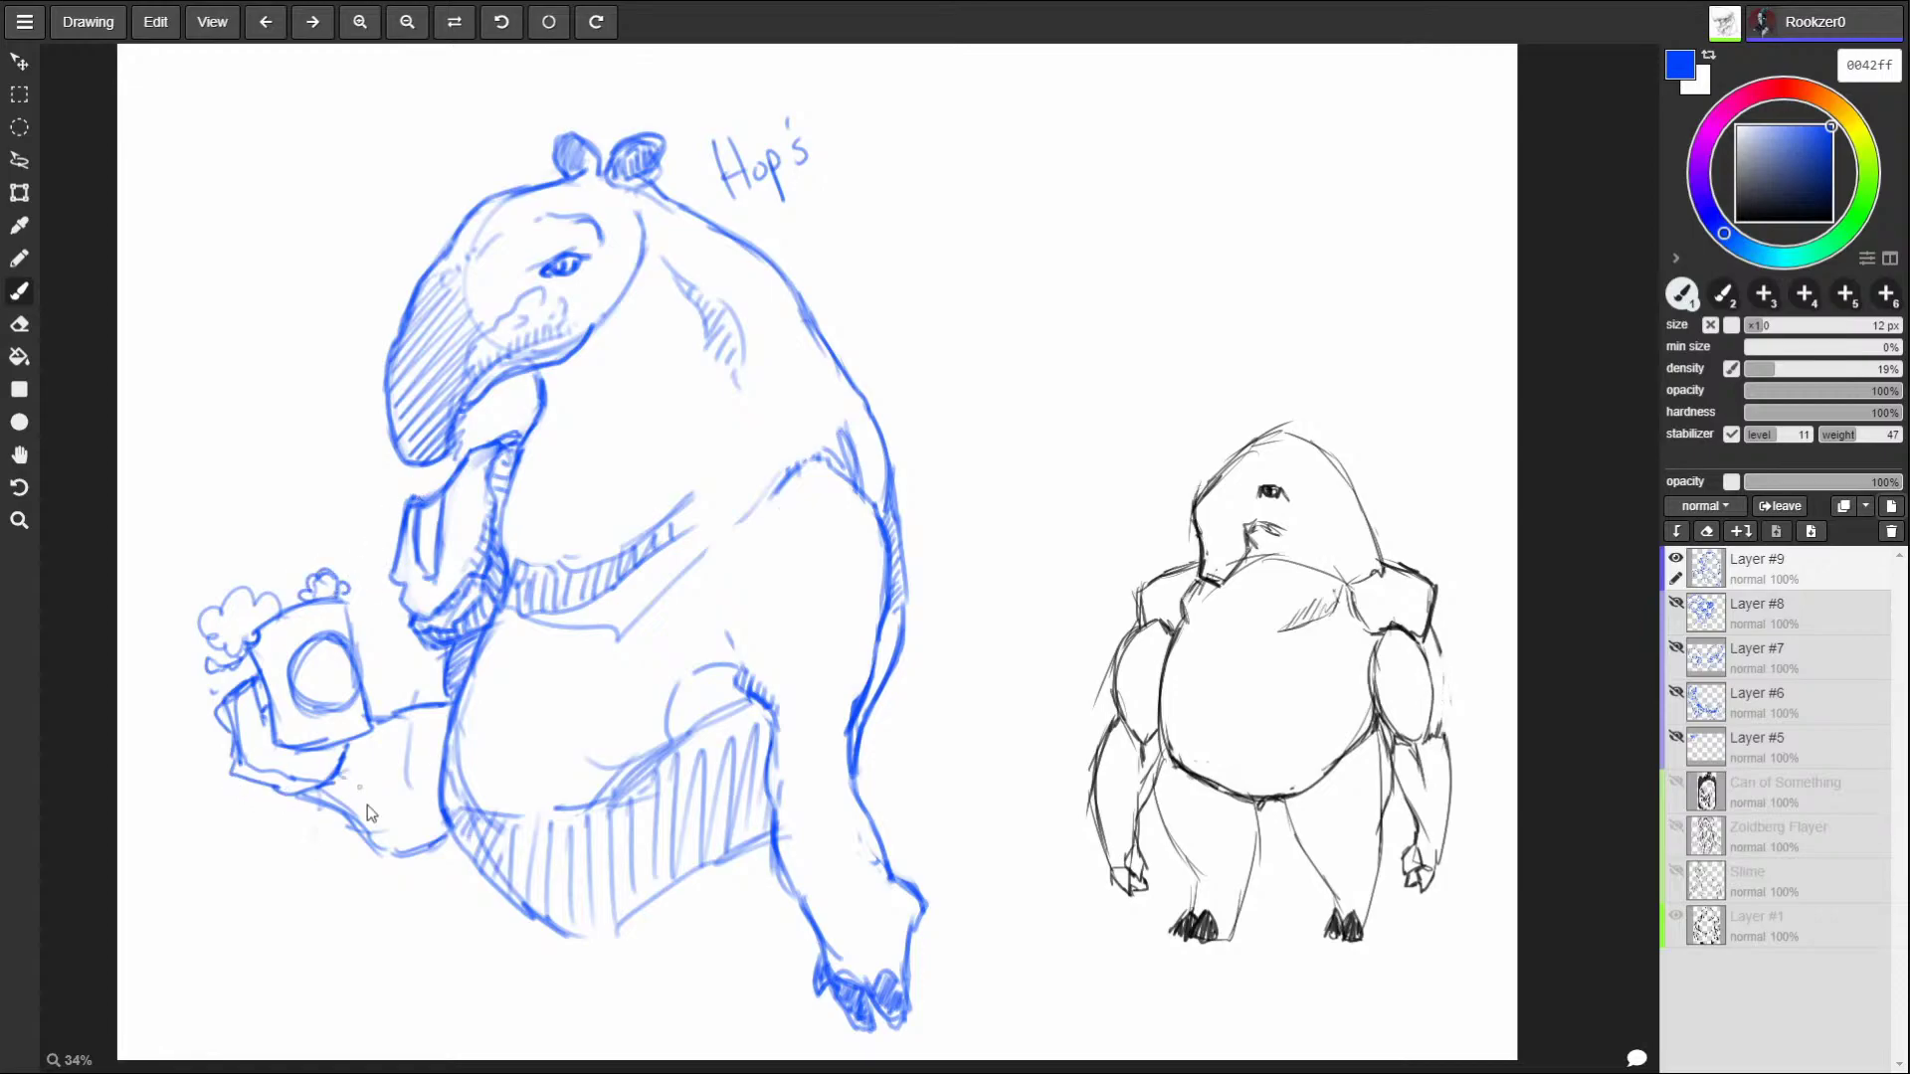
drag(345, 782, 331, 803)
mouse_move(364, 790)
mouse_down()
mouse_move(401, 806)
mouse_move(440, 841)
mouse_up()
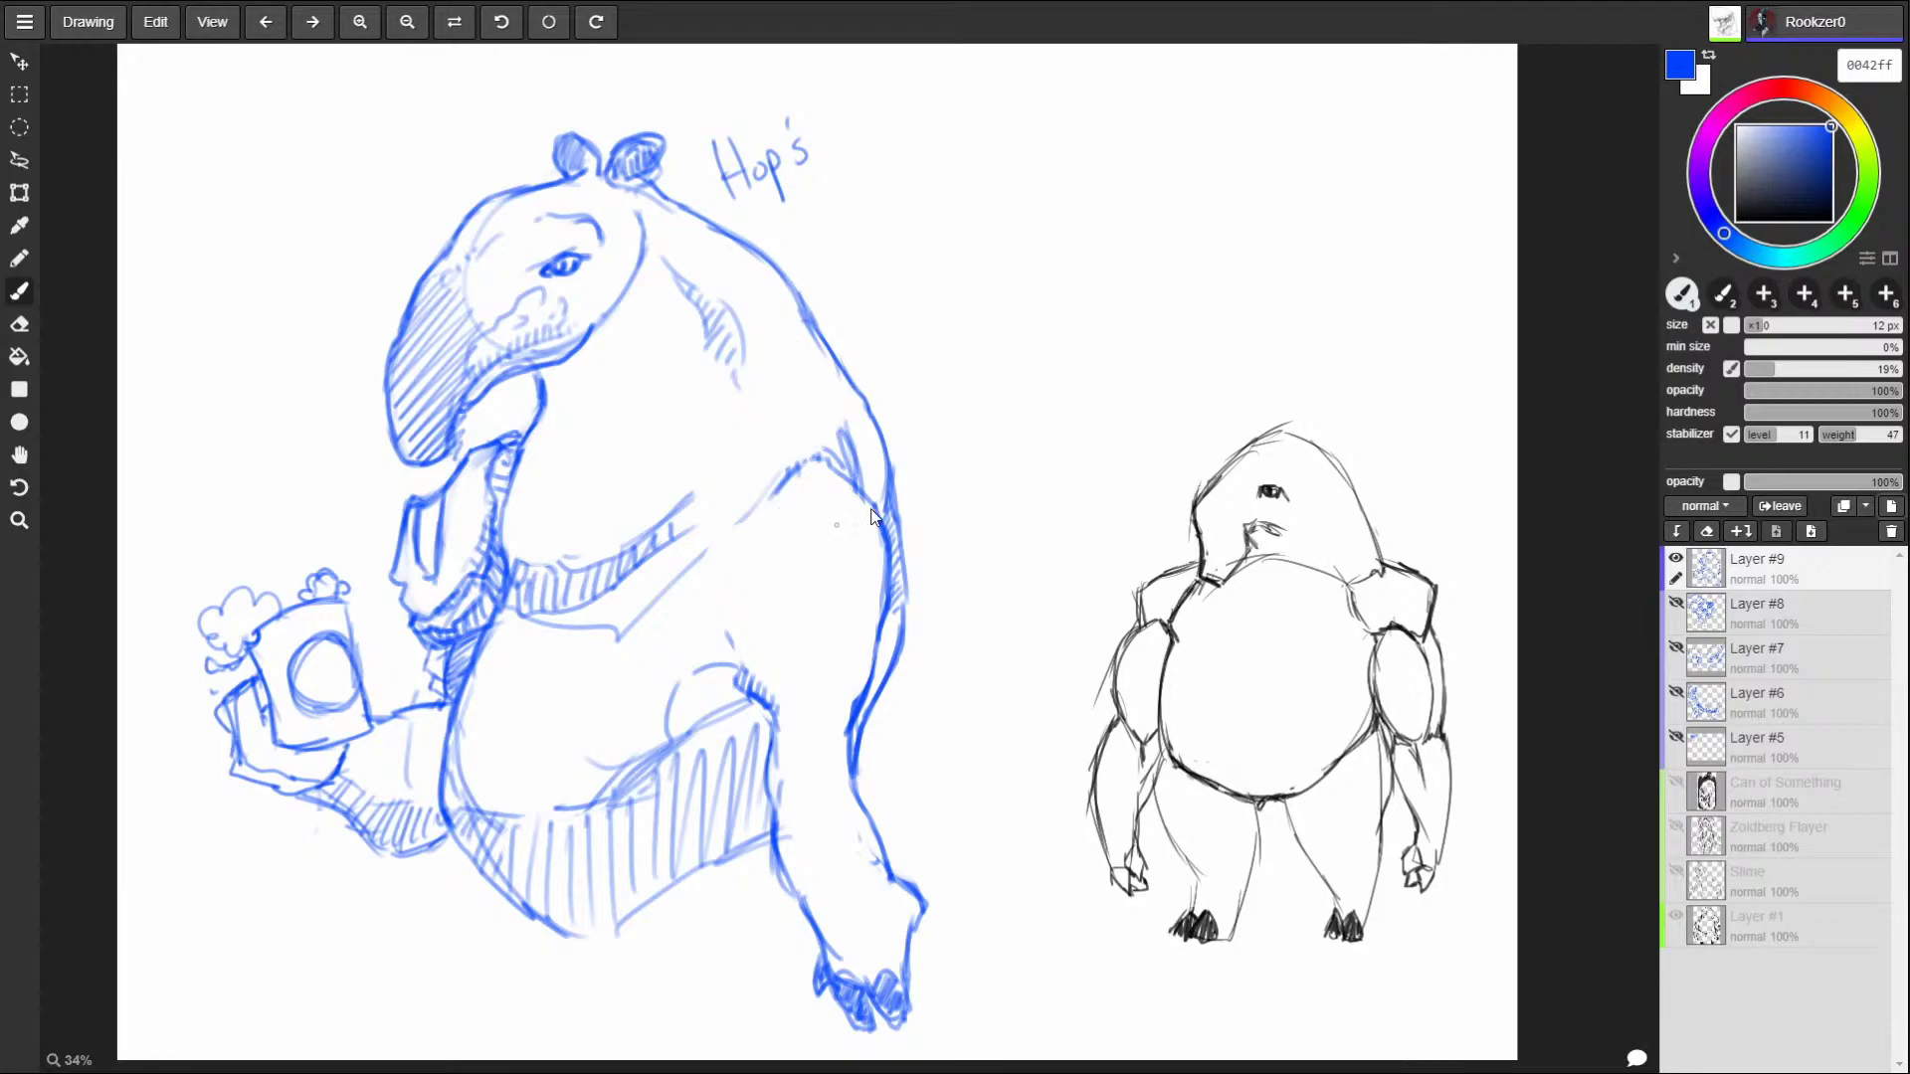
Draw a tattoo of spirals and jagged, curling shapes running down the near upper arm to the elbow.
mouse_move(845, 509)
mouse_down()
mouse_move(789, 575)
mouse_move(855, 568)
mouse_move(807, 562)
mouse_move(857, 527)
mouse_move(793, 571)
mouse_up()
mouse_move(838, 604)
mouse_down()
mouse_move(870, 578)
mouse_move(816, 579)
mouse_move(817, 538)
mouse_move(844, 526)
mouse_move(841, 566)
mouse_move(861, 563)
mouse_move(853, 512)
mouse_move(866, 614)
mouse_move(814, 625)
mouse_move(859, 605)
mouse_move(826, 636)
mouse_move(814, 625)
mouse_move(810, 652)
mouse_move(835, 666)
mouse_move(848, 646)
mouse_move(862, 669)
mouse_move(856, 641)
mouse_up()
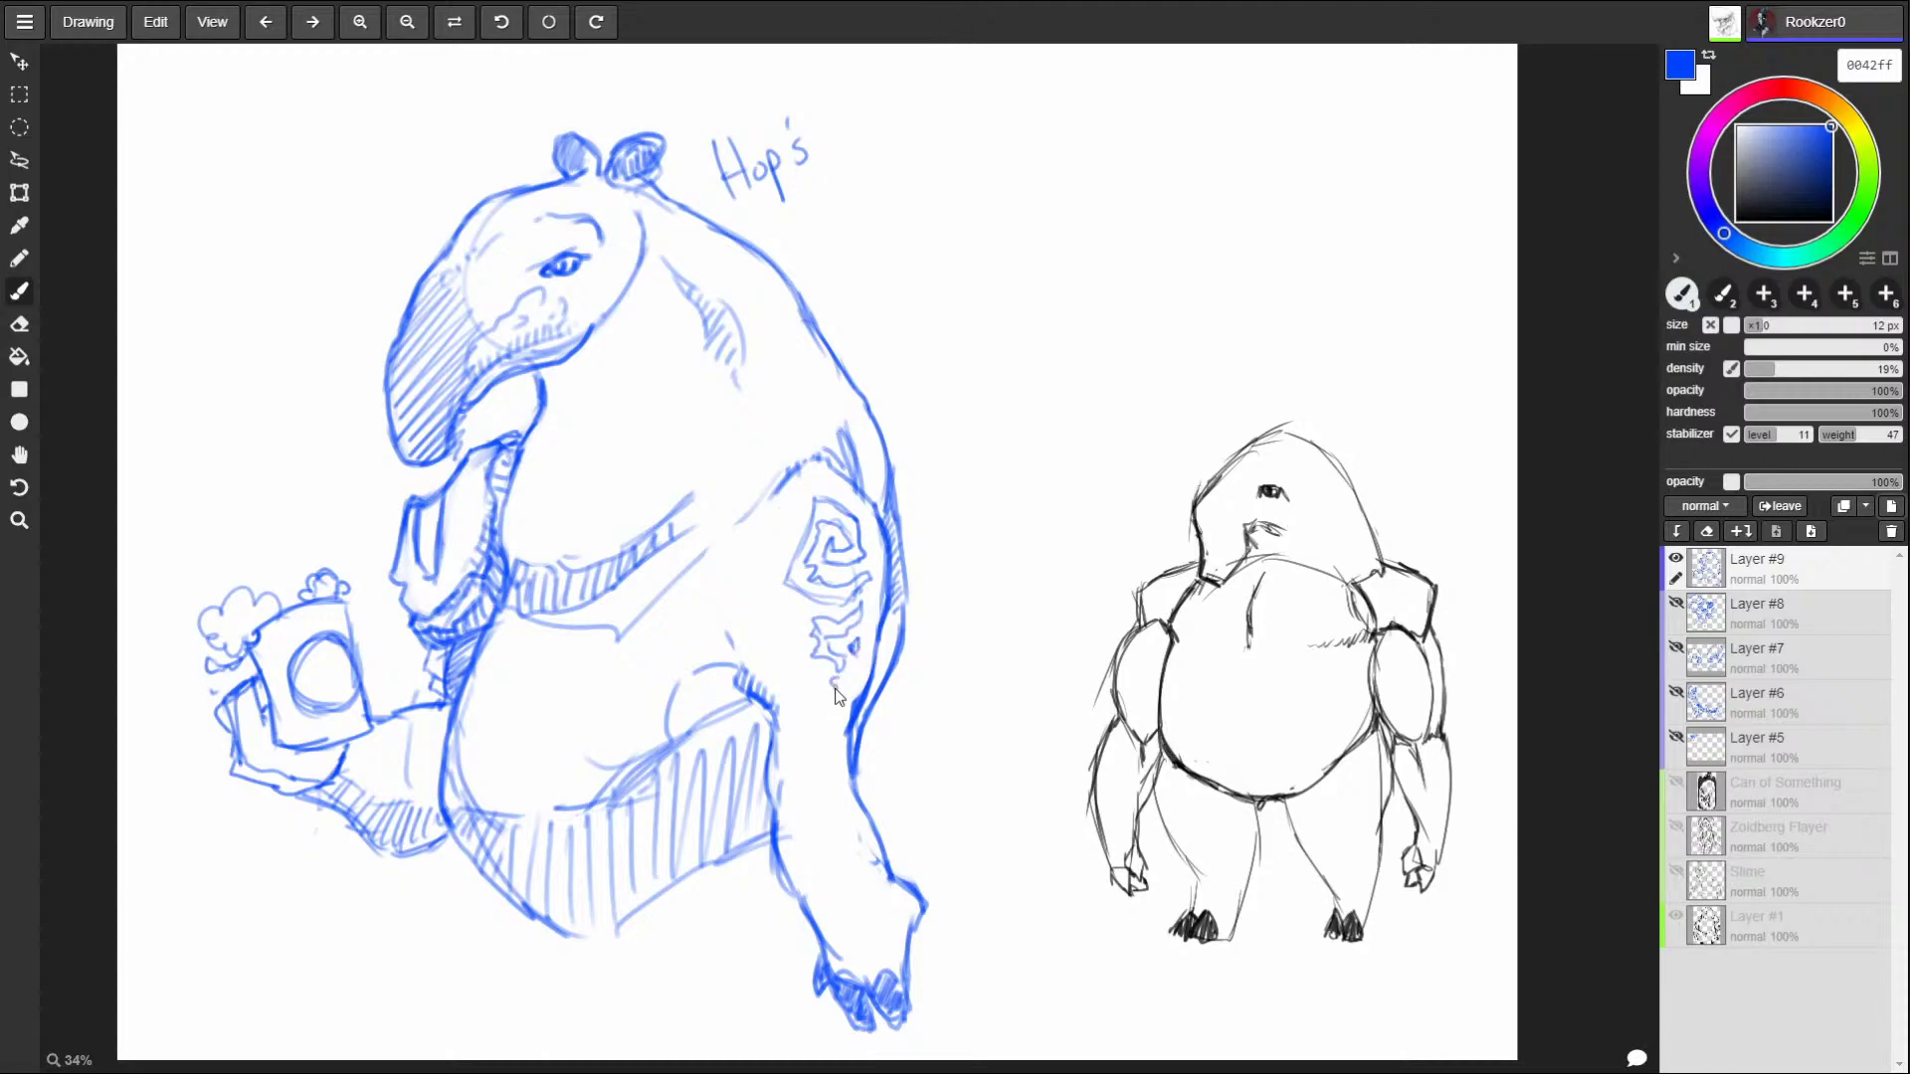
mouse_move(749, 672)
mouse_down()
mouse_move(758, 645)
mouse_move(766, 661)
mouse_up()
mouse_move(785, 648)
mouse_down()
mouse_move(786, 710)
mouse_move(804, 672)
mouse_move(784, 757)
mouse_move(825, 717)
mouse_move(845, 761)
mouse_up()
mouse_move(833, 723)
mouse_down()
mouse_move(858, 716)
mouse_move(866, 629)
mouse_move(848, 726)
mouse_move(794, 754)
mouse_move(799, 772)
mouse_move(796, 752)
mouse_up()
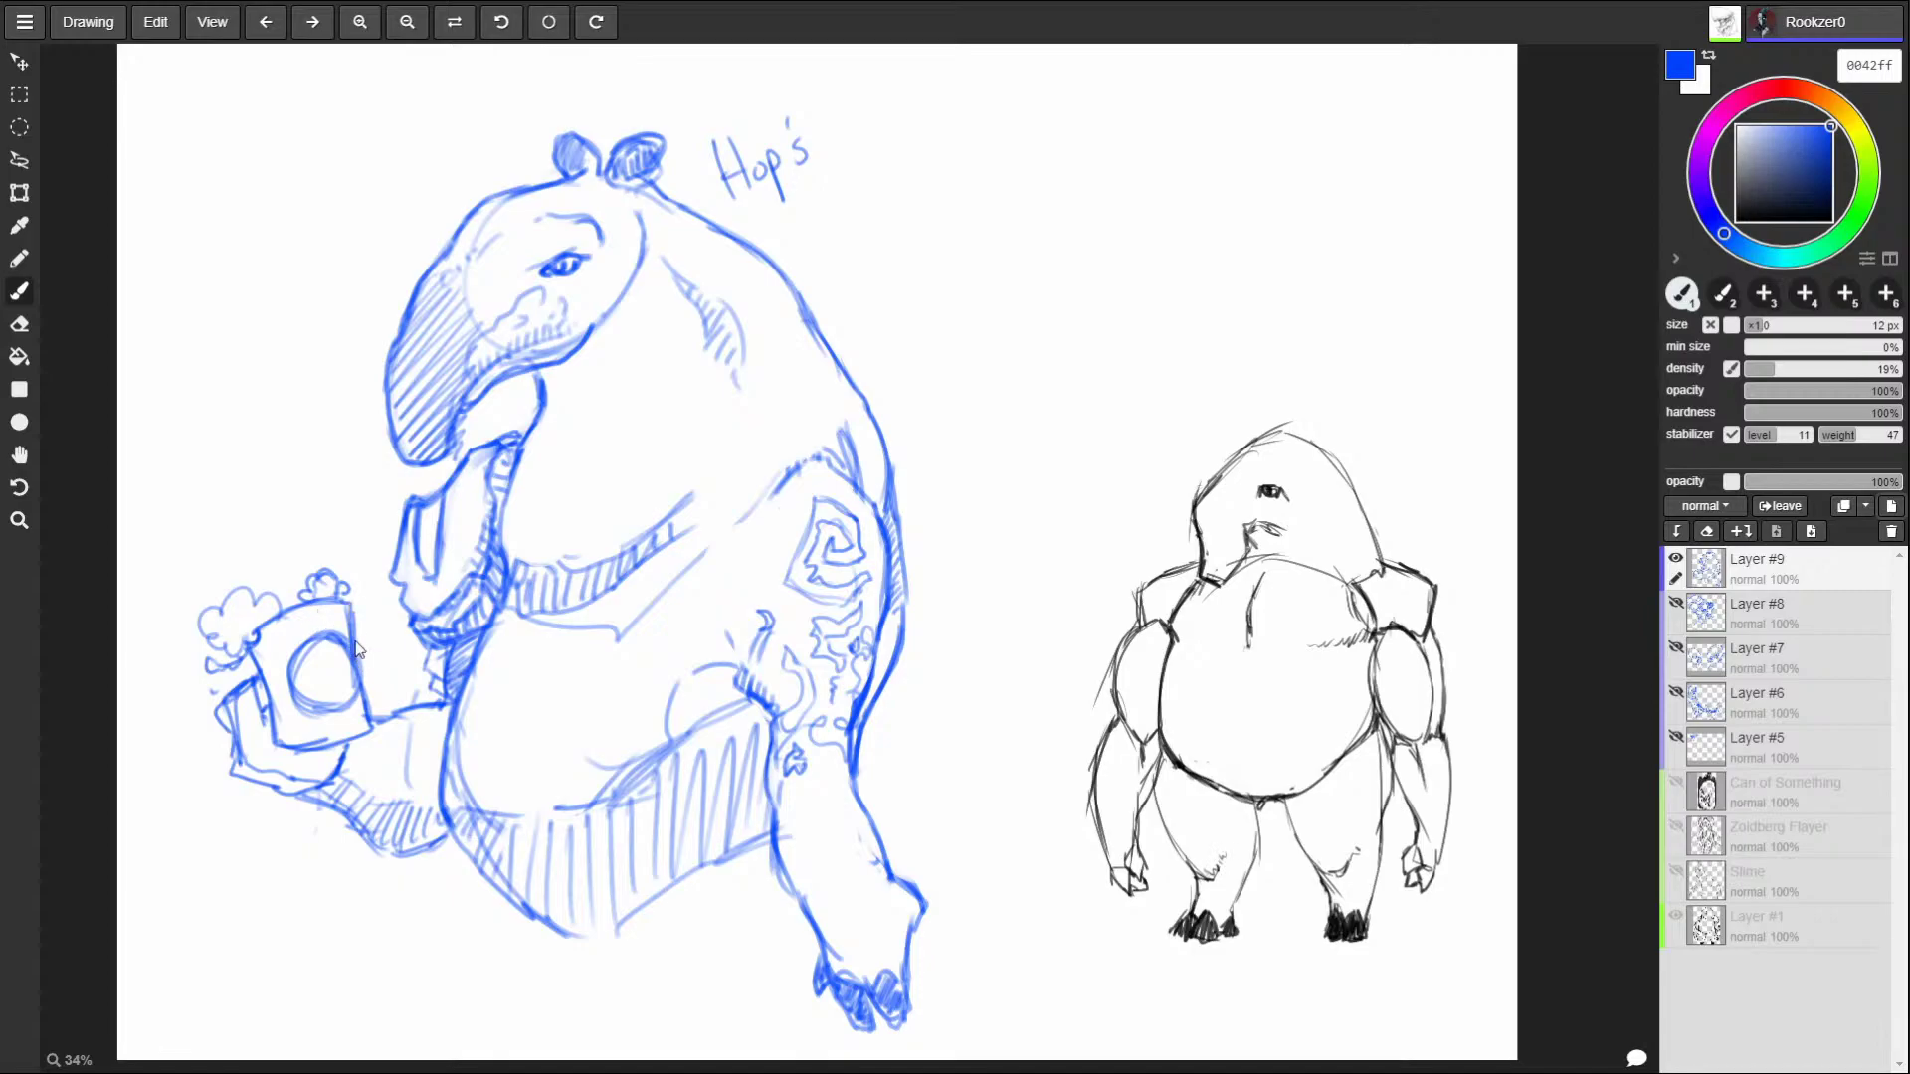
Darken the mug's inner side edge and replace the "Hop's" lettering with "Sud's".
drag(358, 659, 377, 718)
mouse_move(718, 159)
mouse_down()
mouse_move(753, 131)
mouse_move(785, 183)
mouse_move(856, 115)
mouse_move(741, 154)
mouse_move(804, 115)
mouse_up()
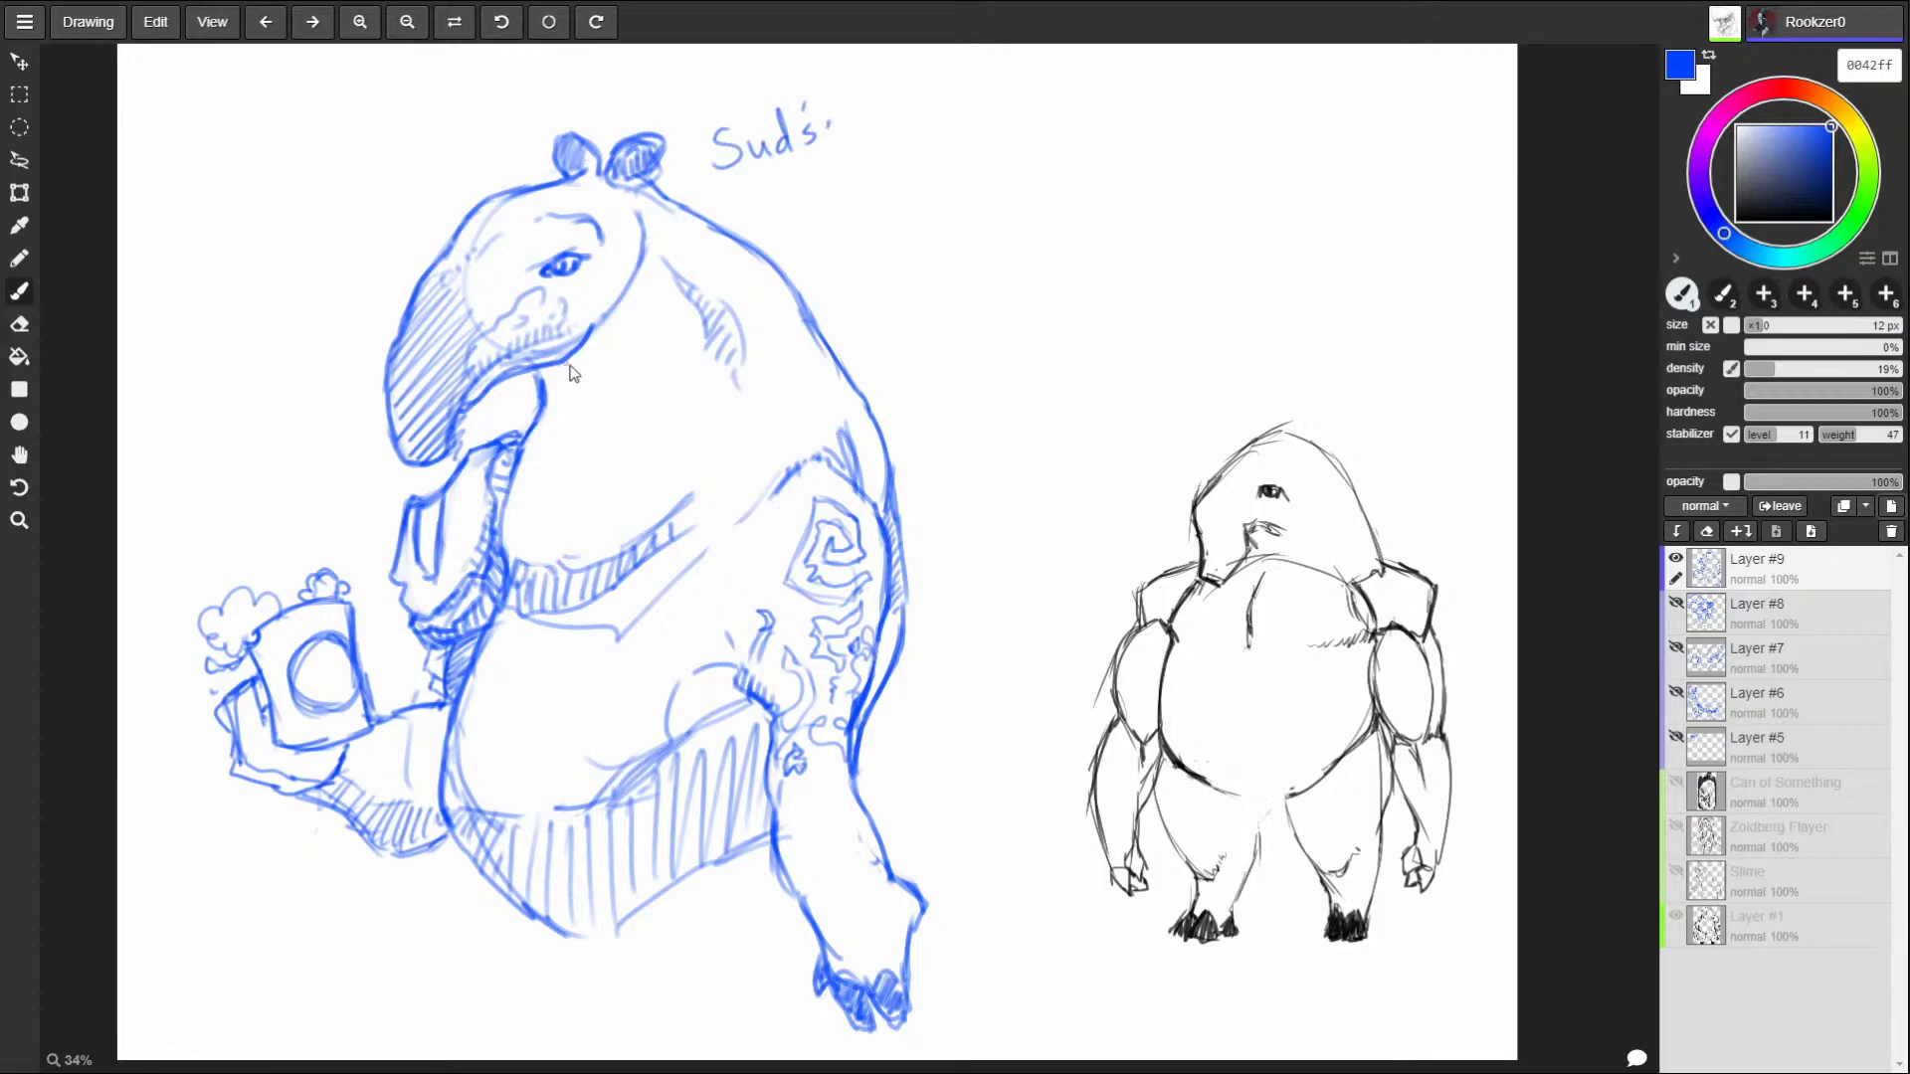
Hatch the neck shadow under the jaw and add contour lines for the collarbone, chest and near shoulder.
mouse_move(545, 372)
mouse_down()
mouse_move(566, 405)
mouse_move(601, 362)
mouse_up()
drag(637, 291, 623, 324)
mouse_move(573, 431)
mouse_down()
mouse_move(671, 415)
mouse_move(577, 429)
mouse_up()
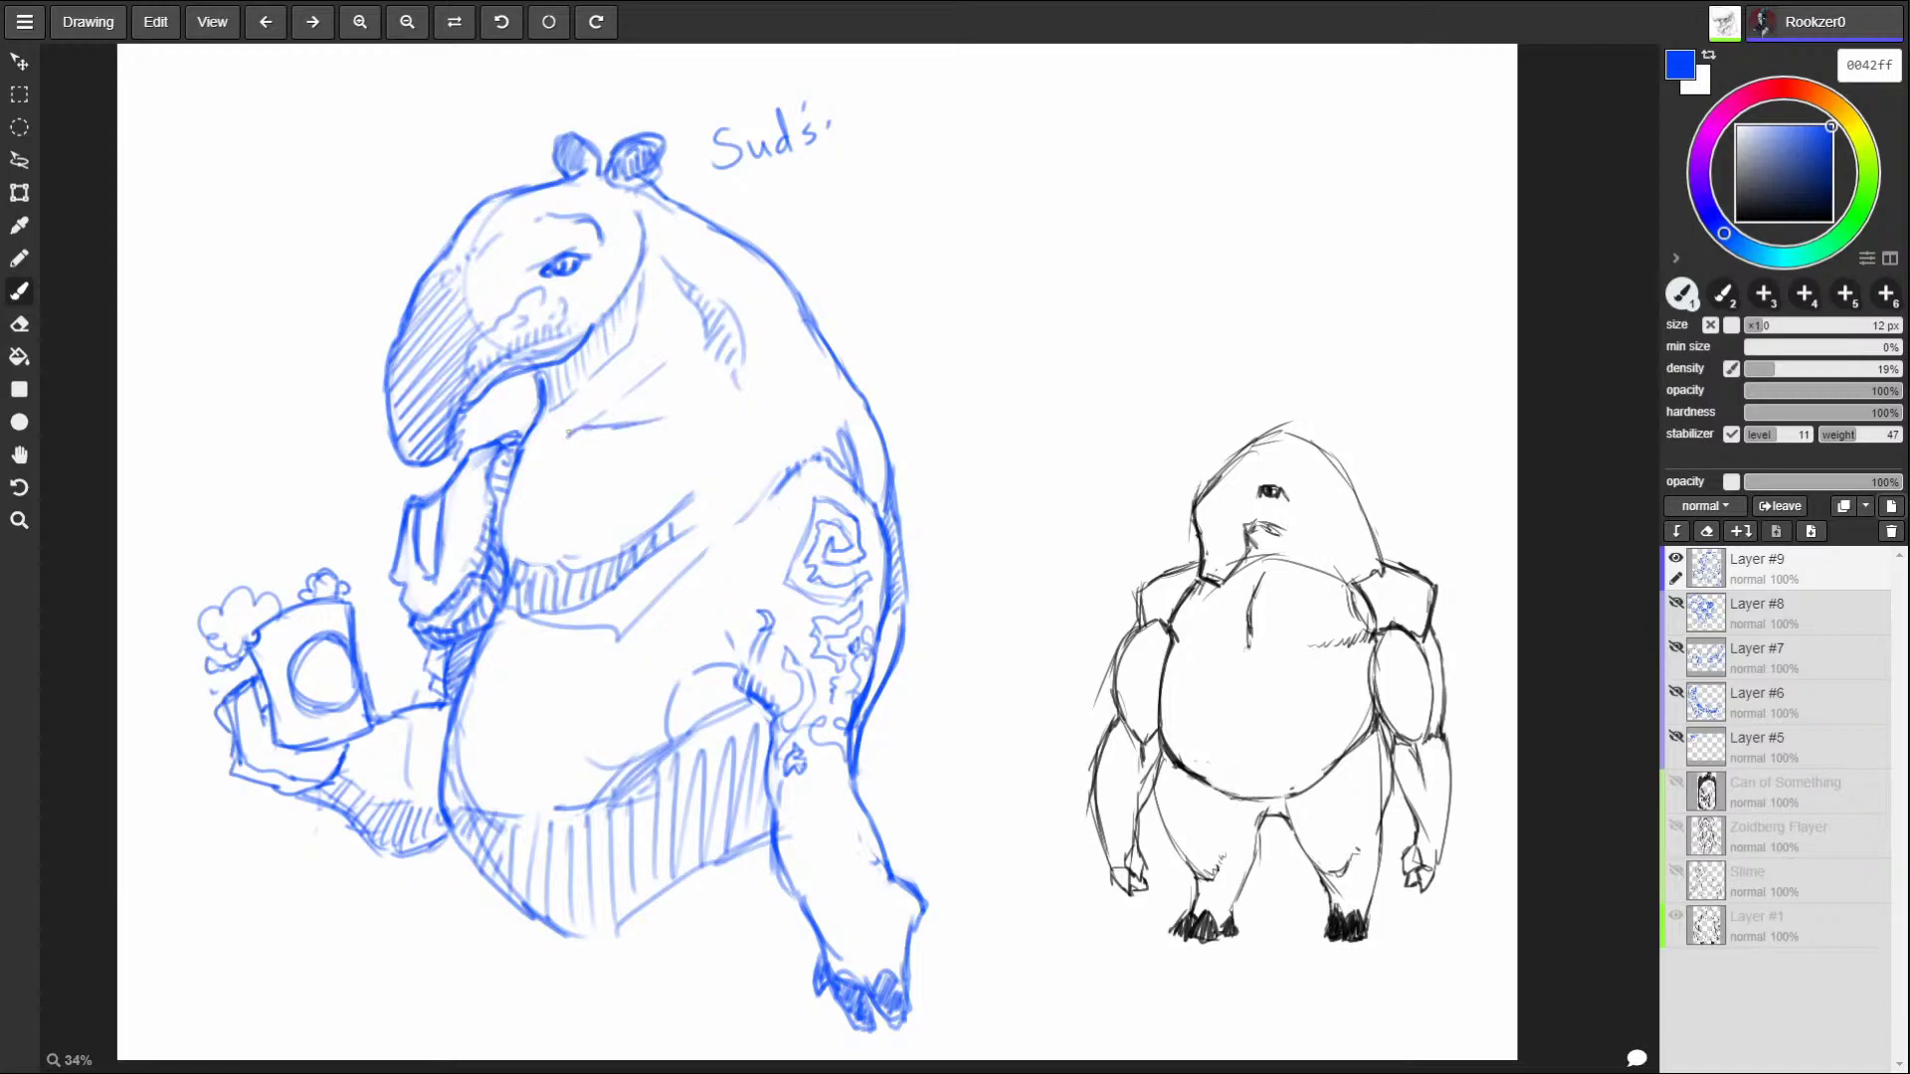
drag(555, 613, 716, 534)
drag(796, 419, 731, 426)
mouse_move(842, 458)
mouse_down()
mouse_move(821, 450)
mouse_move(871, 497)
mouse_up()
Replace the near forearm and hoofed hand with a broader hanging forearm outline and thicken the upper arm's outer edge.
mouse_move(718, 597)
mouse_down()
mouse_move(772, 696)
mouse_move(758, 656)
mouse_move(751, 698)
mouse_up()
mouse_move(776, 848)
mouse_down()
mouse_move(878, 770)
mouse_move(916, 918)
mouse_move(858, 1022)
mouse_up()
drag(776, 748, 741, 950)
mouse_move(865, 726)
mouse_down()
mouse_move(873, 825)
mouse_move(796, 989)
mouse_up()
mouse_move(737, 843)
mouse_down()
mouse_move(737, 931)
mouse_move(707, 1023)
mouse_up()
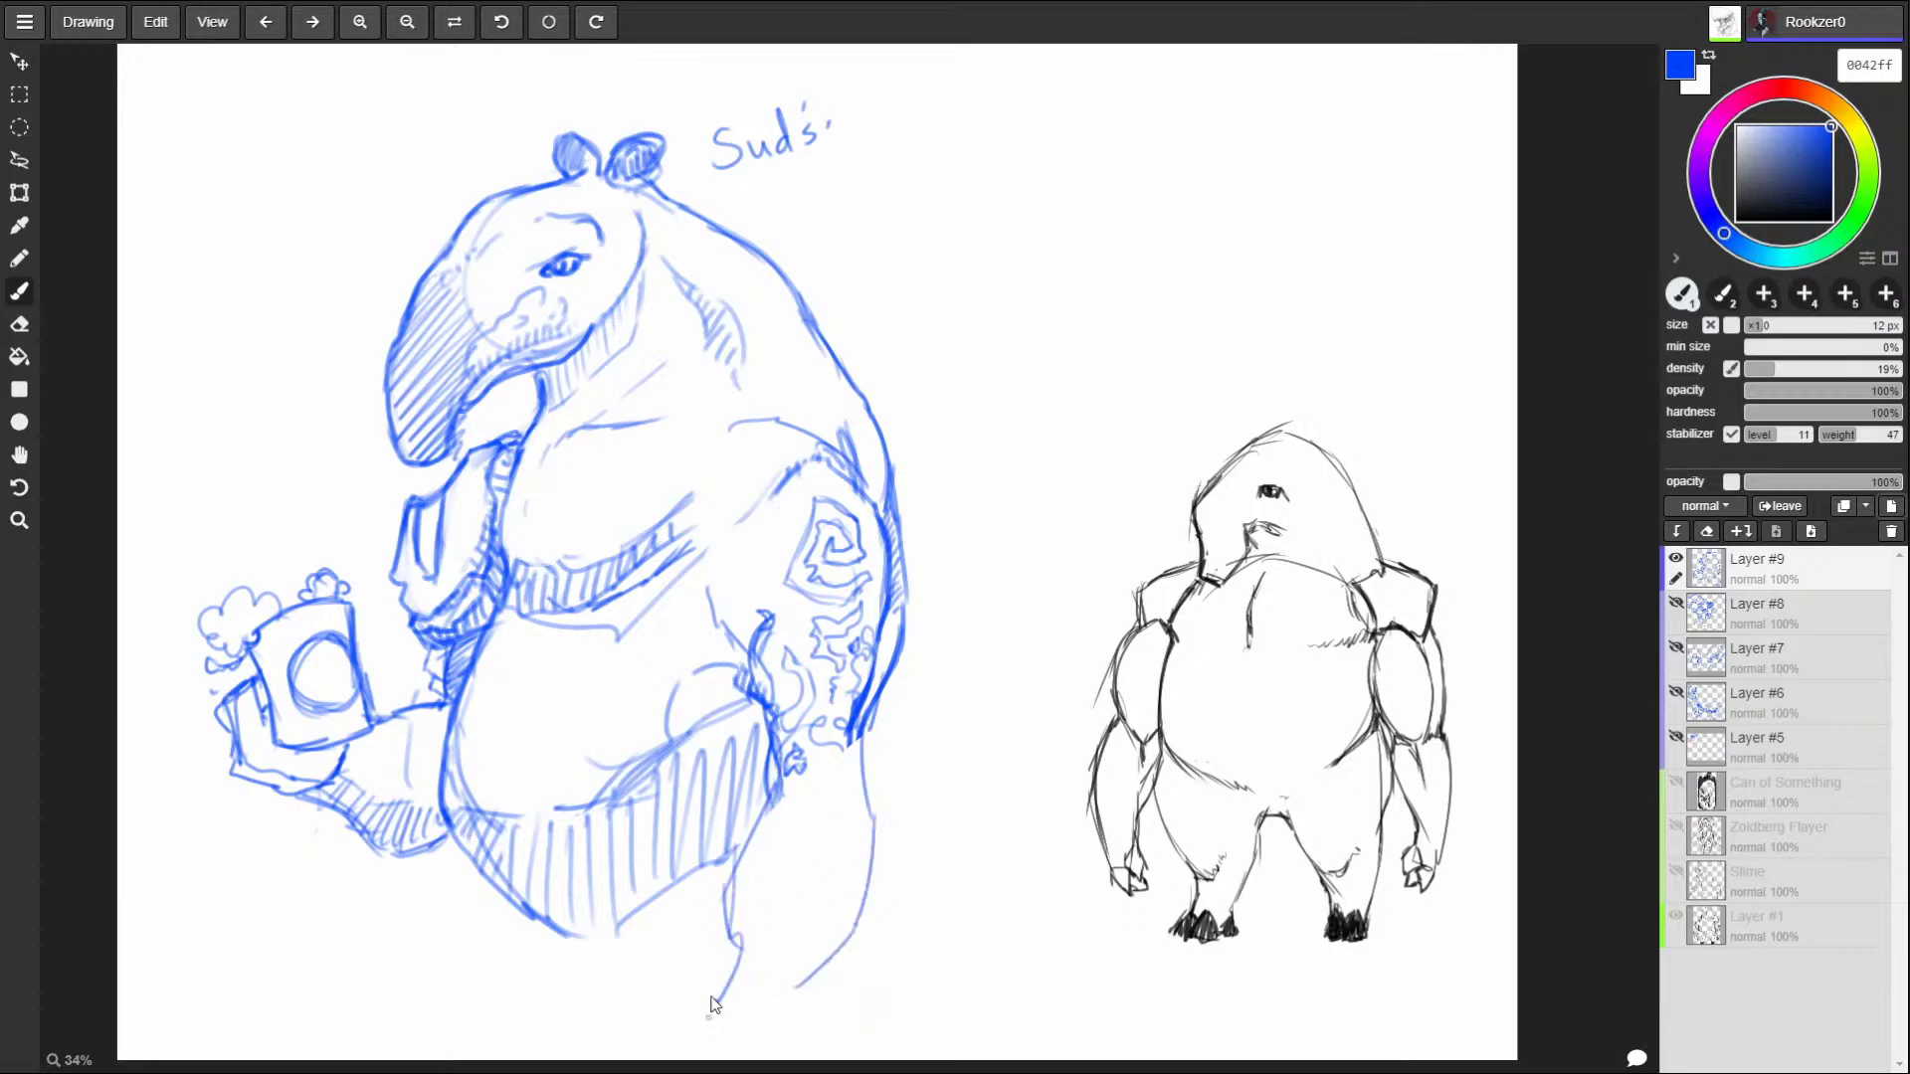
mouse_move(856, 774)
mouse_down()
mouse_move(888, 653)
mouse_move(857, 487)
mouse_move(877, 636)
mouse_move(881, 517)
mouse_up()
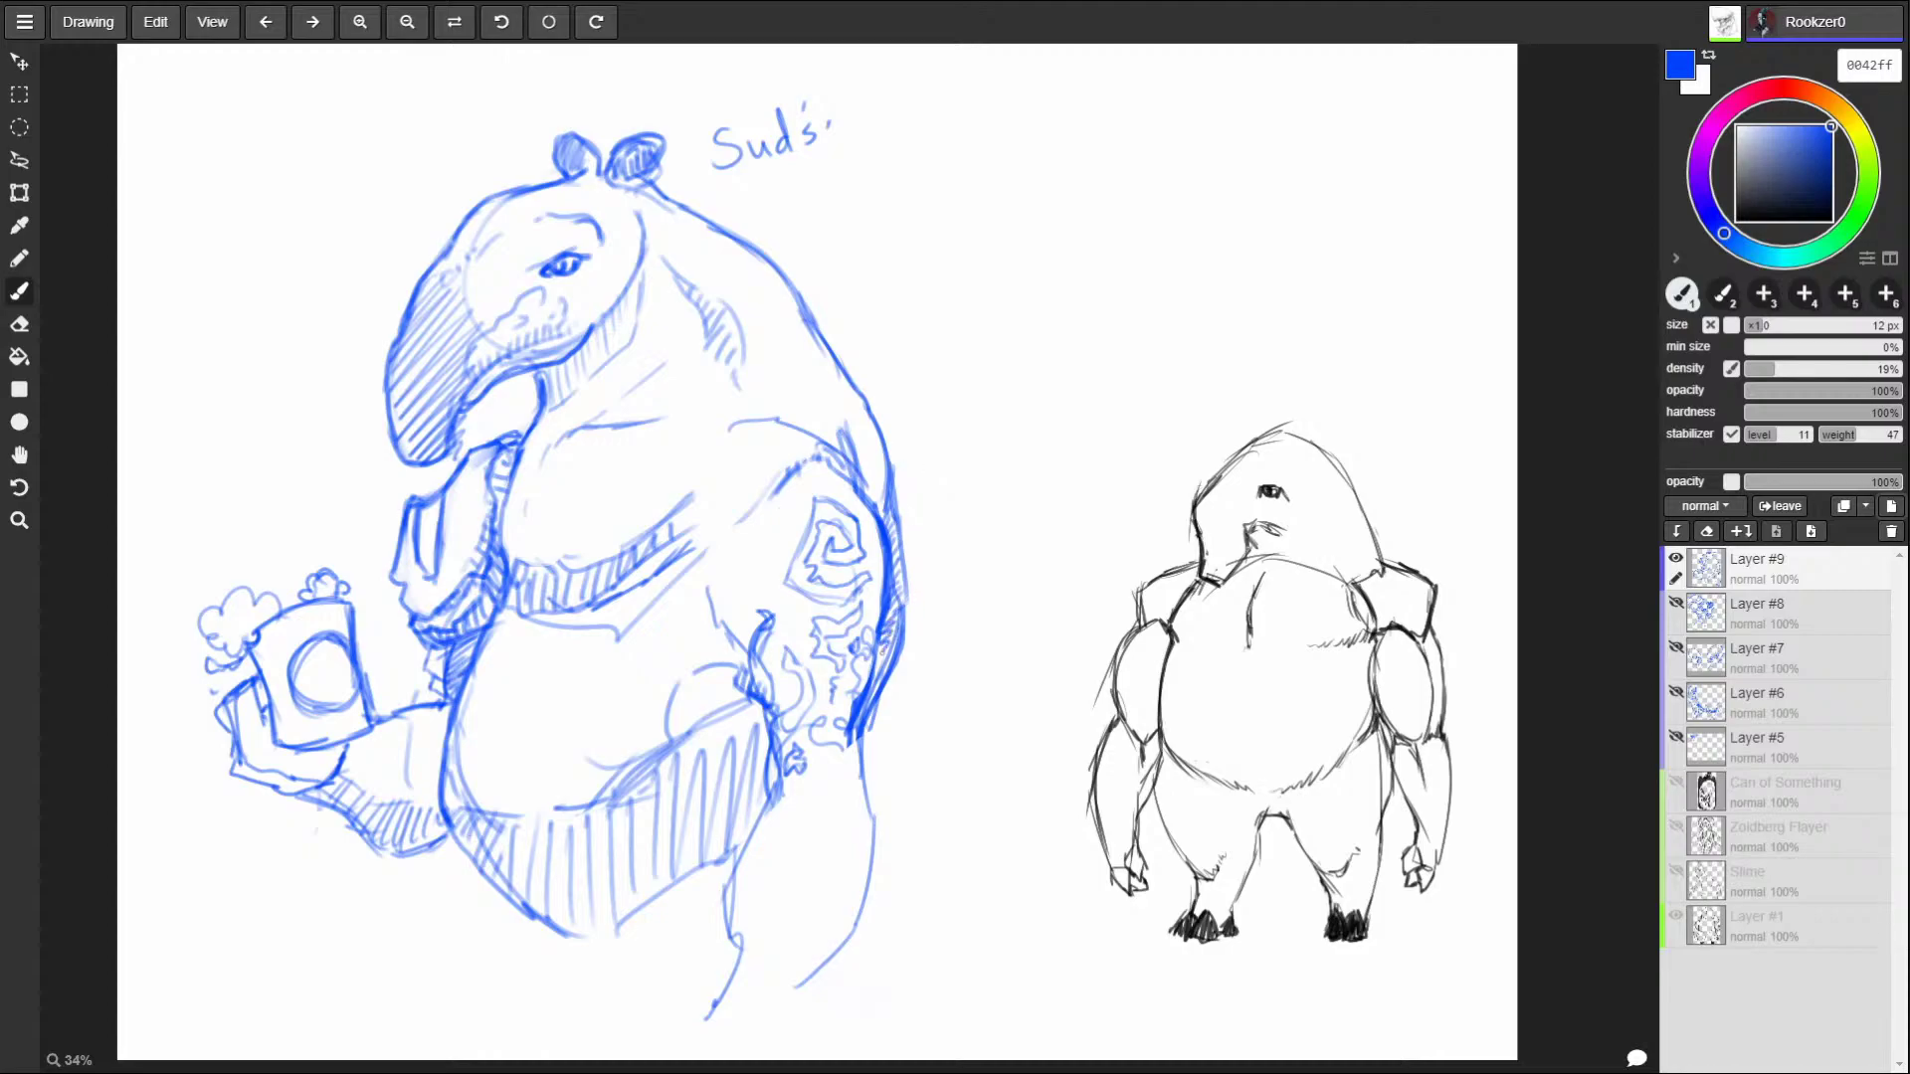
Draw the rounded shoulder muscle, then rework the upper arm's inner edge and the elbow joint with darker lines.
mouse_move(778, 422)
mouse_down()
mouse_move(709, 545)
mouse_move(741, 663)
mouse_up()
drag(756, 588, 768, 696)
mouse_move(710, 595)
mouse_down()
mouse_move(691, 672)
mouse_move(714, 742)
mouse_up()
drag(743, 659, 783, 770)
drag(777, 736, 764, 811)
drag(861, 741, 876, 801)
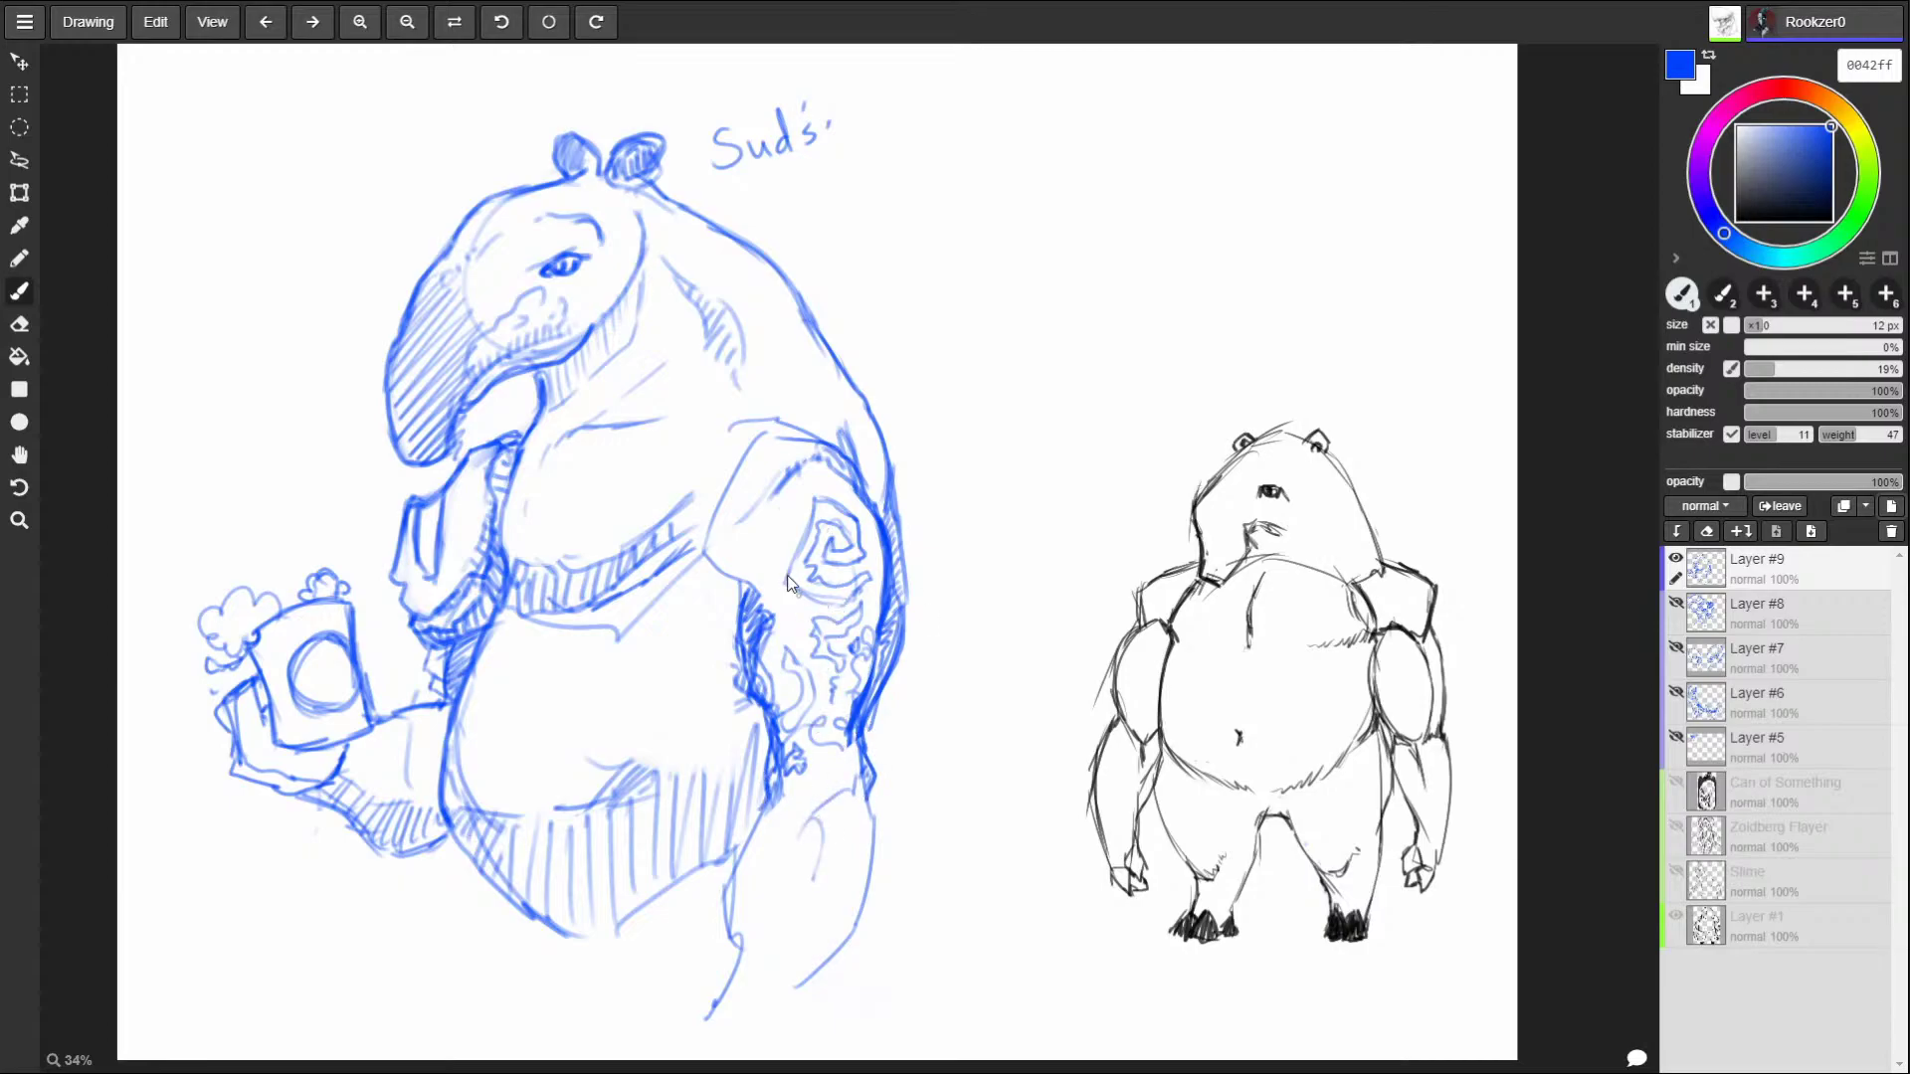
Replace the near arm's tattoo with curling shapes close to the shoulder and add spiral markings to the far upper arm.
mouse_move(770, 568)
mouse_down()
mouse_move(774, 515)
mouse_move(837, 618)
mouse_move(809, 673)
mouse_move(811, 748)
mouse_move(836, 676)
mouse_move(826, 507)
mouse_move(789, 647)
mouse_up()
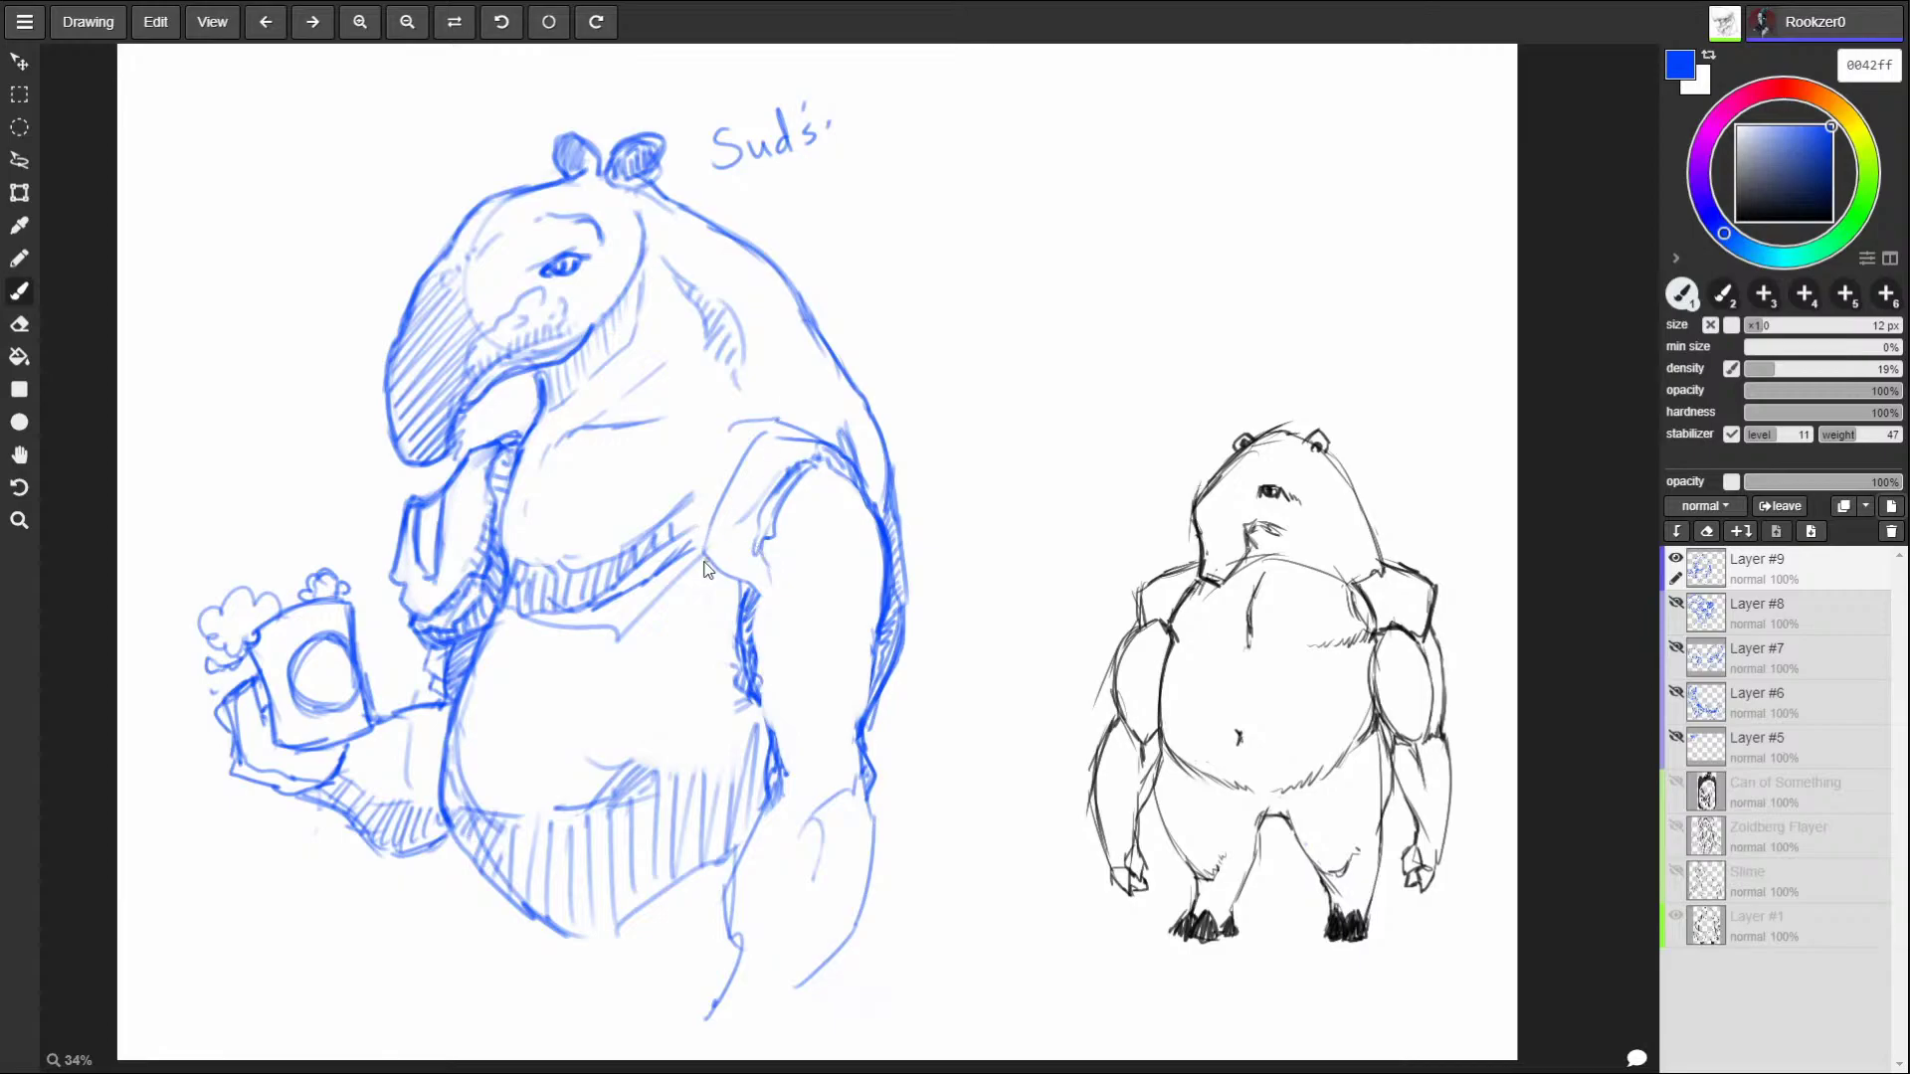
mouse_move(715, 464)
mouse_down()
mouse_move(729, 426)
mouse_move(772, 416)
mouse_up()
mouse_move(833, 547)
mouse_down()
mouse_move(782, 545)
mouse_move(795, 595)
mouse_move(835, 542)
mouse_move(817, 498)
mouse_move(853, 547)
mouse_move(826, 557)
mouse_move(848, 546)
mouse_move(823, 621)
mouse_move(866, 579)
mouse_move(796, 605)
mouse_move(791, 587)
mouse_move(782, 609)
mouse_move(831, 632)
mouse_move(826, 600)
mouse_move(788, 585)
mouse_move(782, 517)
mouse_move(781, 549)
mouse_move(752, 527)
mouse_up()
drag(814, 466, 712, 523)
mouse_move(714, 454)
mouse_down()
mouse_move(732, 422)
mouse_move(824, 416)
mouse_move(872, 454)
mouse_move(873, 497)
mouse_move(869, 481)
mouse_up()
drag(819, 420, 856, 452)
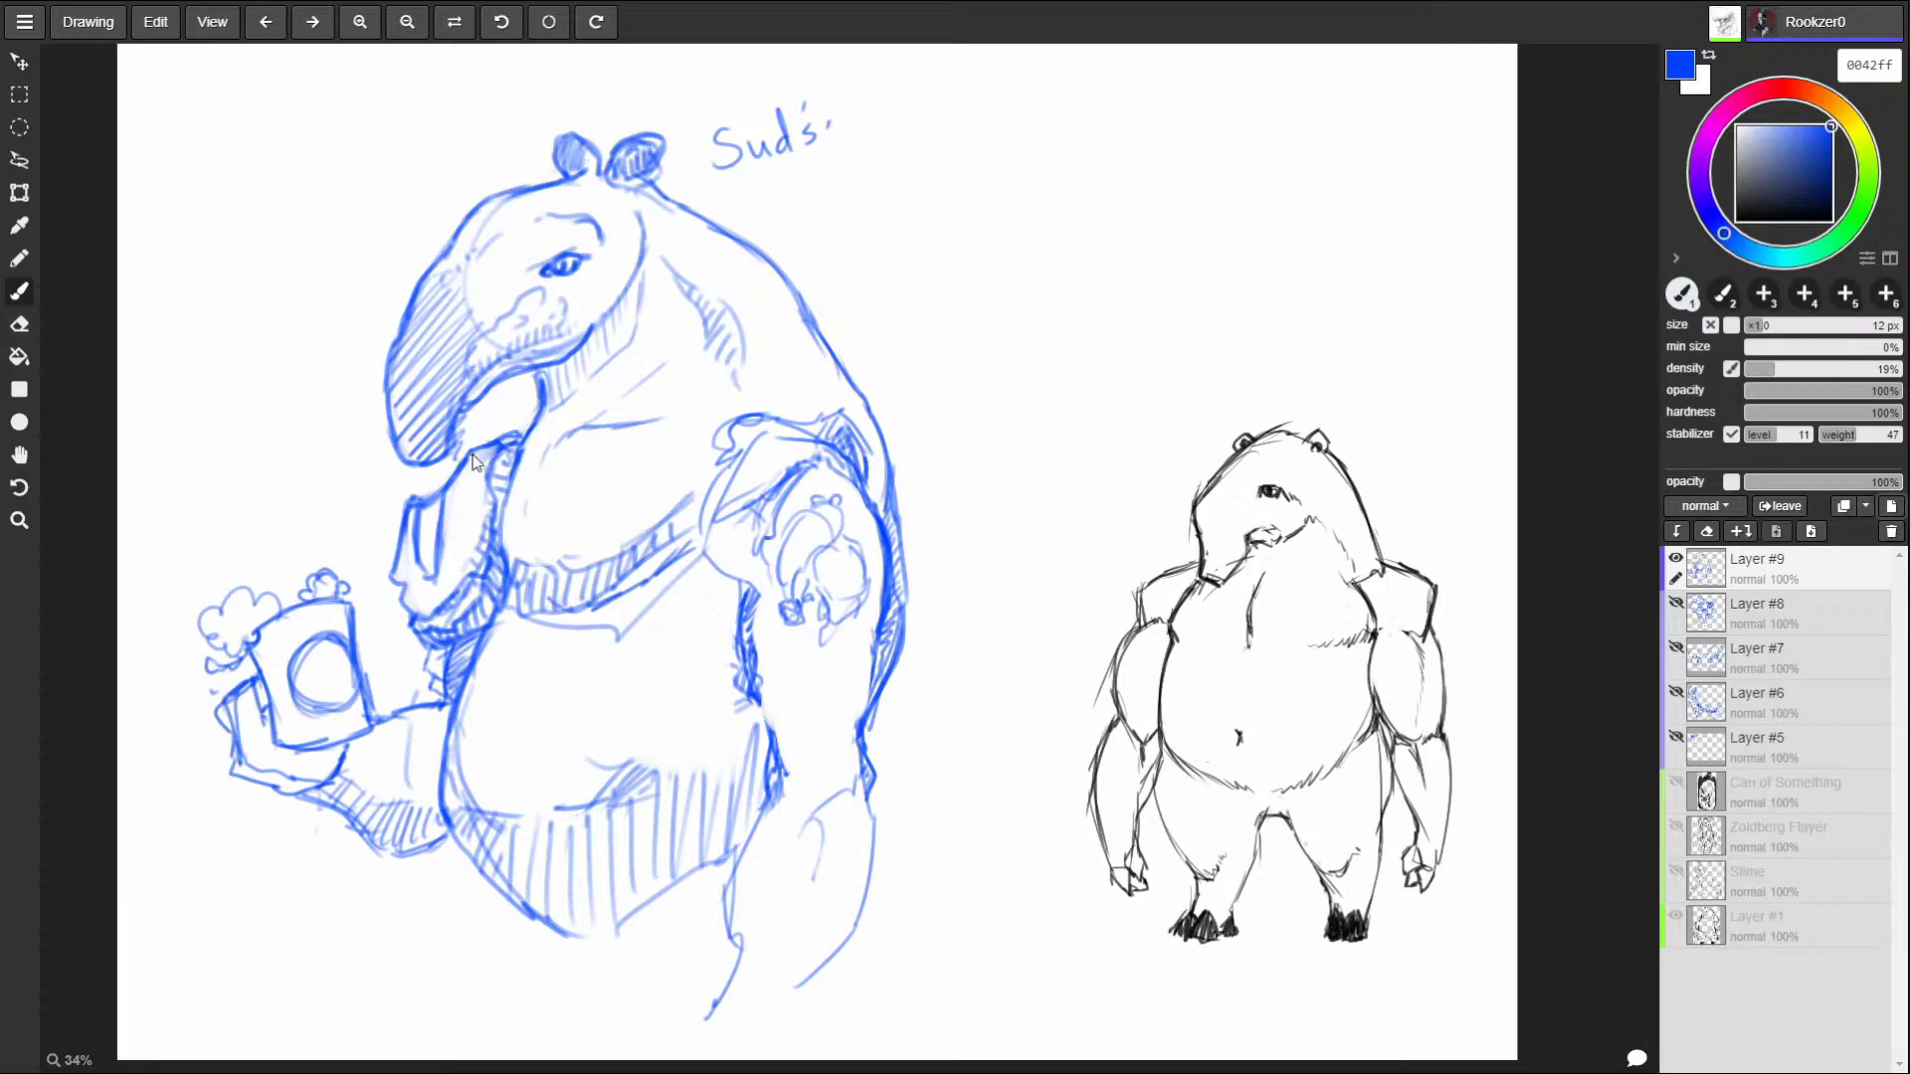
mouse_move(463, 567)
mouse_down()
mouse_move(475, 508)
mouse_move(453, 537)
mouse_move(459, 511)
mouse_move(488, 522)
mouse_move(440, 565)
mouse_move(434, 497)
mouse_move(486, 505)
mouse_move(473, 487)
mouse_up()
mouse_move(439, 491)
mouse_down()
mouse_move(452, 597)
mouse_move(422, 597)
mouse_move(420, 534)
mouse_move(424, 598)
mouse_up()
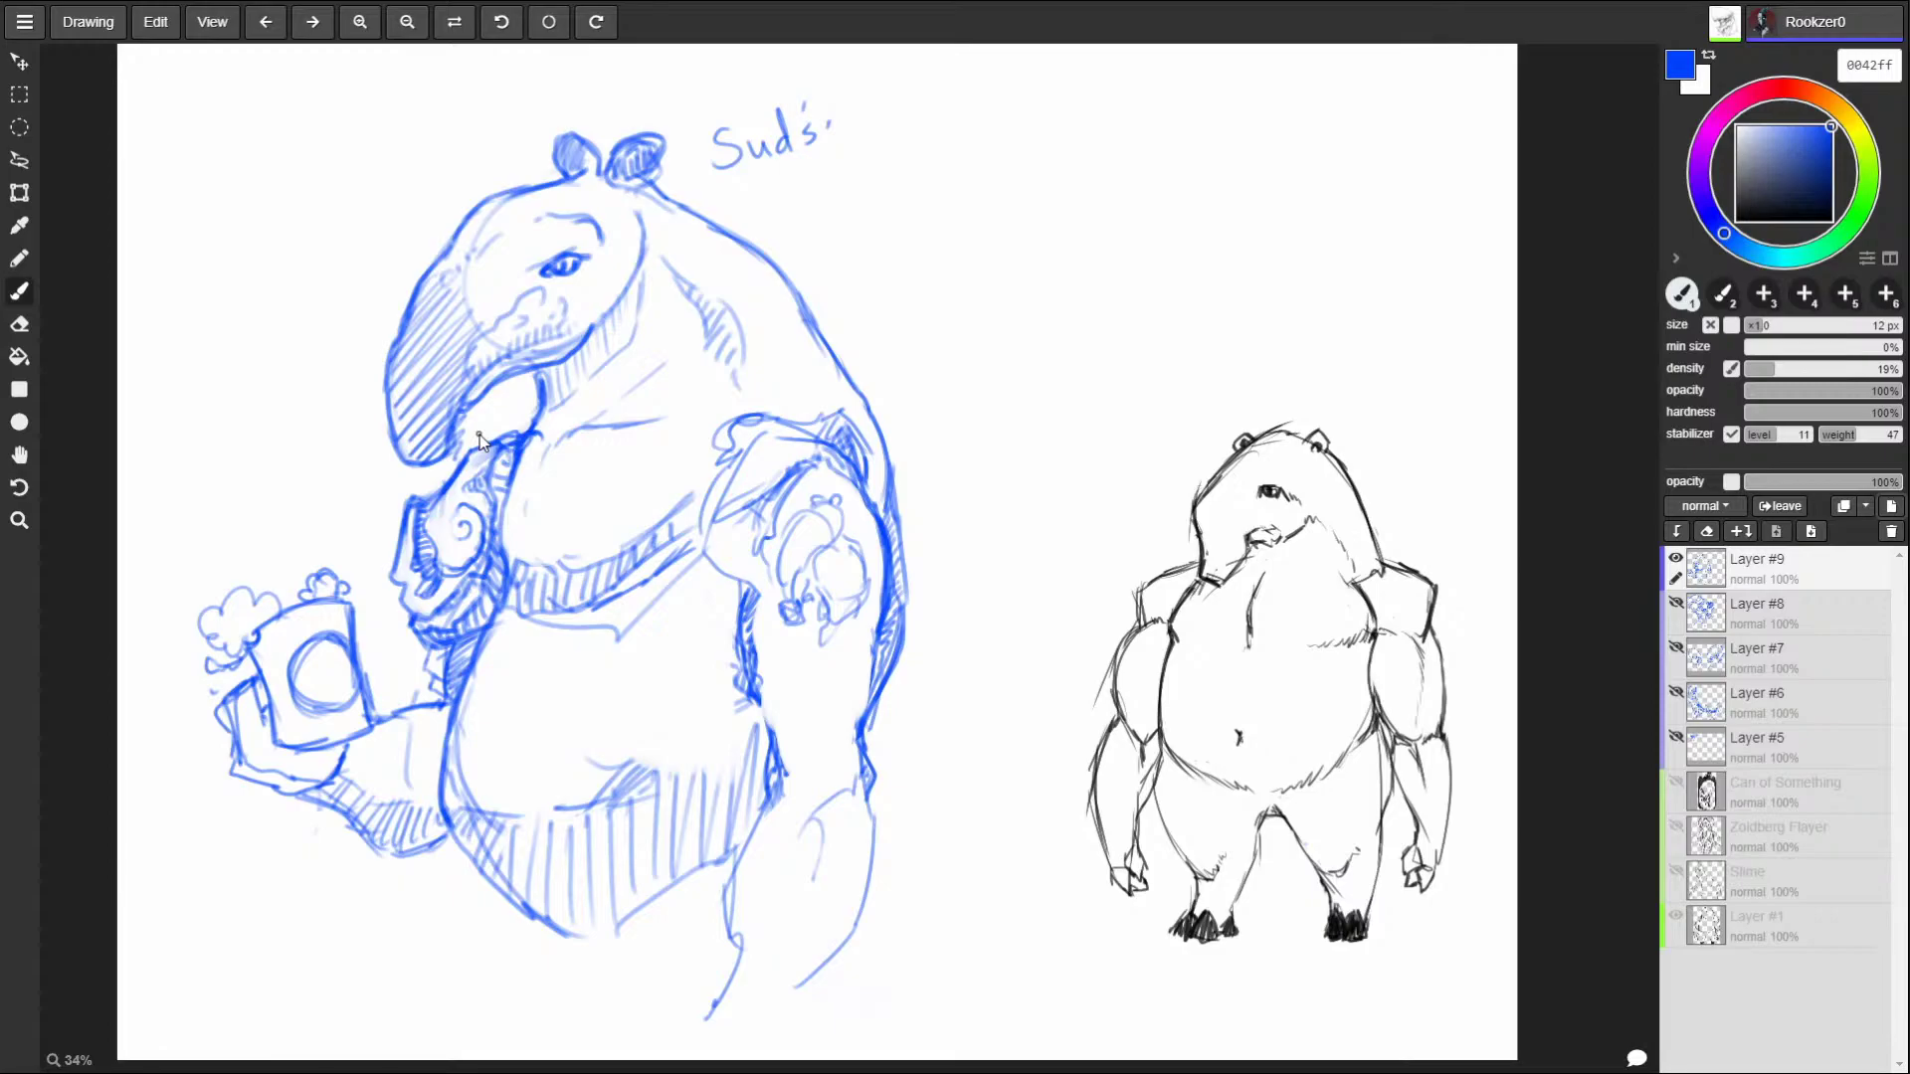
Hide the finished tapir sketch on Layer #9 and add a new empty layer above it.
click(1675, 558)
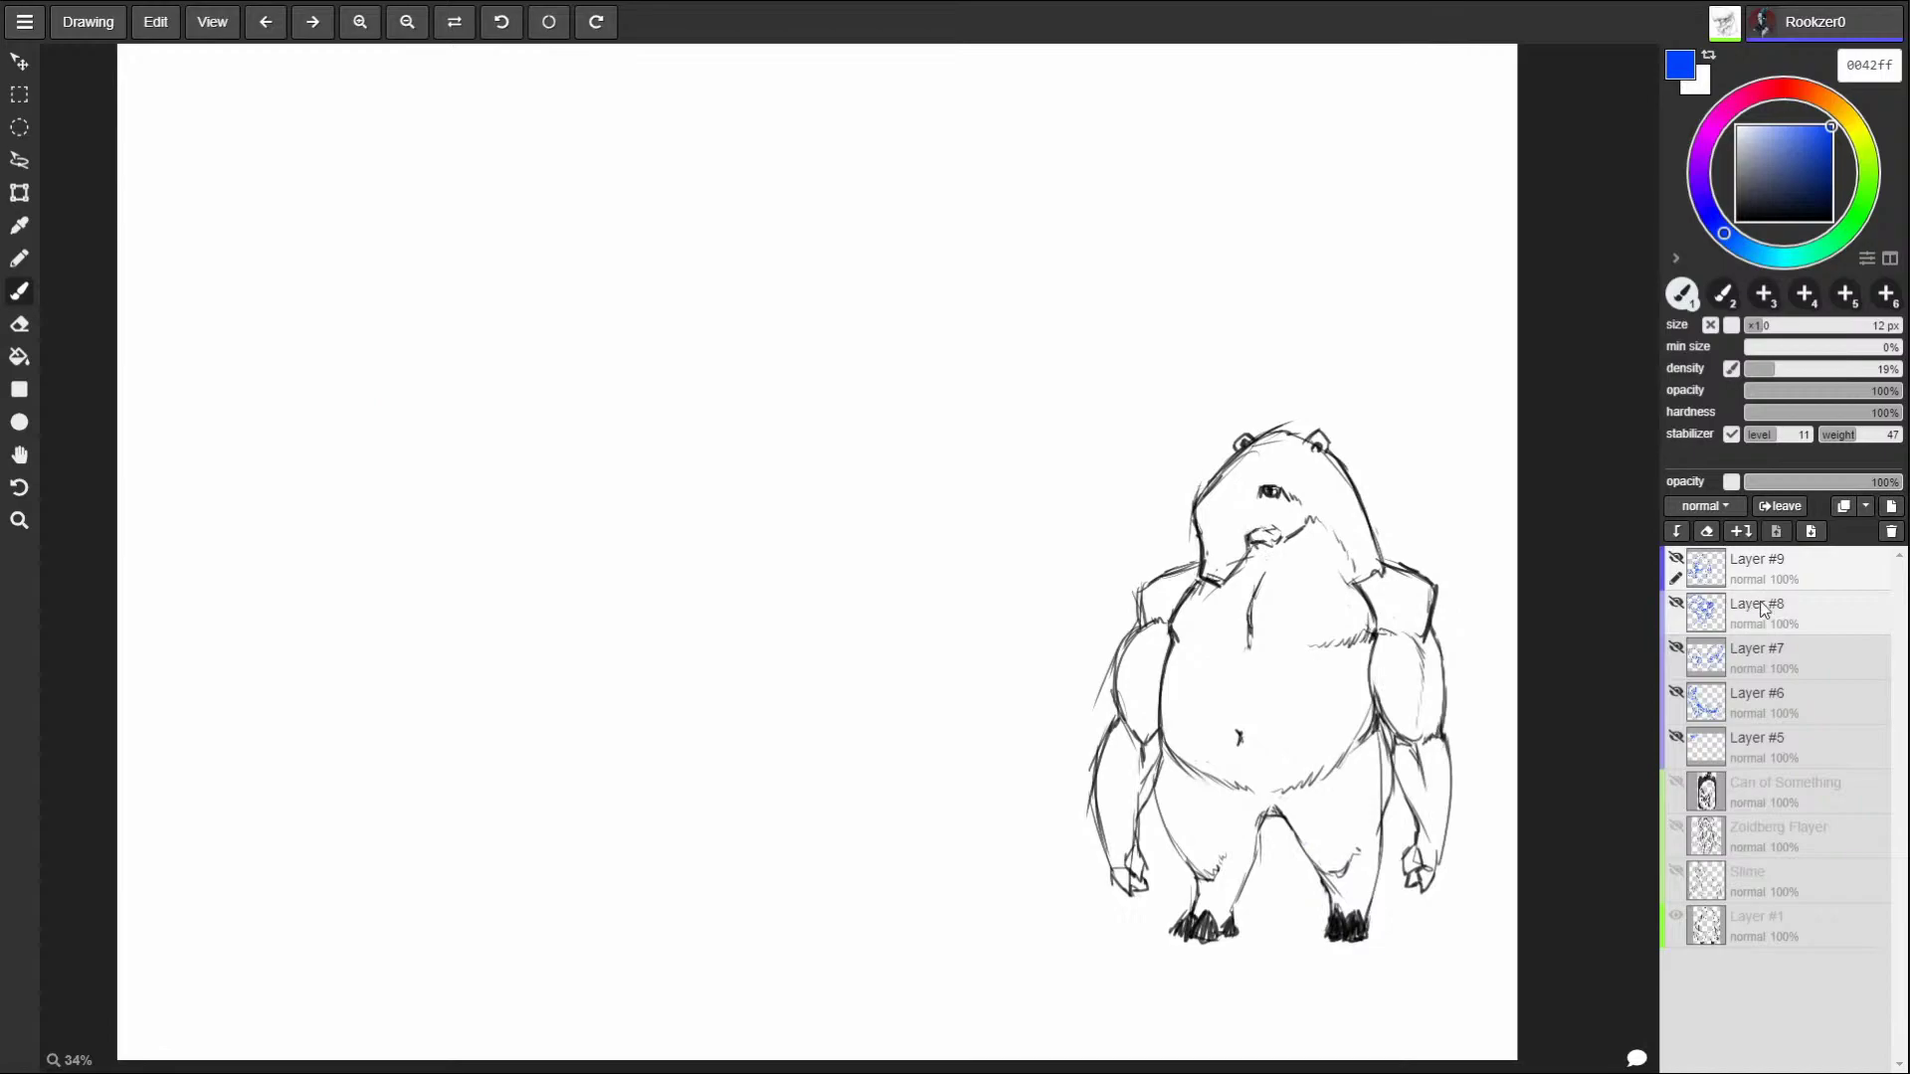
click(1893, 509)
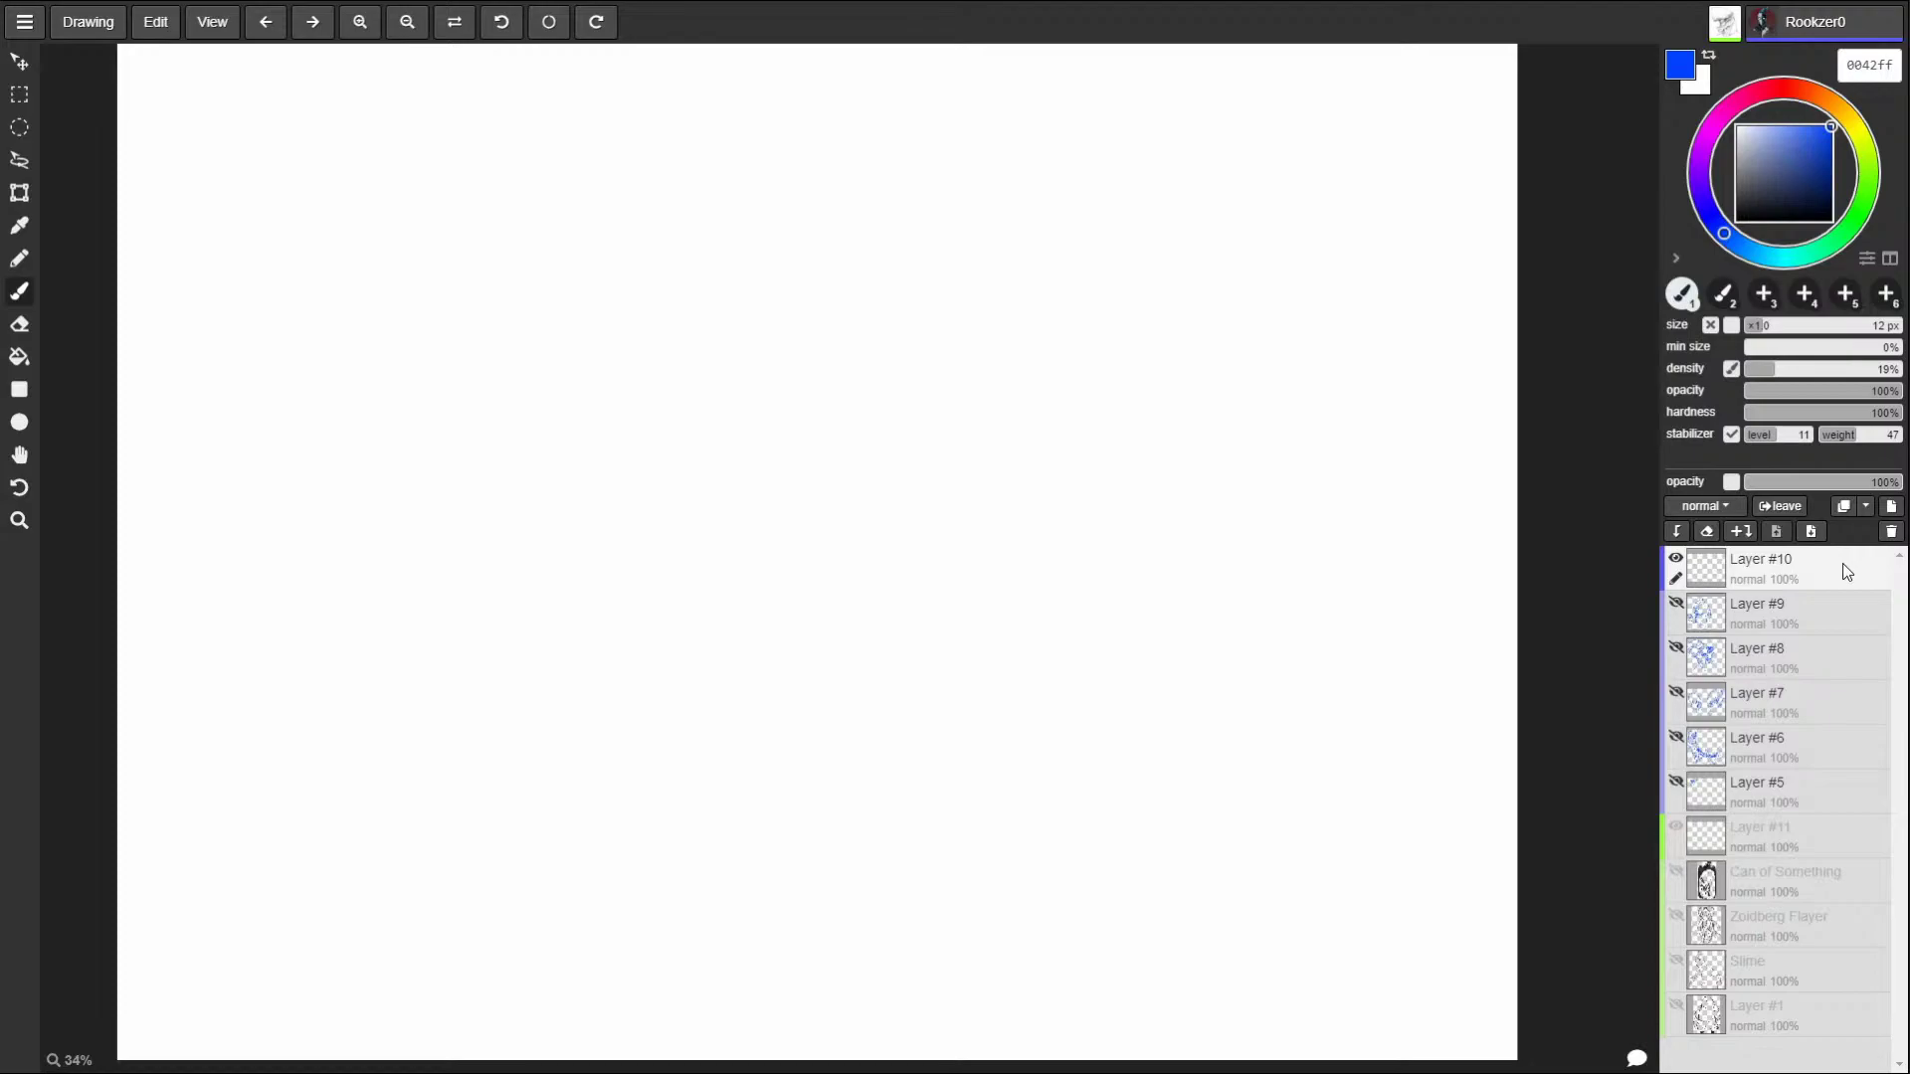
mouse_move(1137, 784)
mouse_down()
mouse_move(1190, 819)
mouse_move(1209, 883)
mouse_move(1190, 884)
mouse_move(1142, 979)
mouse_move(1159, 954)
mouse_move(1170, 976)
mouse_move(1213, 883)
mouse_up()
mouse_move(1181, 952)
mouse_down()
mouse_move(1254, 832)
mouse_move(1223, 844)
mouse_move(1206, 806)
mouse_move(1228, 732)
mouse_up()
mouse_move(1202, 817)
mouse_down()
mouse_move(1225, 733)
mouse_move(1265, 741)
mouse_move(1246, 778)
mouse_up()
drag(1258, 706, 1297, 808)
drag(1285, 790, 1311, 822)
drag(1270, 698, 1296, 796)
mouse_move(1273, 704)
mouse_down()
mouse_move(1325, 704)
mouse_move(1346, 778)
mouse_up()
mouse_move(1344, 773)
mouse_down()
mouse_move(1332, 851)
mouse_move(1352, 822)
mouse_up()
mouse_move(1355, 852)
mouse_down()
mouse_move(1373, 943)
mouse_move(1345, 983)
mouse_up()
drag(1370, 935, 1382, 978)
mouse_move(1179, 701)
mouse_down()
mouse_move(1221, 668)
mouse_move(1194, 579)
mouse_move(1263, 509)
mouse_move(1311, 597)
mouse_move(1308, 686)
mouse_up()
mouse_move(1306, 608)
mouse_down()
mouse_move(1256, 716)
mouse_move(1231, 717)
mouse_move(1215, 682)
mouse_up()
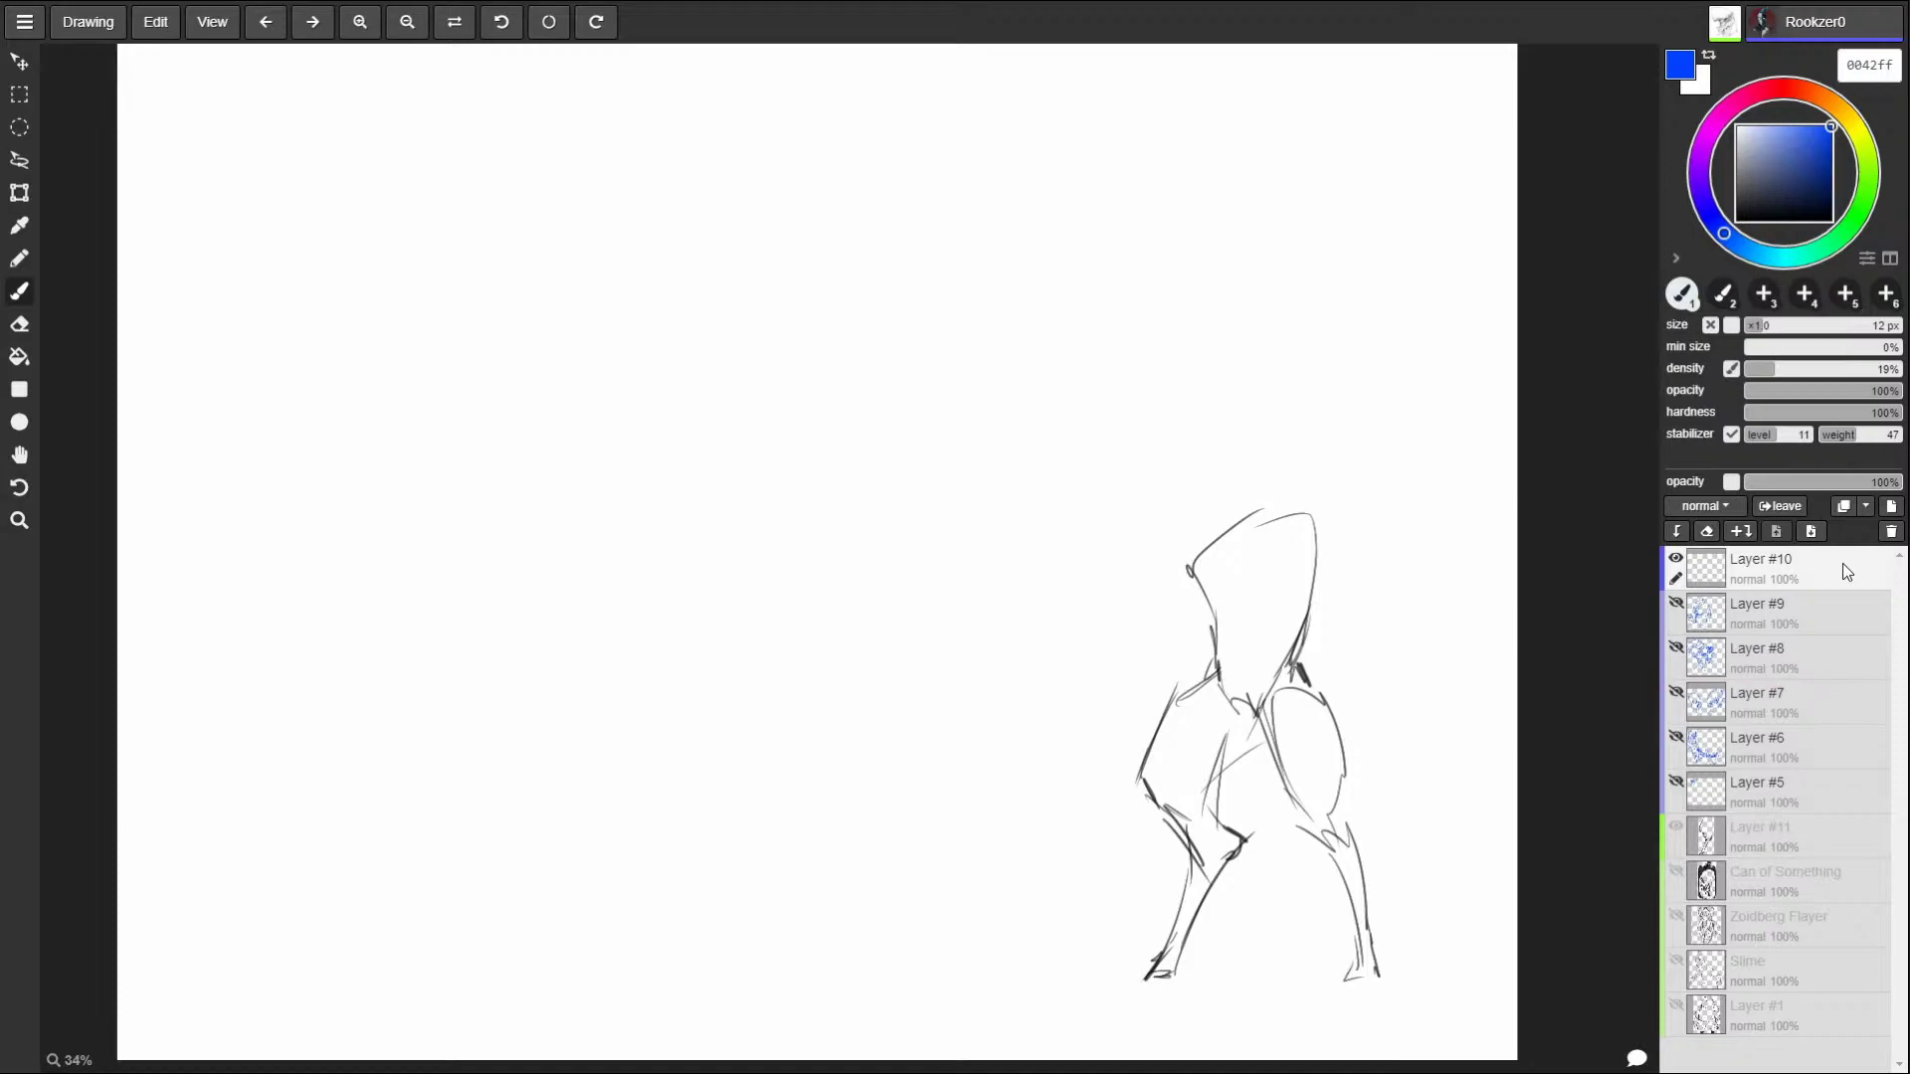
drag(1164, 436, 1152, 494)
key(ctrl+z)
drag(1142, 454, 1193, 437)
mouse_move(1156, 490)
mouse_down()
mouse_move(1213, 462)
mouse_move(1233, 535)
mouse_up()
mouse_move(1193, 430)
mouse_down()
mouse_move(1253, 434)
mouse_move(1305, 514)
mouse_move(1206, 544)
mouse_up()
drag(1287, 466, 1330, 504)
drag(1302, 491, 1330, 508)
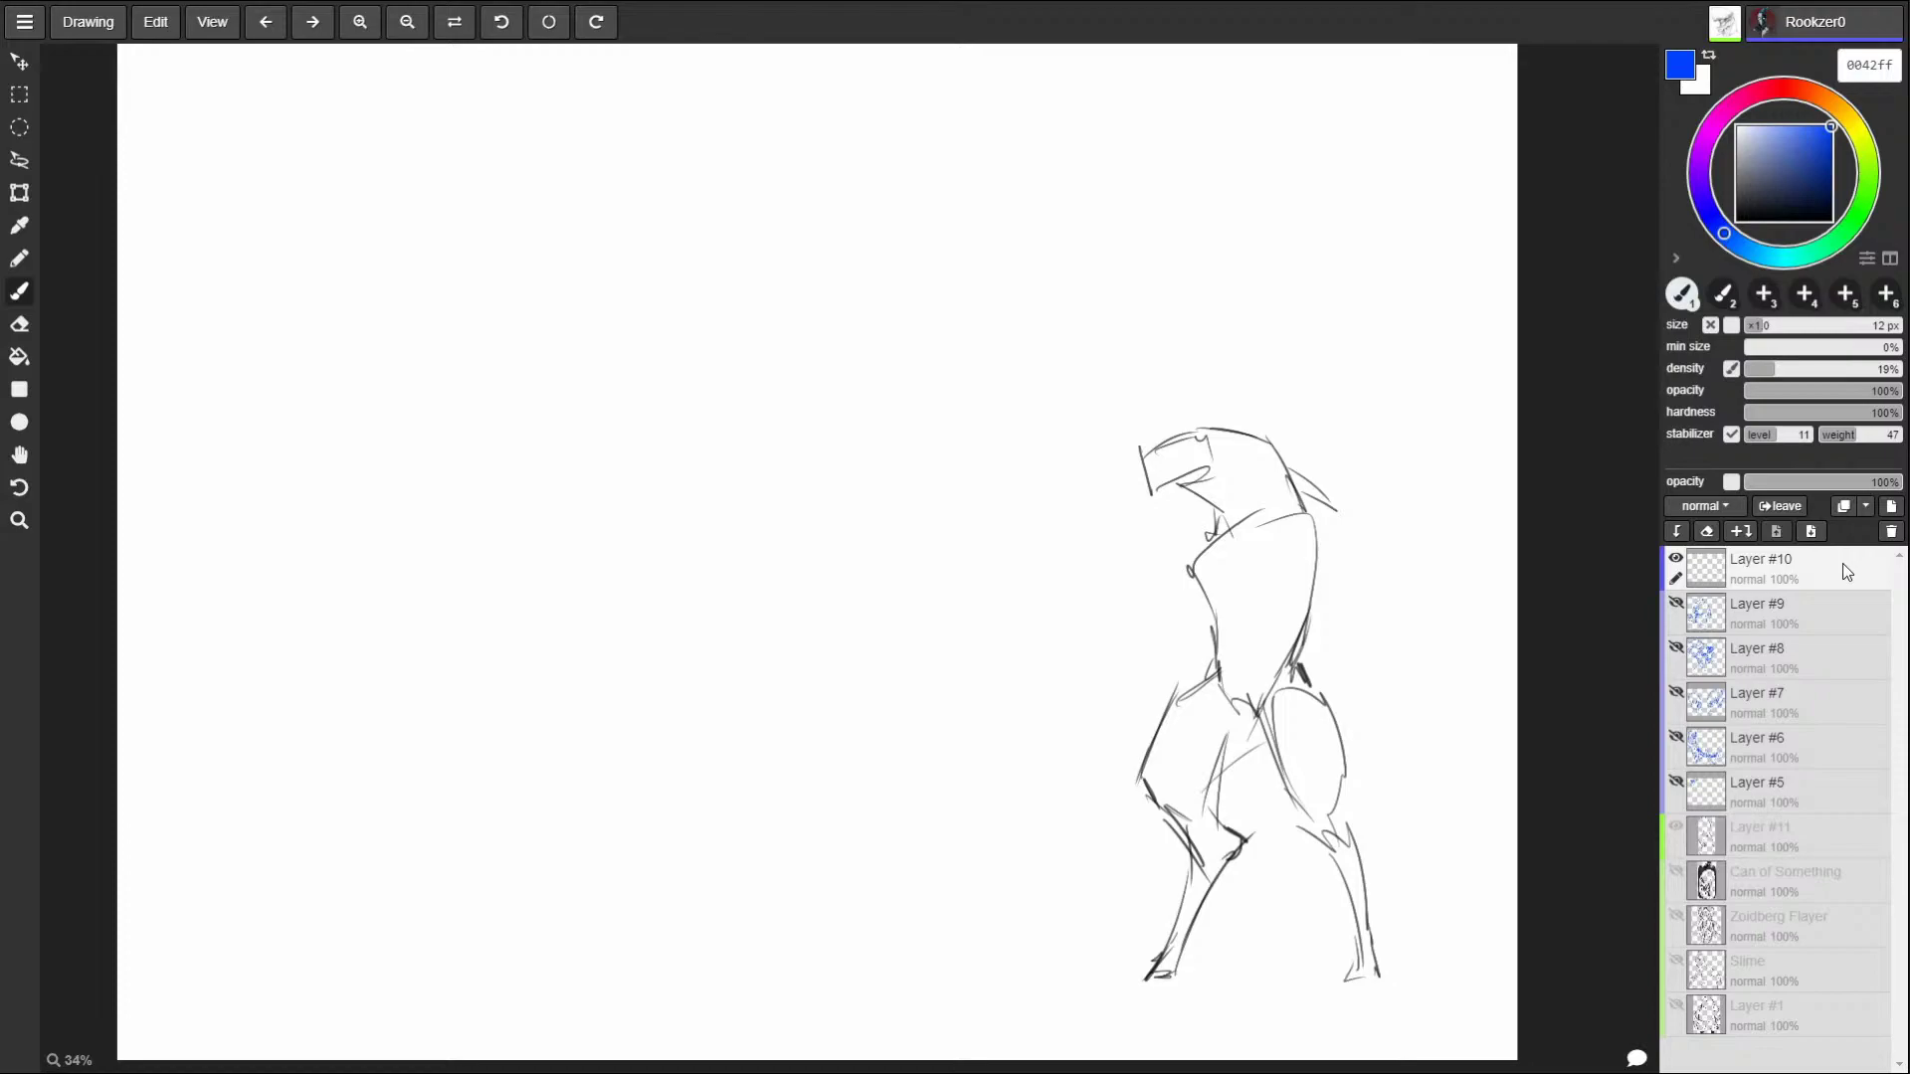
mouse_move(1191, 588)
mouse_down()
mouse_move(1092, 797)
mouse_move(1091, 907)
mouse_up()
drag(1147, 798, 1114, 889)
mouse_move(1169, 668)
mouse_down()
mouse_move(1161, 707)
mouse_move(1205, 657)
mouse_up()
drag(1209, 588, 1201, 630)
mouse_move(1175, 588)
mouse_down()
mouse_move(1169, 609)
mouse_move(1203, 544)
mouse_move(1176, 602)
mouse_up()
Sketch a hooded, oval-headed figure in blue with small dot eyes, a nose and a collar around the neck.
drag(858, 242, 868, 248)
mouse_move(474, 175)
mouse_down()
mouse_move(506, 249)
mouse_move(422, 214)
mouse_move(487, 181)
mouse_up()
drag(442, 288, 512, 270)
mouse_move(511, 278)
mouse_down()
mouse_move(505, 353)
mouse_move(499, 404)
mouse_up()
mouse_move(447, 287)
mouse_down()
mouse_move(450, 378)
mouse_move(422, 282)
mouse_up()
drag(1333, 527, 1371, 577)
drag(495, 247, 531, 283)
mouse_move(1341, 575)
mouse_down()
mouse_move(1321, 592)
mouse_move(1355, 609)
mouse_up()
mouse_move(436, 198)
mouse_down()
mouse_move(443, 221)
mouse_move(503, 201)
mouse_up()
drag(490, 223, 492, 228)
drag(1347, 607, 1320, 682)
drag(464, 229, 467, 234)
Sketch the hooded figure's narrow torso, hips and upper arms, with ragged fringes on the shoulders and coat front.
drag(1374, 577, 1361, 672)
mouse_move(481, 241)
mouse_down()
mouse_move(375, 391)
mouse_move(460, 475)
mouse_up()
mouse_move(505, 283)
mouse_down()
mouse_move(562, 332)
mouse_move(520, 557)
mouse_up()
drag(469, 418, 468, 562)
mouse_move(467, 545)
mouse_down()
mouse_move(514, 537)
mouse_move(568, 672)
mouse_move(441, 654)
mouse_up()
mouse_move(393, 354)
mouse_down()
mouse_move(365, 378)
mouse_move(353, 491)
mouse_up()
drag(573, 370, 611, 535)
drag(507, 316, 514, 482)
mouse_move(418, 327)
mouse_down()
mouse_move(332, 394)
mouse_move(383, 393)
mouse_up()
drag(567, 328, 625, 382)
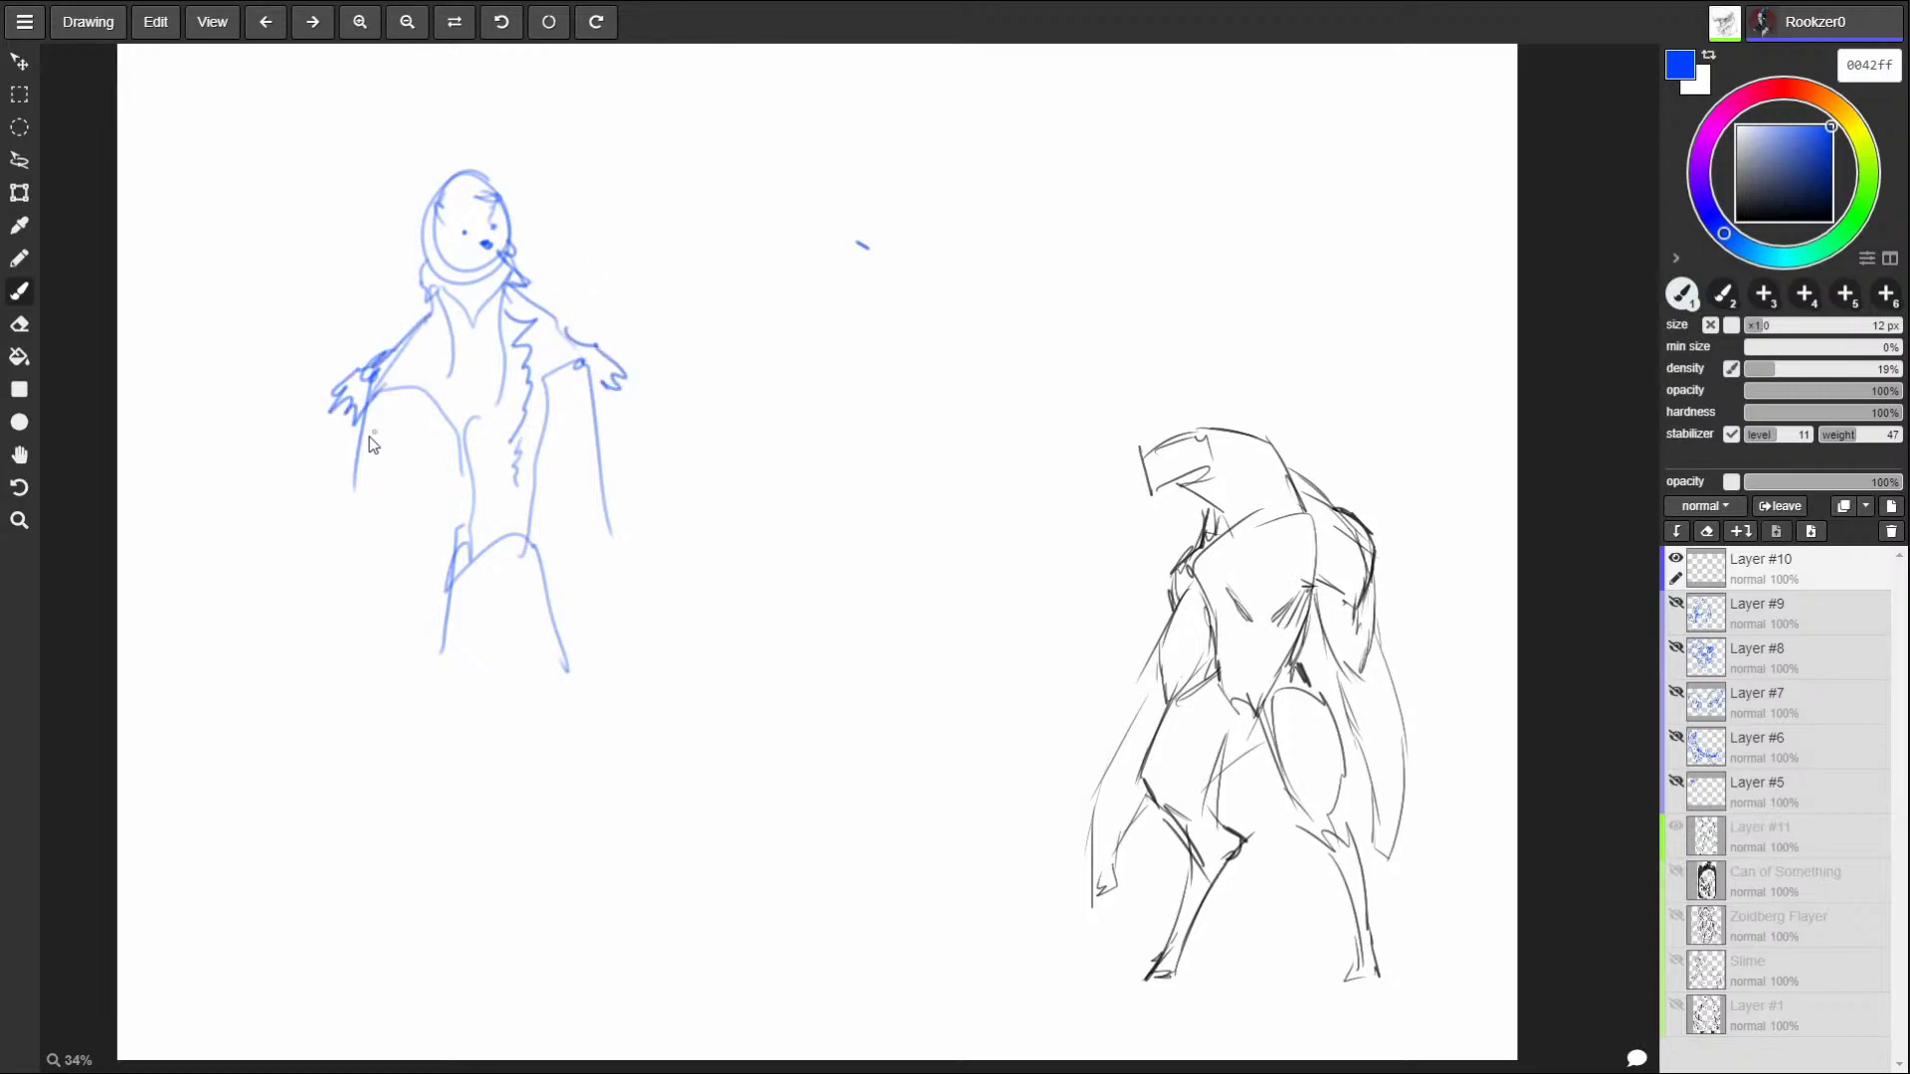
Add inner arm and waist lines to the hooded figure and letter "Howdy" beside its head.
drag(391, 415, 363, 532)
drag(385, 479, 374, 525)
mouse_move(577, 396)
mouse_down()
mouse_move(587, 507)
mouse_move(624, 584)
mouse_move(584, 615)
mouse_up()
mouse_move(438, 505)
mouse_down()
mouse_move(443, 576)
mouse_move(542, 553)
mouse_move(572, 615)
mouse_up()
drag(533, 467, 567, 595)
drag(444, 428, 437, 526)
mouse_move(394, 416)
mouse_down()
mouse_move(423, 418)
mouse_move(437, 537)
mouse_move(424, 686)
mouse_move(492, 586)
mouse_move(572, 699)
mouse_move(579, 607)
mouse_up()
drag(542, 229, 576, 211)
drag(565, 201, 589, 203)
mouse_move(595, 183)
mouse_down()
mouse_move(621, 149)
mouse_move(637, 215)
mouse_up()
Draw the hooded figure's long legs, feet, forearms and clawed hands, then clear the whole sketch from the layer.
mouse_move(423, 668)
mouse_down()
mouse_move(409, 835)
mouse_move(465, 921)
mouse_move(604, 907)
mouse_up()
mouse_move(418, 875)
mouse_down()
mouse_move(396, 965)
mouse_move(524, 895)
mouse_up()
mouse_move(575, 687)
mouse_down()
mouse_move(577, 932)
mouse_move(649, 907)
mouse_up()
mouse_move(648, 888)
mouse_down()
mouse_move(721, 896)
mouse_move(636, 950)
mouse_move(607, 910)
mouse_up()
mouse_move(368, 532)
mouse_down()
mouse_move(338, 721)
mouse_move(354, 711)
mouse_move(371, 776)
mouse_up()
drag(603, 577, 656, 776)
mouse_move(367, 784)
mouse_down()
mouse_move(379, 844)
mouse_move(402, 790)
mouse_move(412, 823)
mouse_up()
drag(651, 741, 659, 774)
mouse_move(641, 734)
mouse_down()
mouse_move(634, 801)
mouse_move(631, 723)
mouse_up()
drag(616, 741, 637, 758)
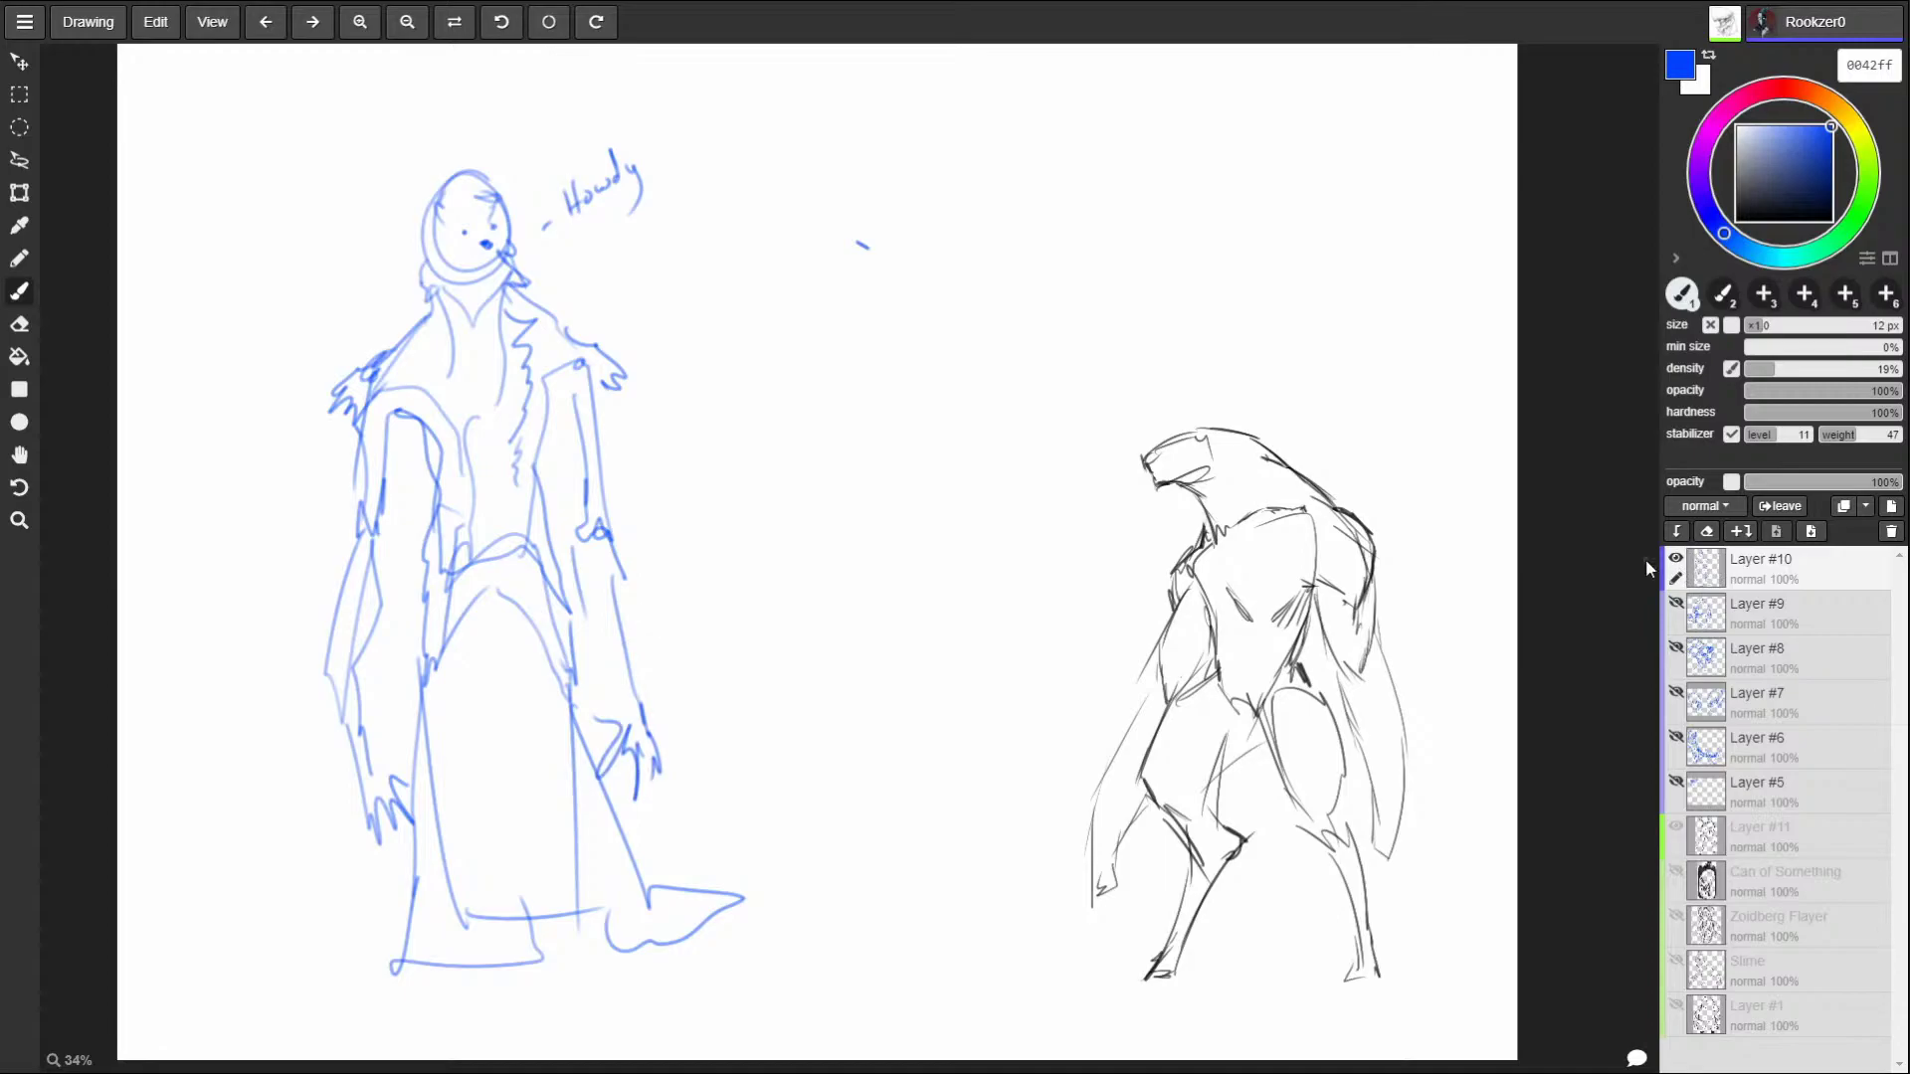
key(Delete)
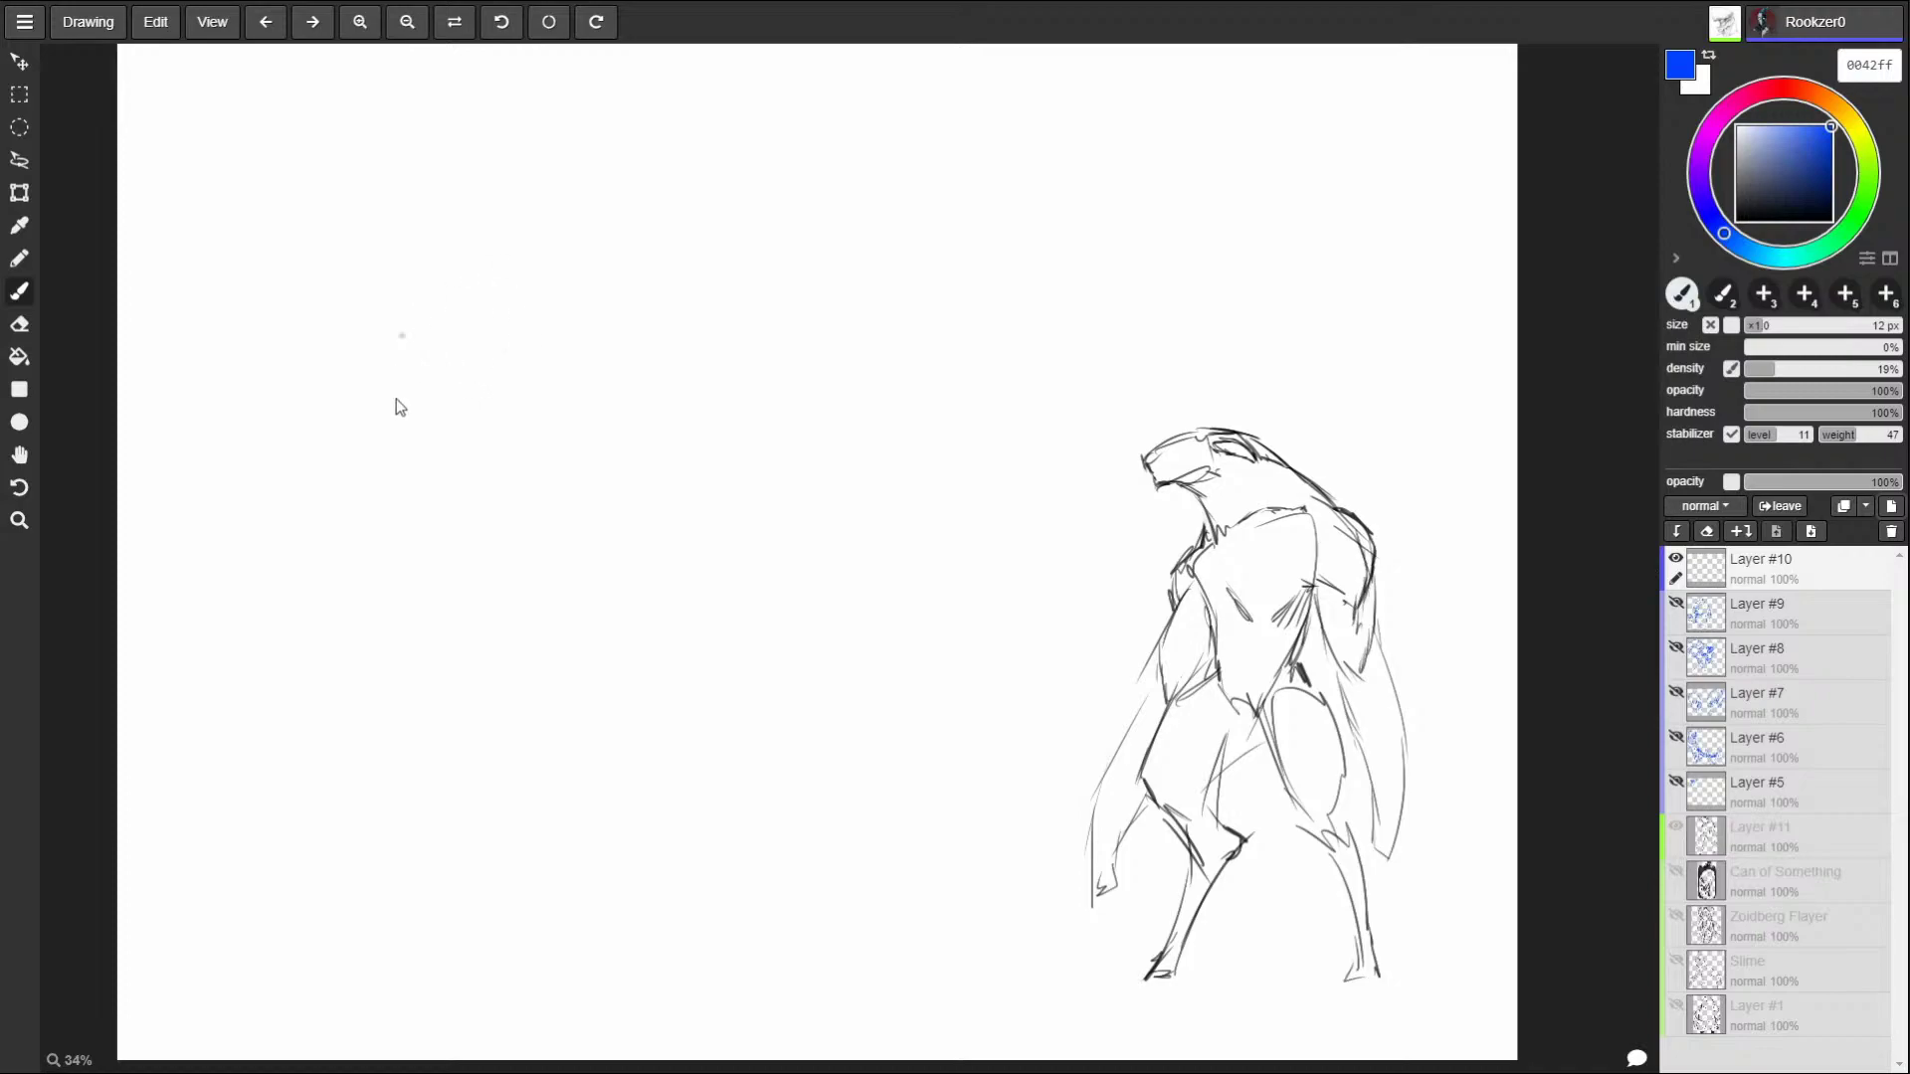
Sketch an antelope-like head from a tall oval with a tapering snout, and fill in a solid dark nose.
drag(434, 249, 414, 220)
mouse_move(400, 212)
mouse_down()
mouse_move(426, 215)
mouse_move(383, 225)
mouse_move(458, 307)
mouse_up()
mouse_move(328, 349)
mouse_down()
mouse_move(323, 398)
mouse_move(393, 388)
mouse_move(426, 355)
mouse_move(314, 393)
mouse_move(370, 244)
mouse_up()
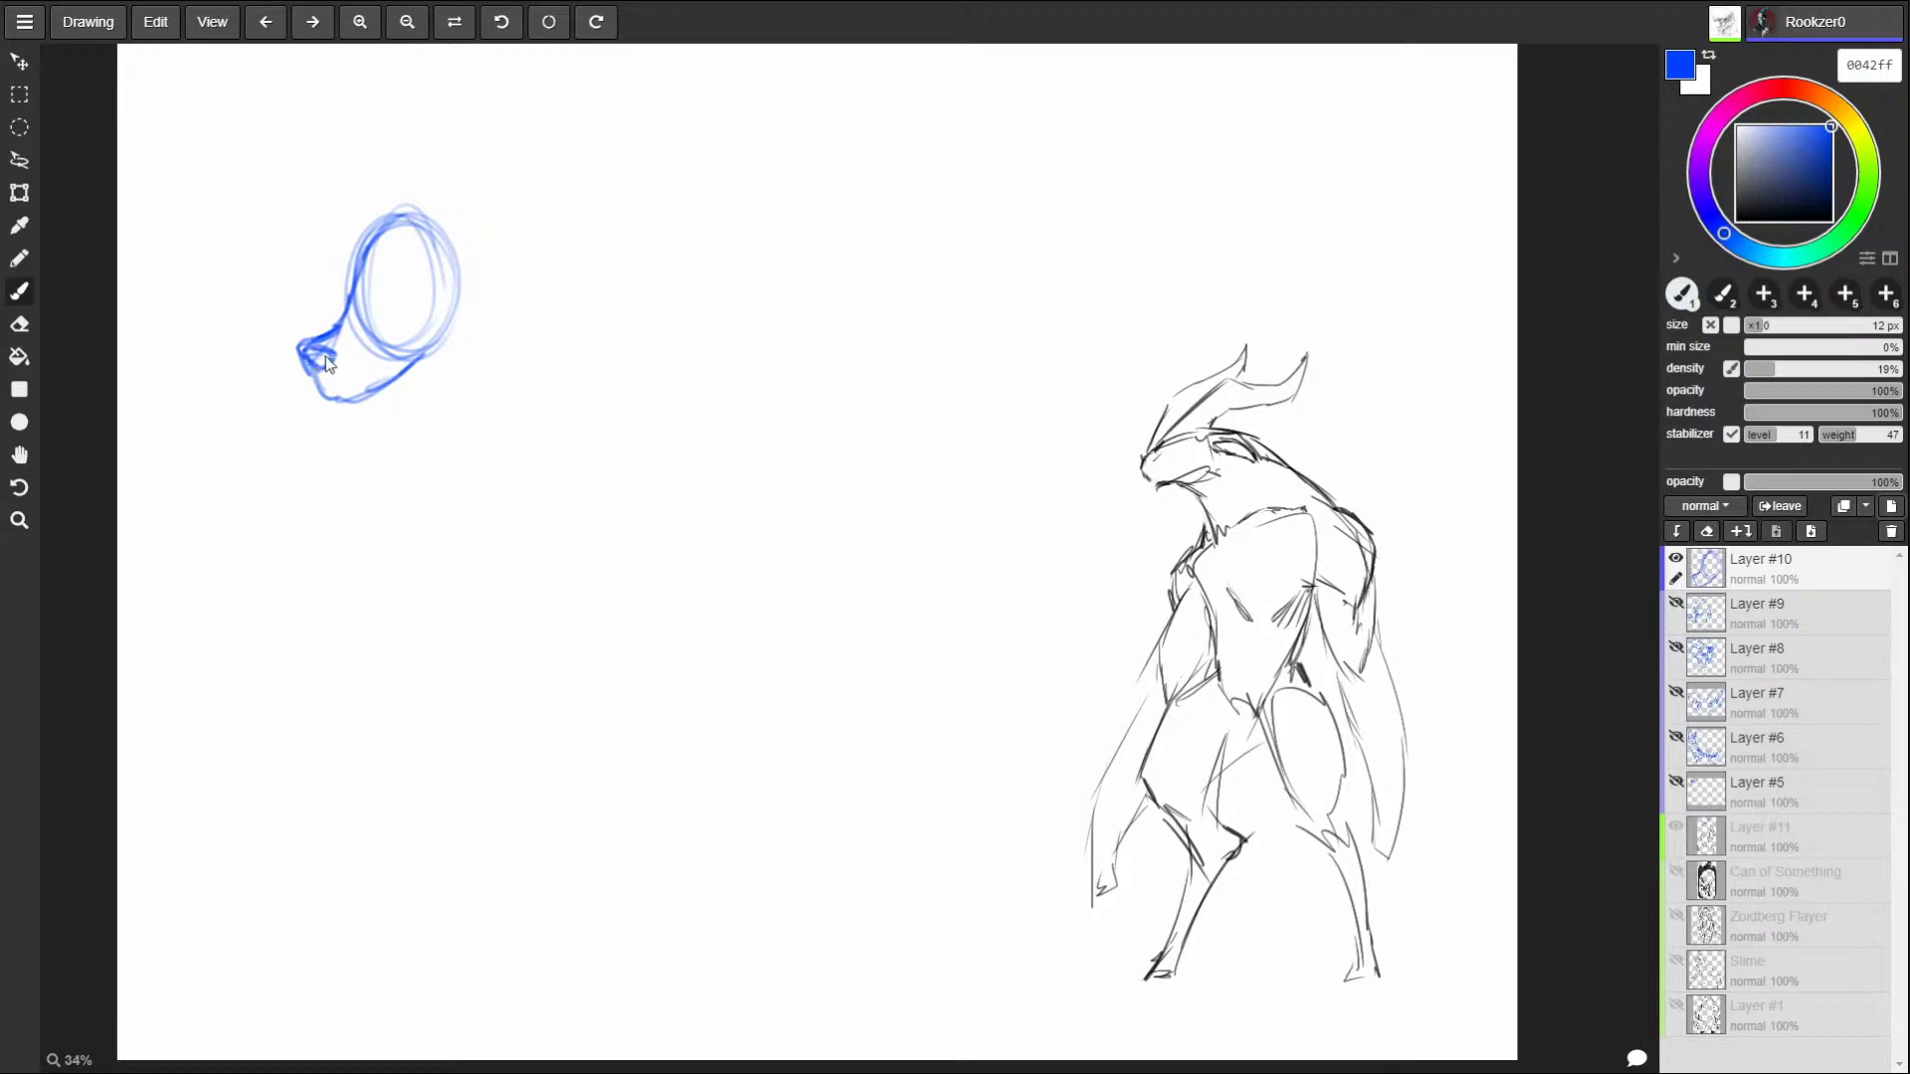
drag(306, 348, 318, 360)
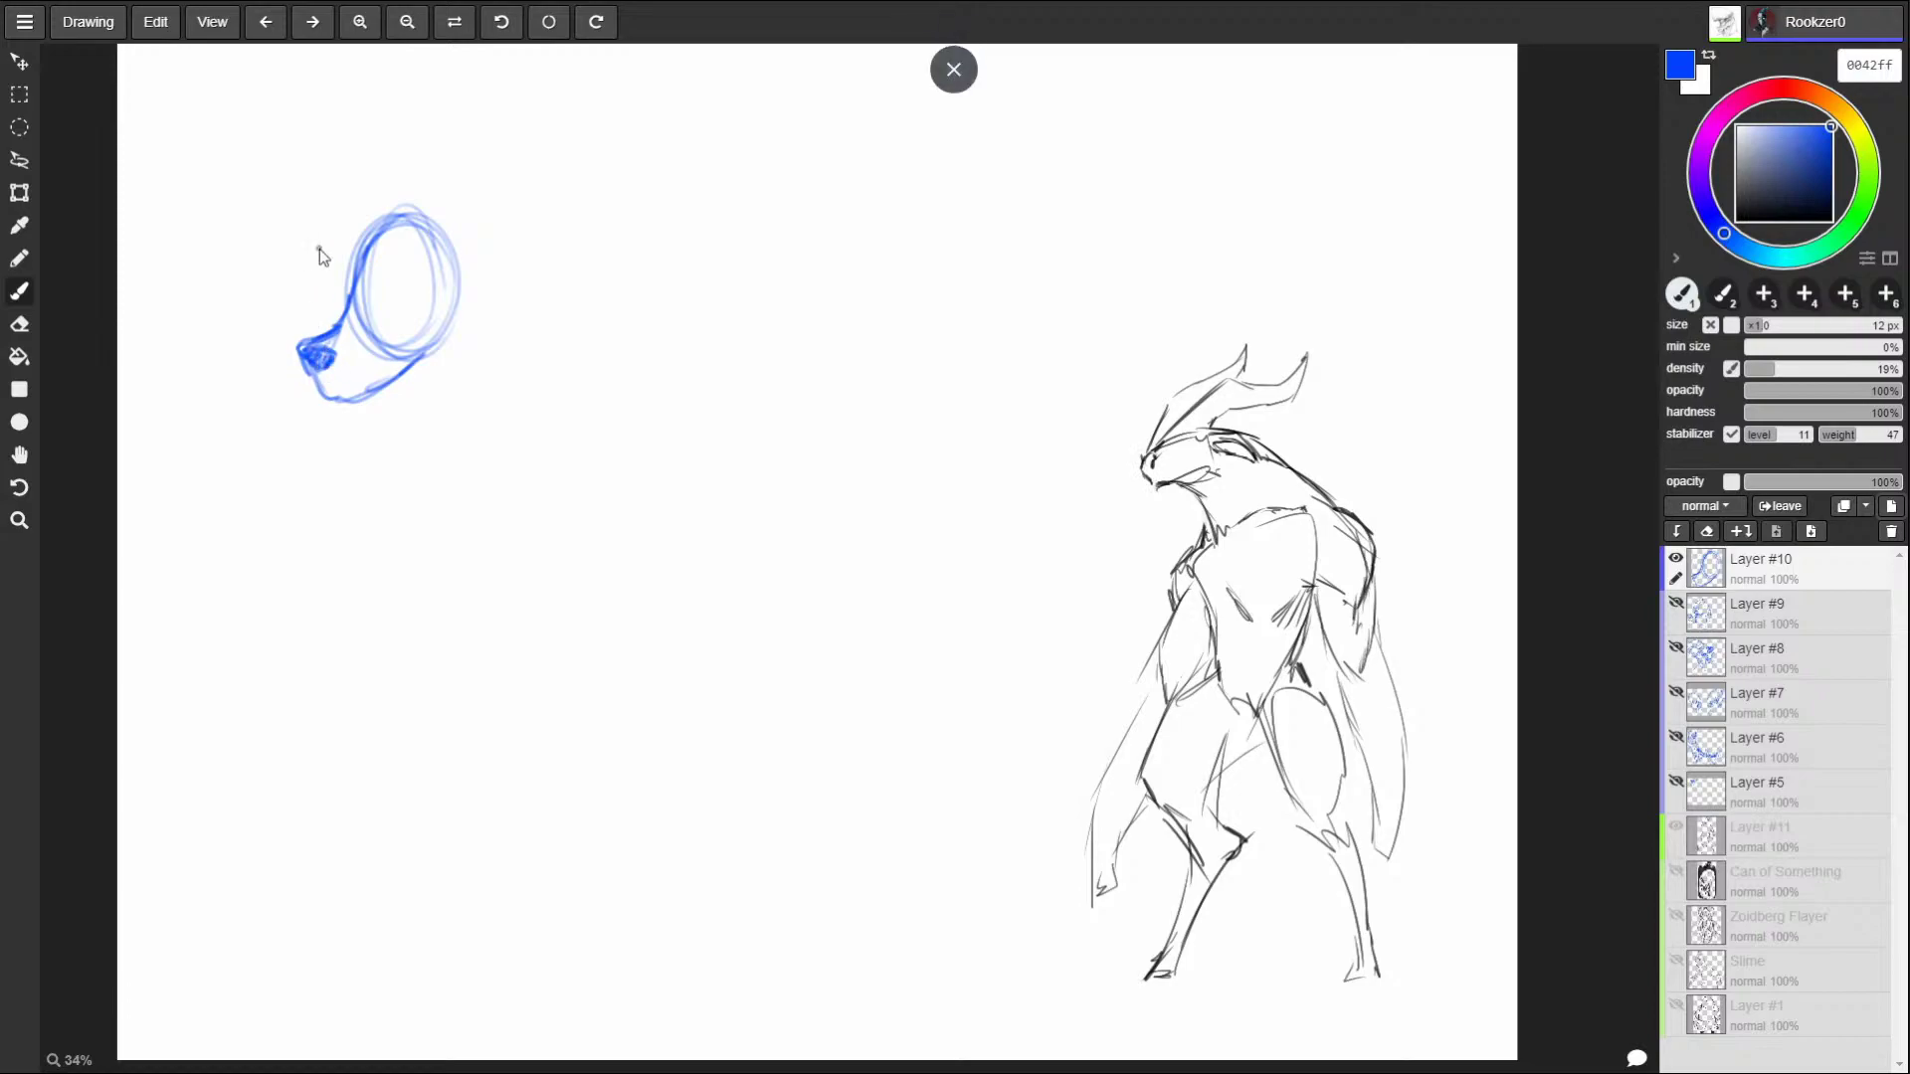
key(ctrl+z)
drag(324, 343, 302, 348)
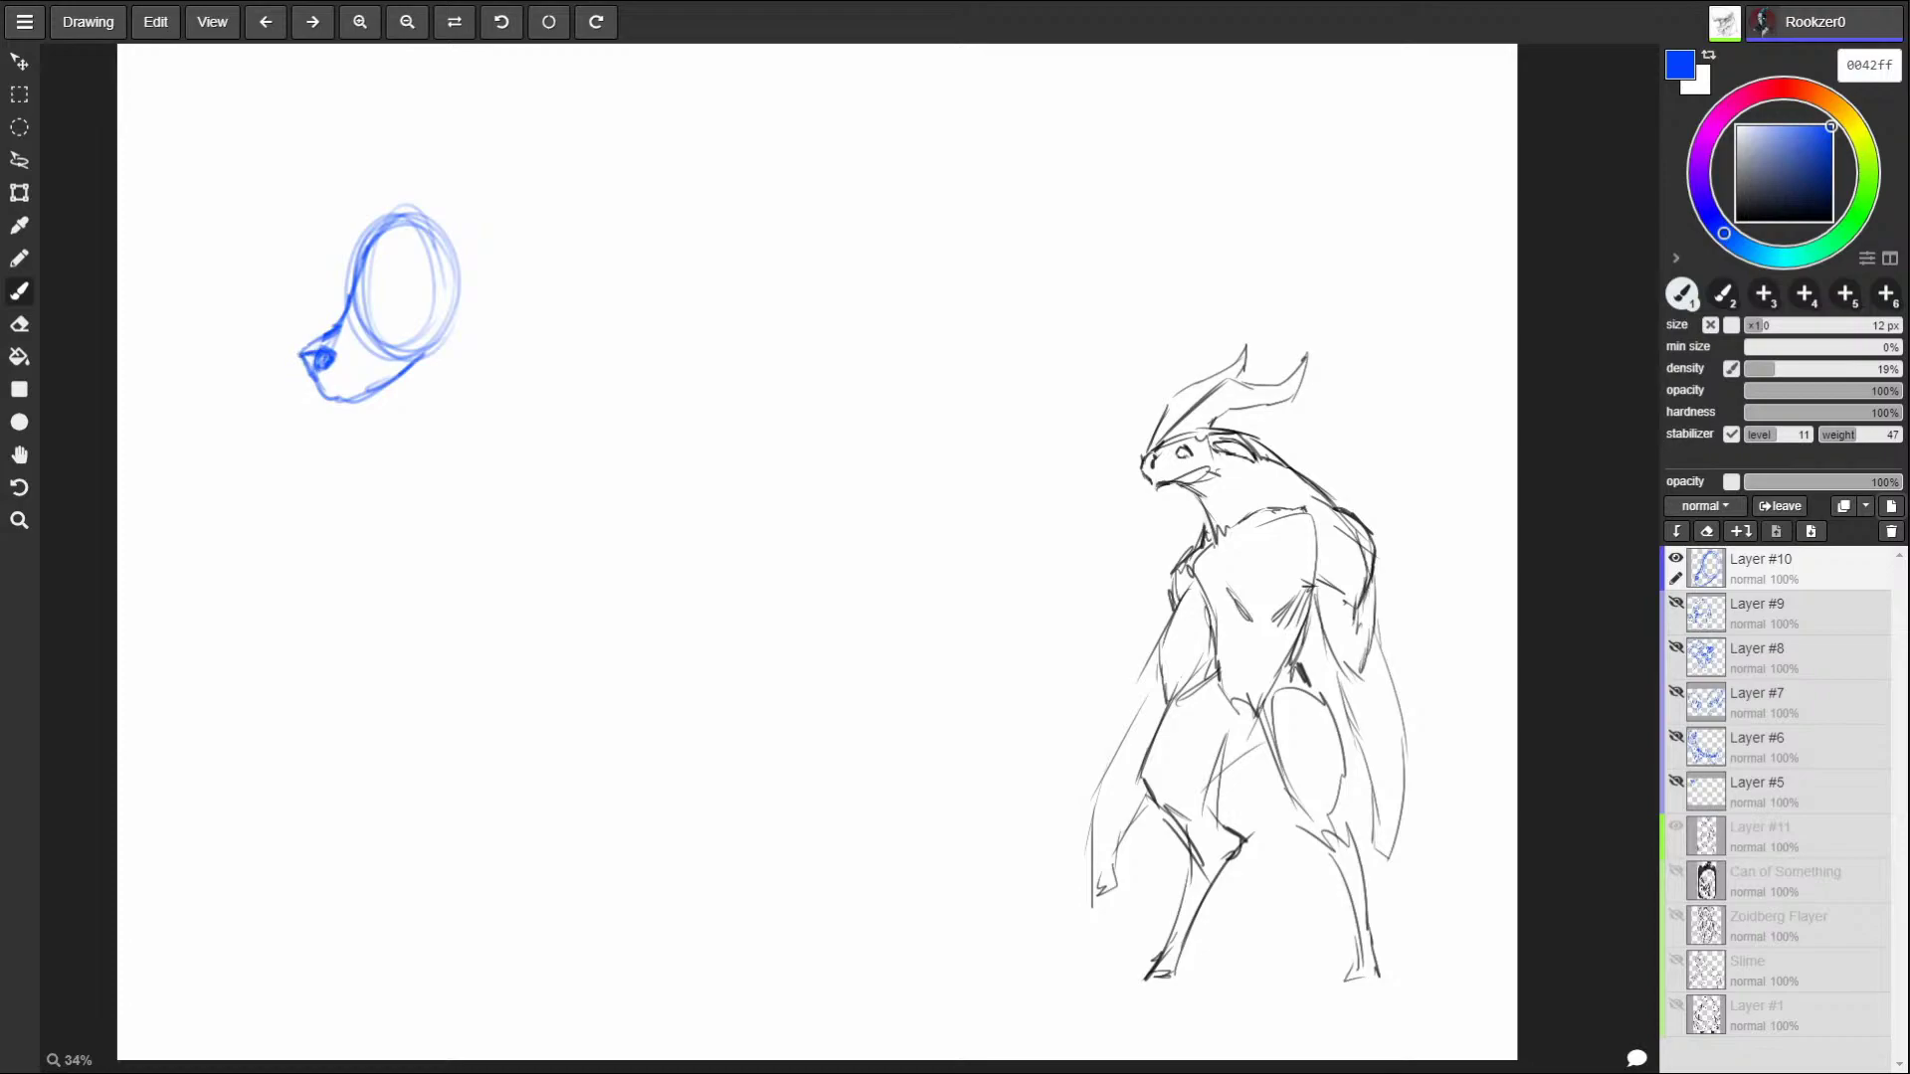
drag(308, 356, 321, 366)
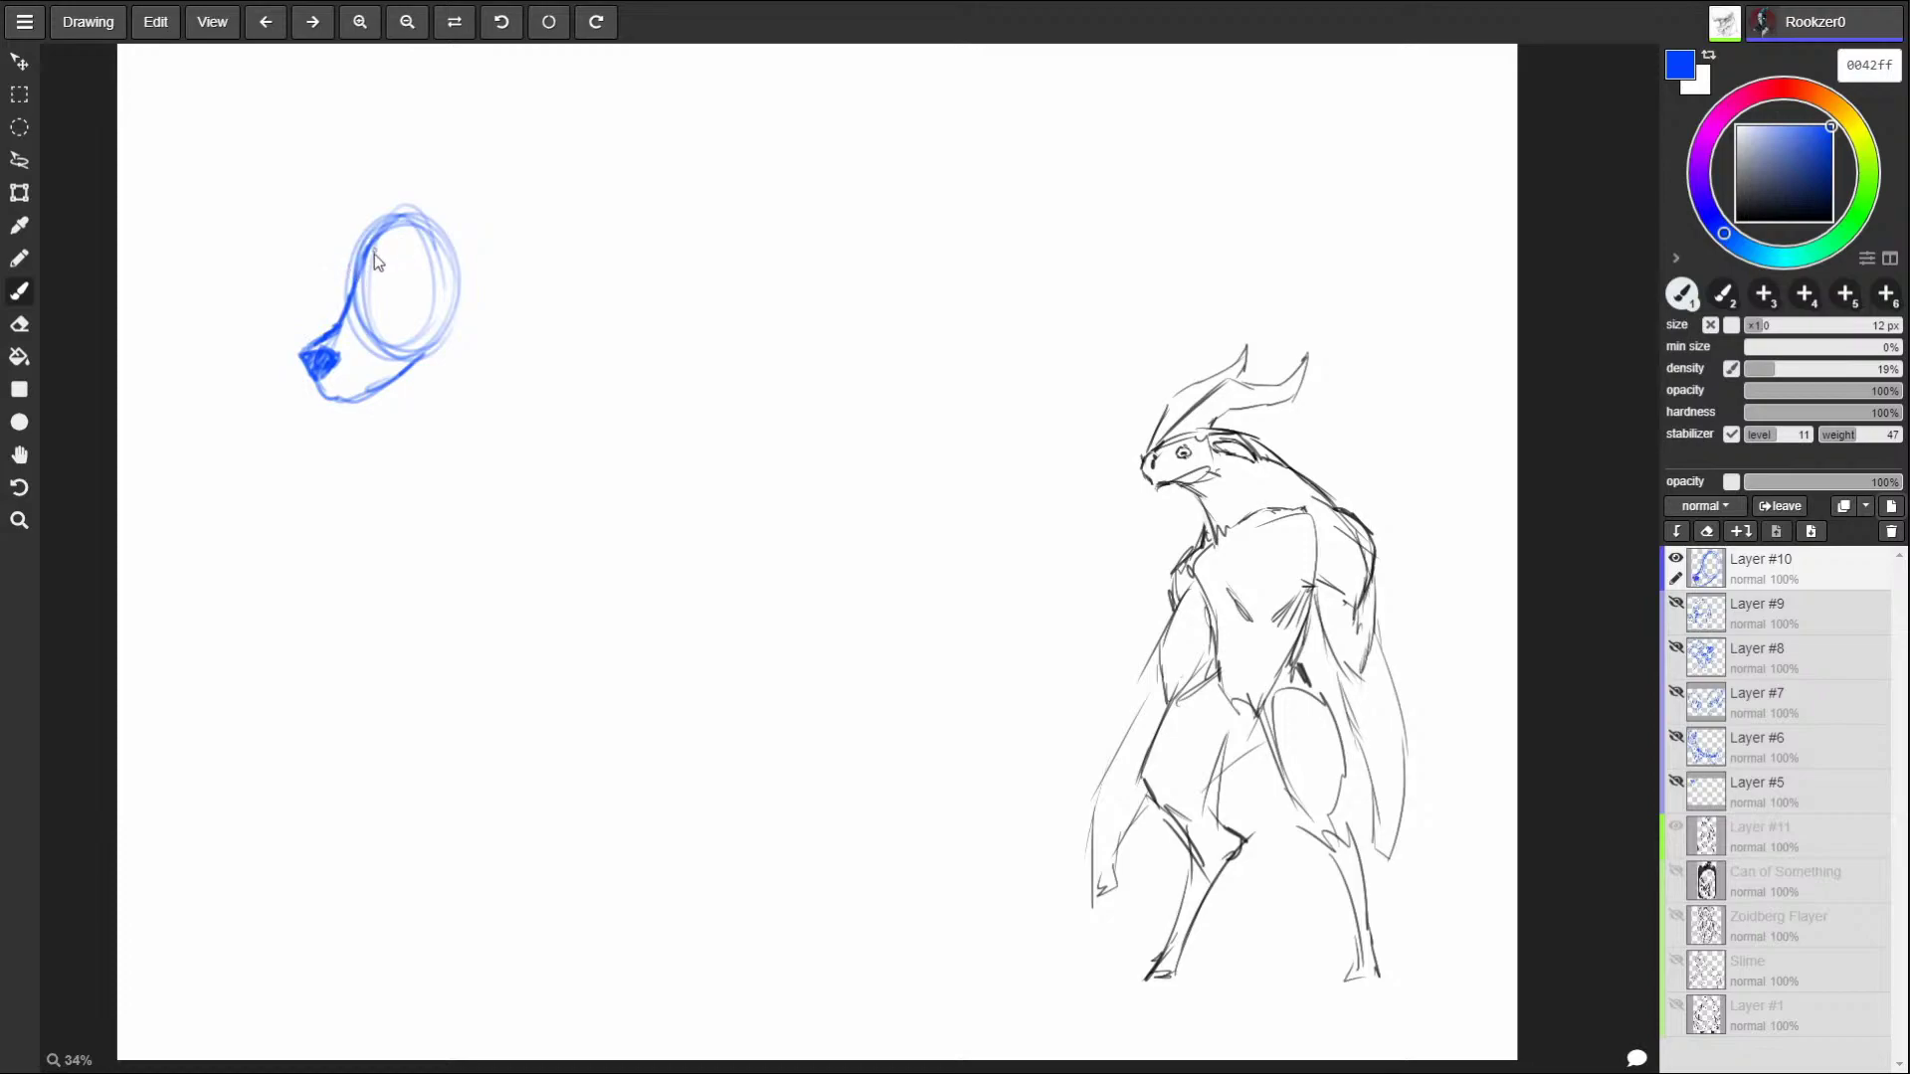
Add a round dark near eye, a small far eye and two pointed ears spreading outward from the head.
drag(364, 266, 400, 220)
mouse_move(404, 284)
mouse_down()
mouse_move(420, 267)
mouse_move(404, 280)
mouse_up()
drag(487, 238, 563, 200)
mouse_move(360, 257)
mouse_down()
mouse_move(251, 217)
mouse_move(255, 241)
mouse_move(285, 235)
mouse_move(247, 207)
mouse_move(338, 284)
mouse_up()
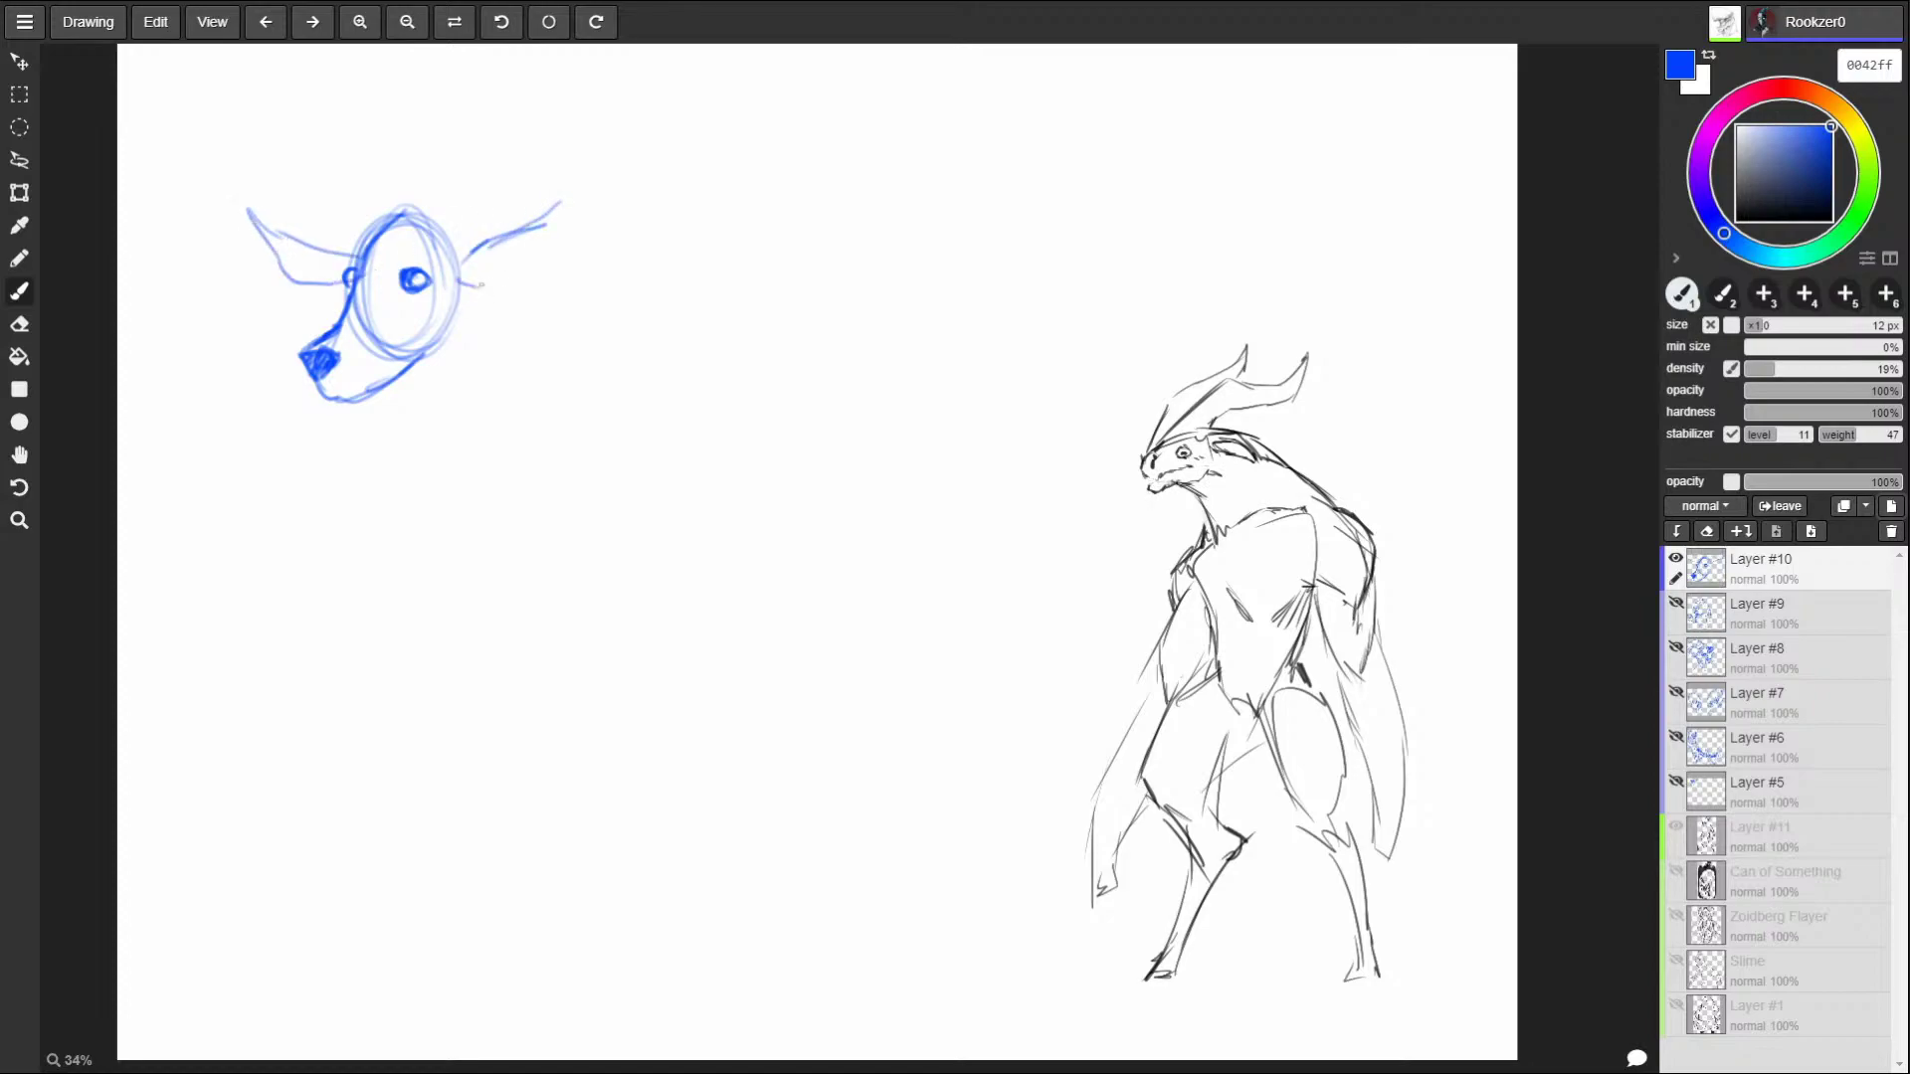
drag(462, 295, 592, 197)
Draw two long curved horns with hatched undersides and add jagged fur tufts around their bases.
mouse_move(390, 211)
mouse_down()
mouse_move(399, 154)
mouse_move(367, 126)
mouse_move(304, 193)
mouse_move(368, 165)
mouse_move(372, 248)
mouse_up()
mouse_move(358, 147)
mouse_down()
mouse_move(467, 149)
mouse_move(517, 114)
mouse_move(640, 149)
mouse_move(565, 175)
mouse_move(518, 157)
mouse_move(460, 241)
mouse_move(523, 157)
mouse_move(610, 172)
mouse_move(637, 142)
mouse_move(583, 155)
mouse_move(492, 117)
mouse_move(402, 224)
mouse_up()
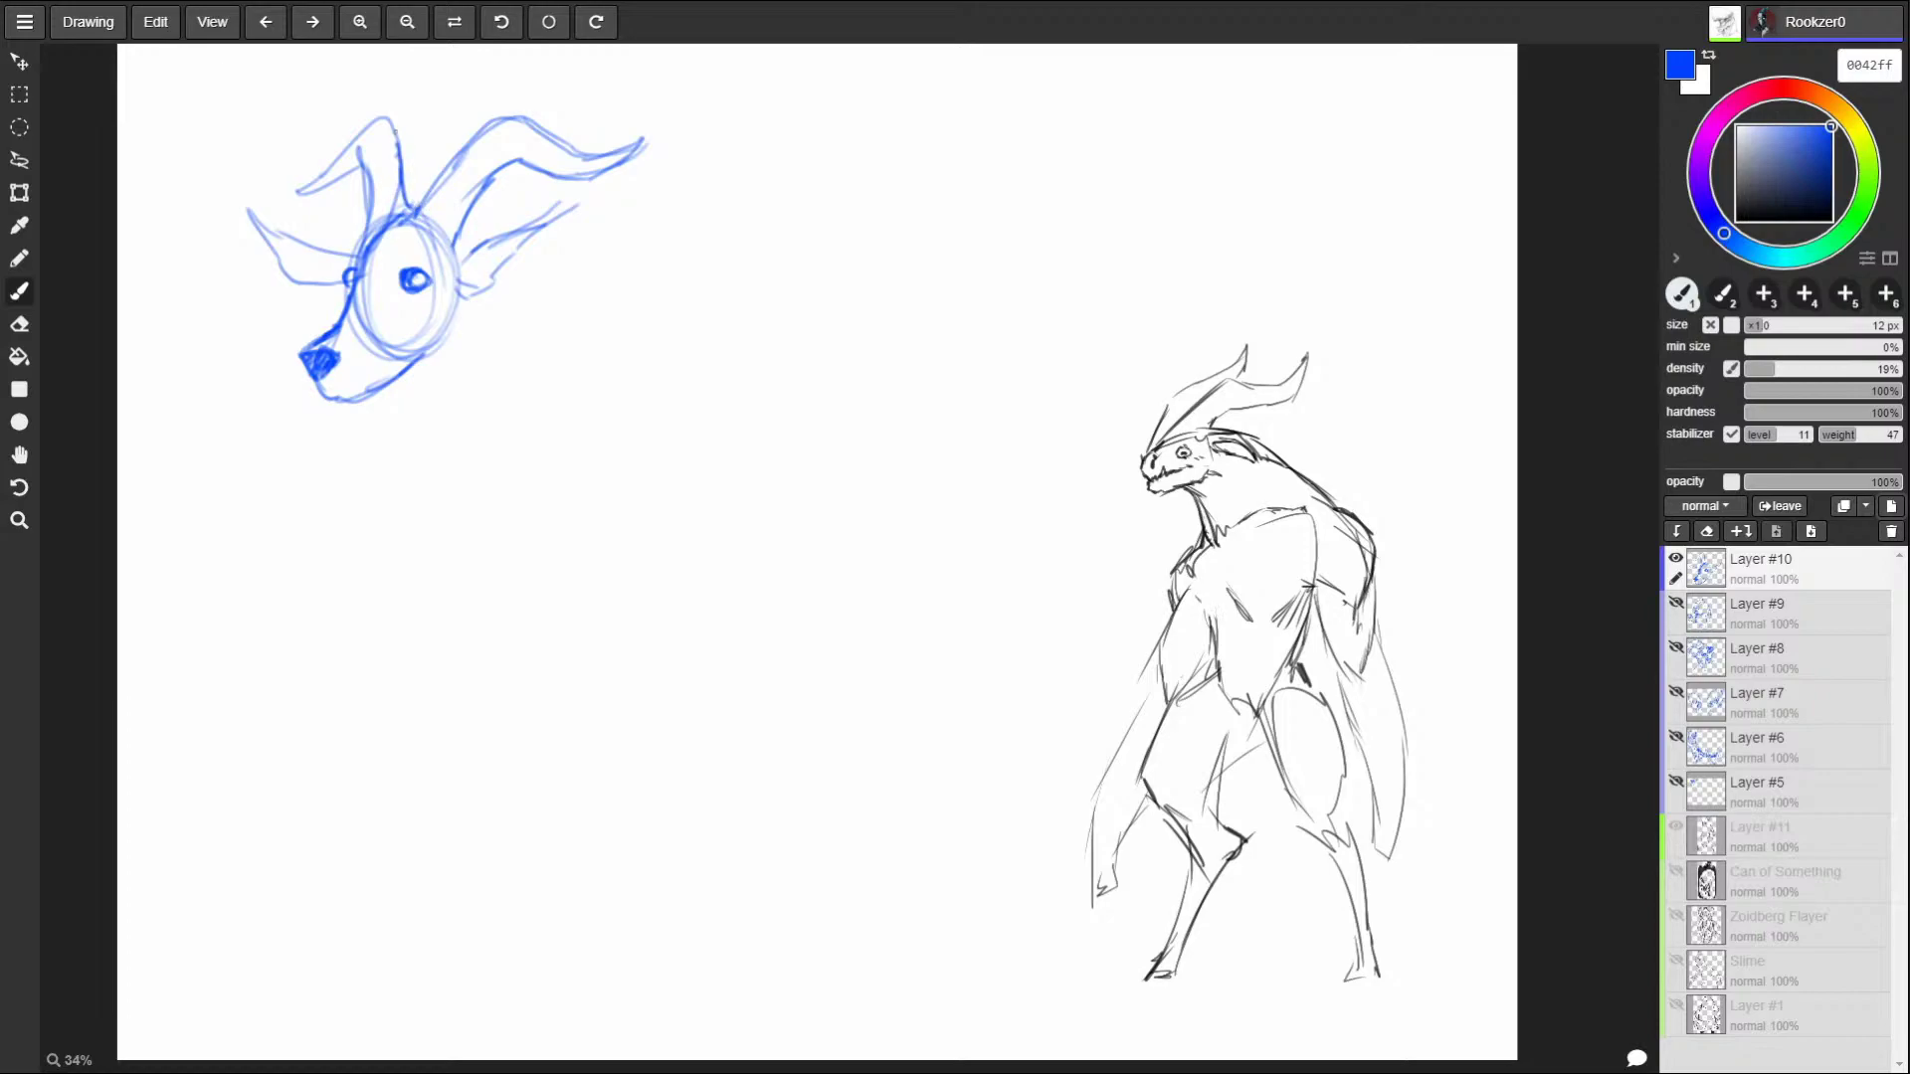
mouse_move(378, 118)
mouse_down()
mouse_move(288, 187)
mouse_move(334, 182)
mouse_up()
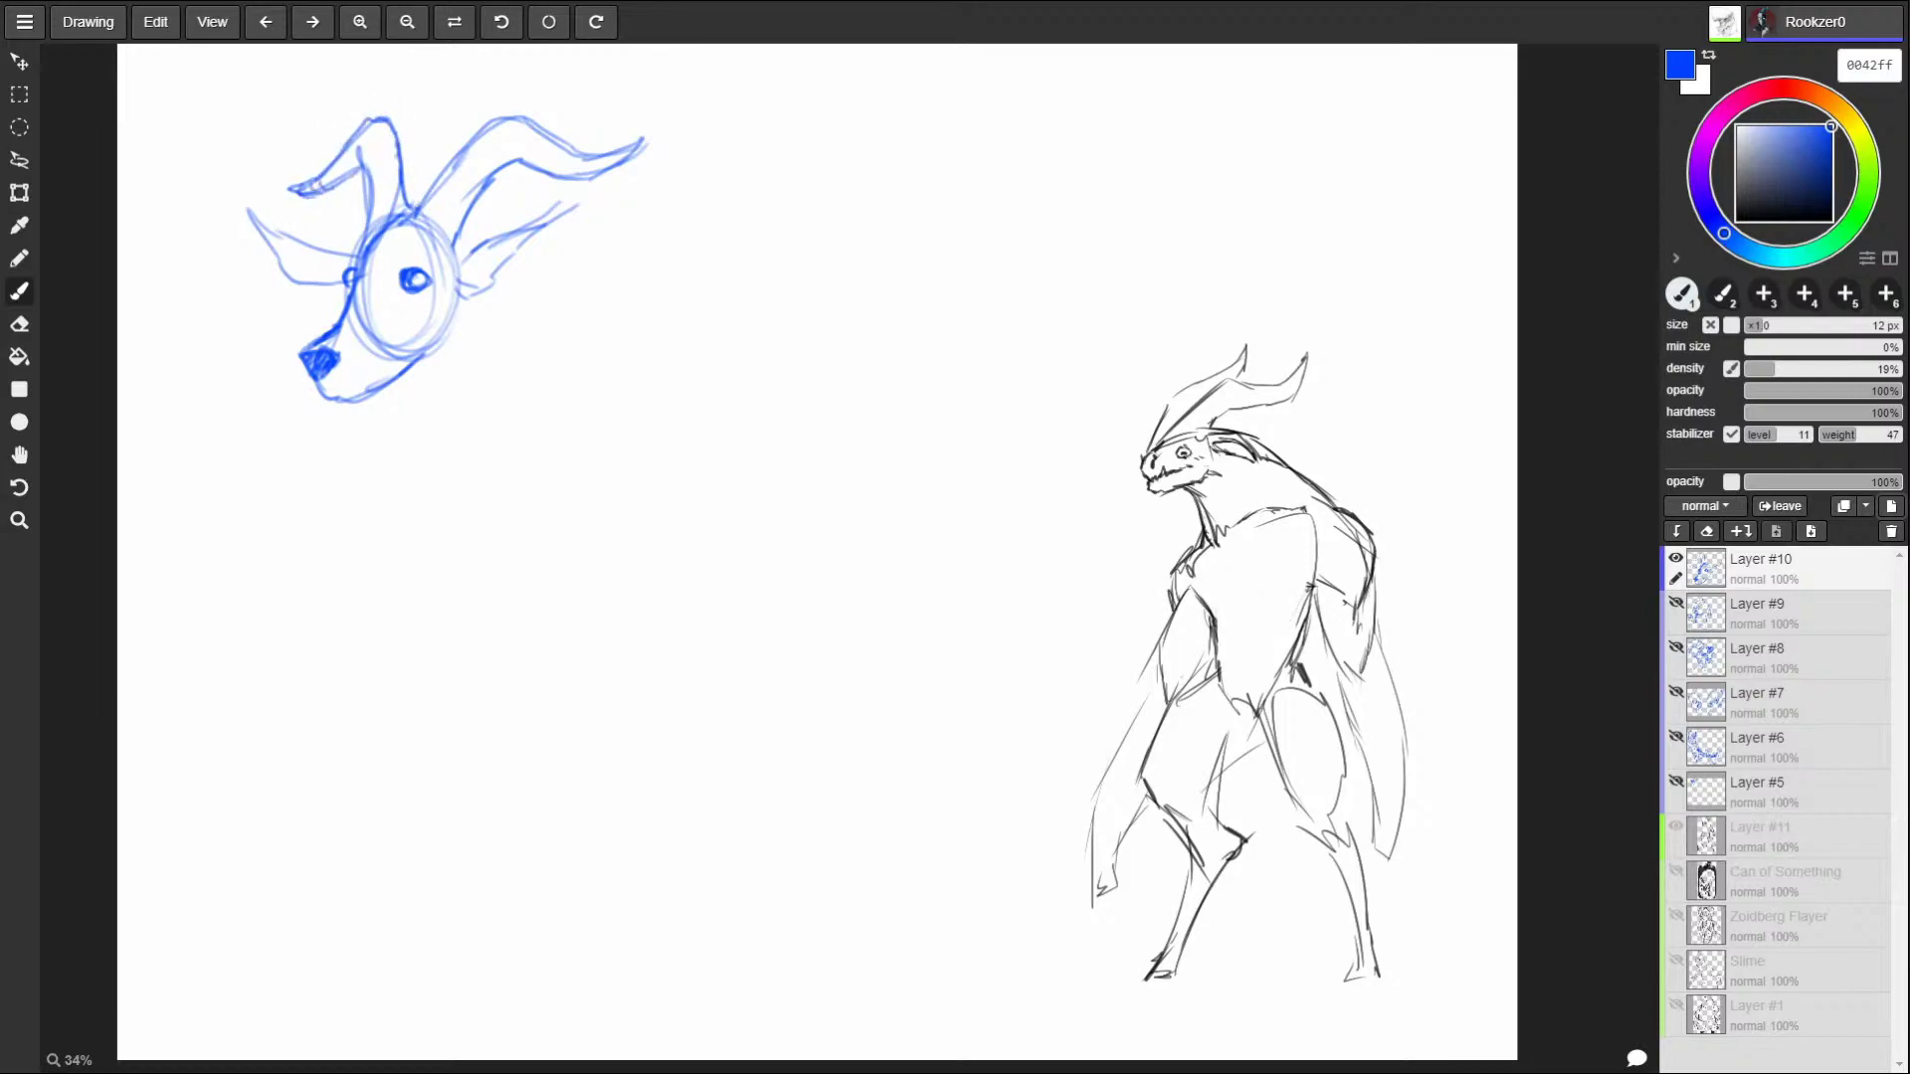
mouse_move(517, 169)
mouse_down()
mouse_move(502, 157)
mouse_move(624, 157)
mouse_up()
drag(505, 159, 465, 208)
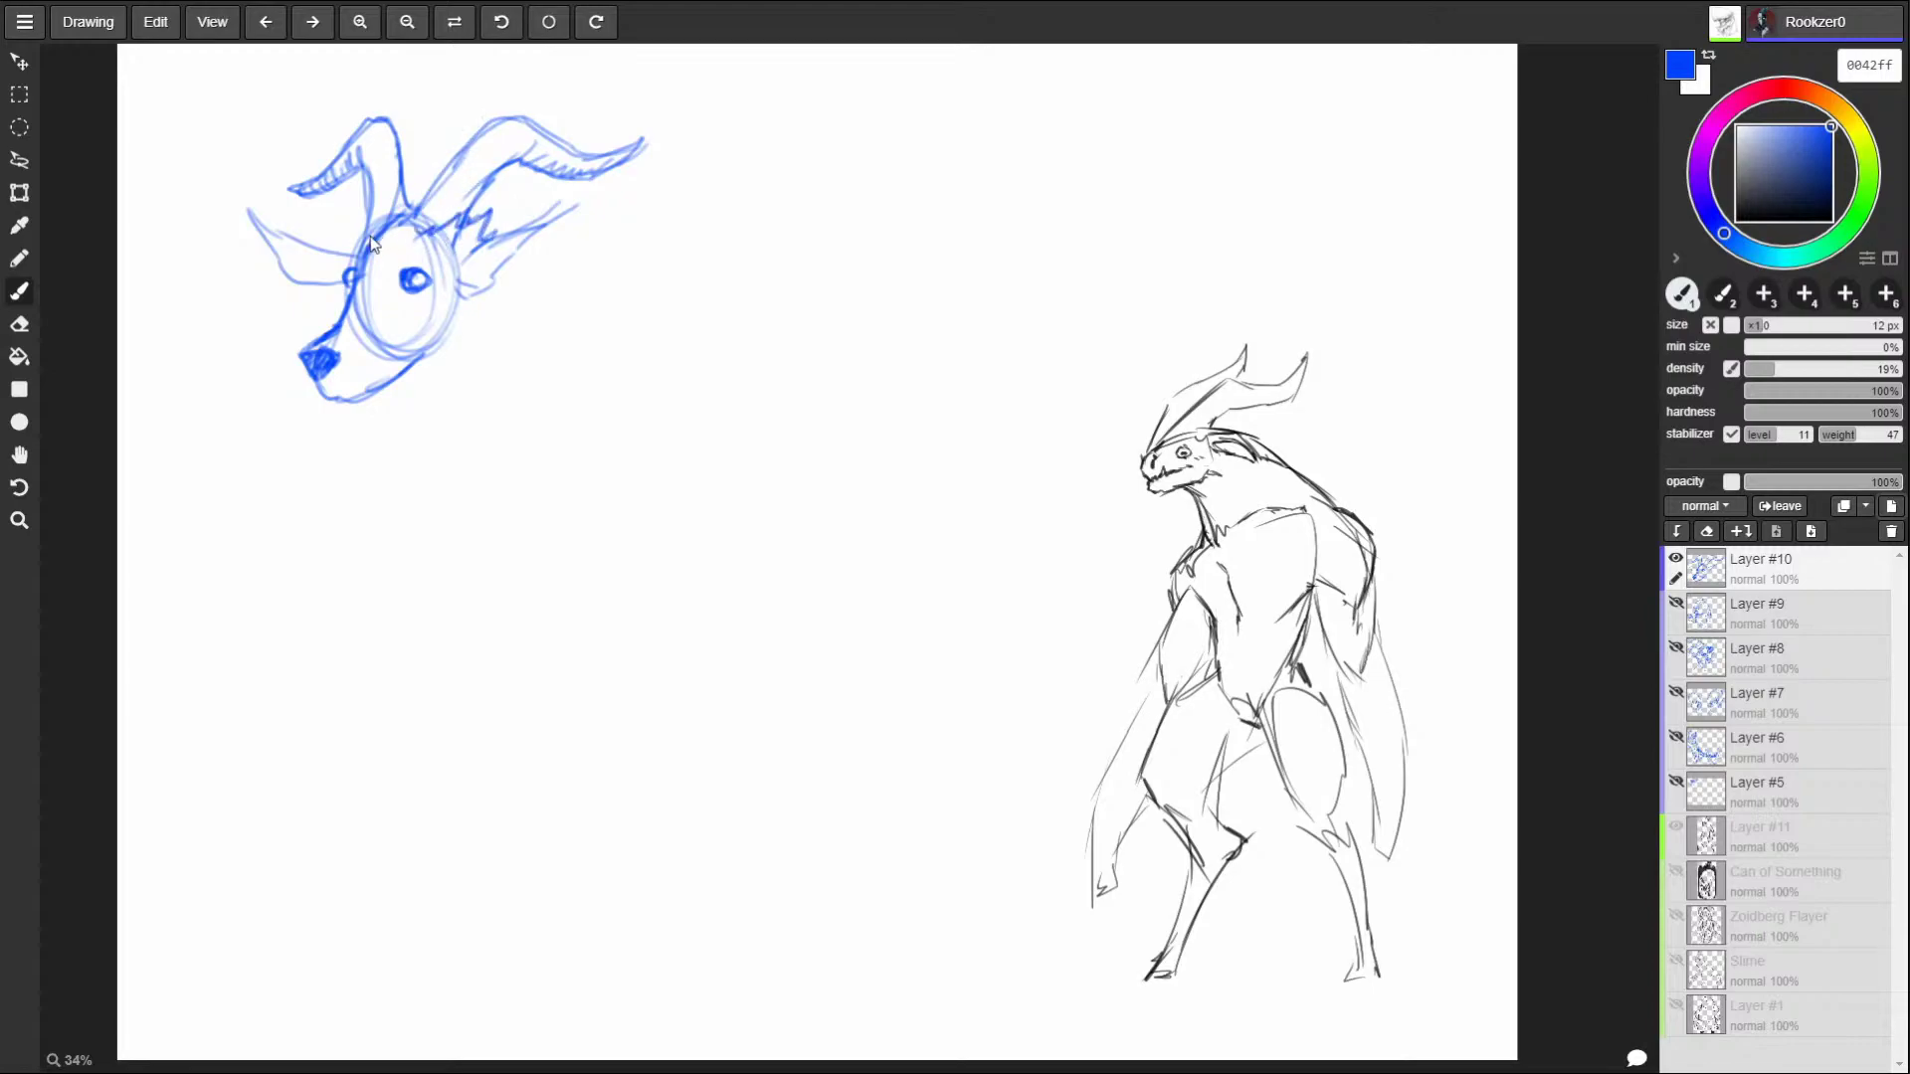
drag(355, 249, 370, 211)
Draw a thick neck ending in a pointed chest ruff with hatched fur, and firm up the near ear's outline.
drag(465, 309, 502, 438)
mouse_move(393, 383)
mouse_down()
mouse_move(396, 443)
mouse_move(345, 529)
mouse_move(370, 565)
mouse_move(438, 522)
mouse_move(503, 373)
mouse_move(517, 488)
mouse_up()
drag(498, 368, 519, 475)
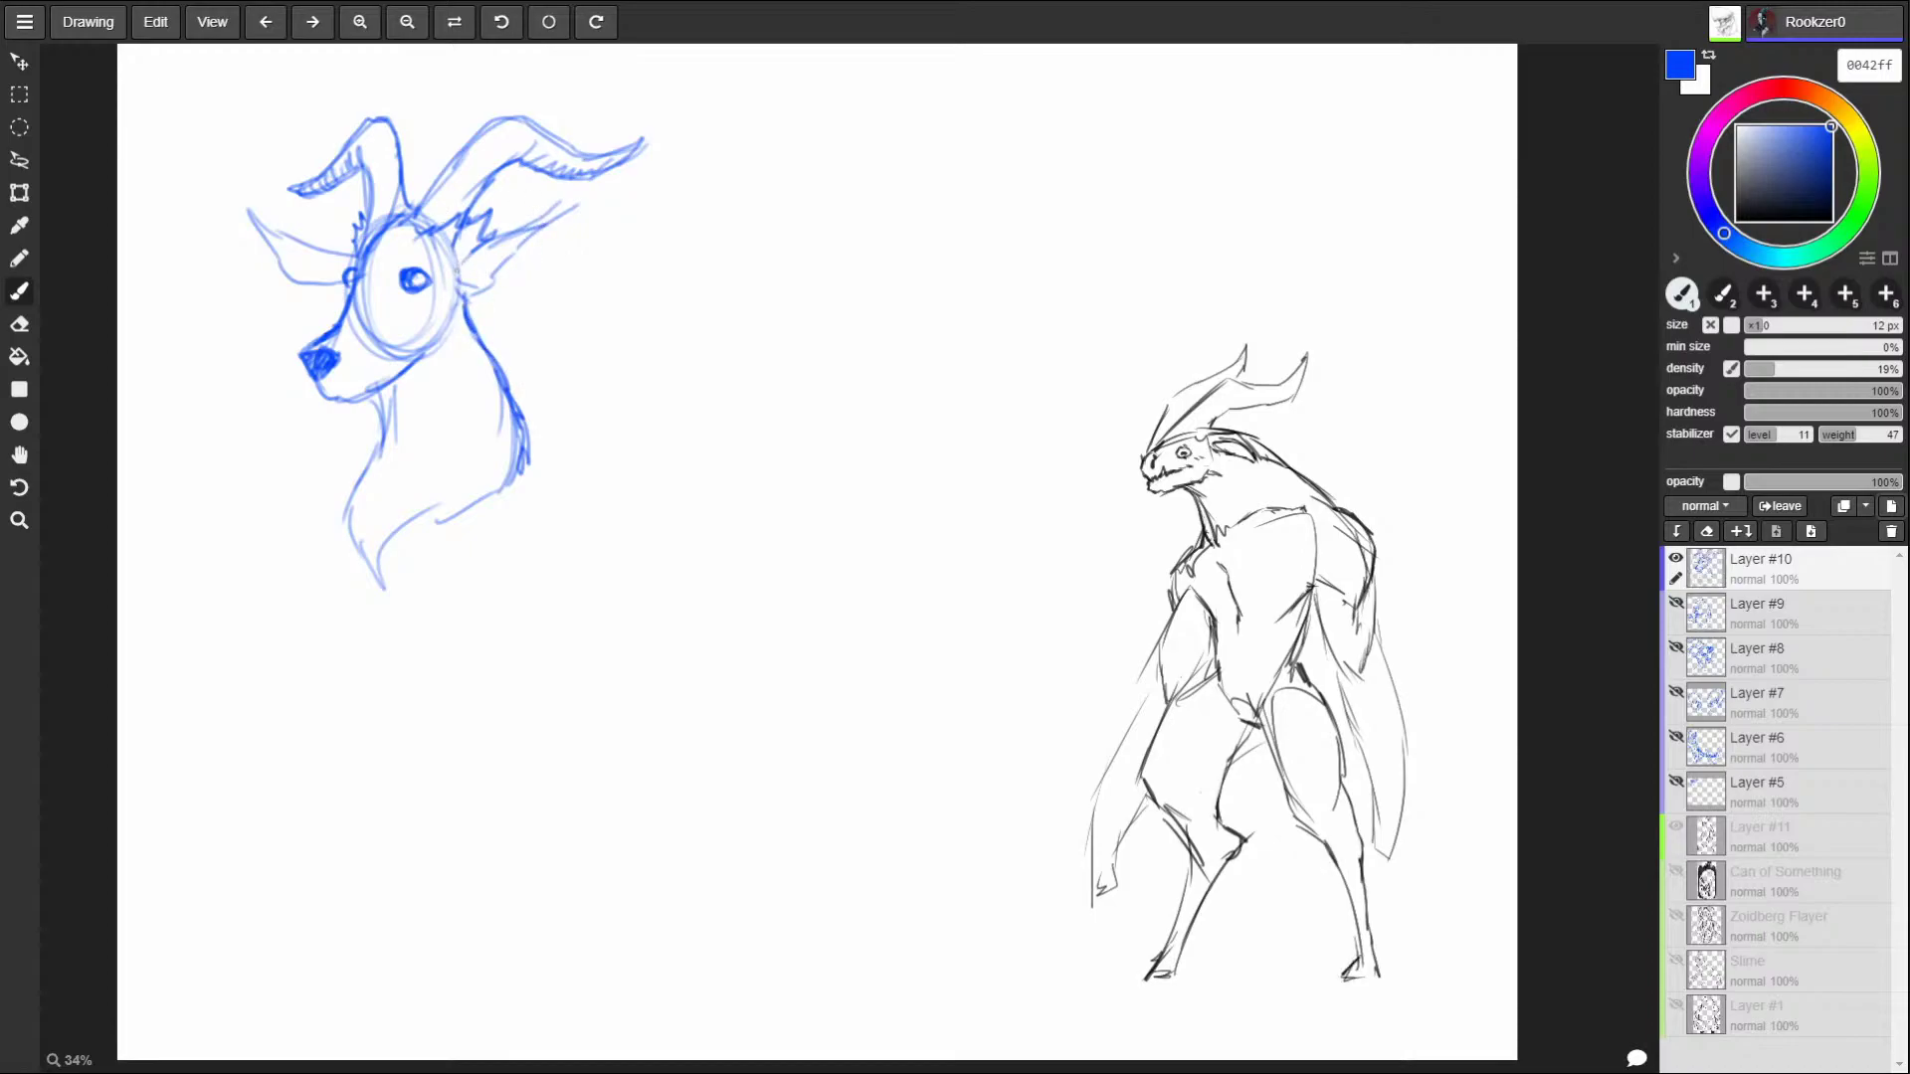
mouse_move(512, 234)
mouse_down()
mouse_move(594, 210)
mouse_move(527, 267)
mouse_up()
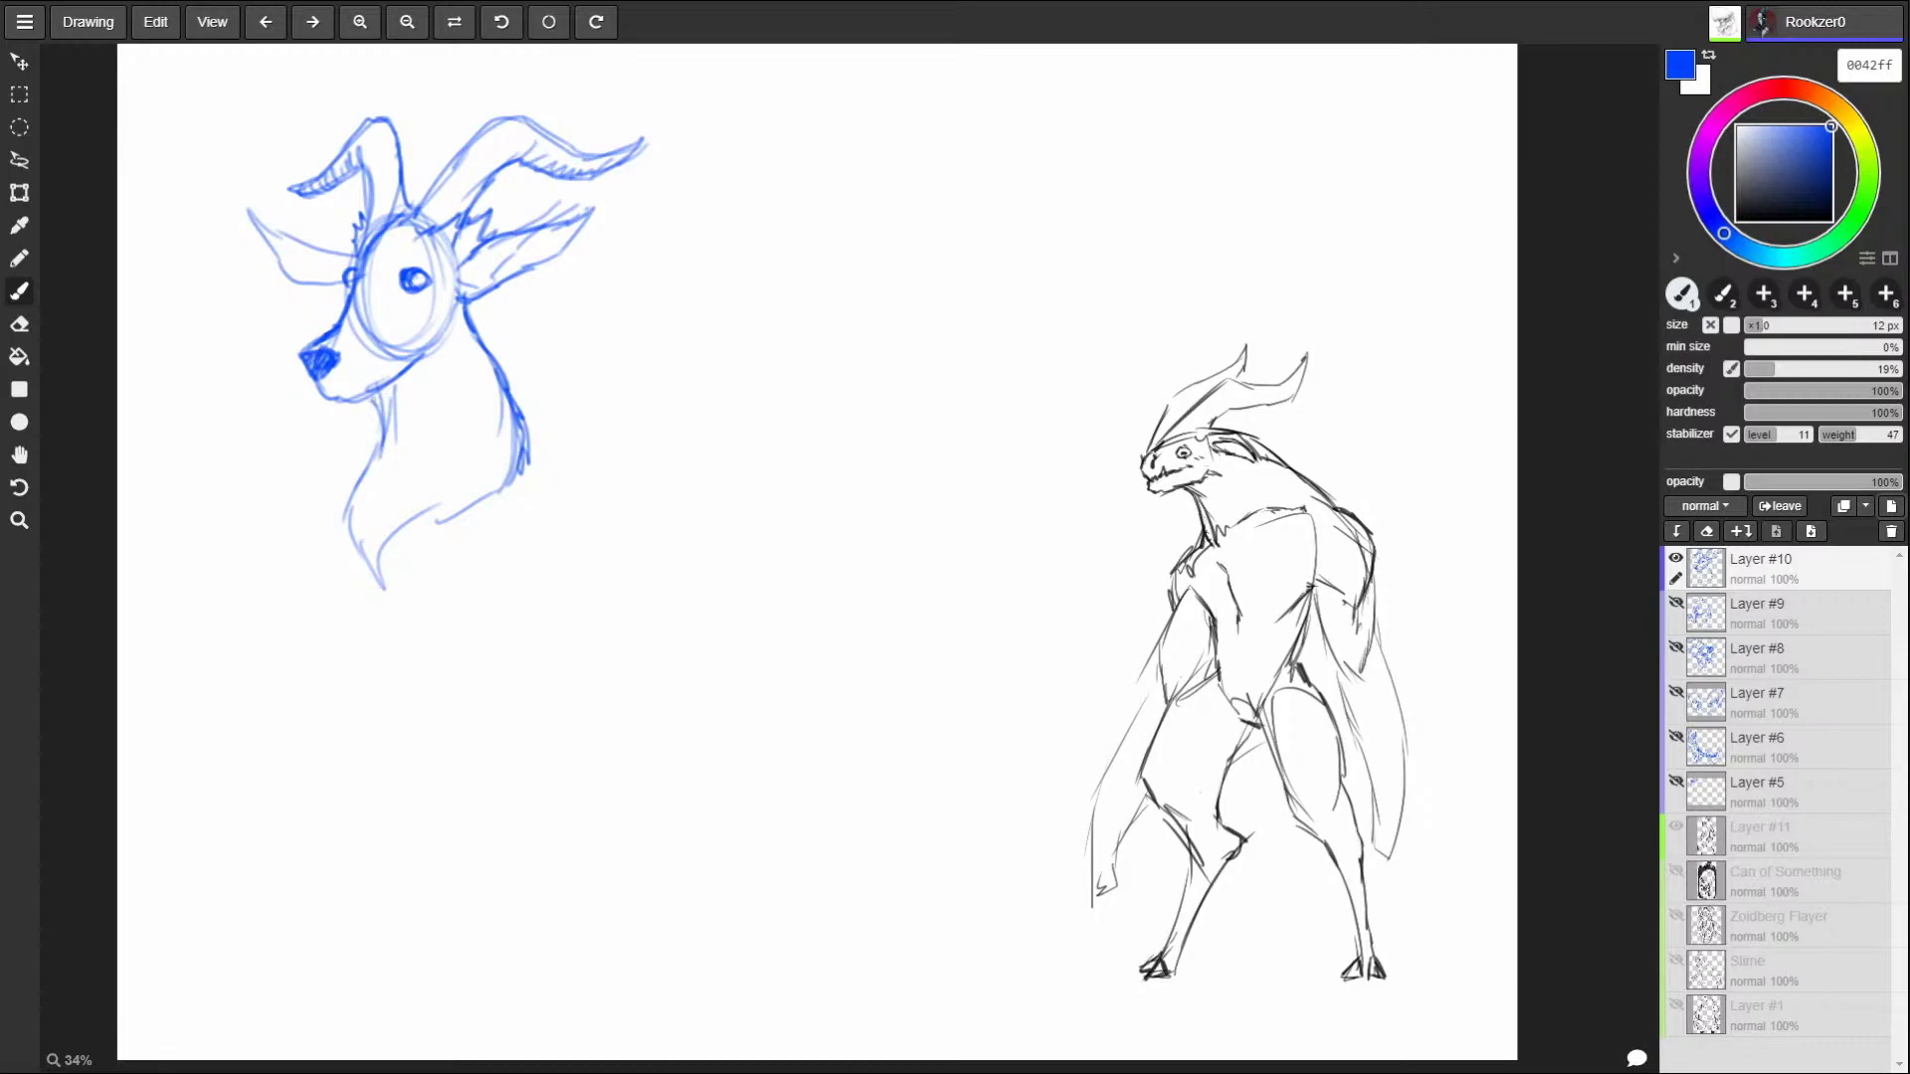
mouse_move(364, 467)
mouse_down()
mouse_move(343, 531)
mouse_move(370, 569)
mouse_up()
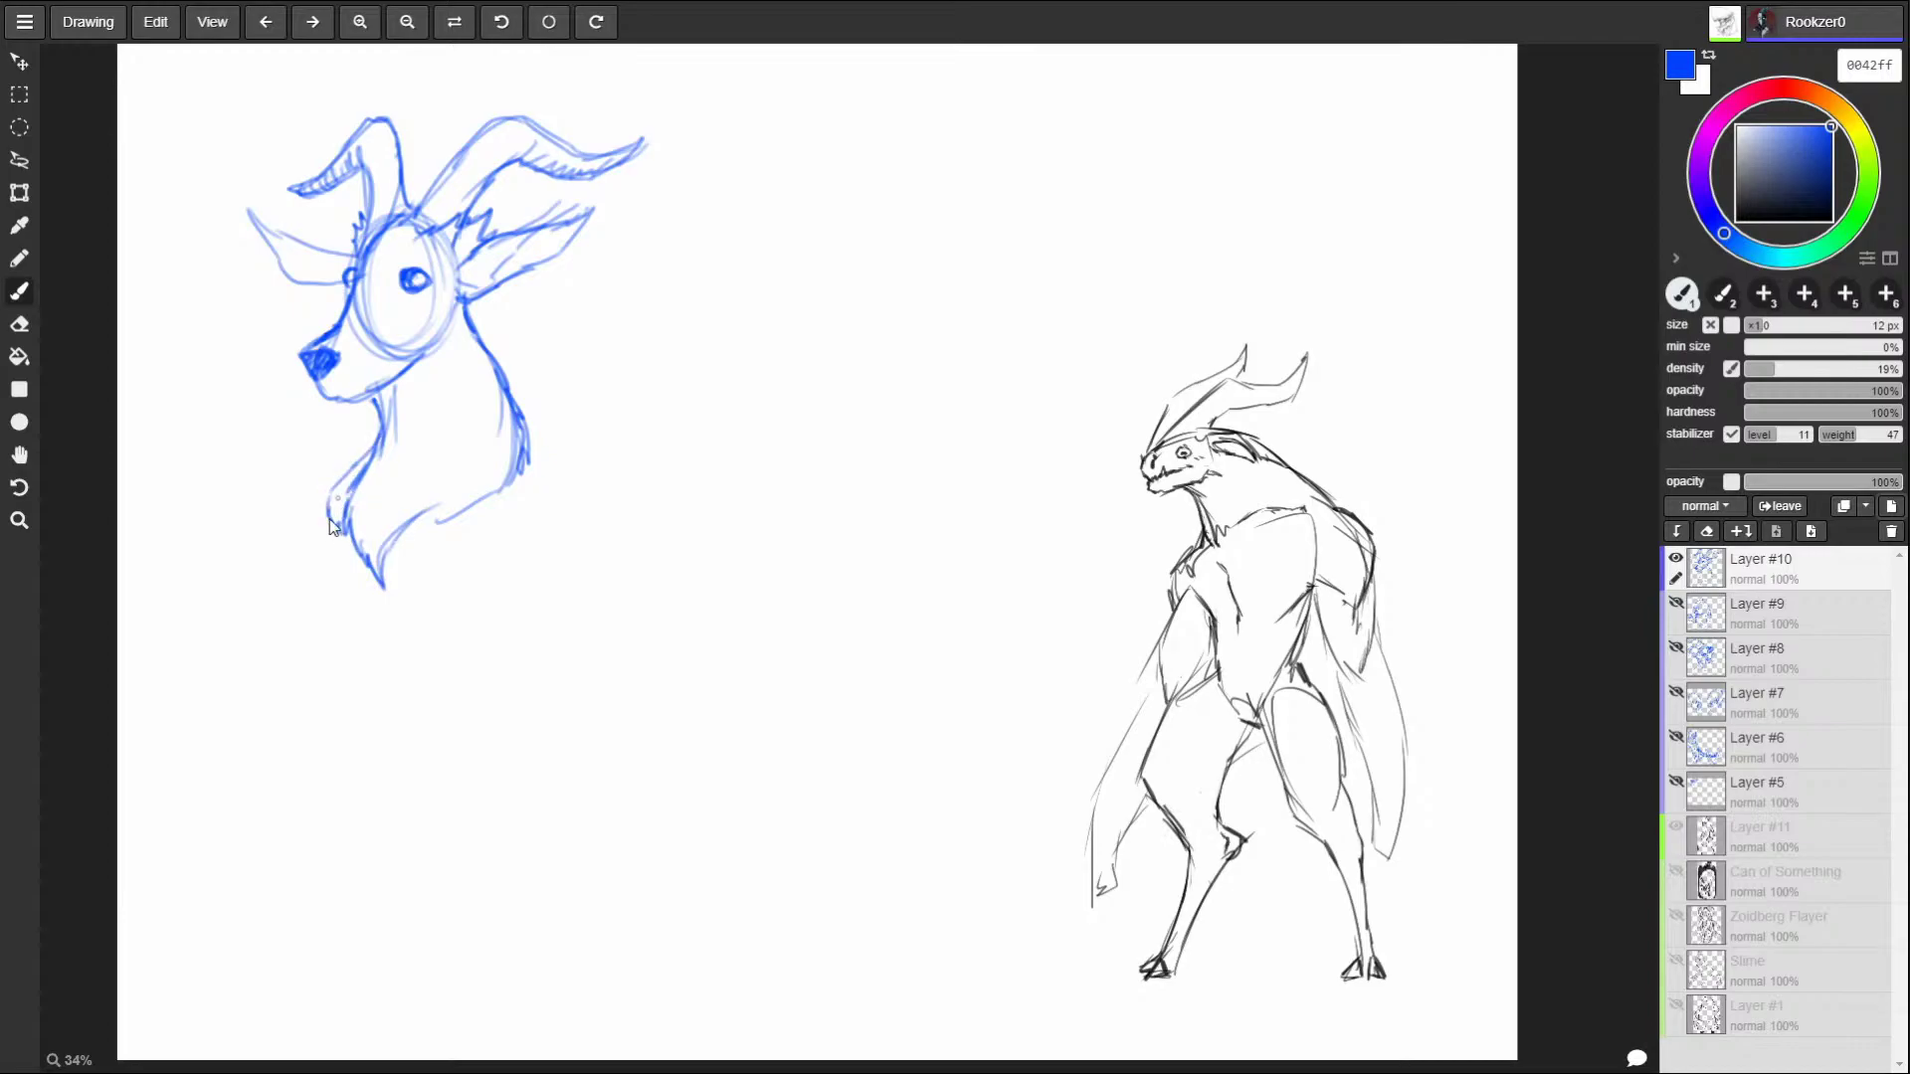
mouse_move(341, 501)
mouse_down()
mouse_move(347, 480)
mouse_move(457, 486)
mouse_move(435, 535)
mouse_move(502, 487)
mouse_up()
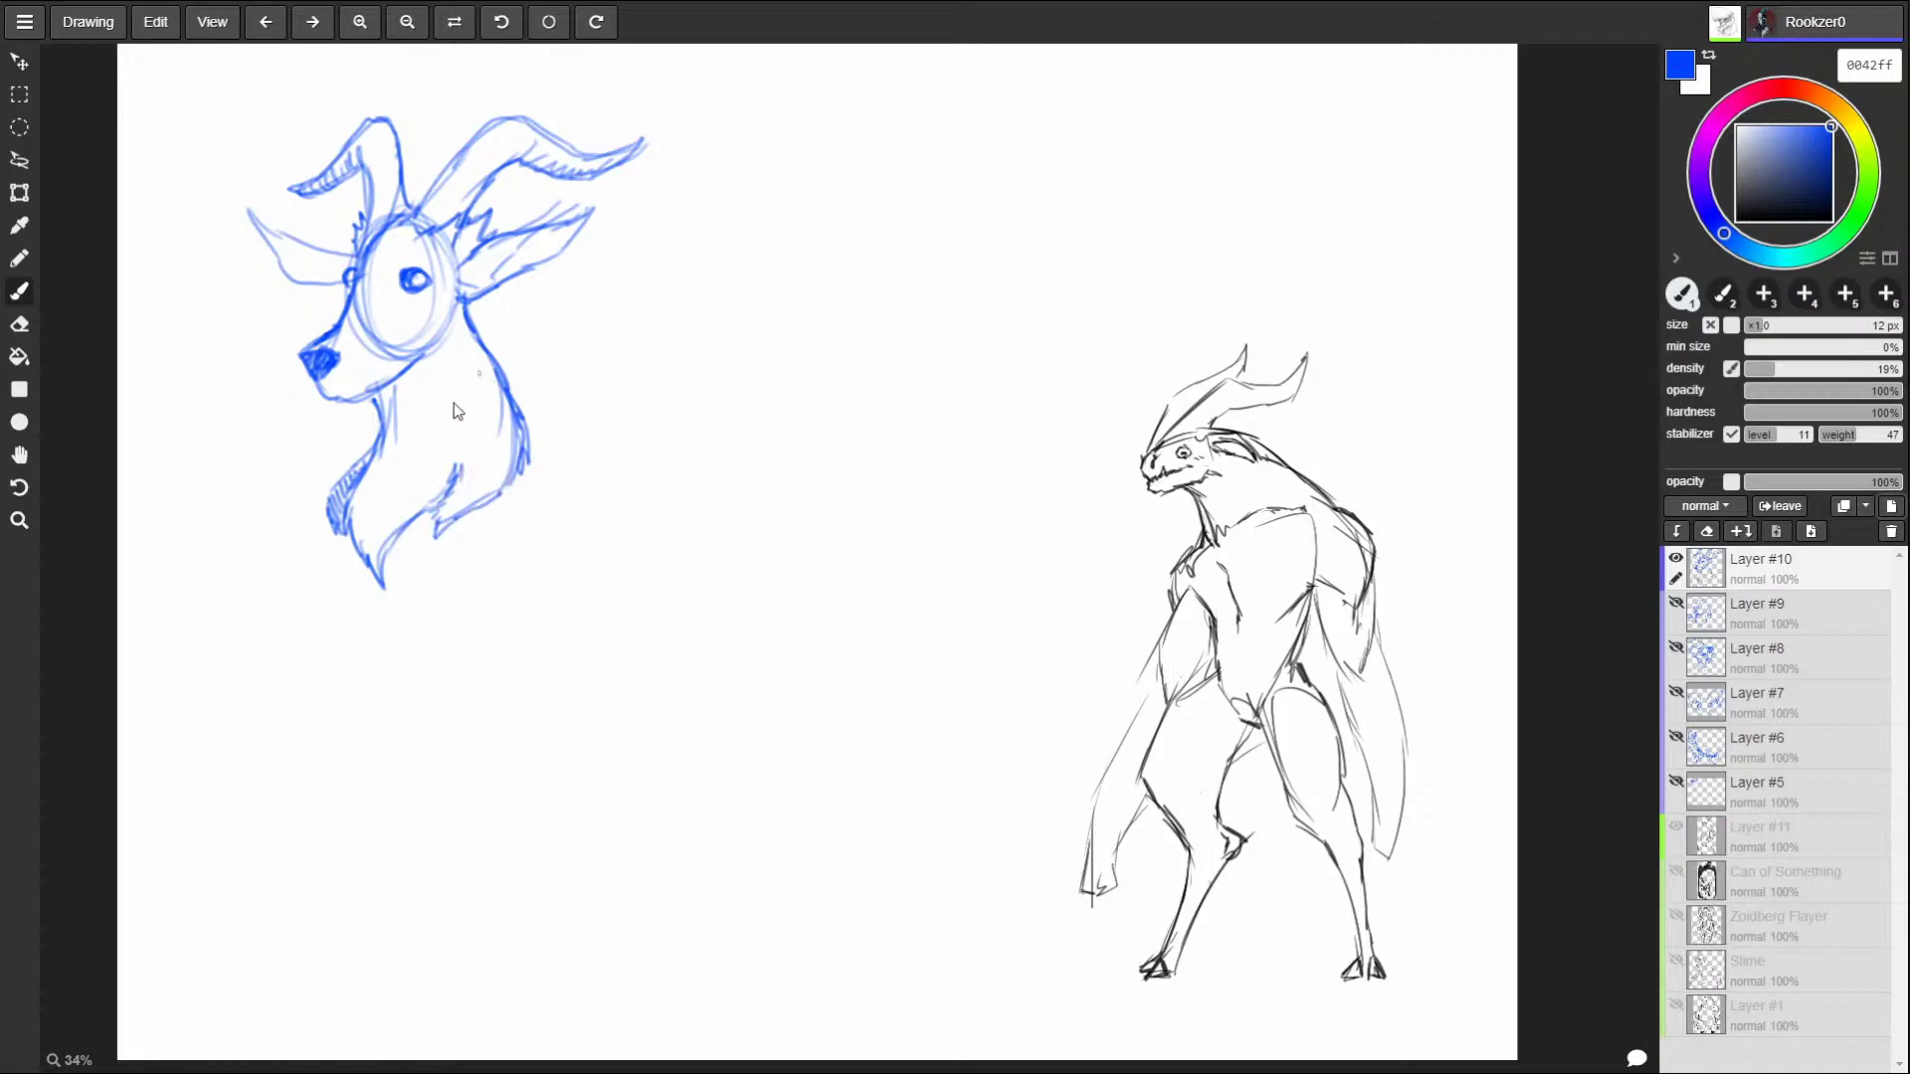
Sketch a tapering ribcage below the ruff with loose construction lines for the waist and hips.
mouse_move(358, 463)
mouse_down()
mouse_move(334, 676)
mouse_move(527, 582)
mouse_move(545, 483)
mouse_up()
drag(422, 659, 495, 740)
mouse_move(333, 545)
mouse_down()
mouse_move(353, 716)
mouse_move(406, 785)
mouse_move(509, 752)
mouse_move(506, 692)
mouse_move(461, 660)
mouse_move(547, 495)
mouse_up()
drag(523, 416, 527, 437)
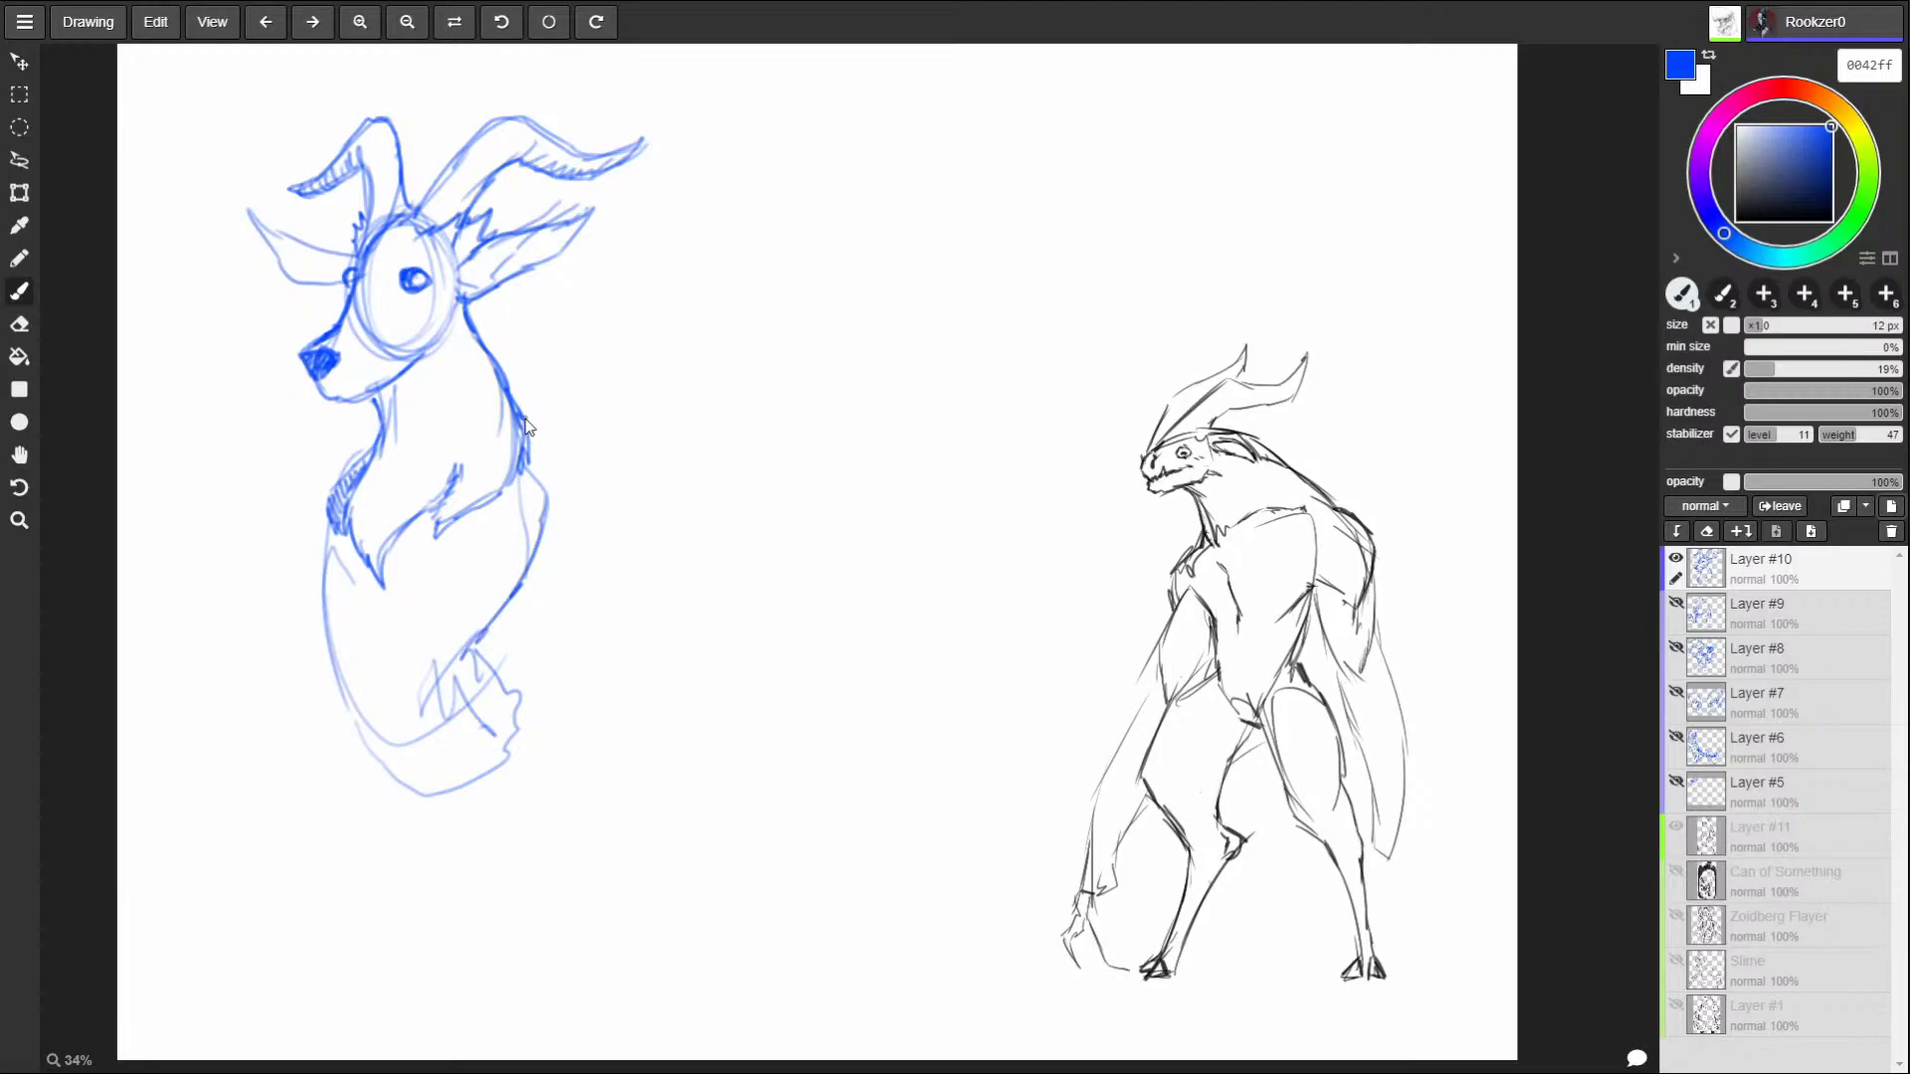
Draw both shoulders with ragged fur edges and outline the two upper arms hanging down to the elbows.
drag(363, 460, 282, 518)
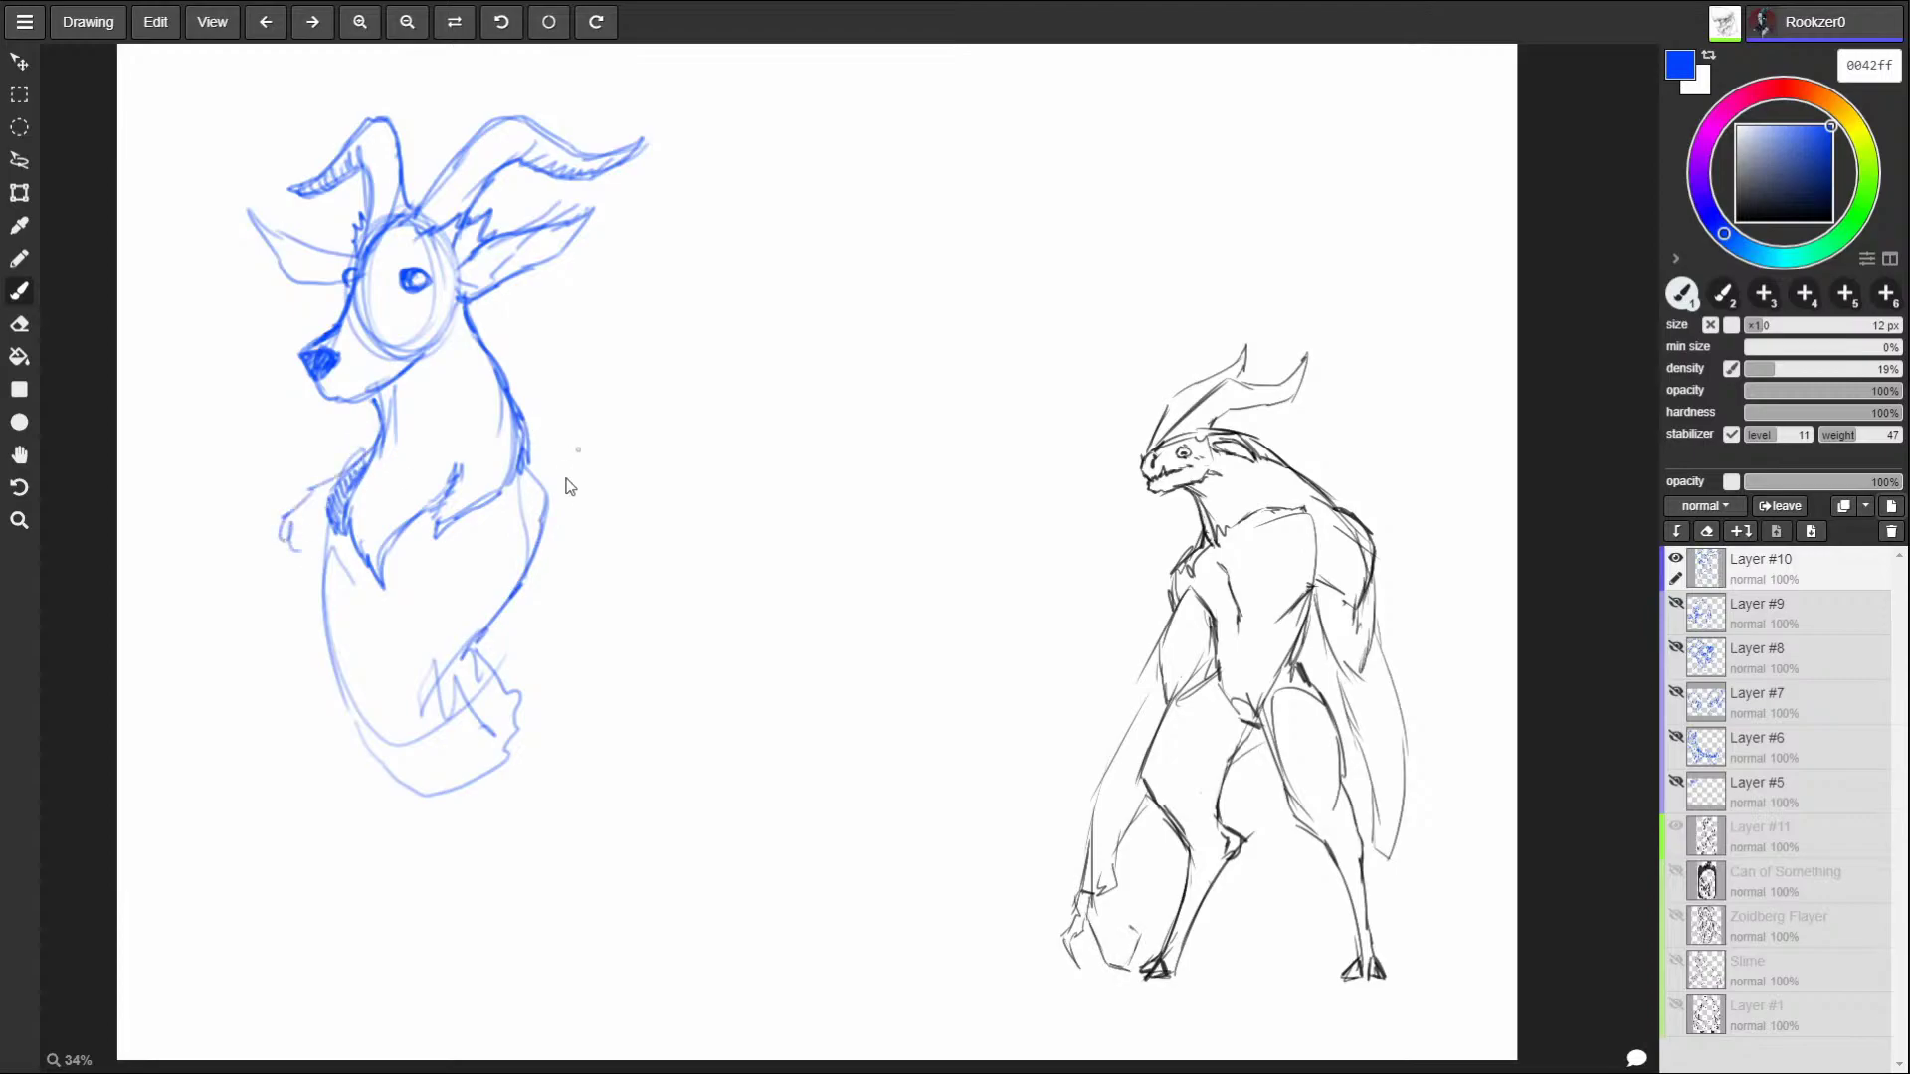
mouse_move(529, 446)
mouse_down()
mouse_move(602, 532)
mouse_move(579, 524)
mouse_move(604, 624)
mouse_up()
drag(291, 582, 262, 744)
drag(587, 538, 633, 754)
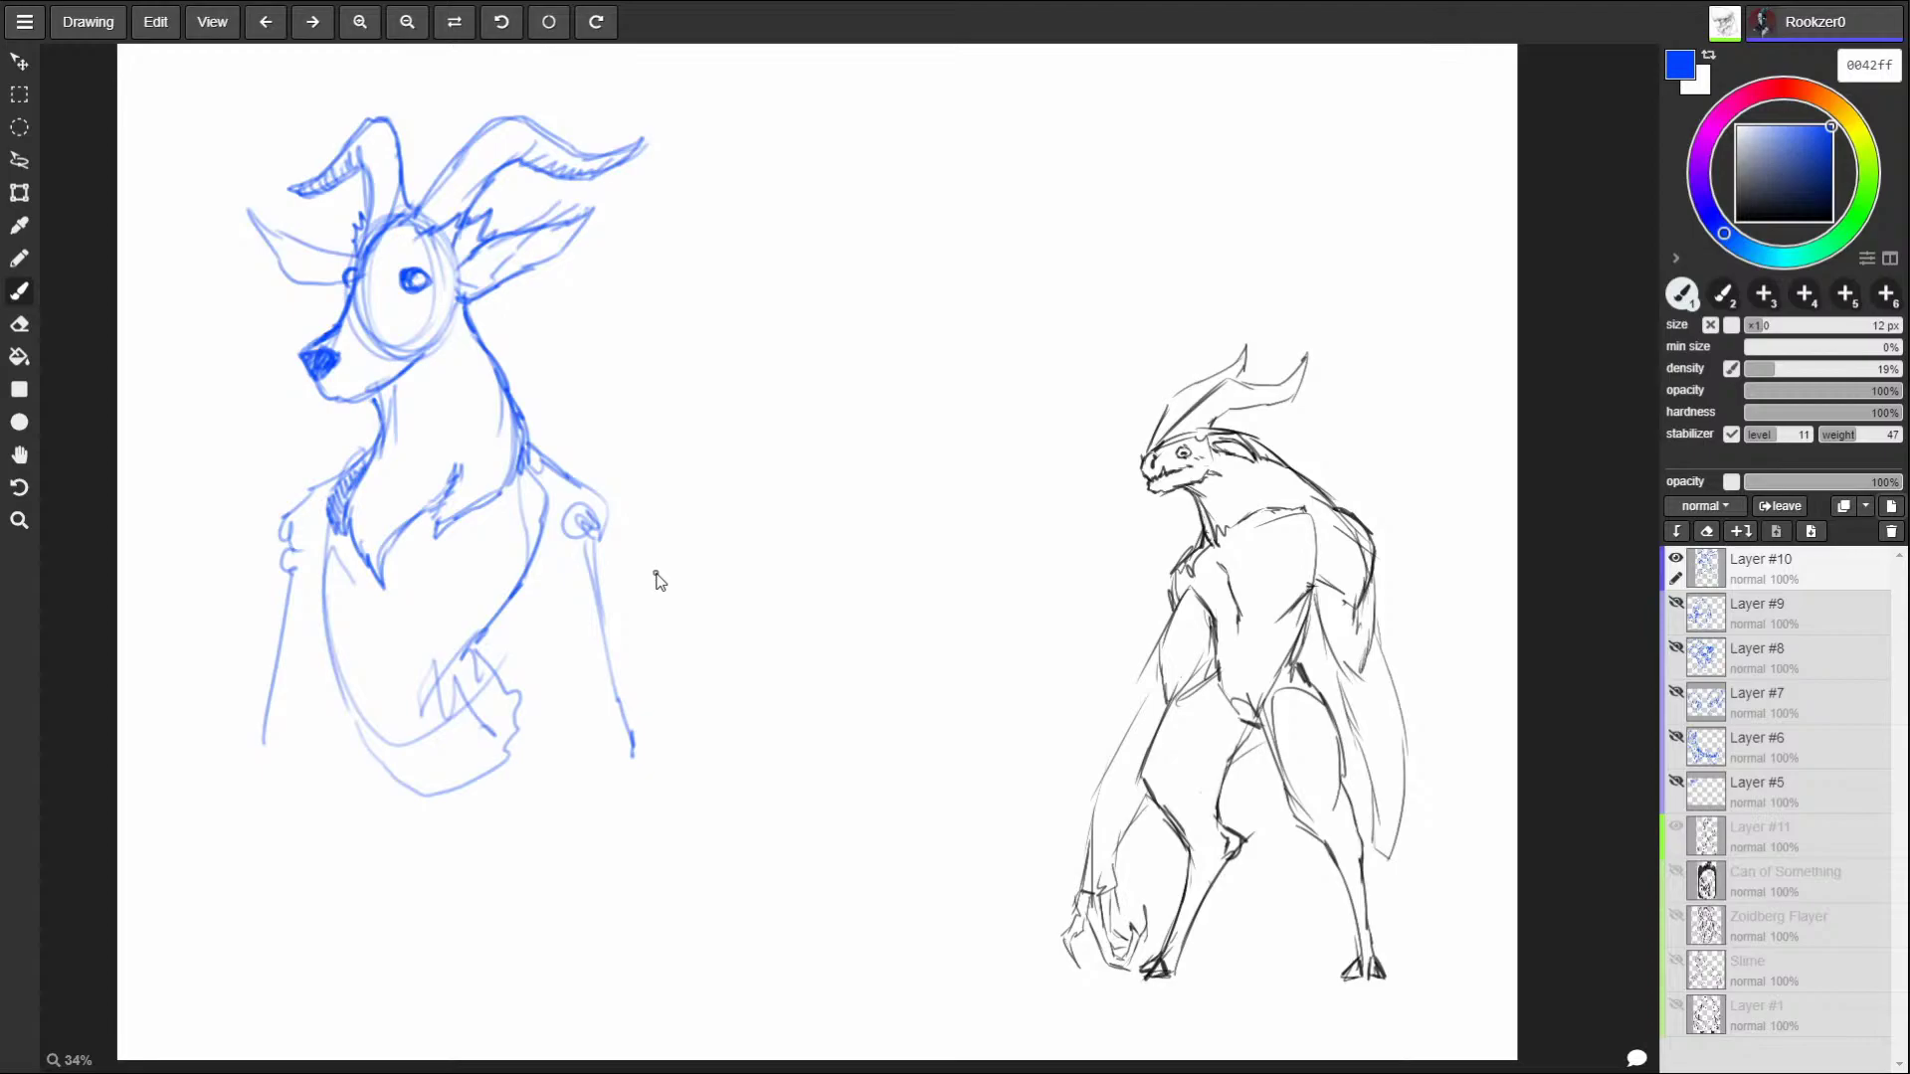
drag(525, 590, 549, 576)
drag(602, 491, 615, 532)
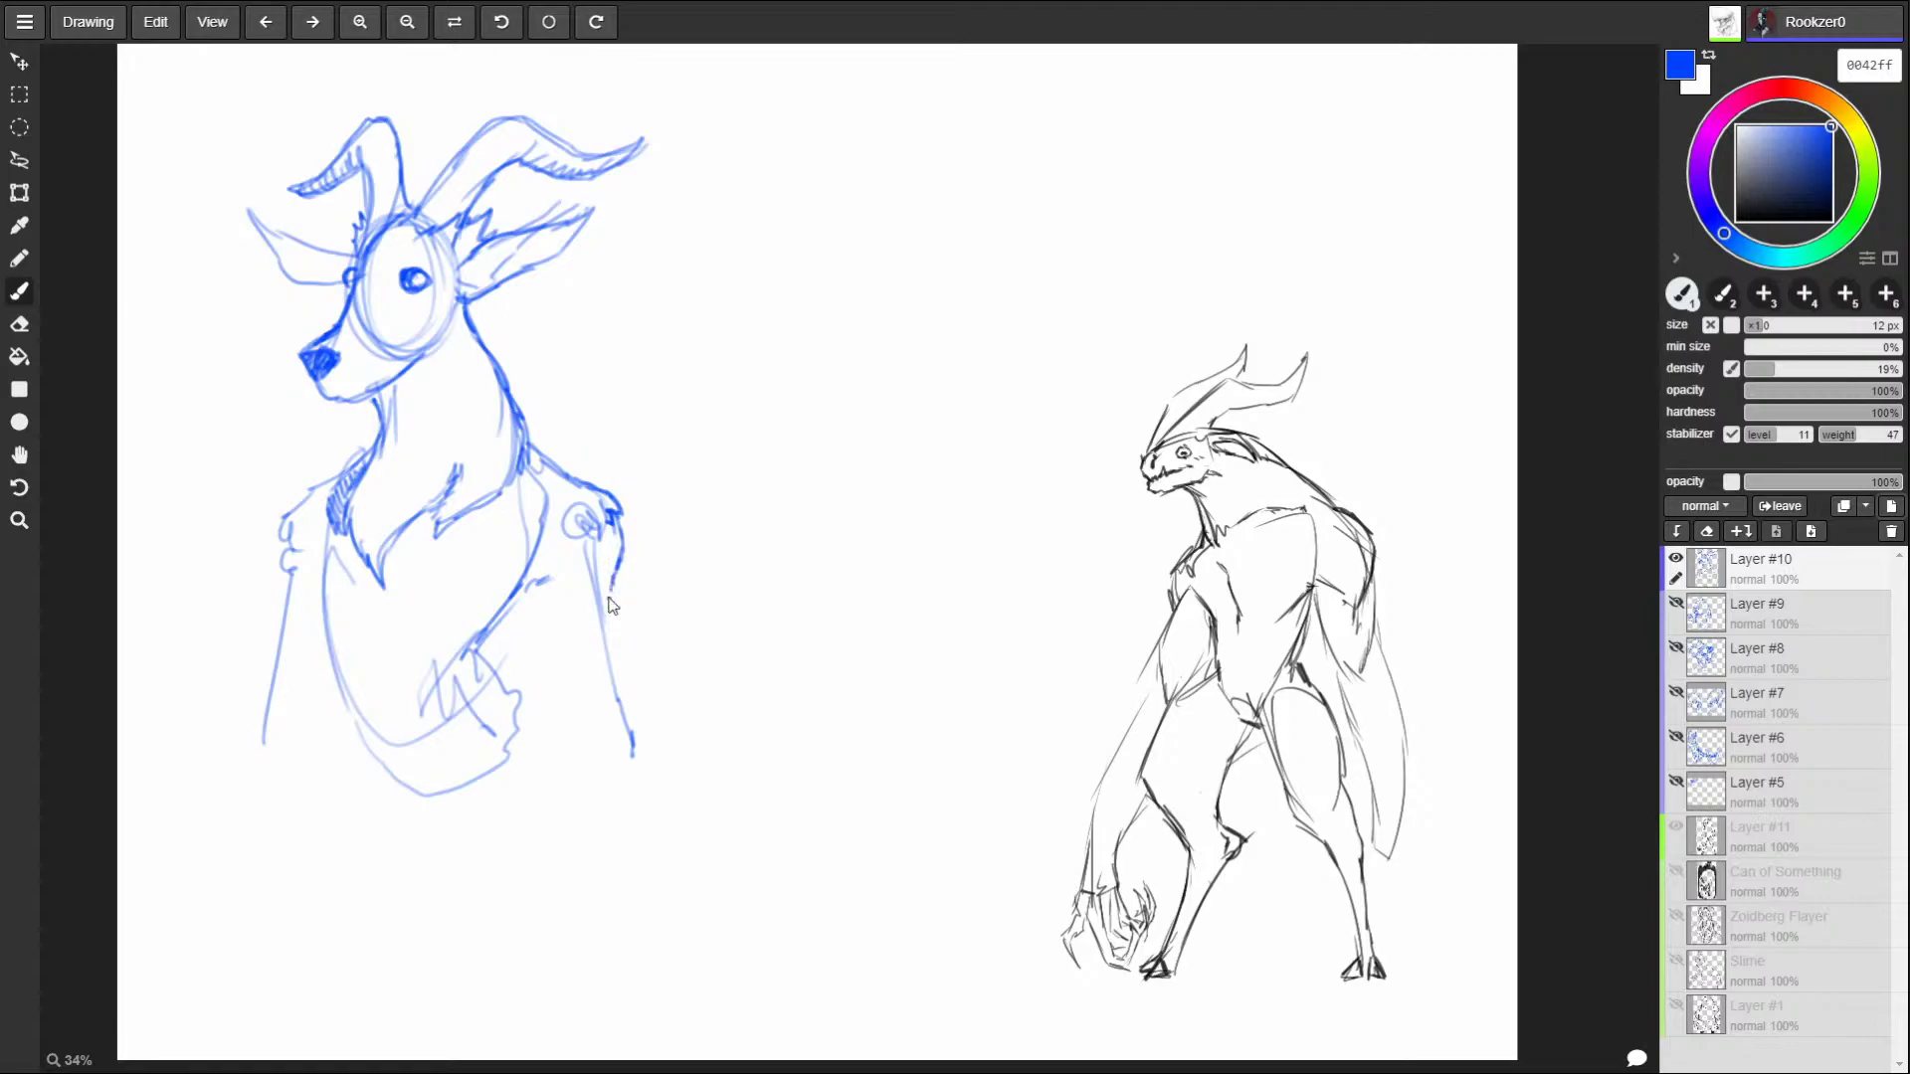
mouse_move(543, 591)
mouse_down()
mouse_move(575, 638)
mouse_move(625, 600)
mouse_move(645, 665)
mouse_move(582, 701)
mouse_move(642, 719)
mouse_move(657, 637)
mouse_move(619, 579)
mouse_up()
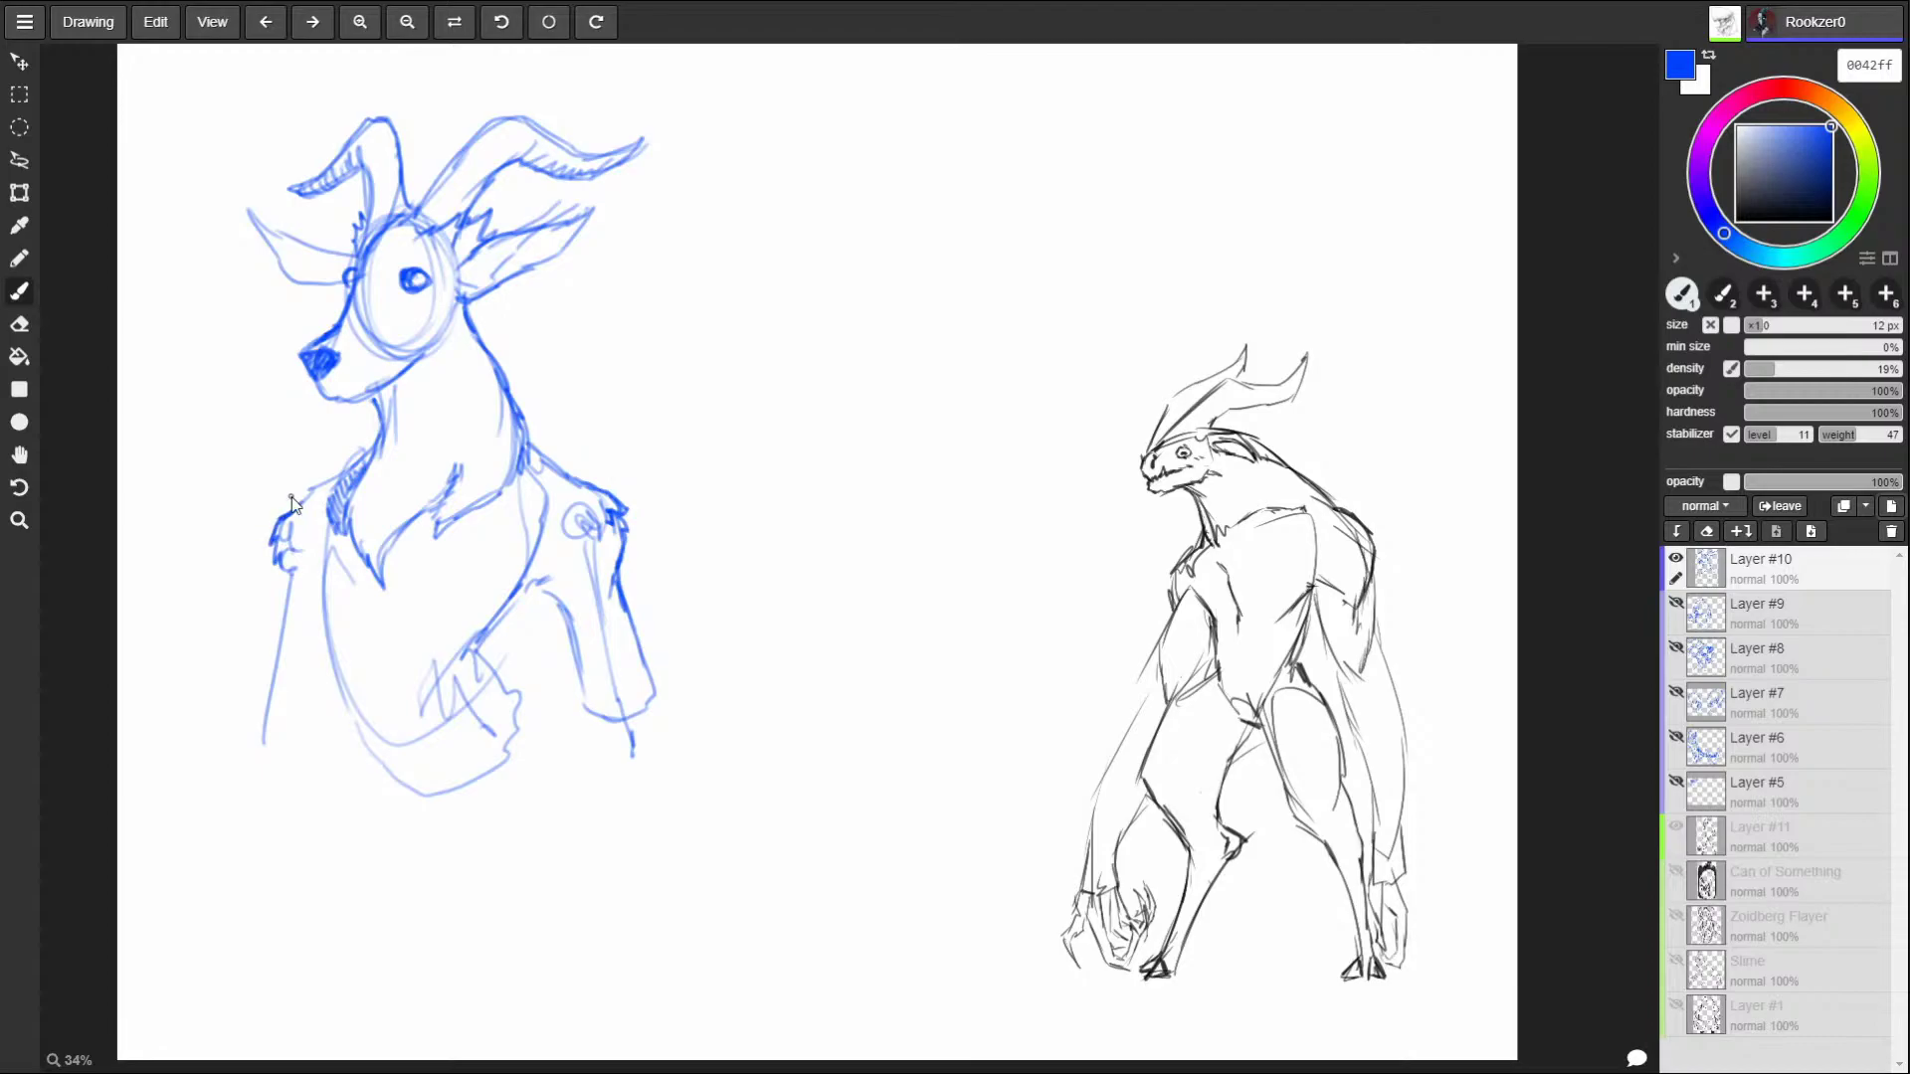
mouse_move(284, 588)
mouse_down()
mouse_move(266, 687)
mouse_move(324, 716)
mouse_up()
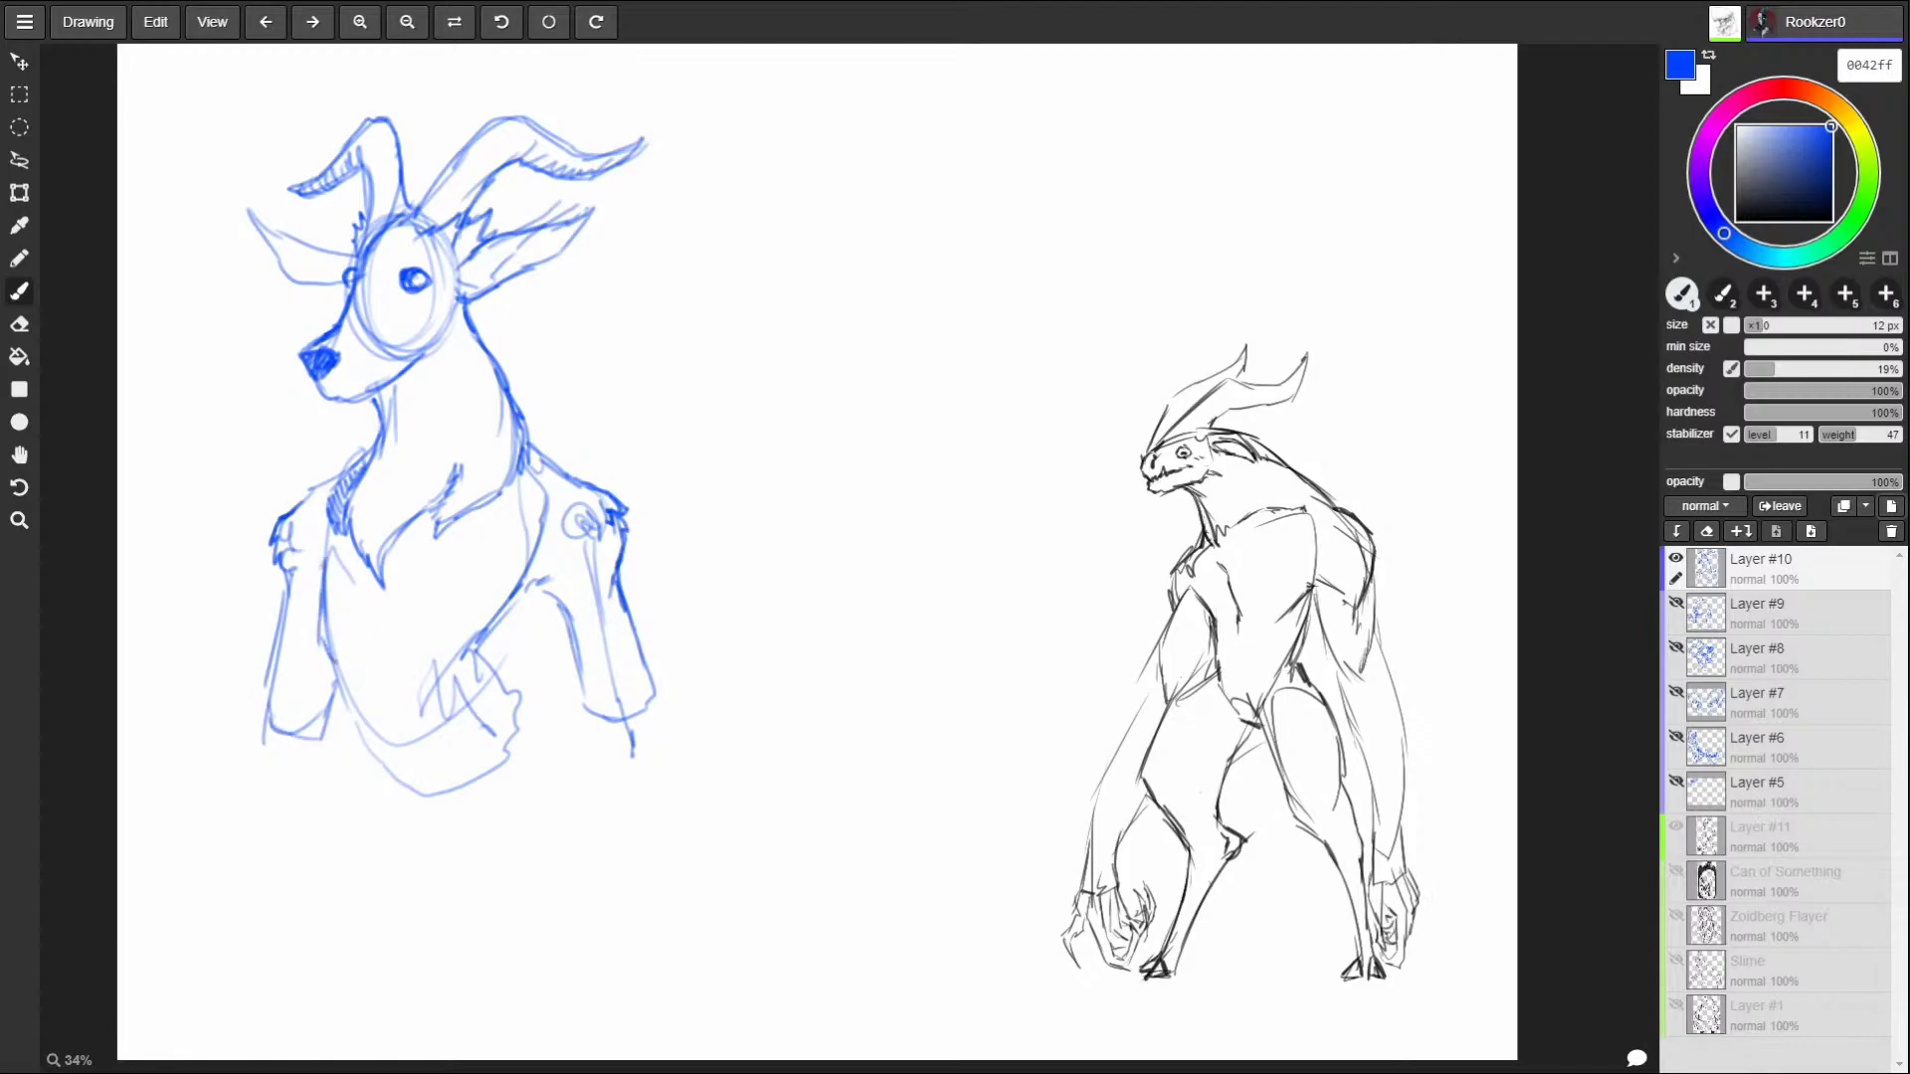
Darken the torso's sides down to the waist and outline both hips with the start of the far thigh.
mouse_move(320, 575)
mouse_down()
mouse_move(350, 704)
mouse_move(429, 816)
mouse_up()
drag(407, 730, 455, 809)
drag(497, 666, 476, 708)
mouse_move(506, 627)
mouse_down()
mouse_move(478, 660)
mouse_move(506, 741)
mouse_up()
drag(354, 724, 419, 848)
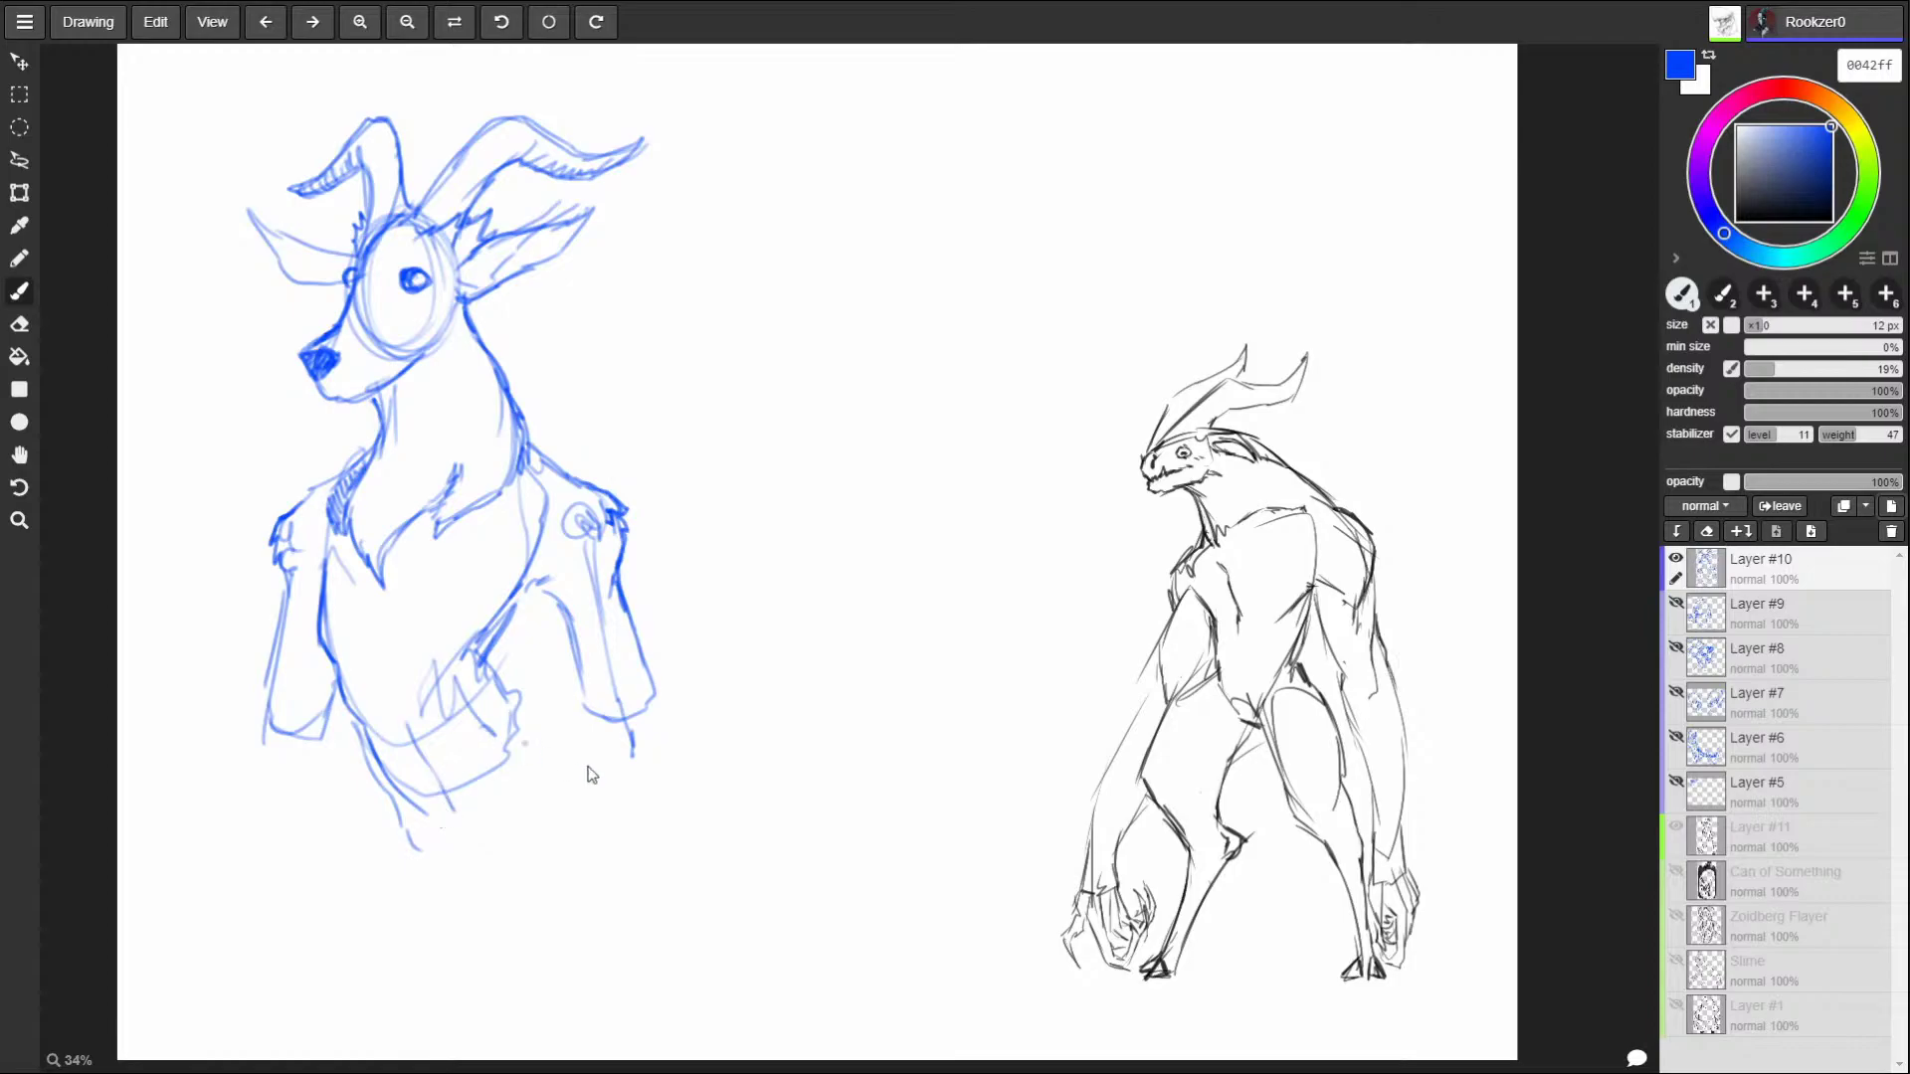
drag(514, 680, 559, 771)
drag(374, 778, 394, 845)
mouse_move(380, 830)
mouse_down()
mouse_move(368, 889)
mouse_move(387, 911)
mouse_move(423, 899)
mouse_up()
Draw the near thigh angling out to the knee and the far thigh with its rounded, bent knee.
drag(504, 869, 537, 905)
drag(543, 758, 543, 812)
mouse_move(533, 731)
mouse_down()
mouse_move(606, 884)
mouse_move(588, 957)
mouse_up()
drag(502, 879, 567, 933)
drag(449, 857, 502, 900)
drag(476, 873, 555, 941)
drag(609, 850, 596, 964)
drag(605, 895, 557, 966)
mouse_move(467, 880)
mouse_down()
mouse_move(552, 945)
mouse_move(338, 983)
mouse_up()
drag(385, 833, 343, 947)
mouse_move(350, 892)
mouse_down()
mouse_move(328, 984)
mouse_move(402, 945)
mouse_up()
Draw the far forearm as a bulging shape that tapers to a point below the elbow.
mouse_move(270, 677)
mouse_down()
mouse_move(236, 778)
mouse_move(266, 930)
mouse_up()
drag(305, 861, 266, 925)
drag(331, 748, 274, 911)
drag(303, 841, 269, 982)
mouse_move(217, 873)
mouse_down()
mouse_move(277, 1029)
mouse_move(306, 1014)
mouse_up()
Draw the bulky near forearm below the elbow and outline a blocky, heavy hand with dark edges at the wrist.
mouse_move(594, 698)
mouse_down()
mouse_move(593, 780)
mouse_move(653, 825)
mouse_up()
mouse_move(637, 655)
mouse_down()
mouse_move(696, 817)
mouse_move(683, 906)
mouse_move(633, 885)
mouse_move(633, 967)
mouse_move(612, 990)
mouse_up()
drag(680, 877, 679, 961)
drag(627, 909, 589, 1002)
drag(591, 999, 651, 1024)
mouse_move(680, 951)
mouse_down()
mouse_move(694, 1014)
mouse_move(641, 1029)
mouse_up()
drag(597, 987, 615, 1044)
mouse_move(593, 957)
mouse_down()
mouse_move(617, 989)
mouse_move(612, 1048)
mouse_move(698, 998)
mouse_move(686, 885)
mouse_up()
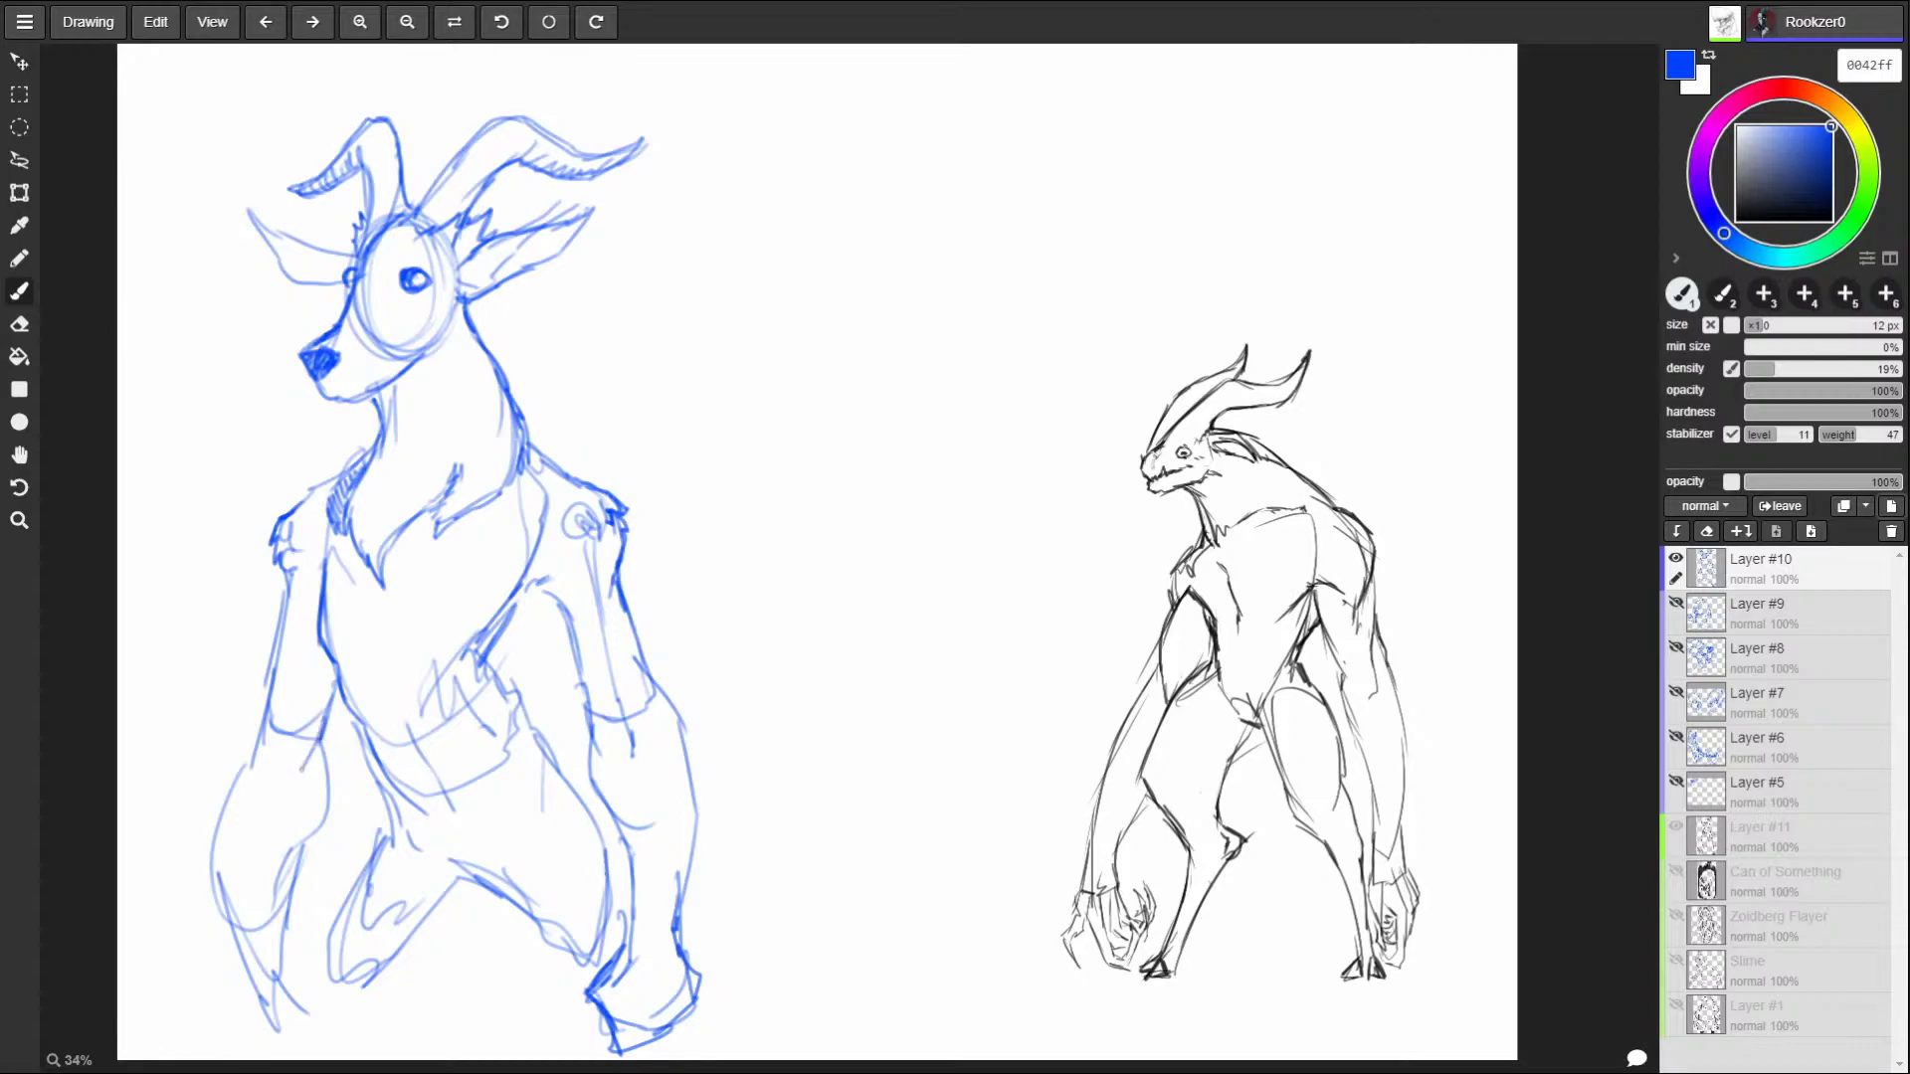
Darken the outline of the far arm and the torso edge beneath the near armpit.
drag(325, 817, 283, 958)
mouse_move(236, 773)
mouse_down()
mouse_move(286, 580)
mouse_move(272, 624)
mouse_up()
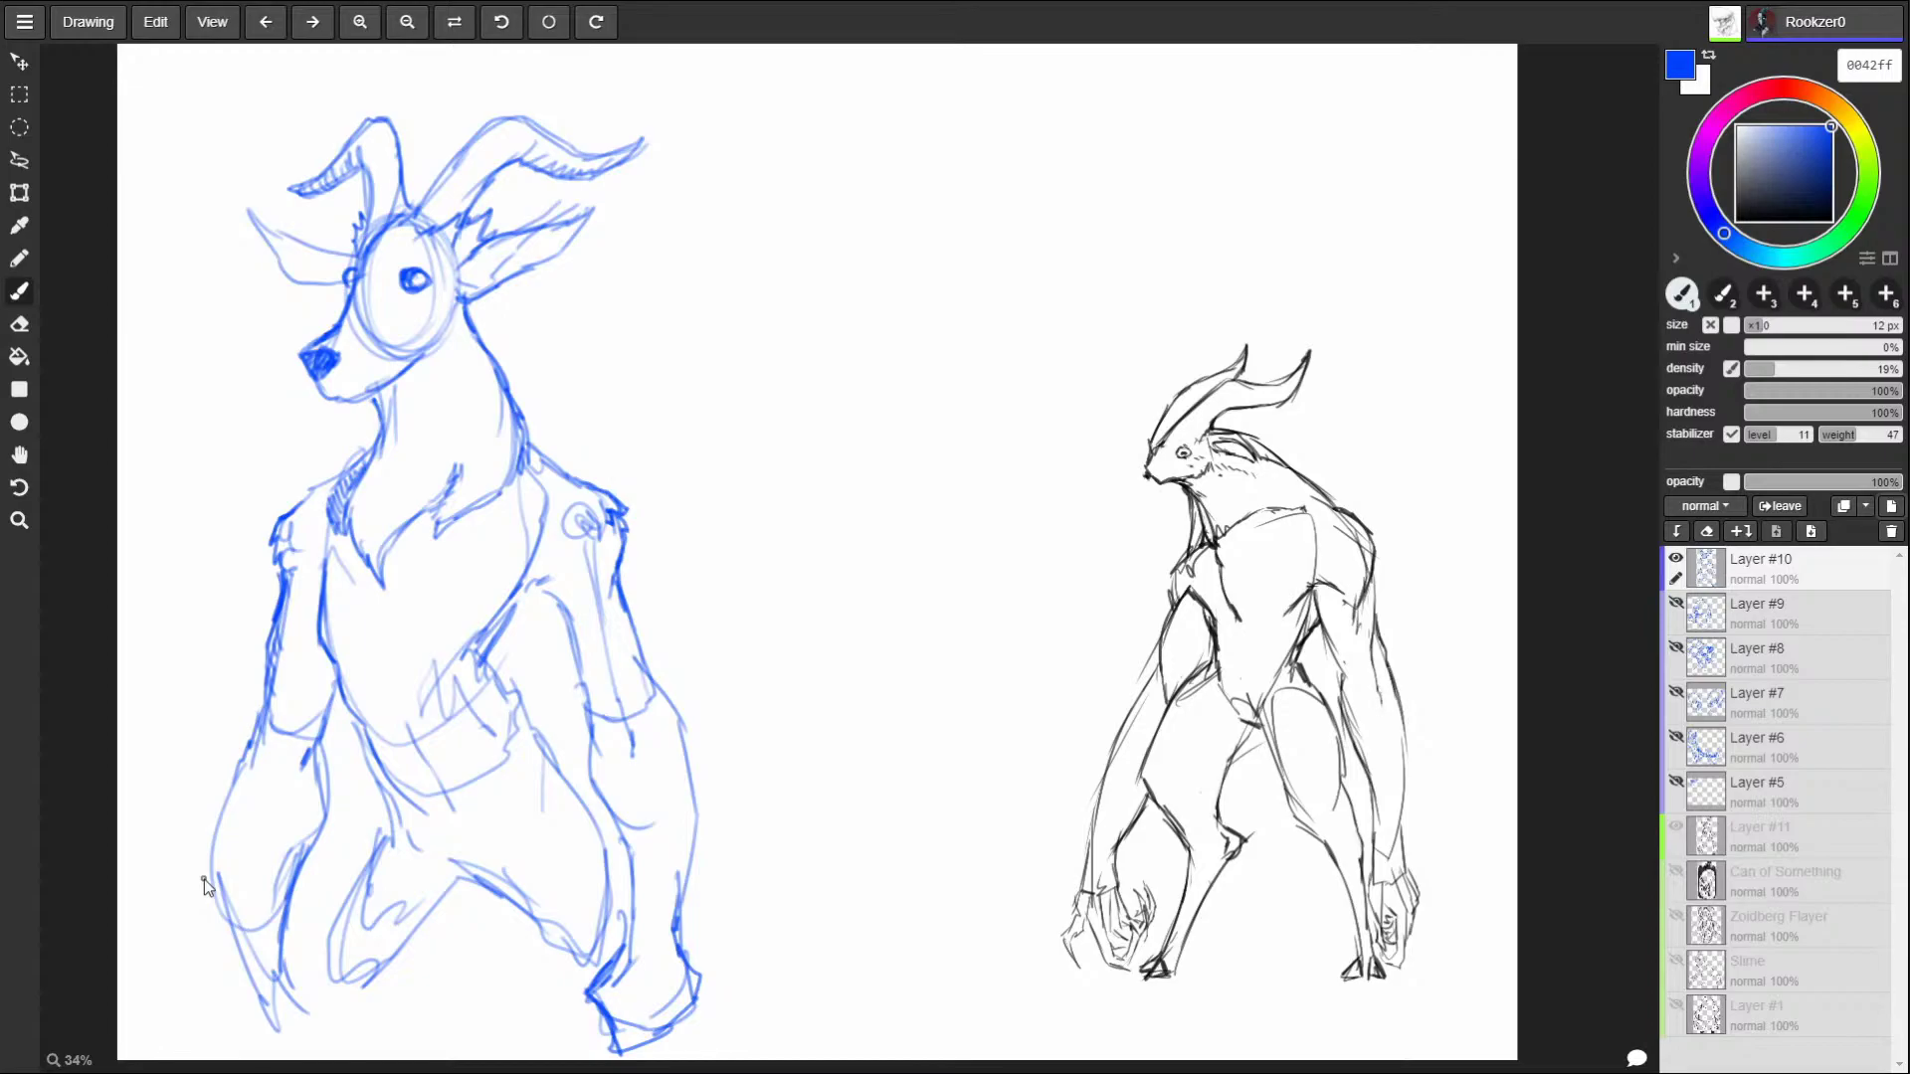
mouse_move(509, 601)
mouse_down()
mouse_move(488, 677)
mouse_move(527, 721)
mouse_up()
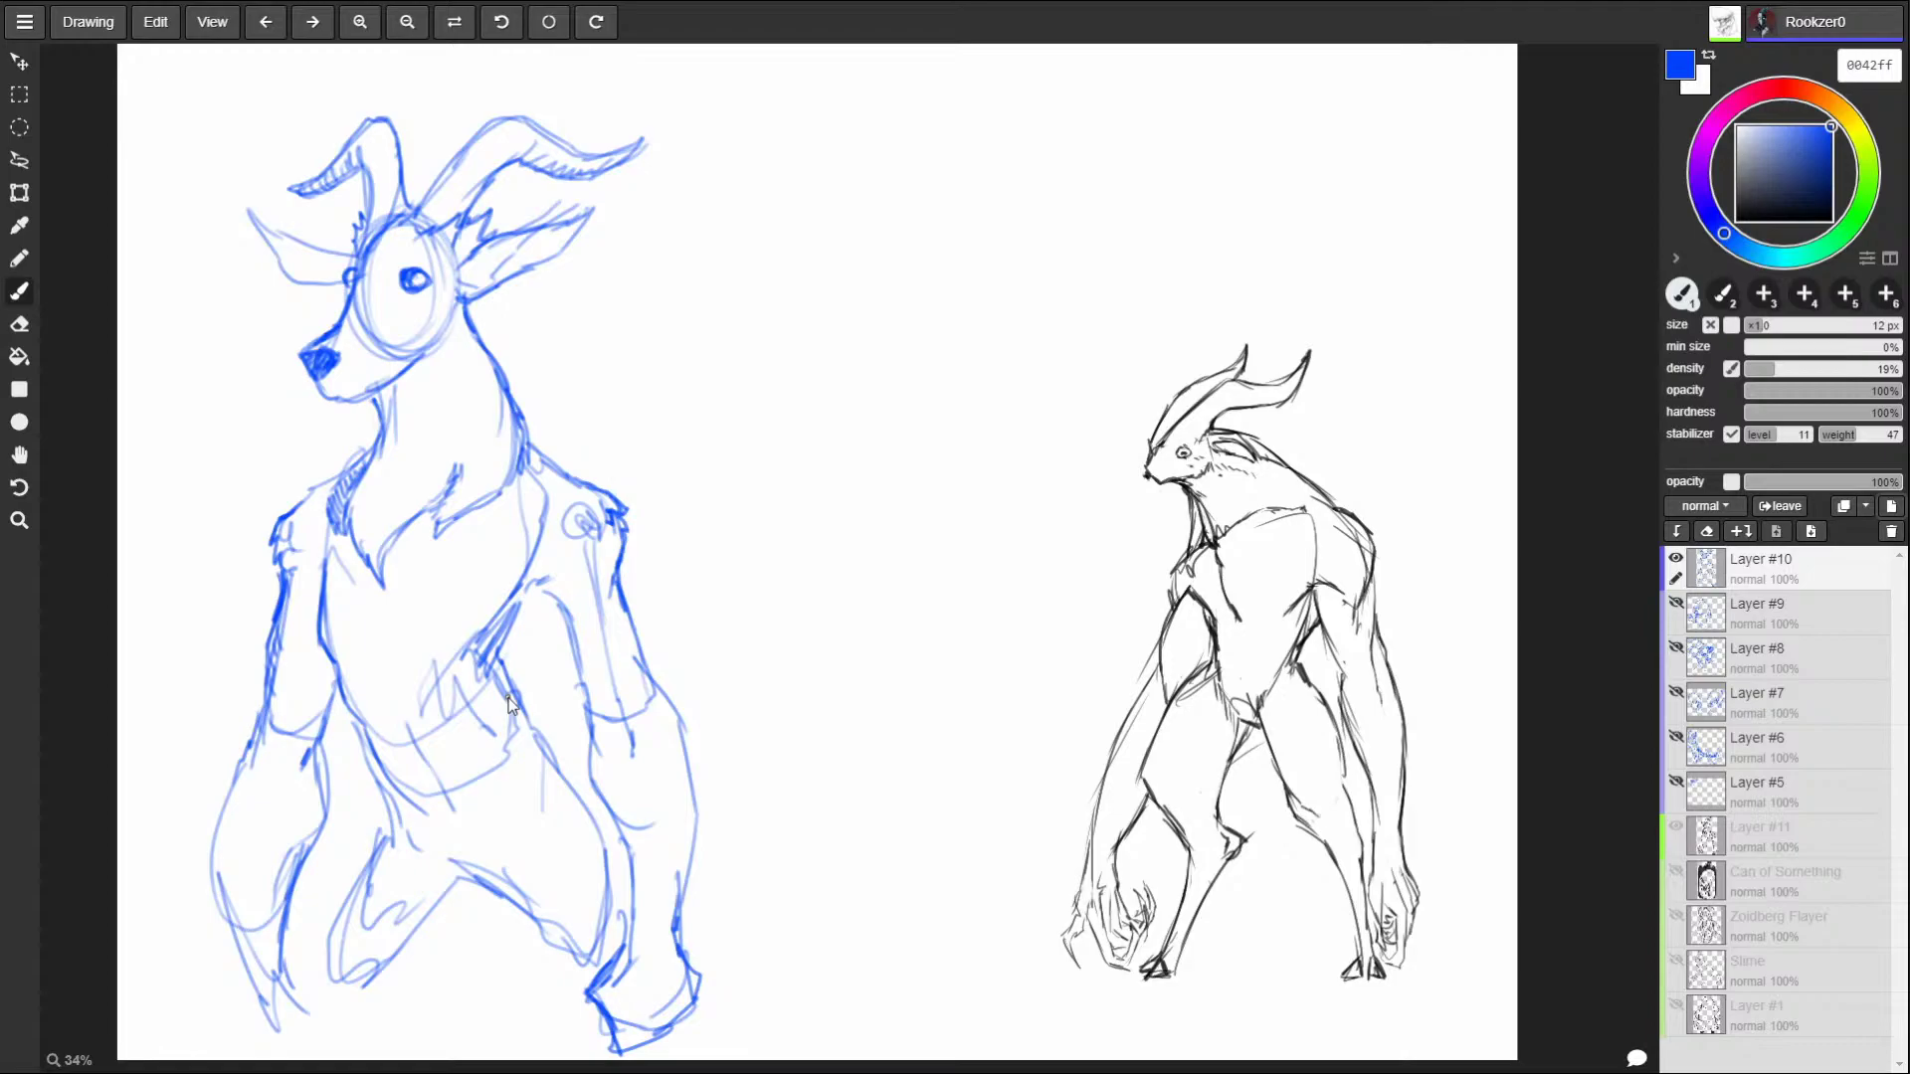
drag(537, 603, 510, 663)
drag(525, 595, 491, 653)
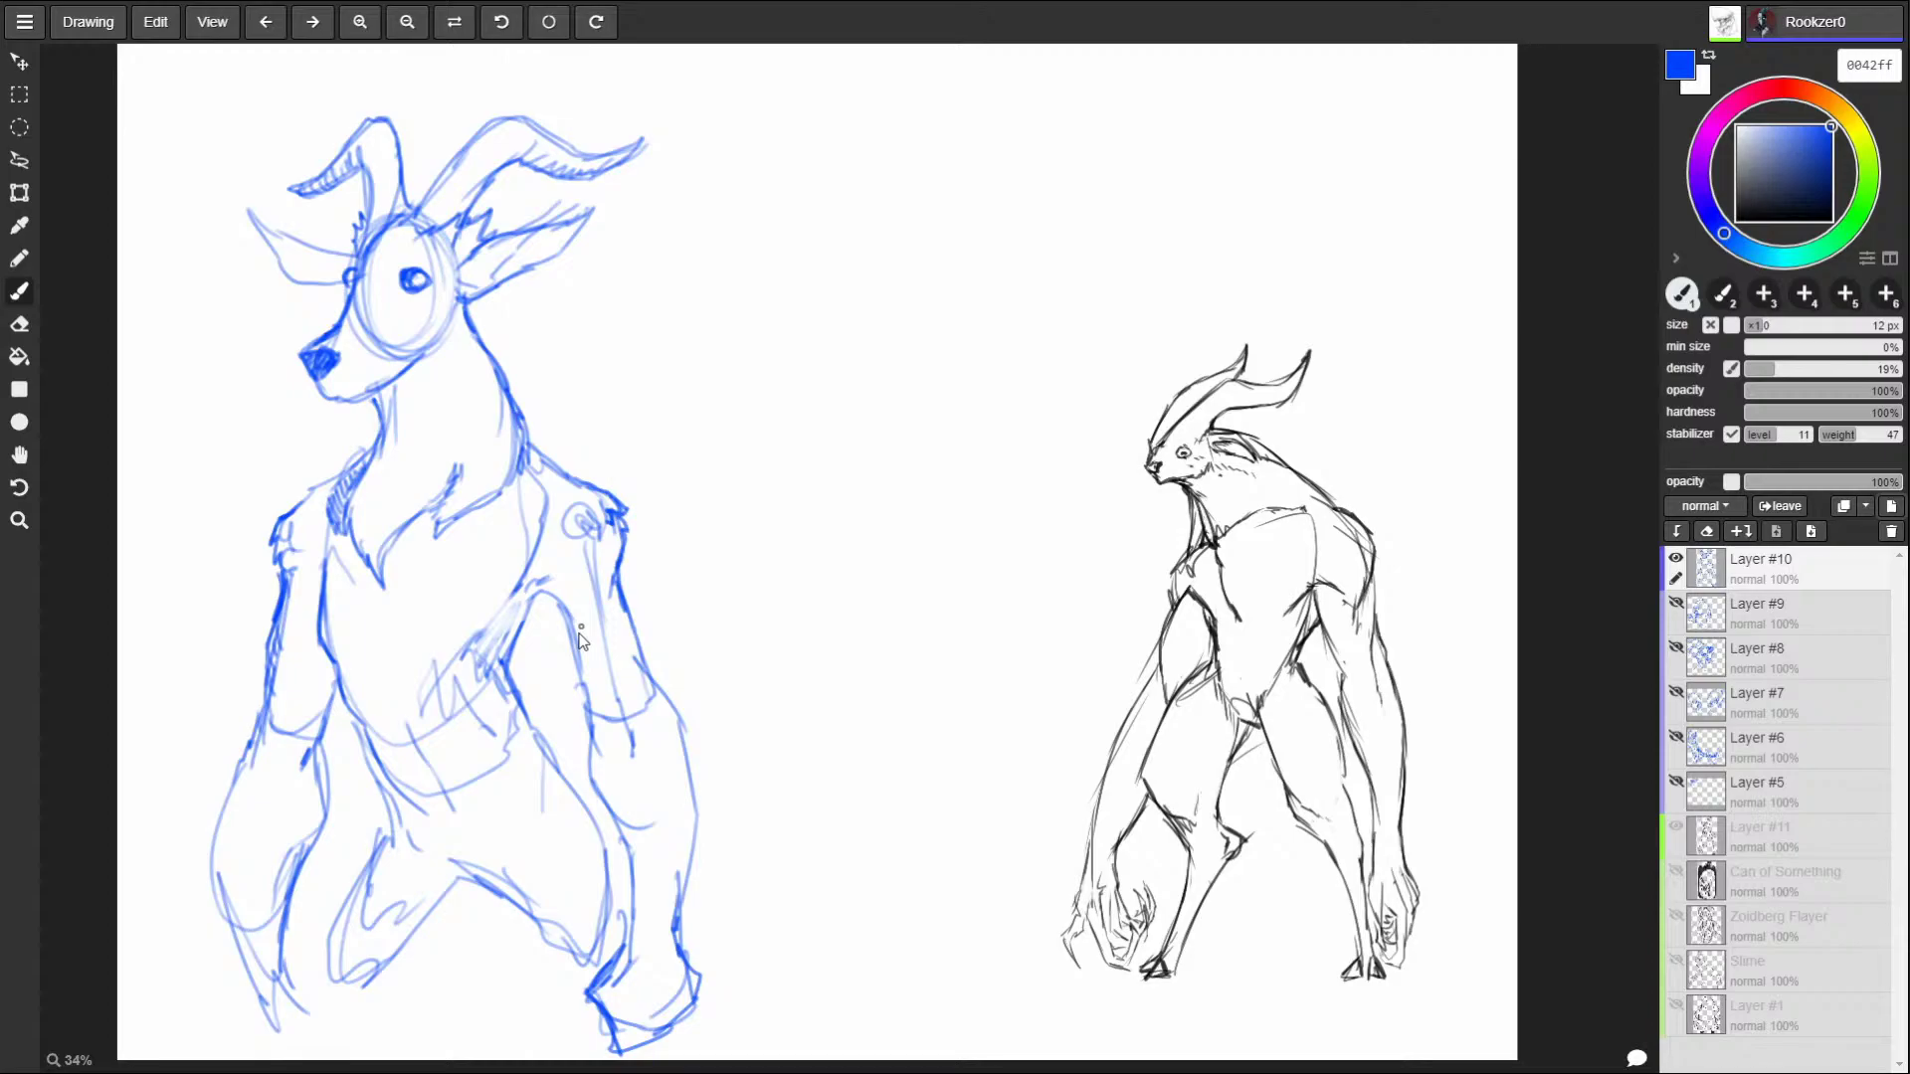
Test a 3 px brush on the blank area beside the figure and erase the messy lines beneath the near armpit.
key(bracketleft)
drag(513, 603, 552, 594)
key(bracketright)
key(bracketright)
drag(928, 854, 963, 917)
key(e)
drag(528, 616, 468, 701)
key(b)
key(e)
key(b)
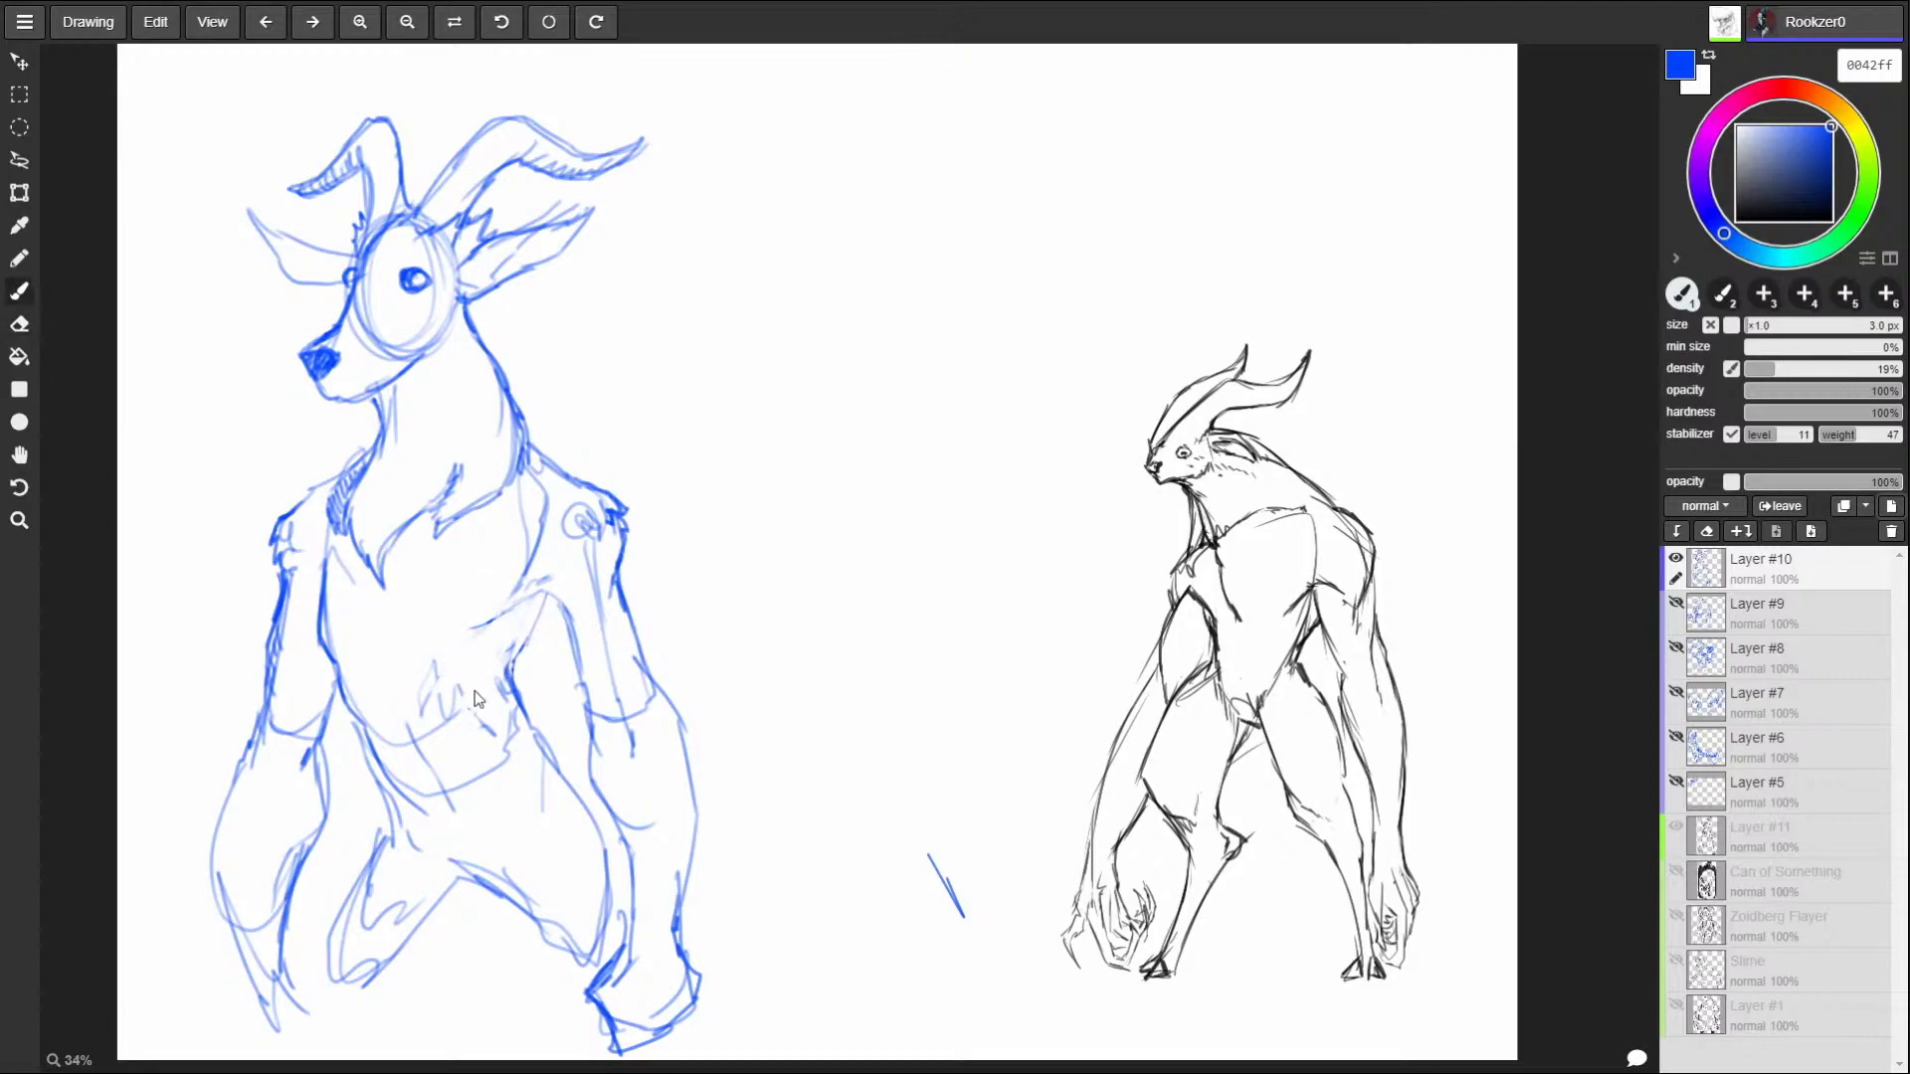
Draw a lower chest line with a 9 px brush and hatch the shadow between it and the near arm.
key(bracketright)
key(bracketright)
drag(516, 624, 436, 659)
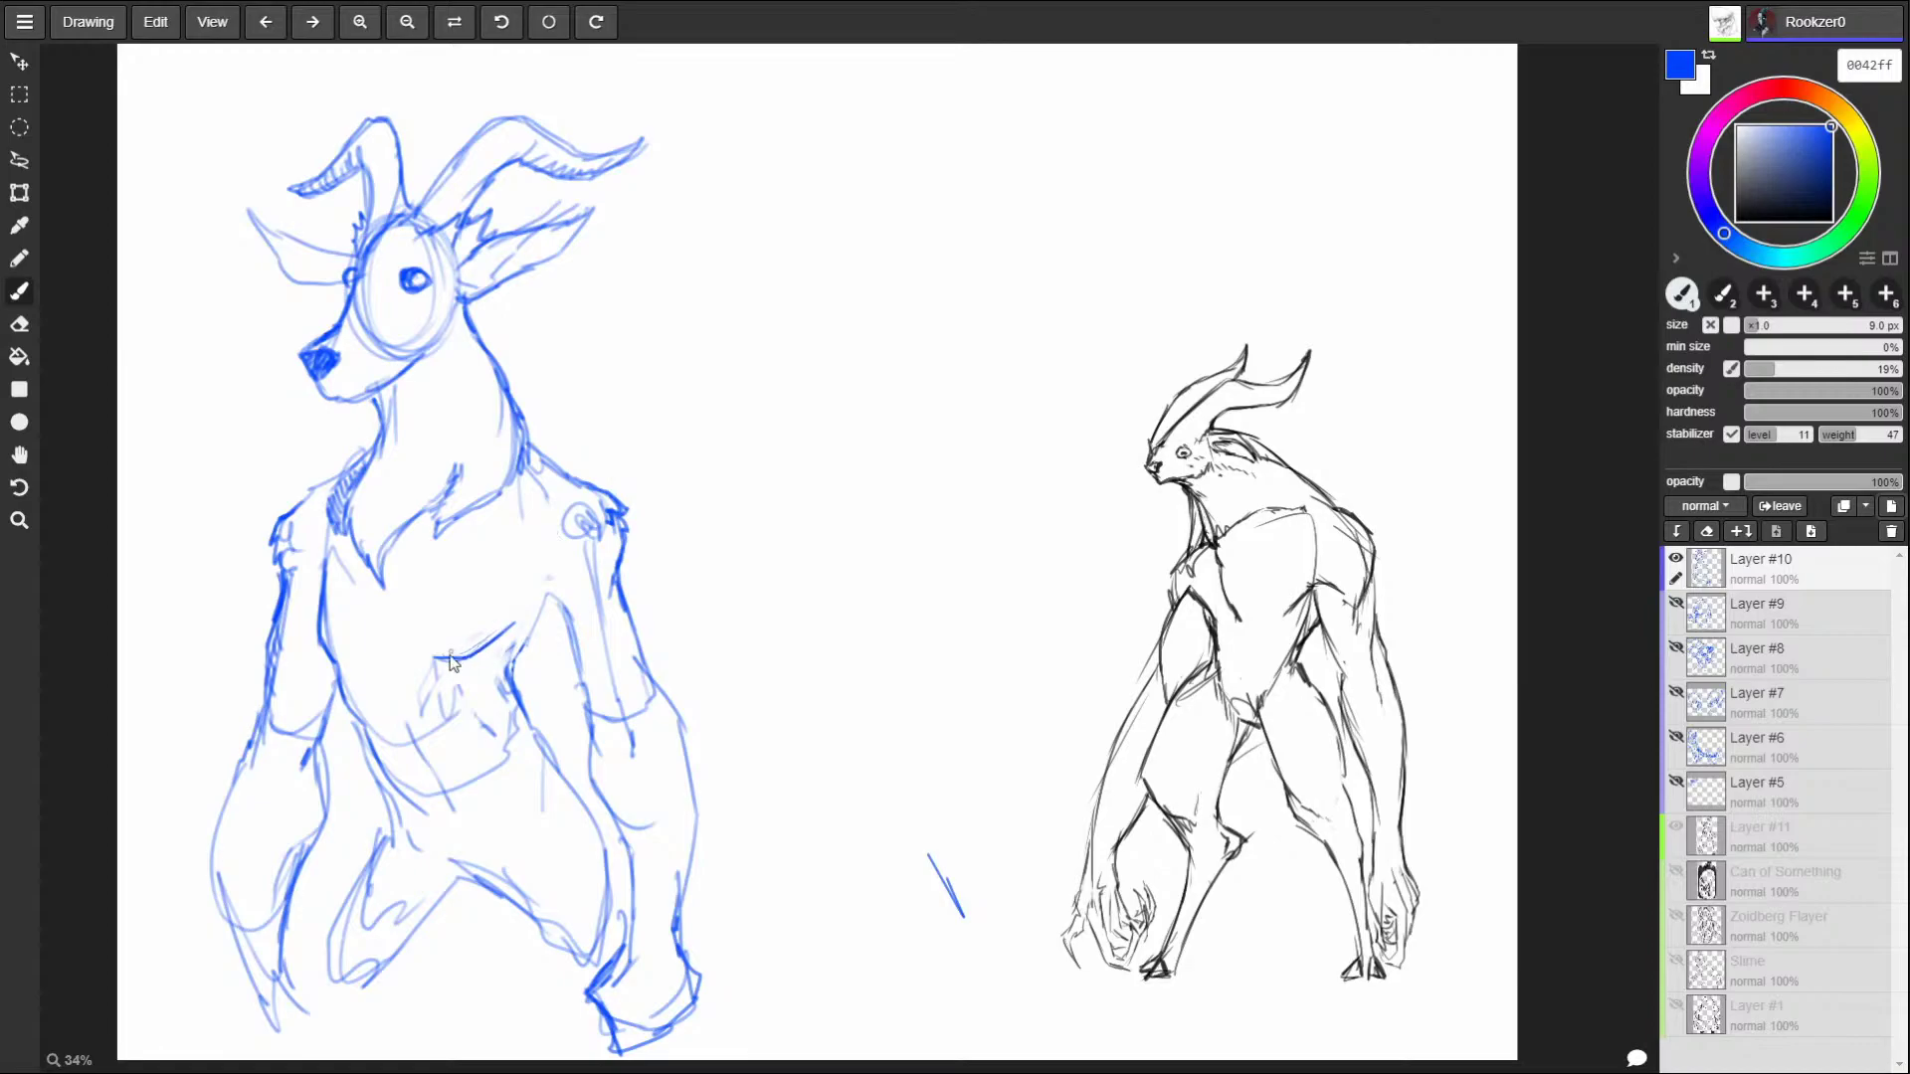
mouse_move(482, 652)
mouse_down()
mouse_move(540, 600)
mouse_move(517, 685)
mouse_up()
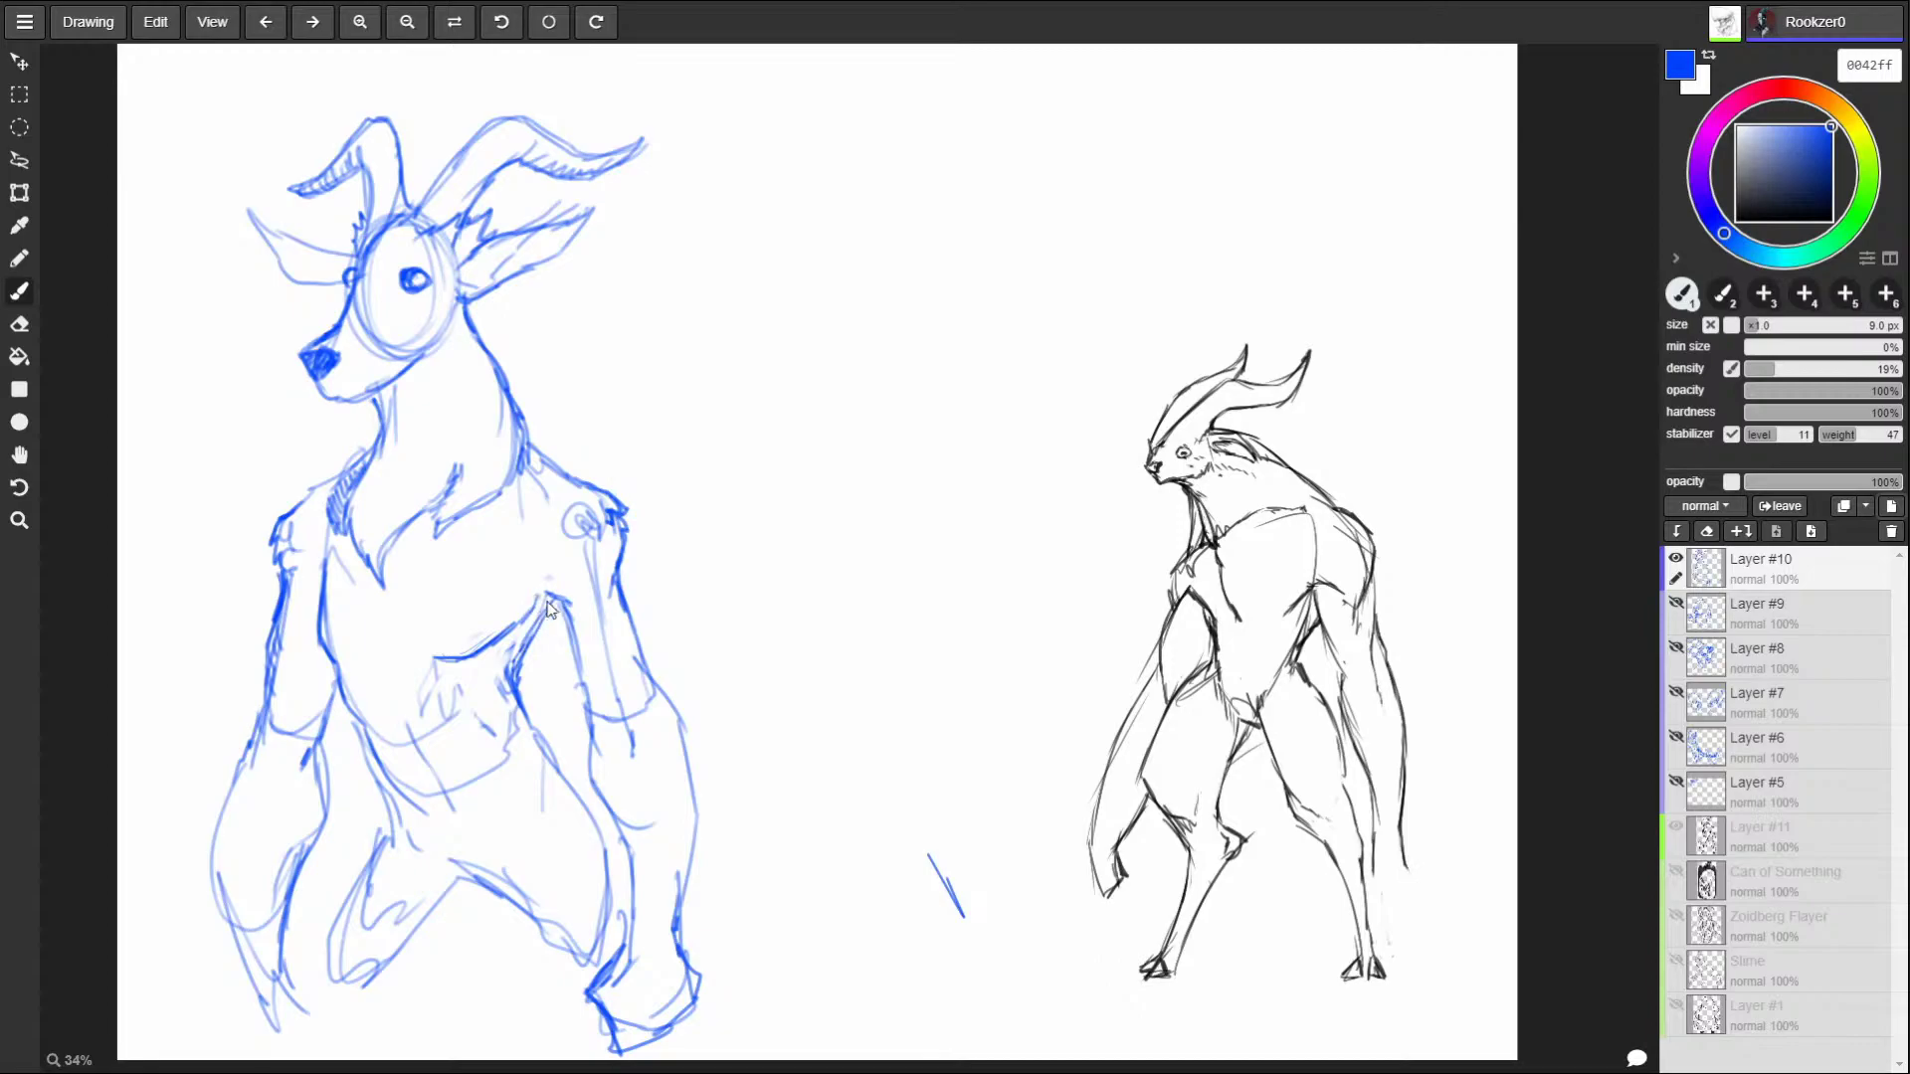
drag(494, 648, 496, 676)
drag(507, 638, 518, 658)
drag(532, 604, 521, 680)
drag(546, 633, 508, 700)
drag(511, 691, 525, 714)
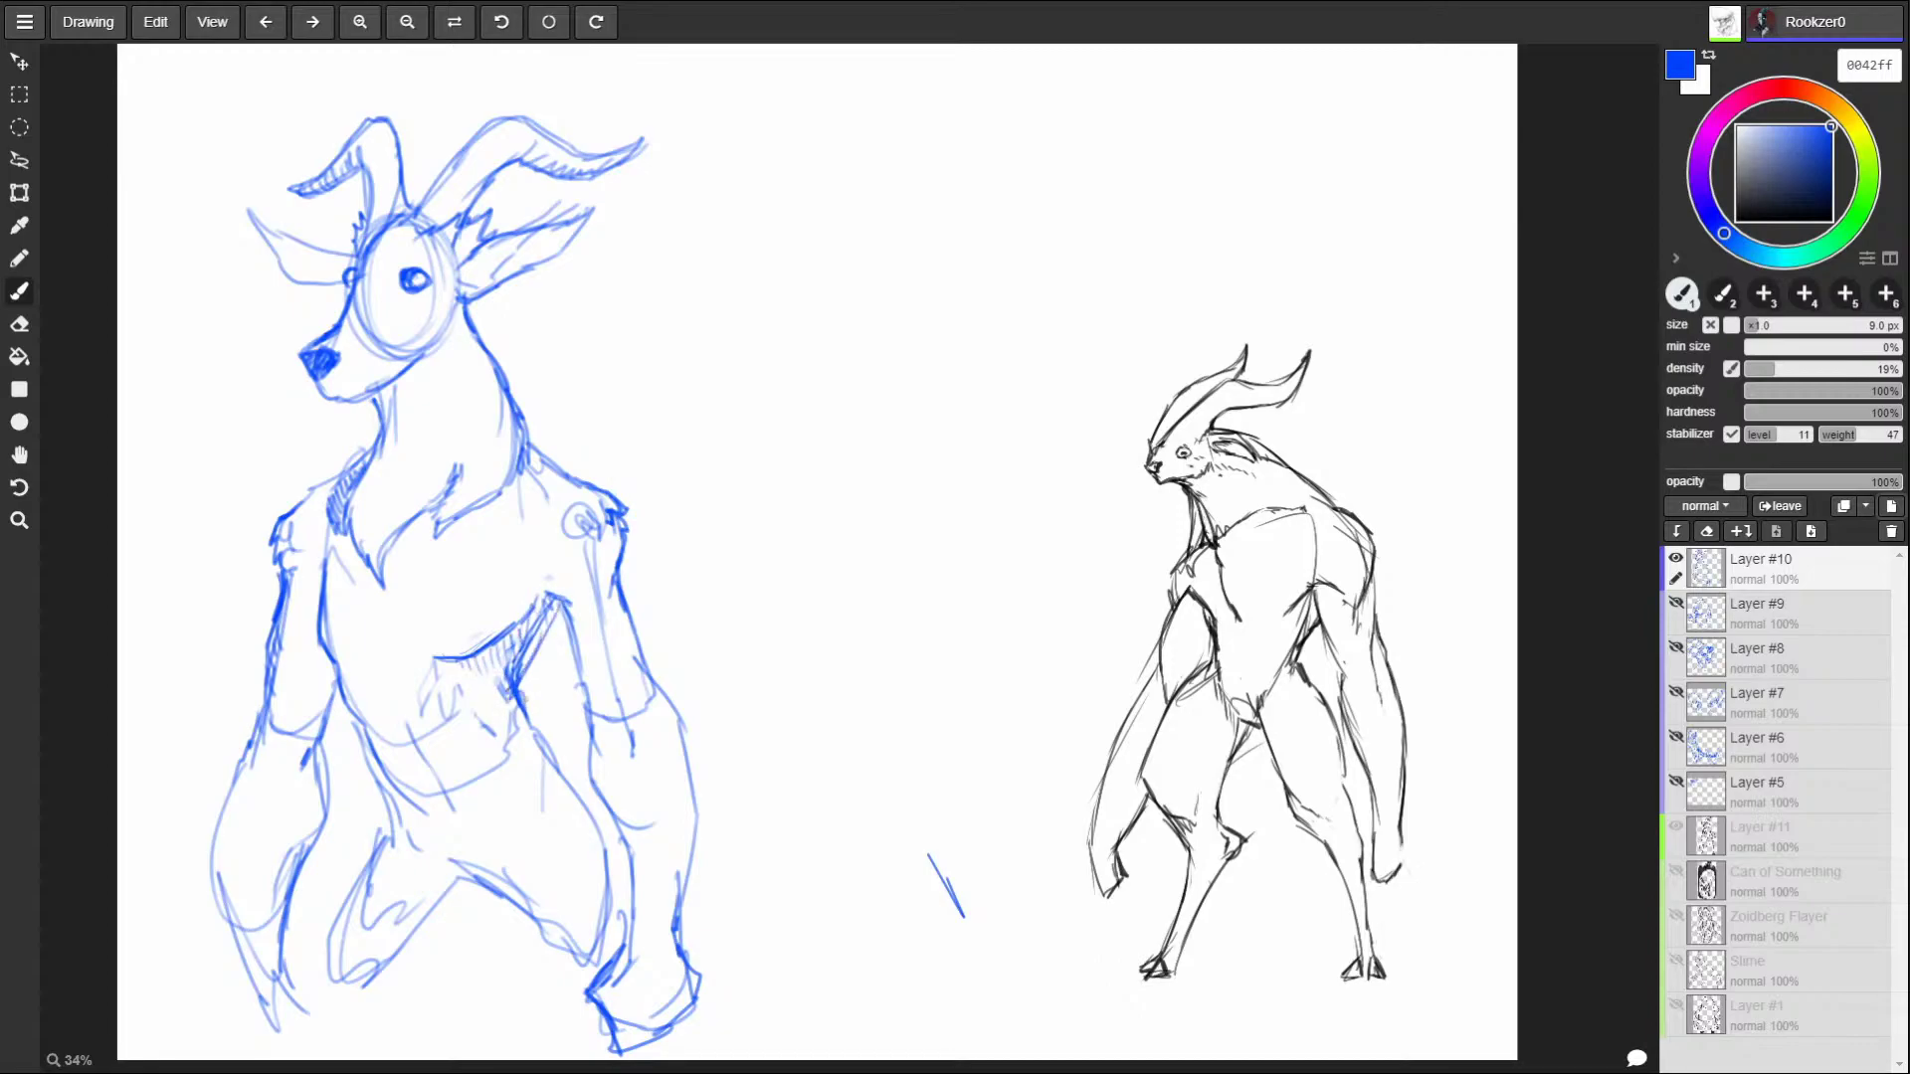
Add short fur strokes around the waist and hatch the inner side of the far upper arm.
drag(360, 716, 403, 823)
mouse_move(414, 809)
mouse_down()
mouse_move(427, 847)
mouse_move(502, 737)
mouse_move(514, 761)
mouse_up()
drag(340, 664, 327, 702)
drag(320, 555, 288, 628)
mouse_move(316, 620)
mouse_down()
mouse_move(282, 661)
mouse_move(300, 710)
mouse_move(283, 708)
mouse_up()
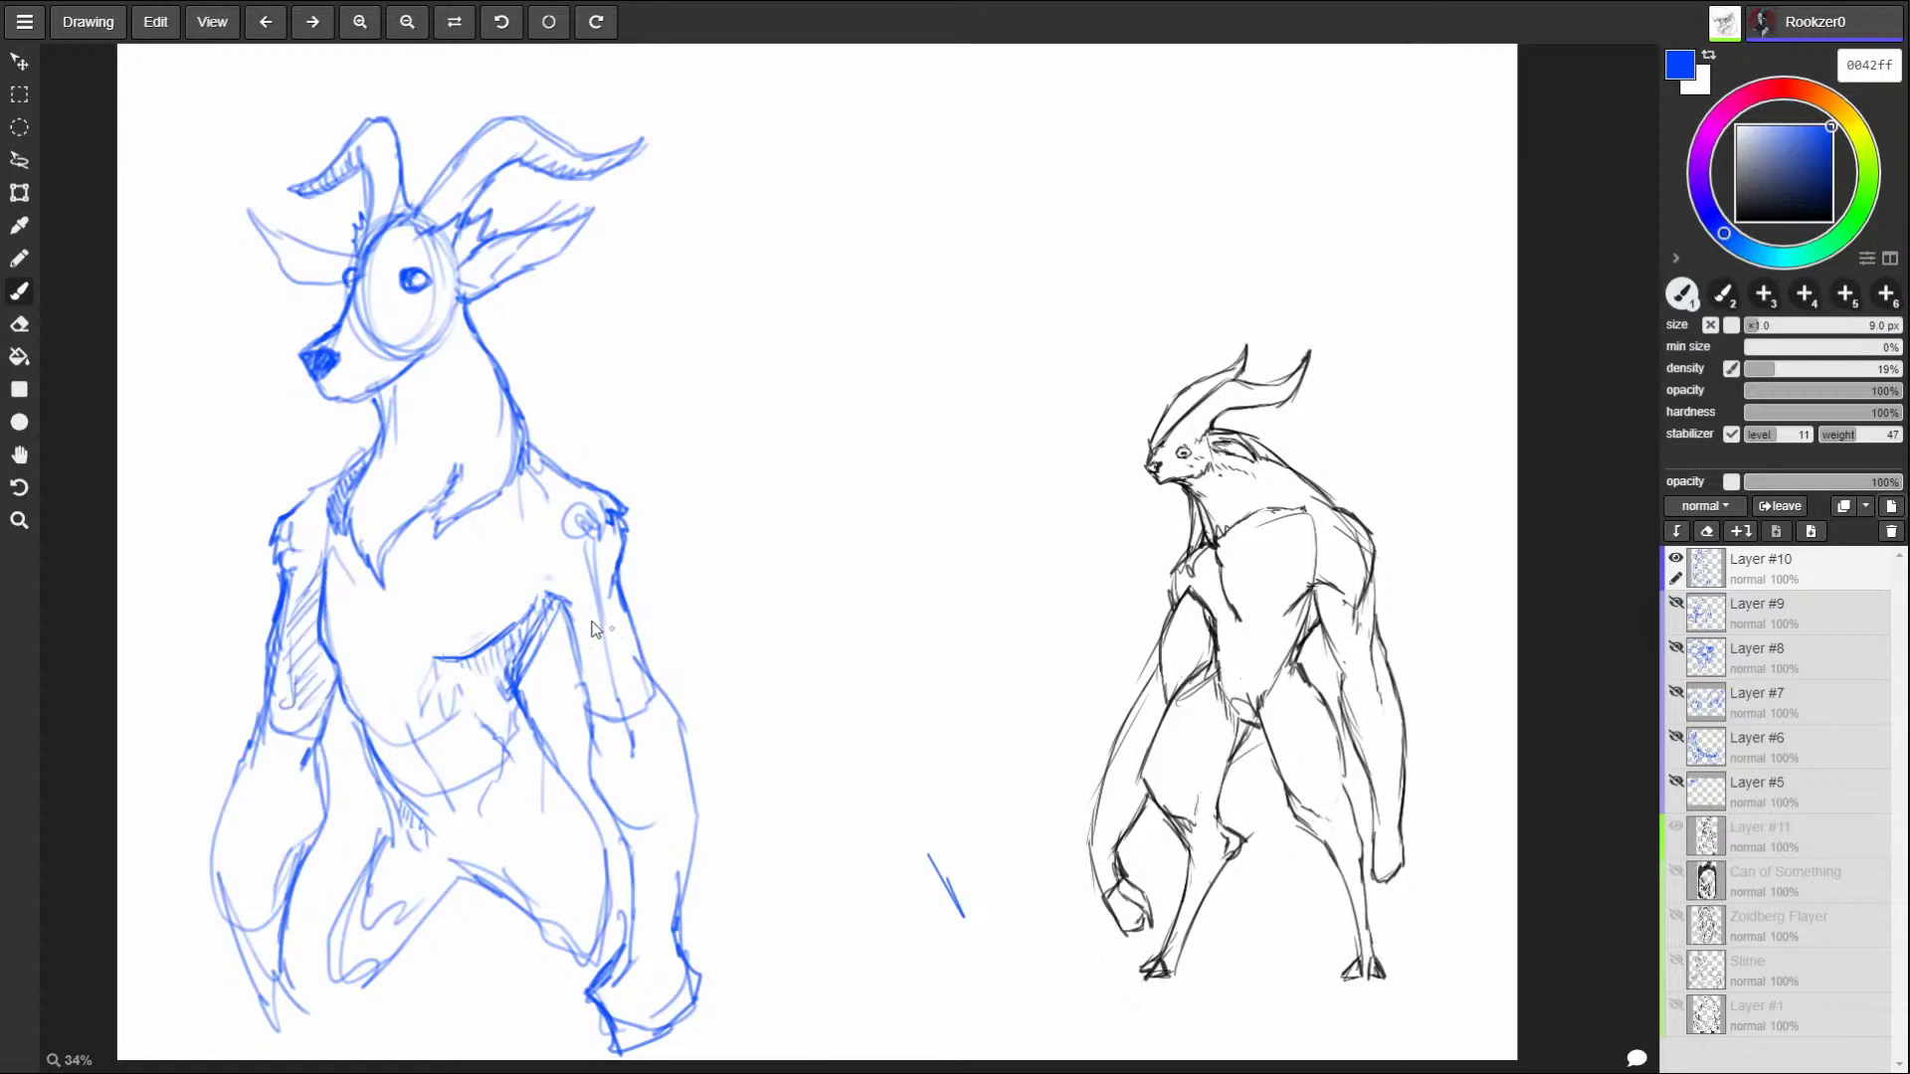
Darken the near armpit and inner arm edge, and trim the inner end of the lower chest line.
drag(563, 612, 579, 697)
drag(543, 610, 577, 623)
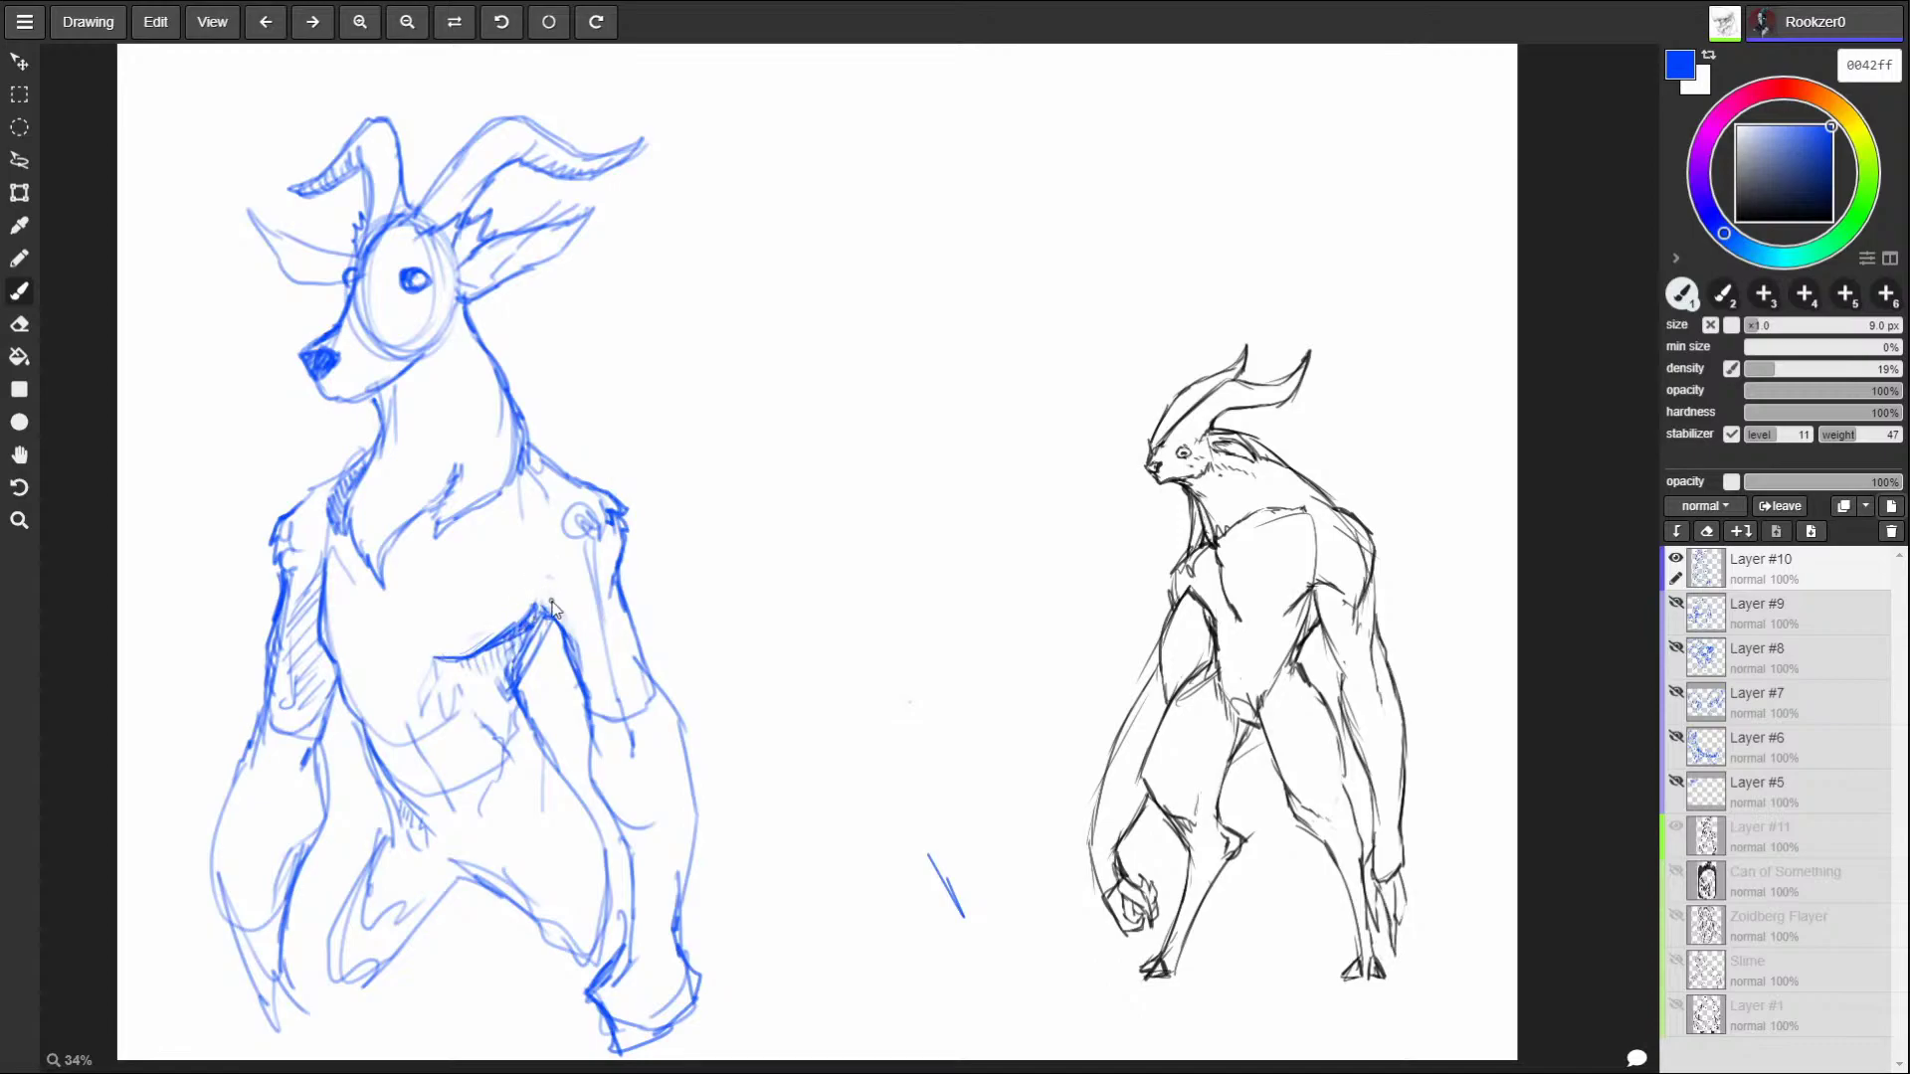
mouse_move(461, 649)
mouse_down()
mouse_move(362, 653)
mouse_move(434, 656)
mouse_up()
key(ctrl+z)
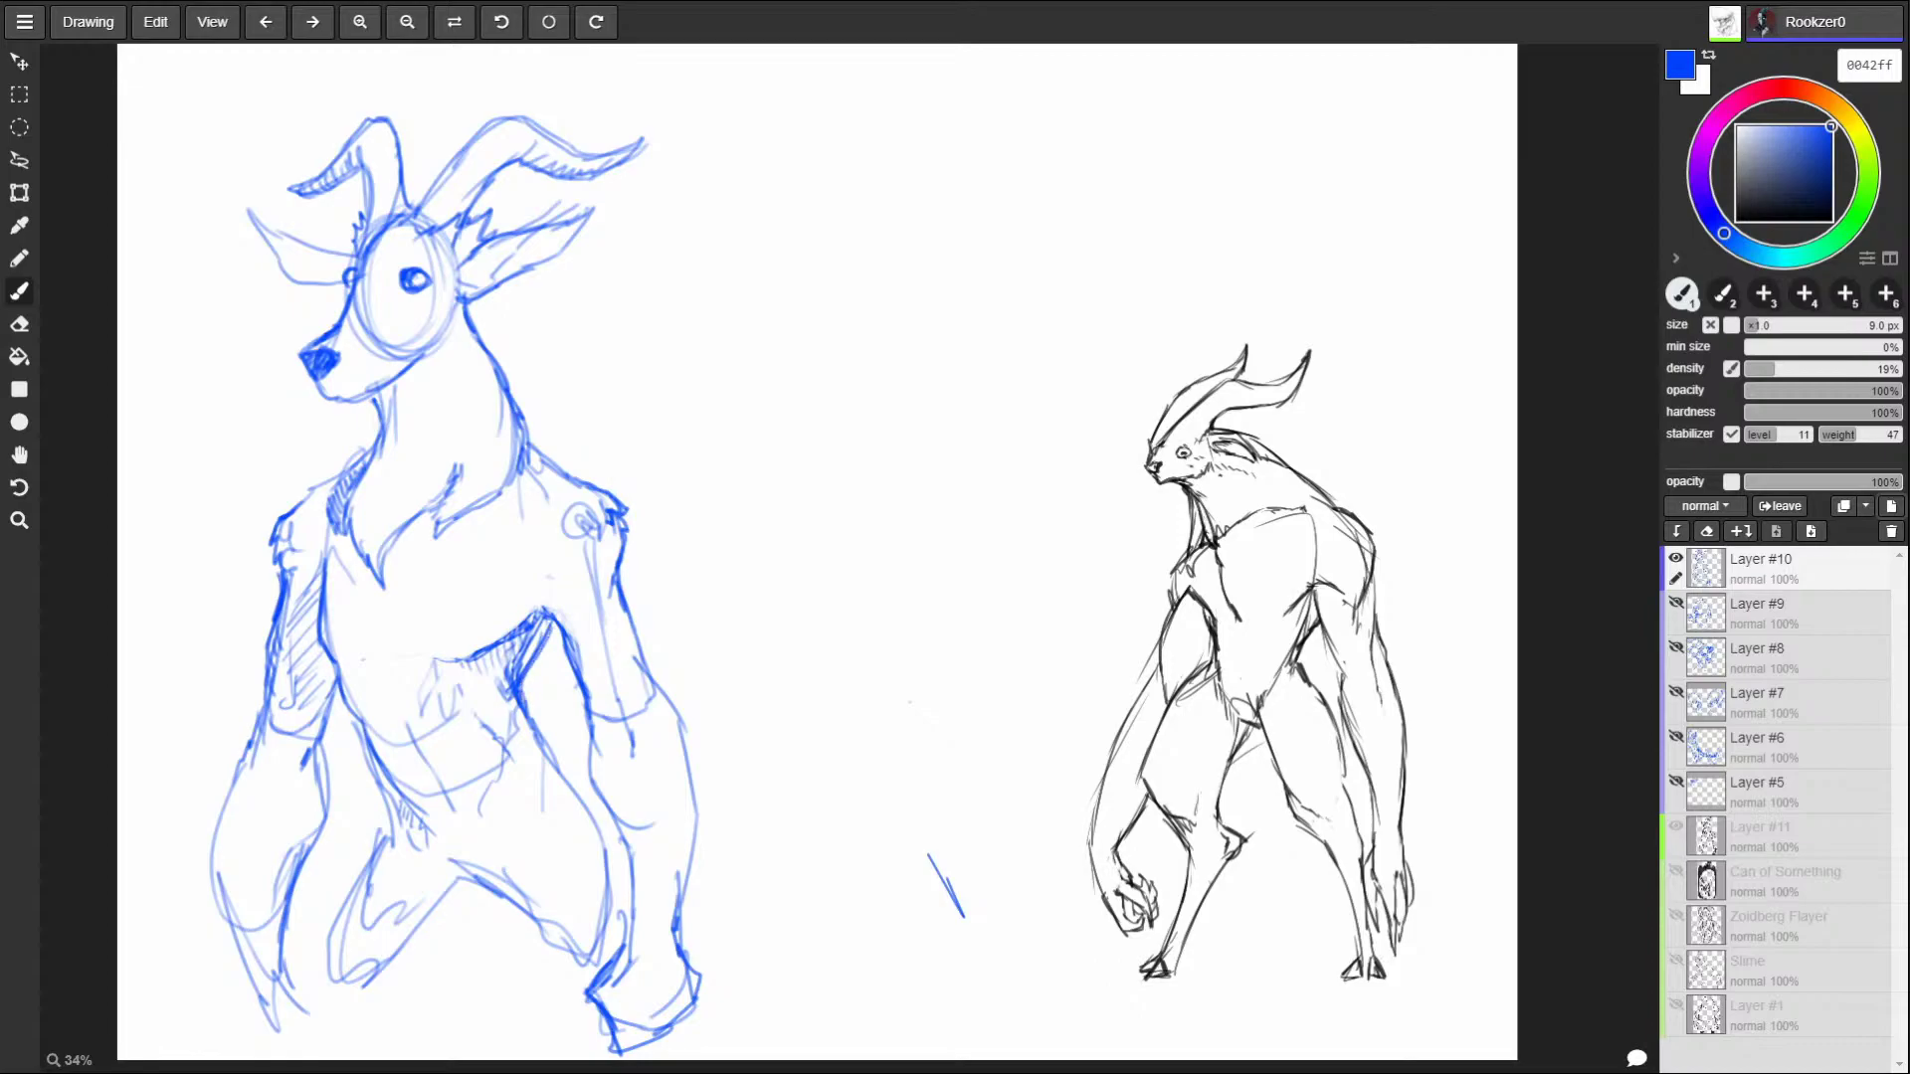
Shade the near side of the belly with dense vertical hatching.
drag(481, 766, 466, 808)
mouse_move(485, 730)
mouse_down()
mouse_move(473, 800)
mouse_move(482, 756)
mouse_up()
mouse_move(511, 691)
mouse_down()
mouse_move(494, 715)
mouse_move(397, 699)
mouse_move(370, 726)
mouse_move(488, 714)
mouse_move(474, 845)
mouse_up()
drag(487, 726, 478, 822)
drag(499, 741, 489, 817)
mouse_move(533, 760)
mouse_down()
mouse_move(507, 788)
mouse_move(511, 843)
mouse_up()
Redraw the hips and both thighs as wider shapes meeting at the crotch and spreading down to the knees.
mouse_move(403, 815)
mouse_down()
mouse_move(489, 909)
mouse_move(523, 839)
mouse_move(475, 879)
mouse_move(521, 844)
mouse_move(519, 819)
mouse_move(546, 799)
mouse_move(500, 878)
mouse_move(563, 812)
mouse_move(511, 885)
mouse_move(471, 897)
mouse_move(414, 853)
mouse_move(399, 935)
mouse_move(381, 858)
mouse_move(359, 896)
mouse_move(383, 955)
mouse_up()
mouse_move(416, 824)
mouse_down()
mouse_move(485, 909)
mouse_move(515, 851)
mouse_move(574, 814)
mouse_move(559, 812)
mouse_move(578, 774)
mouse_up()
drag(393, 816, 368, 870)
mouse_move(373, 780)
mouse_down()
mouse_move(390, 843)
mouse_move(304, 888)
mouse_up()
mouse_move(290, 984)
mouse_down()
mouse_move(463, 909)
mouse_move(336, 1011)
mouse_up()
mouse_move(459, 905)
mouse_down()
mouse_move(397, 1004)
mouse_move(311, 1037)
mouse_move(438, 957)
mouse_up()
mouse_move(470, 925)
mouse_down()
mouse_move(526, 904)
mouse_move(538, 970)
mouse_up()
mouse_move(517, 950)
mouse_down()
mouse_move(587, 1042)
mouse_move(615, 1022)
mouse_up()
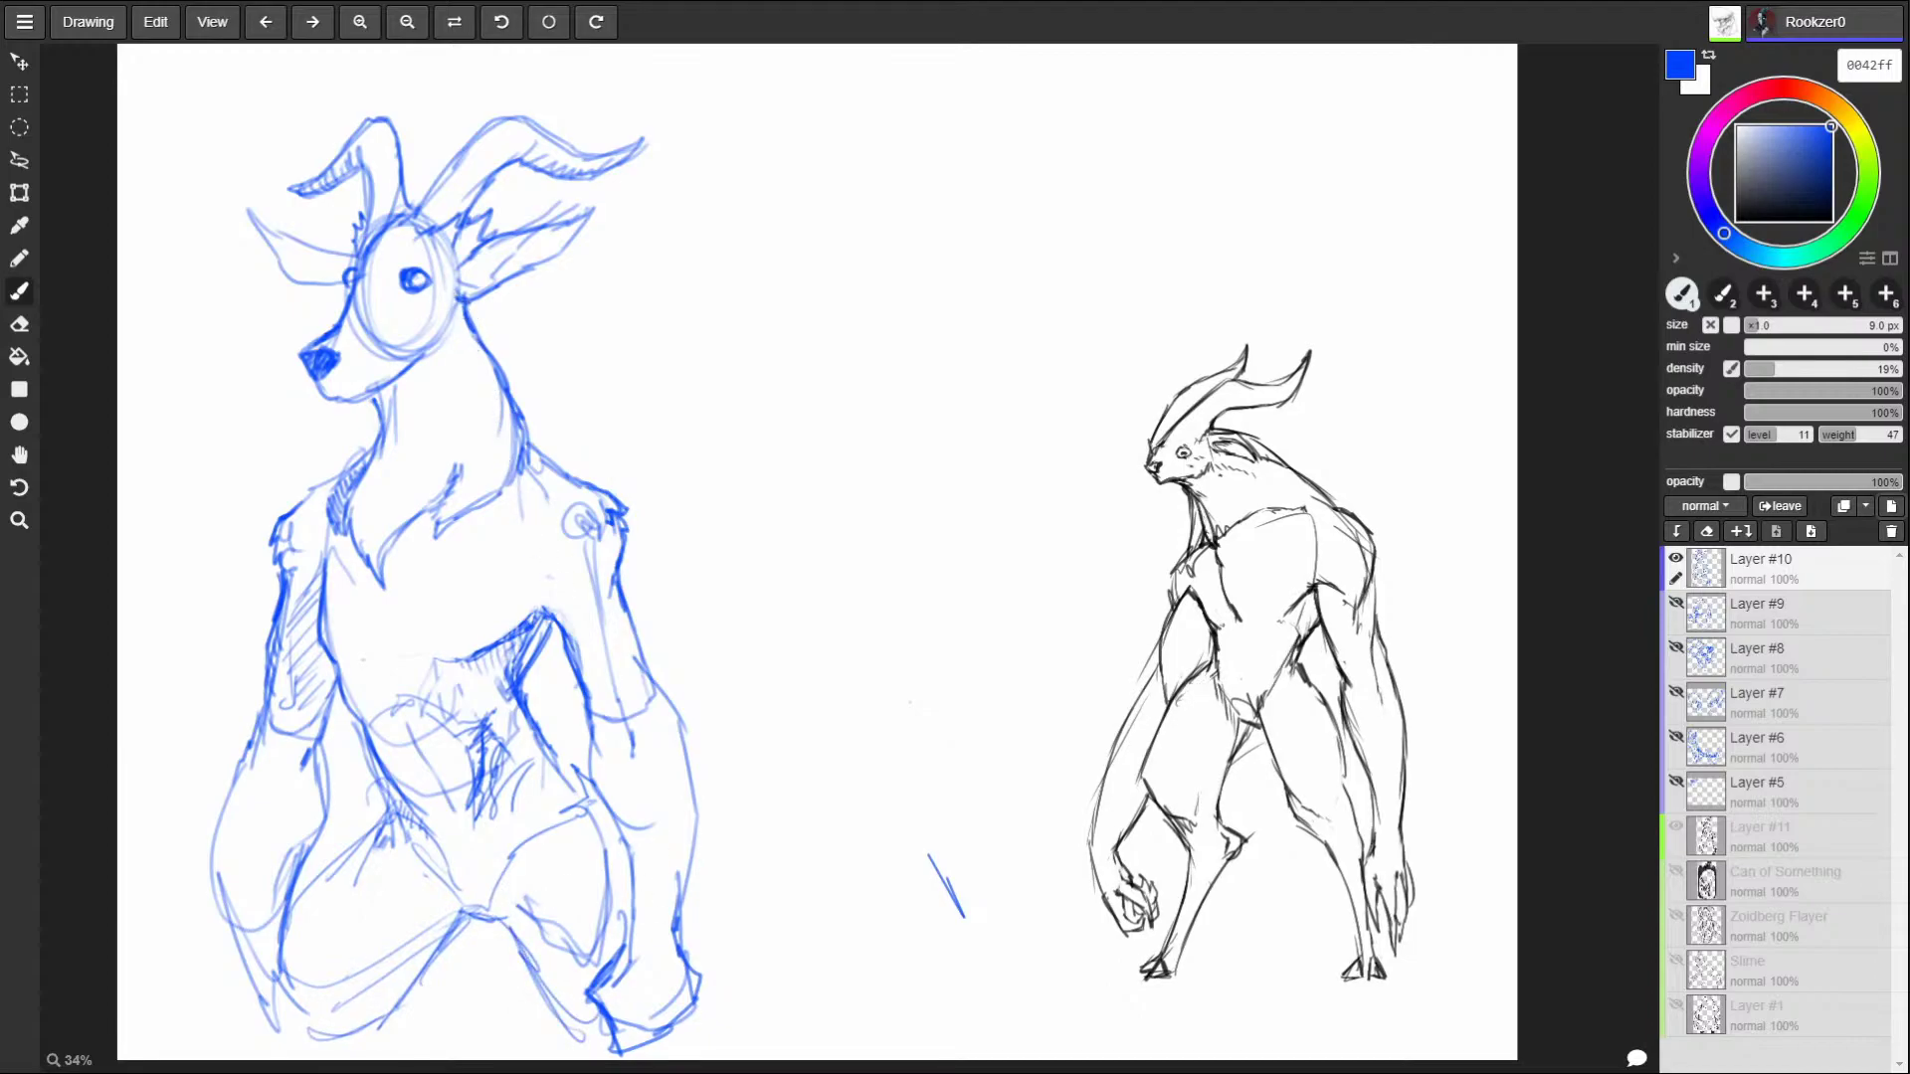
Erase the construction ovals inside the face and strengthen the far ear's outline.
mouse_move(368, 296)
mouse_down()
mouse_move(355, 343)
mouse_move(391, 327)
mouse_move(383, 367)
mouse_move(427, 329)
mouse_move(430, 285)
mouse_up()
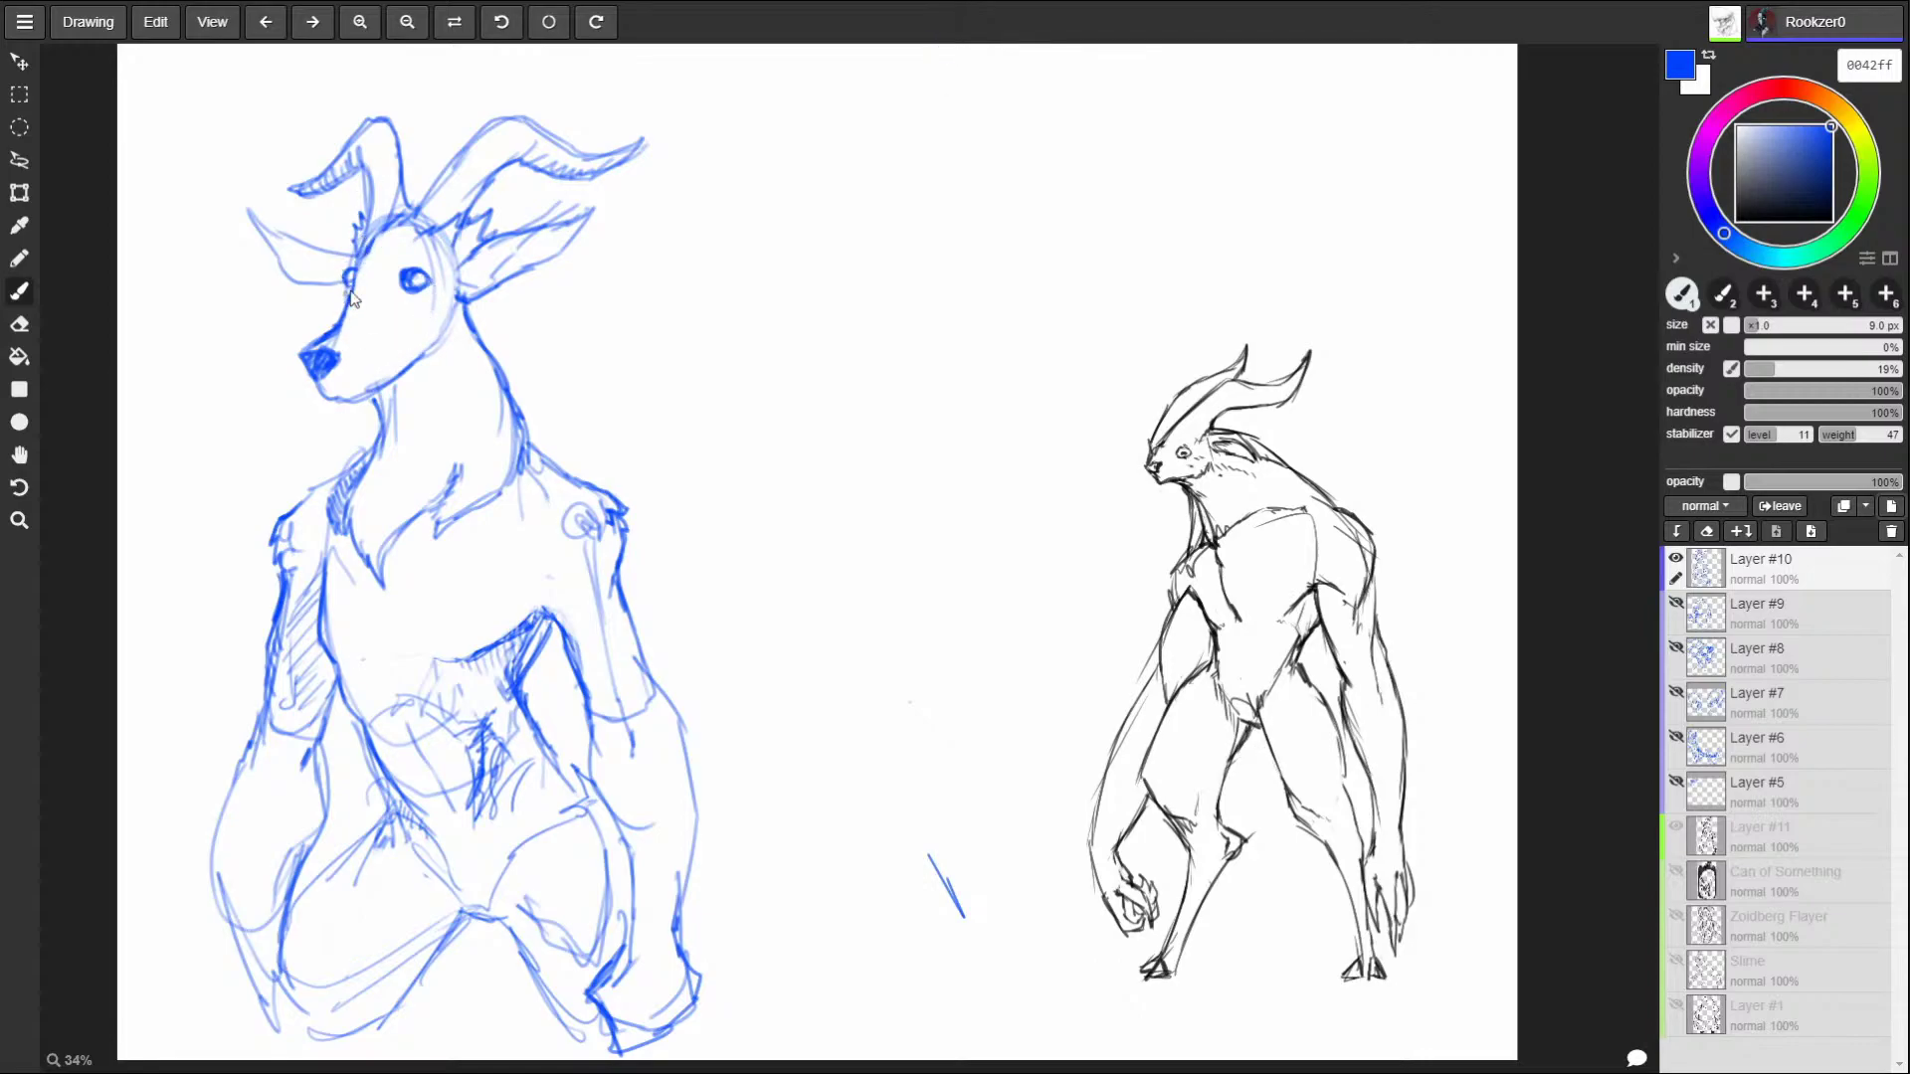
mouse_move(829, 258)
mouse_down()
mouse_move(770, 265)
mouse_move(799, 294)
mouse_move(830, 255)
mouse_move(771, 257)
mouse_move(774, 309)
mouse_move(842, 238)
mouse_move(730, 301)
mouse_move(831, 229)
mouse_move(784, 319)
mouse_up()
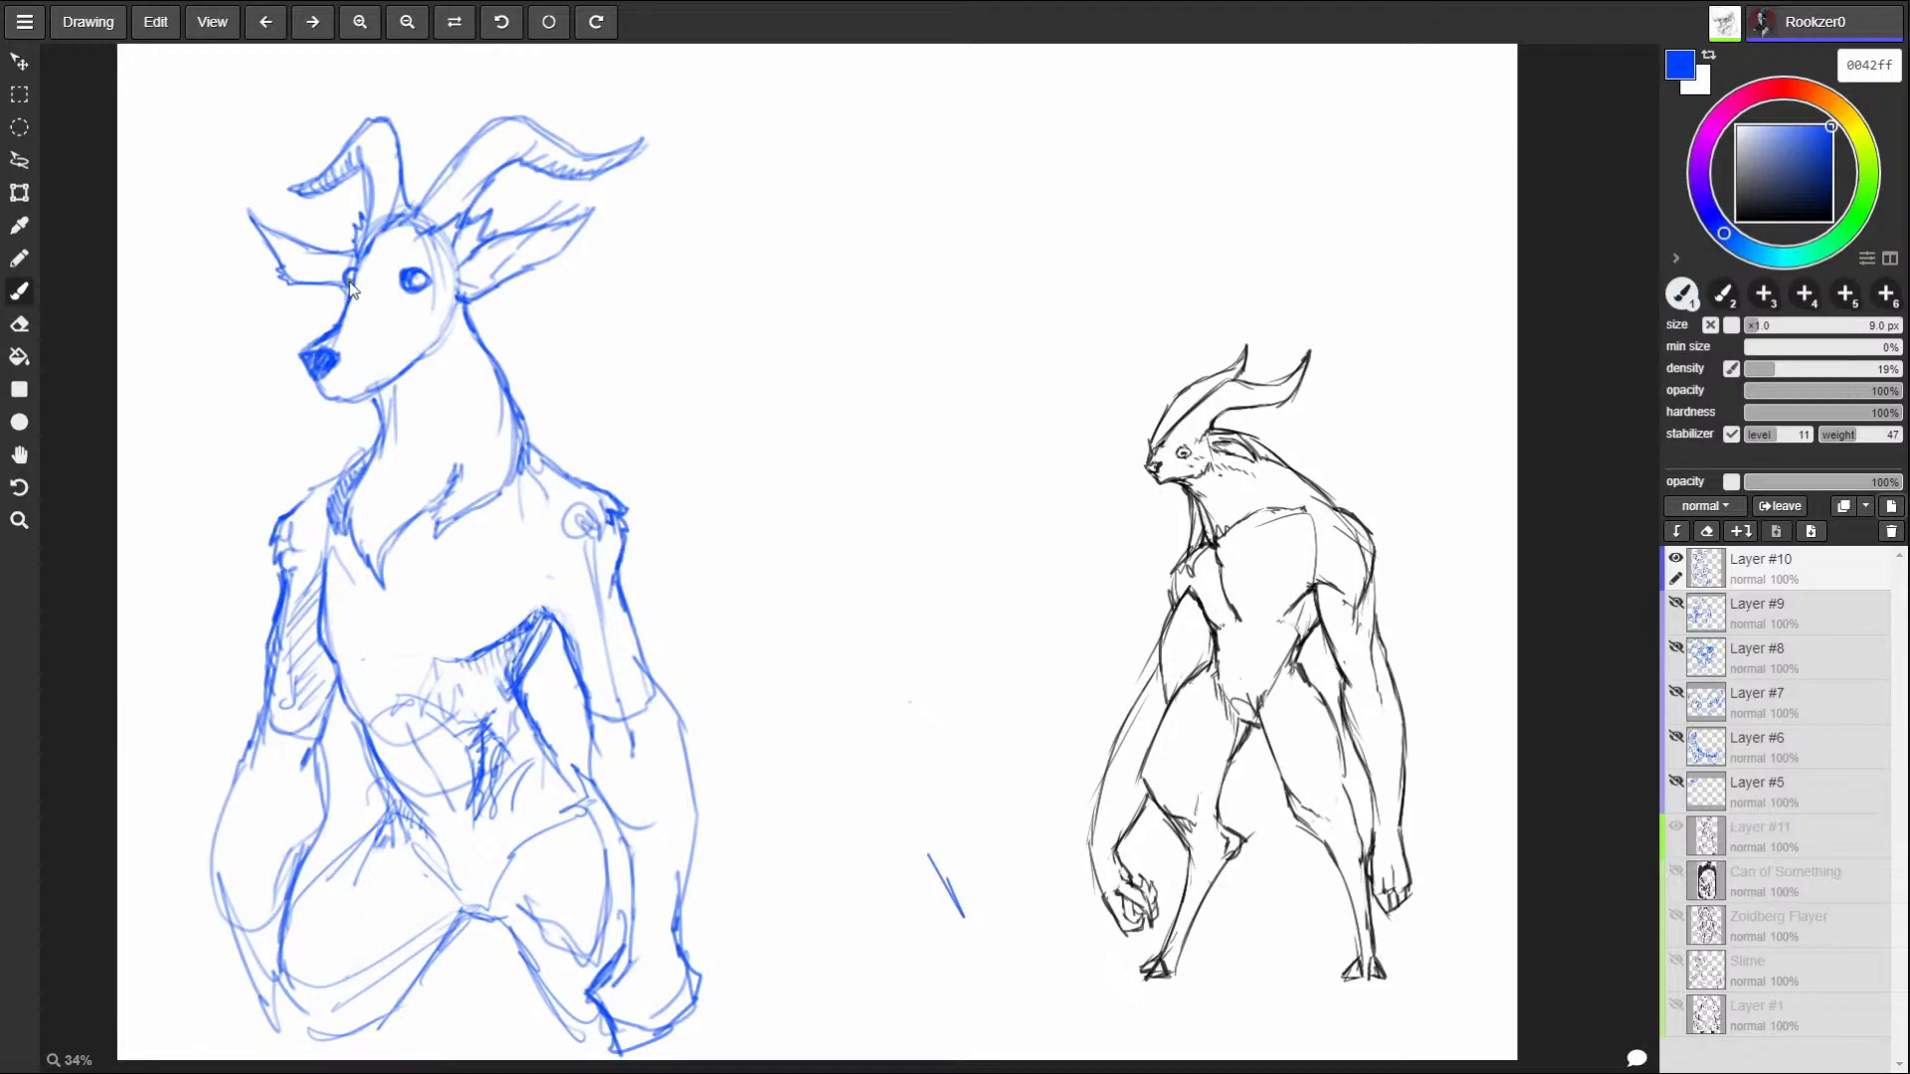
Hide Layer #10 with the antelope sketch and add a new layer above it.
click(1675, 558)
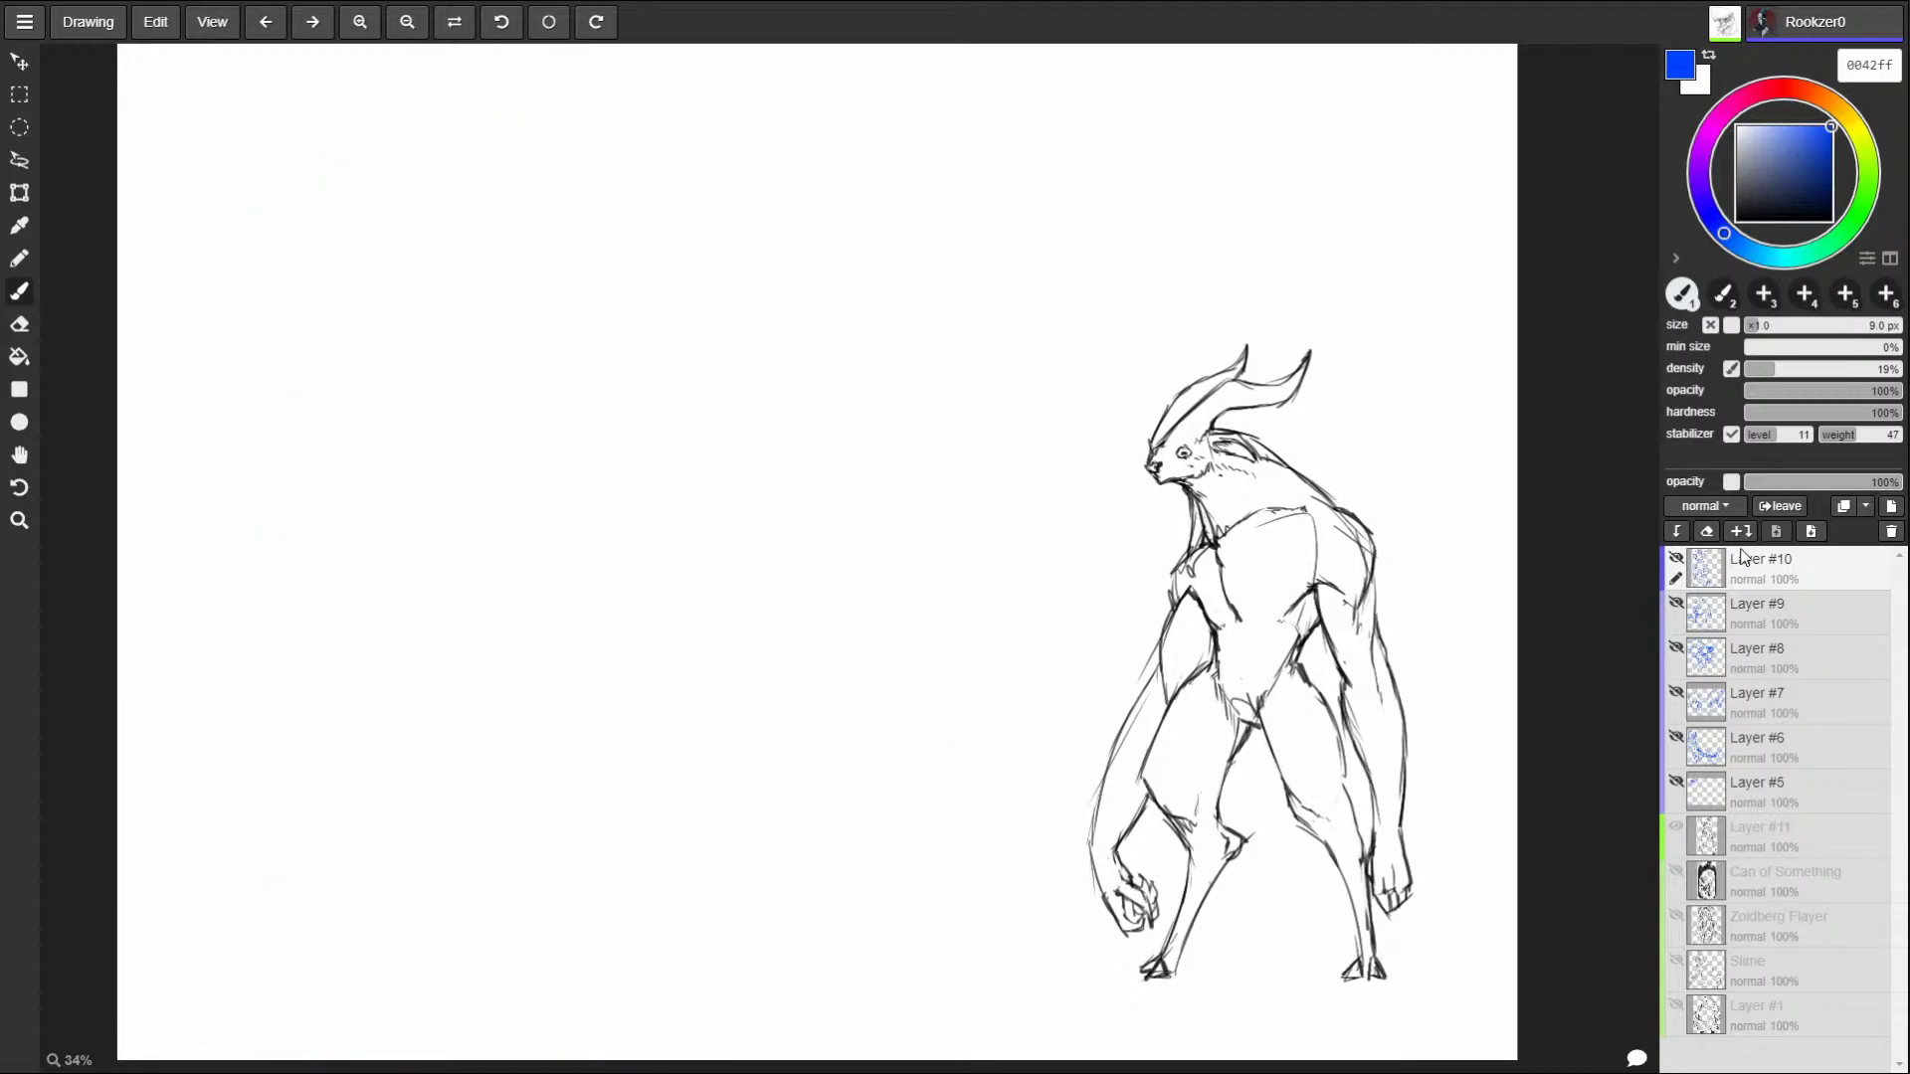
click(1891, 507)
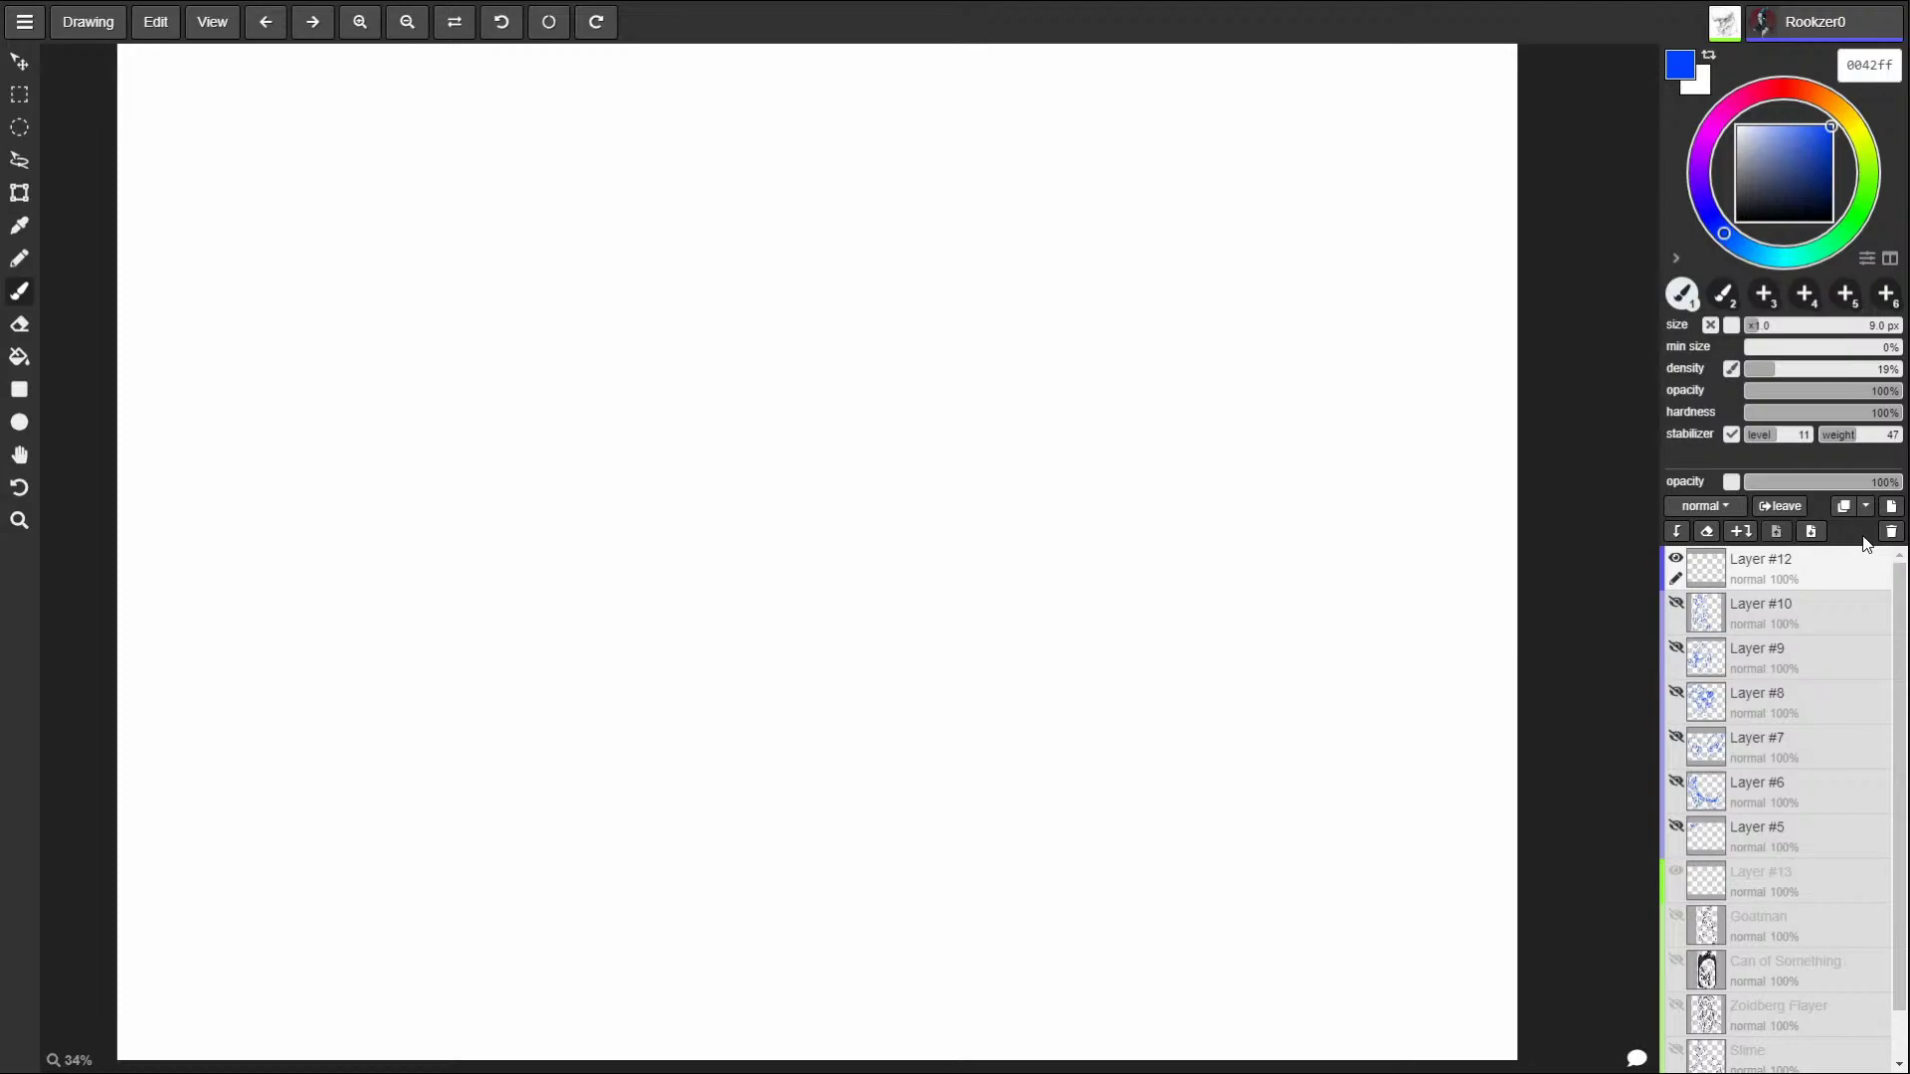
drag(879, 213, 897, 257)
key(bracketright)
key(ctrl+z)
key(bracketleft)
drag(430, 187, 414, 585)
key(ctrl+z)
mouse_move(294, 235)
mouse_down()
mouse_move(364, 213)
mouse_move(350, 239)
mouse_move(298, 249)
mouse_move(362, 251)
mouse_move(282, 281)
mouse_move(329, 235)
mouse_move(373, 261)
mouse_up()
key(ctrl+z)
Doodle a small framed scene with one oval figure facing two others and a scribbled trail between them.
drag(552, 306, 535, 319)
mouse_move(686, 572)
mouse_down()
mouse_move(714, 555)
mouse_move(786, 645)
mouse_up()
mouse_move(686, 571)
mouse_down()
mouse_move(725, 546)
mouse_move(803, 650)
mouse_up()
mouse_move(360, 313)
mouse_down()
mouse_move(386, 308)
mouse_move(382, 289)
mouse_up()
mouse_move(606, 320)
mouse_down()
mouse_move(615, 249)
mouse_move(642, 298)
mouse_move(608, 322)
mouse_move(644, 320)
mouse_up()
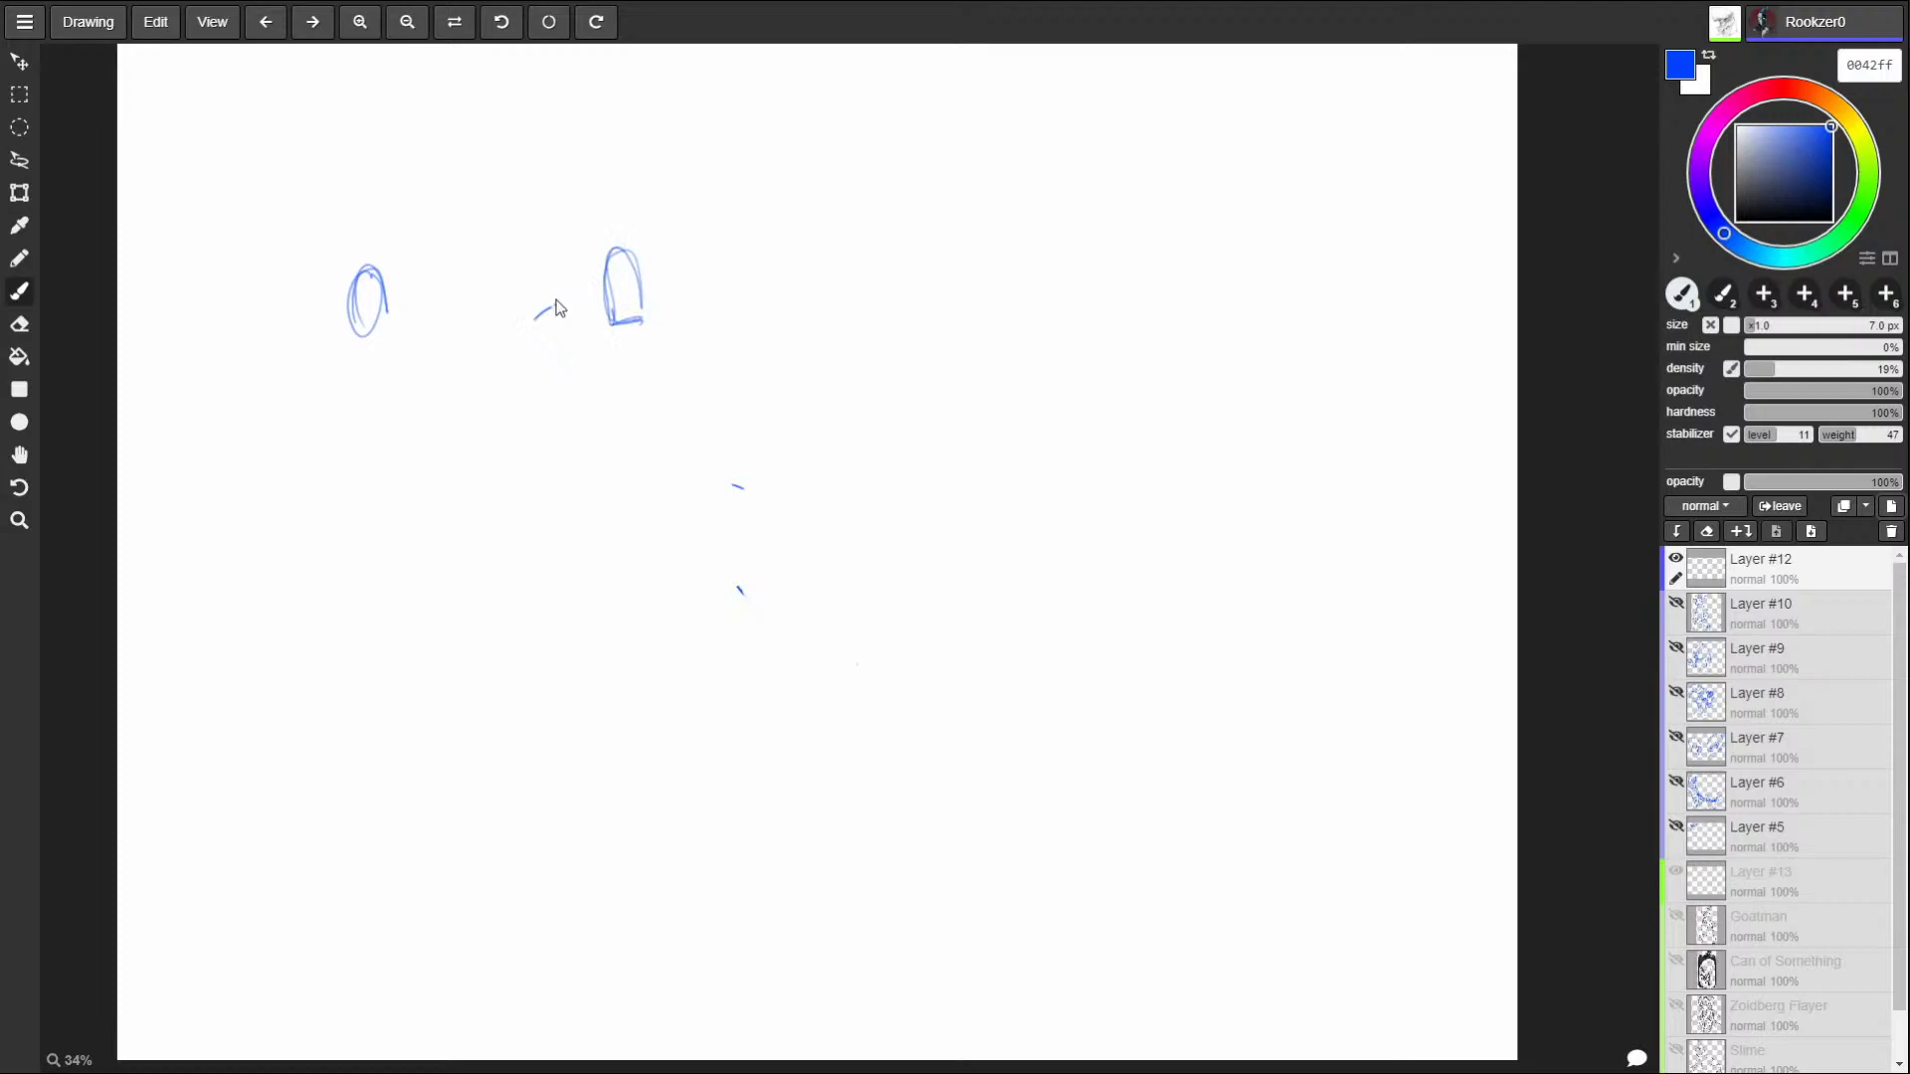
mouse_move(438, 358)
mouse_down()
mouse_move(450, 376)
mouse_move(440, 355)
mouse_move(471, 339)
mouse_up()
drag(473, 328, 496, 318)
drag(497, 313, 545, 313)
mouse_move(614, 230)
mouse_down()
mouse_move(659, 325)
mouse_move(660, 239)
mouse_move(282, 175)
mouse_move(679, 259)
mouse_move(646, 179)
mouse_up()
mouse_move(361, 235)
mouse_down()
mouse_move(347, 264)
mouse_move(364, 239)
mouse_up()
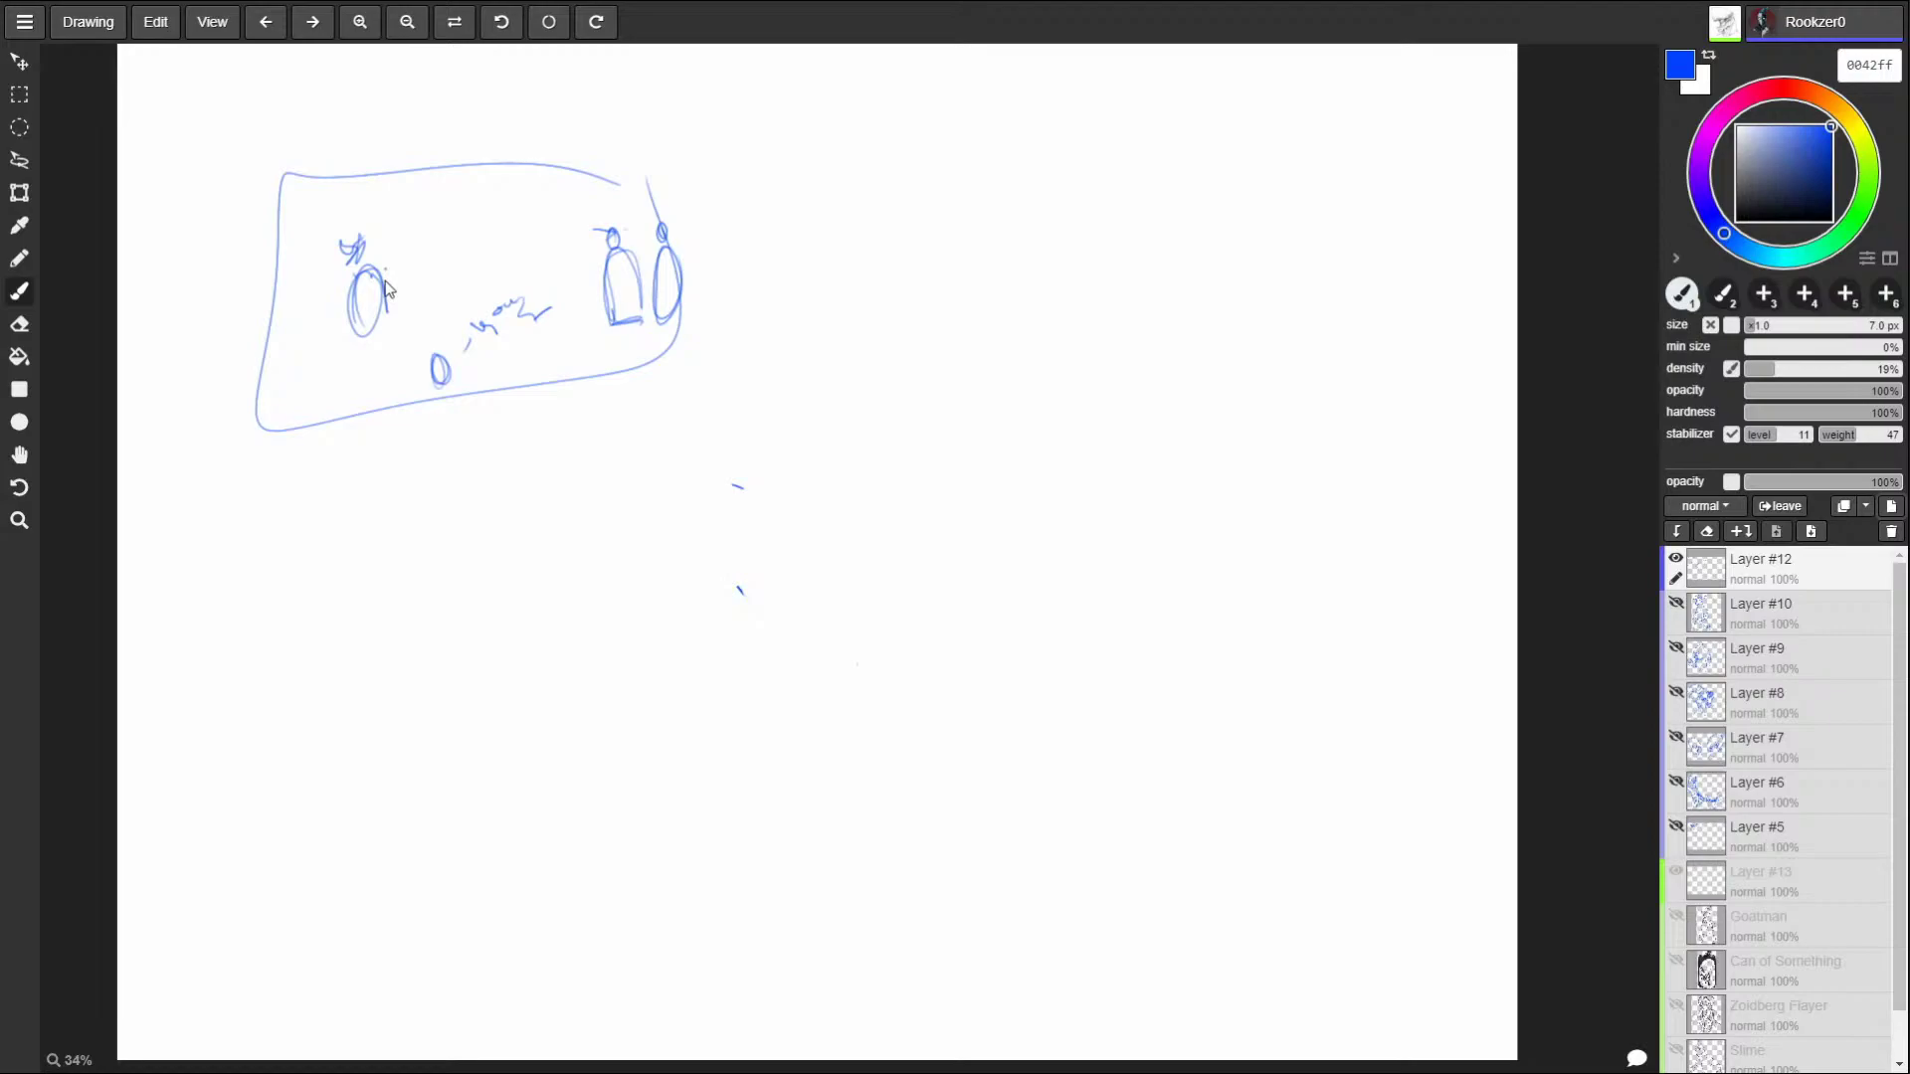
Erase the small framed scene and the stray marks around it.
mouse_move(386, 289)
mouse_down()
mouse_move(609, 421)
mouse_move(712, 269)
mouse_move(591, 387)
mouse_move(558, 362)
mouse_move(688, 266)
mouse_move(499, 457)
mouse_up()
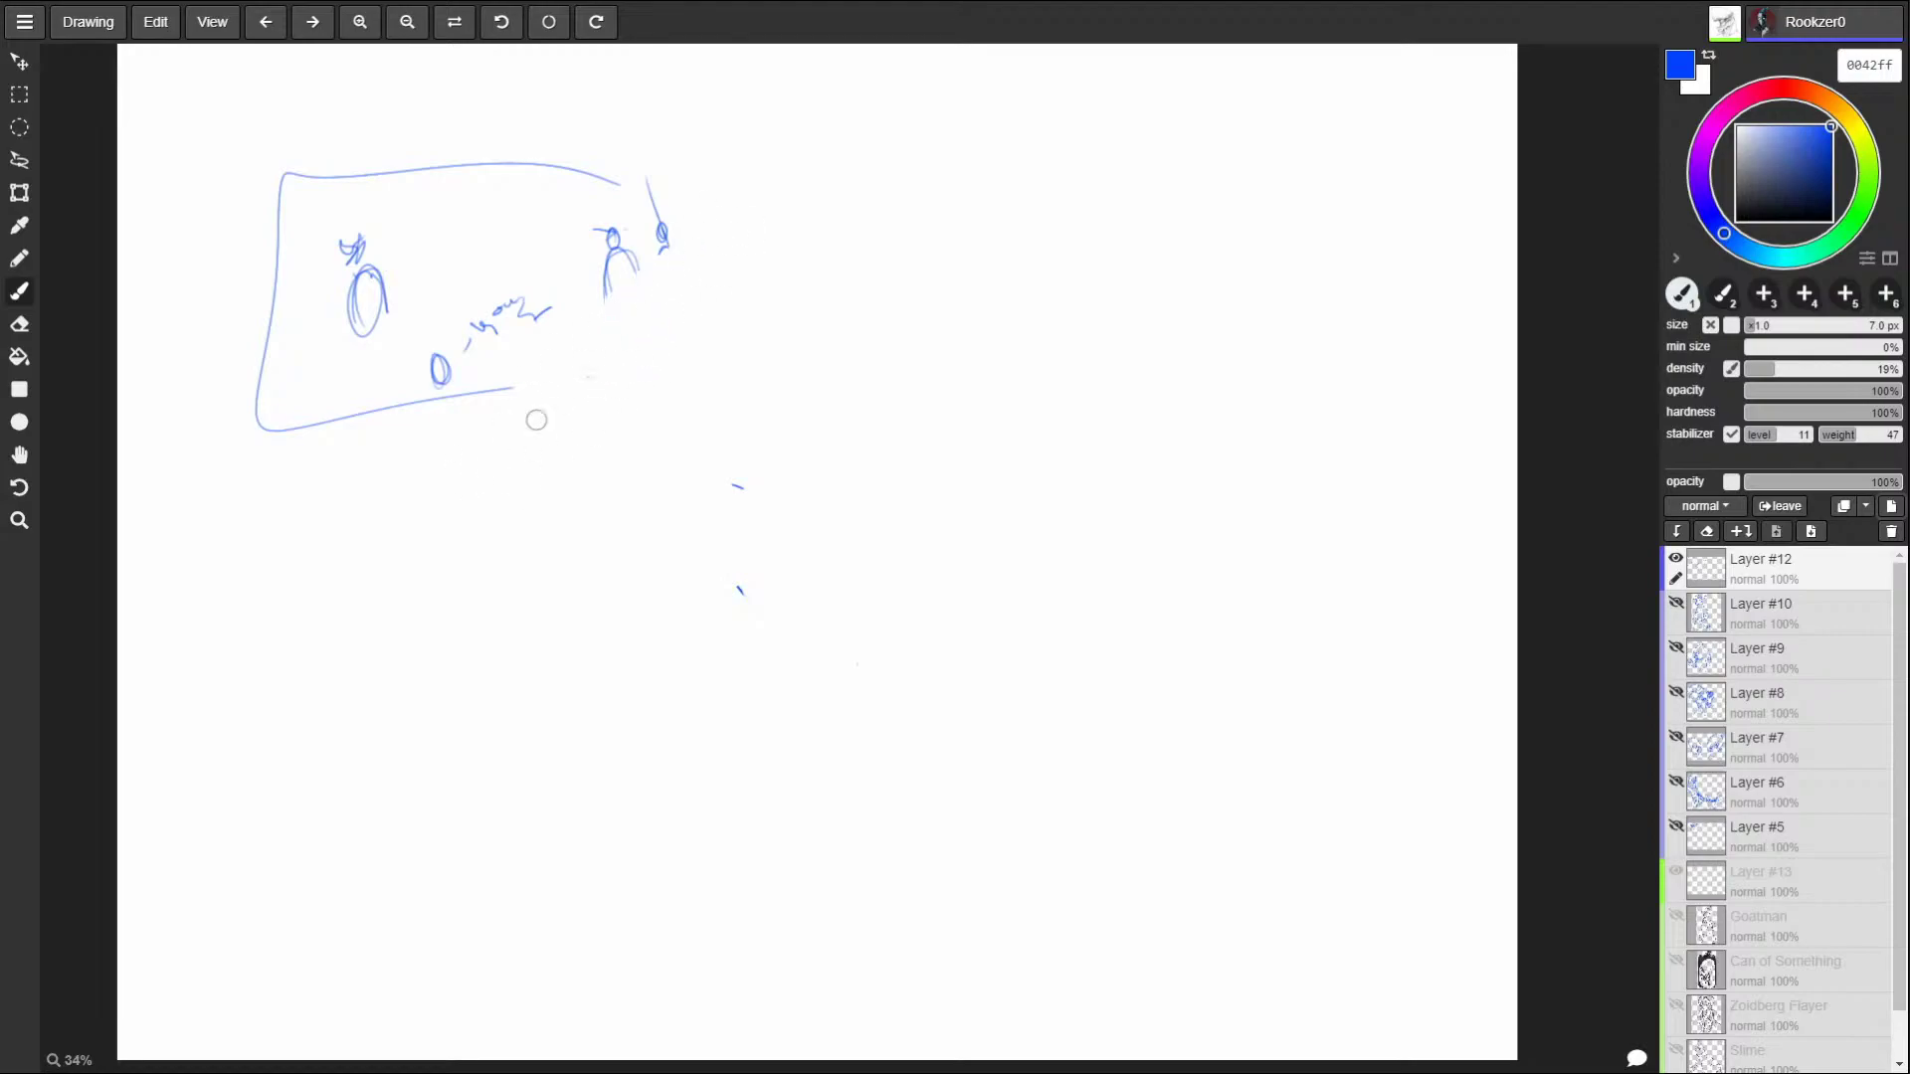
drag(737, 491, 737, 468)
mouse_move(537, 375)
mouse_down()
mouse_move(473, 401)
mouse_move(677, 219)
mouse_move(377, 449)
mouse_move(606, 155)
mouse_move(474, 301)
mouse_move(392, 458)
mouse_move(568, 278)
mouse_move(613, 112)
mouse_move(446, 259)
mouse_move(294, 462)
mouse_move(256, 446)
mouse_move(308, 361)
mouse_move(512, 166)
mouse_move(304, 427)
mouse_move(254, 427)
mouse_move(443, 131)
mouse_move(230, 363)
mouse_move(327, 153)
mouse_move(272, 191)
mouse_move(397, 166)
mouse_up()
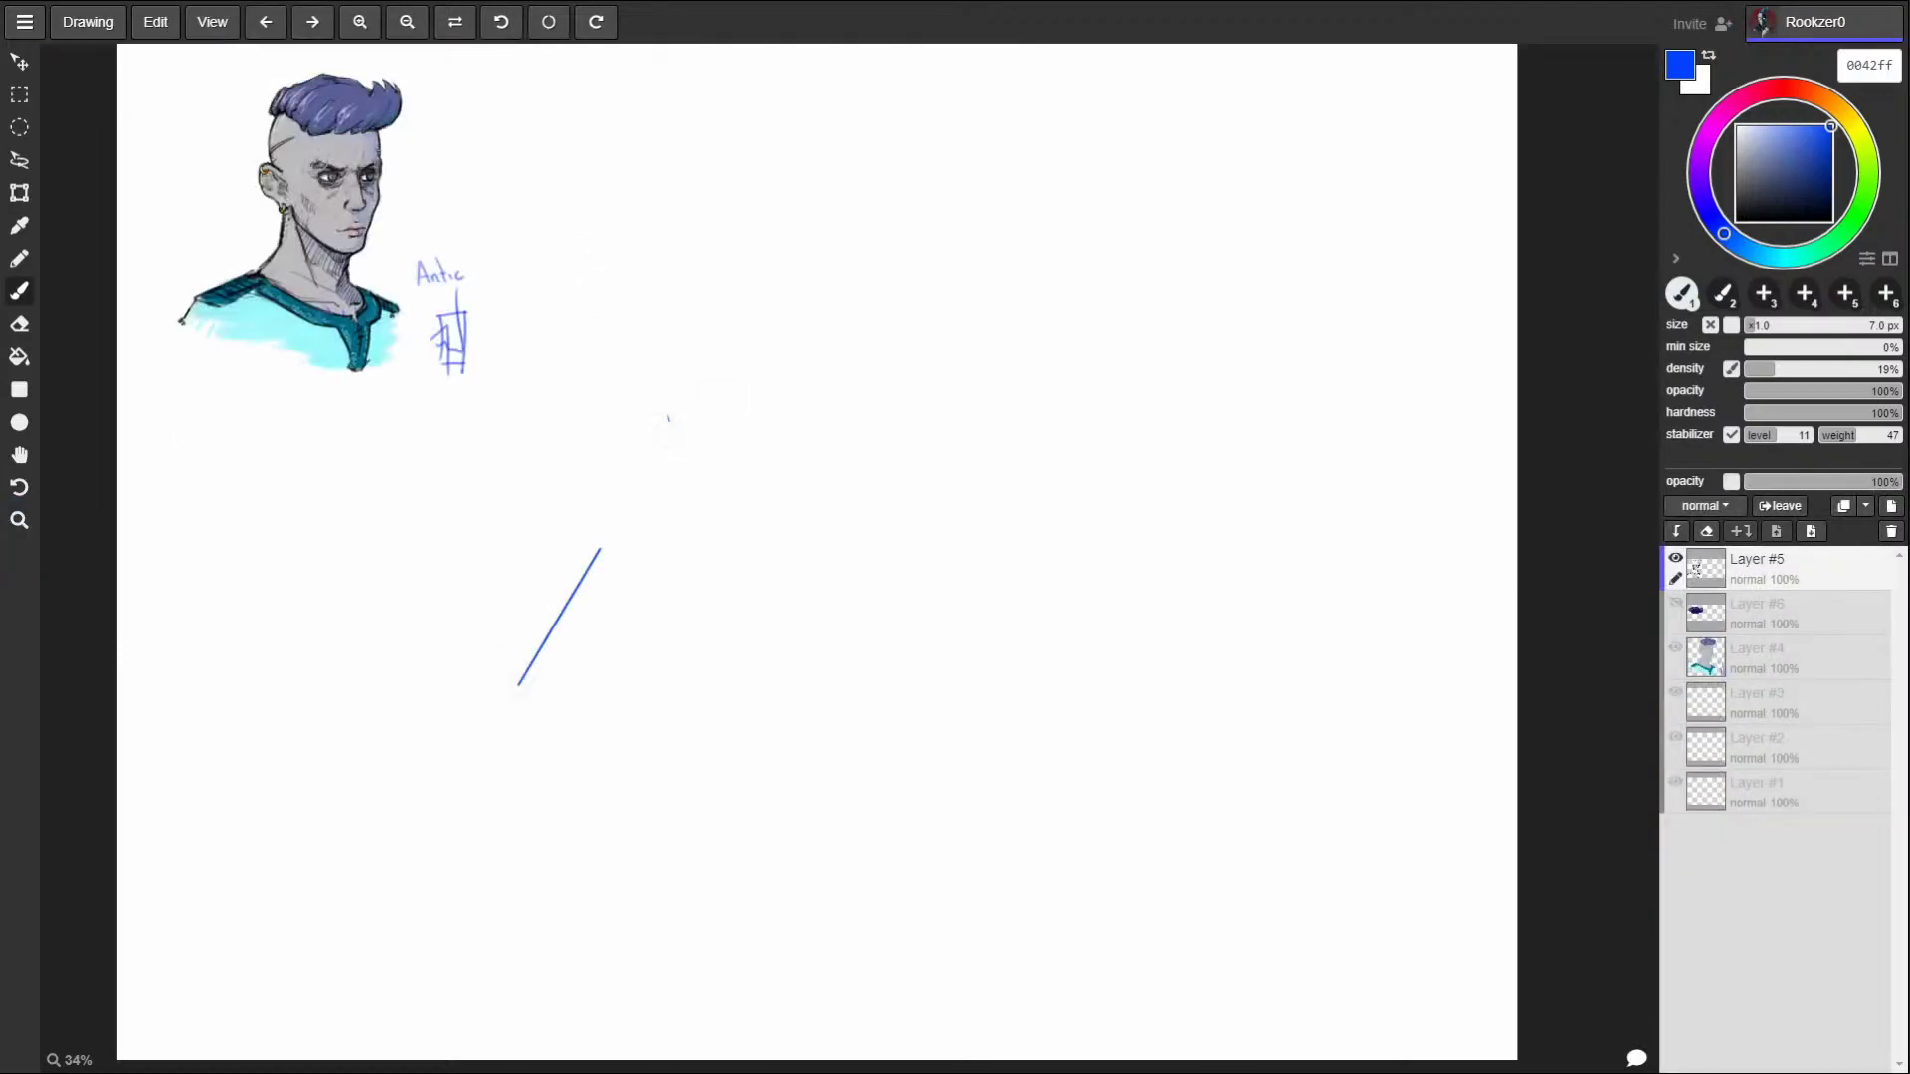
Undo the stray diagonal line below the purple-haired portrait.
click(265, 22)
click(317, 28)
click(268, 30)
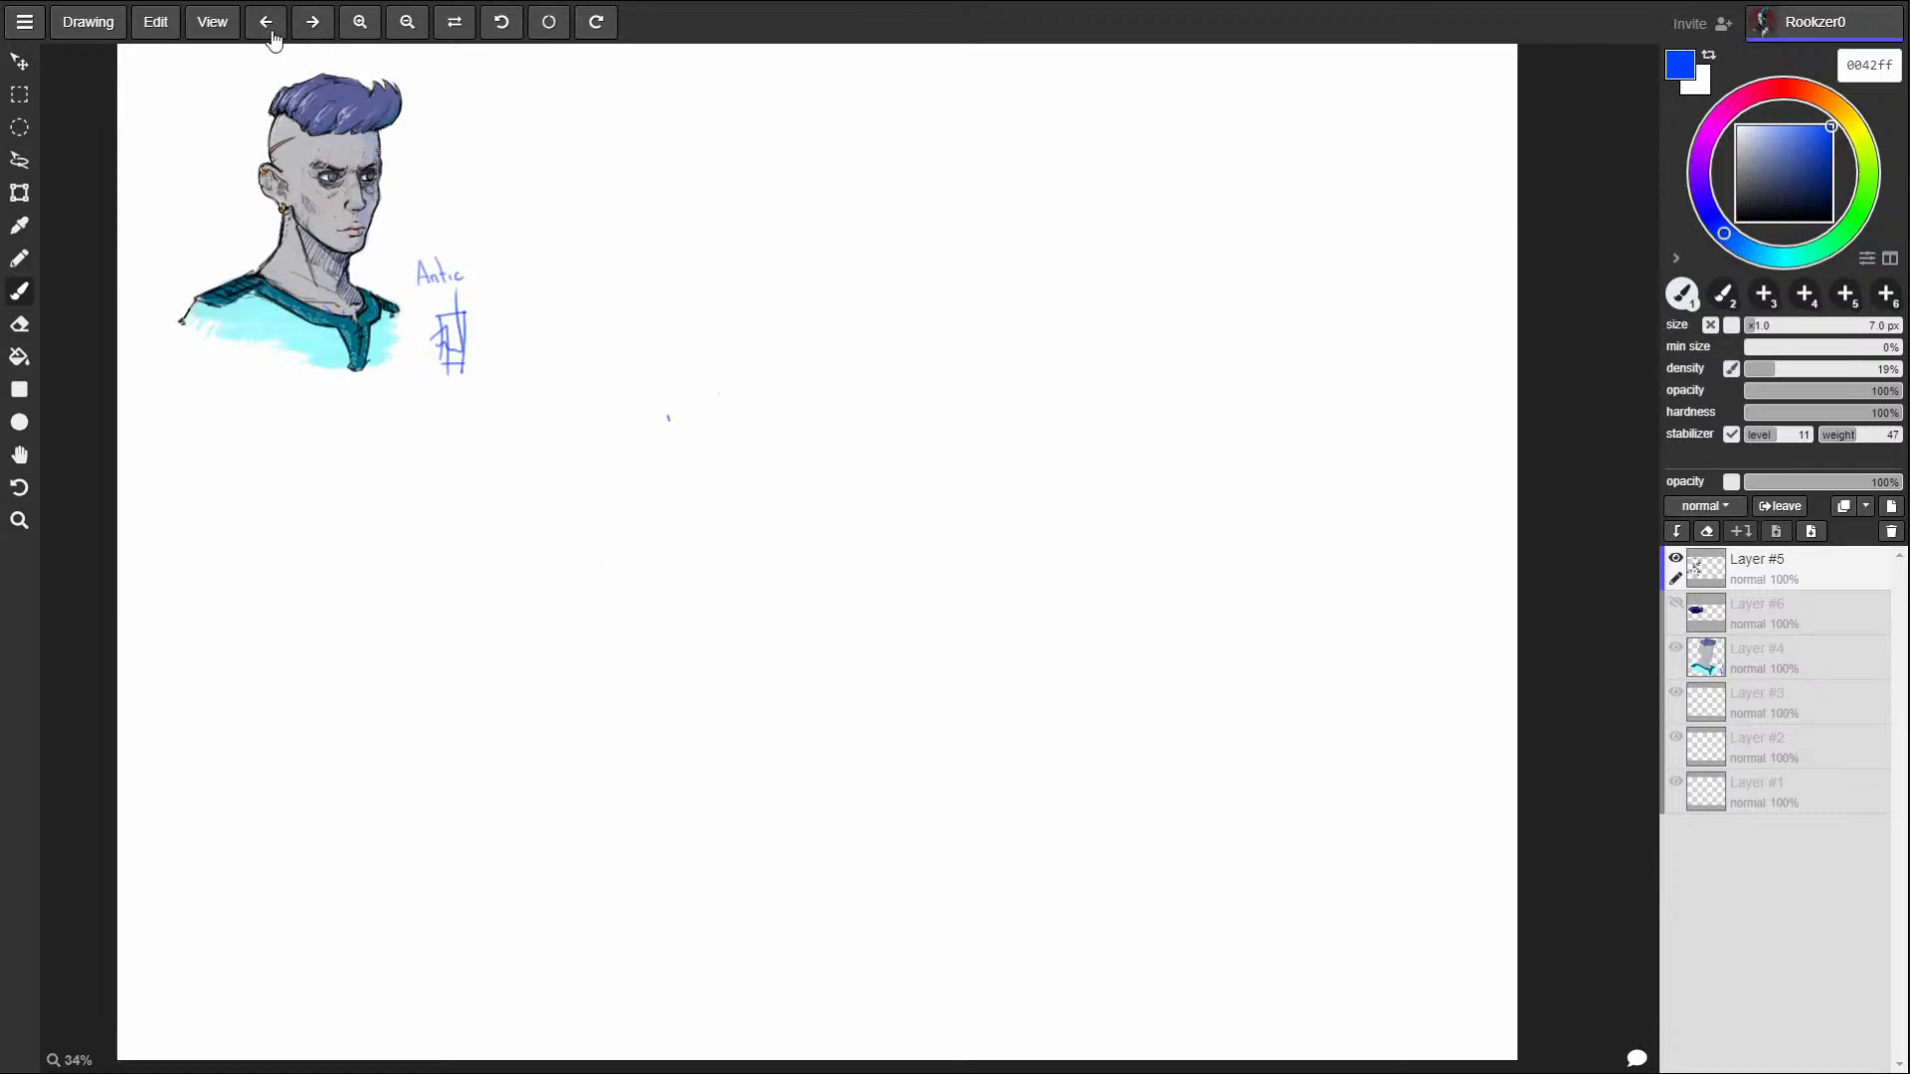
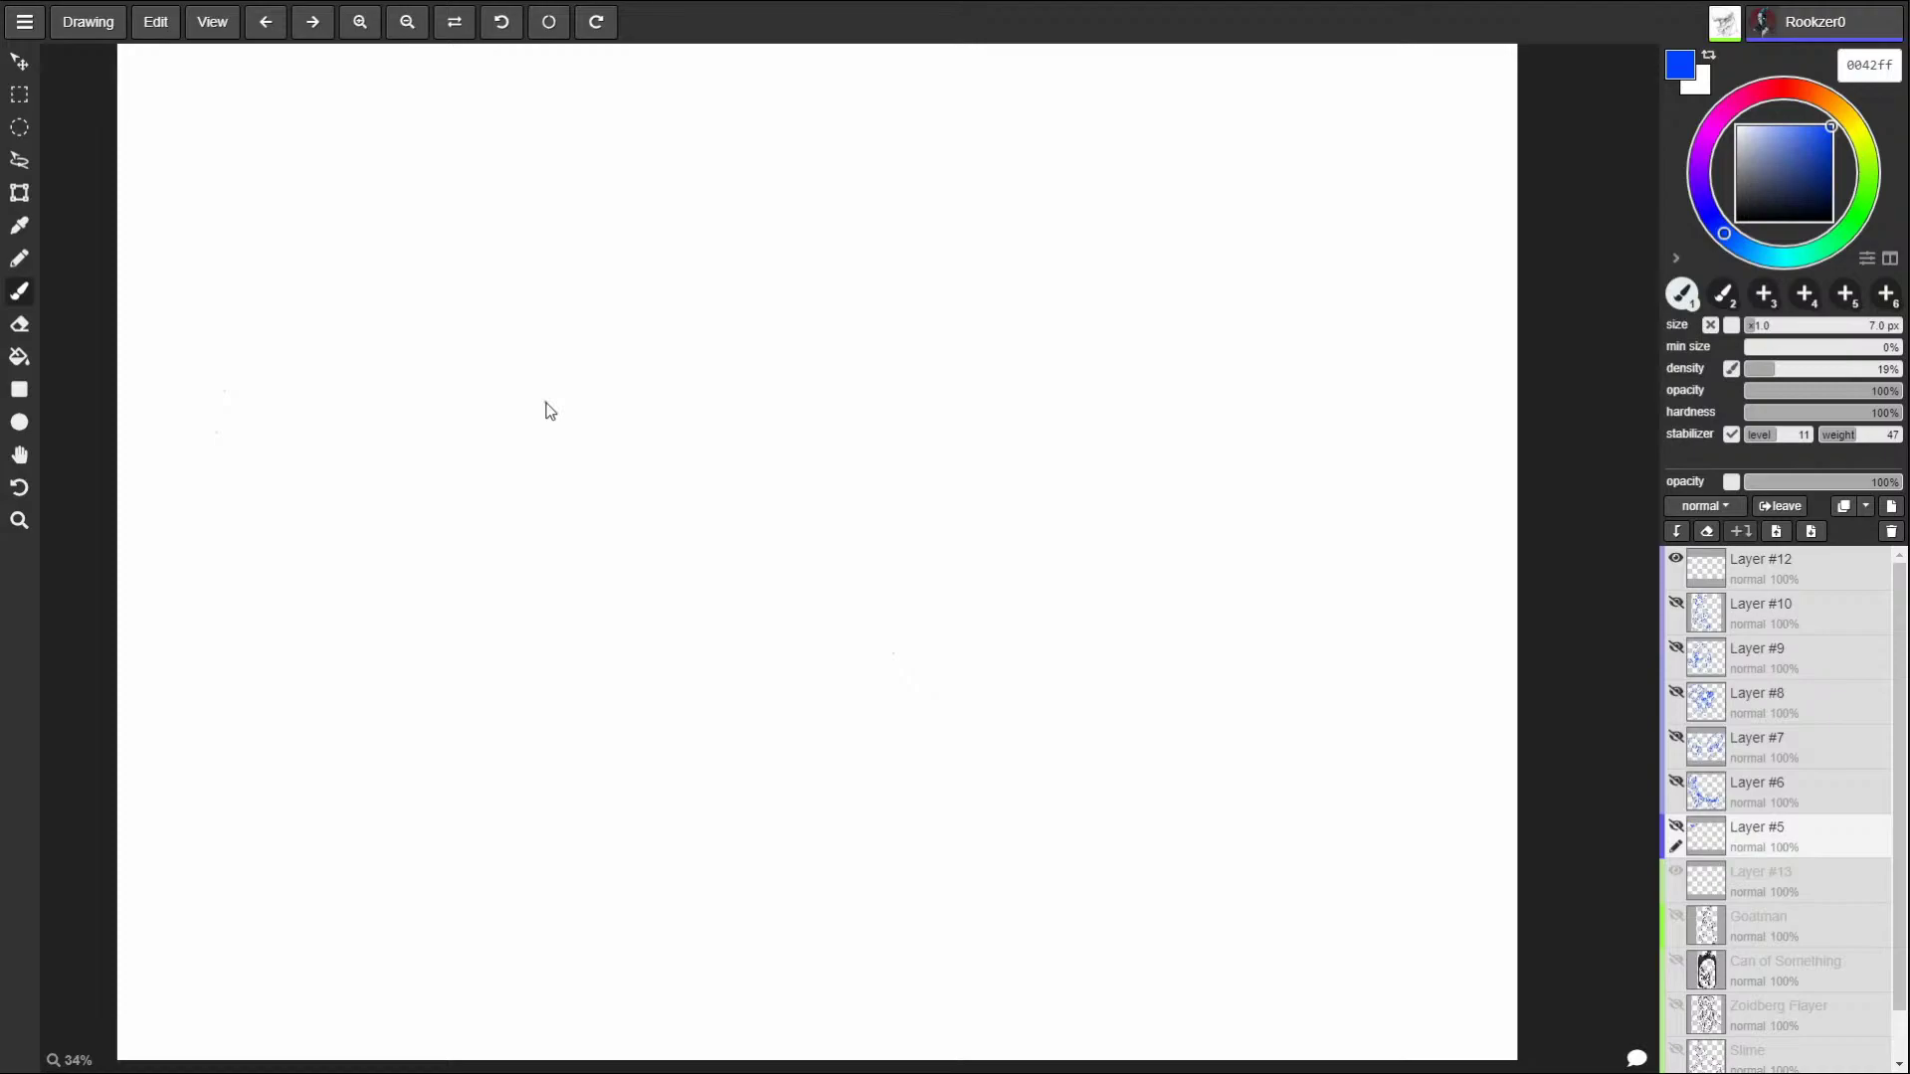
Make Layer #12 the active layer and toggle its visibility off and back on.
click(1709, 563)
click(1676, 558)
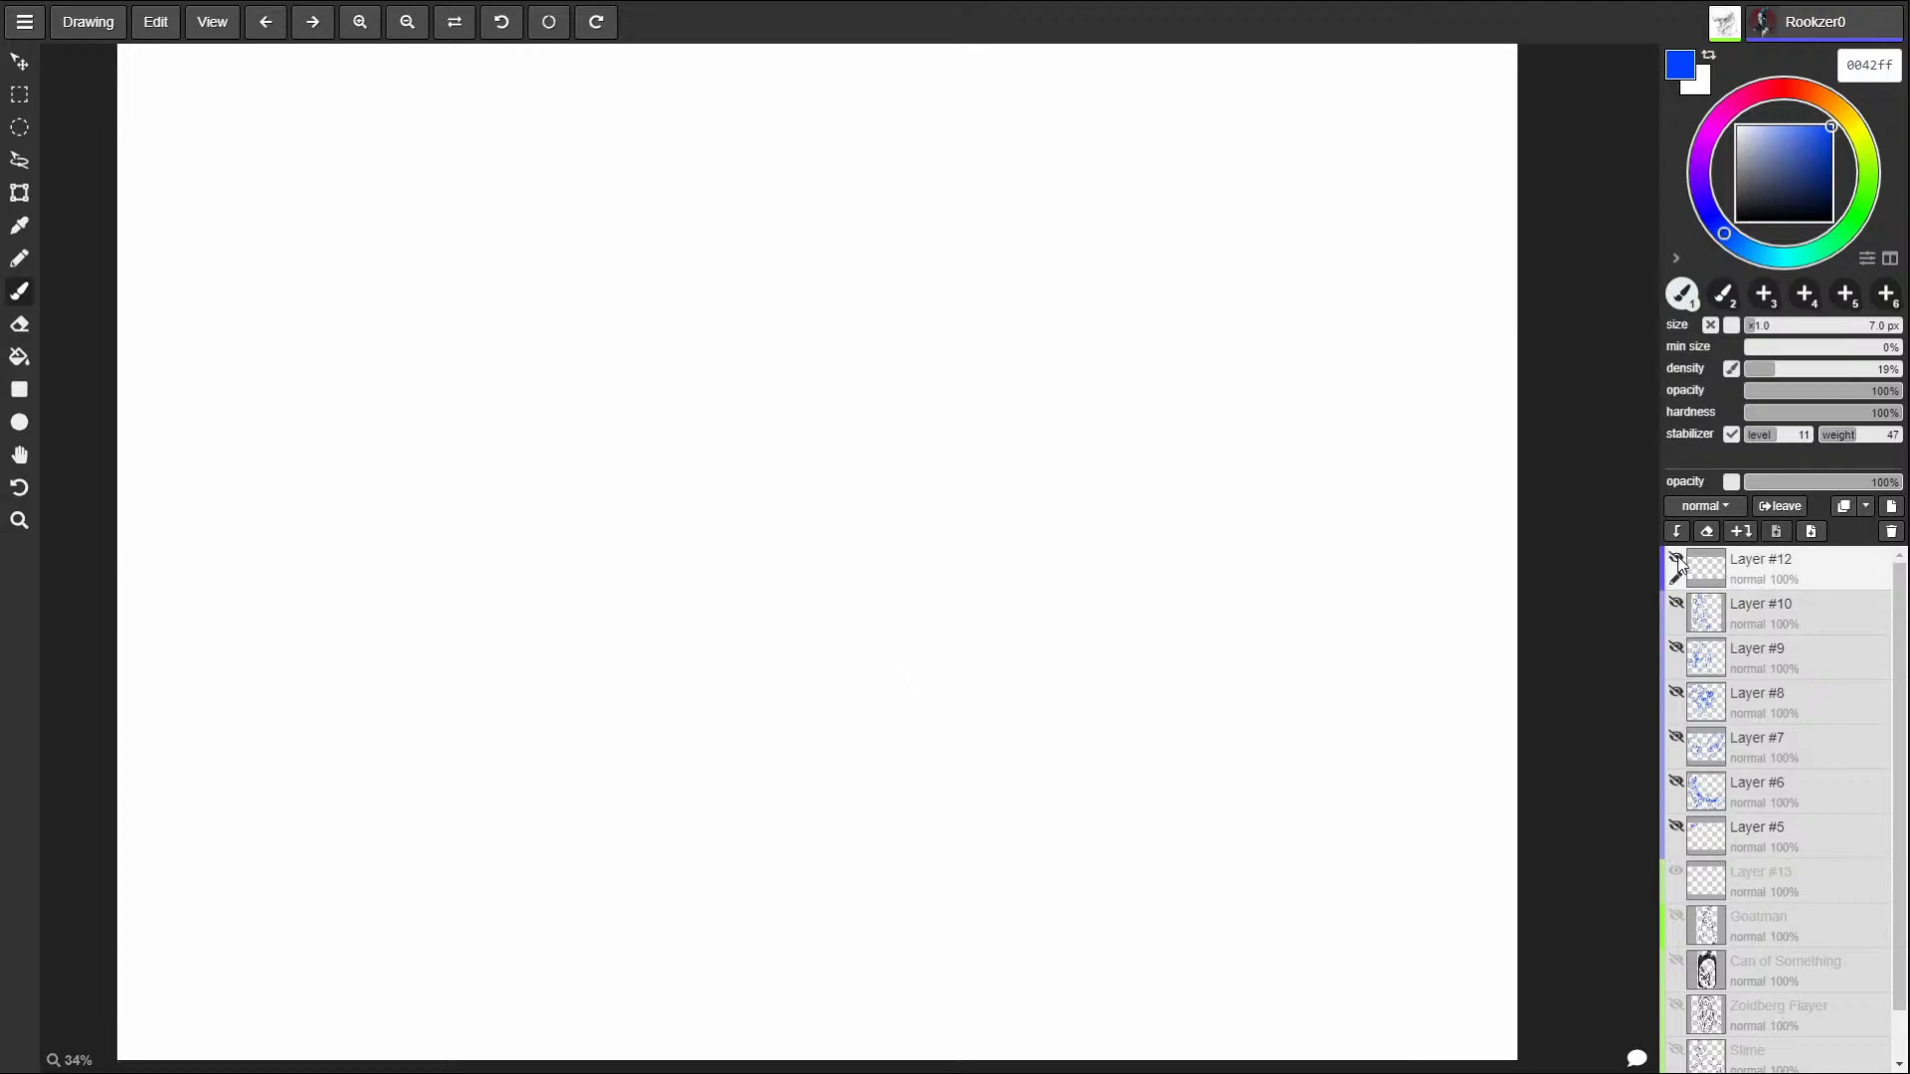
click(1677, 556)
Rough in a small blunt-snouted creature's head with construction circles and a sloping back and chest.
mouse_move(412, 249)
mouse_down()
mouse_move(466, 266)
mouse_move(492, 338)
mouse_move(458, 354)
mouse_move(390, 237)
mouse_move(432, 207)
mouse_up()
drag(390, 286, 370, 320)
mouse_move(357, 218)
mouse_down()
mouse_move(376, 207)
mouse_move(346, 254)
mouse_move(423, 264)
mouse_up()
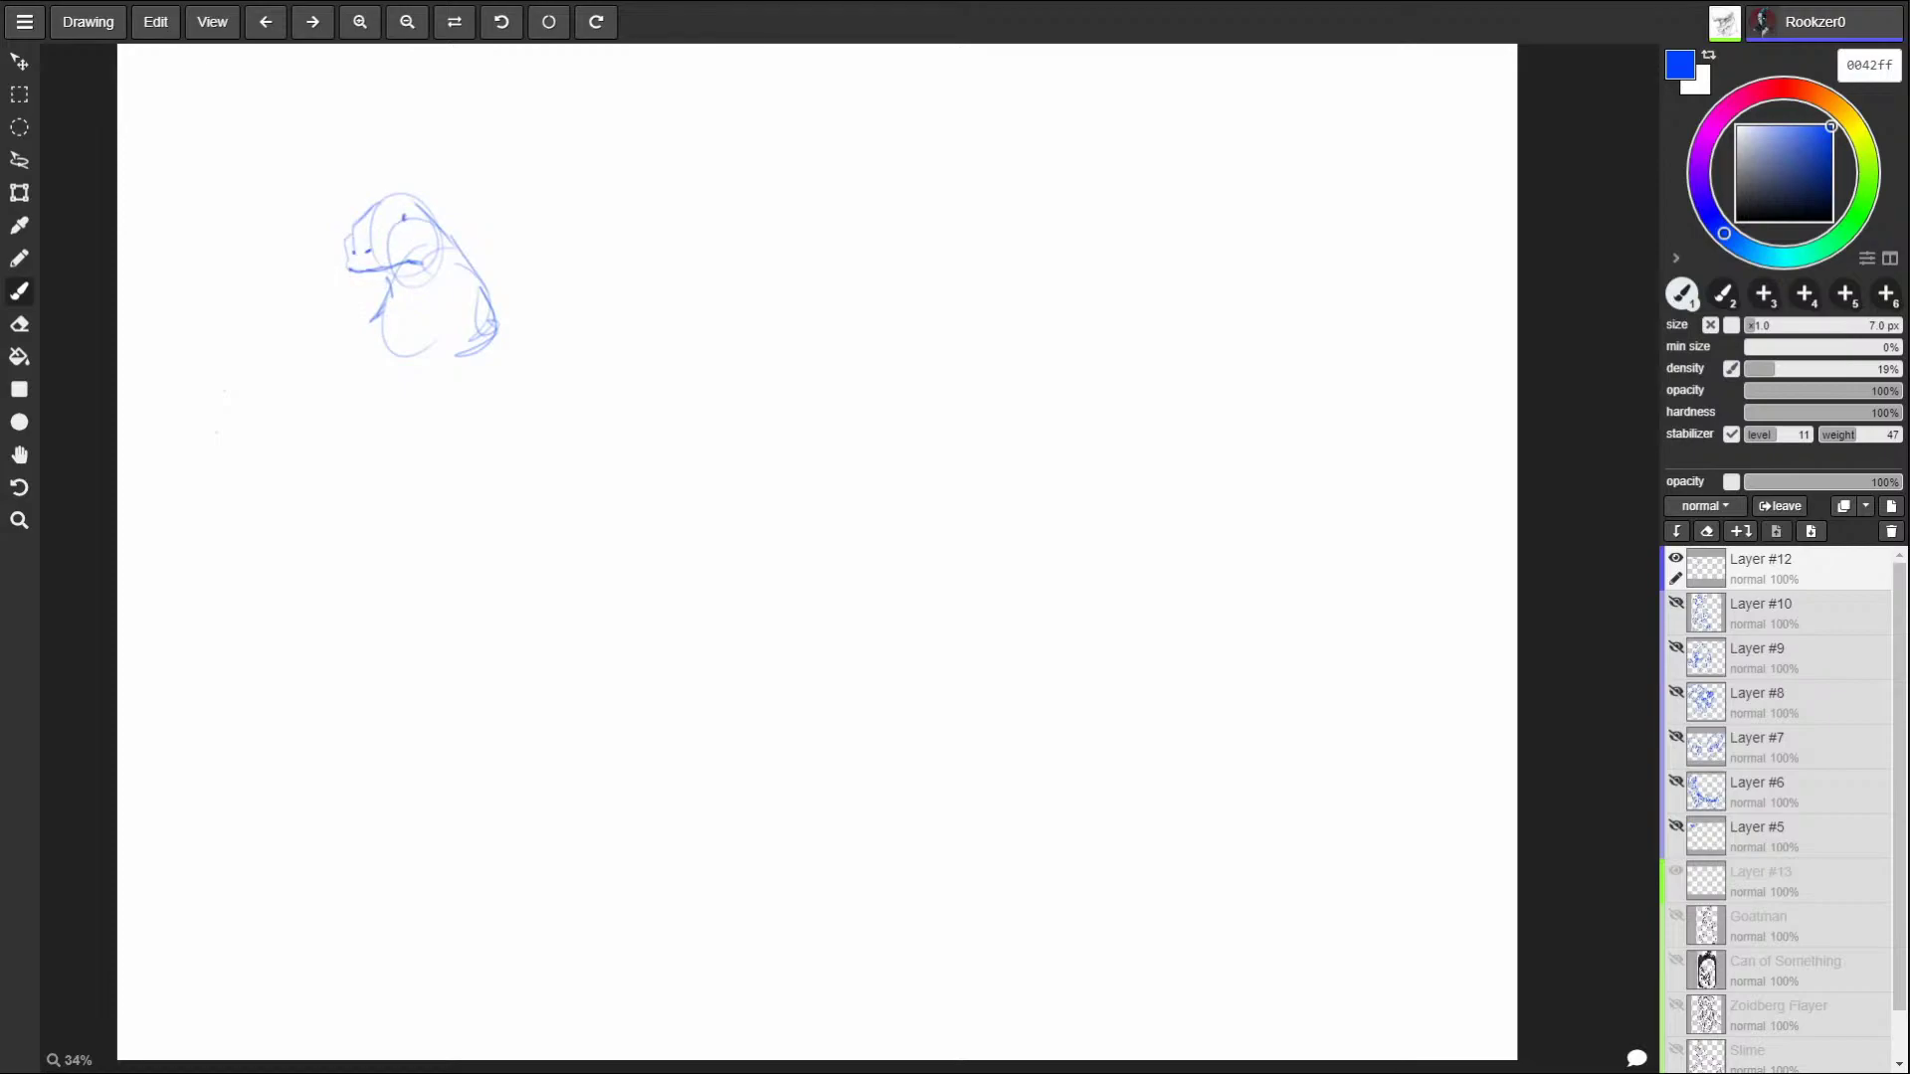
Give the creature a jagged beard along the jaw, a firmer head outline and two small ears.
mouse_move(361, 276)
mouse_down()
mouse_move(388, 280)
mouse_move(356, 278)
mouse_move(348, 230)
mouse_move(410, 191)
mouse_move(425, 211)
mouse_move(398, 271)
mouse_move(438, 235)
mouse_move(446, 273)
mouse_move(388, 261)
mouse_move(365, 288)
mouse_up()
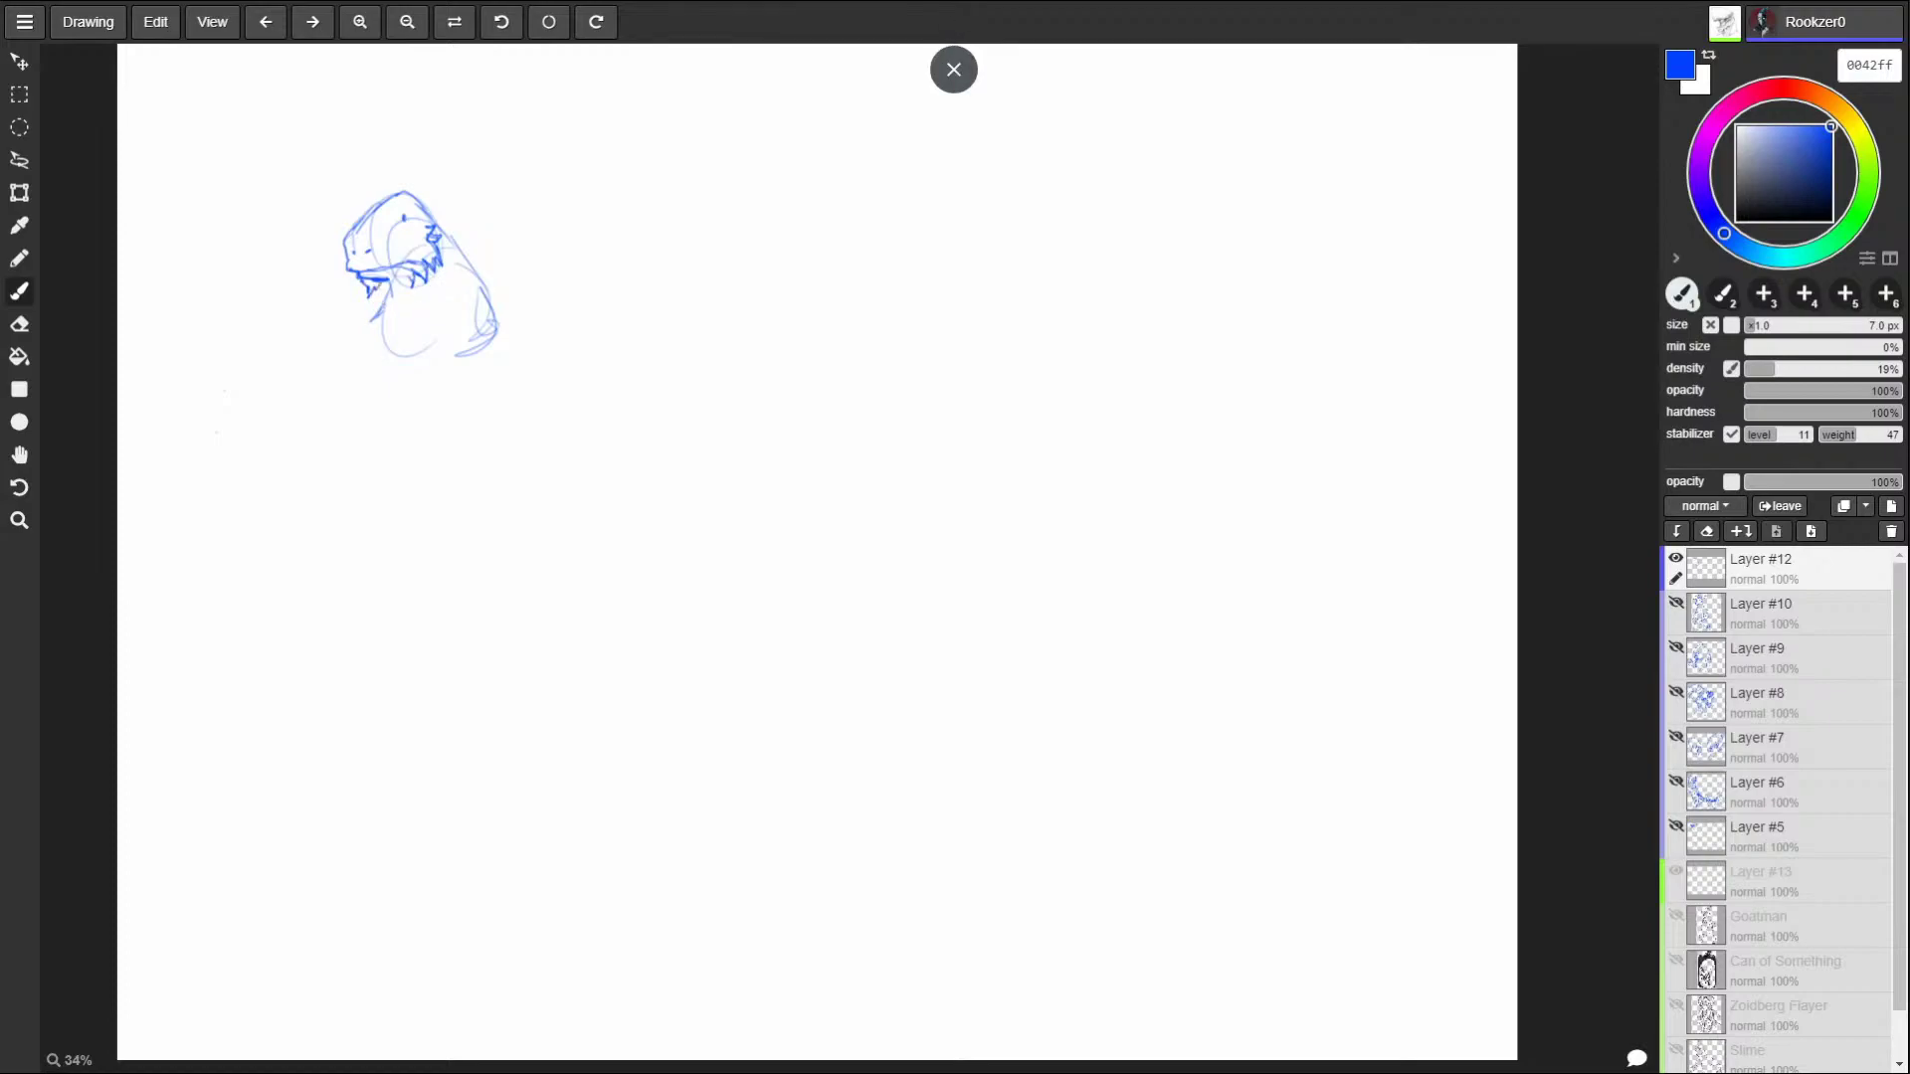
drag(382, 278, 364, 296)
mouse_move(431, 203)
mouse_down()
mouse_move(359, 221)
mouse_move(388, 197)
mouse_move(365, 234)
mouse_move(377, 182)
mouse_move(350, 260)
mouse_up()
key(ctrl+z)
key(ctrl+z)
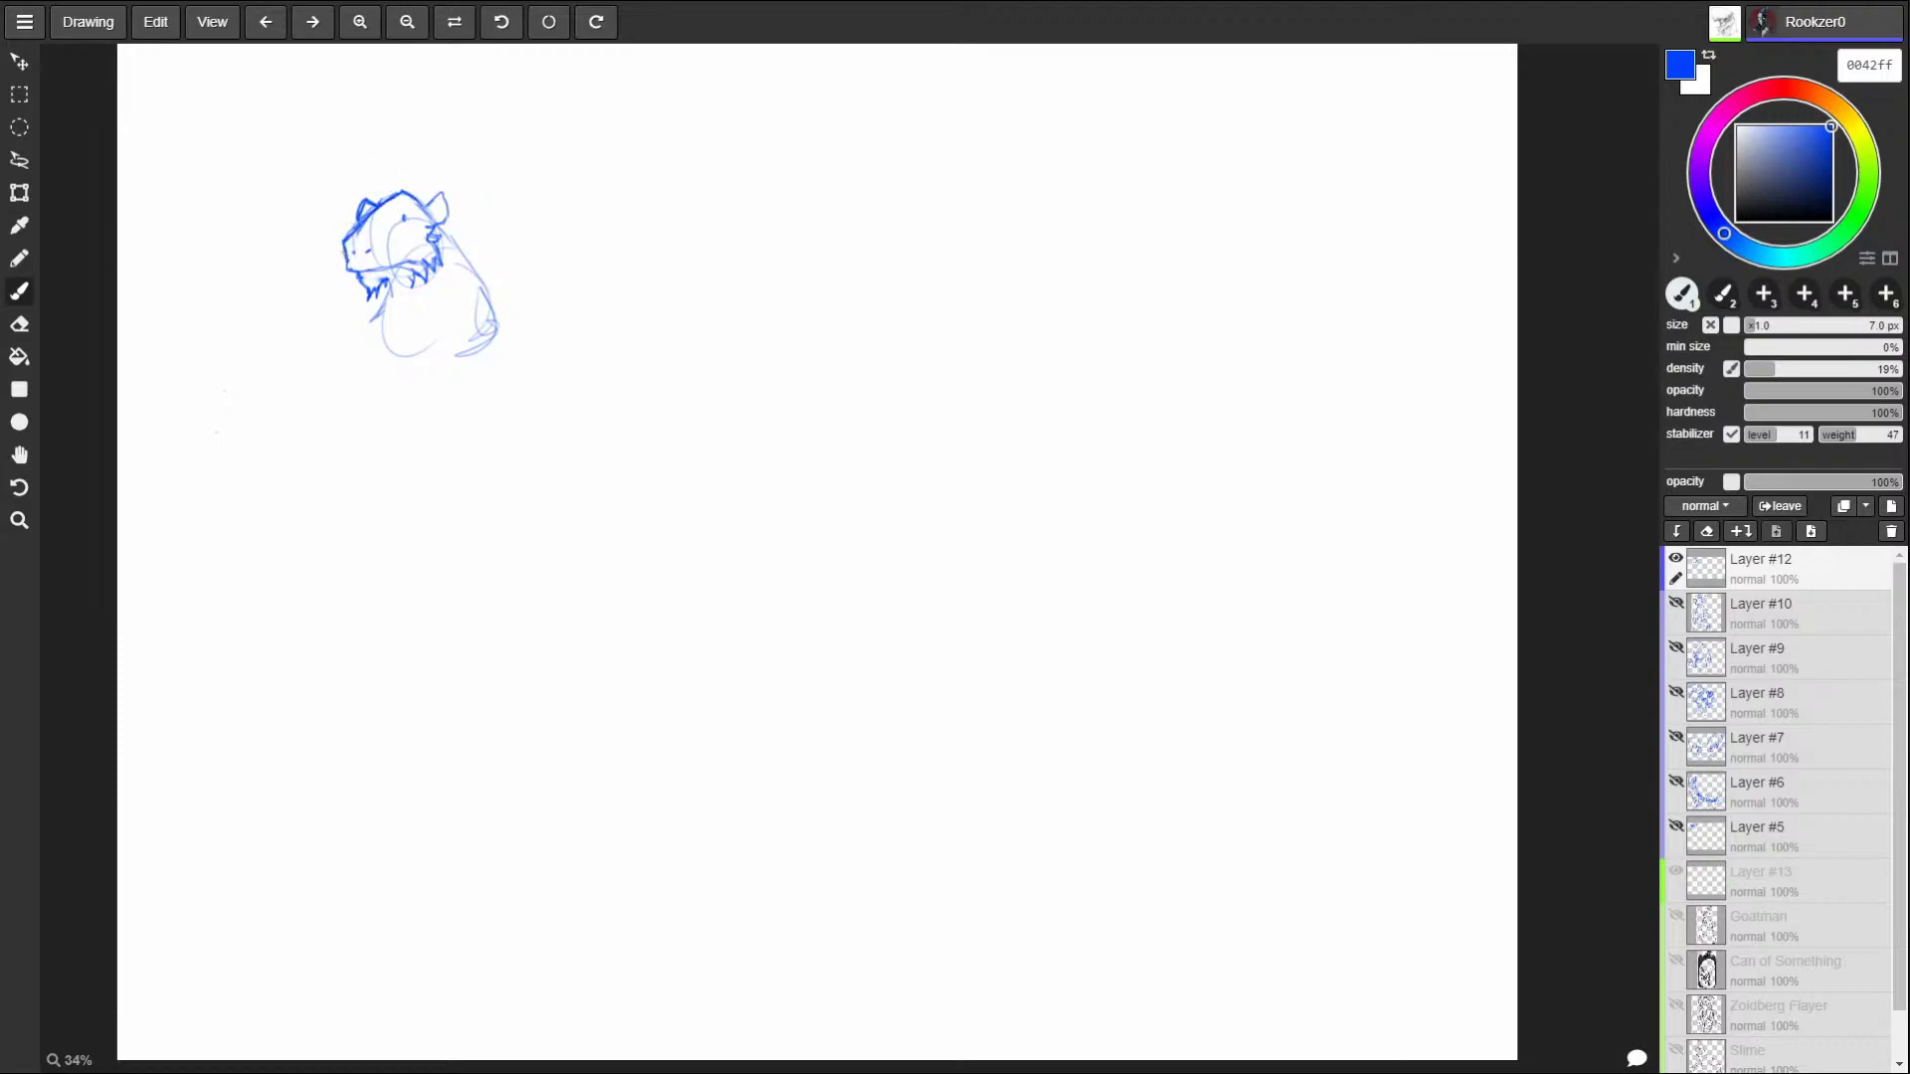
Edge the creature's back with jagged fur and draw the lines at the base of its torso.
drag(456, 231, 497, 317)
mouse_move(384, 298)
mouse_down()
mouse_move(358, 338)
mouse_move(492, 356)
mouse_move(439, 358)
mouse_move(532, 343)
mouse_move(515, 354)
mouse_up()
mouse_move(444, 231)
mouse_down()
mouse_move(492, 288)
mouse_move(477, 275)
mouse_up()
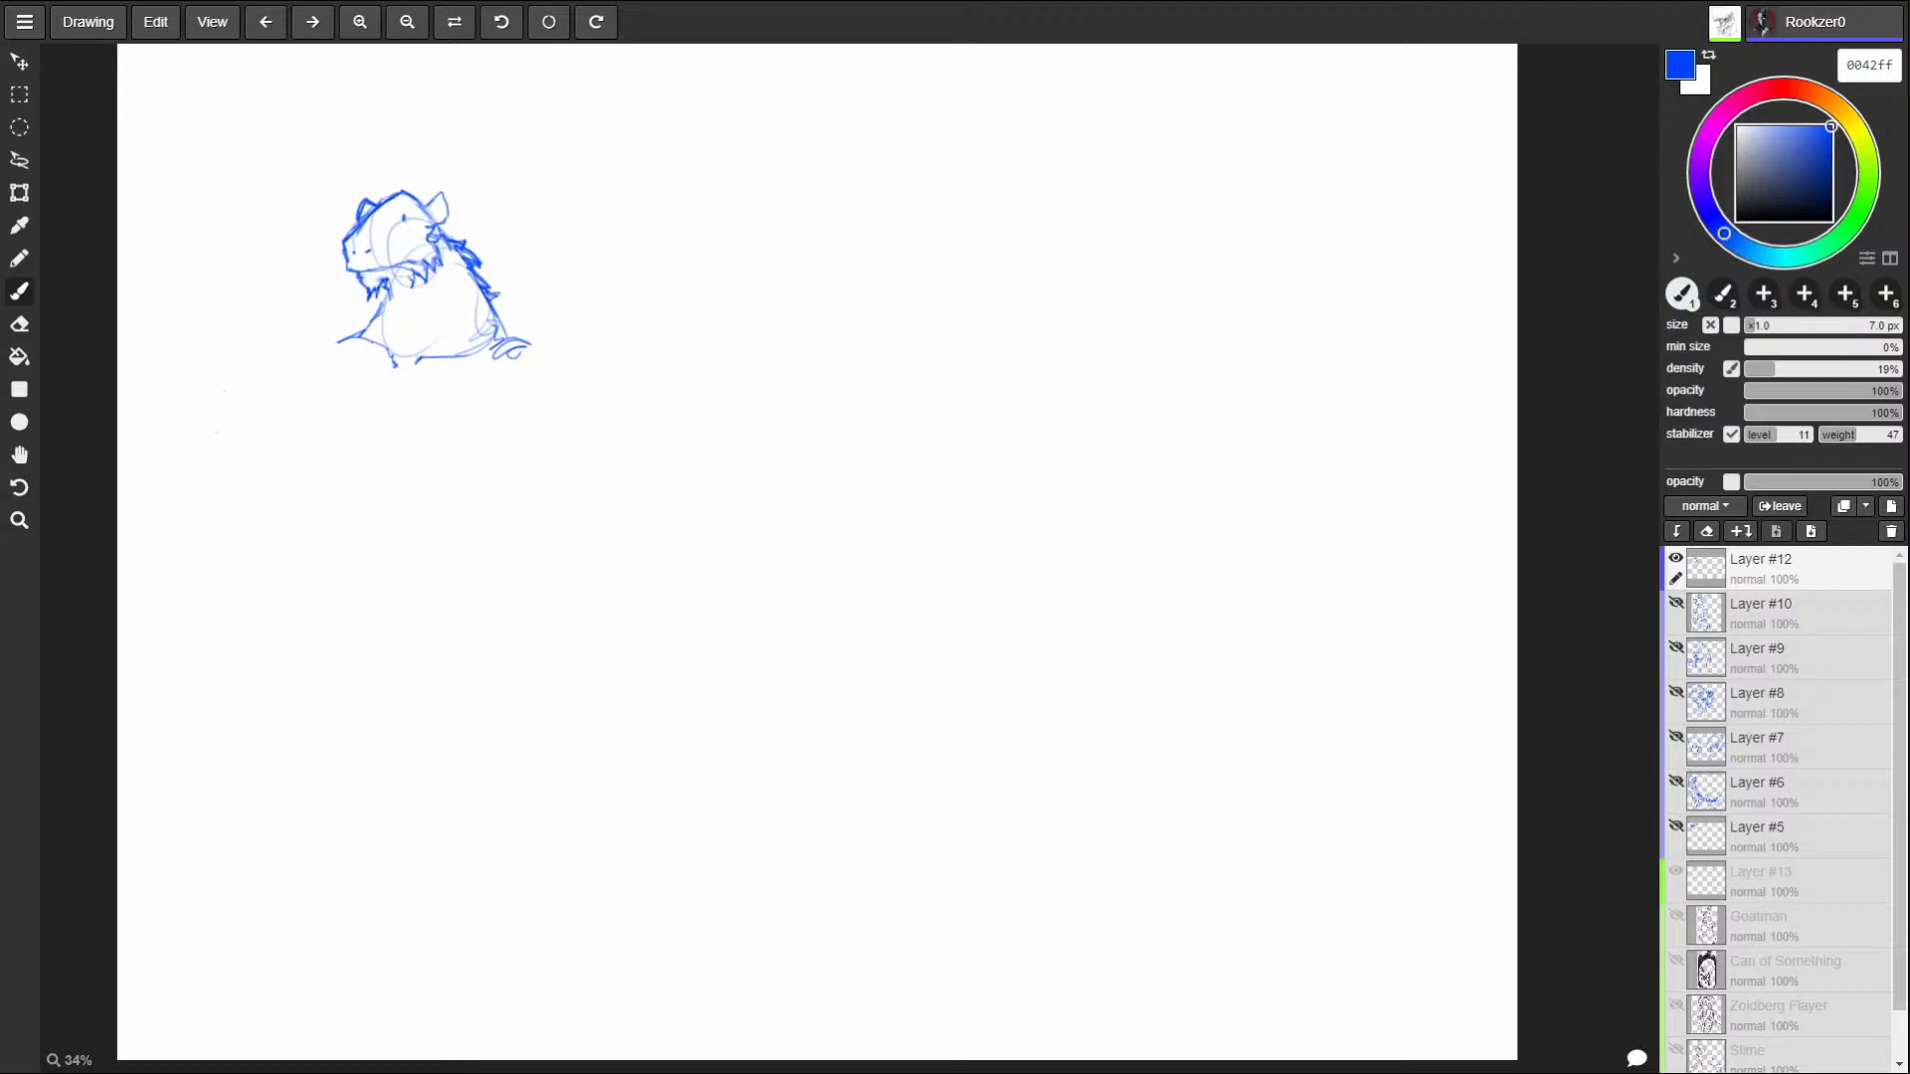
Draw a spiky, hatched mane from the top of the creature's head down the back of its neck.
mouse_move(406, 189)
mouse_down()
mouse_move(438, 167)
mouse_move(460, 183)
mouse_move(489, 229)
mouse_move(477, 247)
mouse_move(430, 166)
mouse_move(409, 182)
mouse_move(454, 209)
mouse_up()
drag(456, 190, 464, 209)
drag(454, 220, 448, 236)
key(ctrl+z)
drag(453, 211, 459, 233)
drag(464, 209, 466, 231)
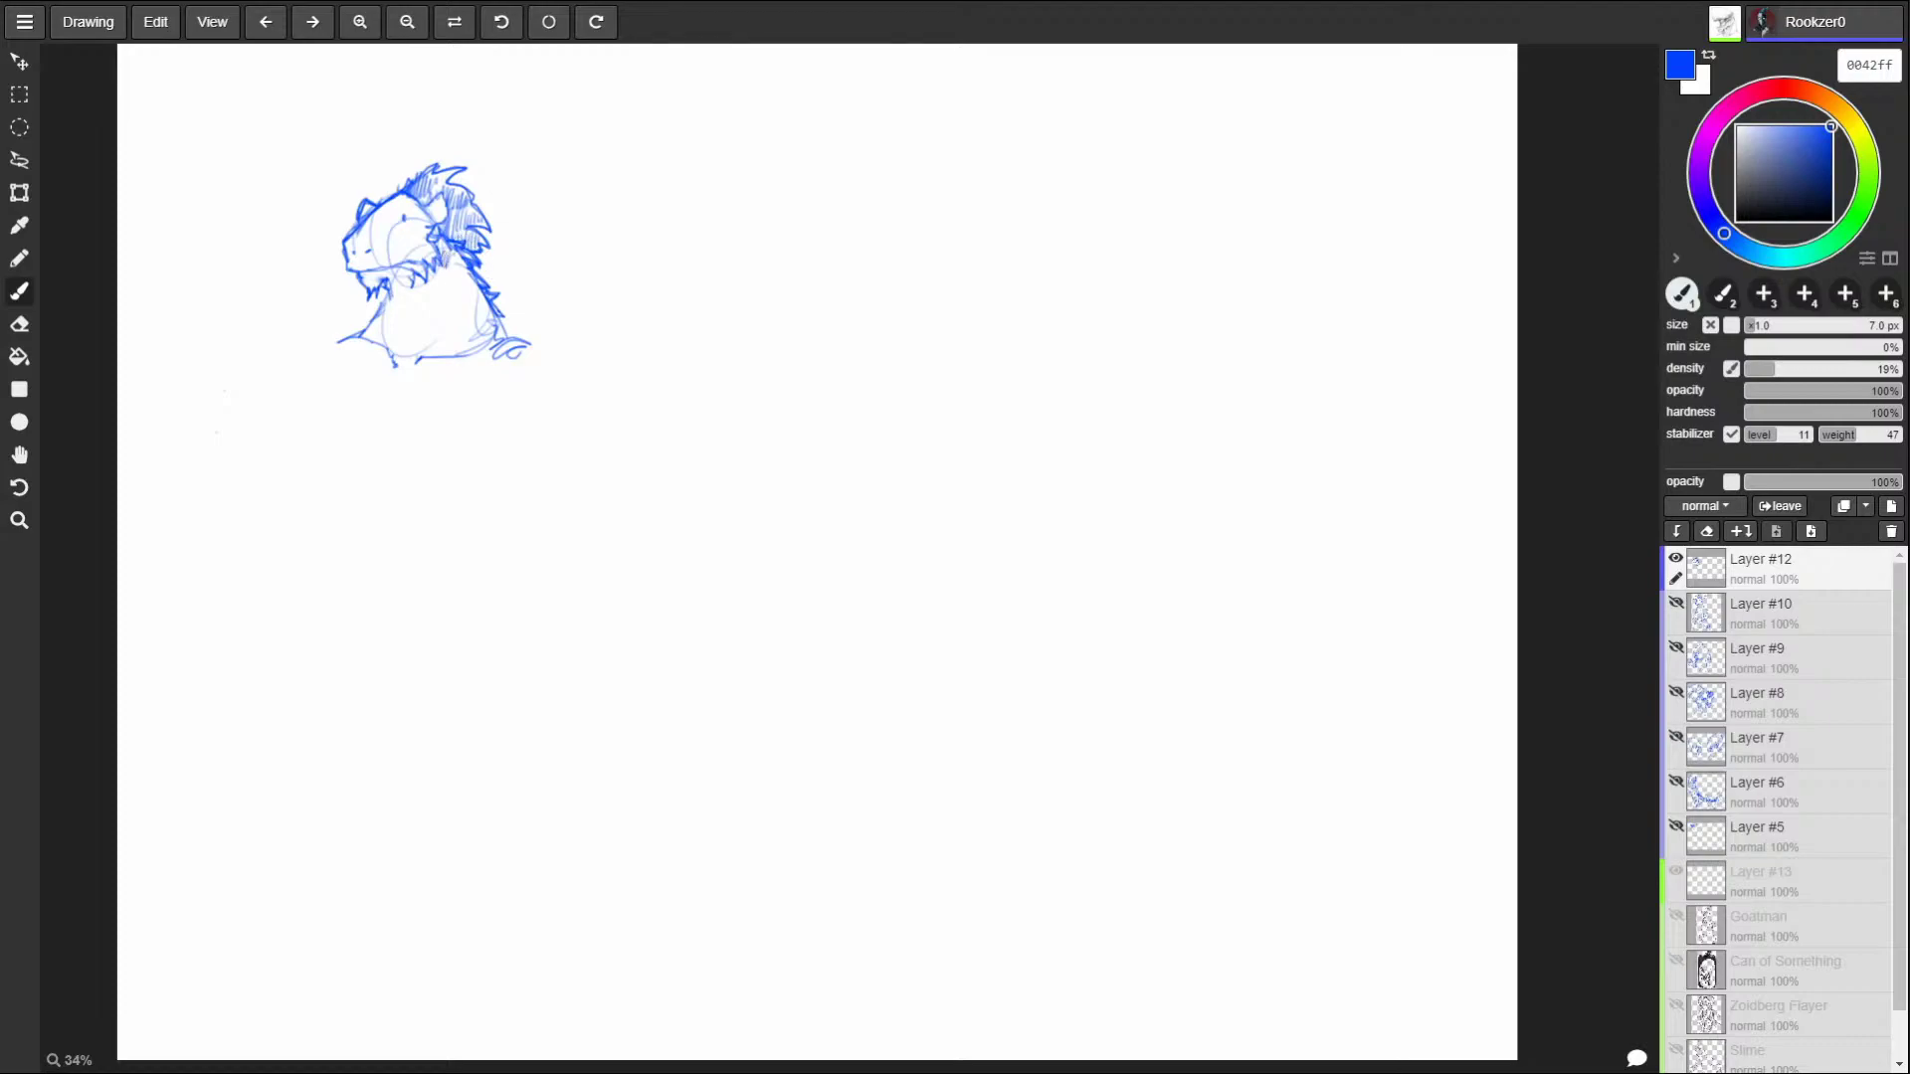
Fill the creature's neck and chest with short hatched fur strokes.
drag(462, 267, 414, 296)
mouse_move(444, 285)
mouse_down()
mouse_move(426, 304)
mouse_move(456, 320)
mouse_move(479, 305)
mouse_up()
mouse_move(463, 312)
mouse_down()
mouse_move(450, 351)
mouse_move(429, 350)
mouse_move(443, 354)
mouse_up()
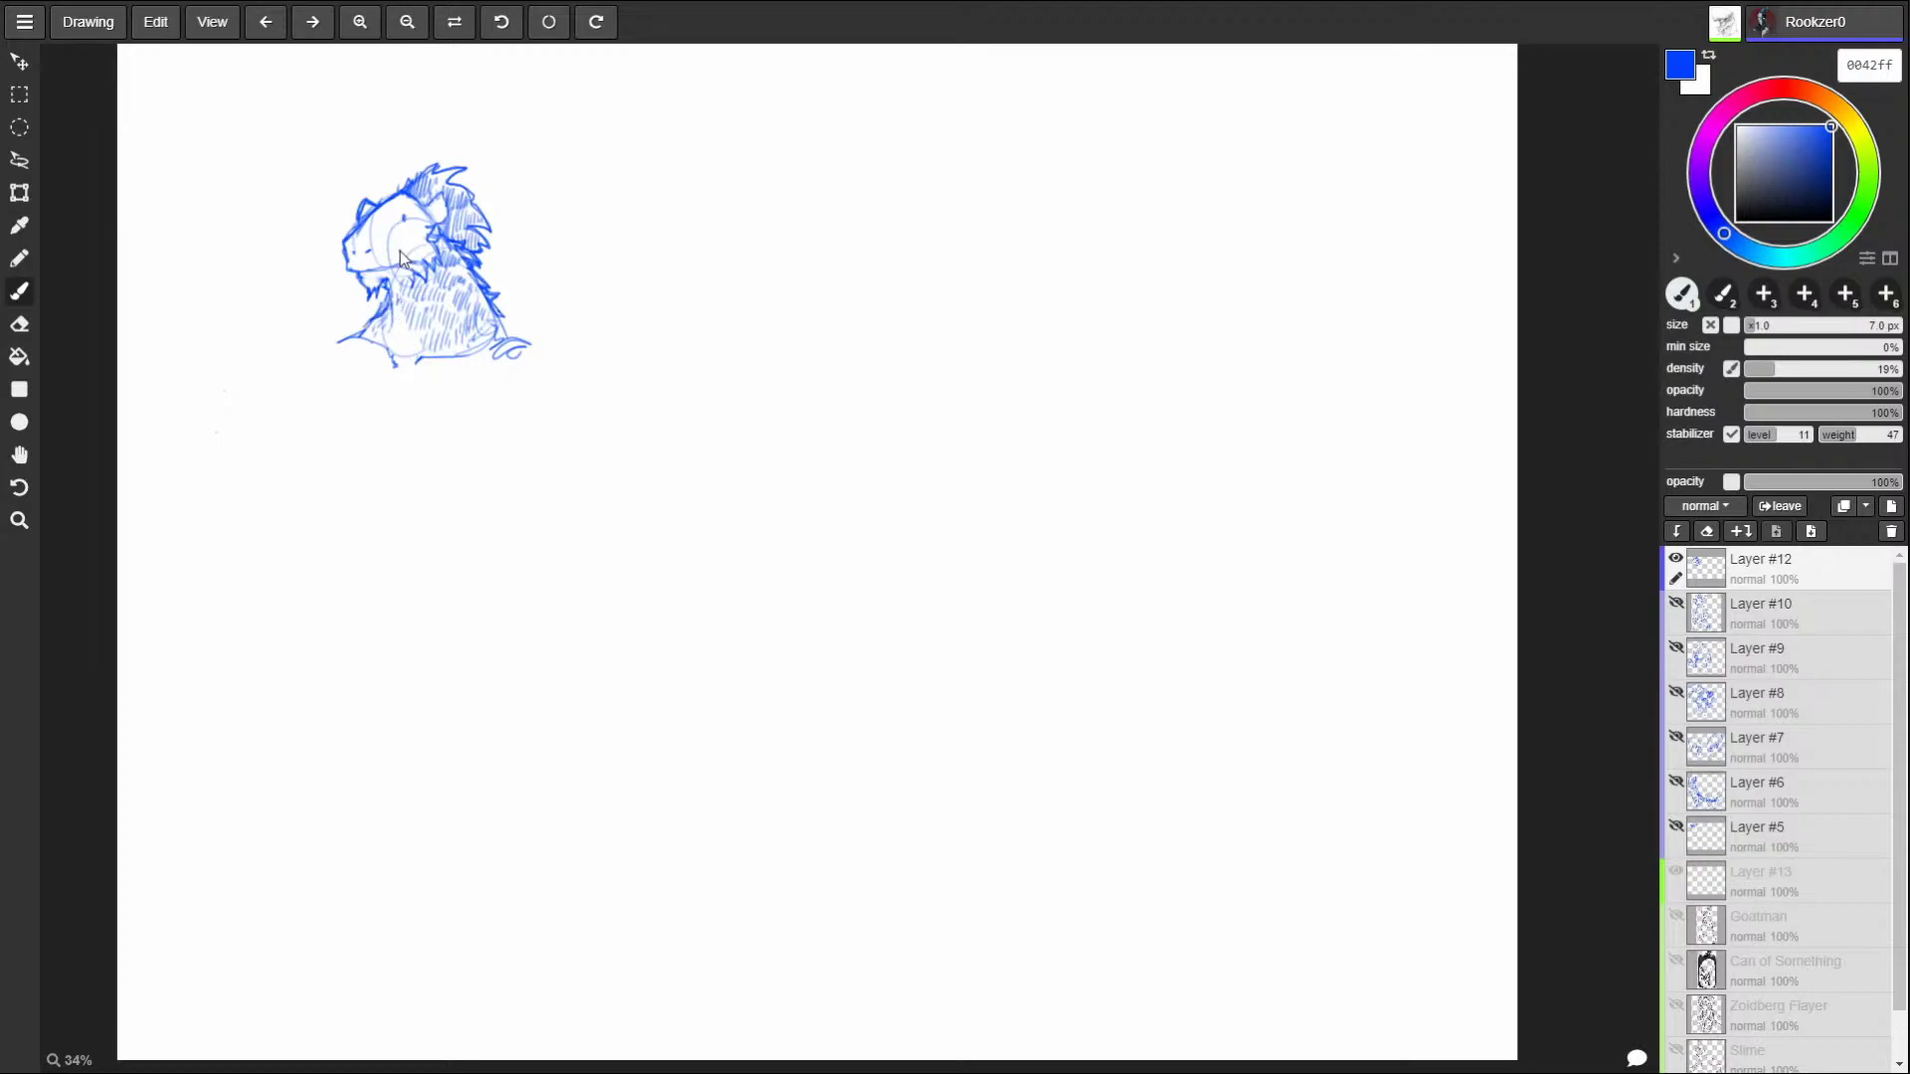
Add large rounded chest and shoulder masses below the creature's furry neck.
mouse_move(382, 346)
mouse_down()
mouse_move(343, 340)
mouse_move(321, 383)
mouse_move(368, 434)
mouse_move(426, 382)
mouse_move(502, 395)
mouse_move(523, 353)
mouse_move(542, 403)
mouse_move(537, 378)
mouse_up()
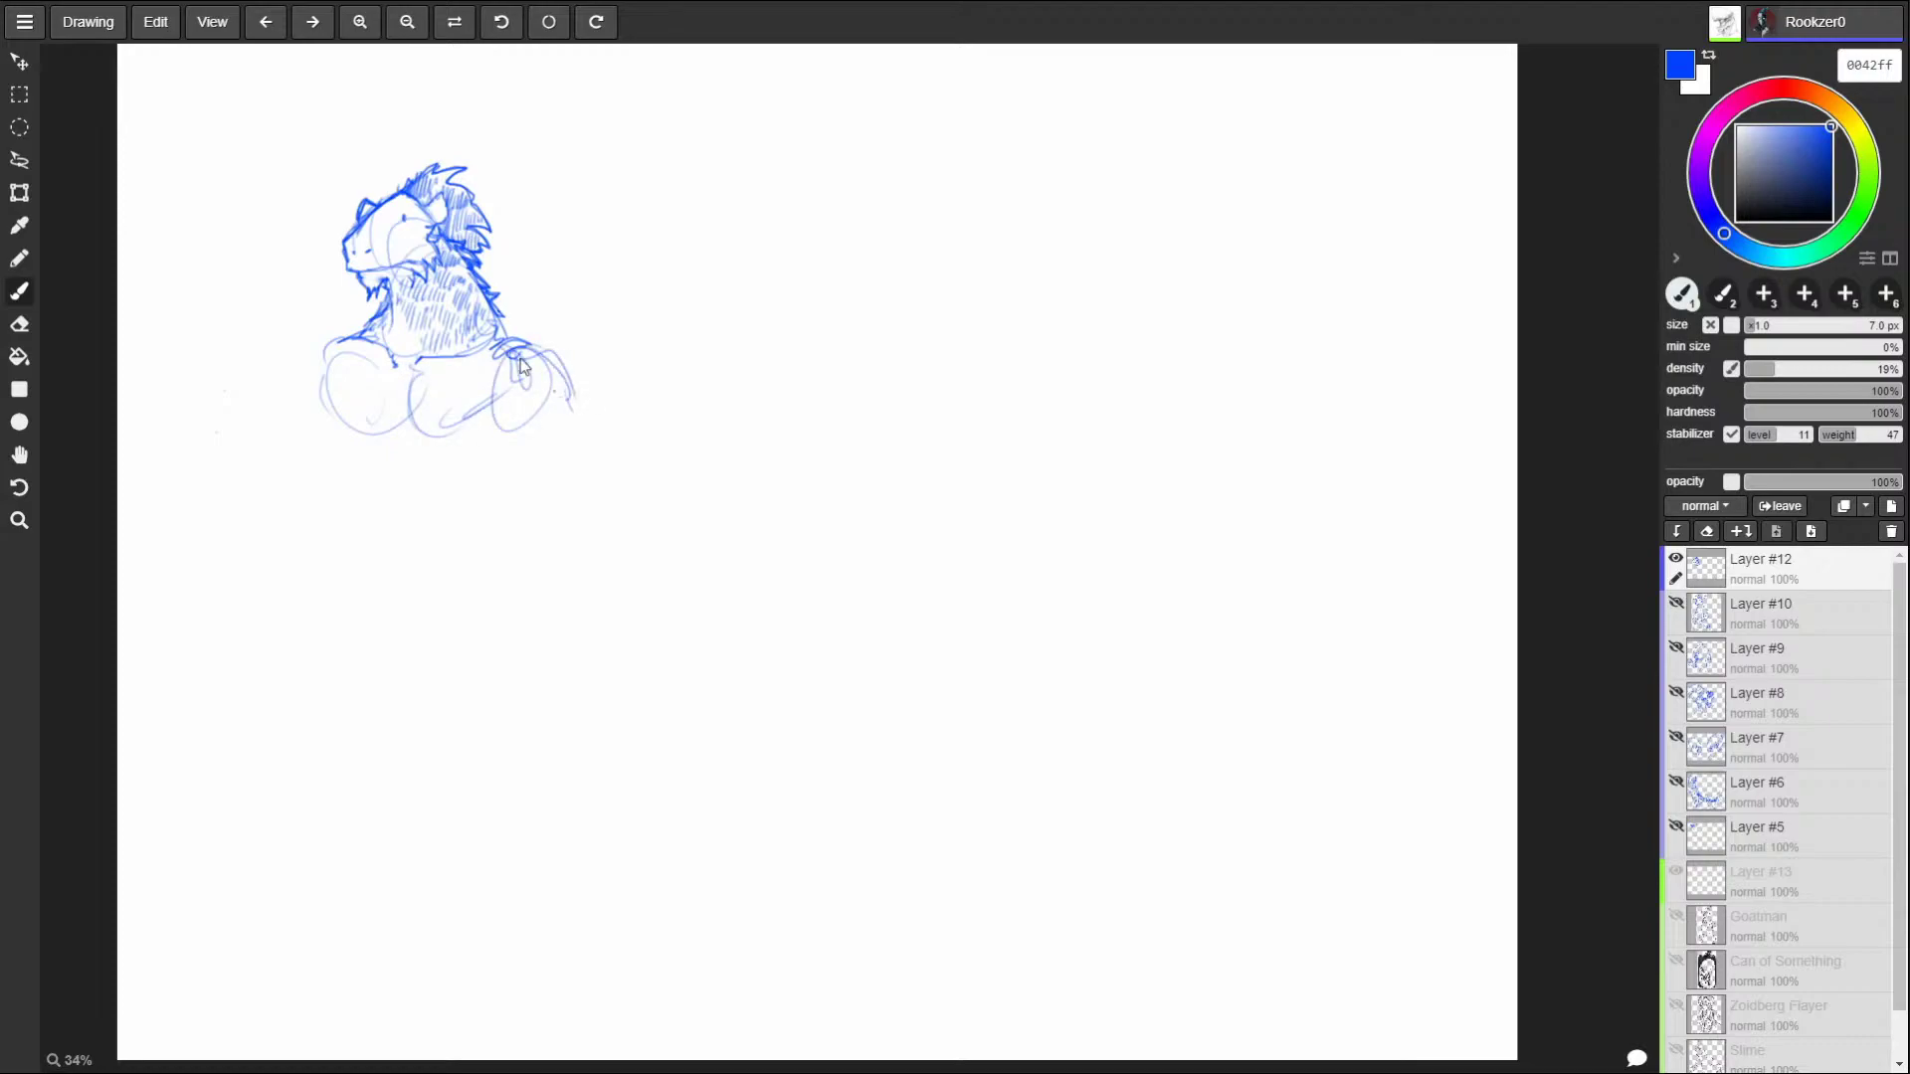
drag(350, 333, 291, 375)
mouse_move(319, 388)
mouse_down()
mouse_move(343, 420)
mouse_move(421, 436)
mouse_move(571, 396)
mouse_move(572, 427)
mouse_move(511, 417)
mouse_move(519, 400)
mouse_move(513, 425)
mouse_up()
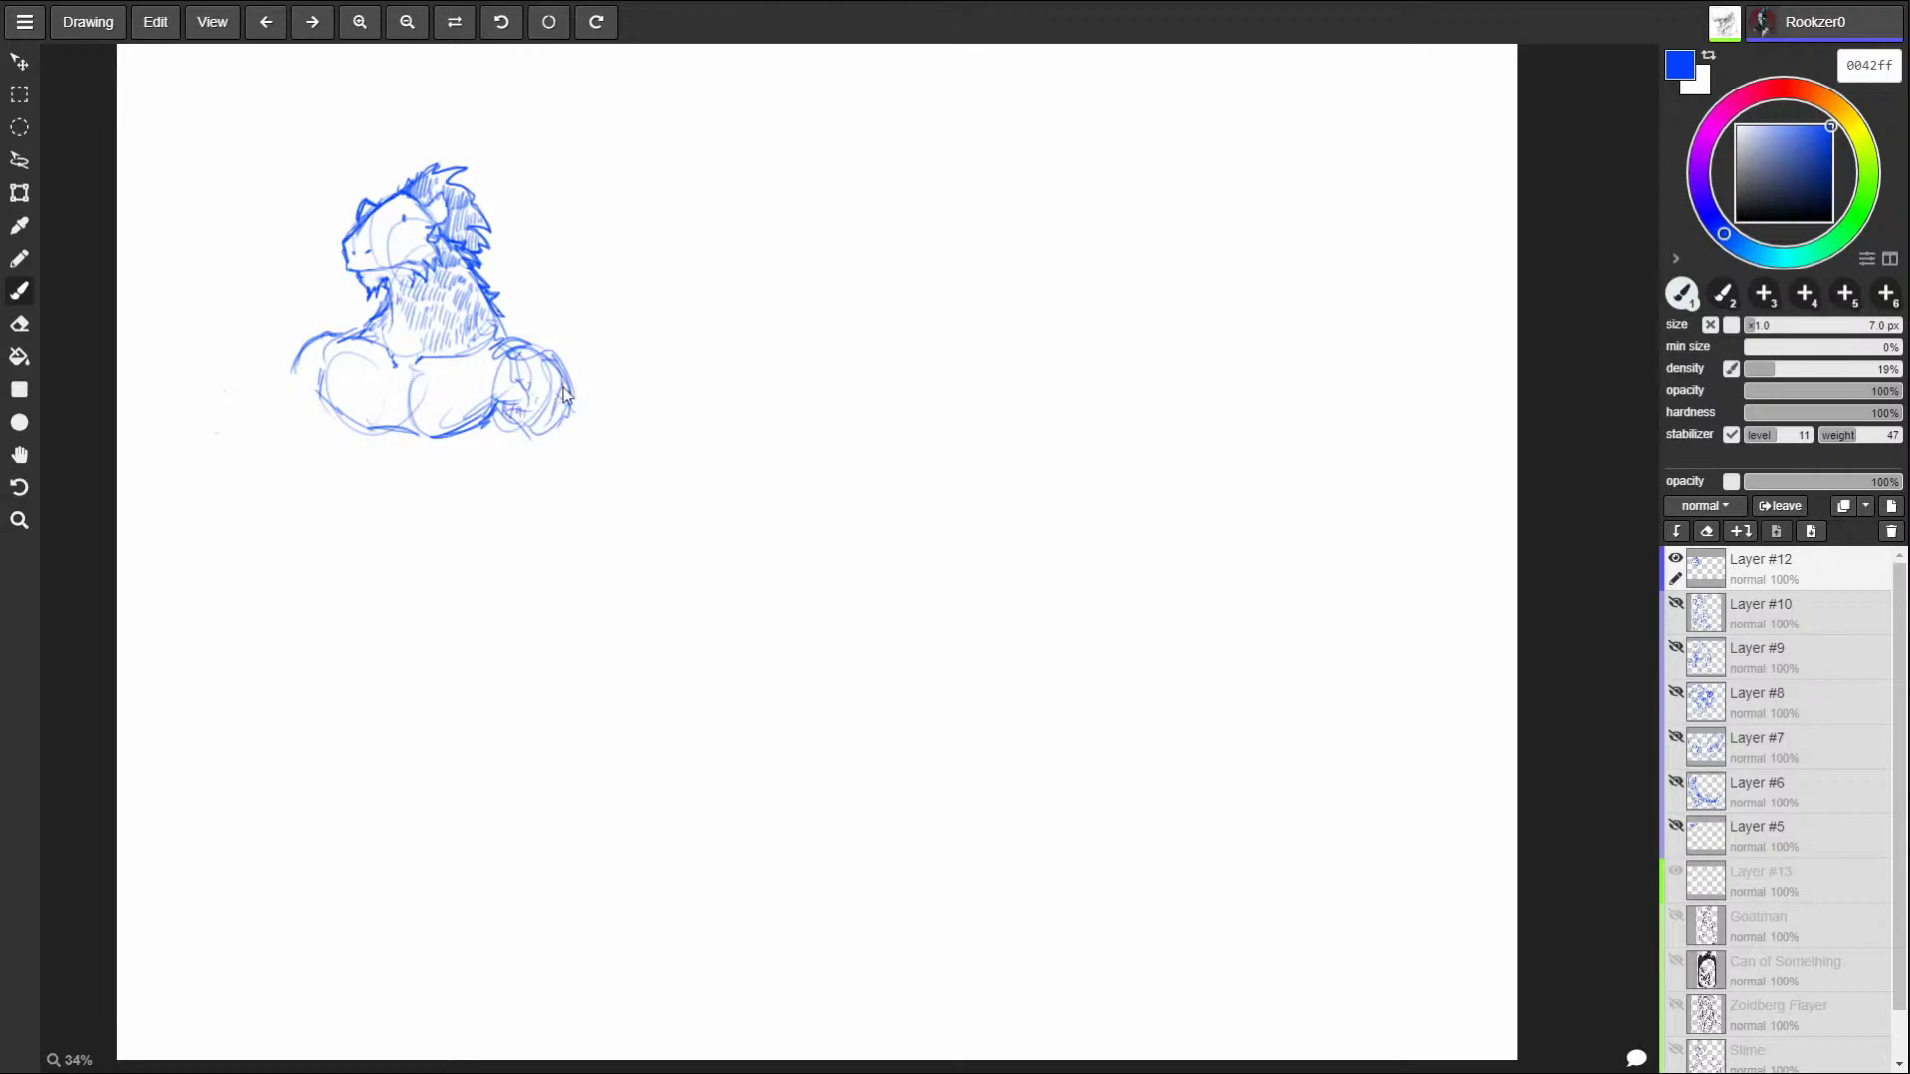
Erase the whole maned creature sketch.
key(e)
mouse_move(564, 395)
mouse_down()
mouse_move(504, 389)
mouse_move(513, 376)
mouse_move(505, 441)
mouse_move(521, 450)
mouse_move(548, 336)
mouse_move(554, 395)
mouse_up()
mouse_move(374, 213)
mouse_down()
mouse_move(340, 224)
mouse_move(281, 343)
mouse_move(474, 162)
mouse_move(319, 427)
mouse_move(394, 338)
mouse_move(374, 426)
mouse_move(447, 341)
mouse_move(512, 341)
mouse_move(407, 408)
mouse_up()
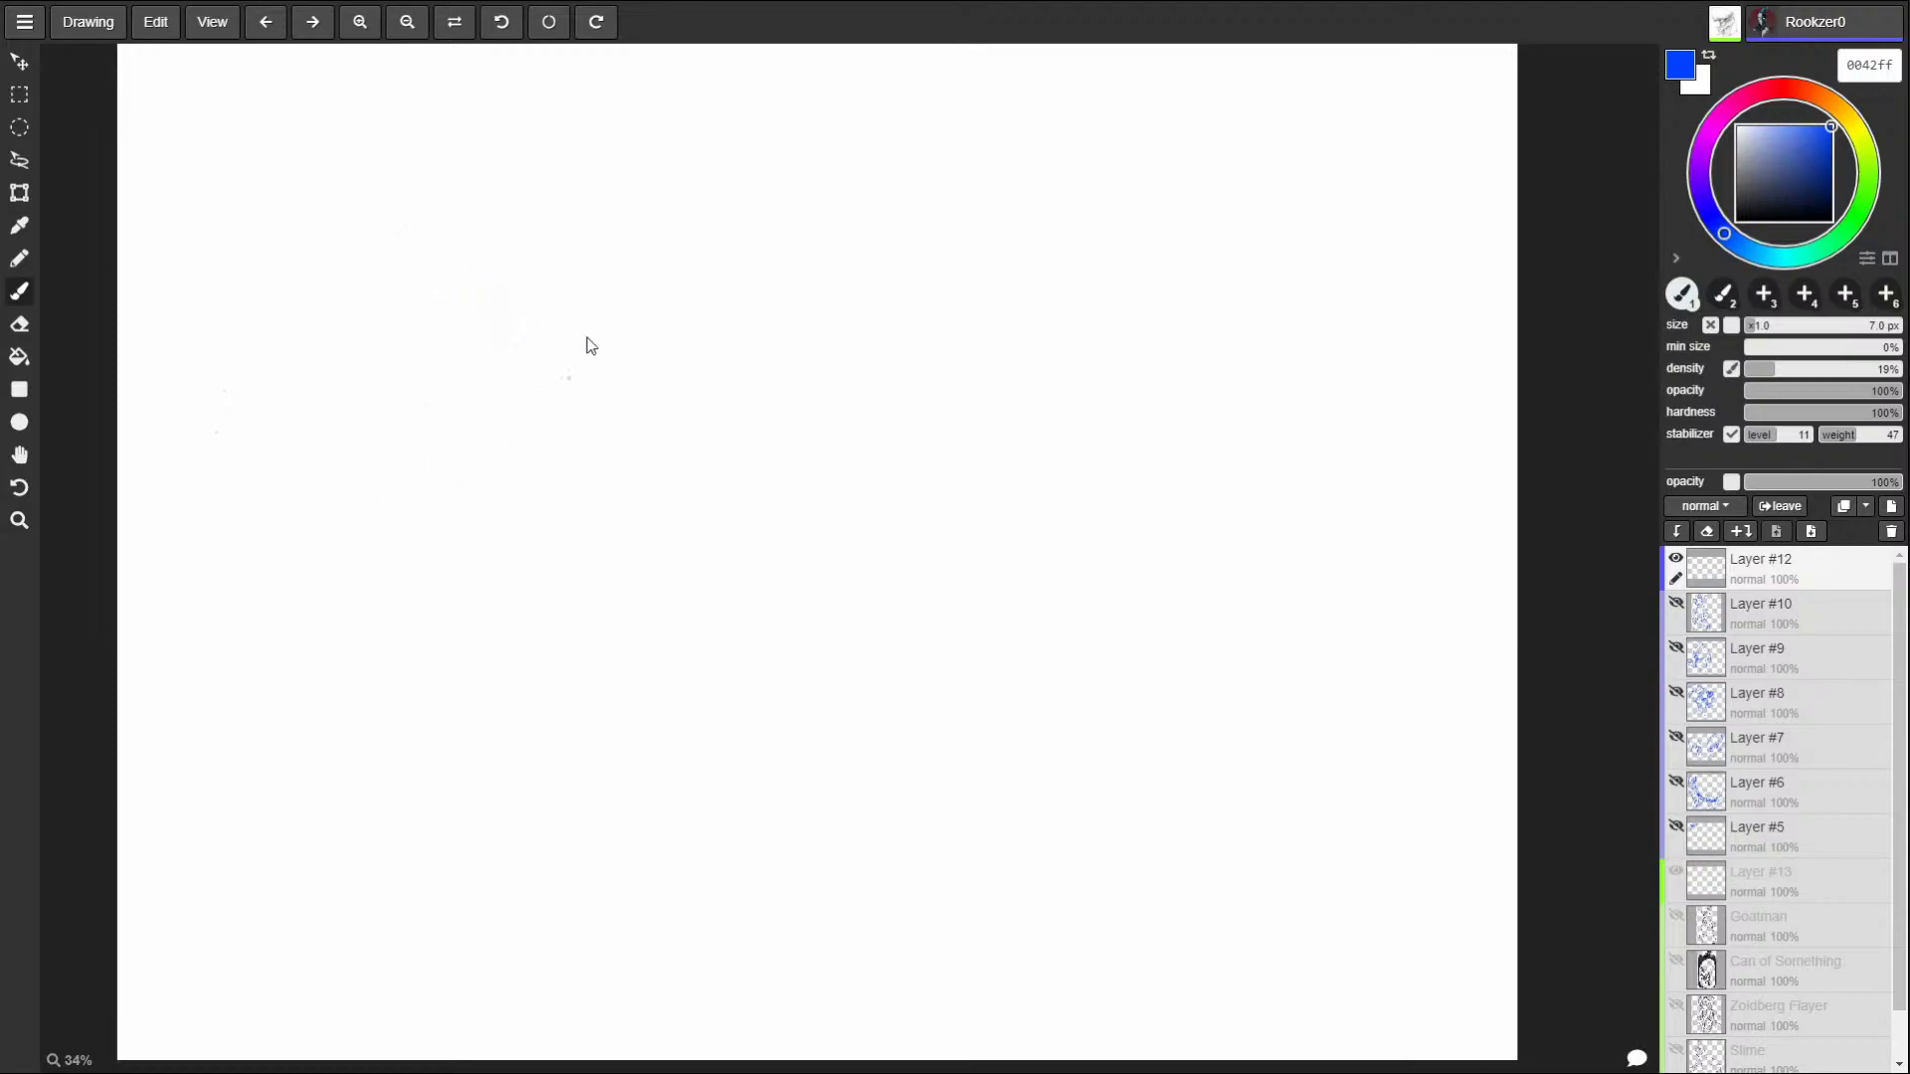
drag(404, 119, 439, 116)
drag(386, 403, 325, 439)
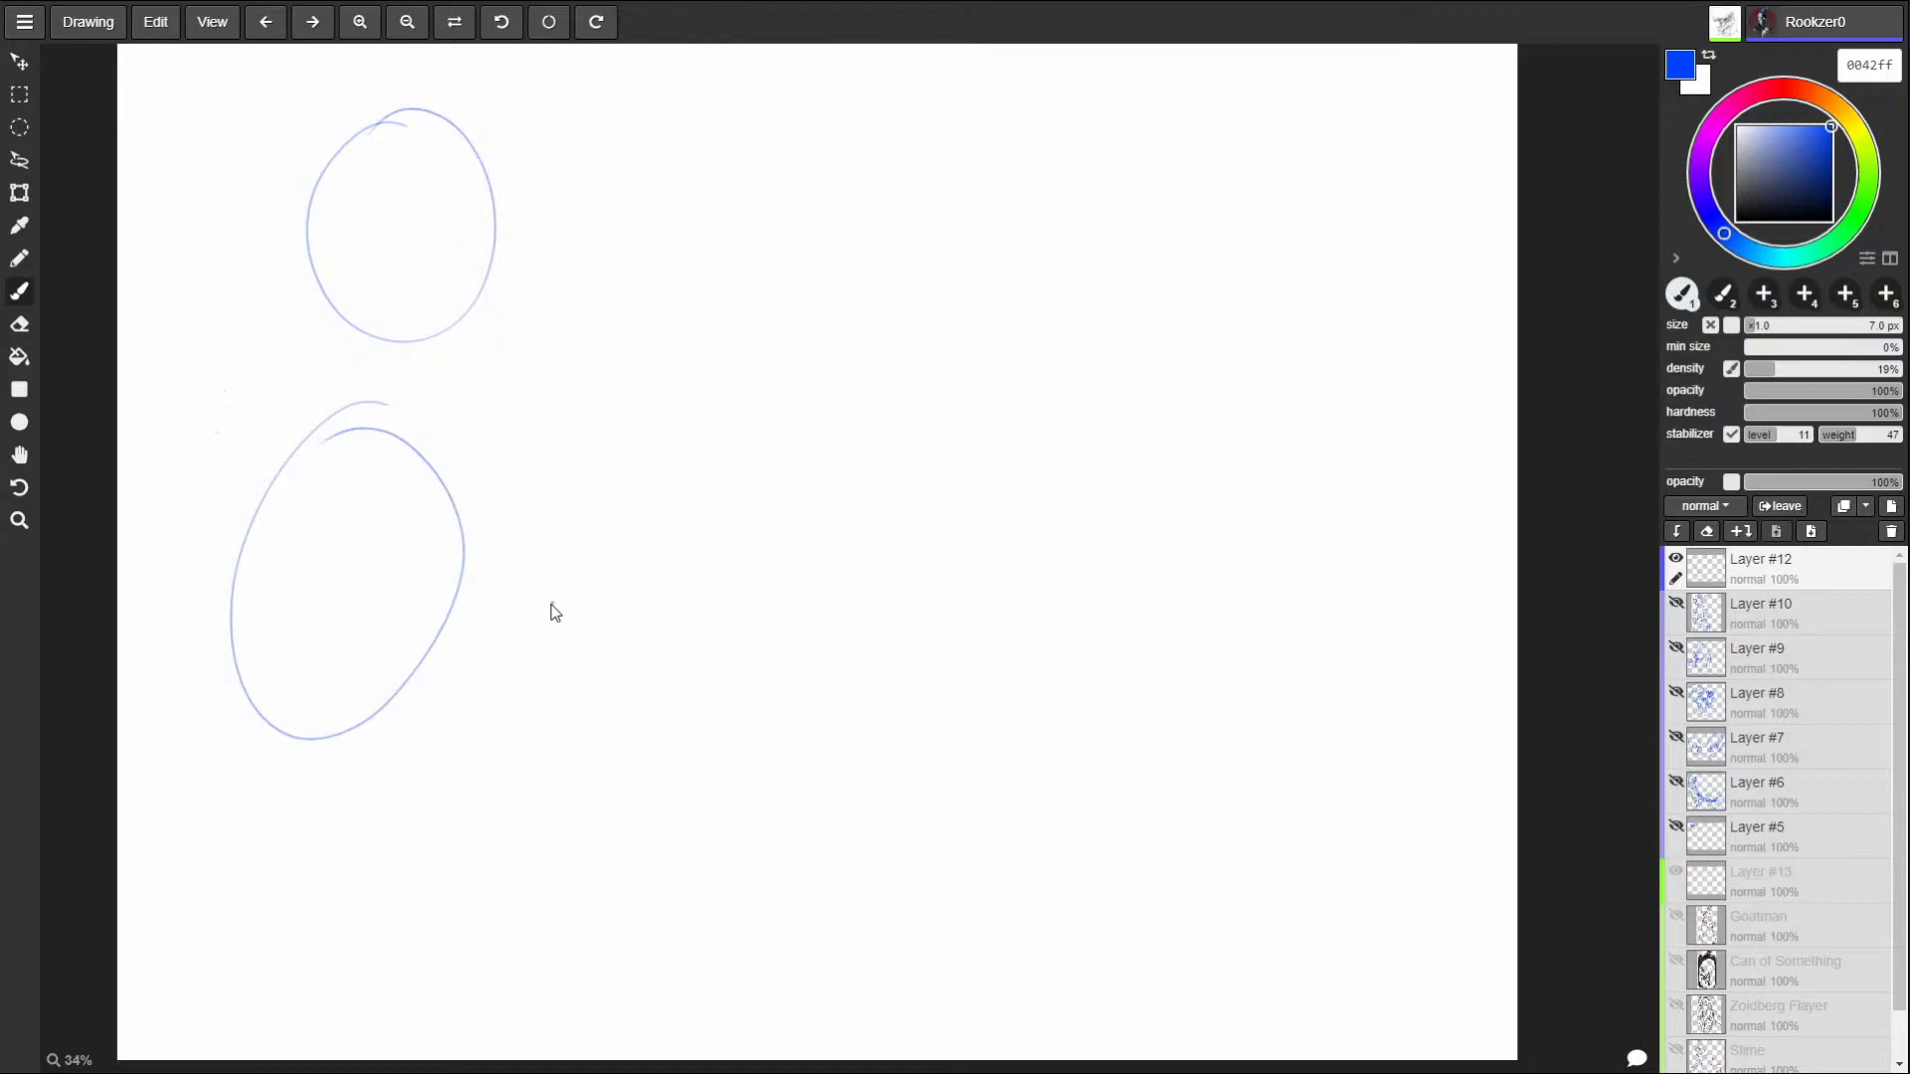
mouse_move(247, 708)
mouse_down()
mouse_move(265, 460)
mouse_move(328, 383)
mouse_move(256, 721)
mouse_move(353, 454)
mouse_move(405, 402)
mouse_move(340, 691)
mouse_move(267, 783)
mouse_move(374, 719)
mouse_move(420, 655)
mouse_move(426, 461)
mouse_move(442, 571)
mouse_move(465, 557)
mouse_move(391, 449)
mouse_move(414, 410)
mouse_move(411, 118)
mouse_move(332, 148)
mouse_move(301, 266)
mouse_move(322, 318)
mouse_move(411, 124)
mouse_move(326, 358)
mouse_move(407, 240)
mouse_move(401, 350)
mouse_move(443, 304)
mouse_move(437, 335)
mouse_move(471, 296)
mouse_move(488, 197)
mouse_move(408, 113)
mouse_move(468, 163)
mouse_up()
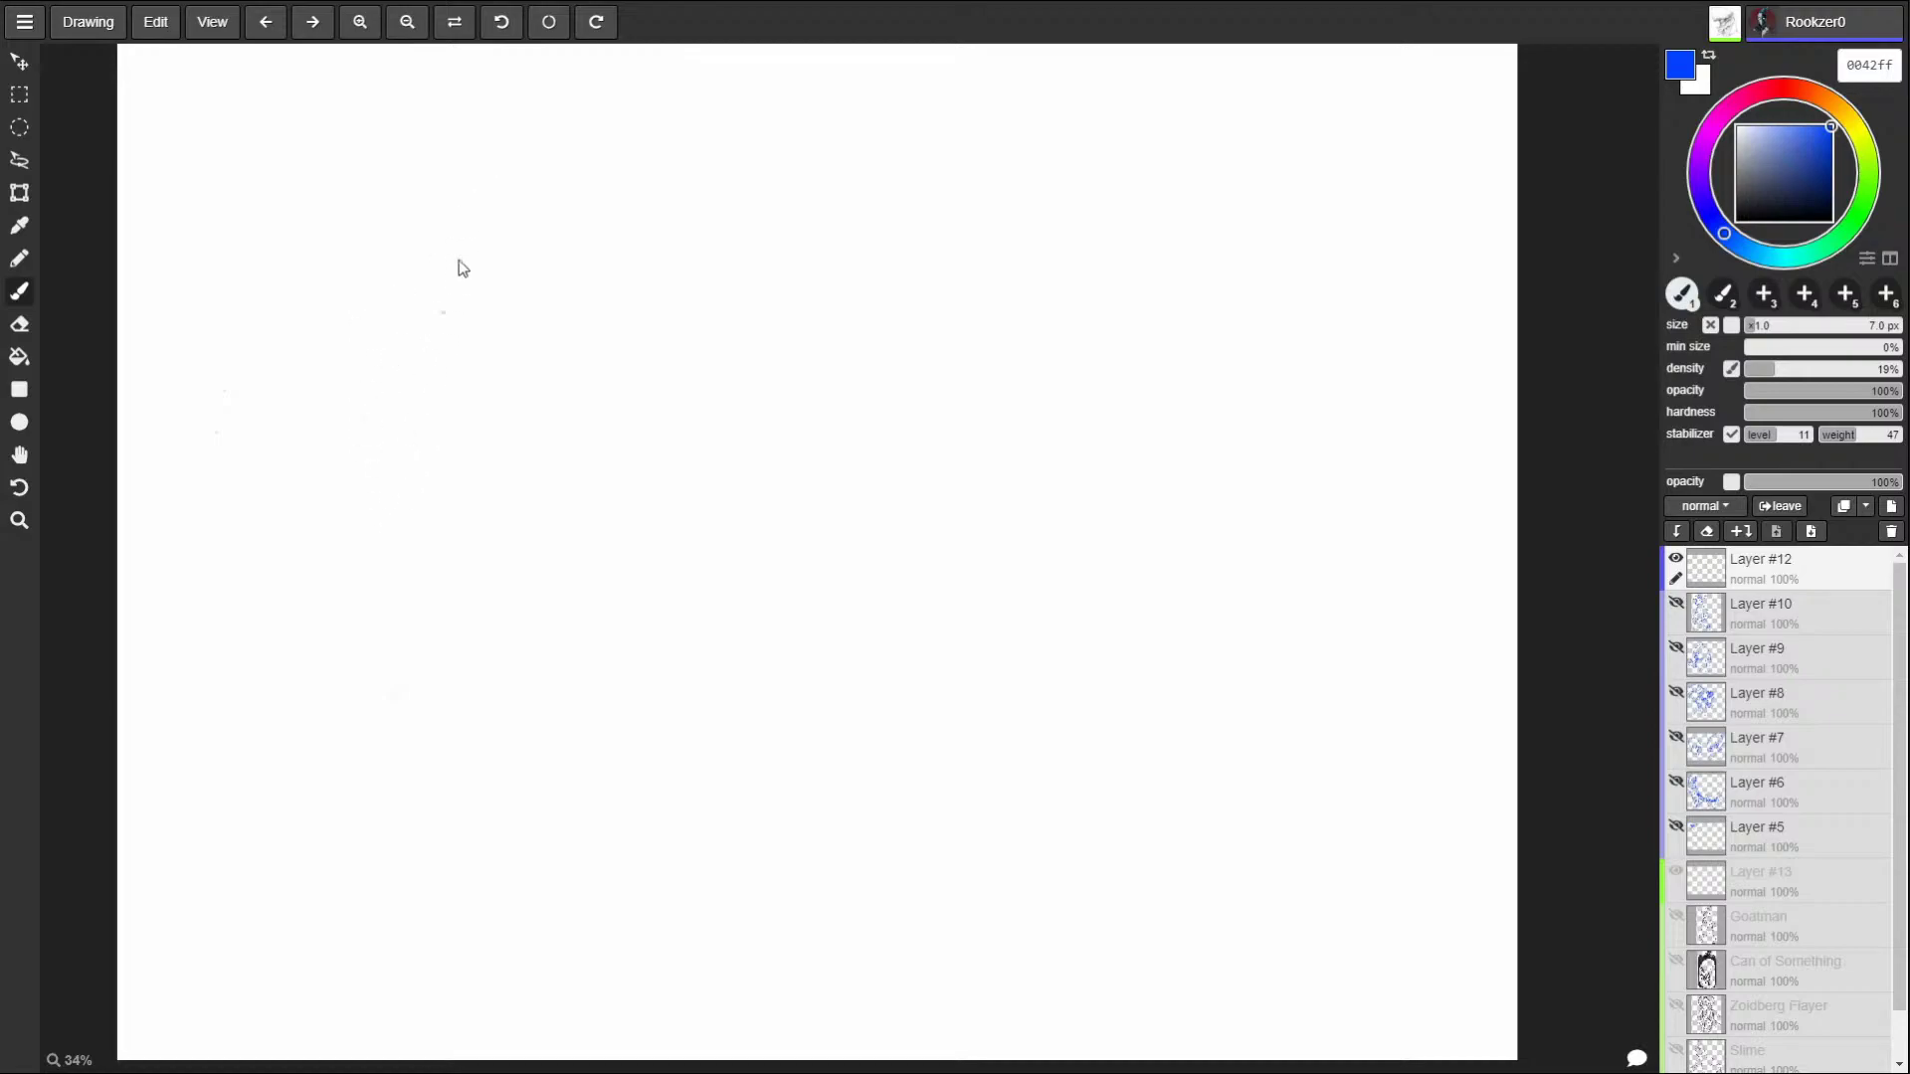
Sketch an oval creature head with a narrow tapered chin and a pointed ear on each side.
mouse_move(408, 246)
mouse_down()
mouse_move(425, 385)
mouse_move(450, 341)
mouse_move(385, 409)
mouse_move(429, 378)
mouse_move(444, 316)
mouse_move(502, 300)
mouse_move(459, 341)
mouse_move(339, 321)
mouse_move(330, 285)
mouse_move(469, 282)
mouse_move(450, 306)
mouse_move(467, 274)
mouse_move(449, 305)
mouse_move(356, 273)
mouse_move(360, 376)
mouse_up()
mouse_move(350, 308)
mouse_down()
mouse_move(374, 414)
mouse_move(422, 391)
mouse_move(399, 417)
mouse_move(472, 298)
mouse_move(504, 296)
mouse_move(461, 353)
mouse_move(452, 316)
mouse_move(480, 296)
mouse_up()
key(ctrl+z)
key(ctrl+z)
key(ctrl+z)
key(ctrl+z)
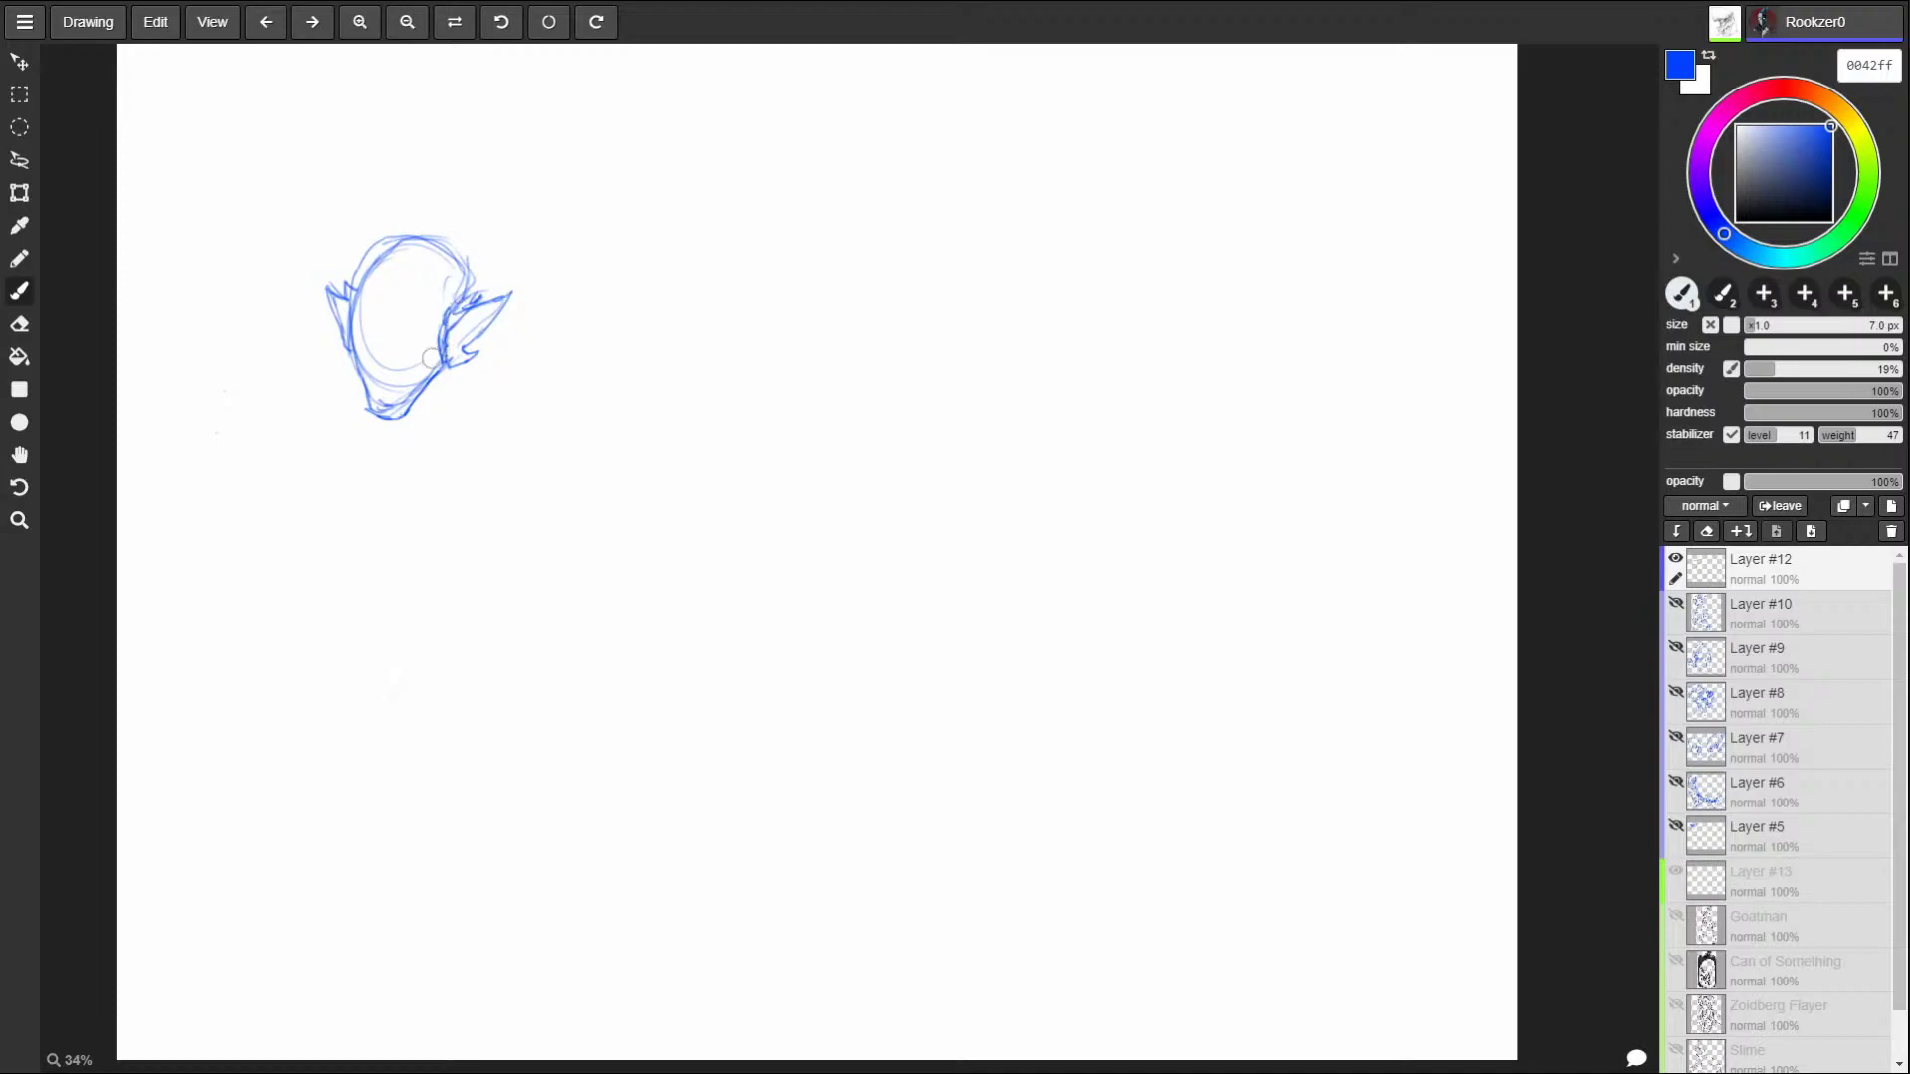
Add a leaf-shaped spike on top of the head, a narrowed eye and a whiskered mouth.
mouse_move(471, 295)
mouse_down()
mouse_move(441, 338)
mouse_move(473, 304)
mouse_move(452, 201)
mouse_up()
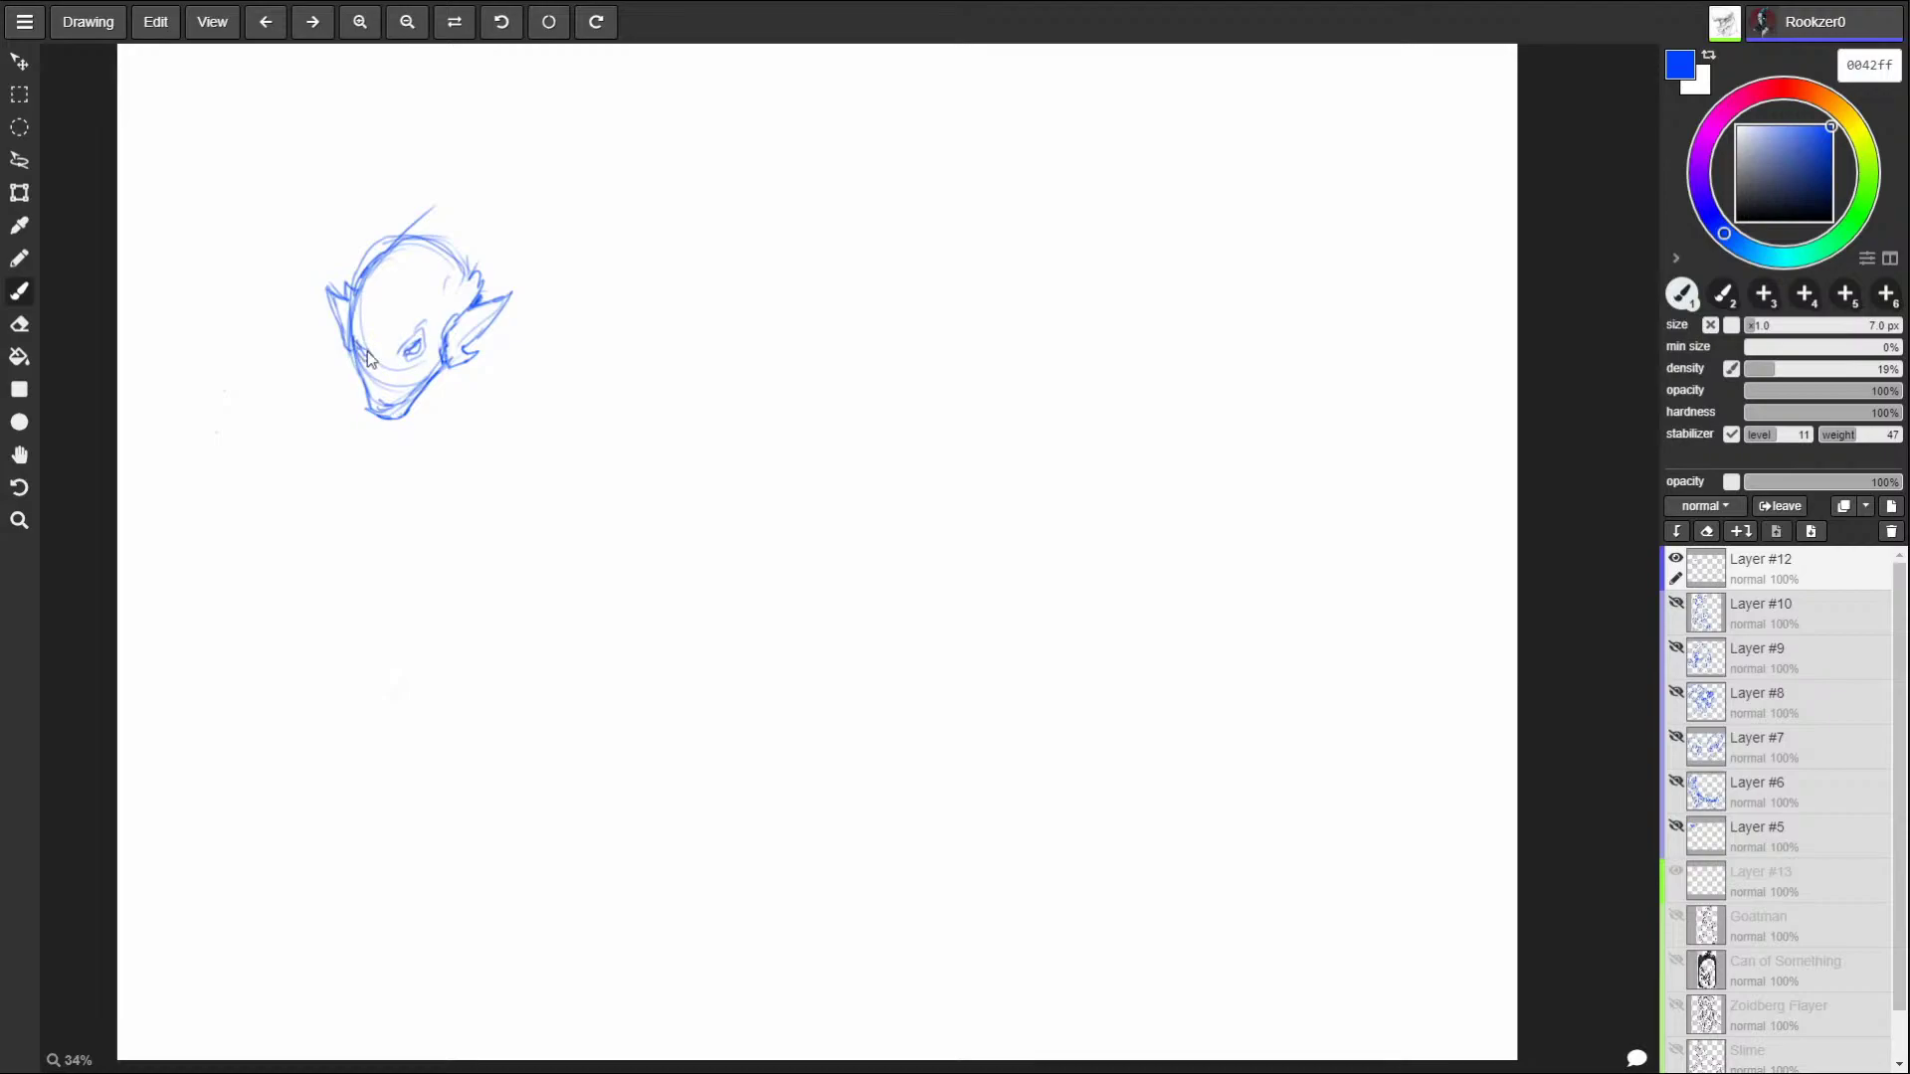
drag(411, 340, 389, 359)
mouse_move(380, 428)
mouse_down()
mouse_move(416, 418)
mouse_move(432, 384)
mouse_up()
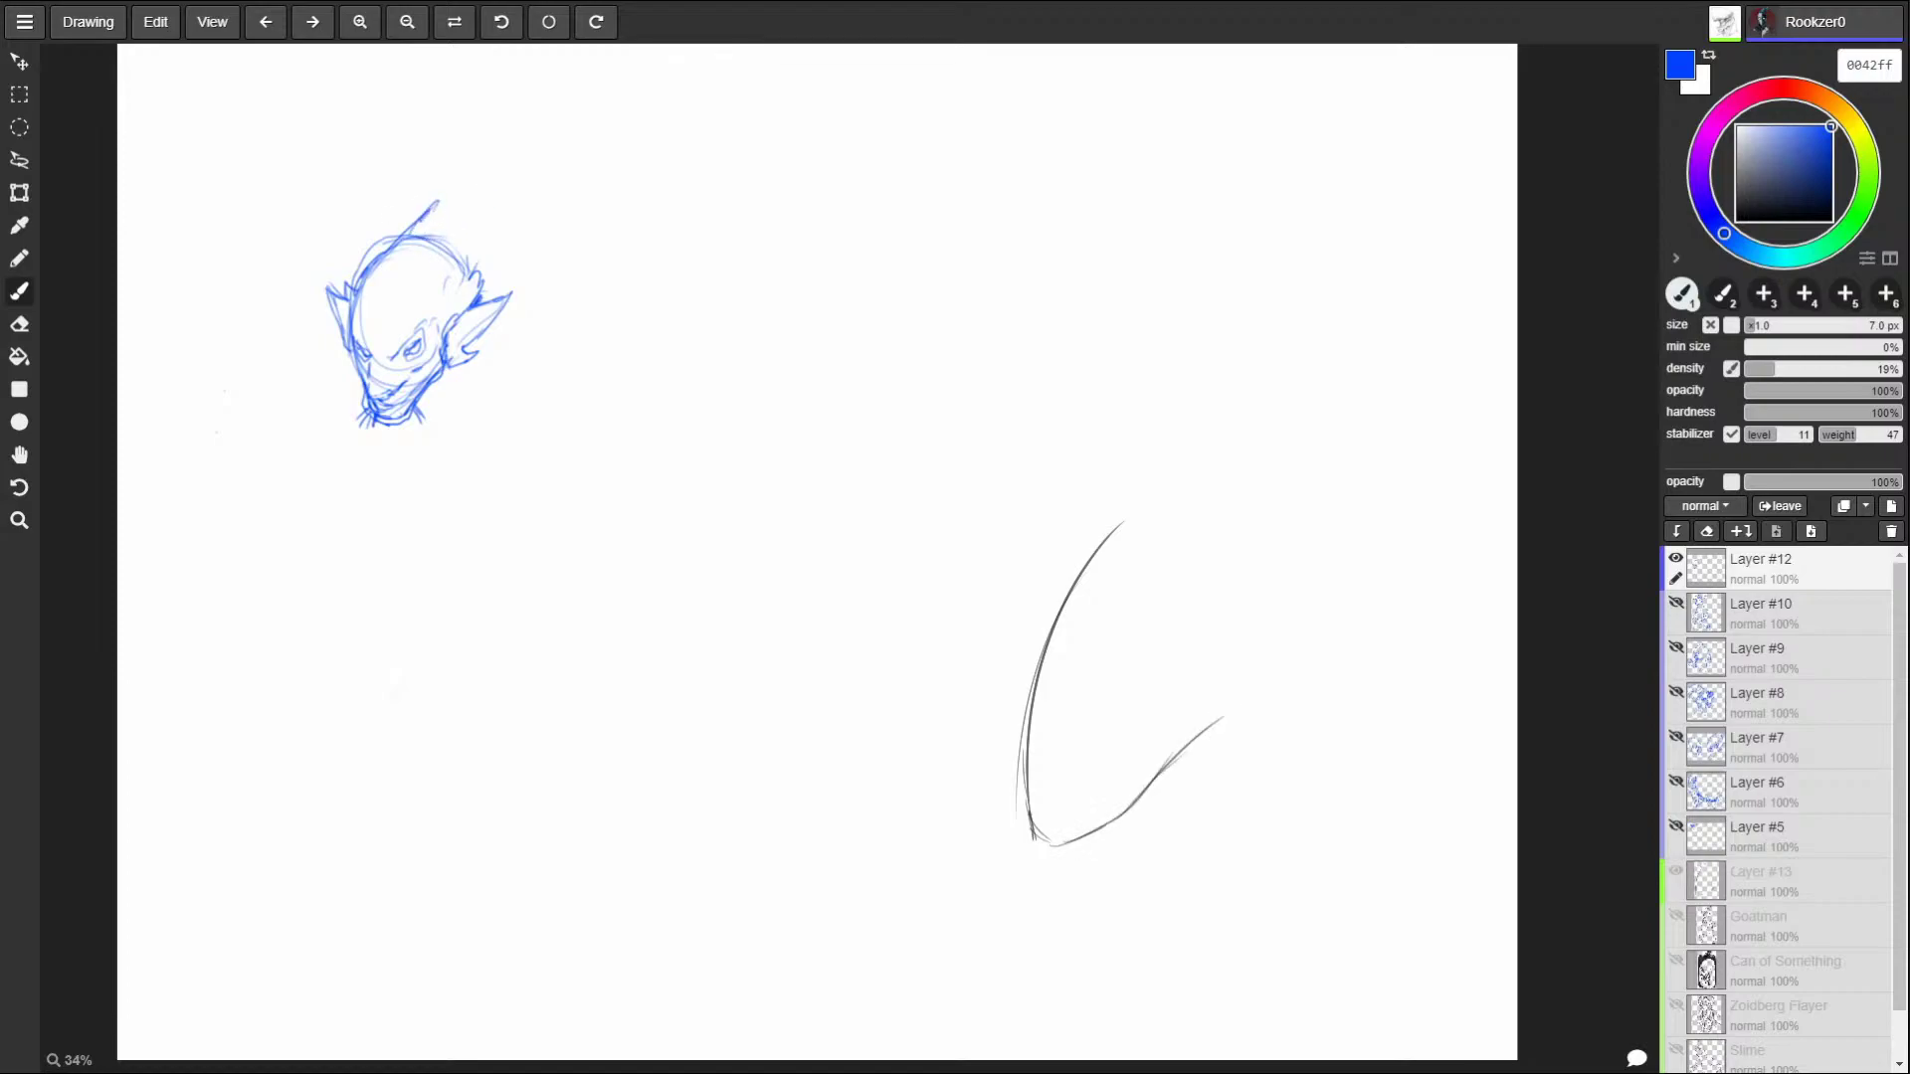
mouse_move(459, 188)
mouse_down()
mouse_move(401, 235)
mouse_move(398, 261)
mouse_move(472, 267)
mouse_move(488, 298)
mouse_move(475, 383)
mouse_move(423, 418)
mouse_up()
Sketch the thick neck, sloping shoulders and upper chest lines below the head, and define the lower jaw.
drag(477, 348, 525, 442)
mouse_move(376, 422)
mouse_down()
mouse_move(328, 487)
mouse_move(428, 484)
mouse_move(515, 450)
mouse_up()
mouse_move(487, 336)
mouse_down()
mouse_move(559, 408)
mouse_move(565, 453)
mouse_up()
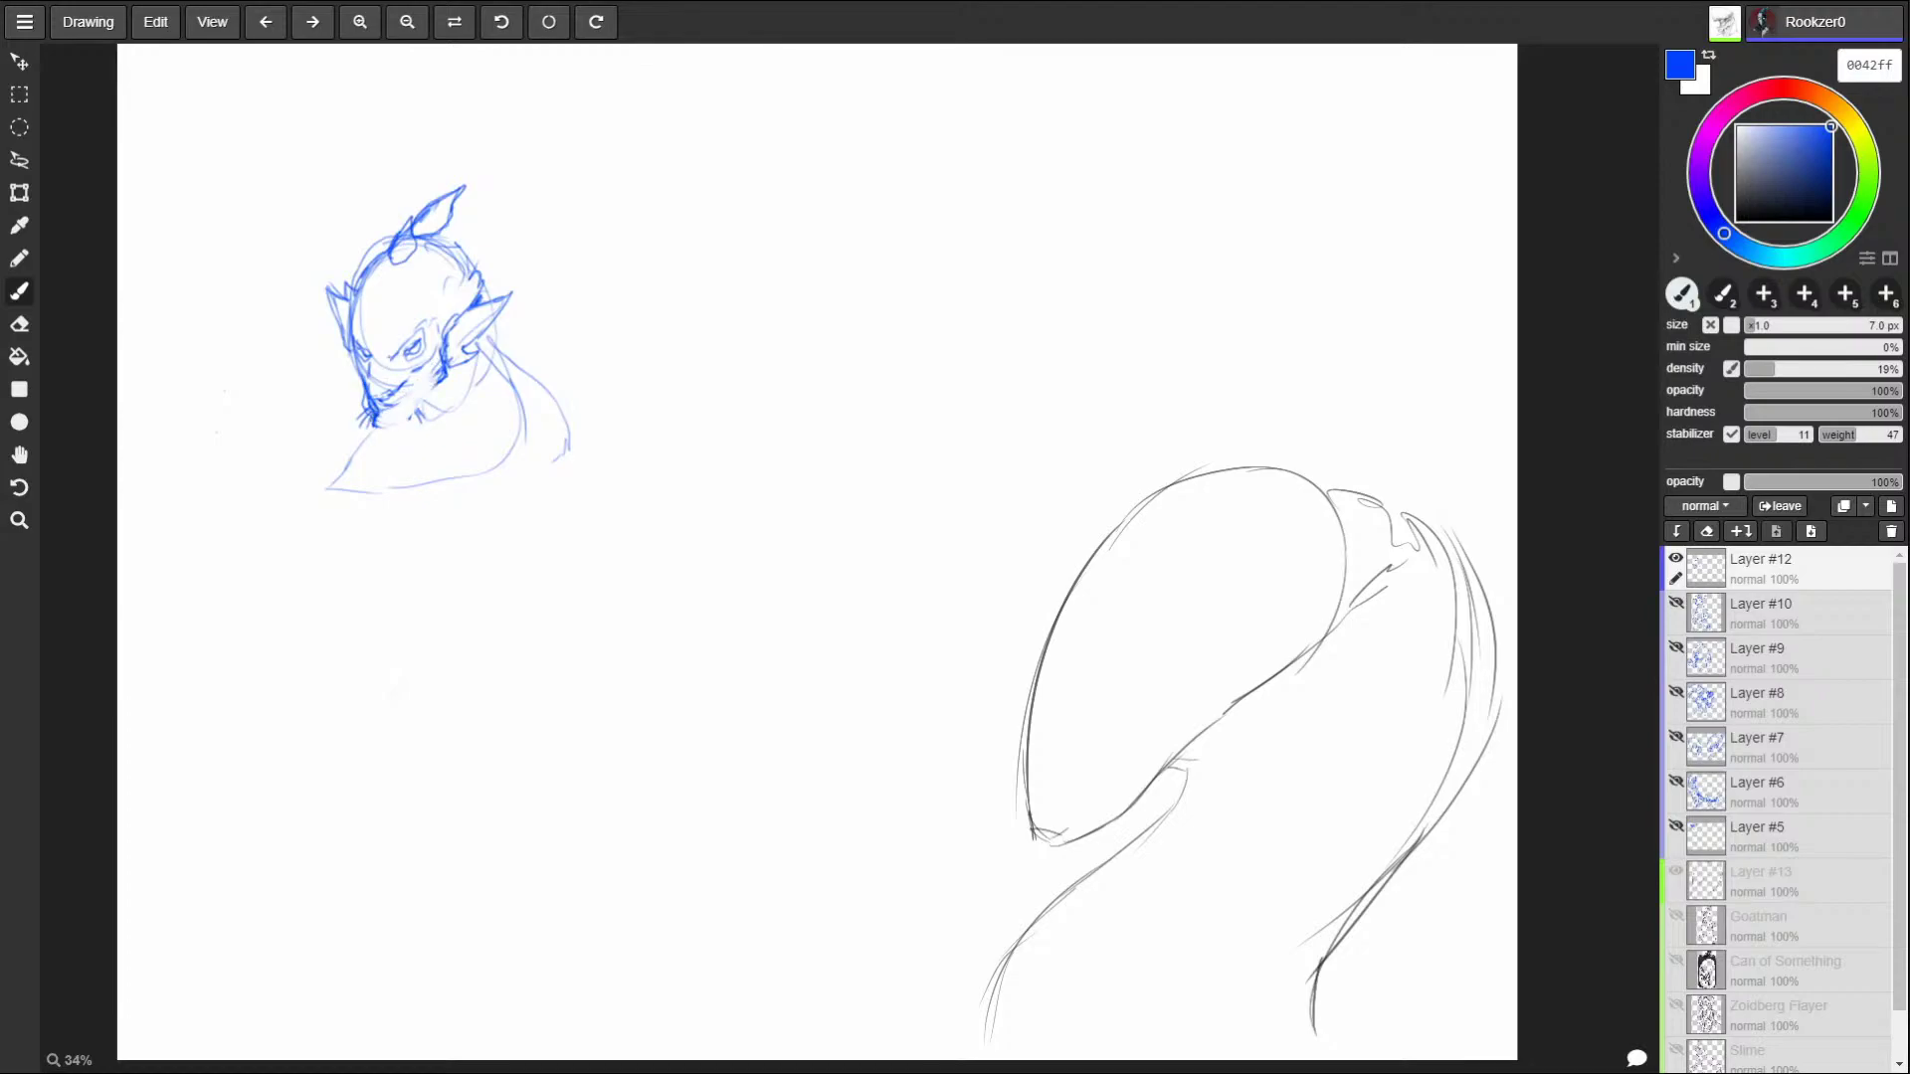
drag(383, 431, 438, 390)
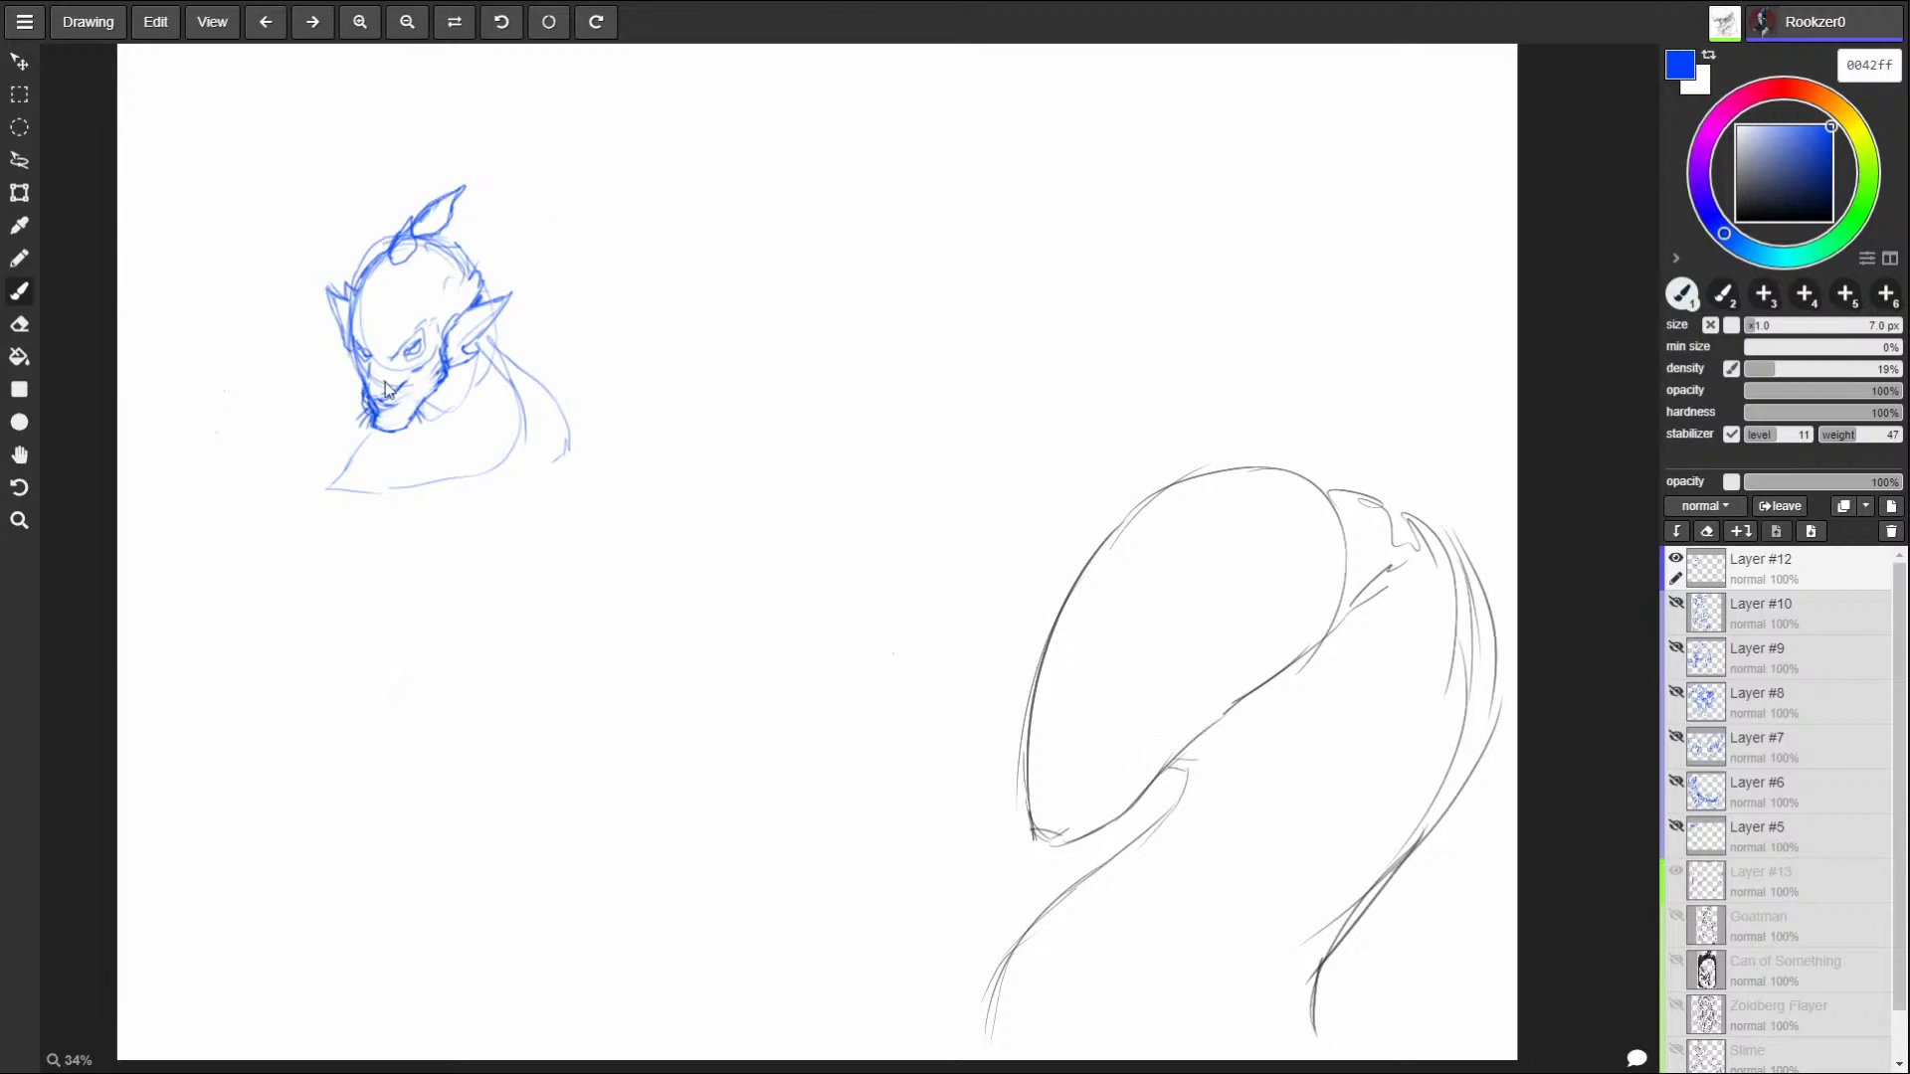
drag(493, 349, 587, 438)
mouse_move(386, 442)
mouse_down()
mouse_move(362, 487)
mouse_move(438, 502)
mouse_up()
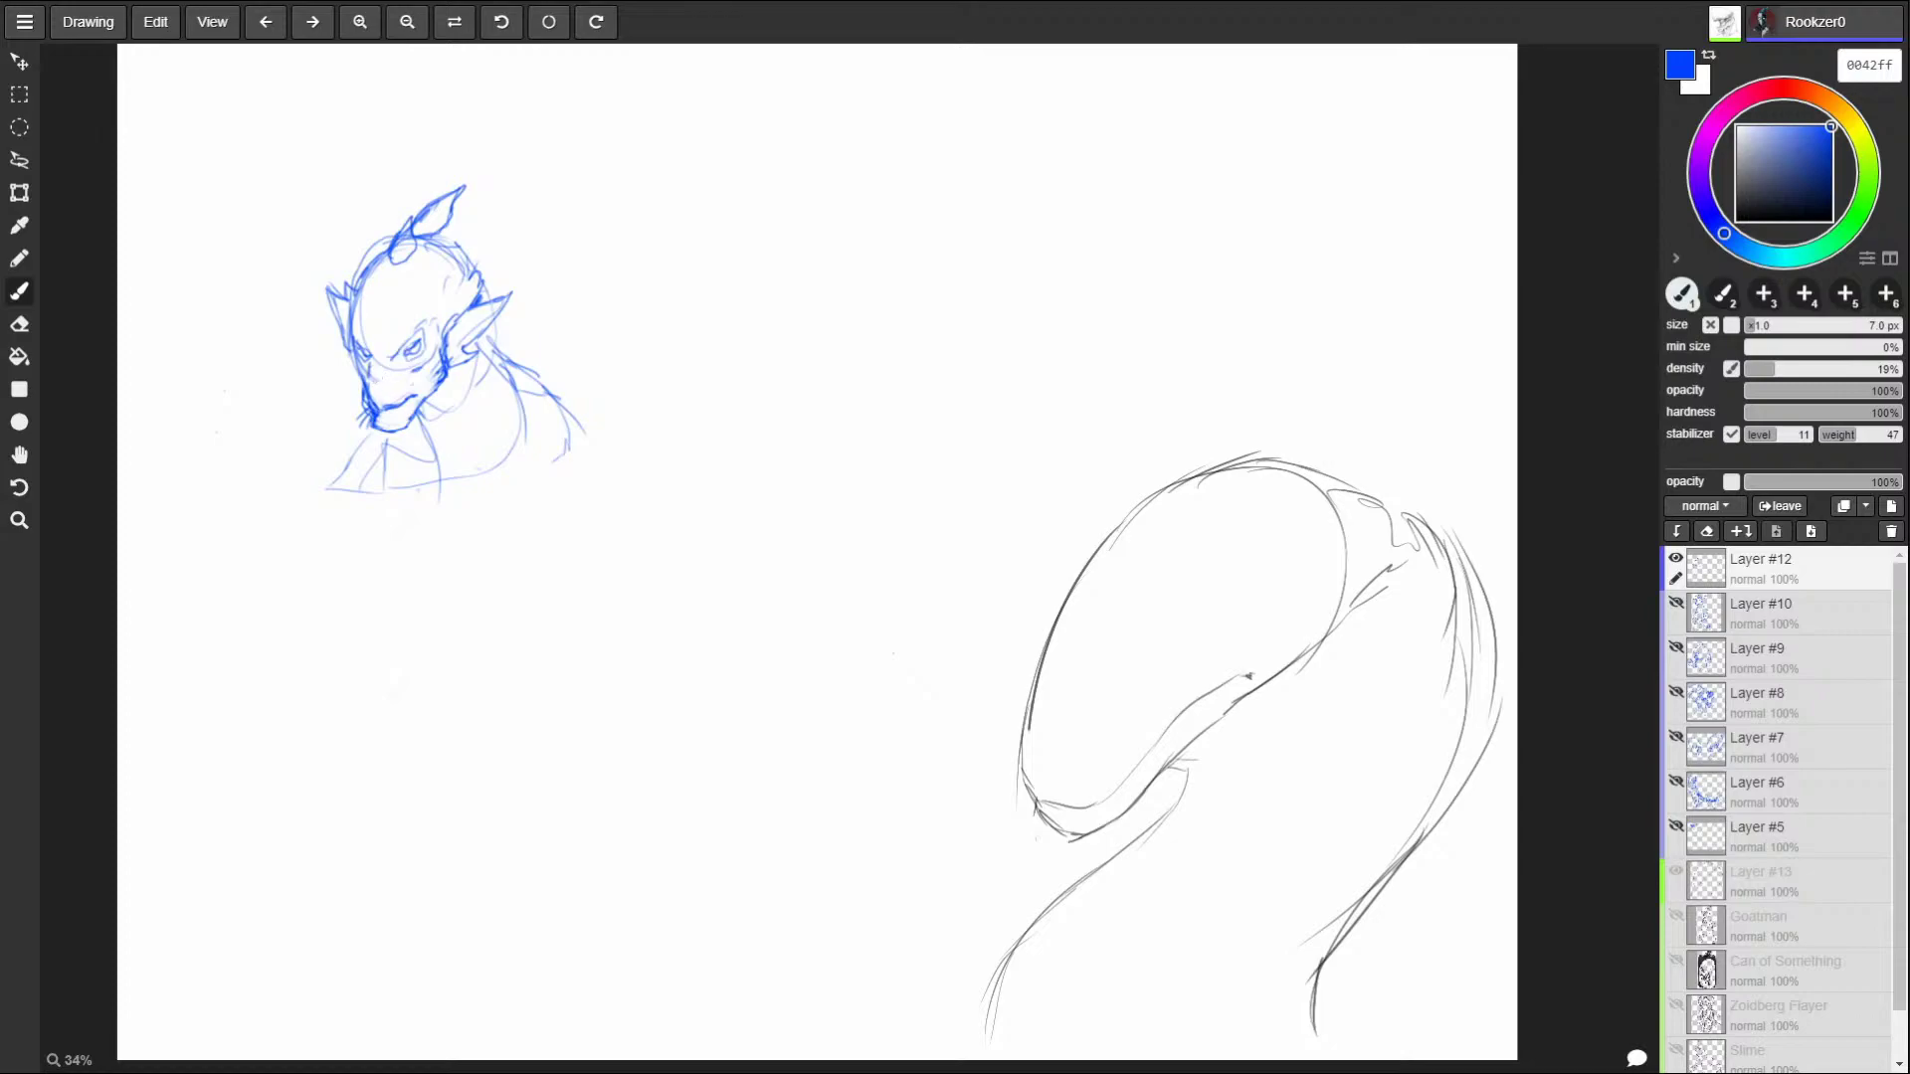
Refine the brow around the eye, clear the rear skull outline and shade the spike on the head.
key(ctrl+z)
drag(408, 345, 419, 336)
key(ctrl+z)
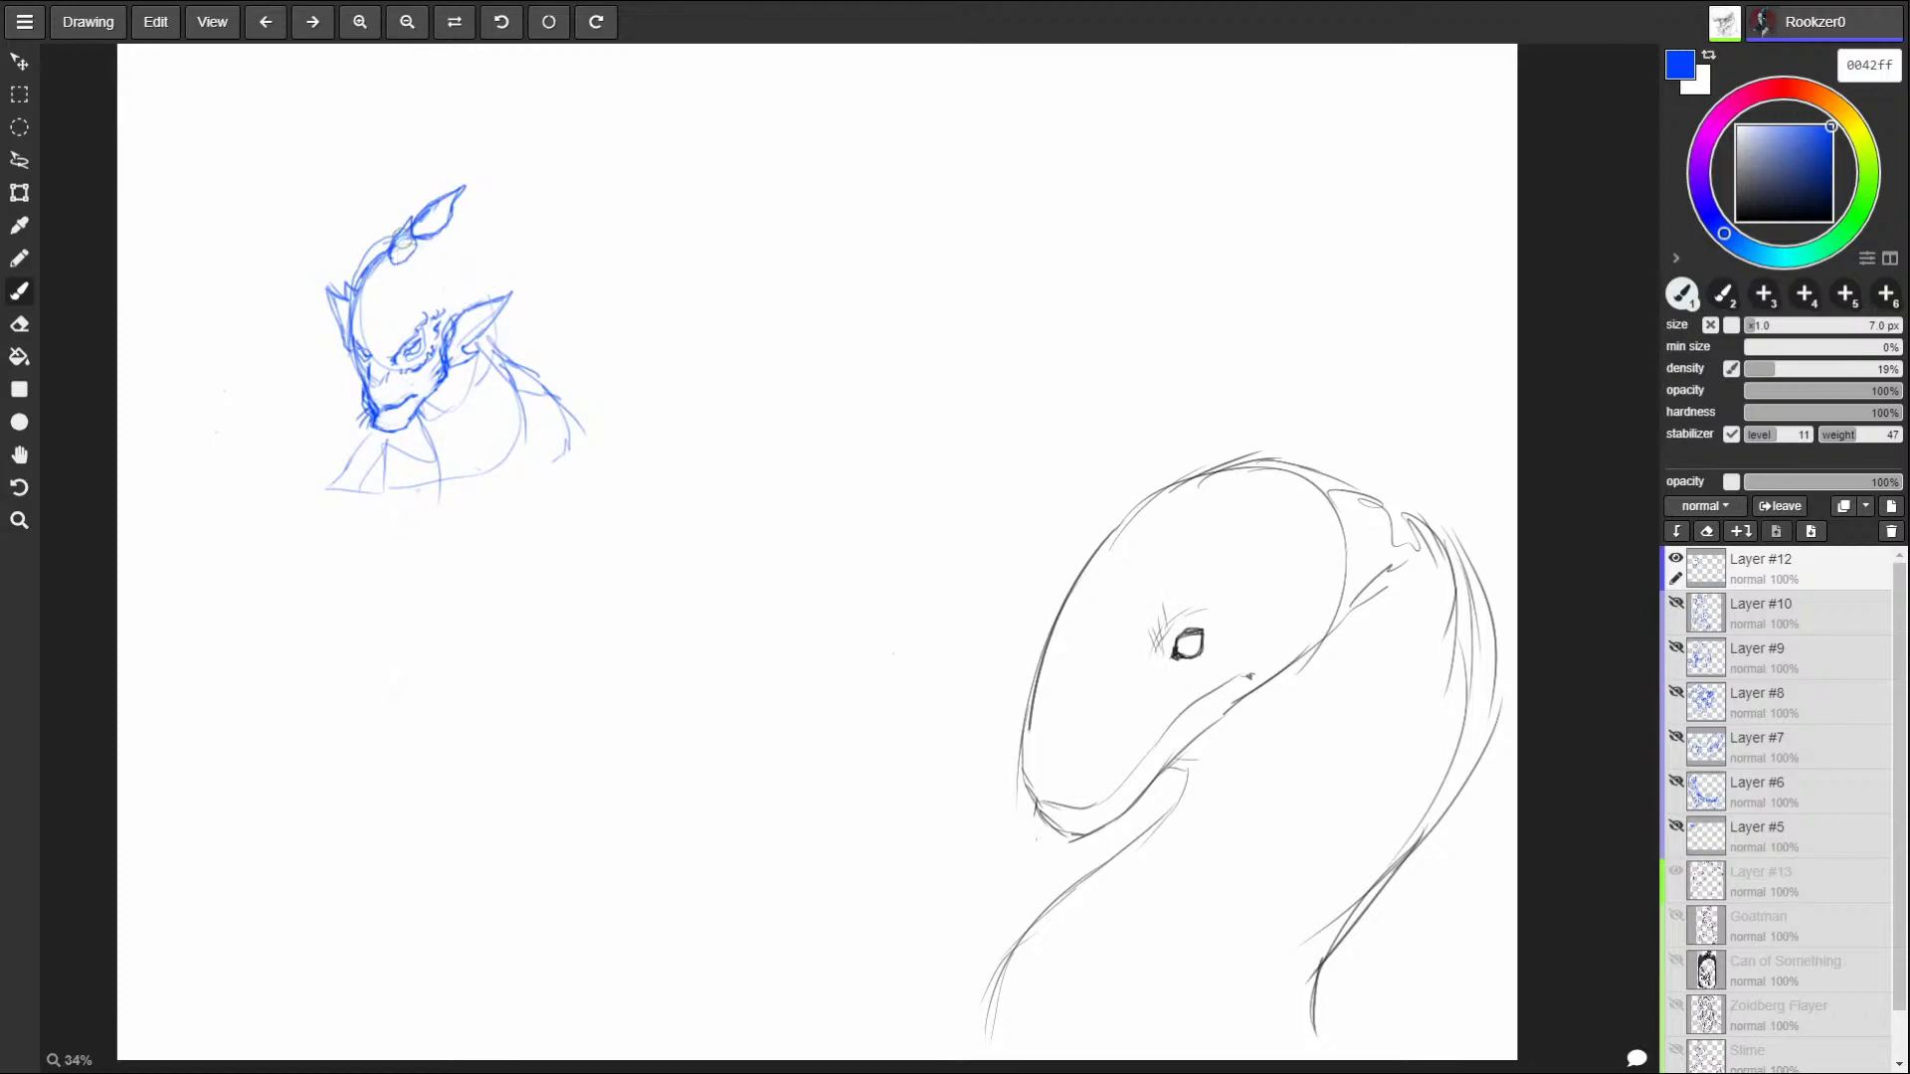
drag(1223, 593, 1218, 624)
mouse_move(418, 244)
mouse_down()
mouse_move(445, 198)
mouse_move(418, 231)
mouse_move(424, 200)
mouse_move(422, 243)
mouse_up()
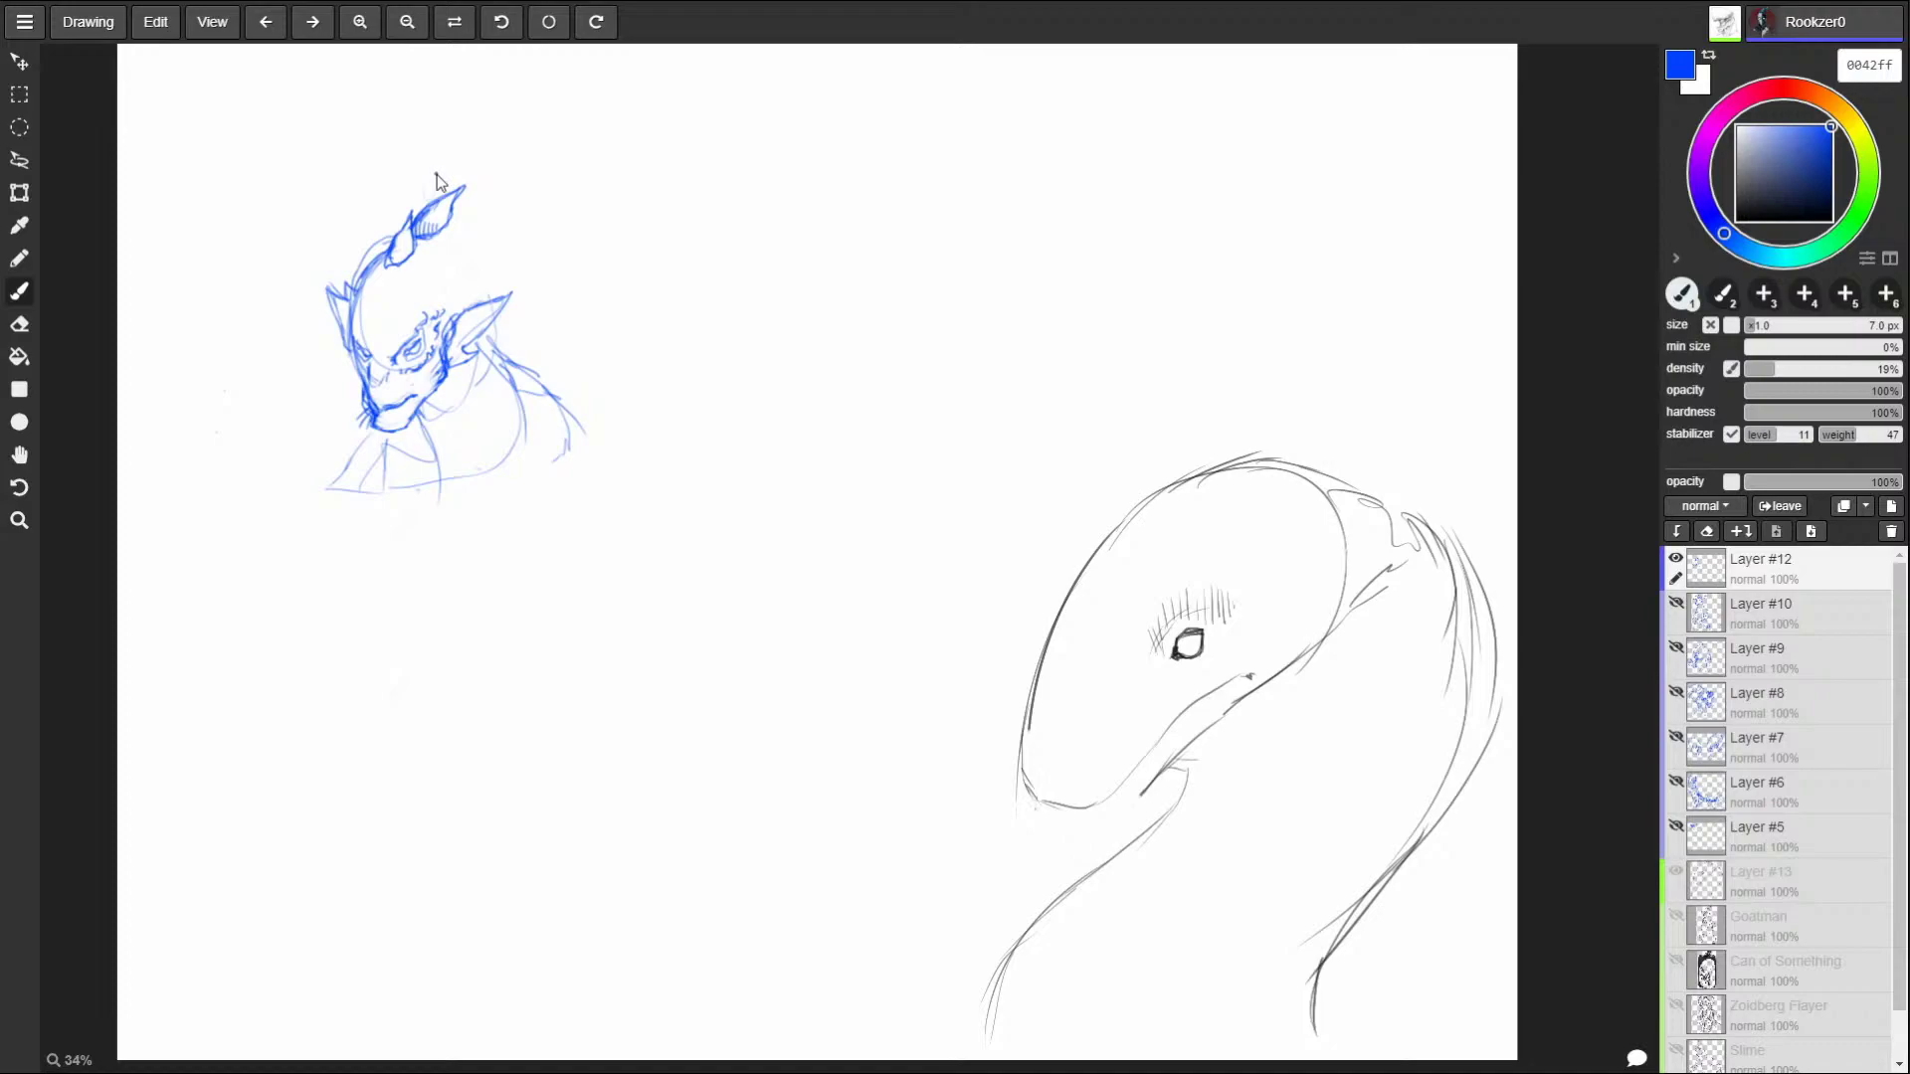
Extend the skull backward into a long pointed crest with small spines along its upper edge, and touch up the mouth.
drag(469, 211, 538, 209)
mouse_move(500, 317)
mouse_down()
mouse_move(546, 261)
mouse_move(646, 219)
mouse_up()
mouse_move(469, 204)
mouse_down()
mouse_move(567, 191)
mouse_move(667, 216)
mouse_up()
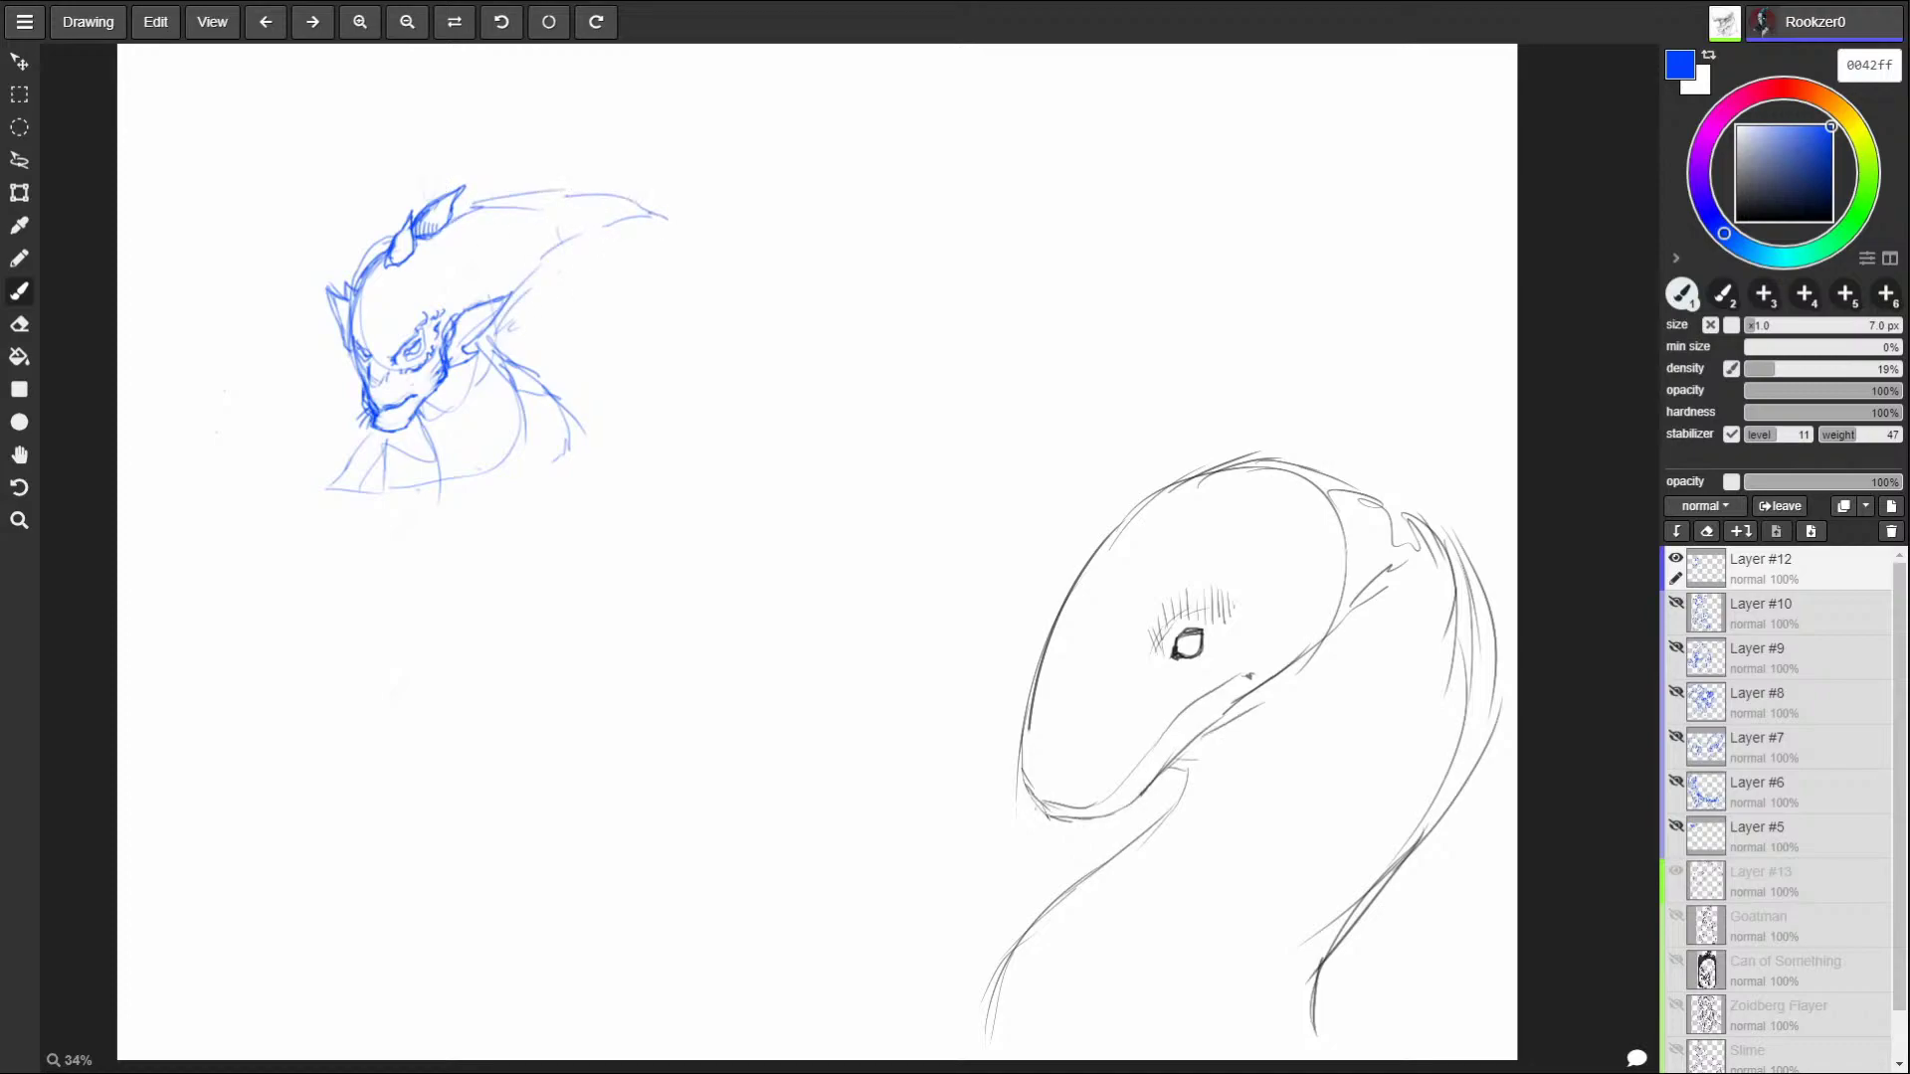
drag(527, 291, 591, 241)
drag(470, 208, 522, 192)
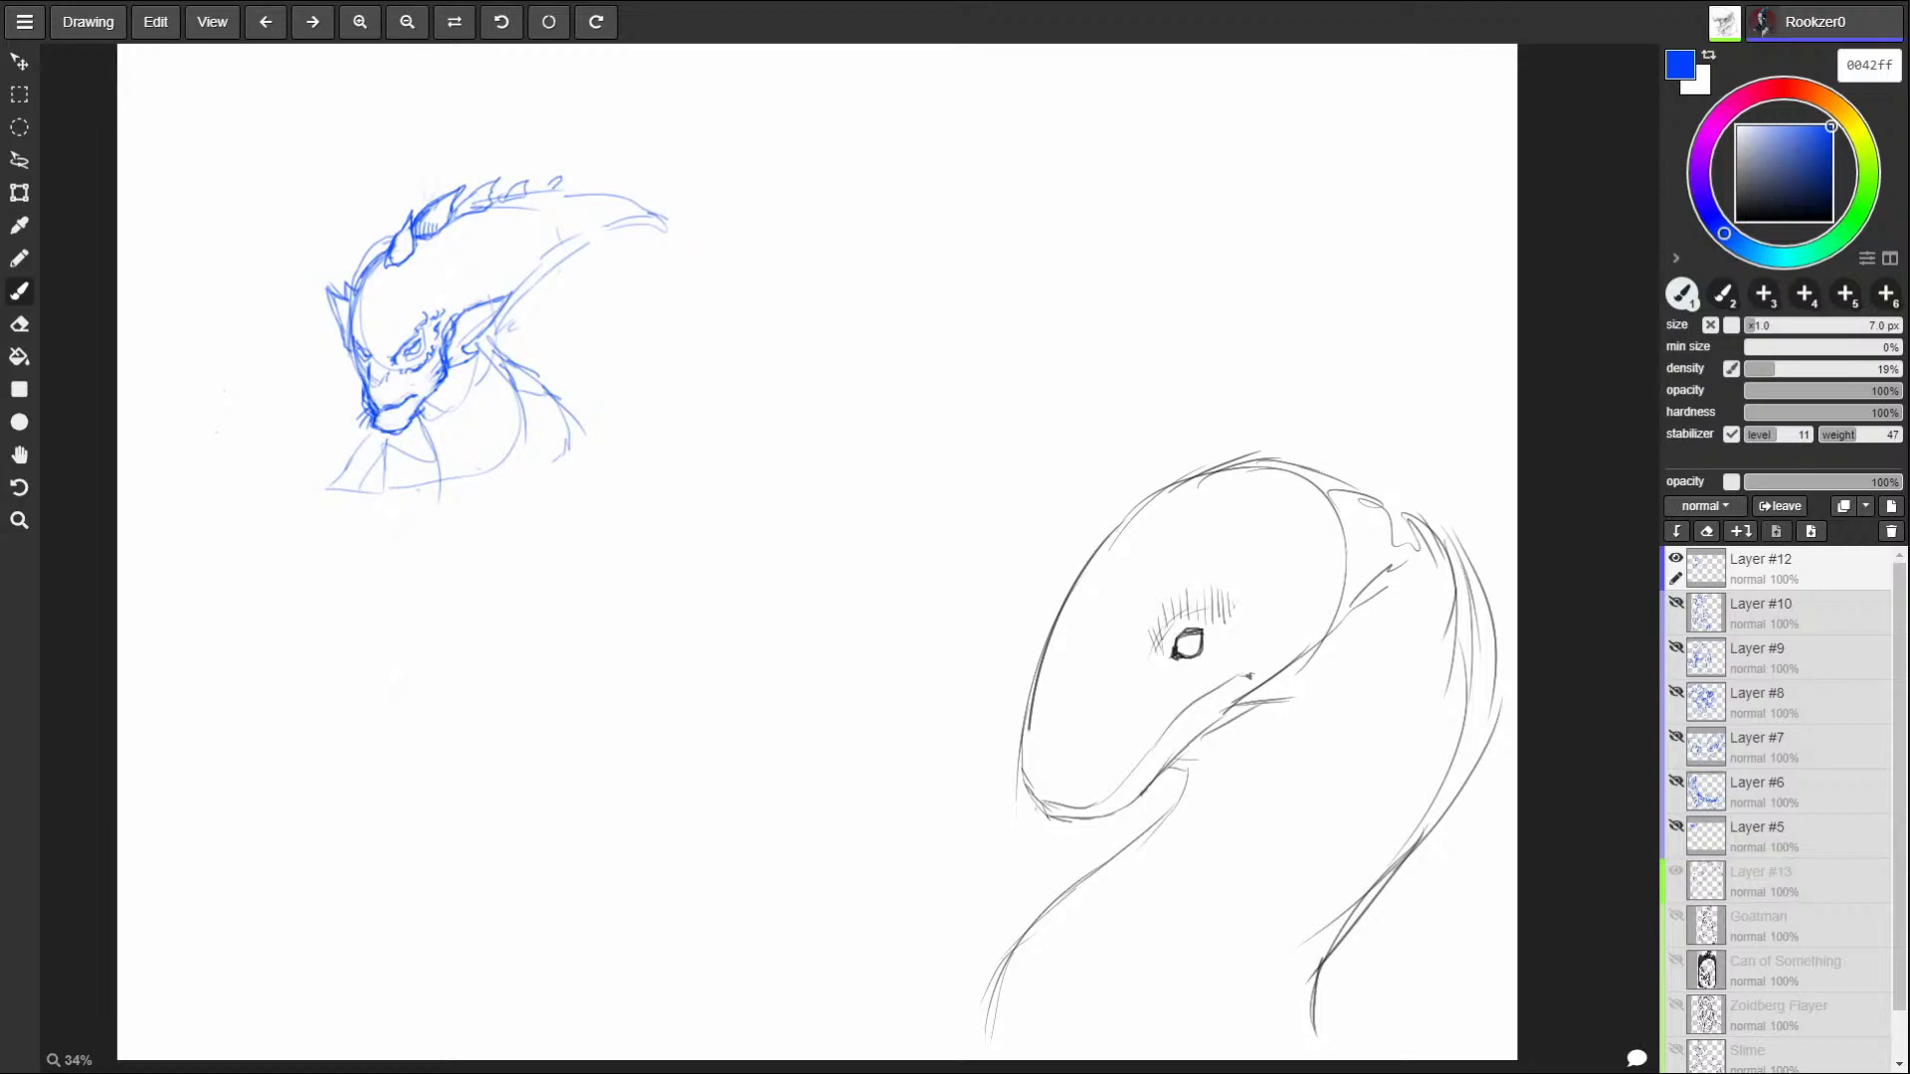
drag(428, 398, 406, 416)
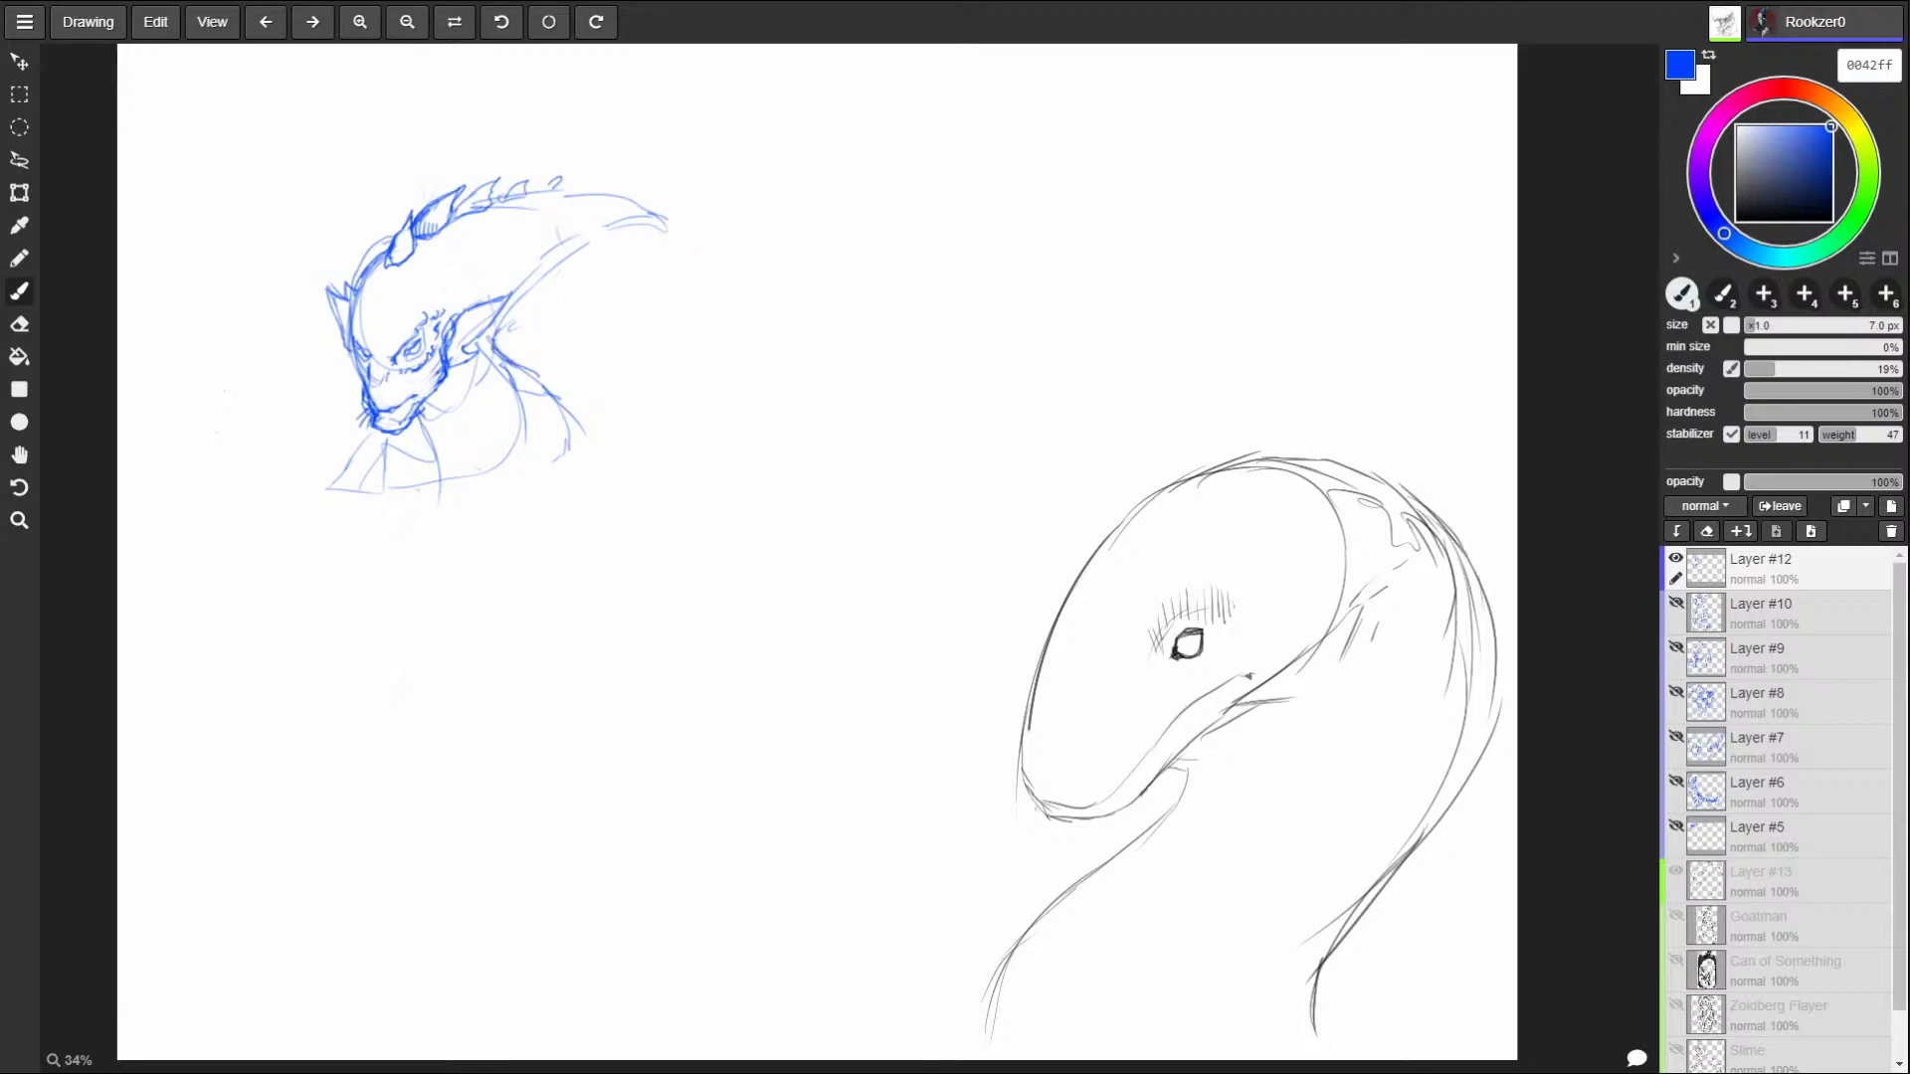
Darken the neck and shoulder outlines and draw the collarbone lines across the upper chest.
drag(512, 363, 587, 442)
mouse_move(374, 435)
mouse_down()
mouse_move(342, 475)
mouse_move(370, 494)
mouse_move(564, 461)
mouse_move(438, 511)
mouse_up()
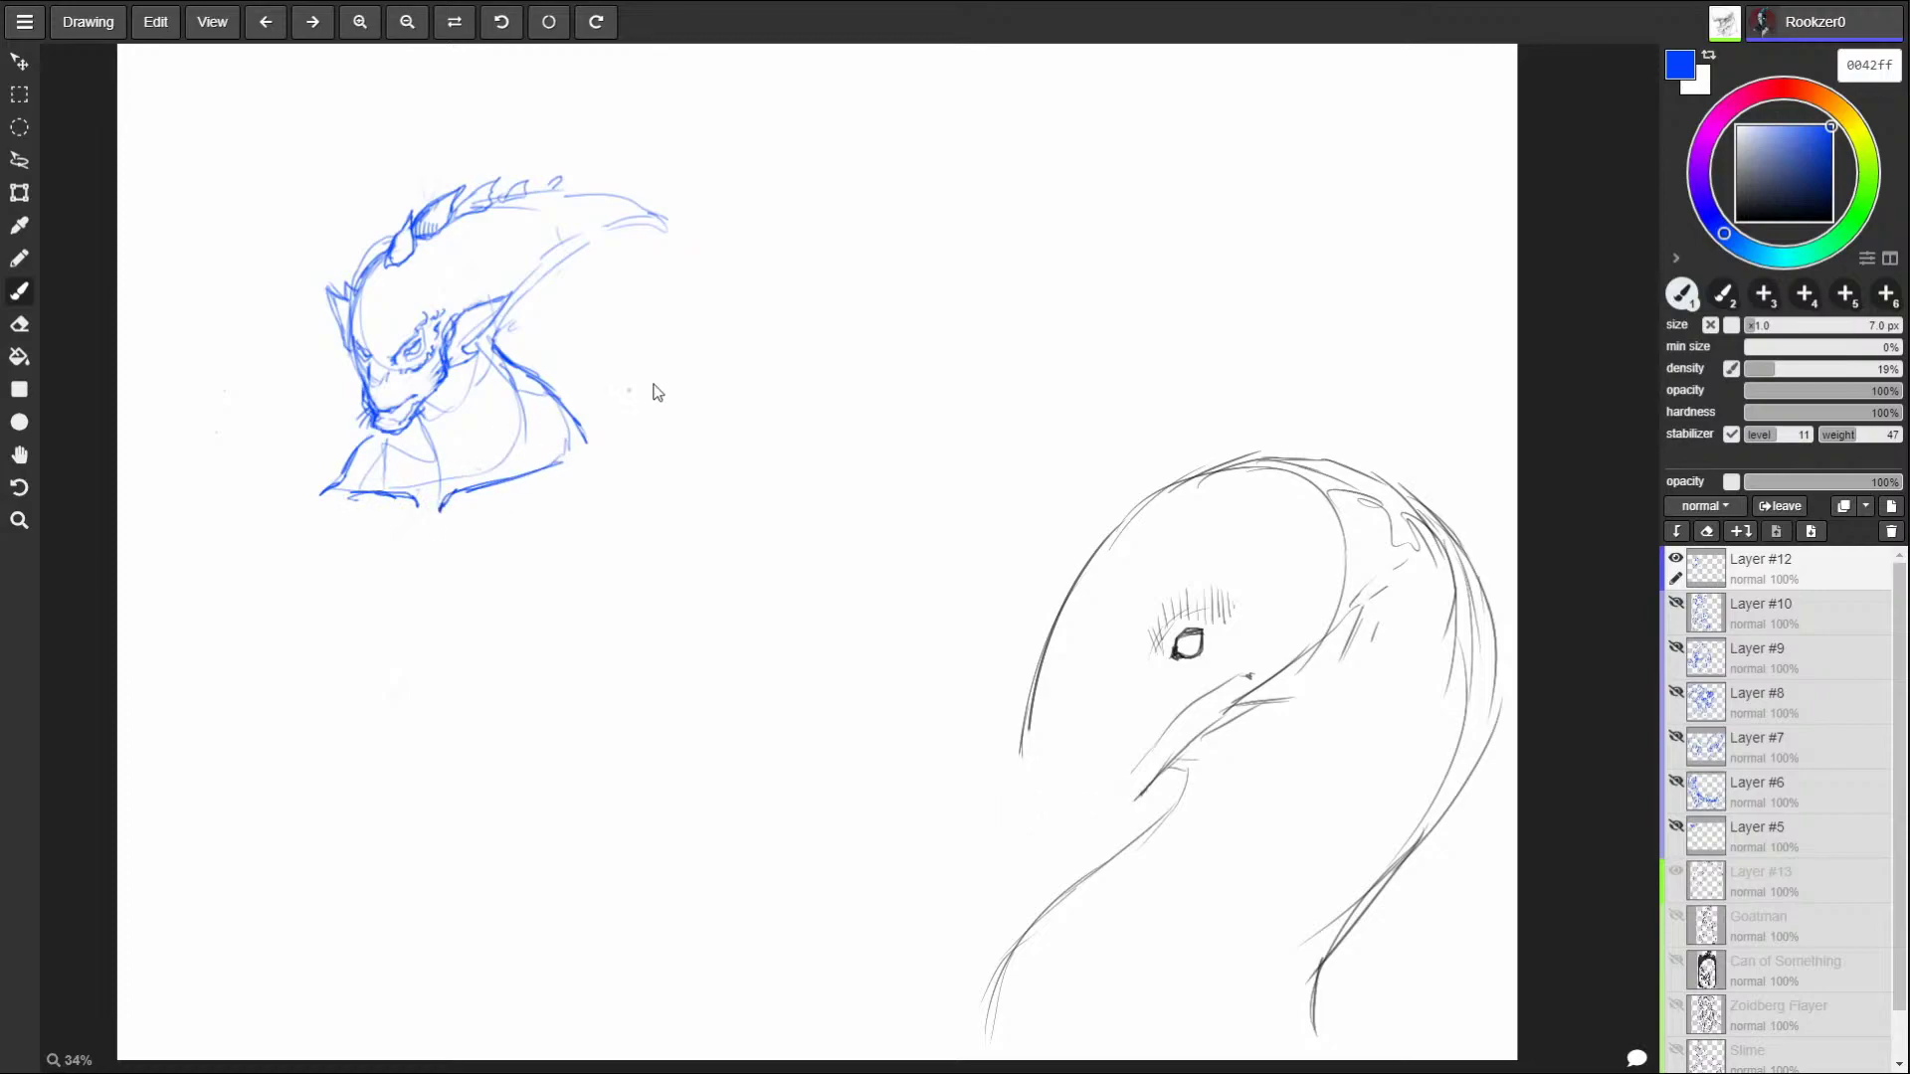
drag(573, 424, 631, 462)
mouse_move(303, 505)
mouse_down()
mouse_move(338, 490)
mouse_move(417, 567)
mouse_move(430, 616)
mouse_up()
drag(442, 618, 507, 623)
drag(547, 559, 443, 616)
drag(563, 485, 553, 542)
drag(428, 487, 421, 573)
drag(424, 591, 432, 625)
key(ctrl+z)
key(ctrl+z)
key(ctrl+z)
key(ctrl+z)
key(ctrl+z)
key(ctrl+z)
key(ctrl+z)
key(ctrl+z)
key(ctrl+z)
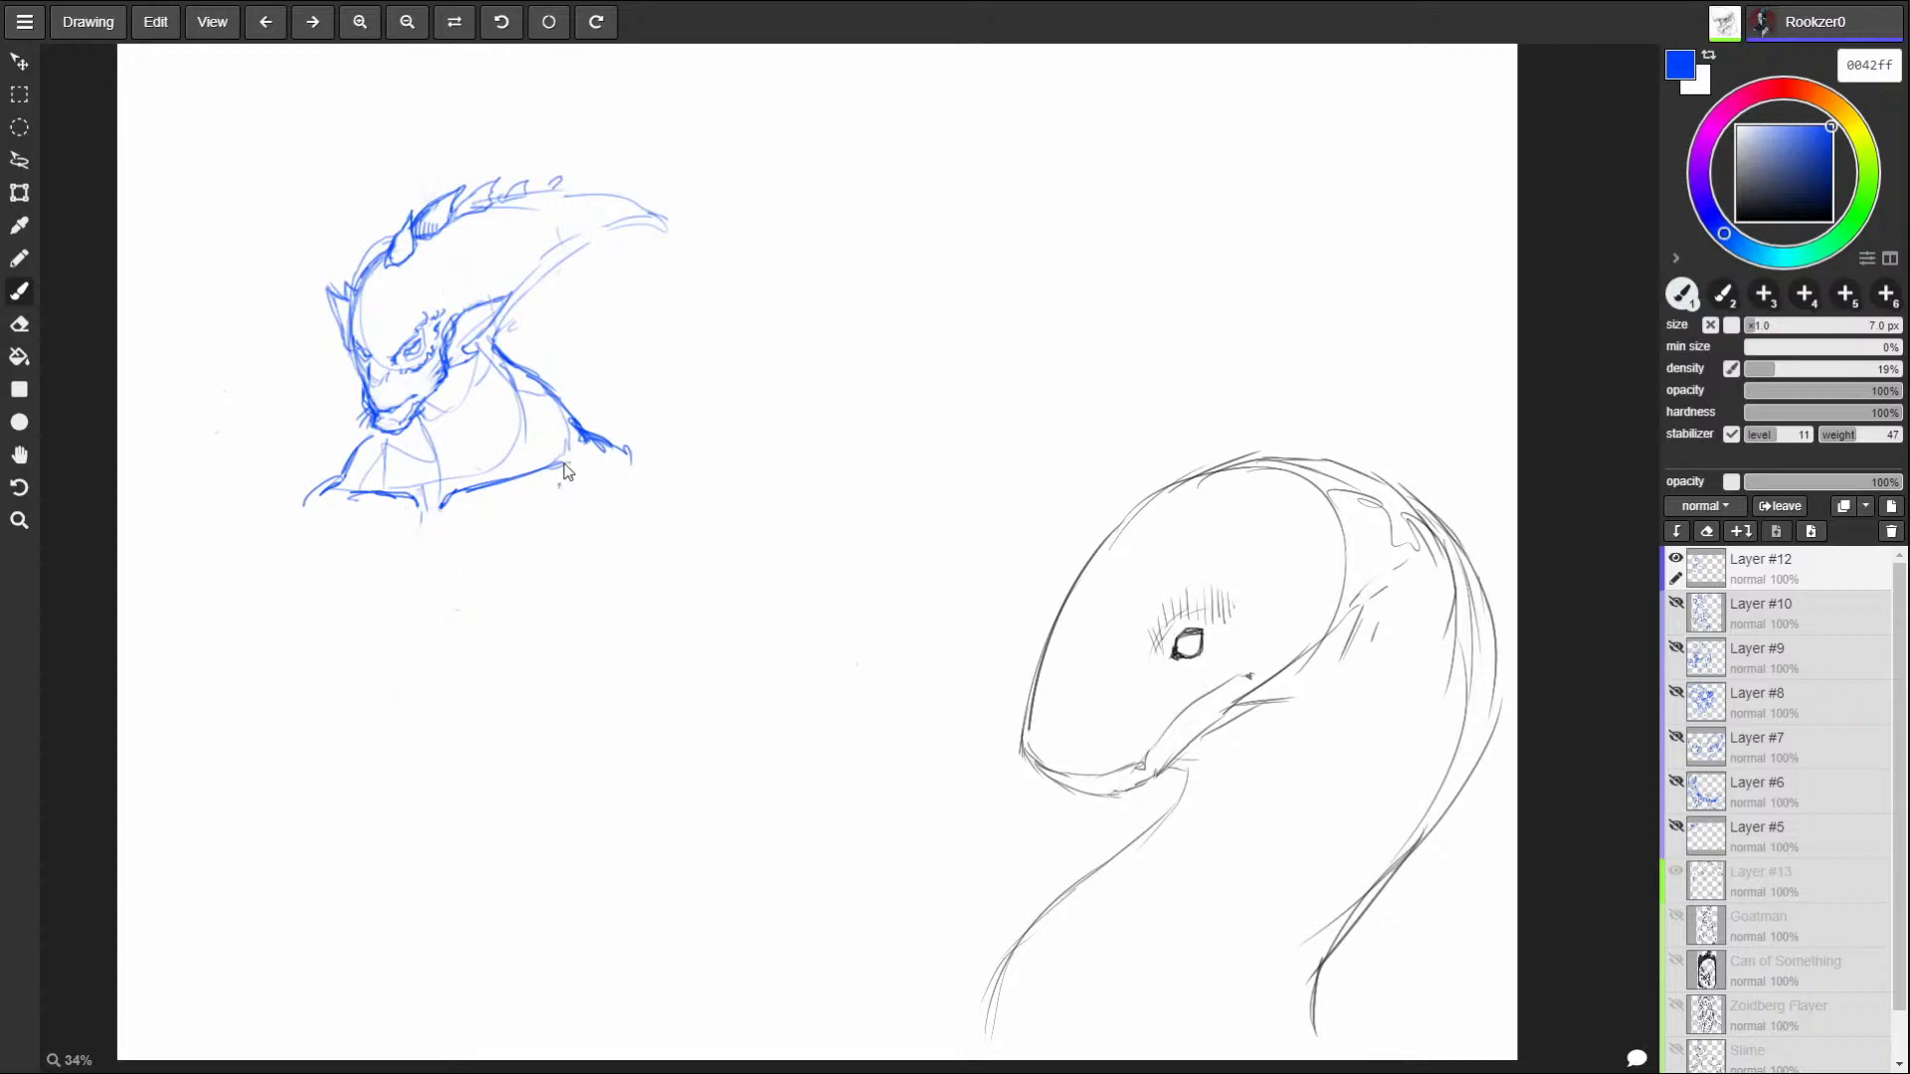
Sketch a tall torso with a narrow waist, flaring into long flowing lower-body lines.
mouse_move(360, 504)
mouse_down()
mouse_move(398, 563)
mouse_move(434, 707)
mouse_up()
drag(579, 447, 613, 646)
drag(384, 571, 405, 683)
drag(270, 846, 205, 994)
drag(625, 597, 567, 845)
mouse_move(515, 776)
mouse_down()
mouse_move(611, 656)
mouse_move(516, 916)
mouse_up()
mouse_move(528, 818)
mouse_down()
mouse_move(543, 1003)
mouse_move(567, 1038)
mouse_up()
mouse_move(583, 686)
mouse_down()
mouse_move(542, 1052)
mouse_move(553, 831)
mouse_up()
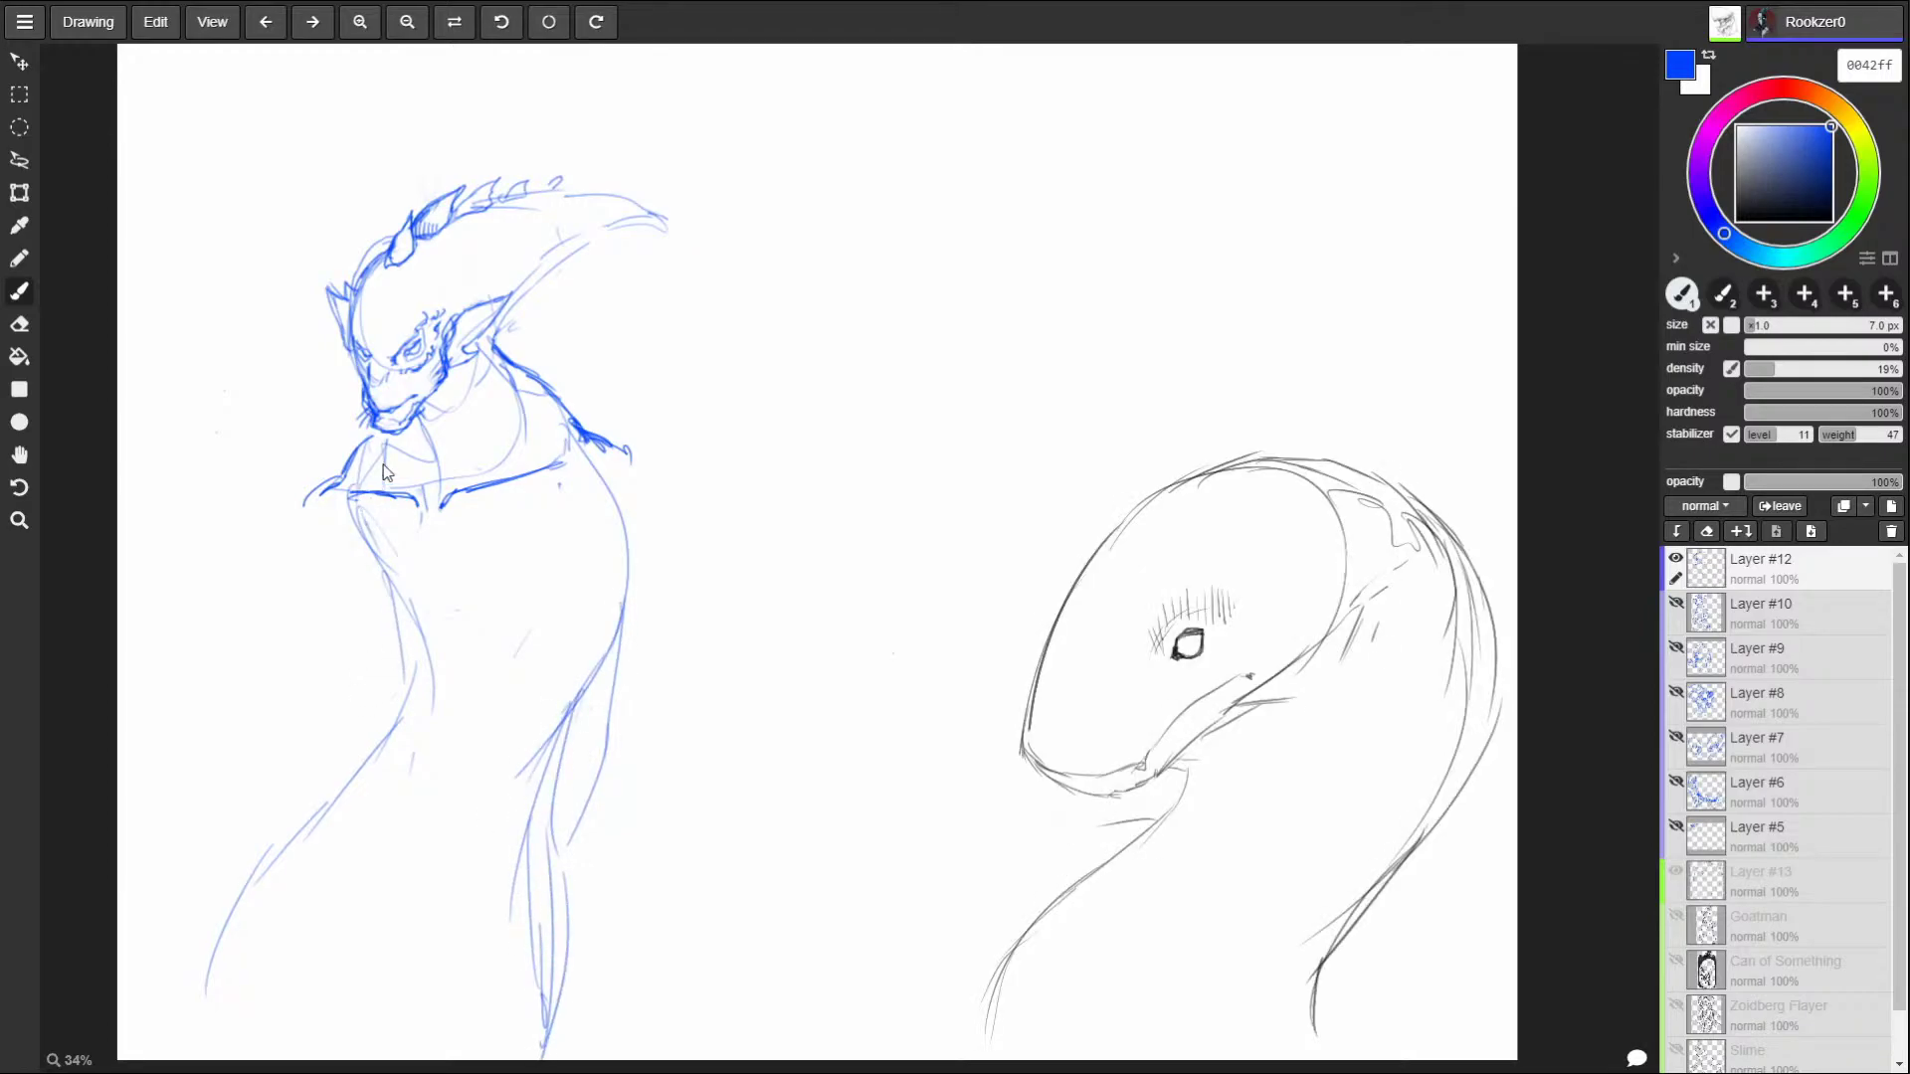
Redraw the collarbones with a steeper slope and shade their pointed inner ends at the centre of the chest.
drag(440, 503, 612, 360)
mouse_move(477, 502)
mouse_down()
mouse_move(555, 461)
mouse_move(449, 499)
mouse_up()
drag(350, 492, 368, 489)
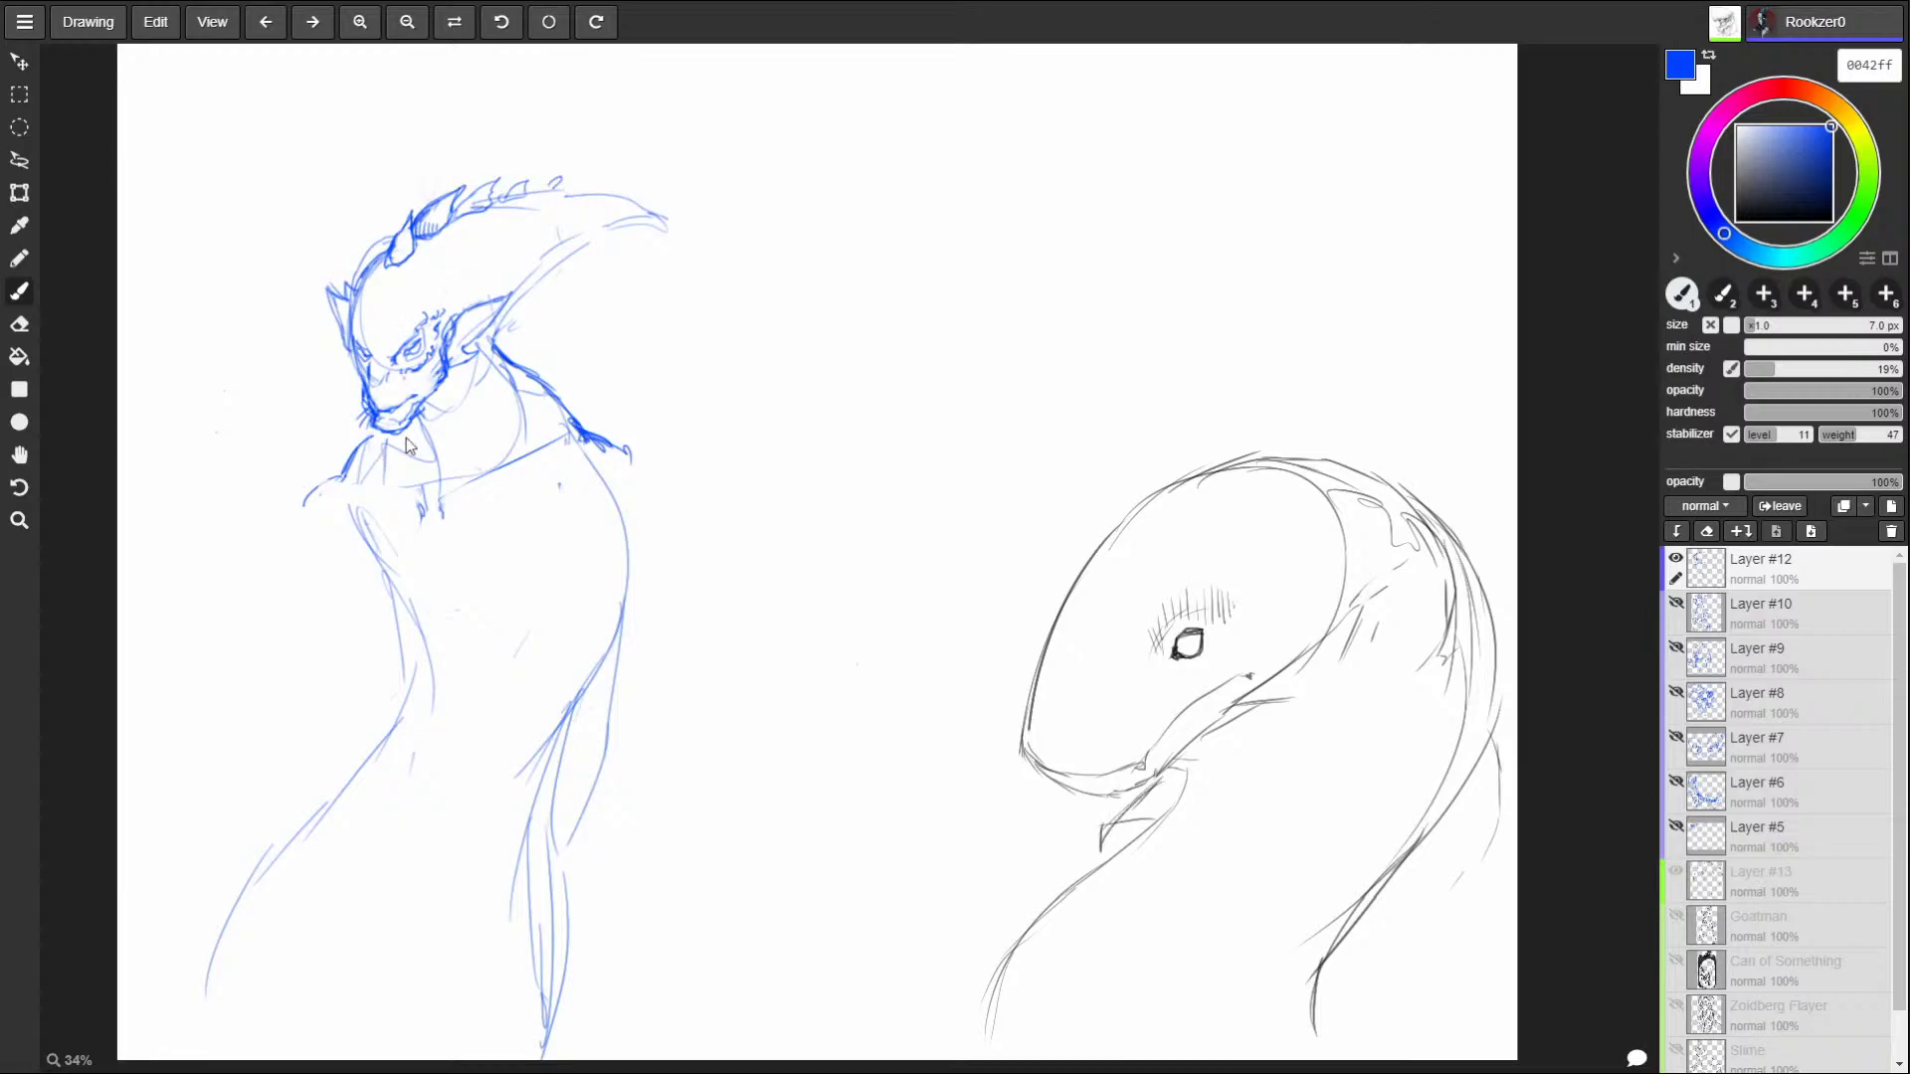
drag(446, 495, 562, 439)
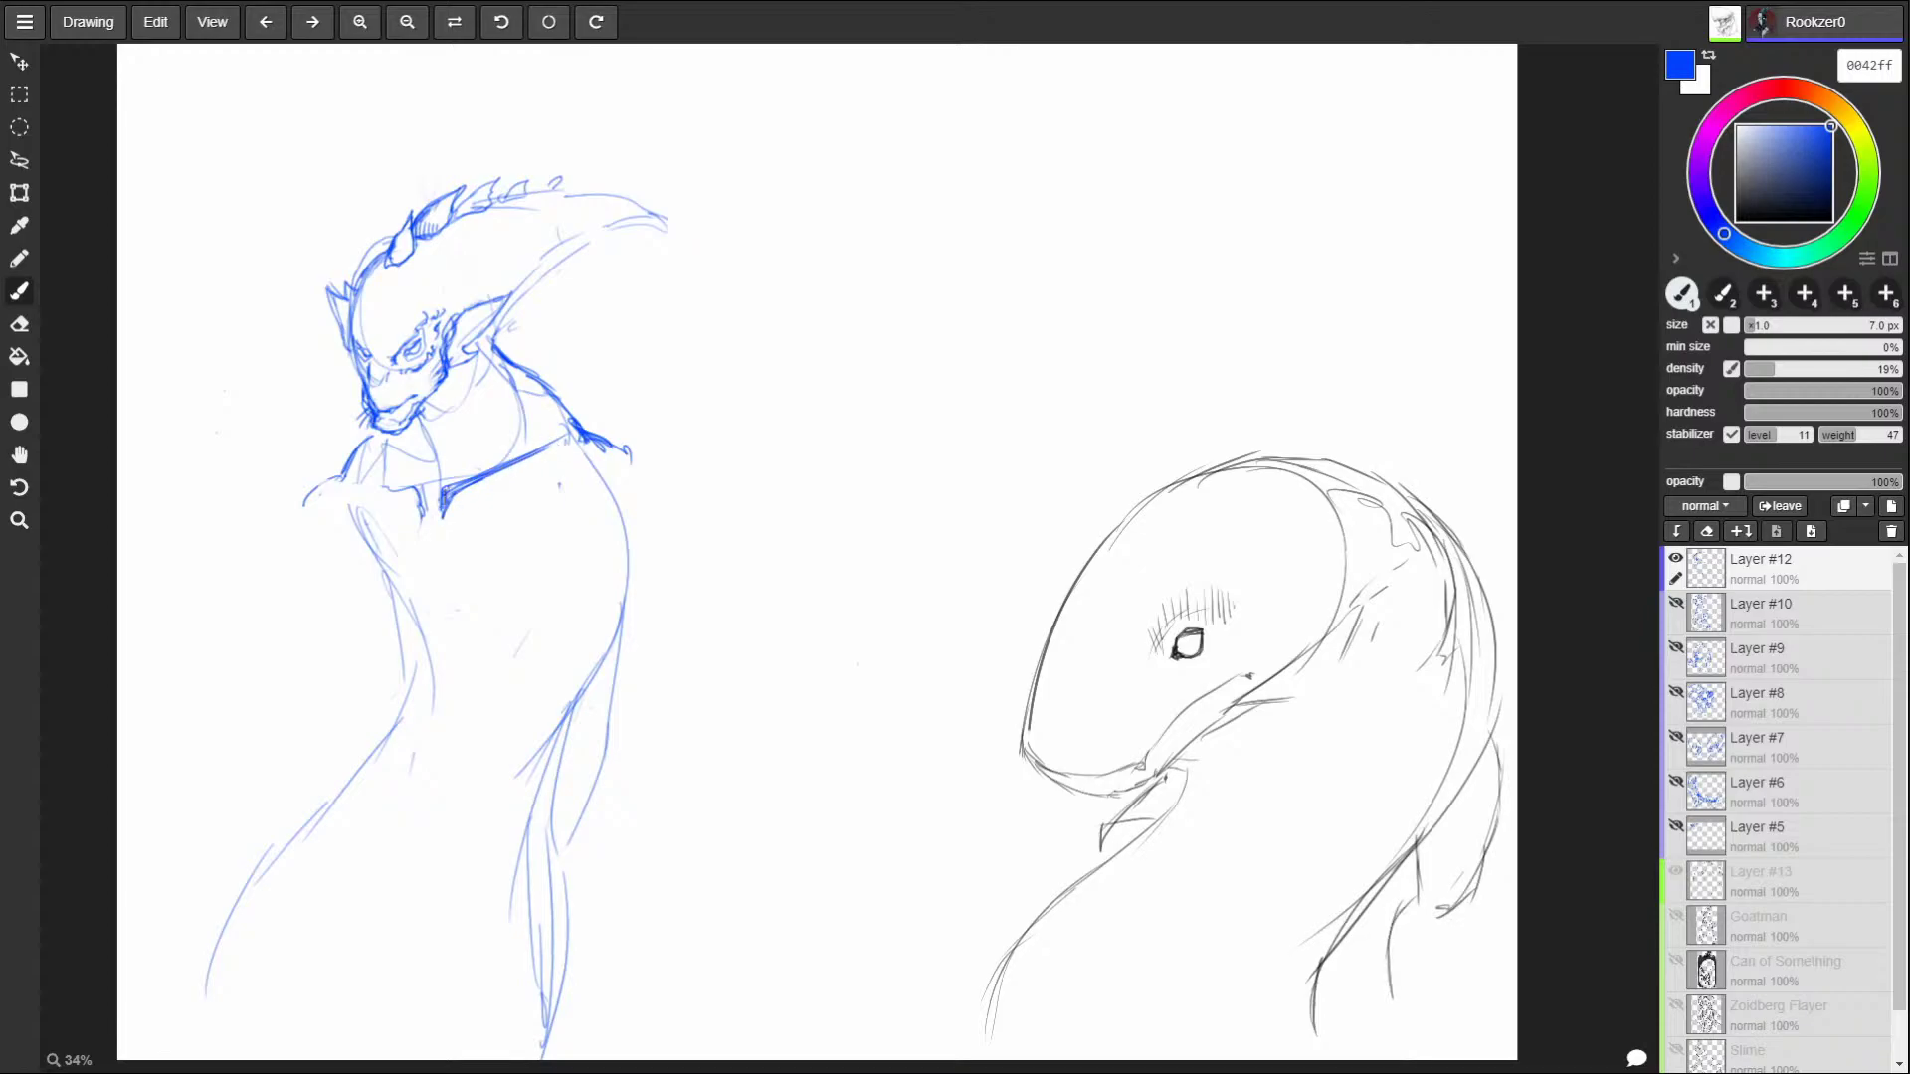
mouse_move(380, 499)
mouse_down()
mouse_move(413, 489)
mouse_move(423, 517)
mouse_up()
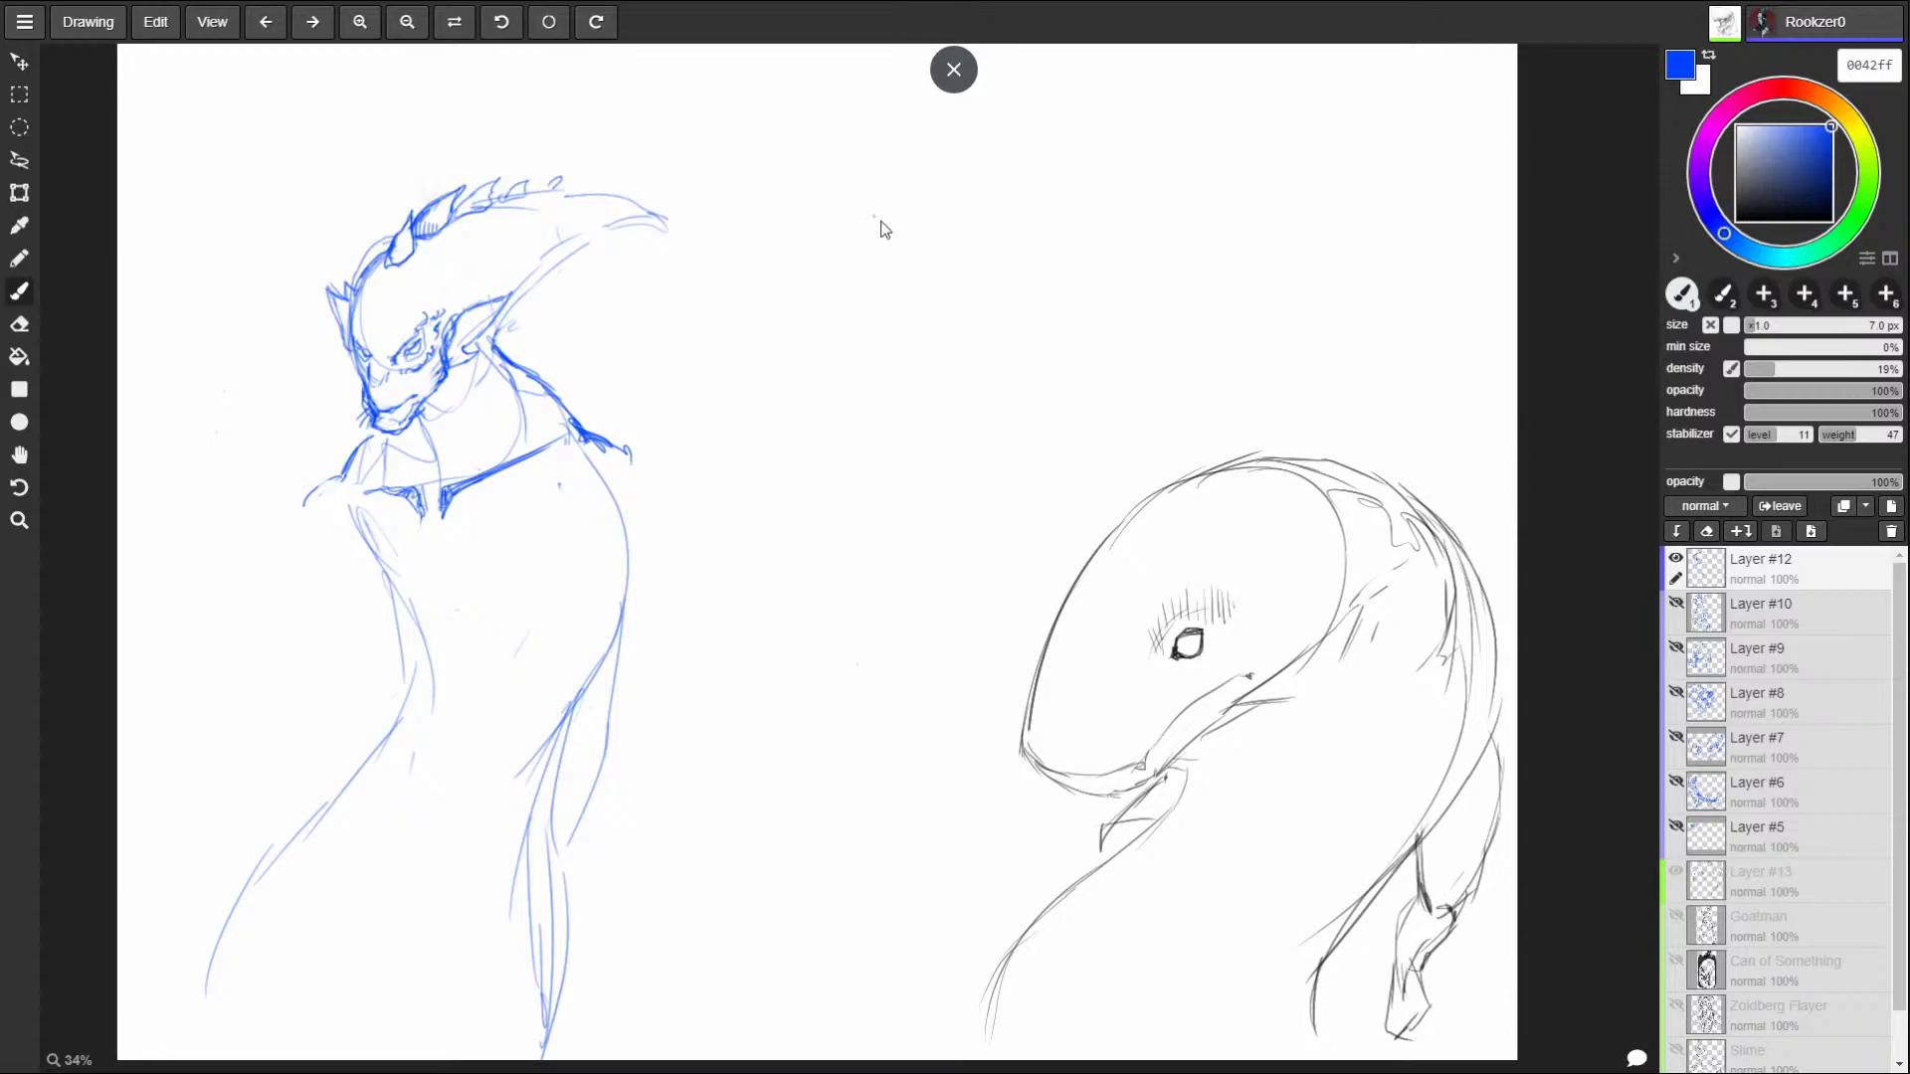
Draw a small side study of a segmented insect-like body with pointed legs beside the creature's head.
mouse_move(892, 224)
mouse_down()
mouse_move(838, 254)
mouse_move(938, 216)
mouse_move(935, 151)
mouse_move(832, 213)
mouse_move(825, 260)
mouse_move(927, 237)
mouse_move(840, 231)
mouse_move(800, 284)
mouse_up()
drag(799, 297, 856, 303)
mouse_move(917, 242)
mouse_down()
mouse_move(895, 308)
mouse_move(843, 333)
mouse_up()
mouse_move(829, 229)
mouse_down()
mouse_move(790, 306)
mouse_move(886, 316)
mouse_move(771, 382)
mouse_move(775, 230)
mouse_up()
mouse_move(825, 157)
mouse_down()
mouse_move(833, 206)
mouse_move(995, 211)
mouse_move(952, 216)
mouse_up()
mouse_move(901, 292)
mouse_down()
mouse_move(945, 319)
mouse_move(980, 285)
mouse_up()
mouse_move(935, 366)
mouse_down()
mouse_move(724, 358)
mouse_move(734, 340)
mouse_up()
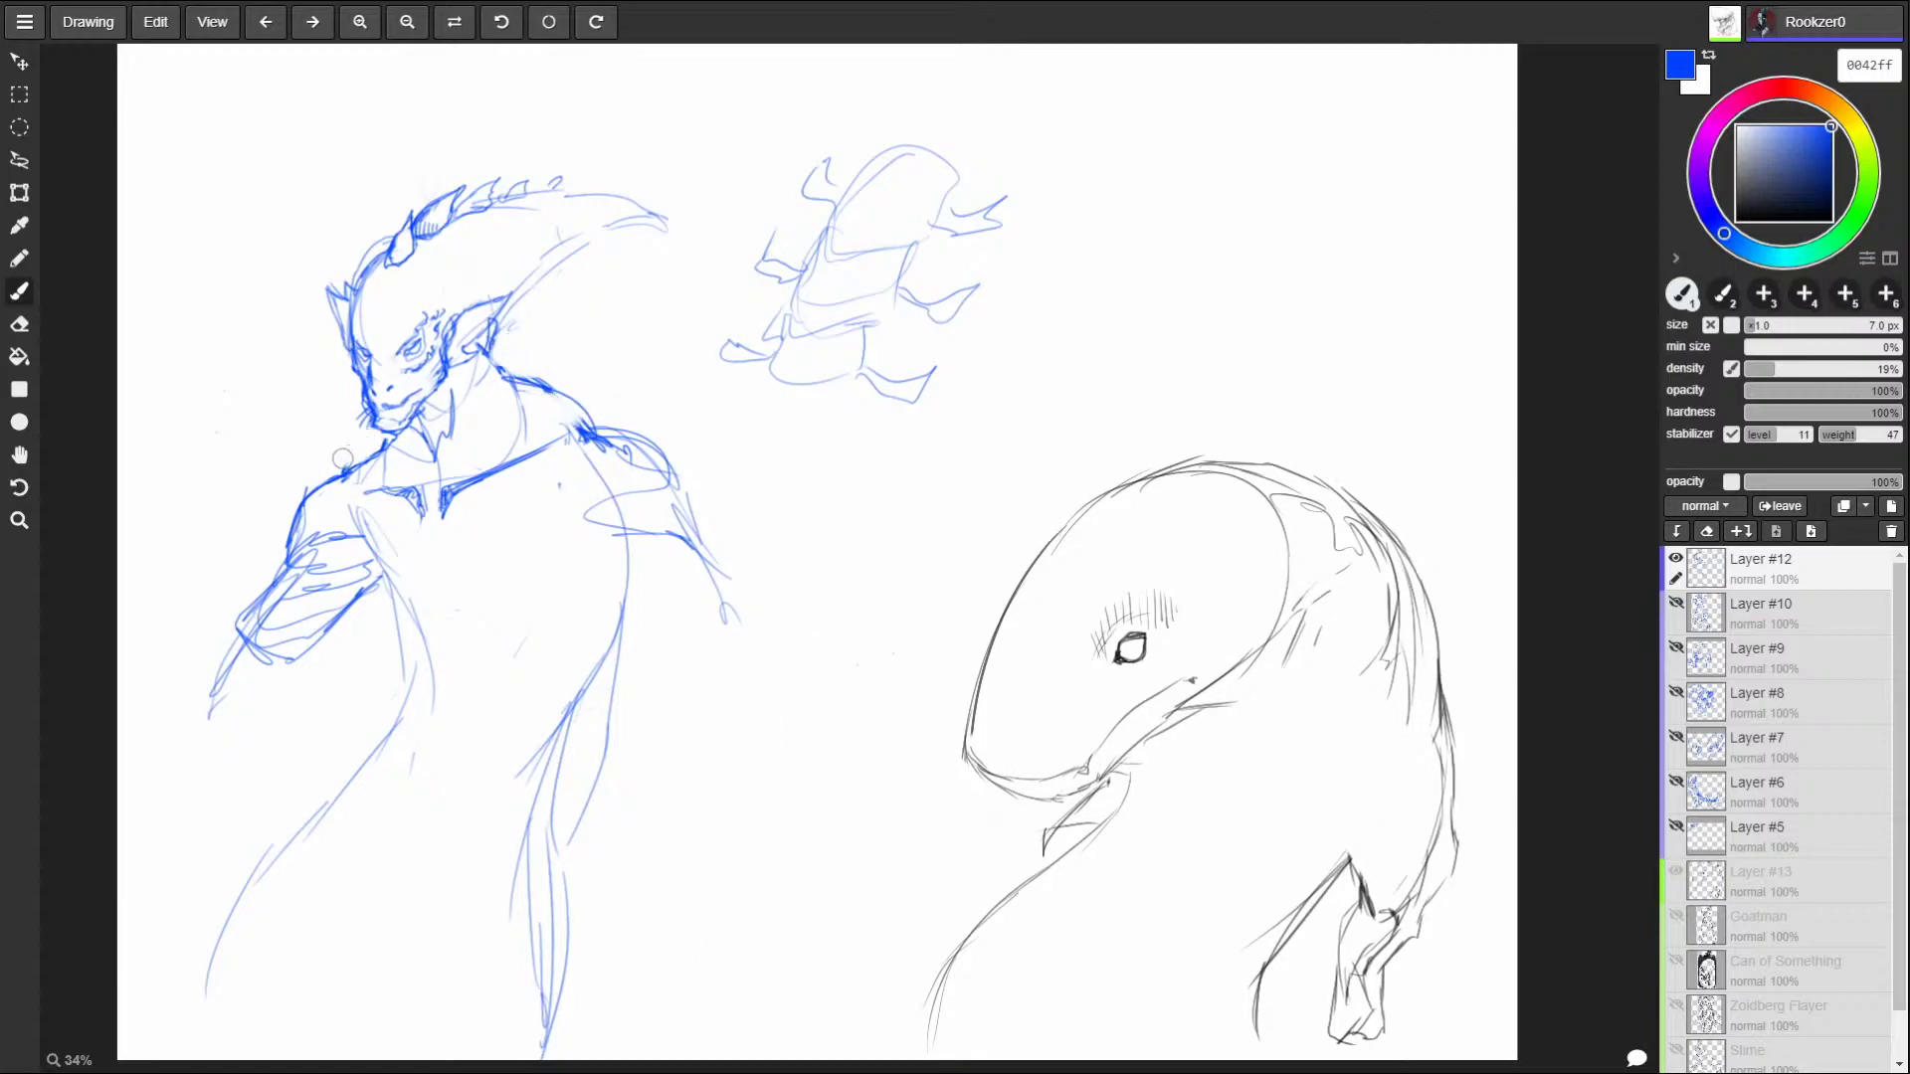
Draw the chest centre line and define the sides of the torso tapering down to the waist.
mouse_move(390, 608)
mouse_down()
mouse_move(419, 636)
mouse_move(412, 662)
mouse_up()
mouse_move(433, 540)
mouse_down()
mouse_move(451, 621)
mouse_move(401, 824)
mouse_up()
mouse_move(413, 636)
mouse_down()
mouse_move(414, 686)
mouse_move(341, 789)
mouse_up()
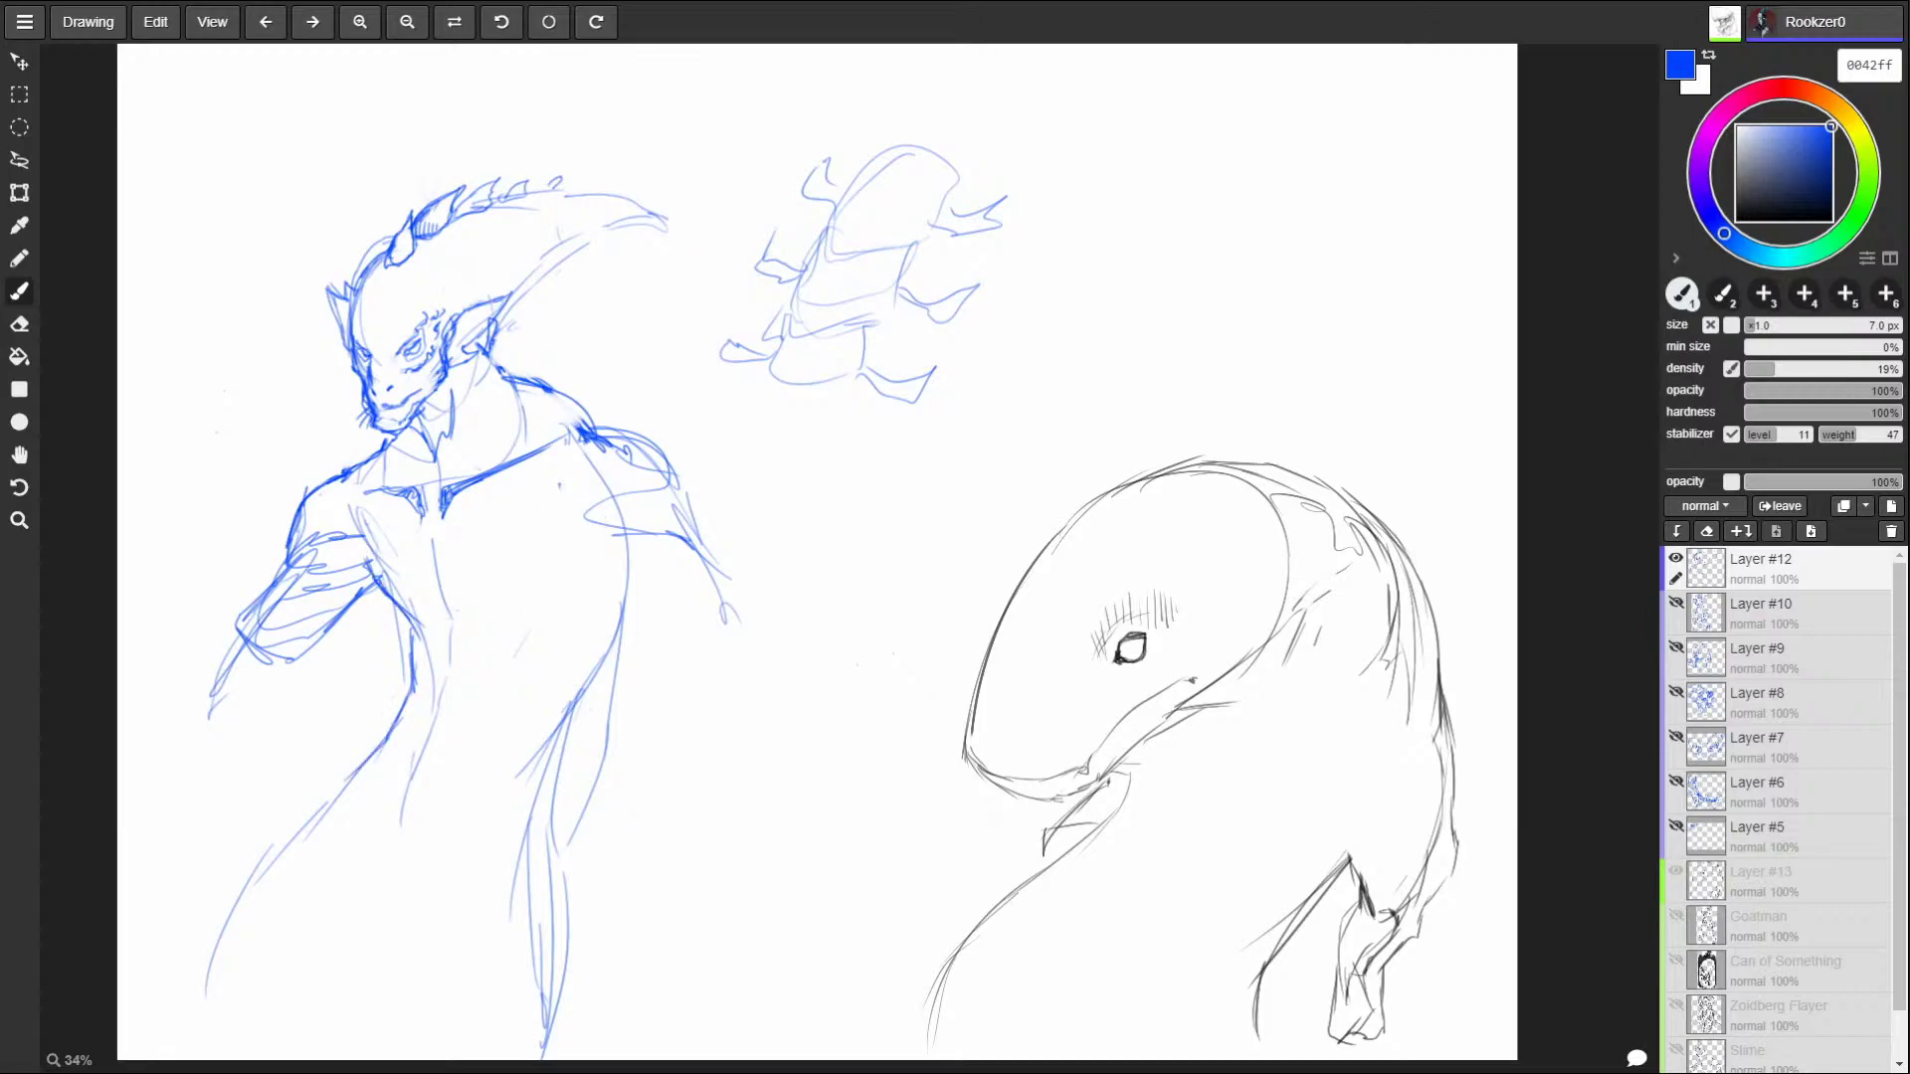
drag(537, 617, 564, 585)
drag(604, 509, 467, 731)
drag(416, 639, 428, 698)
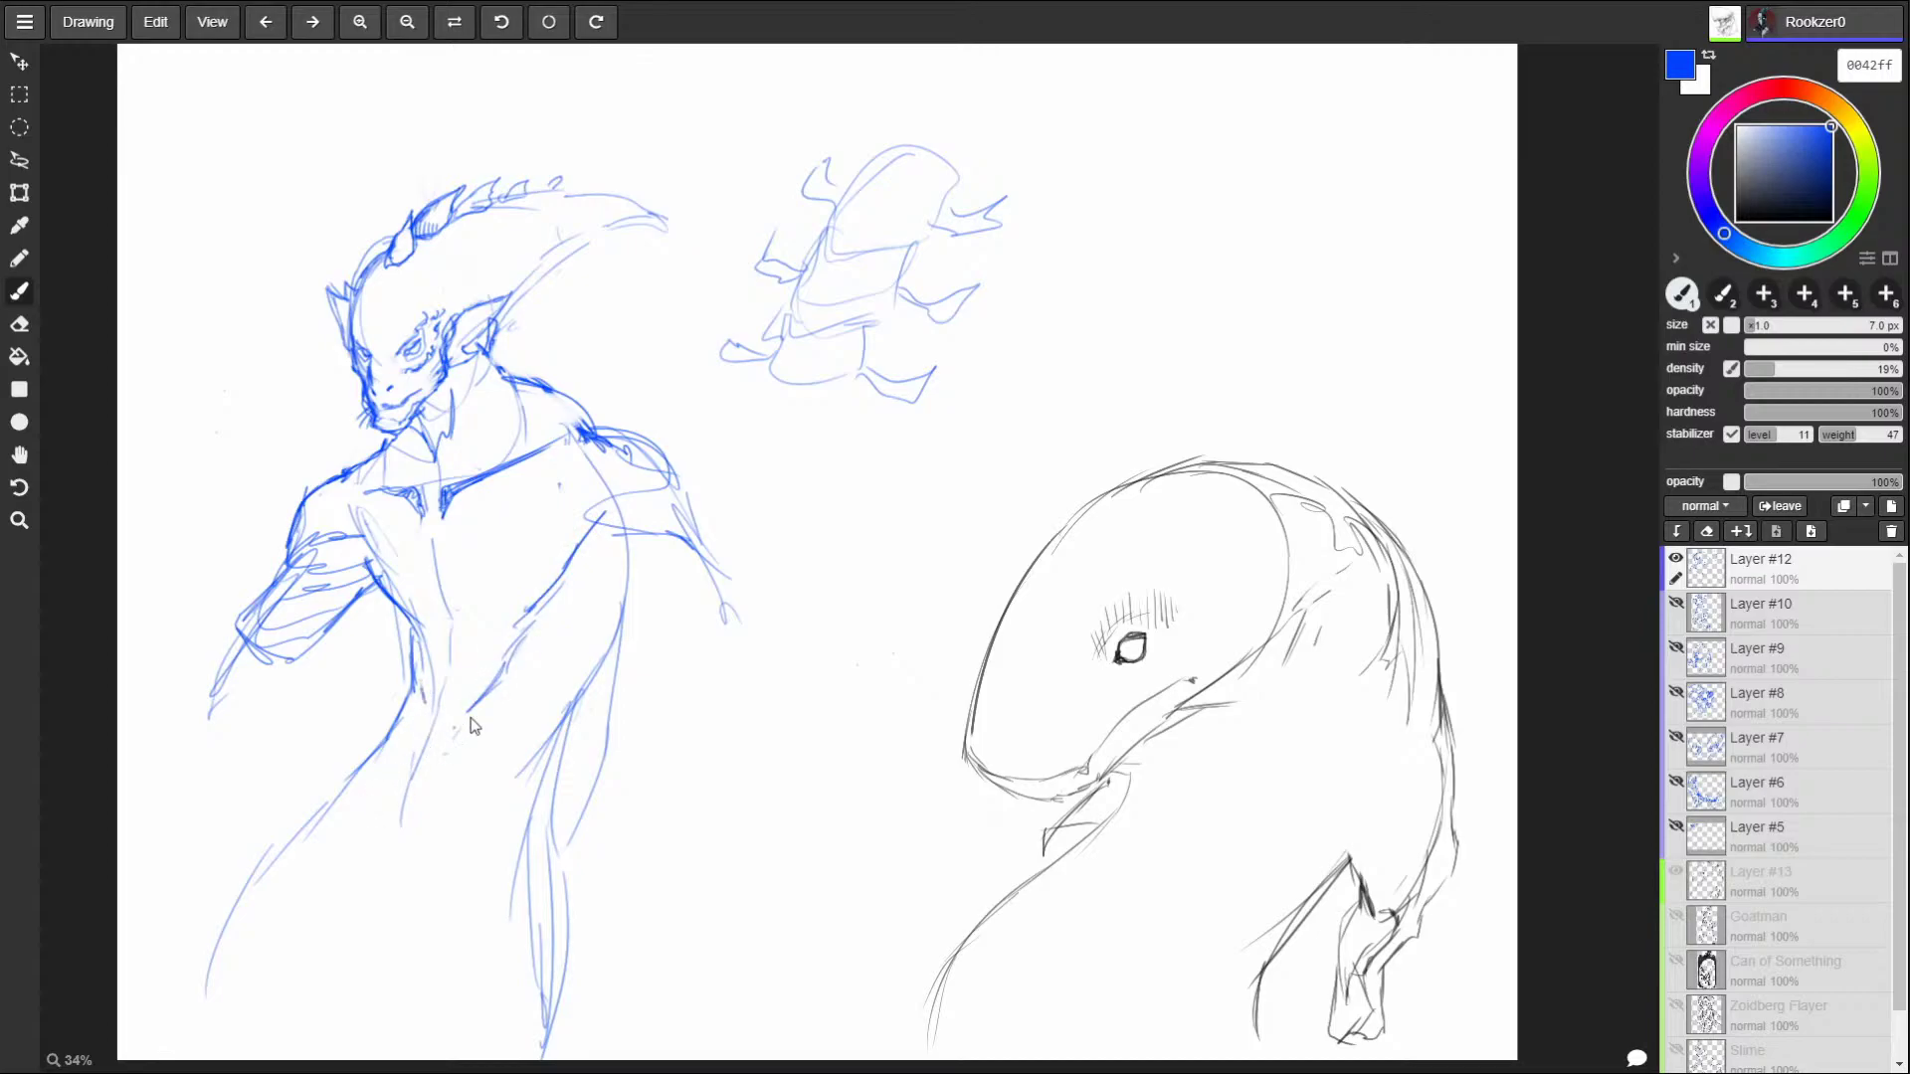
Add the lower abdomen point and overlapping curved rib plates along the torso's far side.
drag(467, 766, 415, 829)
drag(499, 704, 463, 765)
mouse_move(606, 648)
mouse_down()
mouse_move(489, 796)
mouse_move(534, 698)
mouse_up()
mouse_move(620, 626)
mouse_down()
mouse_move(585, 665)
mouse_move(557, 636)
mouse_up()
drag(637, 586, 588, 623)
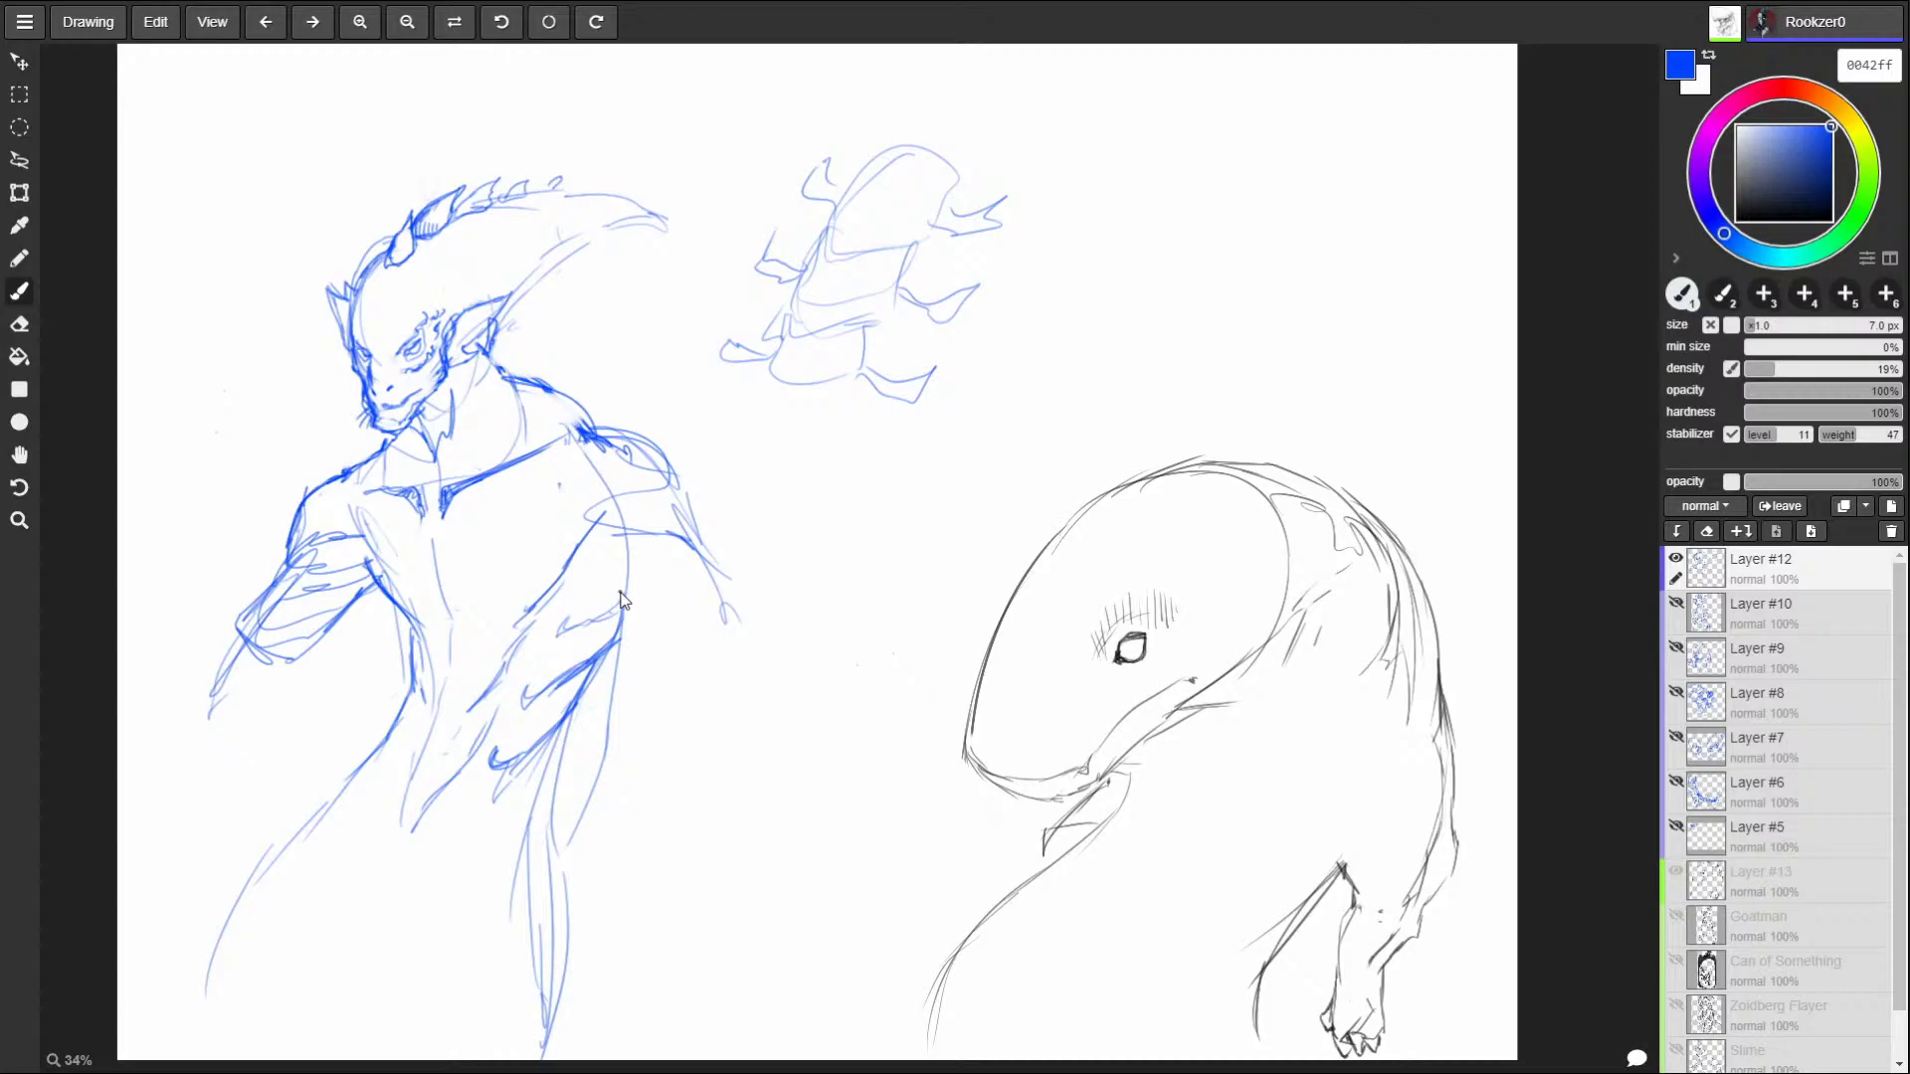
Strengthen the crest's lower edge, neck and shoulder outlines, and draw the upper arm beside the rib plates.
drag(1351, 917, 1371, 861)
mouse_move(505, 323)
mouse_down()
mouse_move(565, 257)
mouse_move(657, 221)
mouse_up()
drag(498, 372, 682, 476)
drag(596, 419, 686, 489)
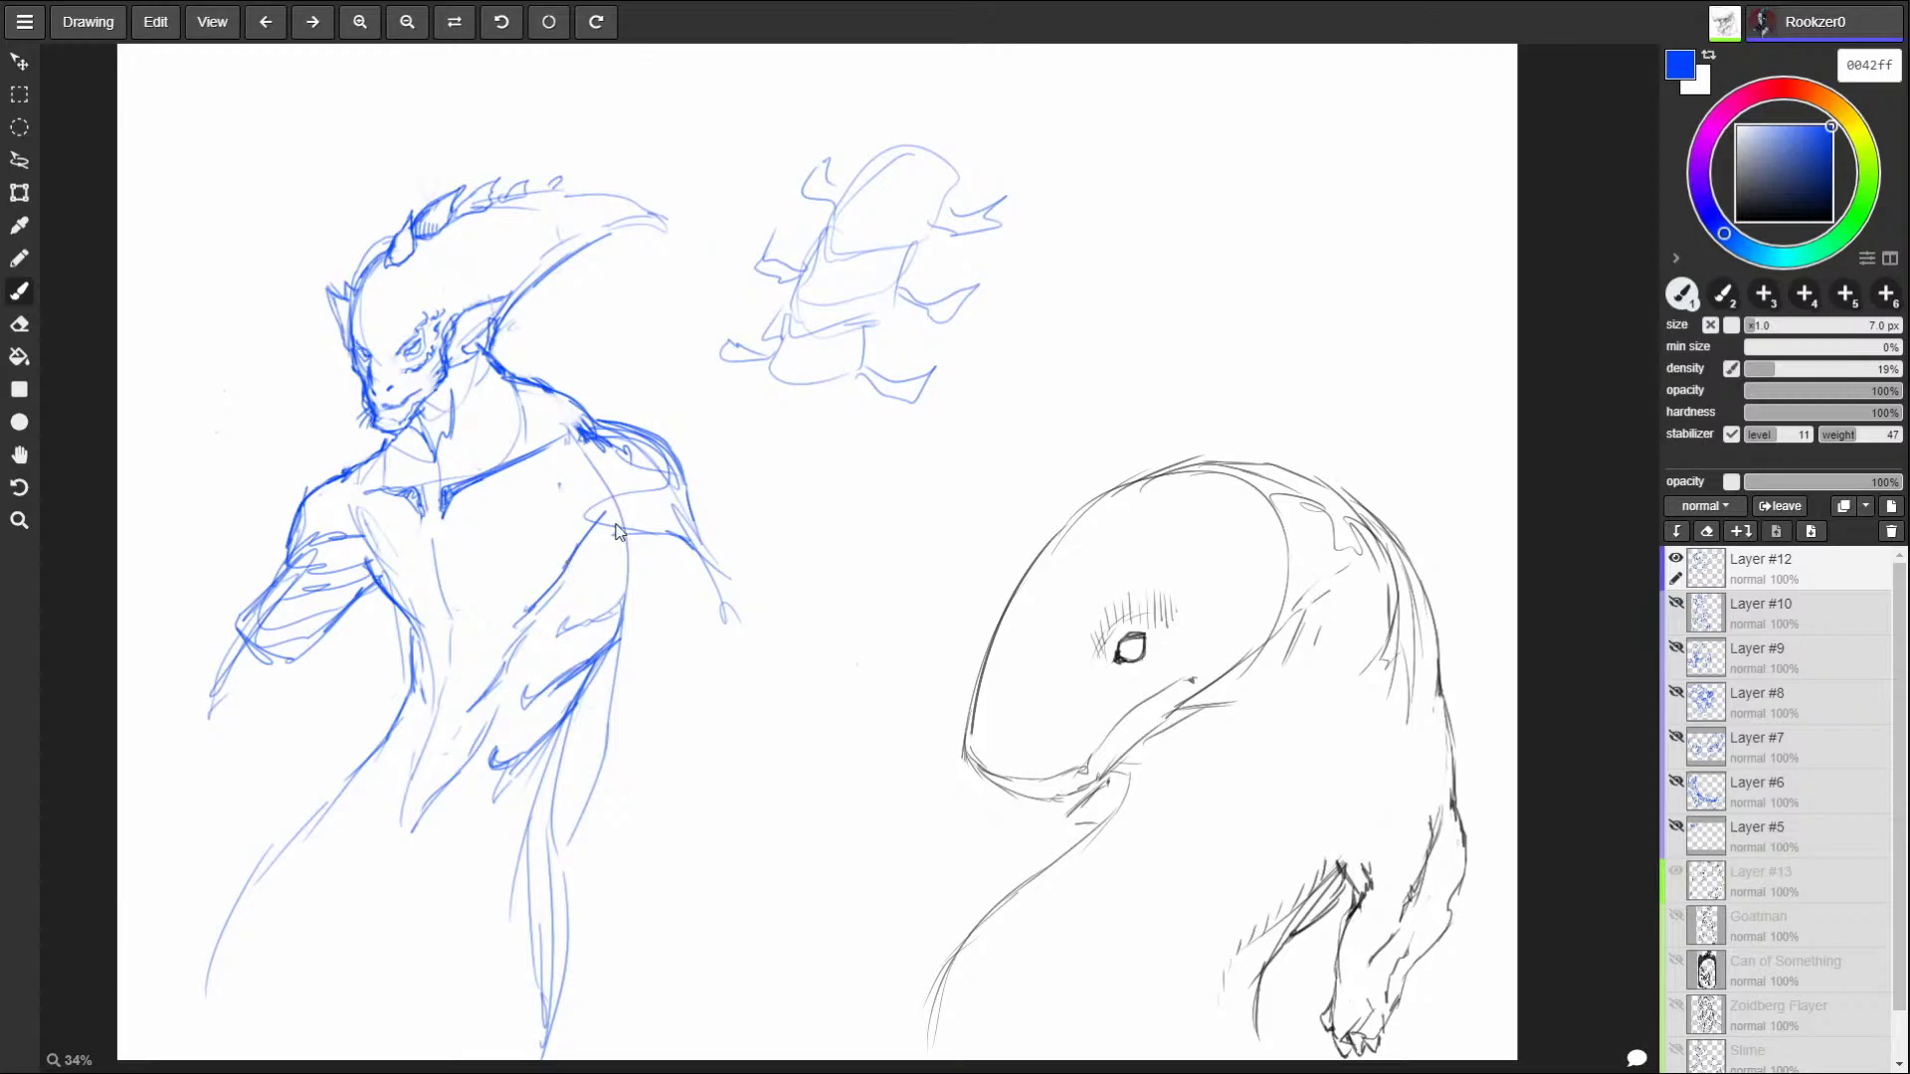
mouse_move(609, 527)
mouse_down()
mouse_move(666, 468)
mouse_move(697, 542)
mouse_move(613, 553)
mouse_move(652, 603)
mouse_move(724, 624)
mouse_move(706, 522)
mouse_move(629, 585)
mouse_move(646, 631)
mouse_move(701, 627)
mouse_up()
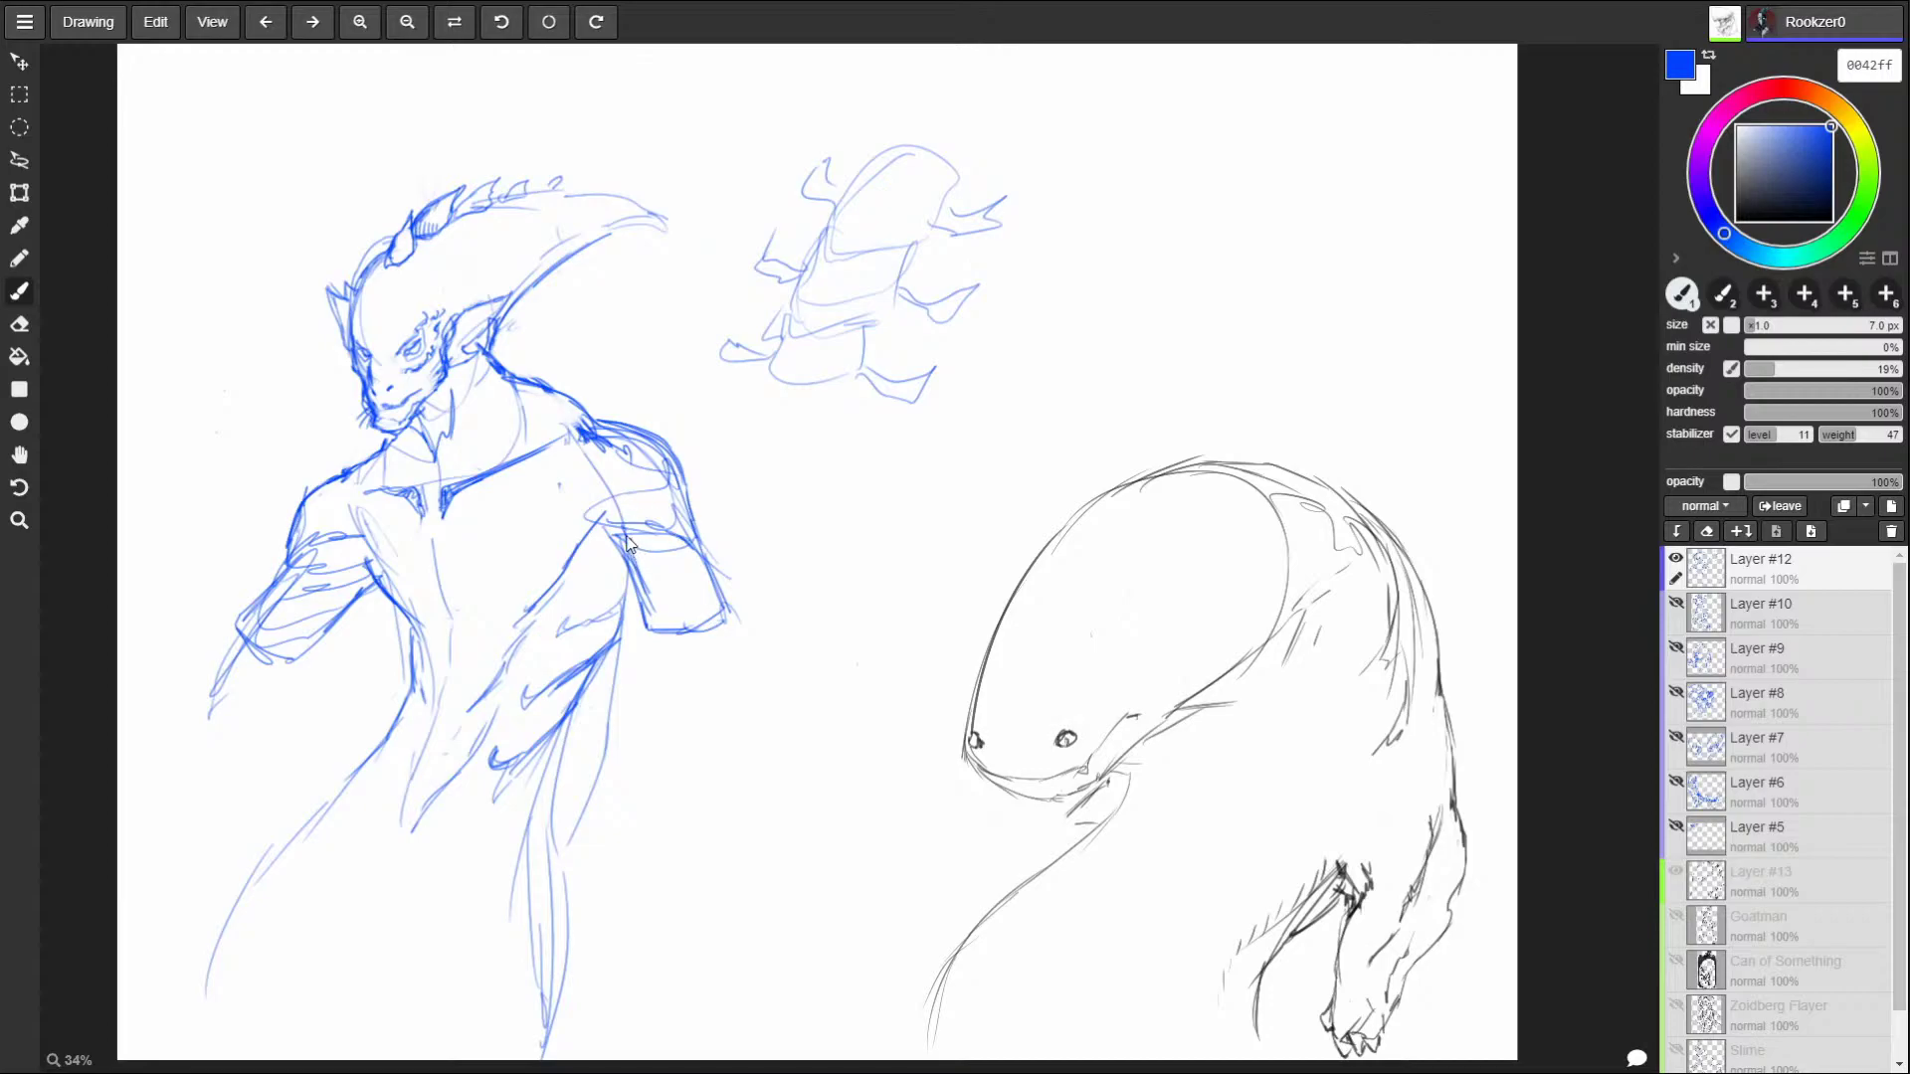
Add curved segment bands across the upper arm and shoulders.
mouse_move(654, 575)
mouse_down()
mouse_move(704, 587)
mouse_move(692, 619)
mouse_move(722, 622)
mouse_move(700, 549)
mouse_move(607, 501)
mouse_move(655, 444)
mouse_move(606, 515)
mouse_move(657, 482)
mouse_up()
mouse_move(349, 485)
mouse_down()
mouse_move(292, 531)
mouse_move(365, 524)
mouse_move(379, 579)
mouse_move(366, 527)
mouse_up()
mouse_move(333, 509)
mouse_down()
mouse_move(329, 533)
mouse_move(315, 519)
mouse_move(357, 515)
mouse_up()
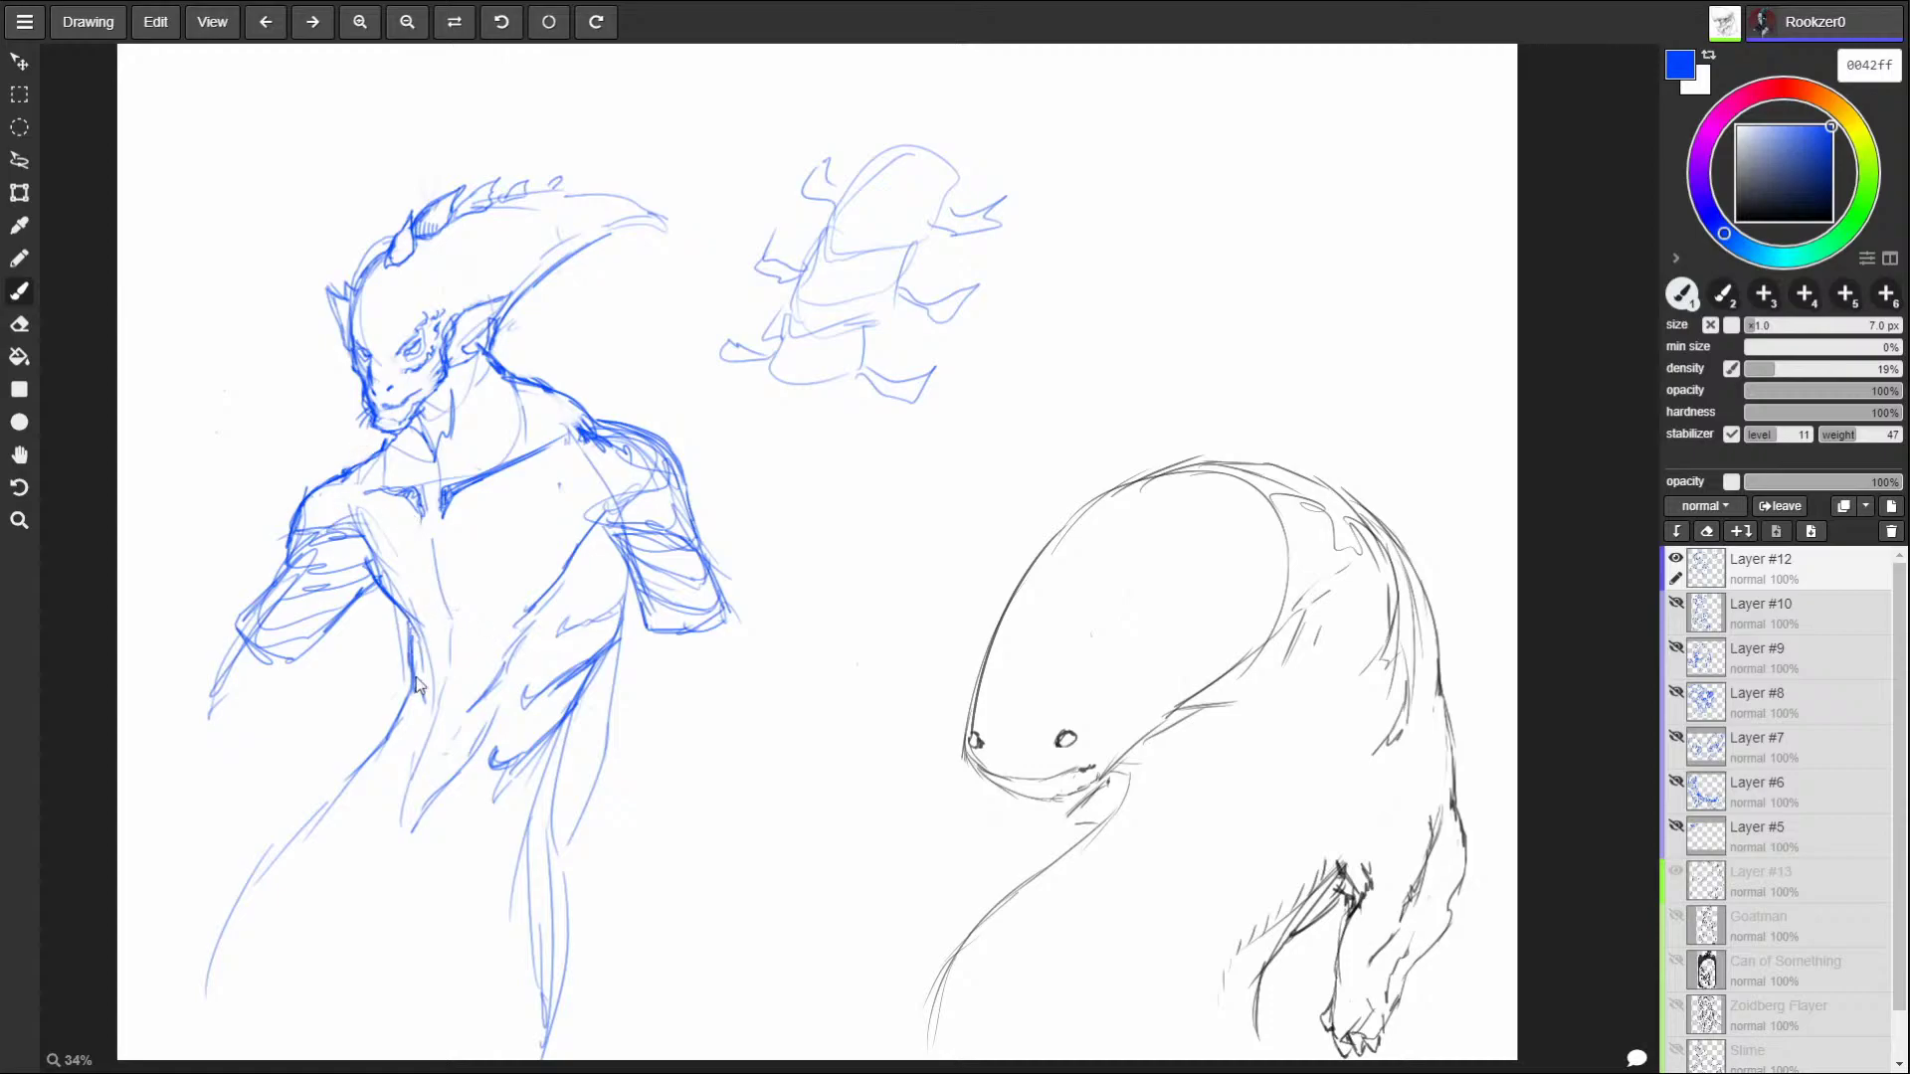
Draw jagged plates down the torso's flank and hanging strip, and firm up the opposite hip outline.
drag(573, 694, 558, 731)
mouse_move(604, 631)
mouse_down()
mouse_move(584, 654)
mouse_move(601, 638)
mouse_up()
mouse_move(616, 618)
mouse_down()
mouse_move(524, 810)
mouse_move(543, 837)
mouse_up()
drag(548, 821, 525, 851)
mouse_move(550, 778)
mouse_down()
mouse_move(542, 927)
mouse_move(563, 938)
mouse_move(559, 960)
mouse_move(555, 927)
mouse_move(542, 948)
mouse_move(559, 991)
mouse_move(542, 1039)
mouse_up()
mouse_move(374, 756)
mouse_down()
mouse_move(304, 841)
mouse_move(269, 839)
mouse_move(210, 945)
mouse_up()
drag(652, 672, 757, 436)
drag(884, 469, 773, 613)
key(ctrl+t)
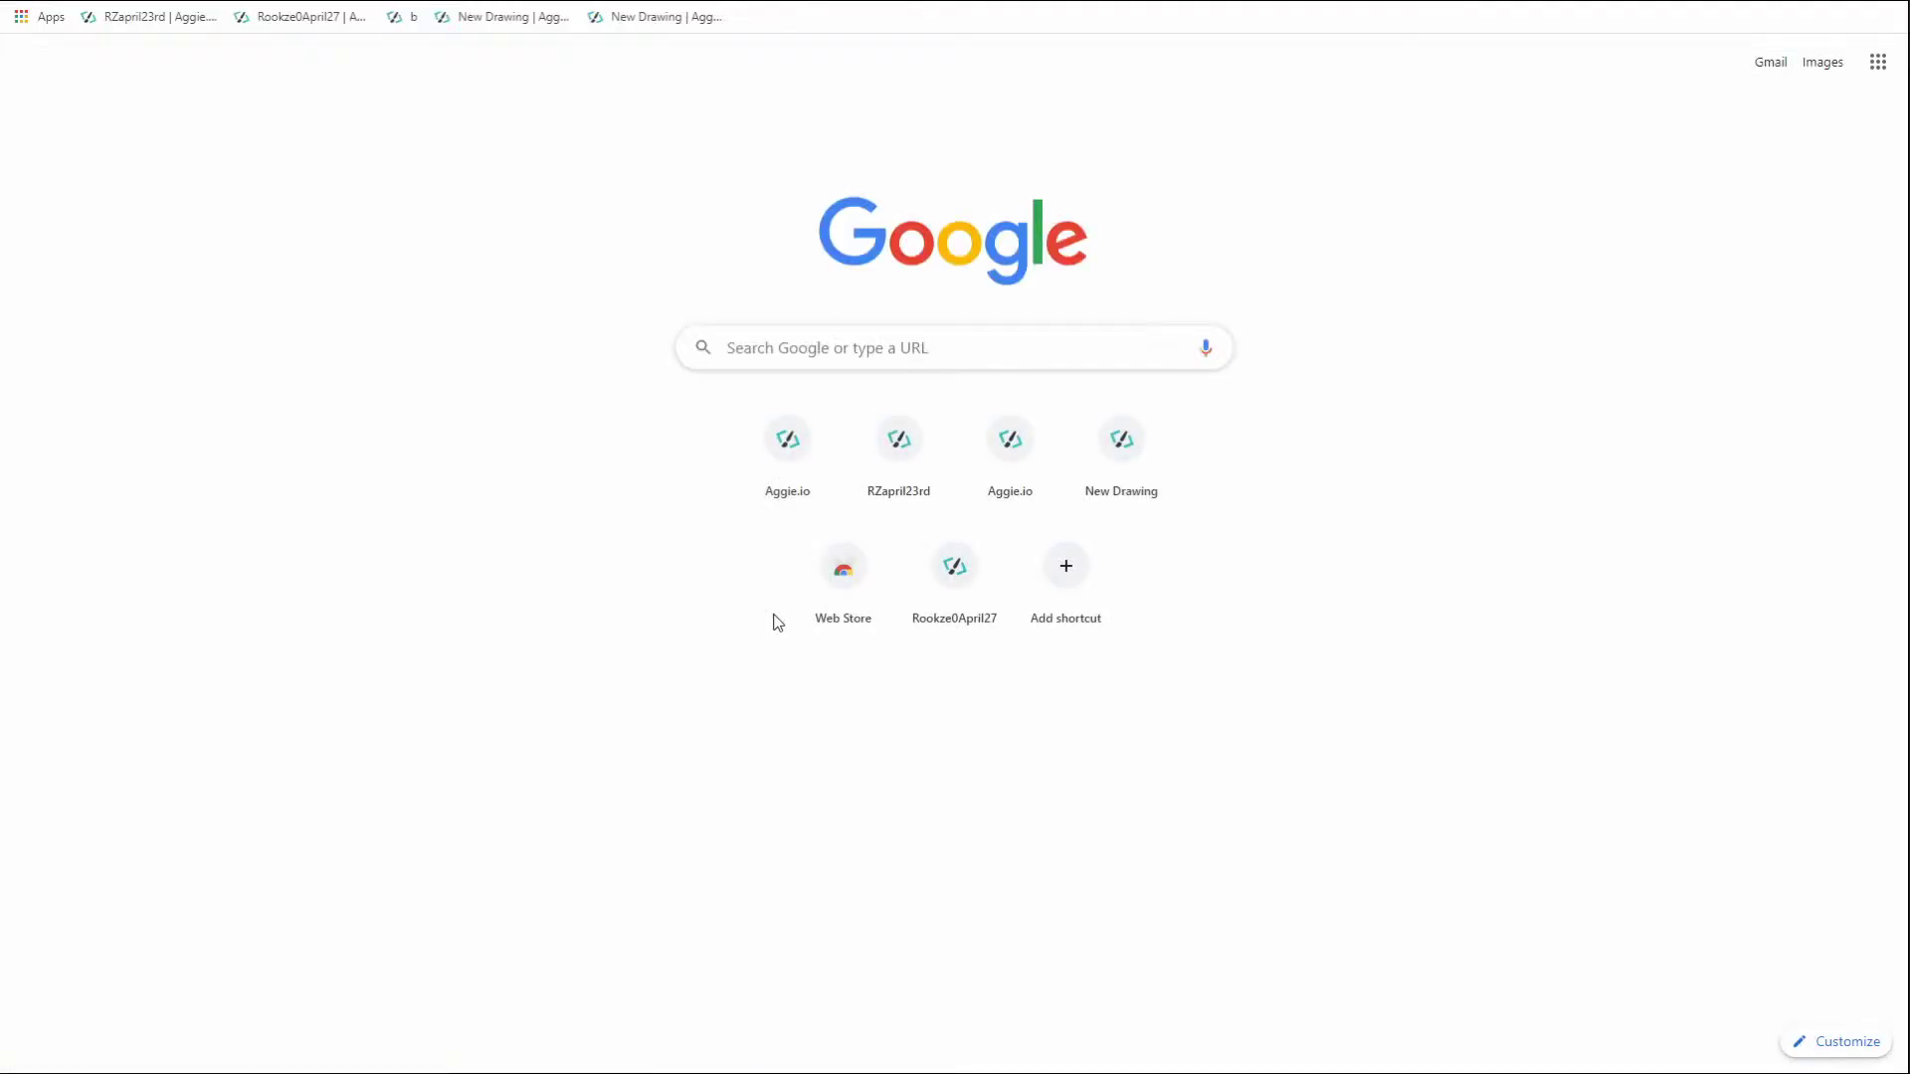
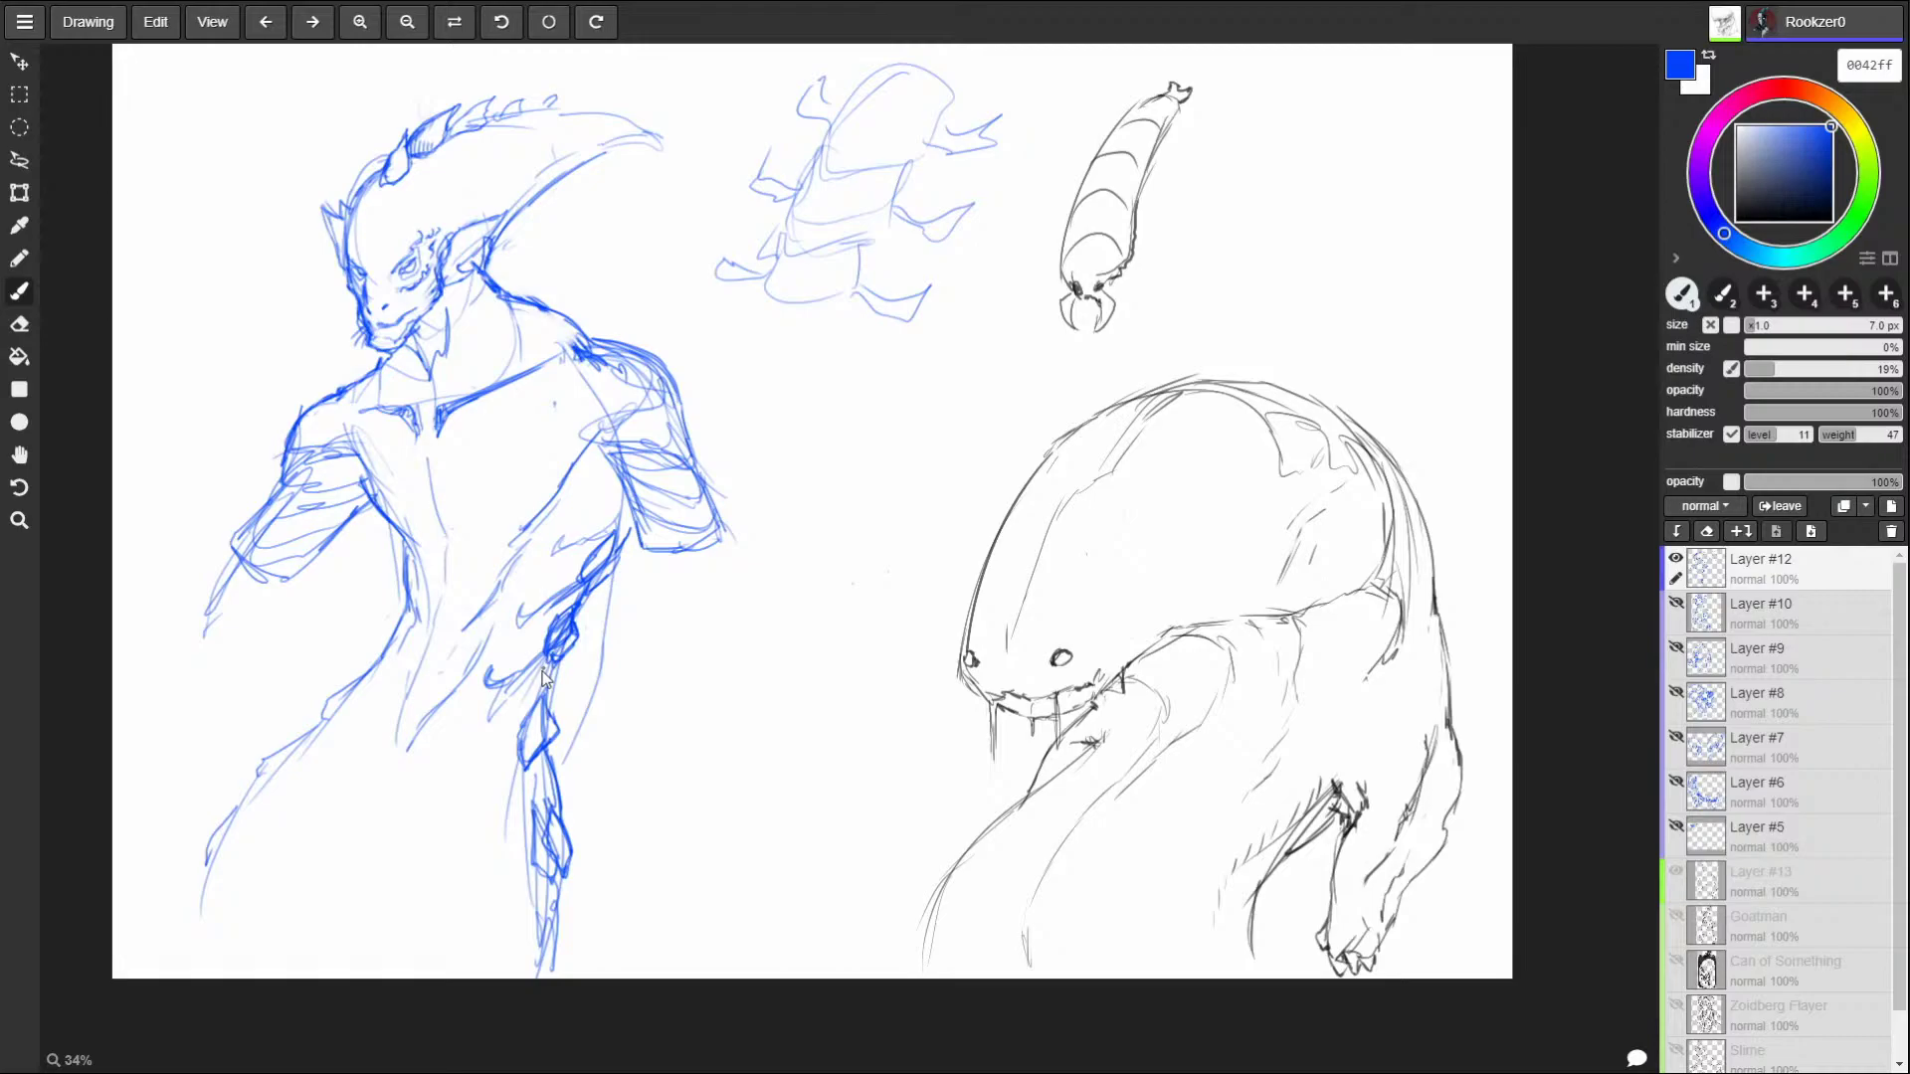
Sketch sweeping fold lines across the creature's hips and flared lower body.
drag(334, 708, 231, 815)
drag(371, 682, 246, 885)
drag(505, 732, 340, 915)
mouse_move(334, 733)
mouse_down()
mouse_move(298, 882)
mouse_move(326, 915)
mouse_up()
drag(497, 782, 292, 930)
drag(475, 870, 396, 885)
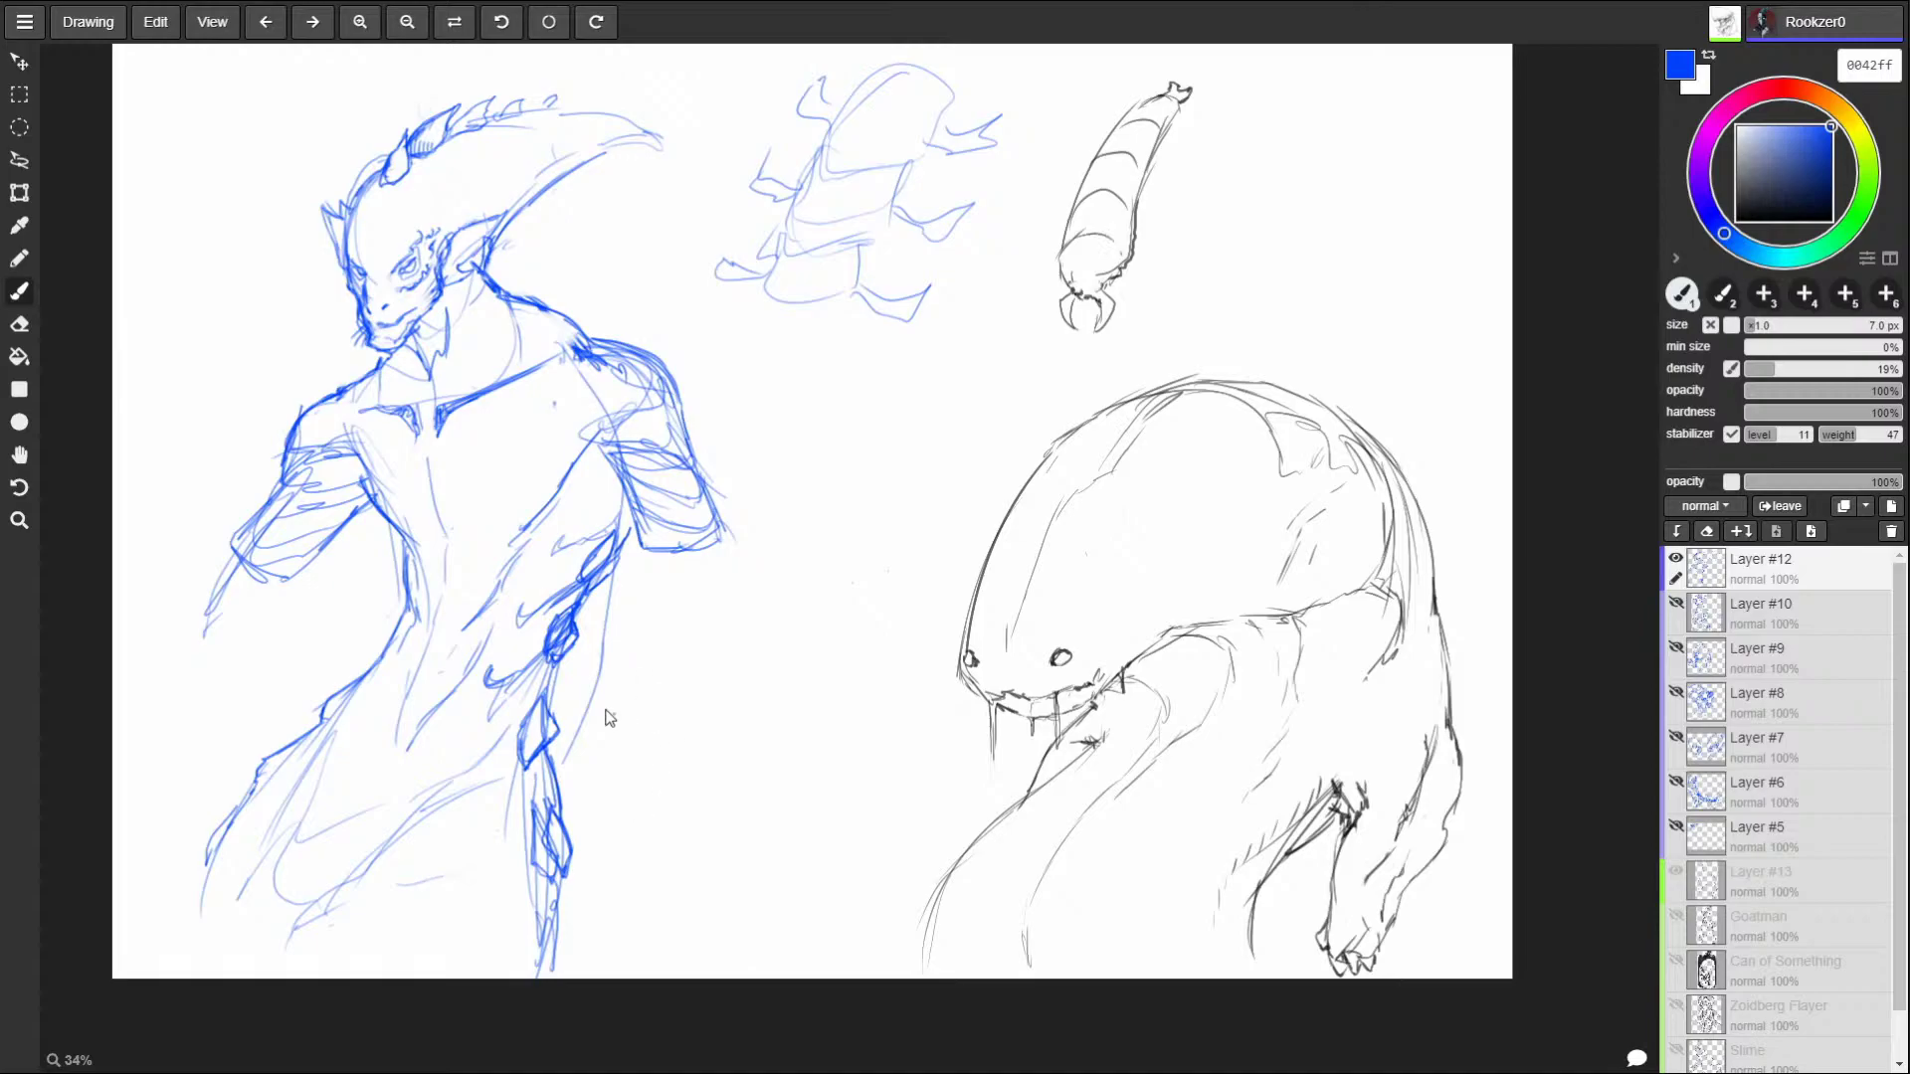
Draw the bent forearm below the banded upper arm on the side the creature faces.
mouse_move(229, 550)
mouse_down()
mouse_move(178, 606)
mouse_move(175, 651)
mouse_up()
drag(302, 575, 179, 649)
mouse_move(238, 542)
mouse_down()
mouse_move(157, 648)
mouse_move(283, 581)
mouse_move(189, 686)
mouse_up()
Draw the forearm curving in toward the waist below the crest-side upper arm, with the start of a hand.
mouse_move(681, 537)
mouse_down()
mouse_move(621, 609)
mouse_move(626, 637)
mouse_up()
mouse_move(729, 533)
mouse_down()
mouse_move(642, 636)
mouse_move(721, 585)
mouse_up()
drag(727, 587, 661, 673)
mouse_move(641, 547)
mouse_down()
mouse_move(616, 597)
mouse_move(641, 667)
mouse_move(617, 701)
mouse_move(664, 708)
mouse_move(724, 591)
mouse_move(727, 524)
mouse_move(734, 564)
mouse_move(647, 704)
mouse_up()
drag(718, 595, 628, 708)
mouse_move(627, 614)
mouse_down()
mouse_move(597, 702)
mouse_move(615, 736)
mouse_move(660, 694)
mouse_move(587, 742)
mouse_move(595, 702)
mouse_move(587, 741)
mouse_move(649, 702)
mouse_move(723, 601)
mouse_up()
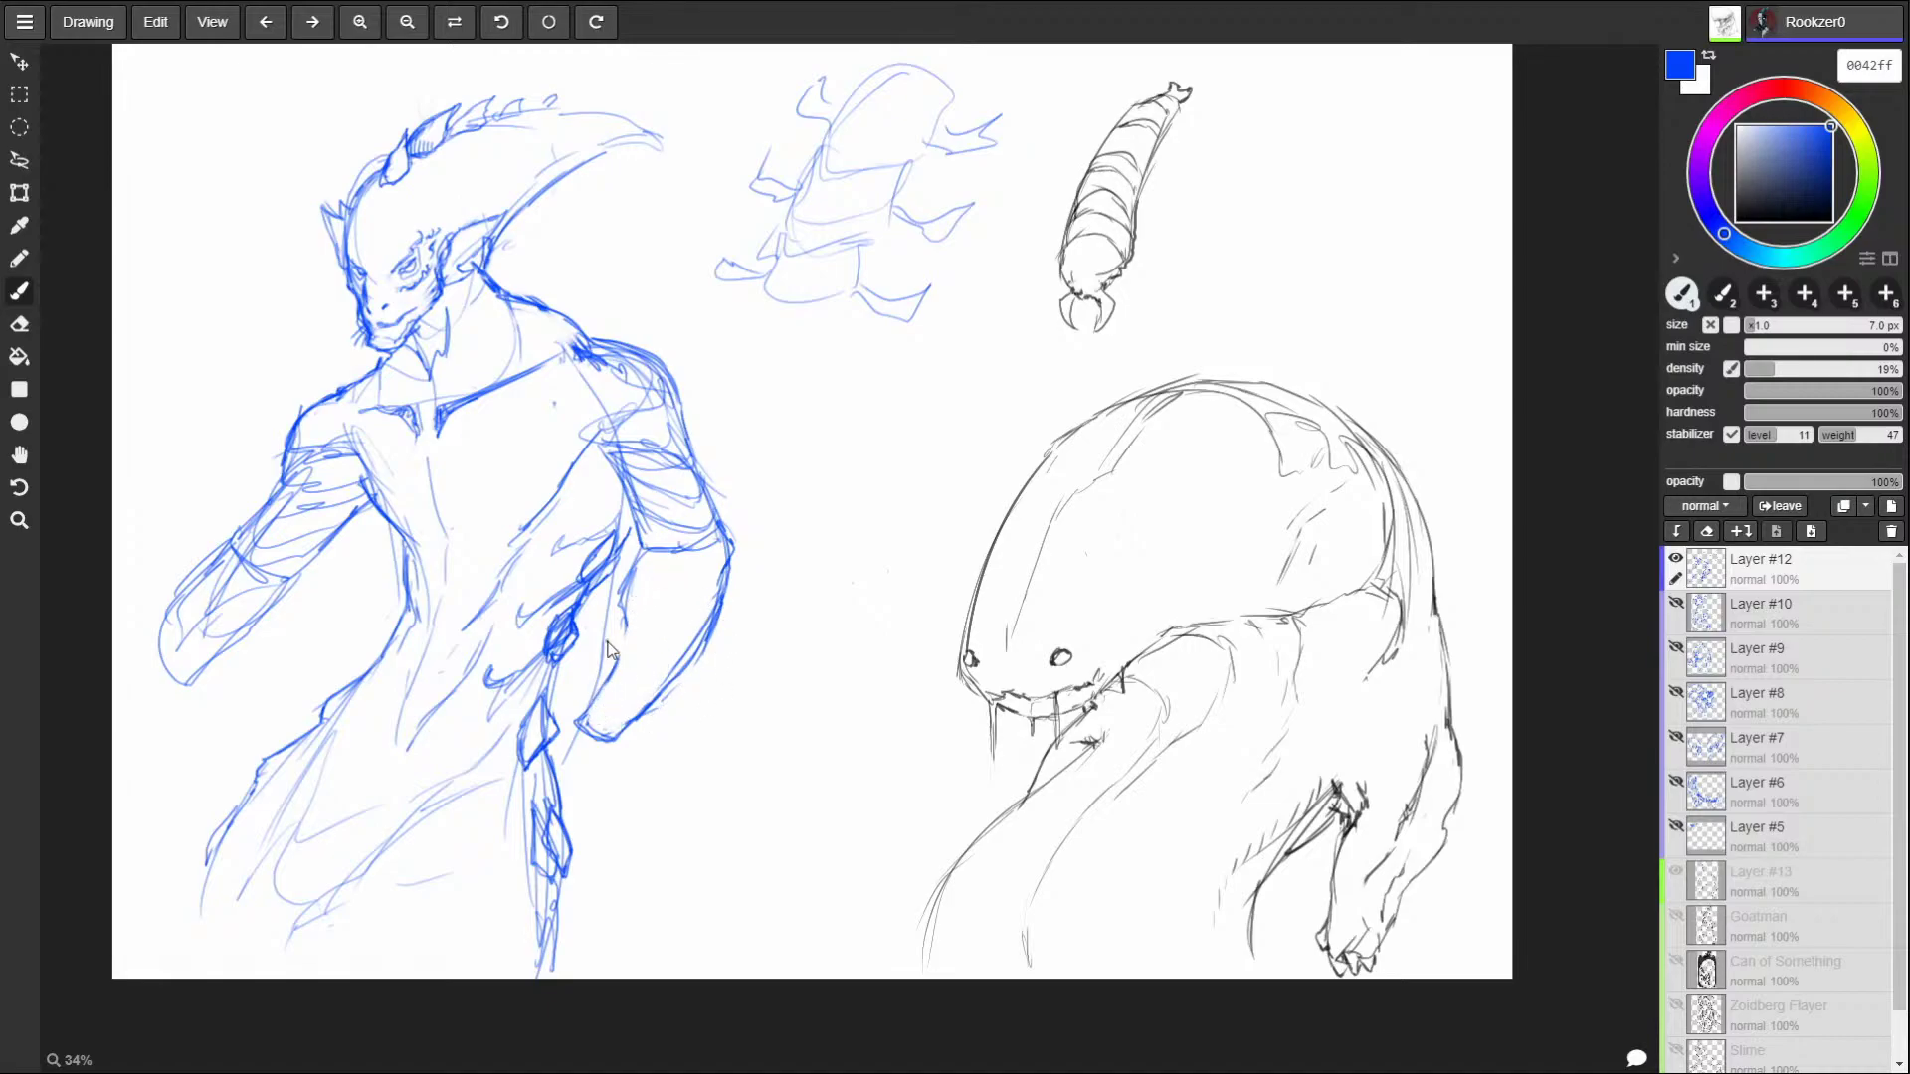
mouse_move(597, 701)
mouse_down()
mouse_move(557, 756)
mouse_move(602, 761)
mouse_move(589, 738)
mouse_up()
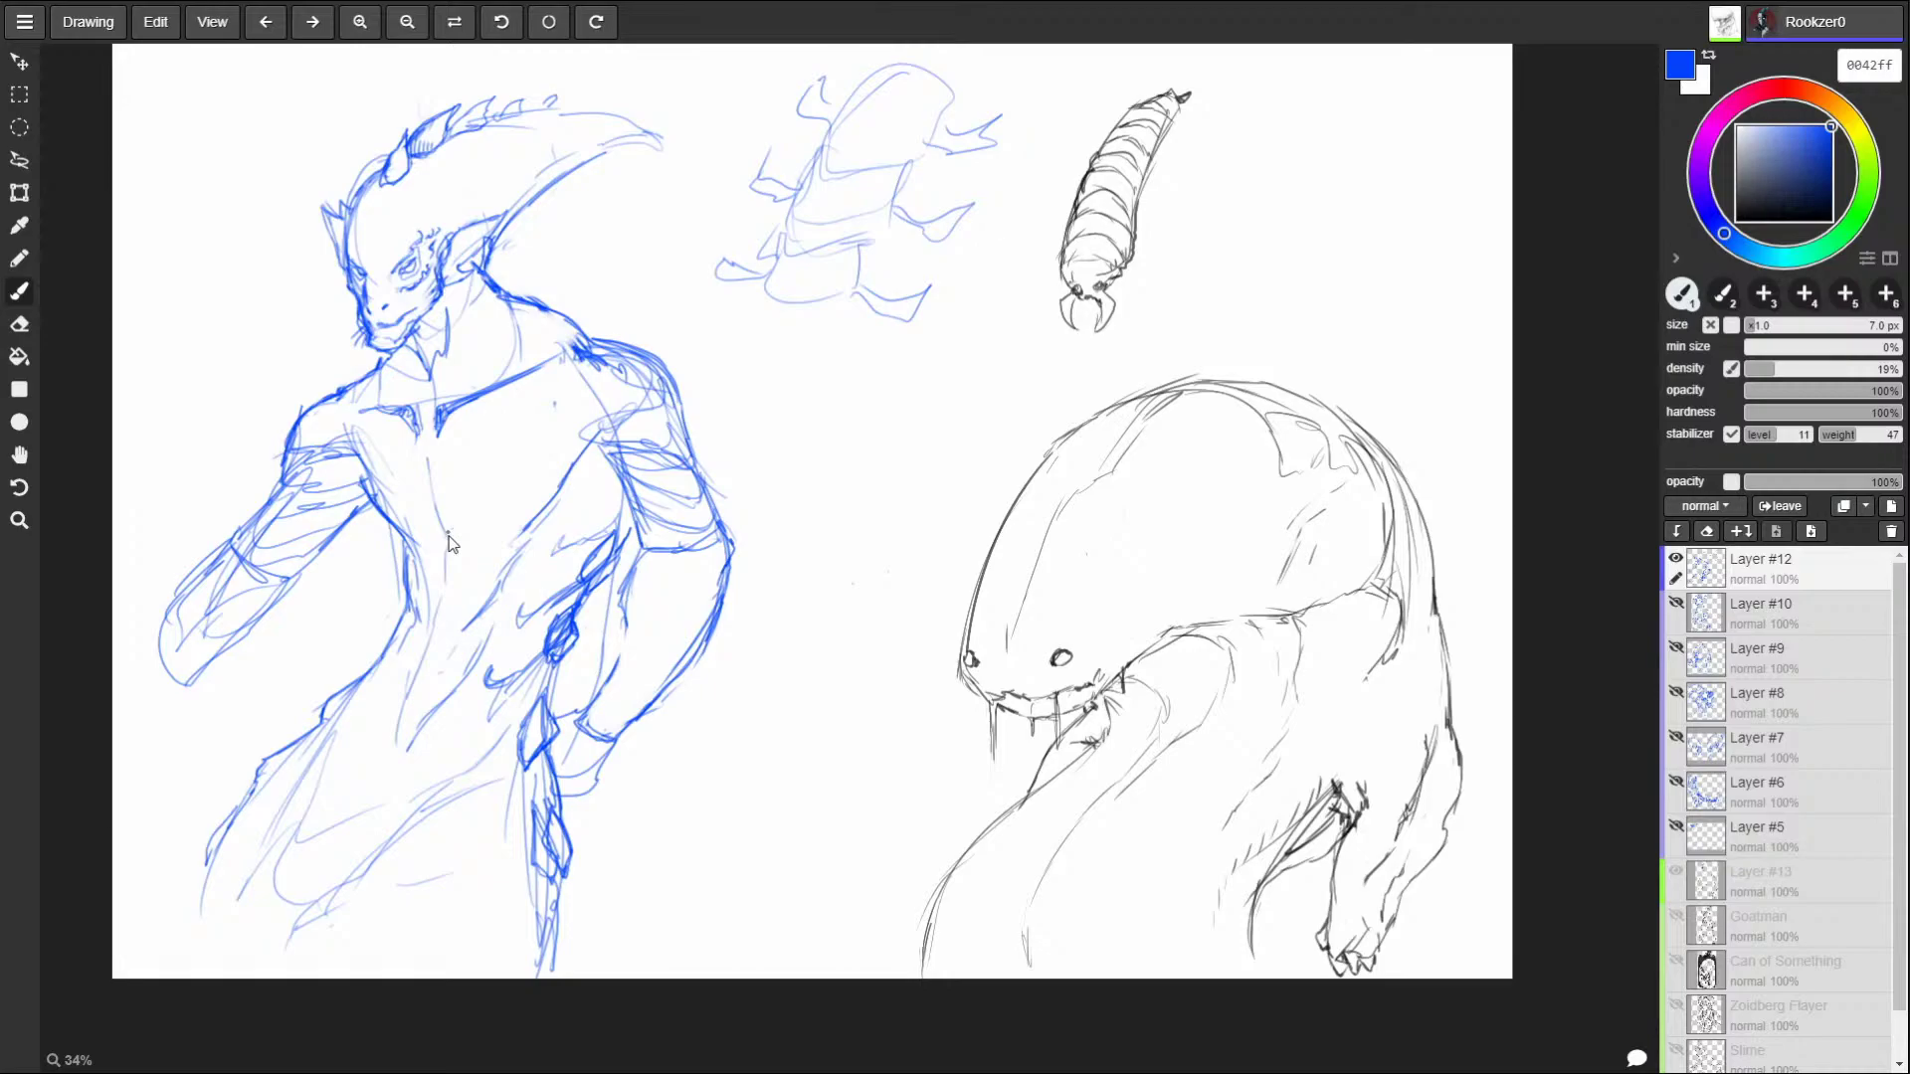
drag(1099, 742, 1001, 952)
mouse_move(1202, 829)
mouse_down()
mouse_move(1104, 880)
mouse_move(1054, 947)
mouse_up()
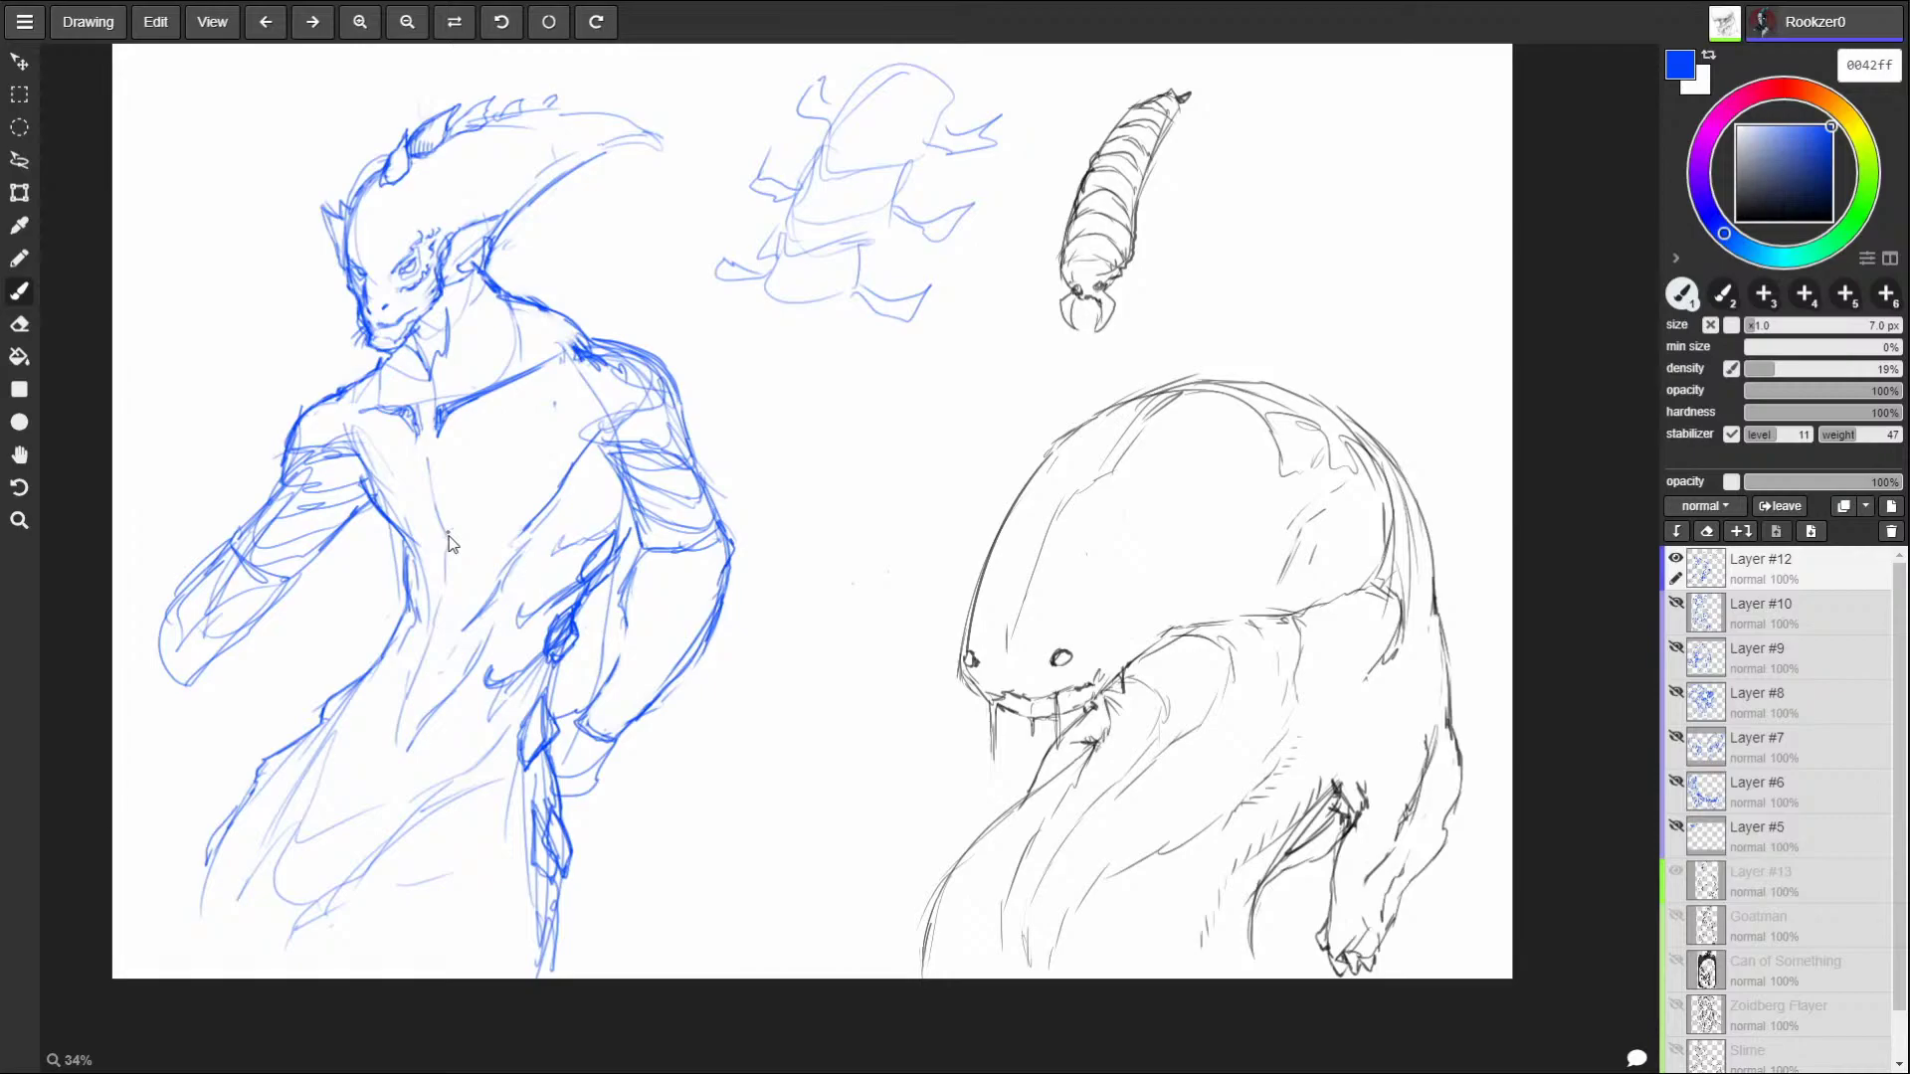
drag(1022, 790, 1037, 777)
key(ctrl+z)
key(ctrl+z)
key(ctrl+y)
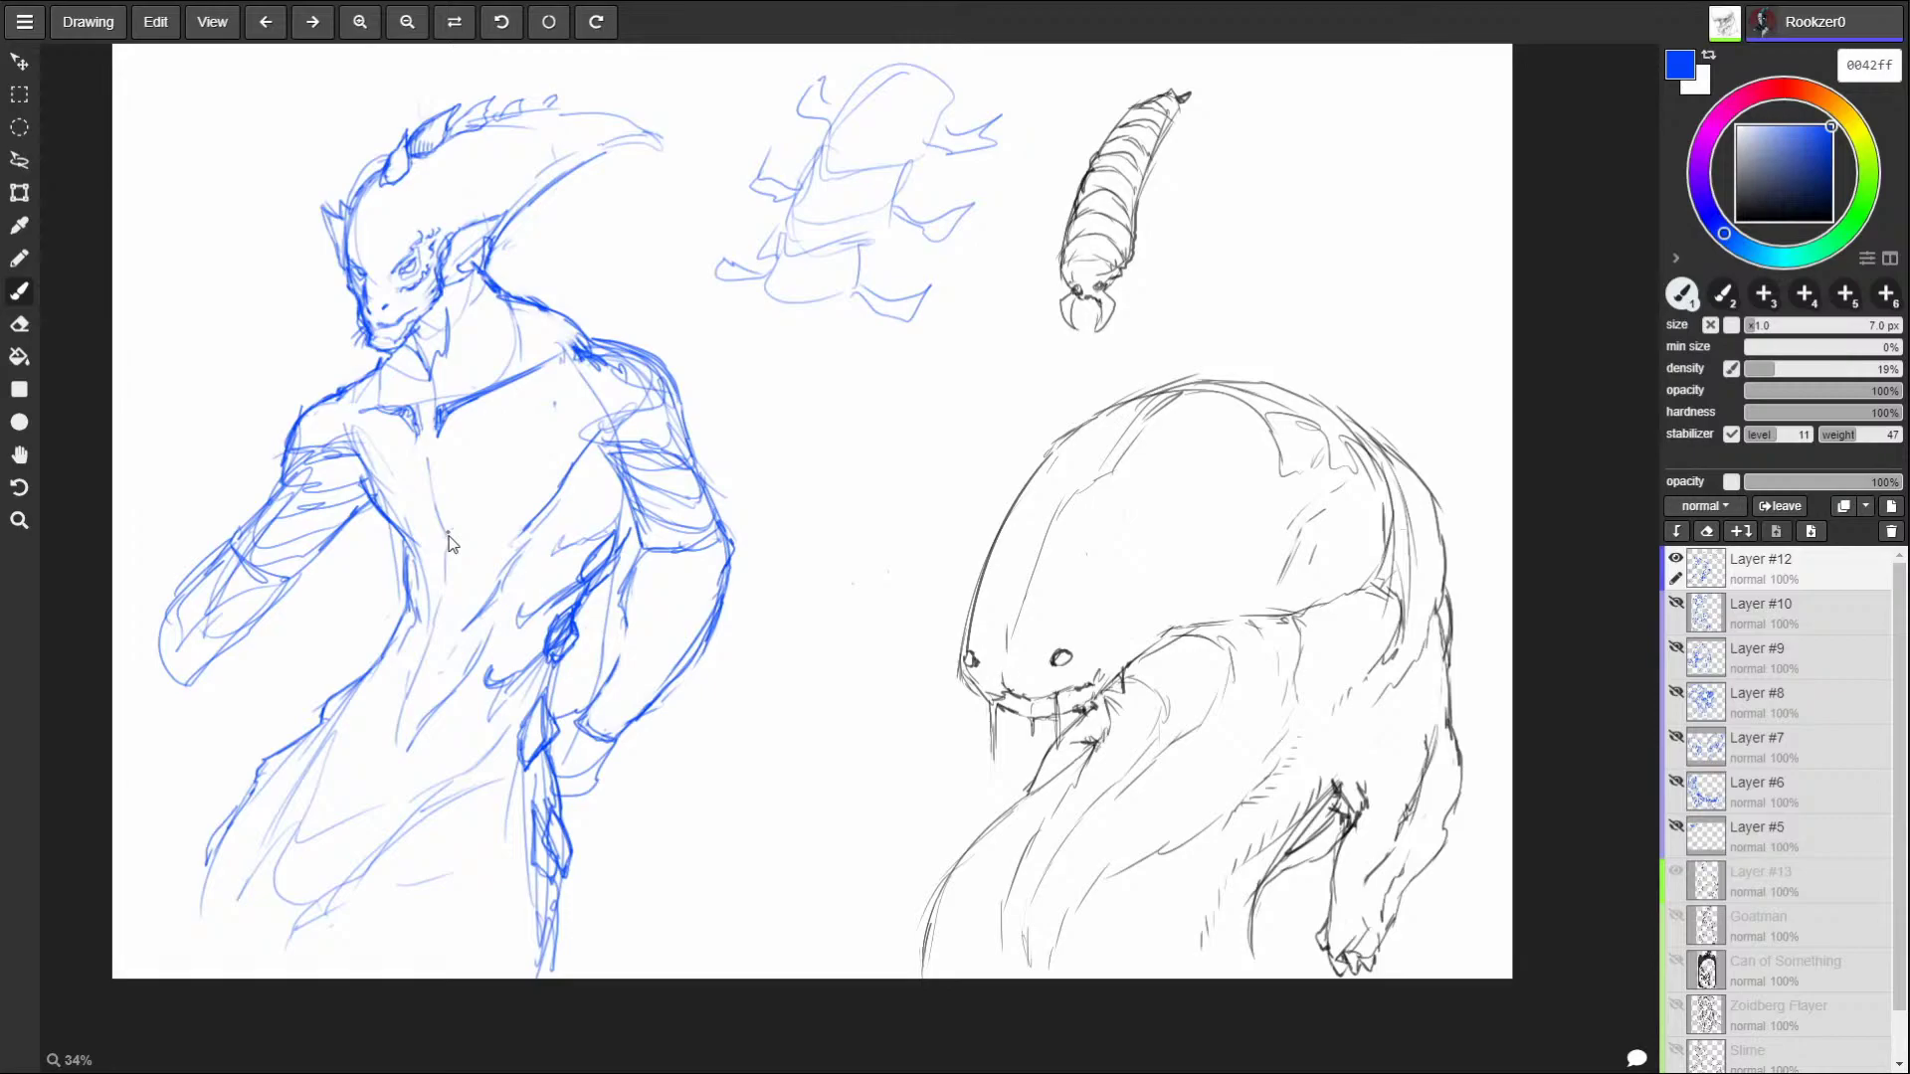
Set the brush size to 14 px and hatch shading onto the rib plates along the torso's flank.
key(bracketright)
mouse_move(610, 478)
mouse_down()
mouse_move(560, 514)
mouse_move(619, 438)
mouse_move(547, 515)
mouse_move(566, 519)
mouse_move(599, 466)
mouse_up()
drag(545, 569, 589, 537)
mouse_move(509, 609)
mouse_down()
mouse_move(558, 543)
mouse_move(568, 561)
mouse_move(626, 493)
mouse_up()
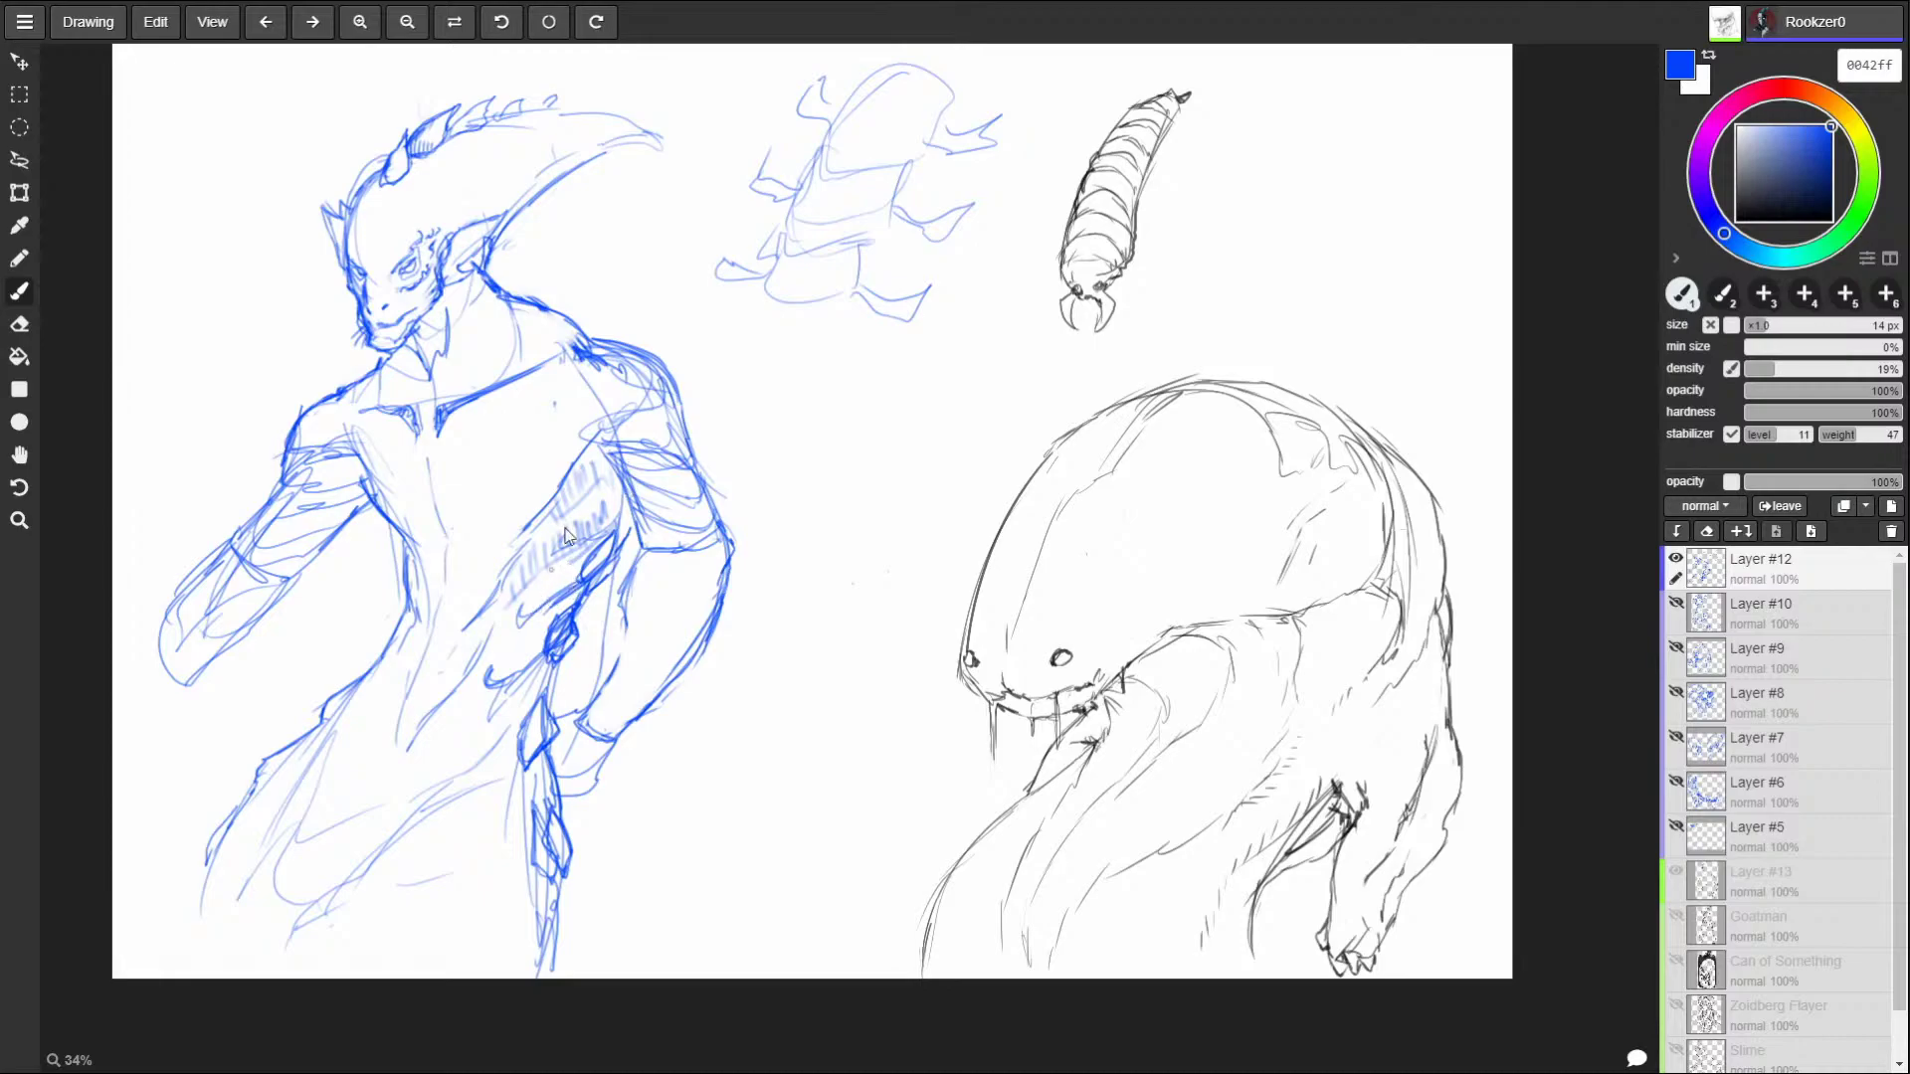
drag(530, 615, 581, 562)
drag(484, 681, 538, 621)
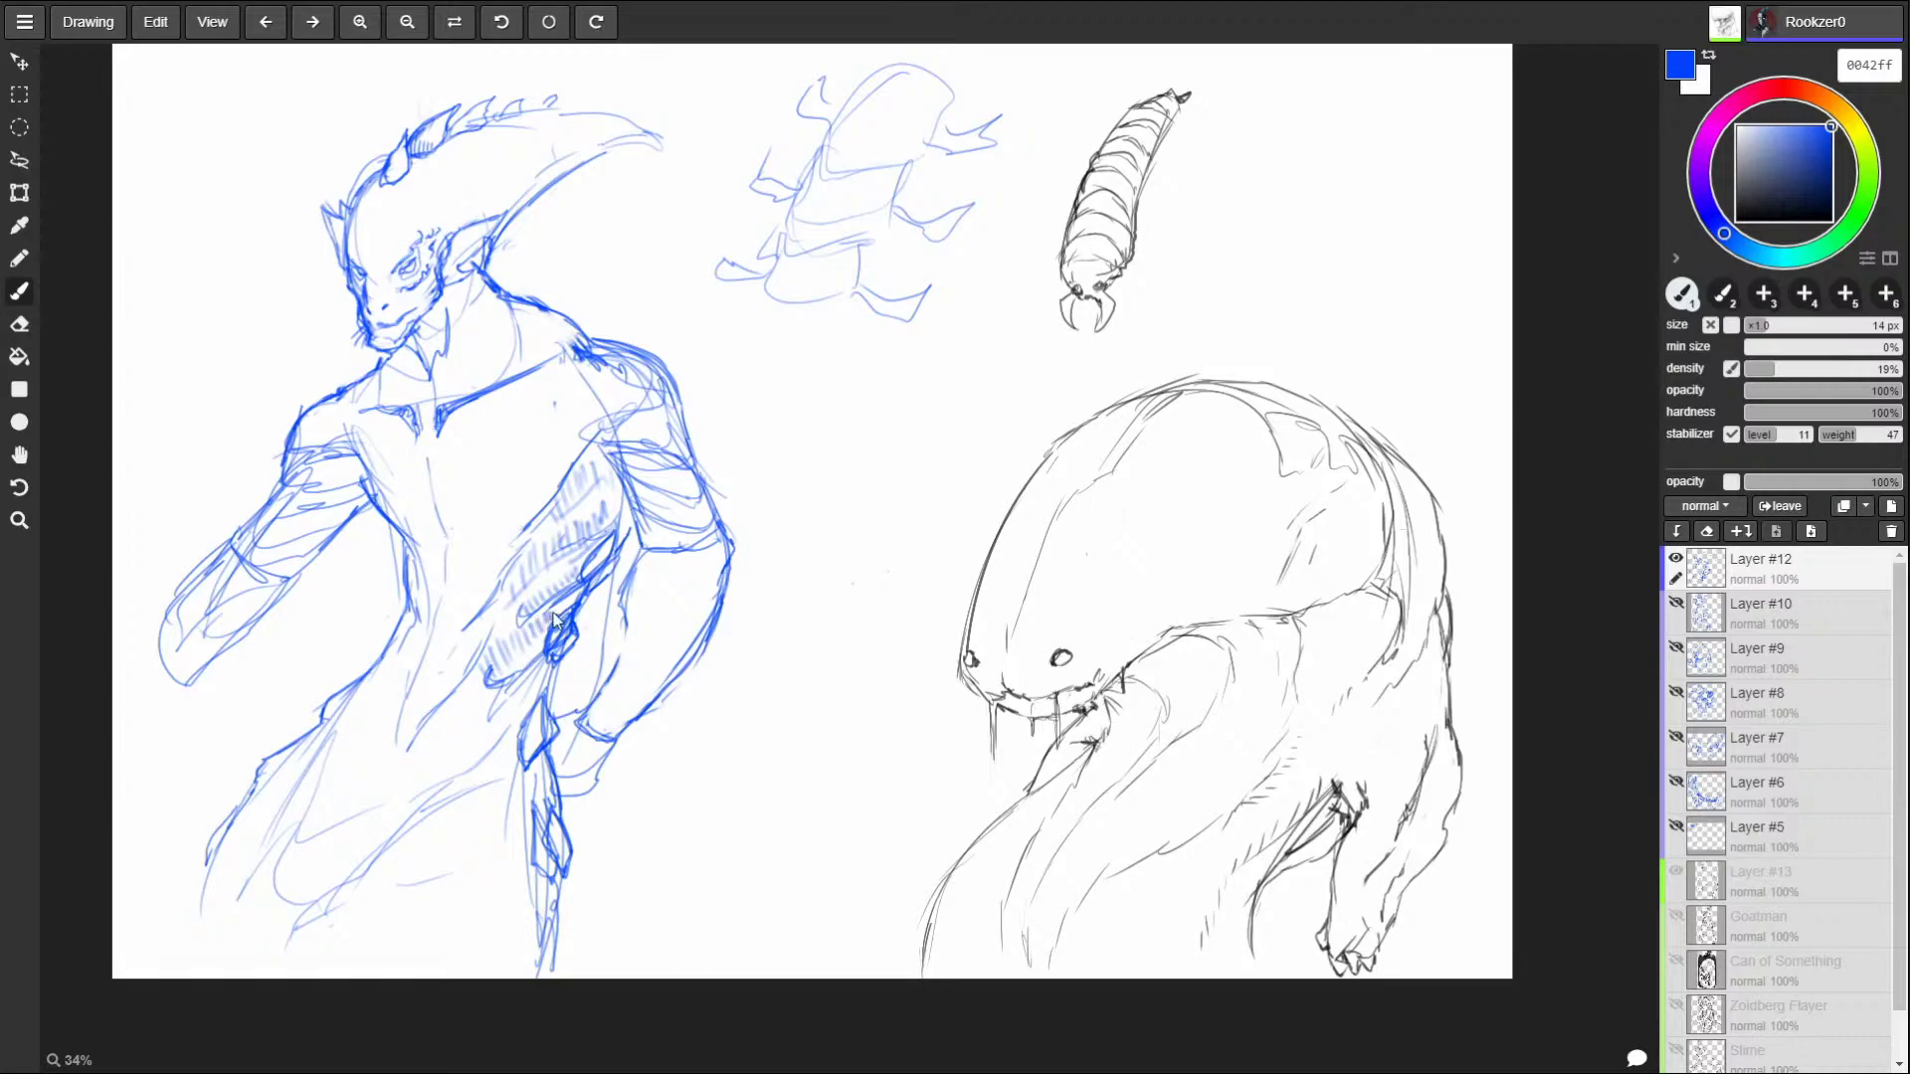
Hatch shading across the lower abdomen and rework the fold lines below the opposite hip.
mouse_move(408, 778)
mouse_down()
mouse_move(423, 734)
mouse_move(449, 750)
mouse_move(453, 700)
mouse_move(515, 700)
mouse_up()
drag(449, 775, 478, 754)
drag(483, 728, 502, 732)
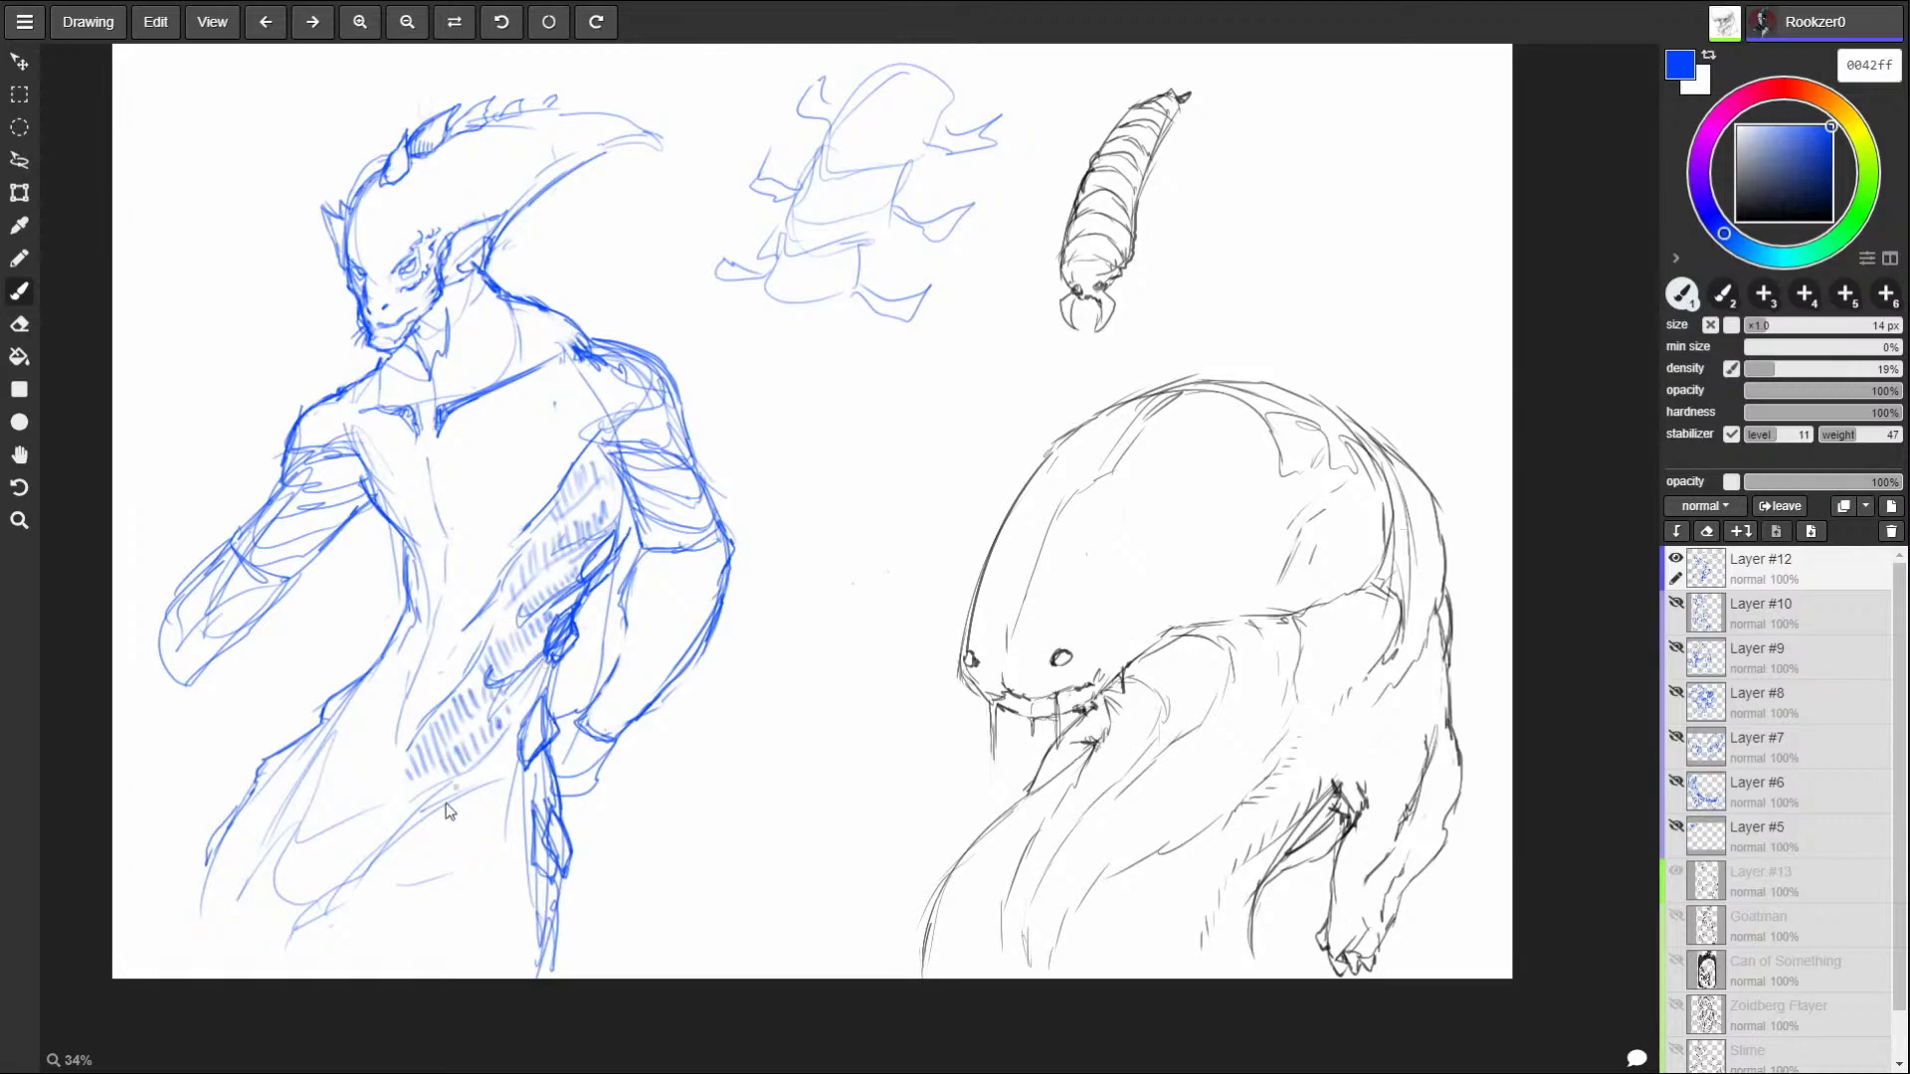
drag(315, 764, 273, 851)
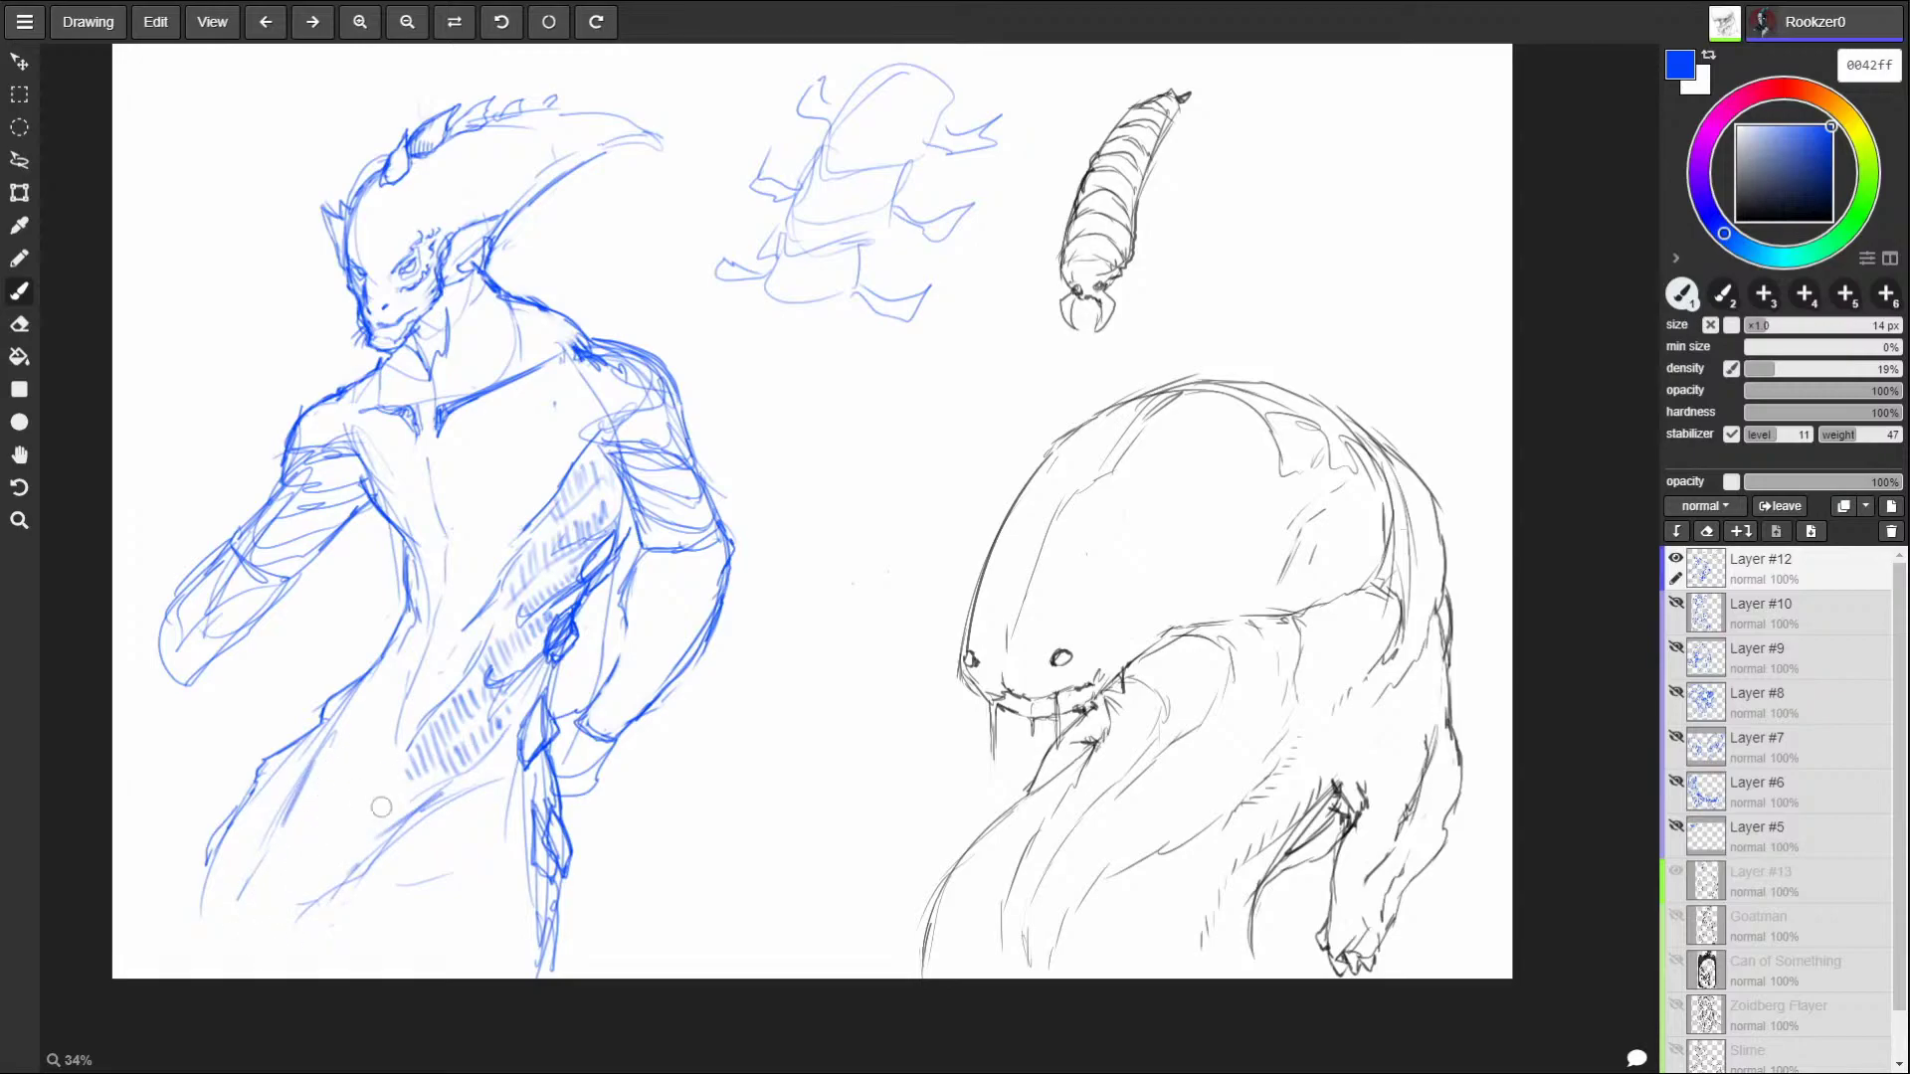
Undo the latest fold lines below the opposite hip and hatch new shading bands beneath the ribs across the lower abdomen.
key(ctrl+z)
key(ctrl+z)
key(ctrl+z)
drag(364, 688, 339, 736)
drag(450, 702, 415, 768)
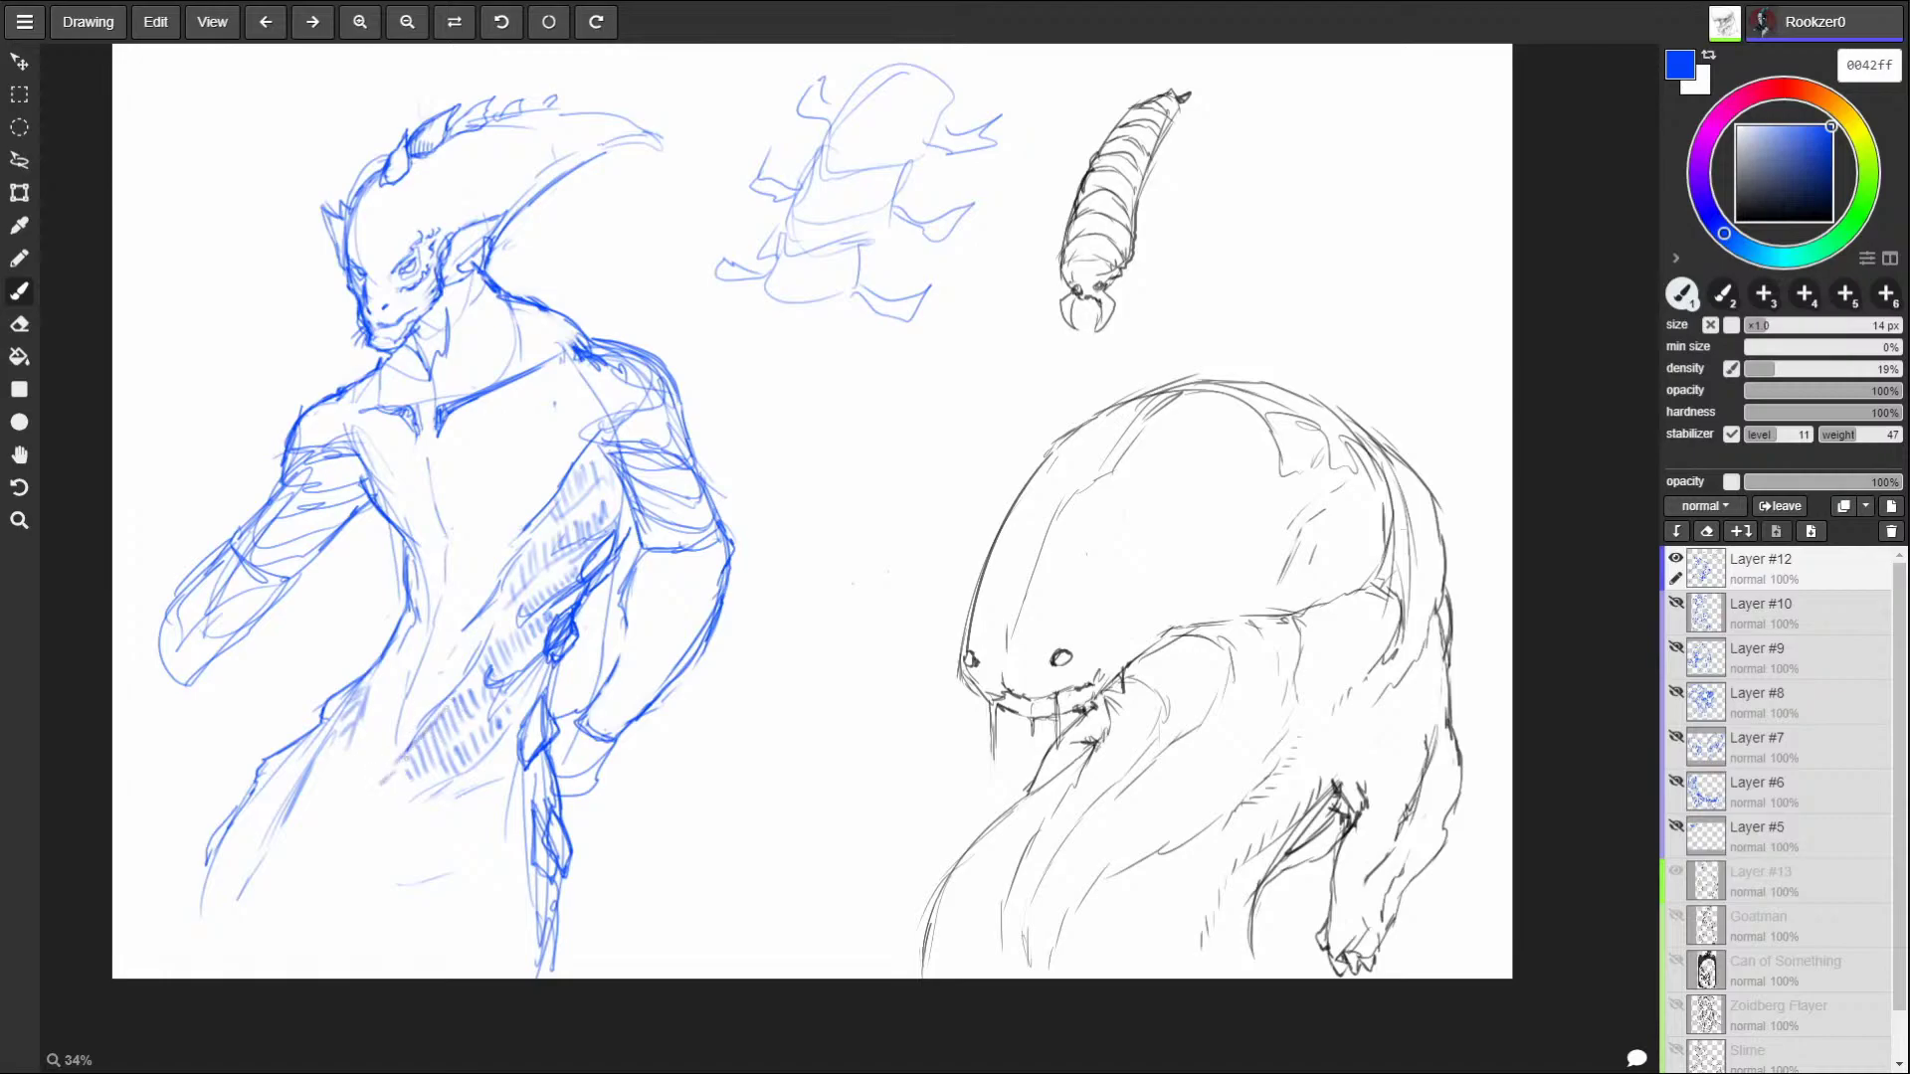
drag(477, 712, 398, 786)
mouse_move(394, 896)
mouse_down()
mouse_move(439, 875)
mouse_move(376, 943)
mouse_up()
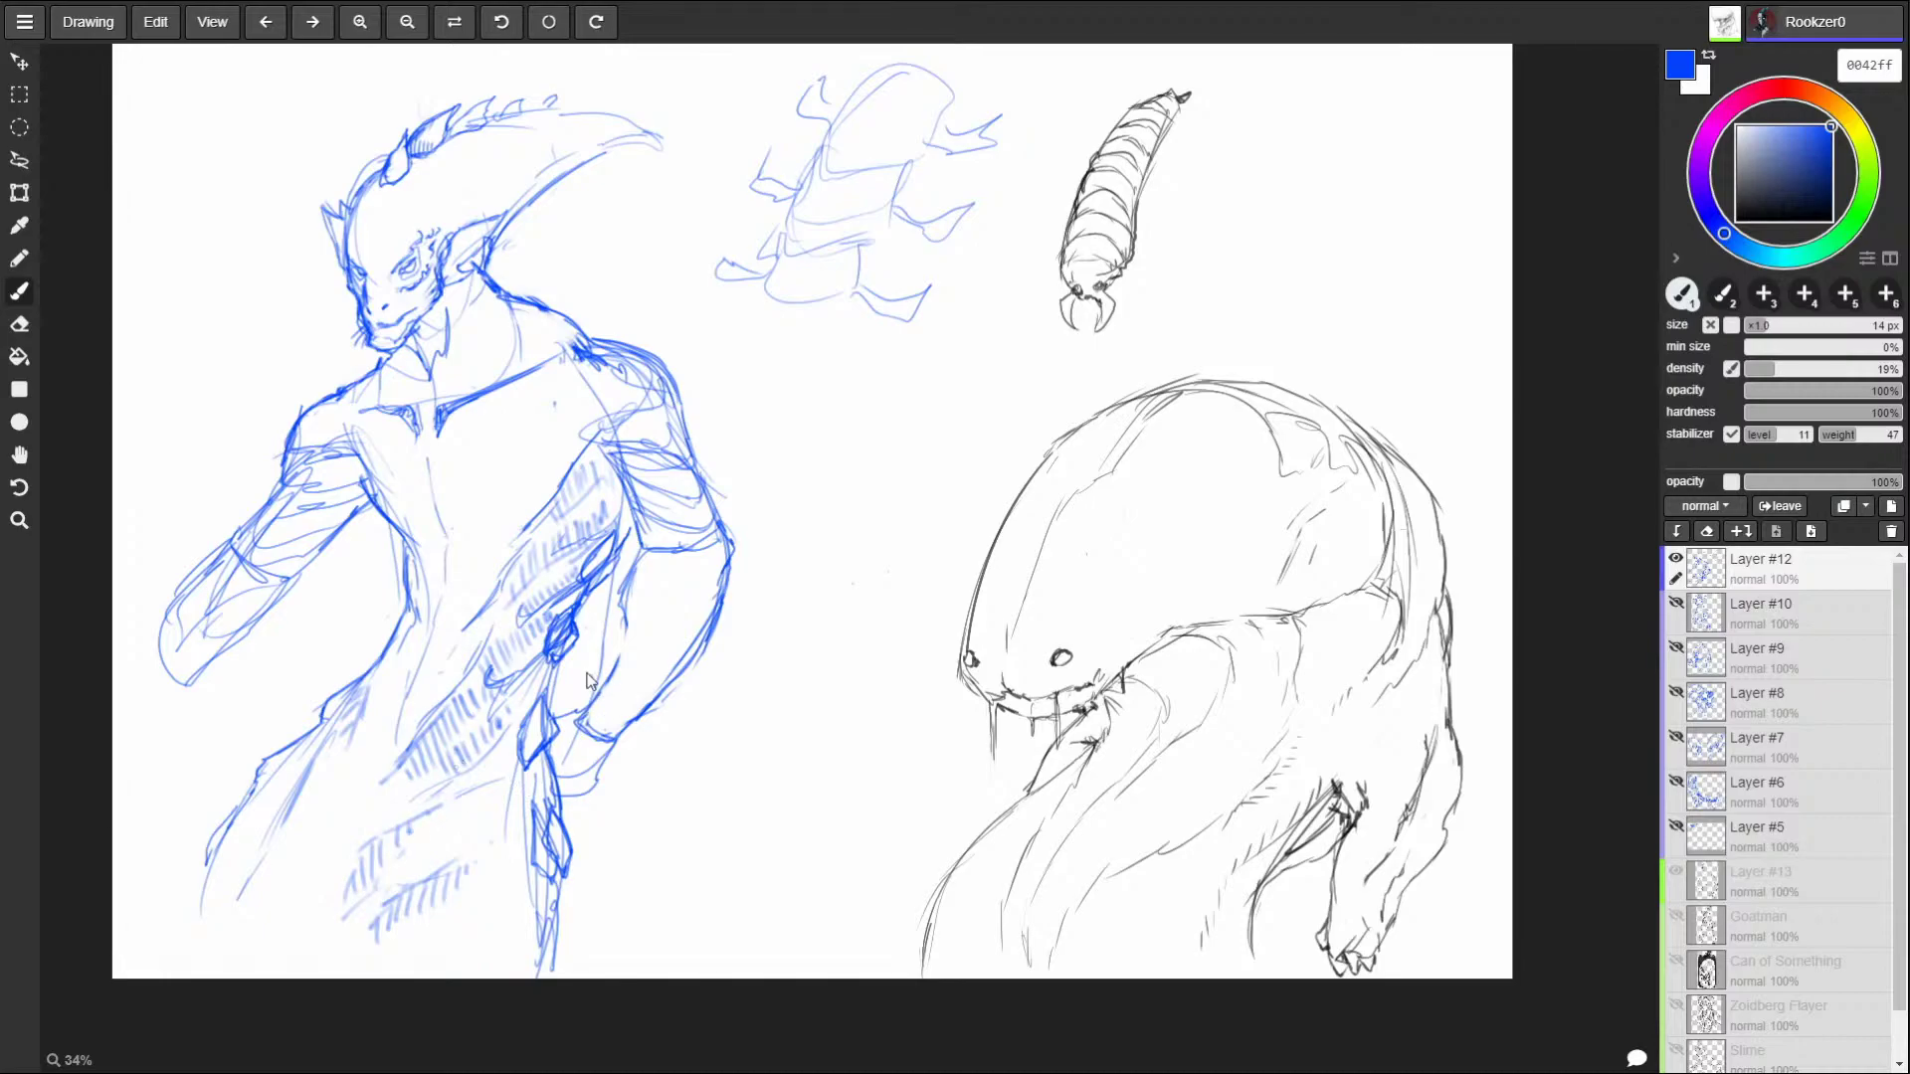
Erase the crest-side forearm that curves to the waist and redraw it reaching outward and down from the elbow.
mouse_move(587, 681)
mouse_down()
mouse_move(578, 791)
mouse_move(618, 718)
mouse_move(642, 574)
mouse_up()
mouse_move(631, 733)
mouse_down()
mouse_move(726, 517)
mouse_move(643, 527)
mouse_move(664, 577)
mouse_move(716, 543)
mouse_up()
drag(708, 517, 763, 576)
drag(657, 552, 704, 641)
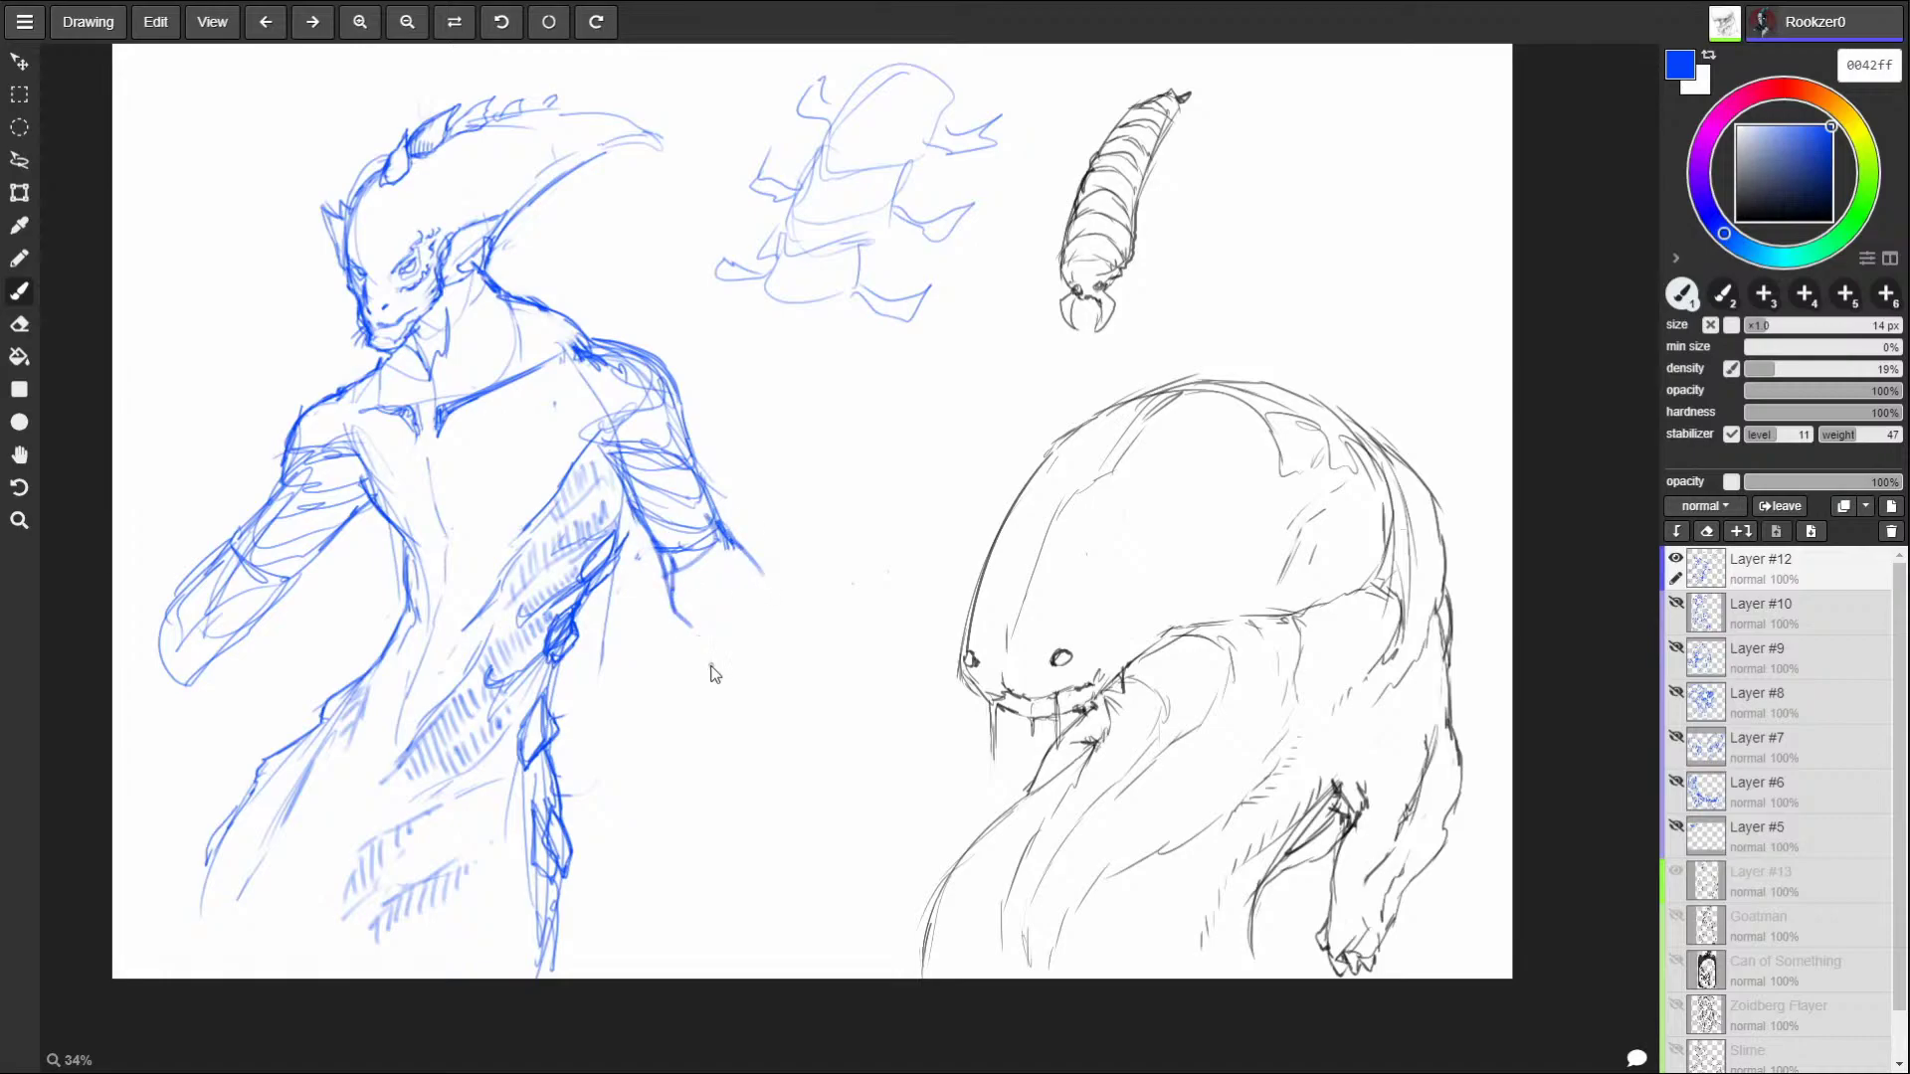
drag(720, 527, 790, 657)
drag(738, 571, 804, 688)
mouse_move(677, 582)
mouse_down()
mouse_move(688, 638)
mouse_move(774, 754)
mouse_move(741, 808)
mouse_up()
drag(803, 695, 840, 771)
mouse_move(723, 538)
mouse_down()
mouse_move(813, 711)
mouse_move(794, 669)
mouse_move(808, 724)
mouse_move(746, 799)
mouse_up()
Draw an open hand with a palm, thumb and spread clawed fingers at the end of the crest-side forearm.
mouse_move(762, 731)
mouse_down()
mouse_move(769, 770)
mouse_move(826, 759)
mouse_move(774, 814)
mouse_move(776, 846)
mouse_move(808, 822)
mouse_move(854, 820)
mouse_up()
mouse_move(852, 821)
mouse_down()
mouse_move(858, 791)
mouse_move(880, 817)
mouse_up()
mouse_move(766, 828)
mouse_down()
mouse_move(779, 884)
mouse_move(818, 831)
mouse_move(820, 875)
mouse_move(841, 885)
mouse_up()
drag(847, 815, 859, 874)
mouse_move(850, 822)
mouse_down()
mouse_move(861, 862)
mouse_move(902, 846)
mouse_up()
drag(779, 876, 799, 922)
mouse_move(802, 845)
mouse_down()
mouse_move(826, 887)
mouse_move(846, 880)
mouse_move(848, 921)
mouse_move(879, 911)
mouse_move(862, 915)
mouse_up()
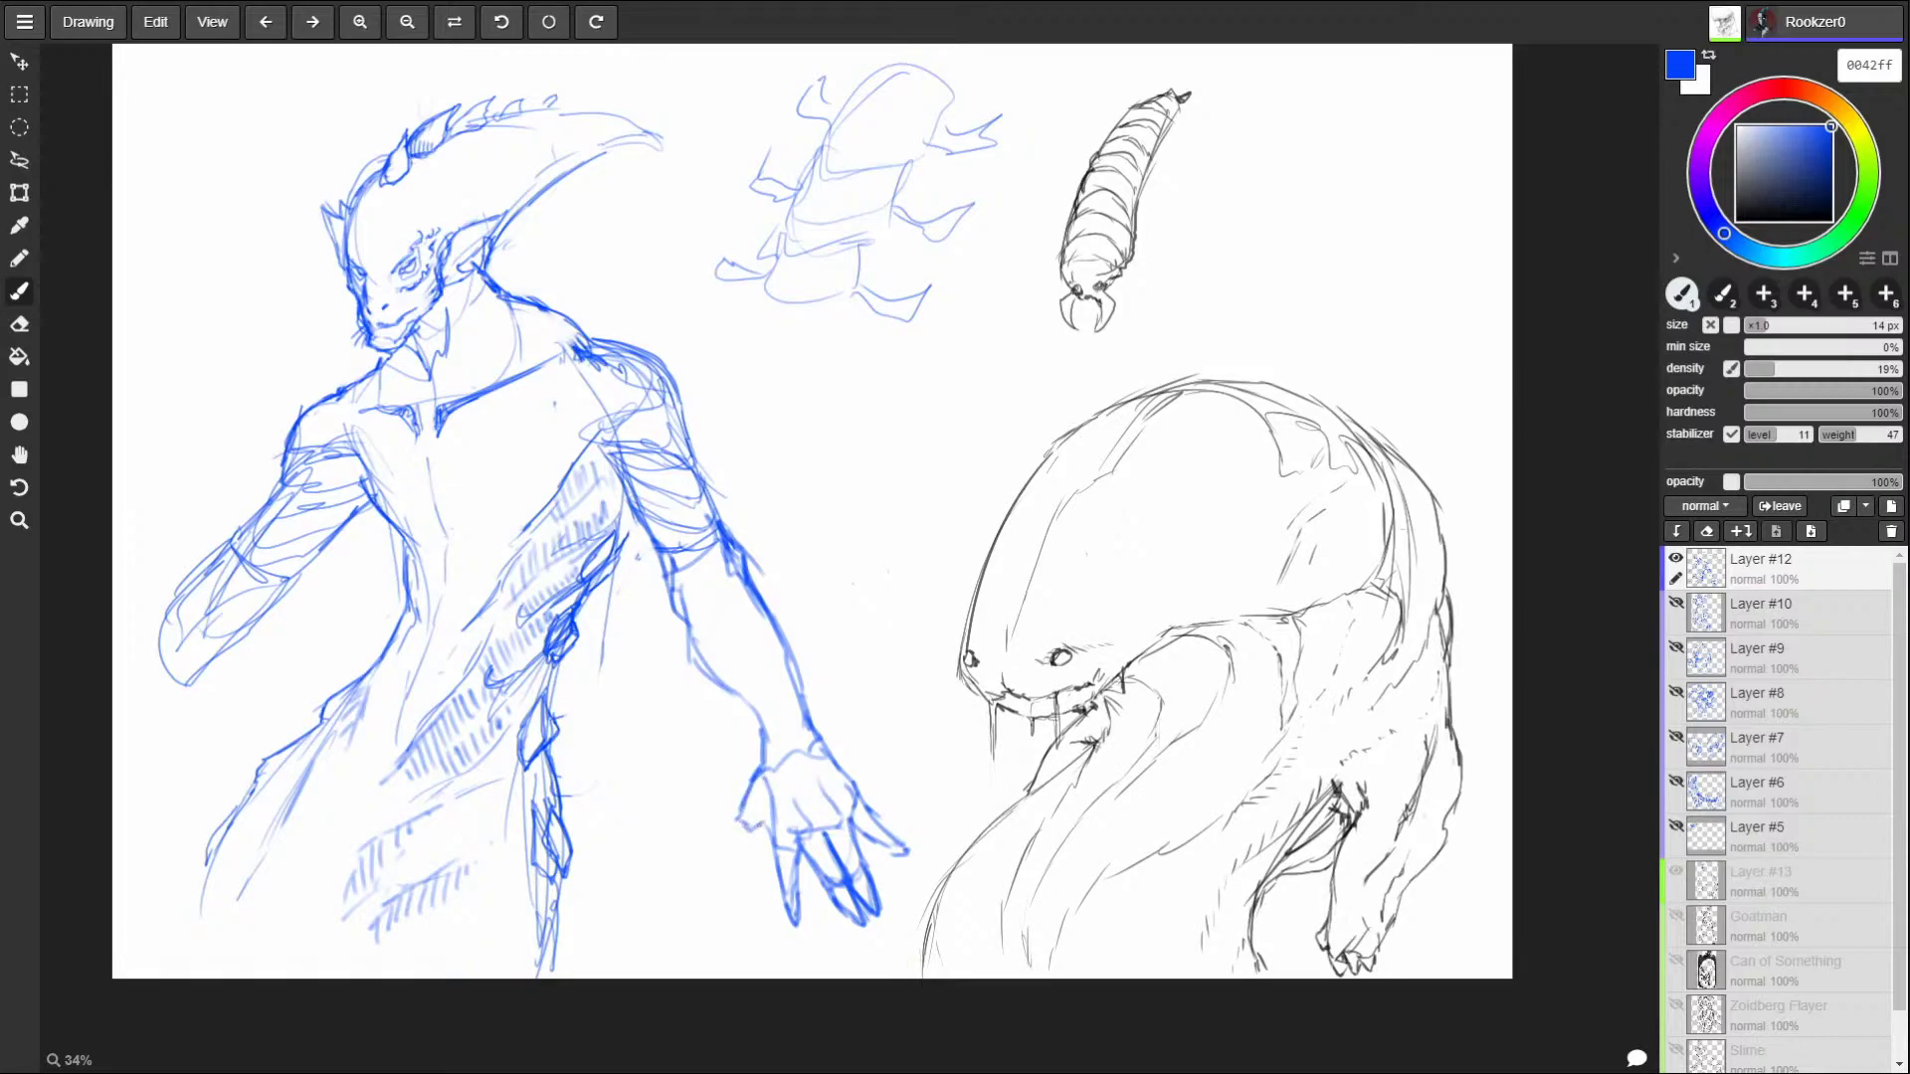
mouse_move(738, 808)
mouse_down()
mouse_move(751, 843)
mouse_move(828, 729)
mouse_move(733, 821)
mouse_move(735, 850)
mouse_move(804, 873)
mouse_move(784, 913)
mouse_up()
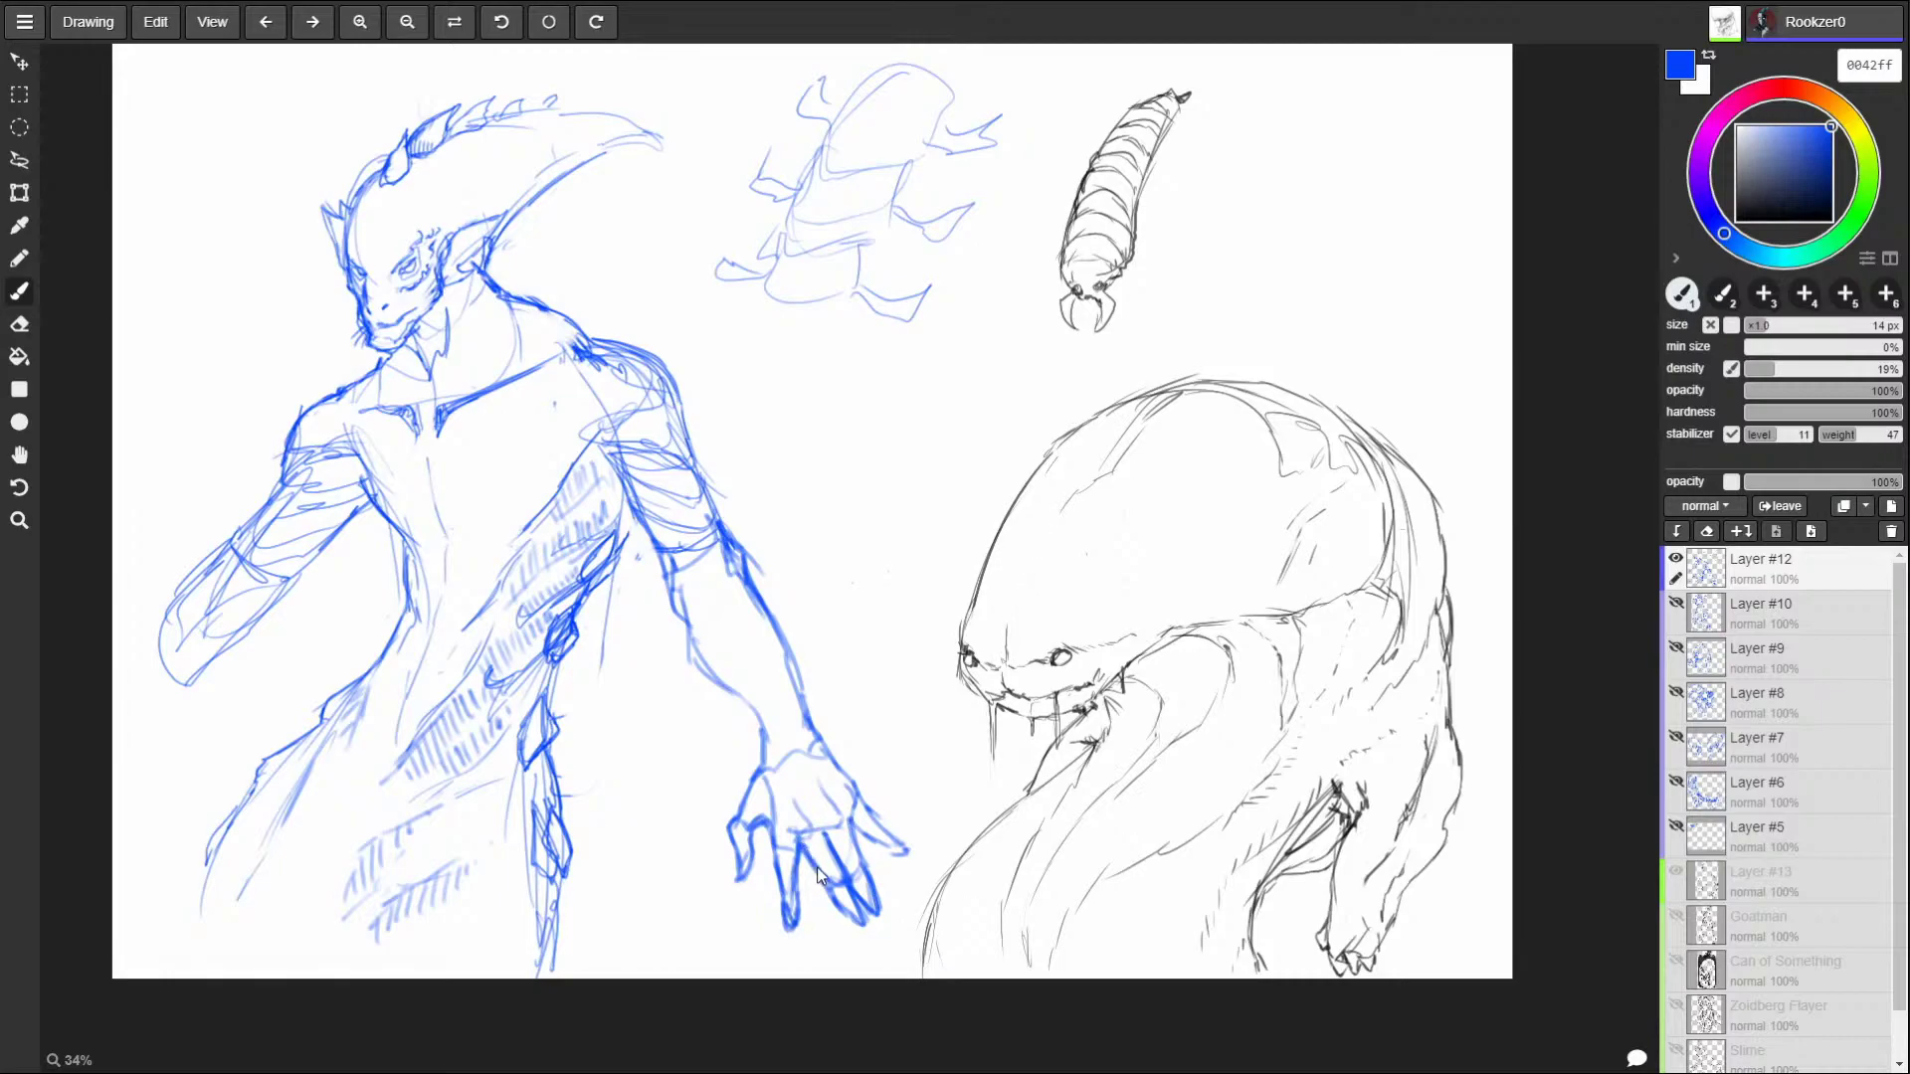
drag(853, 859, 865, 879)
Darken the contours of the crest-side forearm, elbow and shoulder, and strengthen the upper rib edge below the armpit.
mouse_move(712, 674)
mouse_down()
mouse_move(764, 764)
mouse_move(812, 720)
mouse_move(789, 651)
mouse_up()
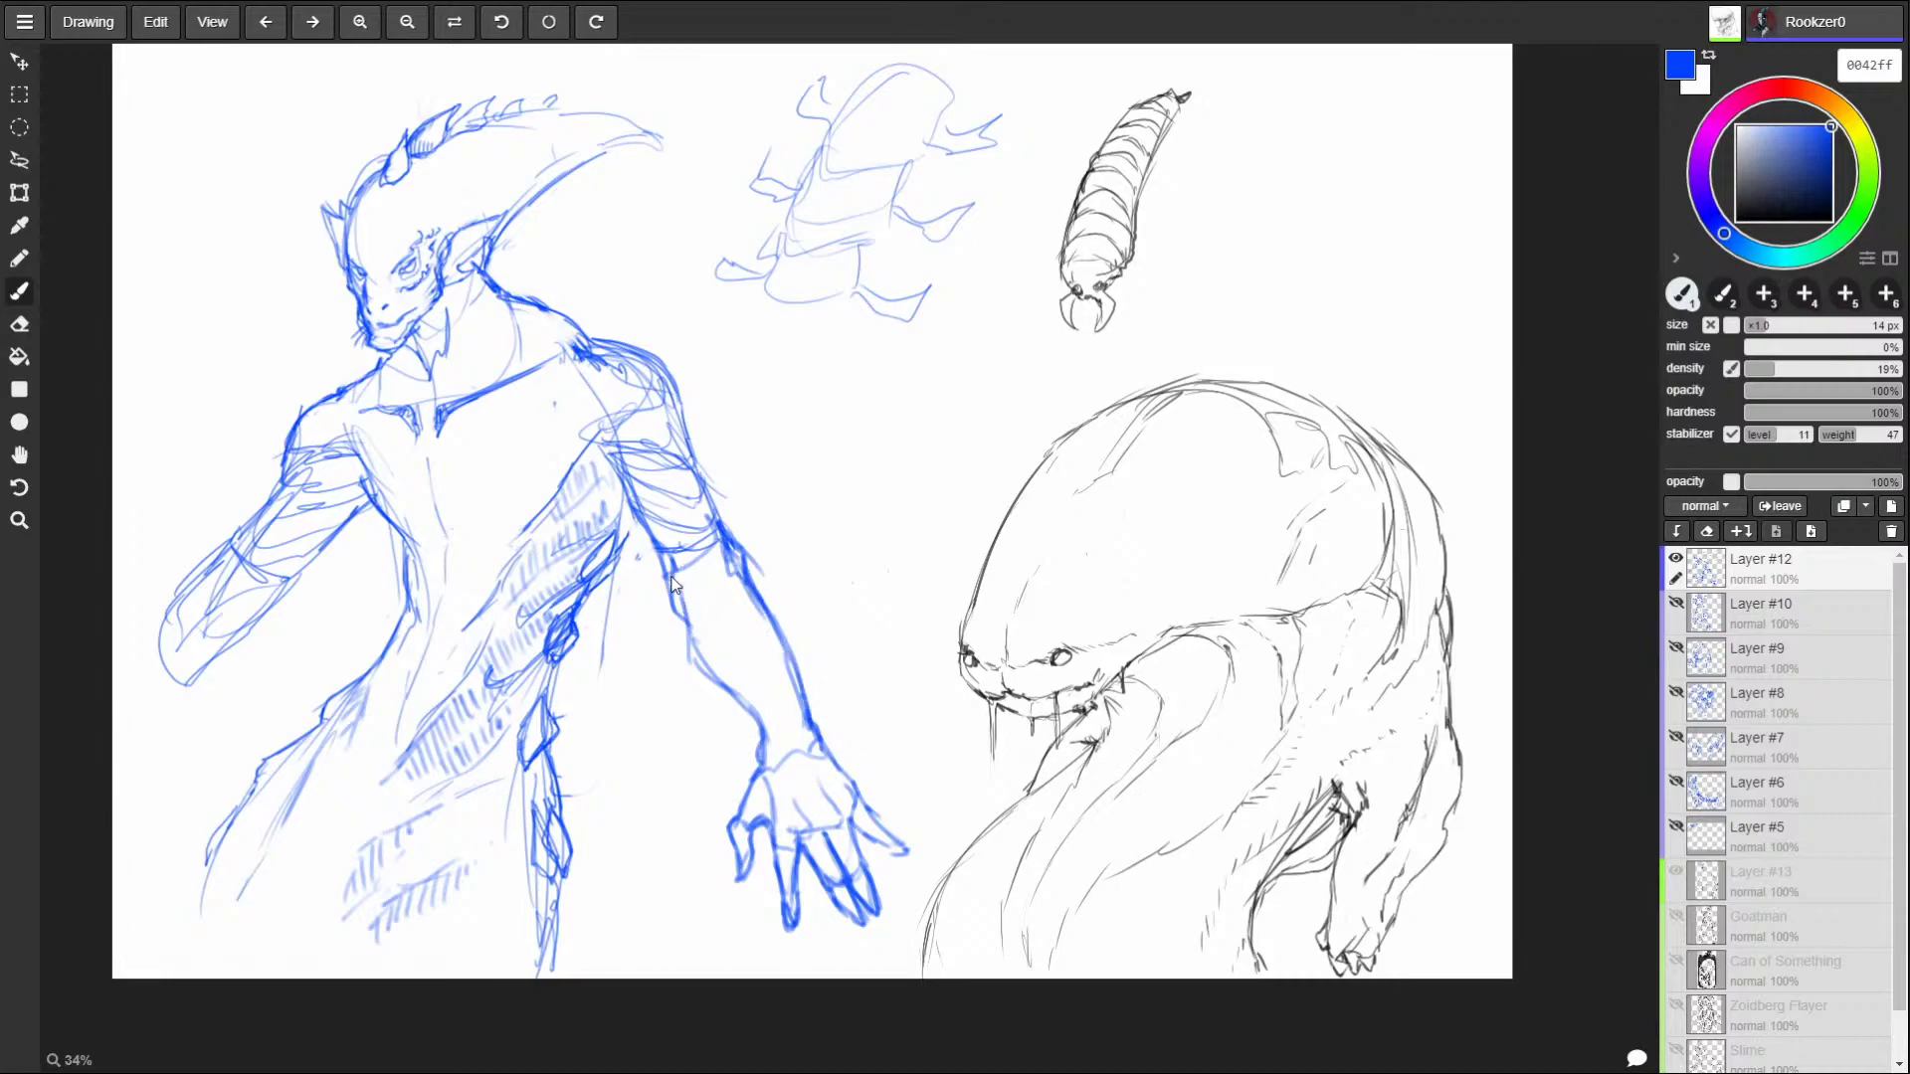
mouse_move(664, 550)
mouse_down()
mouse_move(718, 688)
mouse_move(746, 686)
mouse_up()
drag(718, 520, 696, 458)
drag(696, 456, 711, 500)
mouse_move(706, 475)
mouse_down()
mouse_move(661, 370)
mouse_move(596, 334)
mouse_up()
drag(599, 448, 509, 543)
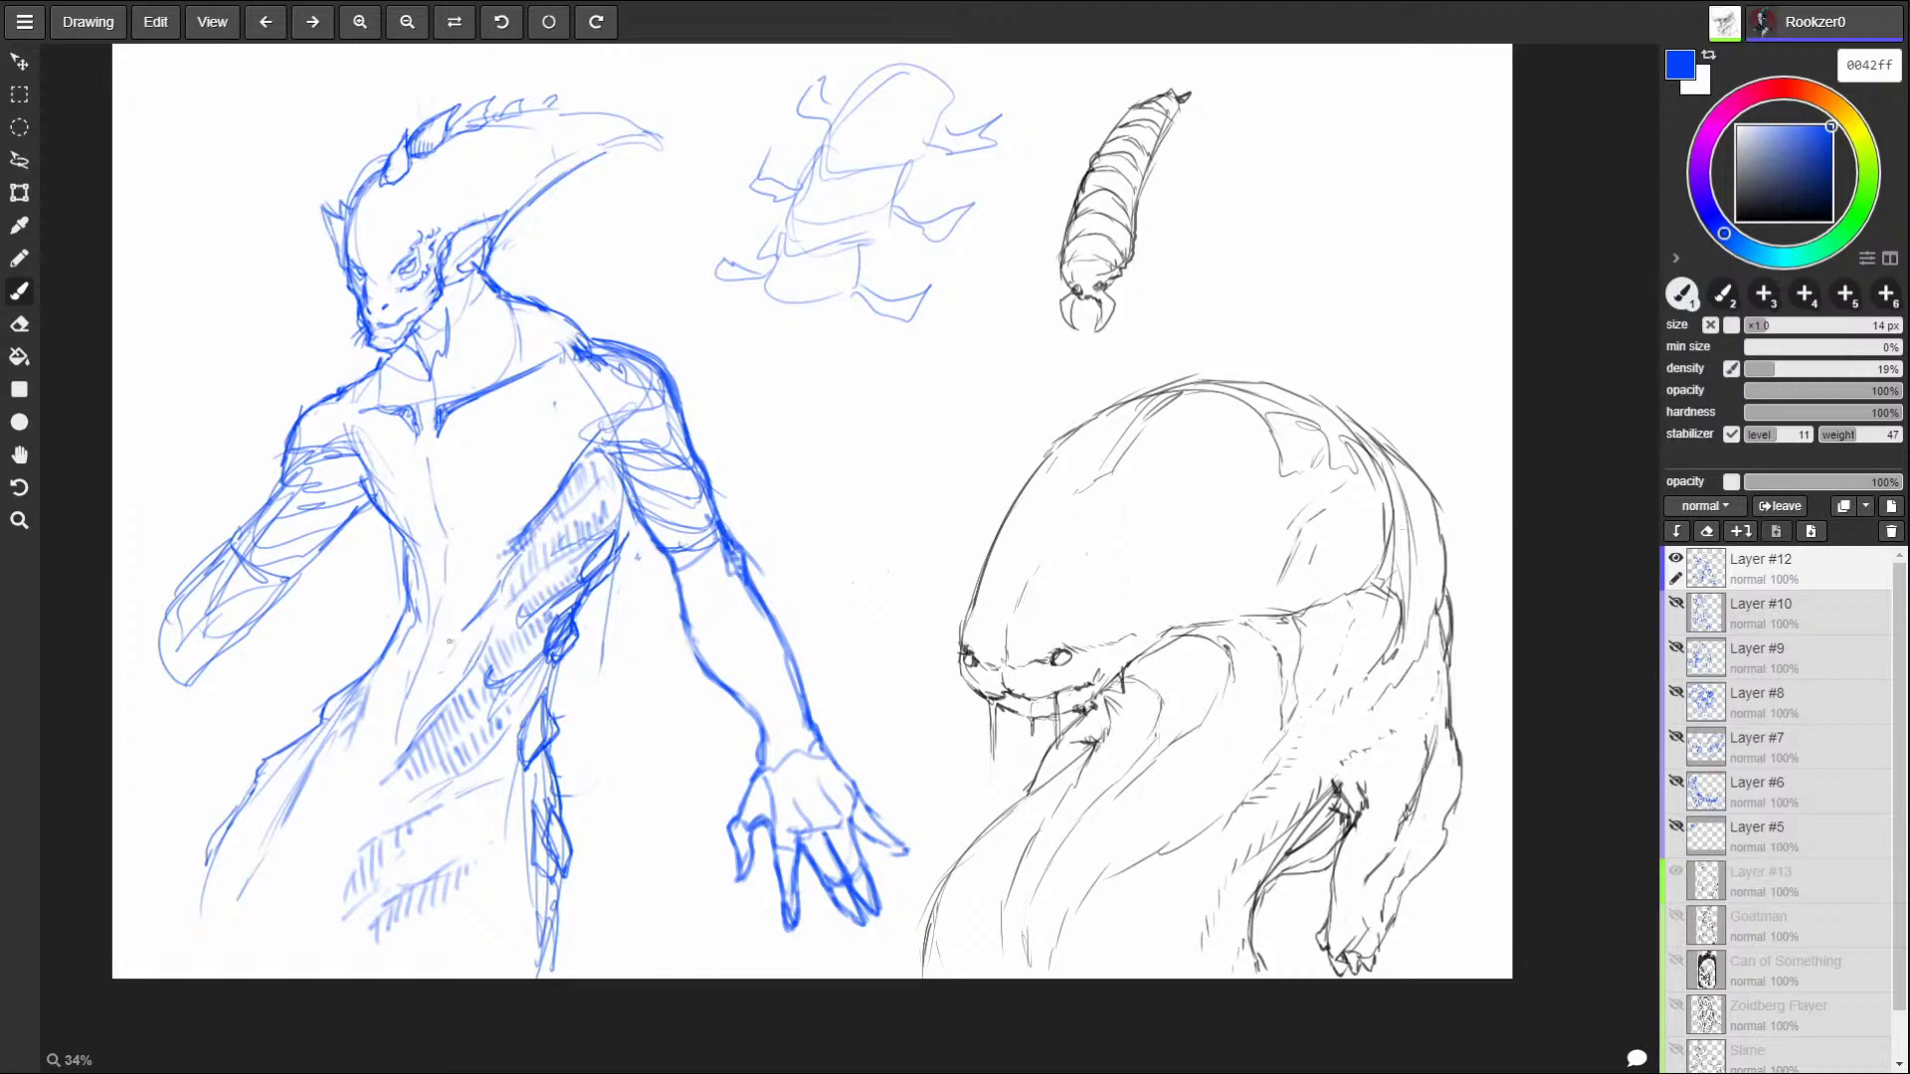
Reinforce the rib plate edges and the crest-side flank contour down past the hip.
mouse_move(475, 637)
mouse_down()
mouse_move(487, 609)
mouse_move(434, 707)
mouse_up()
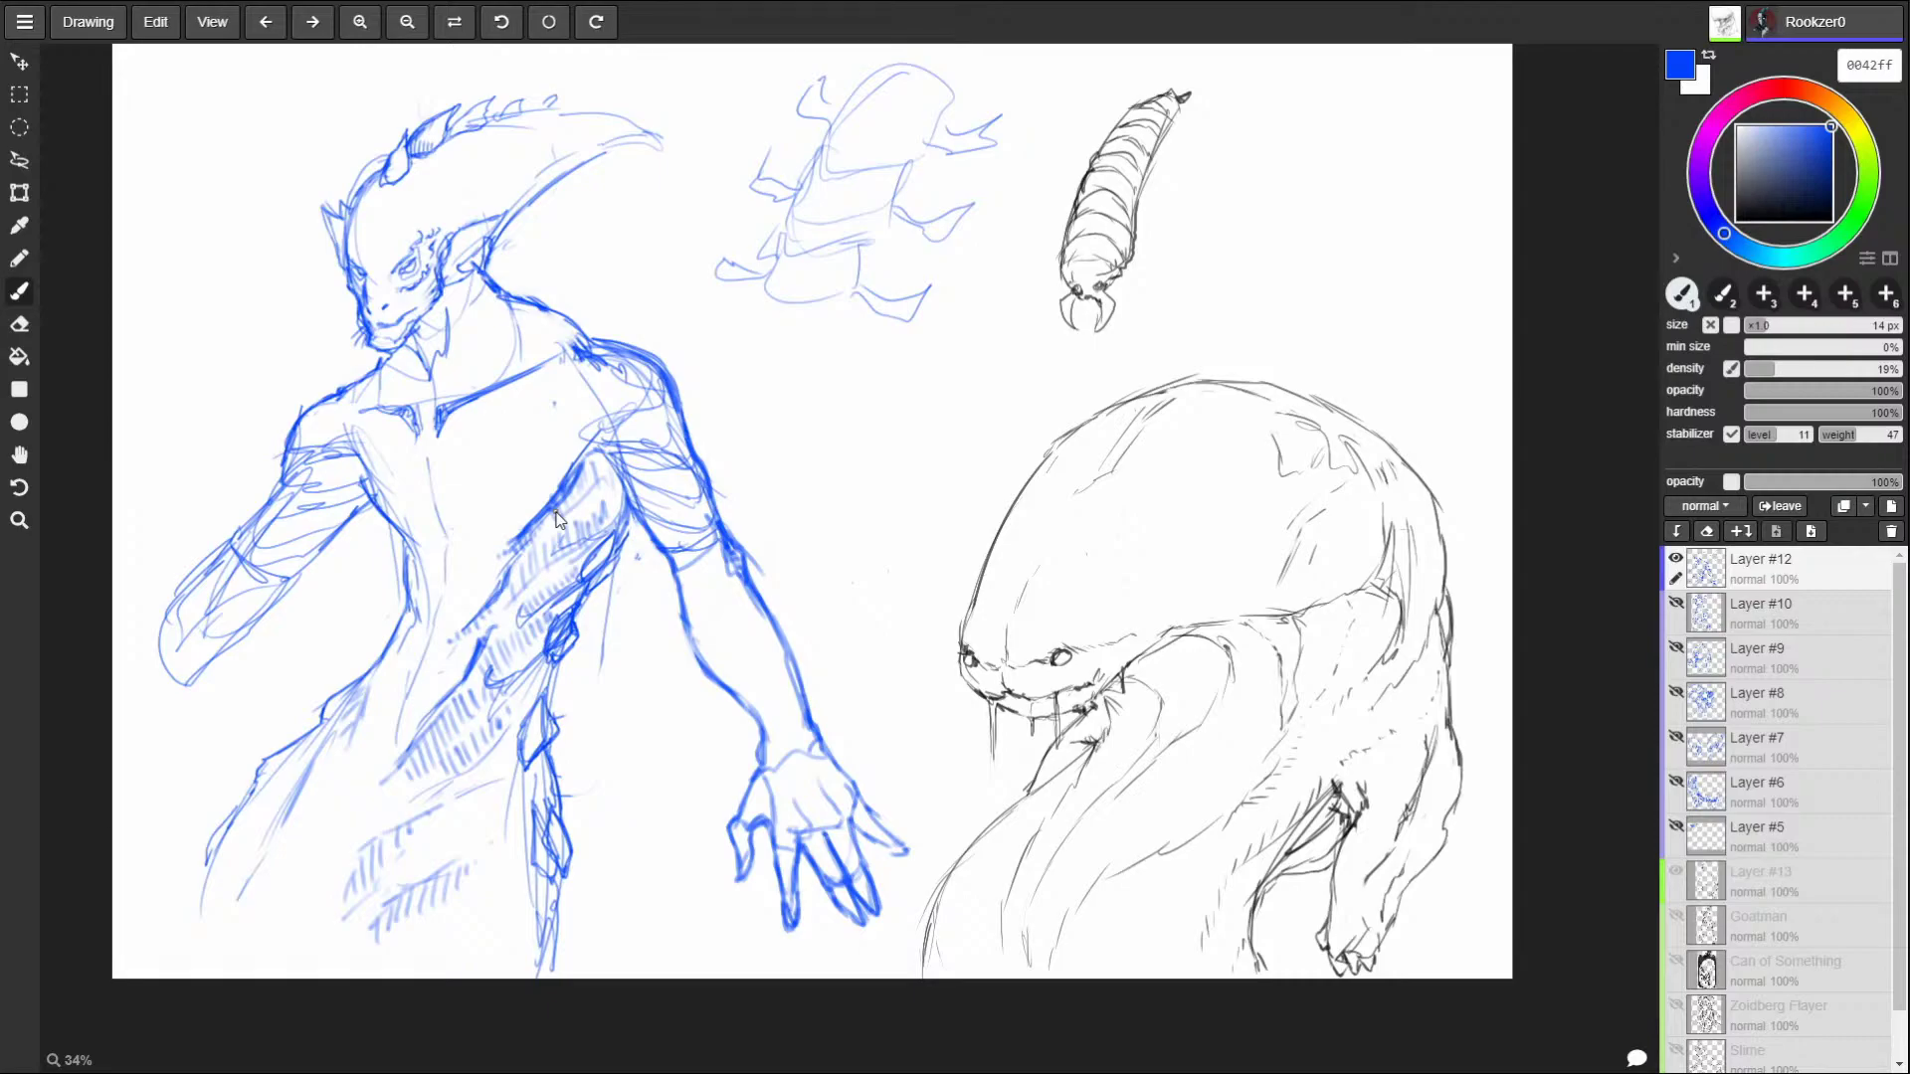
mouse_move(557, 519)
mouse_down()
mouse_move(628, 532)
mouse_move(560, 677)
mouse_move(561, 751)
mouse_up()
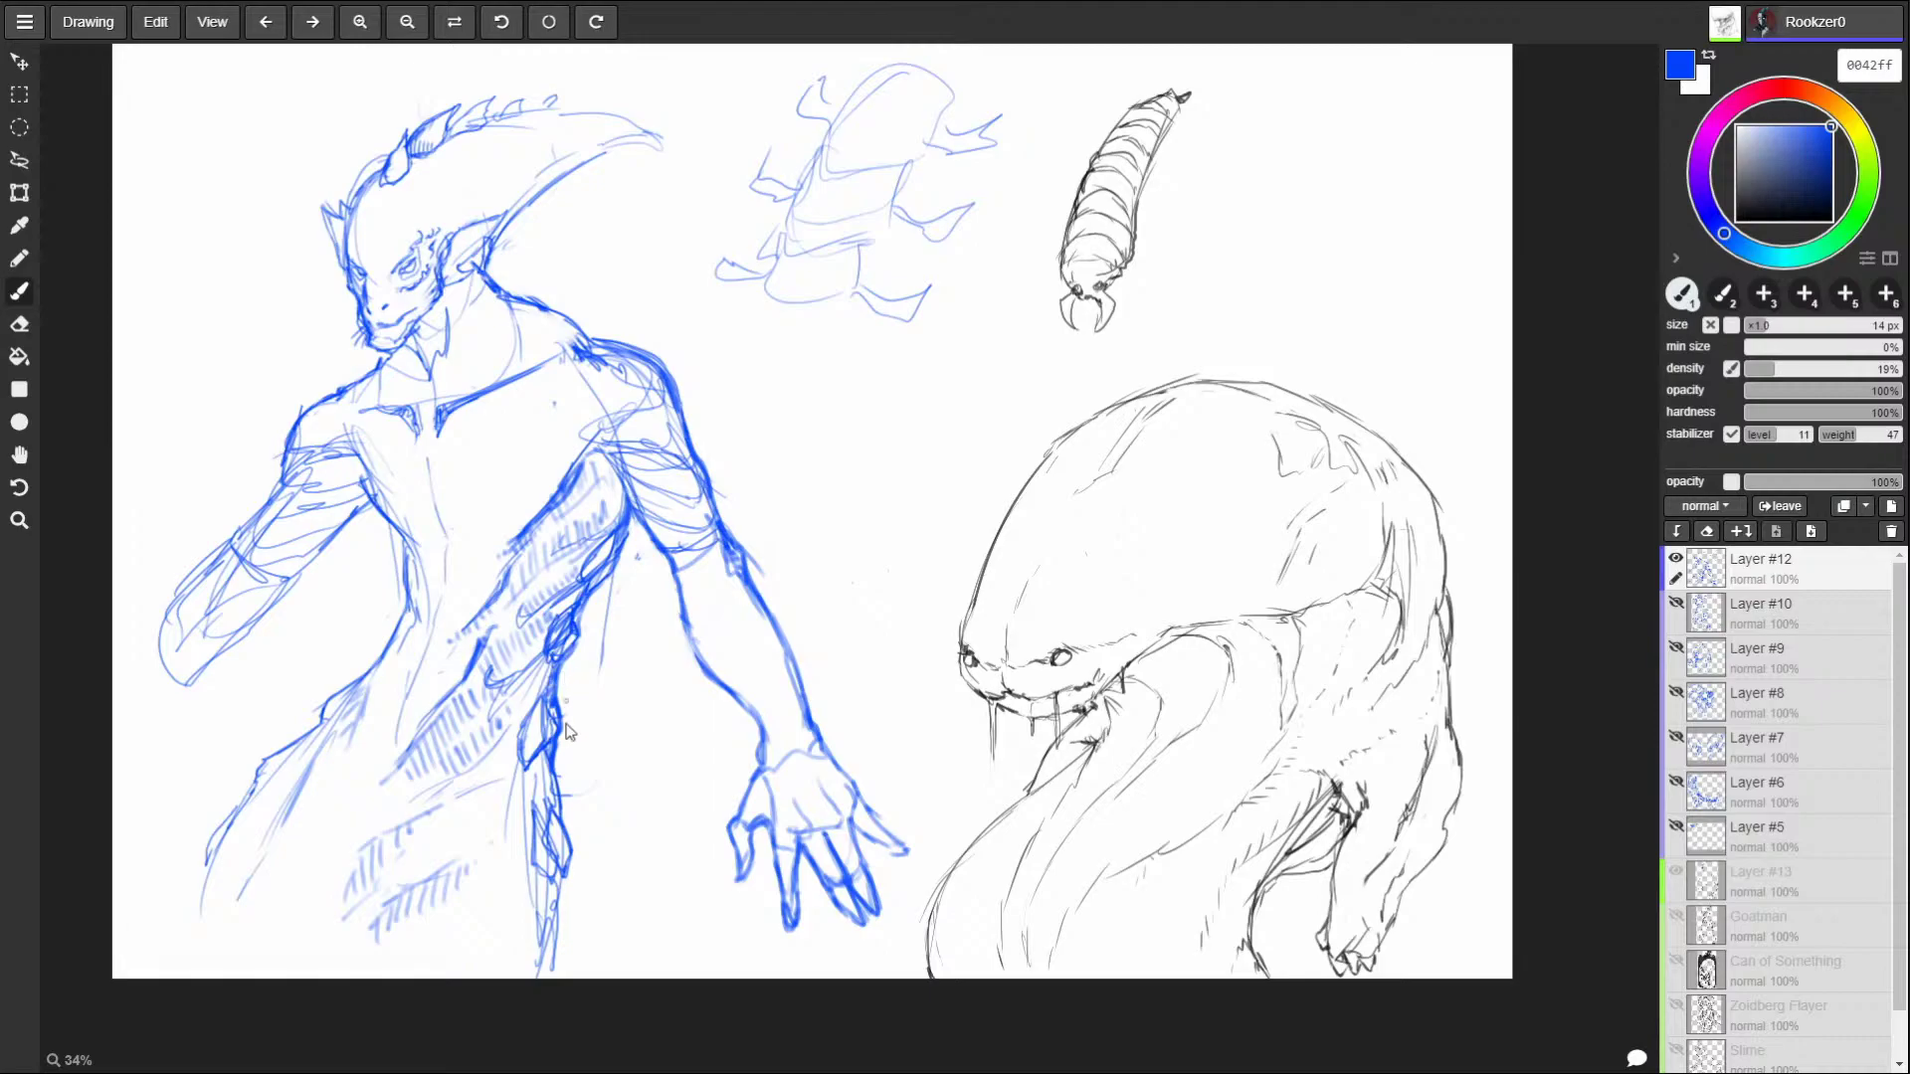
mouse_move(563, 793)
mouse_down()
mouse_move(581, 873)
mouse_move(549, 973)
mouse_up()
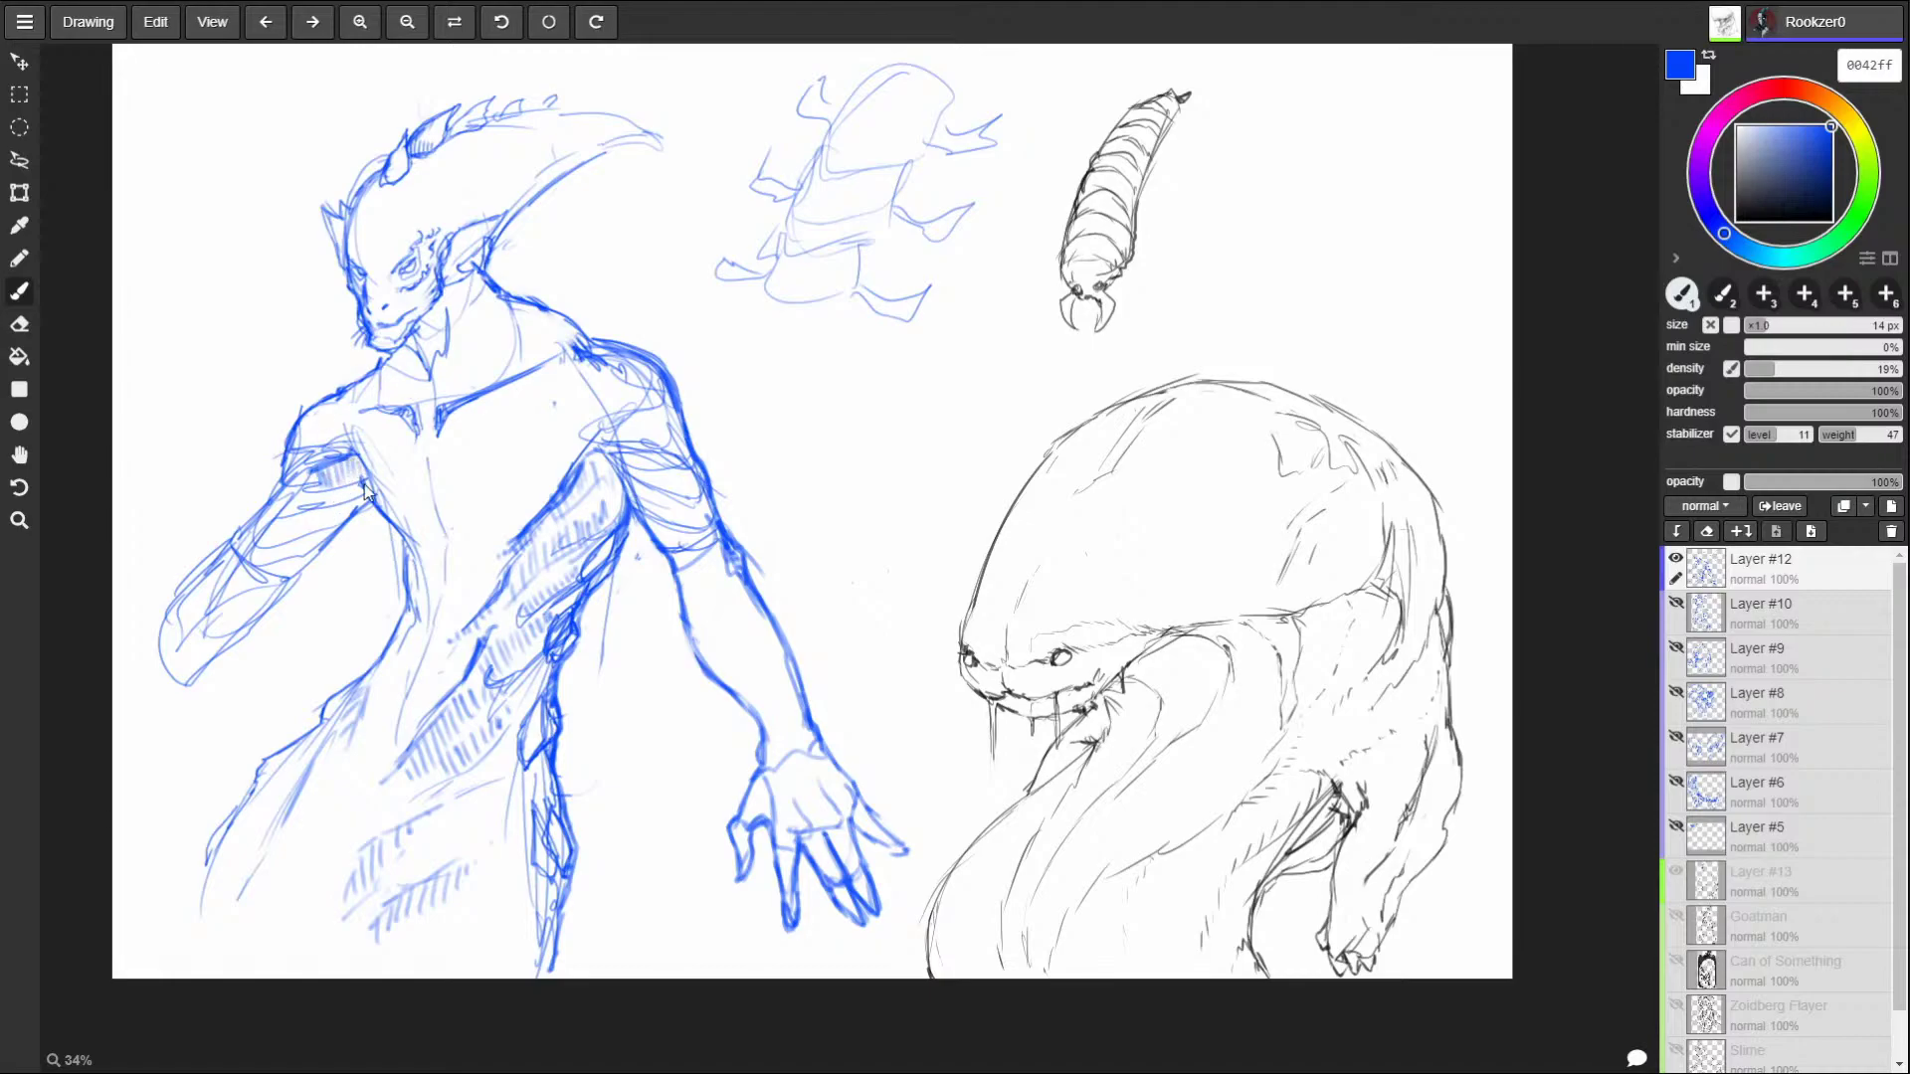
Hatch shading on the upper arm and armpit of the facing side and darken that side's waist and hip contour.
mouse_move(309, 552)
mouse_down()
mouse_move(349, 478)
mouse_move(407, 546)
mouse_up()
drag(370, 501, 356, 476)
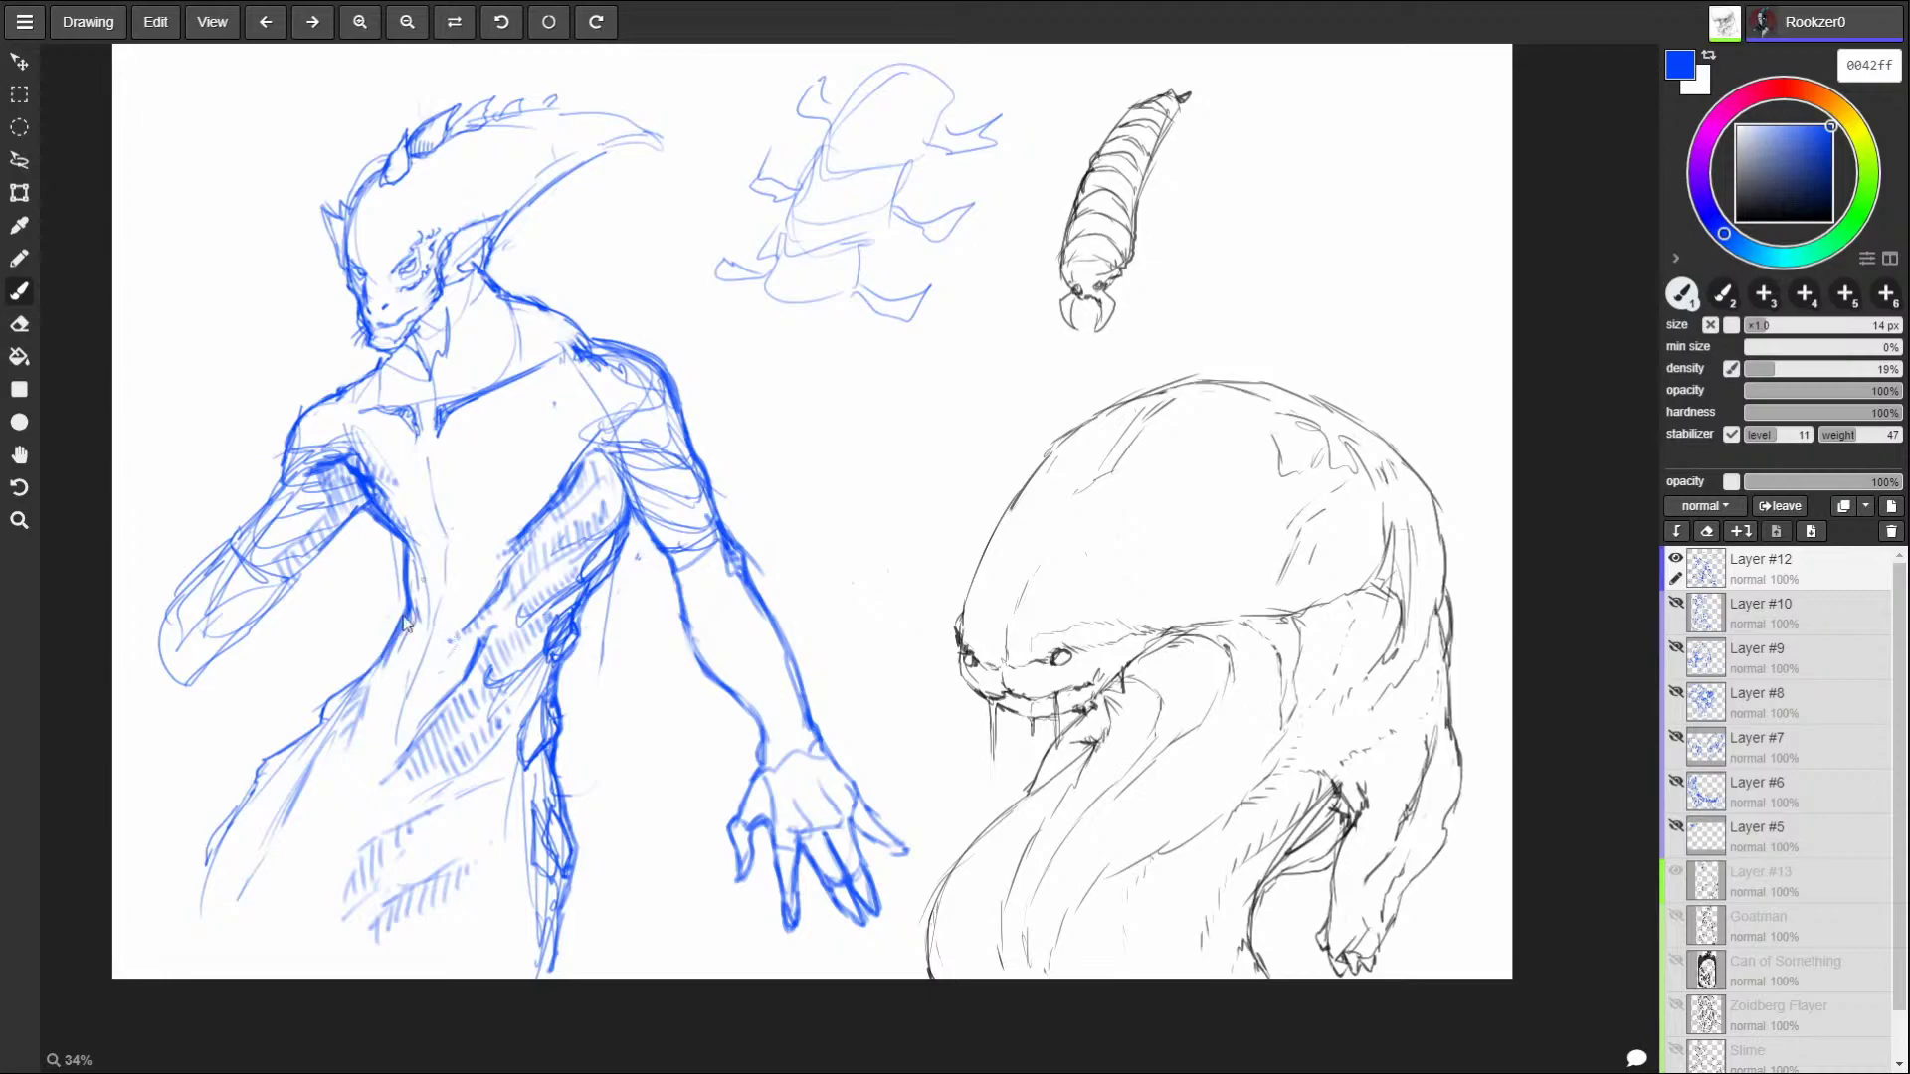
mouse_move(390, 648)
mouse_down()
mouse_move(294, 718)
mouse_move(327, 706)
mouse_move(197, 911)
mouse_up()
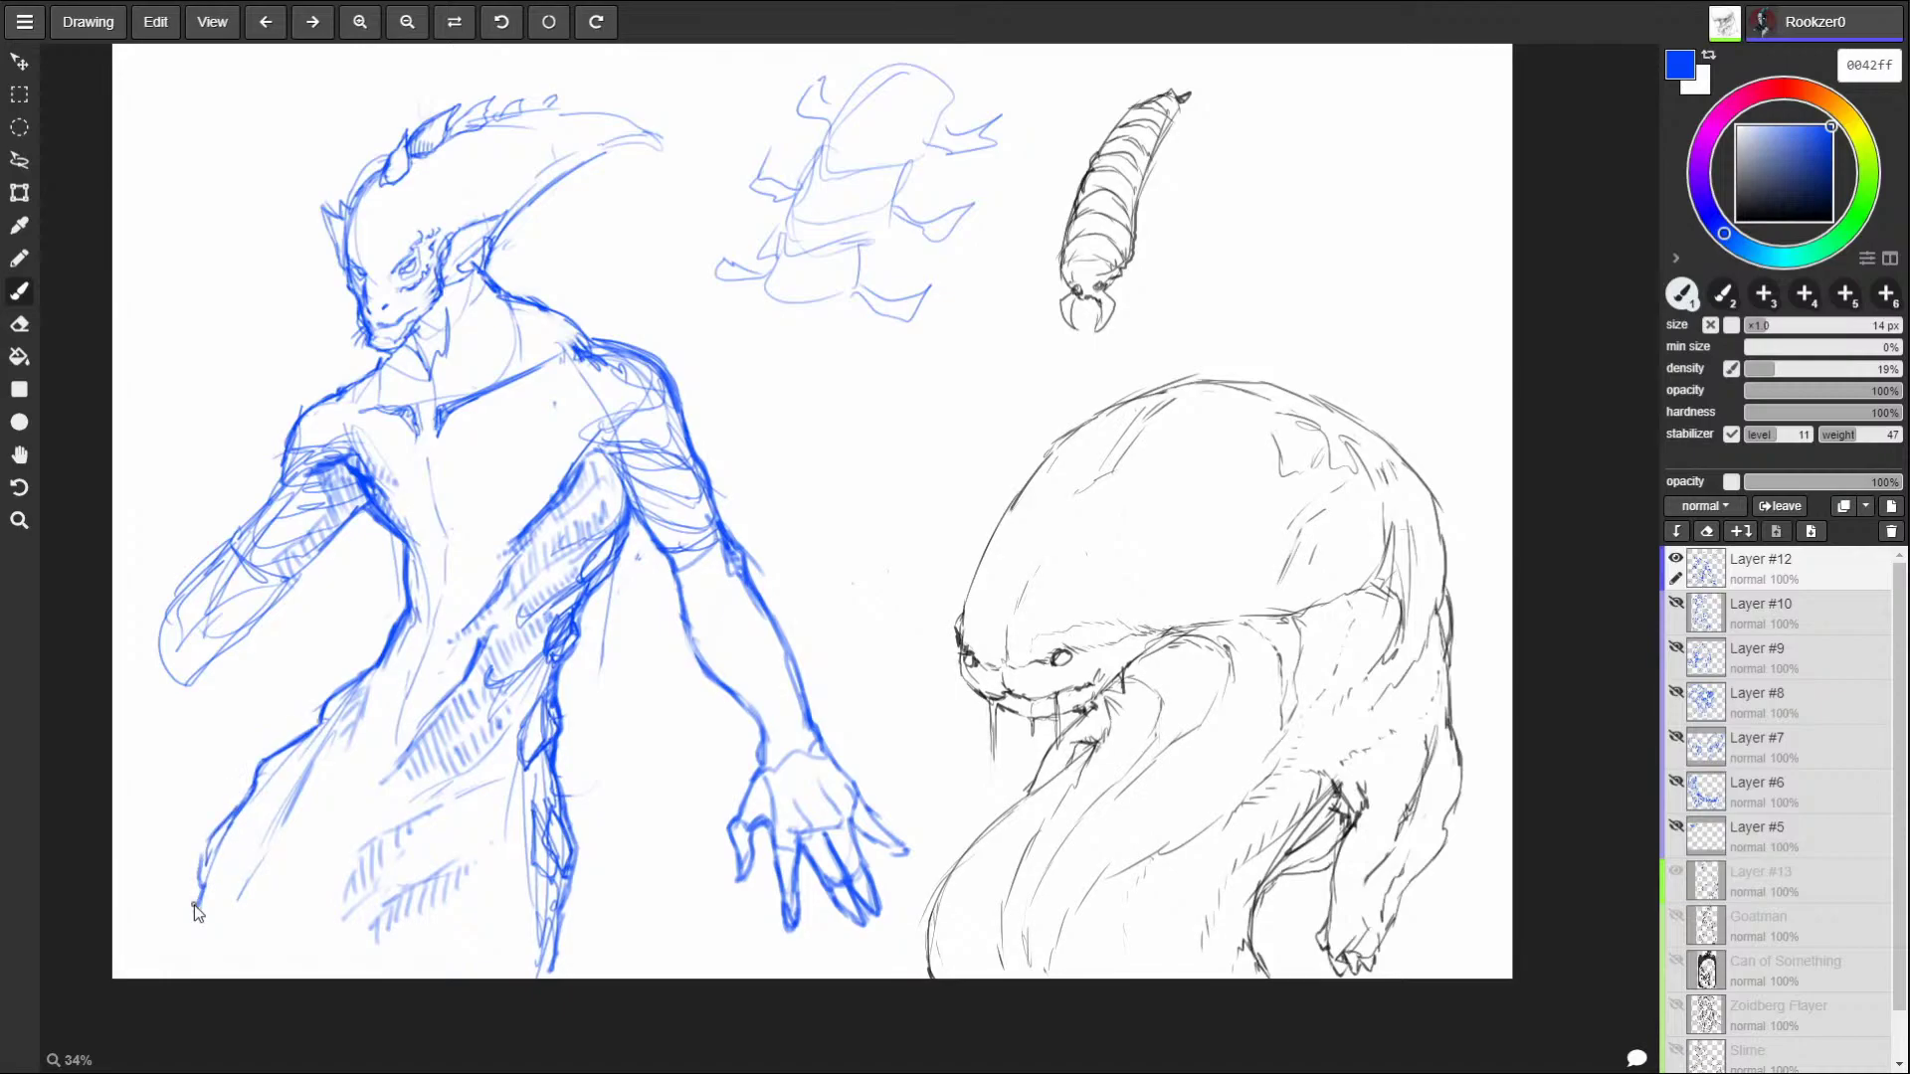
Remove the lower end of the facing-side forearm and draw a wrist and the back of a hand there.
mouse_move(278, 497)
mouse_down()
mouse_move(229, 550)
mouse_move(239, 587)
mouse_move(230, 561)
mouse_move(202, 568)
mouse_move(218, 535)
mouse_move(193, 650)
mouse_move(180, 598)
mouse_up()
key(ctrl+z)
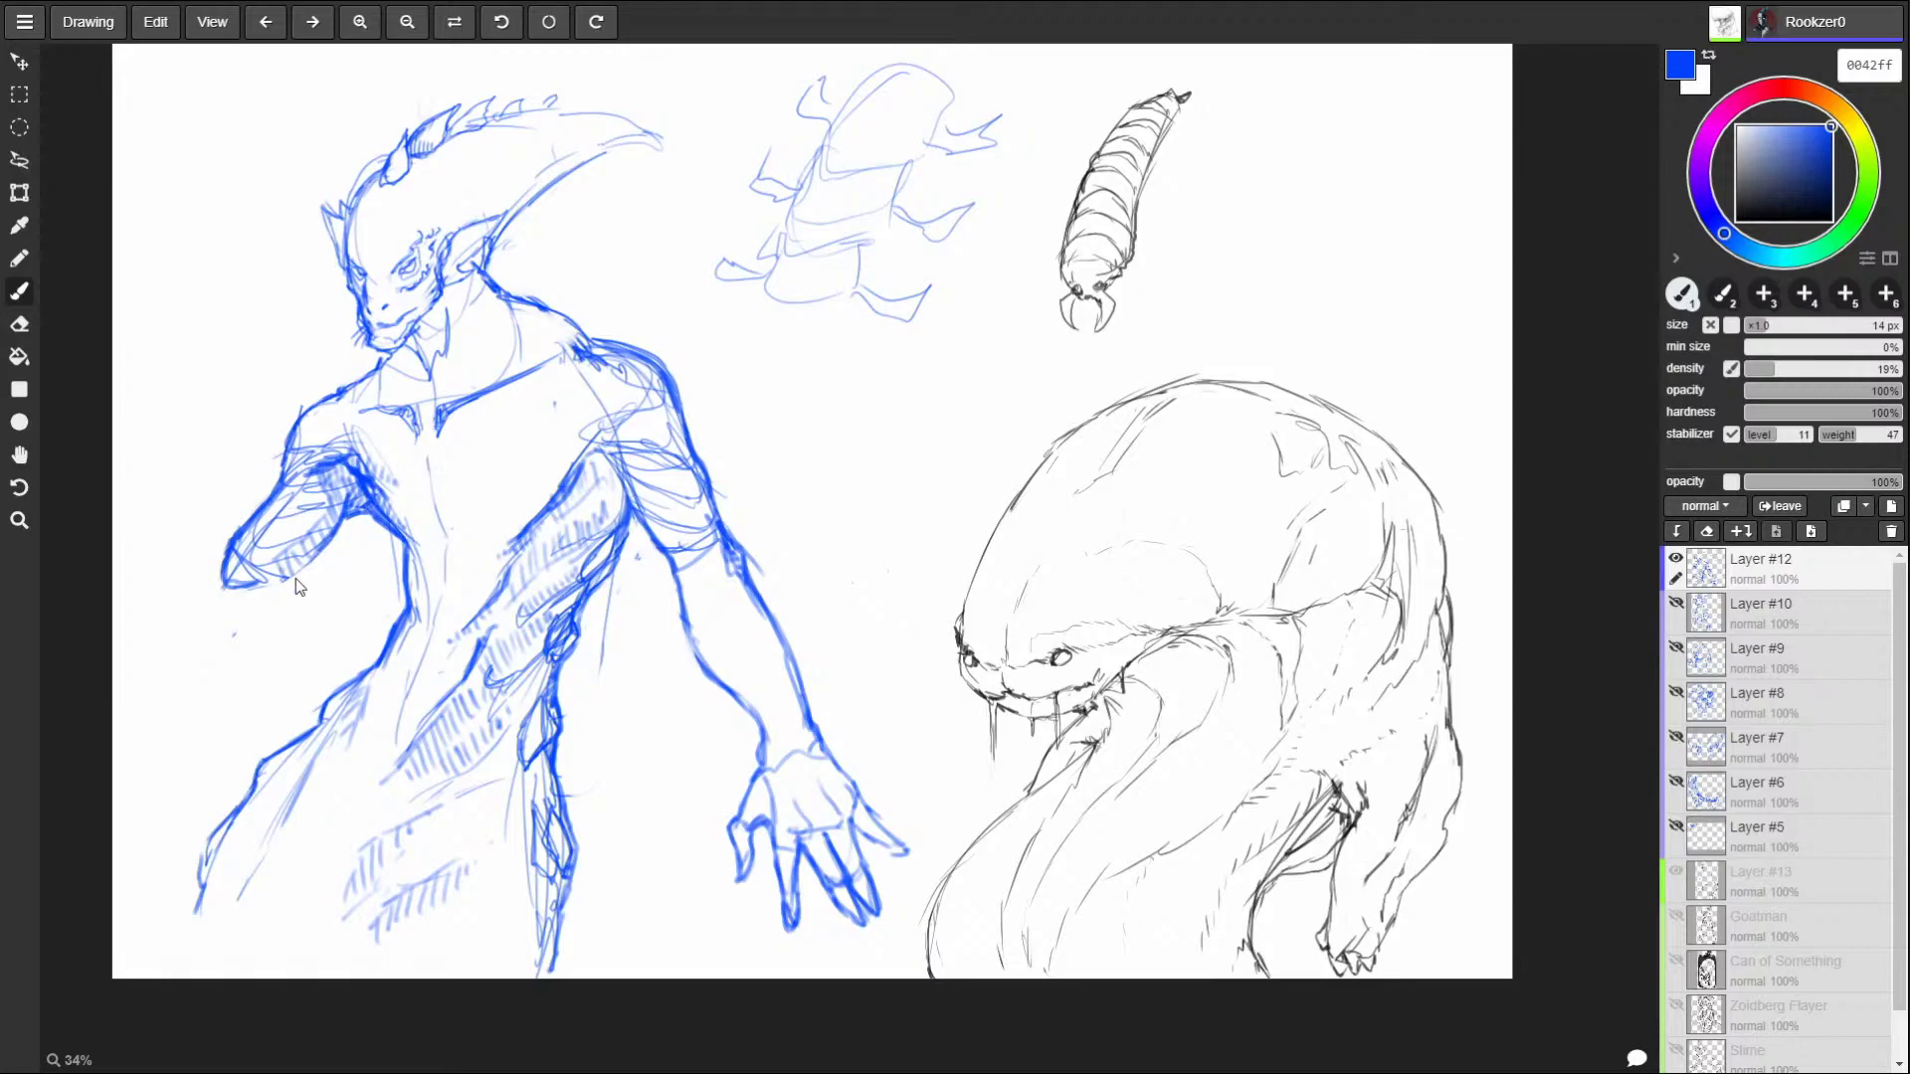
mouse_move(222, 563)
mouse_down()
mouse_move(181, 676)
mouse_move(169, 637)
mouse_up()
mouse_move(221, 567)
mouse_down()
mouse_move(185, 621)
mouse_move(263, 619)
mouse_move(249, 648)
mouse_up()
drag(223, 632, 193, 655)
mouse_move(211, 587)
mouse_down()
mouse_move(209, 671)
mouse_move(214, 587)
mouse_move(169, 701)
mouse_move(227, 676)
mouse_move(256, 591)
mouse_move(221, 674)
mouse_up()
Draw curled clawed fingers on the facing-side hand, undoing and reworking the knuckle strokes.
mouse_move(256, 601)
mouse_down()
mouse_move(287, 577)
mouse_move(194, 593)
mouse_move(161, 696)
mouse_move(199, 666)
mouse_move(150, 761)
mouse_up()
mouse_move(154, 696)
mouse_down()
mouse_move(215, 687)
mouse_move(194, 767)
mouse_move(145, 711)
mouse_move(228, 646)
mouse_move(173, 726)
mouse_move(177, 789)
mouse_move(154, 766)
mouse_move(241, 686)
mouse_move(177, 664)
mouse_move(154, 744)
mouse_move(197, 760)
mouse_move(163, 753)
mouse_up()
mouse_move(181, 722)
mouse_down()
mouse_move(199, 764)
mouse_move(154, 652)
mouse_move(223, 637)
mouse_move(214, 699)
mouse_move(263, 680)
mouse_up()
mouse_move(264, 680)
mouse_down()
mouse_move(255, 724)
mouse_move(225, 708)
mouse_move(229, 738)
mouse_move(260, 689)
mouse_move(233, 668)
mouse_up()
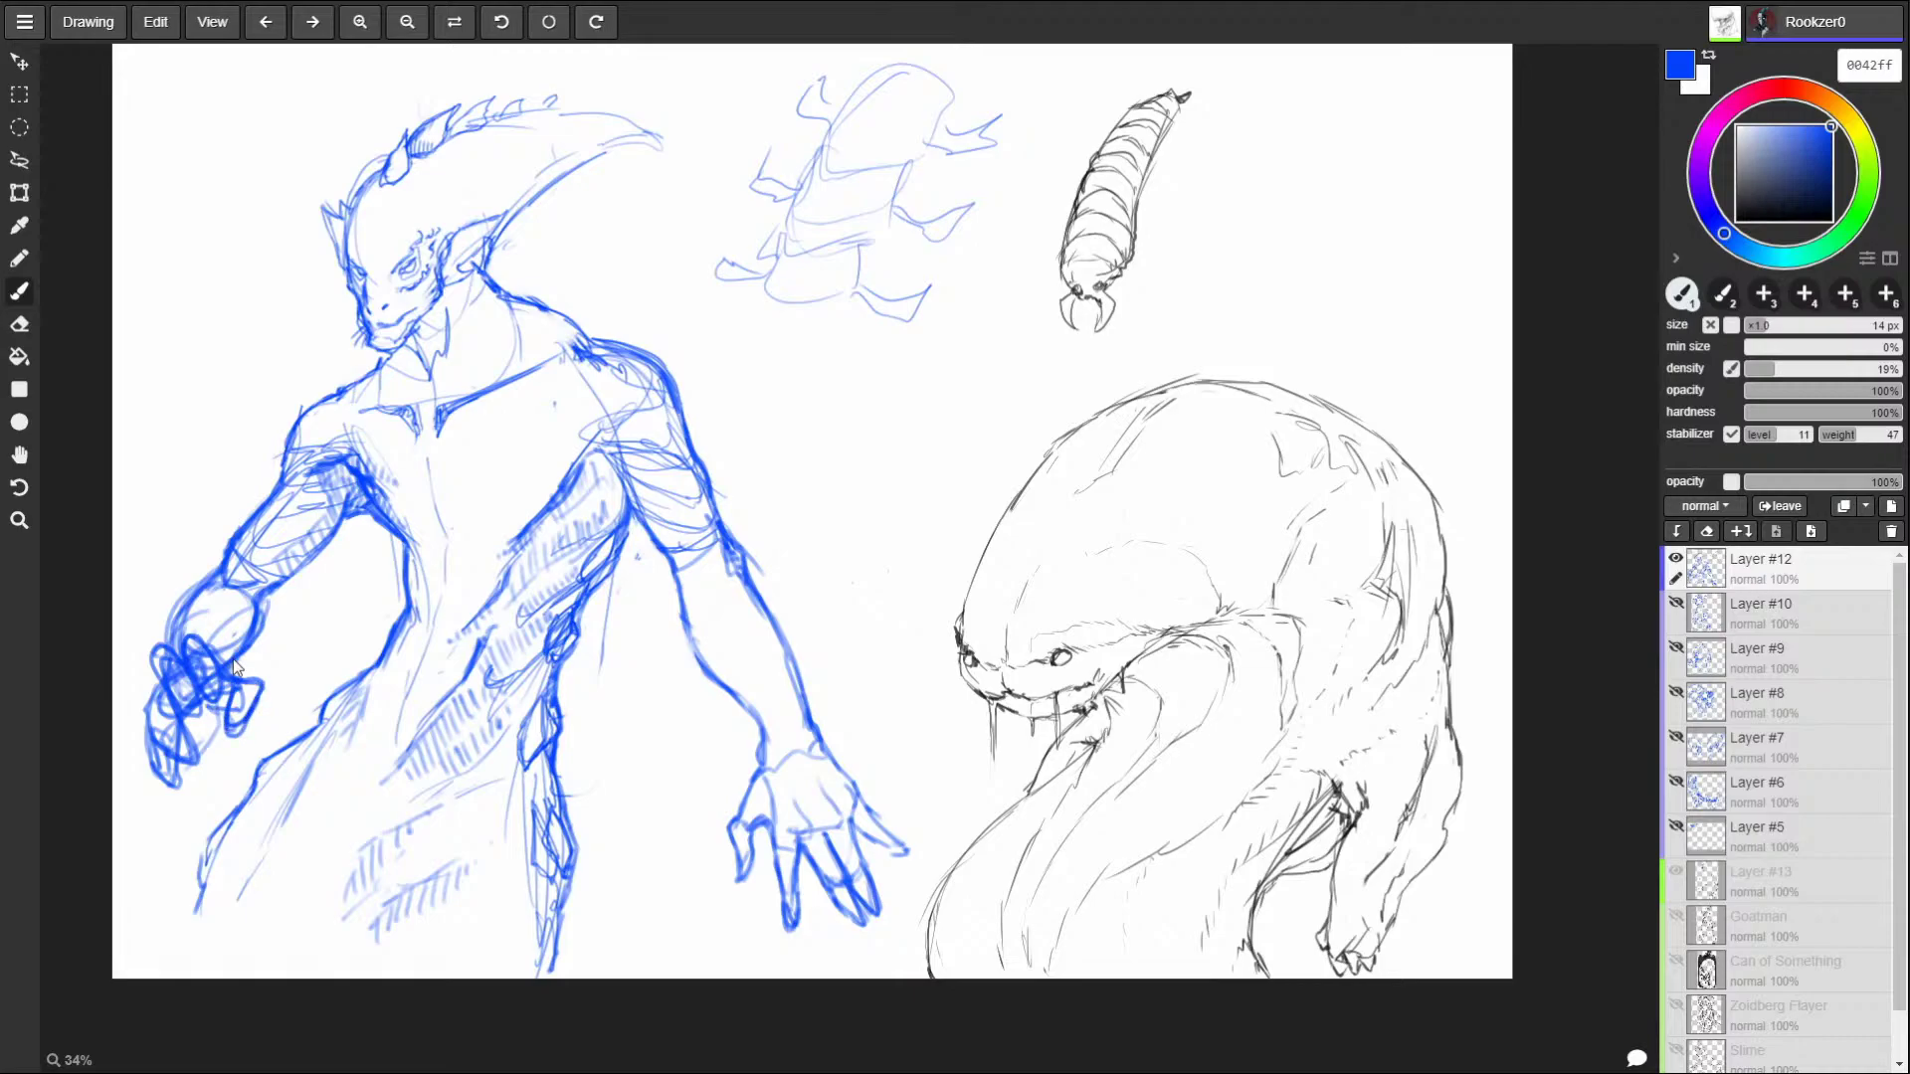
key(ctrl+z)
key(ctrl+z)
key(ctrl+z)
mouse_move(163, 669)
mouse_down()
mouse_move(135, 701)
mouse_move(145, 738)
mouse_move(171, 722)
mouse_move(197, 756)
mouse_move(174, 756)
mouse_move(164, 718)
mouse_move(157, 776)
mouse_move(185, 788)
mouse_move(183, 766)
mouse_move(139, 761)
mouse_move(161, 696)
mouse_move(130, 695)
mouse_move(139, 729)
mouse_move(155, 696)
mouse_up()
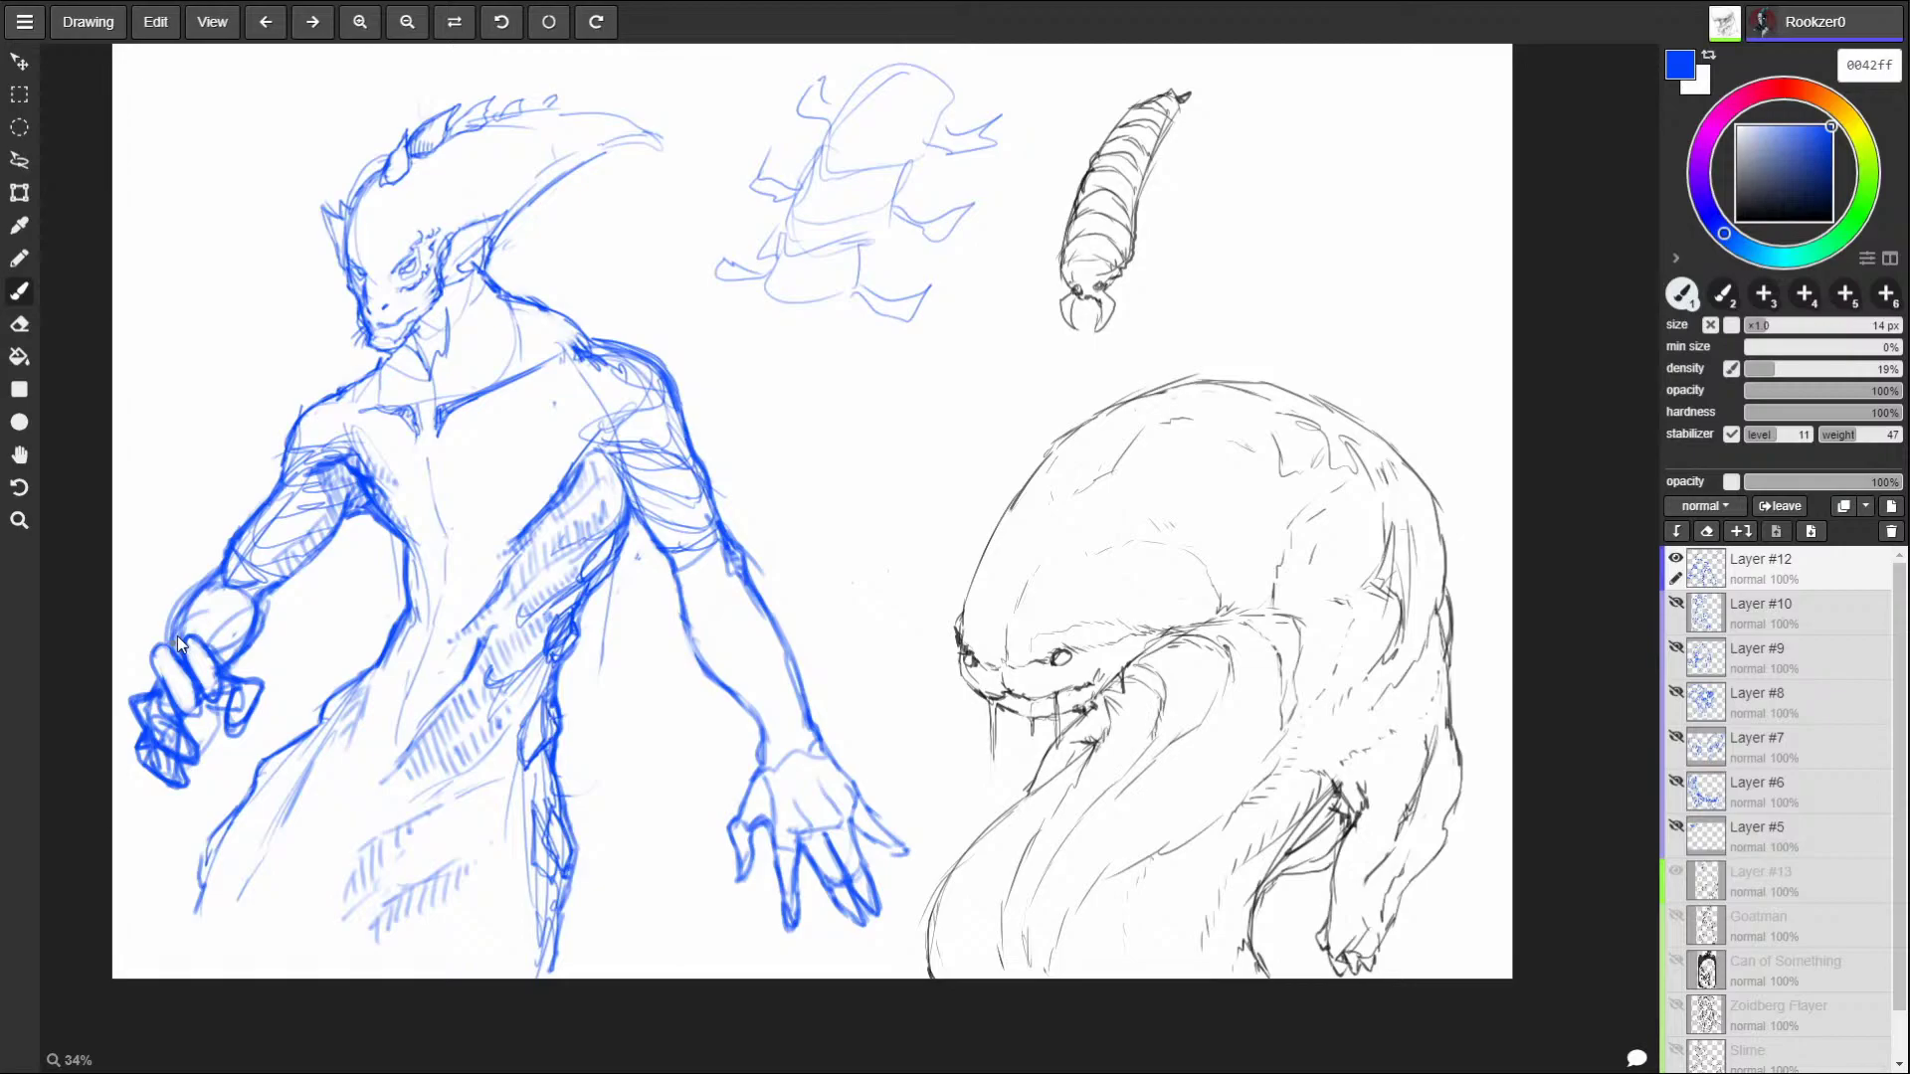
Hide the humanoid's layer, move it below Layer #10, and add a new layer at the top of the stack.
click(1676, 558)
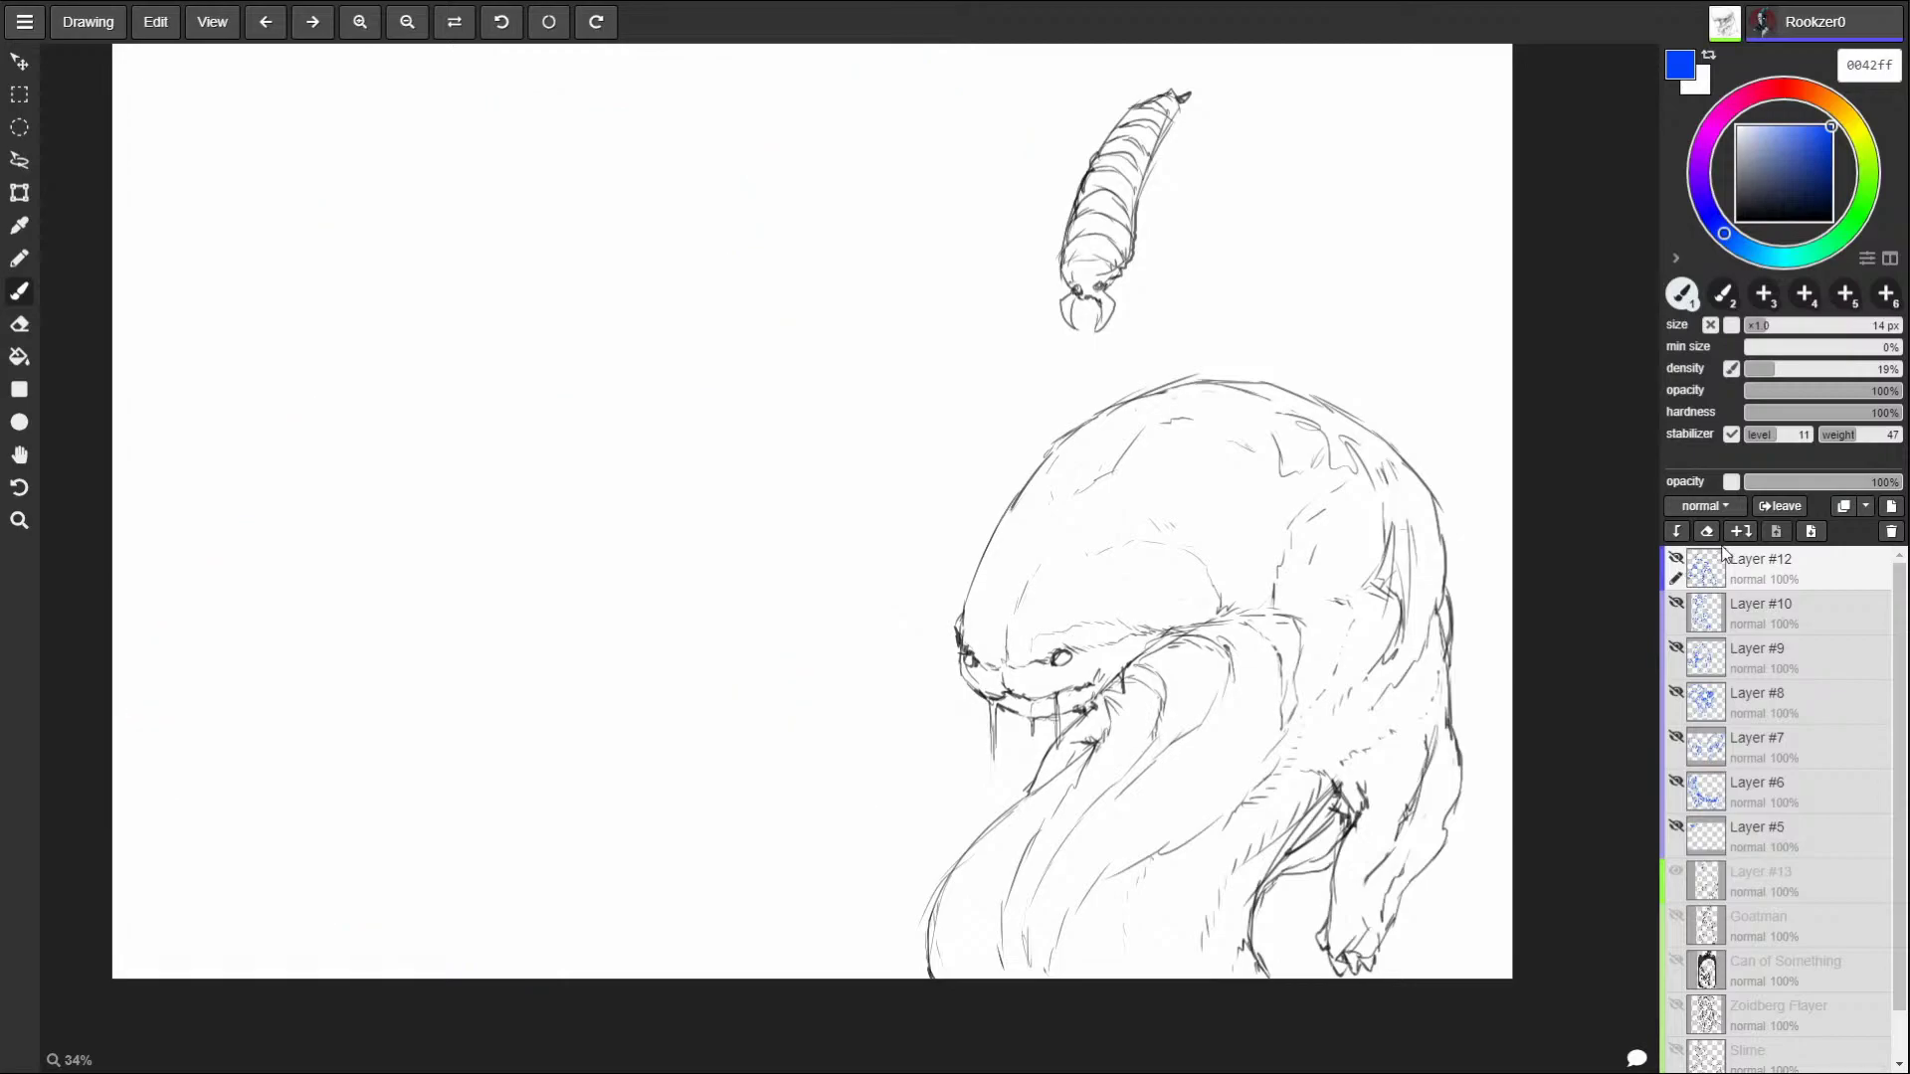
click(1810, 531)
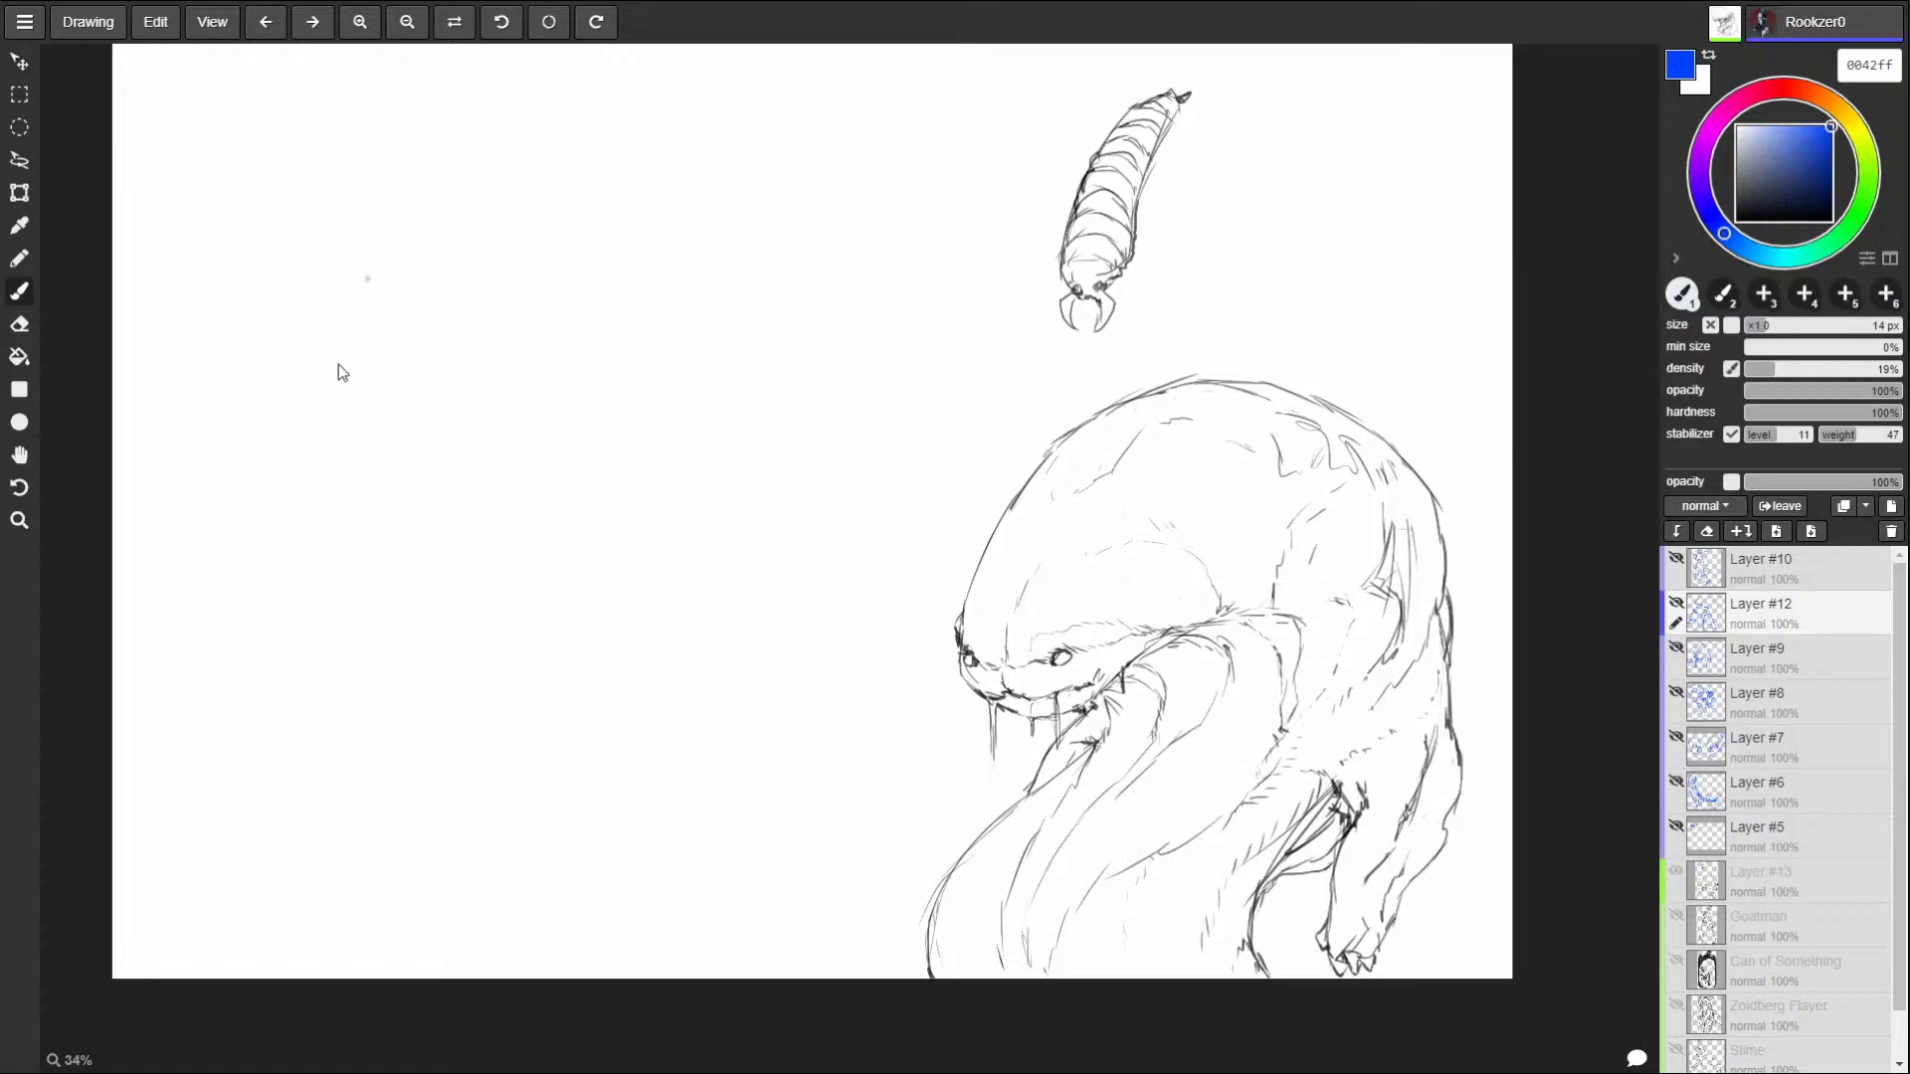
click(431, 423)
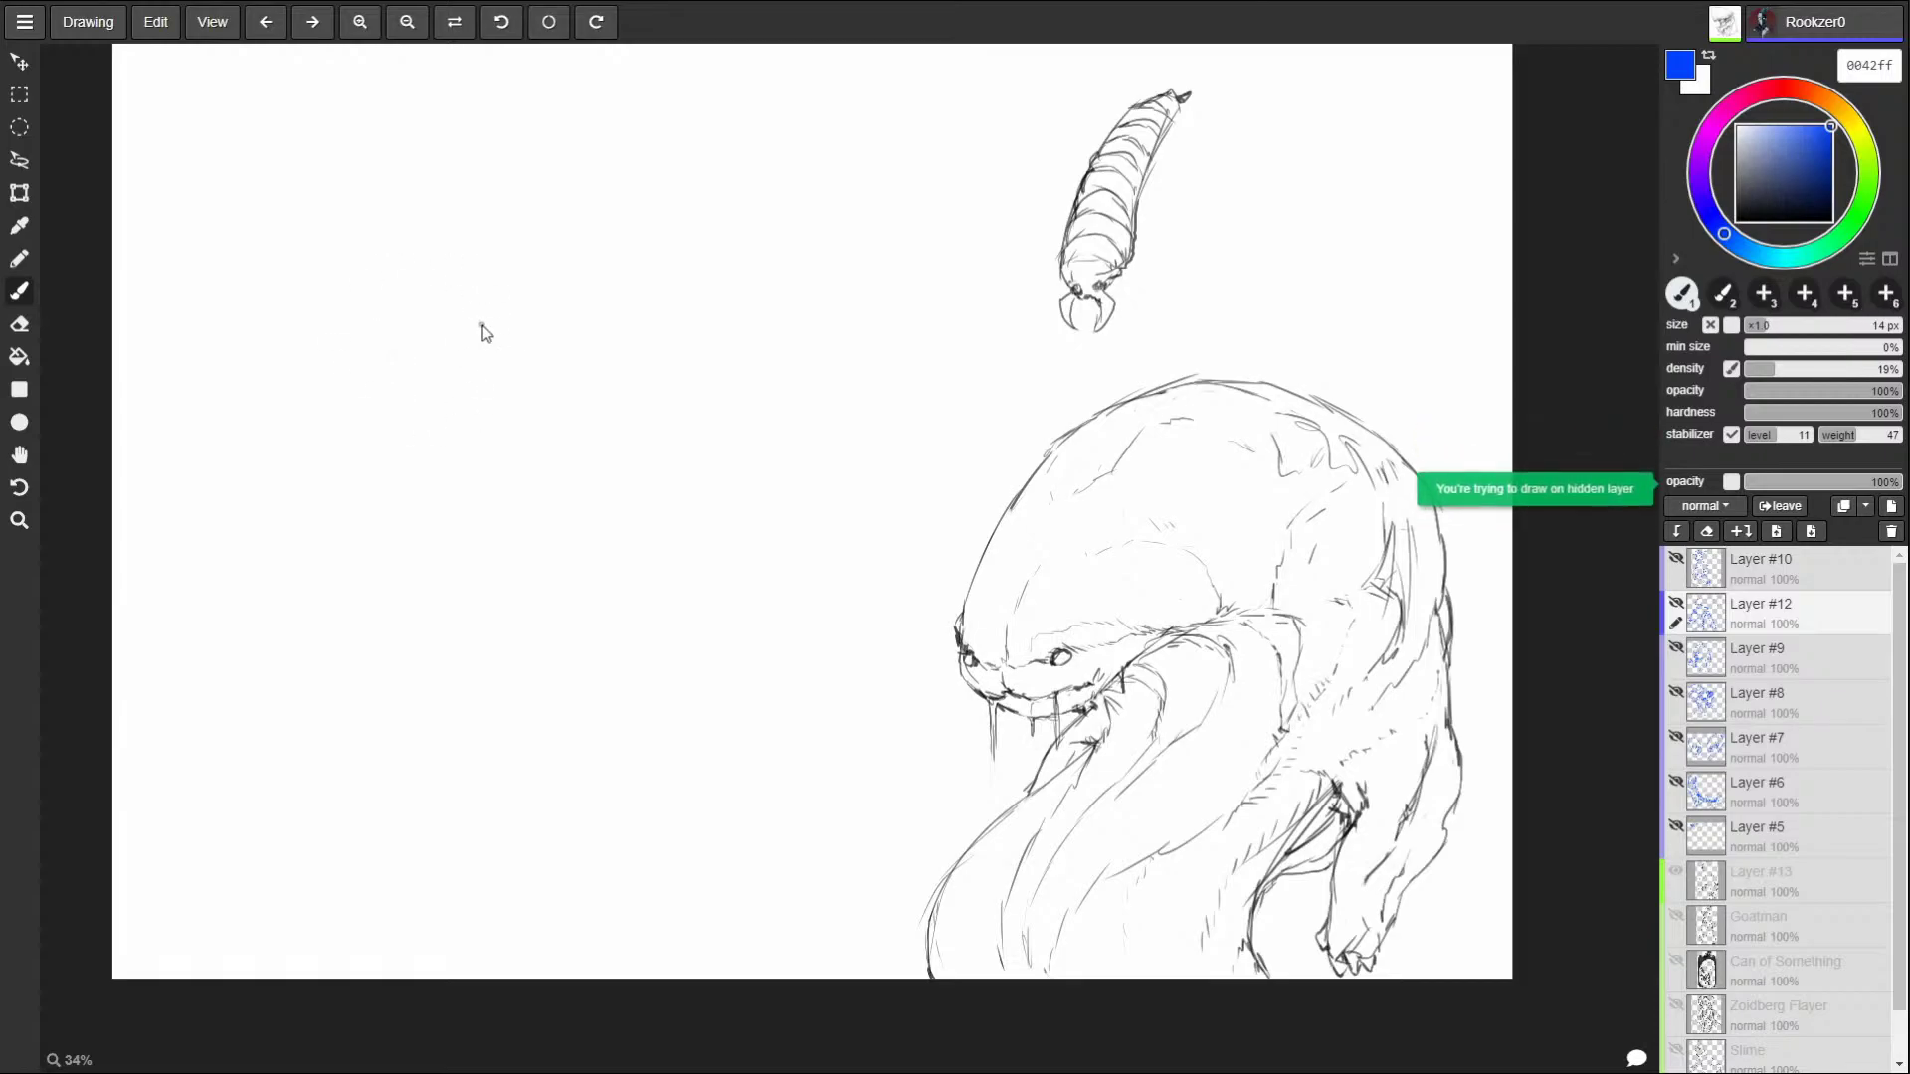
click(1891, 506)
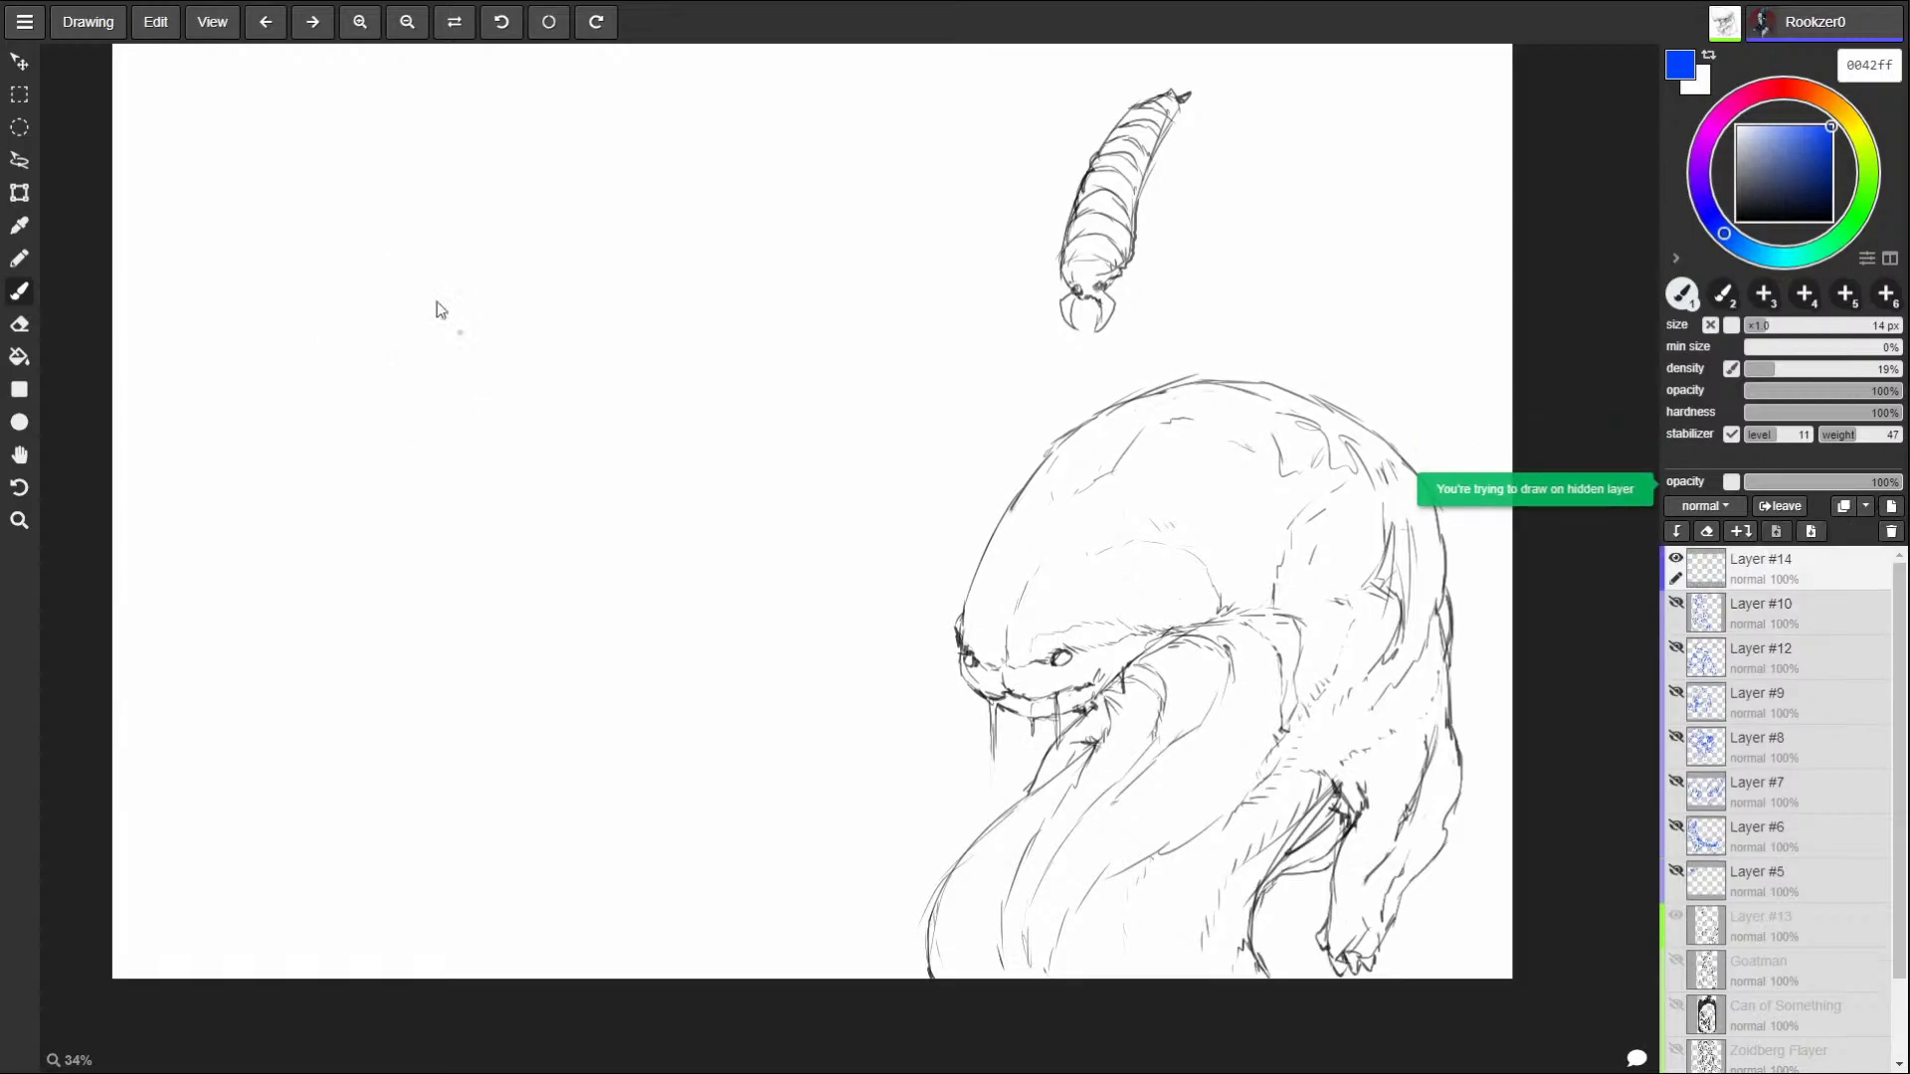
Sketch a round head with a large pointed ear on each side in the canvas's empty upper-left area.
mouse_move(350, 286)
mouse_down()
mouse_move(336, 298)
mouse_move(397, 474)
mouse_up()
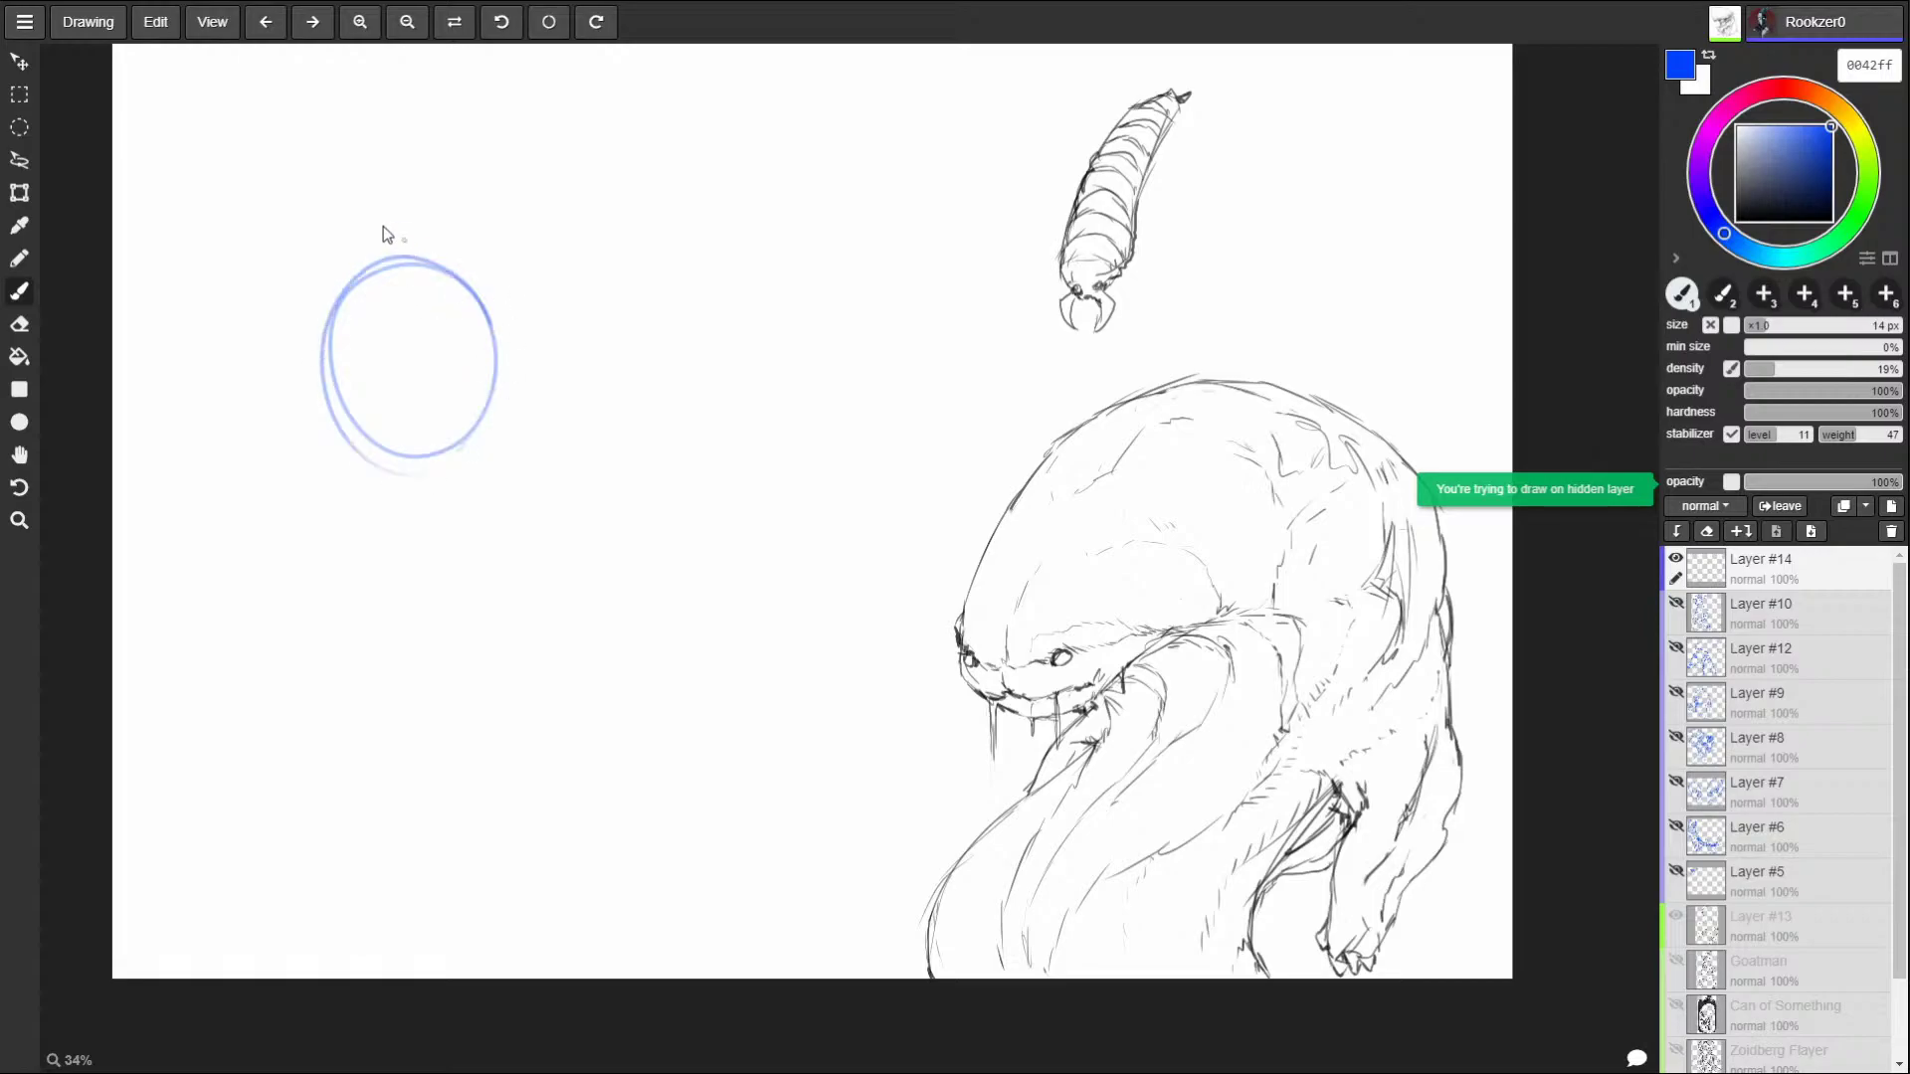
mouse_move(343, 289)
mouse_down()
mouse_move(291, 269)
mouse_move(326, 290)
mouse_move(339, 348)
mouse_move(245, 323)
mouse_up()
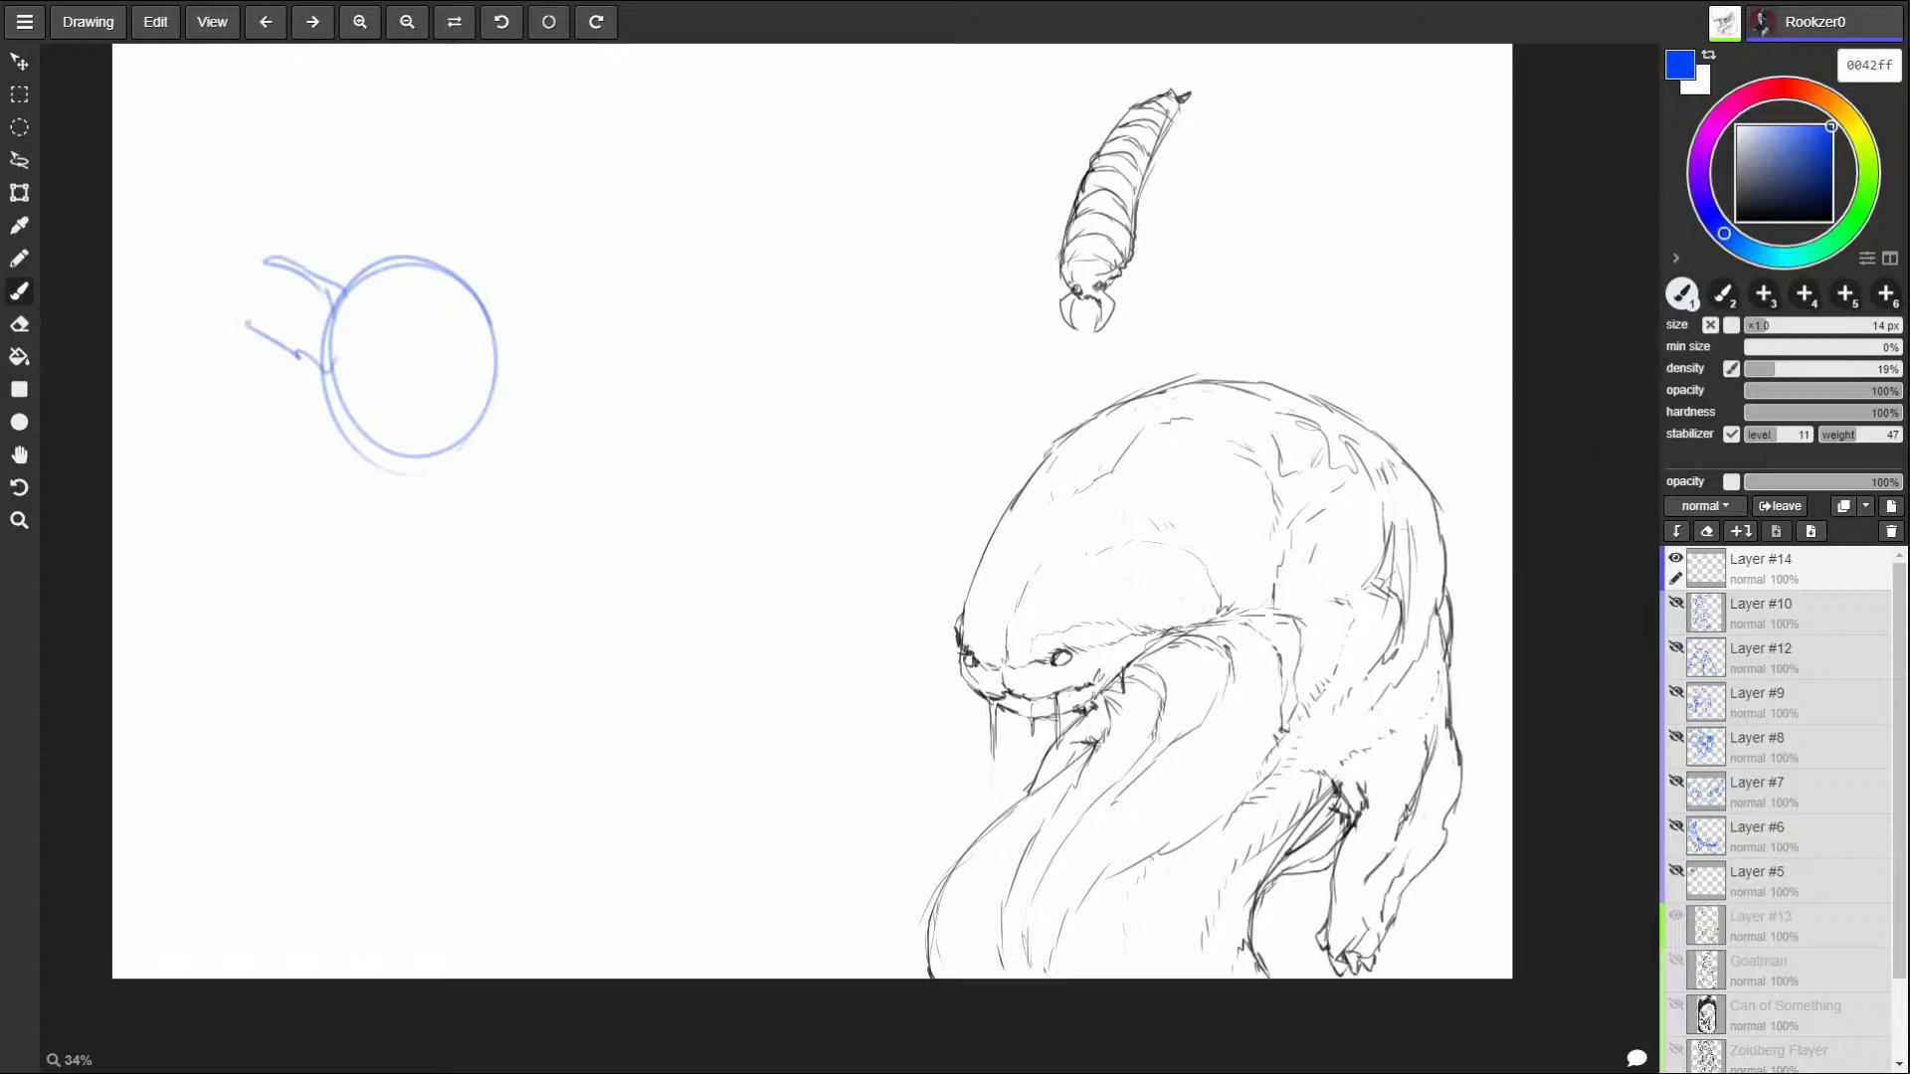
drag(241, 195, 309, 279)
mouse_move(487, 291)
mouse_down()
mouse_move(529, 216)
mouse_move(551, 315)
mouse_move(494, 422)
mouse_up()
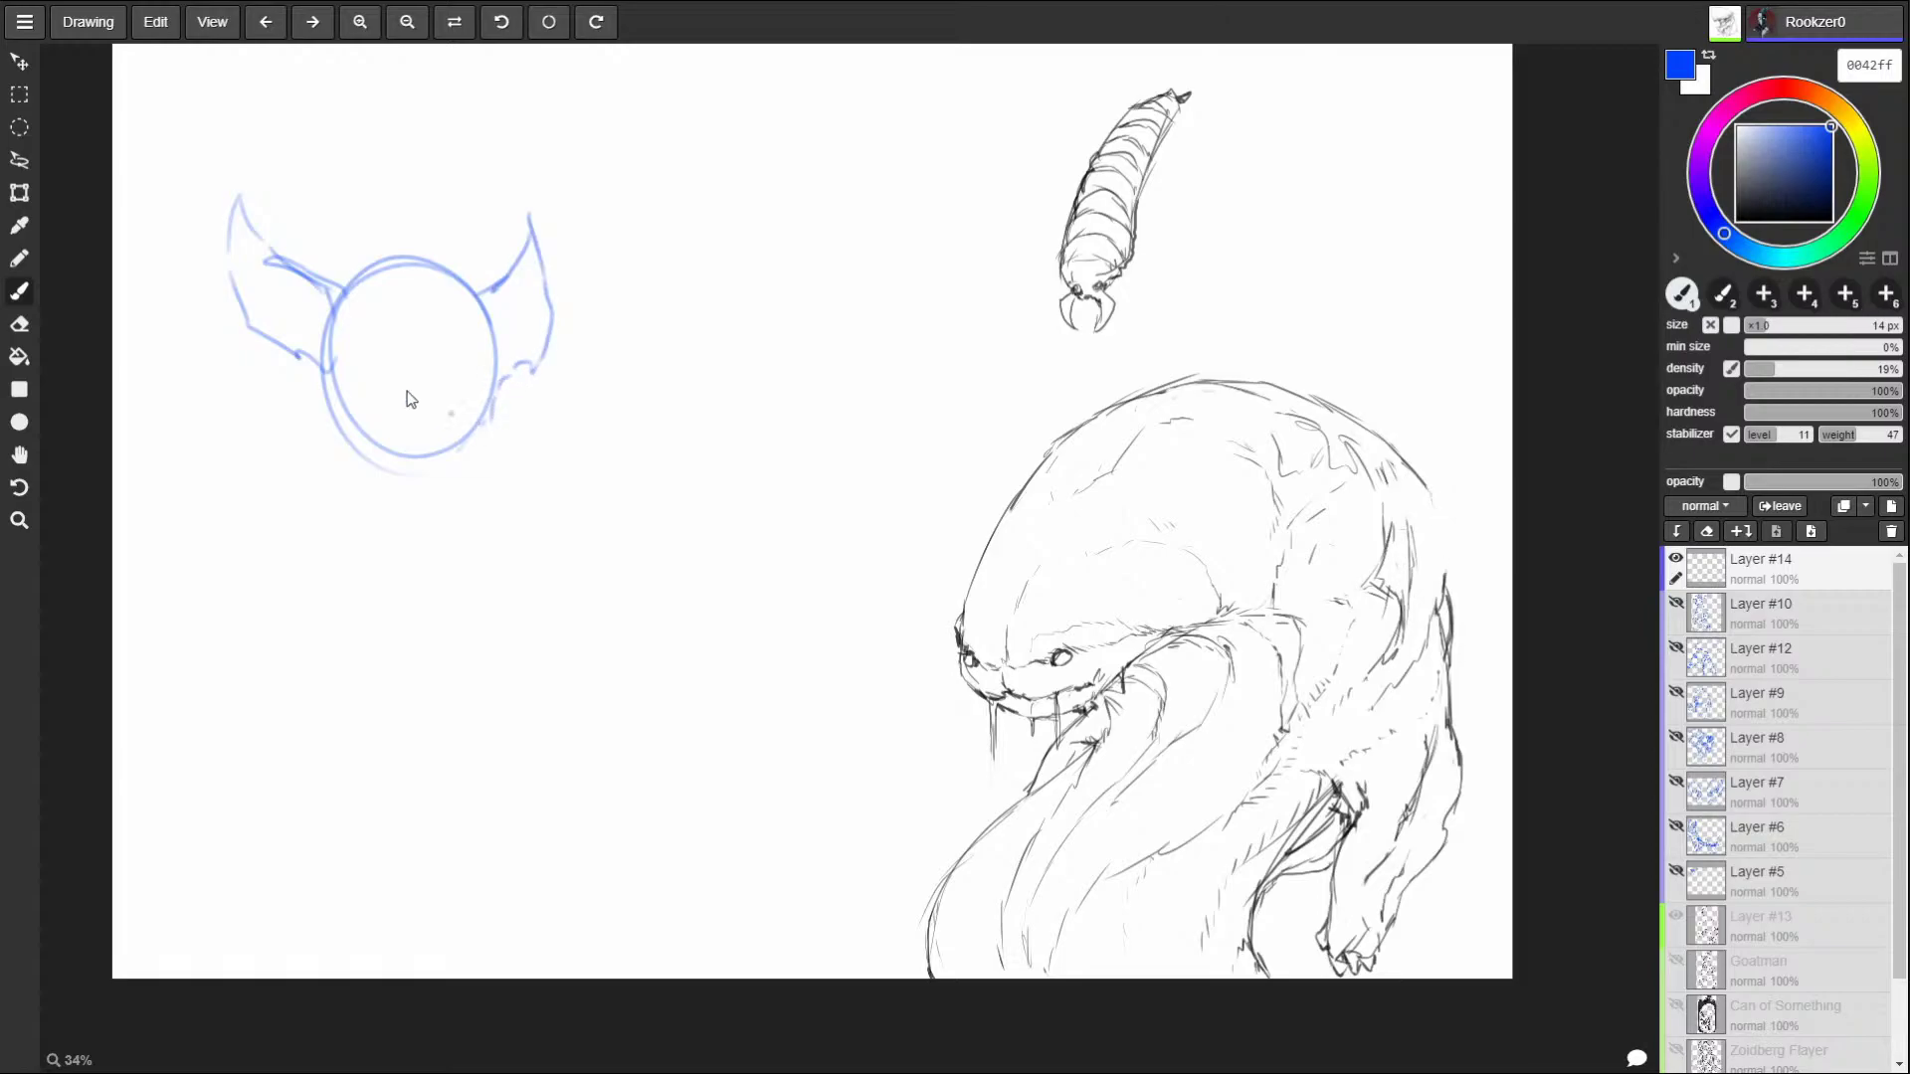
Draw a jutting lower jaw and a slanted, jagged-toothed grin across the lower part of the head.
mouse_move(322, 416)
mouse_down()
mouse_move(428, 455)
mouse_move(362, 442)
mouse_move(441, 492)
mouse_move(418, 475)
mouse_move(471, 480)
mouse_move(493, 423)
mouse_up()
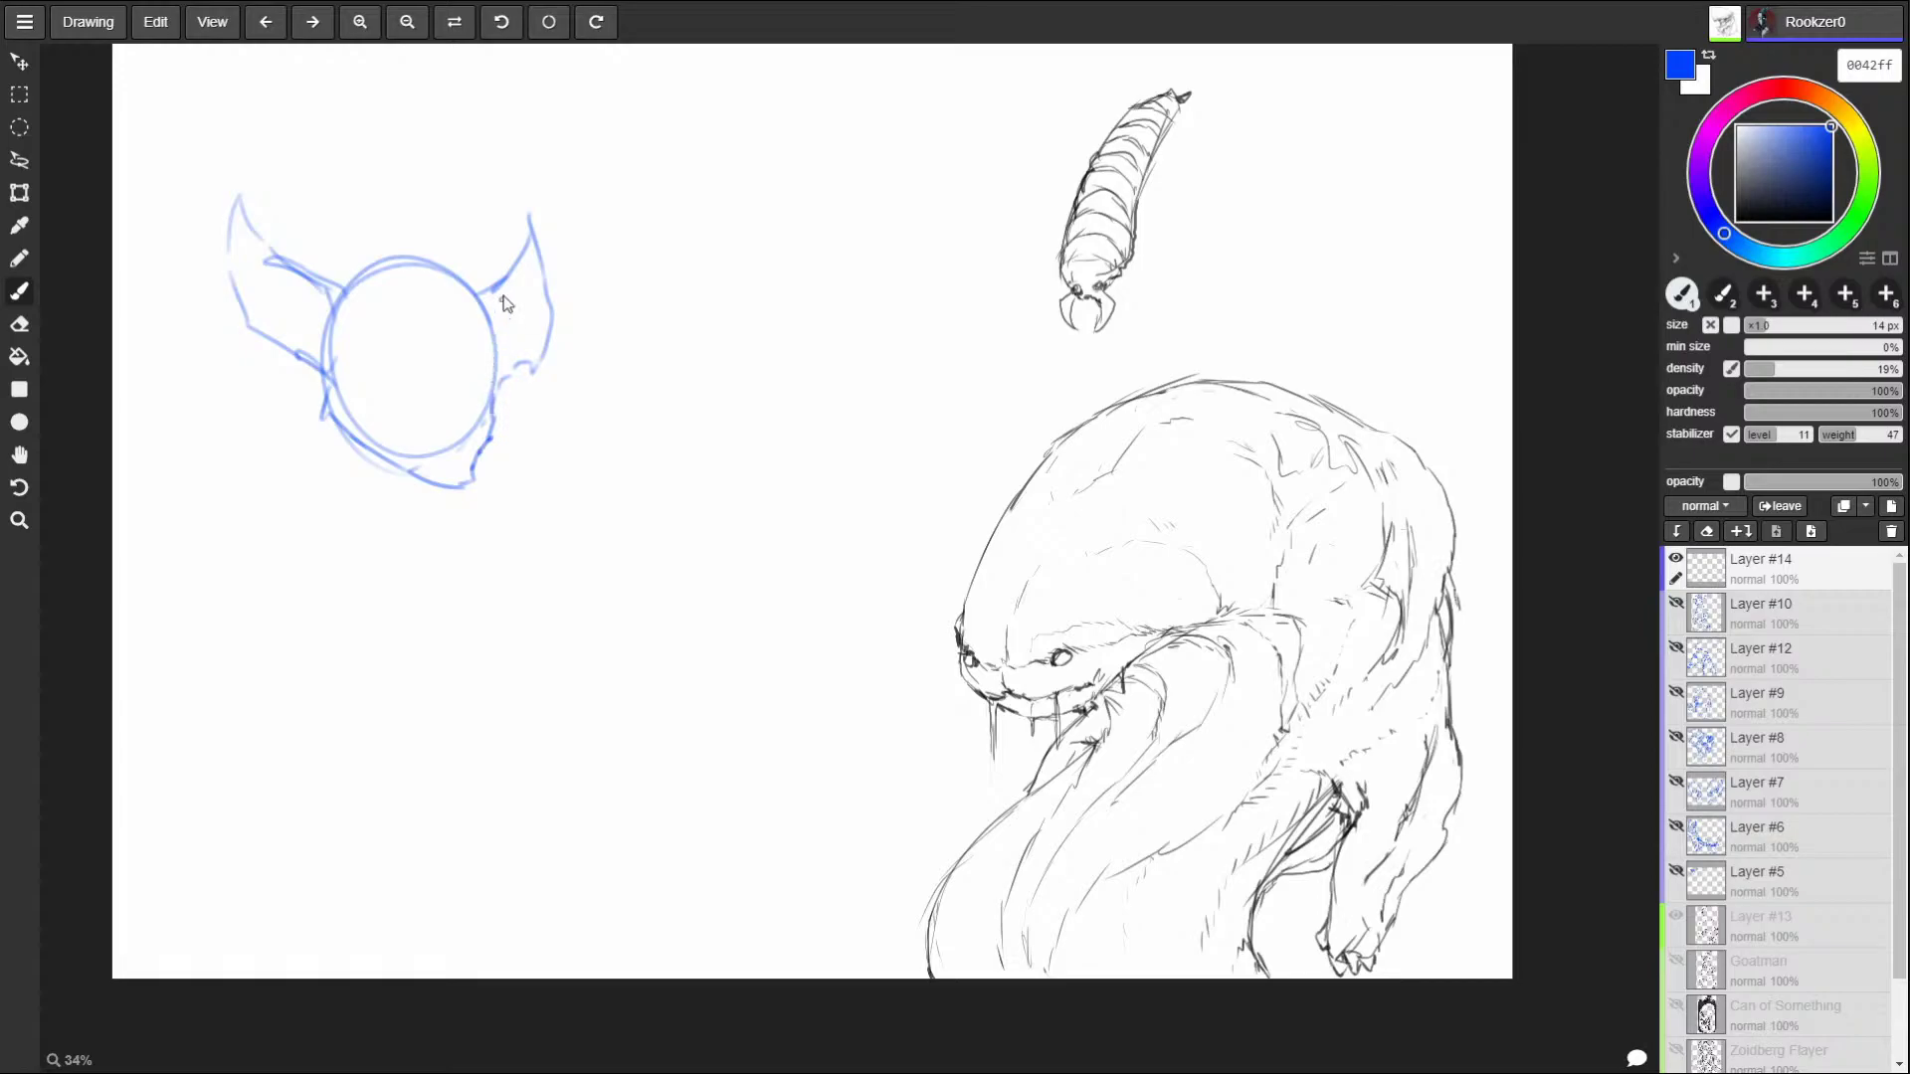
mouse_move(353, 395)
mouse_down()
mouse_move(454, 441)
mouse_move(488, 424)
mouse_move(427, 433)
mouse_move(379, 408)
mouse_up()
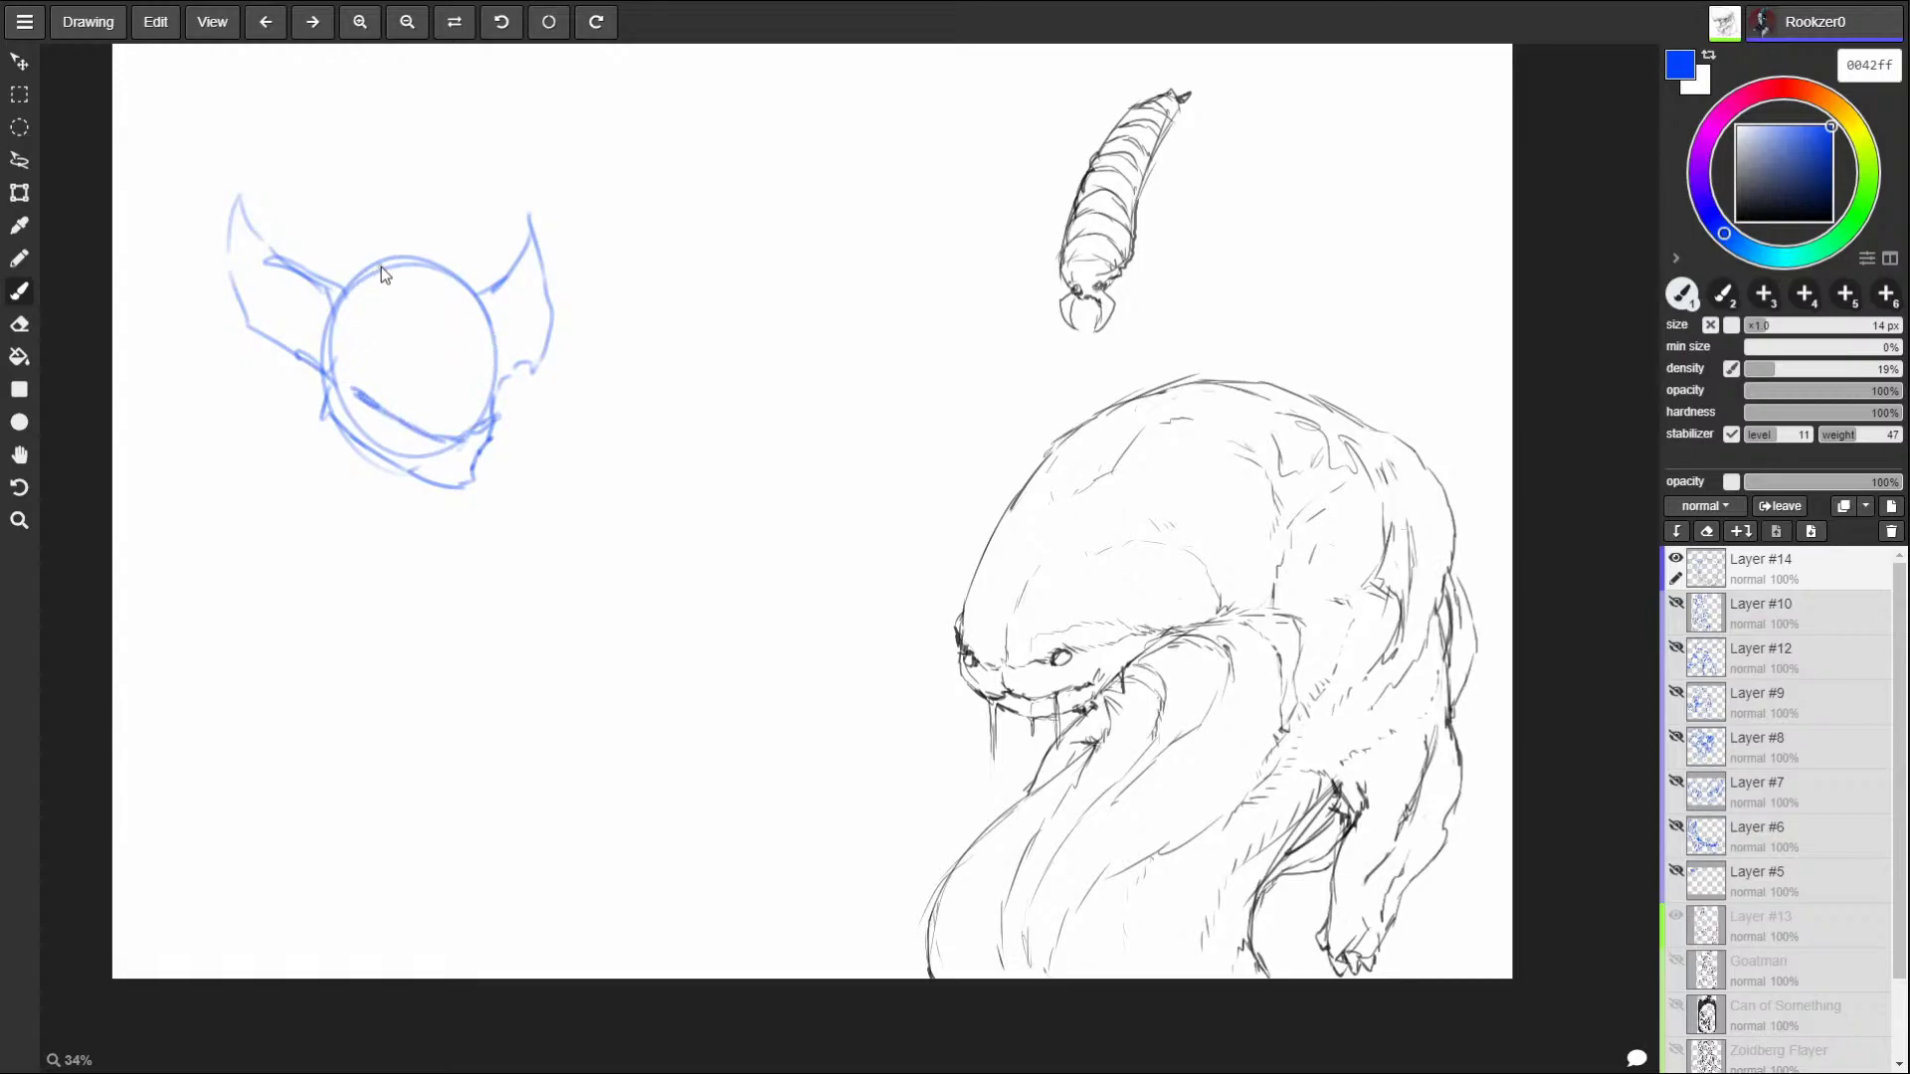
click(380, 266)
key(ctrl+z)
mouse_move(350, 390)
mouse_down()
mouse_move(428, 453)
mouse_move(481, 450)
mouse_move(496, 390)
mouse_up()
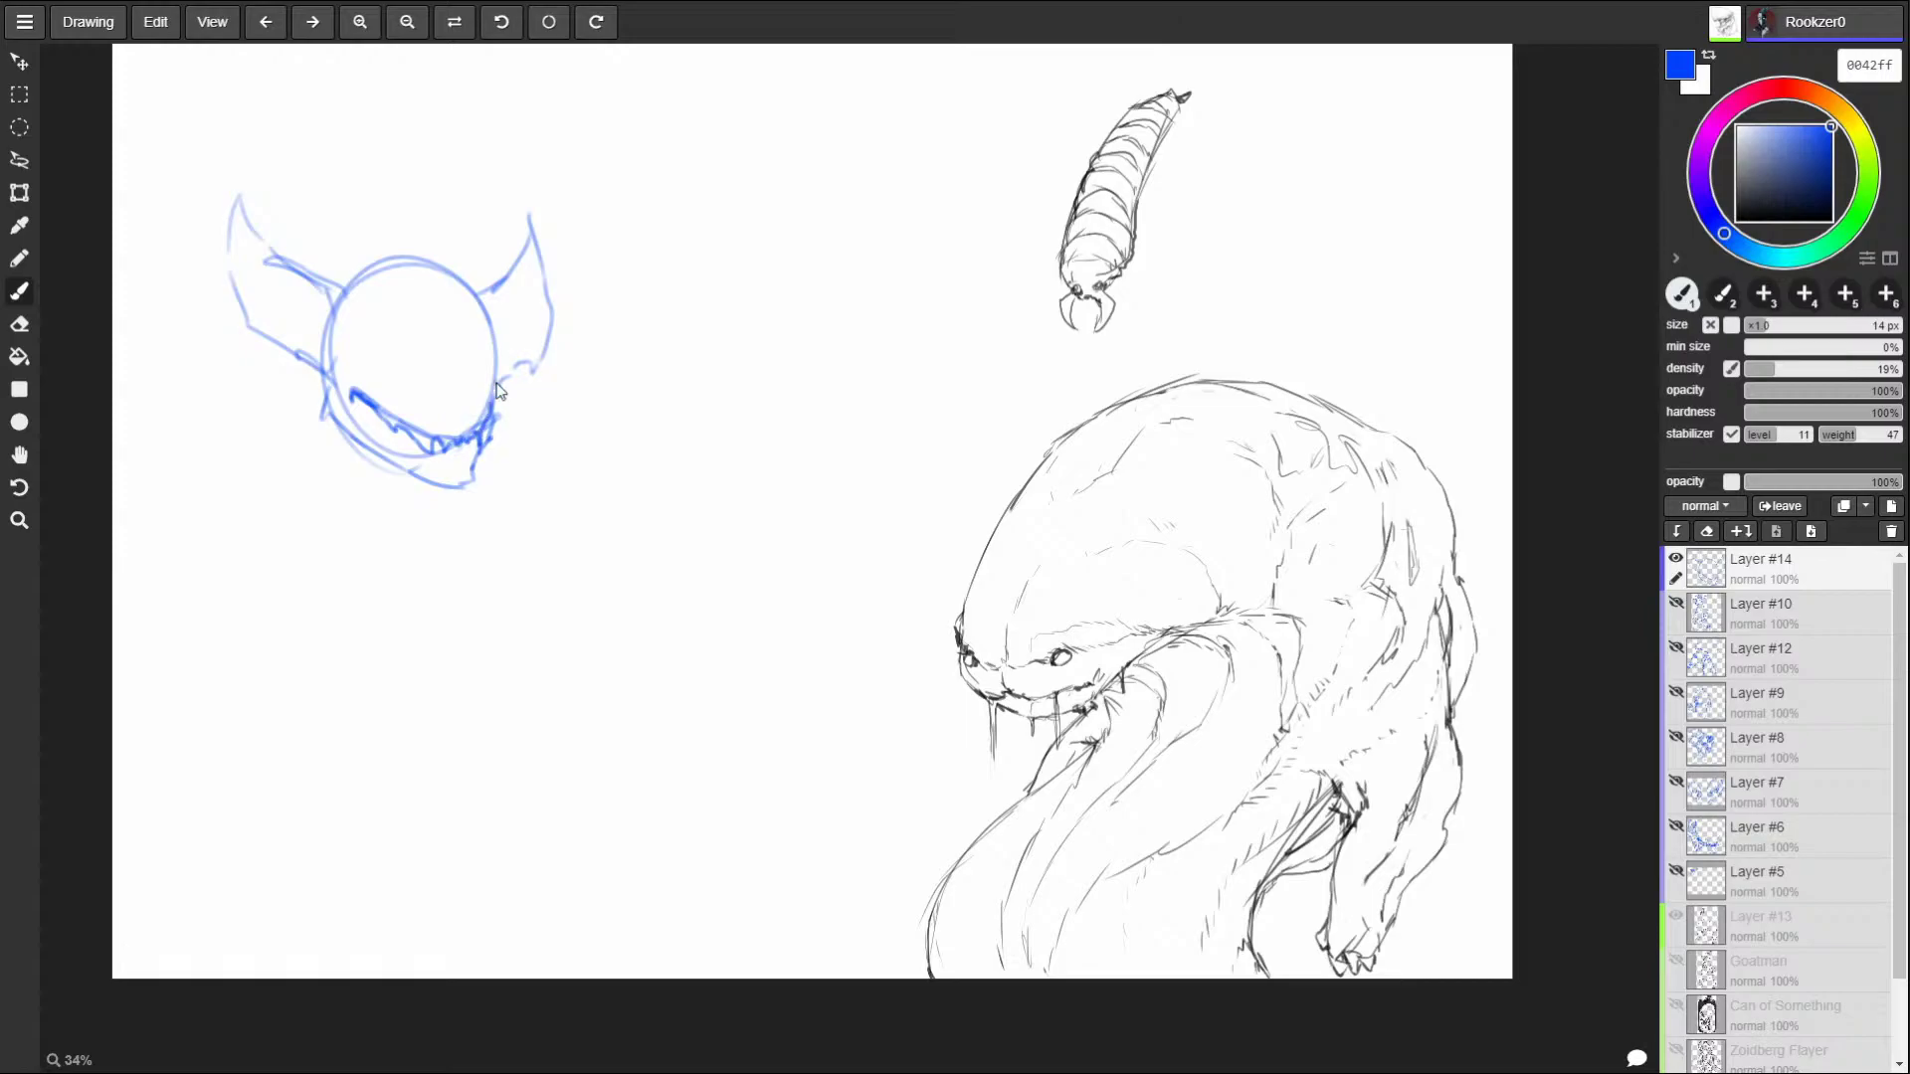
mouse_move(970, 488)
mouse_down()
mouse_move(957, 512)
mouse_move(999, 479)
mouse_move(984, 357)
mouse_move(948, 507)
mouse_move(1012, 439)
mouse_move(943, 423)
mouse_move(940, 402)
mouse_up()
mouse_move(1011, 429)
mouse_down()
mouse_move(1016, 412)
mouse_move(1007, 443)
mouse_up()
mouse_move(988, 343)
mouse_down()
mouse_move(967, 346)
mouse_move(916, 463)
mouse_move(940, 478)
mouse_move(1004, 439)
mouse_move(986, 525)
mouse_up()
Rework both ears with pointed tips, ragged edges and inner folds, and erase the head circle where it crosses the larger ear.
mouse_move(338, 313)
mouse_down()
mouse_move(363, 340)
mouse_move(340, 284)
mouse_move(370, 342)
mouse_up()
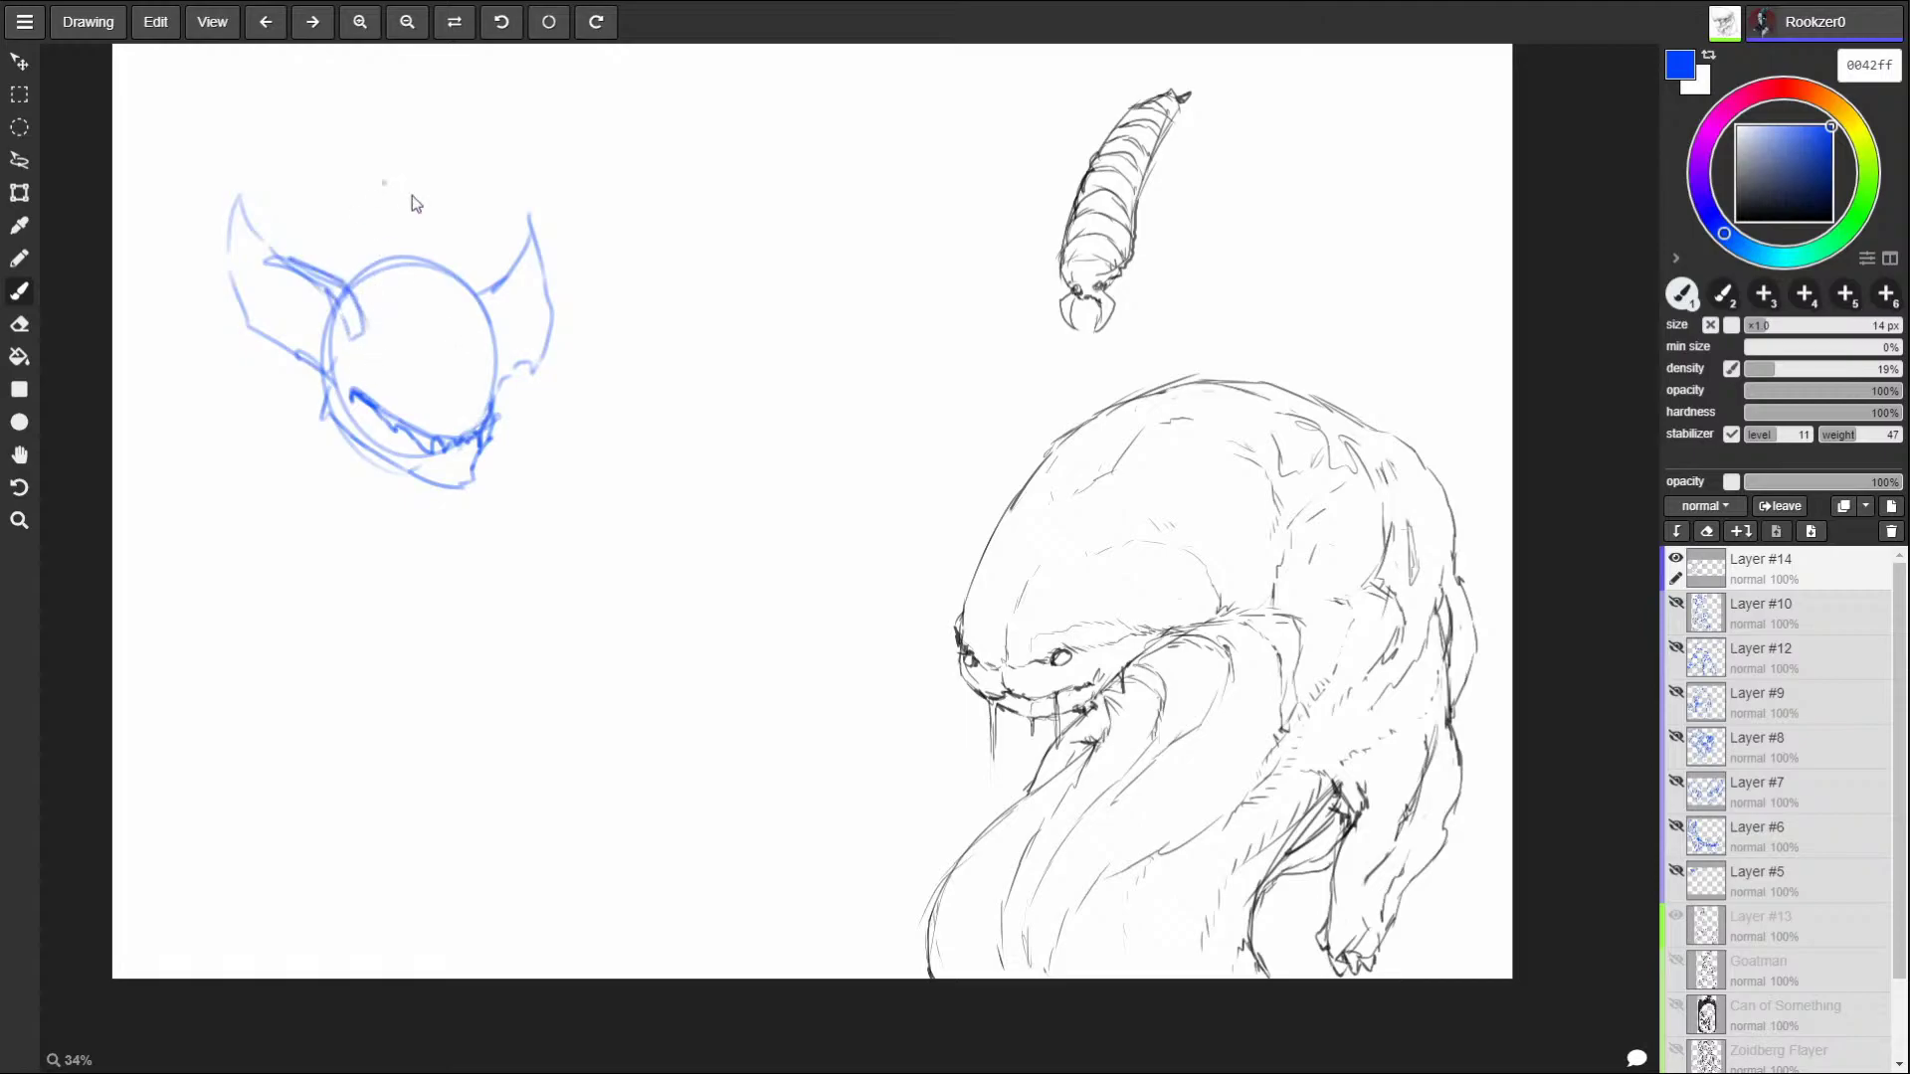
mouse_move(481, 294)
mouse_down()
mouse_move(492, 338)
mouse_move(540, 232)
mouse_move(517, 184)
mouse_move(529, 209)
mouse_move(473, 282)
mouse_move(542, 244)
mouse_move(555, 308)
mouse_move(537, 355)
mouse_up()
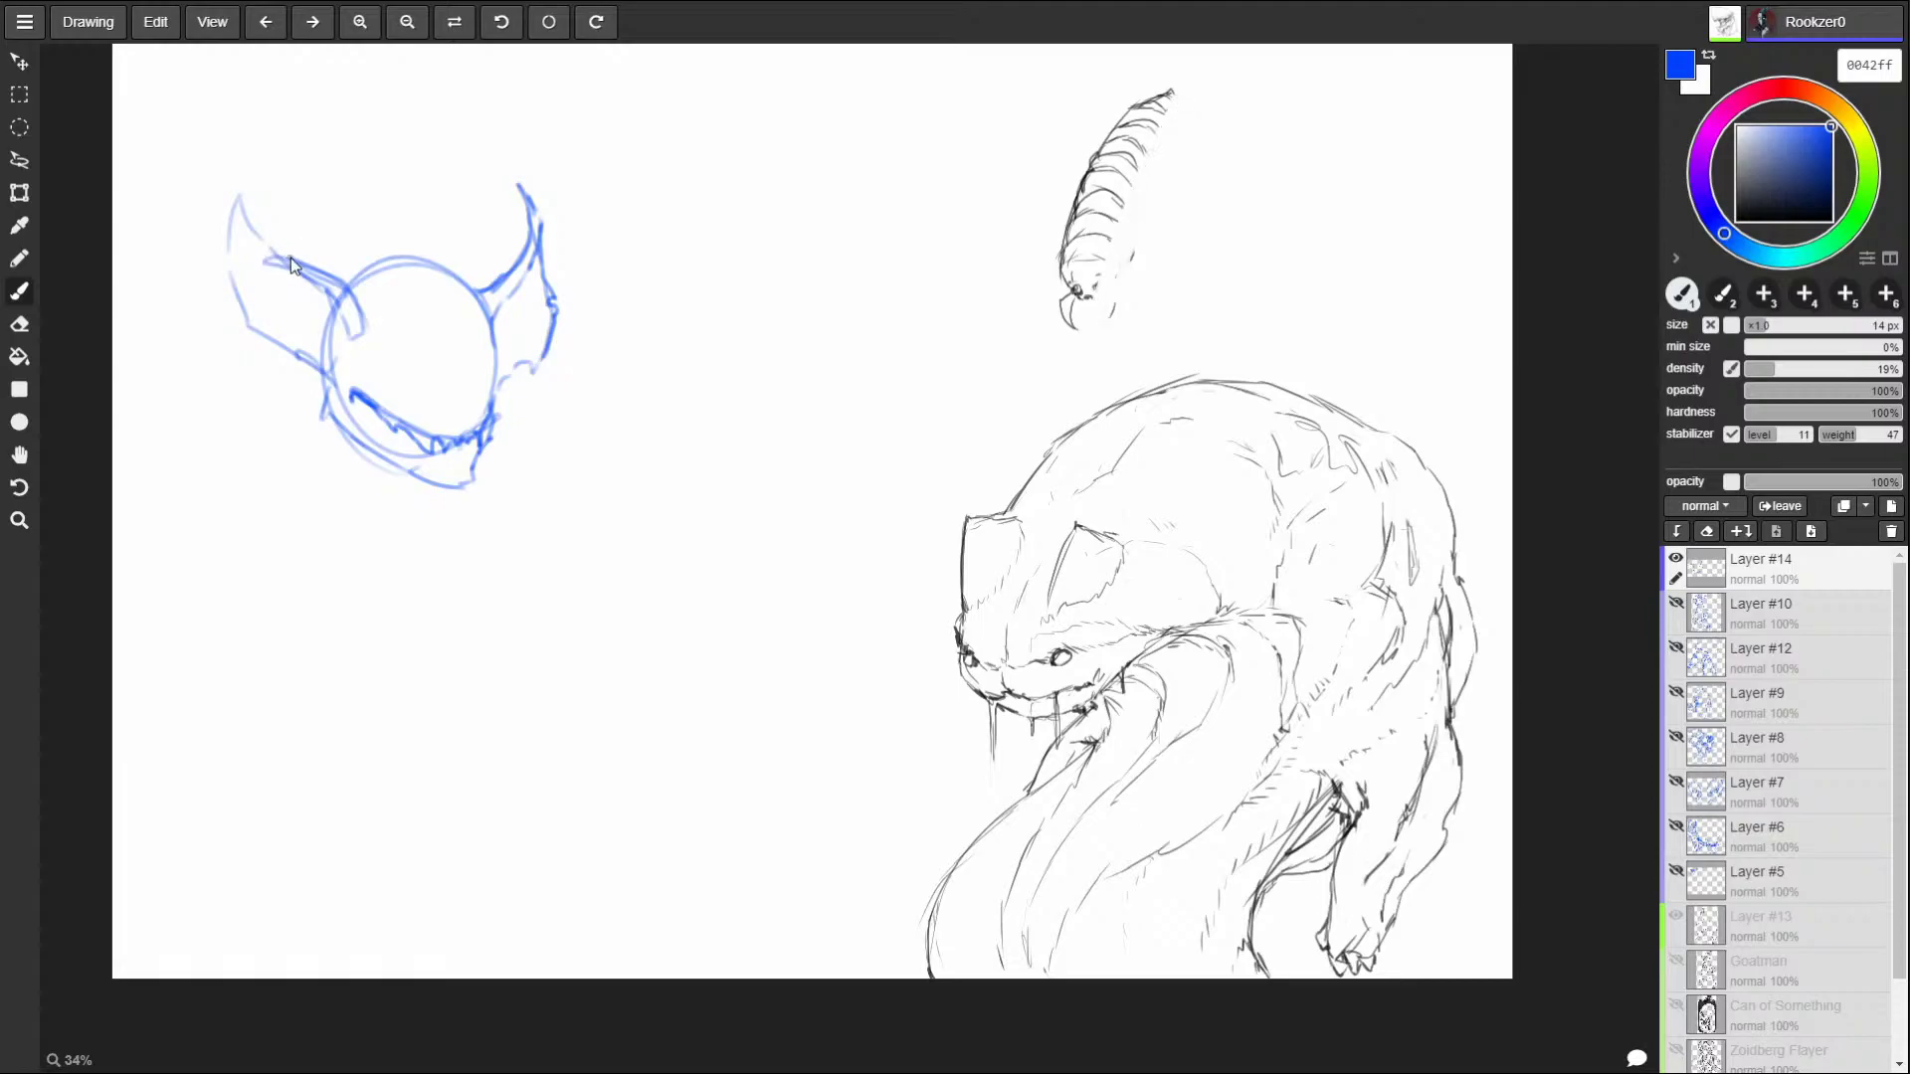
mouse_move(288, 255)
mouse_down()
mouse_move(238, 154)
mouse_move(224, 270)
mouse_move(243, 326)
mouse_move(328, 394)
mouse_up()
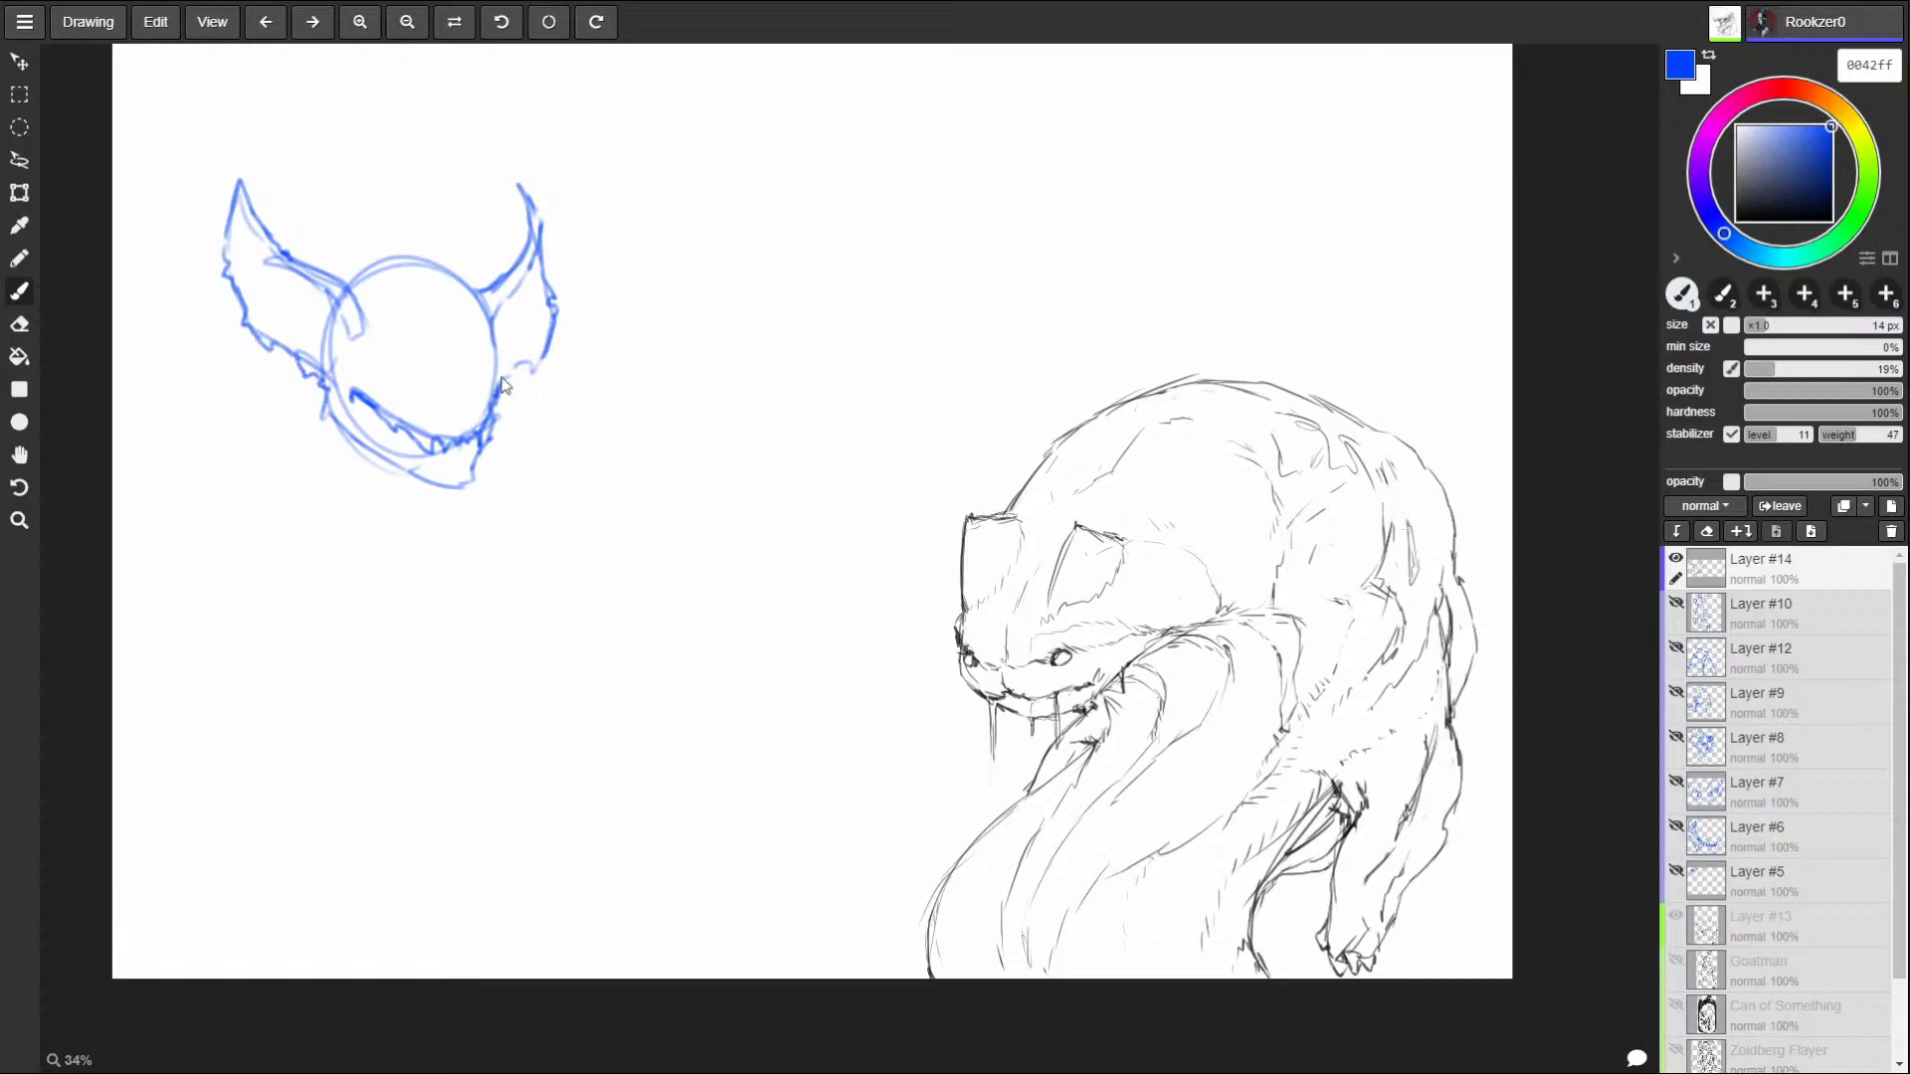
mouse_move(346, 285)
mouse_down()
mouse_move(390, 323)
mouse_move(374, 338)
mouse_up()
mouse_move(362, 311)
mouse_down()
mouse_move(383, 341)
mouse_move(340, 296)
mouse_up()
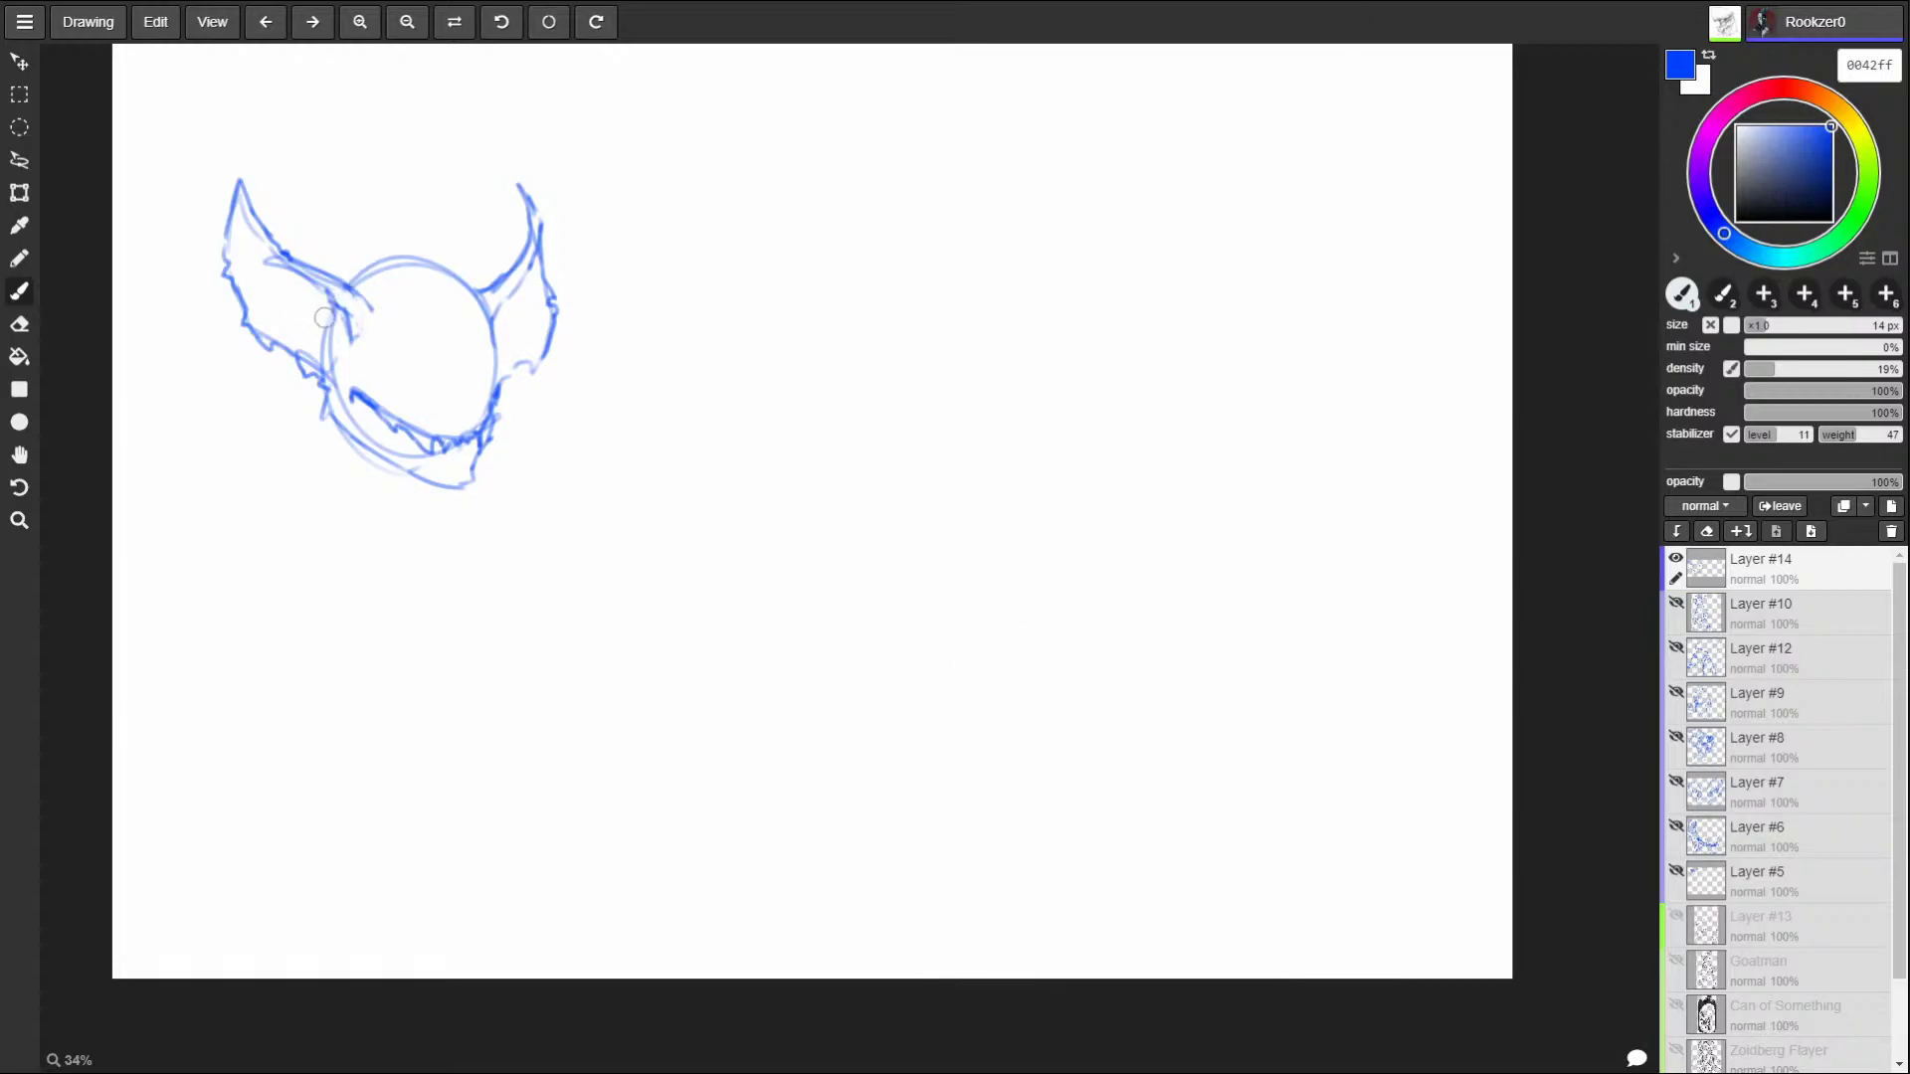
key(e)
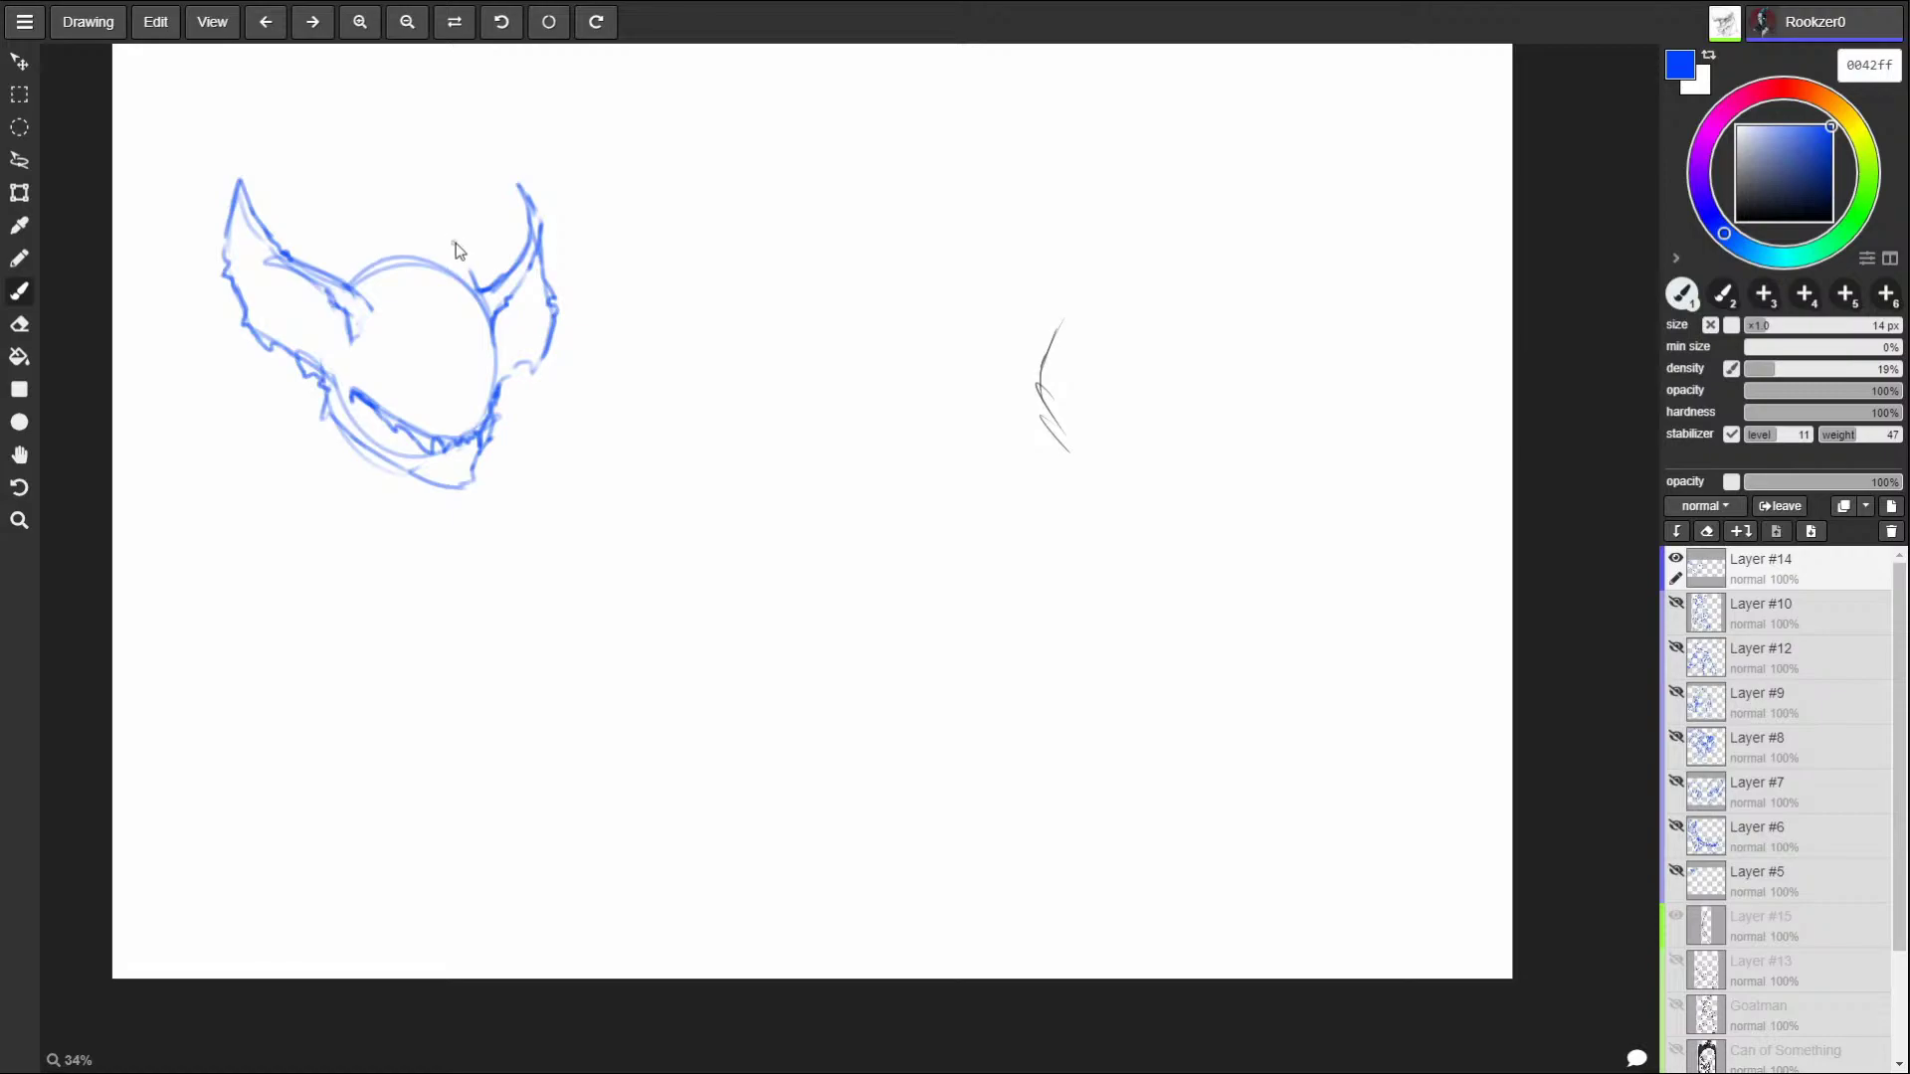
Sketch a hunched back arching behind the ears, one complete front limb outline, and the inner contour of the other.
mouse_move(469, 273)
mouse_down()
mouse_move(387, 237)
mouse_move(383, 198)
mouse_up()
mouse_move(348, 169)
mouse_down()
mouse_move(211, 156)
mouse_move(121, 267)
mouse_up()
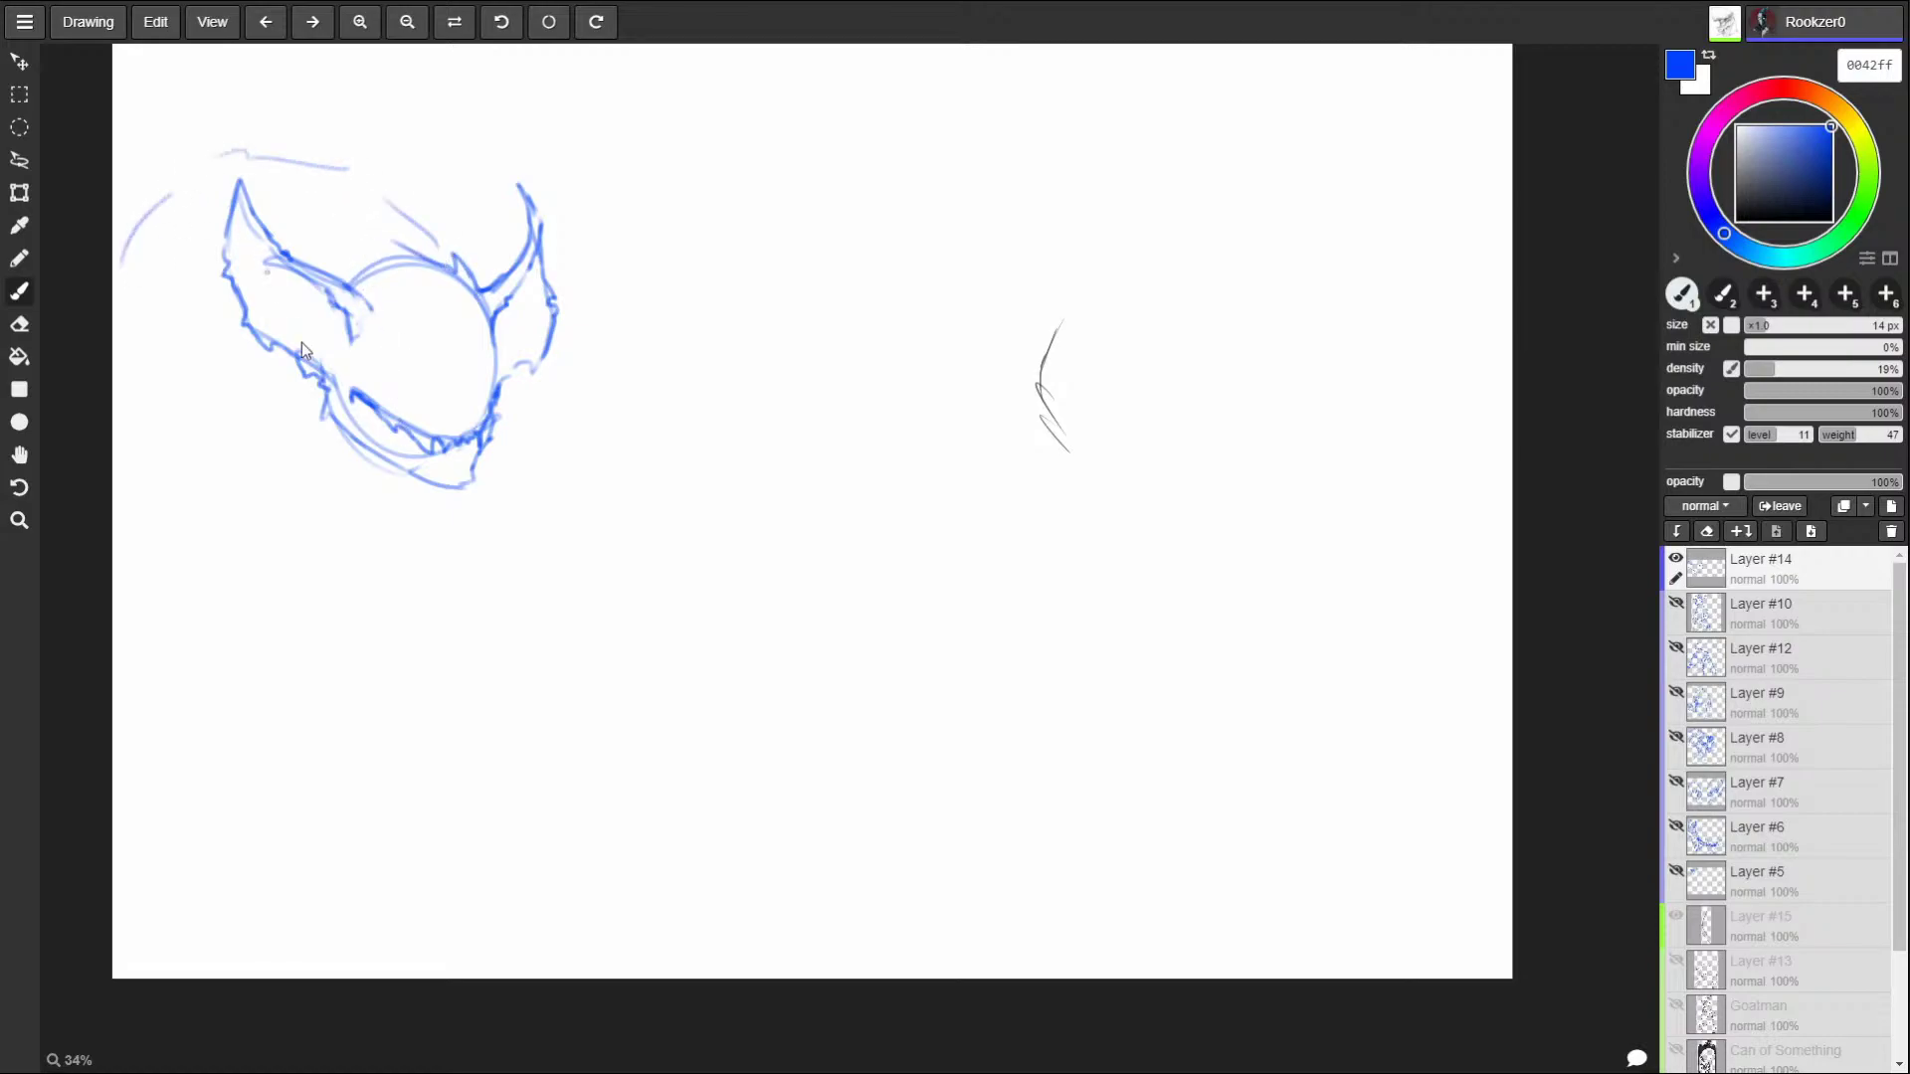
mouse_move(507, 368)
mouse_down()
mouse_move(597, 413)
mouse_move(595, 655)
mouse_move(569, 704)
mouse_up()
mouse_move(486, 495)
mouse_down()
mouse_move(537, 568)
mouse_move(515, 700)
mouse_up()
drag(604, 652, 613, 696)
mouse_move(361, 491)
mouse_down()
mouse_move(308, 591)
mouse_move(343, 751)
mouse_move(356, 726)
mouse_move(378, 783)
mouse_up()
mouse_move(366, 503)
mouse_down()
mouse_move(311, 567)
mouse_move(309, 626)
mouse_up()
drag(503, 524, 515, 696)
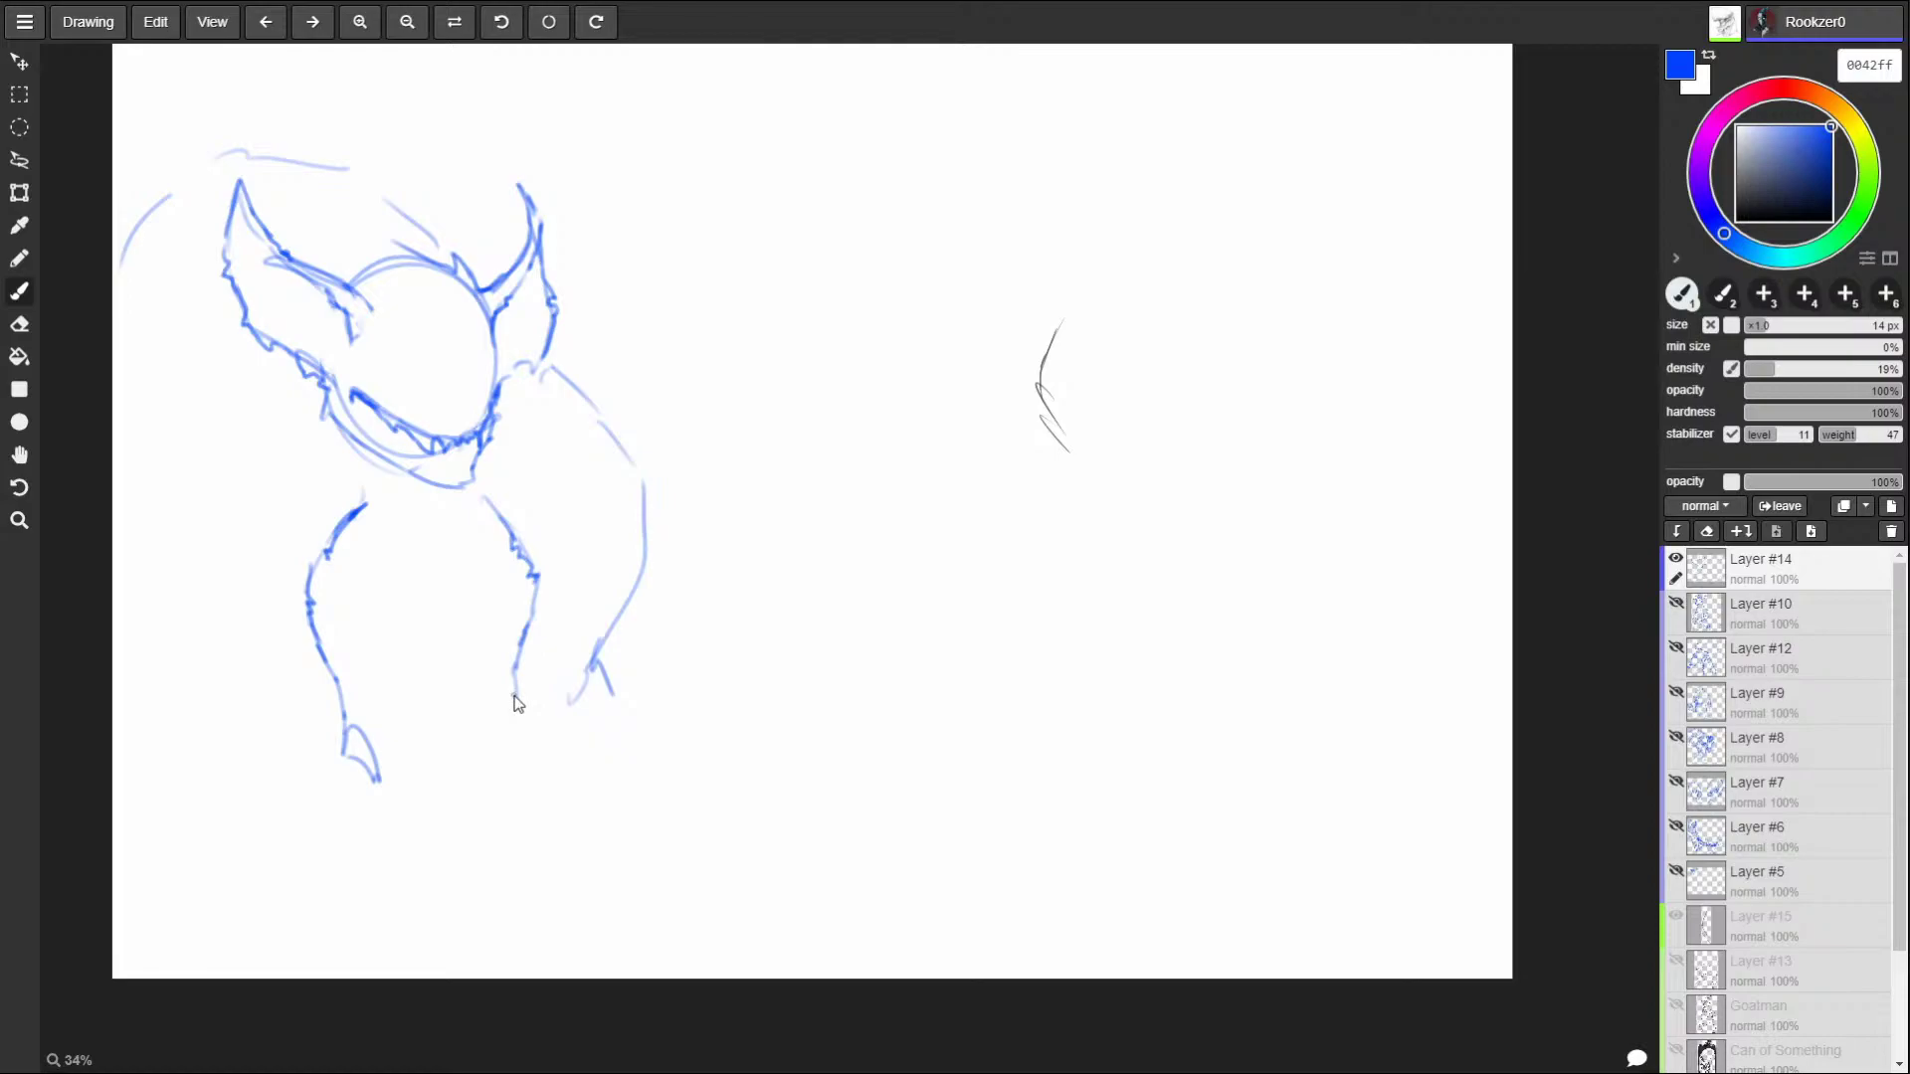
Draw the shaggy outer contour of the remaining front limb and add long curved claws to both paws.
mouse_move(206, 395)
mouse_down()
mouse_move(183, 439)
mouse_move(172, 584)
mouse_move(285, 747)
mouse_move(227, 667)
mouse_move(271, 794)
mouse_move(277, 741)
mouse_move(298, 791)
mouse_move(271, 791)
mouse_move(304, 815)
mouse_move(329, 750)
mouse_move(337, 801)
mouse_move(306, 736)
mouse_move(335, 816)
mouse_move(332, 758)
mouse_up()
drag(341, 752, 382, 792)
mouse_move(342, 718)
mouse_down()
mouse_move(381, 784)
mouse_move(348, 758)
mouse_up()
mouse_move(530, 645)
mouse_down()
mouse_move(501, 761)
mouse_move(527, 731)
mouse_move(507, 704)
mouse_move(542, 696)
mouse_move(552, 793)
mouse_move(565, 736)
mouse_move(539, 738)
mouse_move(547, 781)
mouse_move(567, 698)
mouse_move(594, 784)
mouse_move(600, 718)
mouse_move(574, 699)
mouse_move(595, 664)
mouse_up()
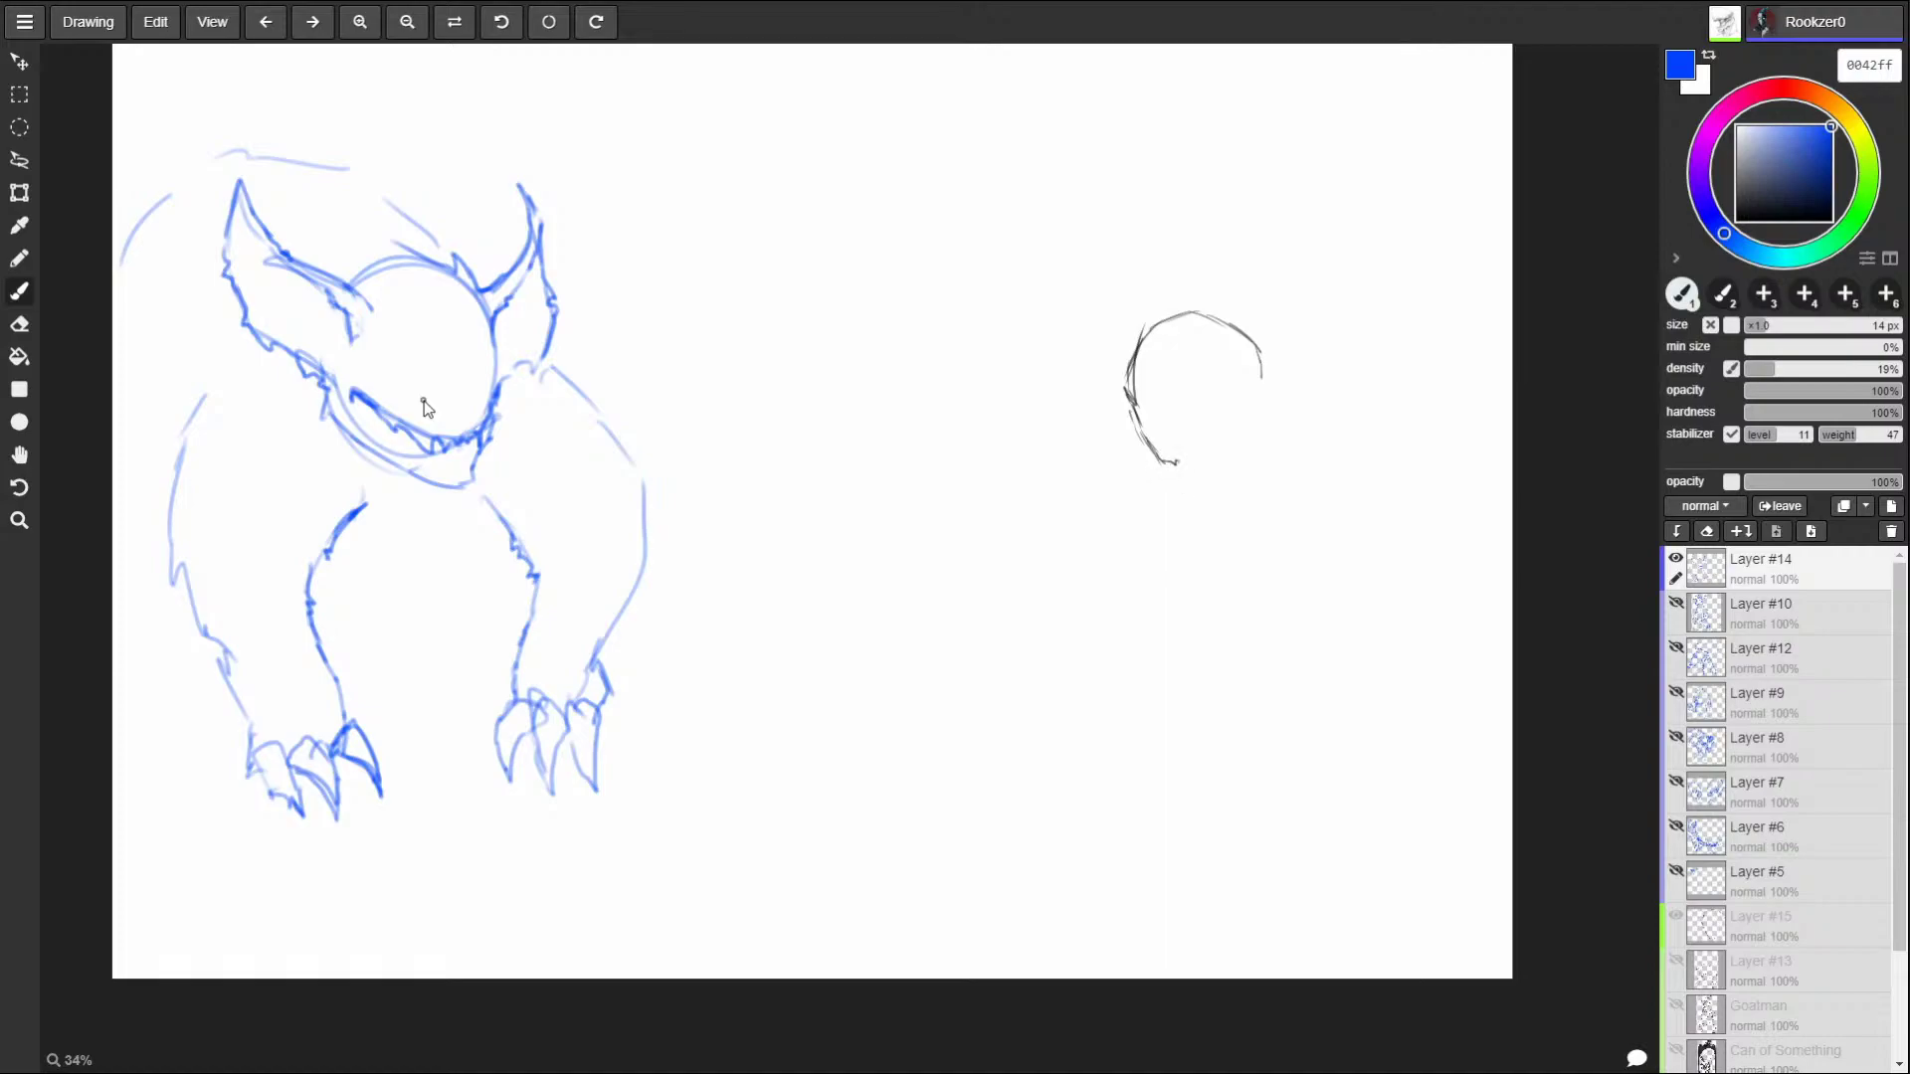
mouse_move(1231, 413)
mouse_down()
mouse_move(1218, 443)
mouse_move(1243, 396)
mouse_up()
mouse_move(1202, 416)
mouse_down()
mouse_move(1220, 408)
mouse_move(1216, 443)
mouse_up()
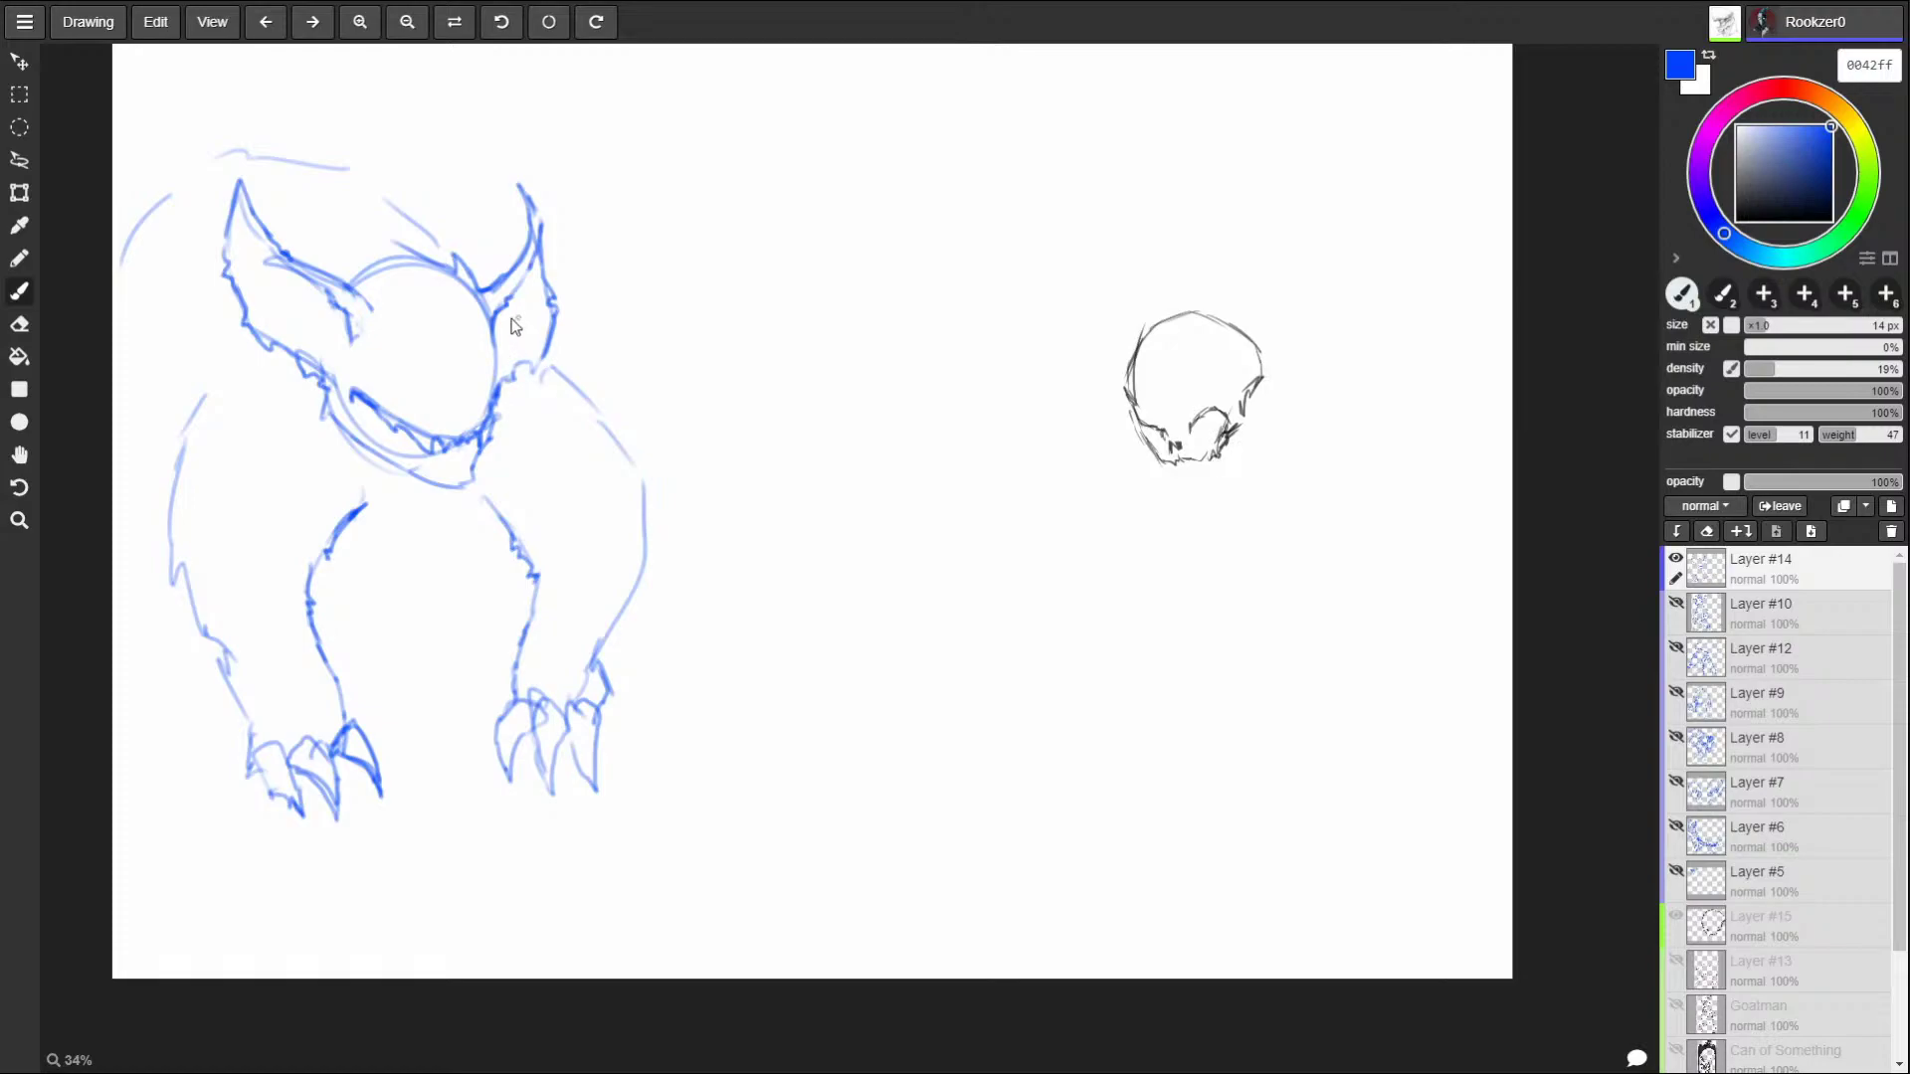
Draw a small nose, narrow slanted eyes and frowning brows on the creature's face above the grin.
mouse_move(471, 386)
mouse_down()
mouse_move(462, 369)
mouse_move(456, 394)
mouse_up()
mouse_move(448, 329)
mouse_down()
mouse_move(396, 348)
mouse_move(428, 360)
mouse_up()
mouse_move(402, 353)
mouse_down()
mouse_move(427, 377)
mouse_move(490, 373)
mouse_move(508, 350)
mouse_move(491, 366)
mouse_up()
mouse_move(443, 343)
mouse_down()
mouse_move(434, 371)
mouse_move(390, 353)
mouse_move(401, 365)
mouse_up()
drag(400, 360, 414, 375)
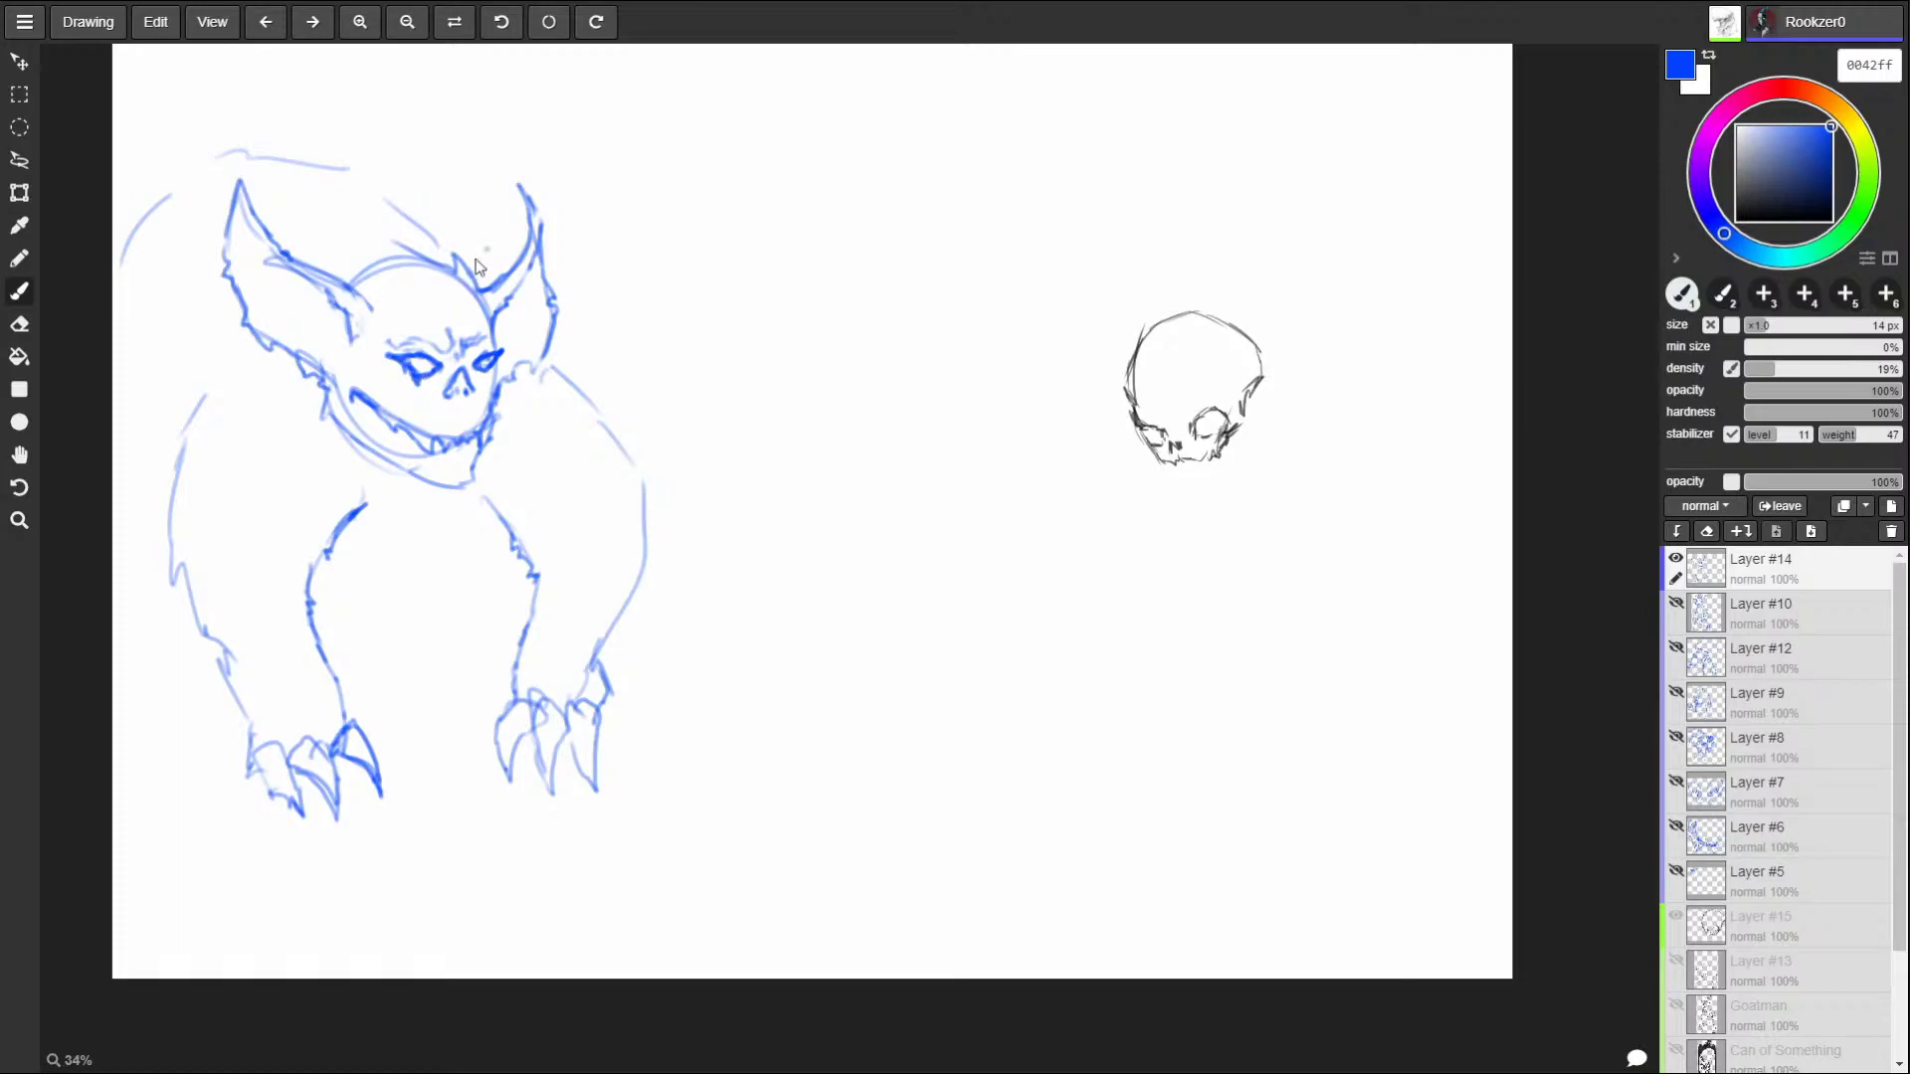
Shift the creature sketch up and across the canvas, and outline its large body with long back, flank and belly contours.
key(v)
mouse_move(417, 413)
mouse_down()
mouse_move(576, 294)
mouse_move(616, 308)
mouse_move(587, 315)
mouse_up()
key(b)
mouse_move(608, 133)
mouse_down()
mouse_move(598, 159)
mouse_move(559, 125)
mouse_up()
drag(557, 106, 494, 110)
mouse_move(332, 164)
mouse_down()
mouse_move(239, 467)
mouse_move(378, 841)
mouse_up()
drag(537, 398, 552, 488)
drag(577, 512, 677, 739)
drag(683, 752, 710, 872)
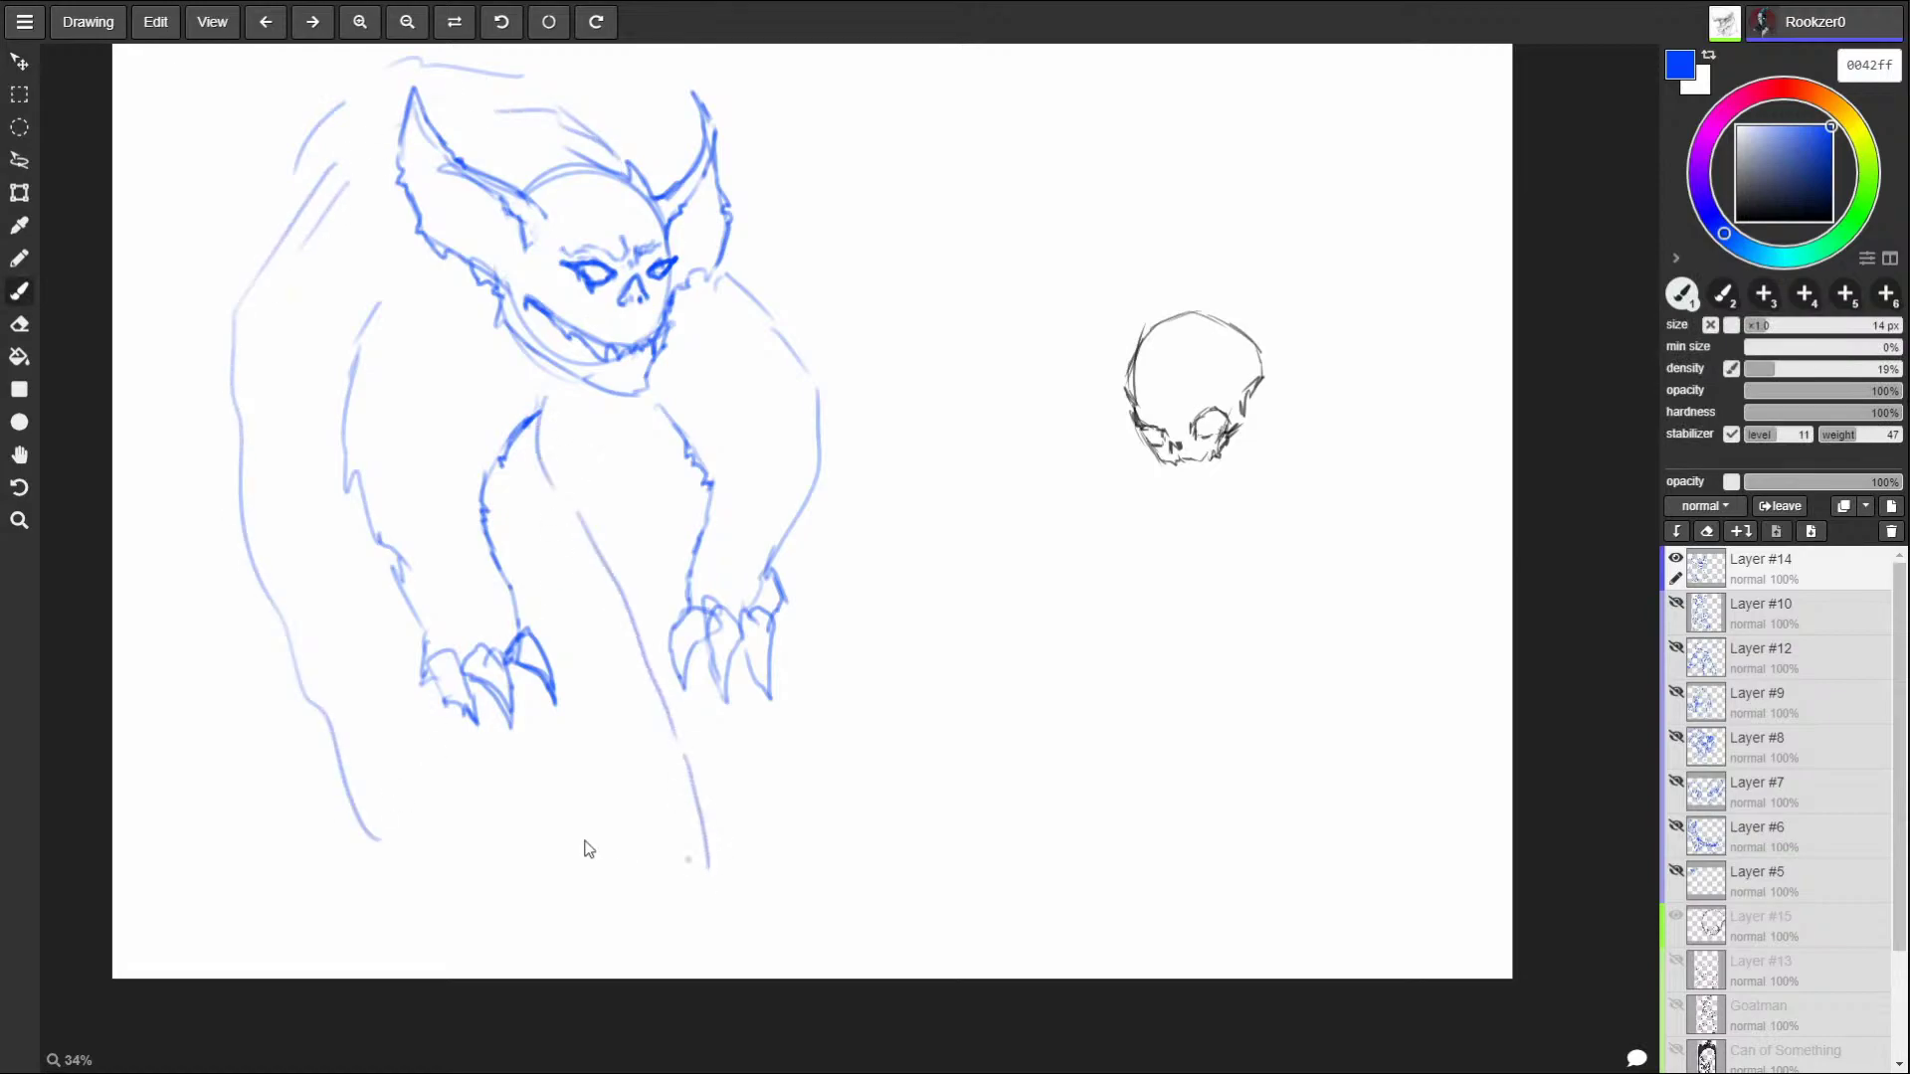
Sketch two short hind legs joined by an arched underside, and add shaggy fur lines to the chest.
drag(370, 801, 353, 939)
mouse_move(712, 804)
mouse_down()
mouse_move(695, 937)
mouse_move(641, 846)
mouse_move(596, 826)
mouse_move(478, 867)
mouse_move(464, 949)
mouse_up()
mouse_move(507, 858)
mouse_down()
mouse_move(470, 940)
mouse_move(679, 890)
mouse_up()
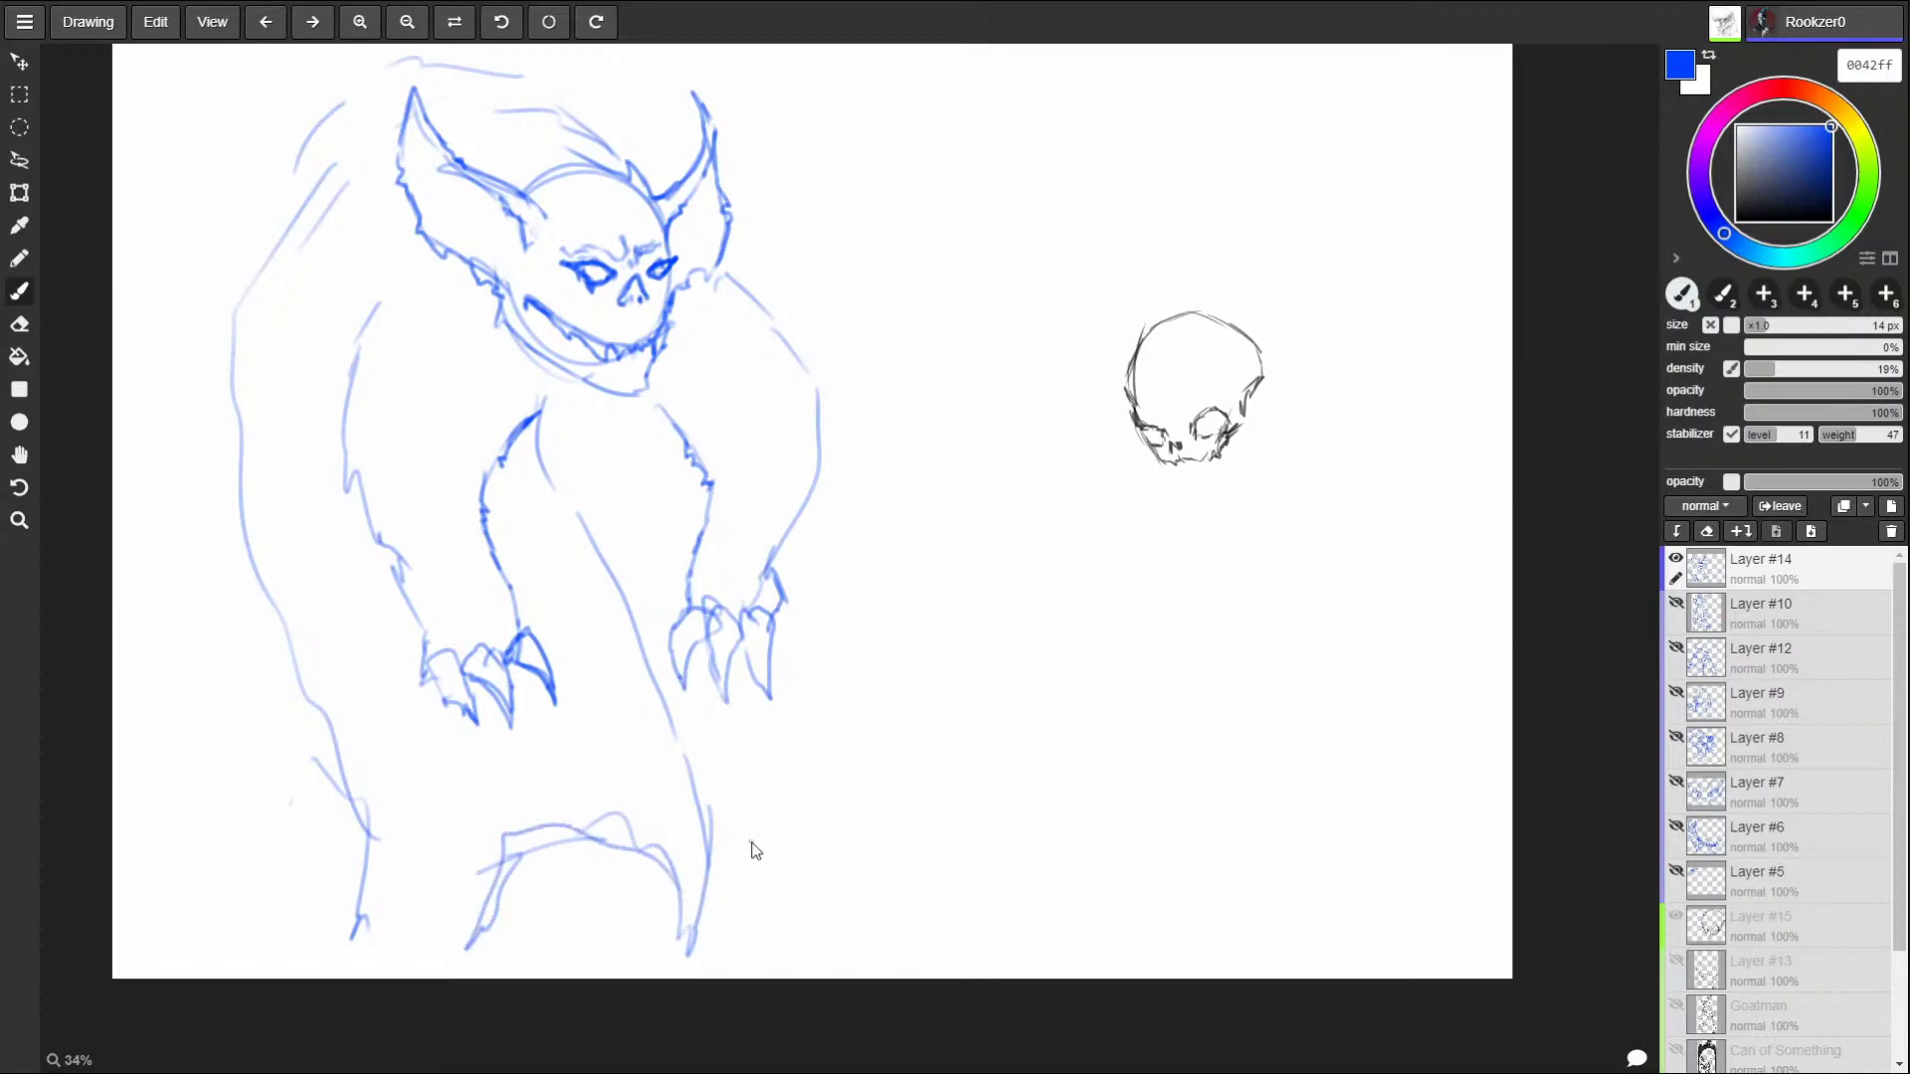
mouse_move(539, 412)
mouse_down()
mouse_move(600, 542)
mouse_move(563, 440)
mouse_move(651, 405)
mouse_move(661, 438)
mouse_move(589, 460)
mouse_move(606, 562)
mouse_up()
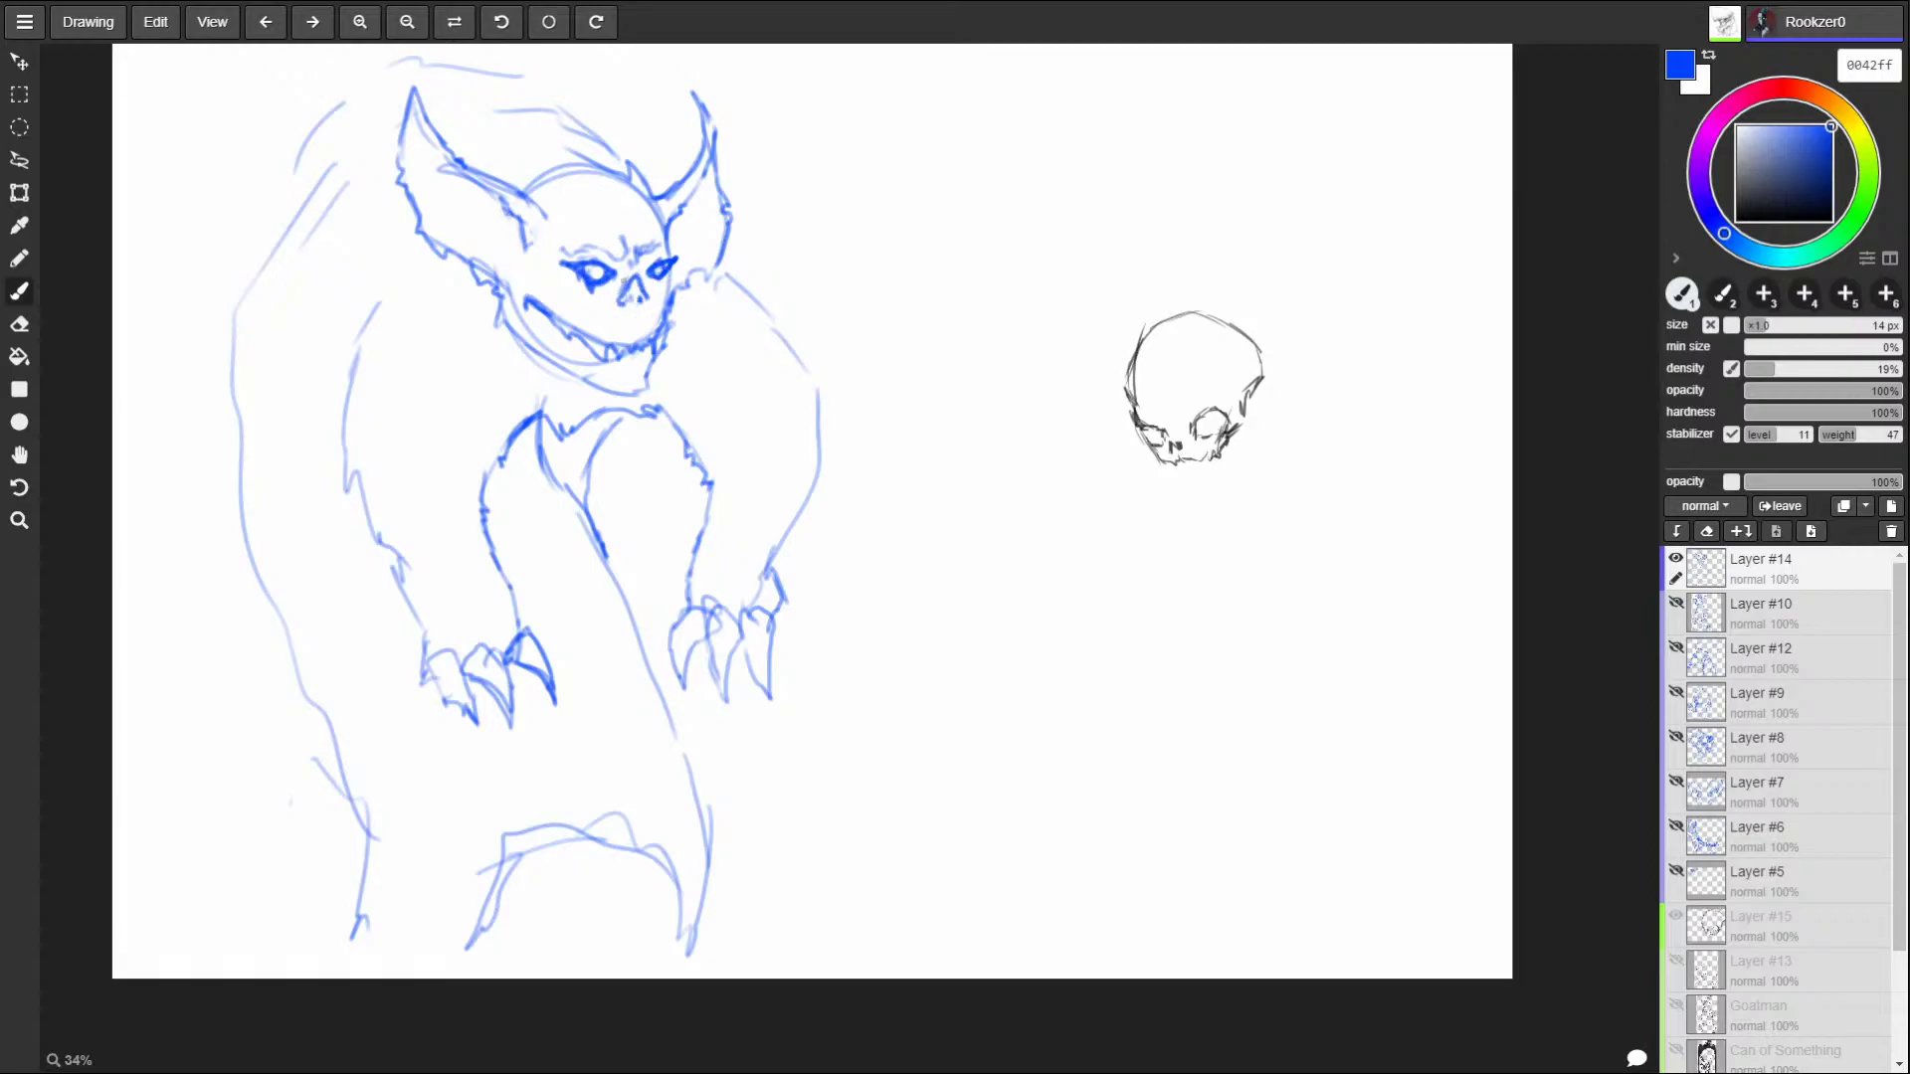
Darken the creature's brow, rework its grin into a narrower jaw, and add a pointed fur tuft below the cheek.
drag(620, 278, 672, 252)
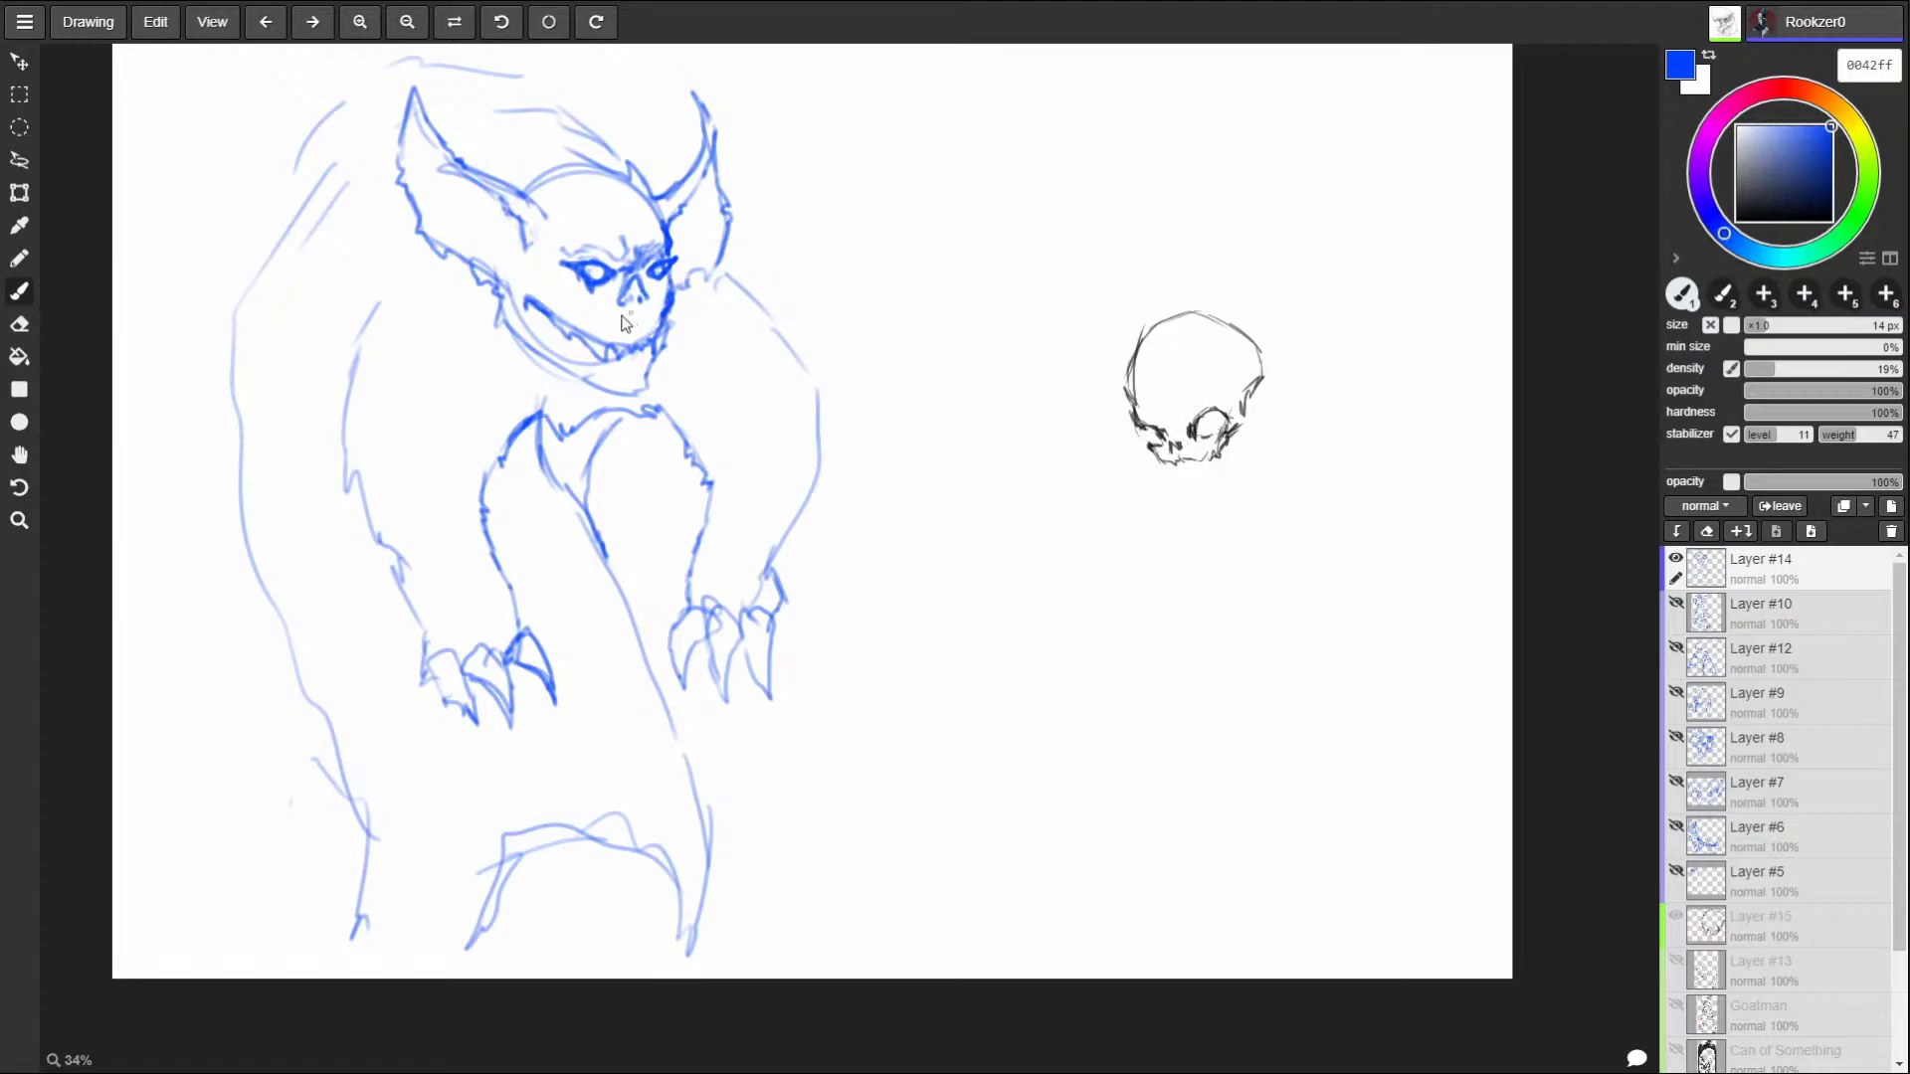
mouse_move(576, 308)
mouse_down()
mouse_move(601, 332)
mouse_move(552, 300)
mouse_move(594, 326)
mouse_up()
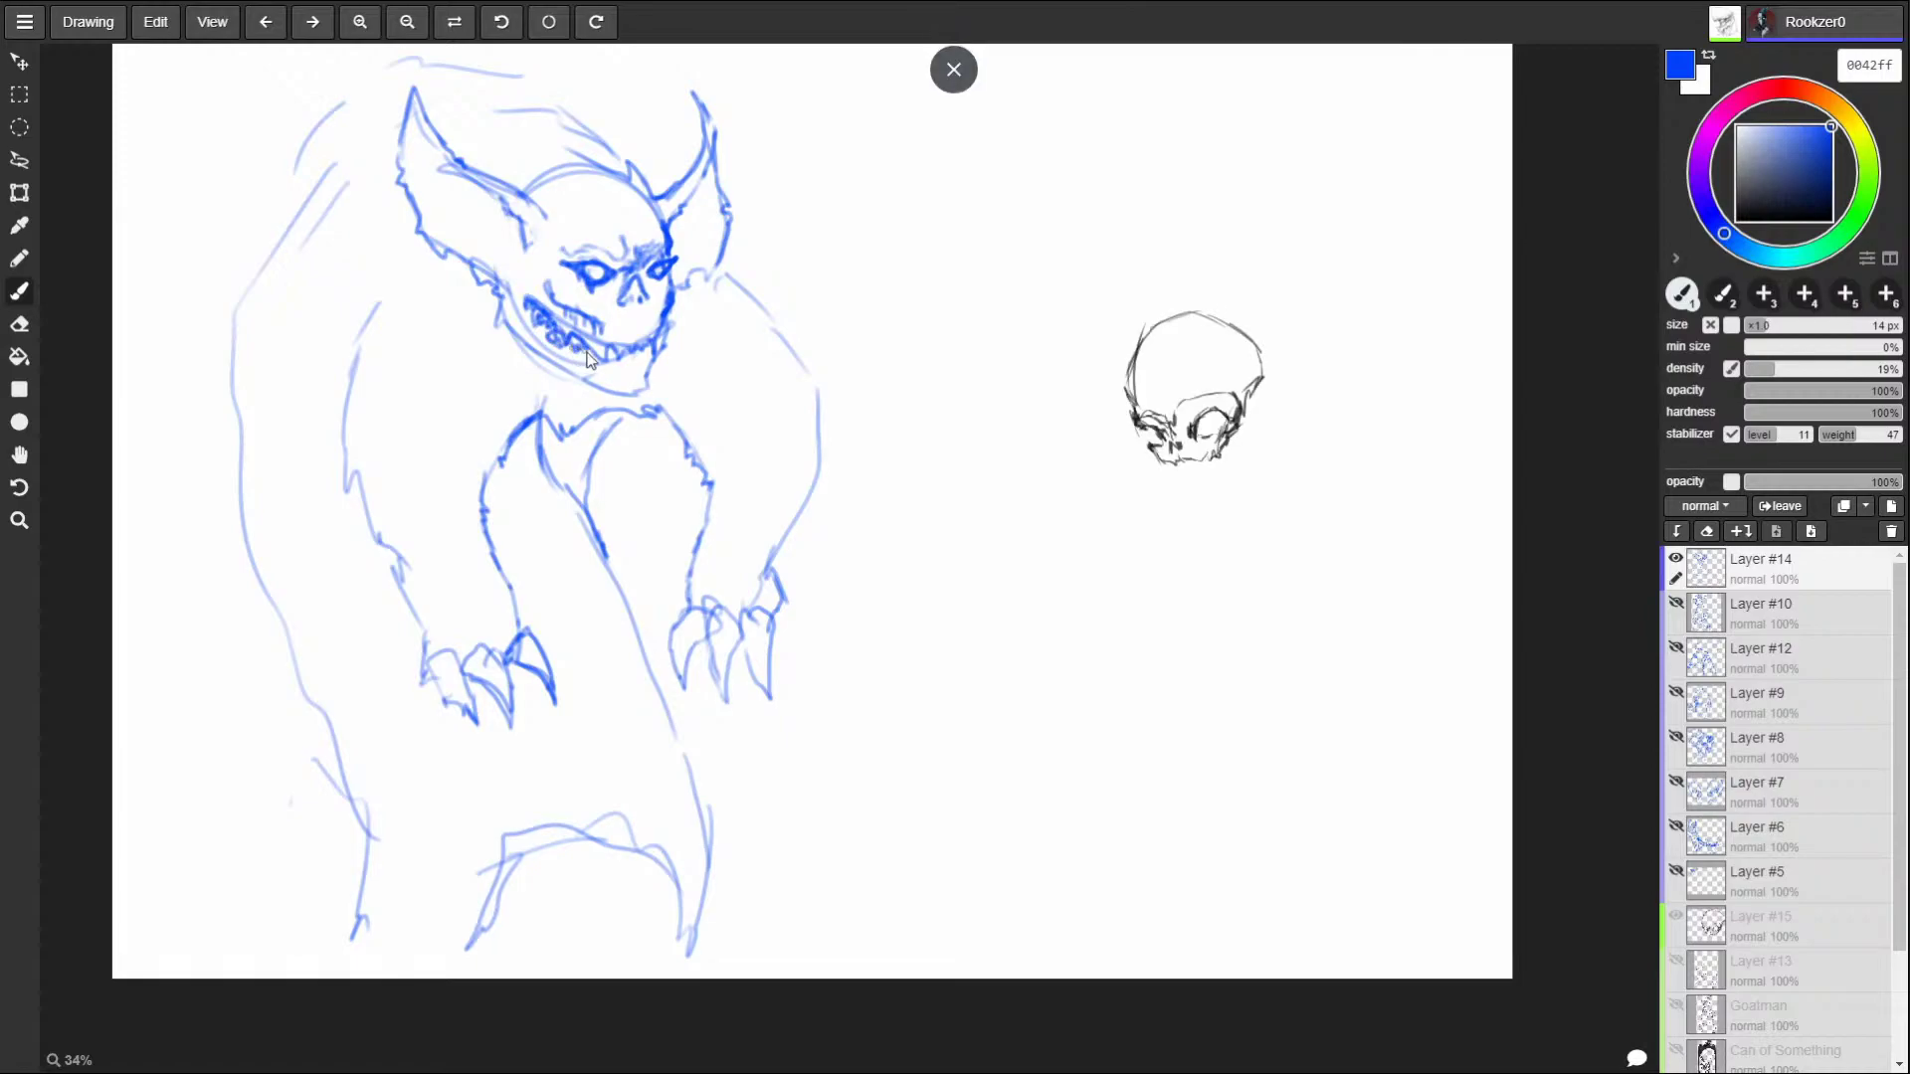
mouse_move(527, 310)
mouse_down()
mouse_move(581, 336)
mouse_move(573, 355)
mouse_move(647, 348)
mouse_up()
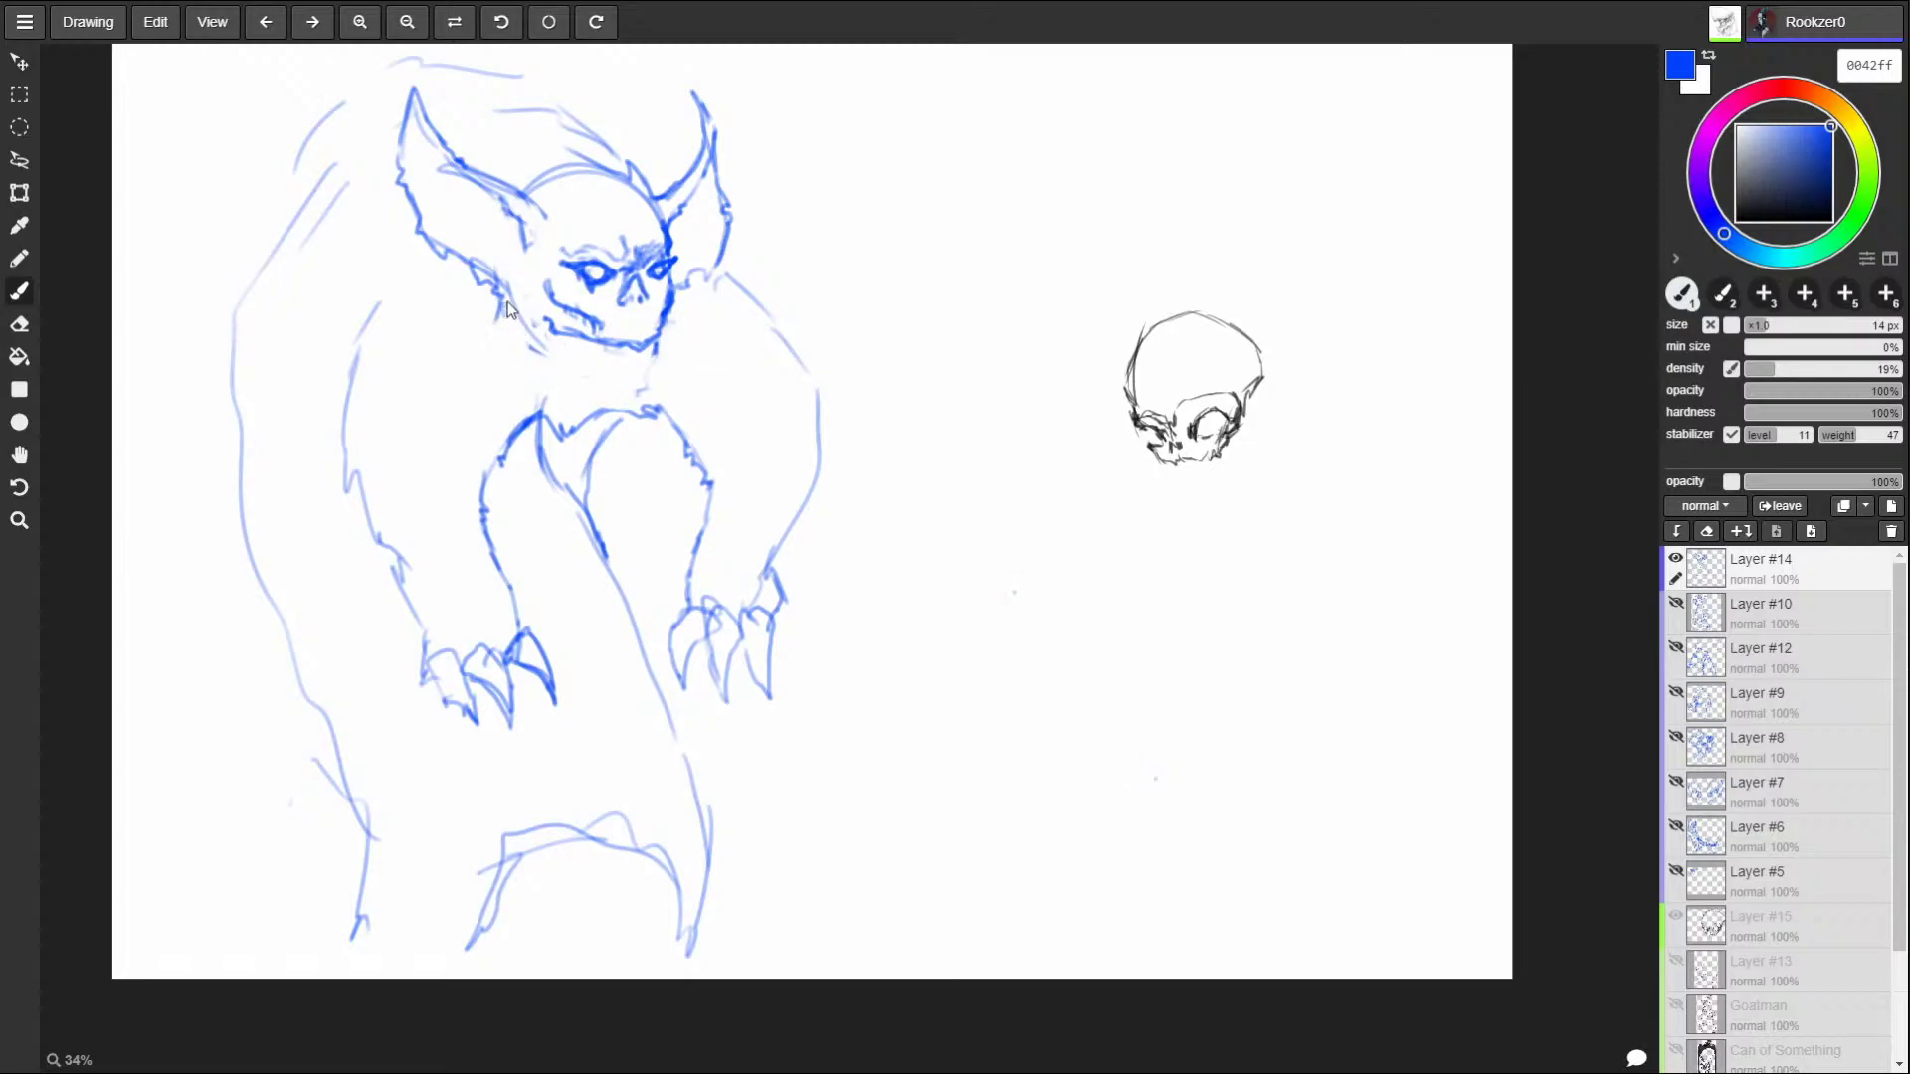
drag(507, 382, 561, 359)
Erase the creature's body, limbs and back with a 450 px eraser, leaving only the eared head.
key(ctrl+z)
key(ctrl+z)
key(ctrl+z)
key(])
key(])
key(])
key(])
drag(622, 420, 503, 468)
drag(636, 409, 507, 475)
key(])
key(])
key(])
key(e)
mouse_move(648, 413)
mouse_down()
mouse_move(742, 520)
mouse_move(692, 617)
mouse_move(751, 732)
mouse_move(856, 506)
mouse_move(738, 286)
mouse_move(585, 452)
mouse_move(589, 424)
mouse_move(697, 804)
mouse_move(704, 913)
mouse_move(646, 879)
mouse_move(633, 760)
mouse_move(485, 933)
mouse_move(545, 625)
mouse_move(440, 797)
mouse_move(447, 525)
mouse_move(469, 685)
mouse_move(367, 951)
mouse_move(389, 534)
mouse_move(365, 320)
mouse_move(339, 650)
mouse_move(246, 546)
mouse_move(296, 171)
mouse_up()
key(b)
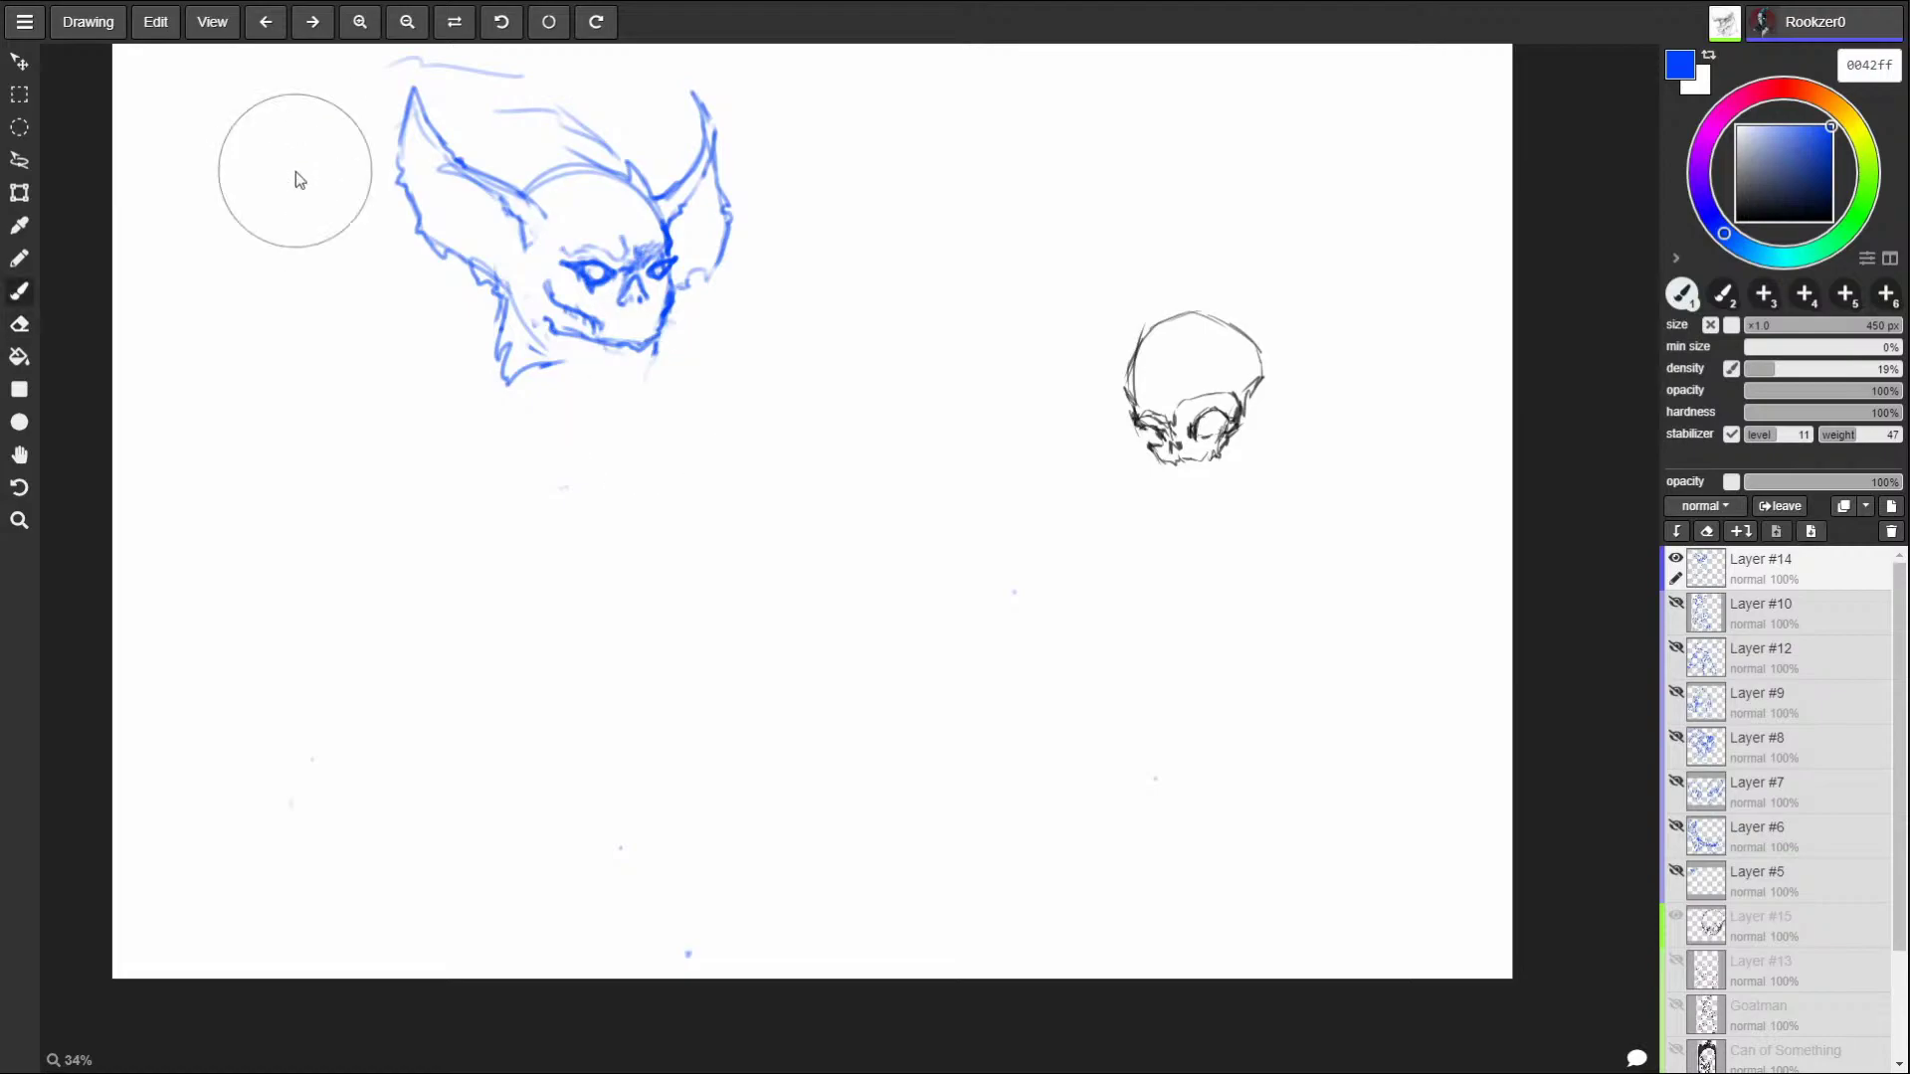
Move the head lower on the canvas and strengthen its jaw and cheek outline with a 16 px brush.
click(19, 63)
mouse_move(664, 259)
mouse_down()
mouse_move(594, 378)
mouse_move(628, 364)
mouse_up()
key(b)
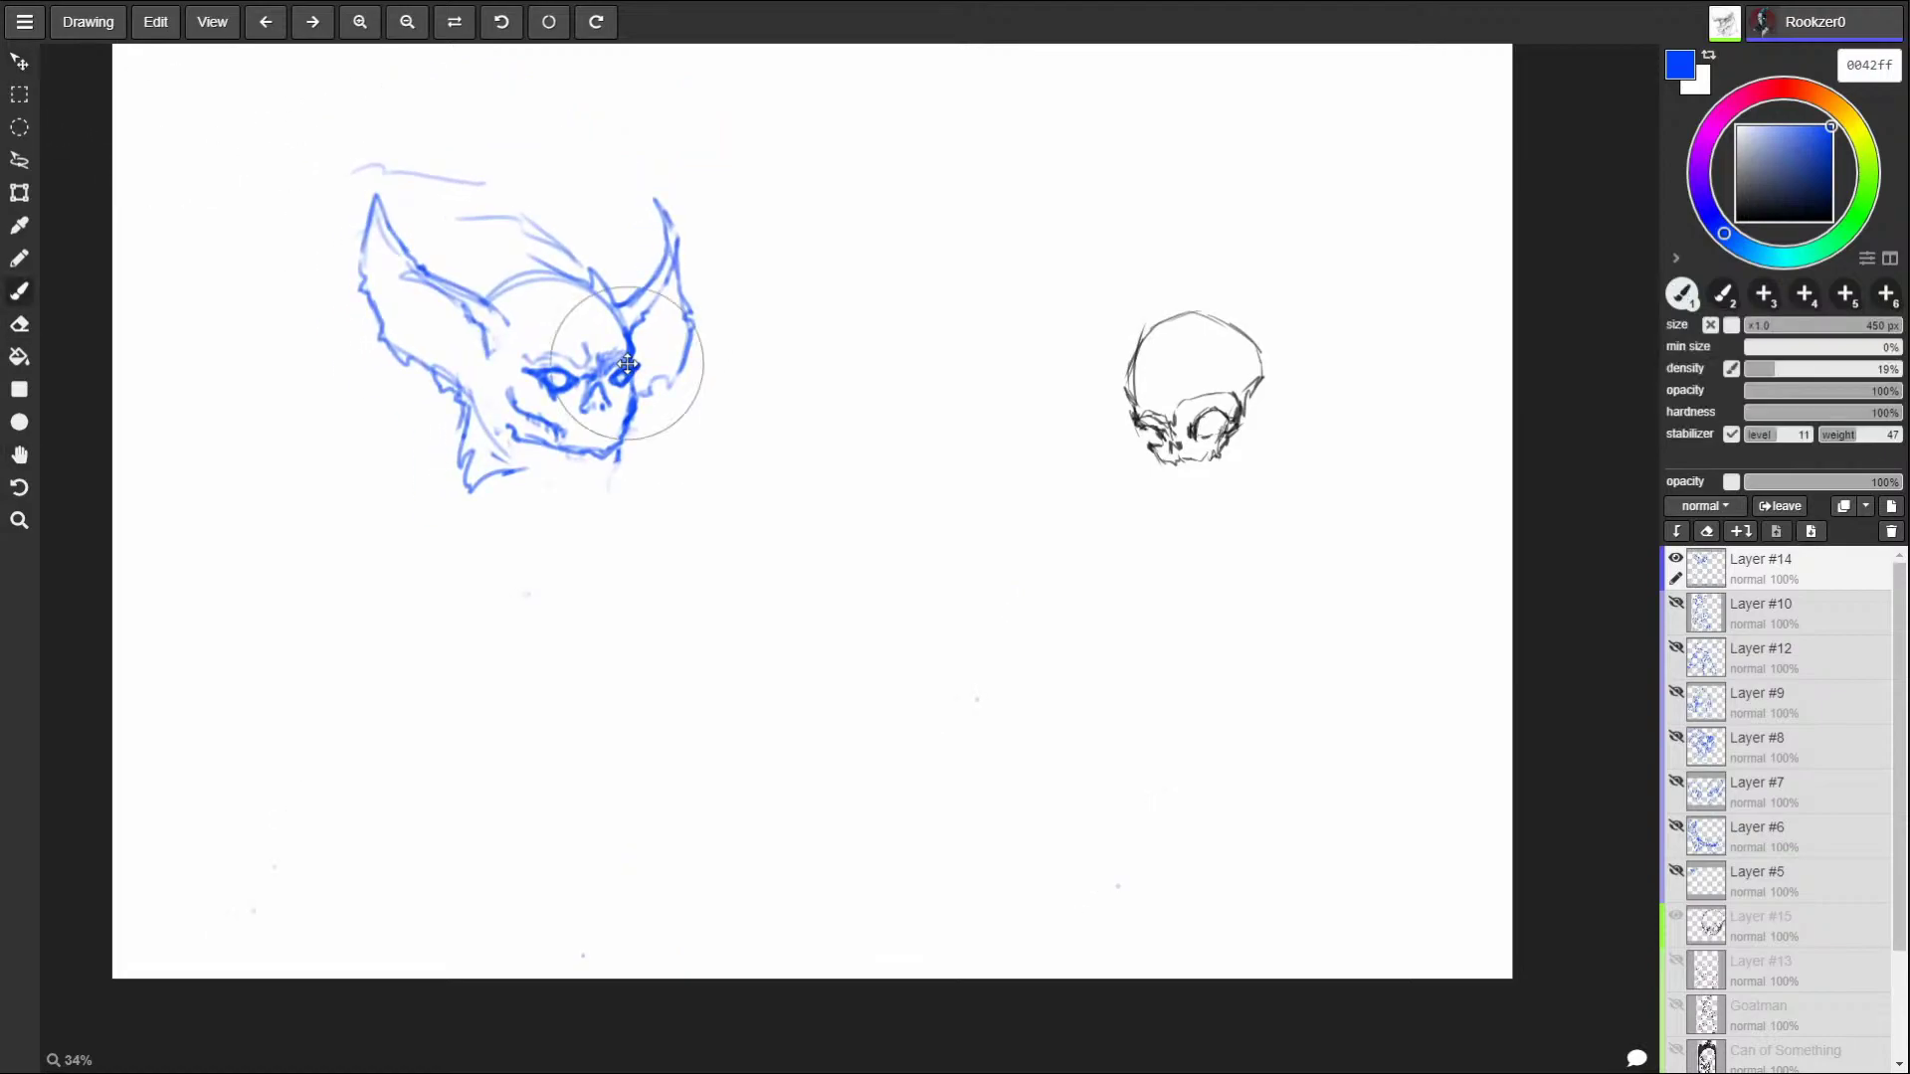
key([)
key([)
key([)
key([)
key([)
key([)
key([)
key([)
drag(608, 468, 609, 488)
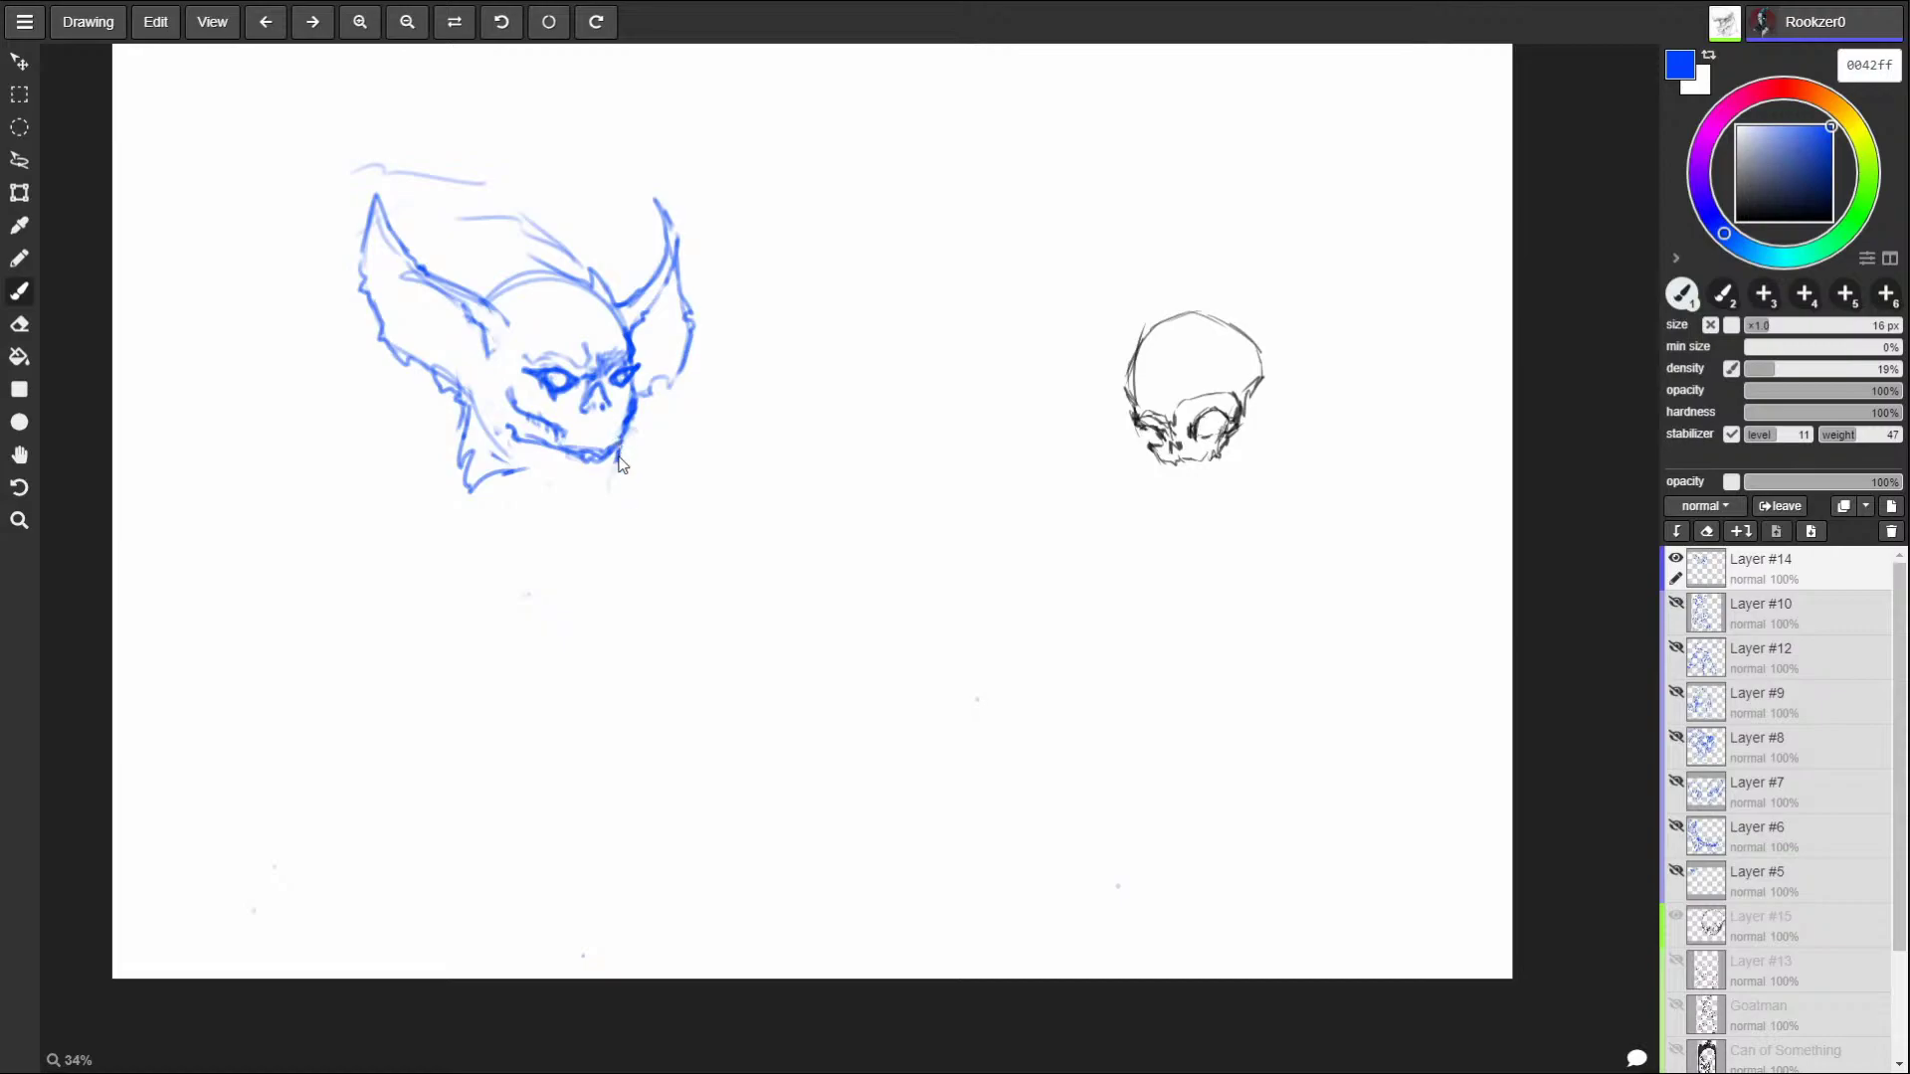
Draw a small skull as a headpiece above the brow, with a round cranium, hatched eye sockets and upper teeth.
mouse_move(553, 243)
mouse_down()
mouse_move(541, 332)
mouse_move(504, 247)
mouse_move(587, 326)
mouse_move(607, 321)
mouse_move(624, 254)
mouse_move(547, 225)
mouse_move(591, 336)
mouse_up()
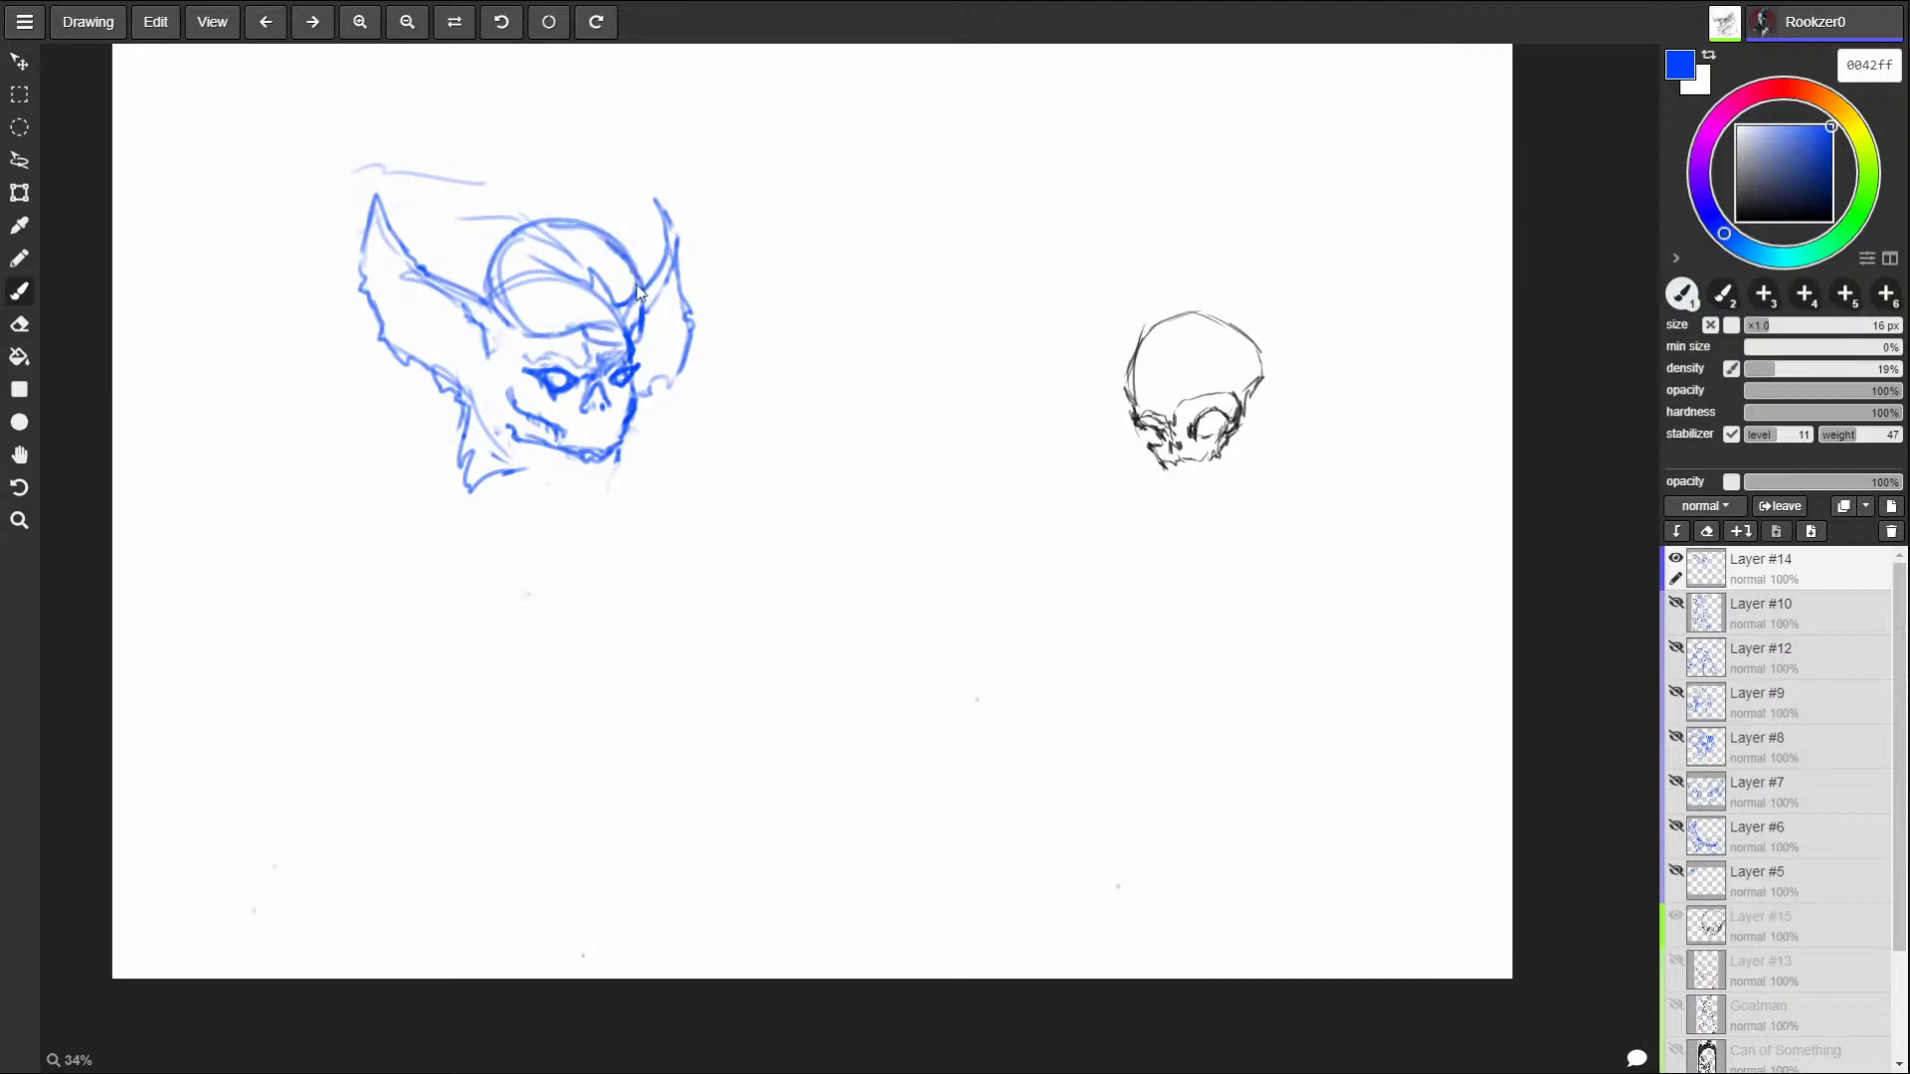
mouse_move(562, 253)
mouse_down()
mouse_move(527, 278)
mouse_move(542, 298)
mouse_move(621, 309)
mouse_move(602, 261)
mouse_up()
mouse_move(592, 337)
mouse_down()
mouse_move(577, 330)
mouse_move(641, 334)
mouse_move(640, 314)
mouse_up()
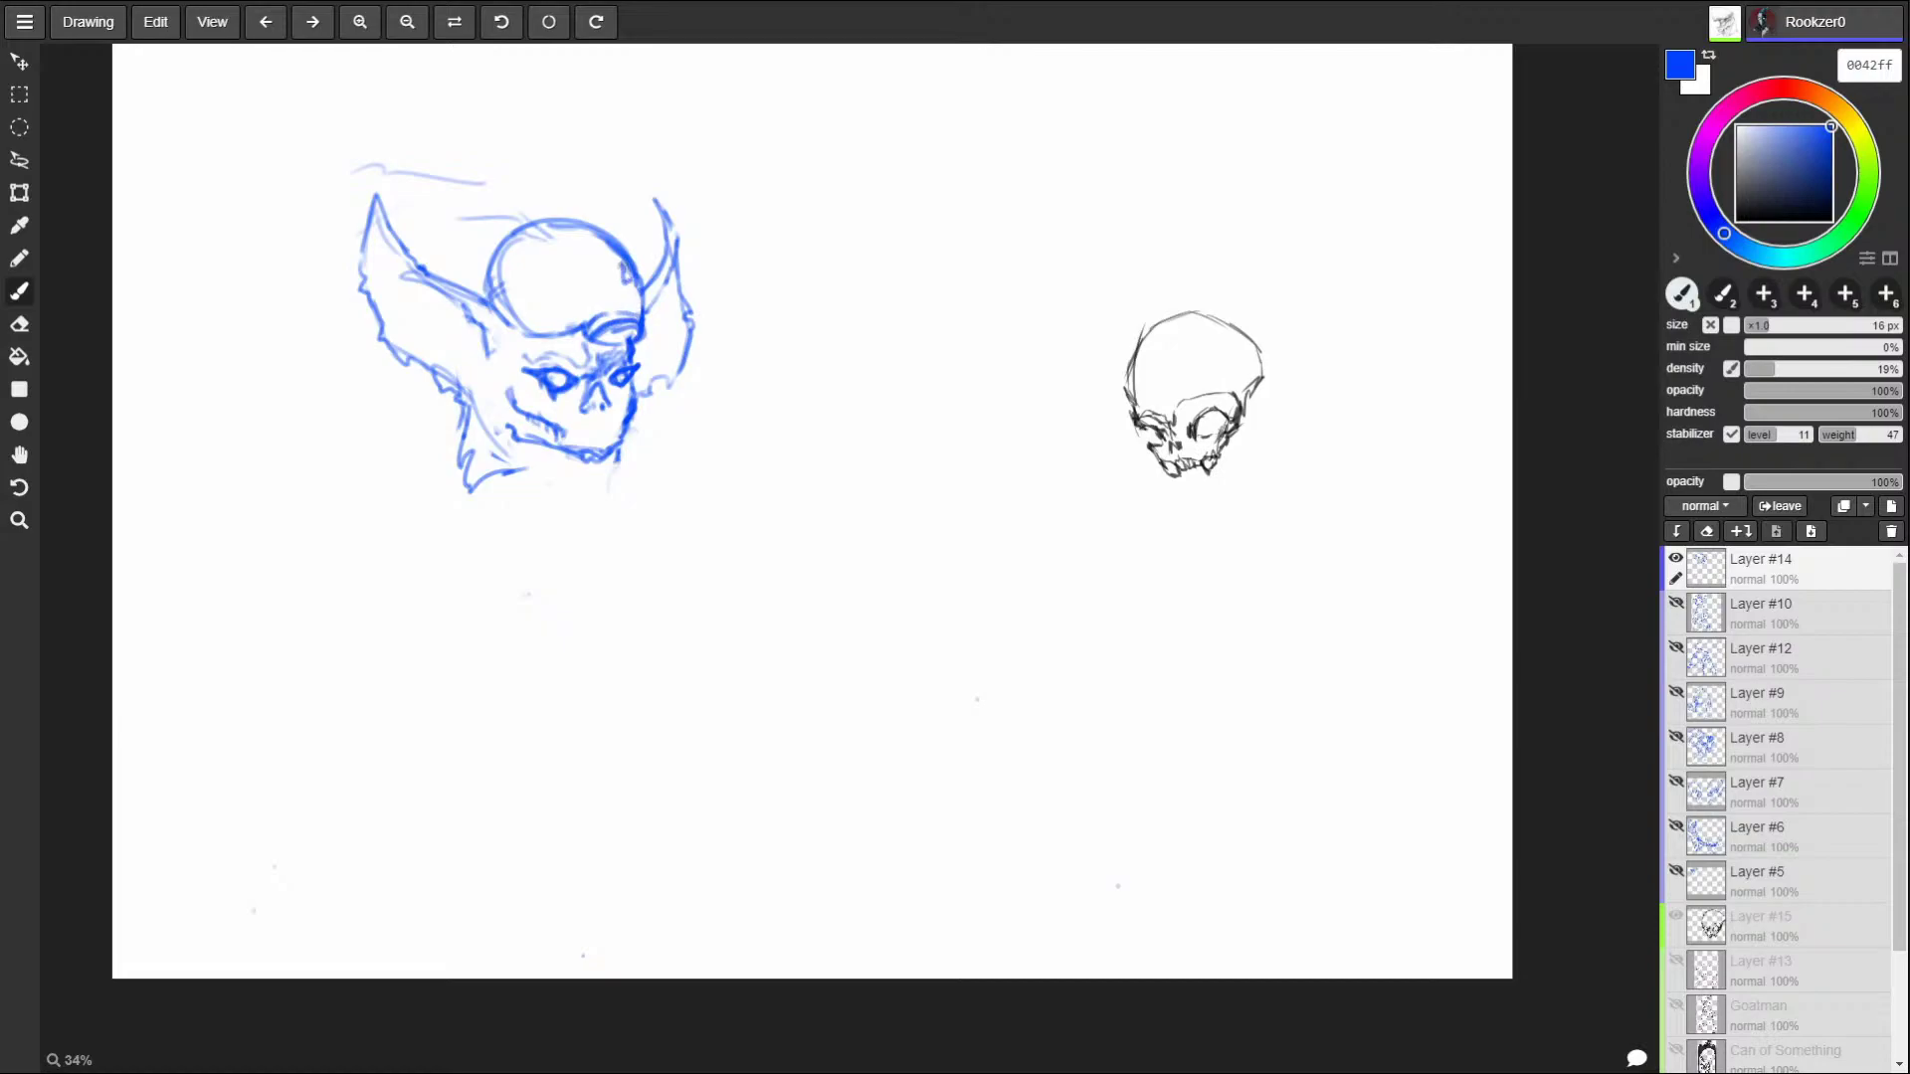
mouse_move(567, 258)
mouse_down()
mouse_move(593, 277)
mouse_move(575, 270)
mouse_move(576, 292)
mouse_up()
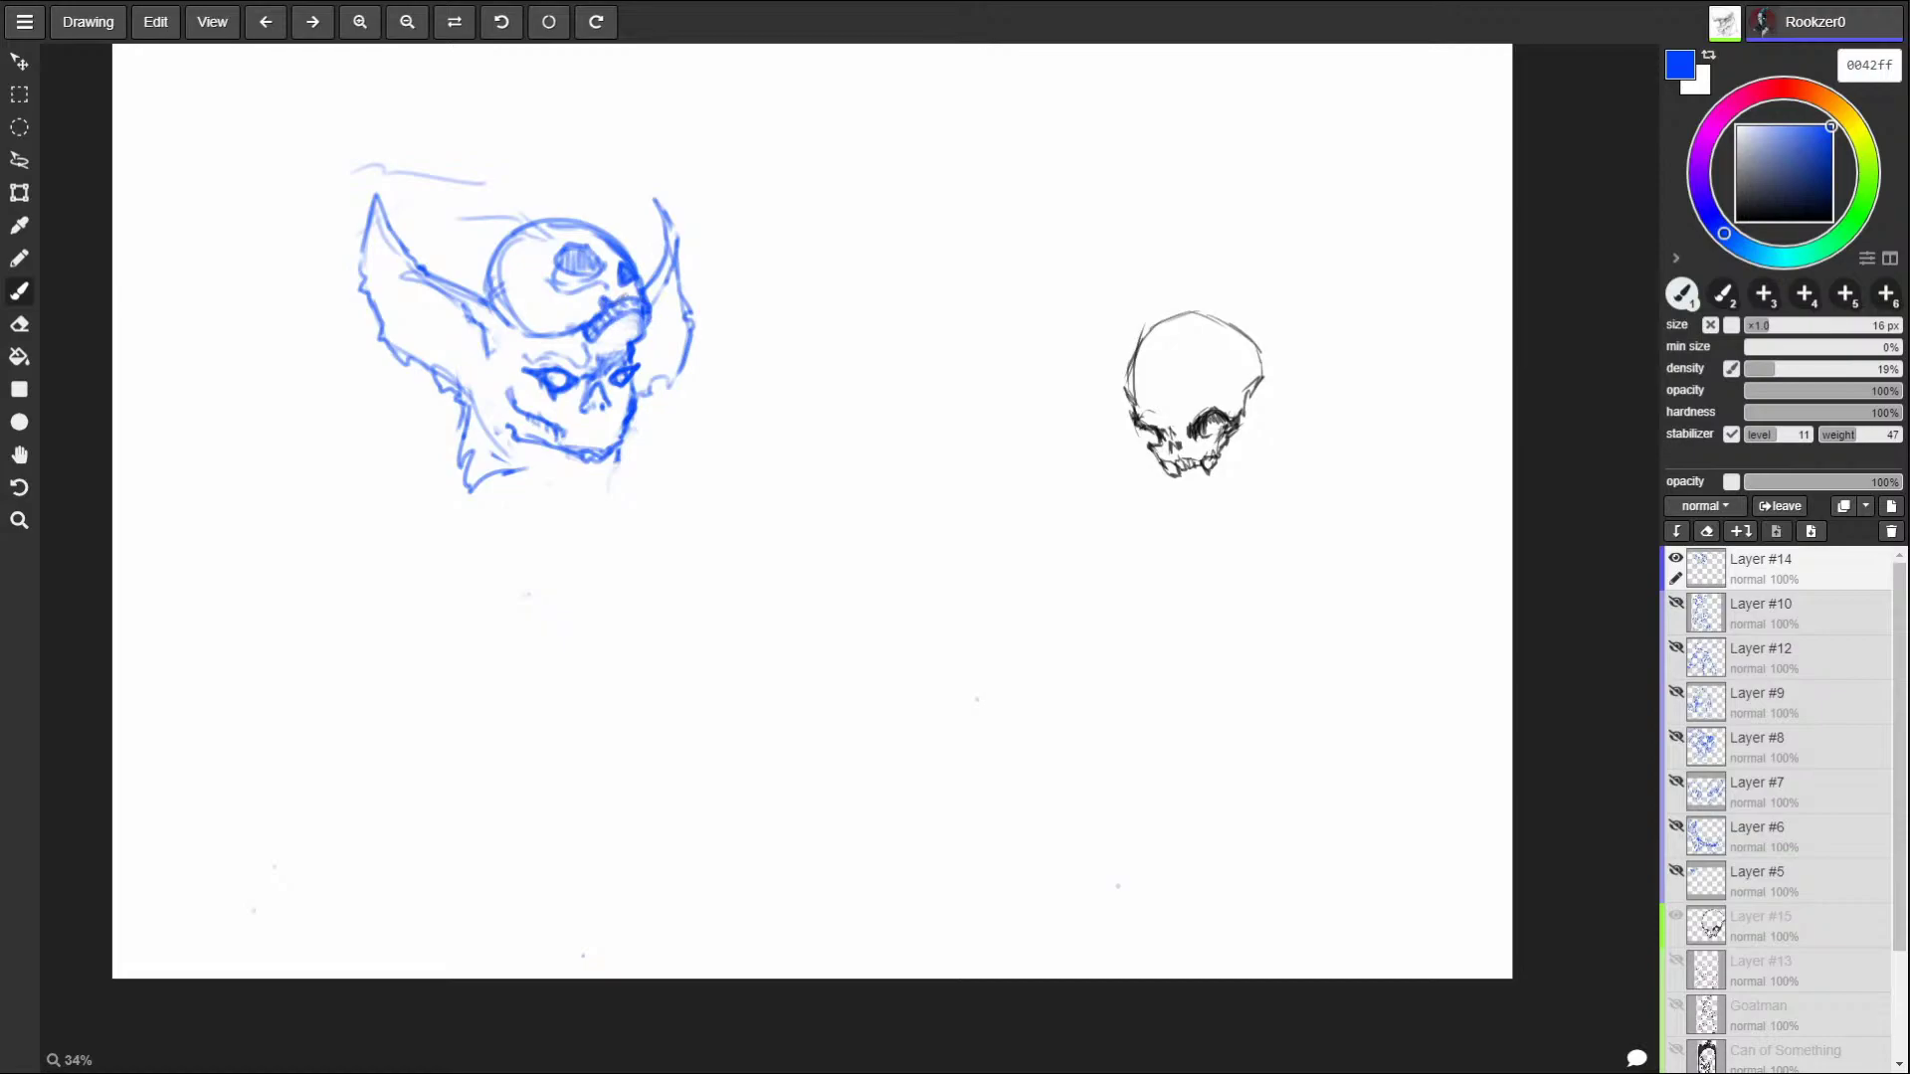
mouse_move(549, 289)
mouse_down()
mouse_move(572, 245)
mouse_move(492, 257)
mouse_move(486, 294)
mouse_up()
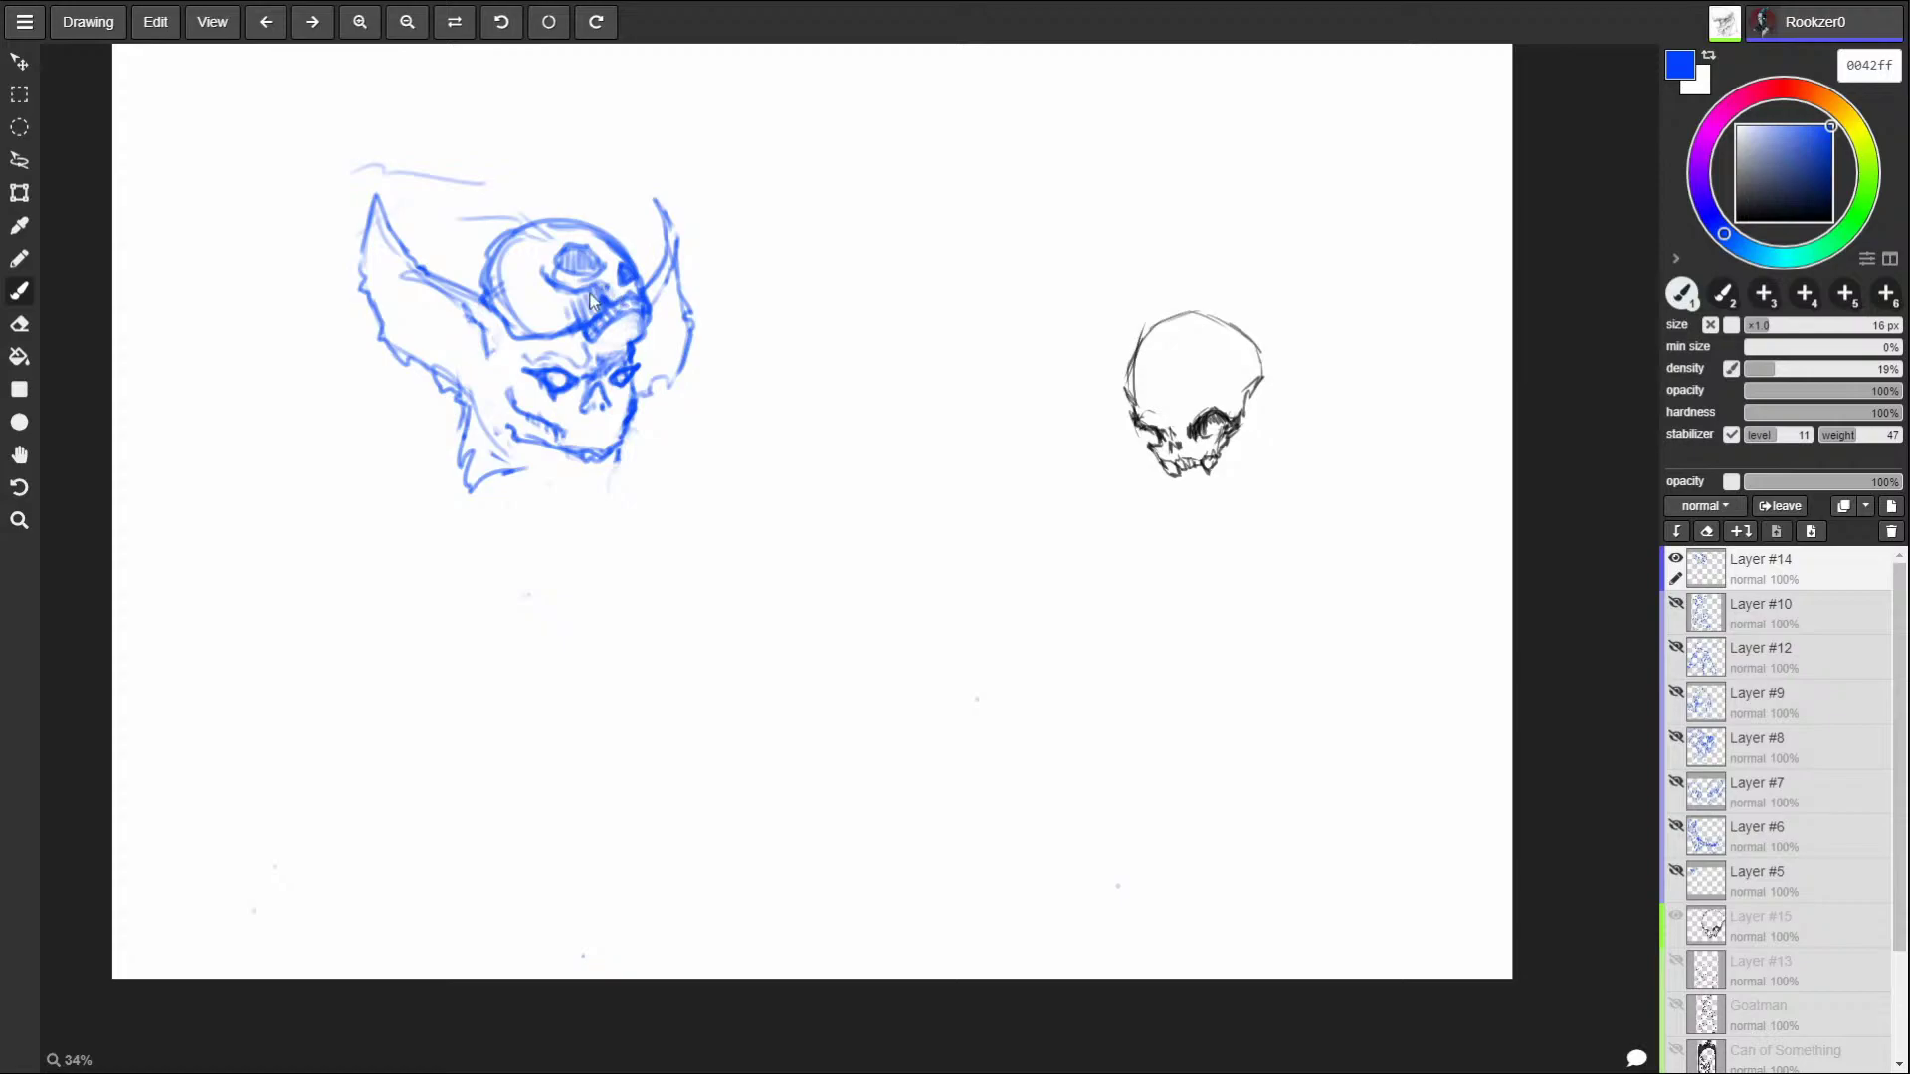
mouse_move(573, 255)
mouse_down()
mouse_move(624, 240)
mouse_move(526, 209)
mouse_up()
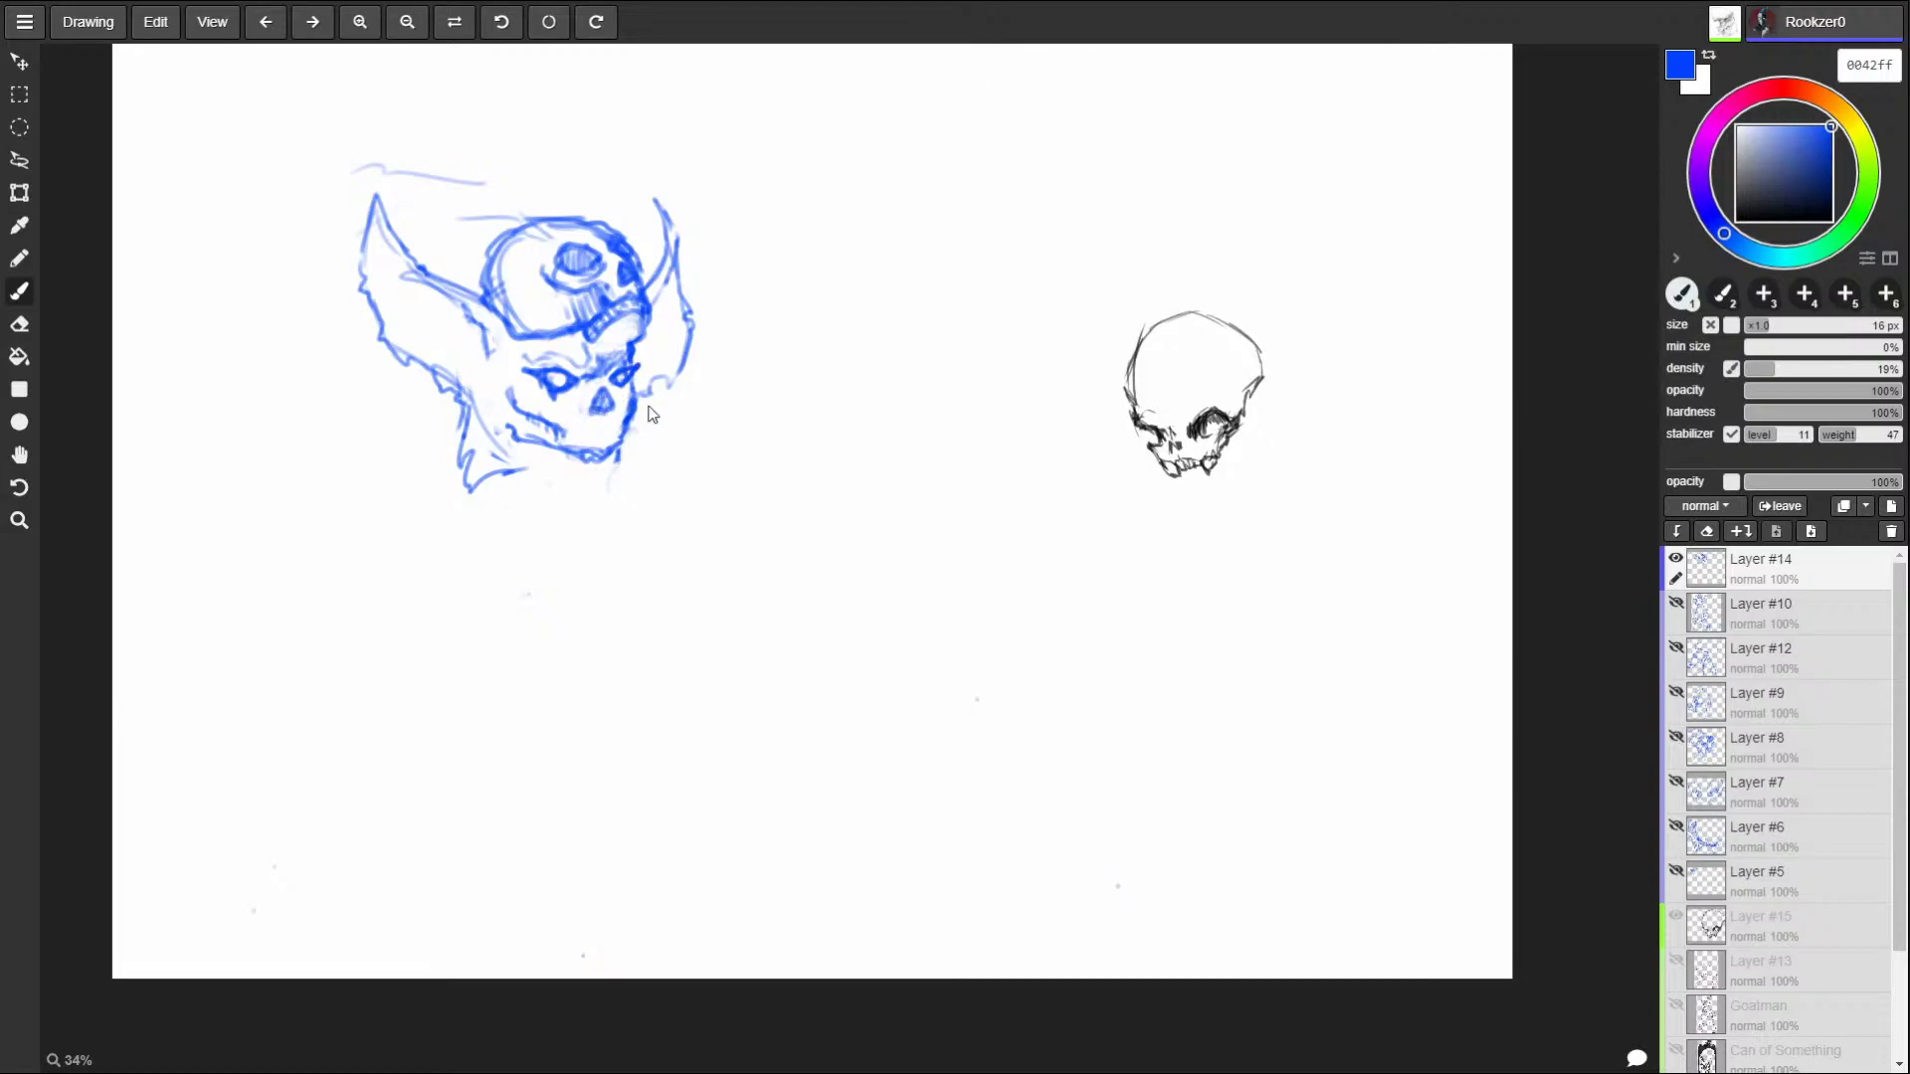
Add ragged fur beneath the jaw, and hatch shadows inside the ears and along the skull headpiece's lower edge.
mouse_move(506, 474)
mouse_down()
mouse_move(591, 515)
mouse_move(633, 434)
mouse_move(651, 497)
mouse_move(624, 487)
mouse_move(639, 430)
mouse_up()
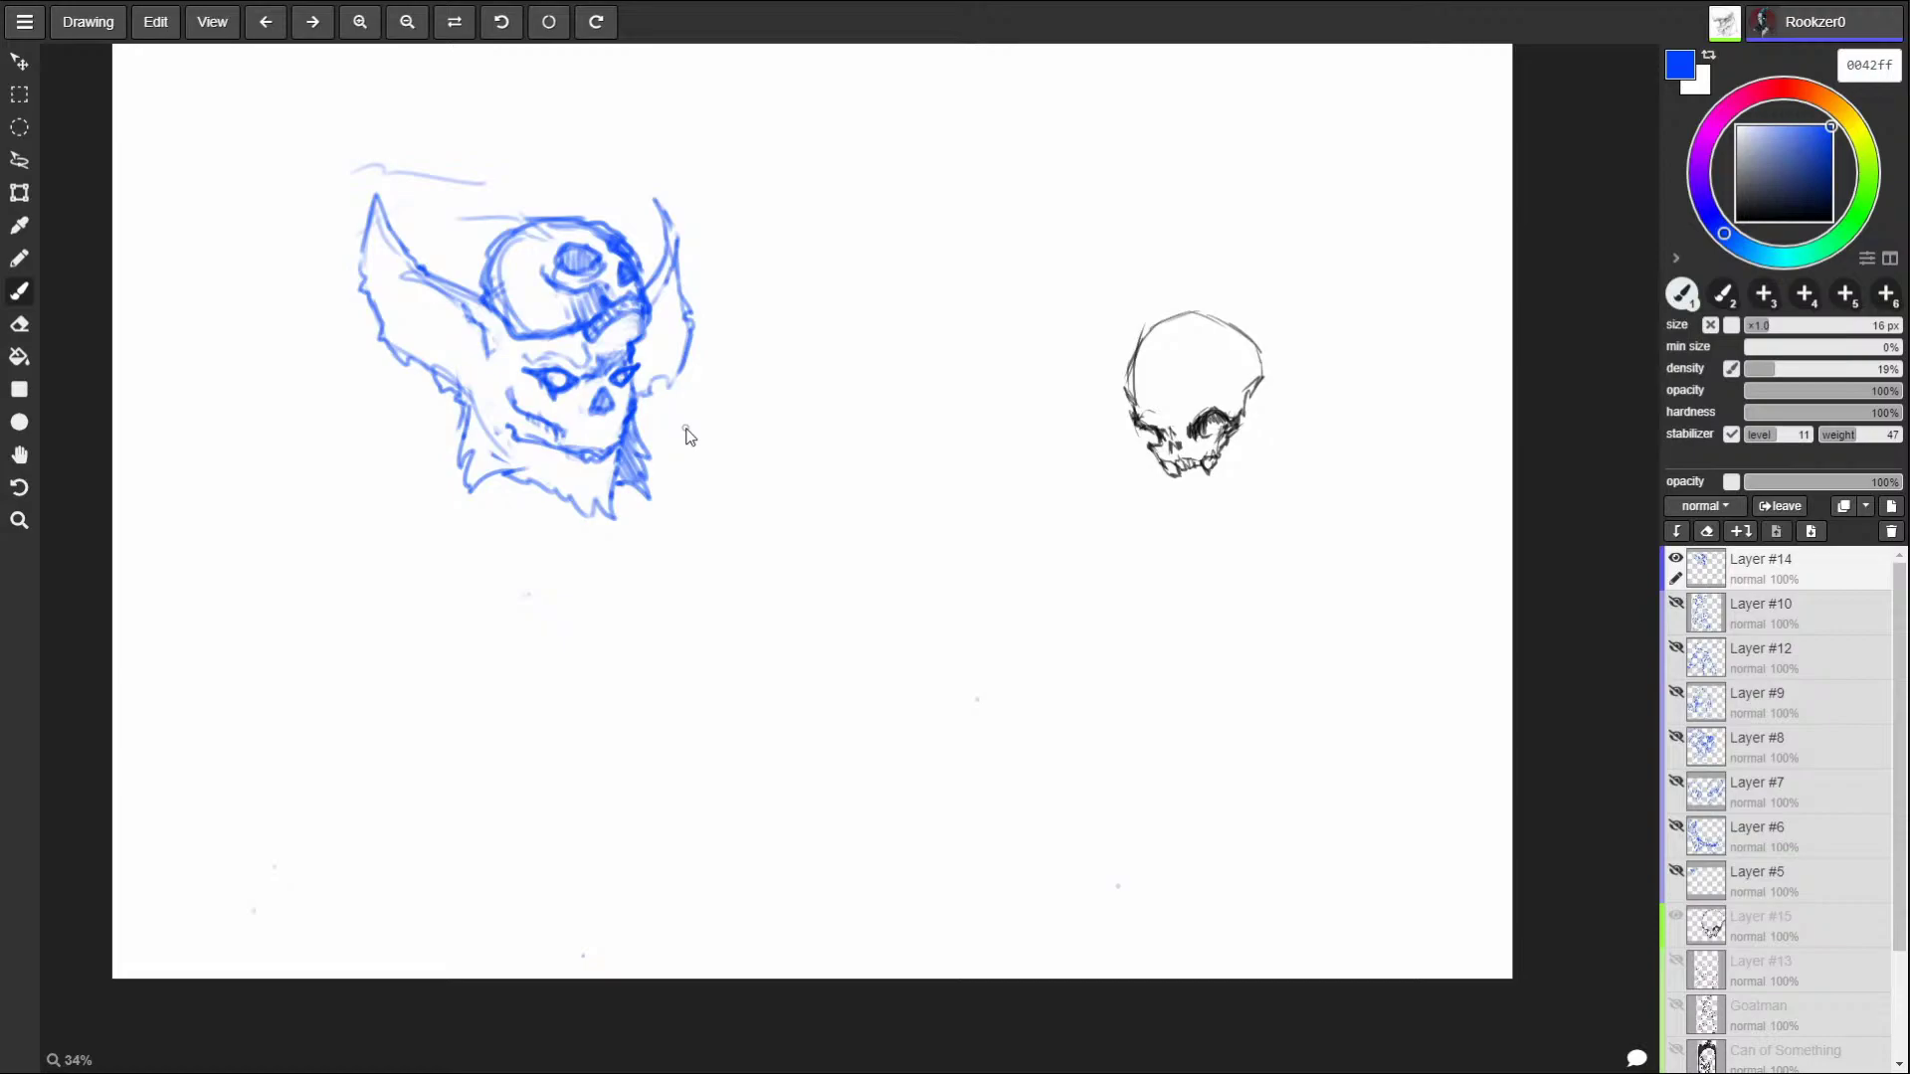
mouse_move(378, 213)
mouse_down()
mouse_move(404, 265)
mouse_move(471, 304)
mouse_up()
drag(685, 257, 647, 187)
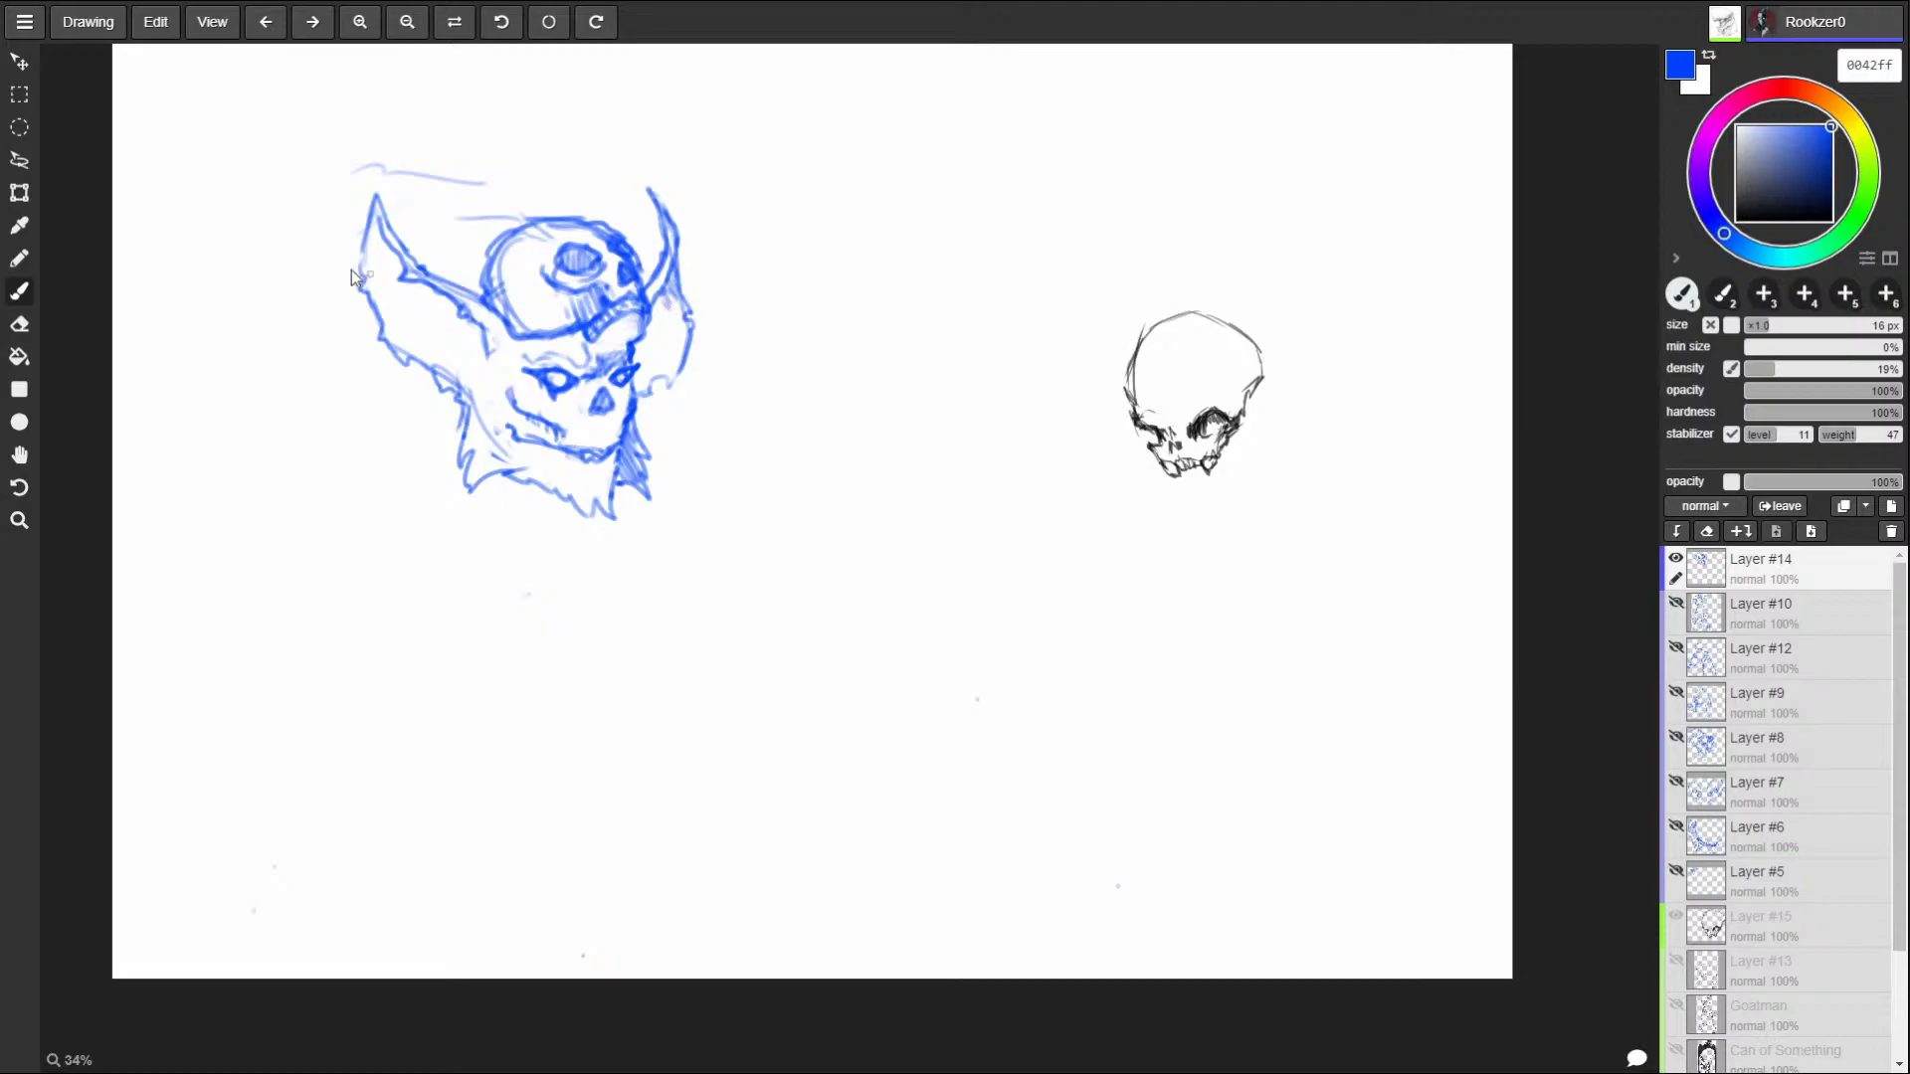
mouse_move(376, 247)
mouse_down()
mouse_move(420, 241)
mouse_move(453, 358)
mouse_move(454, 318)
mouse_move(445, 332)
mouse_move(497, 330)
mouse_up()
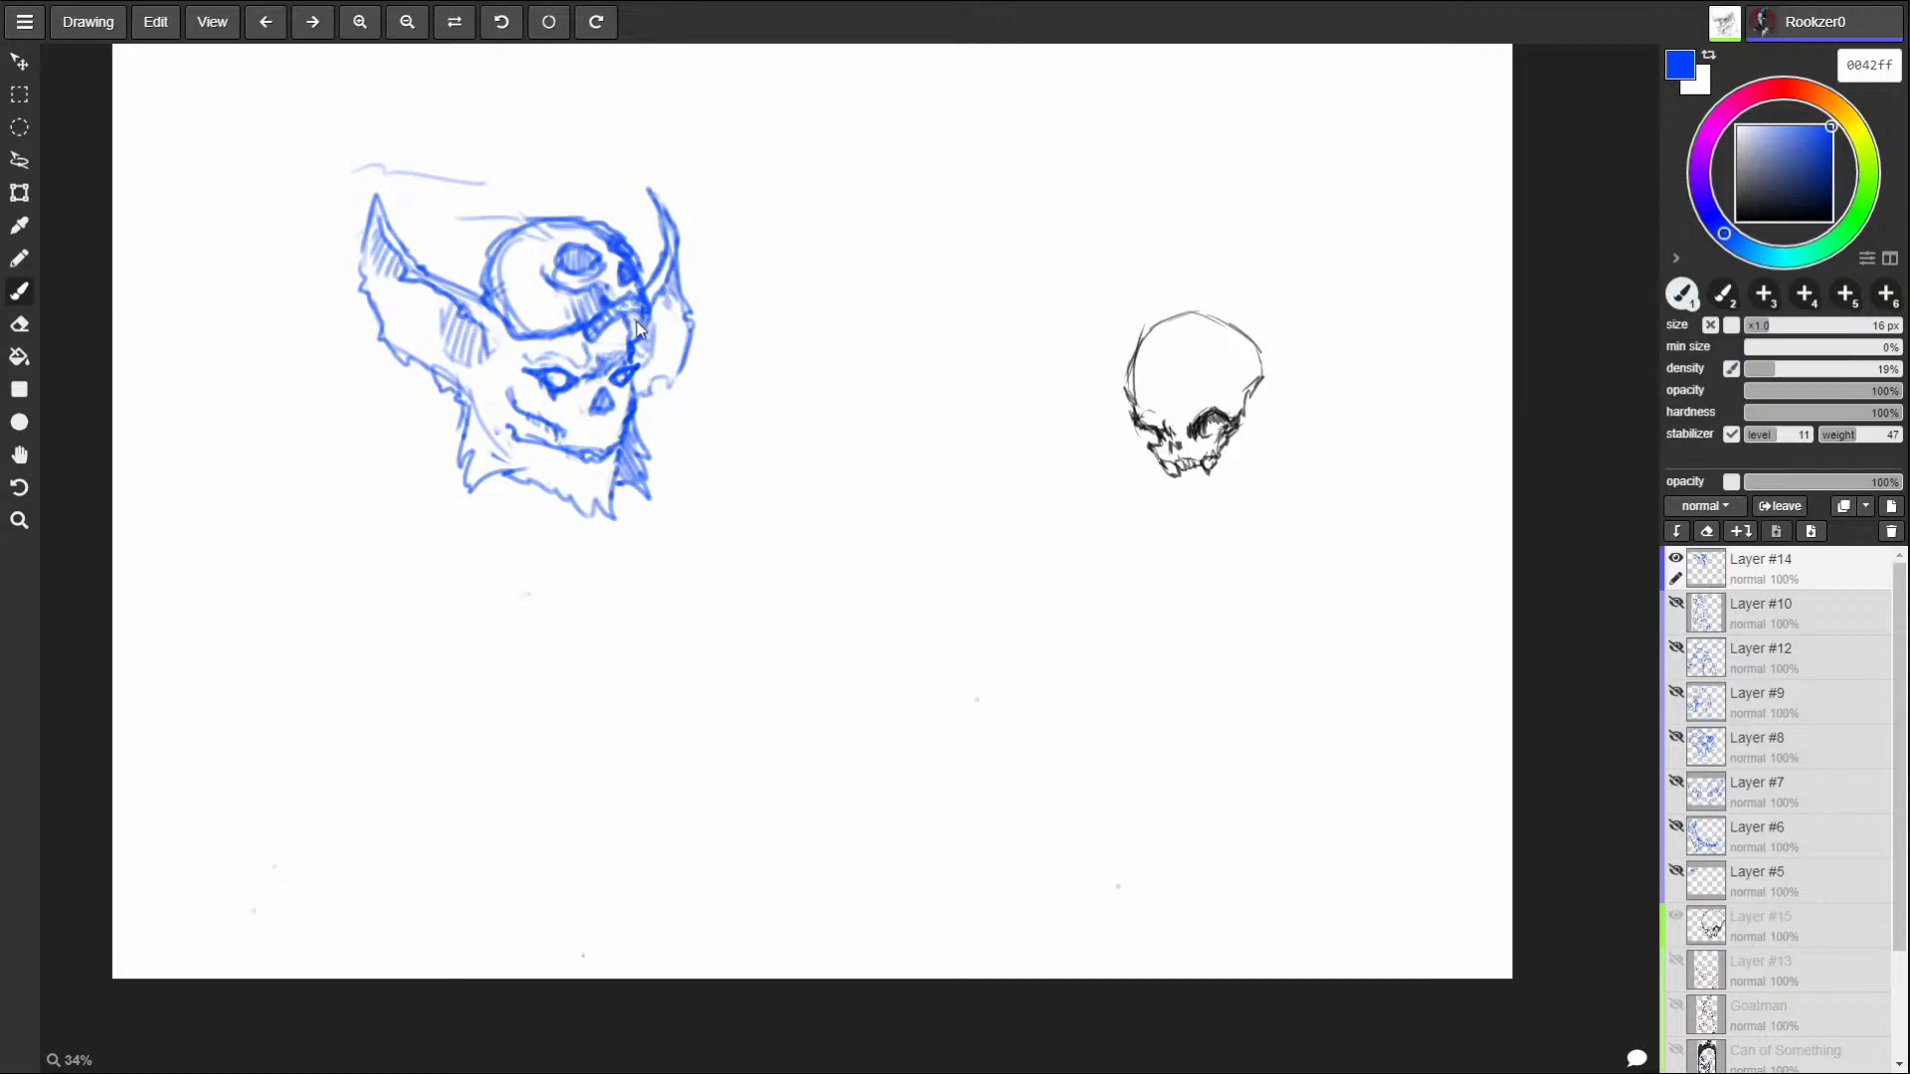
drag(637, 322, 644, 358)
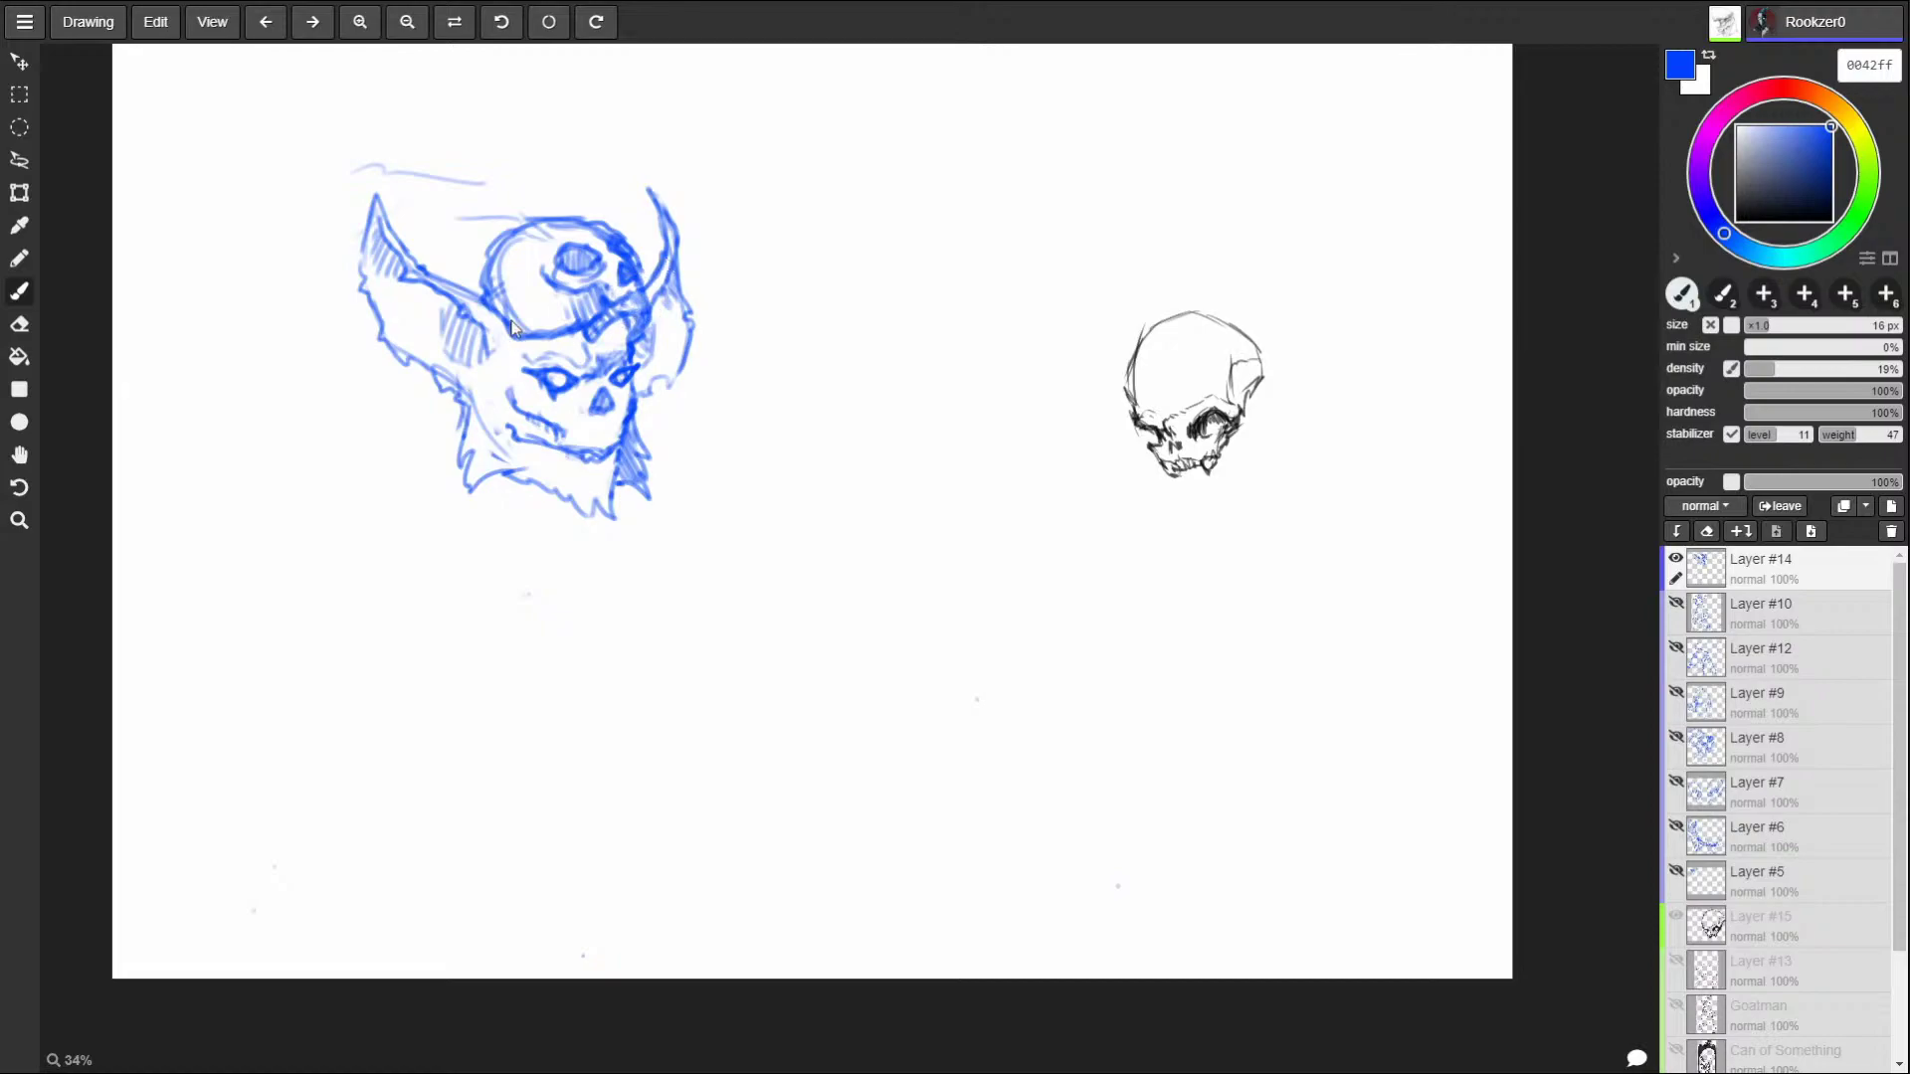
drag(507, 328, 585, 303)
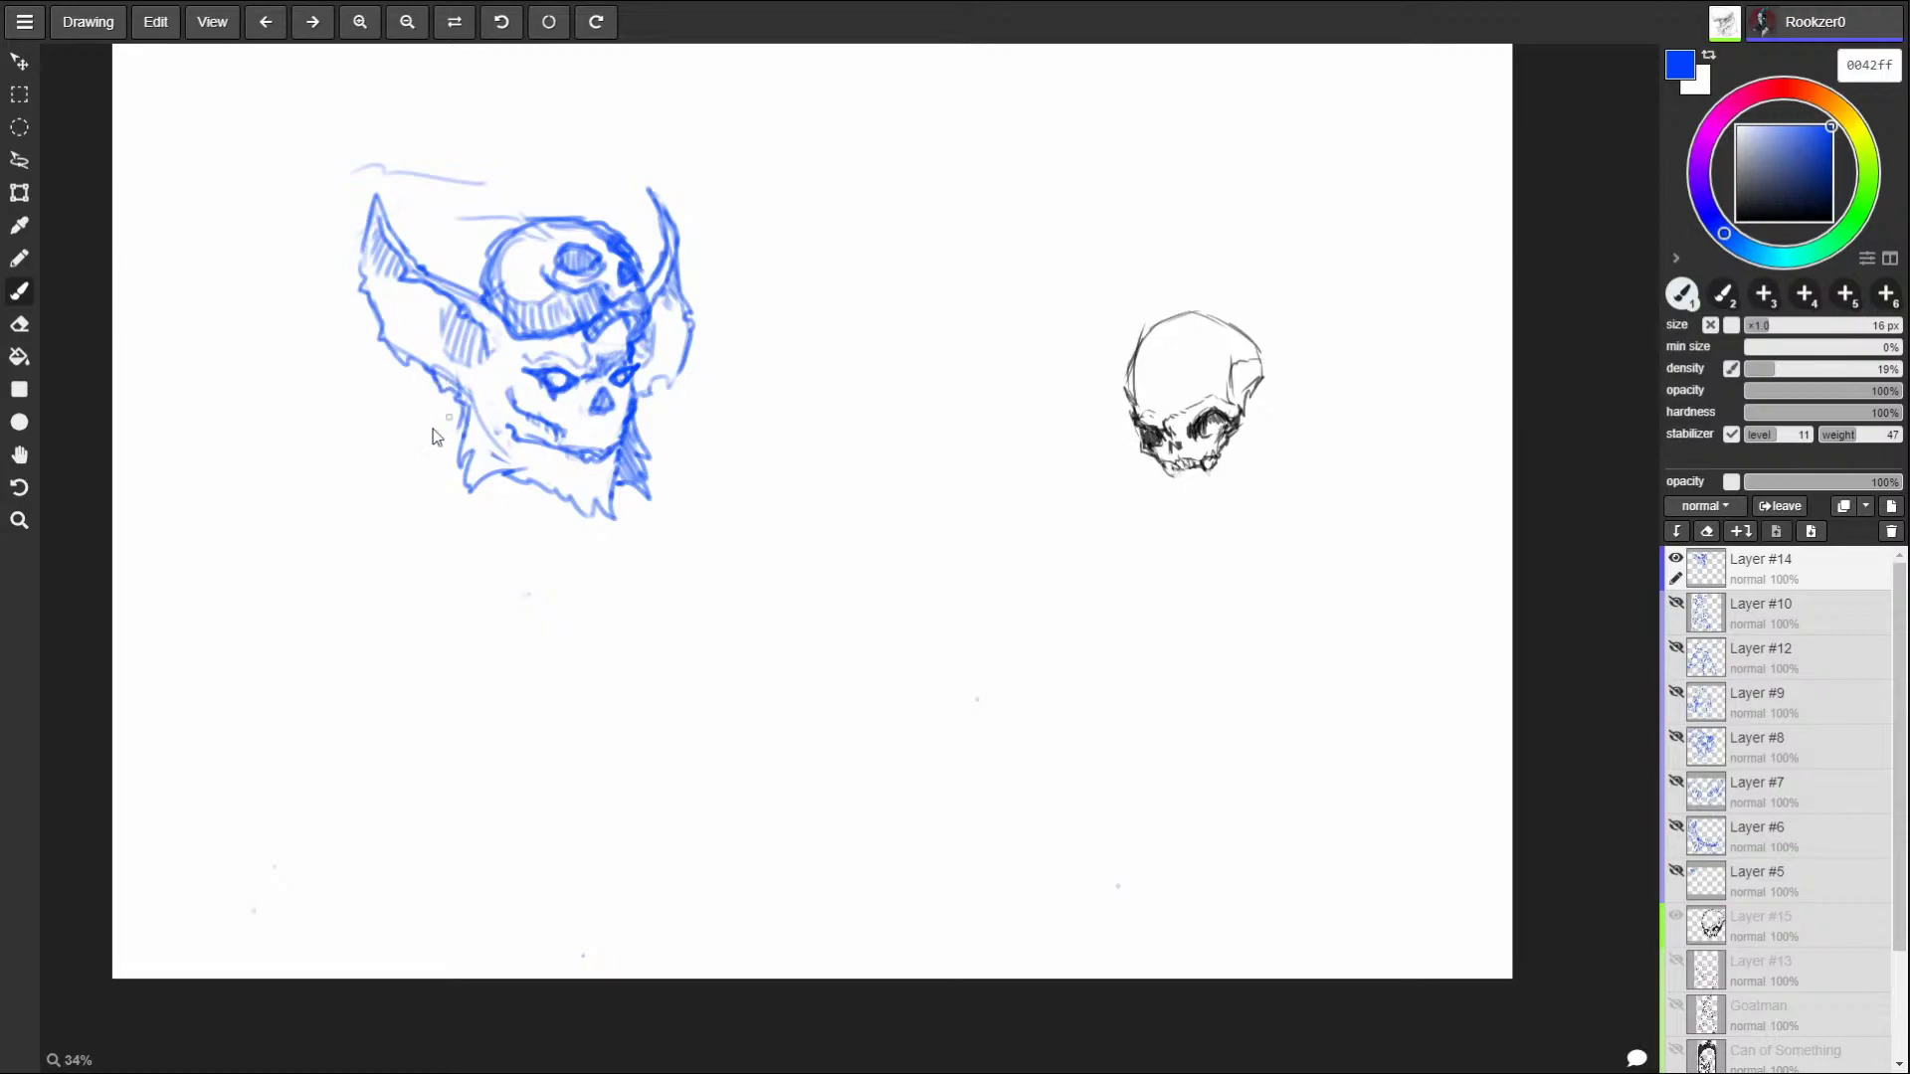
Sketch a neck and a slim torso narrowing below the chest, with ragged fur shoulders spreading to both sides.
mouse_move(503, 486)
mouse_down()
mouse_move(559, 511)
mouse_move(446, 612)
mouse_move(548, 531)
mouse_move(593, 576)
mouse_move(477, 544)
mouse_move(504, 675)
mouse_move(574, 568)
mouse_move(521, 672)
mouse_move(596, 604)
mouse_move(472, 690)
mouse_move(506, 734)
mouse_move(505, 686)
mouse_move(556, 704)
mouse_move(598, 675)
mouse_move(563, 780)
mouse_up()
drag(567, 512, 607, 676)
mouse_move(1100, 475)
mouse_down()
mouse_move(1076, 396)
mouse_move(1098, 467)
mouse_up()
mouse_move(483, 513)
mouse_down()
mouse_move(395, 499)
mouse_move(324, 585)
mouse_move(398, 597)
mouse_up()
drag(578, 520, 615, 550)
drag(625, 543, 697, 596)
drag(478, 526, 452, 592)
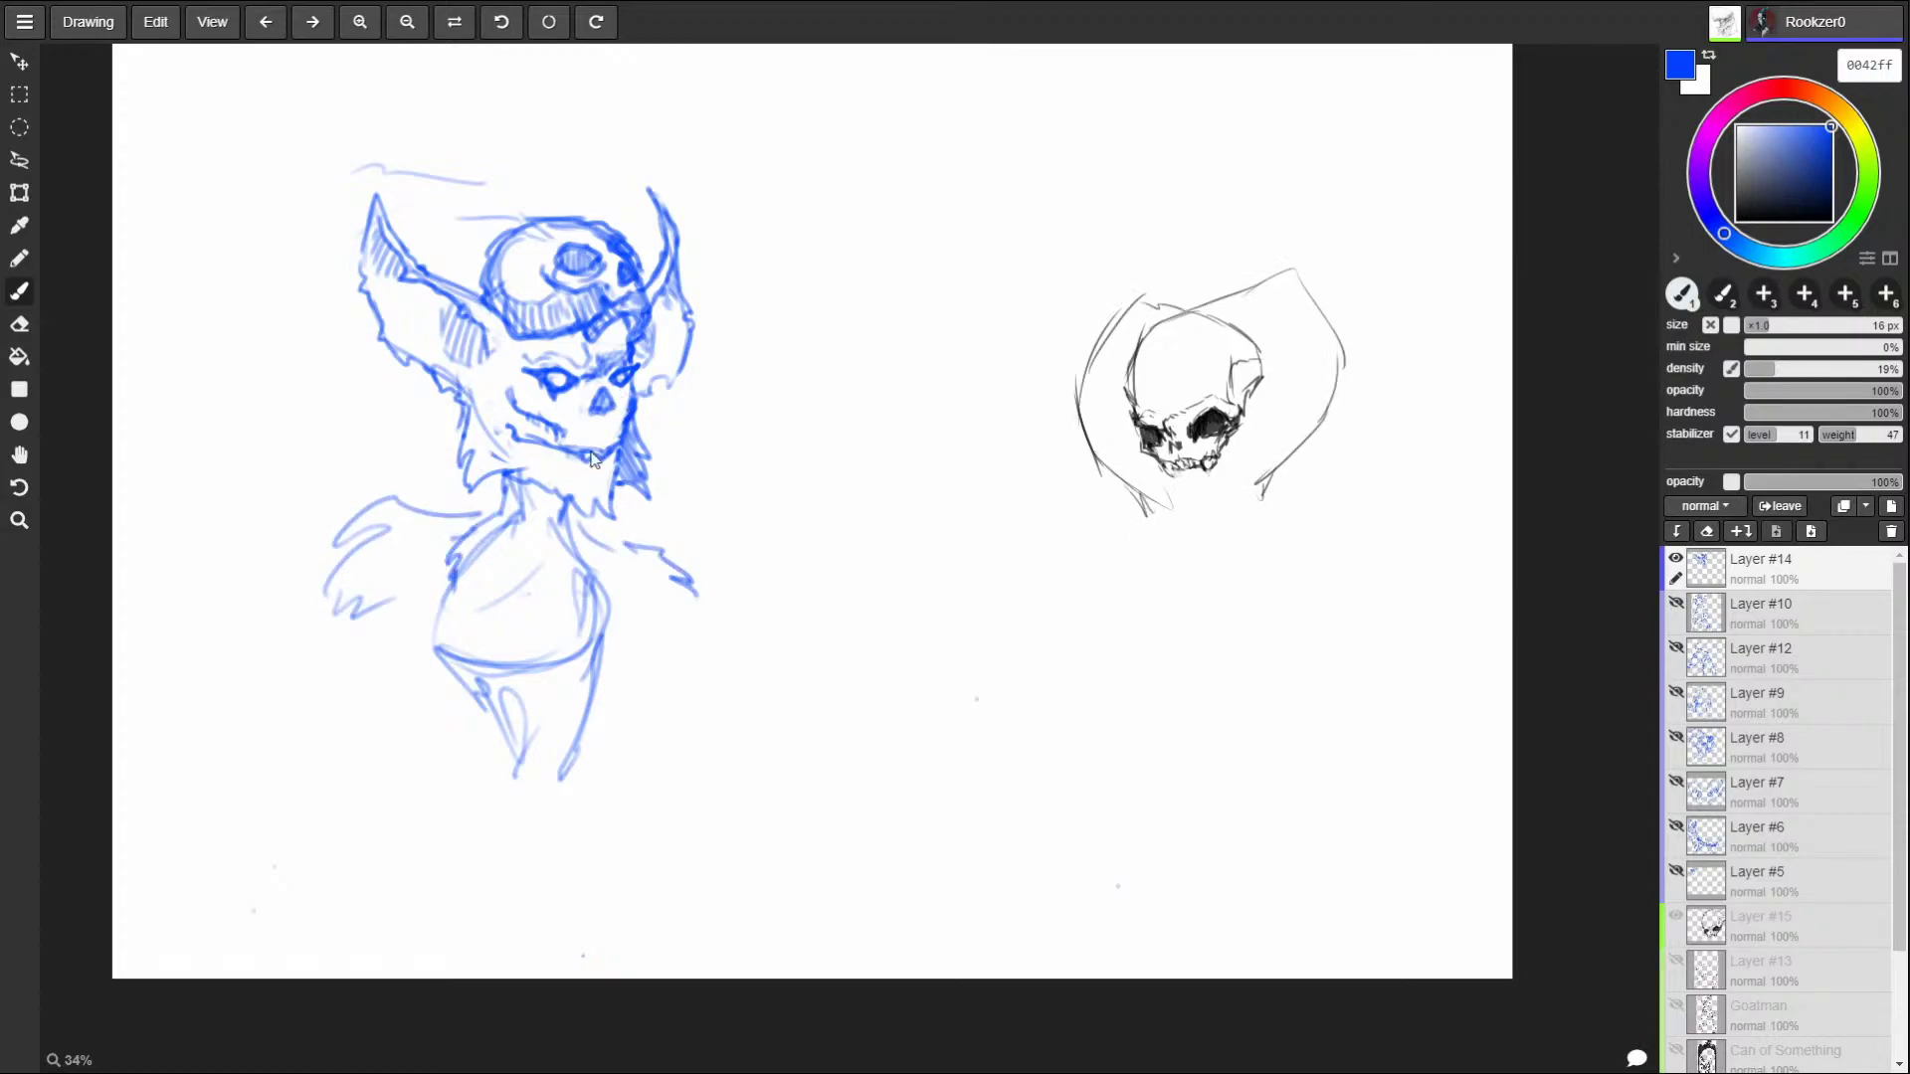
Add shaggy fur tufts around the neck and chest, and outline a corset with a pointed lower end.
mouse_move(603, 551)
mouse_down()
mouse_move(600, 602)
mouse_move(565, 632)
mouse_up()
drag(594, 607, 581, 620)
drag(595, 601, 589, 617)
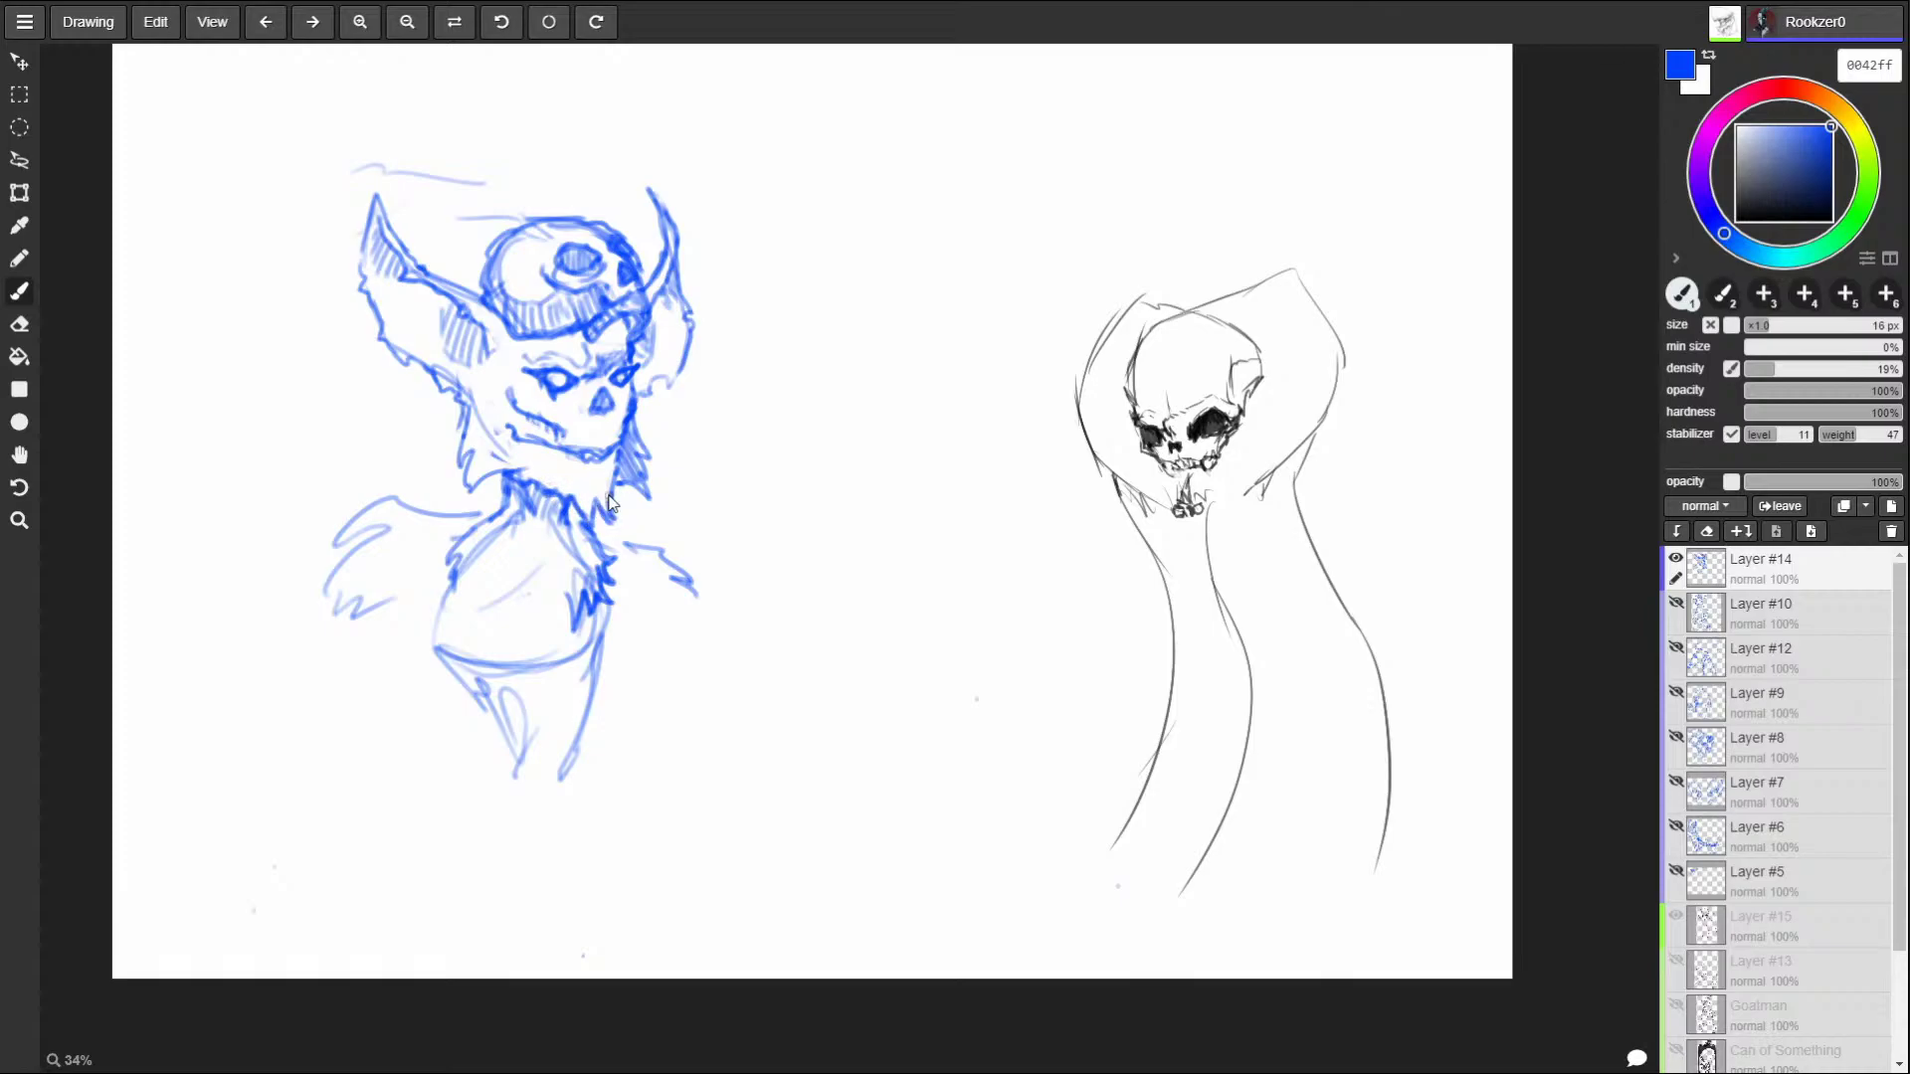
mouse_move(463, 530)
mouse_down()
mouse_move(460, 603)
mouse_move(475, 593)
mouse_move(498, 663)
mouse_move(548, 691)
mouse_move(431, 653)
mouse_move(472, 719)
mouse_move(468, 785)
mouse_move(533, 841)
mouse_move(596, 754)
mouse_move(603, 634)
mouse_up()
drag(417, 634, 466, 714)
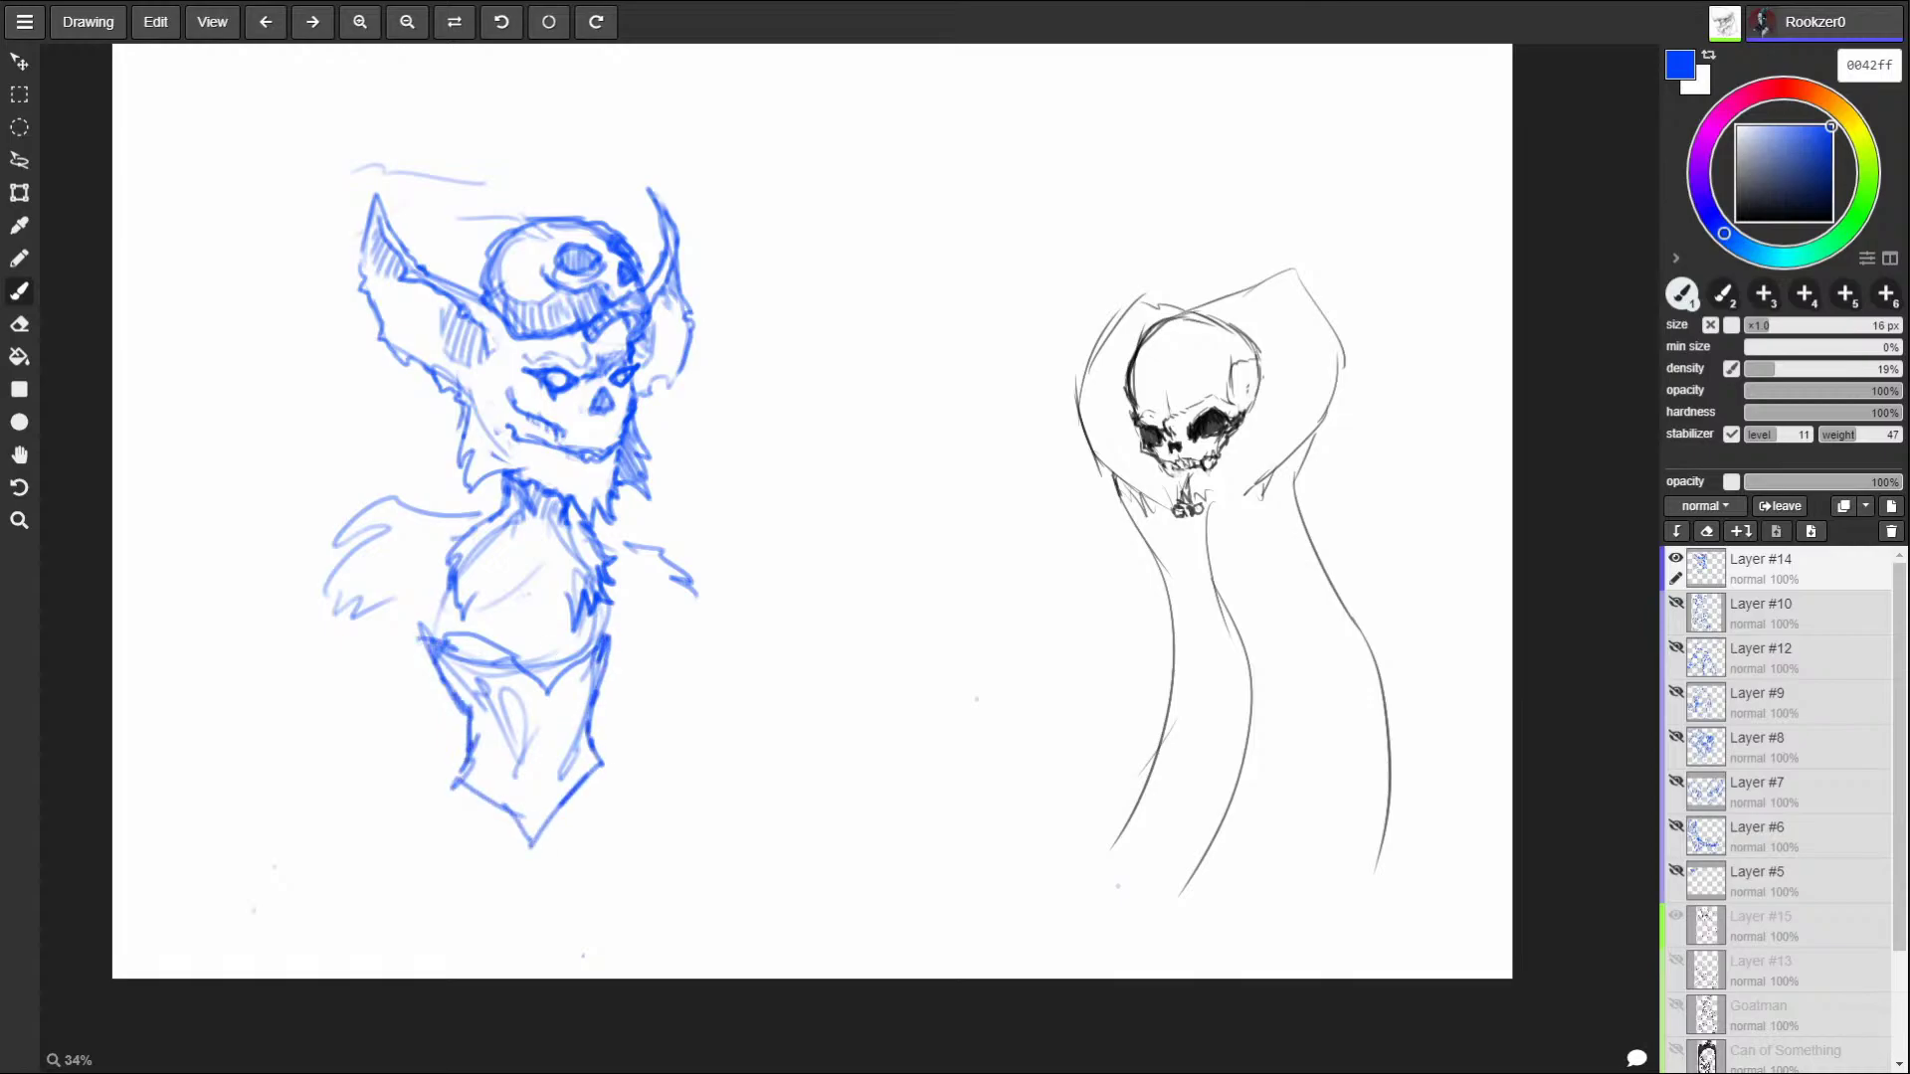
Fill the corset with vertical folds and dark hatching, and flare its hem into pointed corners.
mouse_move(567, 661)
mouse_down()
mouse_move(533, 839)
mouse_move(569, 672)
mouse_move(549, 825)
mouse_move(595, 647)
mouse_move(522, 740)
mouse_move(527, 825)
mouse_up()
drag(472, 651, 485, 782)
mouse_move(475, 713)
mouse_down()
mouse_move(465, 734)
mouse_move(485, 770)
mouse_move(509, 753)
mouse_move(528, 834)
mouse_up()
drag(543, 763, 527, 824)
drag(475, 752, 511, 807)
mouse_move(487, 772)
mouse_down()
mouse_move(518, 798)
mouse_move(511, 776)
mouse_up()
mouse_move(495, 733)
mouse_down()
mouse_move(529, 831)
mouse_move(549, 813)
mouse_up()
mouse_move(577, 709)
mouse_down()
mouse_move(561, 766)
mouse_move(592, 704)
mouse_move(590, 746)
mouse_move(562, 810)
mouse_up()
drag(593, 744, 580, 774)
mouse_move(458, 770)
mouse_down()
mouse_move(440, 793)
mouse_move(477, 811)
mouse_move(521, 882)
mouse_move(618, 773)
mouse_up()
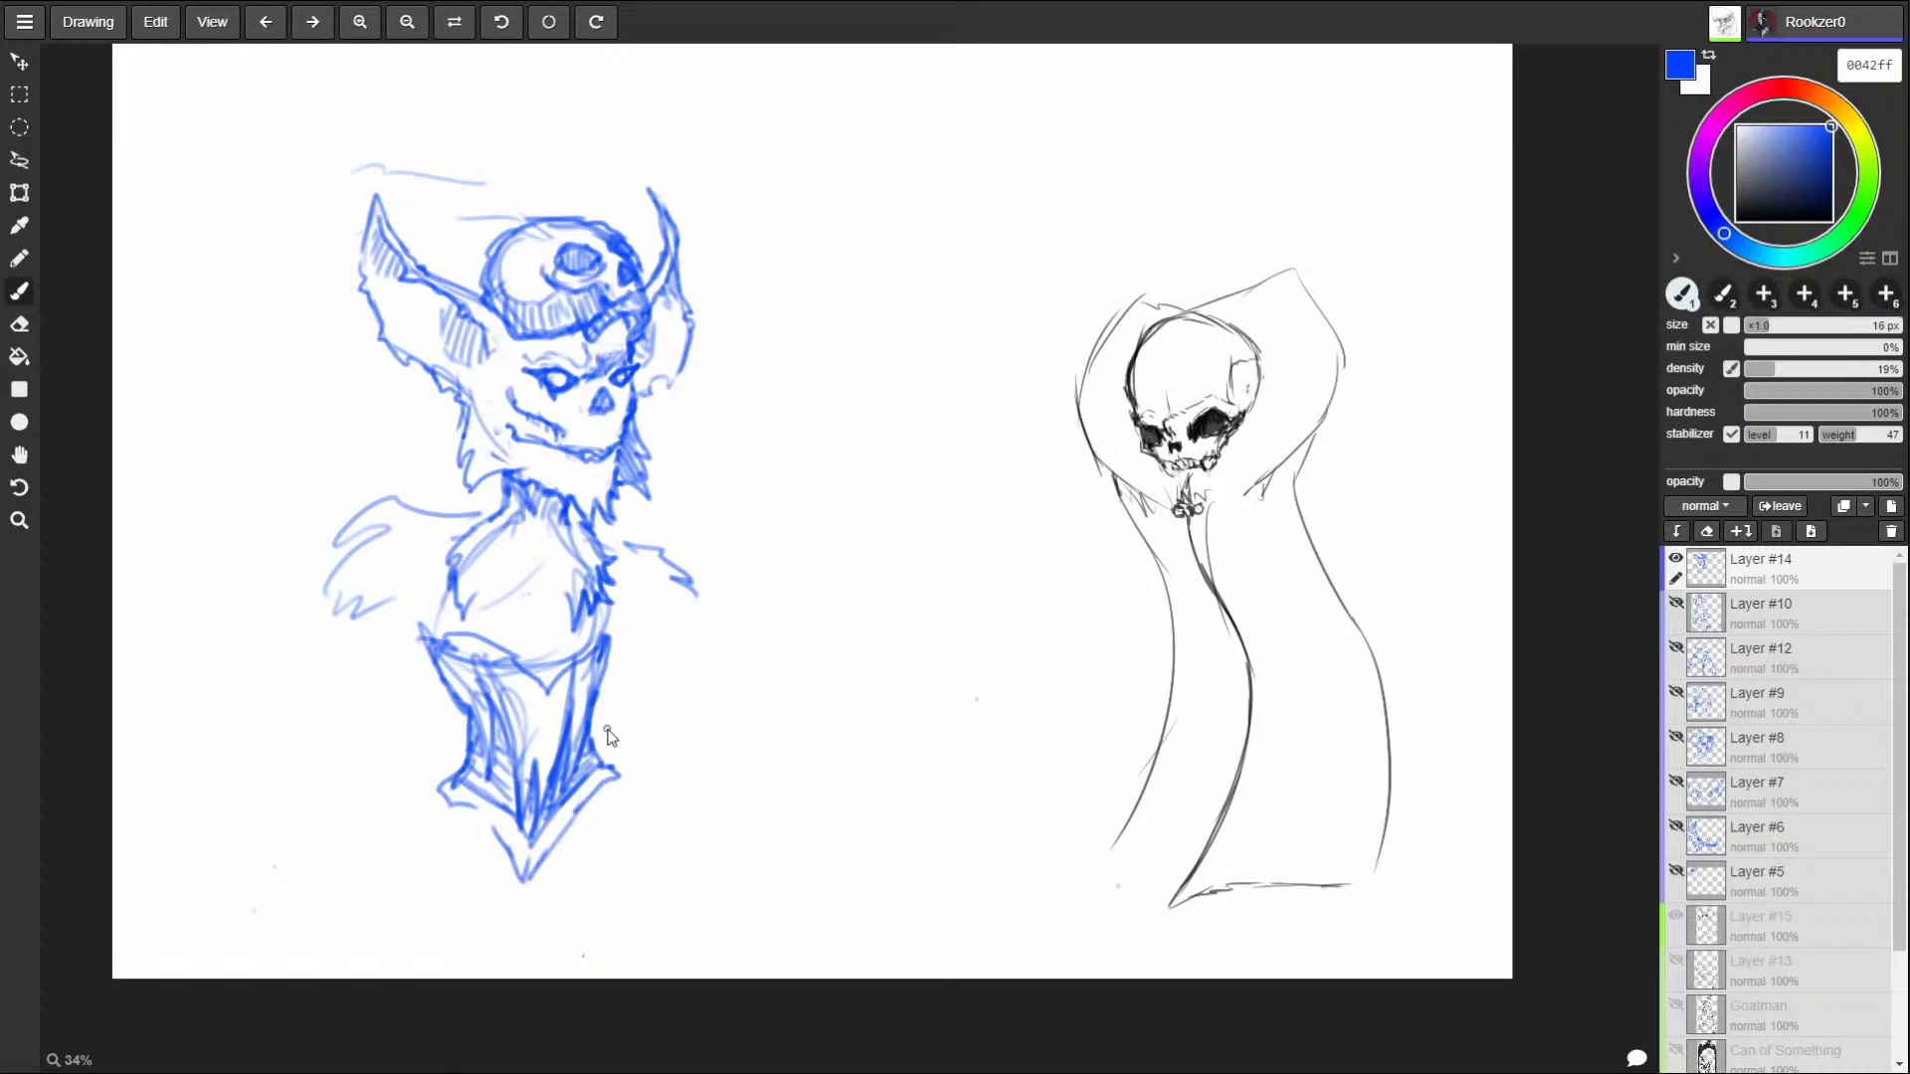
Reshape the corset's lower trim, and draw short upper arms beneath heavier, jagged shoulder fur.
mouse_move(490, 887)
mouse_down()
mouse_move(512, 845)
mouse_move(599, 828)
mouse_up()
mouse_move(382, 602)
mouse_down()
mouse_move(390, 651)
mouse_move(438, 637)
mouse_move(403, 691)
mouse_move(392, 636)
mouse_up()
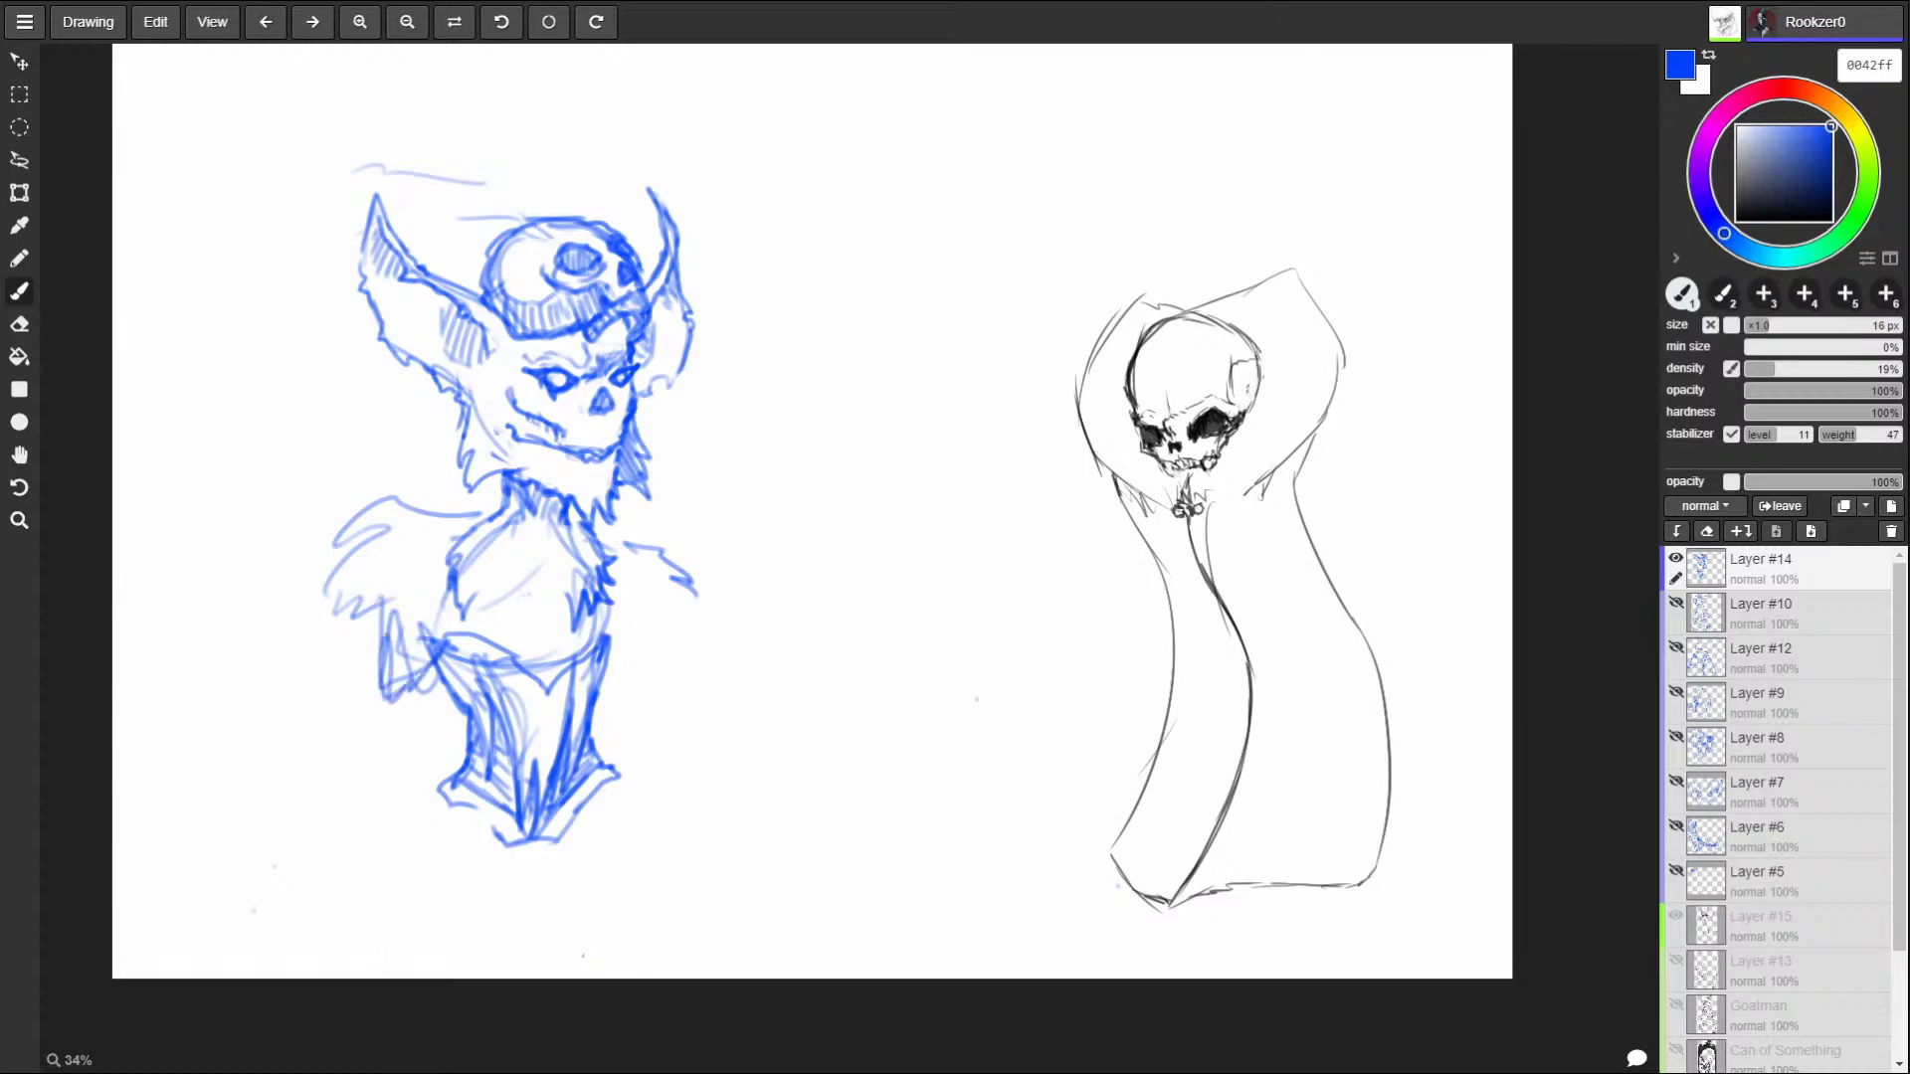
mouse_move(647, 632)
mouse_down()
mouse_move(658, 730)
mouse_move(653, 657)
mouse_move(626, 635)
mouse_move(673, 594)
mouse_up()
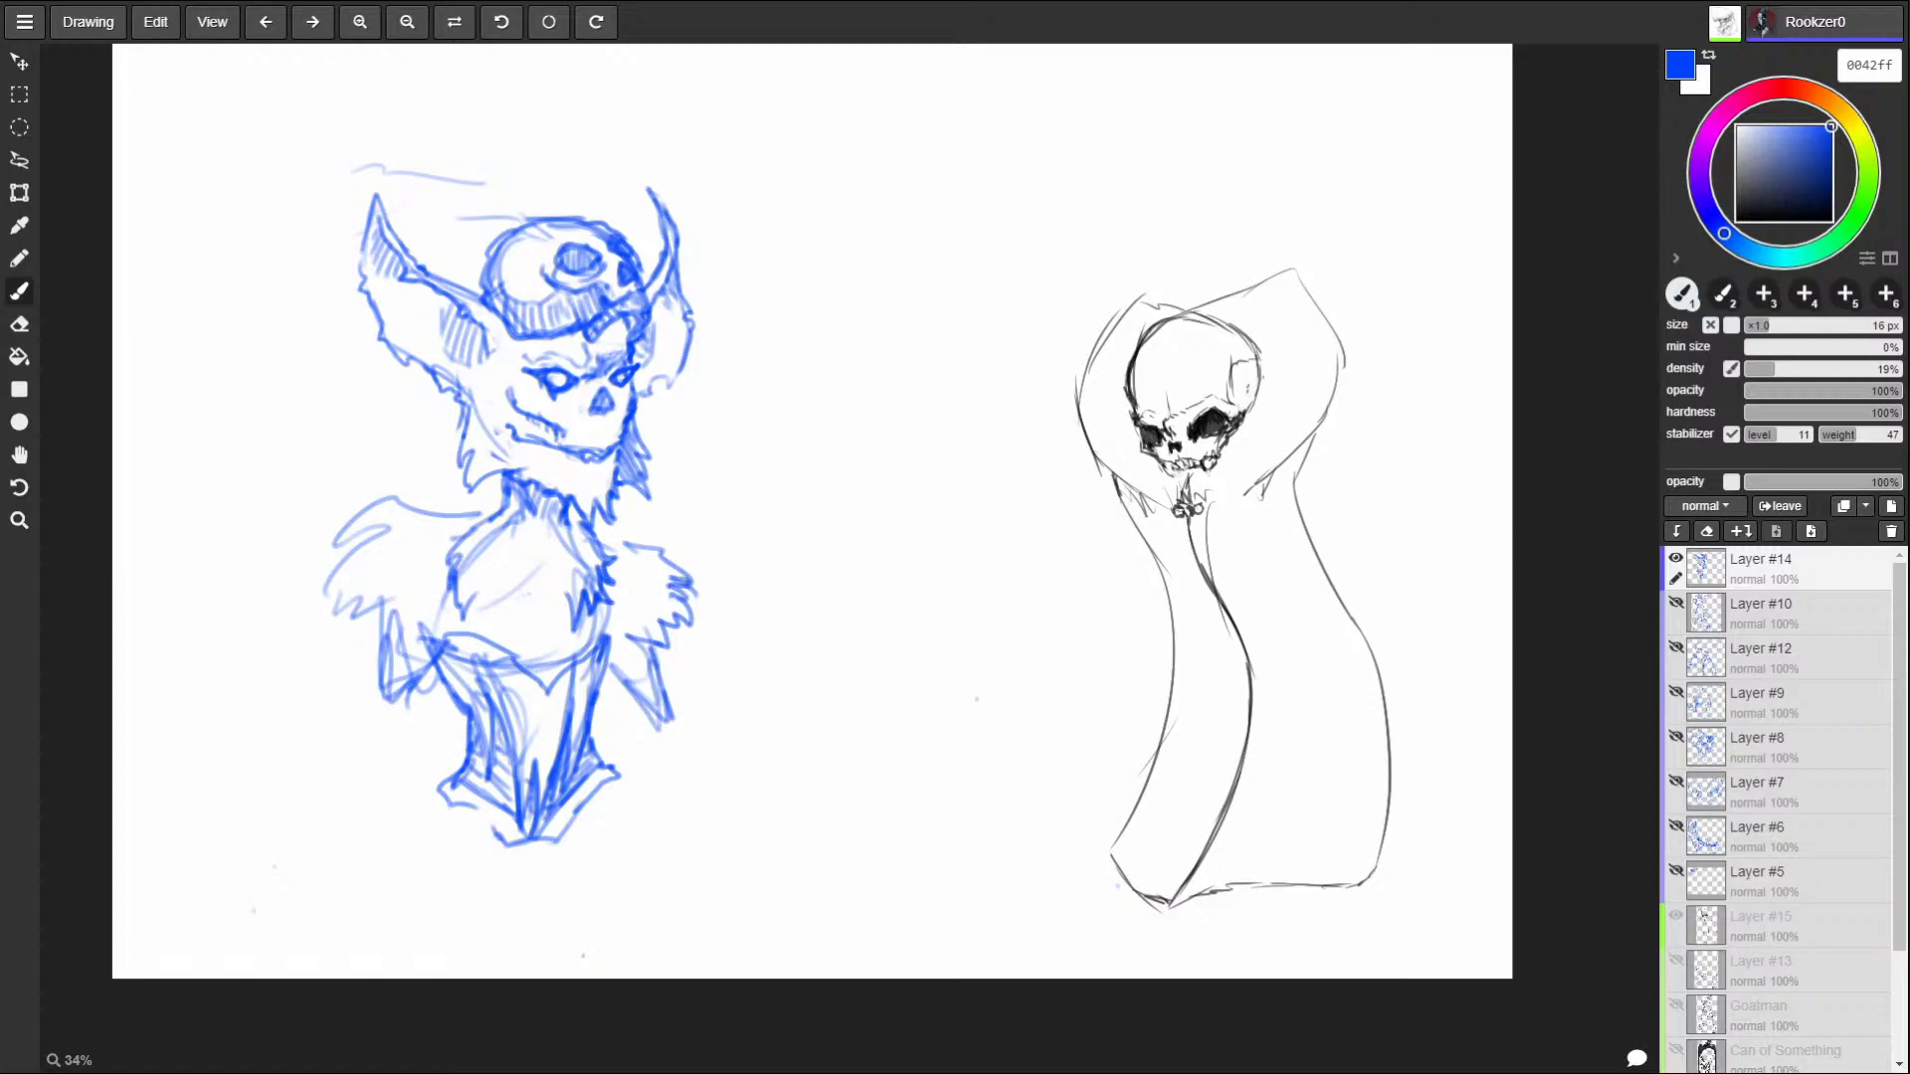
mouse_move(612, 521)
mouse_down()
mouse_move(637, 559)
mouse_move(632, 512)
mouse_up()
mouse_move(416, 508)
mouse_down()
mouse_move(389, 497)
mouse_move(343, 530)
mouse_move(378, 532)
mouse_move(316, 589)
mouse_move(389, 666)
mouse_move(374, 710)
mouse_move(416, 698)
mouse_move(410, 729)
mouse_up()
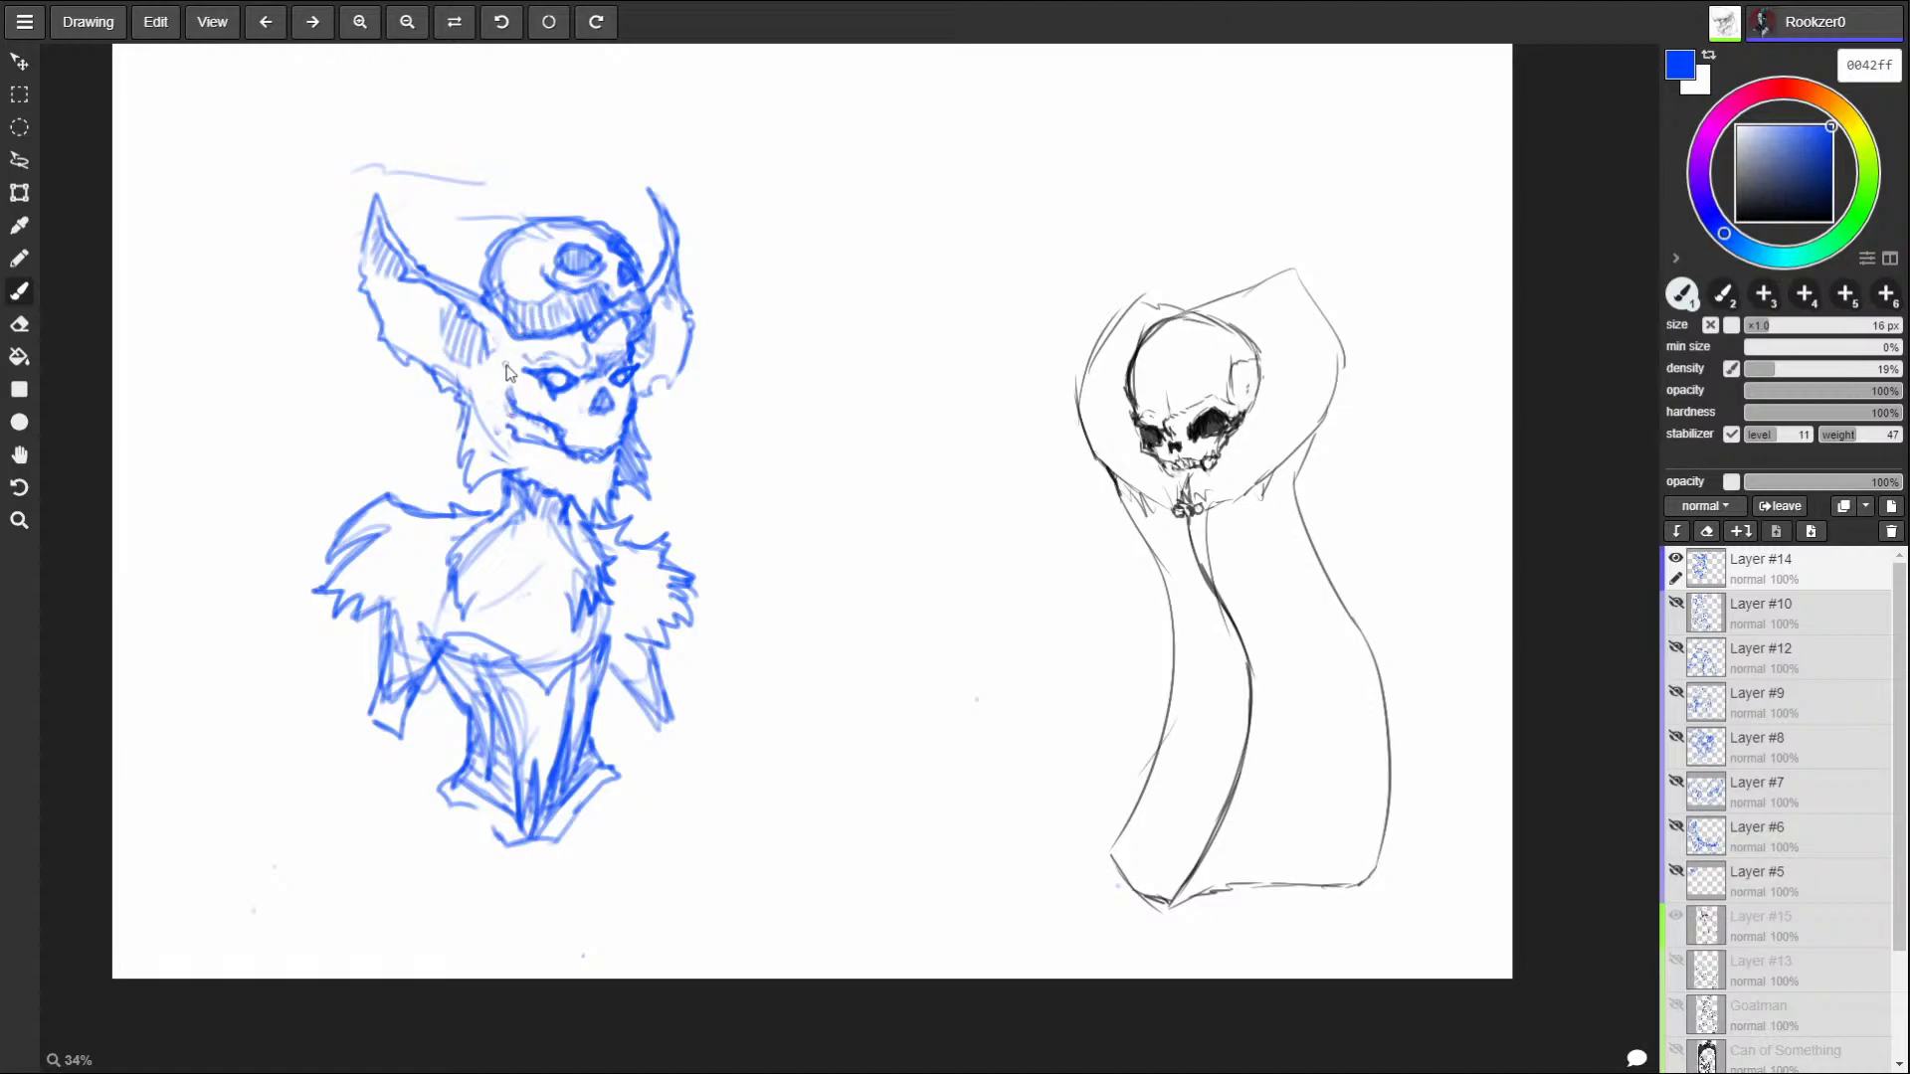
Undo the heavy mouth strokes and rework the grin with a thin lip line and light cheek shading.
key(ctrl+z)
key(ctrl+z)
key(ctrl+z)
mouse_move(499, 395)
mouse_down()
mouse_move(569, 447)
mouse_move(563, 419)
mouse_move(581, 465)
mouse_move(617, 455)
mouse_move(527, 455)
mouse_up()
key(ctrl+z)
key(ctrl+z)
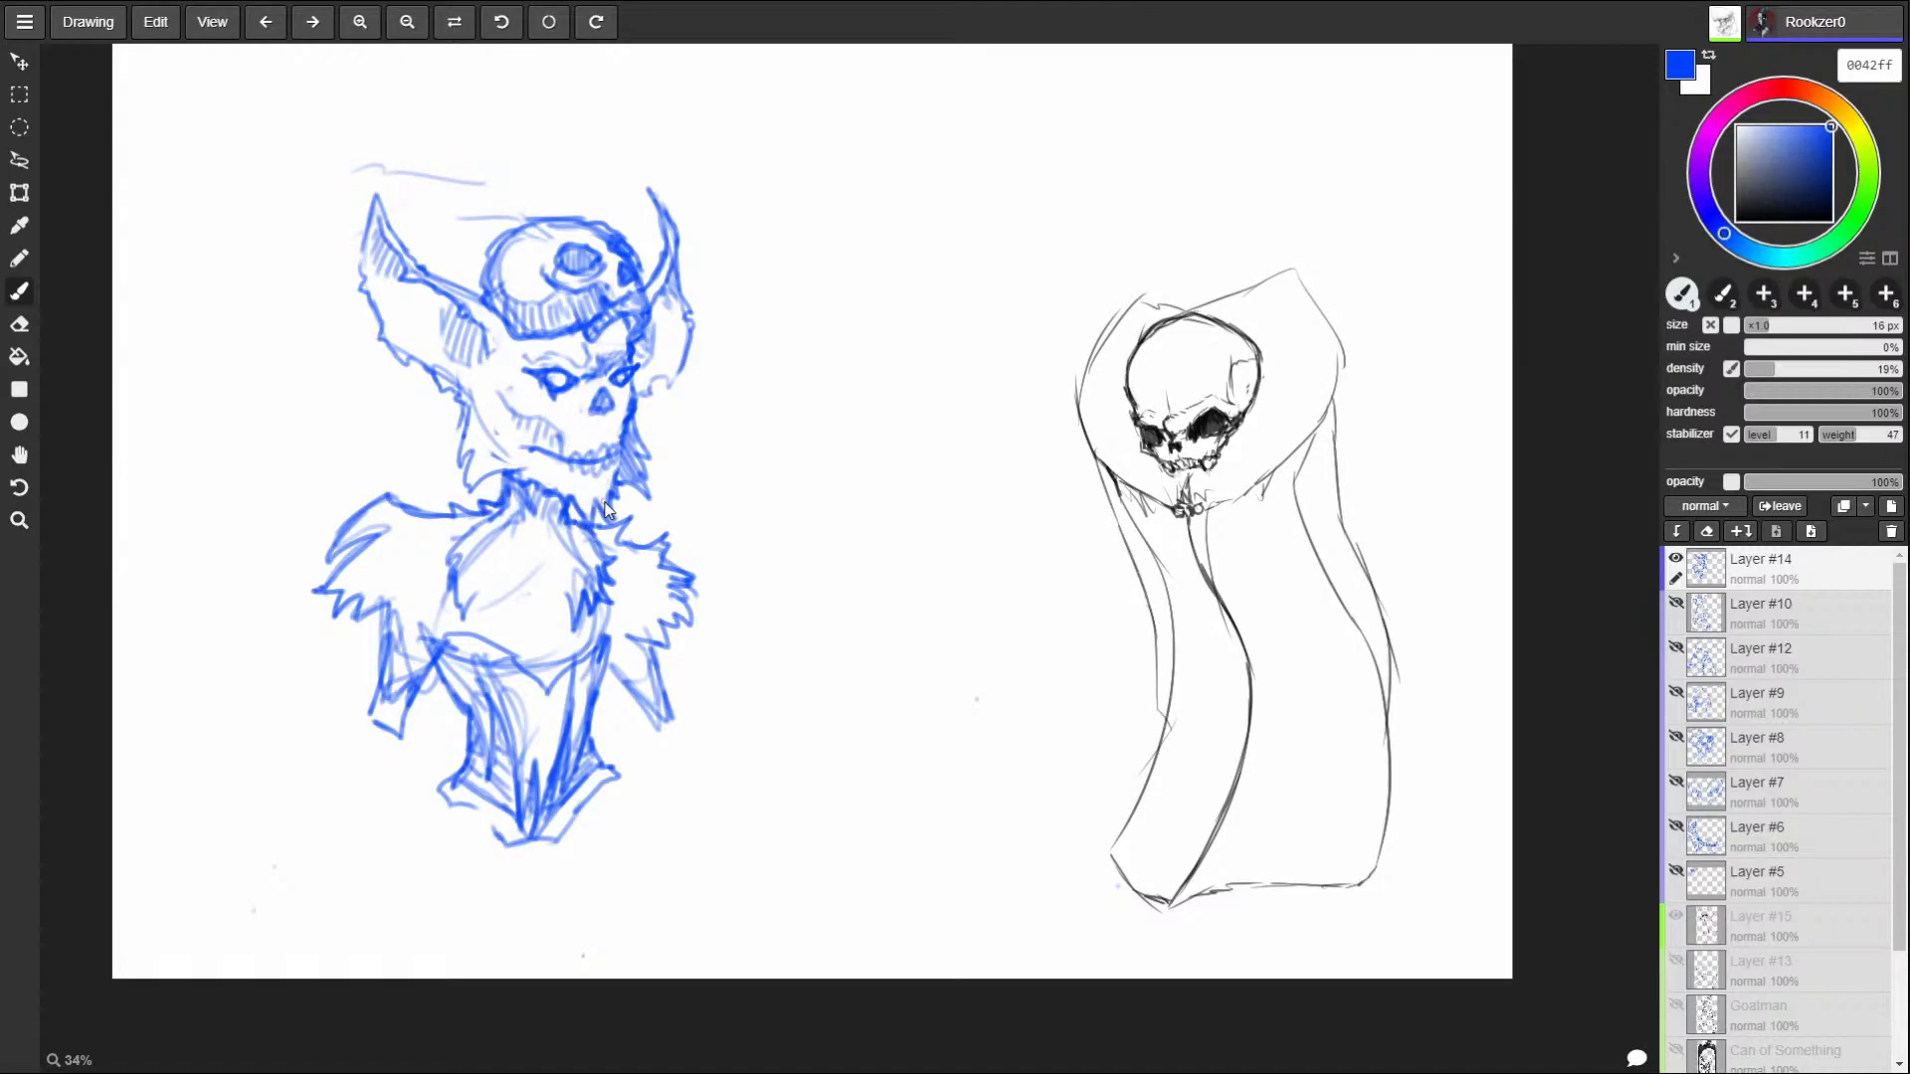
Redraw the nearer shoulder with a smooth rounded top and ragged lower edge, and hatch the farther shoulder's fur.
mouse_move(385, 524)
mouse_down()
mouse_move(320, 558)
mouse_move(375, 510)
mouse_move(417, 516)
mouse_move(346, 572)
mouse_move(362, 623)
mouse_move(413, 645)
mouse_move(490, 599)
mouse_up()
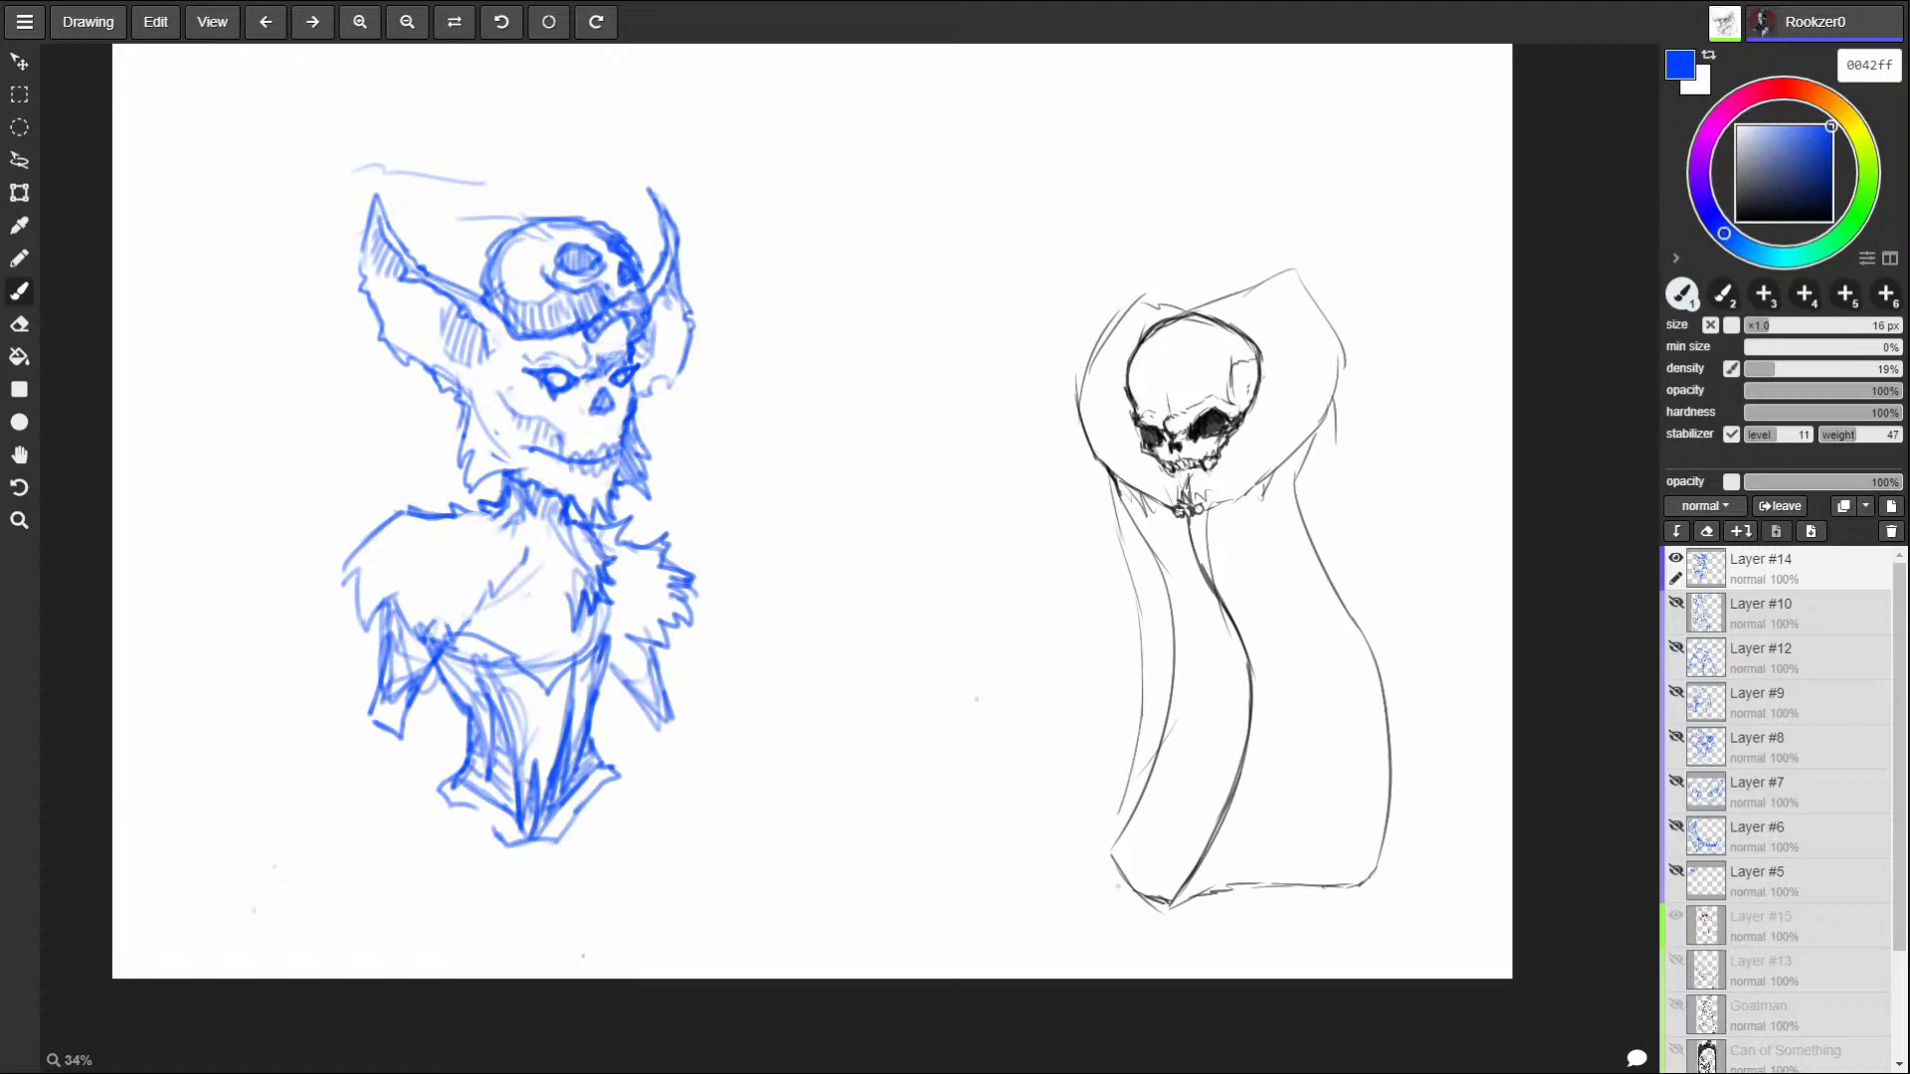
mouse_move(609, 559)
mouse_down()
mouse_move(637, 533)
mouse_move(651, 547)
mouse_up()
mouse_move(611, 622)
mouse_down()
mouse_move(656, 552)
mouse_move(660, 592)
mouse_move(690, 586)
mouse_up()
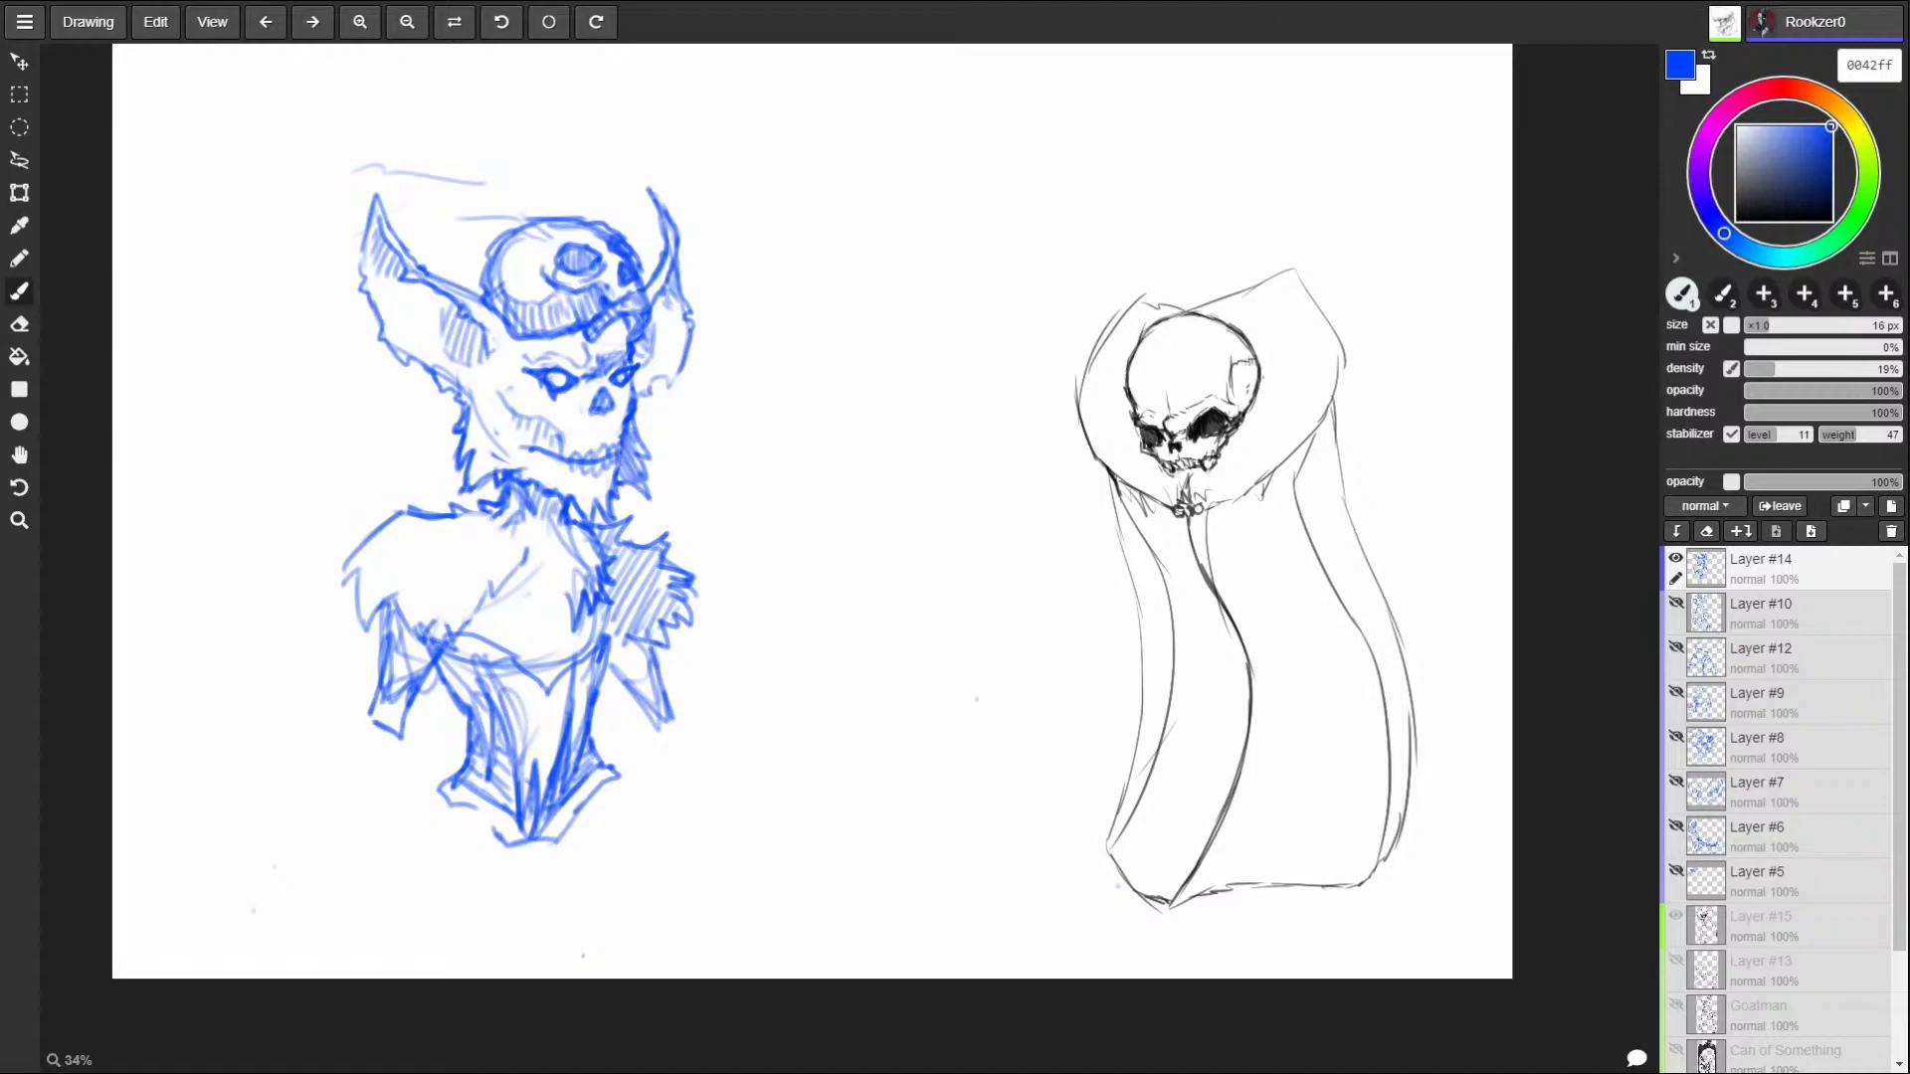
Hatch the ears and roughen their lower edges, and darken the trim along the corset's hem.
drag(664, 363, 667, 318)
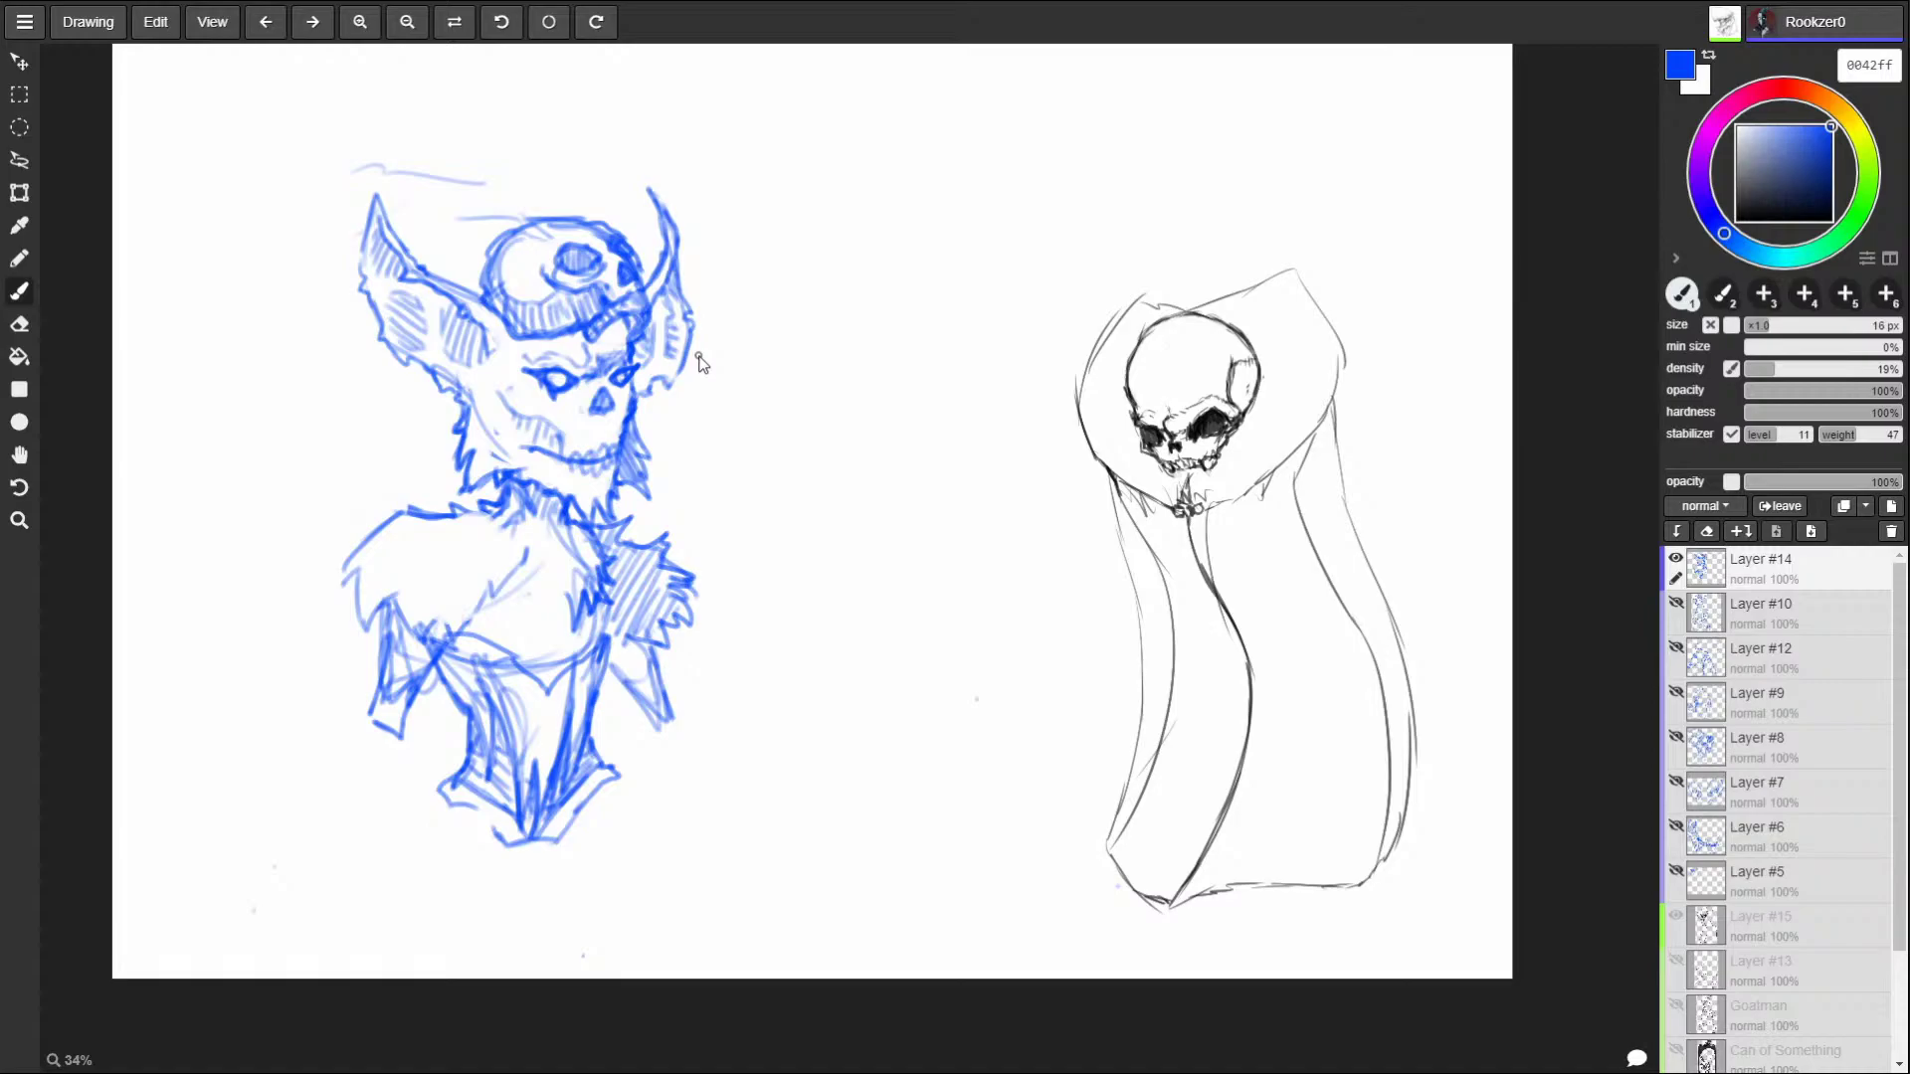
drag(415, 379, 417, 368)
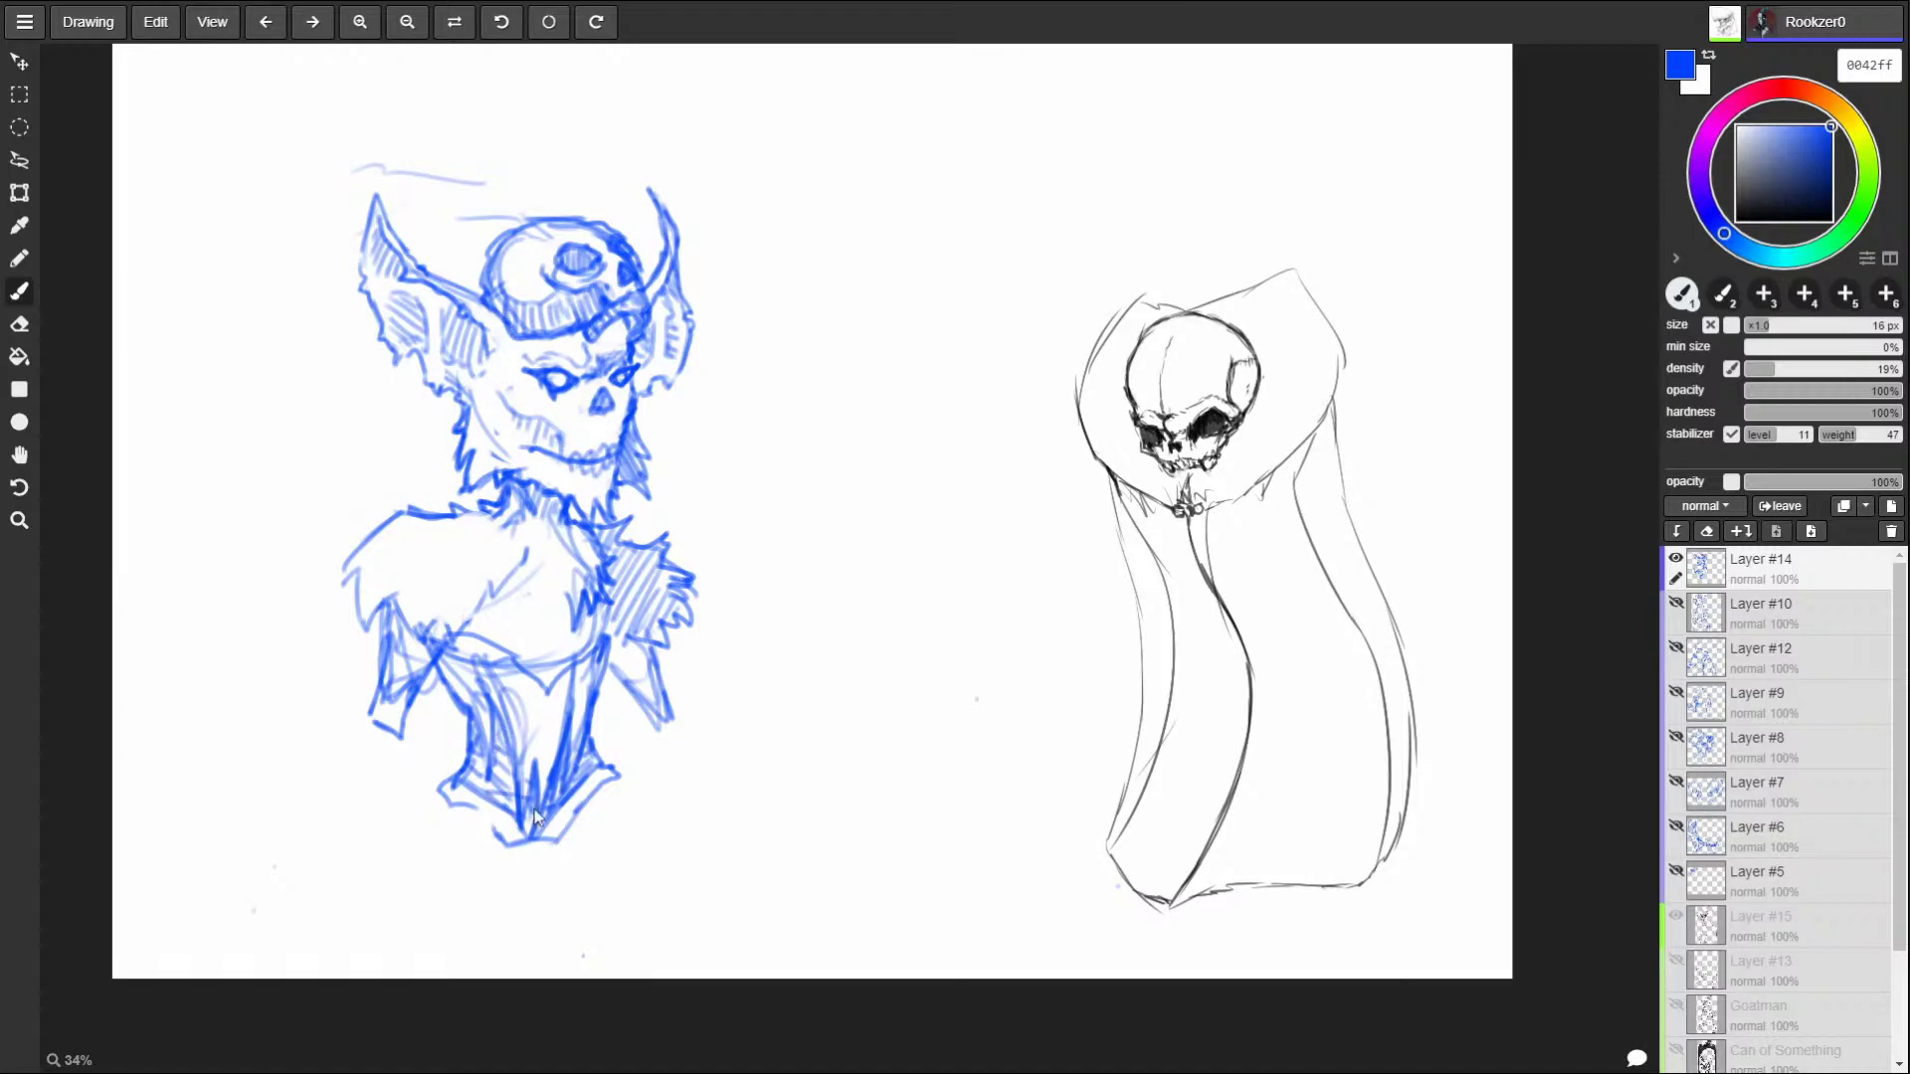
mouse_move(567, 818)
mouse_down()
mouse_move(438, 811)
mouse_move(547, 843)
mouse_up()
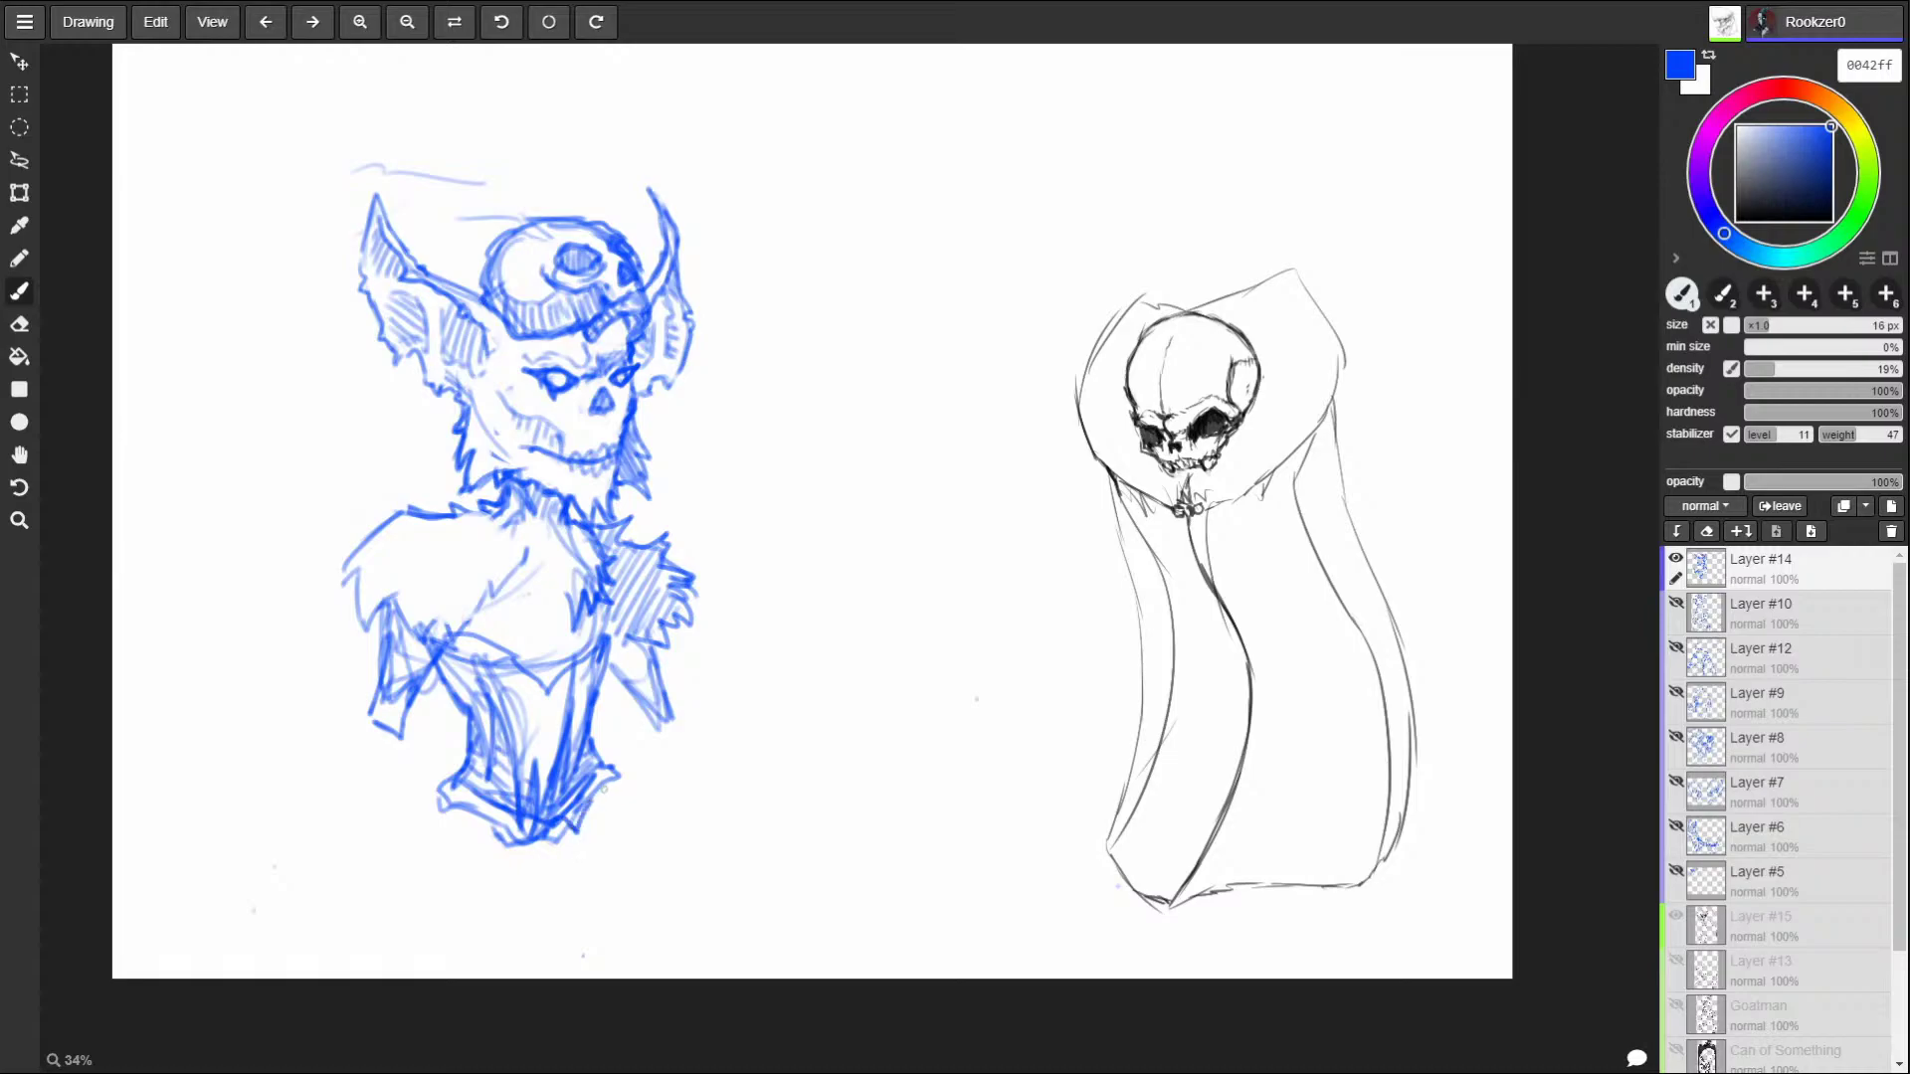
Draw the nearer arm's forearm below the elbow as a bulging sleeve with a shaded inner opening.
mouse_move(376, 713)
mouse_down()
mouse_move(314, 798)
mouse_move(398, 701)
mouse_up()
mouse_move(408, 708)
mouse_down()
mouse_move(435, 746)
mouse_move(328, 786)
mouse_move(397, 750)
mouse_move(378, 835)
mouse_move(382, 818)
mouse_move(387, 875)
mouse_move(390, 821)
mouse_move(400, 900)
mouse_up()
mouse_move(338, 731)
mouse_down()
mouse_move(366, 901)
mouse_move(343, 731)
mouse_move(399, 750)
mouse_move(338, 758)
mouse_move(398, 756)
mouse_move(408, 700)
mouse_move(393, 867)
mouse_up()
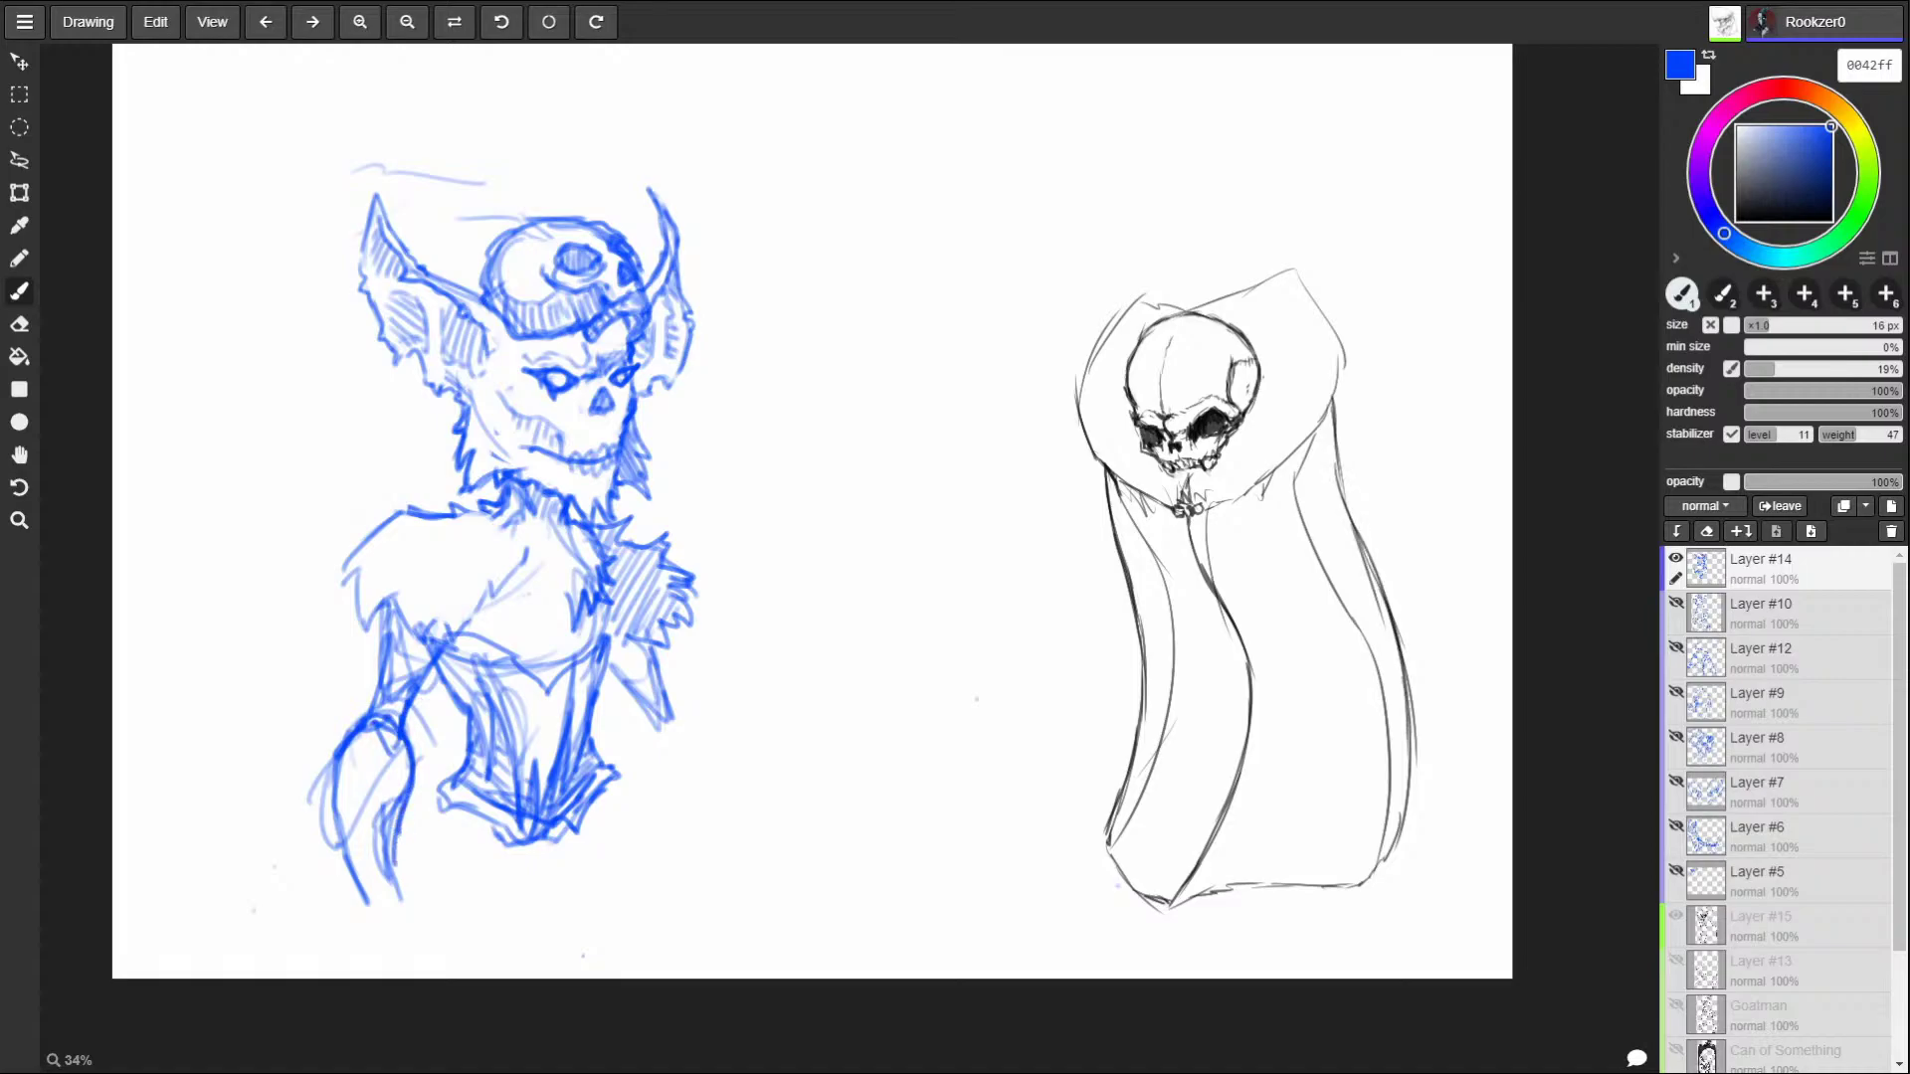
drag(347, 753, 339, 823)
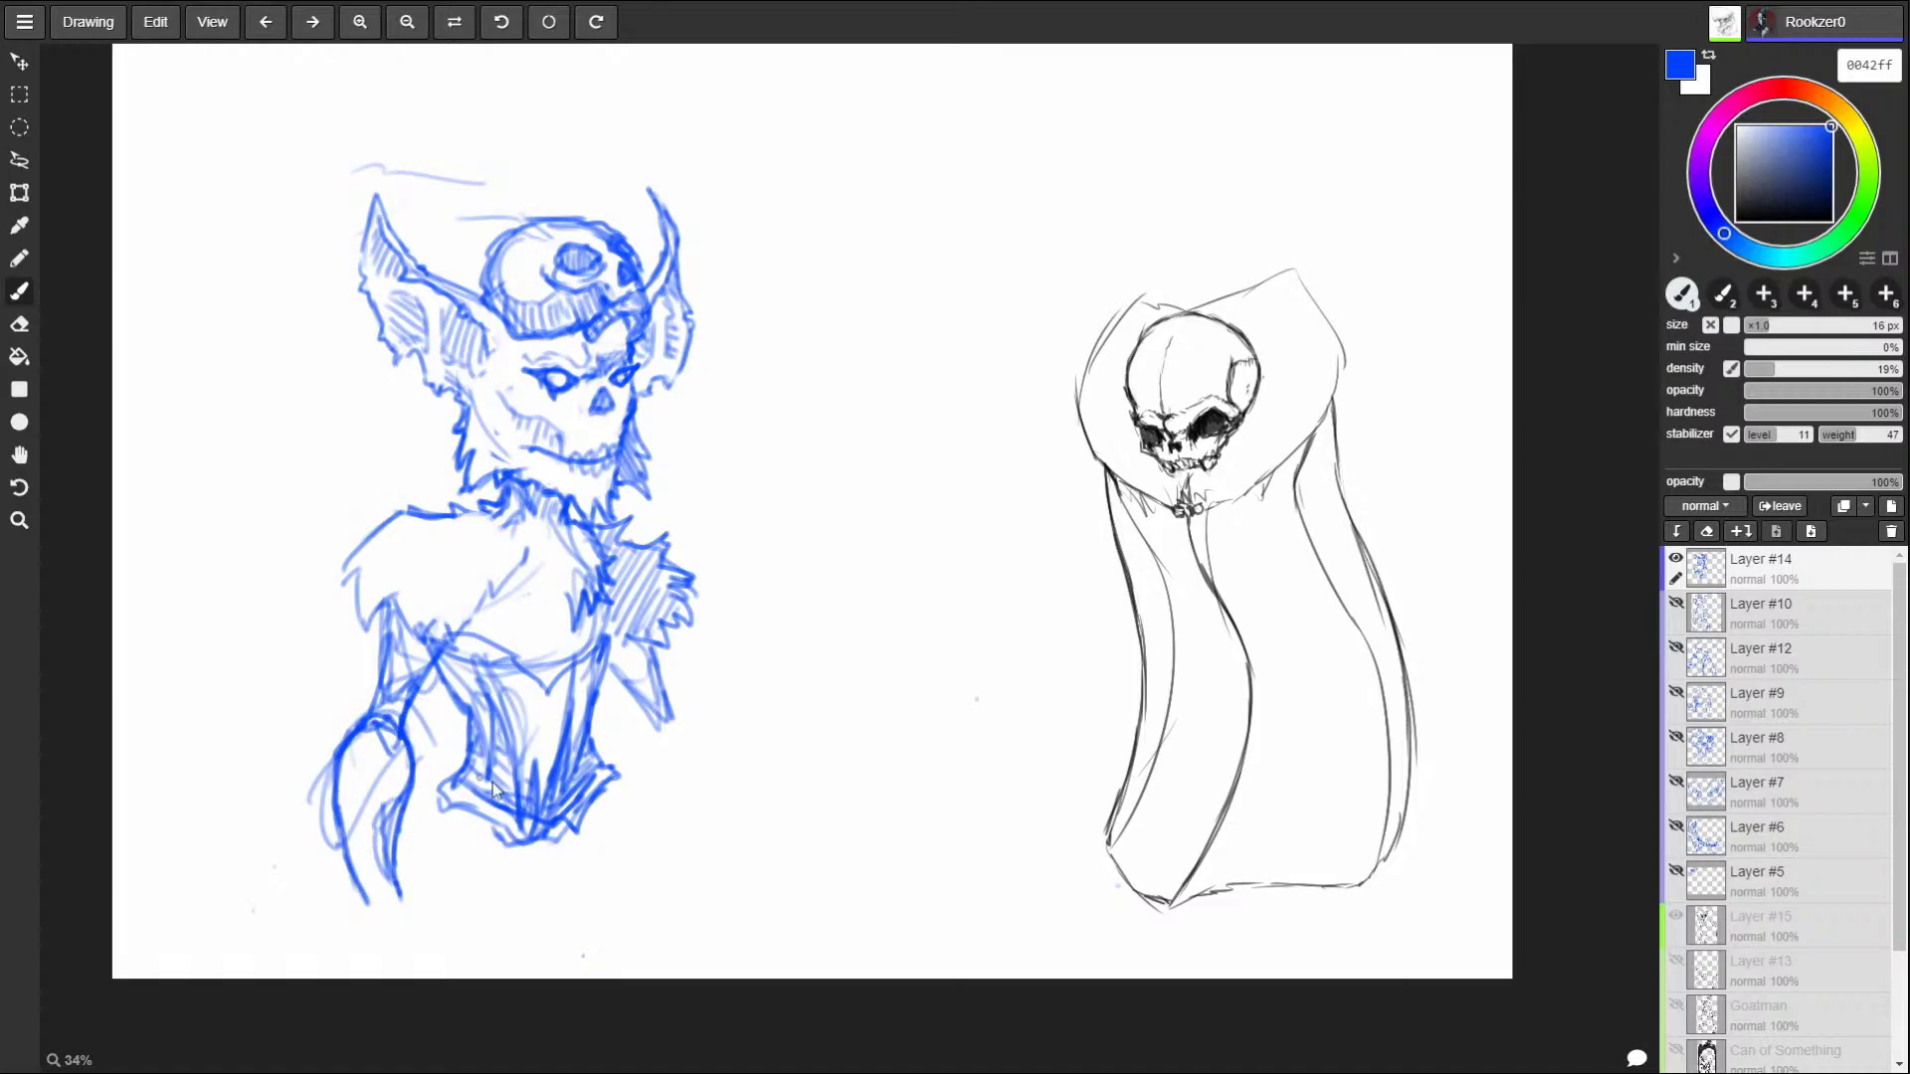
Shade the farther arm's elbow and draw its rounded forearm tapering down to a wrist.
drag(637, 704, 648, 736)
mouse_move(645, 738)
mouse_down()
mouse_move(677, 770)
mouse_move(643, 757)
mouse_move(645, 803)
mouse_up()
drag(648, 807, 693, 801)
mouse_move(685, 708)
mouse_down()
mouse_move(708, 807)
mouse_move(649, 801)
mouse_move(664, 893)
mouse_move(709, 785)
mouse_move(687, 900)
mouse_up()
Sketch the hips and the tapering upper legs below the corset, reaching the canvas's lower edge.
drag(545, 818, 557, 905)
mouse_move(446, 804)
mouse_down()
mouse_move(532, 945)
mouse_move(525, 969)
mouse_up()
mouse_move(529, 962)
mouse_down()
mouse_move(601, 814)
mouse_move(596, 973)
mouse_move(606, 809)
mouse_up()
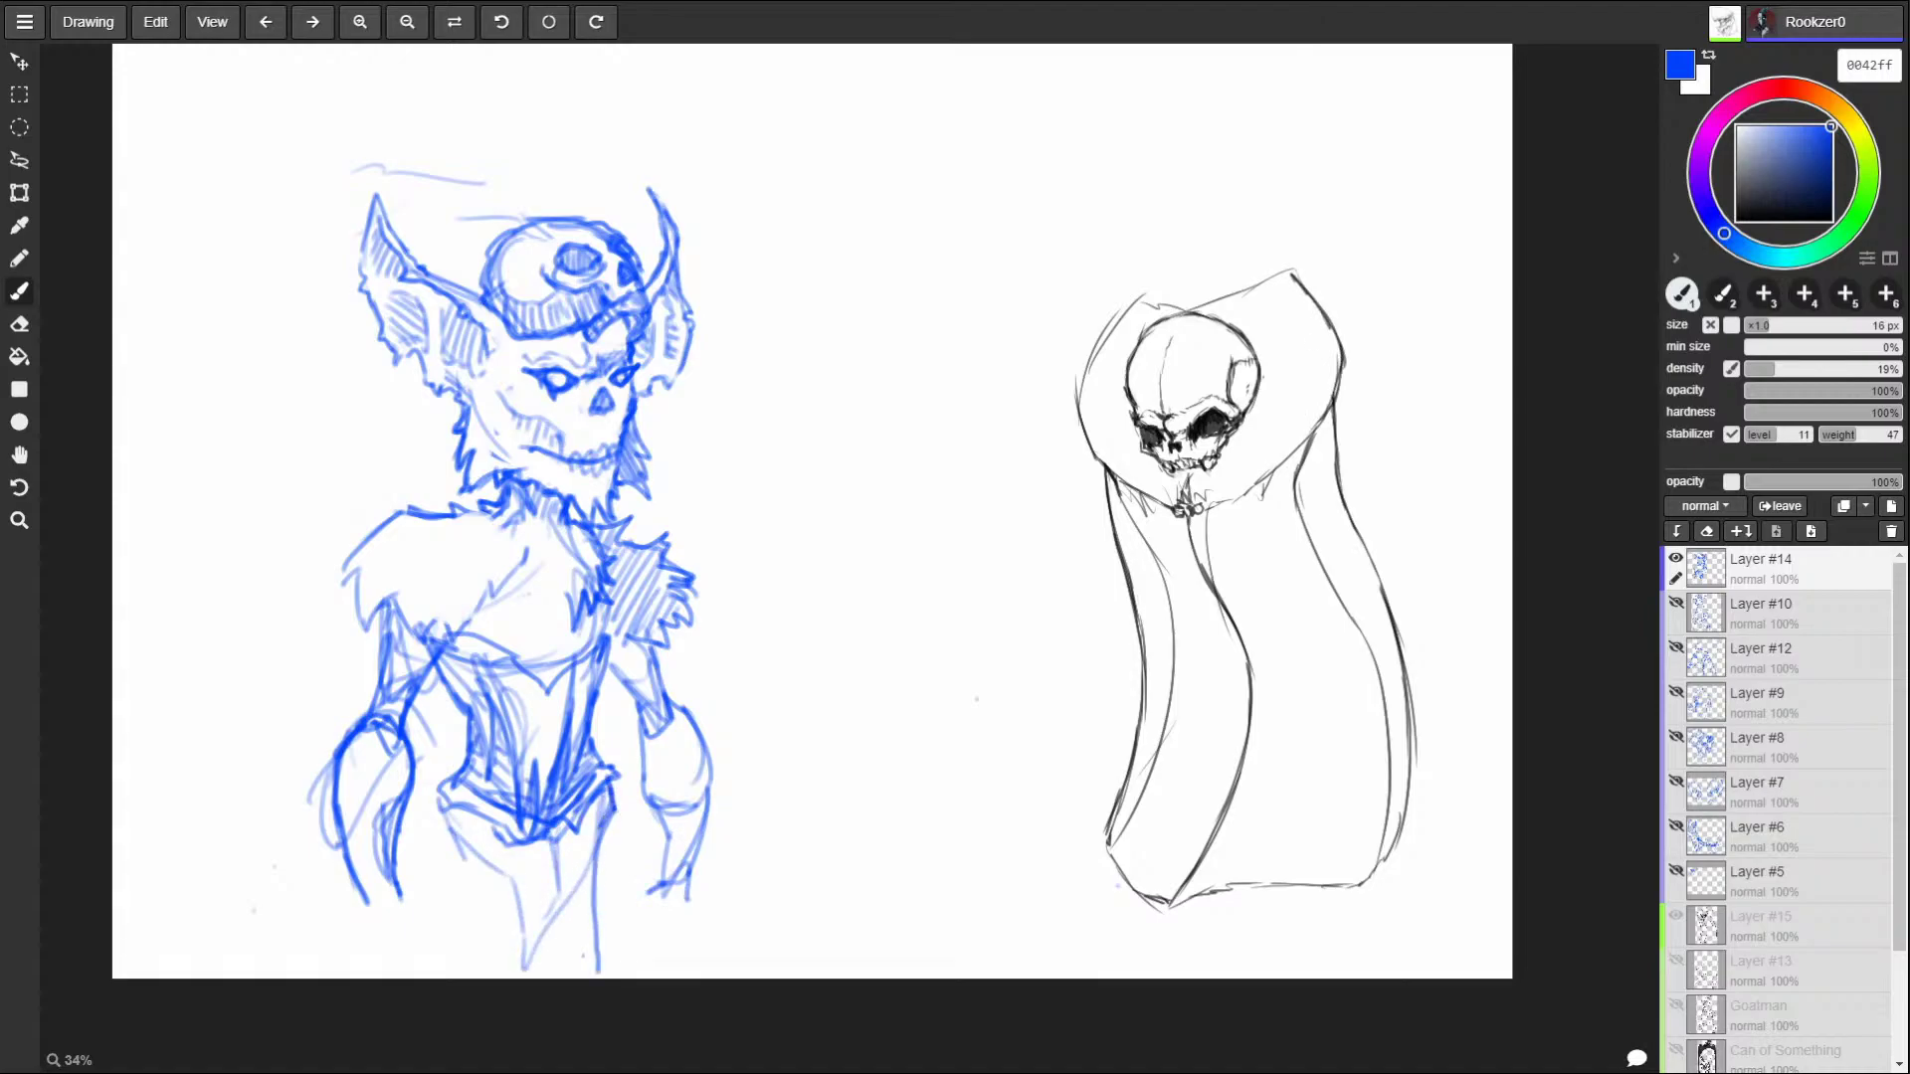
Darken the hip and thigh outlines below the corset and fill the hanging centre panel with V-shaped hatching.
drag(447, 803, 554, 913)
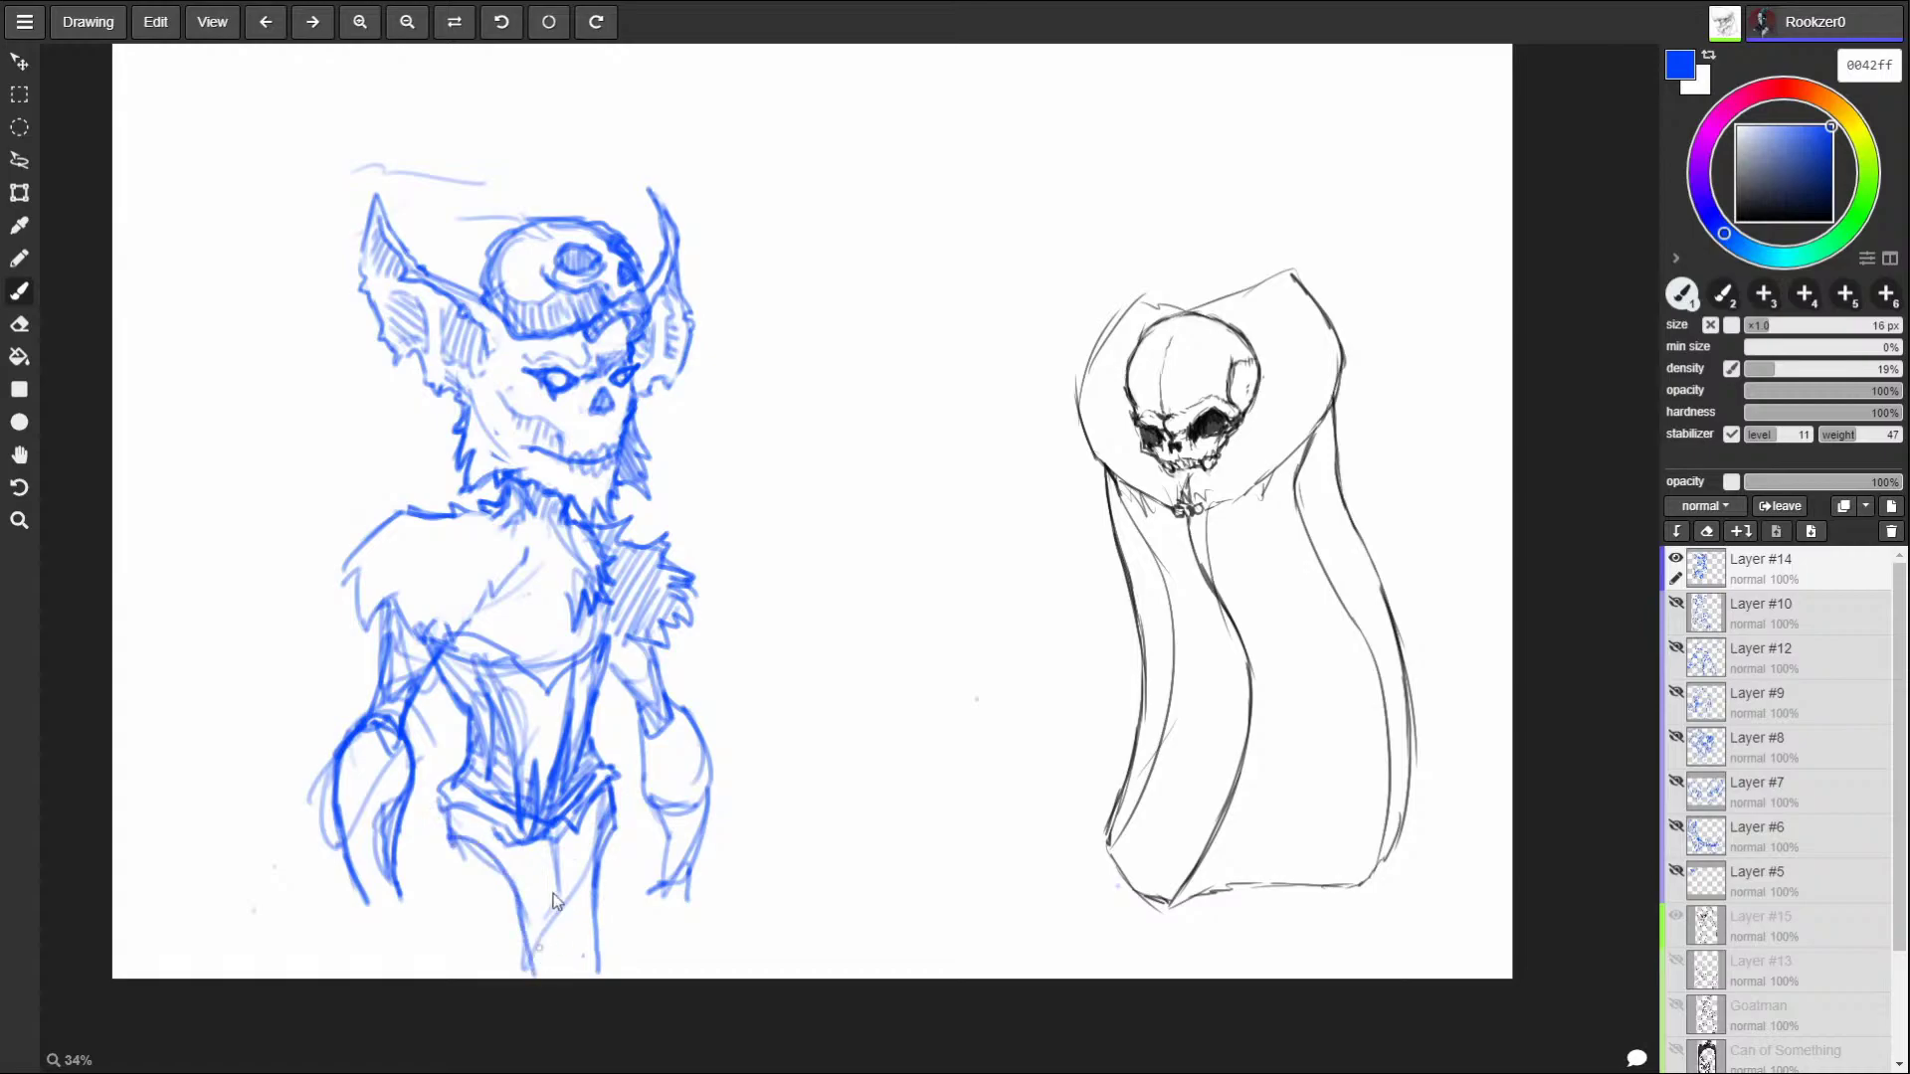
drag(488, 830, 543, 872)
mouse_move(597, 806)
mouse_down()
mouse_move(507, 870)
mouse_move(572, 910)
mouse_move(537, 935)
mouse_move(573, 967)
mouse_move(605, 865)
mouse_move(600, 980)
mouse_move(607, 833)
mouse_move(580, 792)
mouse_up()
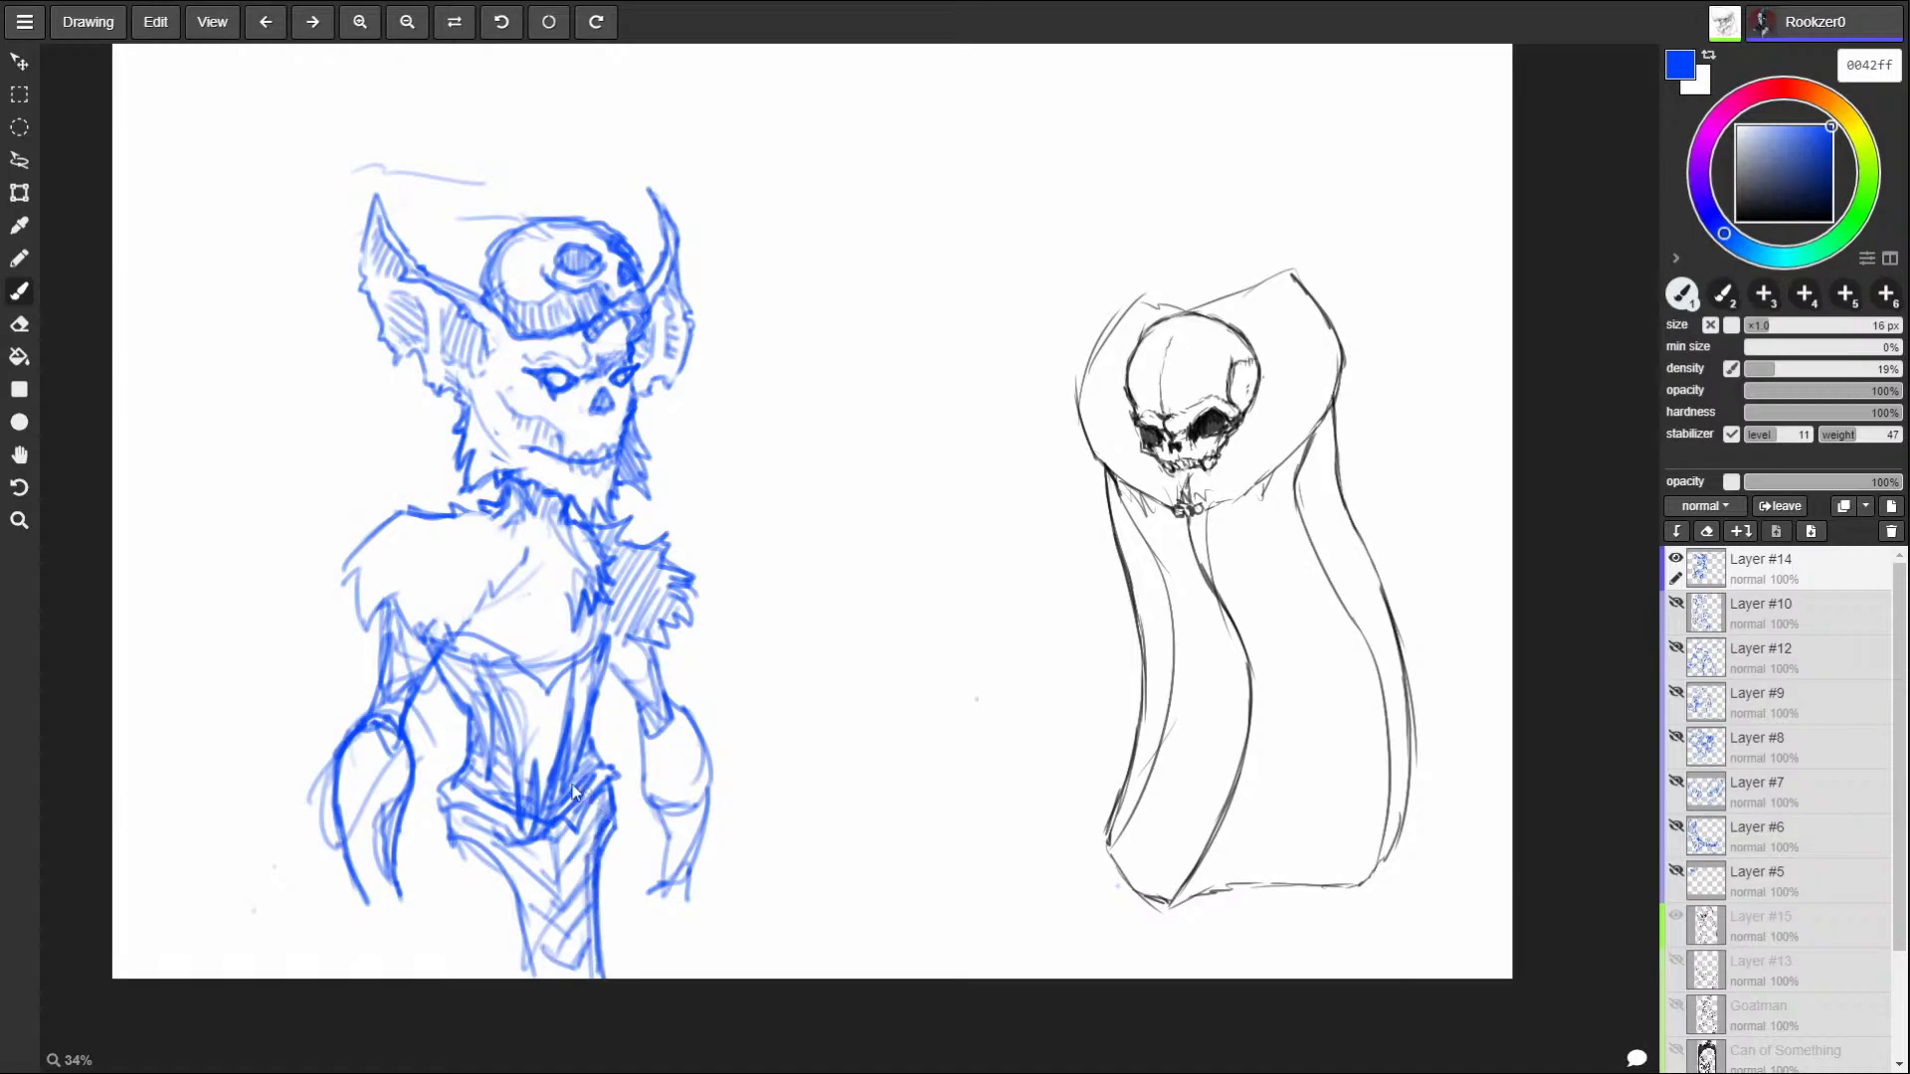
mouse_move(449, 843)
mouse_down()
mouse_move(503, 885)
mouse_move(525, 977)
mouse_move(456, 840)
mouse_up()
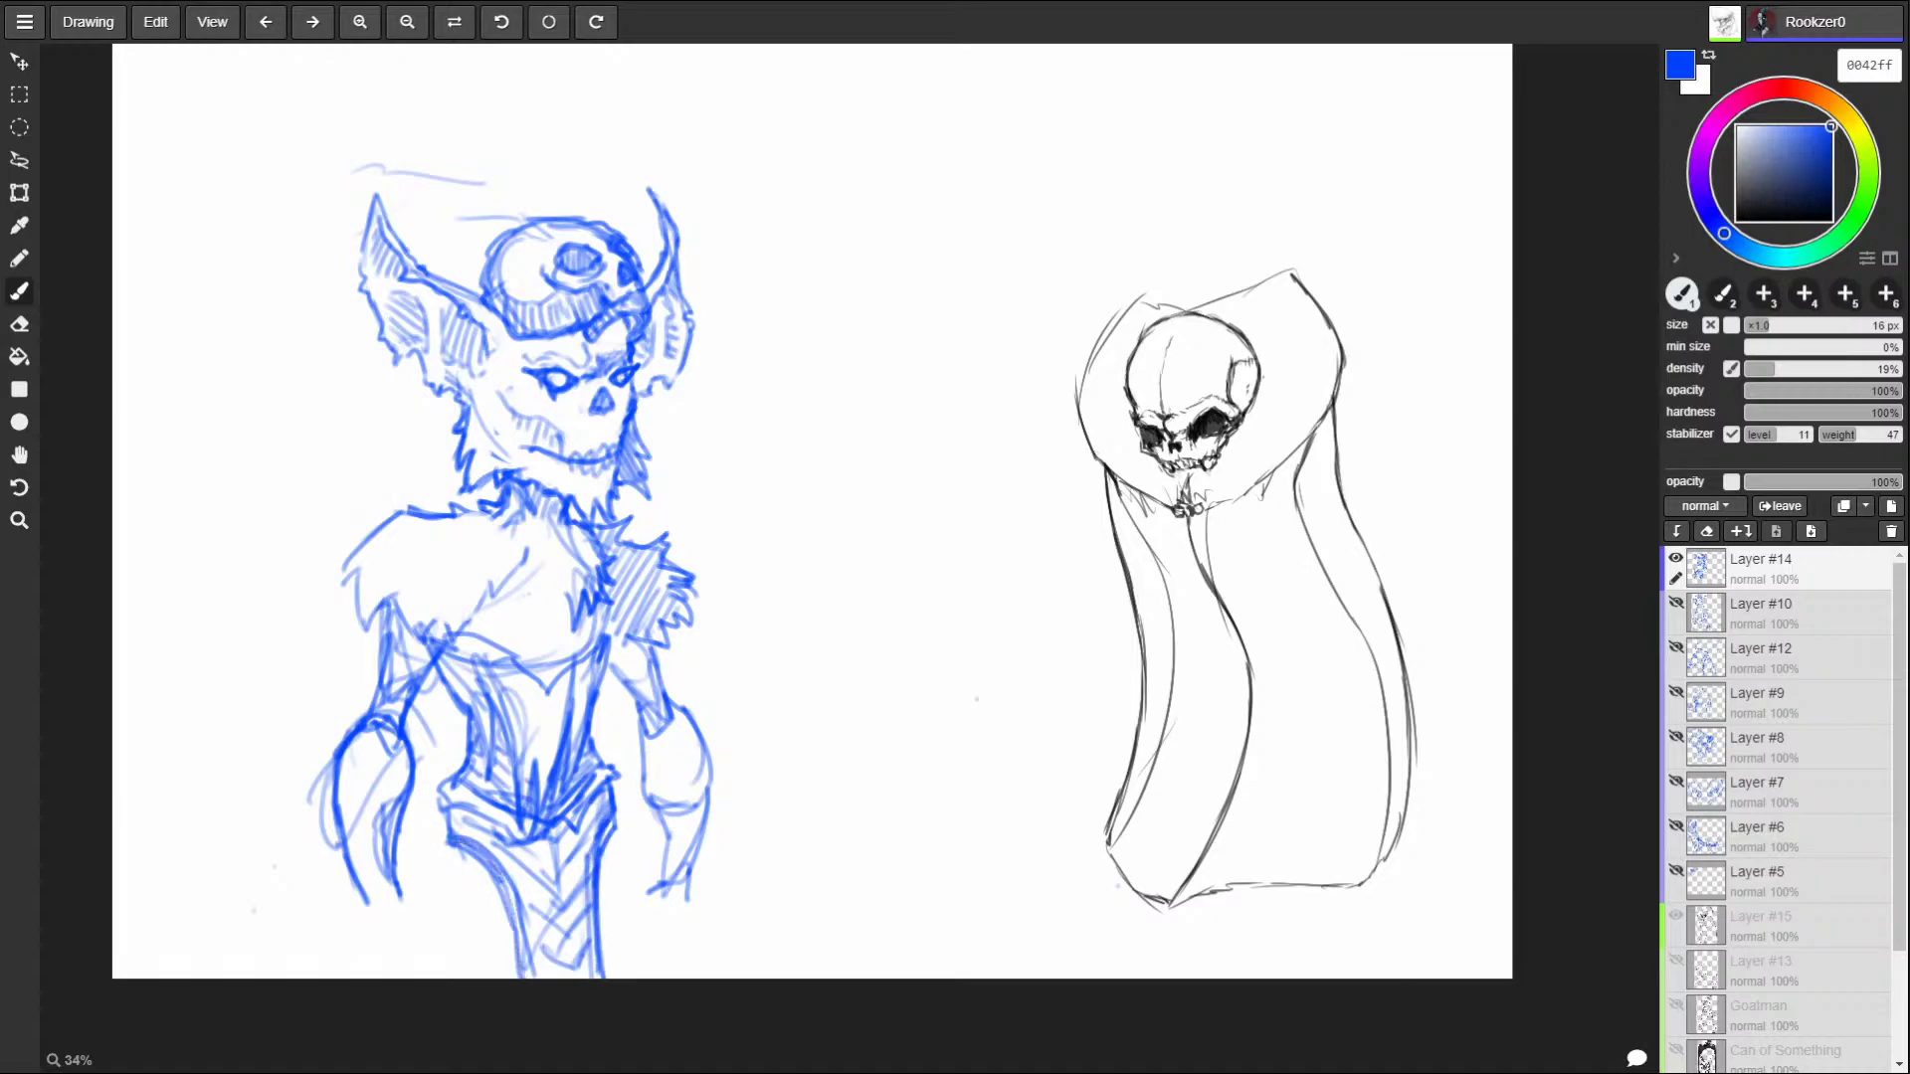
mouse_move(510, 921)
mouse_down()
mouse_move(529, 871)
mouse_move(503, 972)
mouse_up()
drag(525, 885, 533, 975)
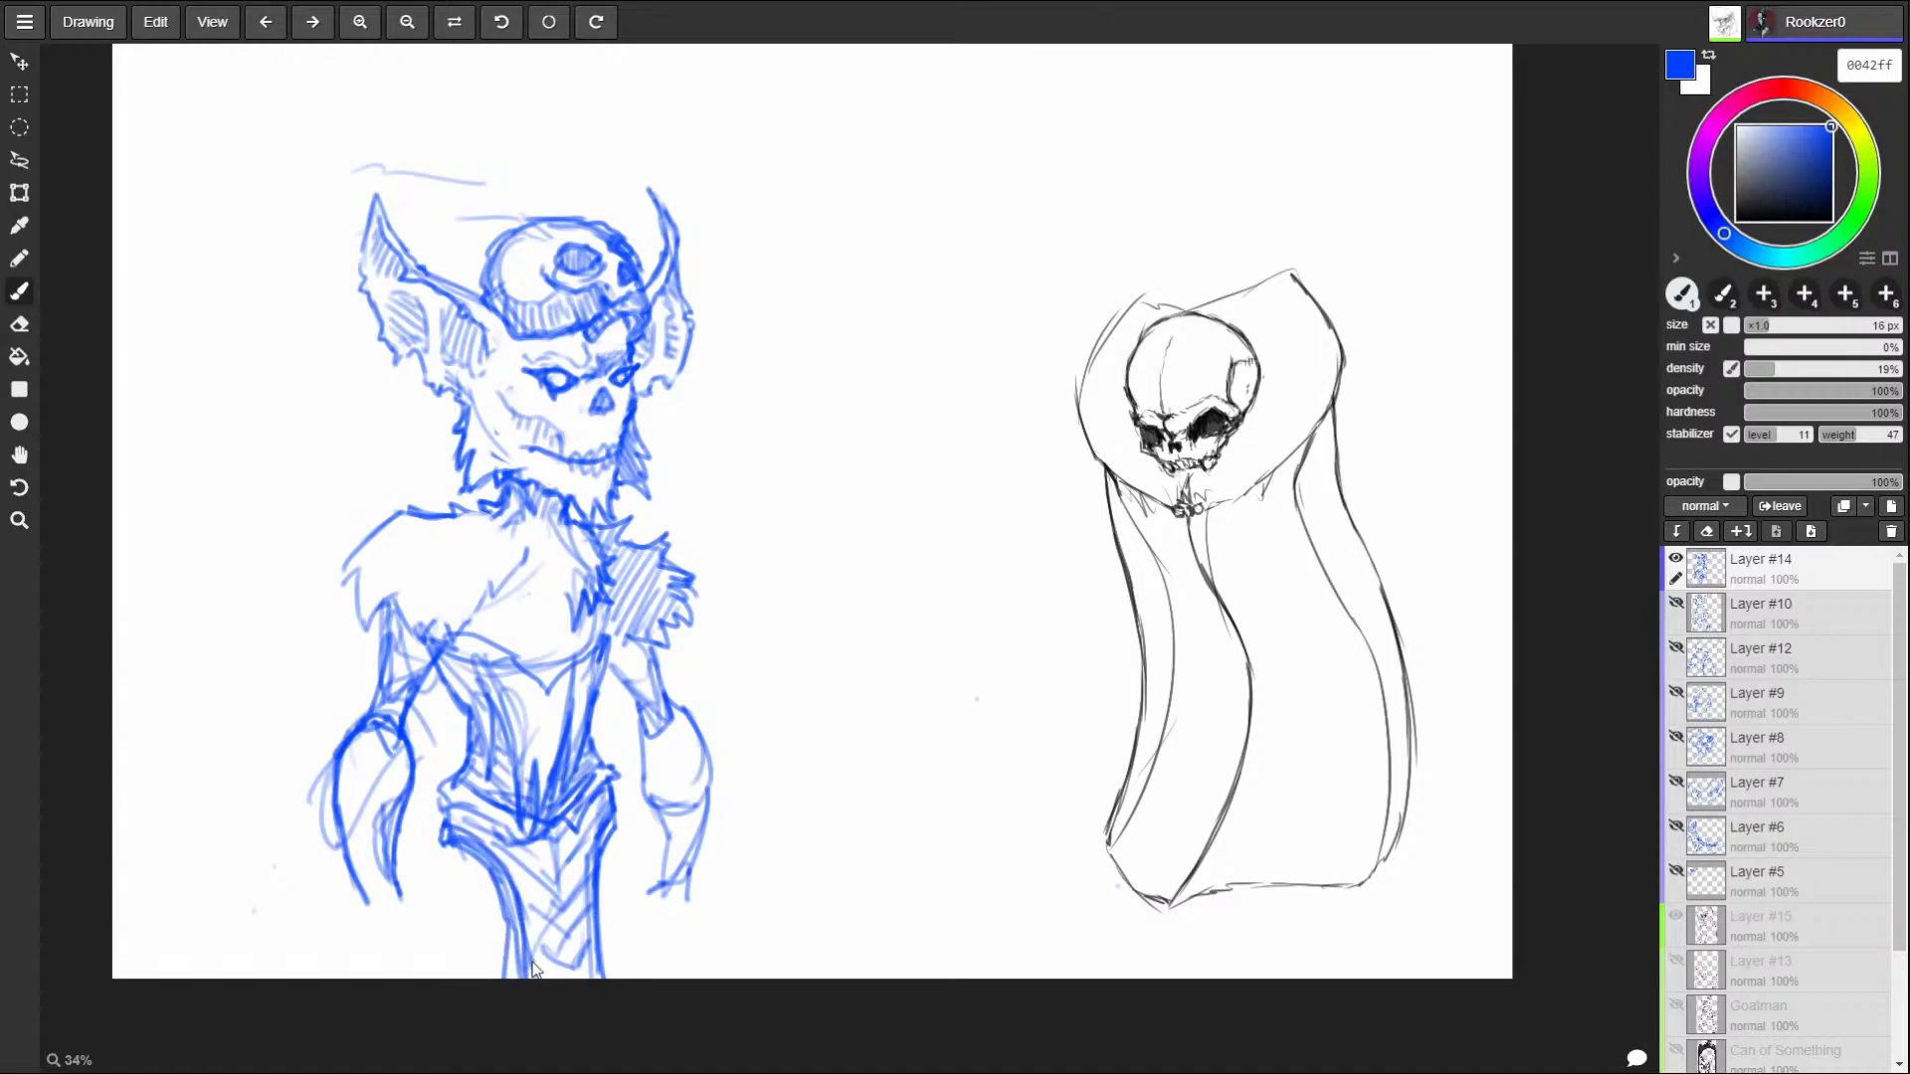
Draw a blocky hand at the nearer wrist and a shaded clenched fist at the farther wrist.
mouse_move(391, 823)
mouse_down()
mouse_move(401, 887)
mouse_move(427, 903)
mouse_move(361, 936)
mouse_move(424, 953)
mouse_move(441, 910)
mouse_up()
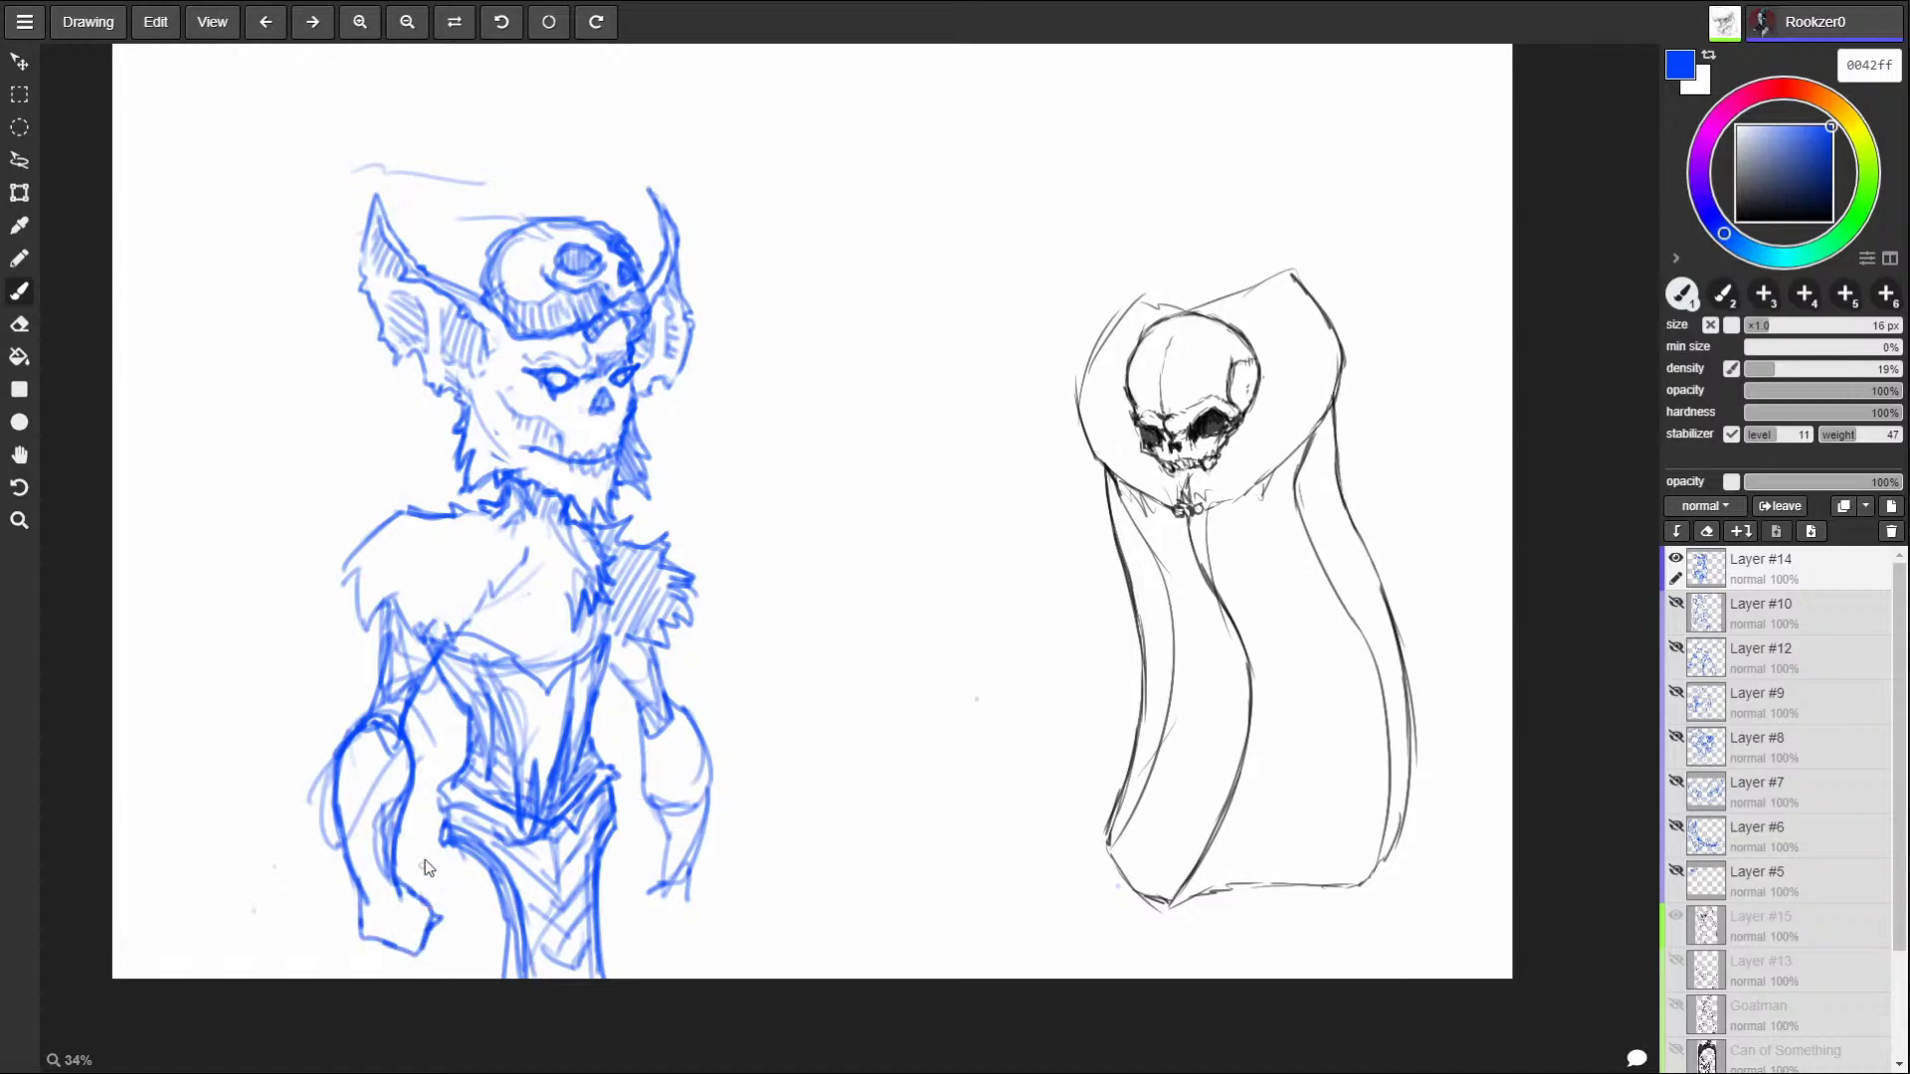
mouse_move(661, 871)
mouse_down()
mouse_move(636, 925)
mouse_move(696, 881)
mouse_move(634, 928)
mouse_move(681, 945)
mouse_move(686, 880)
mouse_move(627, 915)
mouse_move(620, 885)
mouse_move(697, 873)
mouse_move(666, 851)
mouse_move(695, 926)
mouse_move(651, 923)
mouse_up()
mouse_move(649, 894)
mouse_down()
mouse_move(658, 930)
mouse_move(629, 919)
mouse_move(696, 927)
mouse_up()
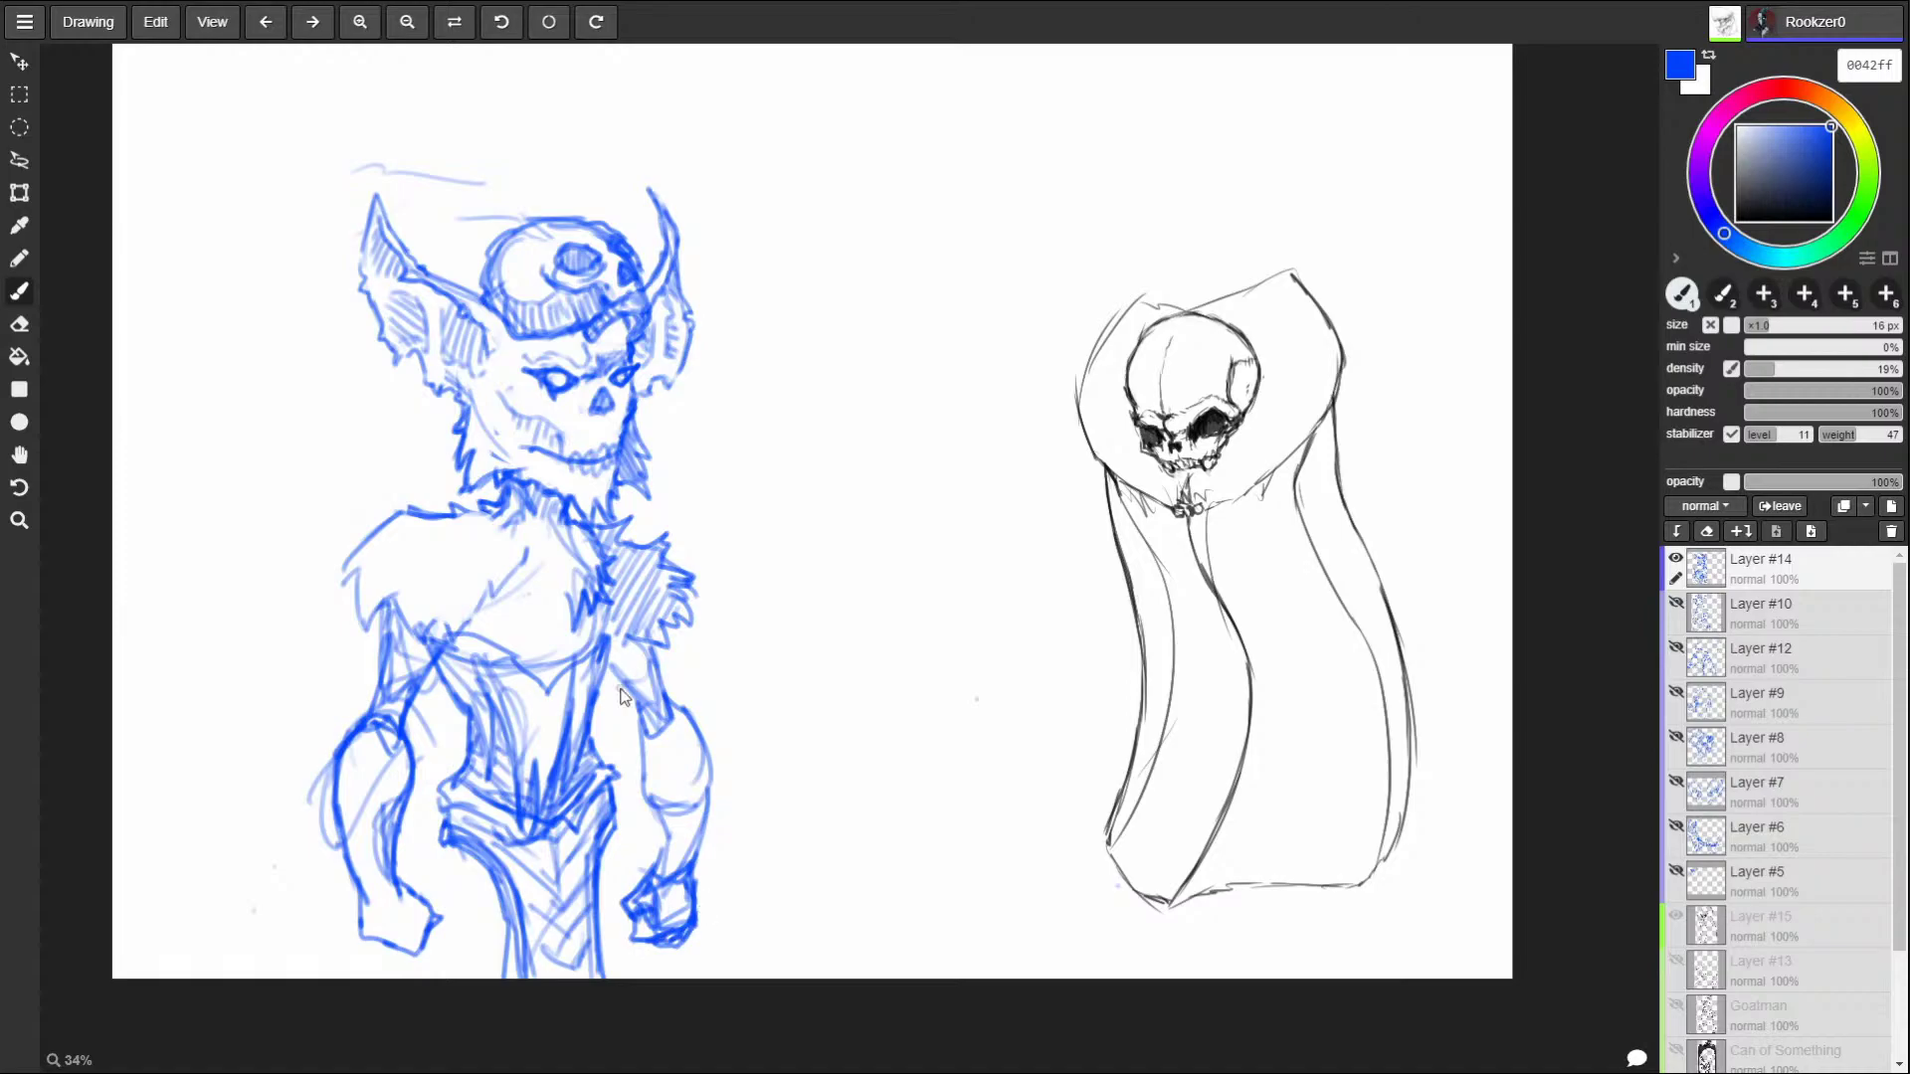
Extend the shoulder fur into a jagged mantle across the chest and hatch its shadow over the corset.
mouse_move(452, 626)
mouse_down()
mouse_move(562, 661)
mouse_move(595, 632)
mouse_move(580, 681)
mouse_move(542, 704)
mouse_move(503, 652)
mouse_move(488, 662)
mouse_move(542, 691)
mouse_move(443, 669)
mouse_move(384, 593)
mouse_move(353, 642)
mouse_move(334, 582)
mouse_move(366, 559)
mouse_up()
key(ctrl+z)
key(ctrl+z)
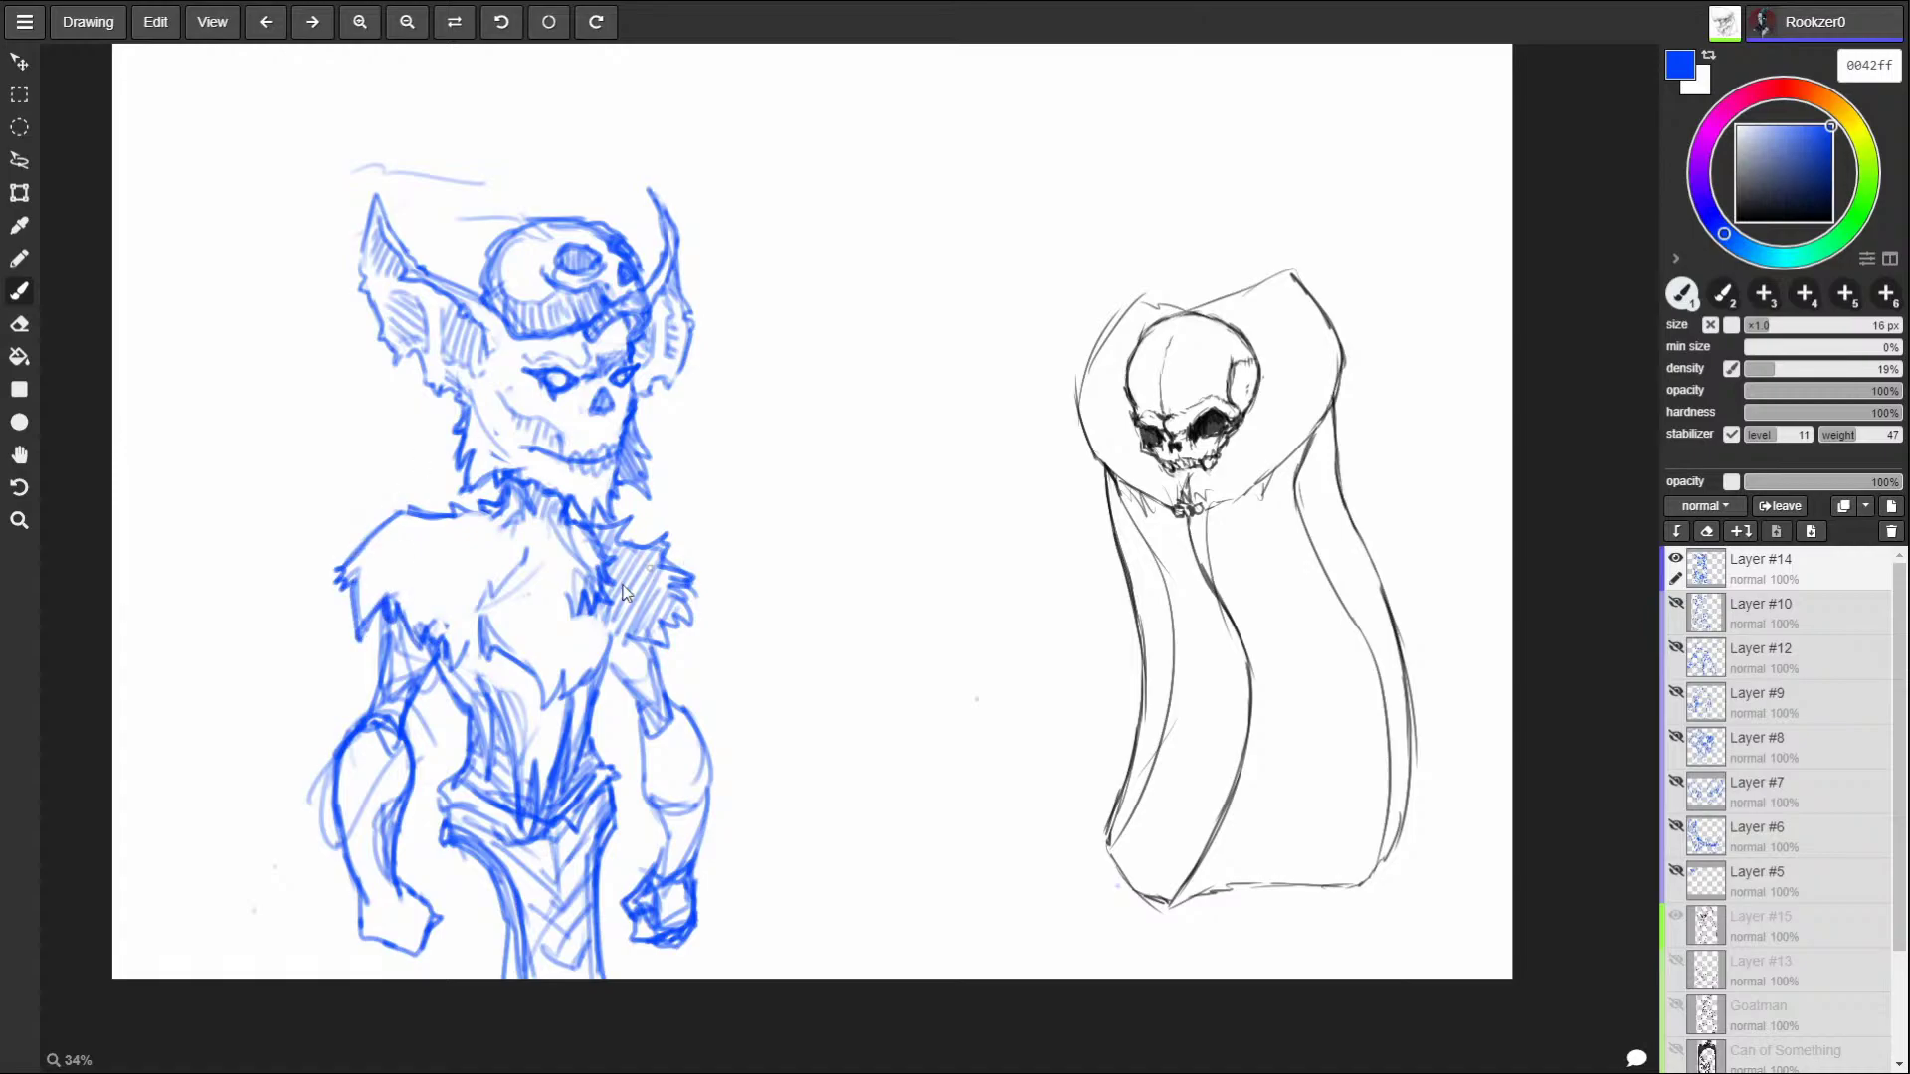
drag(475, 659, 543, 758)
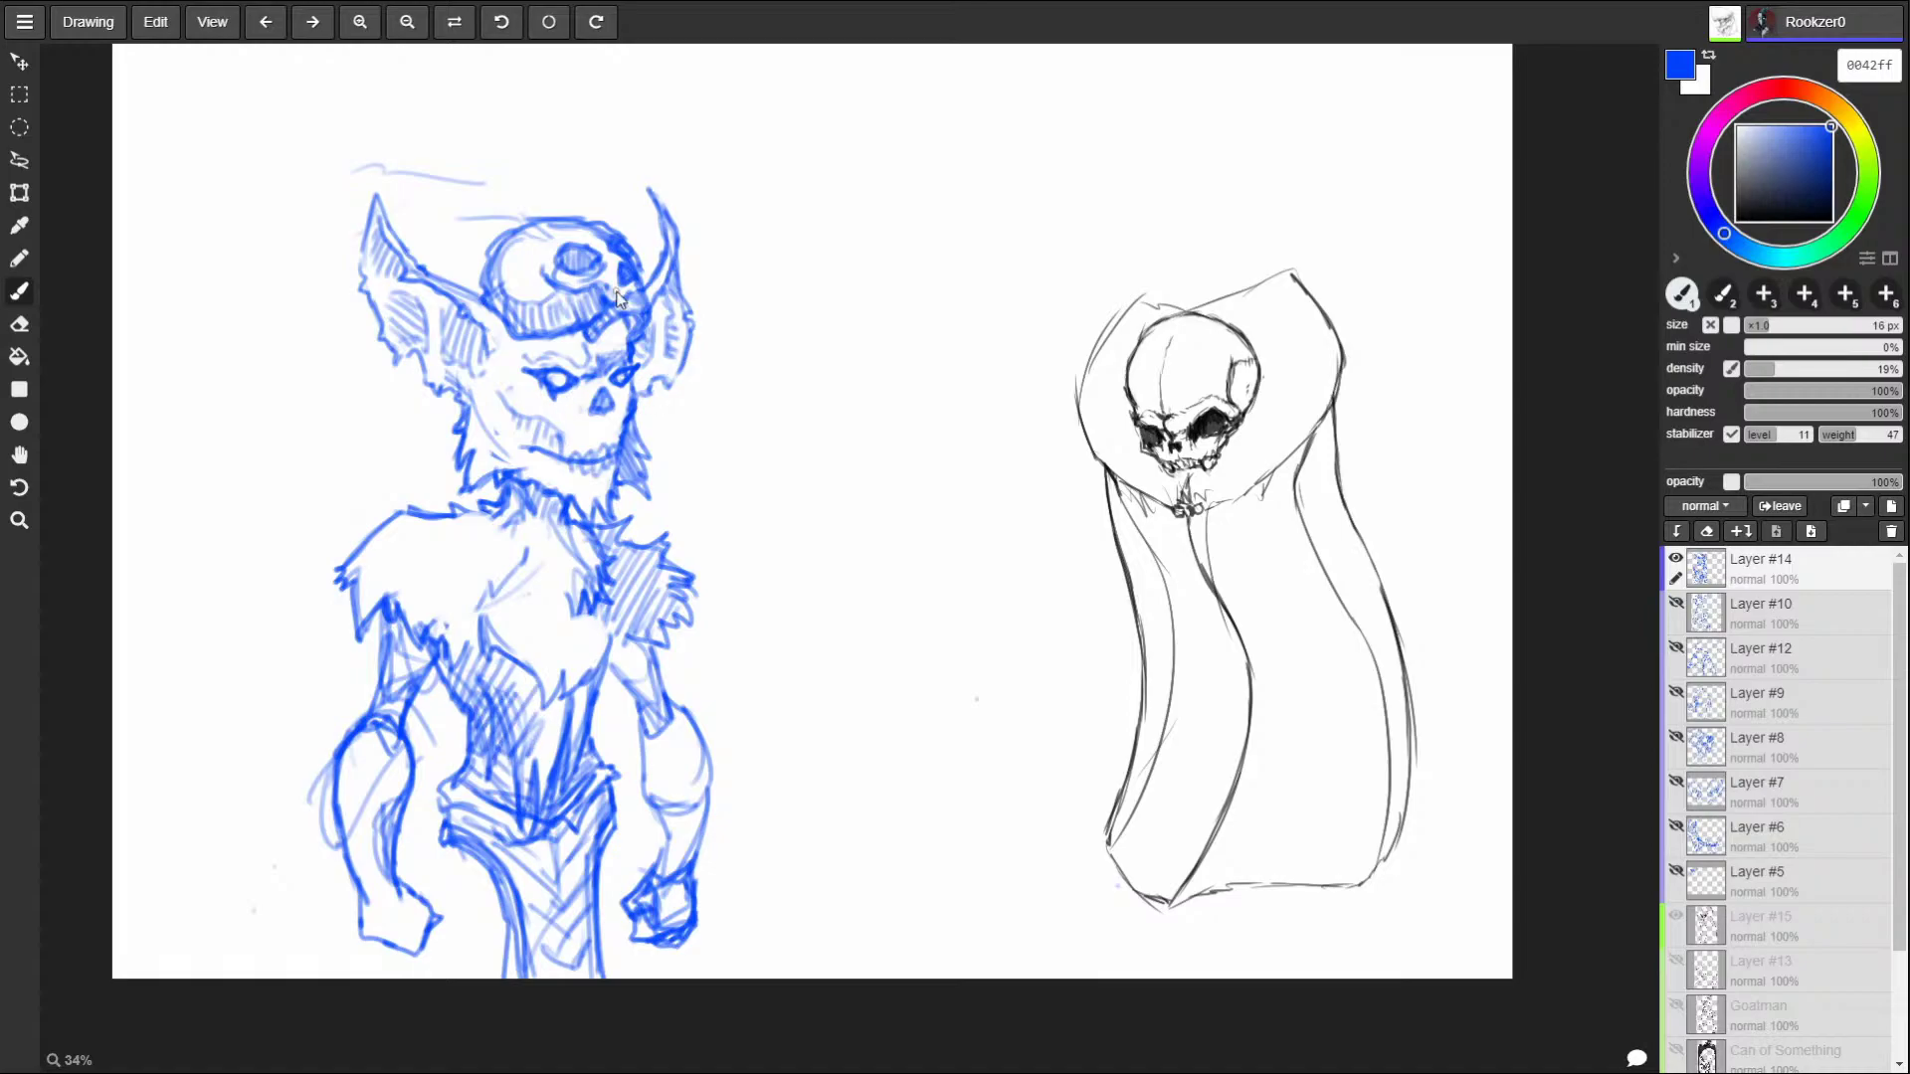
Add teeth to the grin and draw a segmented braid curving from behind the nearer ear over the shoulder.
mouse_move(579, 457)
mouse_down()
mouse_move(621, 436)
mouse_move(533, 445)
mouse_move(504, 422)
mouse_move(567, 467)
mouse_move(602, 457)
mouse_move(546, 438)
mouse_move(532, 456)
mouse_move(591, 453)
mouse_up()
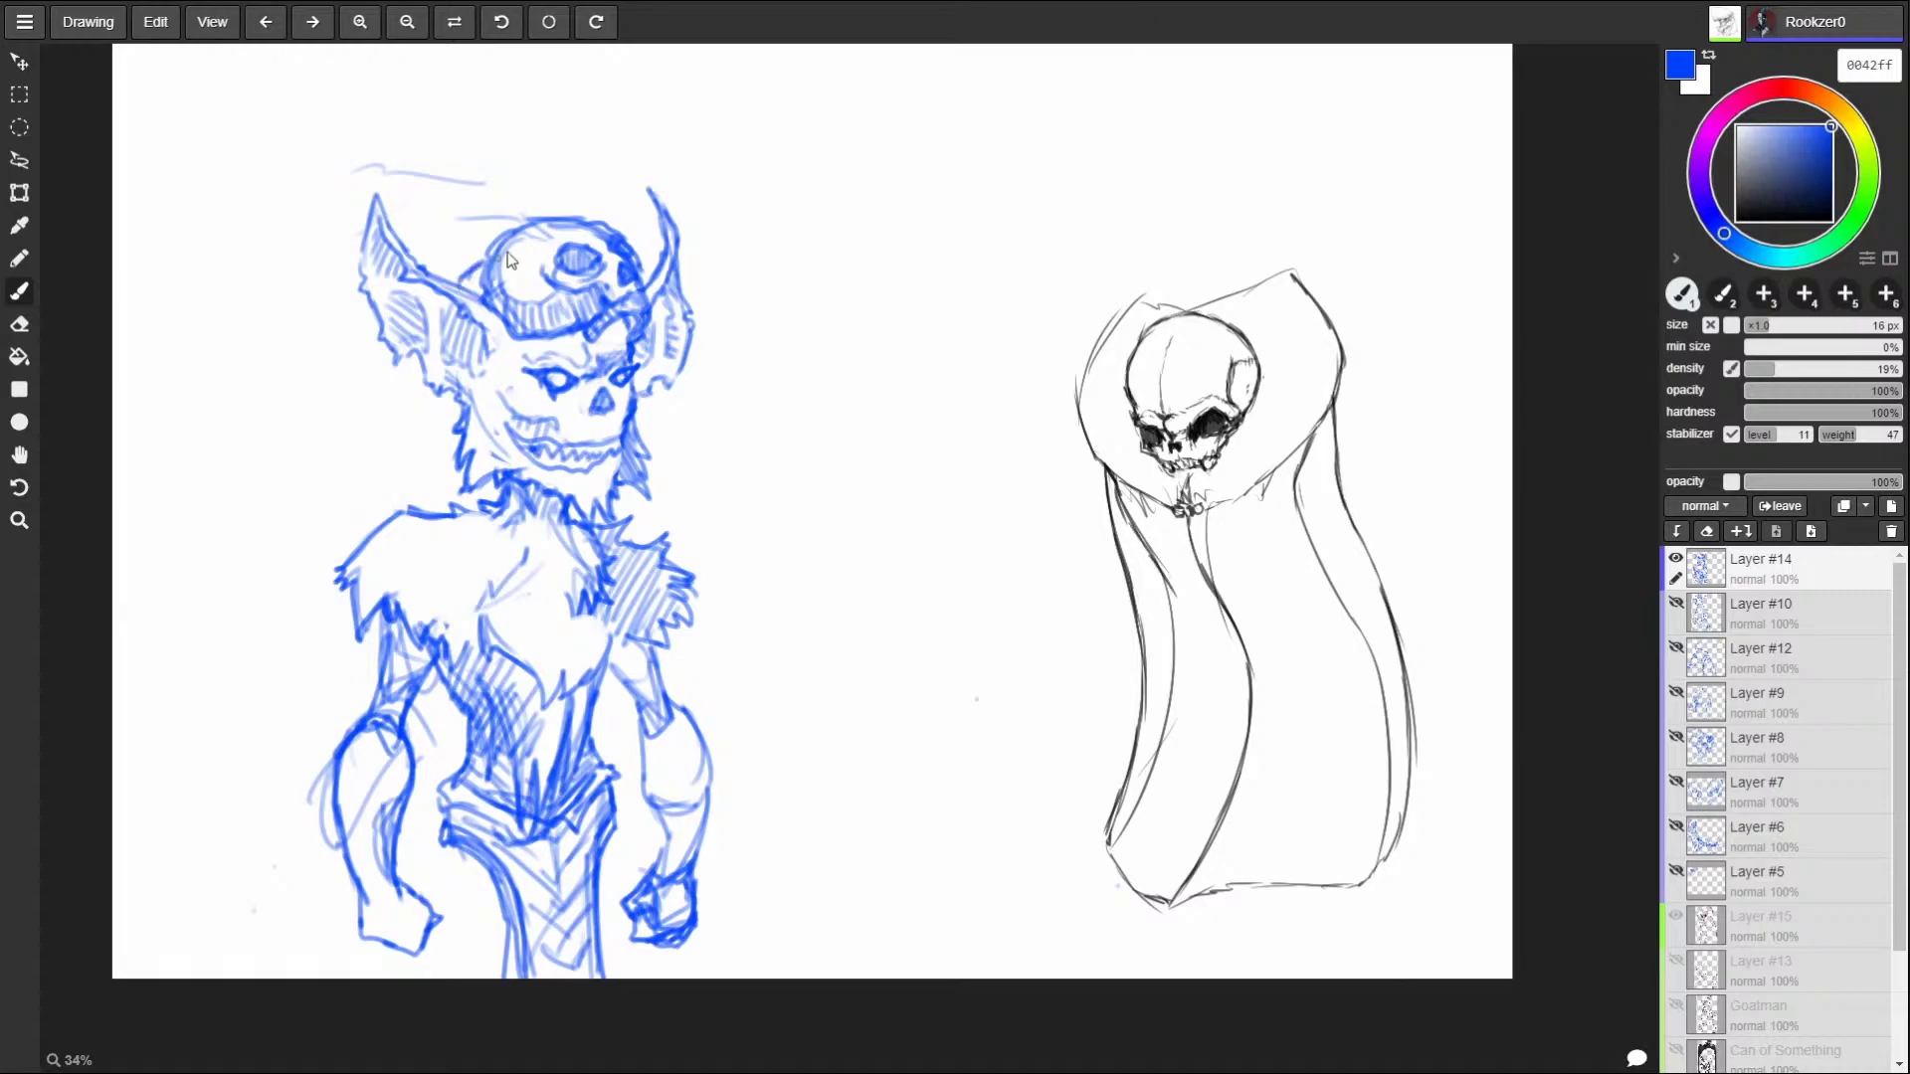
mouse_move(421, 428)
mouse_down()
mouse_move(337, 475)
mouse_move(262, 588)
mouse_move(300, 531)
mouse_move(412, 485)
mouse_move(449, 421)
mouse_move(401, 492)
mouse_move(301, 539)
mouse_move(308, 490)
mouse_move(329, 522)
mouse_move(354, 476)
mouse_up()
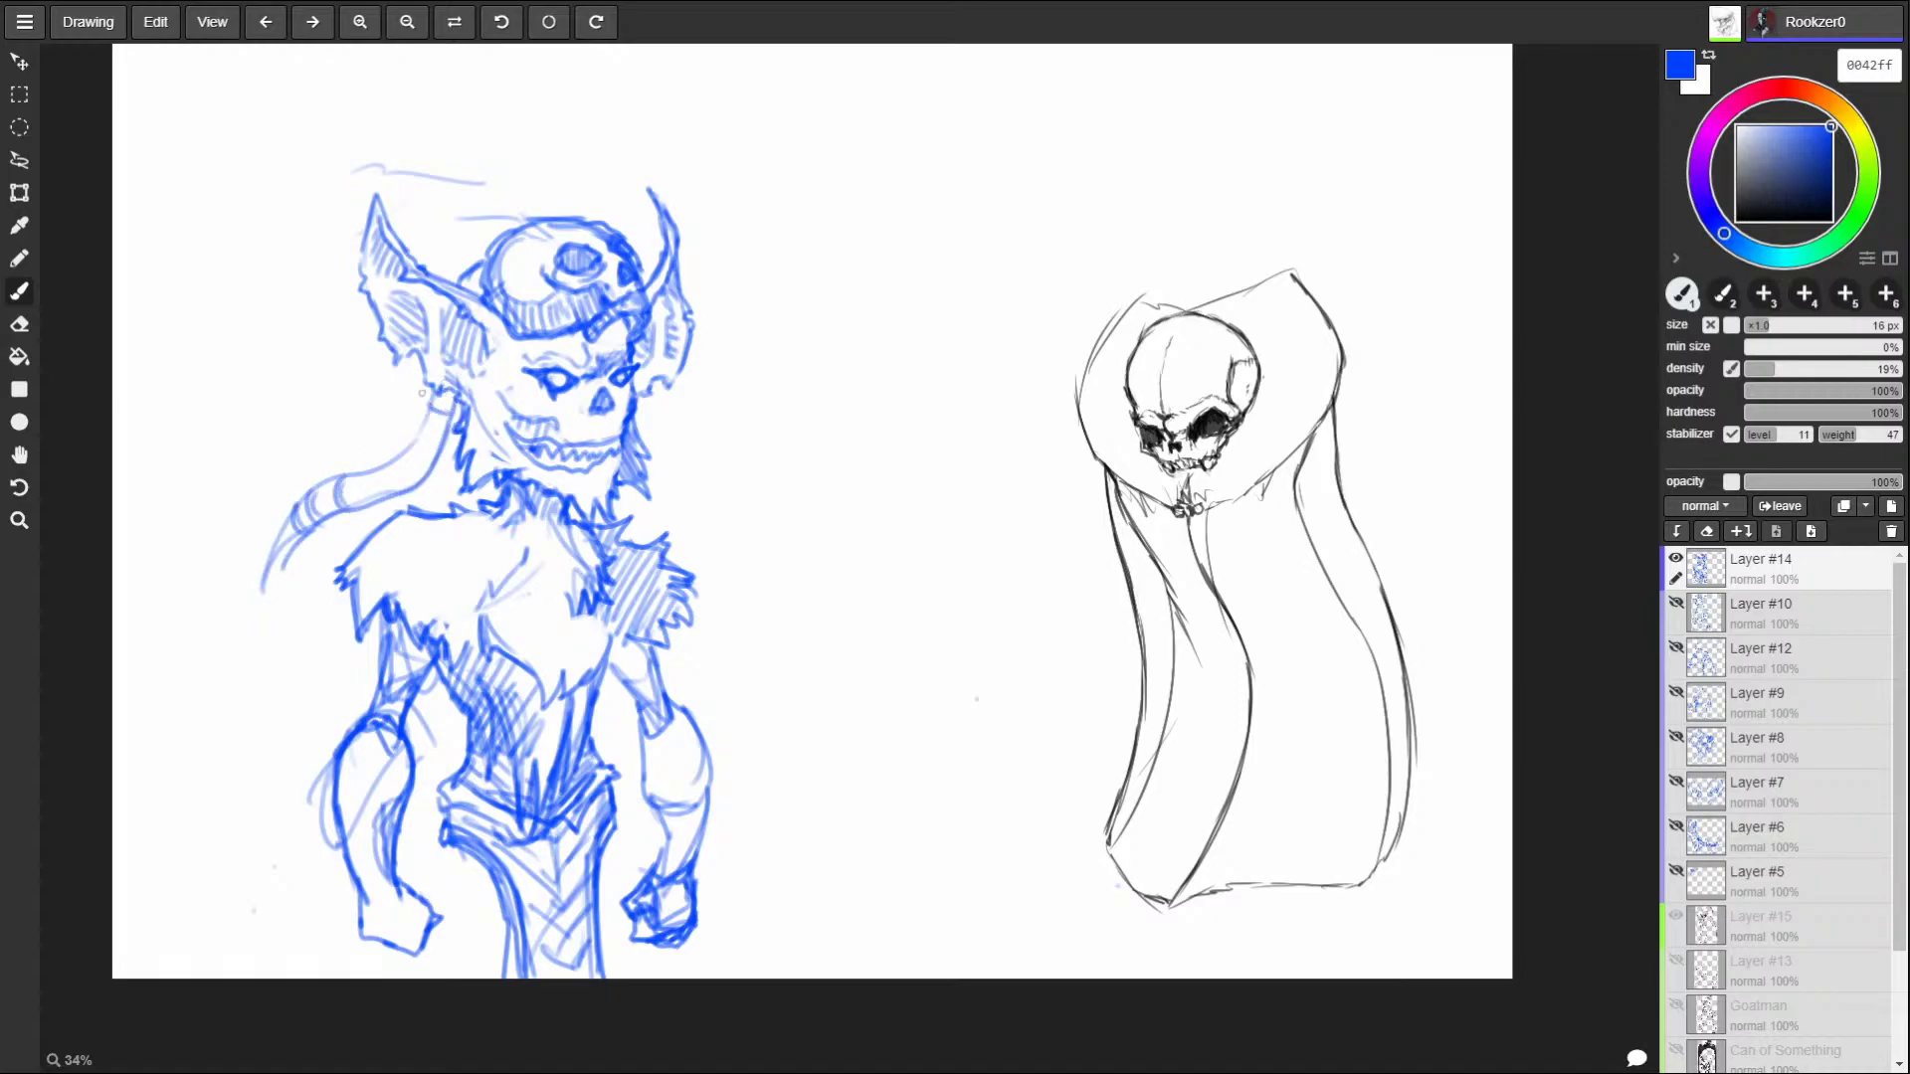
mouse_move(422, 394)
mouse_down()
mouse_move(448, 430)
mouse_move(429, 450)
mouse_move(406, 435)
mouse_move(421, 475)
mouse_move(438, 465)
mouse_move(398, 468)
mouse_move(395, 501)
mouse_move(346, 512)
mouse_move(362, 479)
mouse_move(319, 507)
mouse_move(394, 485)
mouse_up()
drag(428, 449, 418, 468)
drag(449, 445, 441, 456)
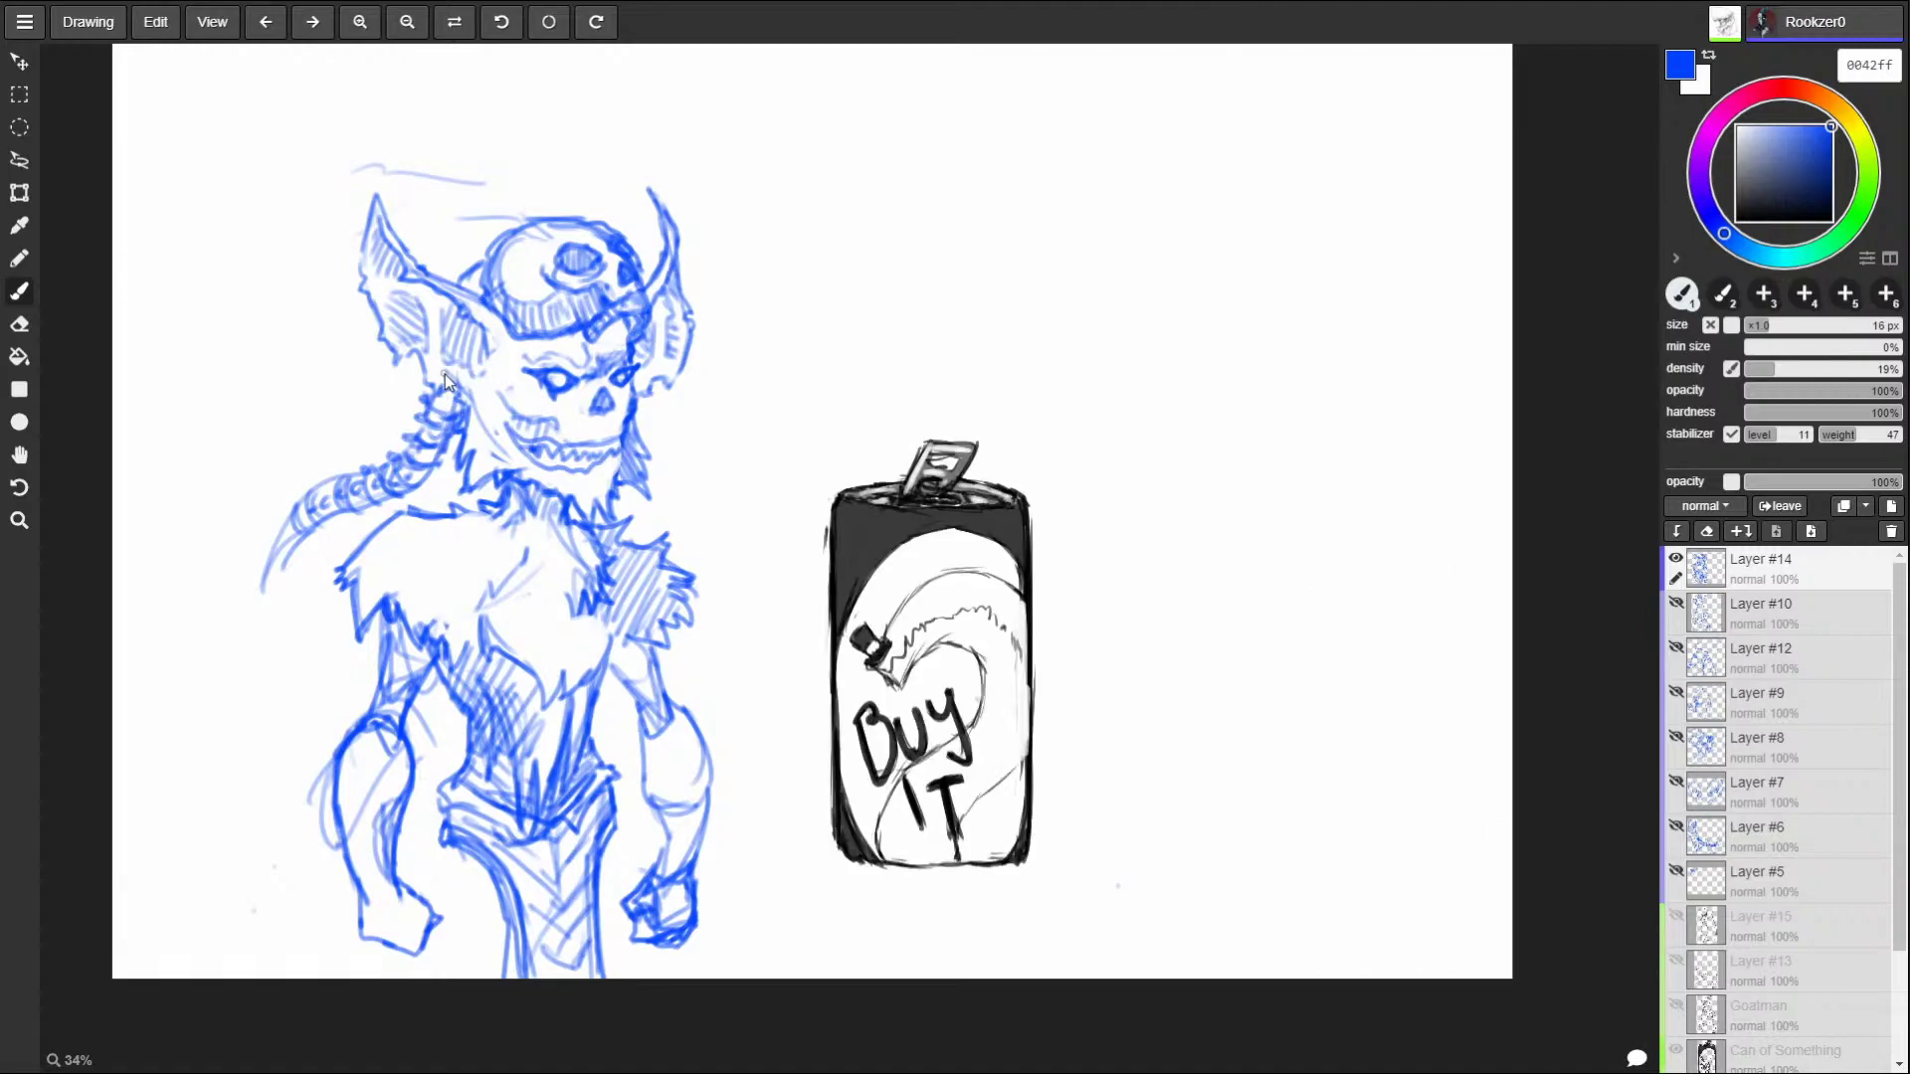
Add rows of curved spikes along the outer edges of both forearms.
mouse_move(331, 747)
mouse_down()
mouse_move(343, 796)
mouse_move(378, 806)
mouse_move(358, 776)
mouse_move(343, 821)
mouse_move(308, 776)
mouse_move(378, 820)
mouse_move(318, 836)
mouse_move(323, 852)
mouse_up()
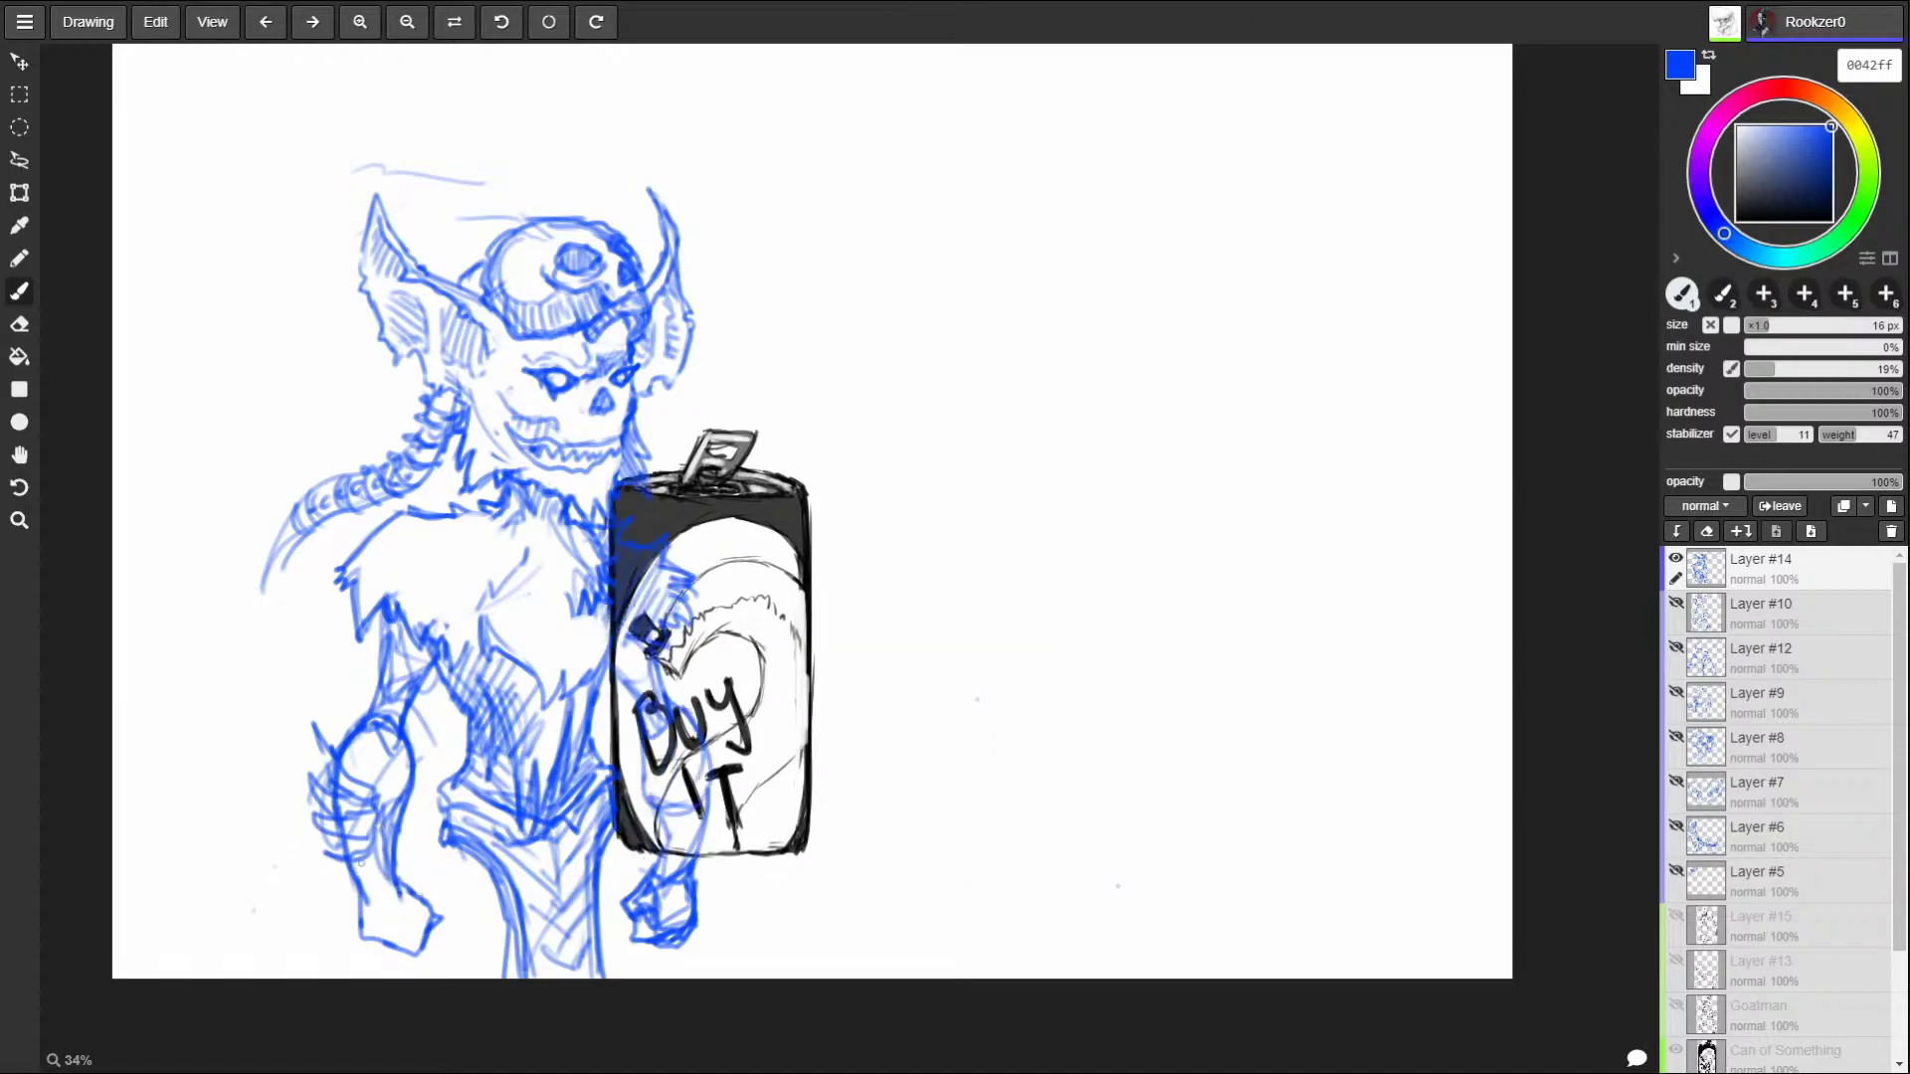
mouse_move(693, 754)
mouse_down()
mouse_move(701, 716)
mouse_move(686, 760)
mouse_move(719, 741)
mouse_move(721, 781)
mouse_move(686, 825)
mouse_move(717, 818)
mouse_move(686, 865)
mouse_move(700, 875)
mouse_up()
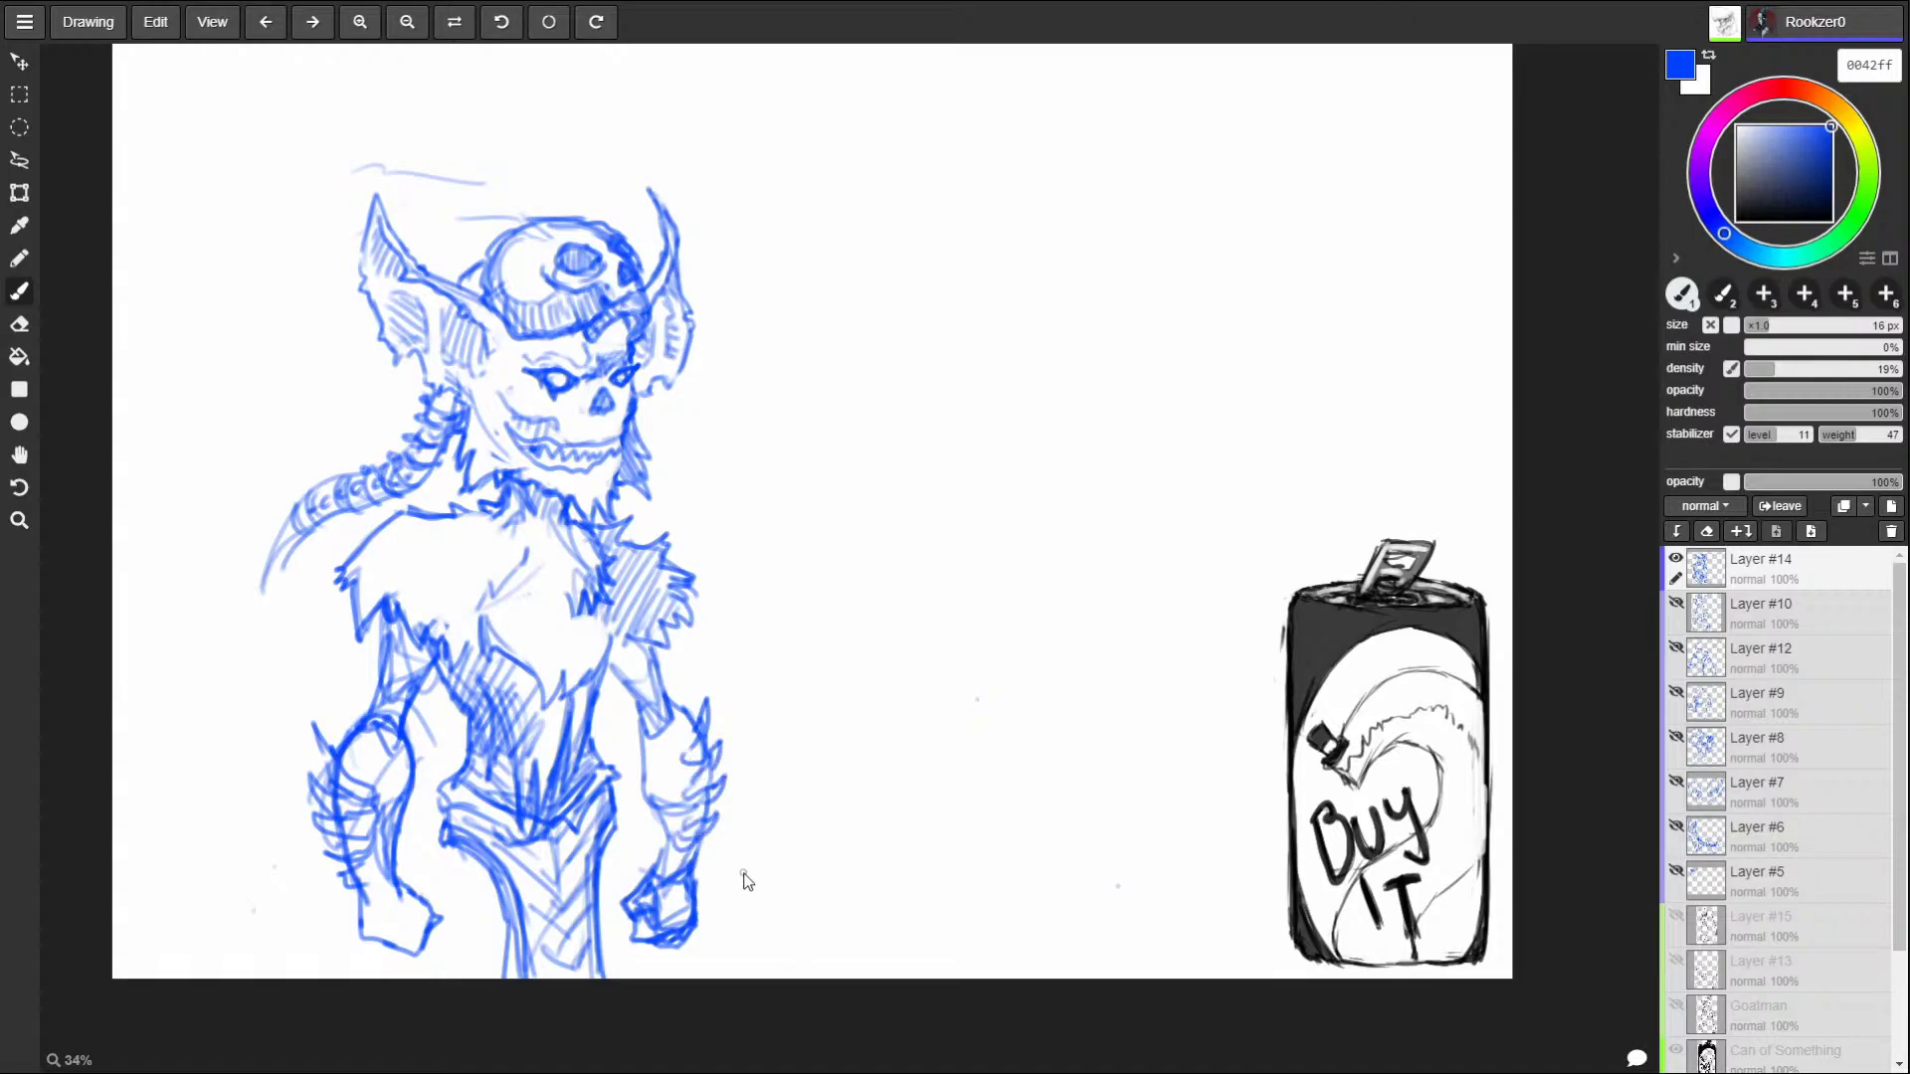
Hide Layer #14 and review the earlier sketches on Layers #10, #12, #9, #8, #7 and #6 one at a time.
click(1676, 559)
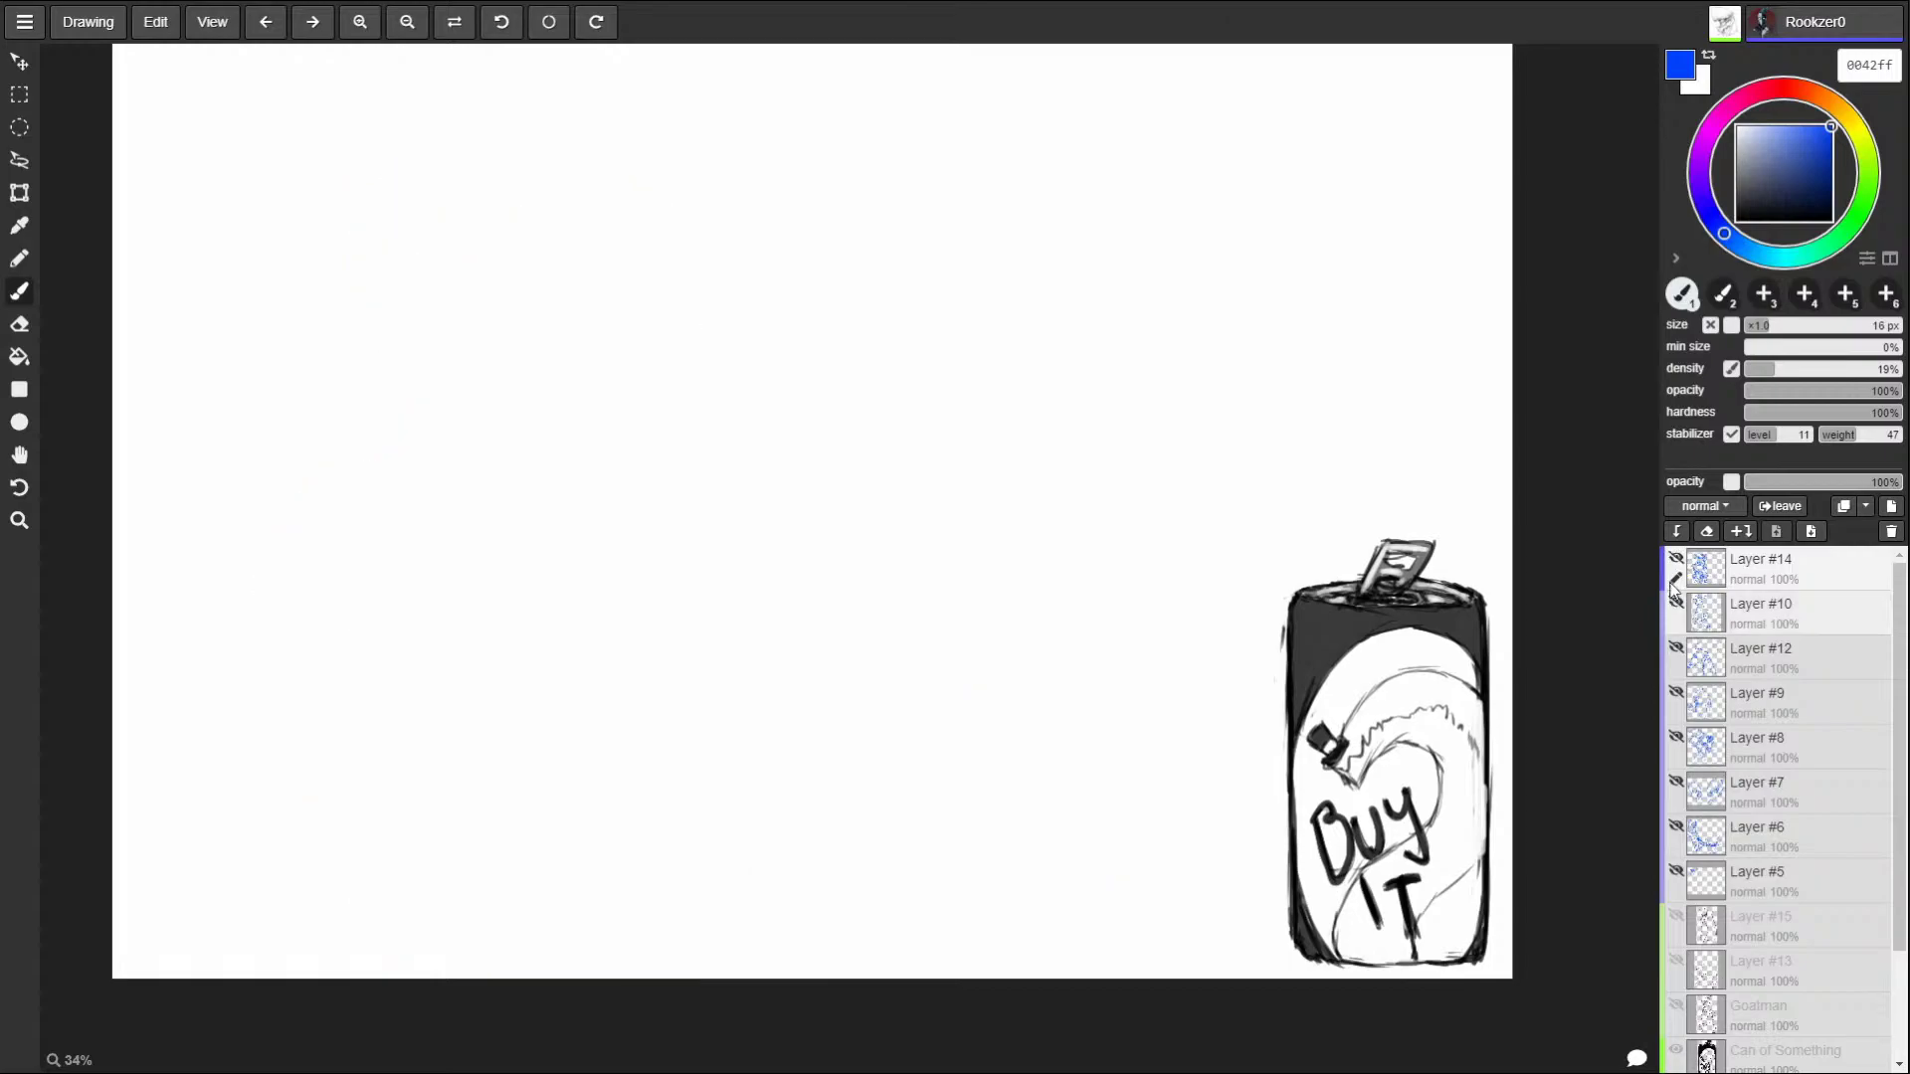
click(1676, 559)
click(1676, 559)
click(1677, 605)
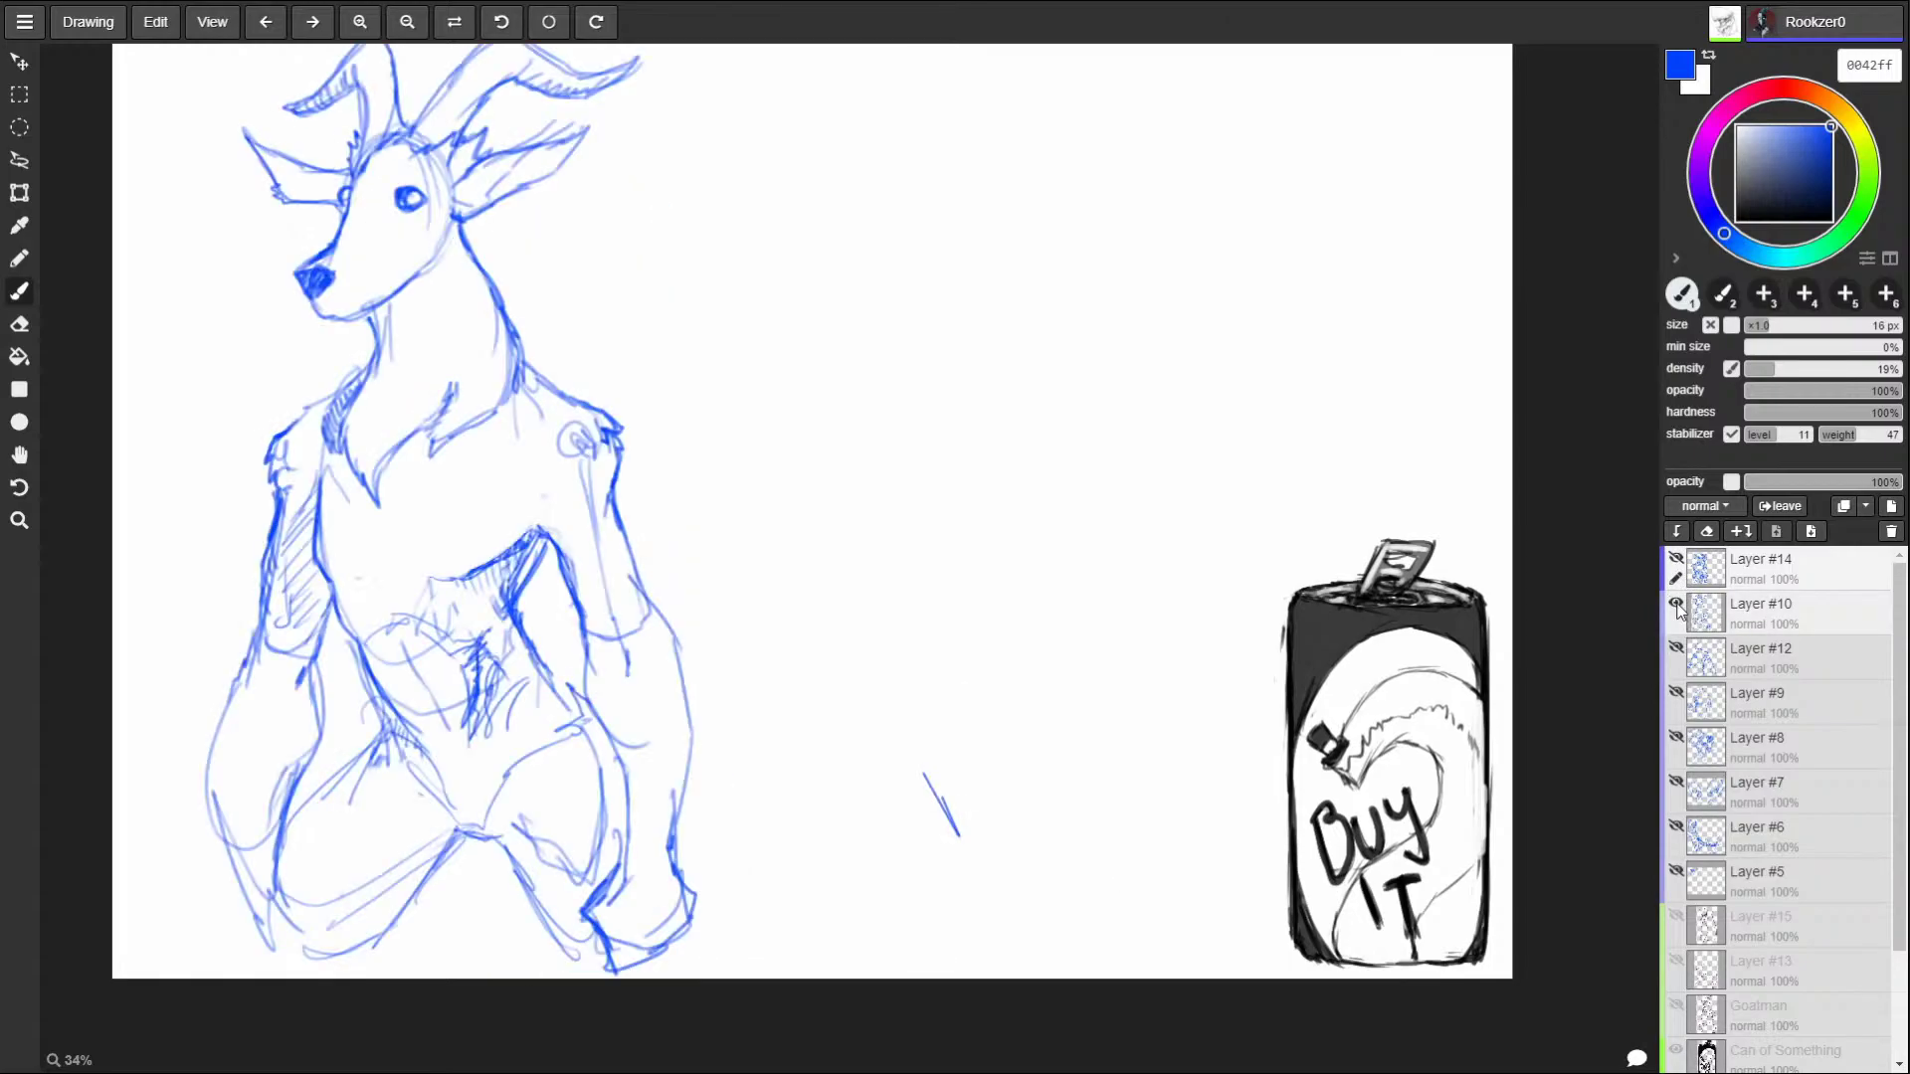
click(1679, 609)
click(1677, 647)
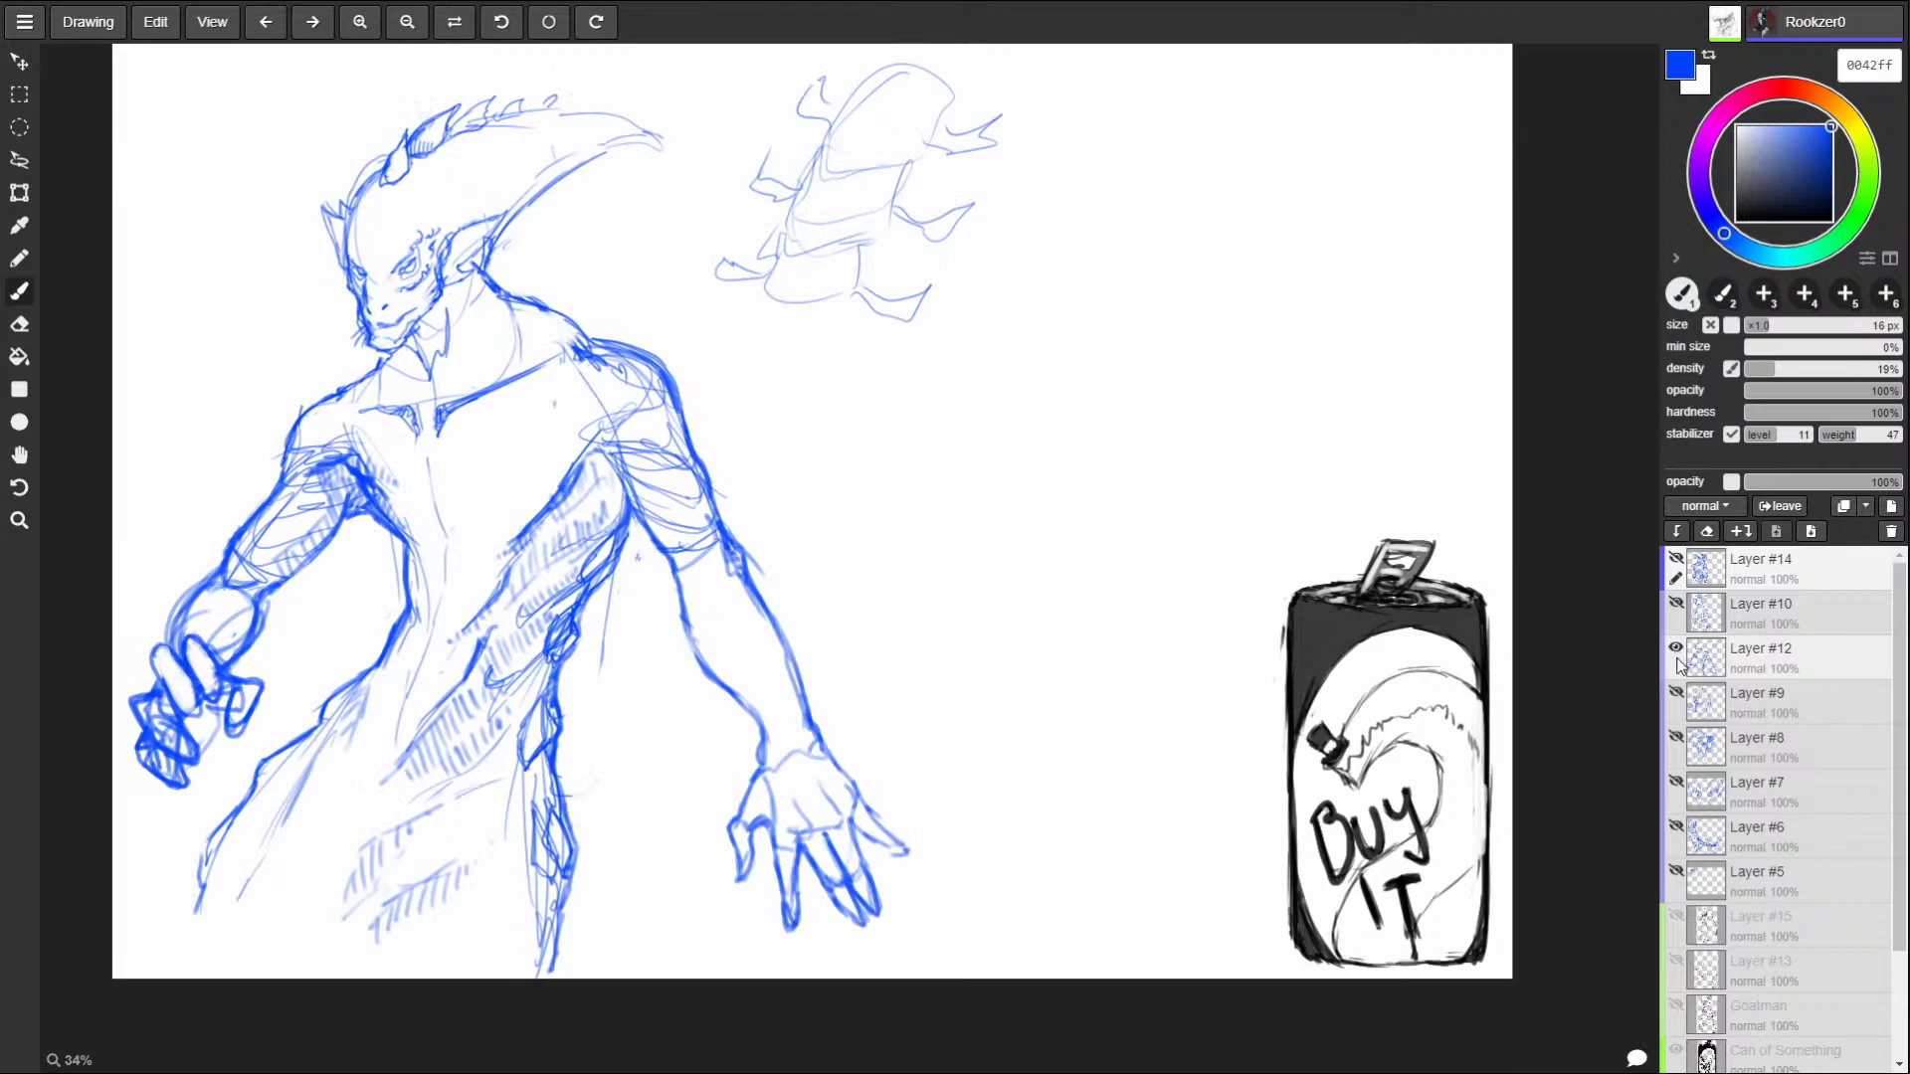
click(1677, 648)
click(1676, 697)
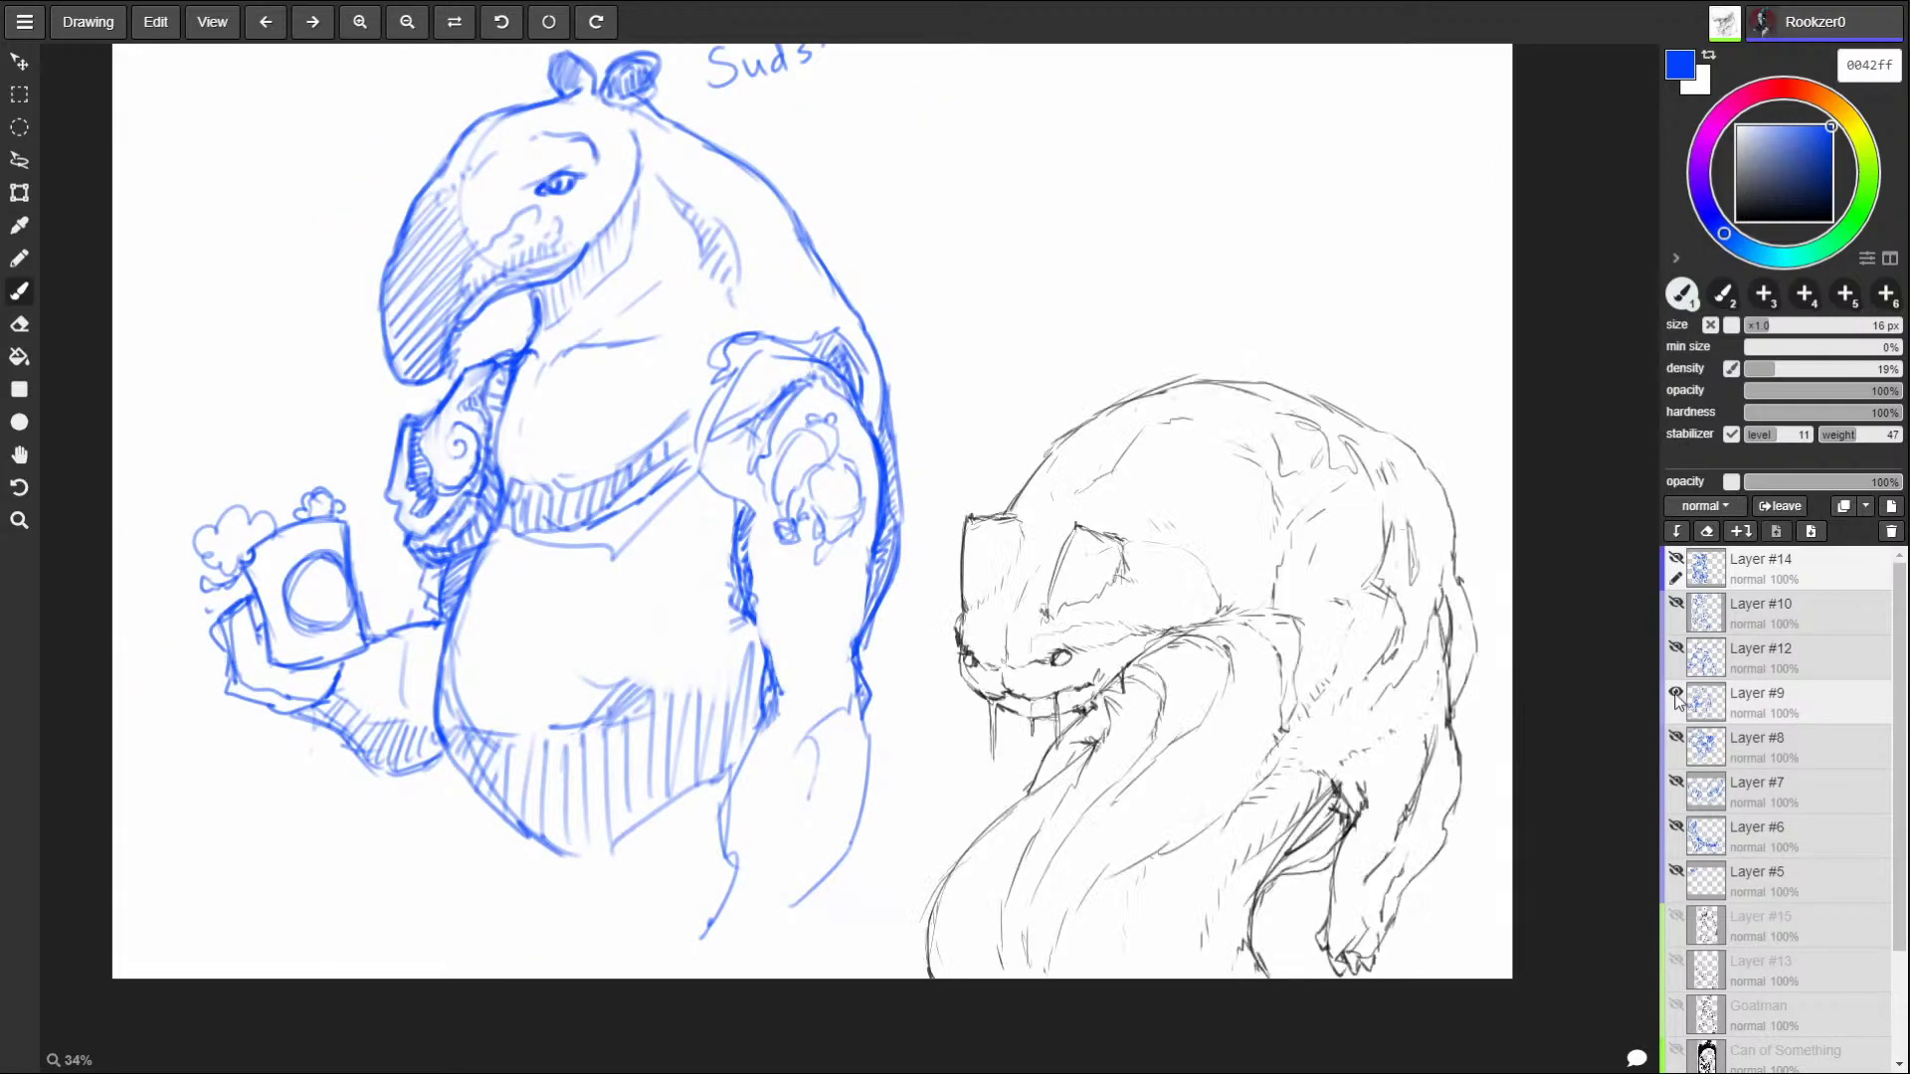
click(1676, 696)
click(1676, 738)
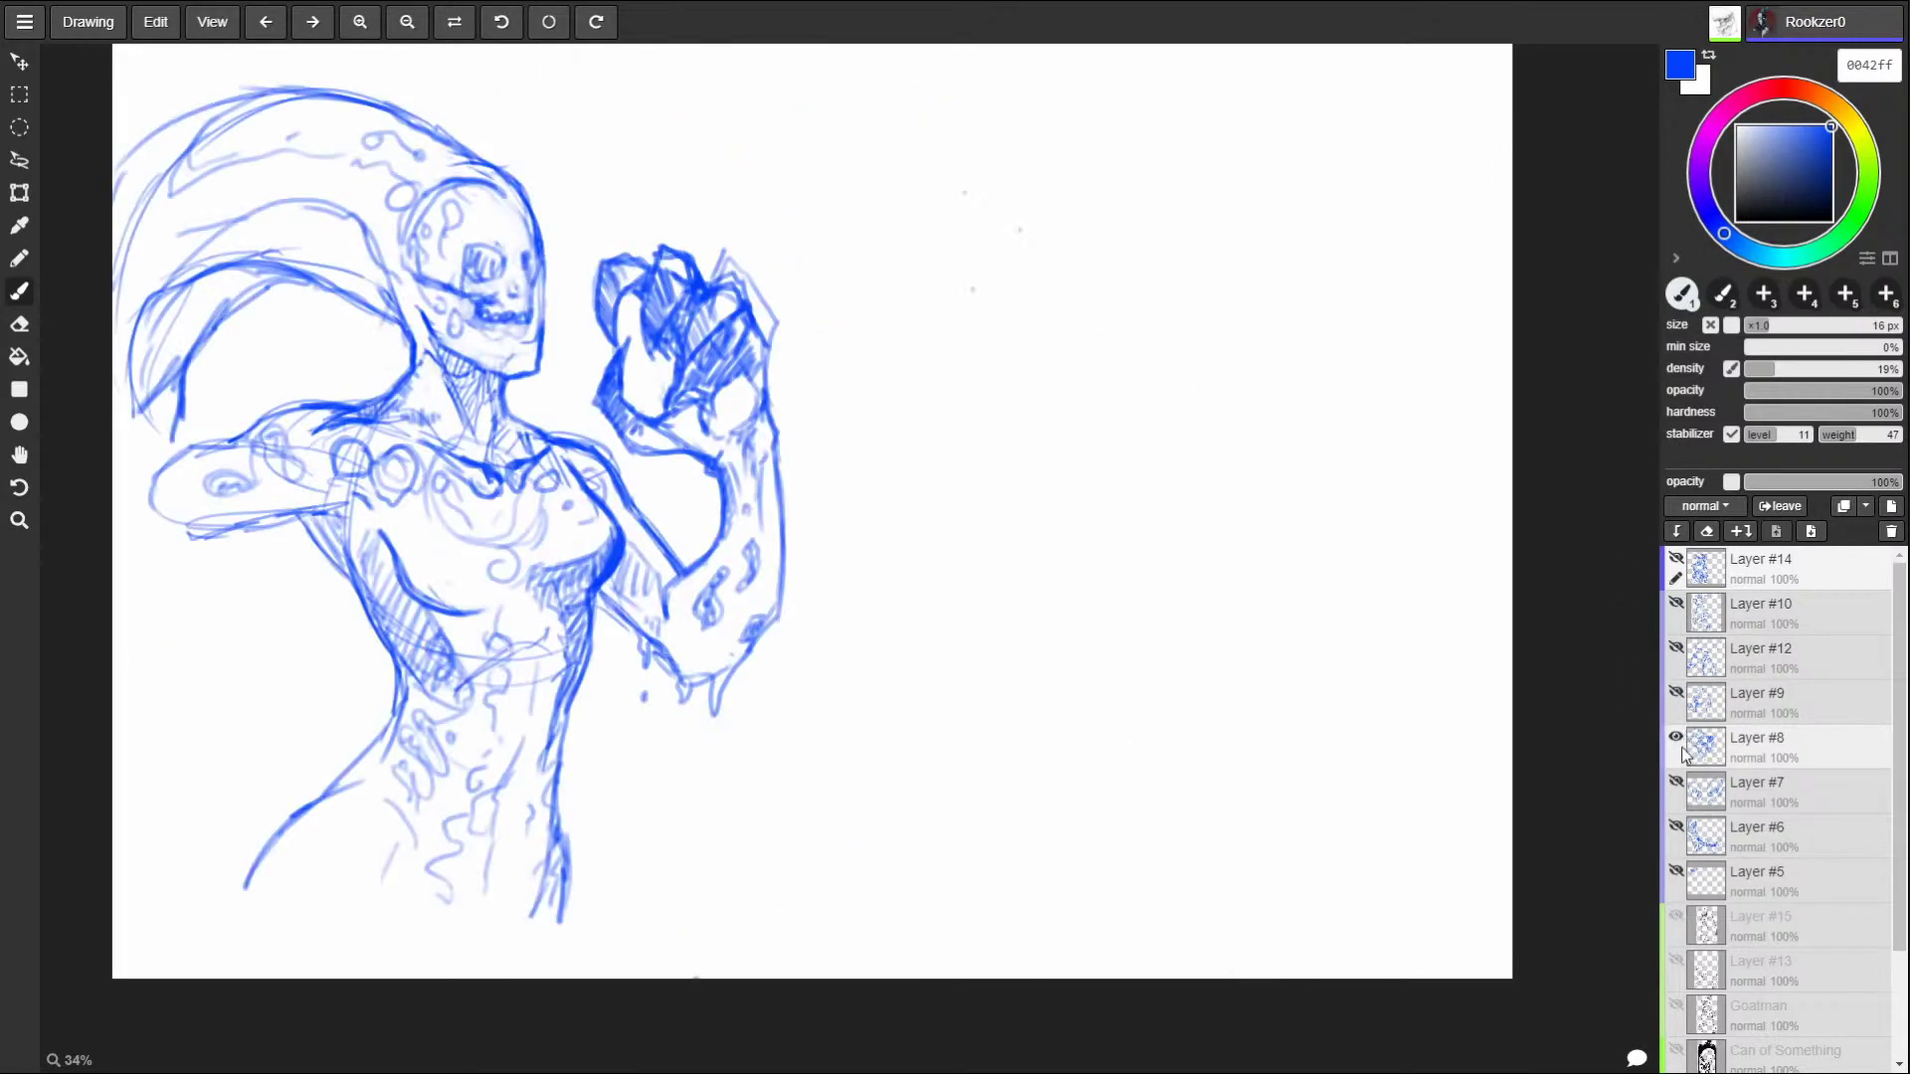
right_click(1679, 753)
click(1676, 738)
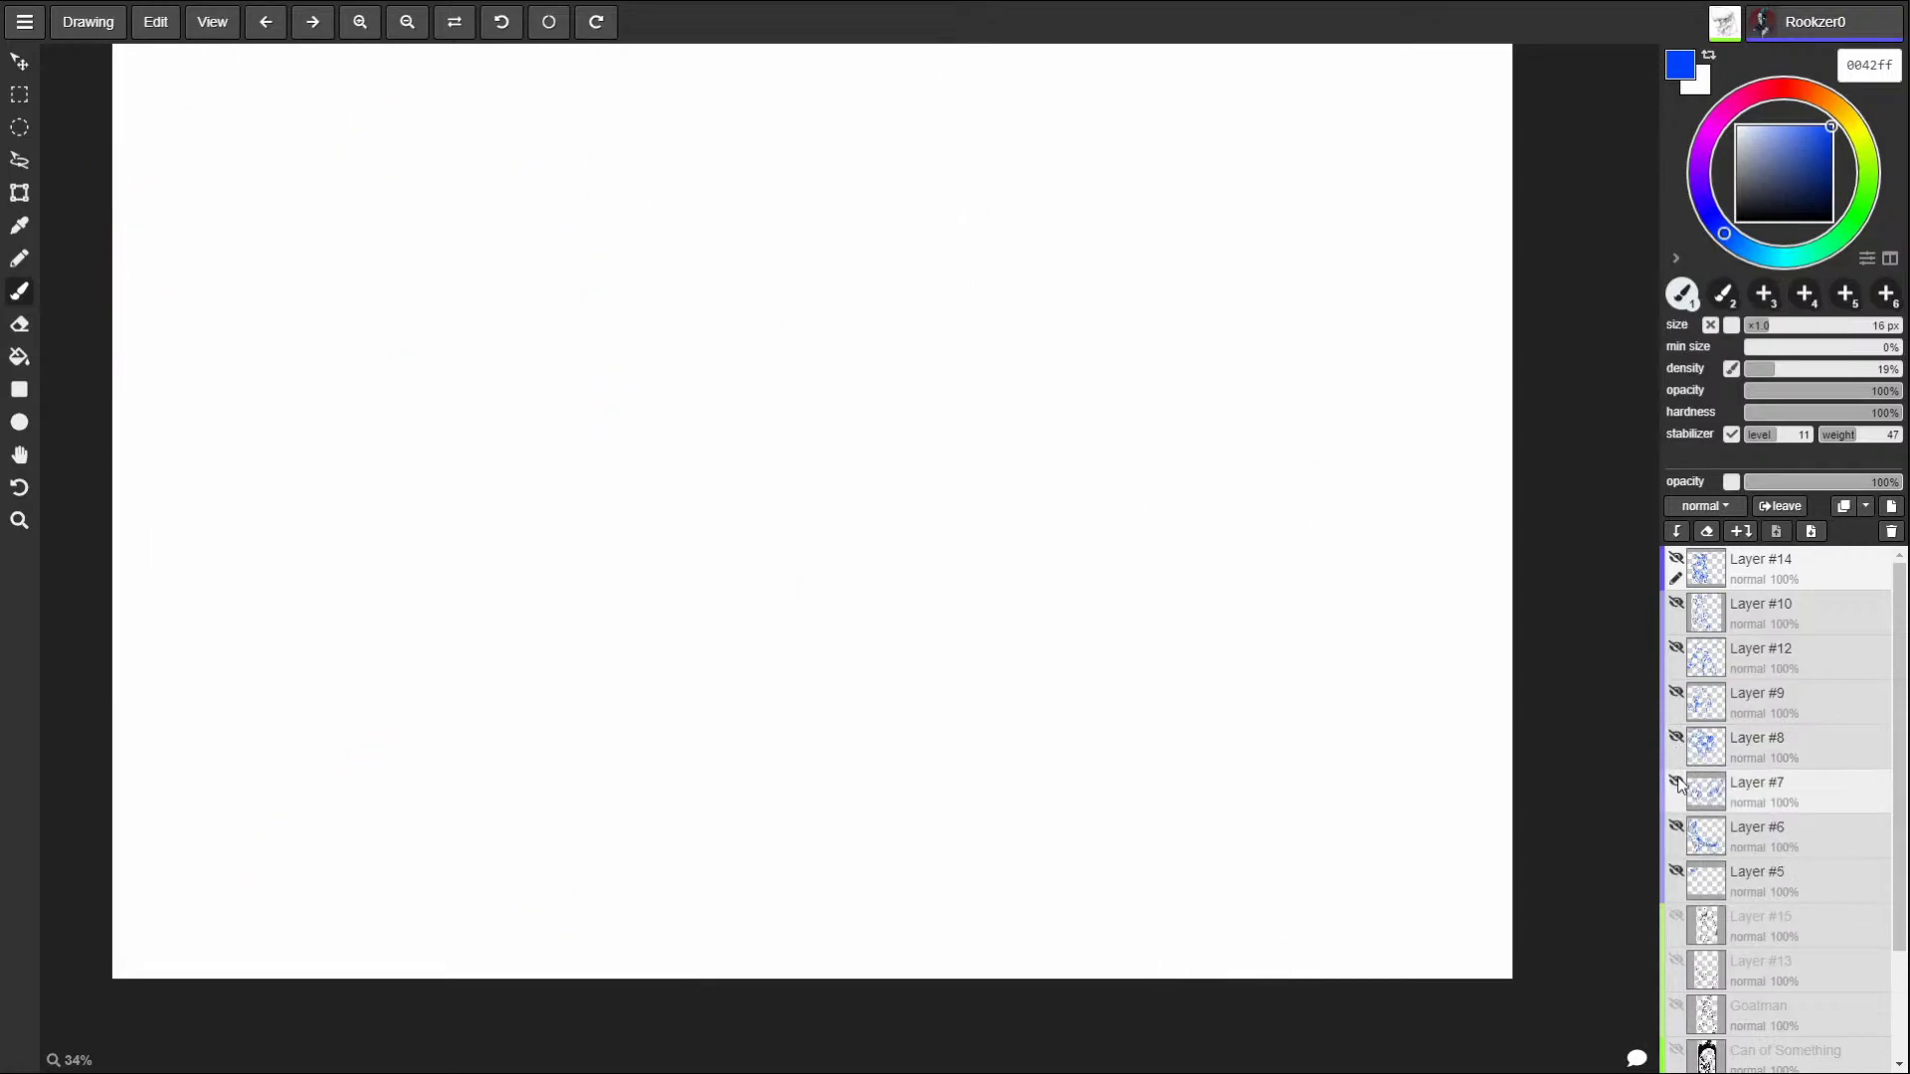
click(1676, 782)
click(1676, 781)
click(1676, 827)
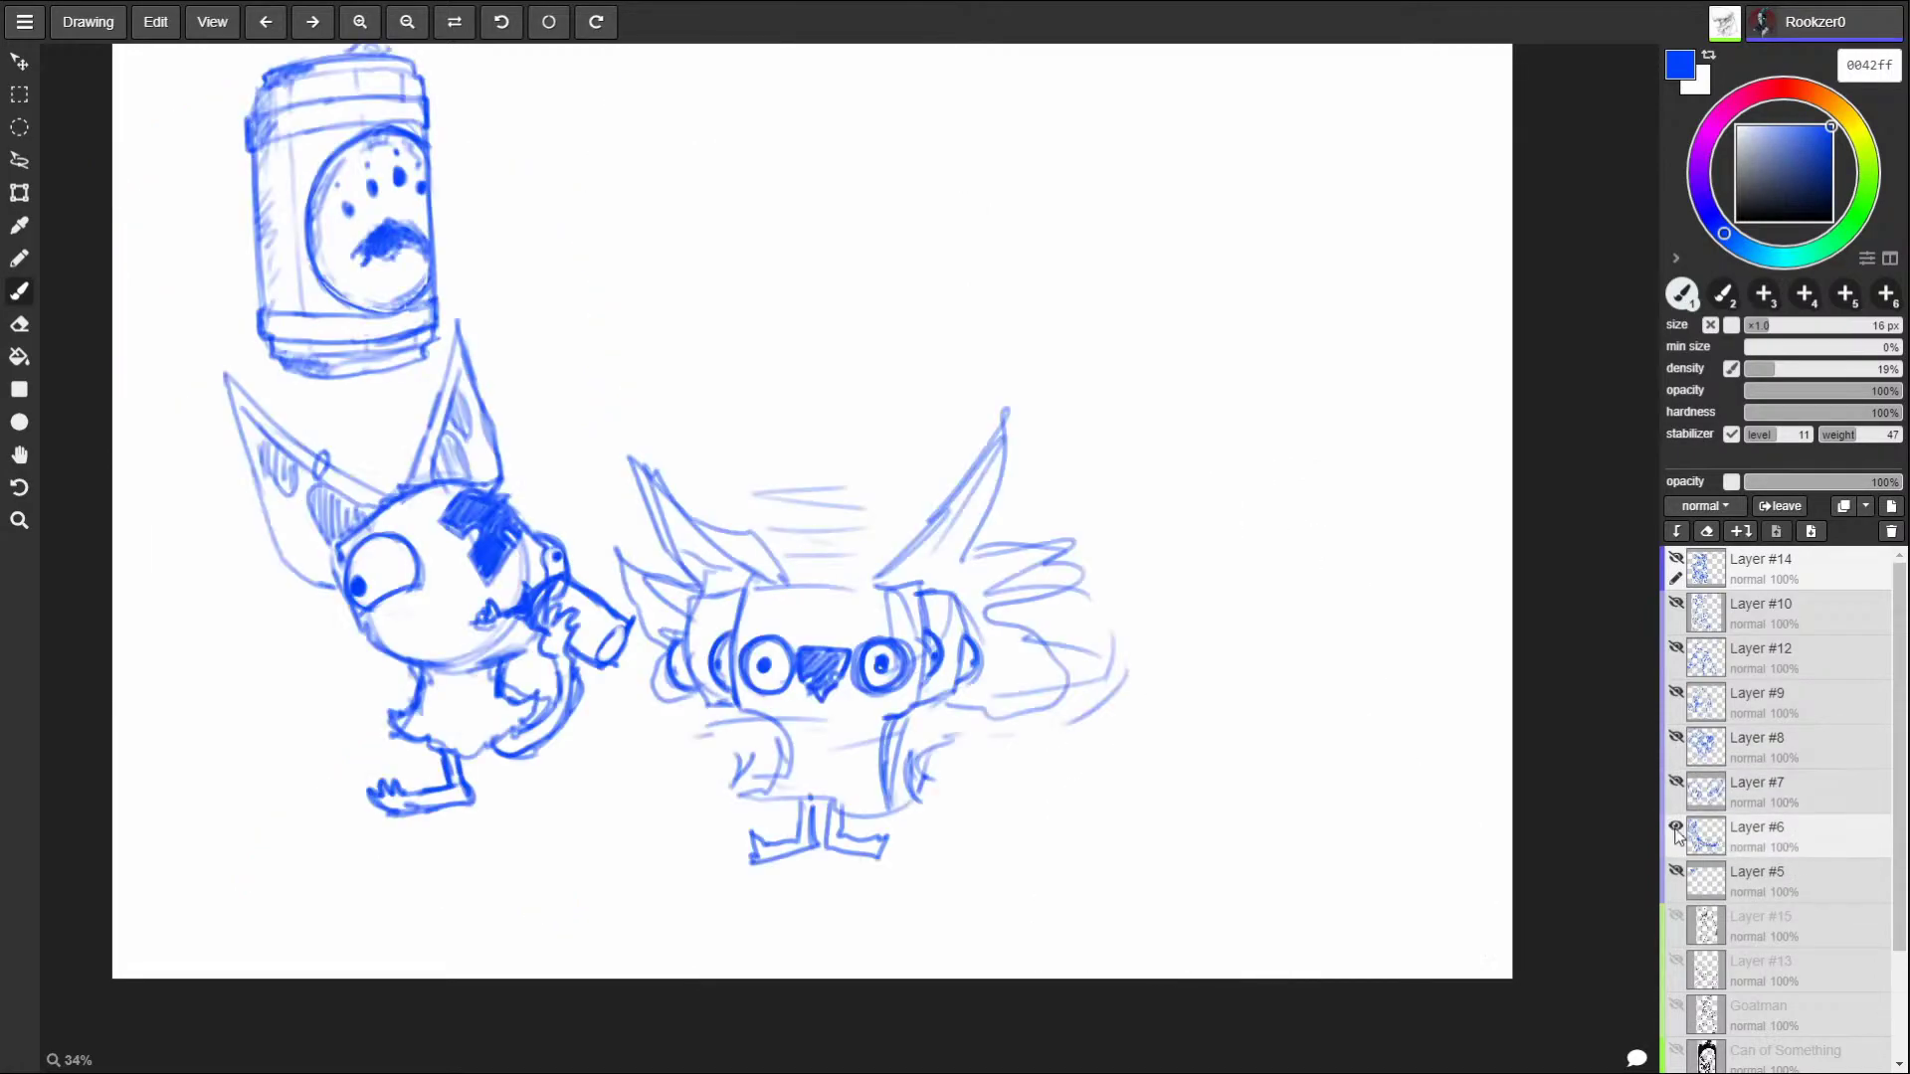